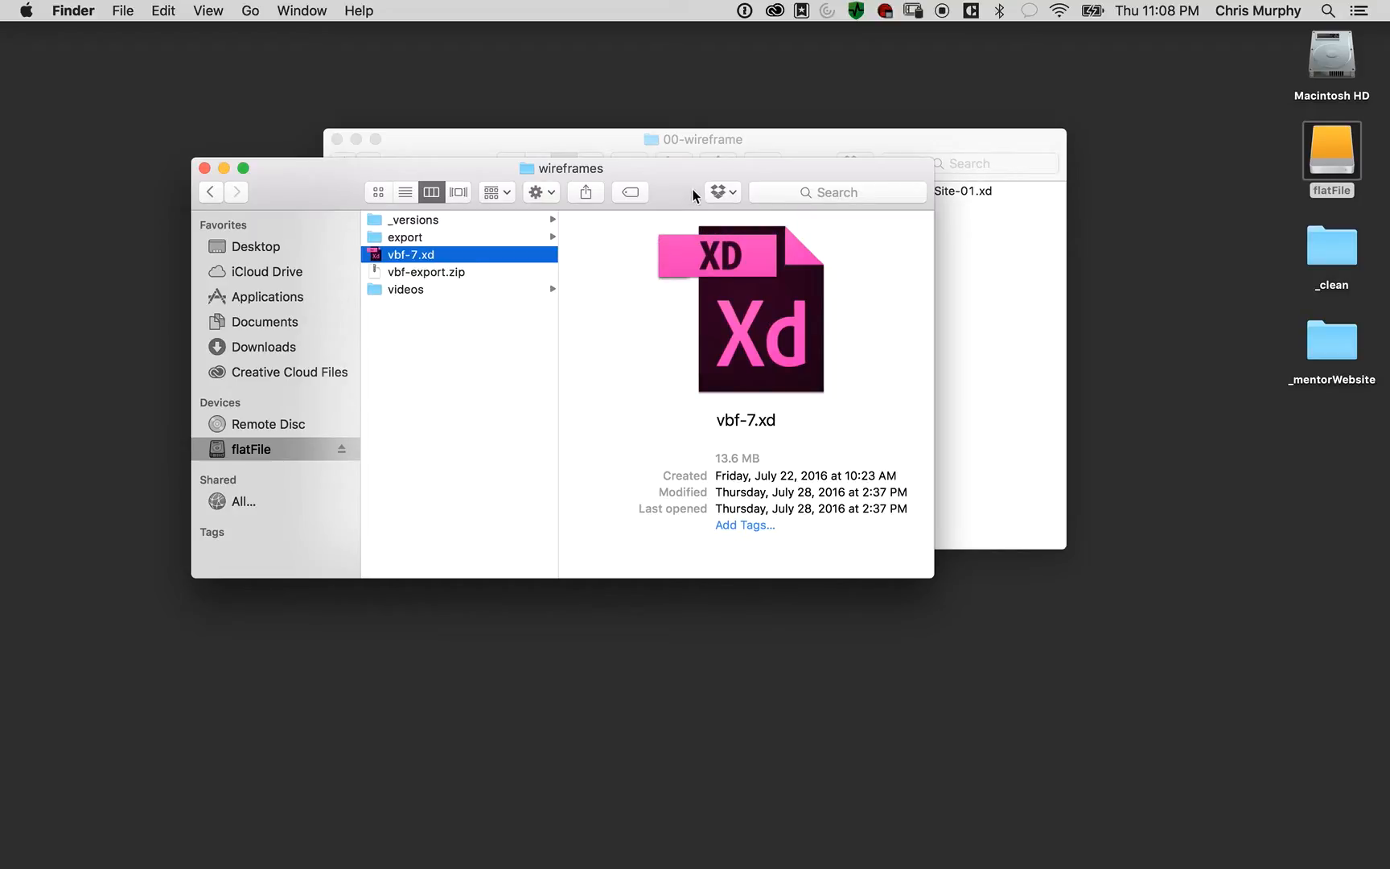
Look through the list of installed Creative Cloud applications
{"action": "left_click_drag", "start_coordinate": [671, 183], "coordinate": [725, 211]}
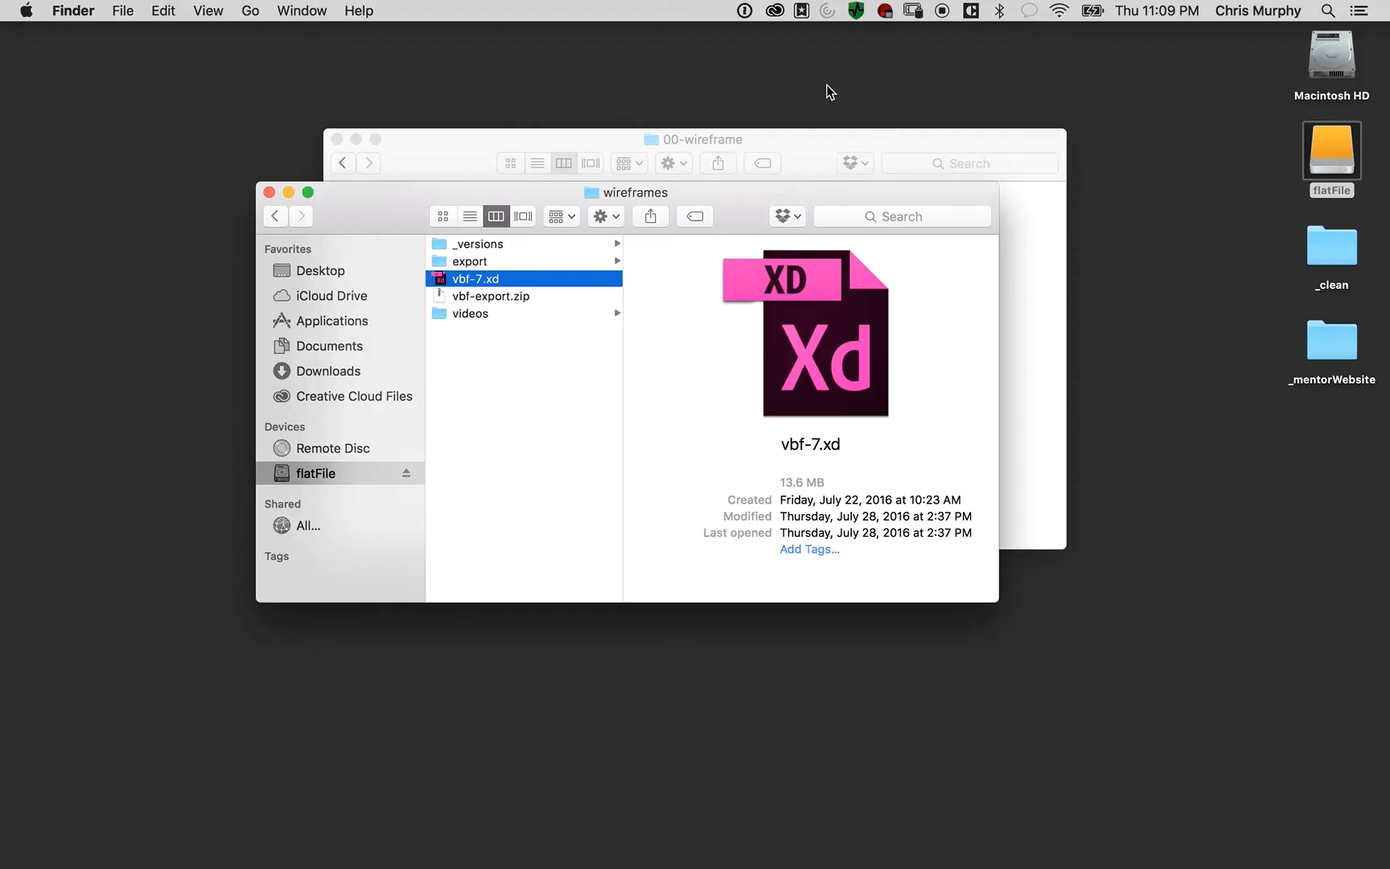
{"action": "left_click", "coordinate": [776, 11]}
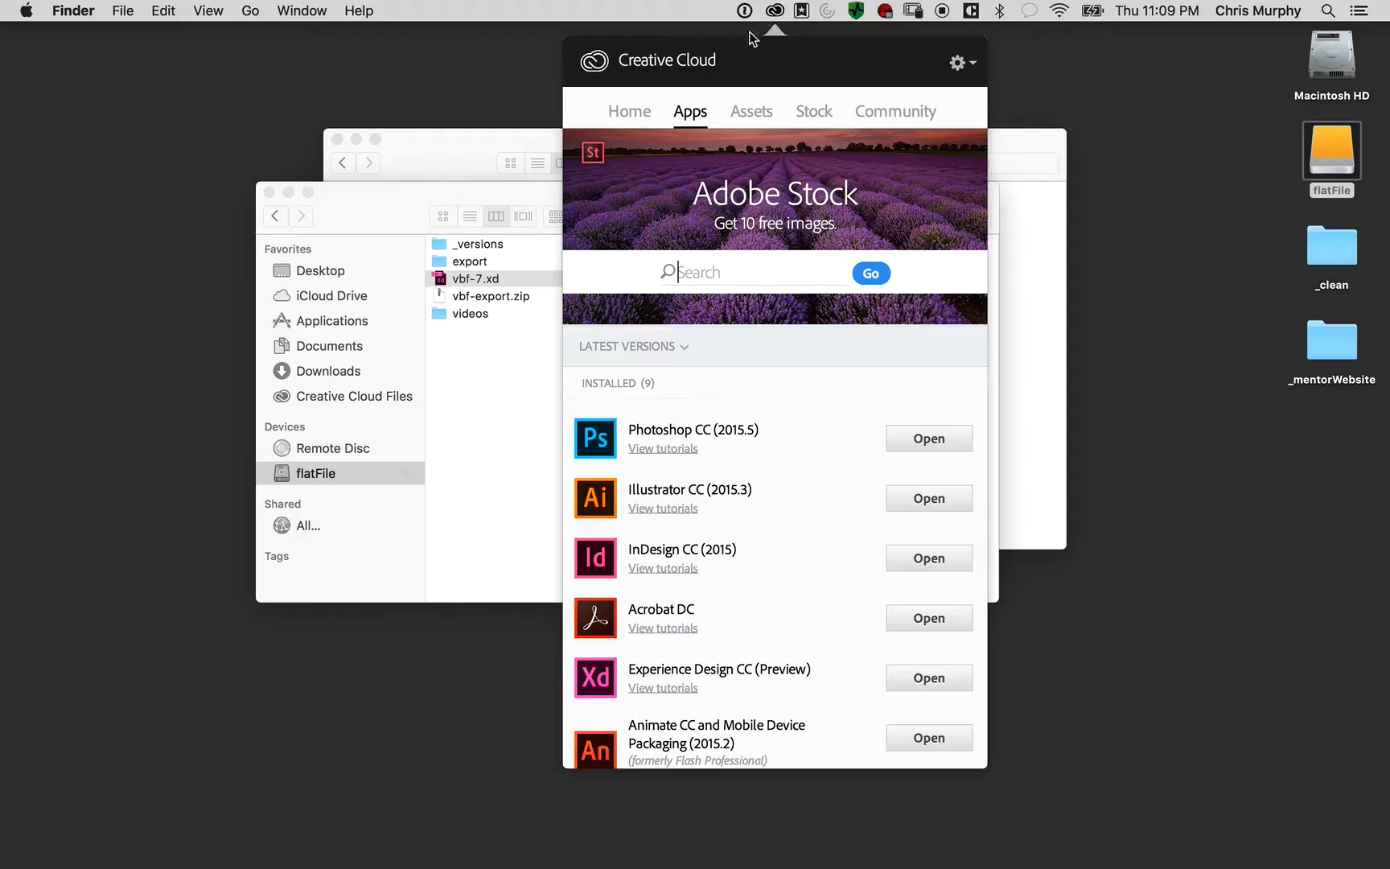
{"action": "scroll", "coordinate": [857, 224], "scroll_direction": "down", "scroll_amount": 5}
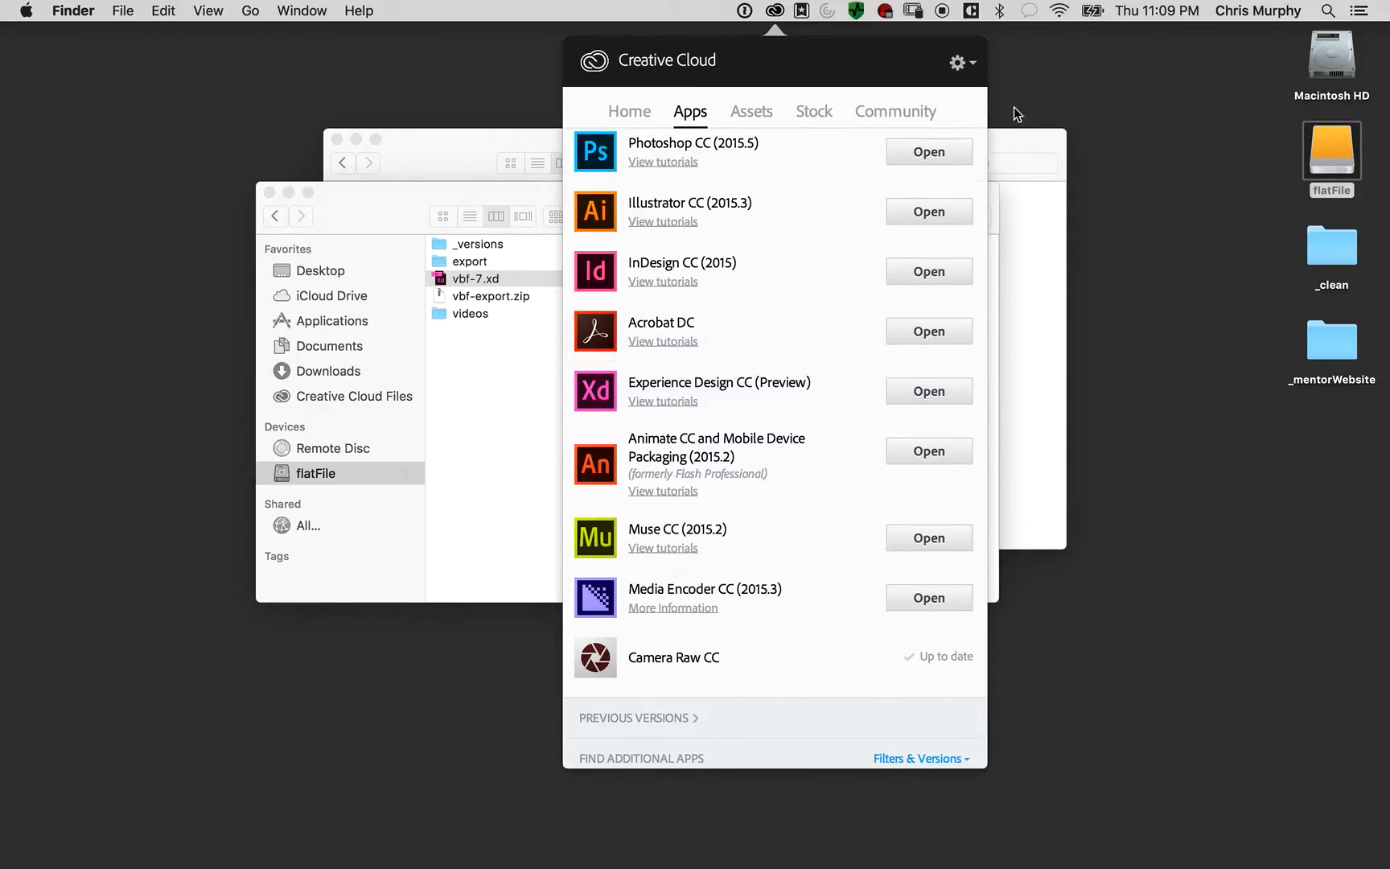
{"action": "left_click", "coordinate": [1071, 76]}
Switch to Adobe Experience Design CC (Preview) and create a new document from the Web 1280 (1280 x 800) preset
{"action": "key", "text": "super+space"}
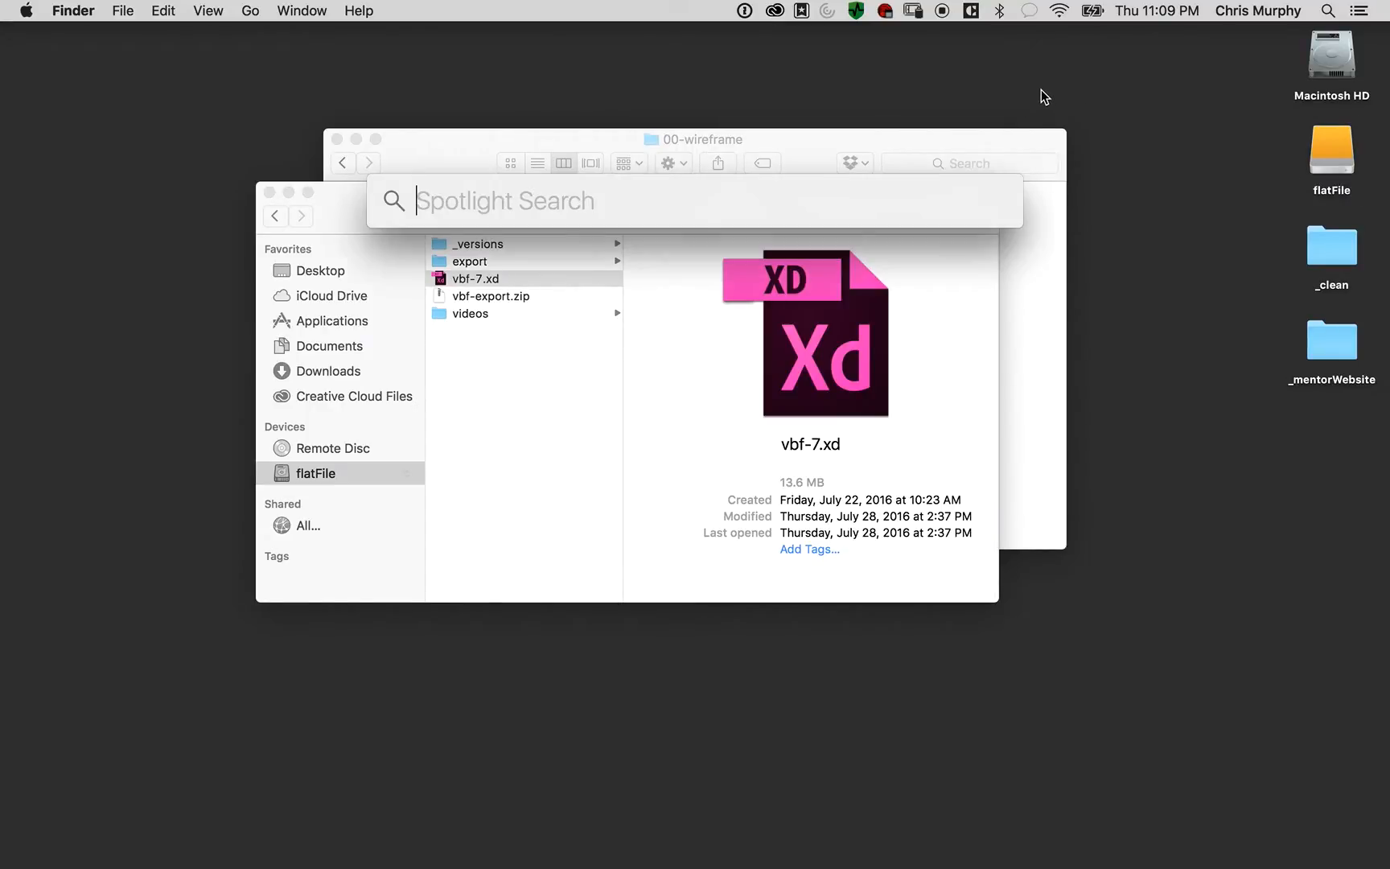
{"action": "type", "text": "ex"}
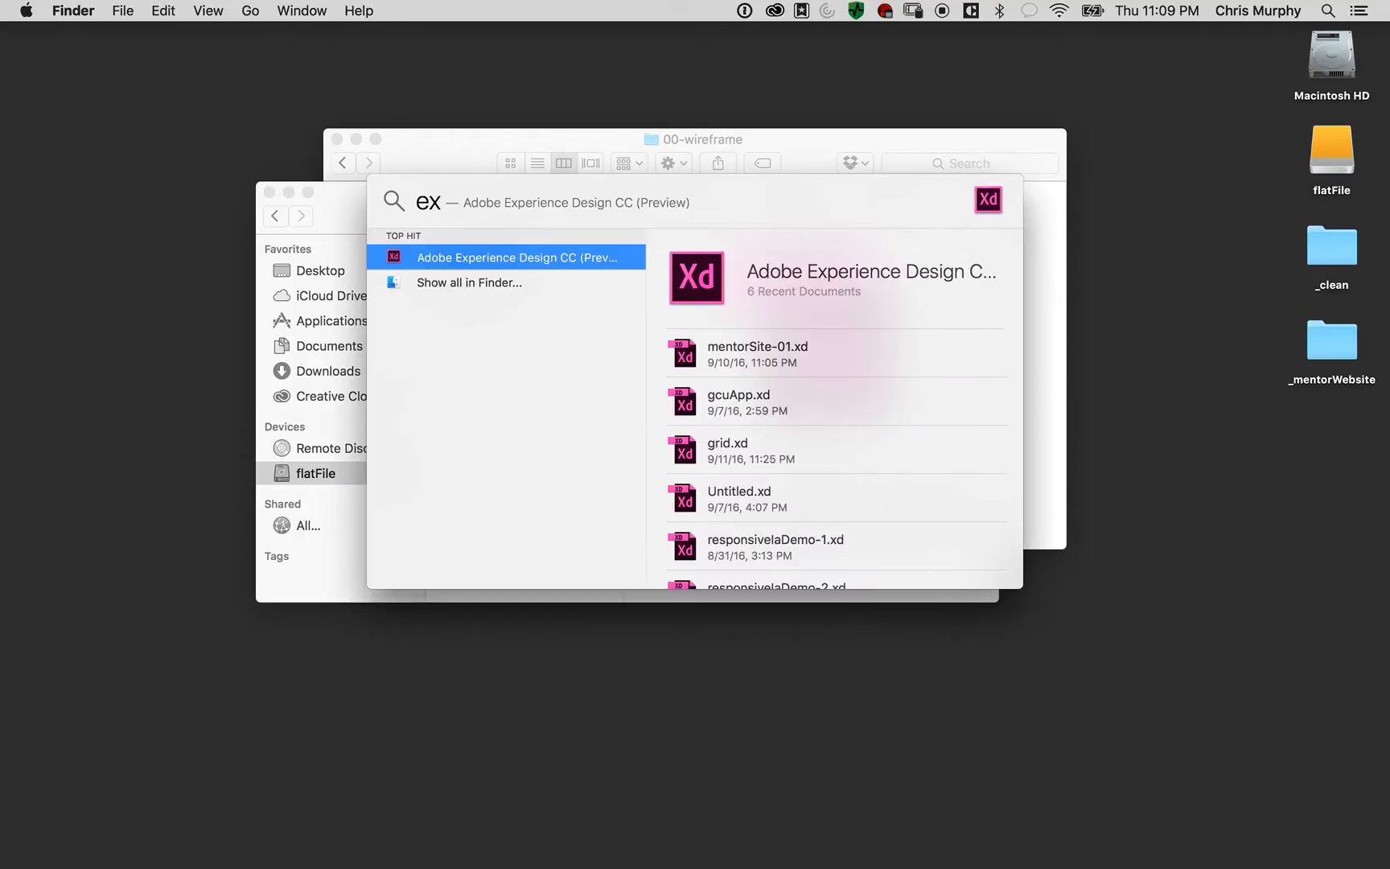
{"action": "key", "text": "Return"}
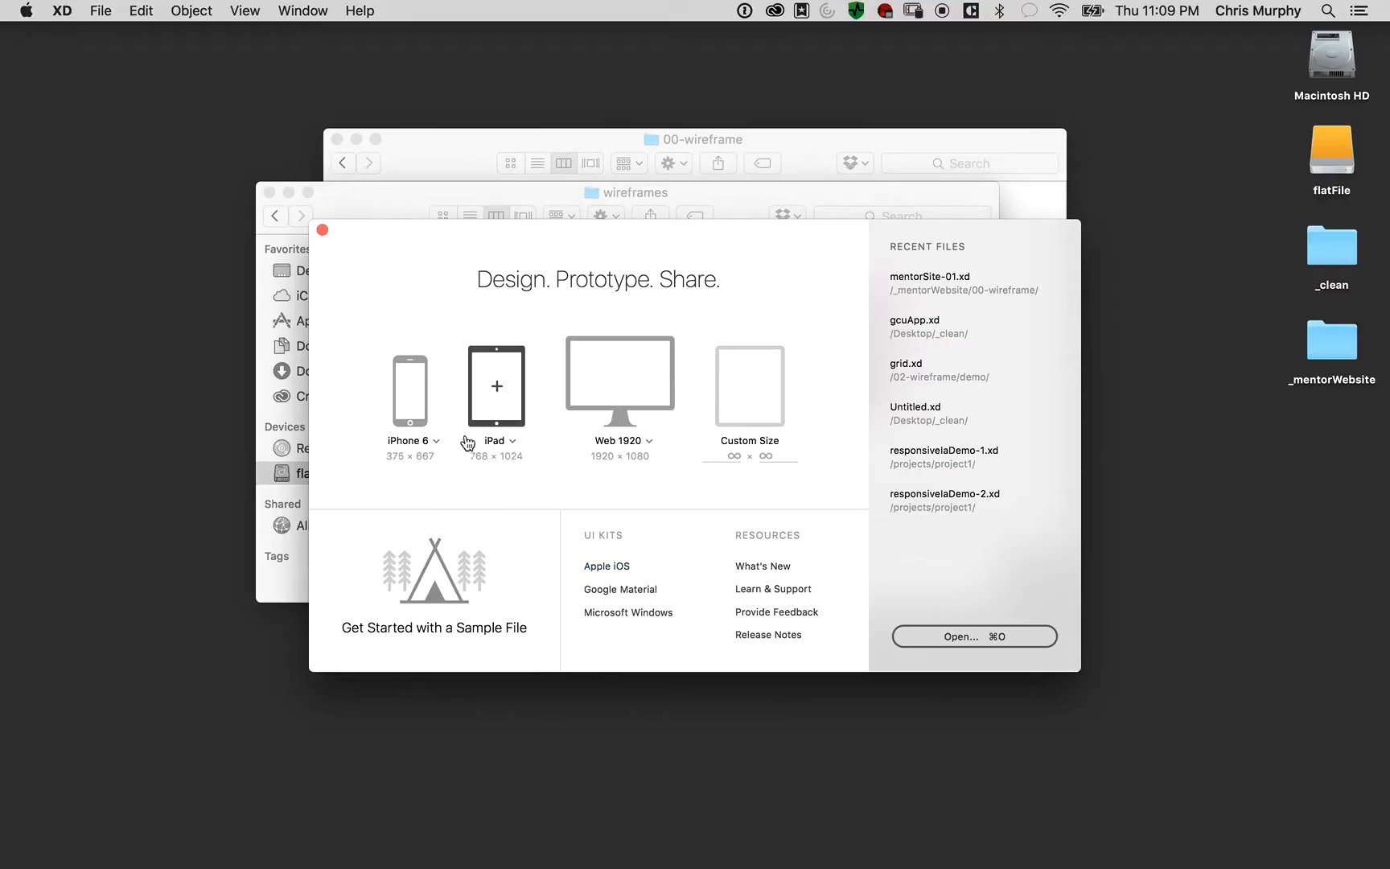
{"action": "left_click", "coordinate": [647, 442]}
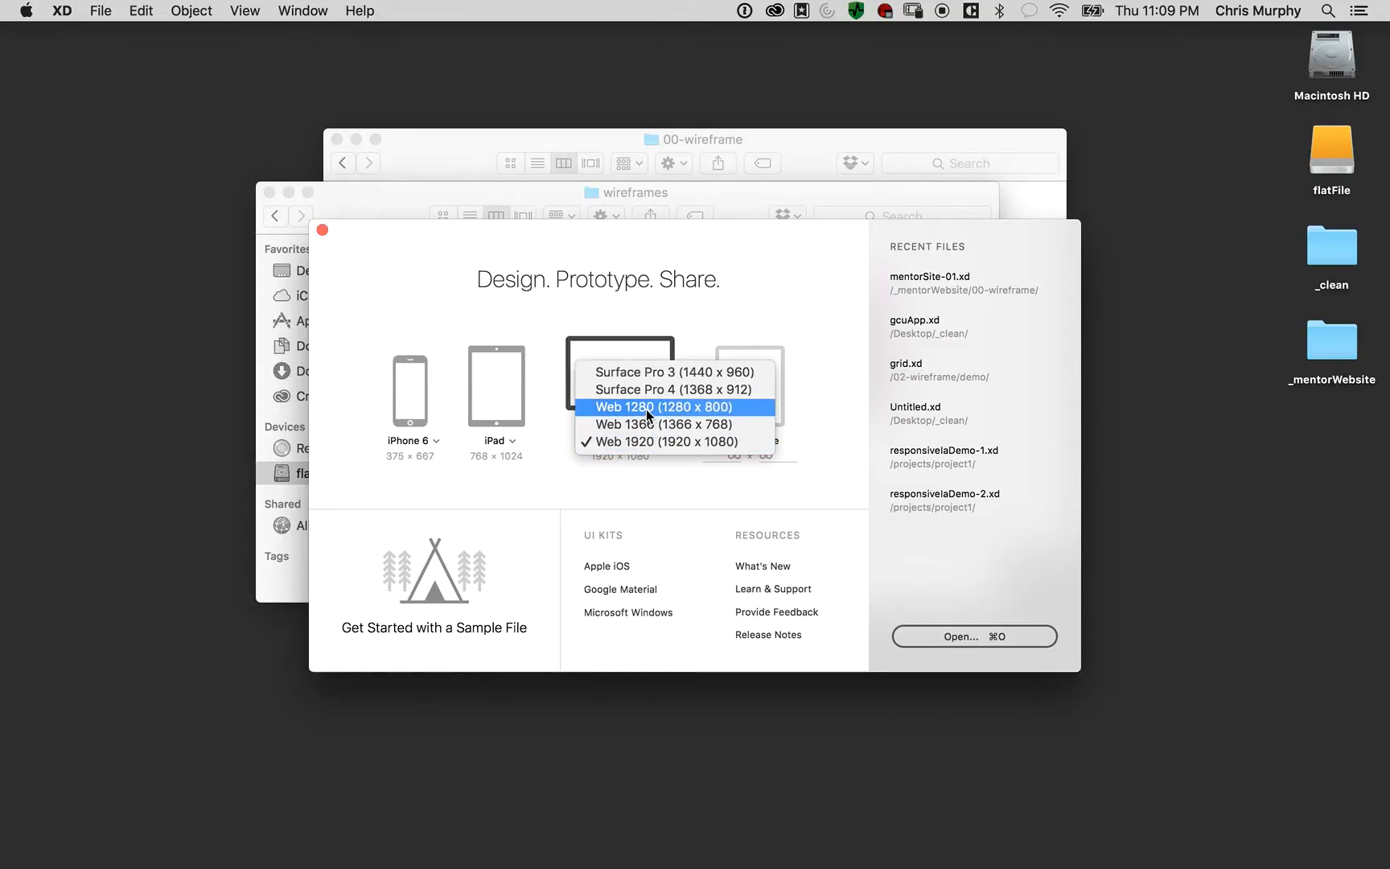
{"action": "left_click", "coordinate": [647, 410]}
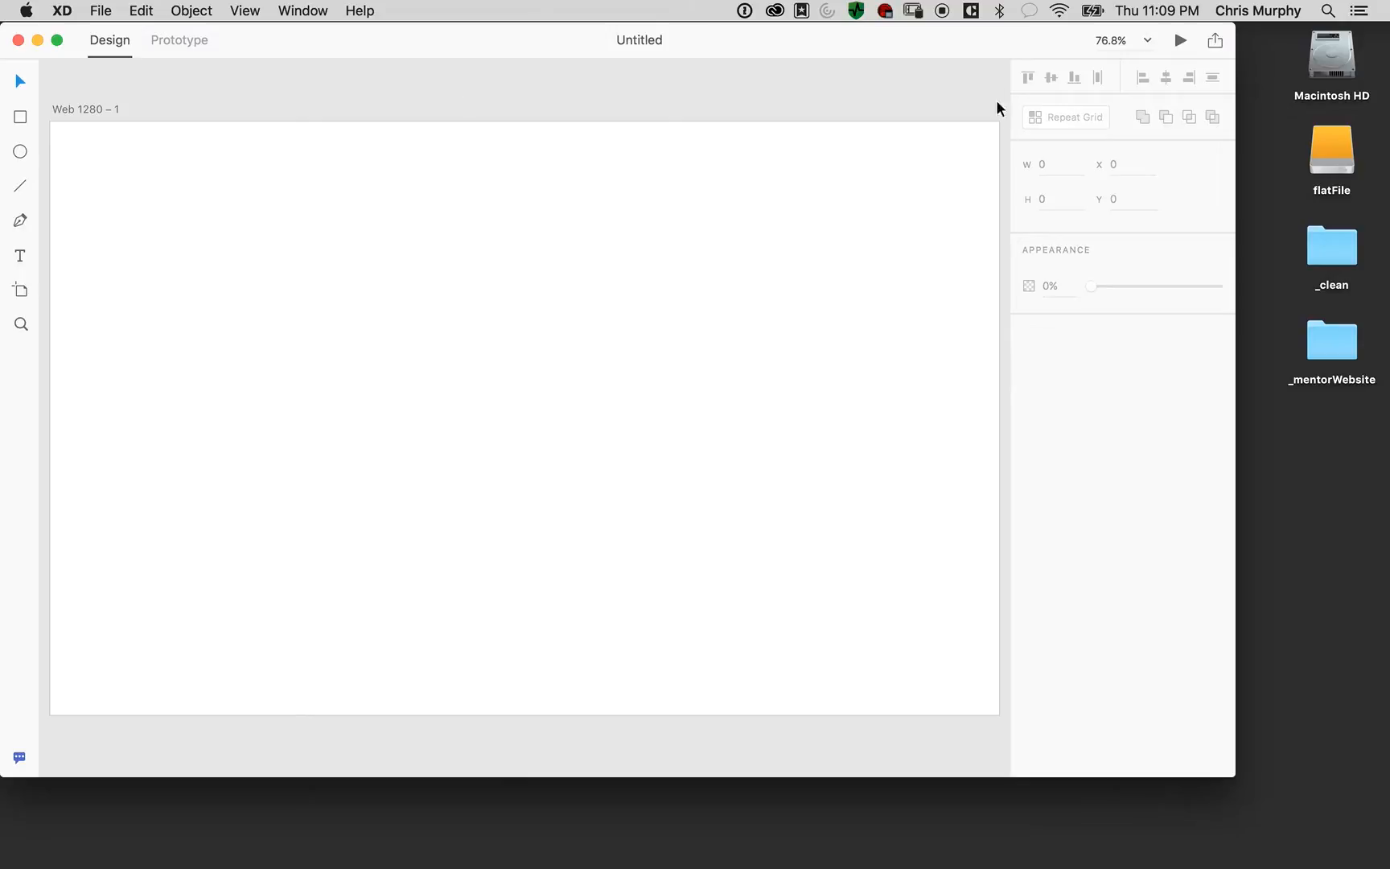
Enlarge the document window to fill the screen and select the Web 1280 artboard
{"action": "left_click", "coordinate": [774, 128]}
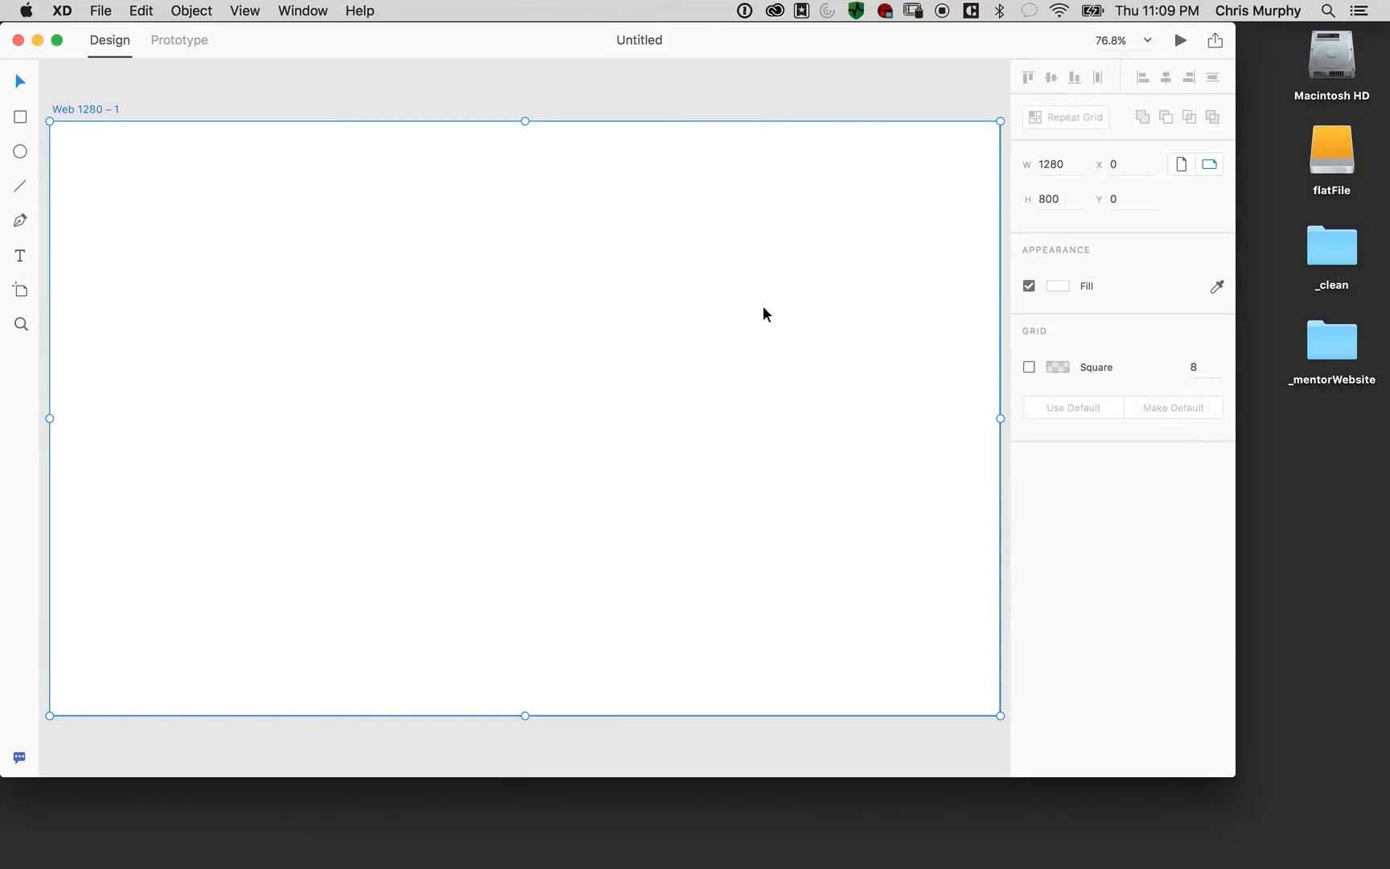
{"action": "mouse_move", "coordinate": [555, 53]}
{"action": "left_mouse_down"}
{"action": "mouse_move", "coordinate": [651, 81]}
{"action": "mouse_move", "coordinate": [555, 51]}
{"action": "left_mouse_up"}
{"action": "left_click_drag", "start_coordinate": [1229, 768], "coordinate": [1383, 834]}
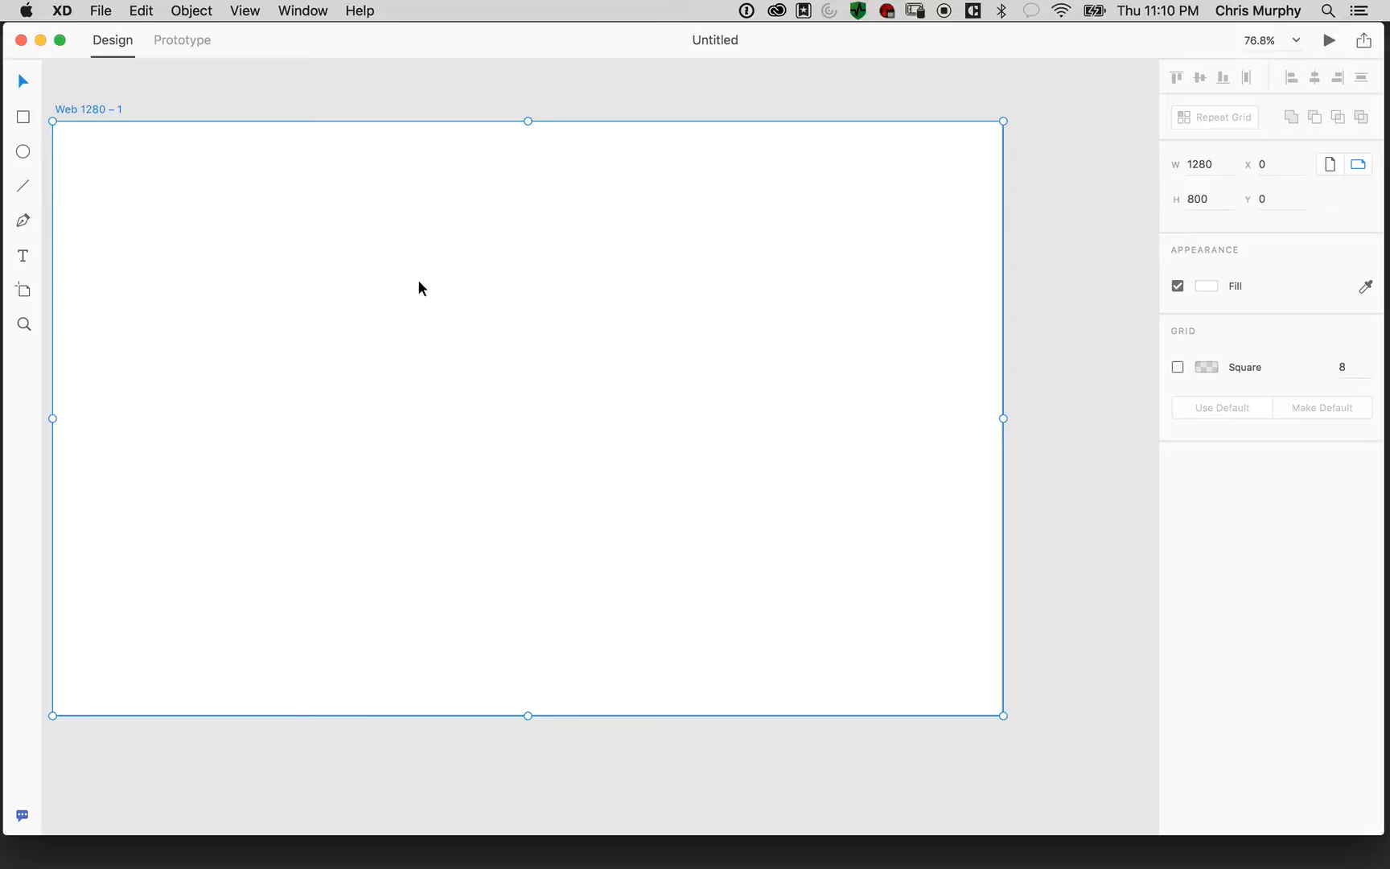
{"action": "left_click_drag", "start_coordinate": [390, 133], "coordinate": [527, 181]}
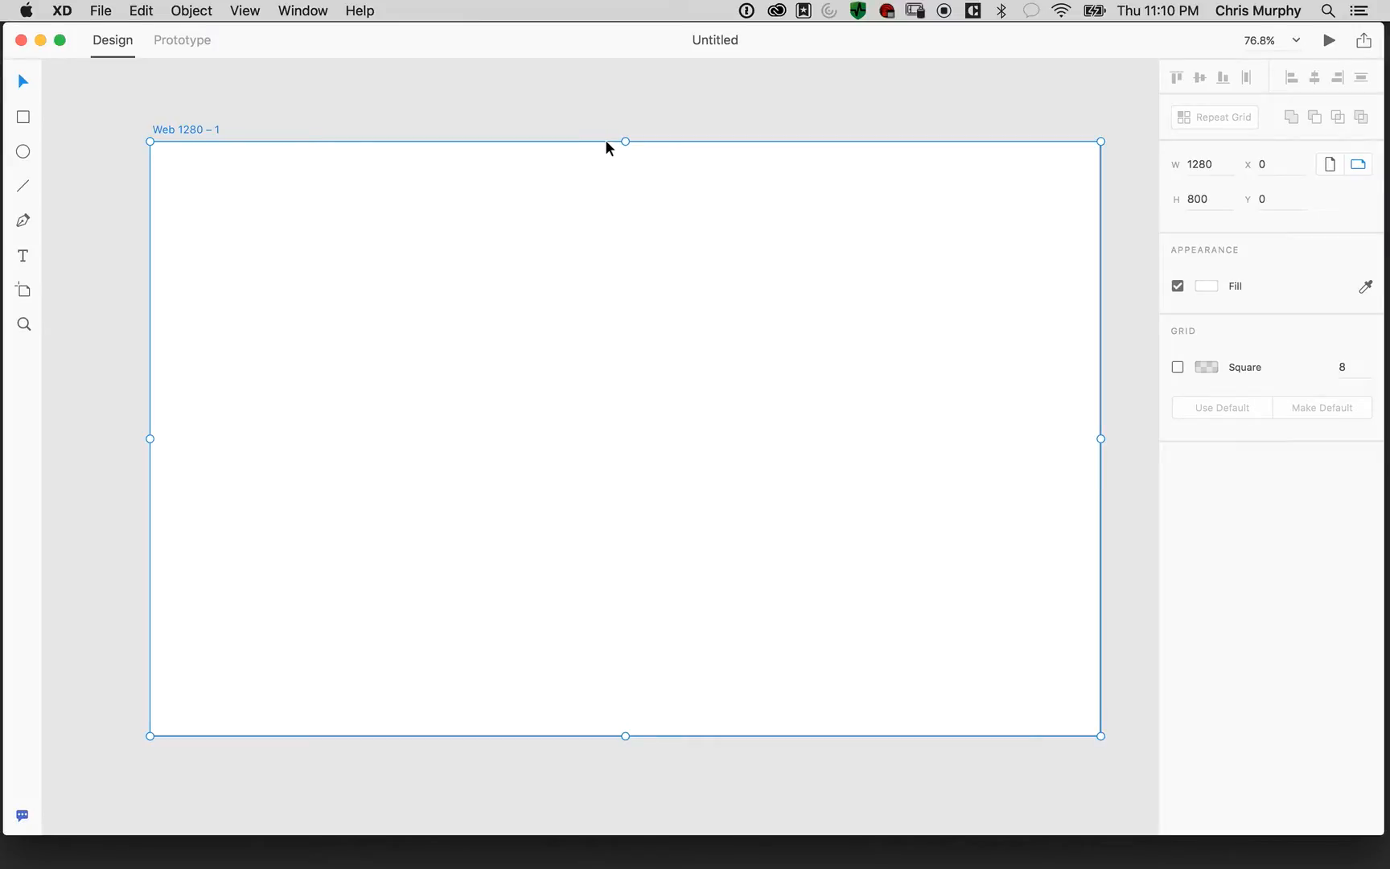
{"action": "left_click", "coordinate": [505, 96]}
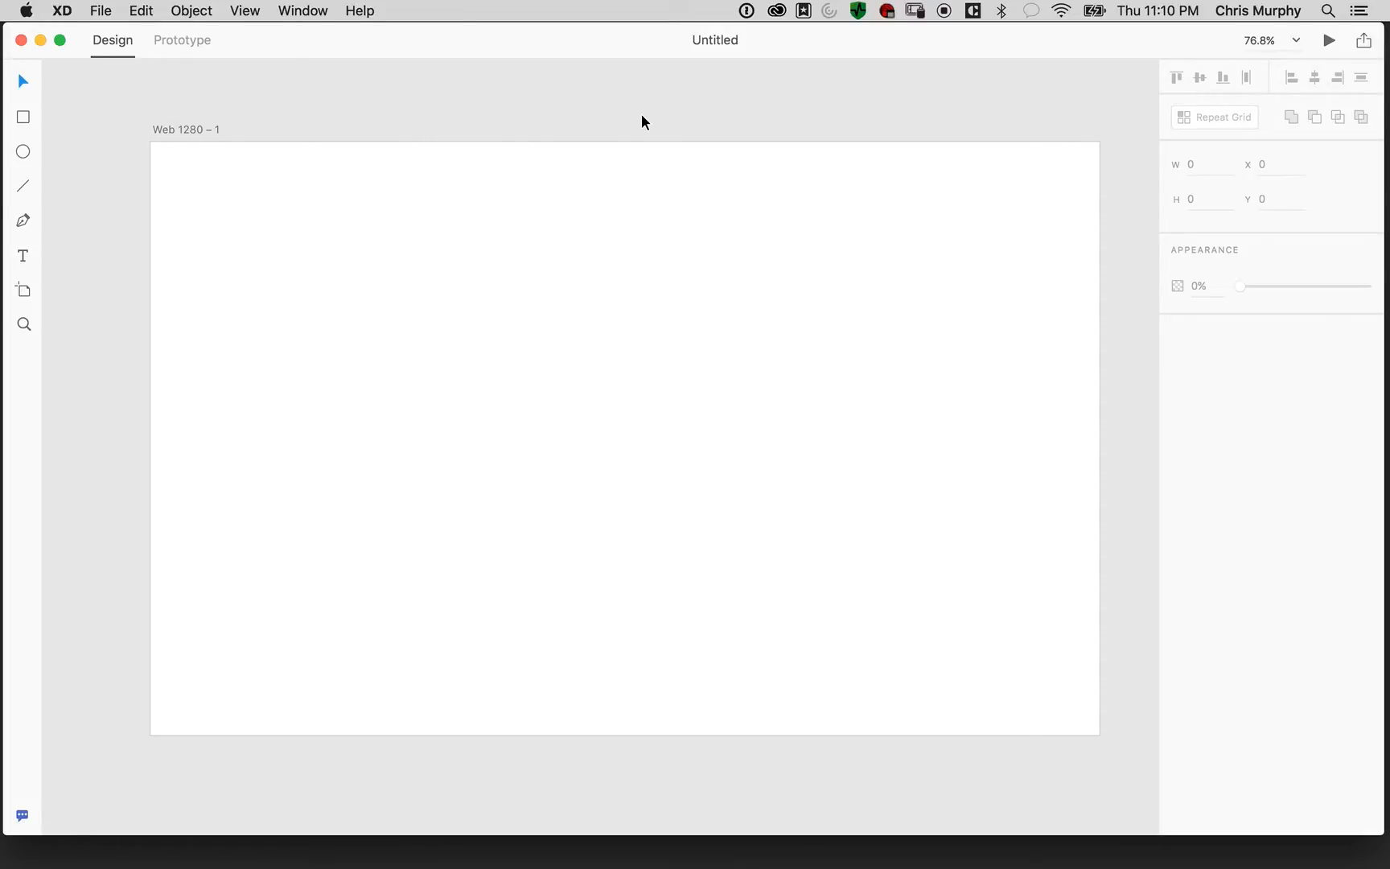
{"action": "left_click", "coordinate": [573, 119]}
{"action": "left_click", "coordinate": [568, 191]}
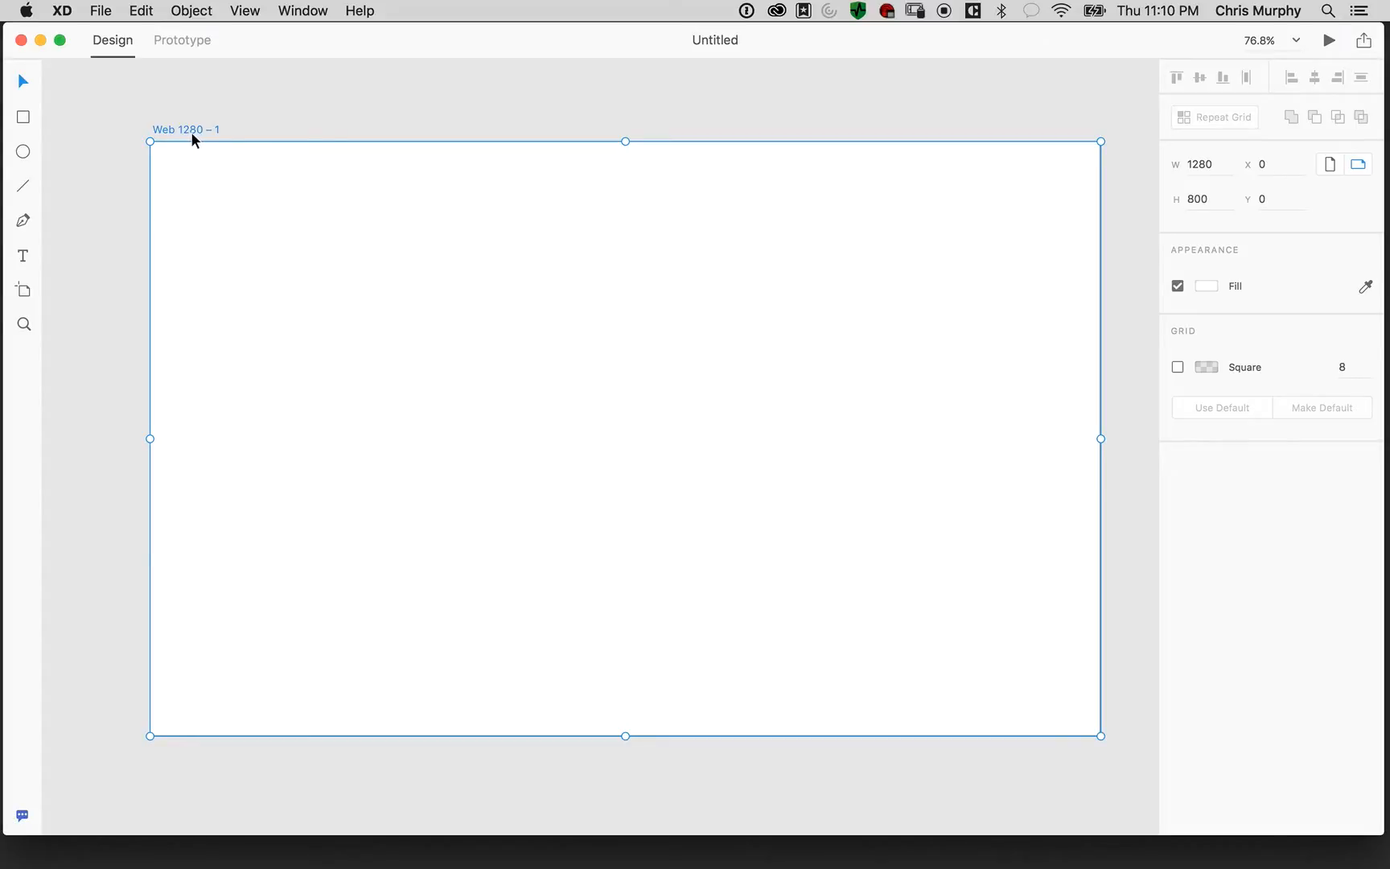
Extend the Web 1280 artboard downward to a height of about 1266
{"action": "left_click_drag", "start_coordinate": [532, 583], "coordinate": [495, 338]}
{"action": "left_click_drag", "start_coordinate": [623, 575], "coordinate": [531, 723]}
{"action": "left_click_drag", "start_coordinate": [447, 279], "coordinate": [503, 601]}
{"action": "scroll", "coordinate": [503, 602], "scroll_direction": "down", "scroll_amount": 2}
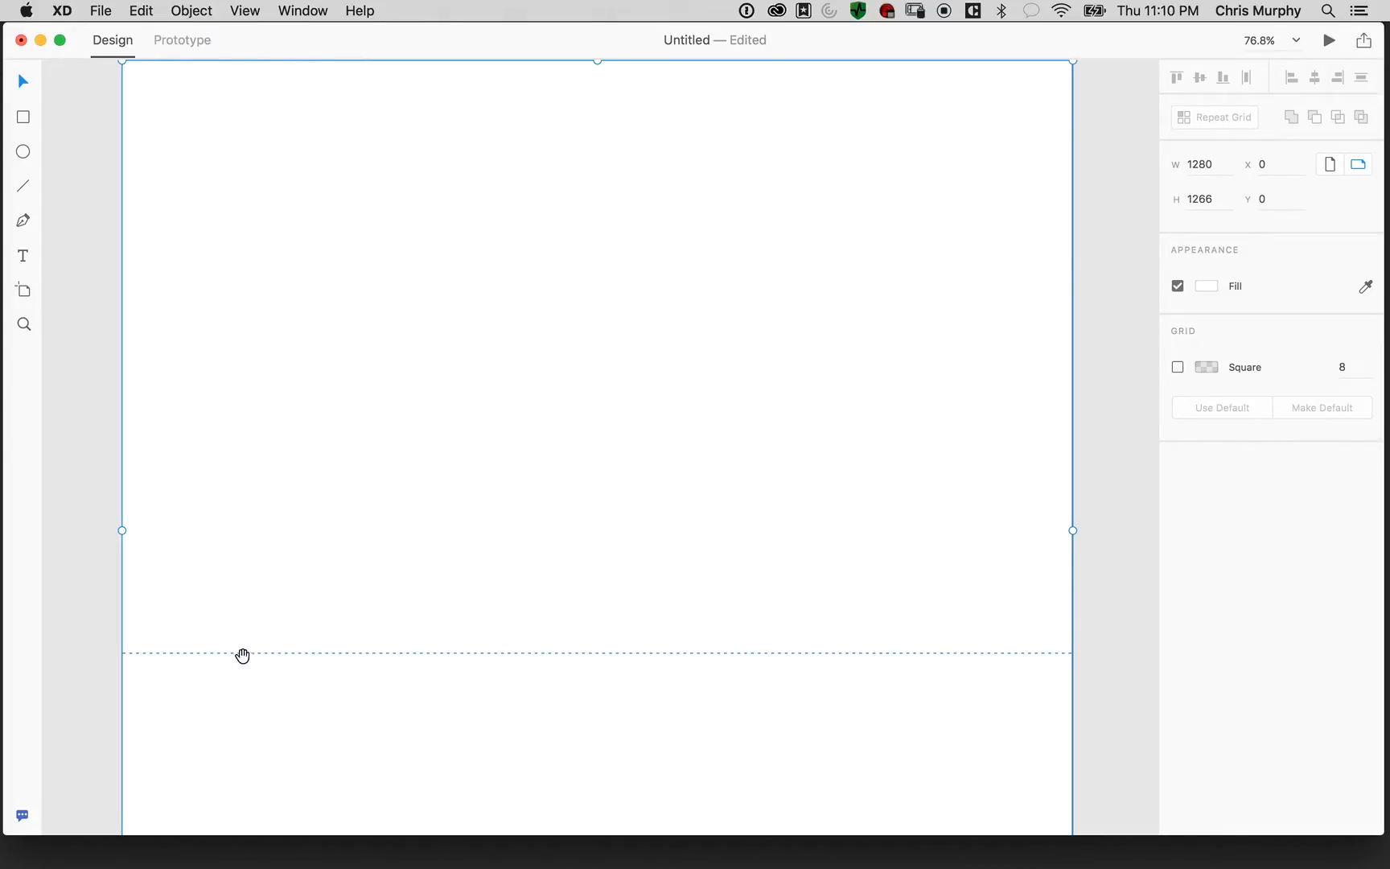
{"action": "left_click_drag", "start_coordinate": [828, 415], "coordinate": [843, 555]}
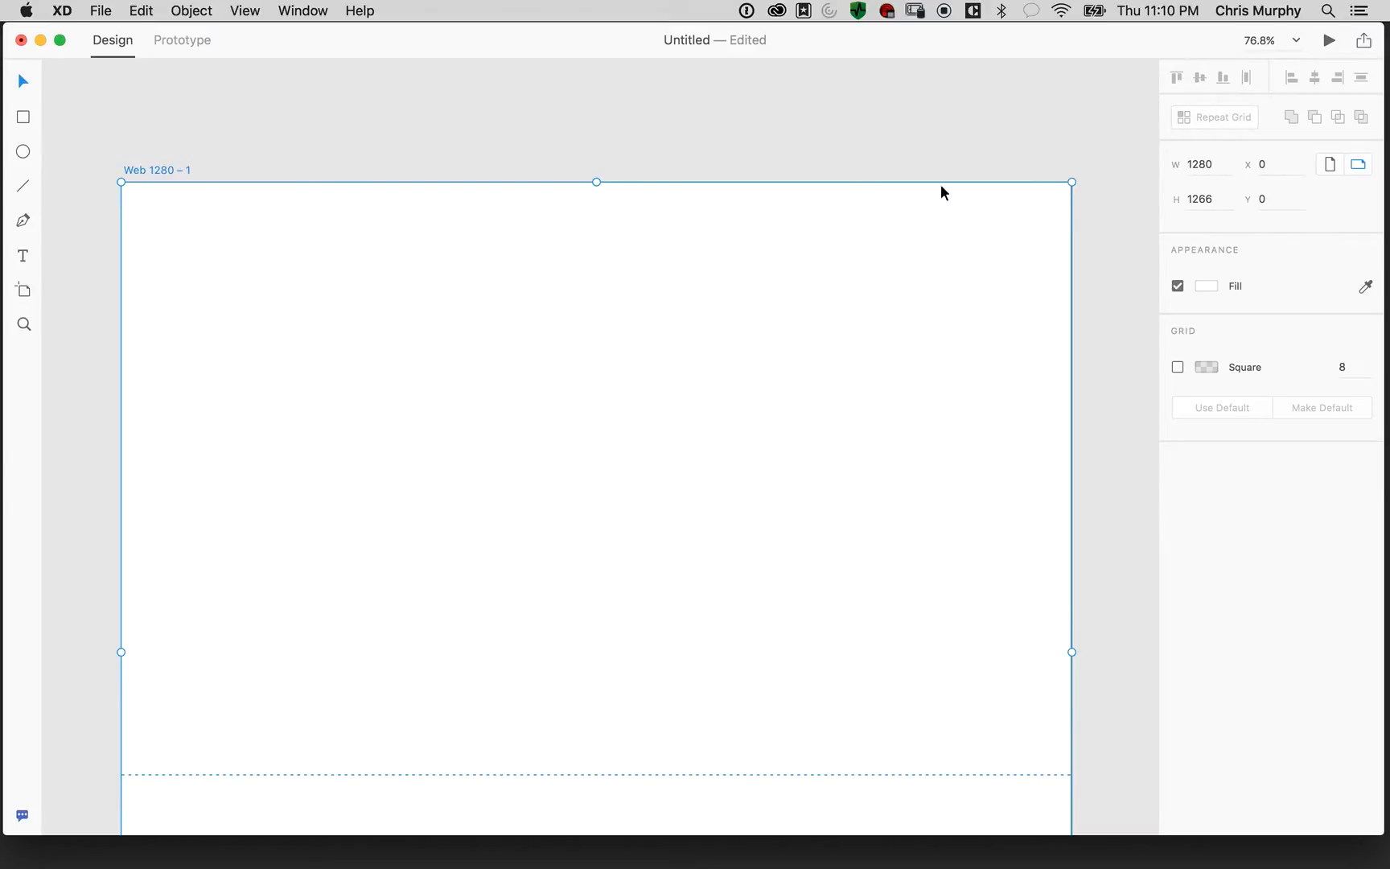
Try resizing the web artboard from its corner to about 395 x 1327, and undo the resize
{"action": "left_click_drag", "start_coordinate": [1072, 183], "coordinate": [413, 137]}
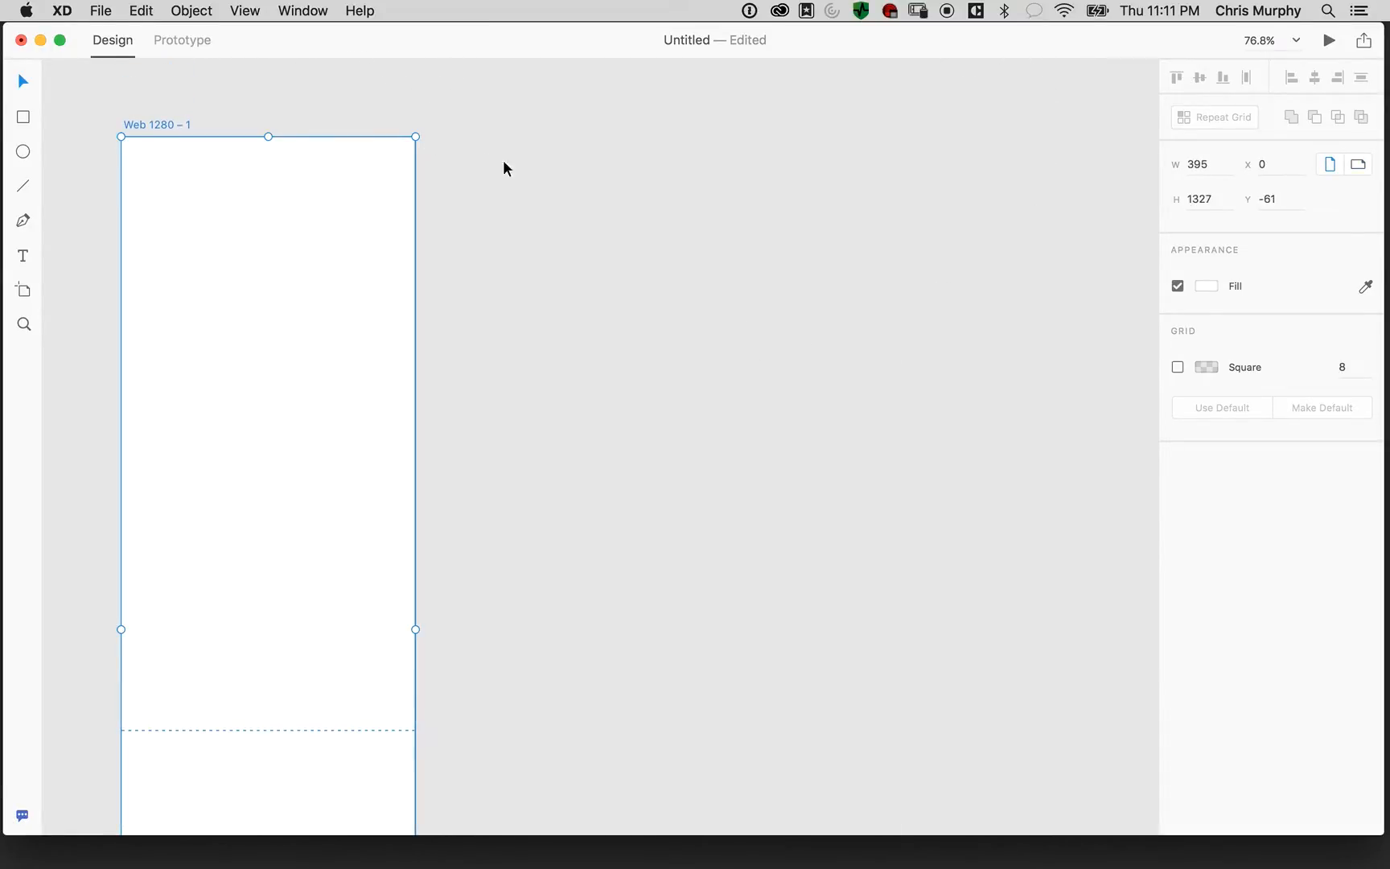
{"action": "key", "text": "super+z"}
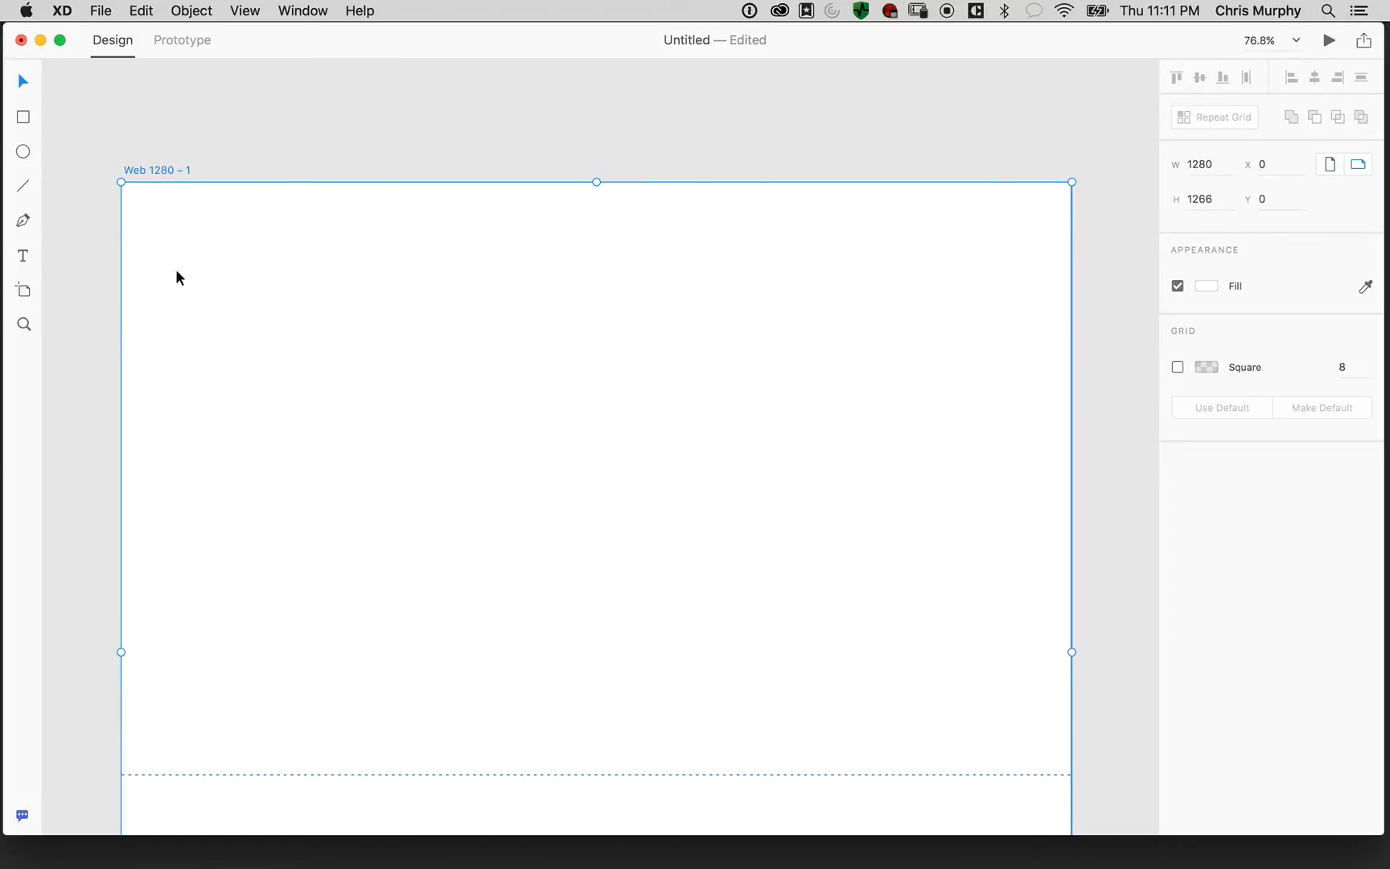
Add an iPhone 6 (375 x 667) artboard beside the web artboard
{"action": "left_click_drag", "start_coordinate": [872, 289], "coordinate": [238, 228]}
{"action": "left_click", "coordinate": [25, 292]}
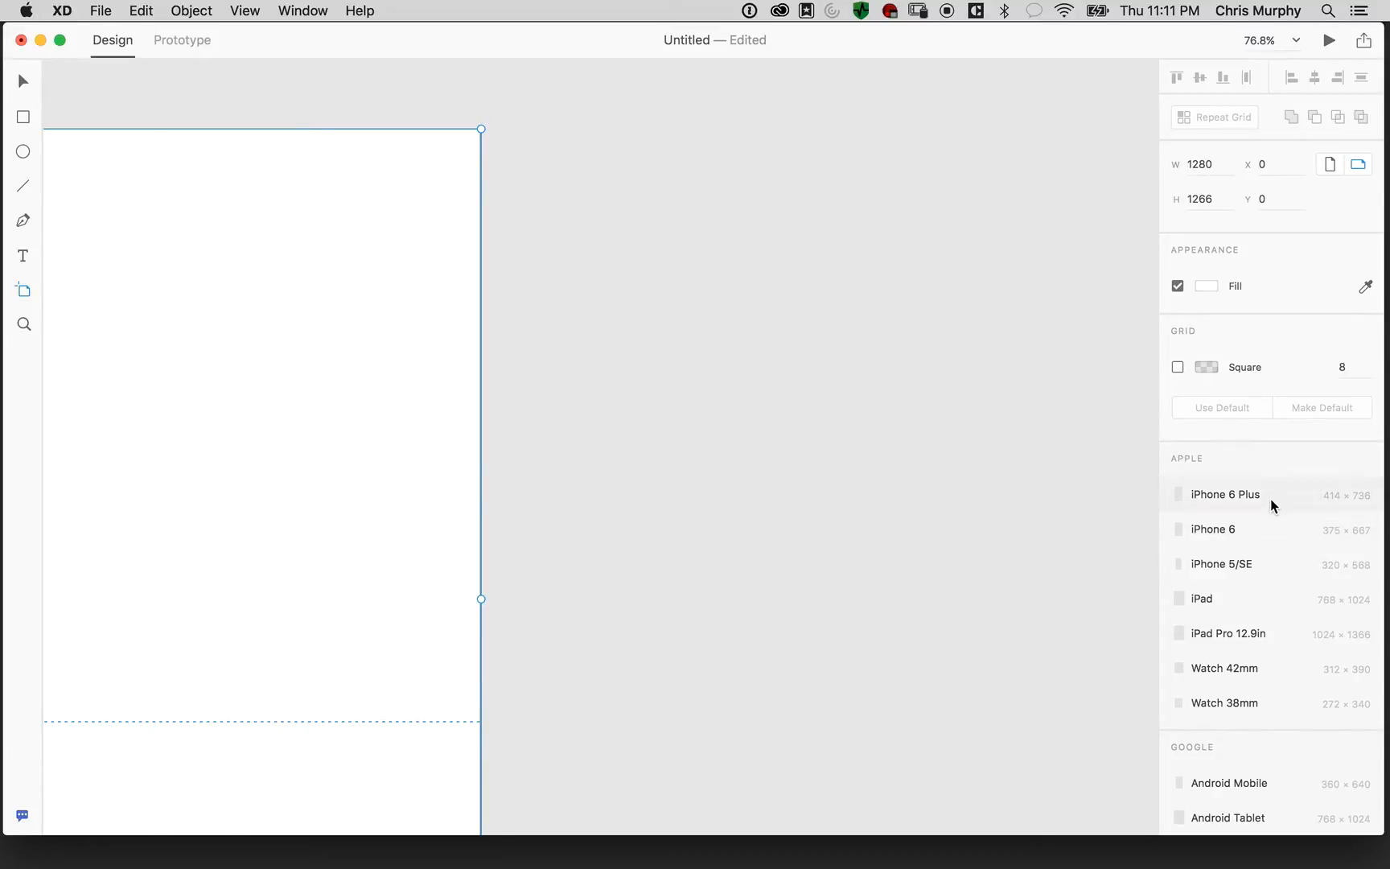
{"action": "scroll", "coordinate": [1269, 503], "scroll_direction": "down", "scroll_amount": 8}
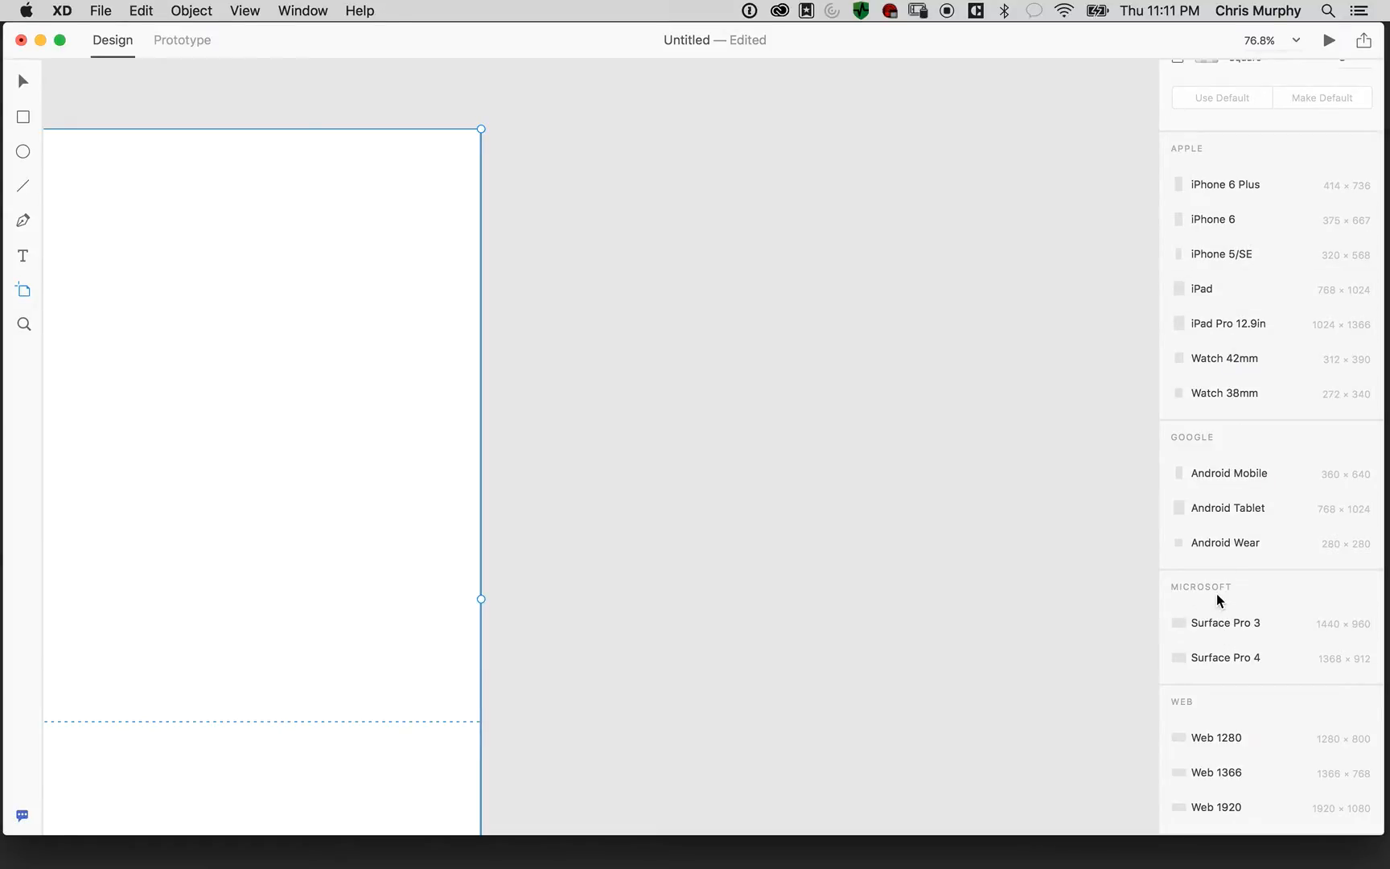
{"action": "left_click", "coordinate": [1218, 223]}
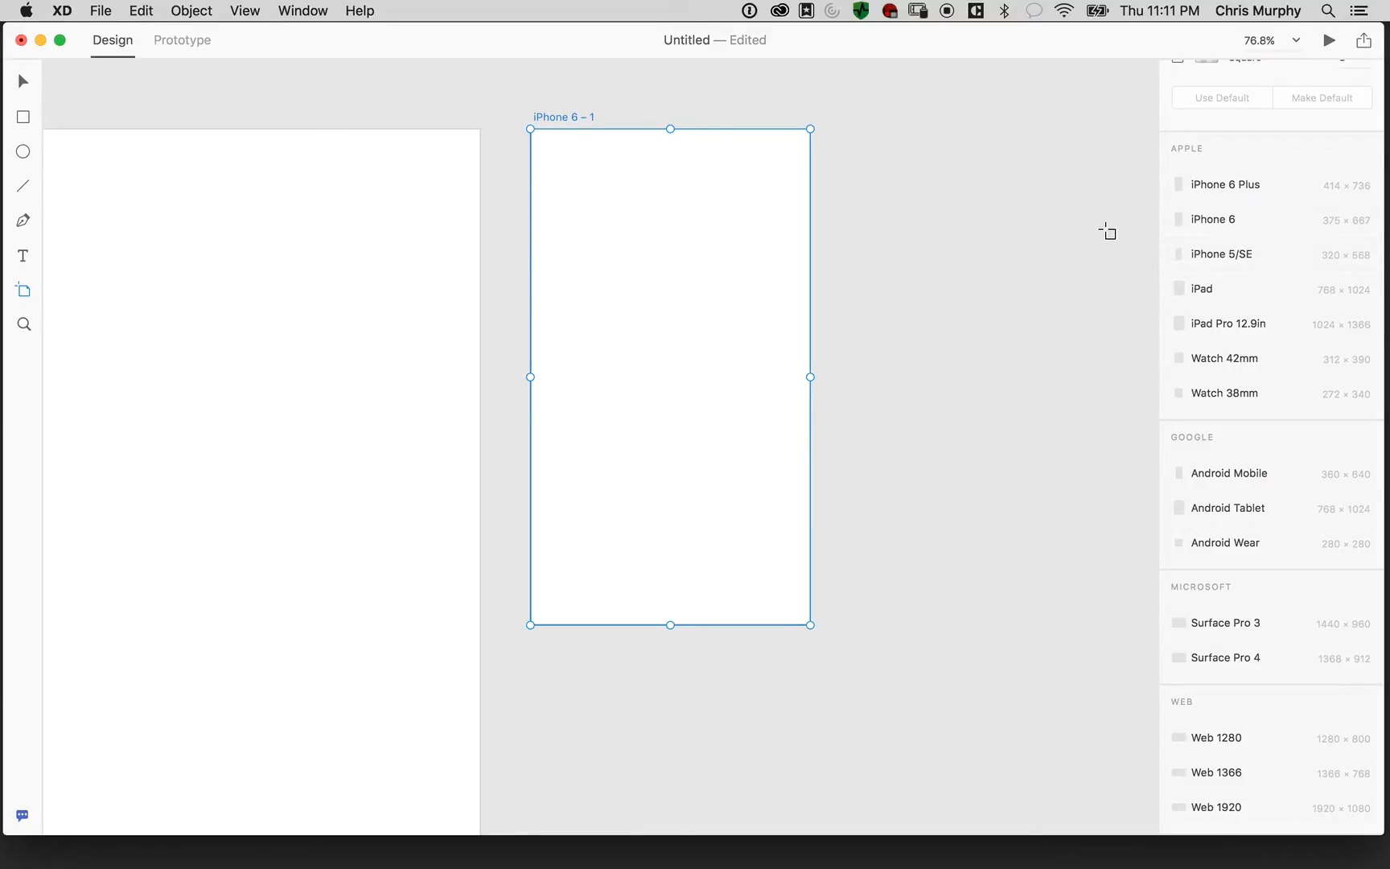
Extend the iPhone 6 artboard downward beyond its original viewport height
{"action": "scroll", "coordinate": [1041, 197], "scroll_direction": "up", "scroll_amount": 10}
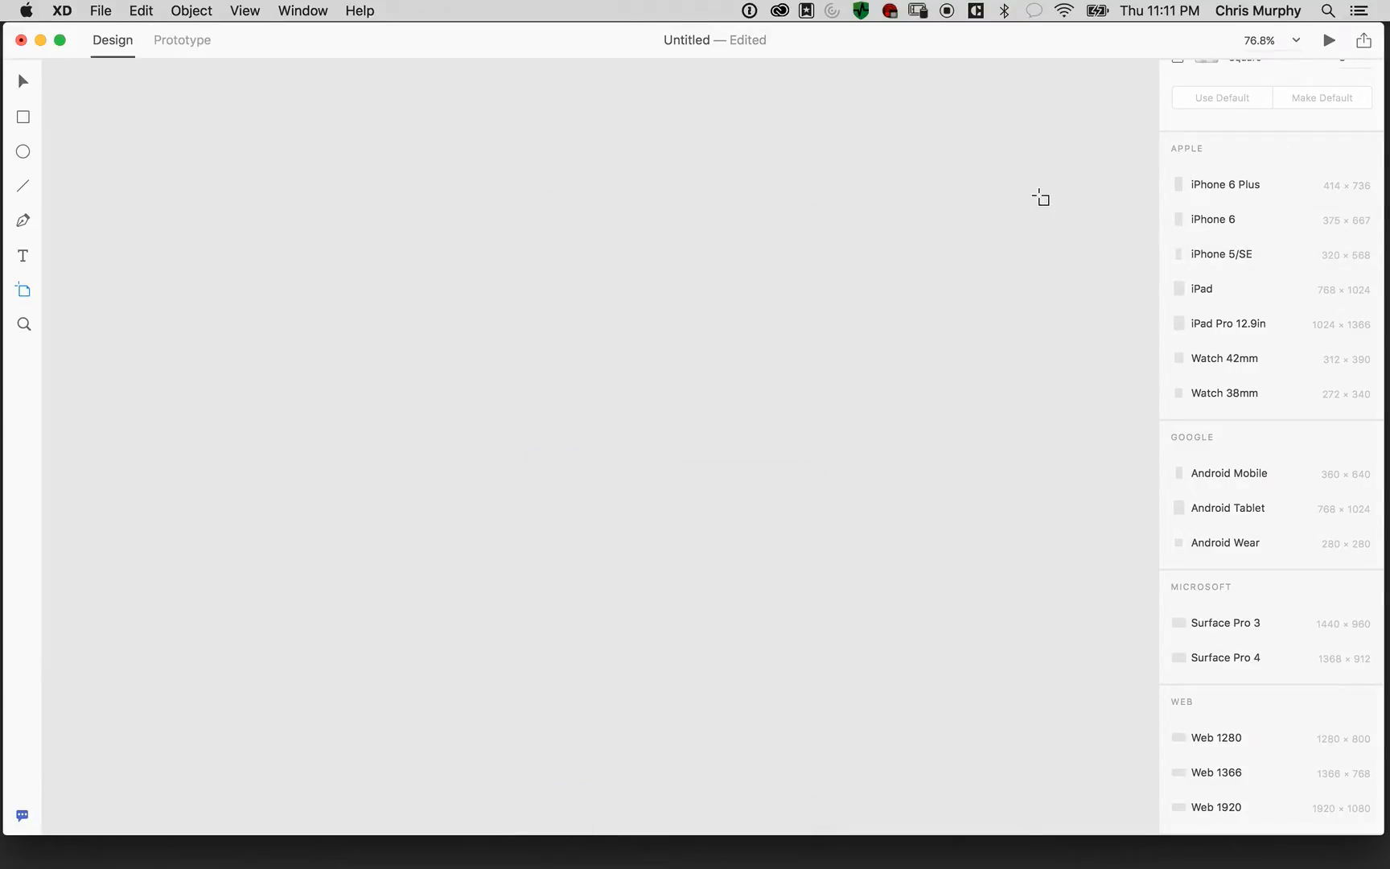
{"action": "scroll", "coordinate": [1041, 197], "scroll_direction": "down", "scroll_amount": 12}
{"action": "scroll", "coordinate": [1041, 197], "scroll_direction": "up", "scroll_amount": 5}
{"action": "scroll", "coordinate": [1041, 197], "scroll_direction": "left", "scroll_amount": 6}
{"action": "scroll", "coordinate": [1041, 197], "scroll_direction": "right", "scroll_amount": 7}
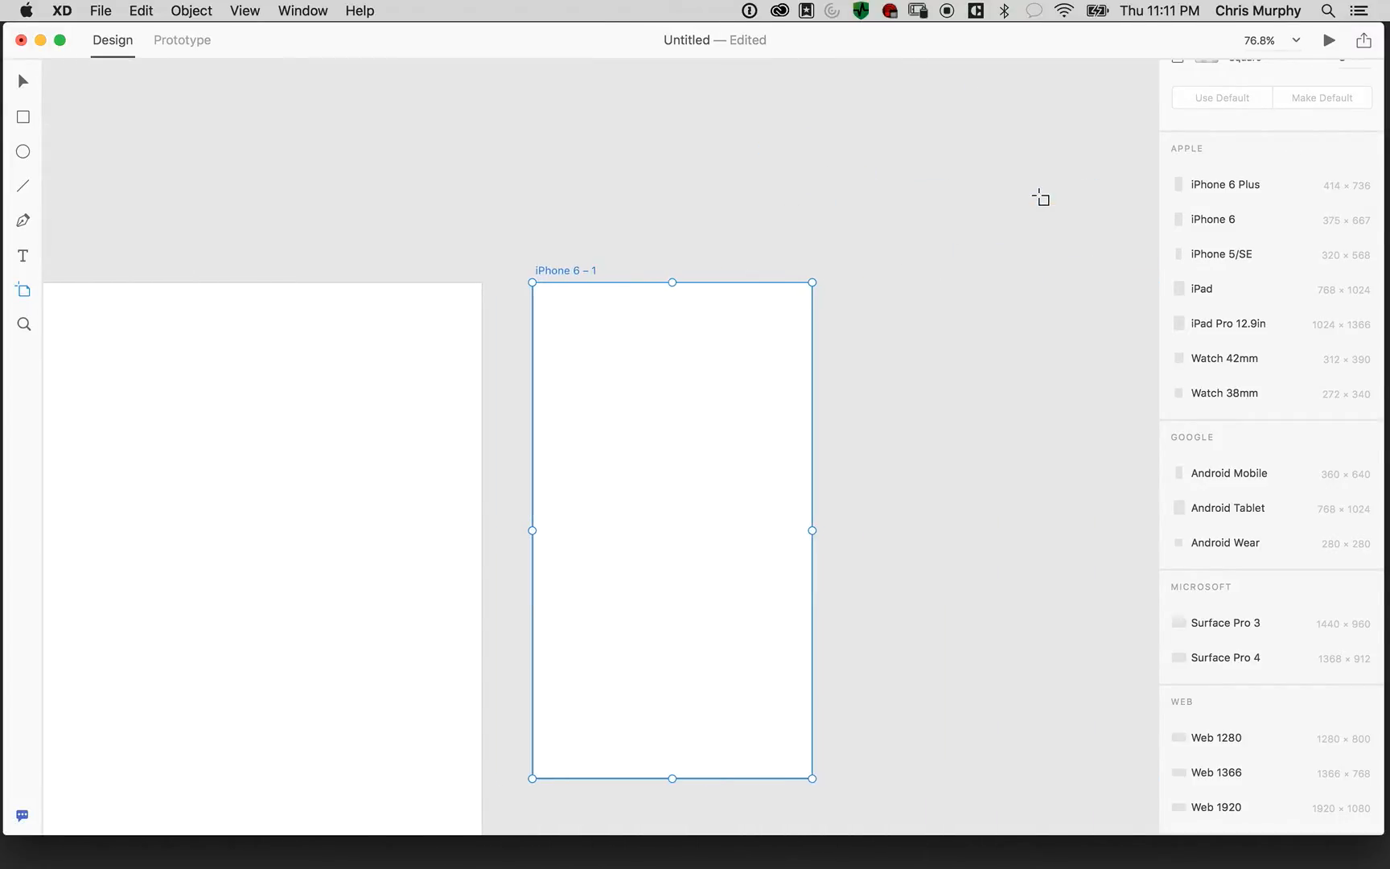
{"action": "scroll", "coordinate": [1041, 197], "scroll_direction": "down", "scroll_amount": 6}
{"action": "scroll", "coordinate": [1041, 197], "scroll_direction": "up", "scroll_amount": 2}
{"action": "scroll", "coordinate": [1041, 197], "scroll_direction": "right", "scroll_amount": 2}
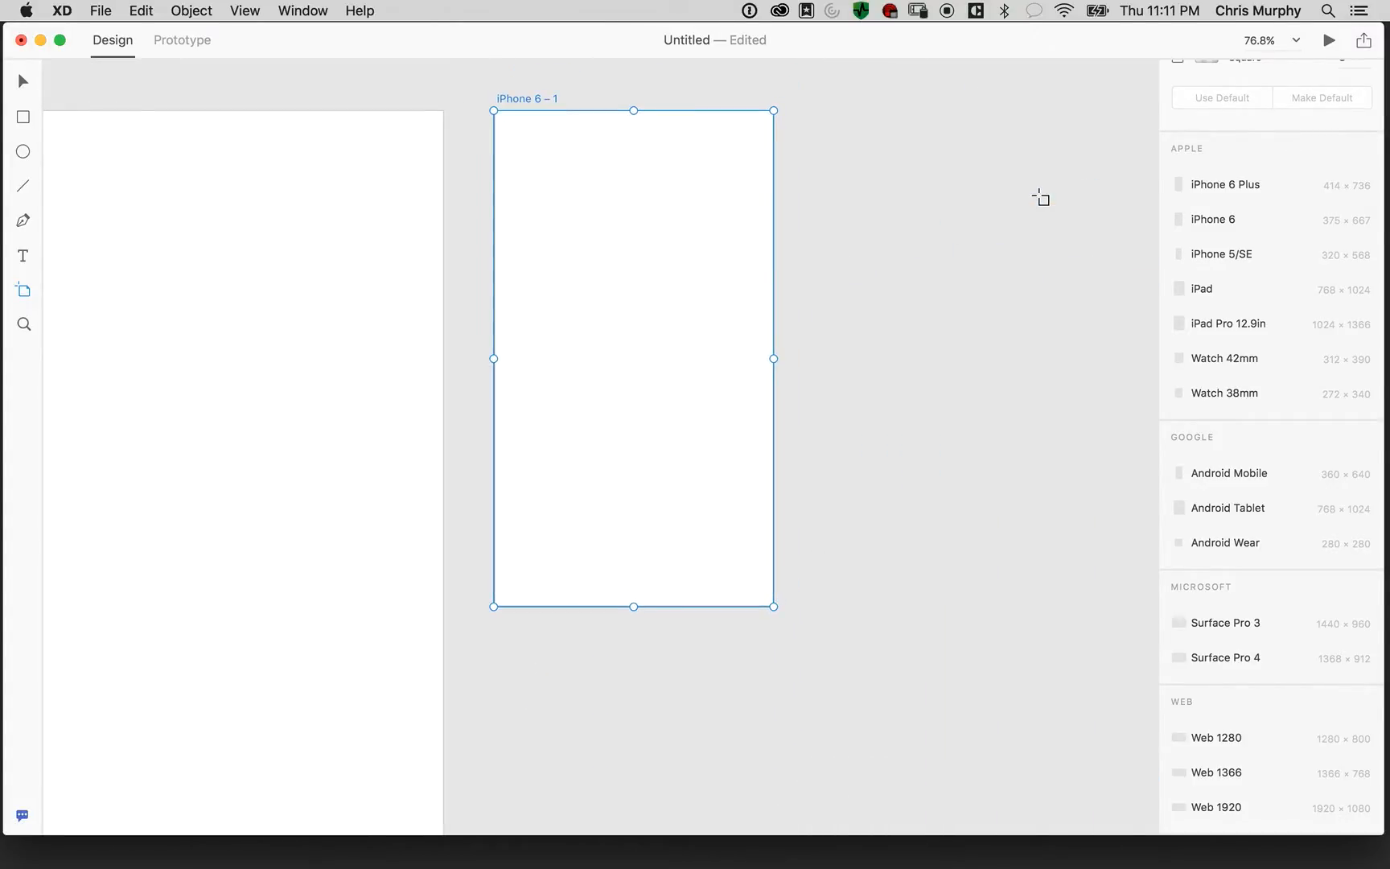
{"action": "left_click_drag", "start_coordinate": [634, 608], "coordinate": [612, 794]}
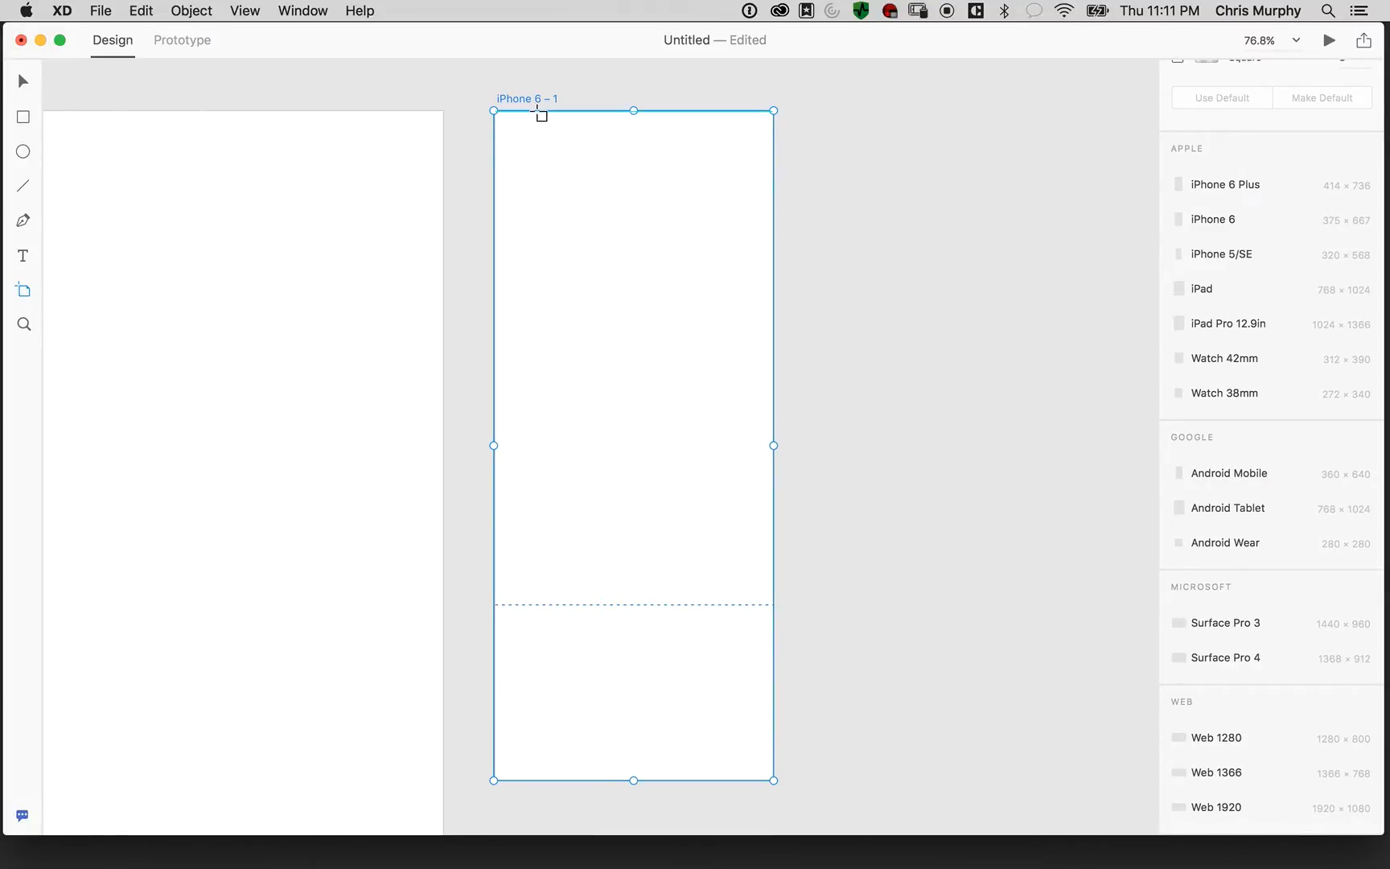
Delete the iPhone 6 artboard and return to the Select tool at the web artboard
{"action": "key", "text": "Delete"}
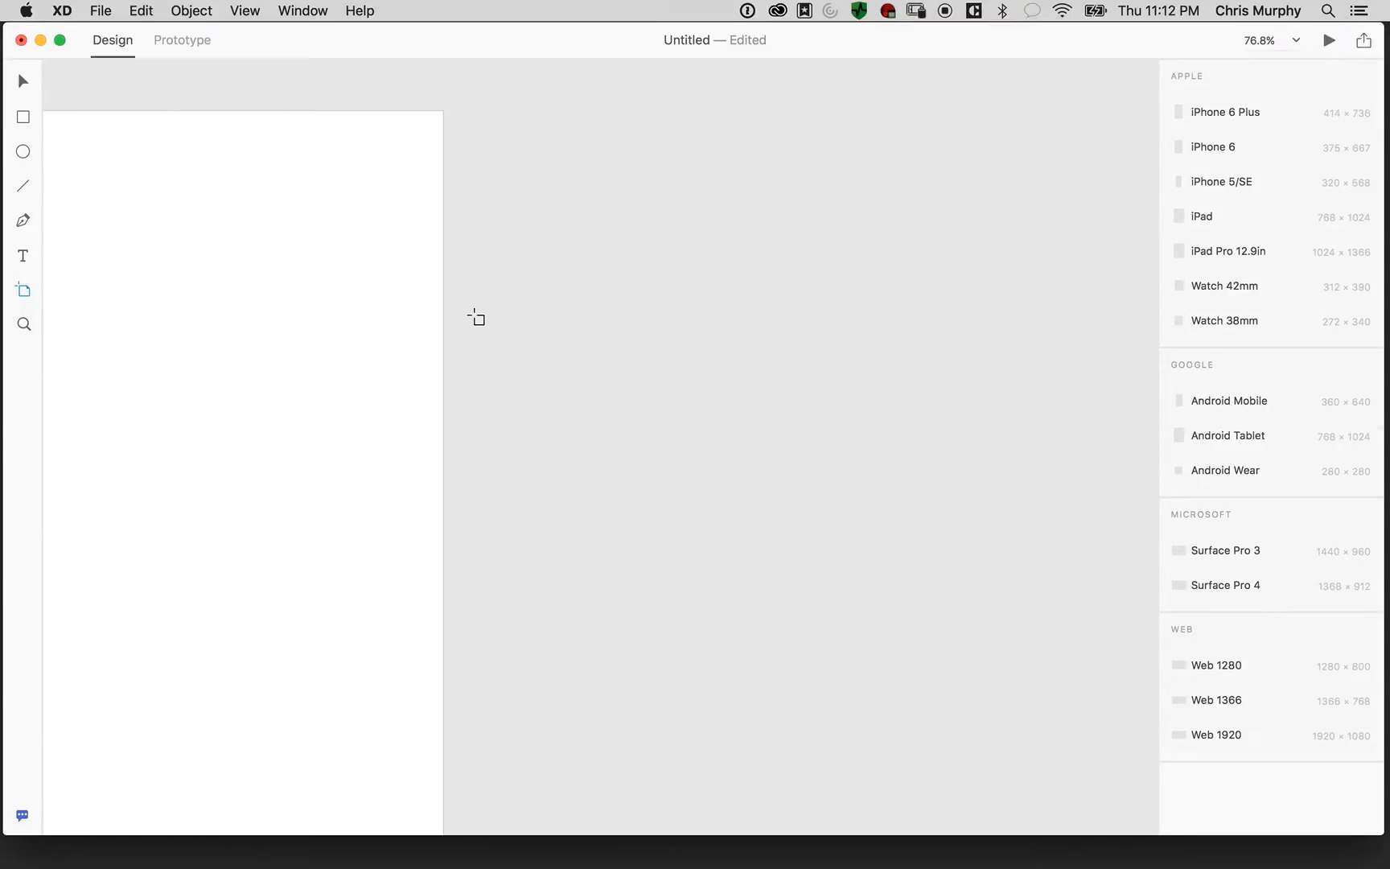
{"action": "left_click_drag", "start_coordinate": [478, 236], "coordinate": [555, 202]}
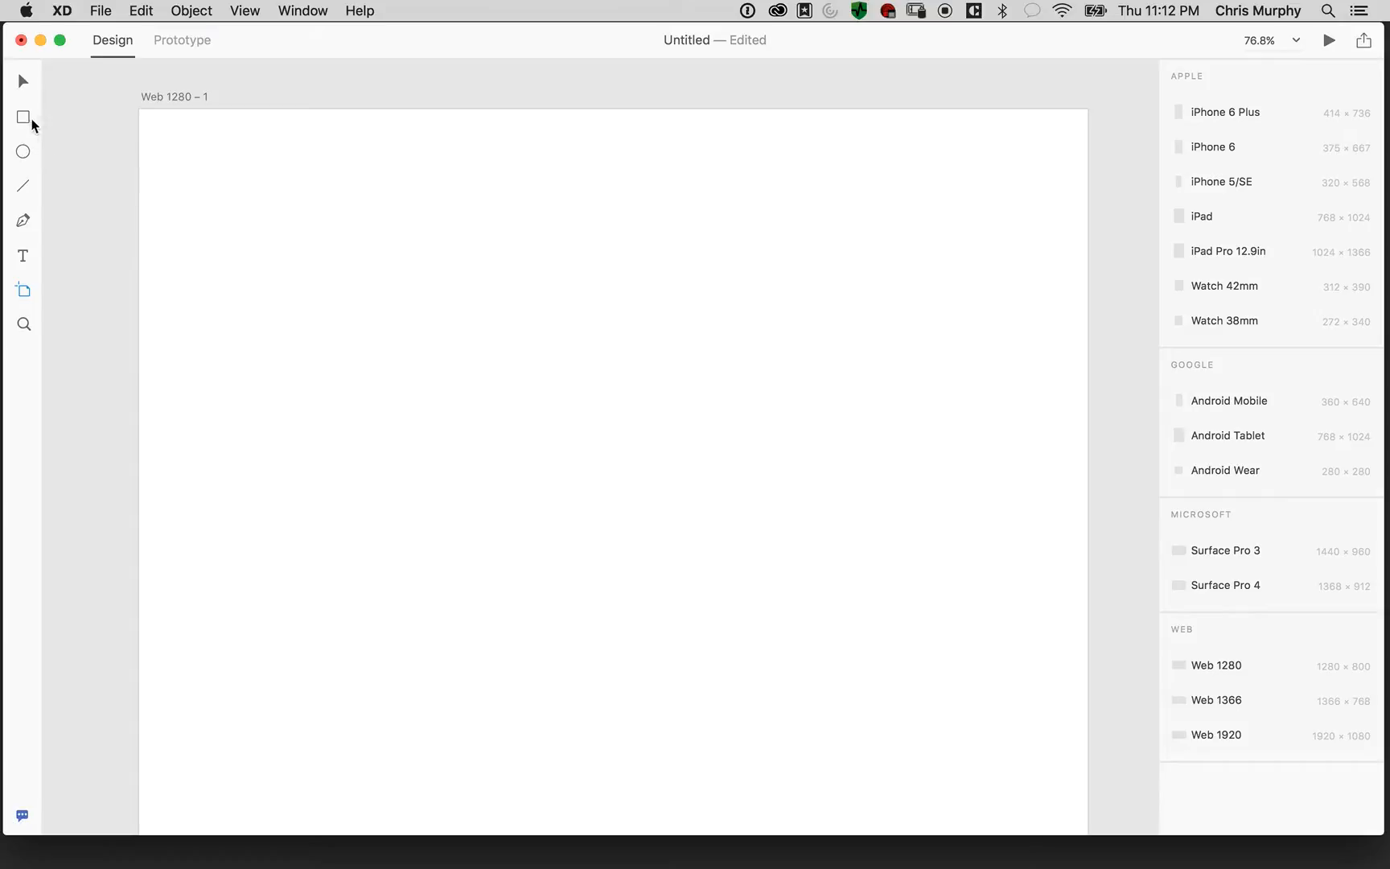
{"action": "left_click", "coordinate": [23, 82]}
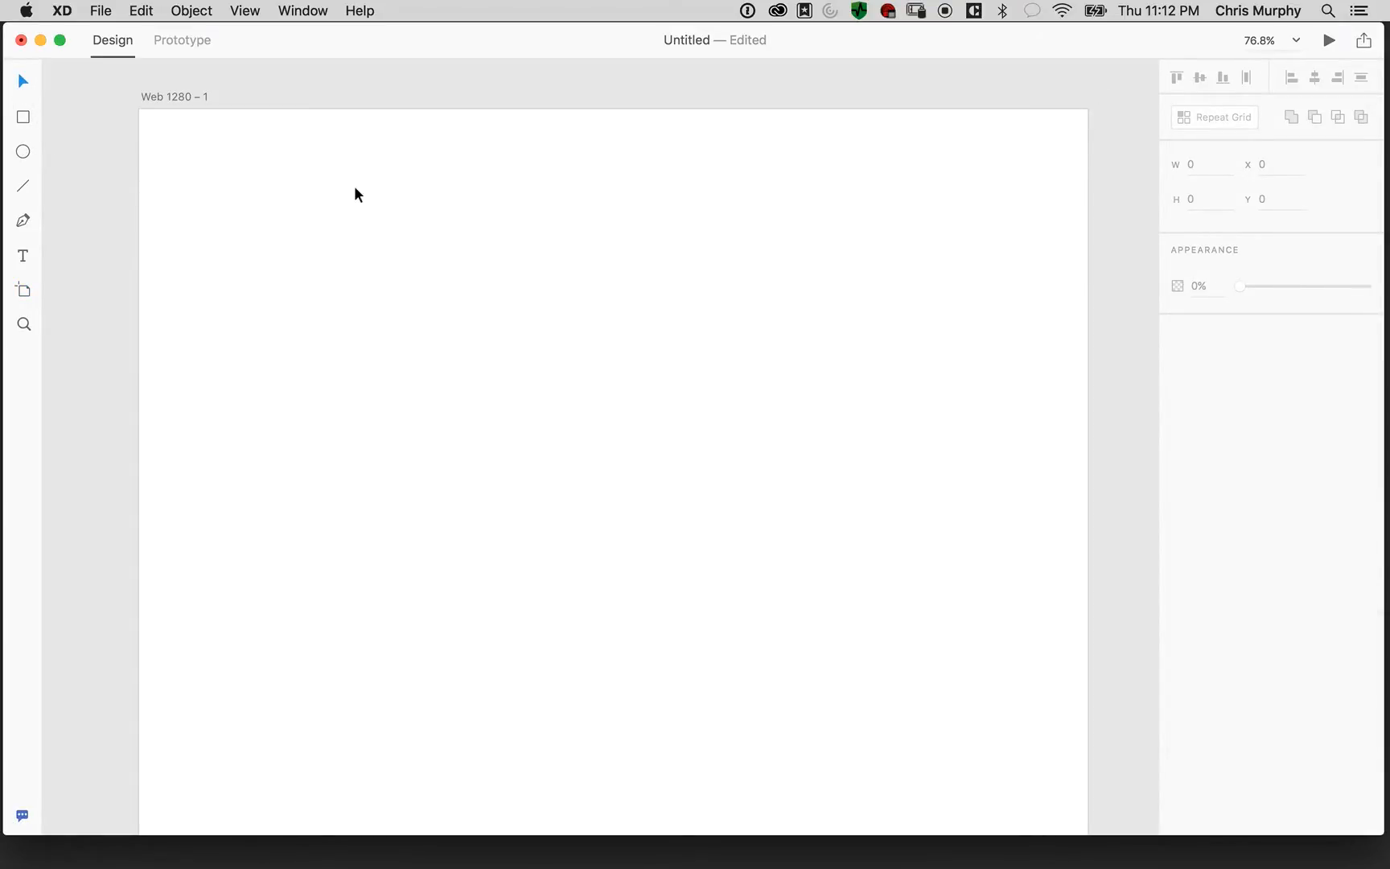
Draw a rectangle about 301 x 256 in the artboard's upper area and a circle about 368 in diameter beside it
{"action": "left_click", "coordinate": [23, 118]}
{"action": "left_click_drag", "start_coordinate": [312, 170], "coordinate": [535, 360]}
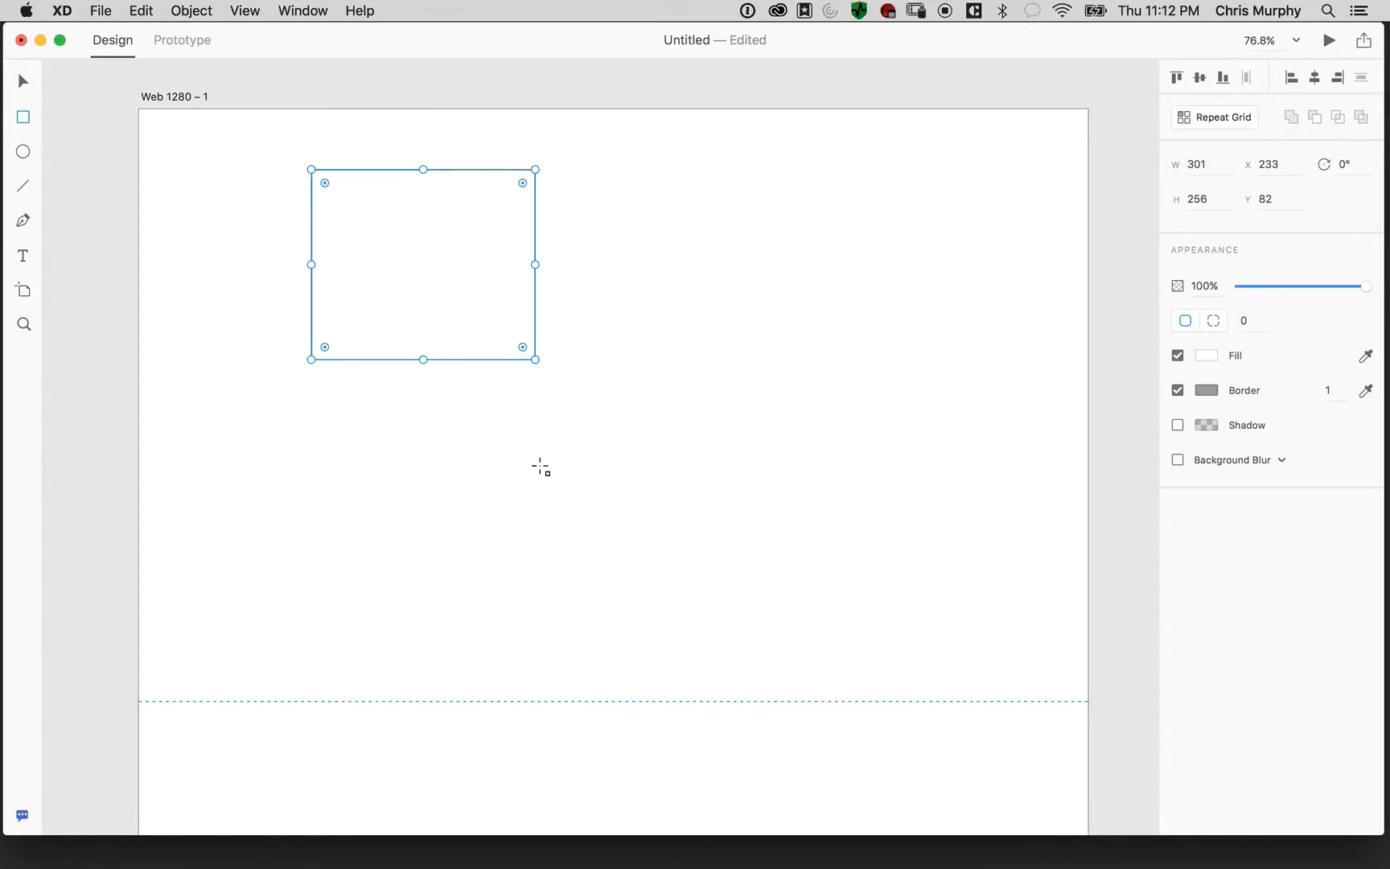
{"action": "left_click", "coordinate": [24, 150]}
{"action": "left_click_drag", "start_coordinate": [619, 150], "coordinate": [867, 420]}
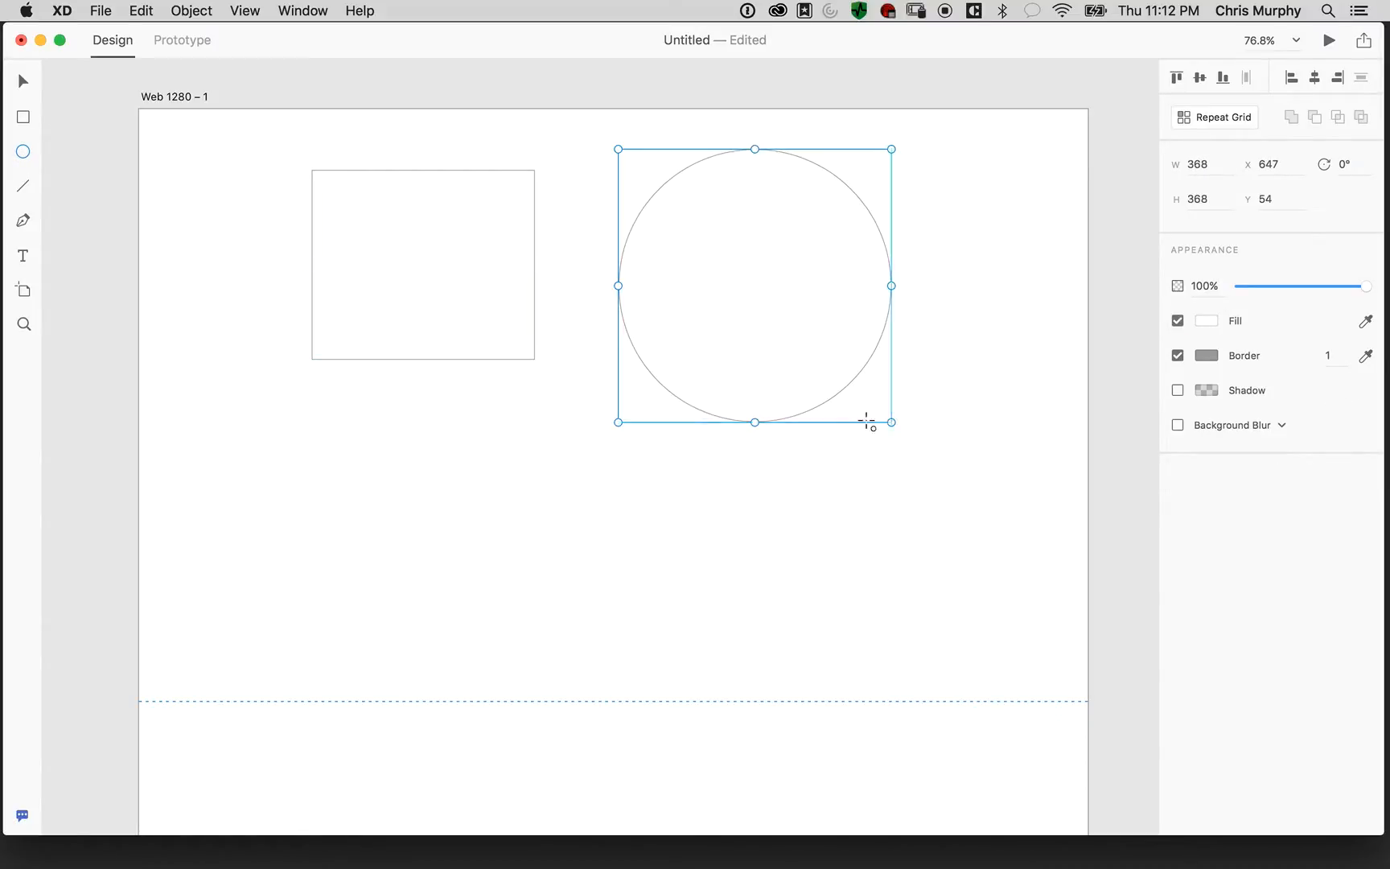
Draw a nearly horizontal line about 607 long below the shapes and a closed curved Pen path about 144 x 228 beside the rectangle
{"action": "left_click", "coordinate": [23, 186]}
{"action": "left_click_drag", "start_coordinate": [272, 459], "coordinate": [722, 454]}
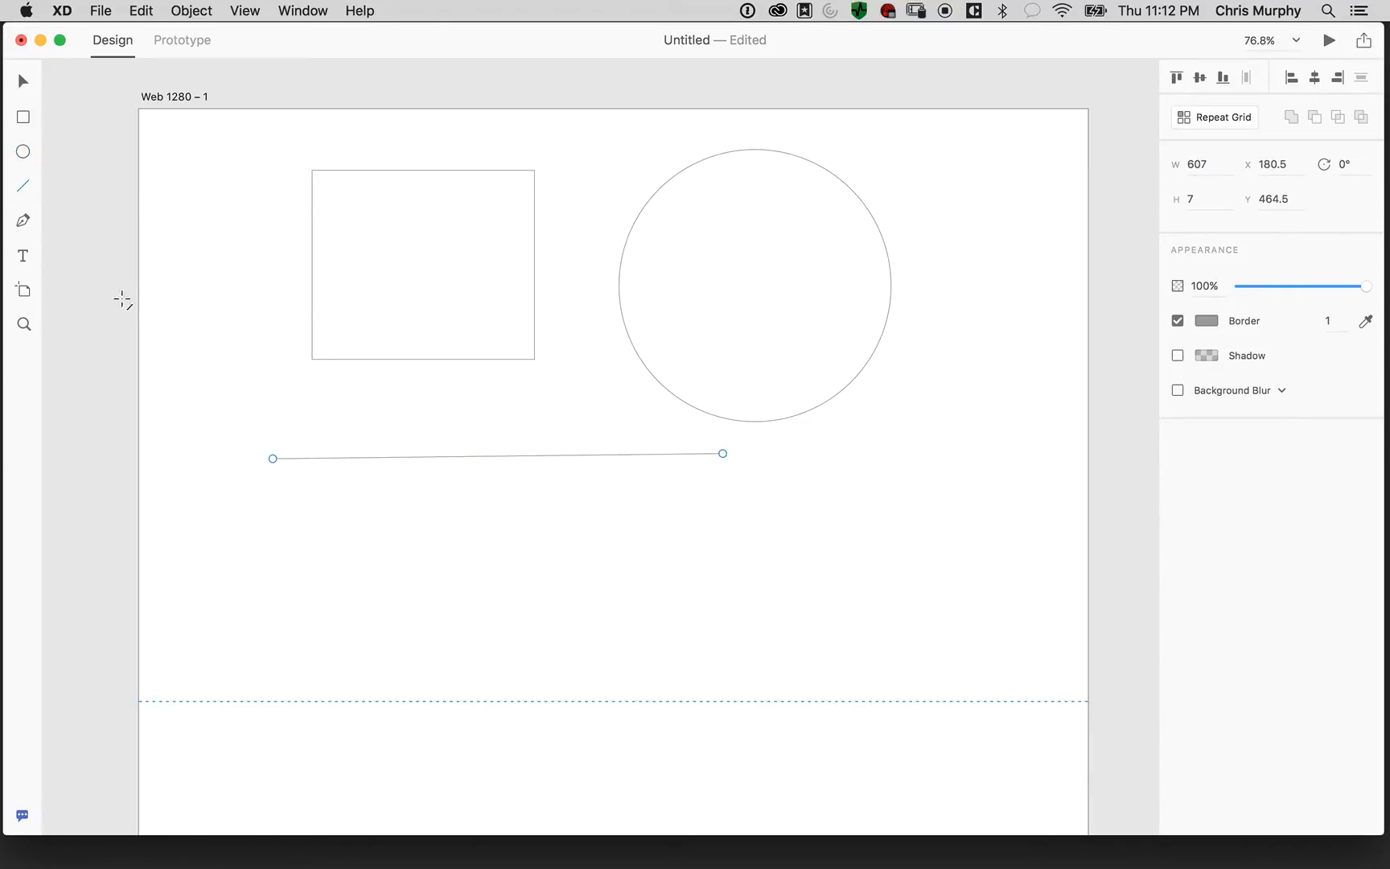
{"action": "left_click", "coordinate": [24, 220]}
{"action": "left_click", "coordinate": [242, 207]}
{"action": "left_click", "coordinate": [200, 270]}
{"action": "left_click_drag", "start_coordinate": [218, 376], "coordinate": [300, 377]}
{"action": "left_click", "coordinate": [279, 303]}
{"action": "left_click_drag", "start_coordinate": [242, 288], "coordinate": [281, 228]}
{"action": "left_click", "coordinate": [242, 208]}
Create an area text box about 347 x 121 below the line, containing "dfadfdasf"
{"action": "left_click", "coordinate": [34, 258]}
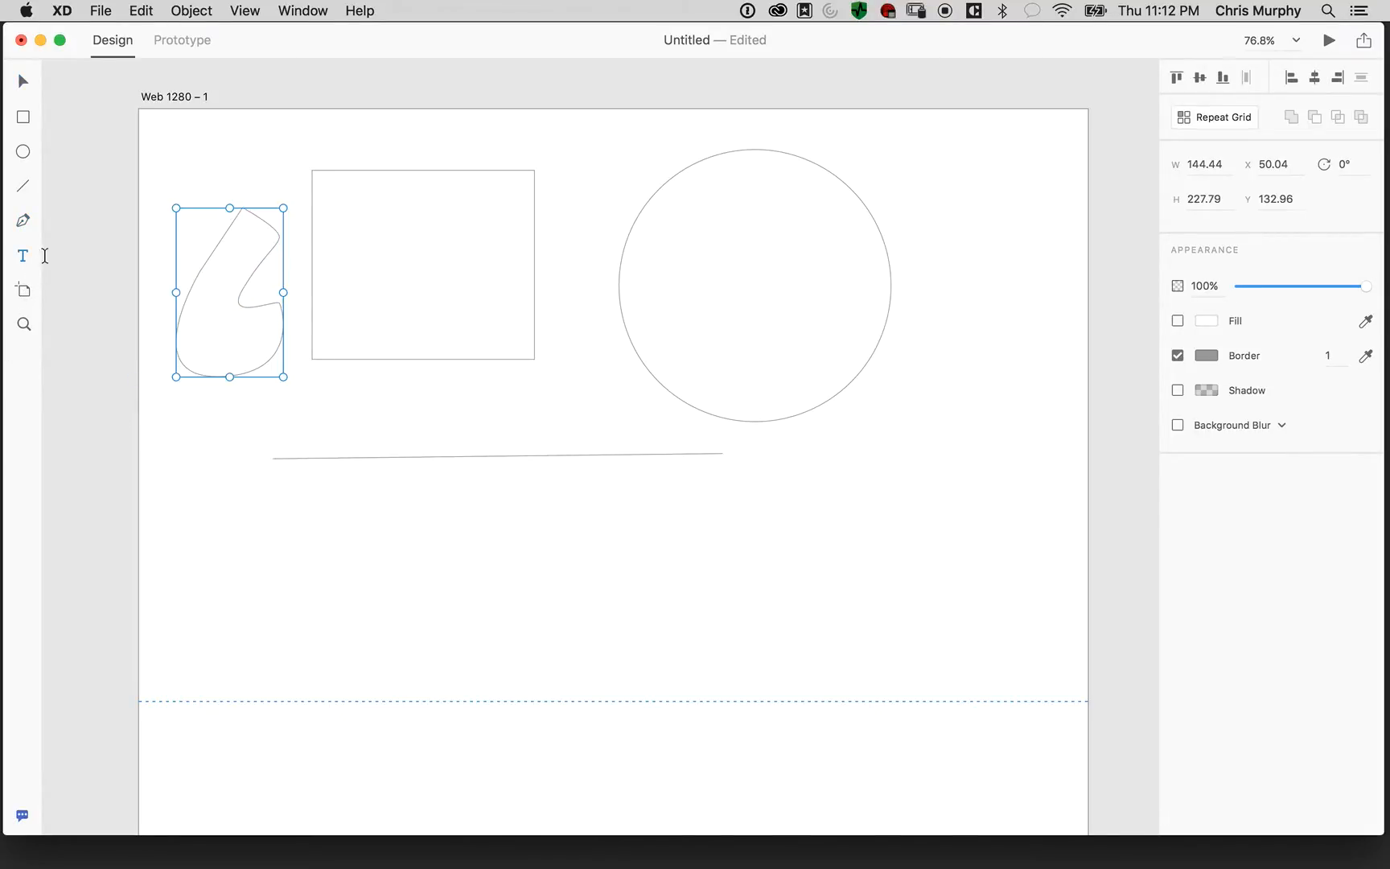
{"action": "left_click_drag", "start_coordinate": [238, 506], "coordinate": [498, 595]}
{"action": "type", "text": "d"}
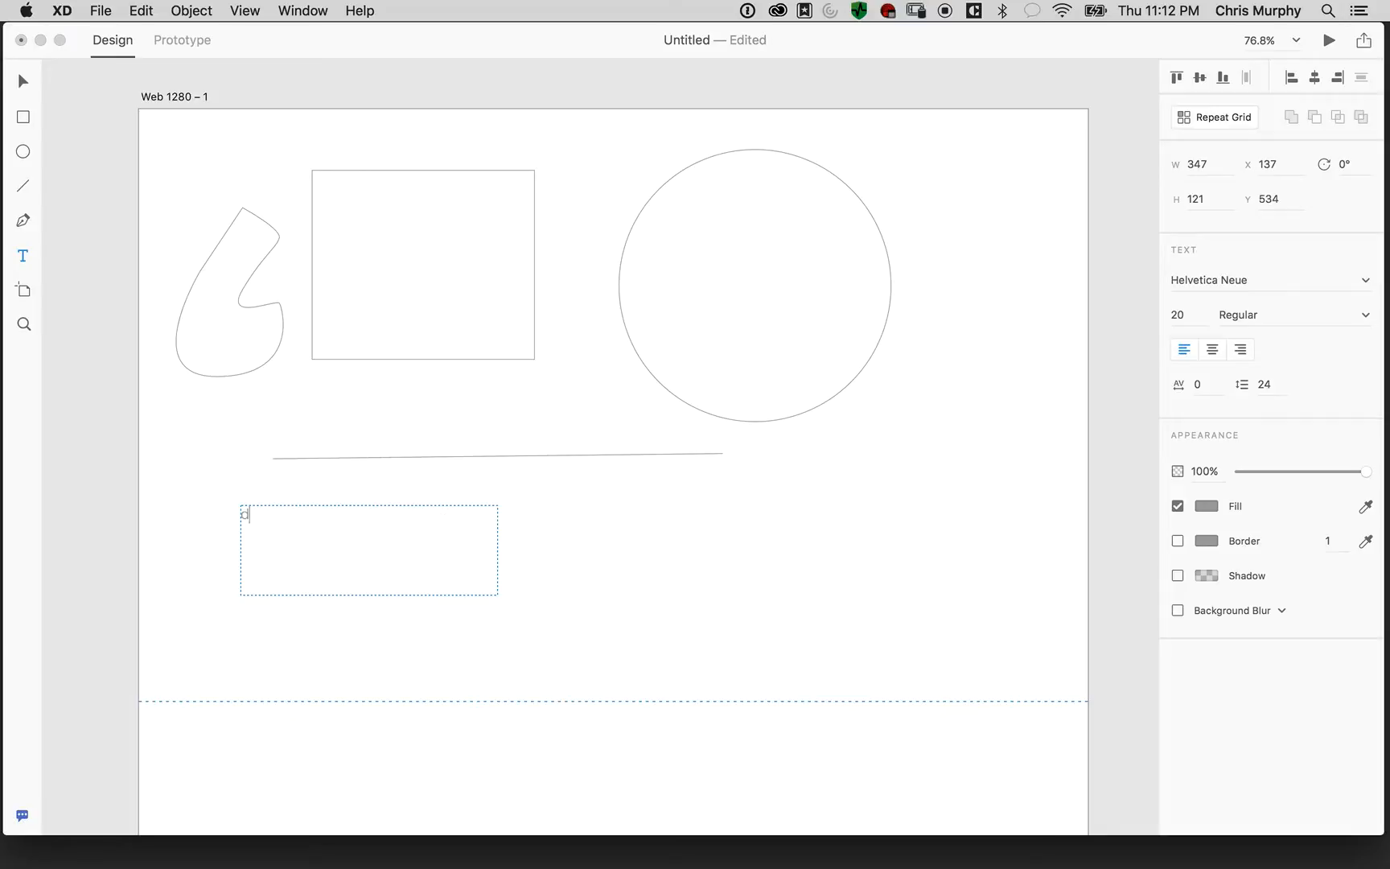
{"action": "type", "text": "fadfdasf"}
{"action": "key", "text": "Escape"}
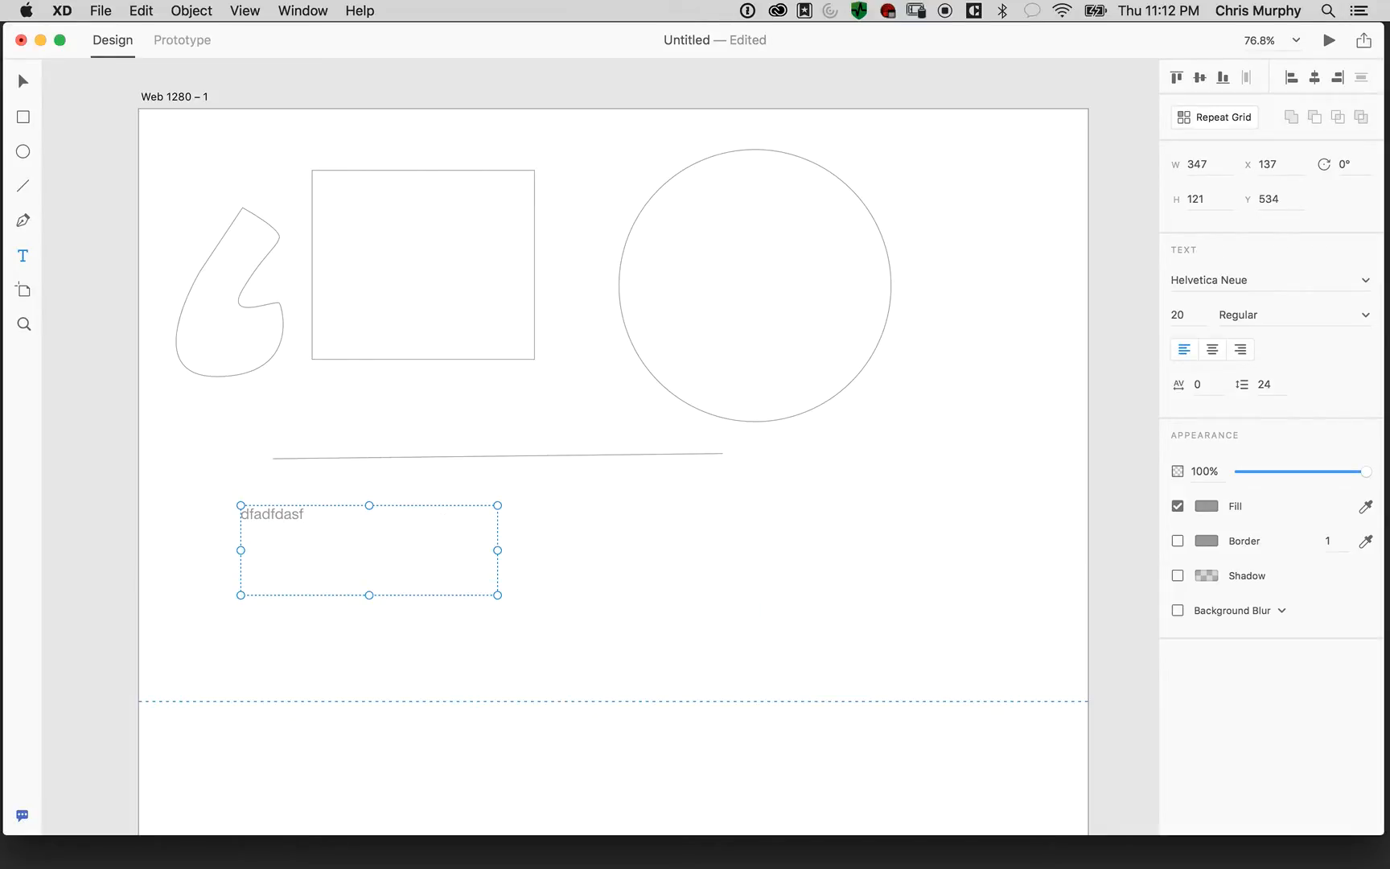
Add point text reading "fdasfdasf ladlfndasf;dasf dasm" beside the text box, below the circle
{"action": "key", "text": "t"}
{"action": "left_click", "coordinate": [609, 510]}
{"action": "type", "text": "fdasfdasf ladlfndas"}
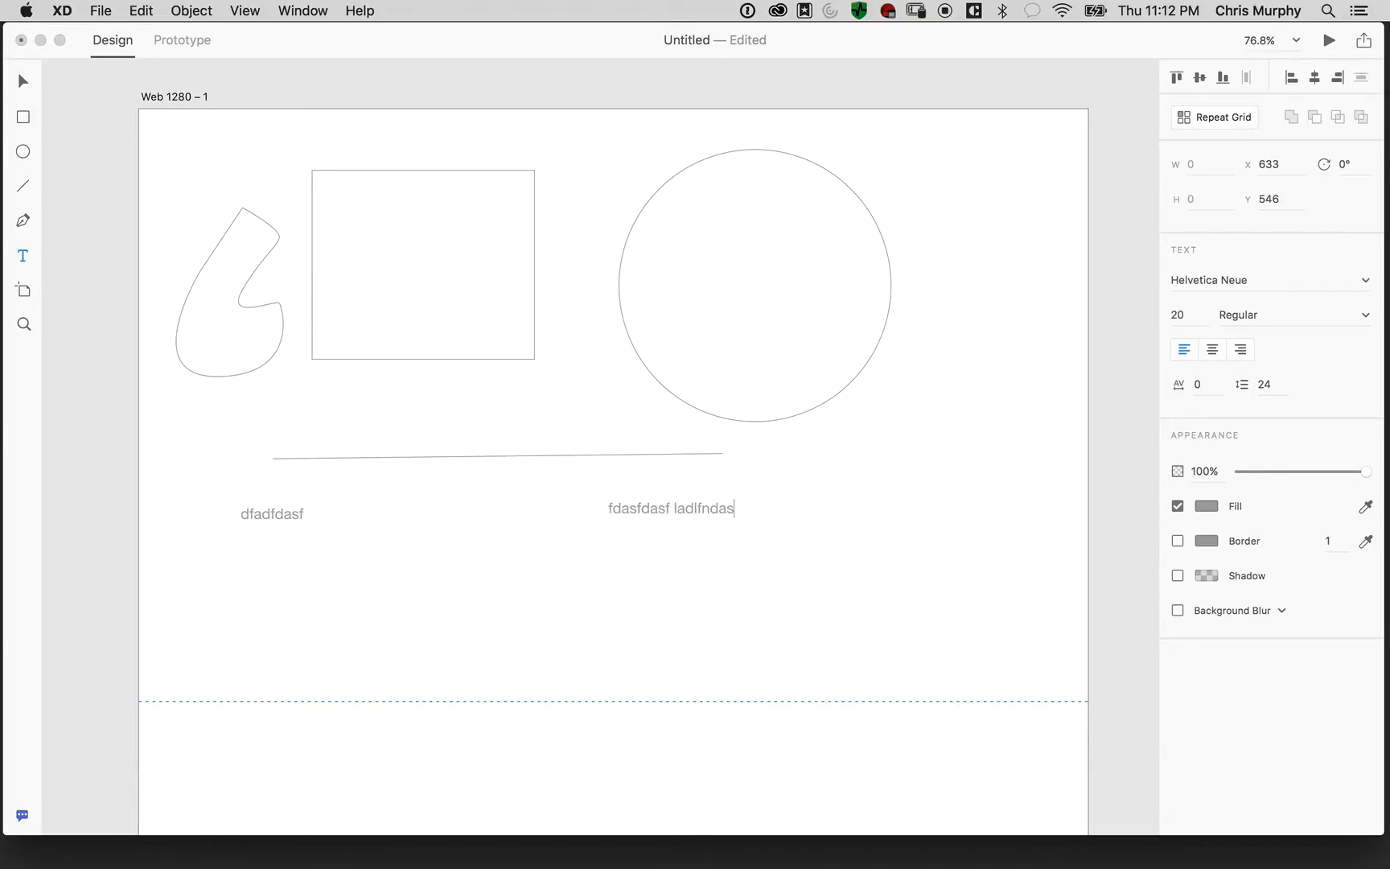
{"action": "type", "text": "f;dasf dasm"}
{"action": "key", "text": "Escape"}
Zoom in on the drawn shapes with the Zoom tool and zoom back out to 75%
{"action": "left_click", "coordinate": [35, 319]}
{"action": "left_click_drag", "start_coordinate": [279, 170], "coordinate": [671, 626]}
{"action": "key", "text": "super+minus"}
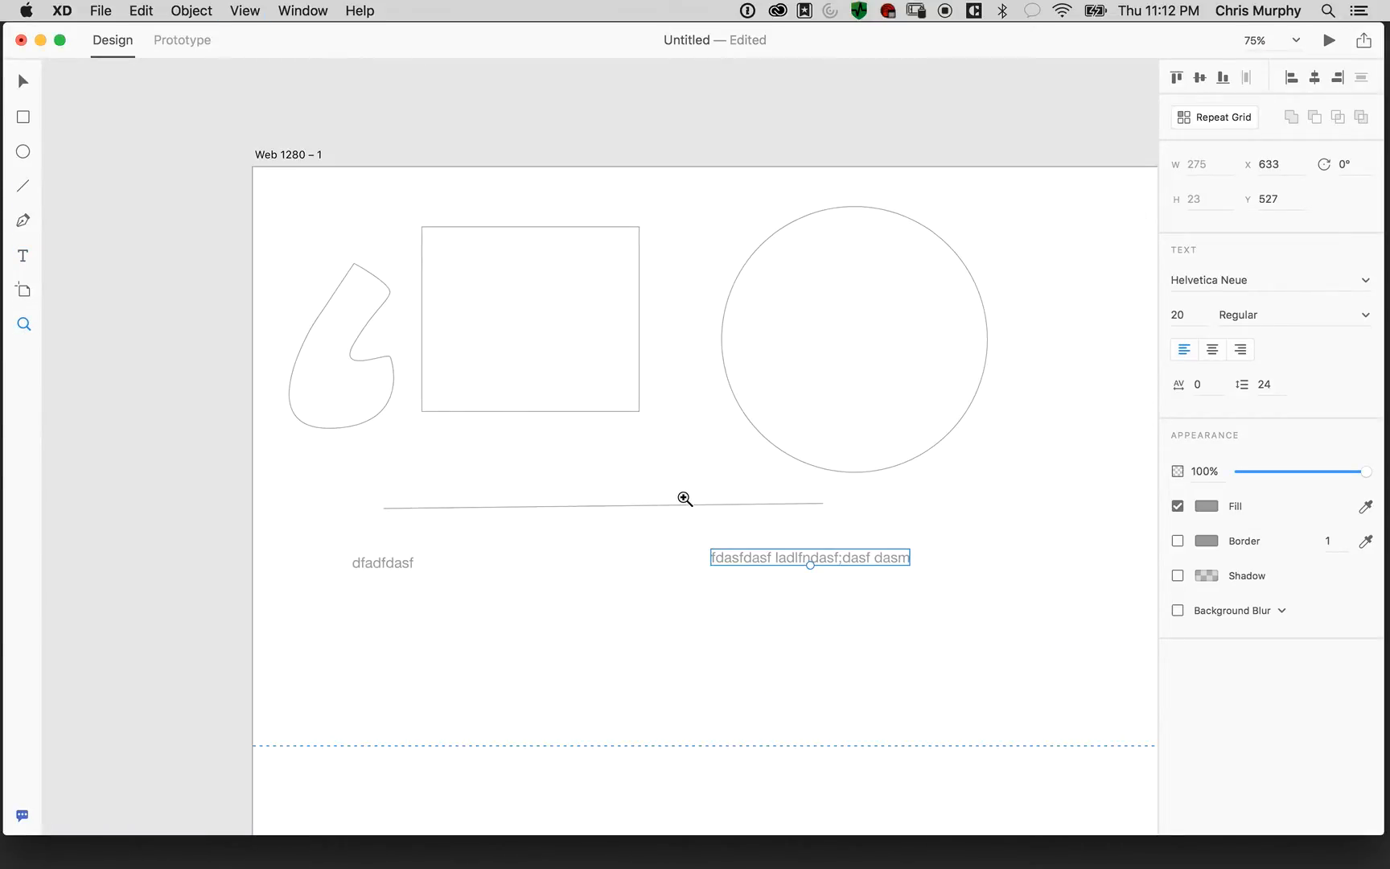
Examine the drawn shapes at 100% zoom, panning around them, and with the whole artboard fitted to the window
{"action": "key", "text": "super+plus"}
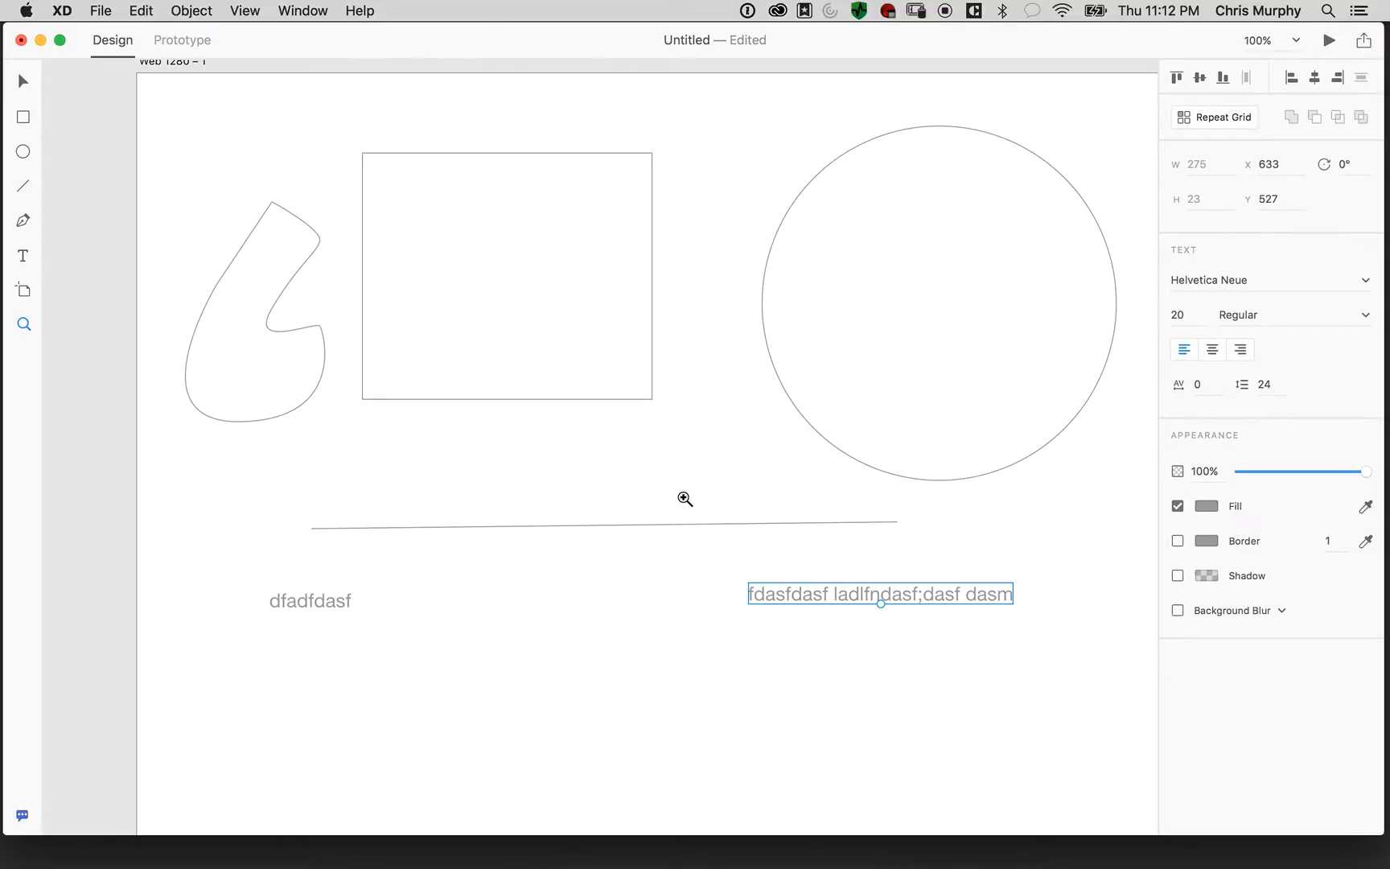
{"action": "key", "text": "super+0"}
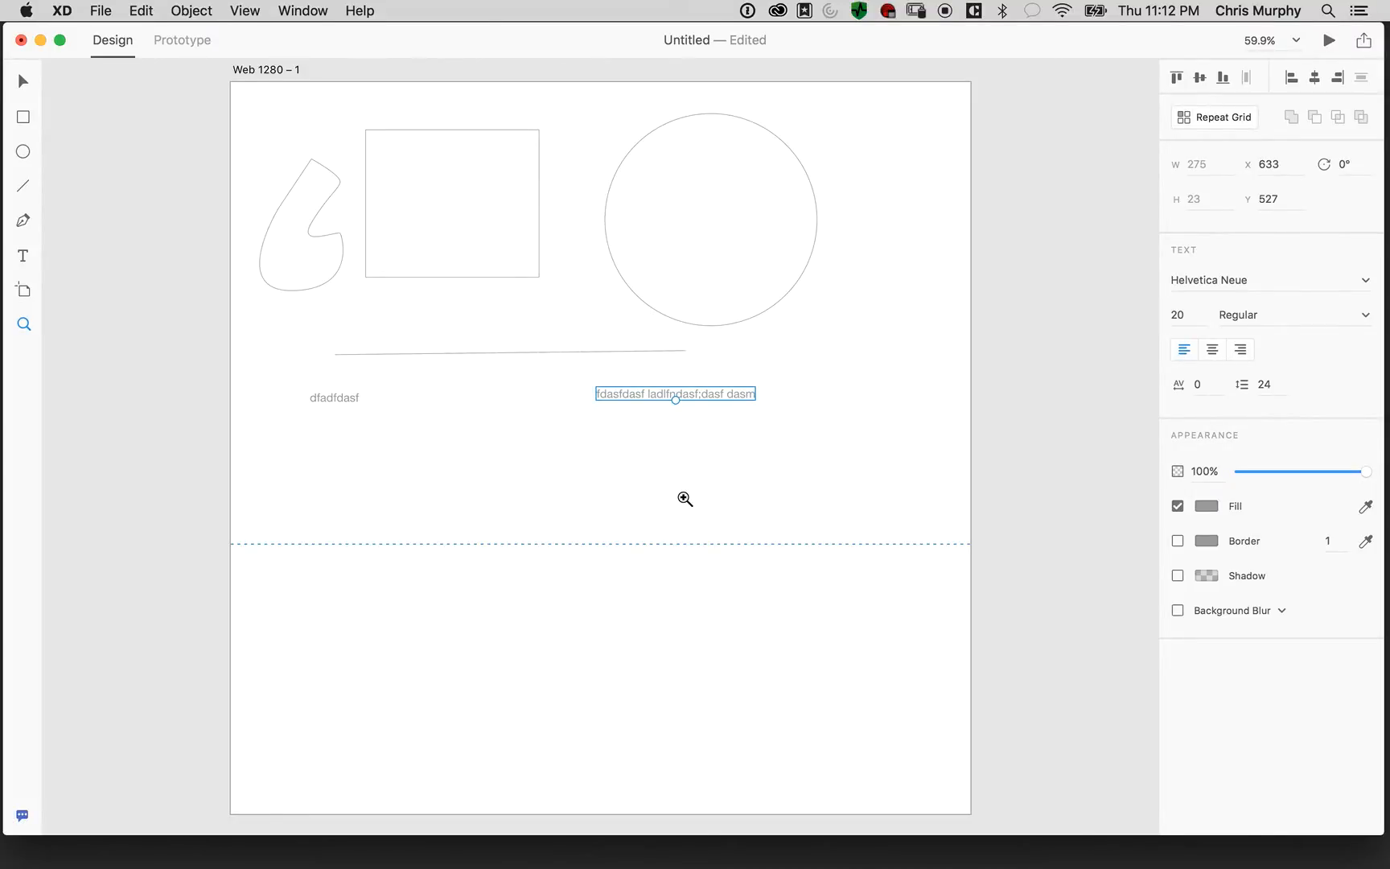
{"action": "key", "text": "super+1"}
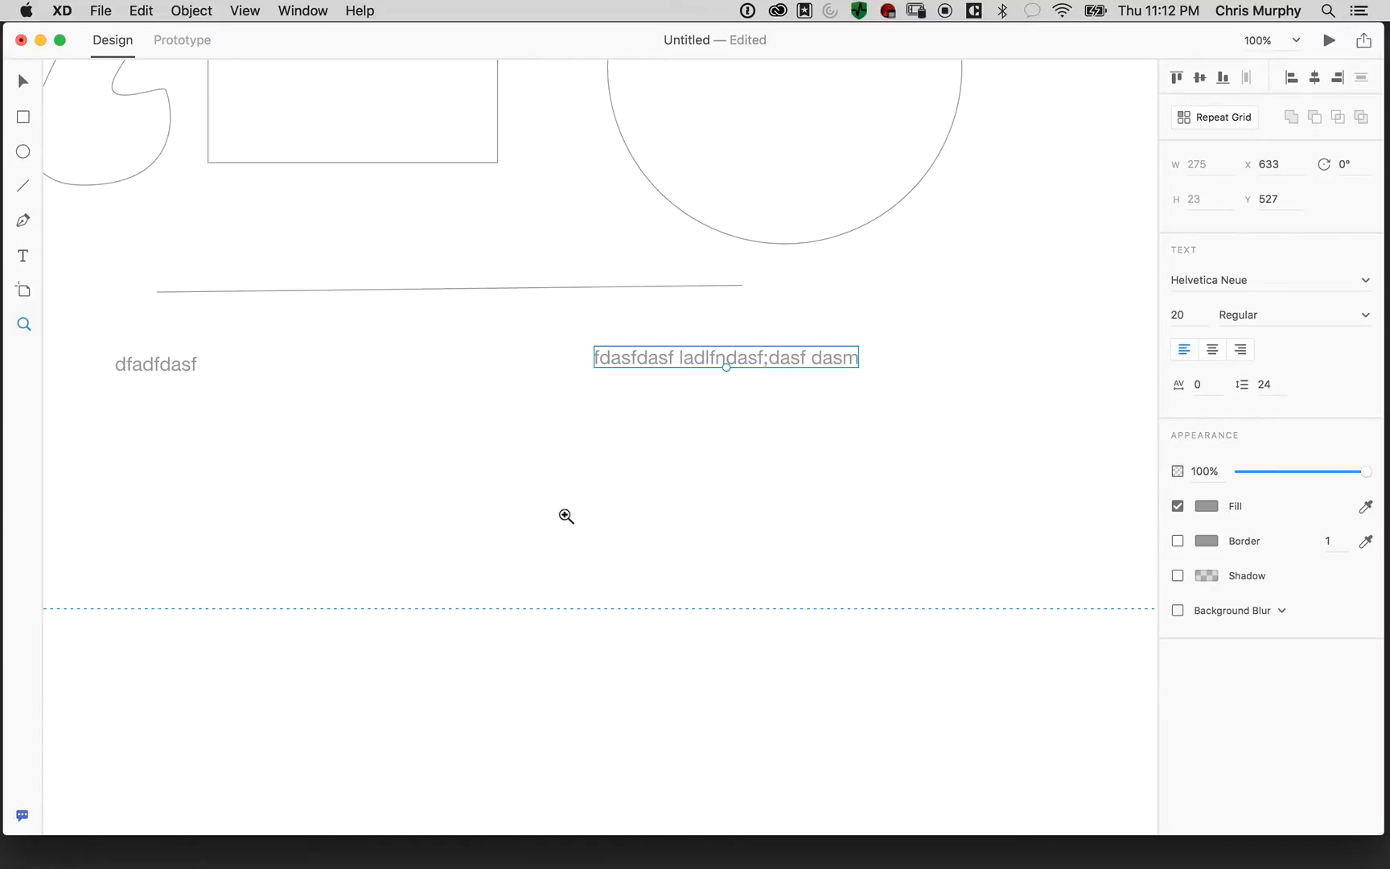
{"action": "key", "text": "space"}
{"action": "left_click_drag", "start_coordinate": [523, 276], "coordinate": [697, 548]}
{"action": "left_click_drag", "start_coordinate": [747, 455], "coordinate": [666, 348]}
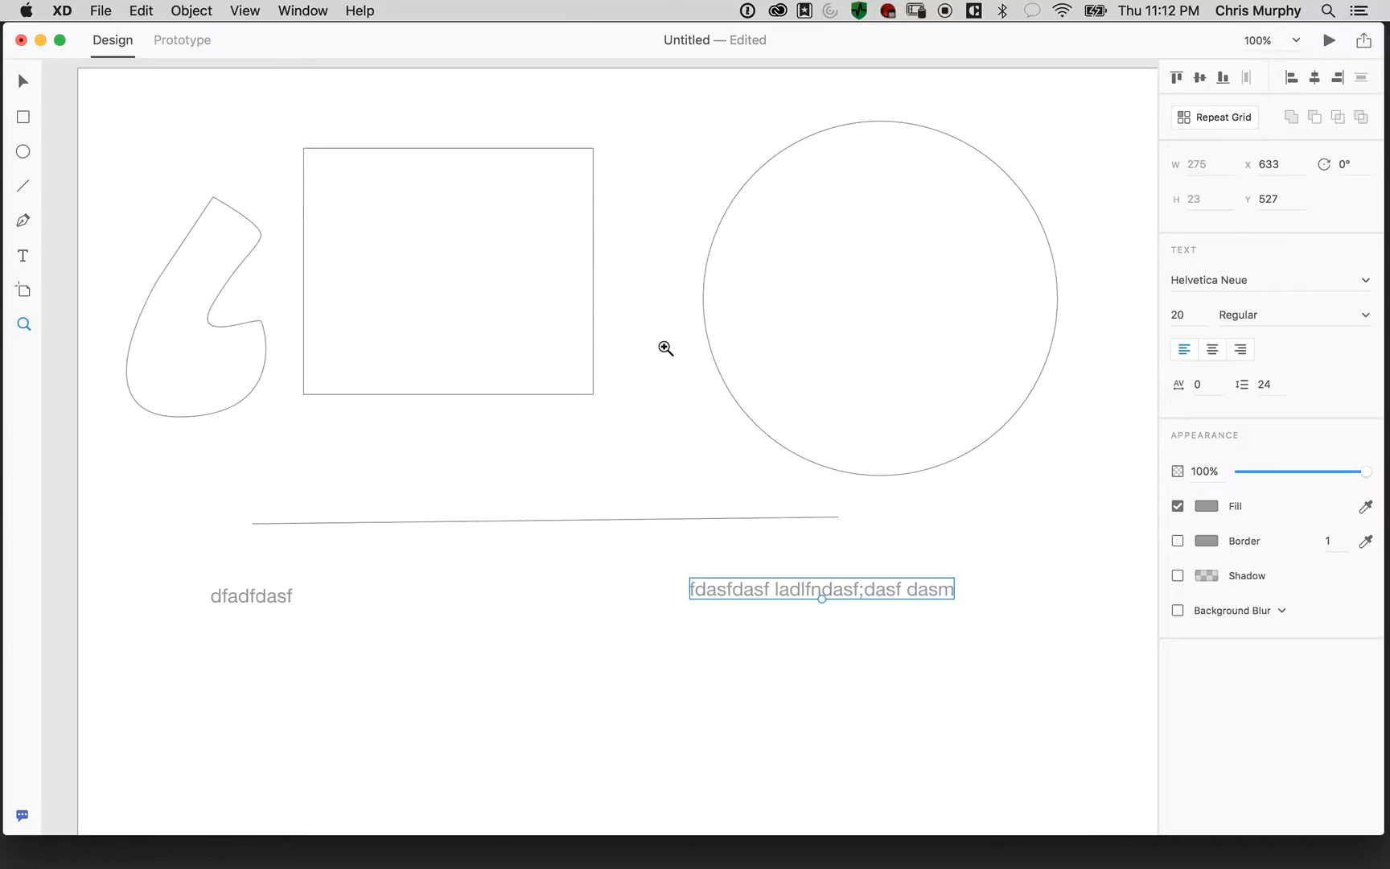
{"action": "key", "text": "super+0"}
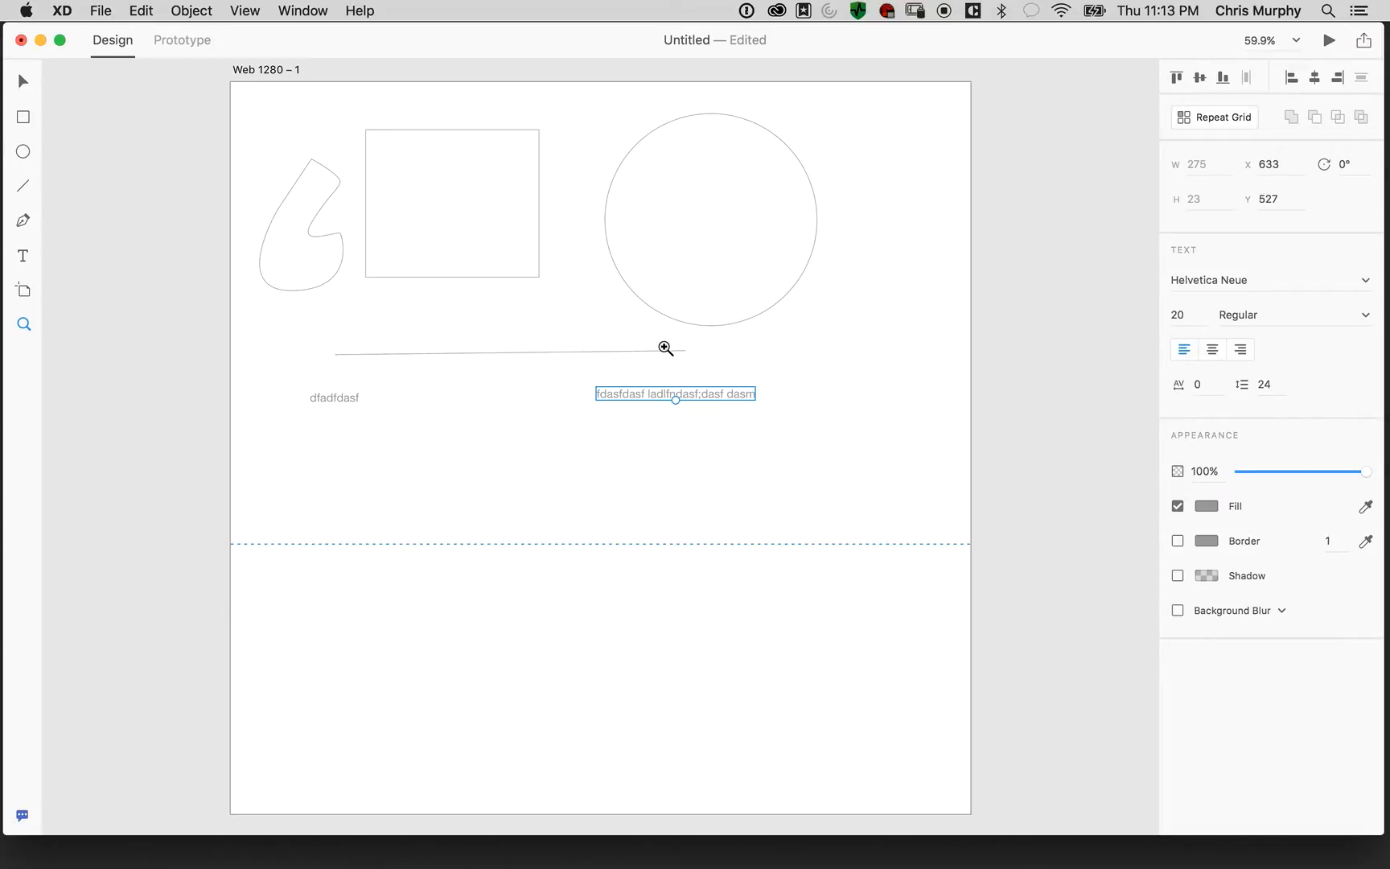
{"action": "key", "text": "super+1"}
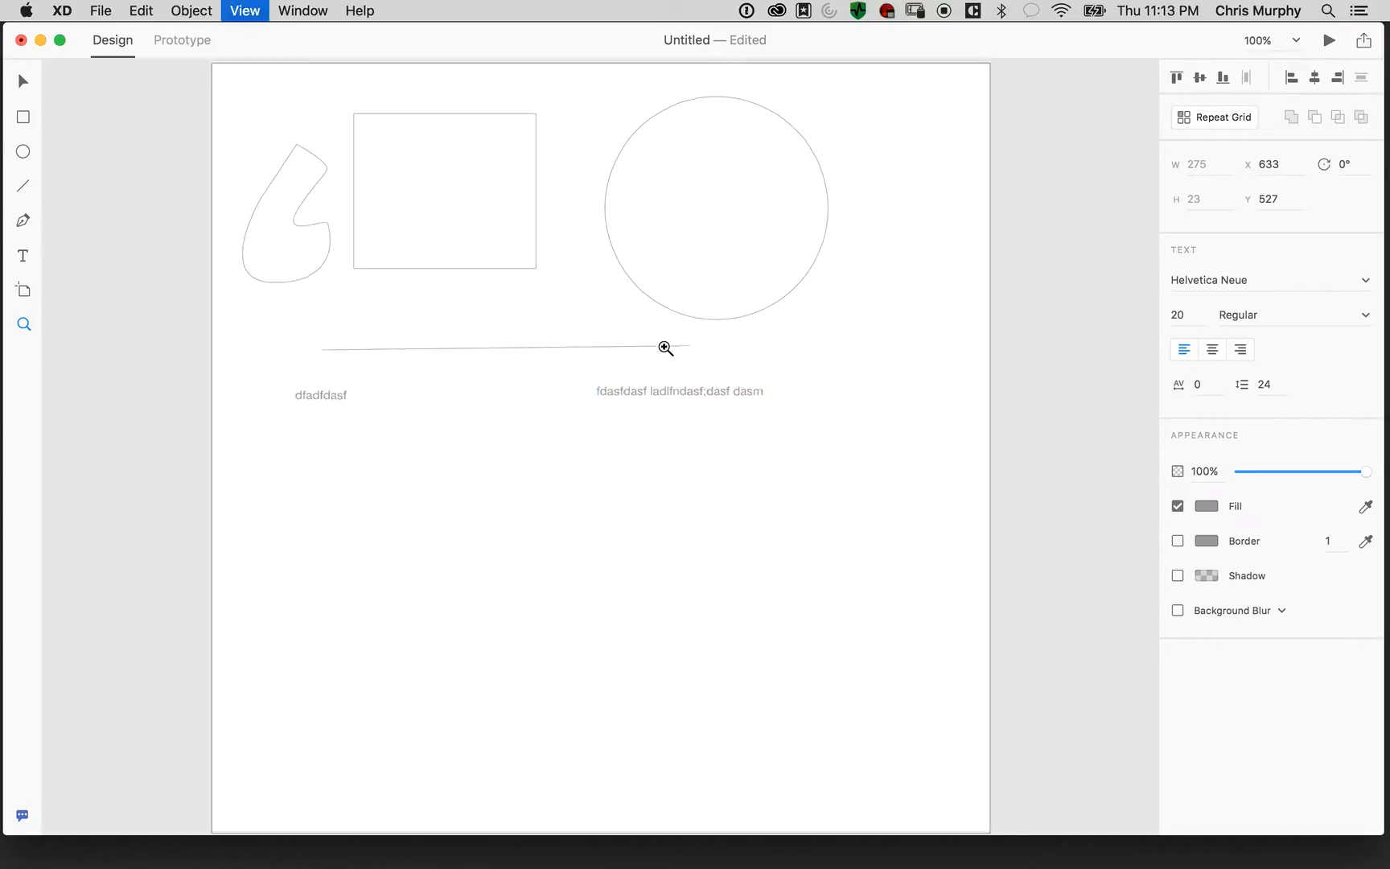
{"action": "key", "text": "space"}
{"action": "left_click_drag", "start_coordinate": [418, 346], "coordinate": [734, 652]}
{"action": "left_click_drag", "start_coordinate": [692, 394], "coordinate": [399, 297]}
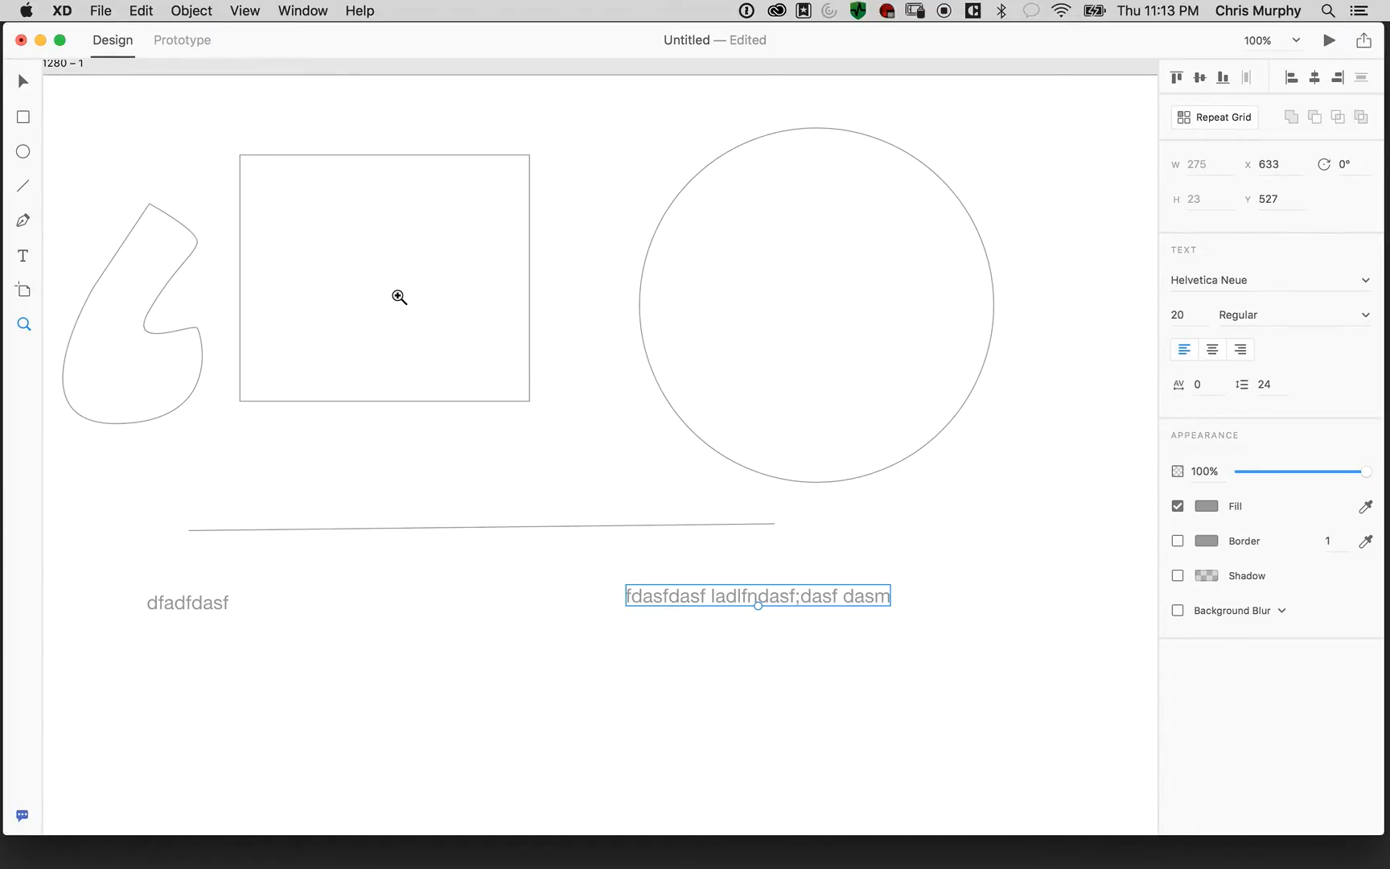
{"action": "key", "text": "super+0"}
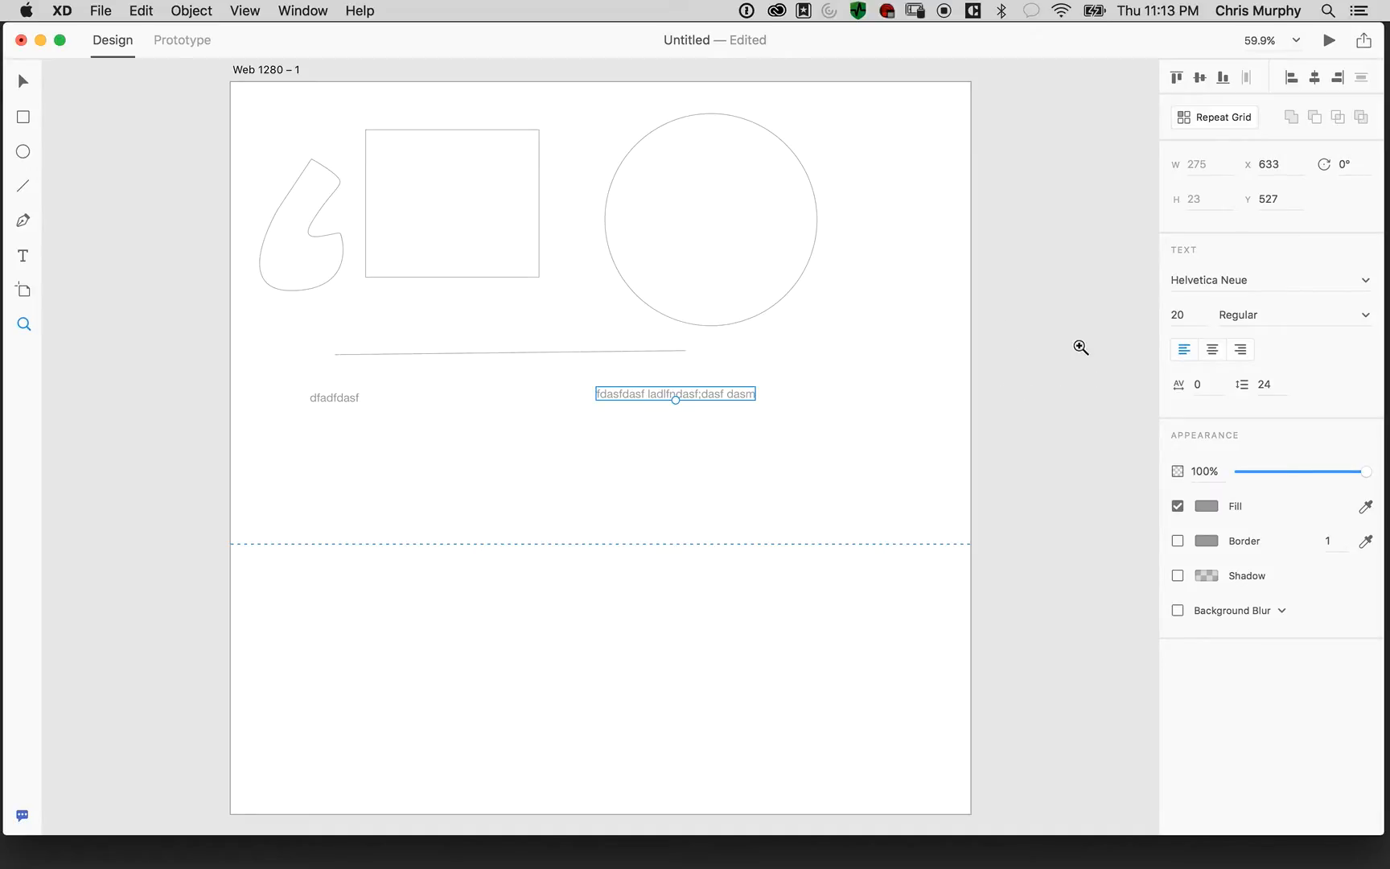
Select the circle and increase its border width to 15
{"action": "left_click", "coordinate": [23, 82]}
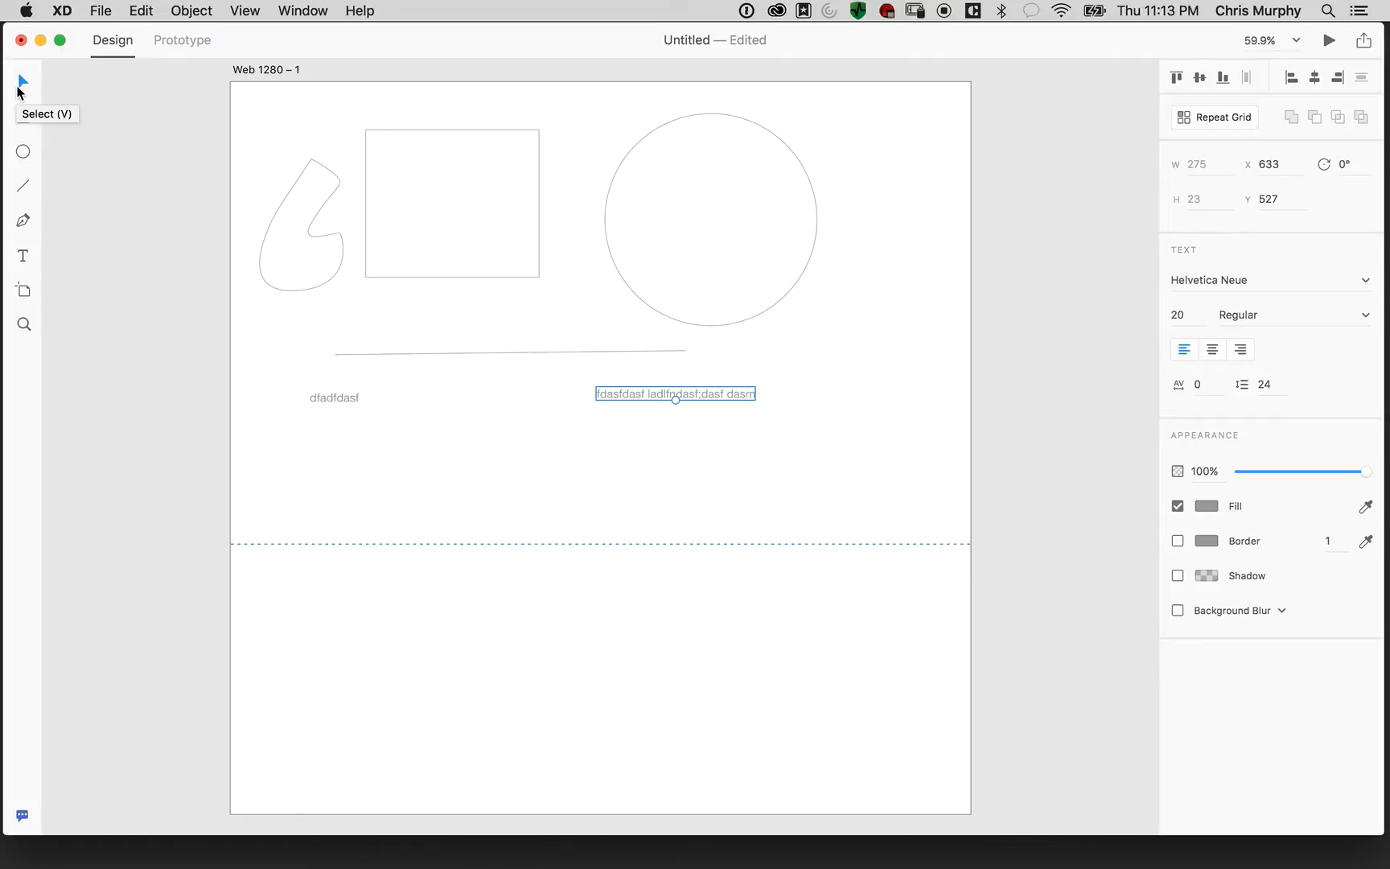
{"action": "left_click", "coordinate": [733, 197]}
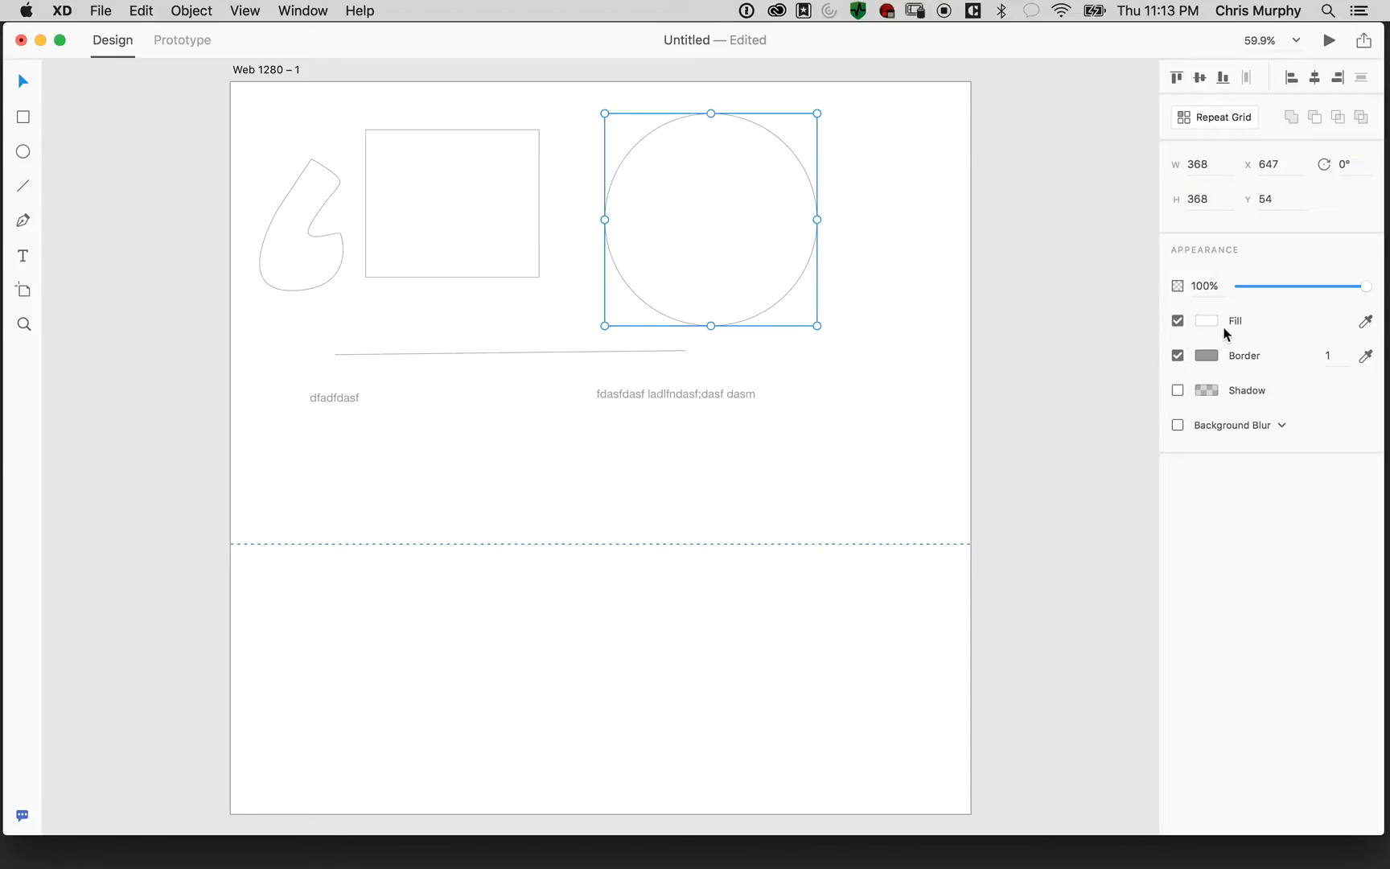
{"action": "left_click", "coordinate": [1334, 358]}
{"action": "key", "text": "Up"}
{"action": "key", "text": "Up"}
{"action": "key", "text": "Up"}
{"action": "key", "text": "Up"}
{"action": "key", "text": "Up"}
{"action": "key", "text": "Up"}
{"action": "key", "text": "Up"}
{"action": "key", "text": "Up"}
{"action": "key", "text": "Up"}
{"action": "key", "text": "Up"}
{"action": "key", "text": "Up"}
{"action": "key", "text": "Up"}
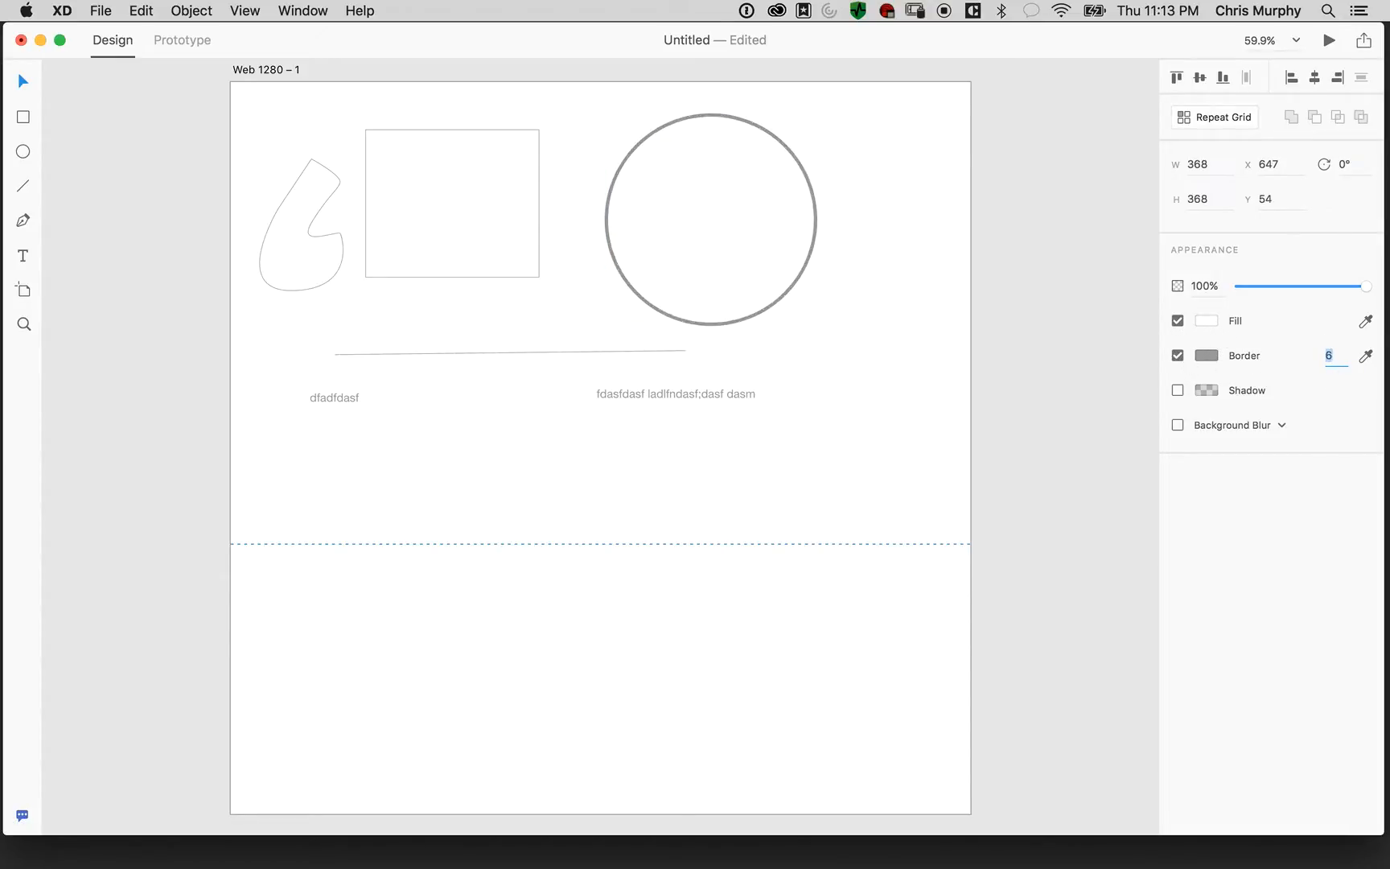
{"action": "key", "text": "Up"}
{"action": "key", "text": "Up"}
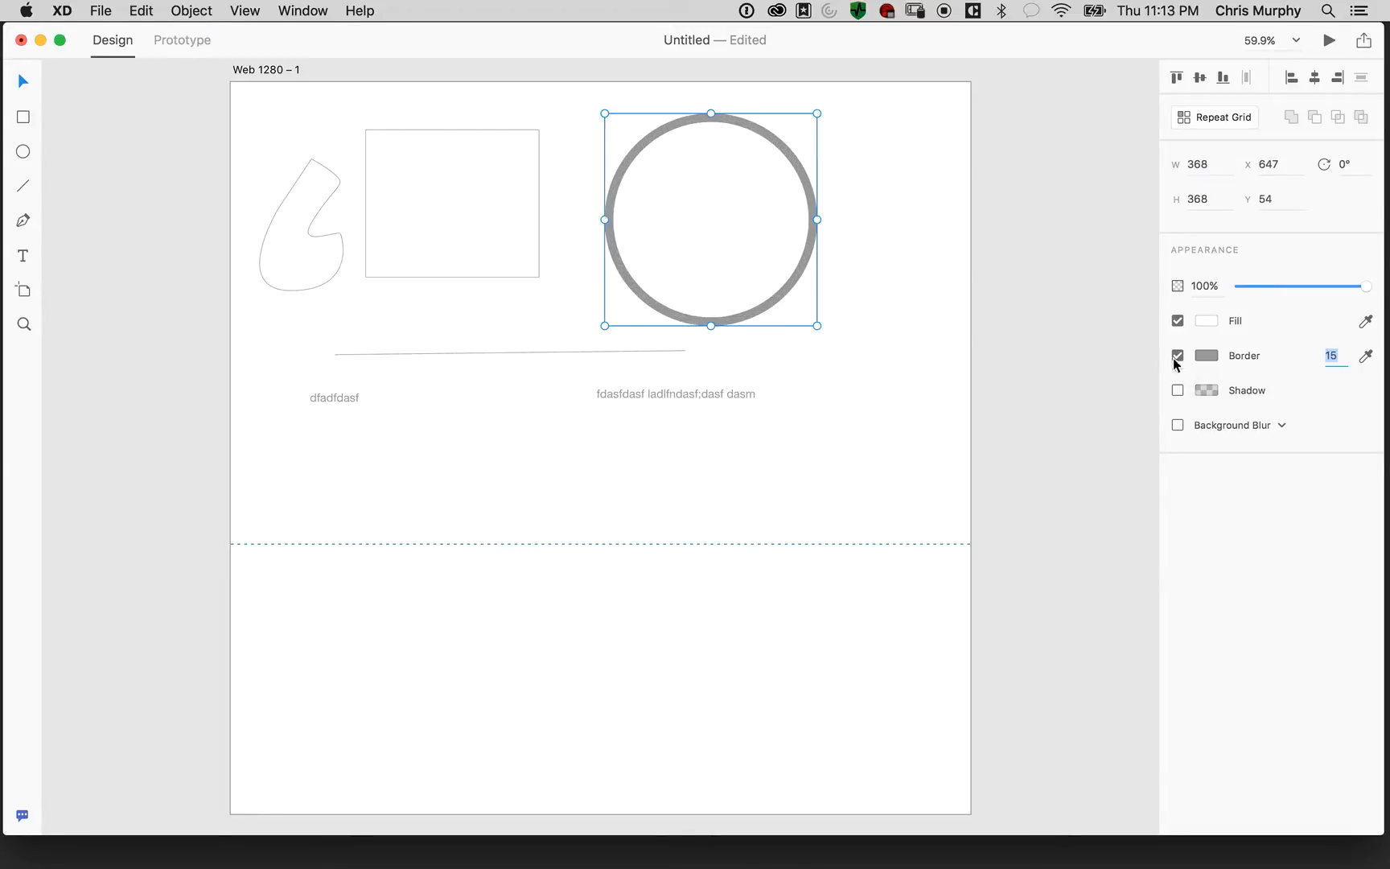
Fill the circle with the solid dark purple #79007E and deselect it
{"action": "left_click", "coordinate": [1205, 320]}
{"action": "left_click", "coordinate": [1123, 244]}
{"action": "mouse_move", "coordinate": [1147, 251]}
{"action": "left_mouse_down"}
{"action": "mouse_move", "coordinate": [1148, 207]}
{"action": "mouse_move", "coordinate": [1142, 234]}
{"action": "left_mouse_up"}
{"action": "mouse_move", "coordinate": [1067, 230]}
{"action": "left_mouse_down"}
{"action": "mouse_move", "coordinate": [1082, 214]}
{"action": "mouse_move", "coordinate": [1035, 184]}
{"action": "mouse_move", "coordinate": [1016, 188]}
{"action": "left_mouse_up"}
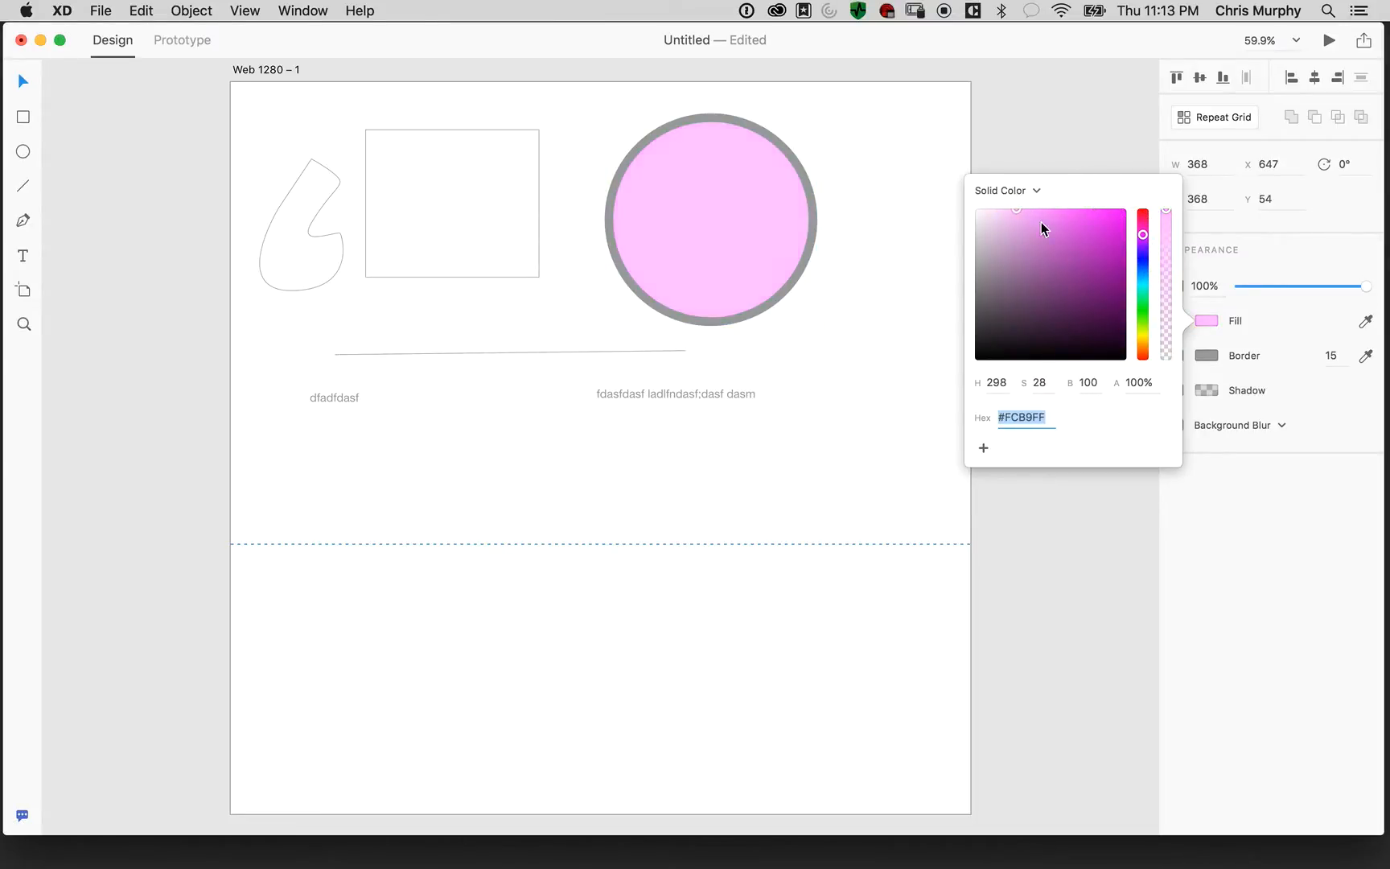
{"action": "left_click_drag", "start_coordinate": [1109, 315], "coordinate": [1126, 299]}
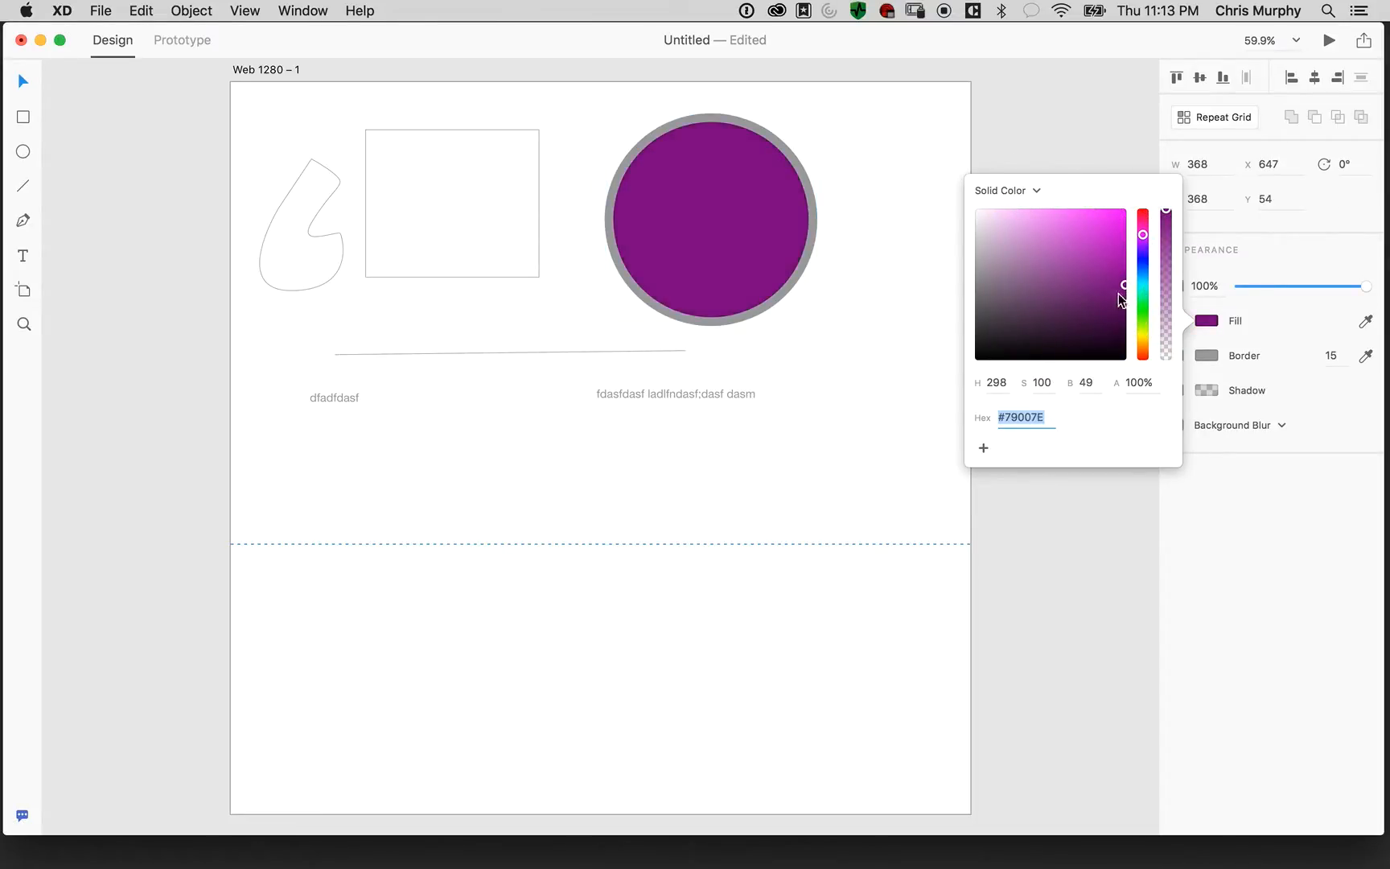
{"action": "left_click", "coordinate": [991, 155]}
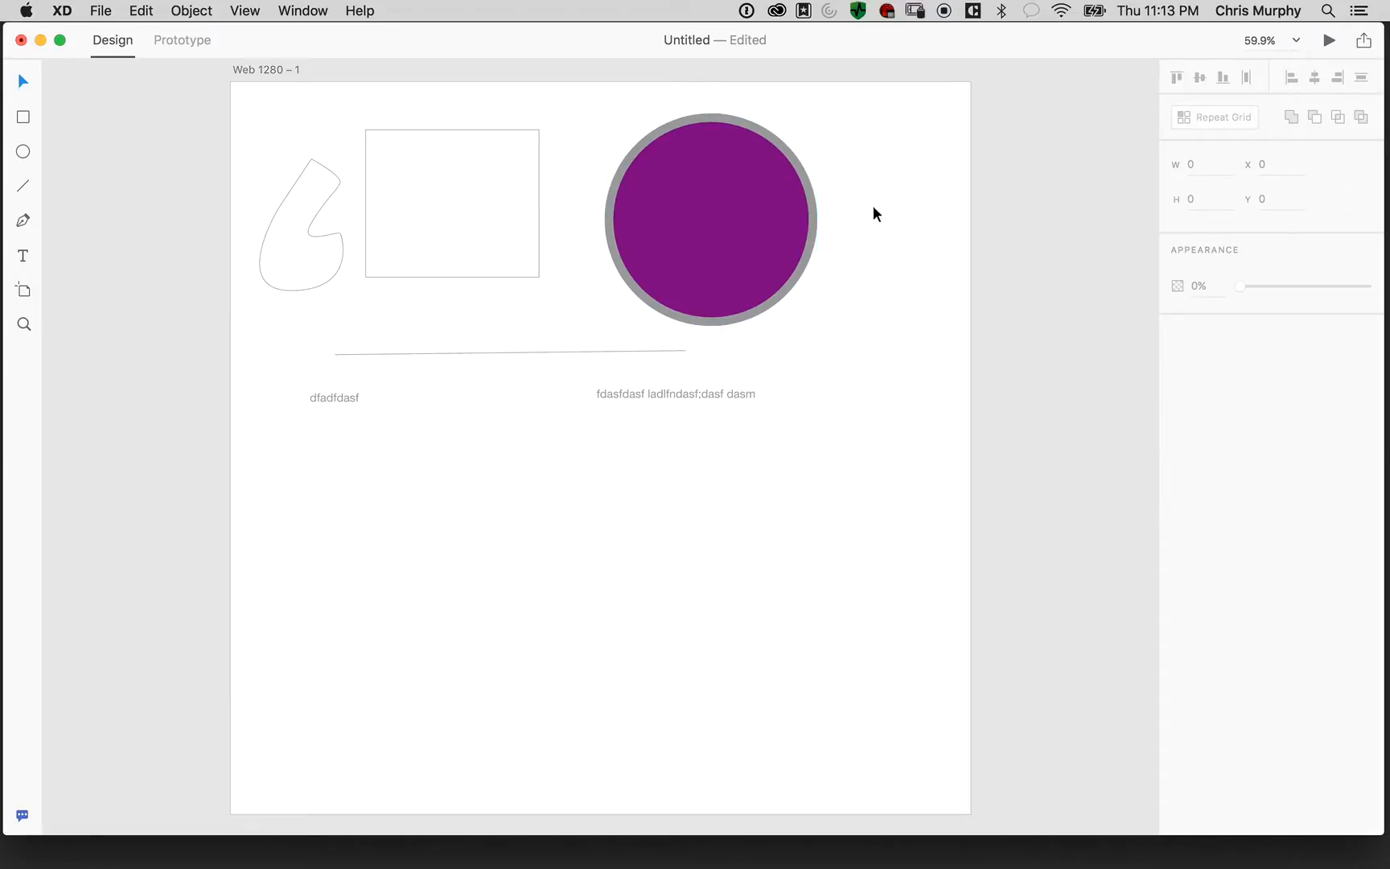
Duplicate the purple circle, scale the copy to about 298 x 298 and place it over the lower part of the original
{"action": "left_click_drag", "start_coordinate": [726, 247], "coordinate": [814, 251]}
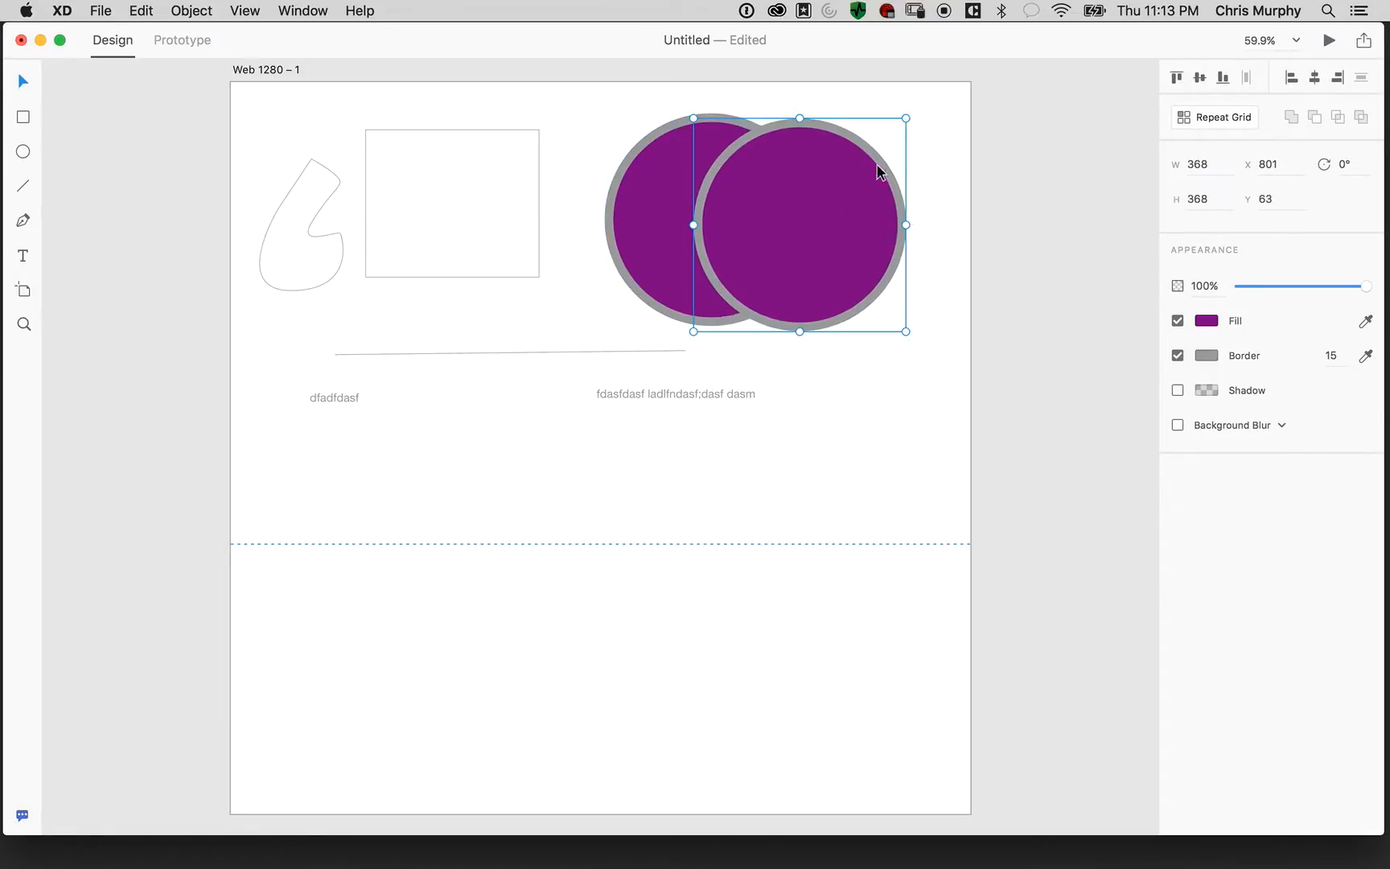
{"action": "left_click_drag", "start_coordinate": [906, 118], "coordinate": [884, 152]}
{"action": "left_click_drag", "start_coordinate": [819, 258], "coordinate": [756, 171]}
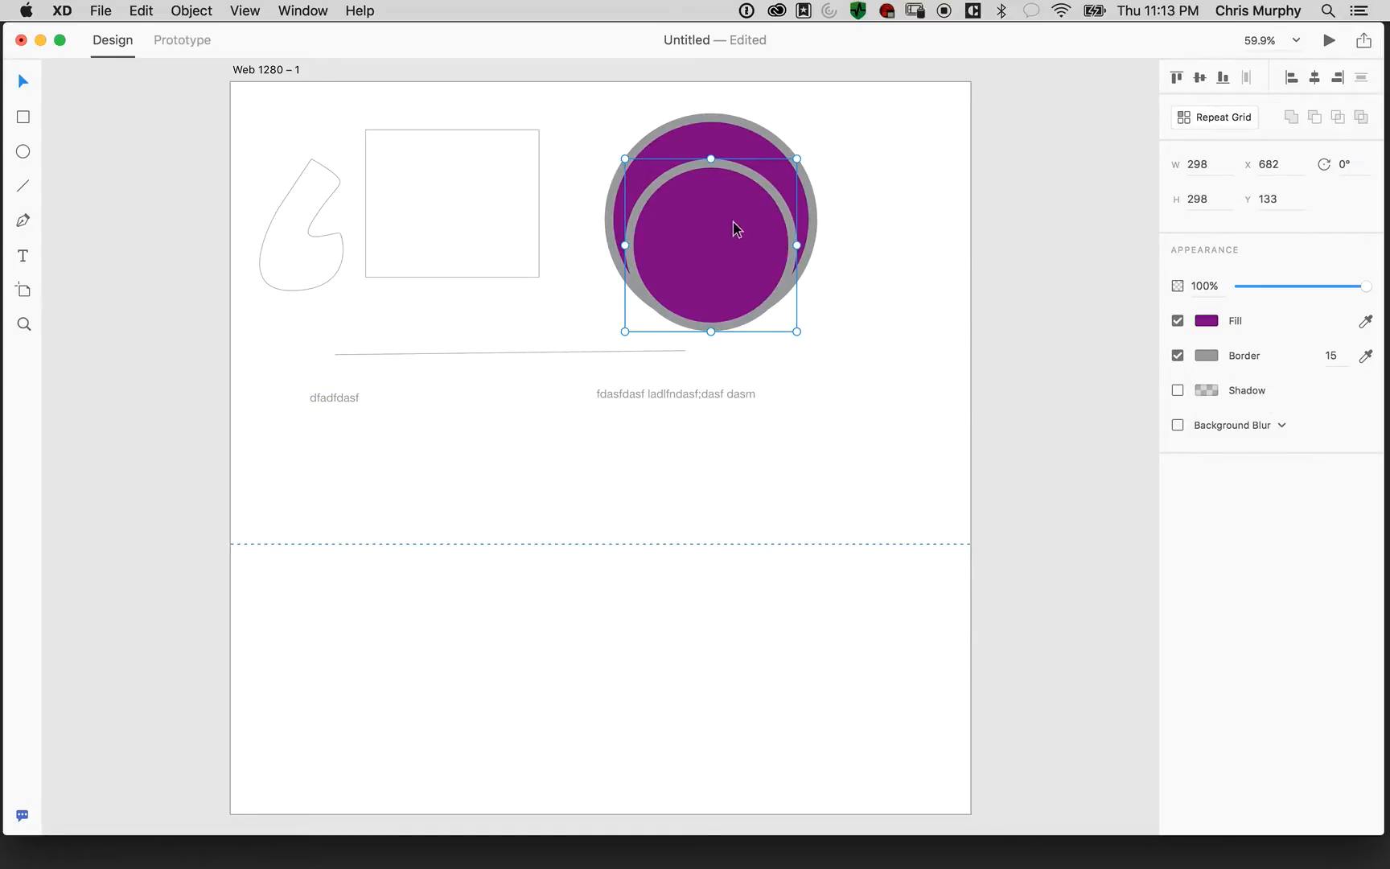
Add the rectangle and the "dfadfdasf" text box to the smaller circle's selection, shift them slightly and delete all three objects
{"action": "left_click", "coordinate": [476, 278], "text": "shift"}
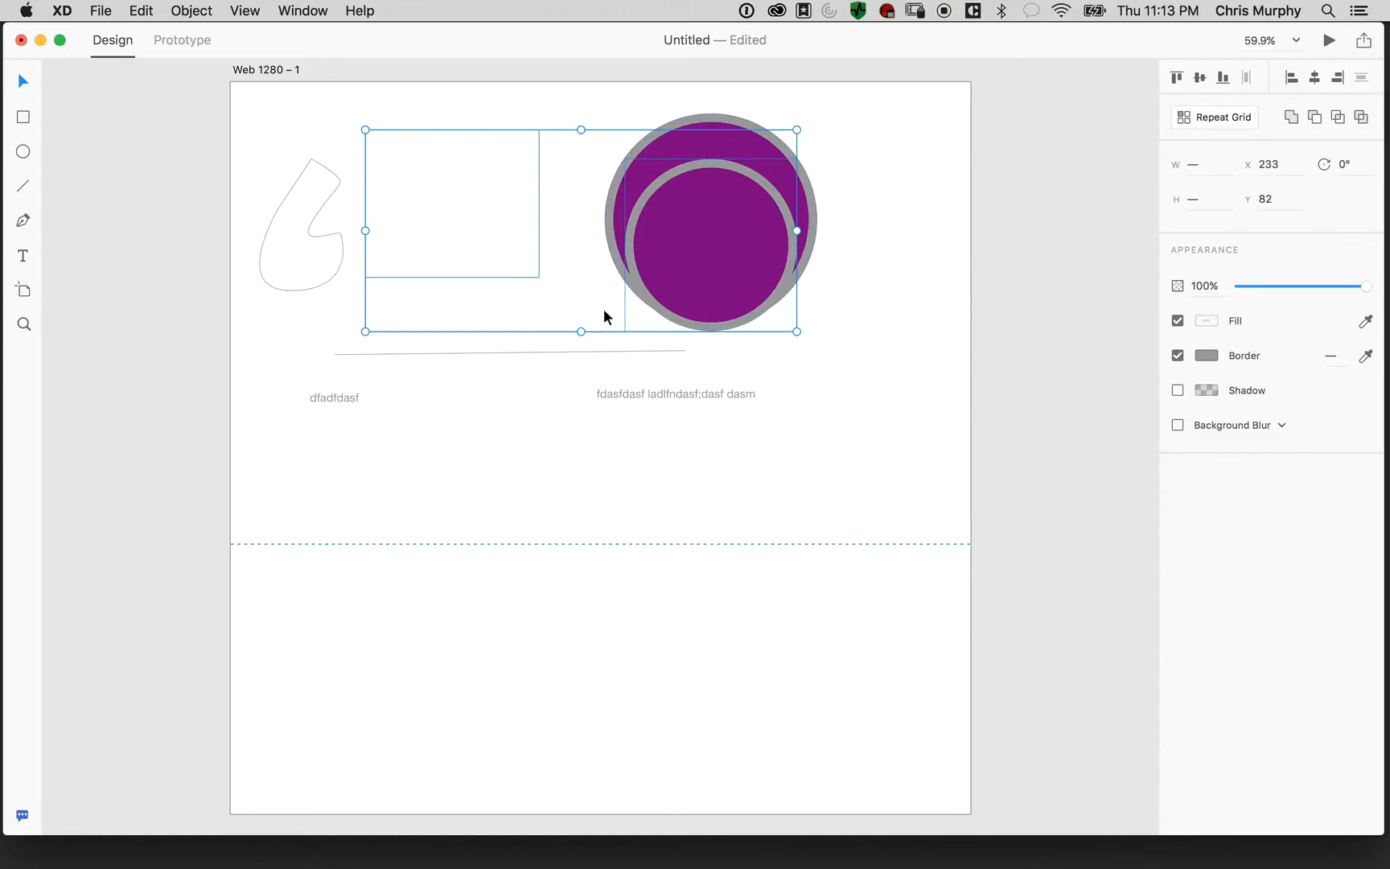
{"action": "left_click_drag", "start_coordinate": [386, 416], "coordinate": [385, 412], "text": "shift"}
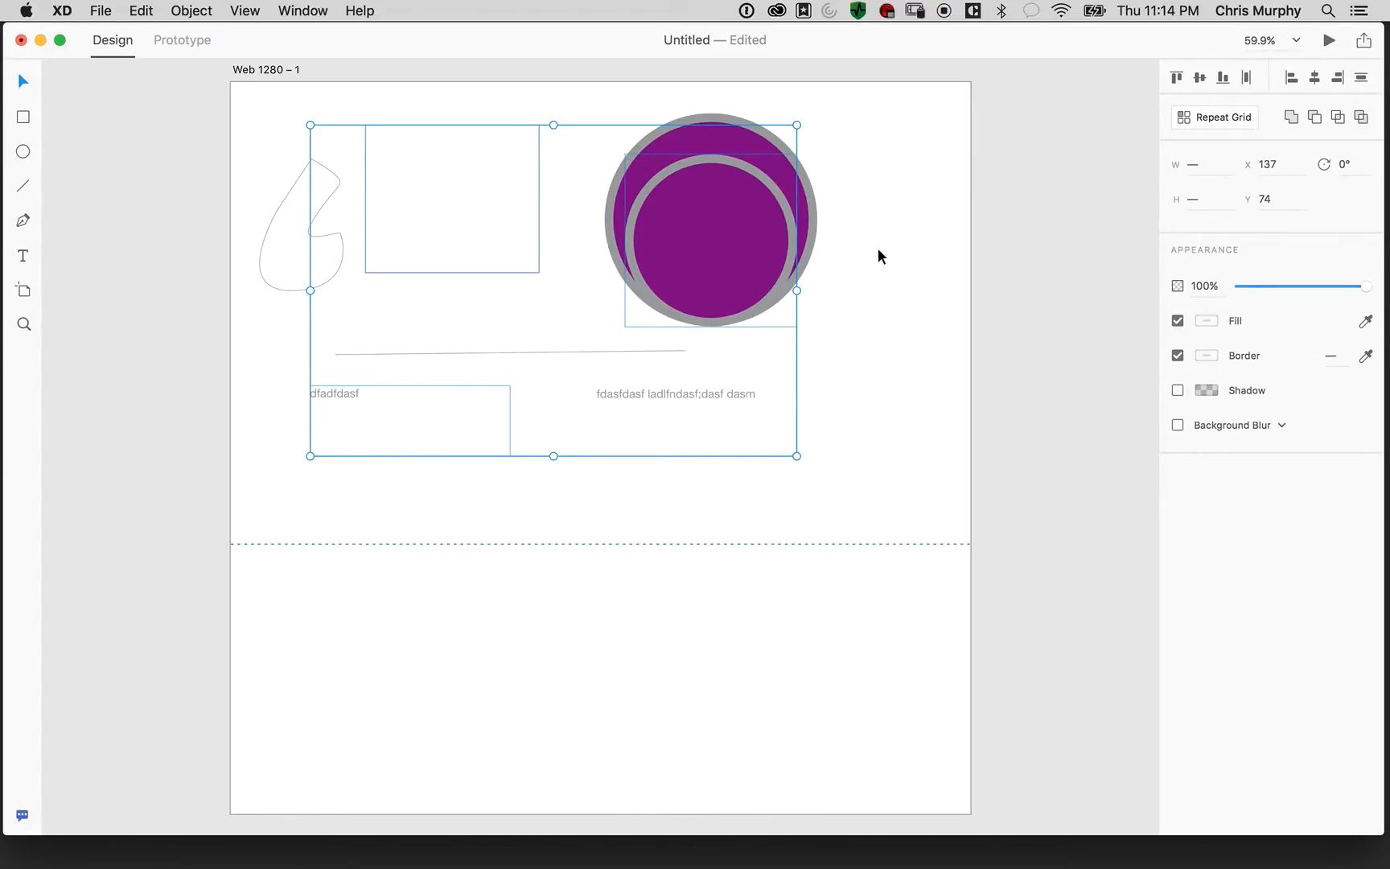
{"action": "left_click_drag", "start_coordinate": [727, 245], "coordinate": [732, 245]}
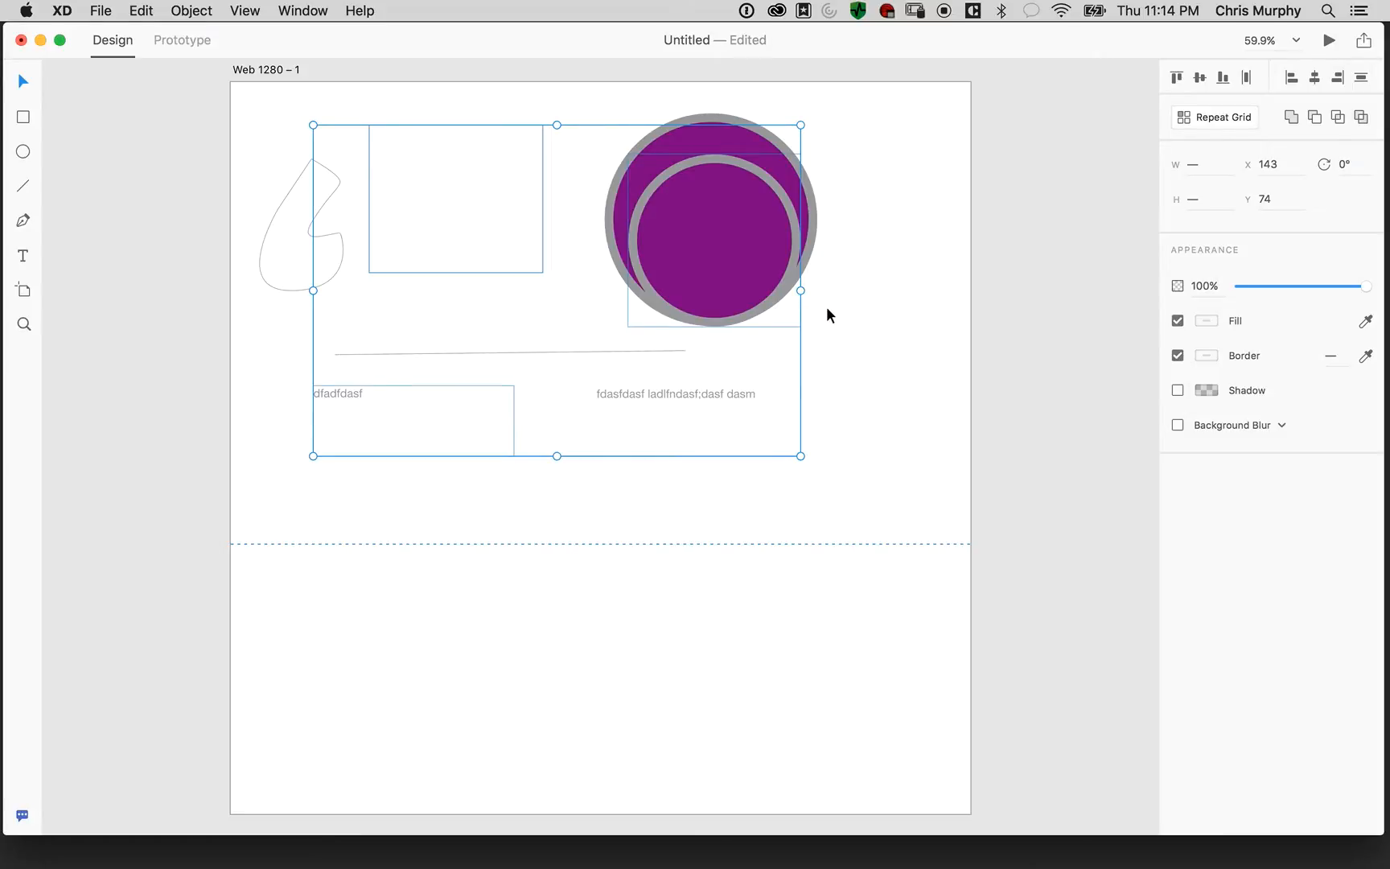
{"action": "key", "text": "Delete"}
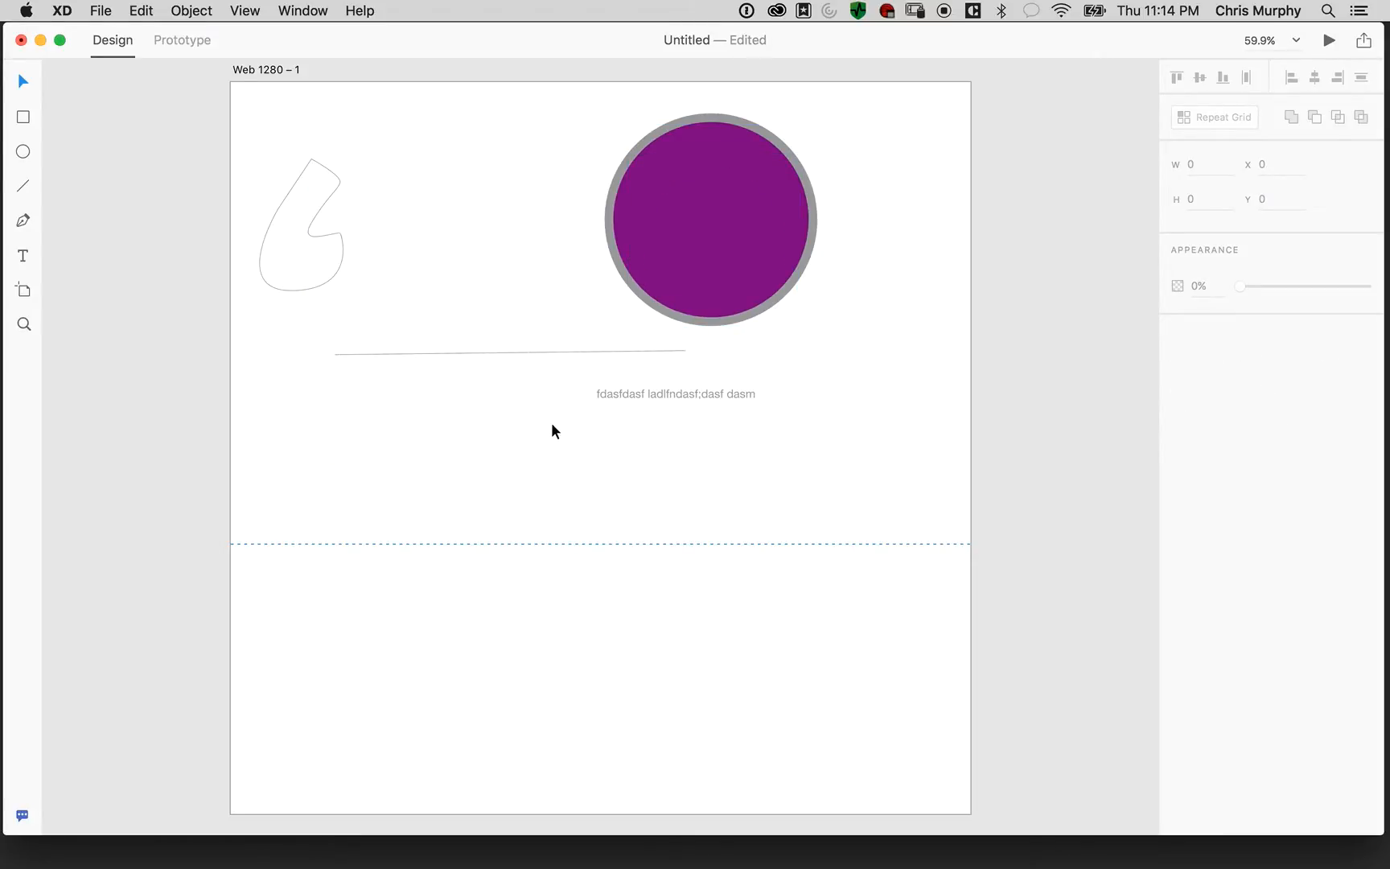
Remove the curved Pen shape's border and give it a solid dark red fill, #930303
{"action": "left_click", "coordinate": [312, 232]}
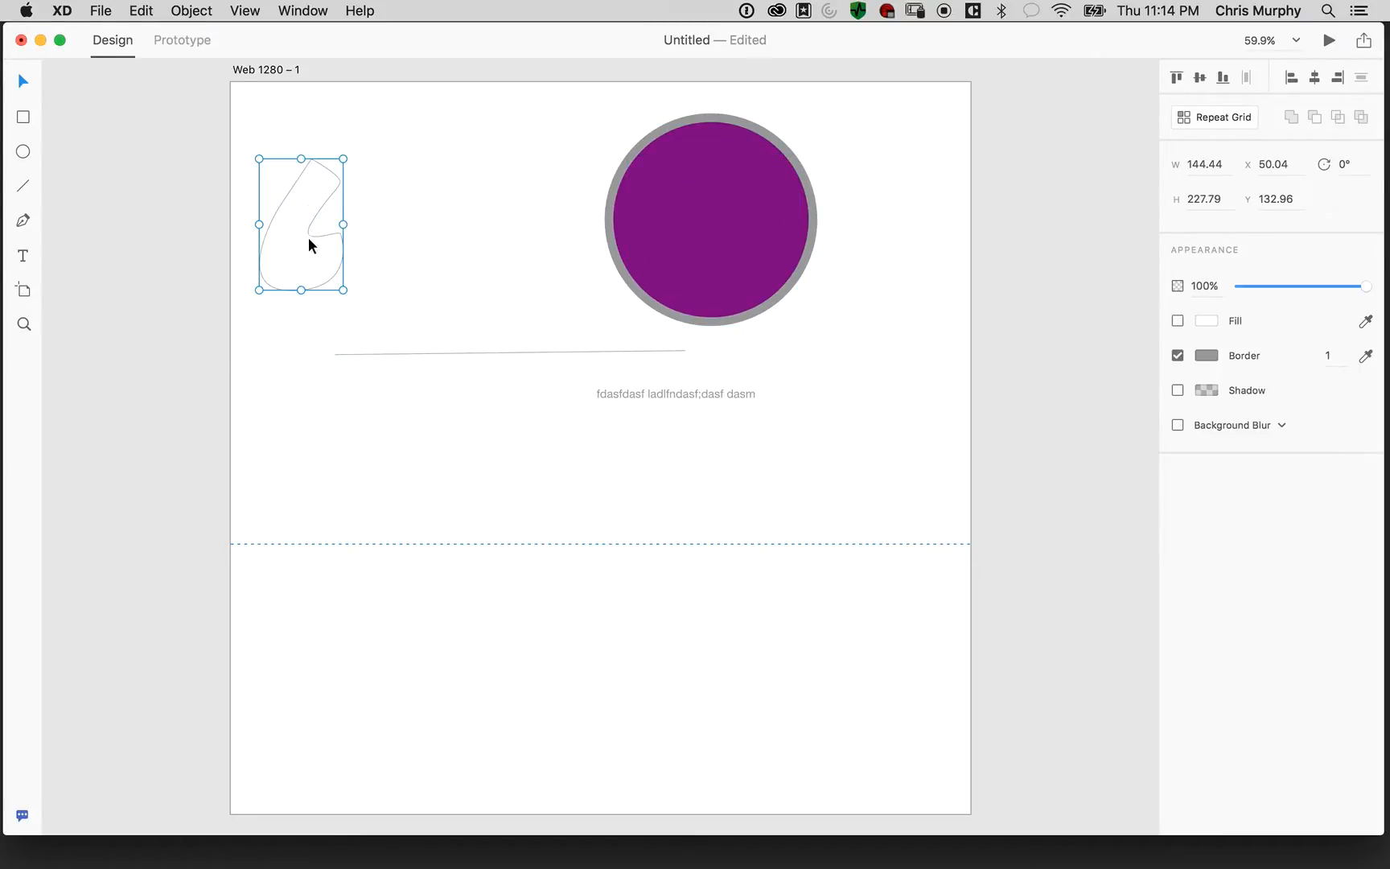
{"action": "left_click", "coordinate": [1177, 321]}
{"action": "left_click", "coordinate": [1179, 356]}
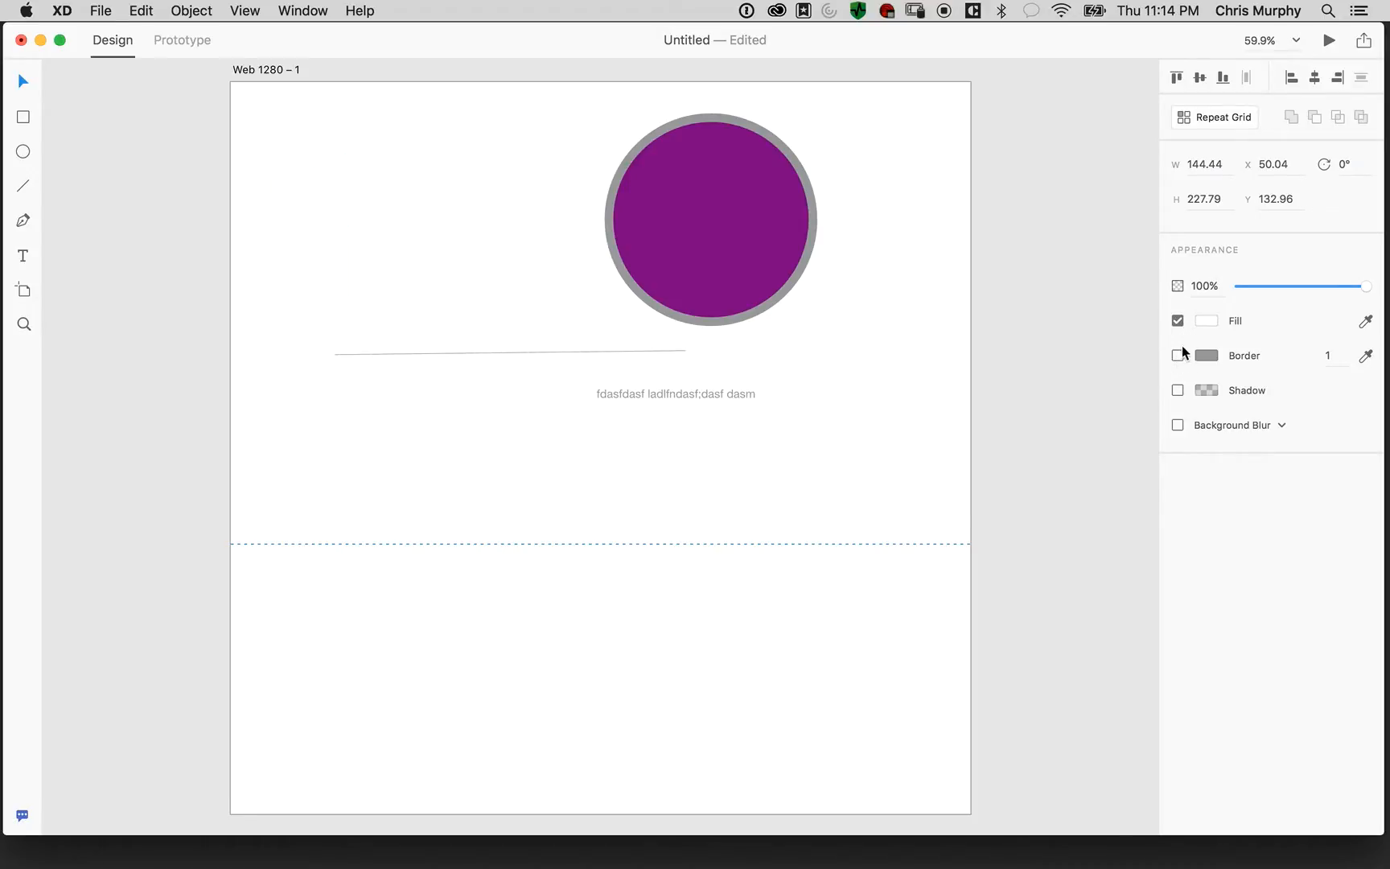
{"action": "left_click", "coordinate": [1202, 320]}
{"action": "left_click_drag", "start_coordinate": [1087, 278], "coordinate": [1123, 271]}
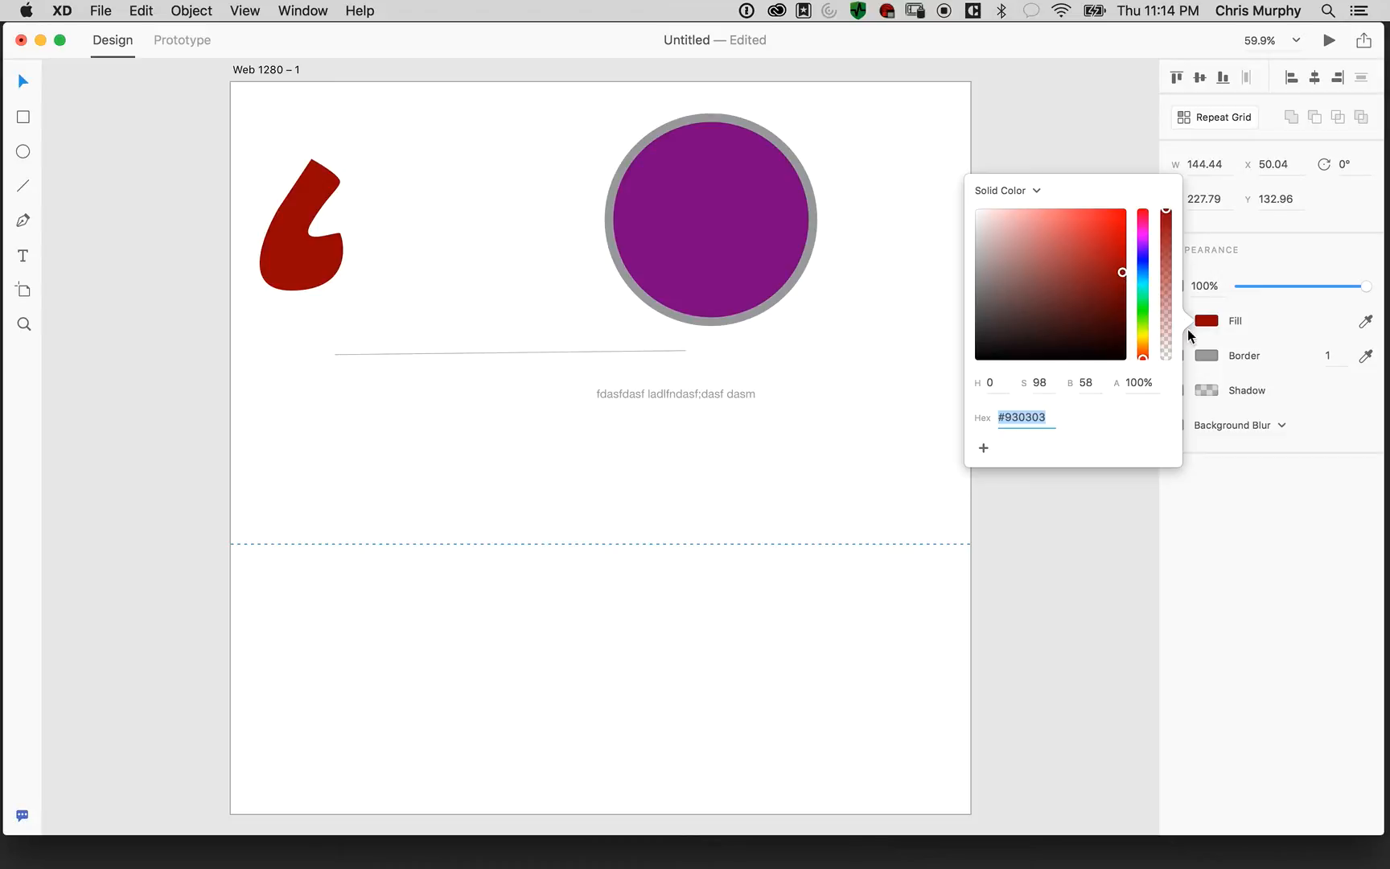
{"action": "left_click", "coordinate": [1255, 473]}
Enable a black shadow on the red Pen shape and set the shadow colour's opacity to 85%
{"action": "key", "text": "cmd+1"}
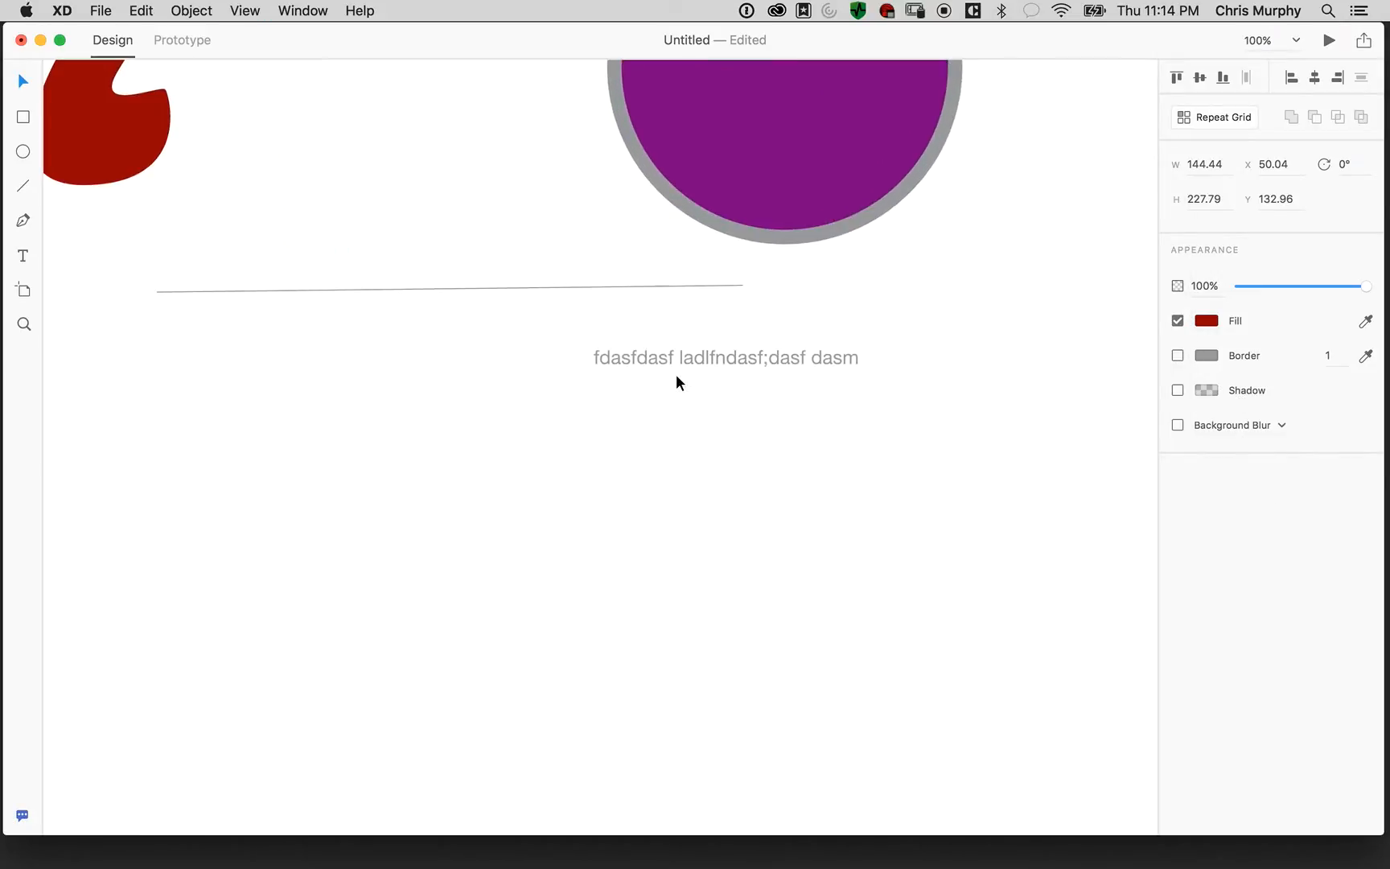
{"action": "left_click_drag", "start_coordinate": [396, 249], "coordinate": [877, 563]}
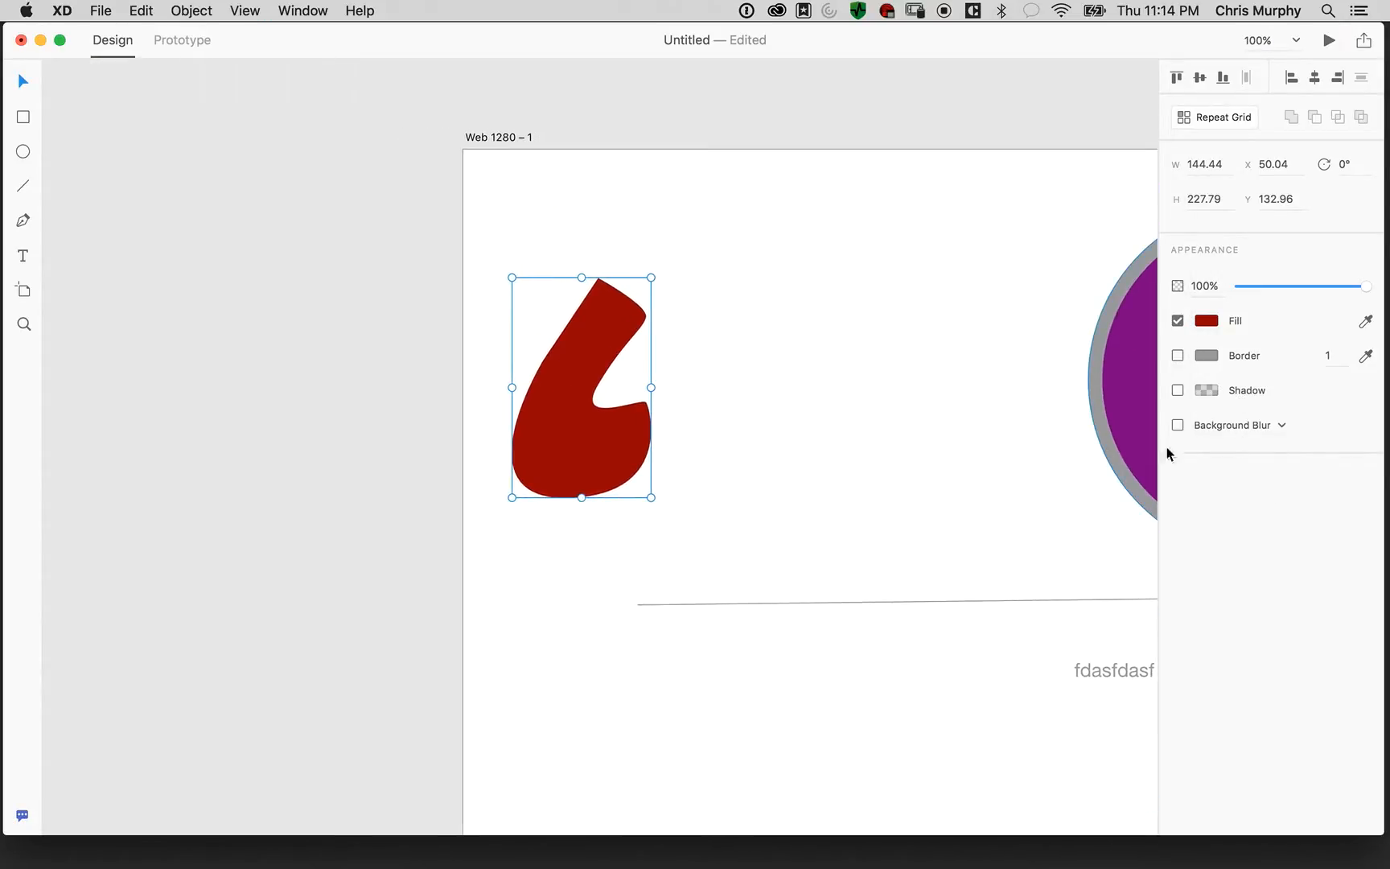
{"action": "left_click", "coordinate": [1178, 391]}
{"action": "left_click", "coordinate": [1210, 391]}
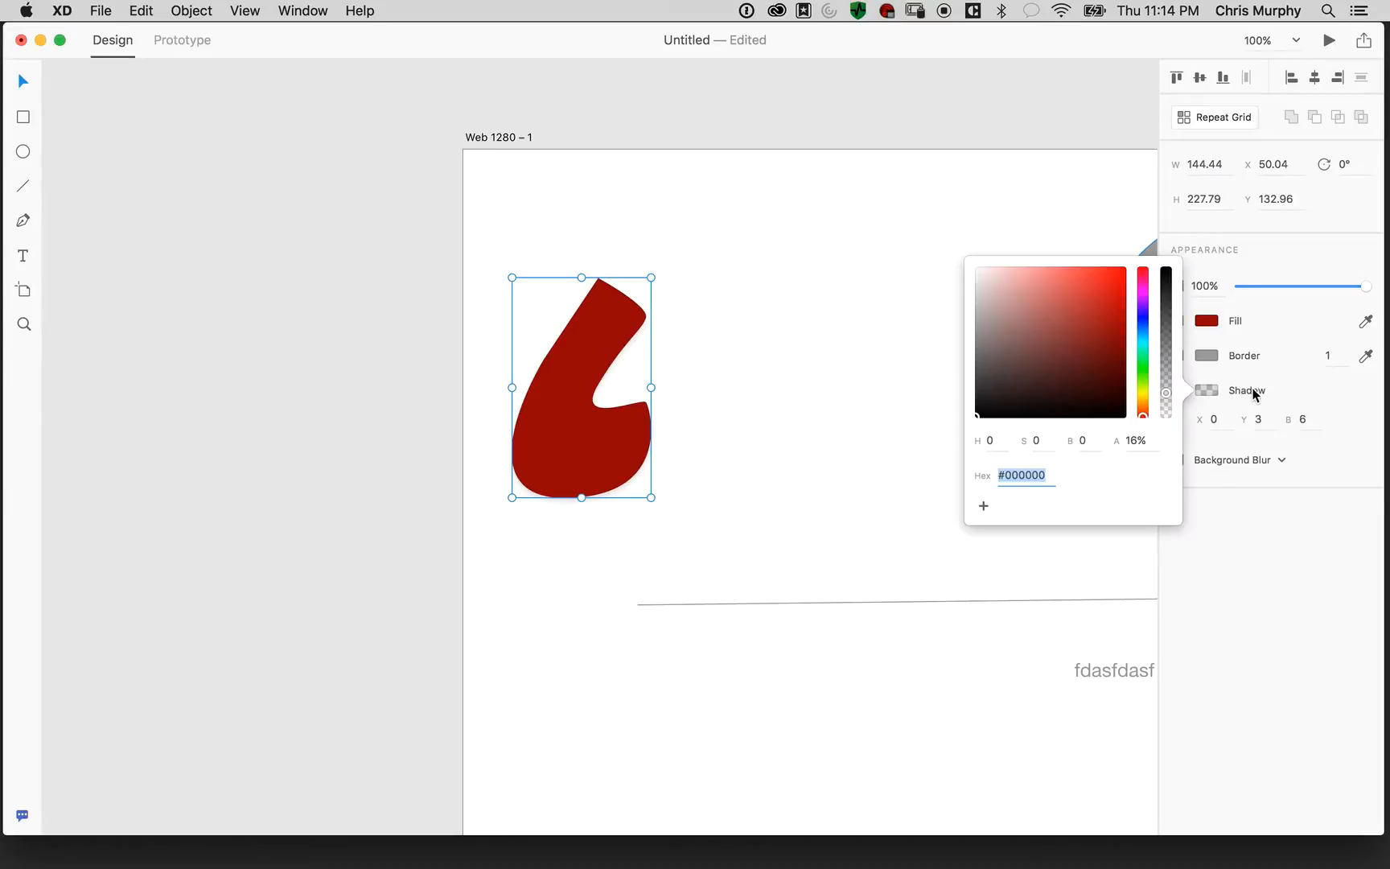
{"action": "left_click", "coordinate": [1129, 440]}
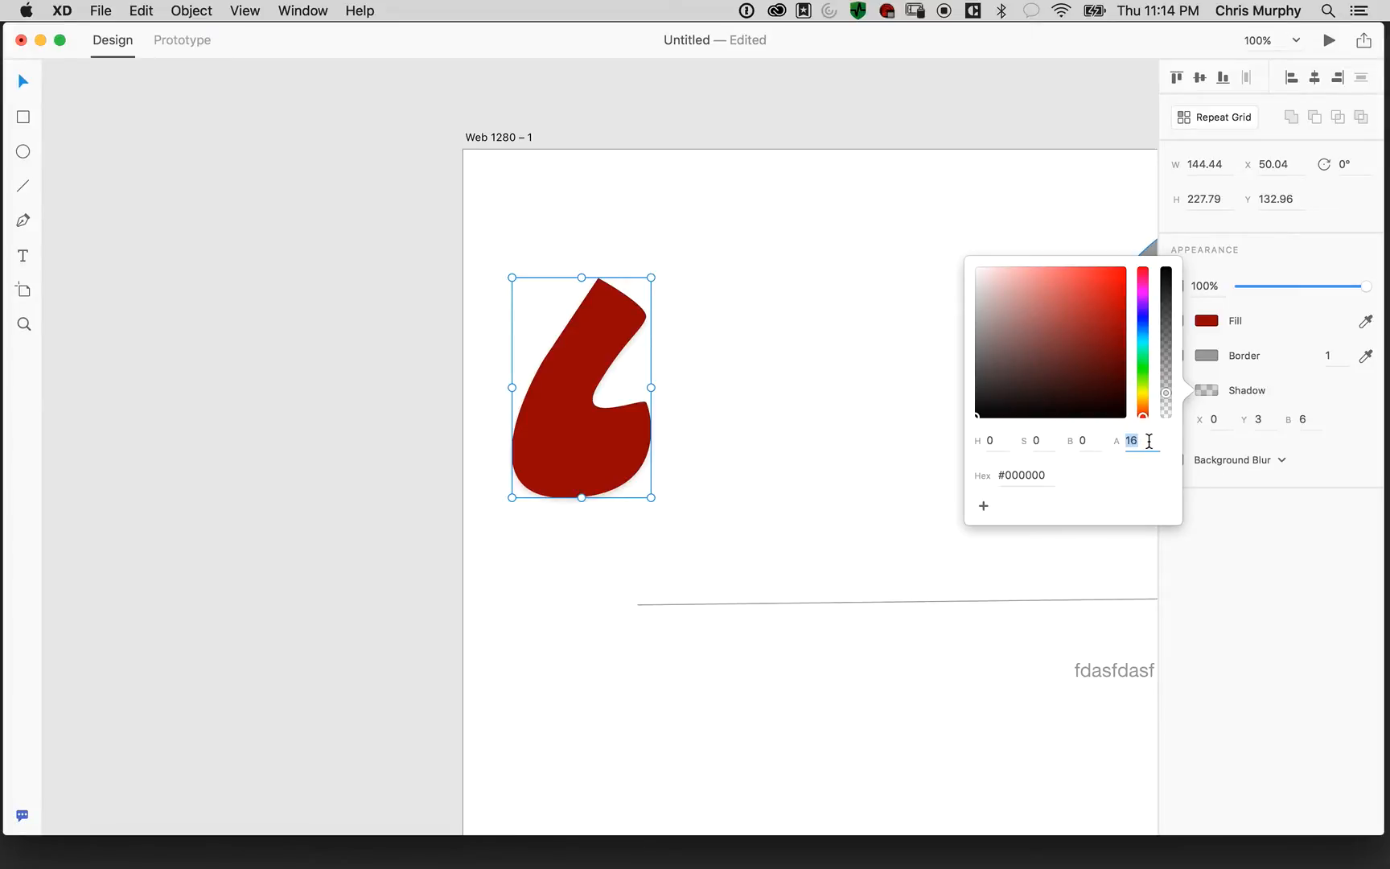
{"action": "type", "text": "85"}
{"action": "key", "text": "Tab"}
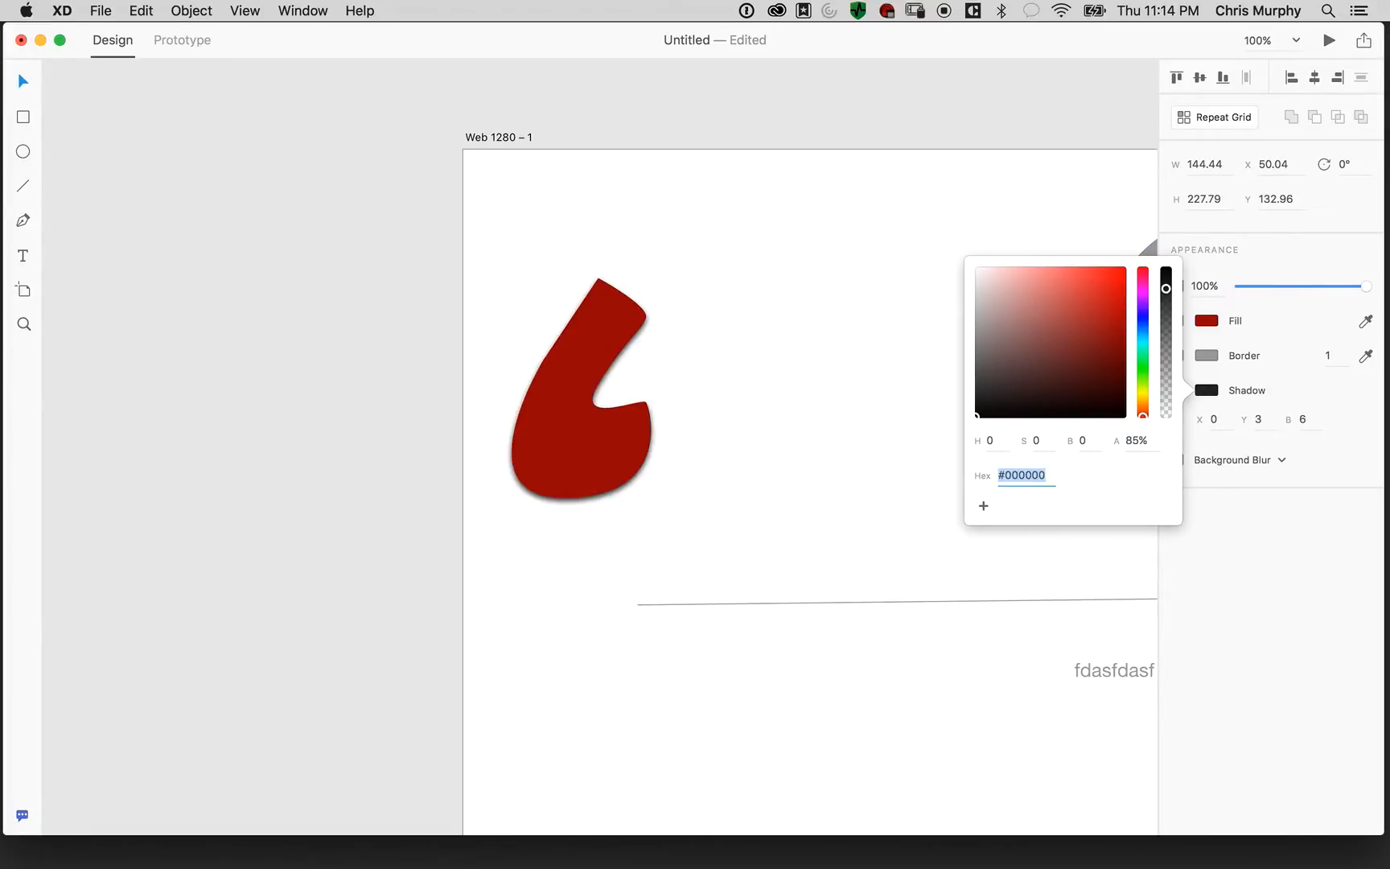
Inspect the red shape's shadow up close and set its opacity to 50%
{"action": "key", "text": "super+equal"}
{"action": "key", "text": "super+equal"}
{"action": "key", "text": "super+equal"}
{"action": "key", "text": "super+equal"}
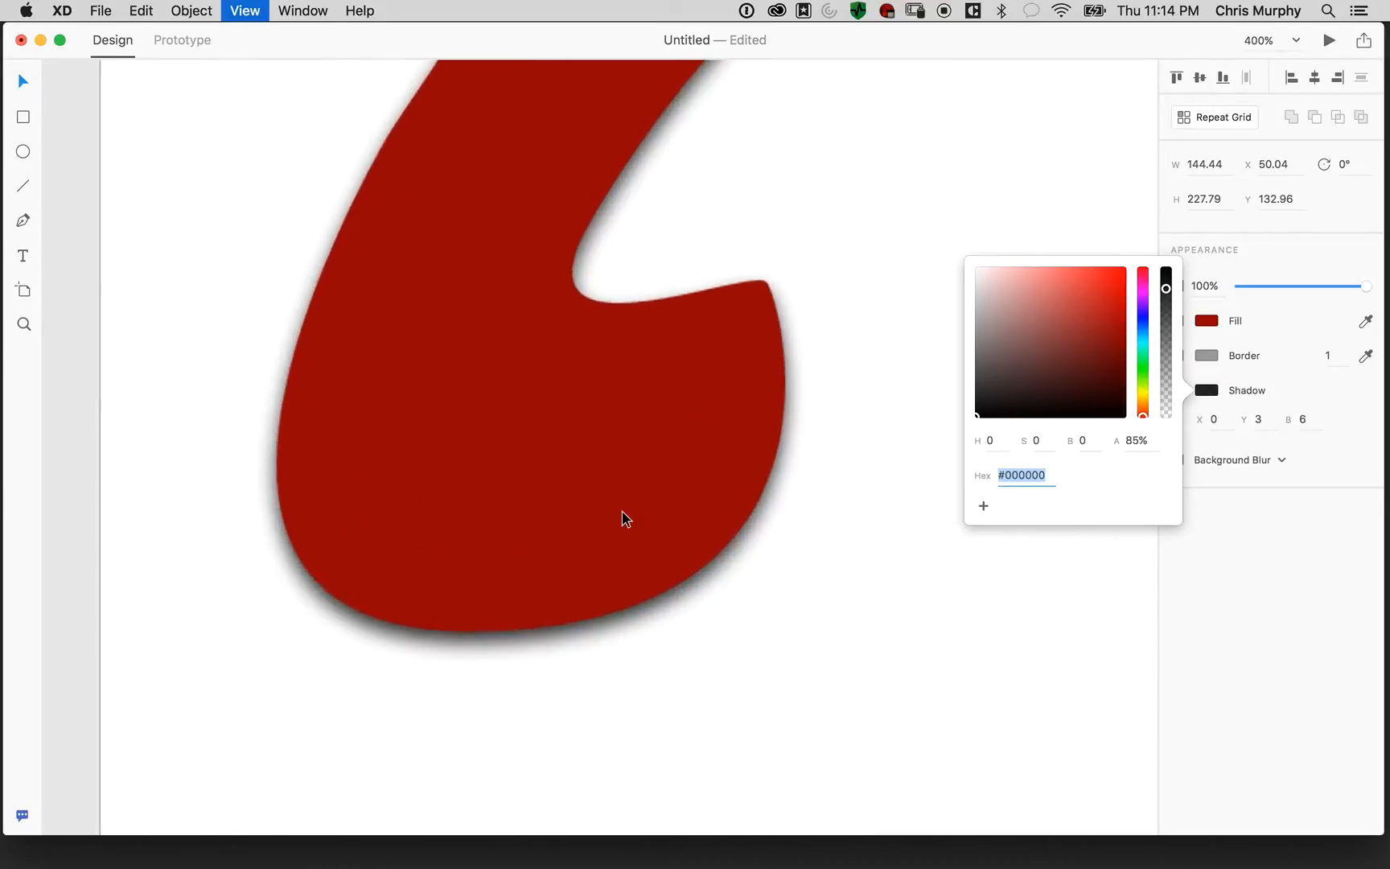
{"action": "key", "text": "super+minus"}
{"action": "key", "text": "super+minus"}
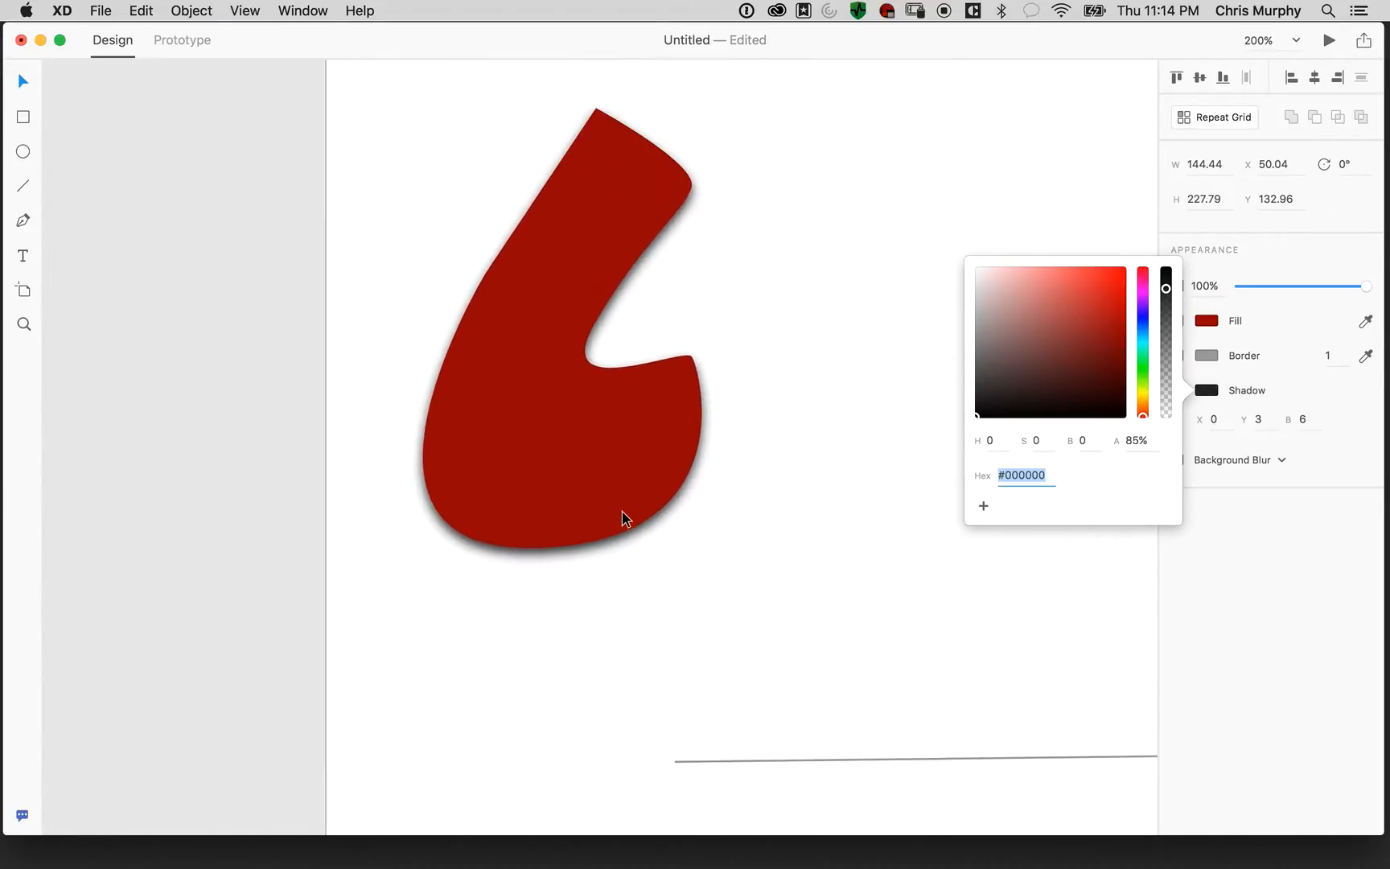
{"action": "left_click", "coordinate": [1125, 440]}
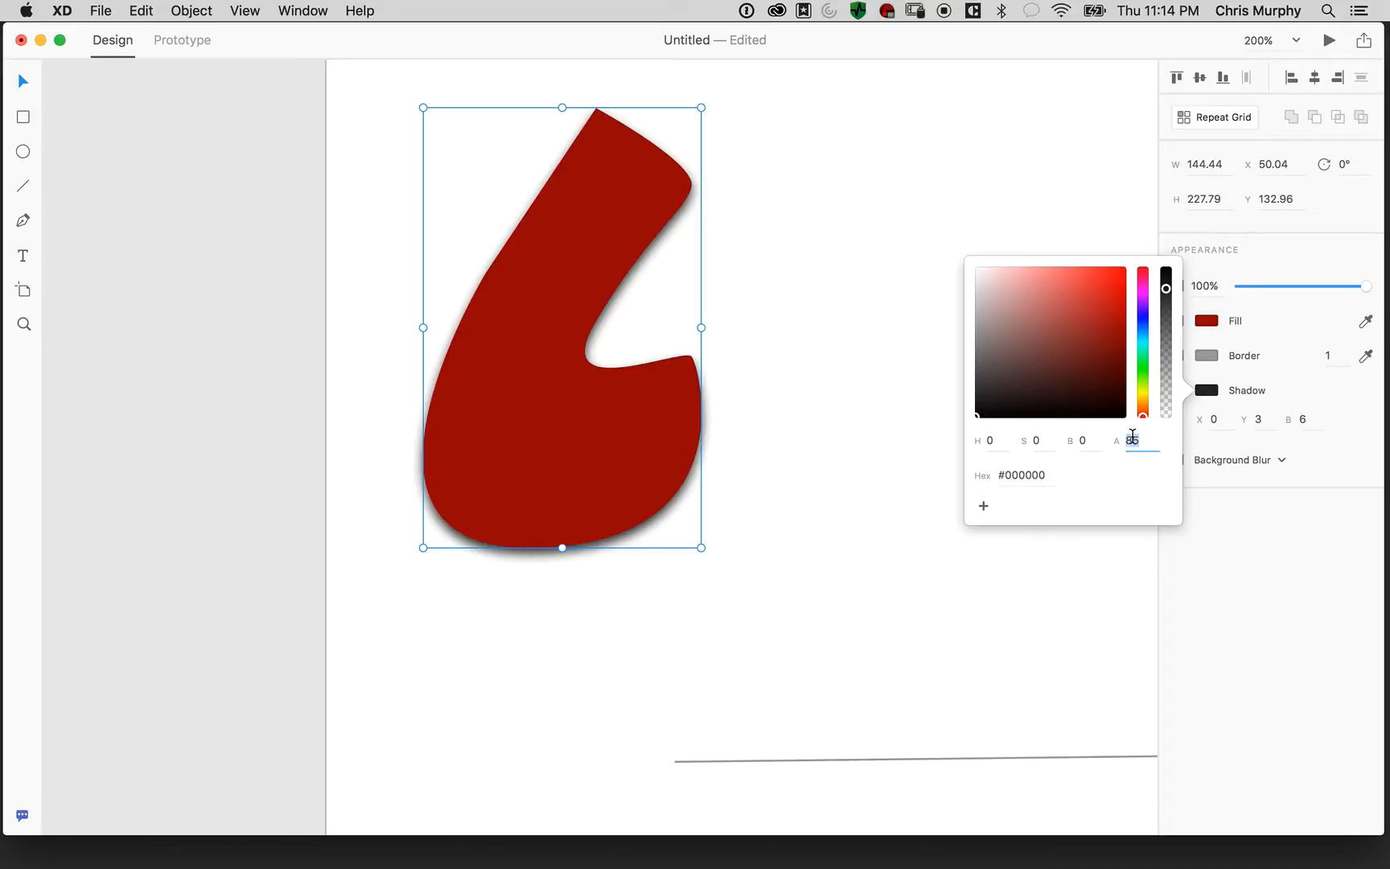
{"action": "type", "text": "50"}
{"action": "key", "text": "Return"}
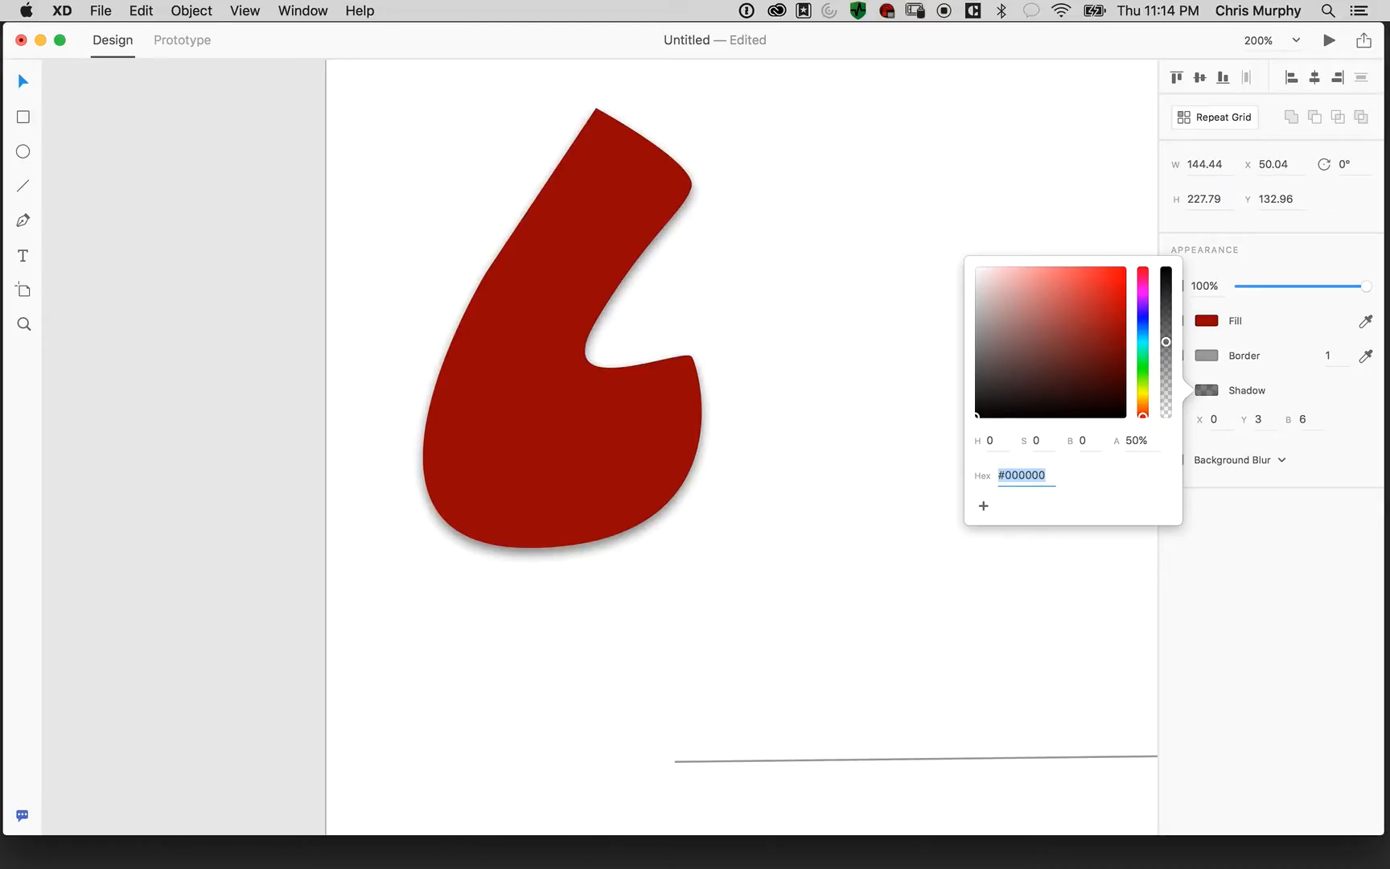
Set the red shape's shadow opacity to 15%
{"action": "left_click", "coordinate": [1129, 445]}
{"action": "type", "text": "15"}
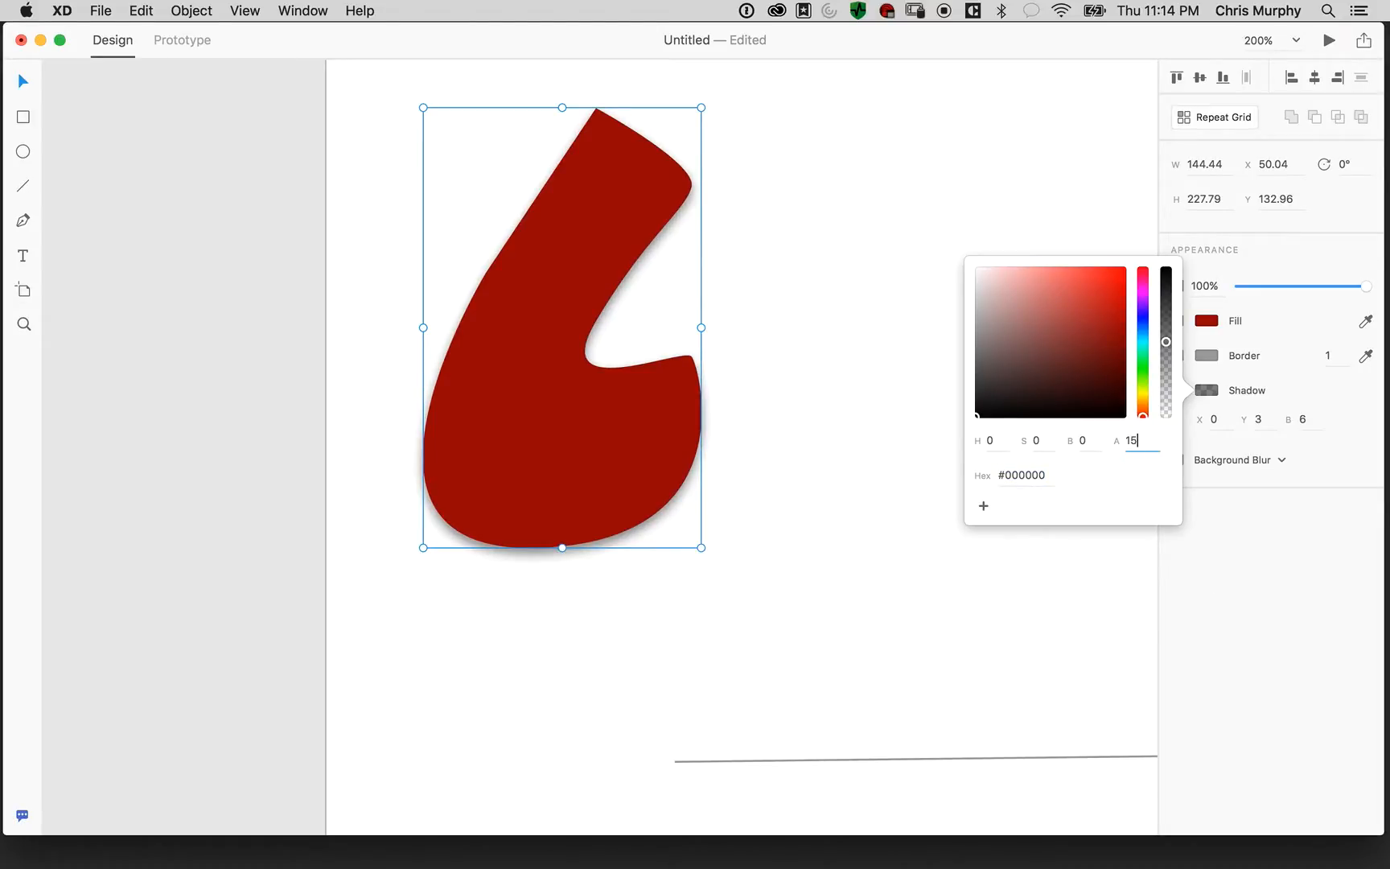
{"action": "key", "text": "Return"}
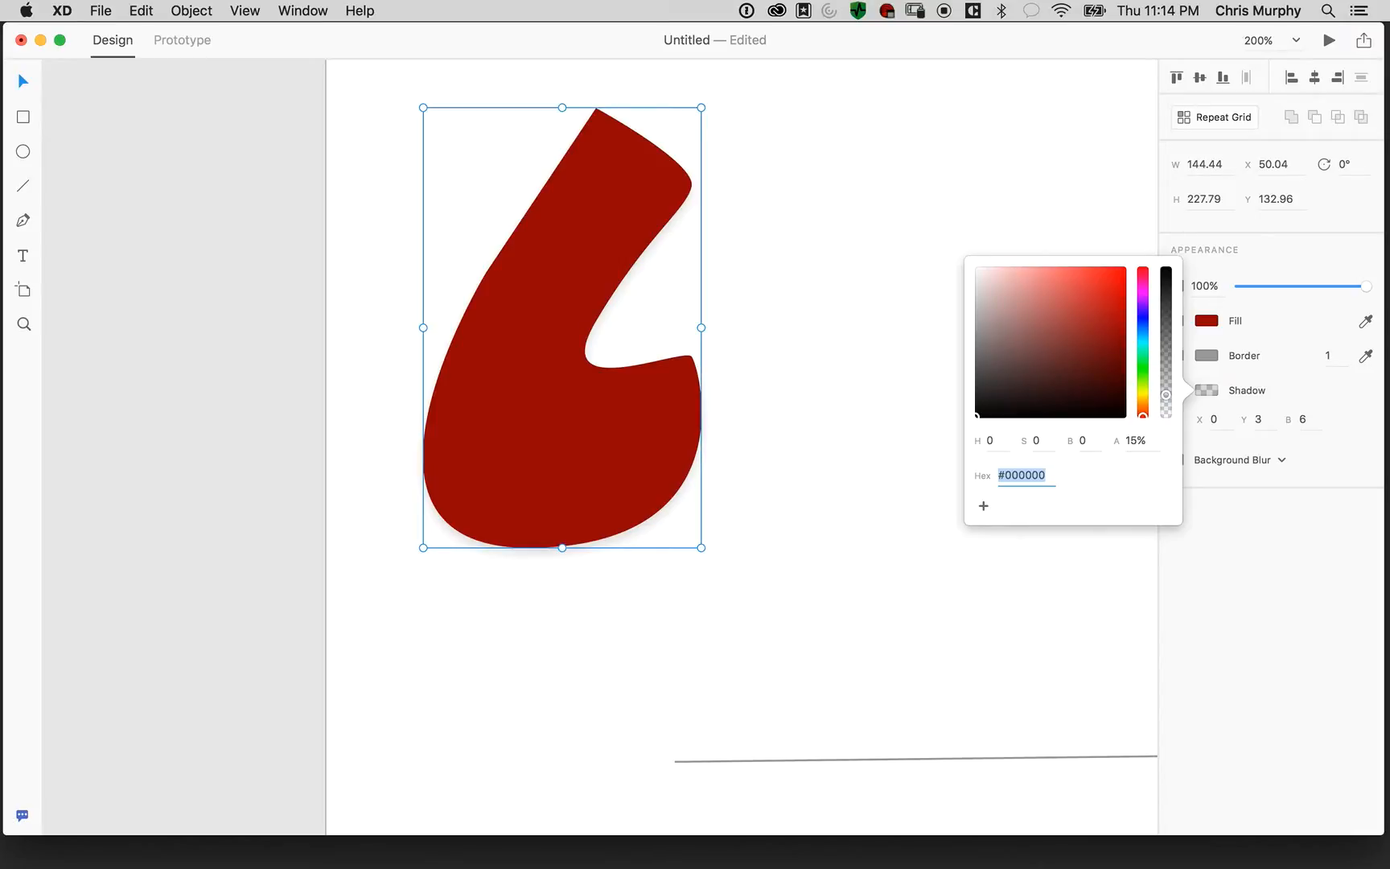
Set the red shape's shadow opacity to 25% and change the shadow colour to dark red, #8E0000
{"action": "left_click", "coordinate": [1131, 442]}
{"action": "type", "text": "25"}
{"action": "key", "text": "Return"}
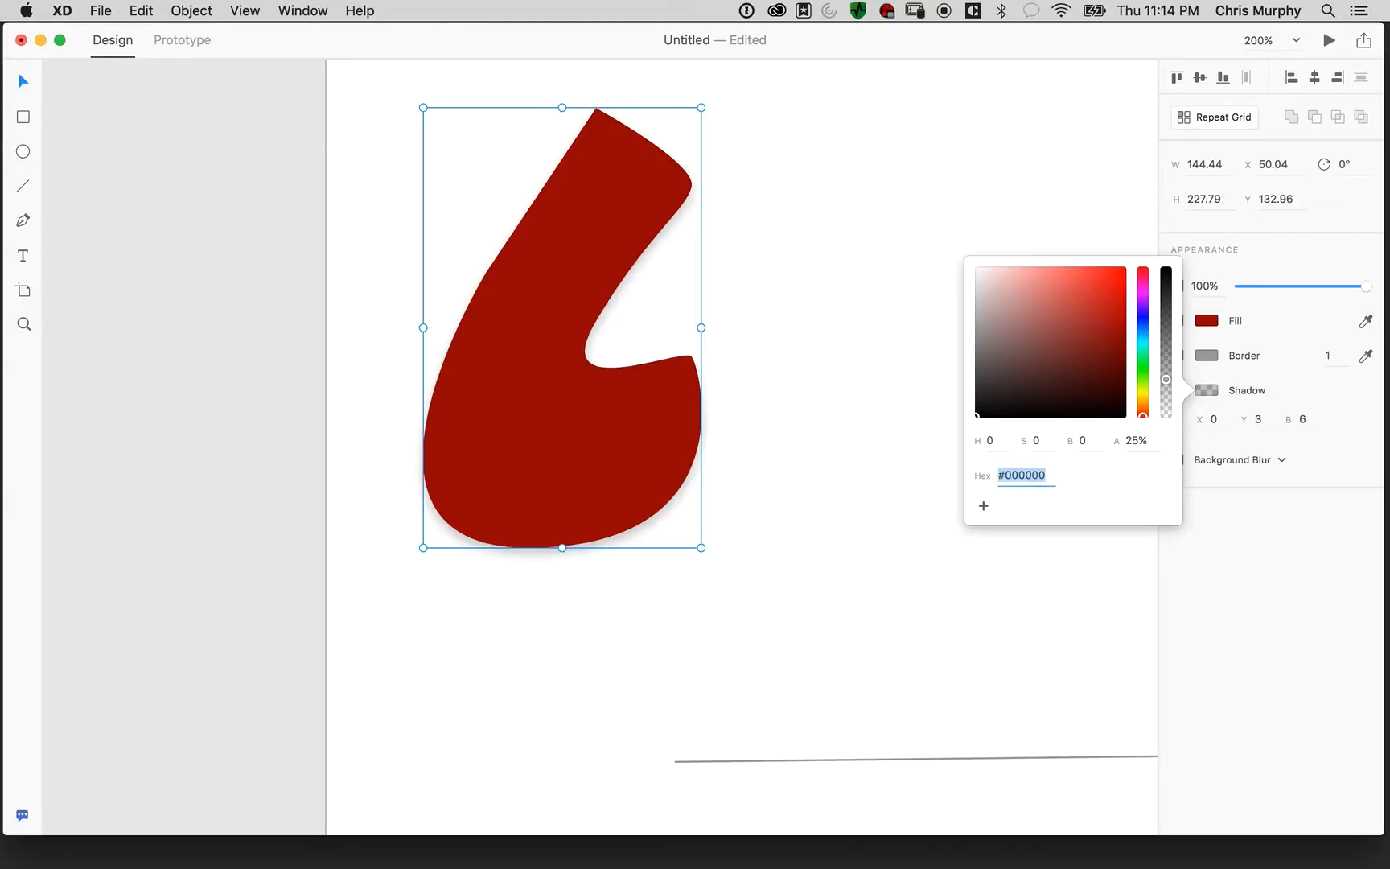
{"action": "left_click_drag", "start_coordinate": [1086, 366], "coordinate": [1123, 332]}
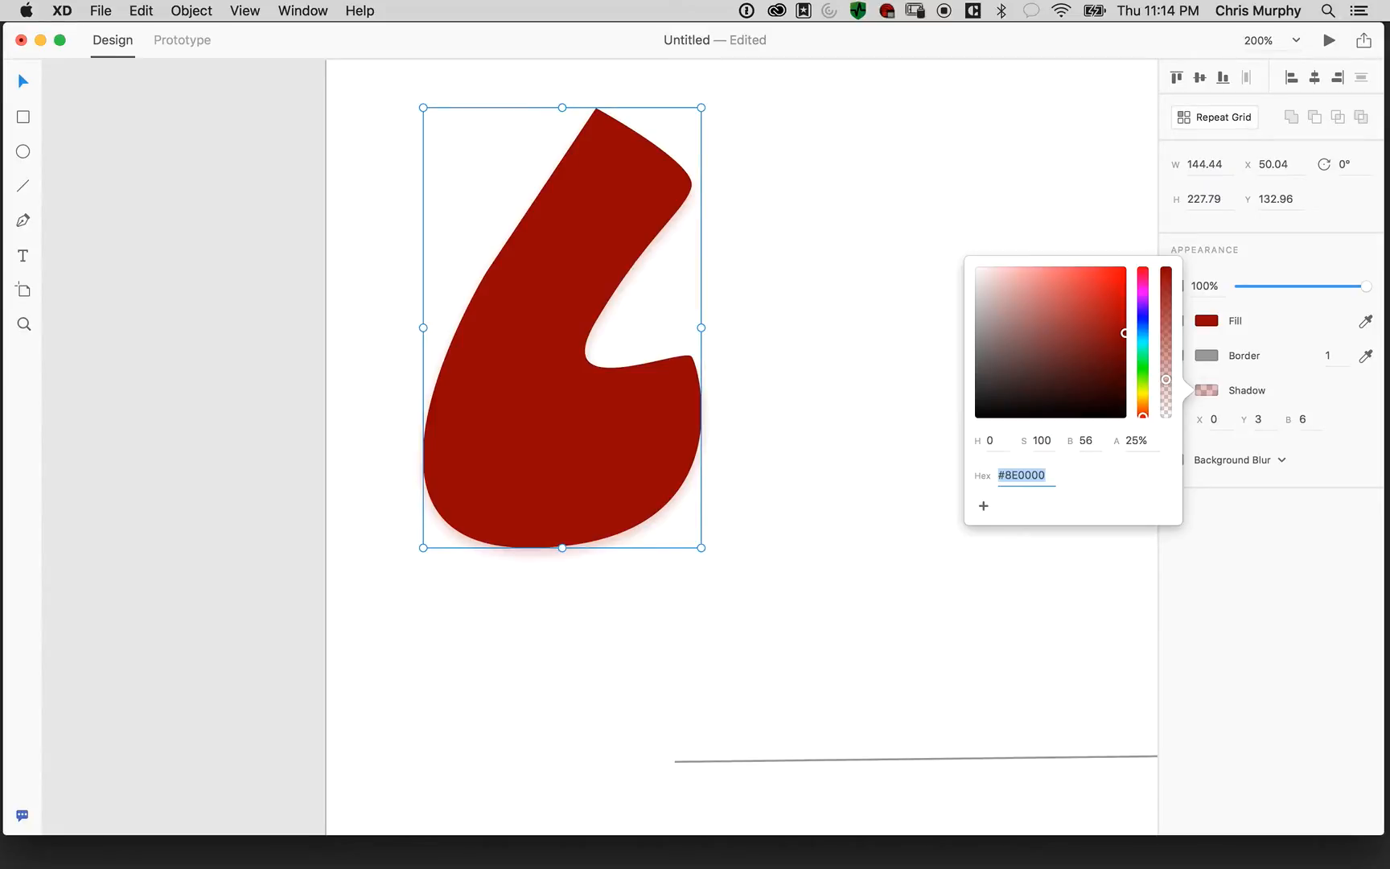
Set the red shape's shadow opacity to 75%
{"action": "left_click", "coordinate": [1134, 440]}
{"action": "type", "text": "74"}
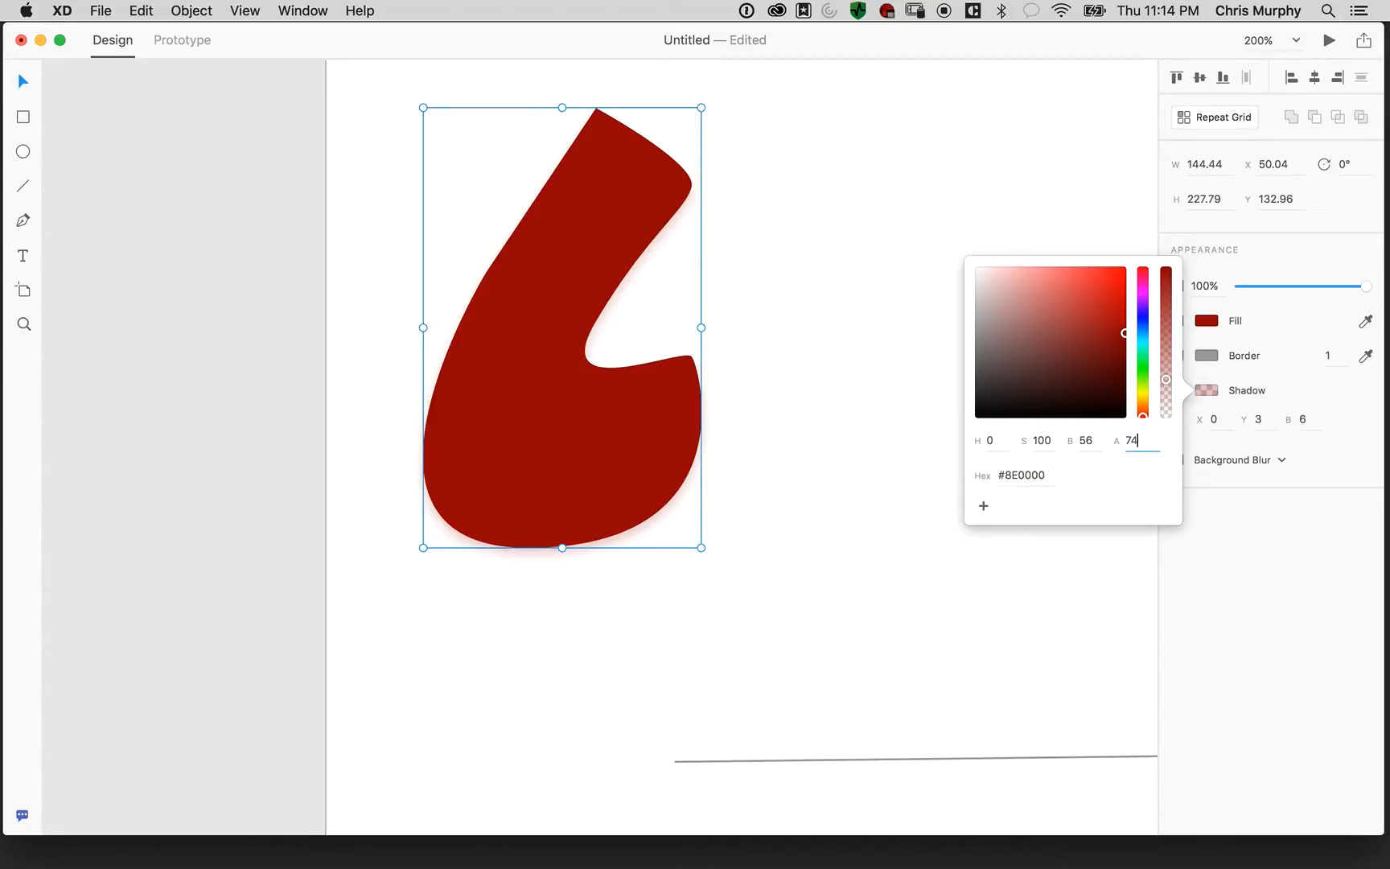
{"action": "key", "text": "Return"}
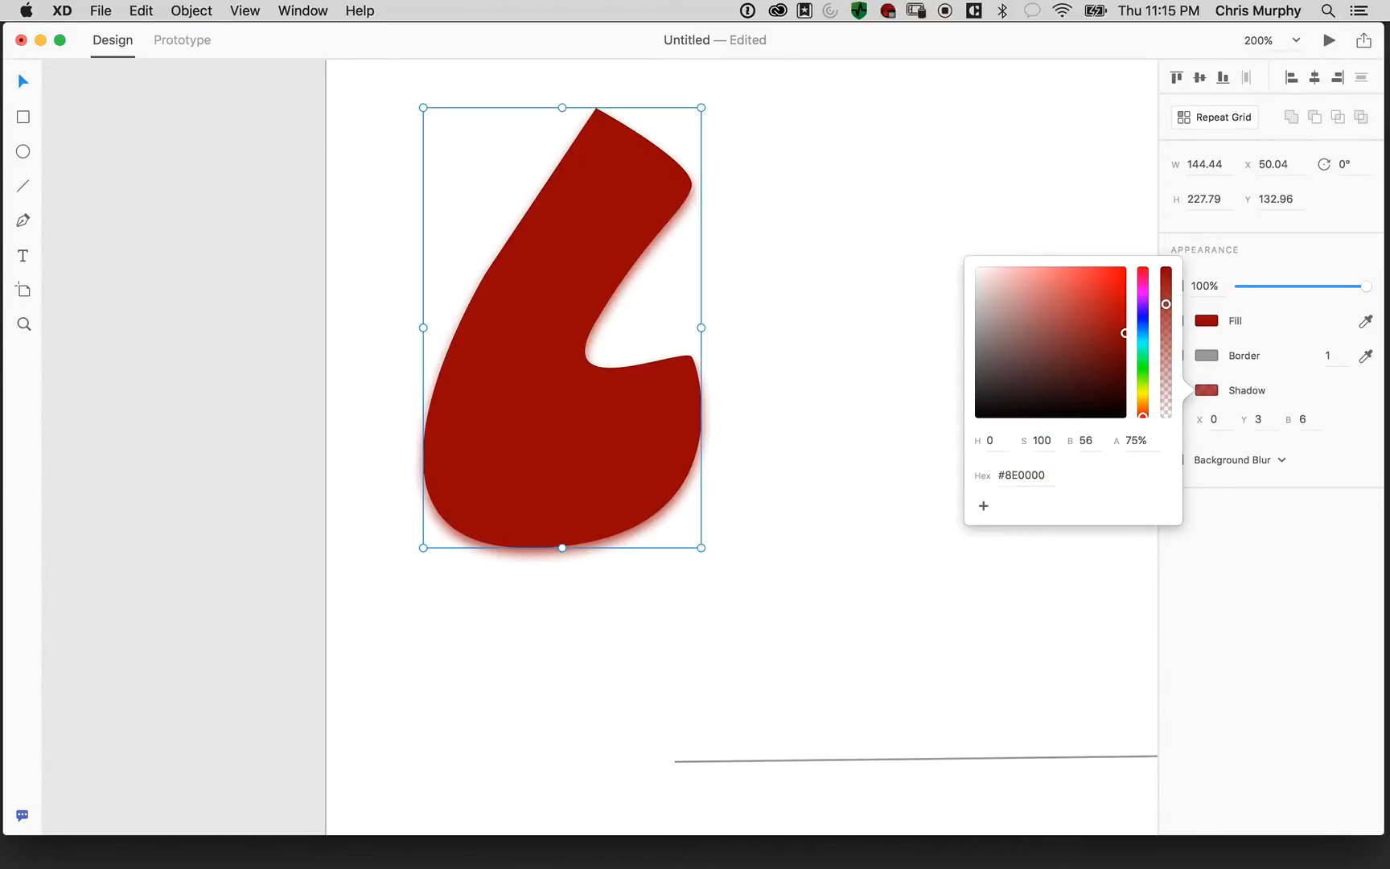
Try a bright pinkish red shadow colour, #FF1249, return it to black, #000000, and deselect the shape
{"action": "mouse_move", "coordinate": [1143, 299]}
{"action": "left_mouse_down"}
{"action": "mouse_move", "coordinate": [1141, 273]}
{"action": "mouse_move", "coordinate": [1080, 287]}
{"action": "mouse_move", "coordinate": [1108, 319]}
{"action": "mouse_move", "coordinate": [1115, 267]}
{"action": "left_mouse_up"}
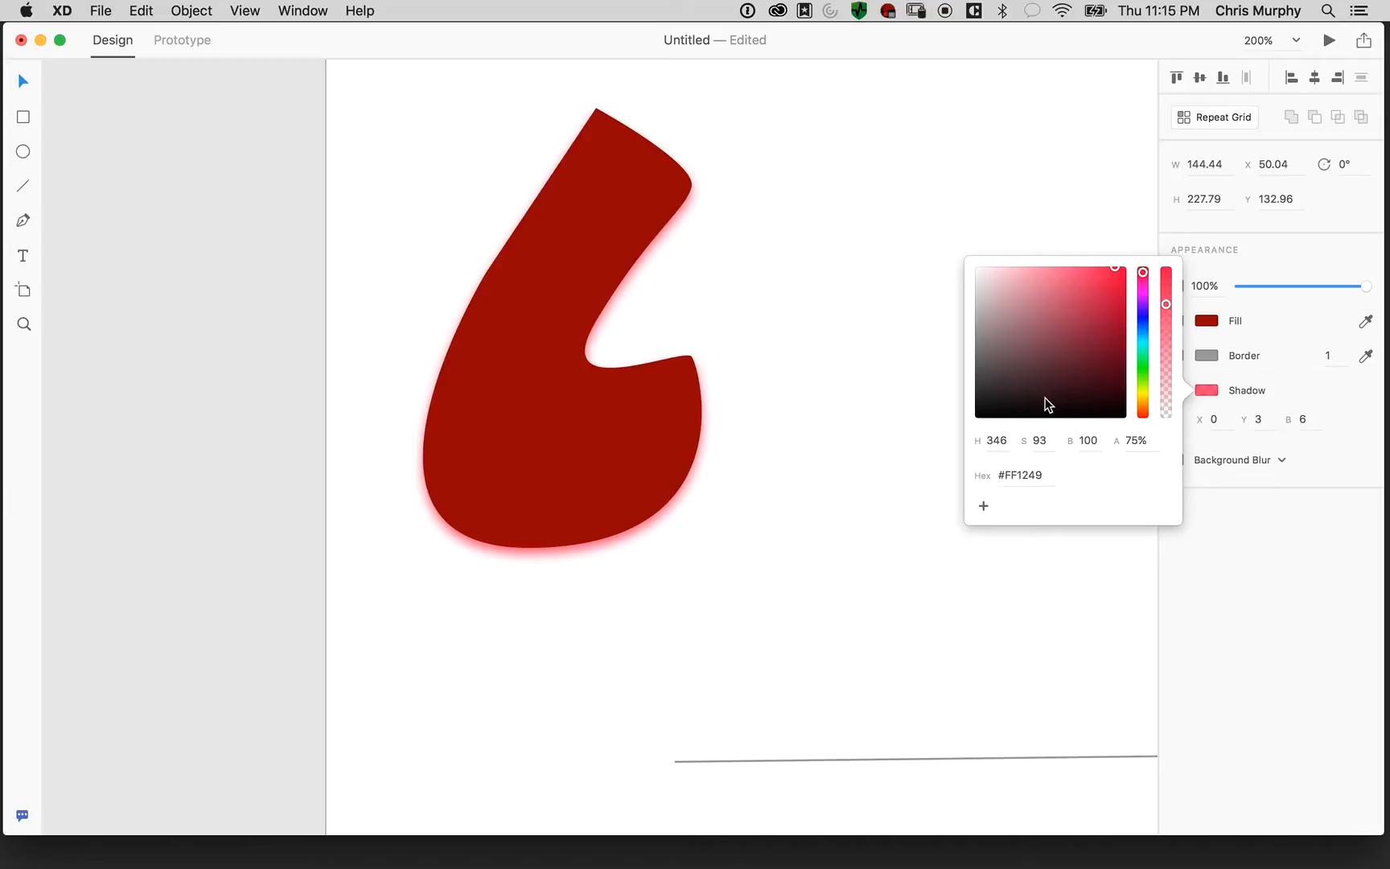
{"action": "left_click_drag", "start_coordinate": [1042, 395], "coordinate": [906, 468]}
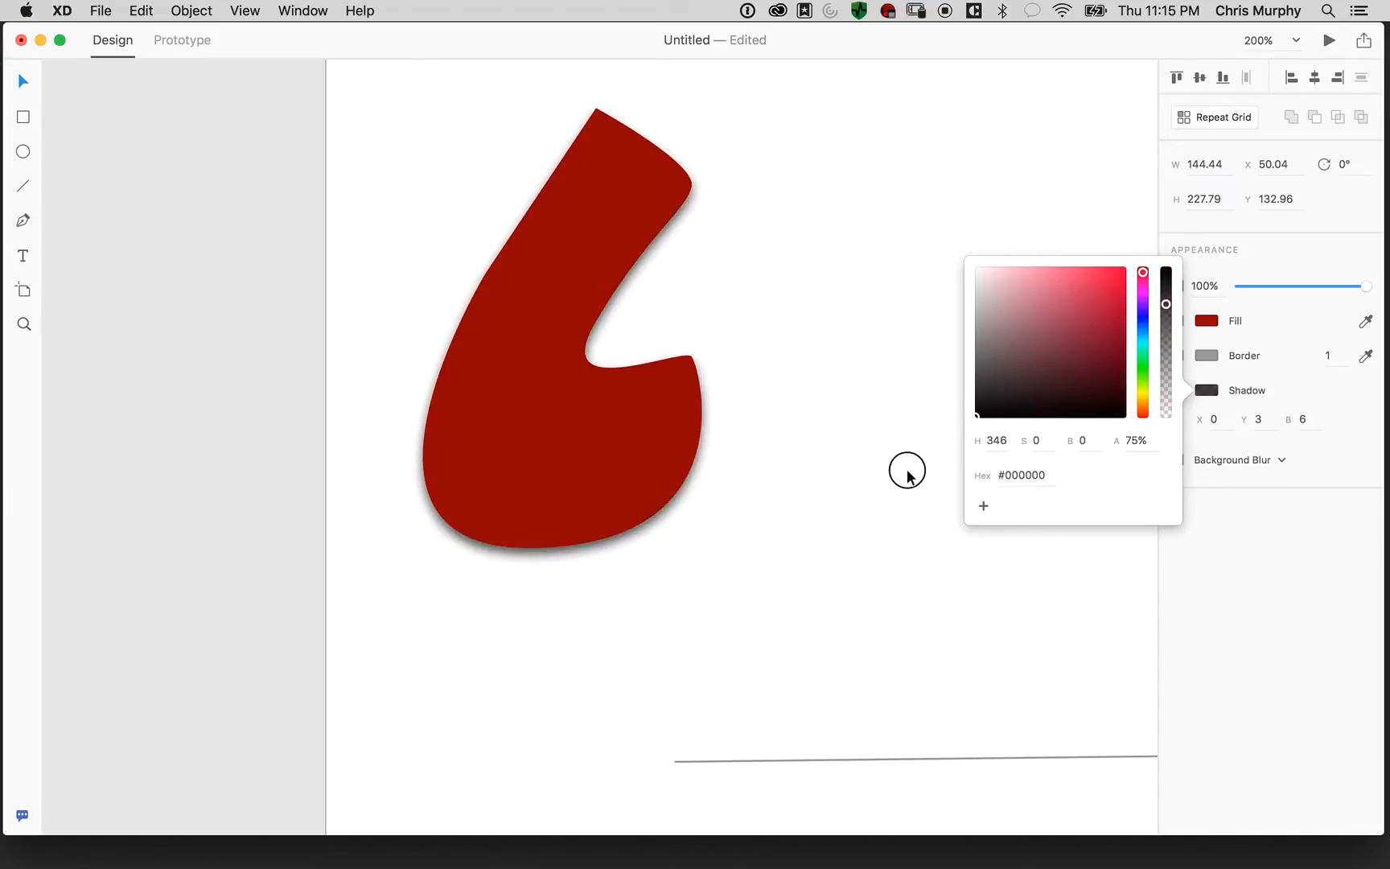
{"action": "left_click", "coordinate": [854, 369]}
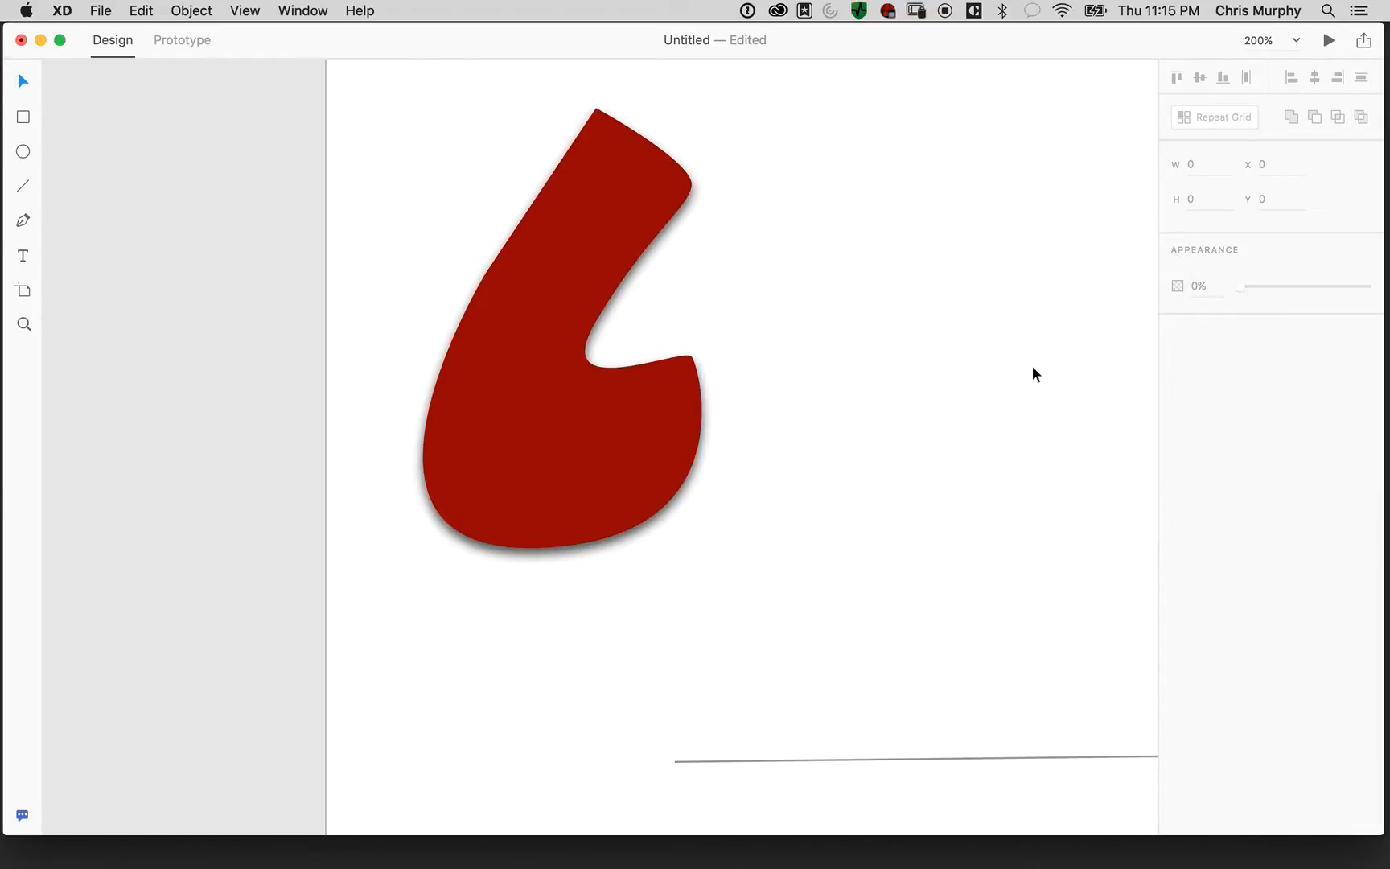
Change the red shape's solid fill to a gradient and move the gradient's upper end down to about the middle of the shape
{"action": "left_click", "coordinate": [661, 416]}
{"action": "left_click", "coordinate": [1207, 321]}
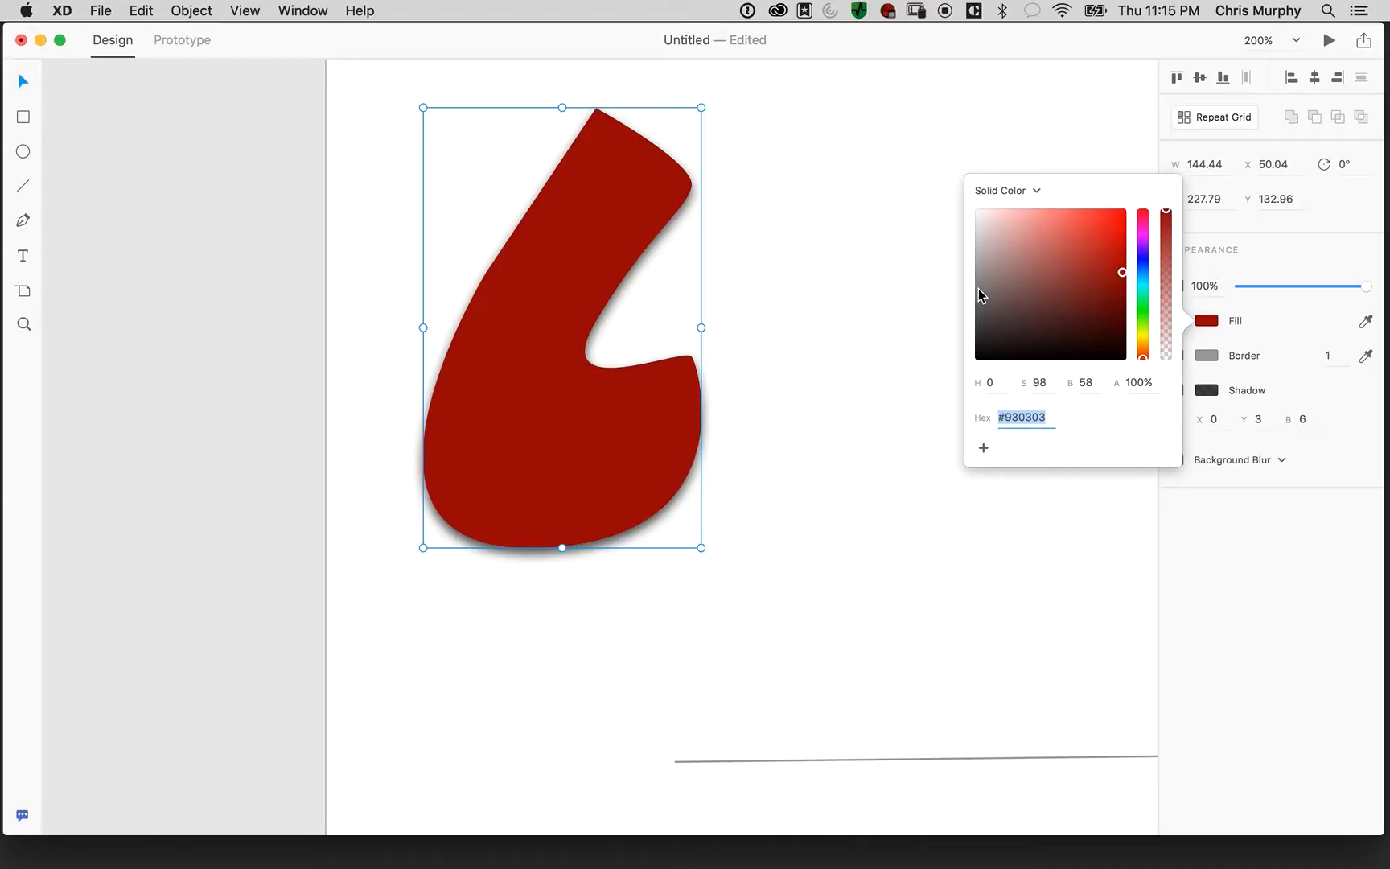
{"action": "left_click", "coordinate": [1036, 191]}
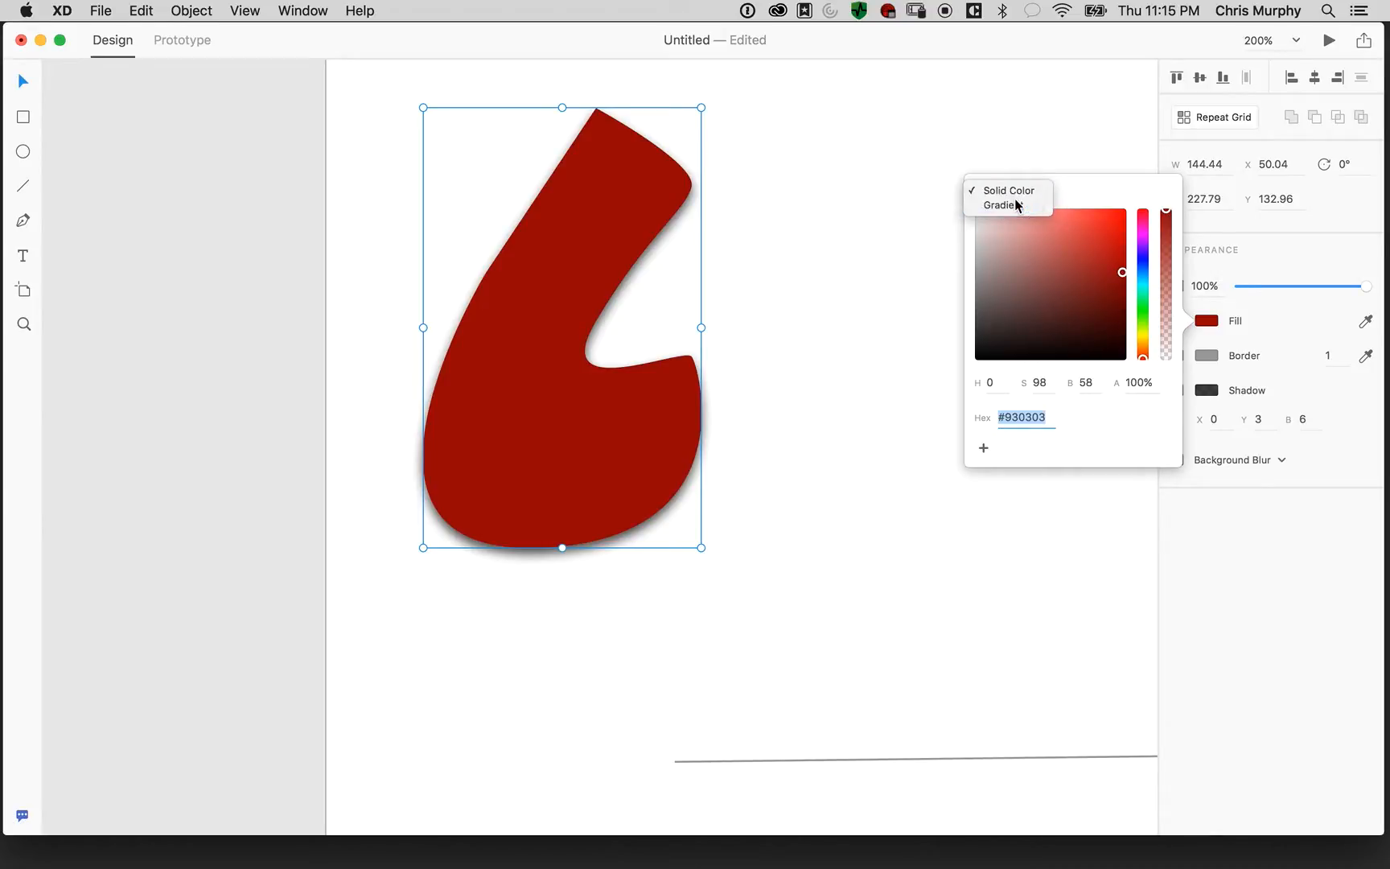
{"action": "left_click", "coordinate": [1017, 204]}
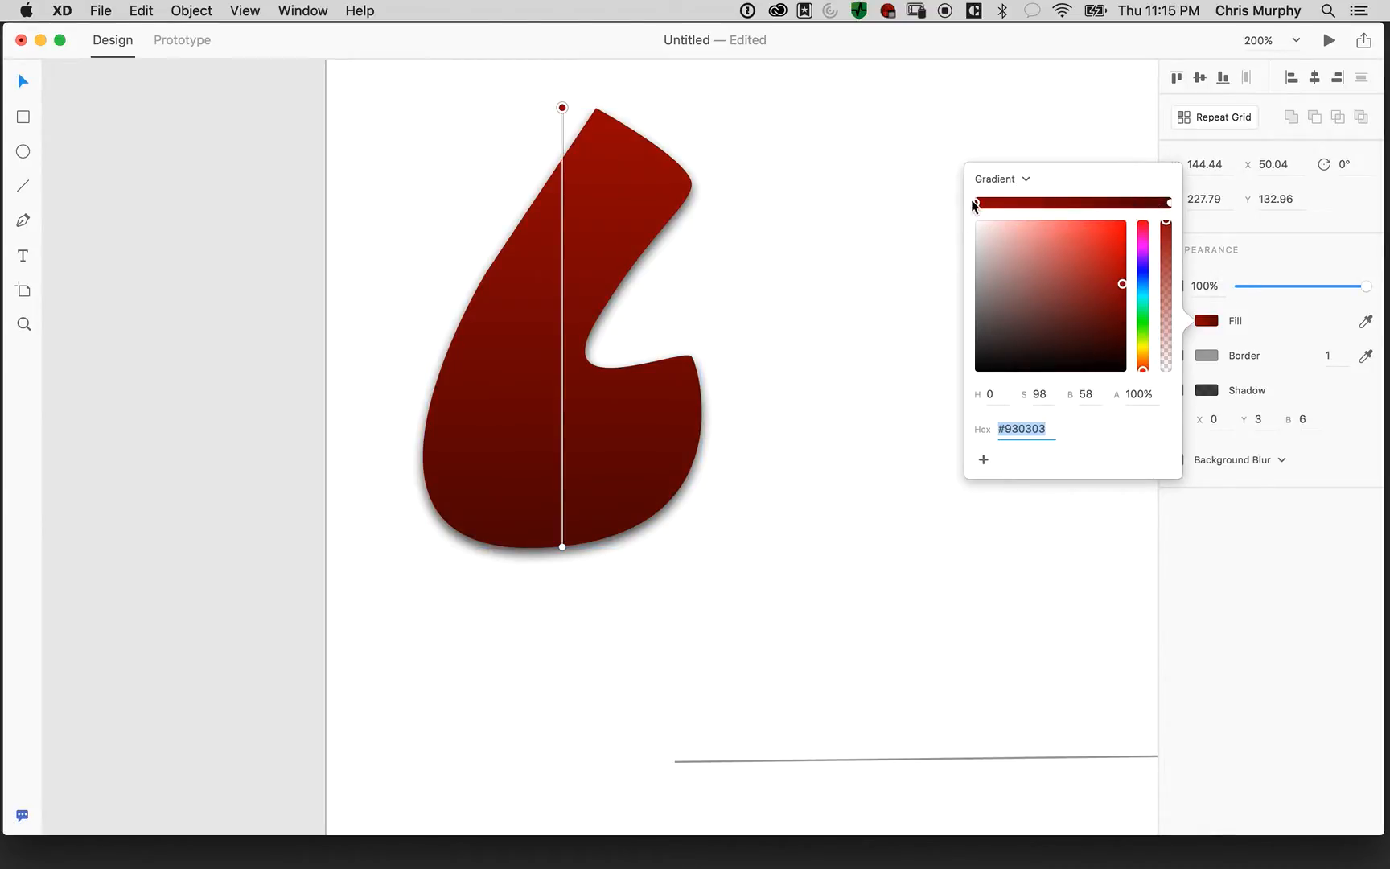
{"action": "left_click_drag", "start_coordinate": [562, 108], "coordinate": [567, 344]}
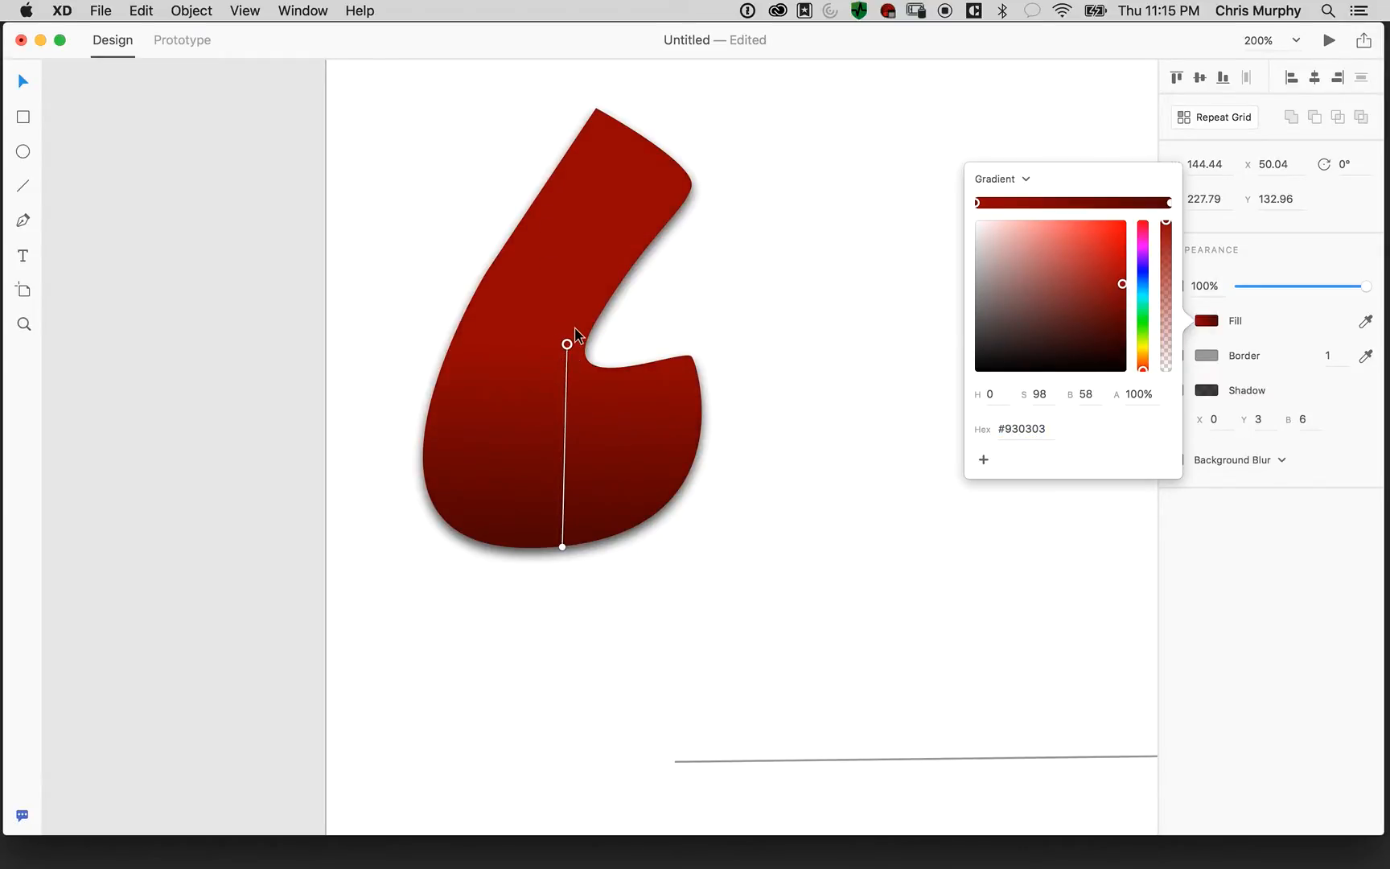
{"action": "left_click", "coordinate": [1257, 320]}
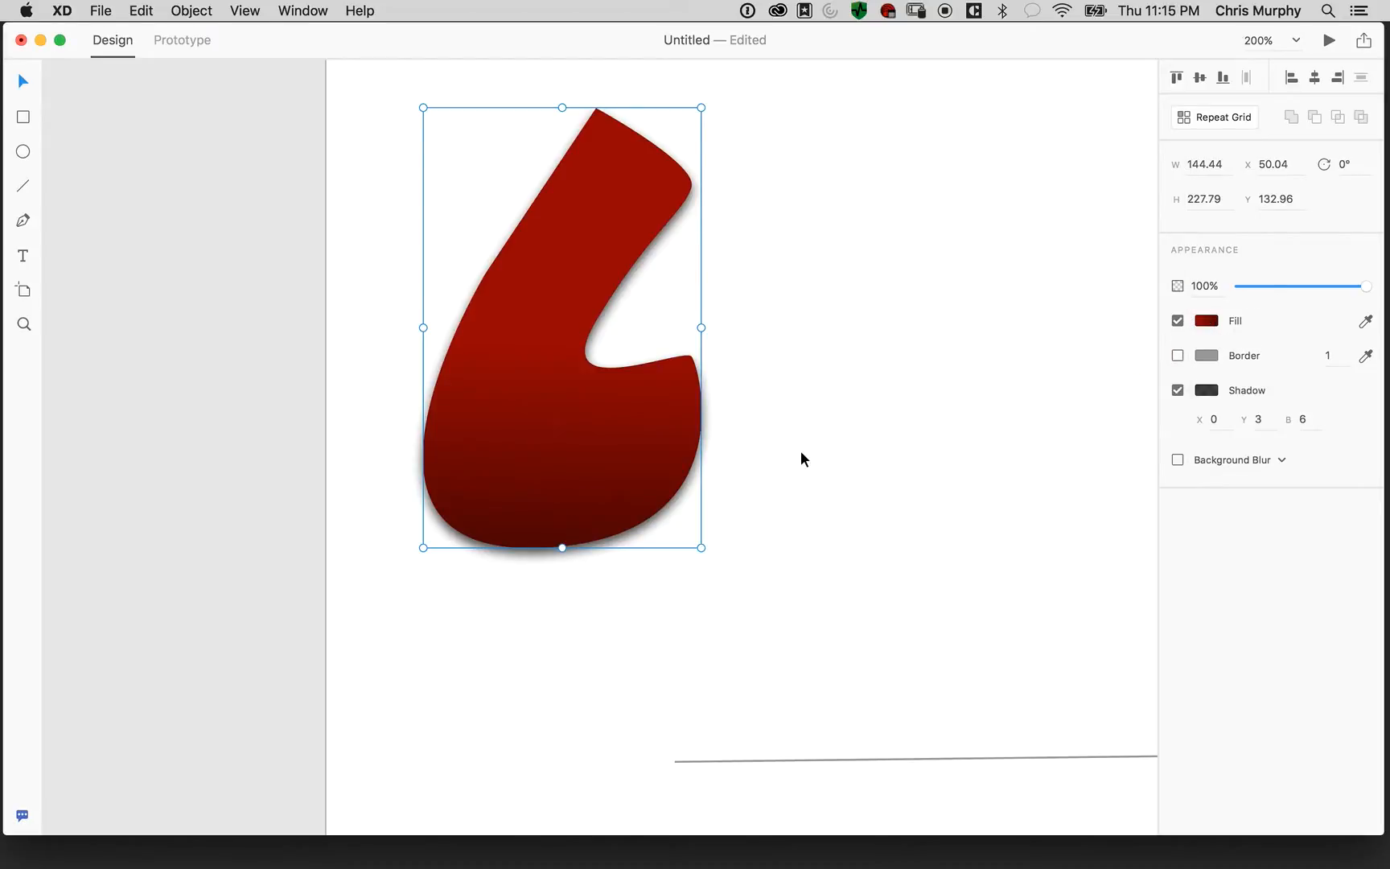
Turn the red gradient shape into a repeat grid
{"action": "key", "text": "super+minus"}
{"action": "key", "text": "super+minus"}
{"action": "key", "text": "super+minus"}
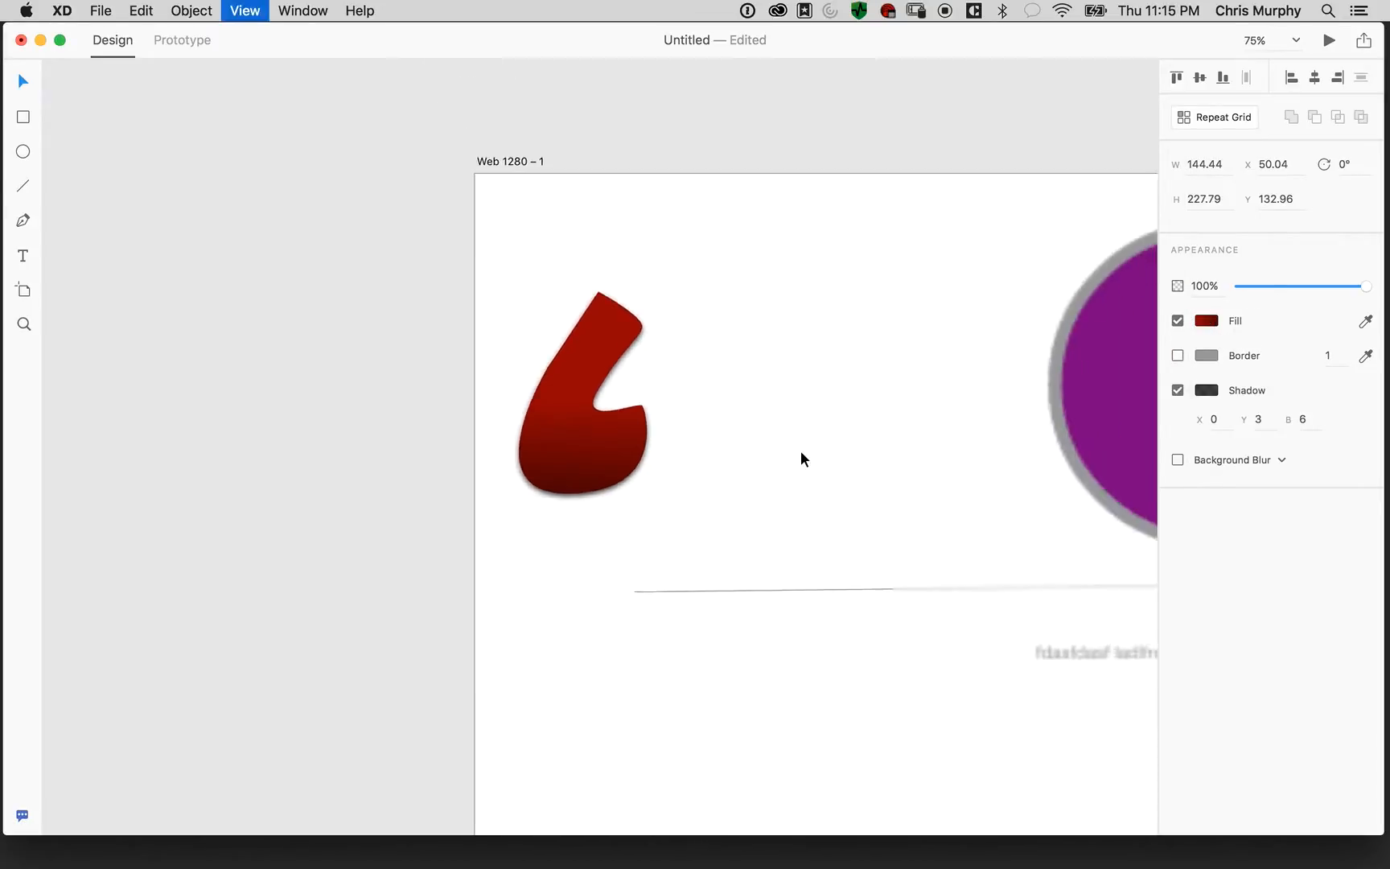
{"action": "left_click_drag", "start_coordinate": [832, 488], "coordinate": [465, 403]}
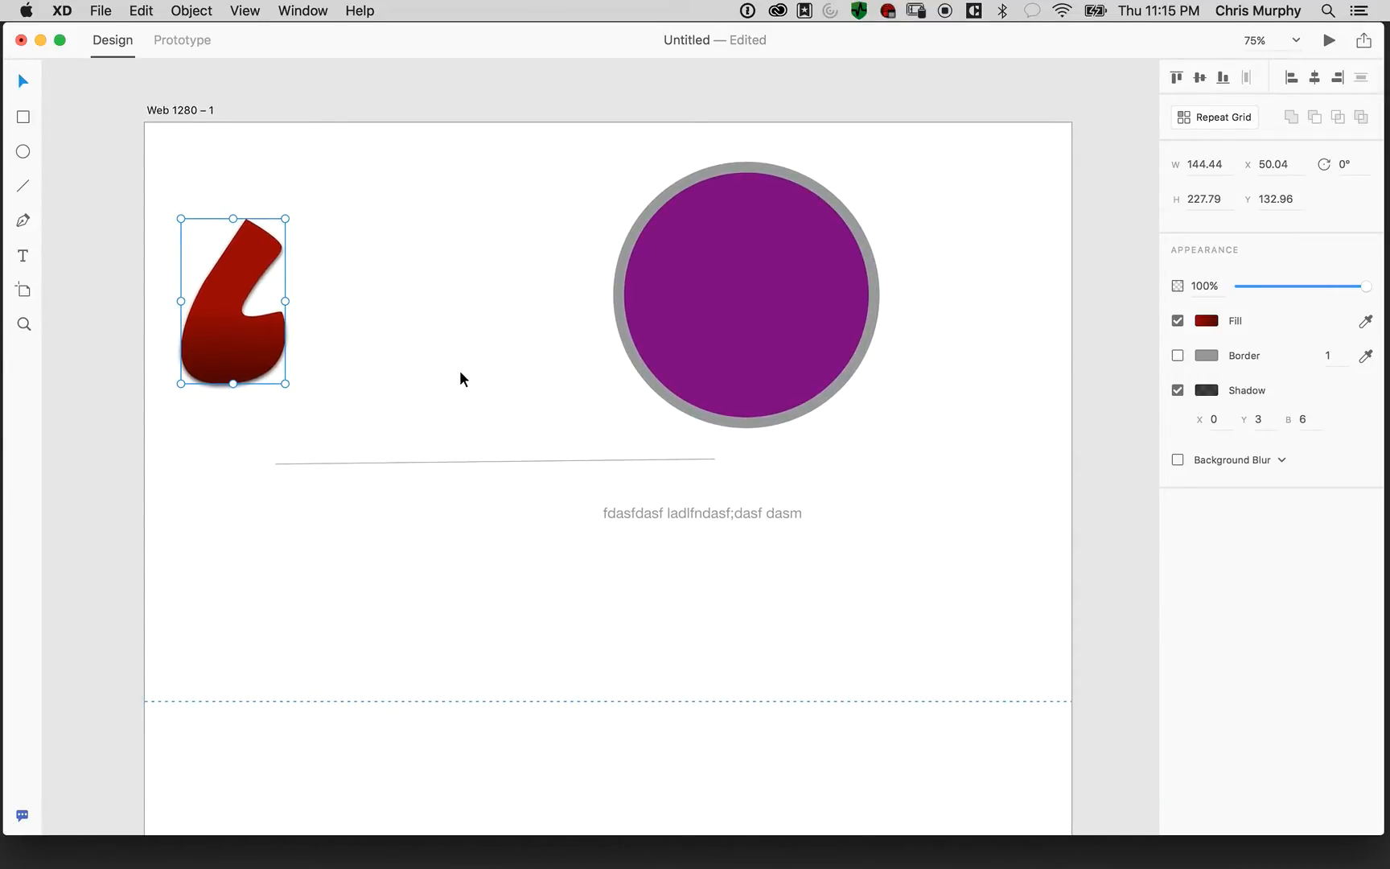
{"action": "left_click_drag", "start_coordinate": [481, 137], "coordinate": [525, 112]}
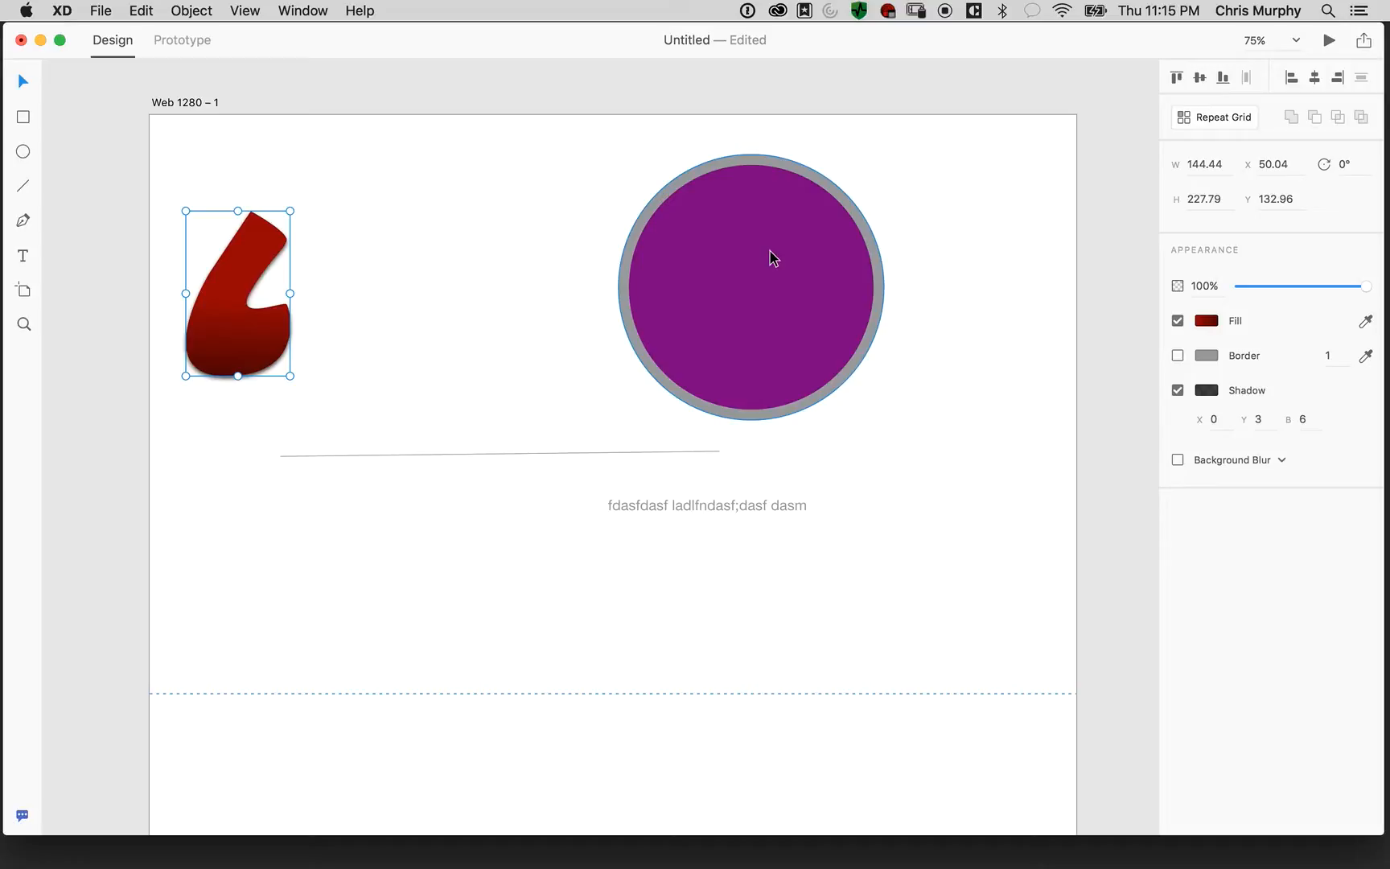
{"action": "key", "text": "super+r"}
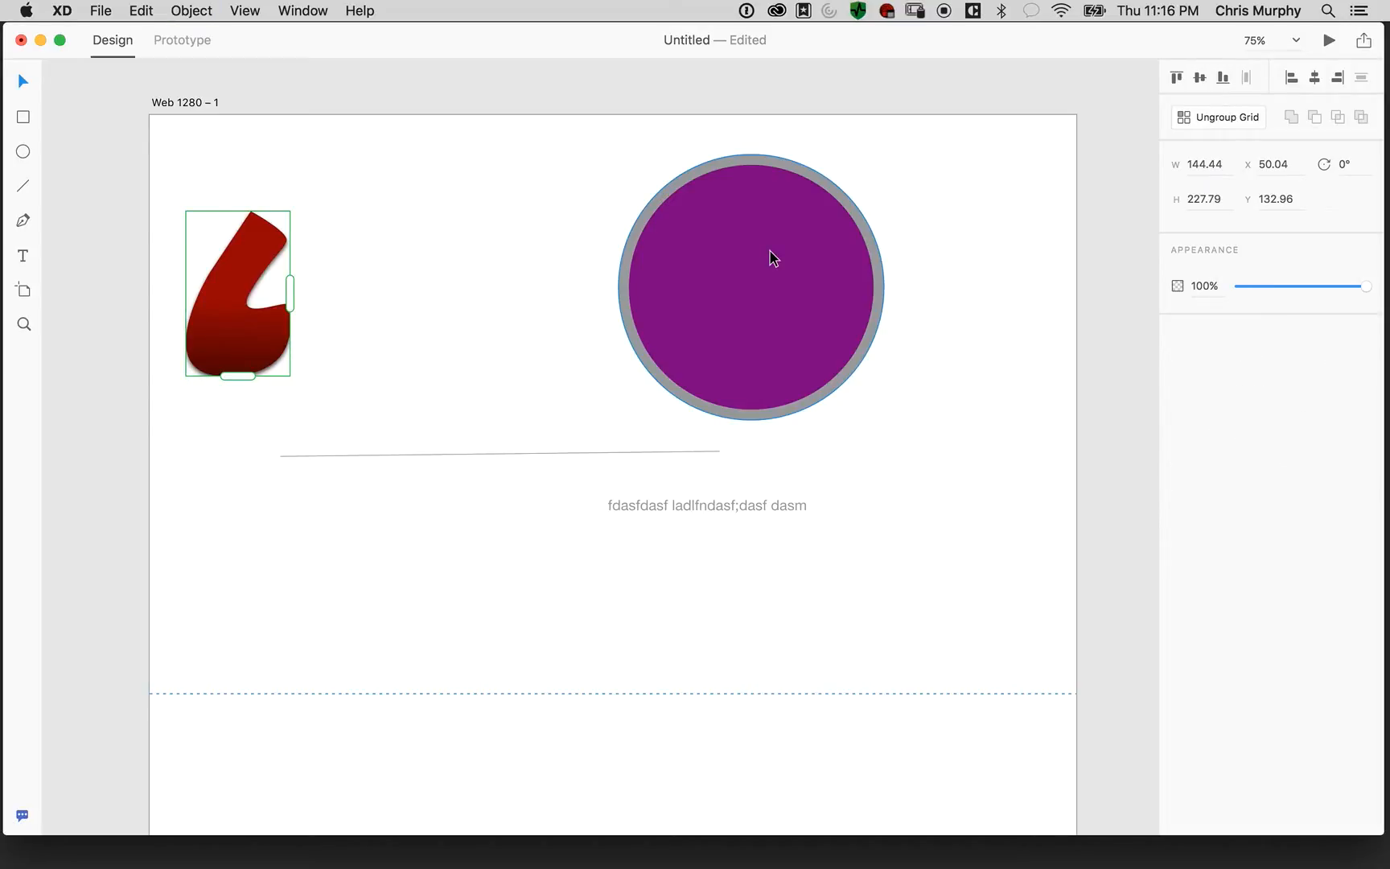
Show the artboard grid on the web artboard
{"action": "left_click", "coordinate": [245, 10]}
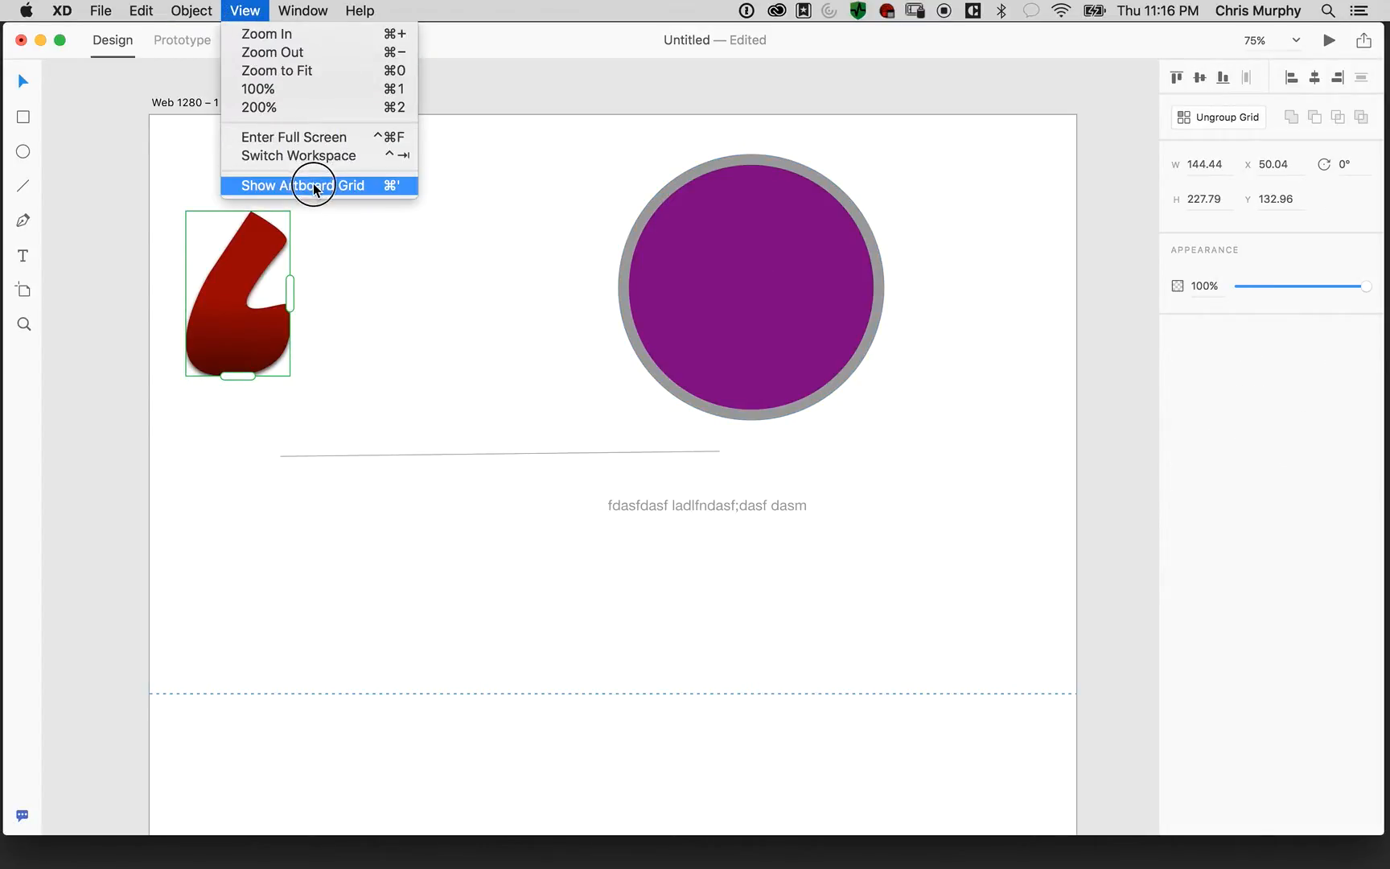
{"action": "mouse_move", "coordinate": [179, 11]}
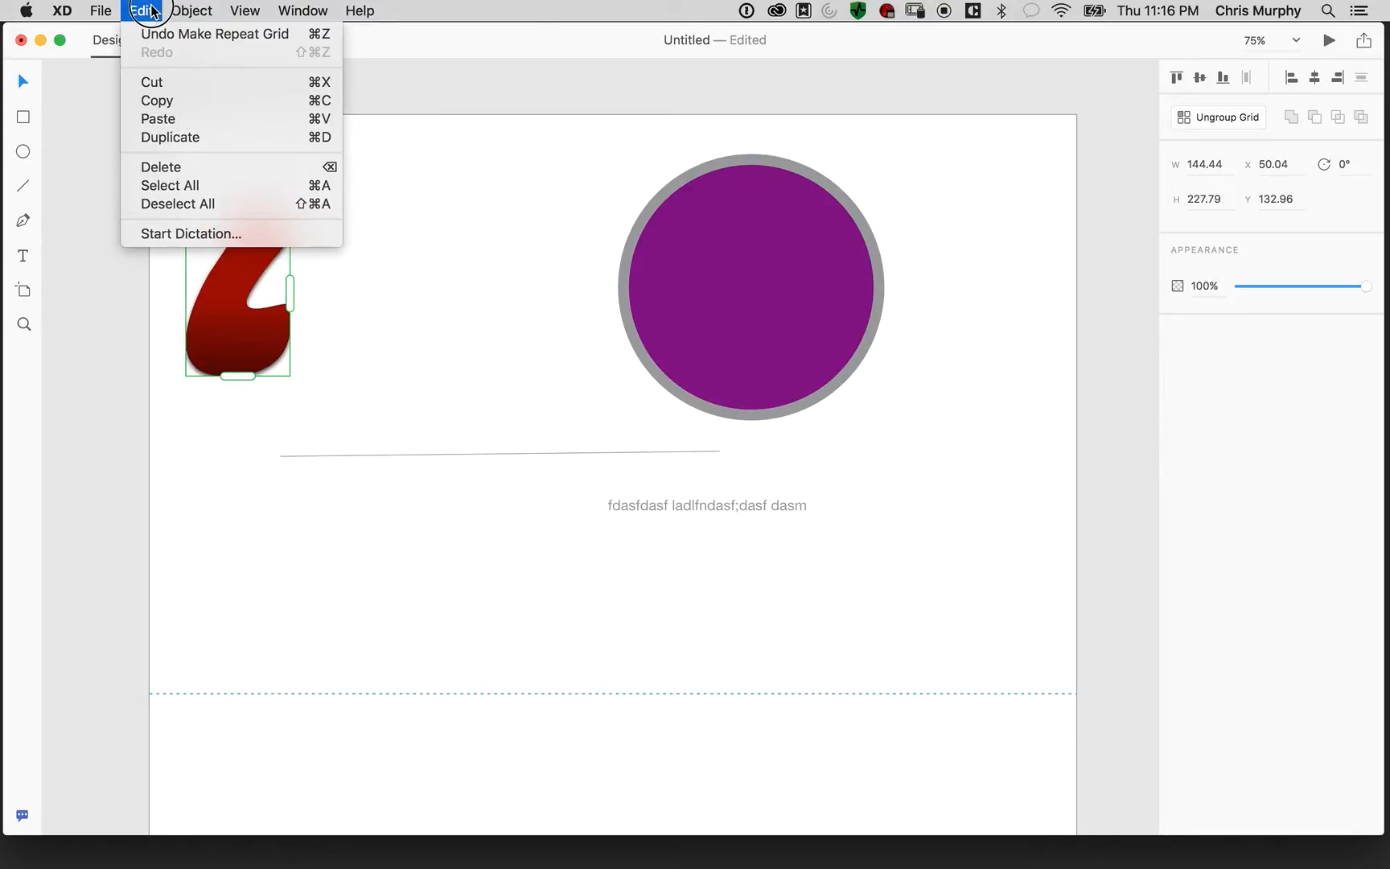
{"action": "mouse_move", "coordinate": [128, 6]}
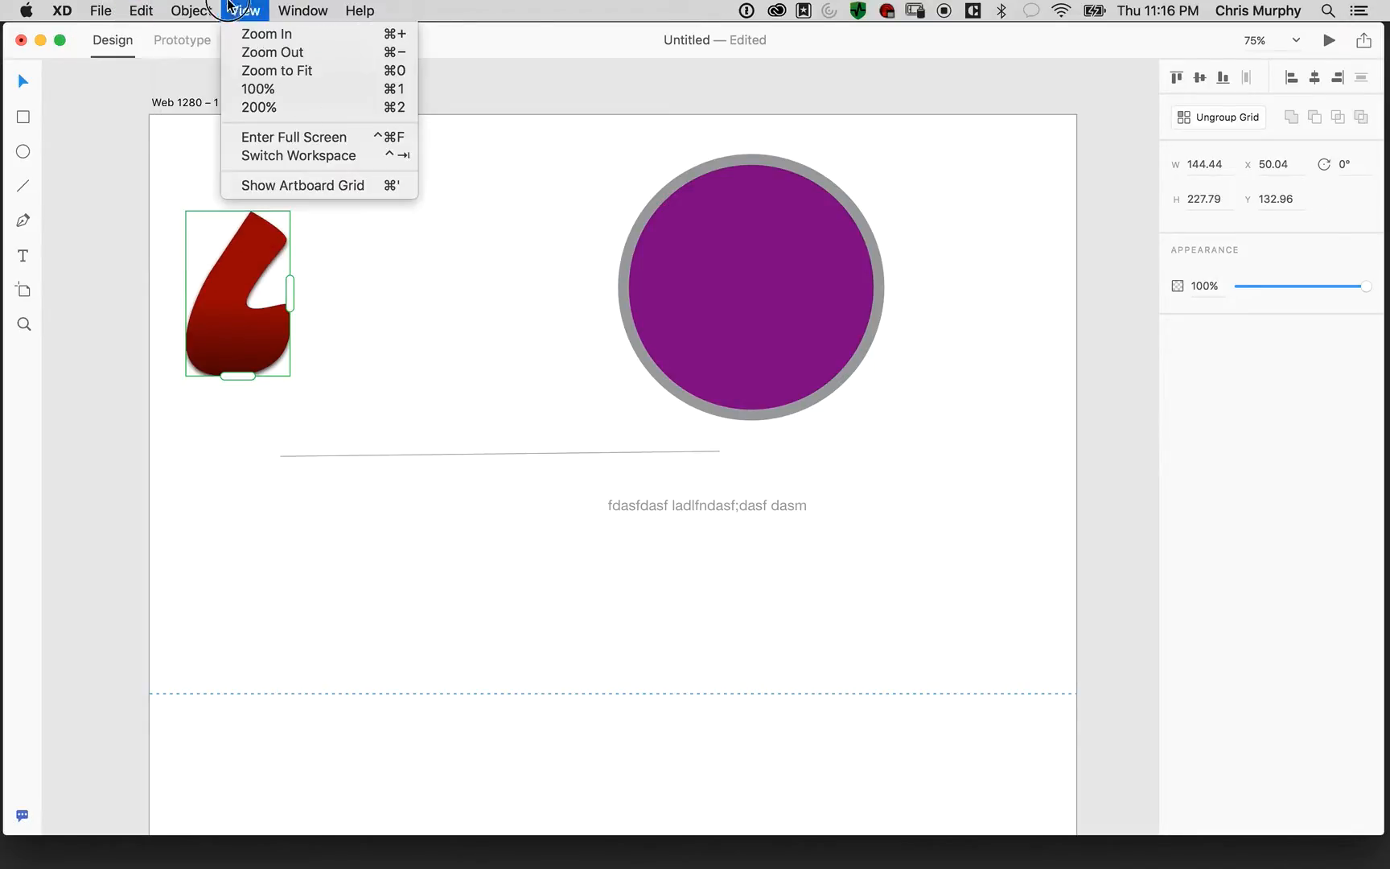
{"action": "mouse_move", "coordinate": [306, 5]}
{"action": "mouse_move", "coordinate": [244, 10]}
{"action": "left_click", "coordinate": [261, 185]}
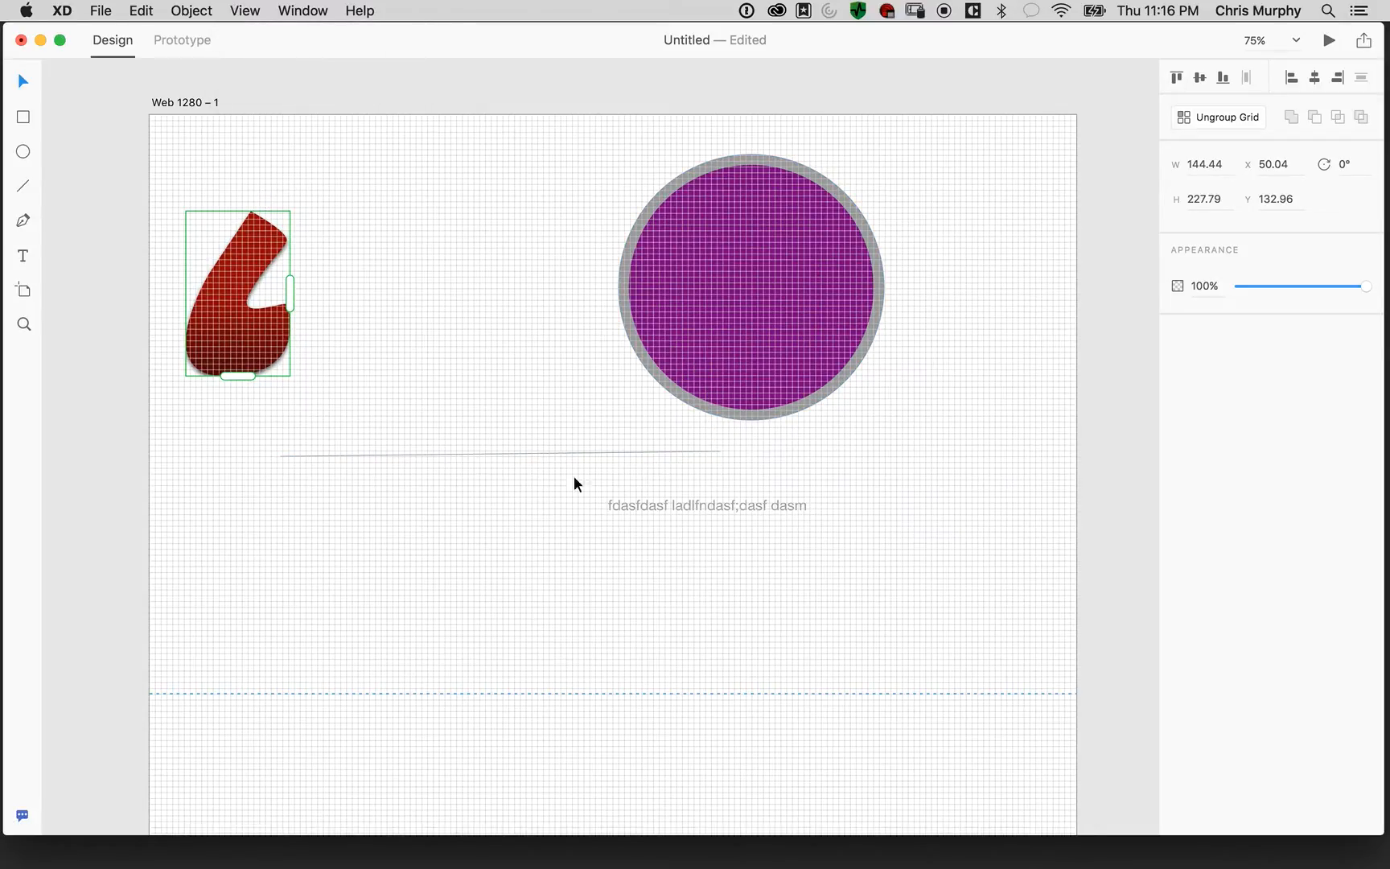
Examine the artboard grid up close at 300% and return to the 75% view
{"action": "key", "text": "super+equal"}
{"action": "key", "text": "super+equal"}
{"action": "key", "text": "super+equal"}
{"action": "key", "text": "super+equal"}
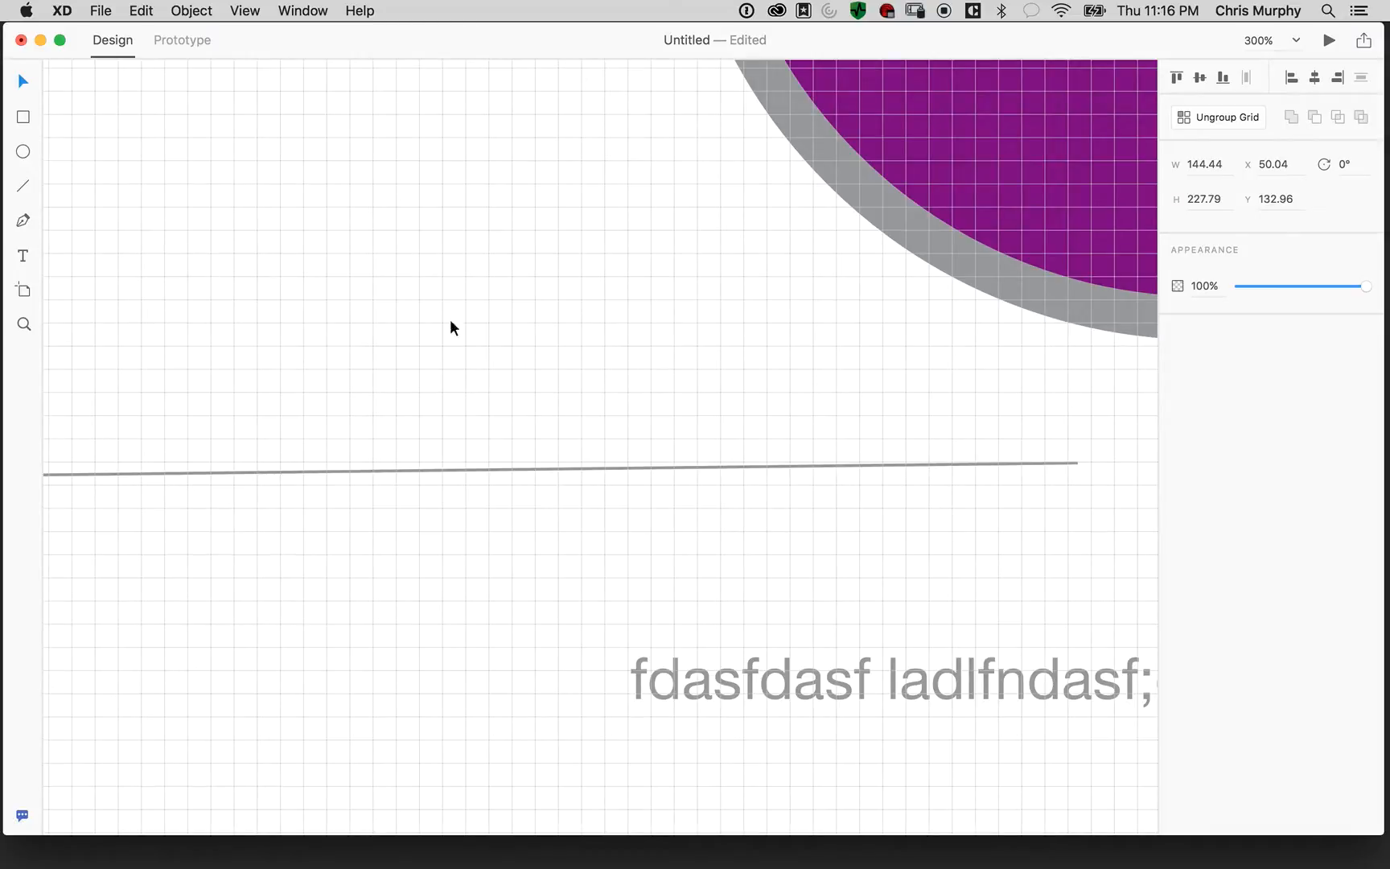
{"action": "key", "text": "super+minus"}
{"action": "key", "text": "super+minus"}
{"action": "key", "text": "super+minus"}
{"action": "key", "text": "super+minus"}
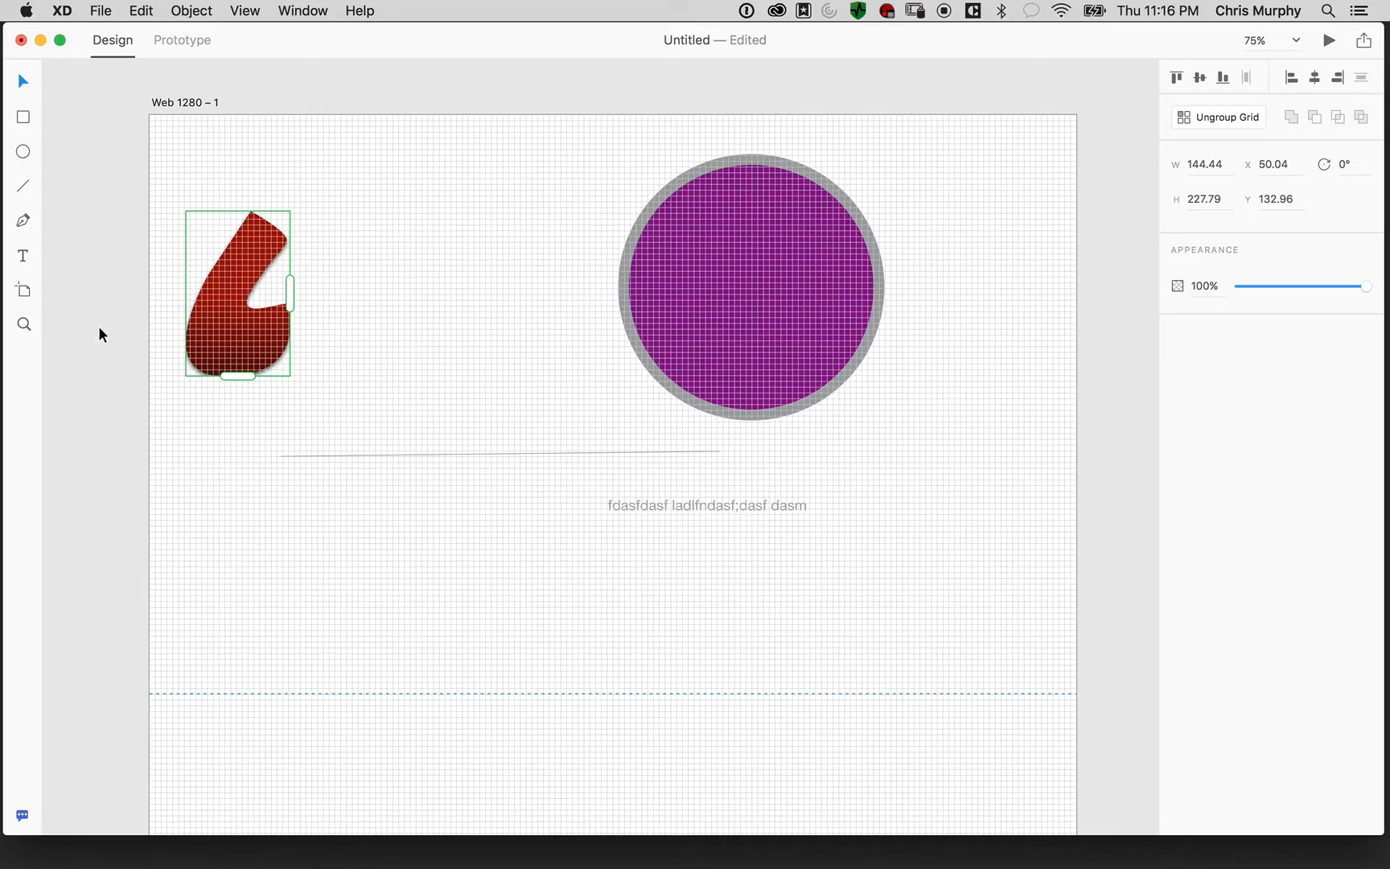
Hide the artboard grid
{"action": "left_click", "coordinate": [245, 11]}
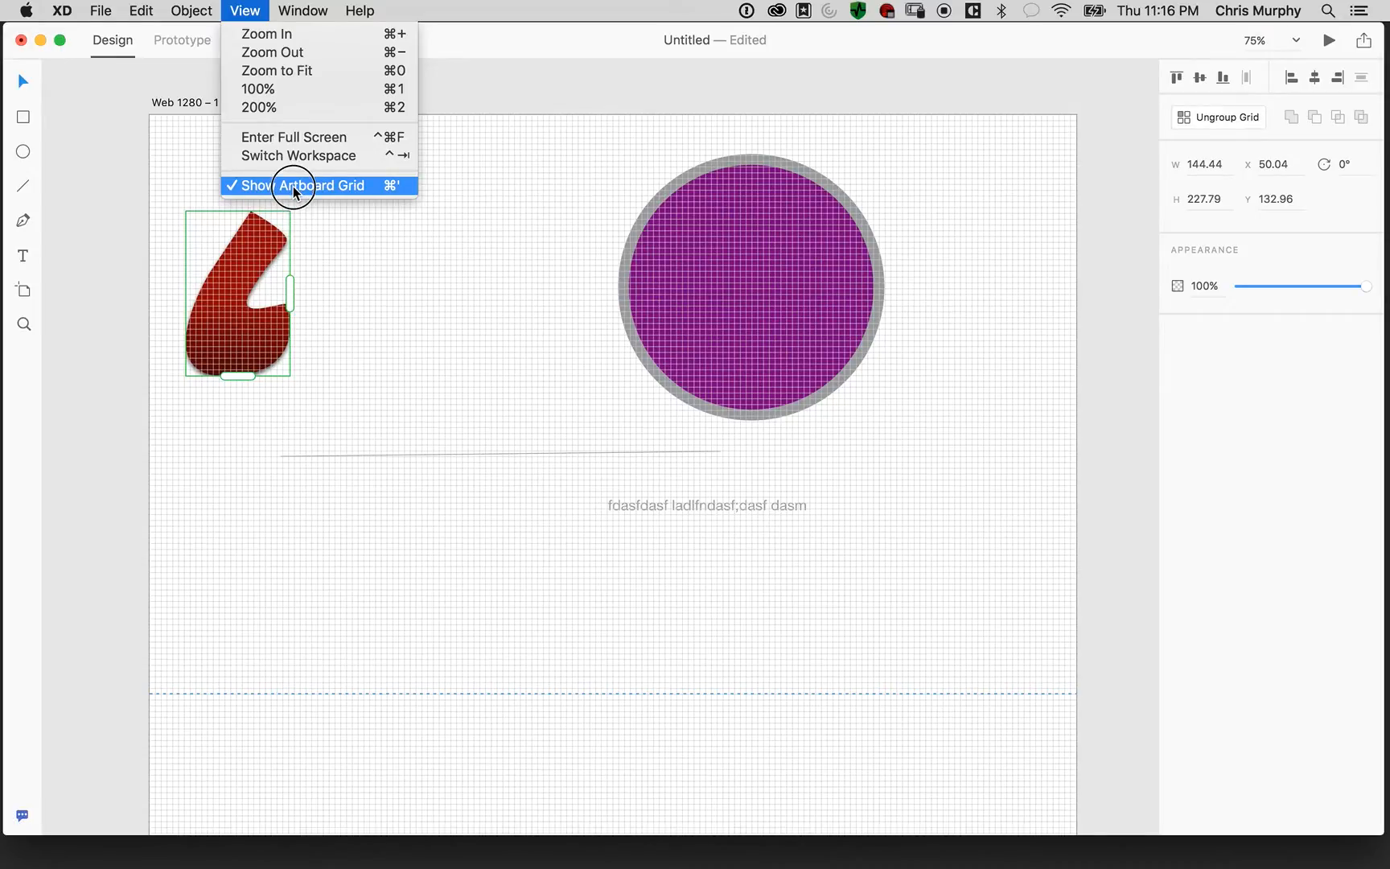
{"action": "left_click", "coordinate": [224, 11]}
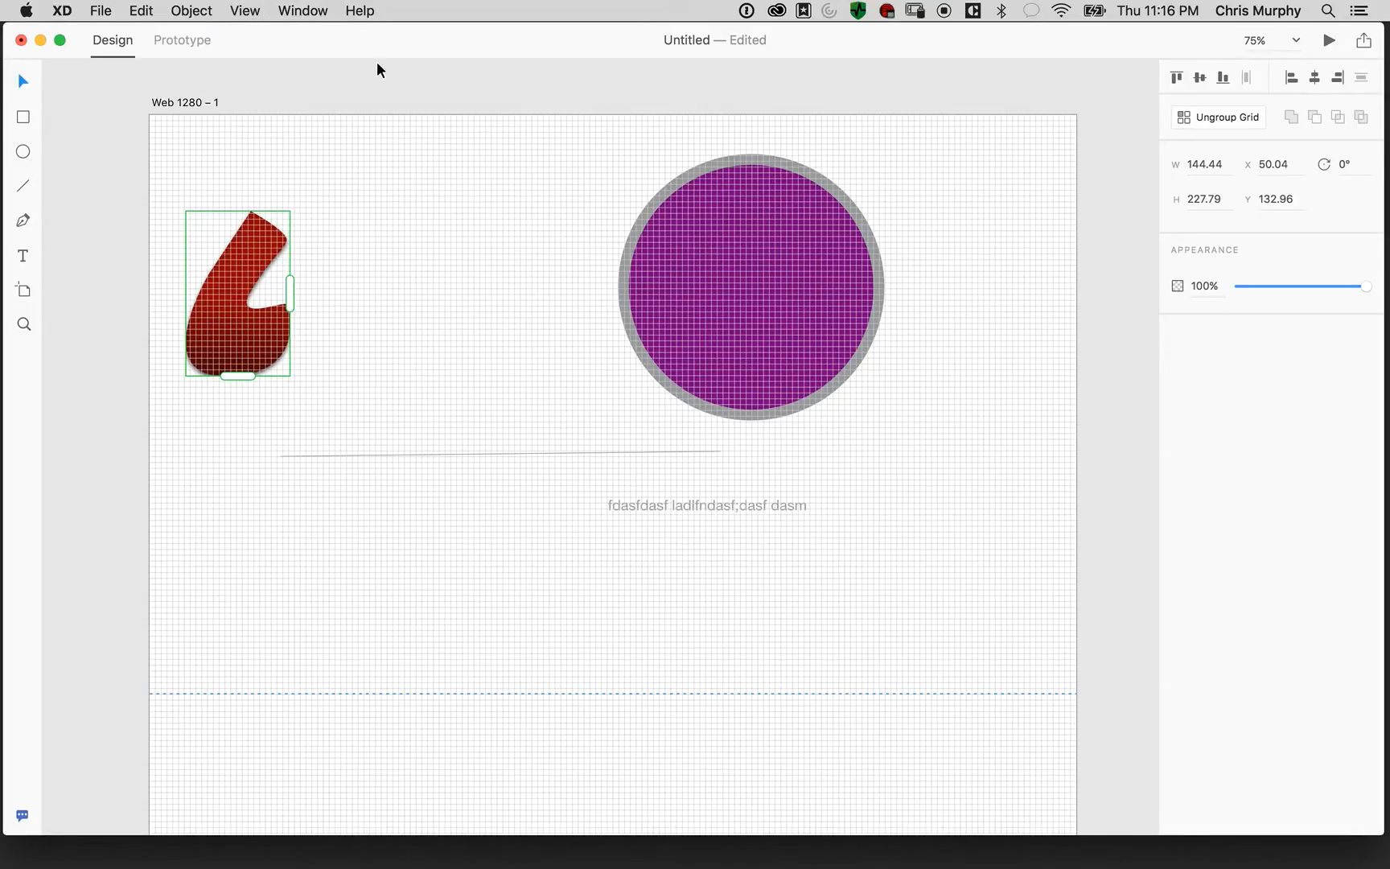
{"action": "left_click", "coordinate": [295, 6]}
{"action": "mouse_move", "coordinate": [256, 12]}
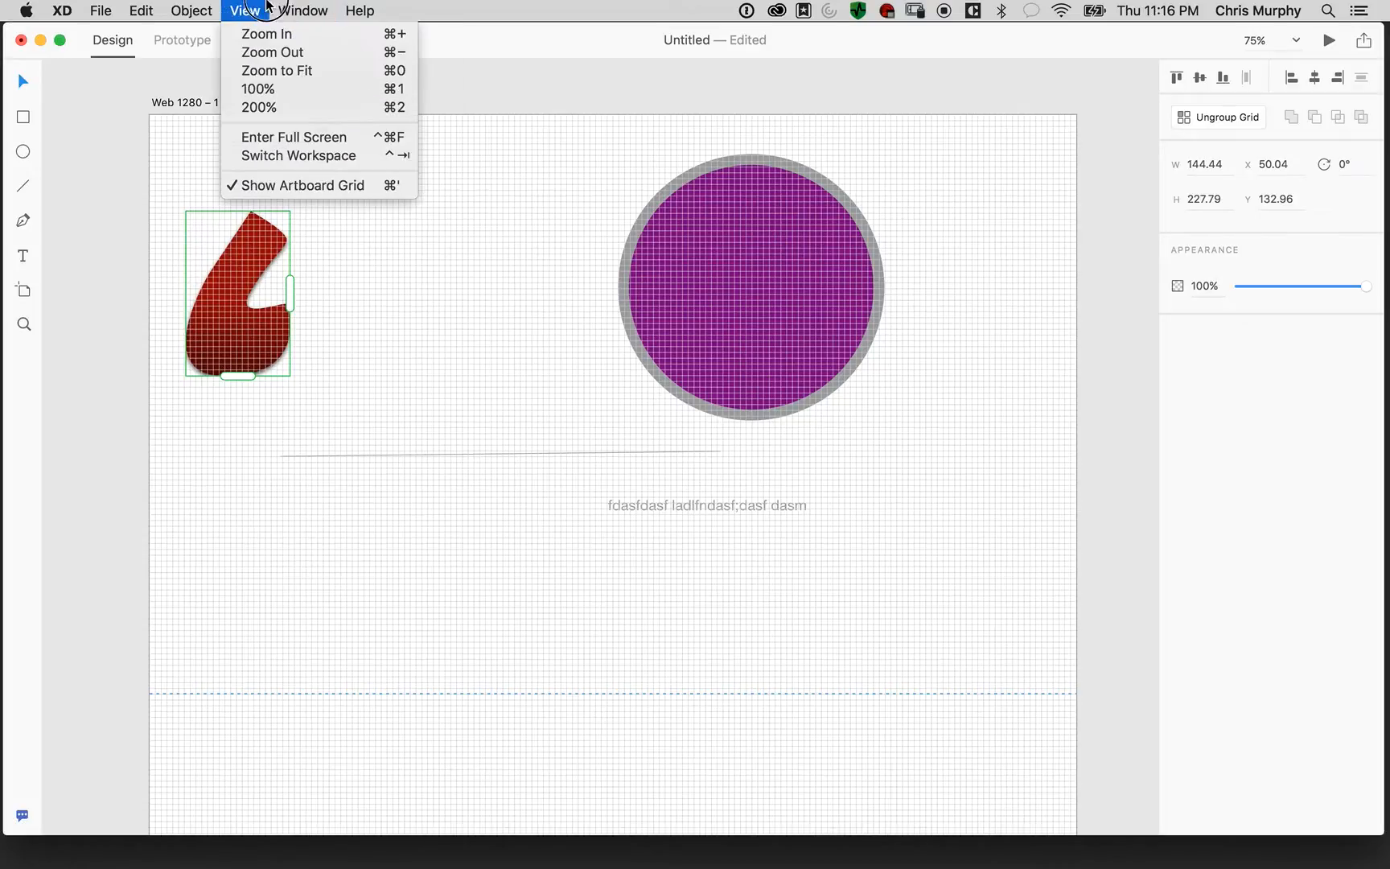
{"action": "left_click", "coordinate": [298, 186]}
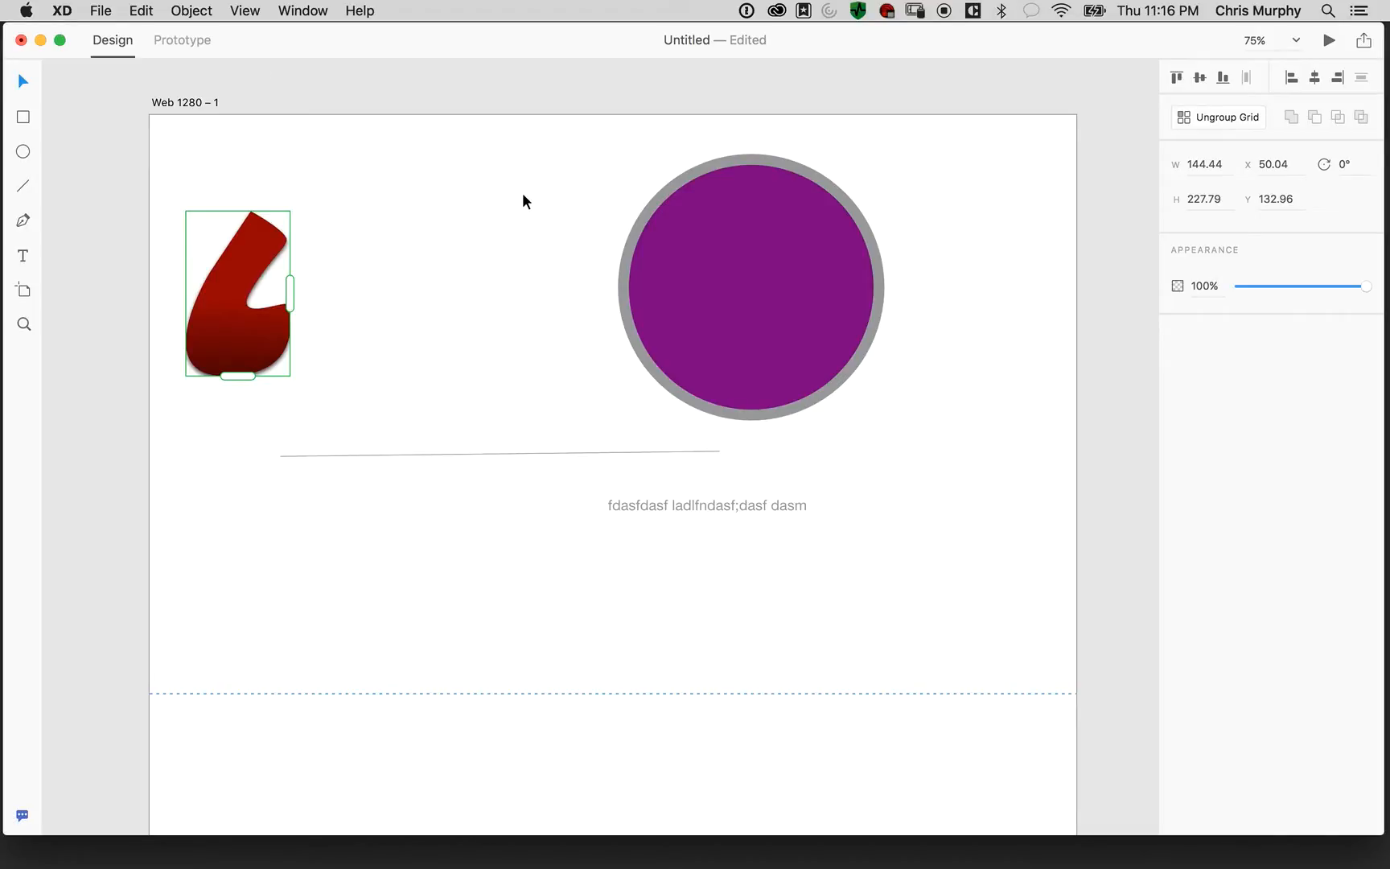
Switch to Finder, move the wireframes window down, and bring the 00-wireframe window to the front
{"action": "key", "text": "super+Tab"}
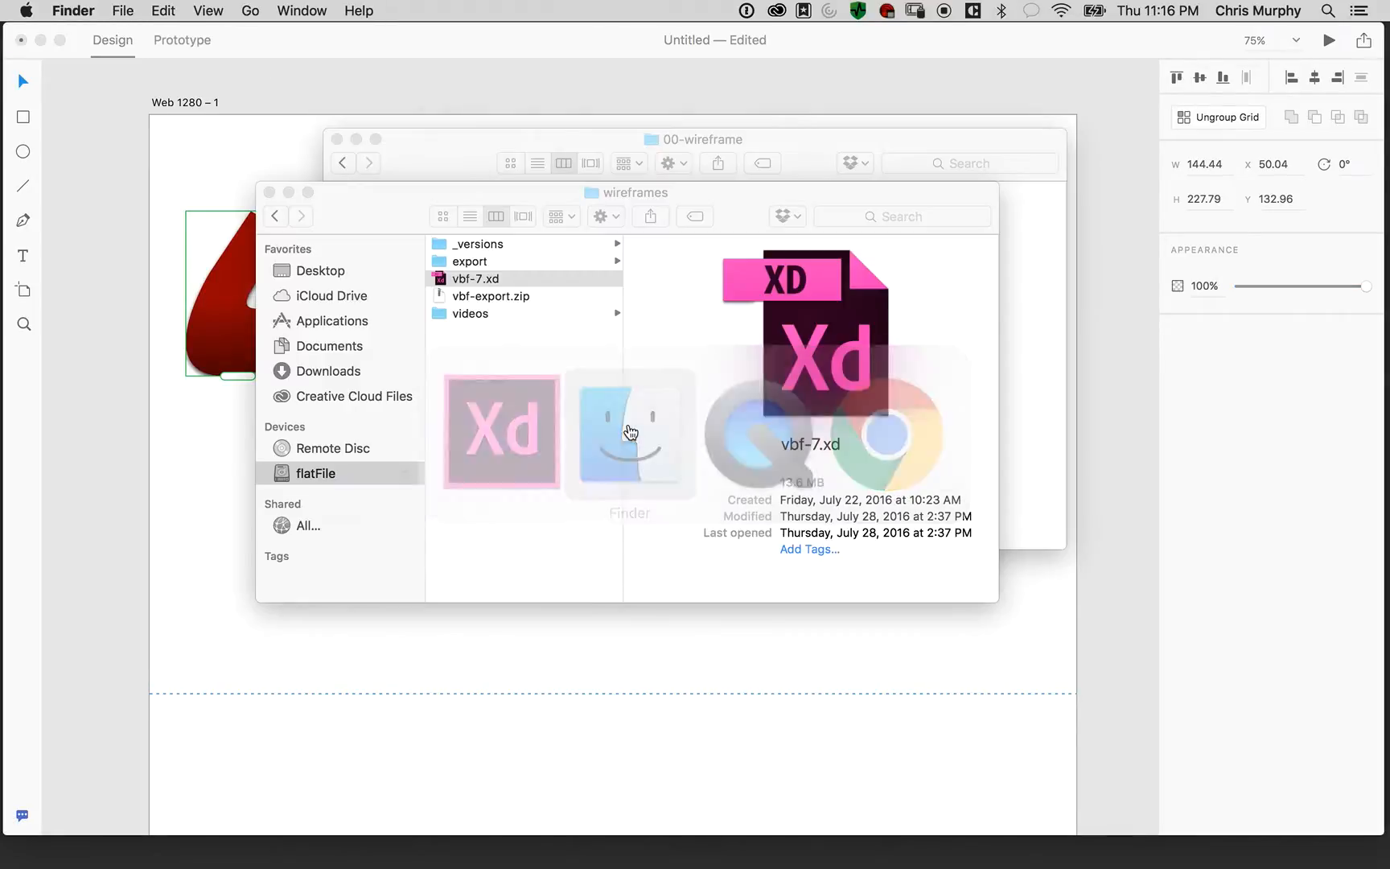
{"action": "left_click_drag", "start_coordinate": [728, 202], "coordinate": [732, 118]}
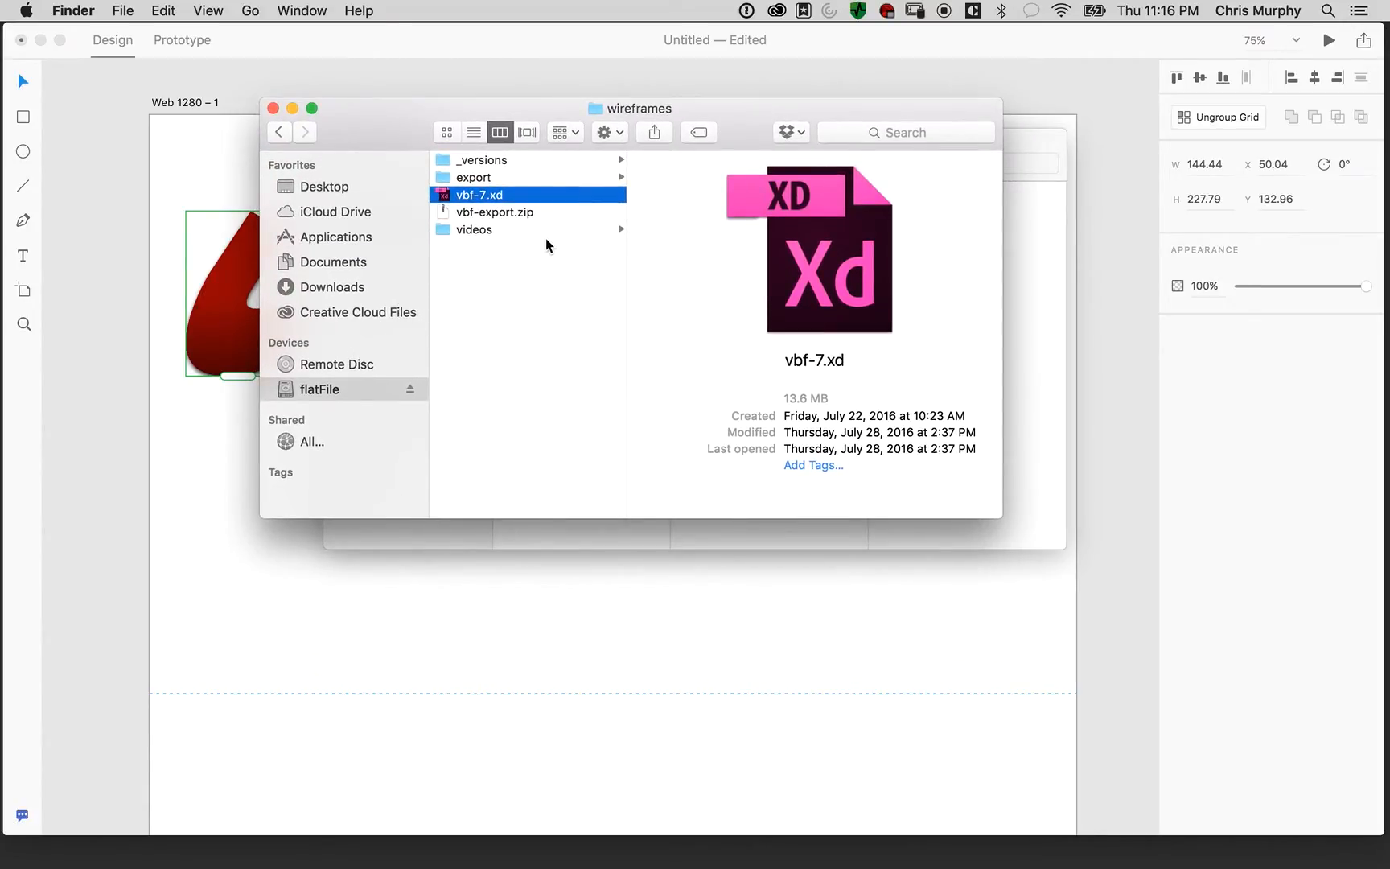
{"action": "left_click_drag", "start_coordinate": [711, 130], "coordinate": [716, 314]}
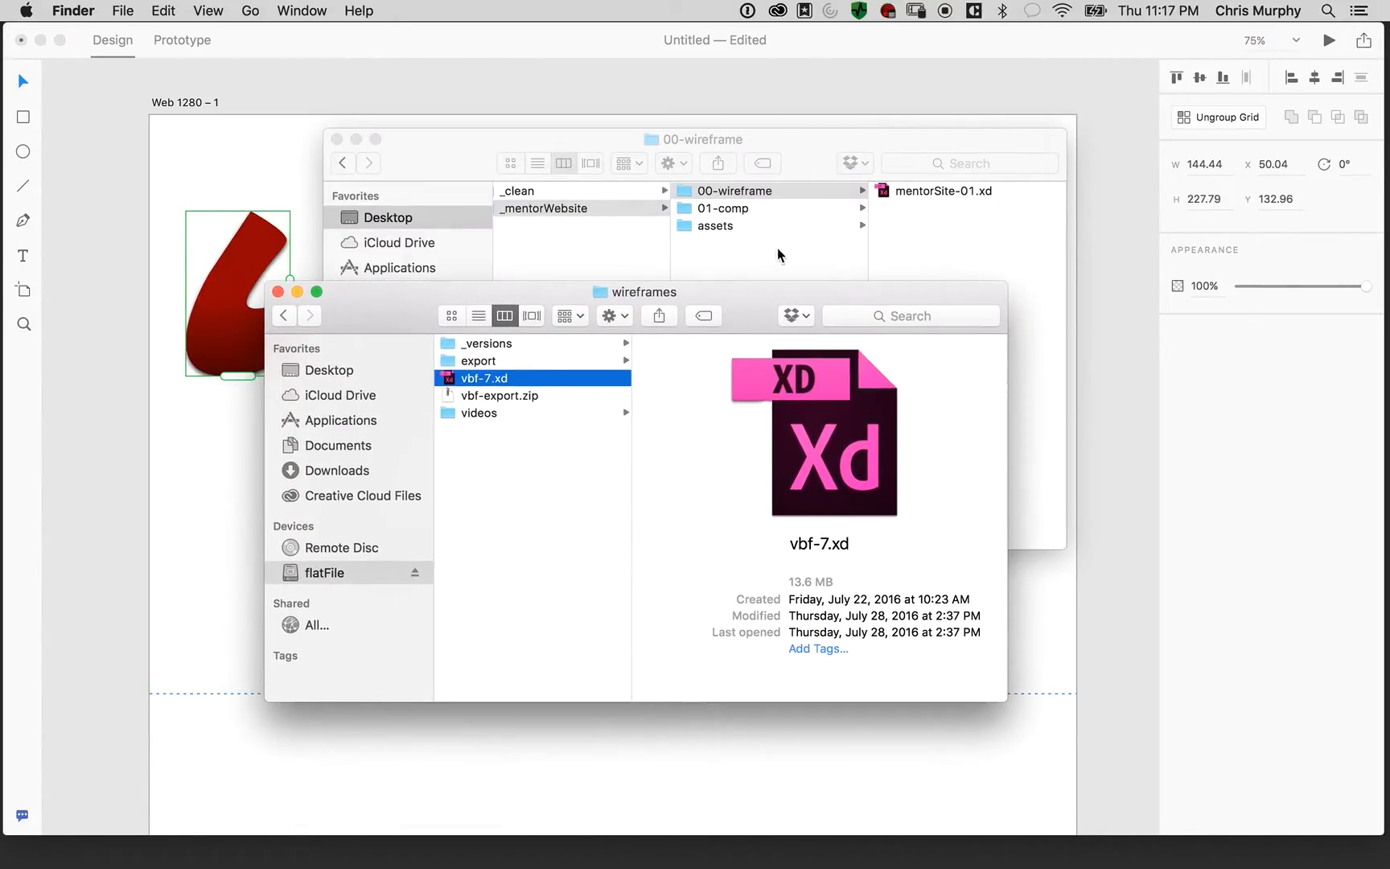
{"action": "left_click", "coordinate": [775, 256]}
Browse to the university folder inside Dropbox on the flatFile drive
{"action": "left_click", "coordinate": [396, 220]}
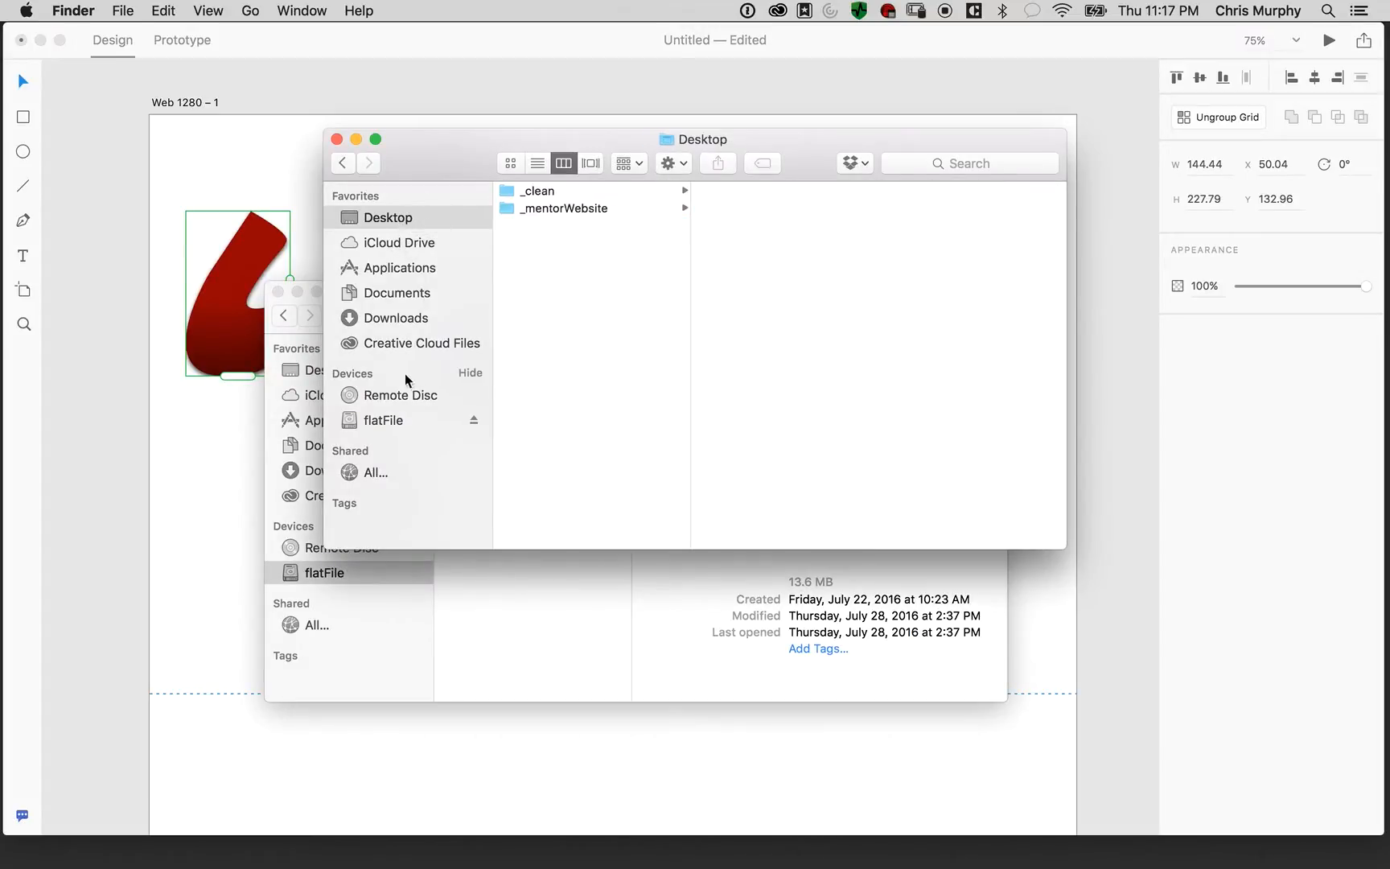
{"action": "left_click", "coordinate": [395, 416]}
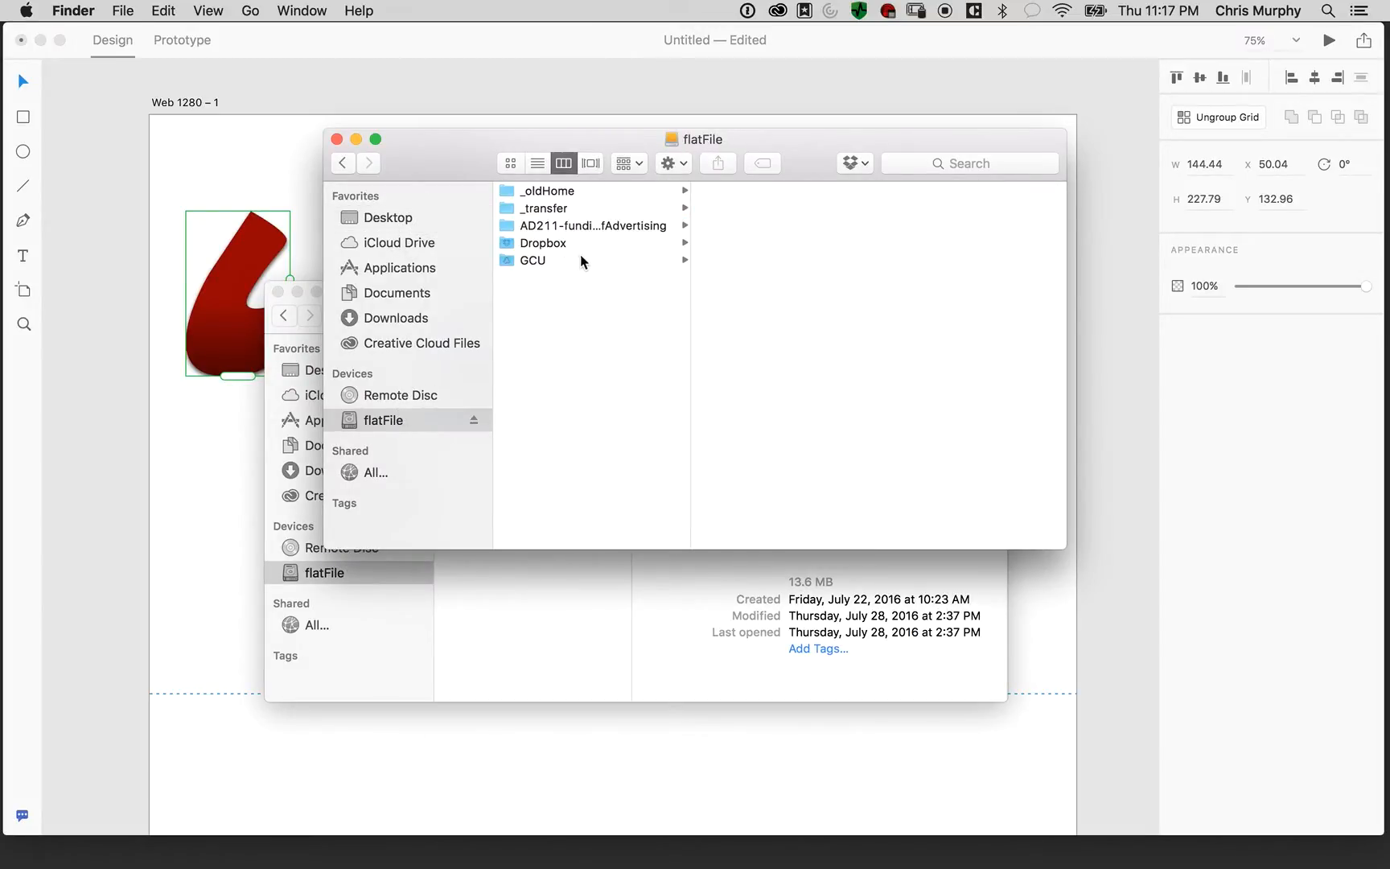
{"action": "left_click", "coordinate": [584, 260]}
{"action": "left_click", "coordinate": [655, 241]}
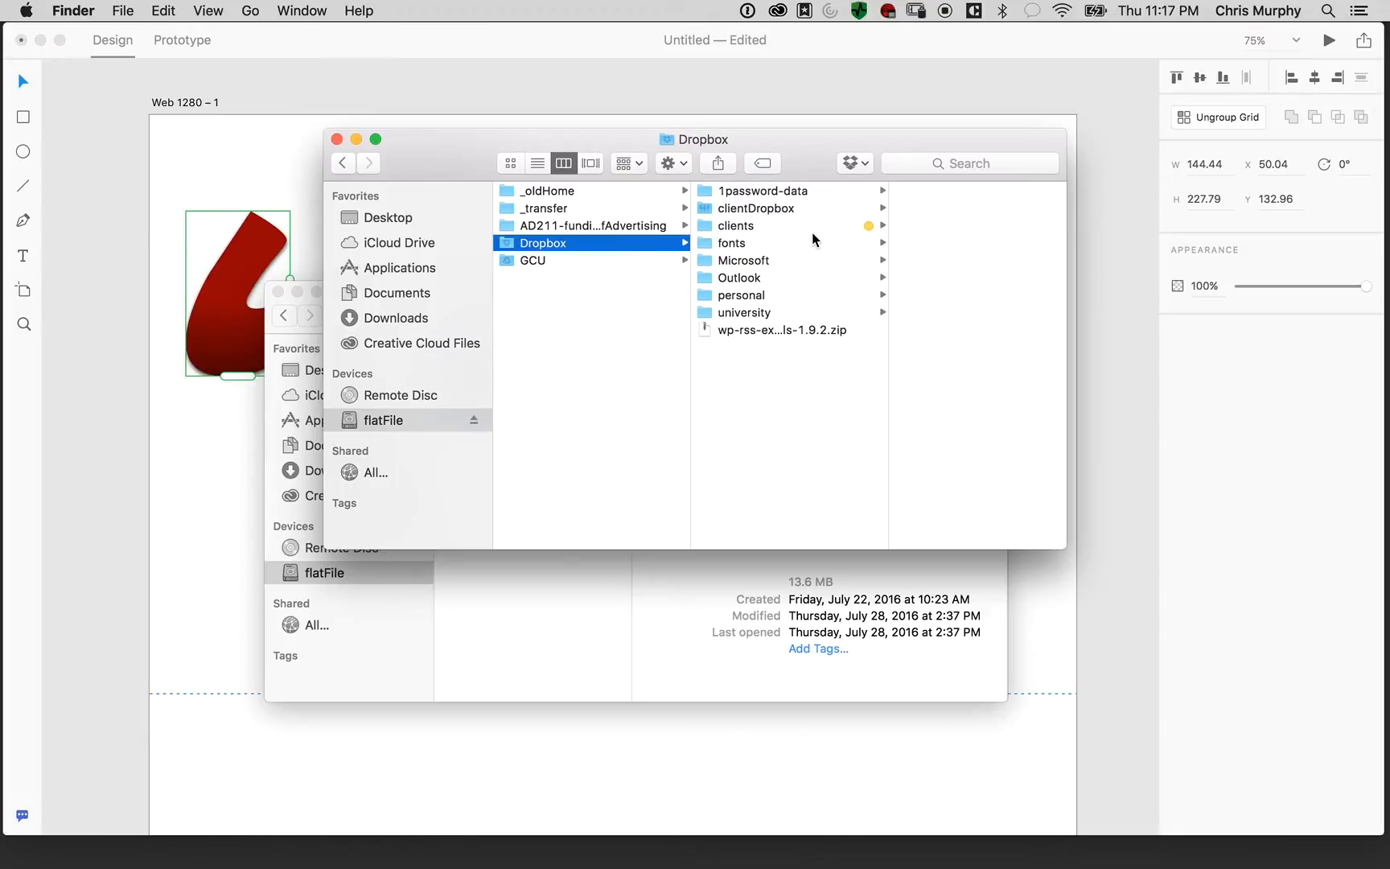
{"action": "left_click_drag", "start_coordinate": [792, 310], "coordinate": [830, 293]}
{"action": "left_click", "coordinate": [794, 373]}
{"action": "left_click", "coordinate": [797, 311]}
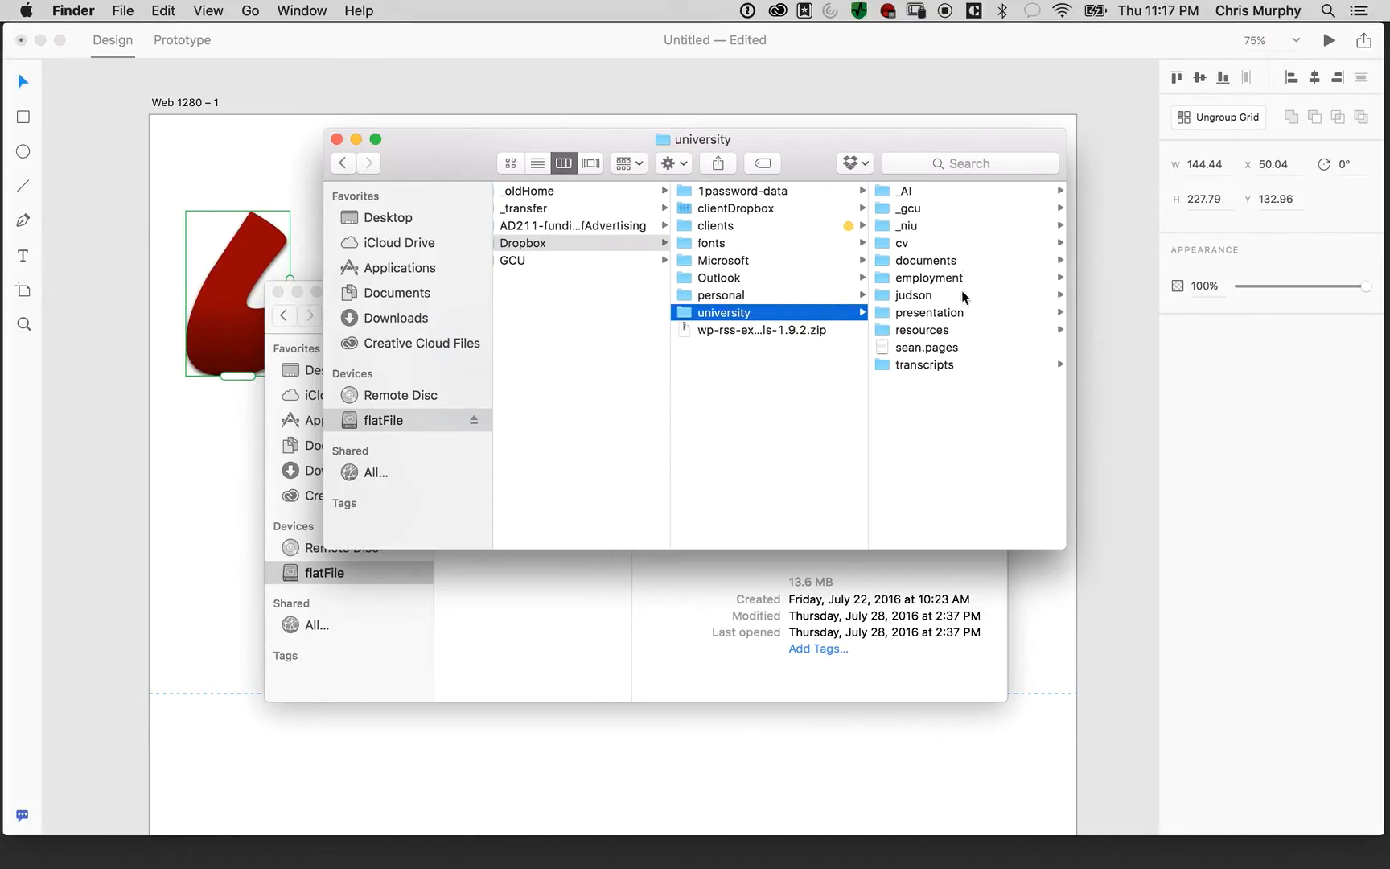
Open the projects folder of DDN350-WebDesign2 within _gcu and 2016-fall
{"action": "left_click", "coordinate": [937, 206]}
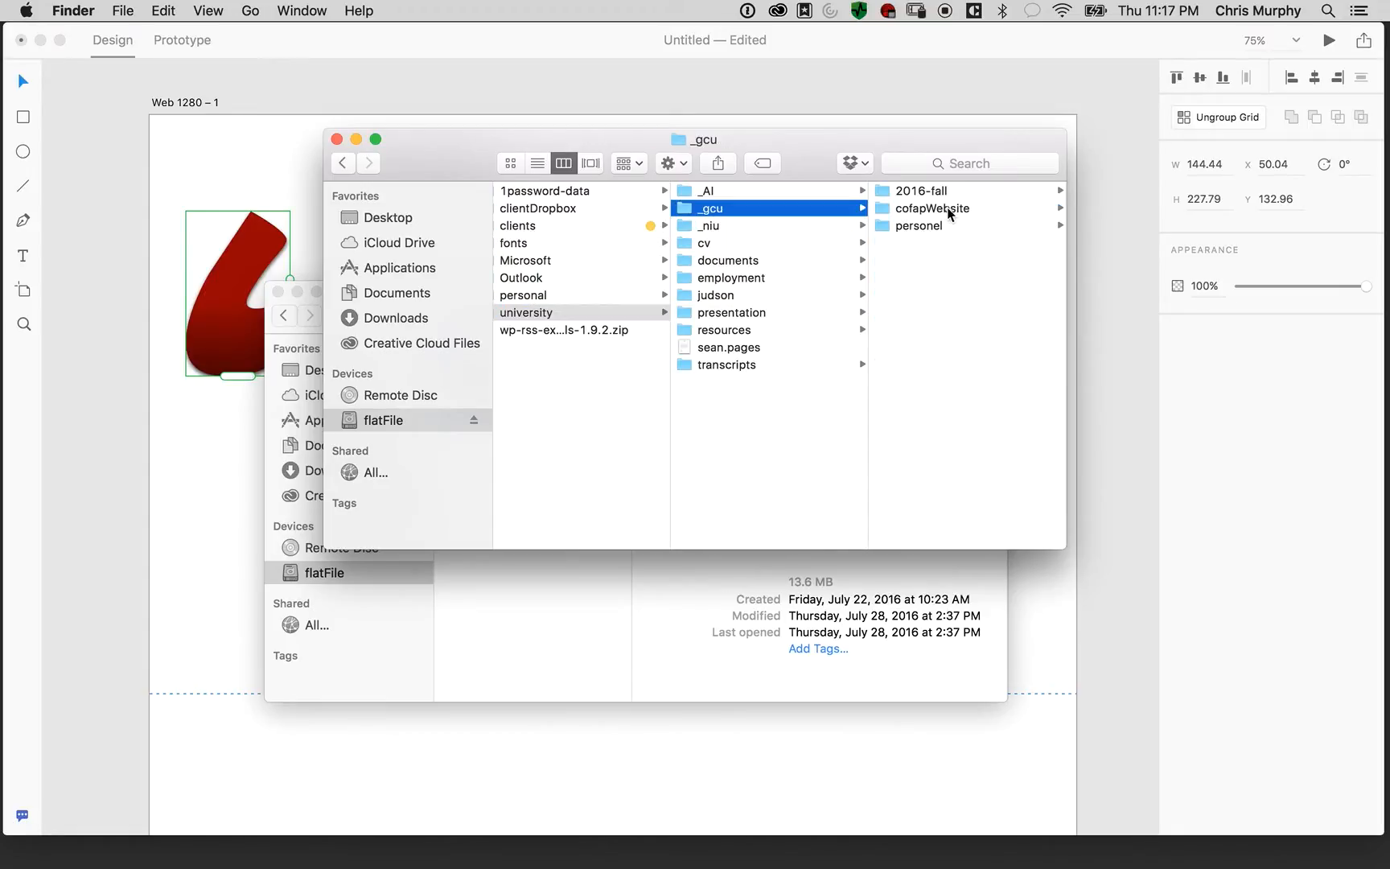
{"action": "left_click", "coordinate": [968, 193]}
{"action": "left_click", "coordinate": [1015, 246]}
{"action": "left_click", "coordinate": [1010, 191]}
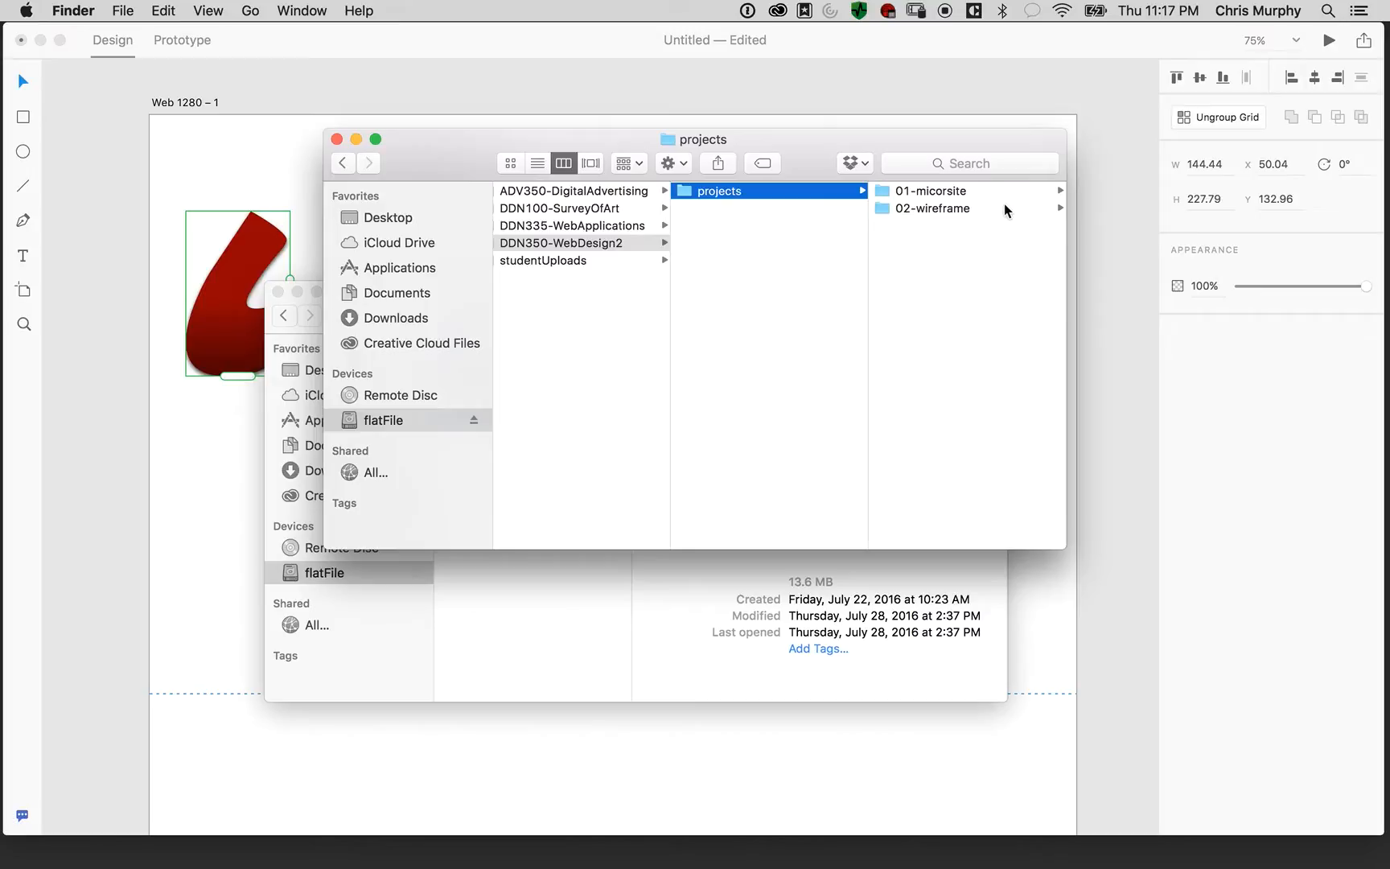
Open grid.xd from the demo folder inside 02-wireframe in Adobe Experience Design
{"action": "left_click", "coordinate": [1005, 208]}
{"action": "left_click", "coordinate": [952, 189]}
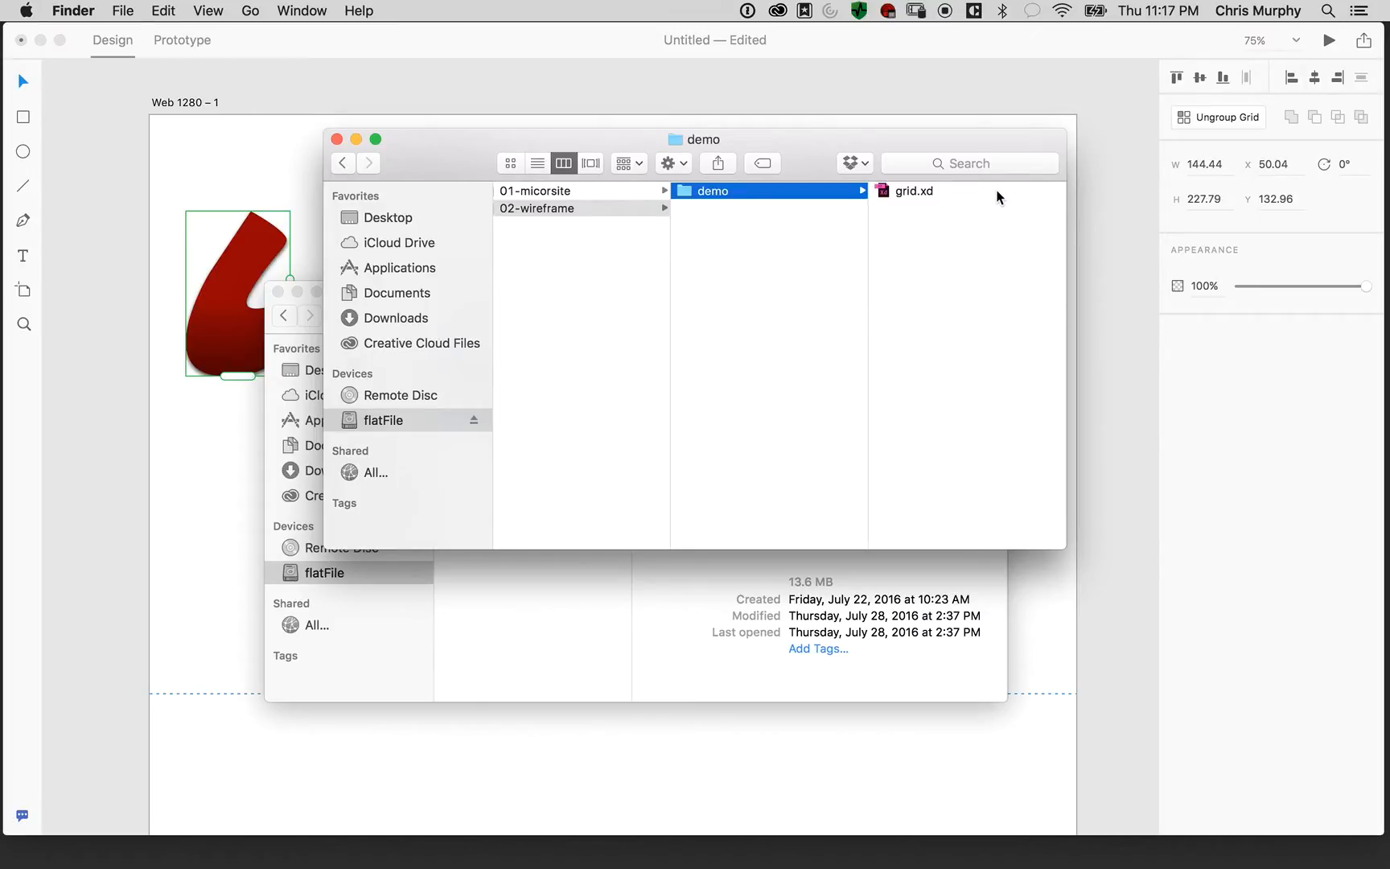
{"action": "left_click", "coordinate": [999, 197]}
{"action": "double_click", "coordinate": [717, 190]}
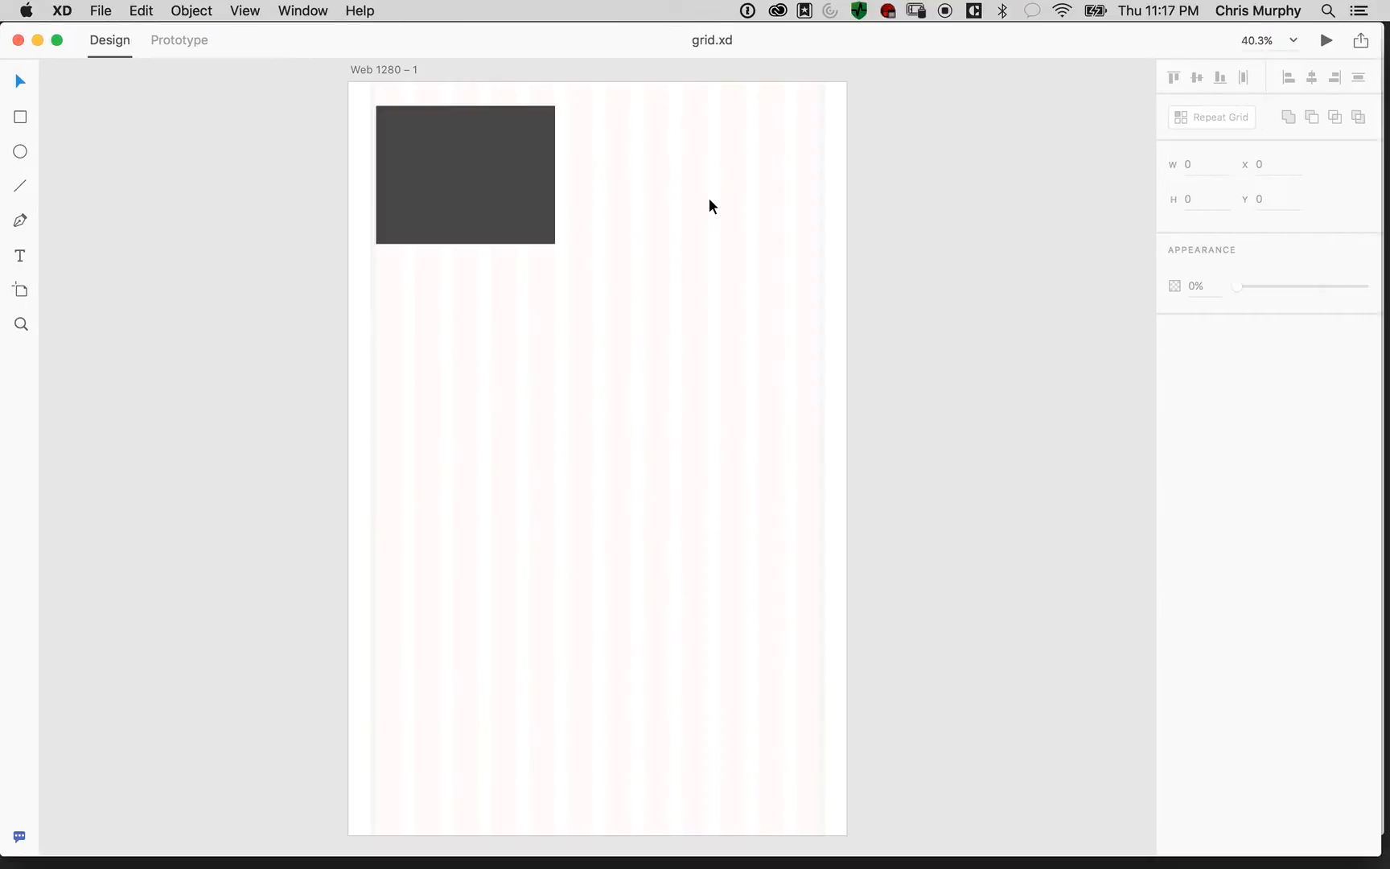
Delete the dark rectangle from the artboard
{"action": "left_click", "coordinate": [527, 176]}
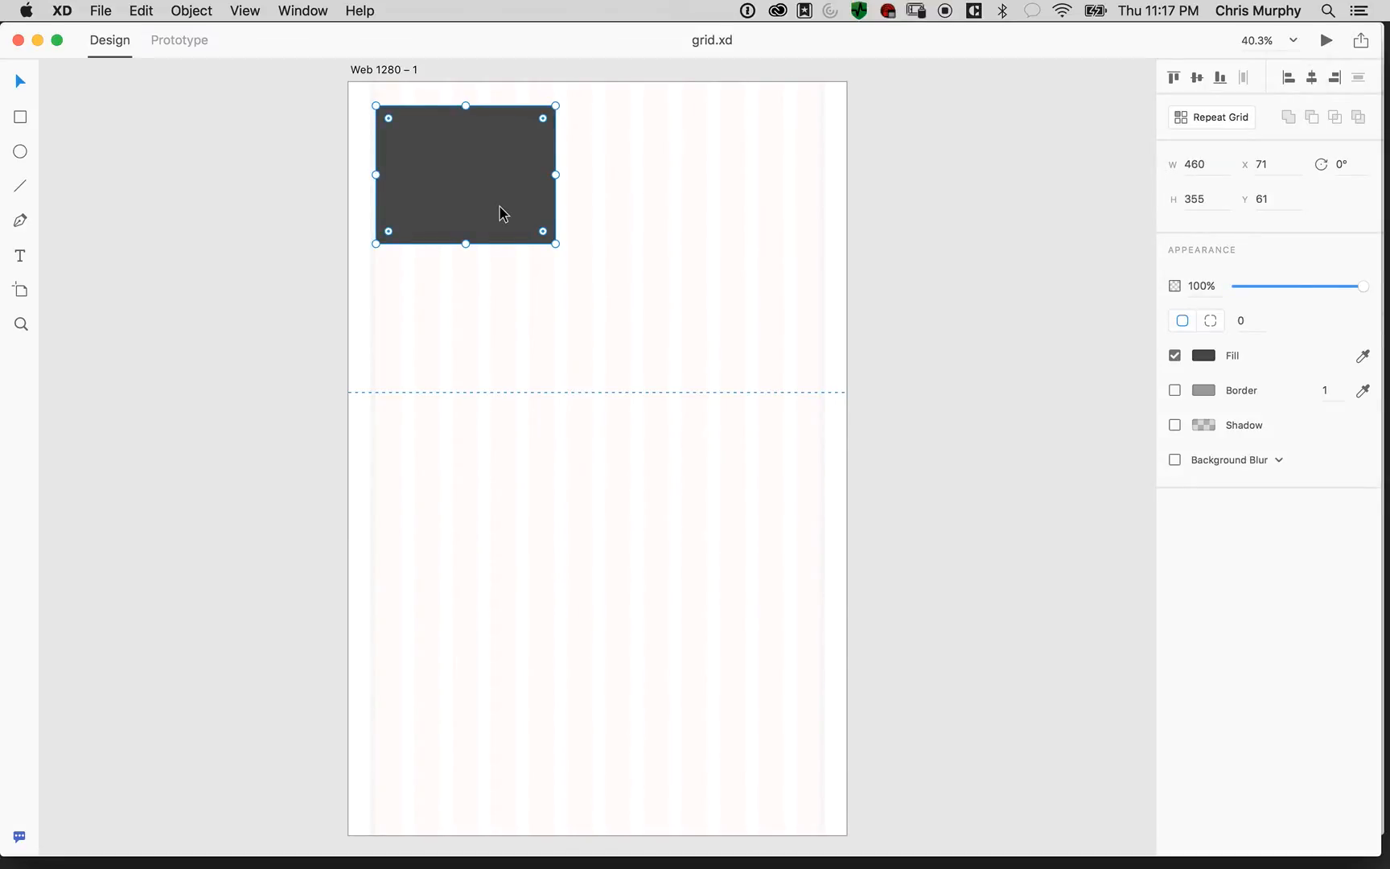
{"action": "key", "text": "Delete"}
Draw a rectangle about 547 by 364 over the column grid near the top of the artboard
{"action": "key", "text": "space"}
{"action": "left_click_drag", "start_coordinate": [917, 268], "coordinate": [950, 377]}
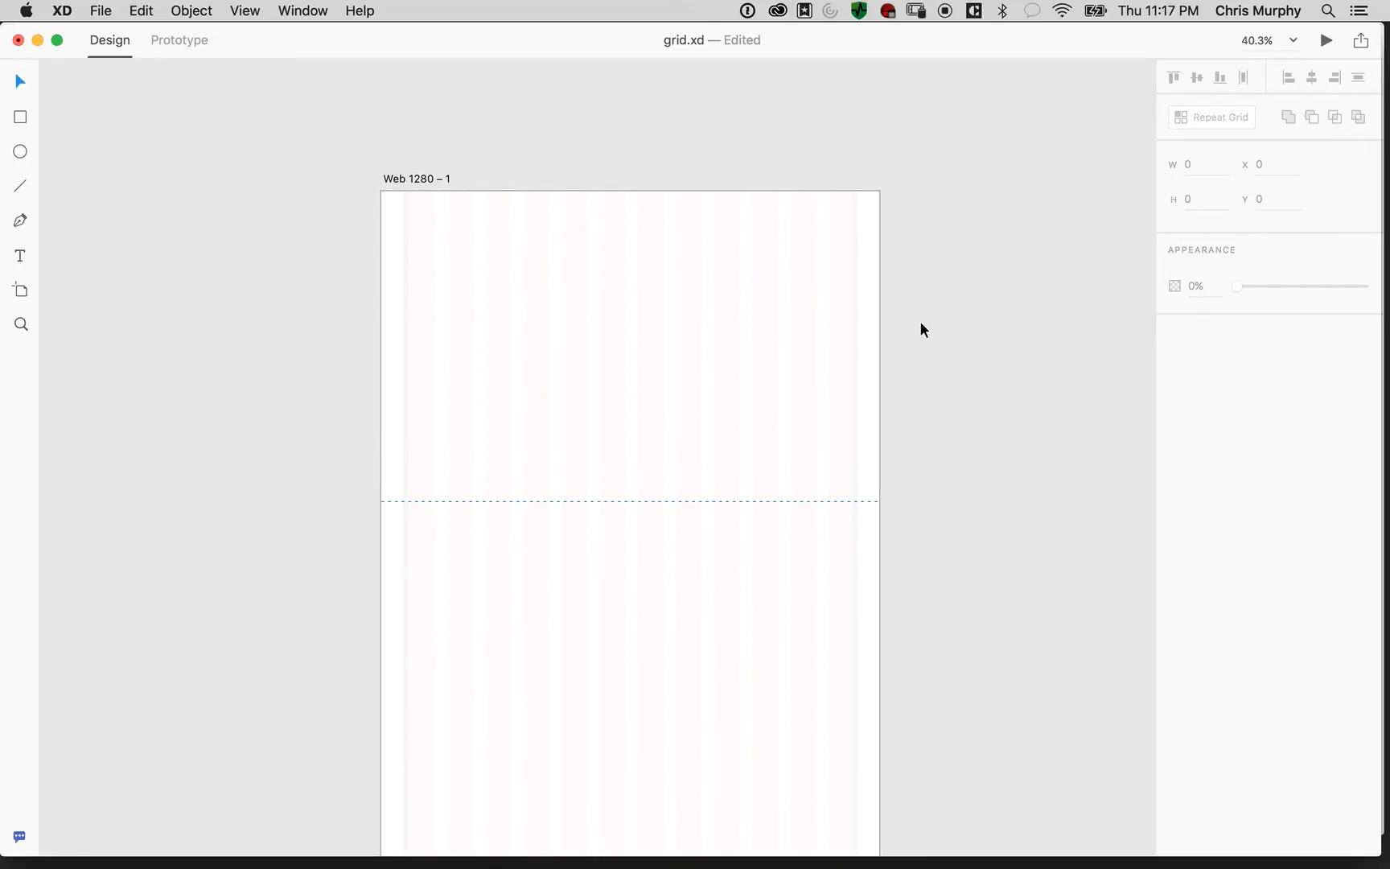
{"action": "key", "text": "super+equal"}
{"action": "key", "text": "super+equal"}
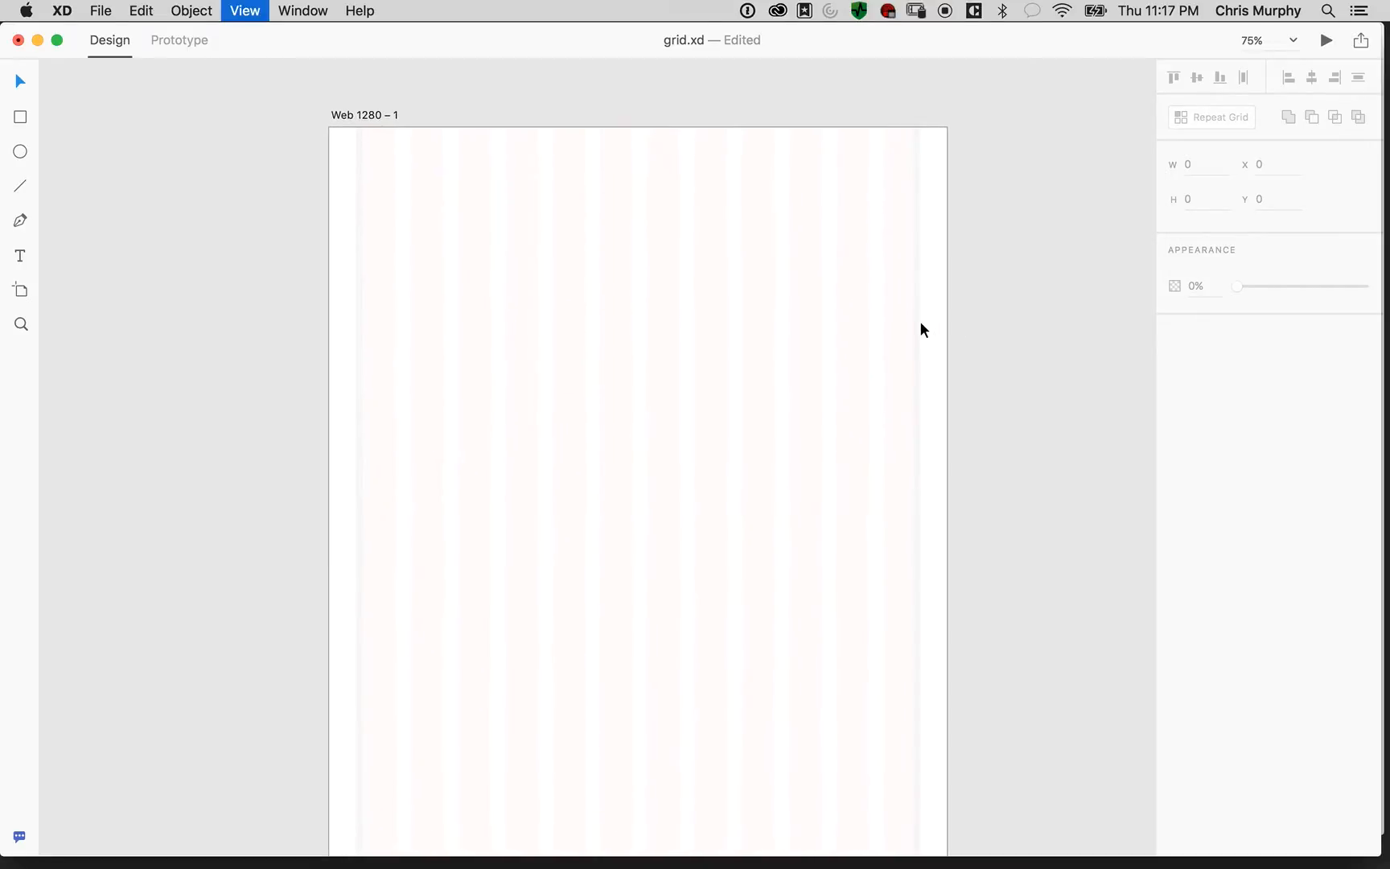
{"action": "key", "text": "super+minus"}
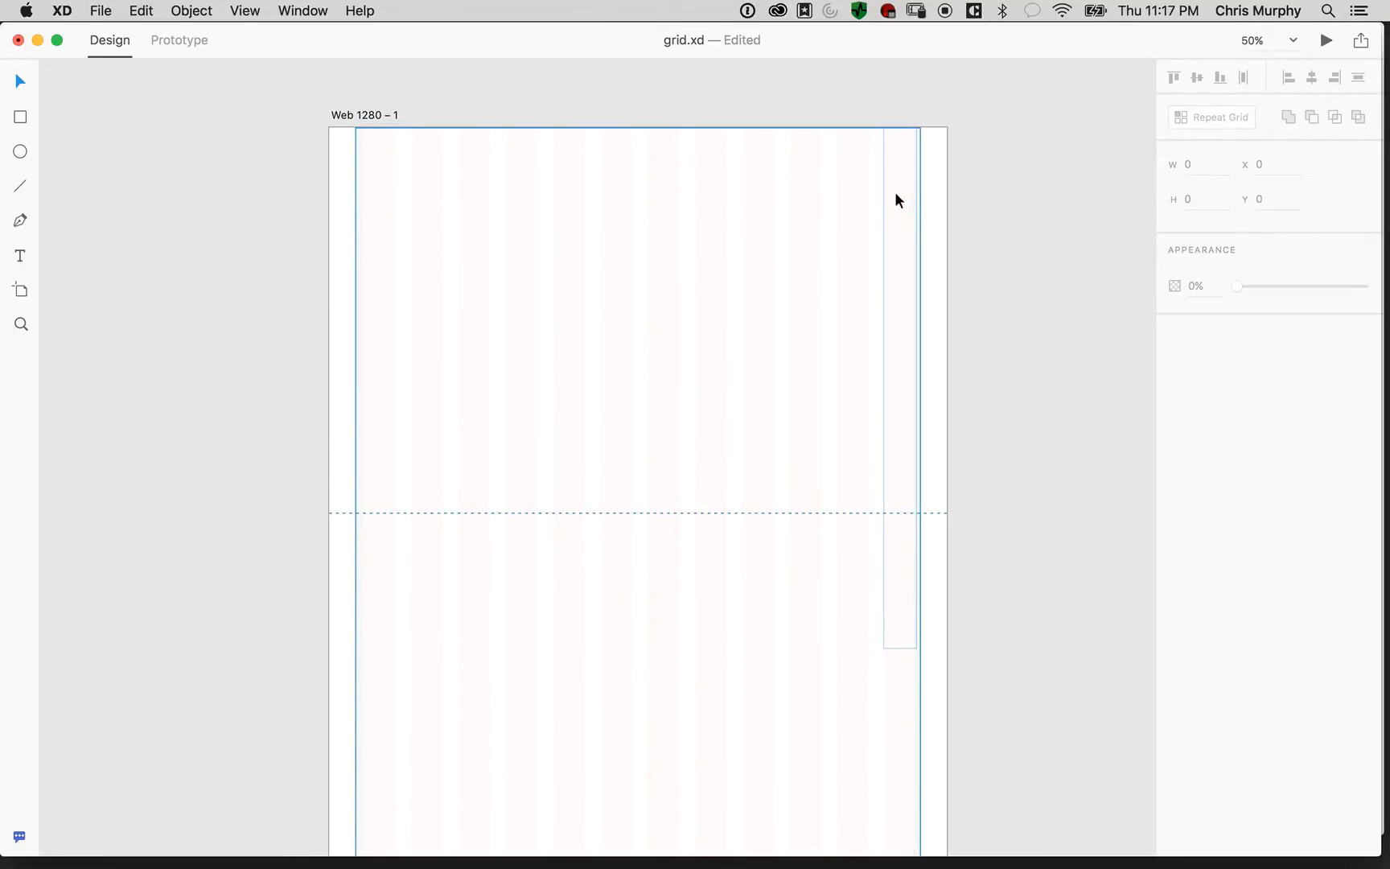
{"action": "left_click", "coordinate": [20, 116]}
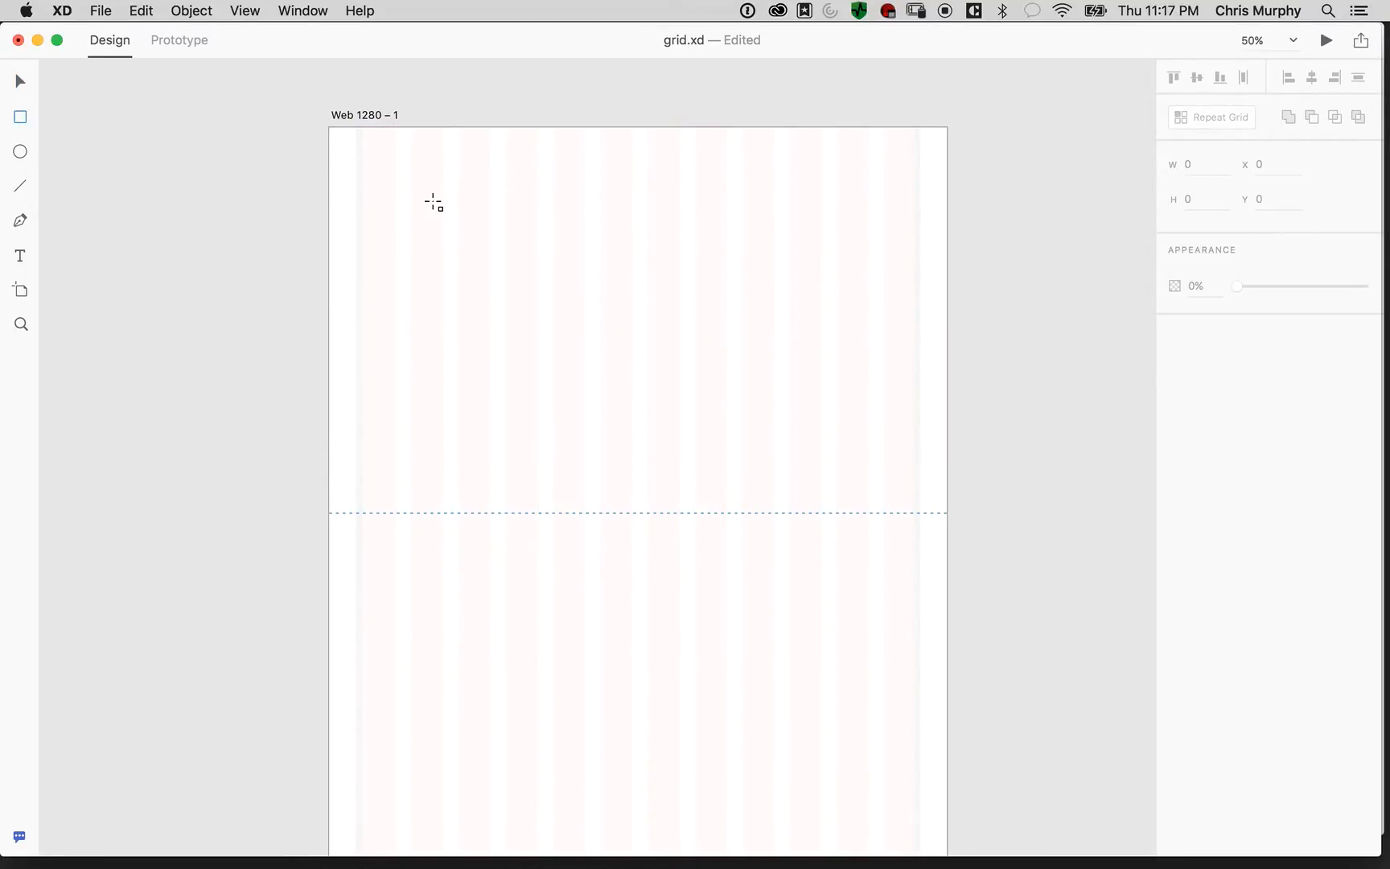
{"action": "mouse_move", "coordinate": [416, 191]}
{"action": "left_mouse_down"}
{"action": "mouse_move", "coordinate": [602, 346]}
{"action": "mouse_move", "coordinate": [692, 388]}
{"action": "mouse_move", "coordinate": [674, 366]}
{"action": "left_mouse_up"}
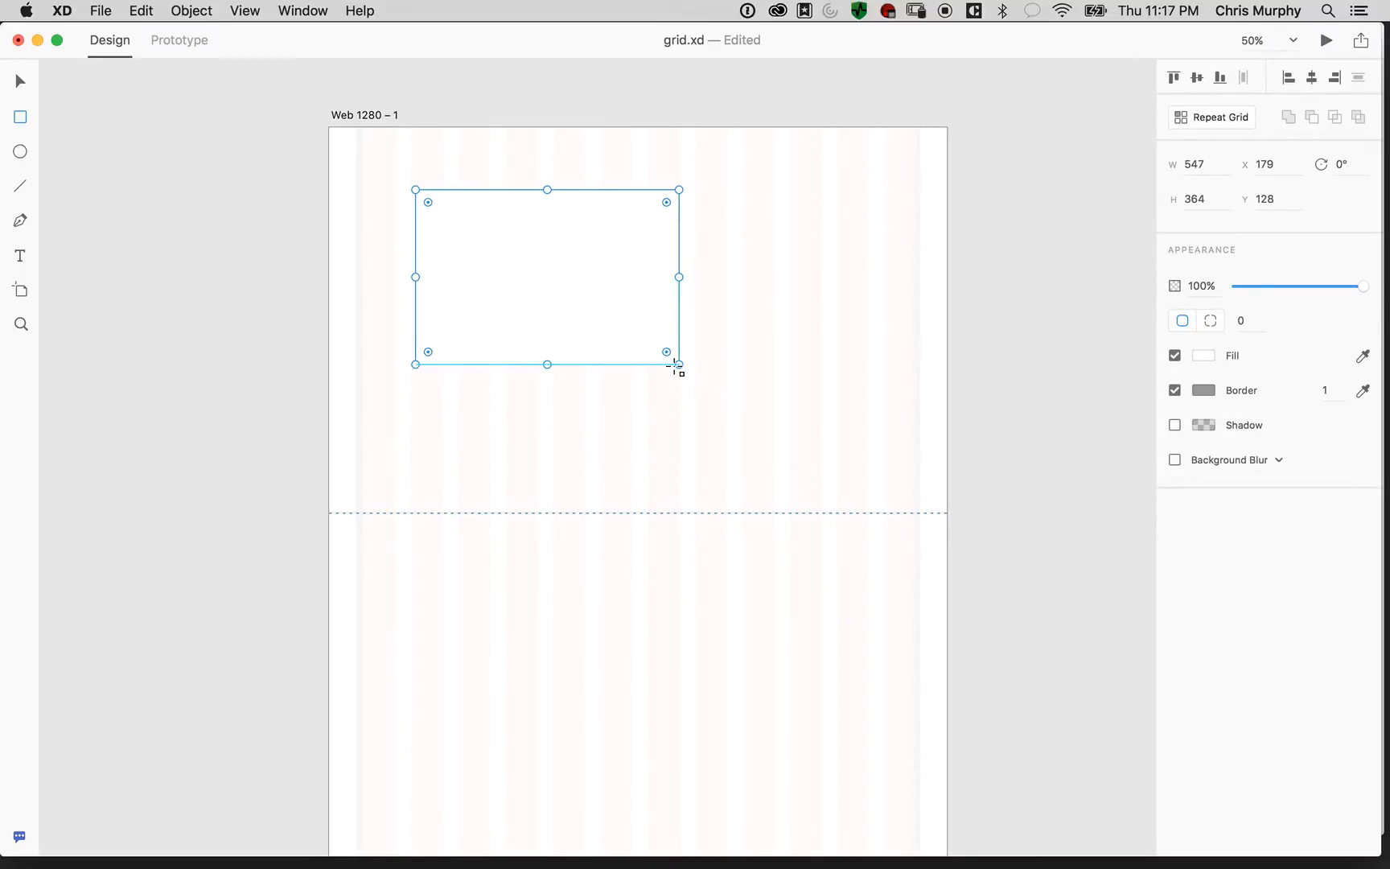
Extend the rectangle's left edge to a nearby grid column and set its width to 560
{"action": "key", "text": "super+1"}
{"action": "scroll", "coordinate": [663, 349], "scroll_direction": "up", "scroll_amount": 10}
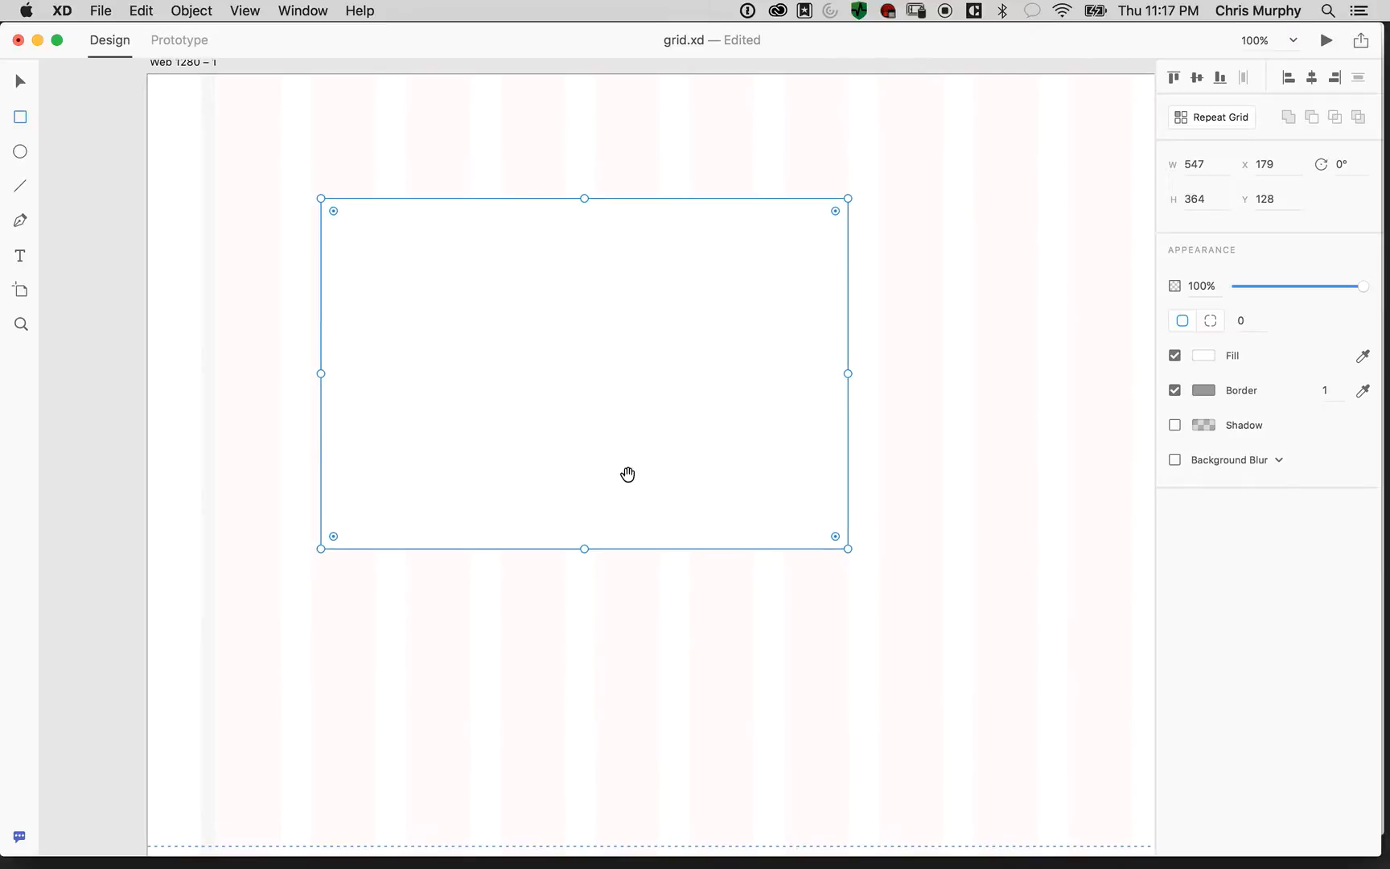
{"action": "key", "text": "v"}
{"action": "left_click_drag", "start_coordinate": [321, 373], "coordinate": [312, 372]}
{"action": "left_click_drag", "start_coordinate": [567, 318], "coordinate": [505, 301]}
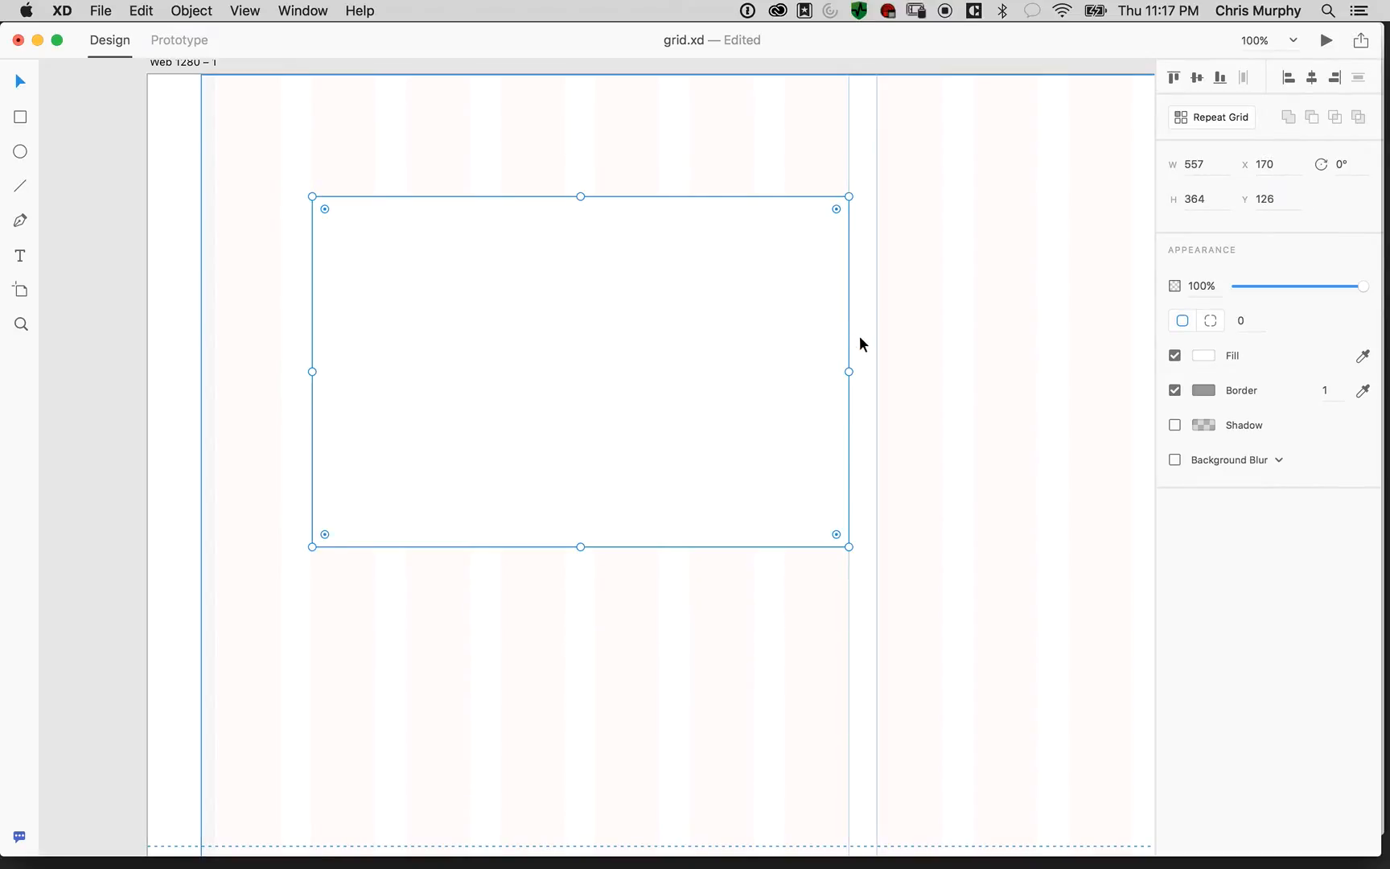
{"action": "left_click", "coordinate": [1221, 165]}
{"action": "type", "text": "560"}
{"action": "key", "text": "Tab"}
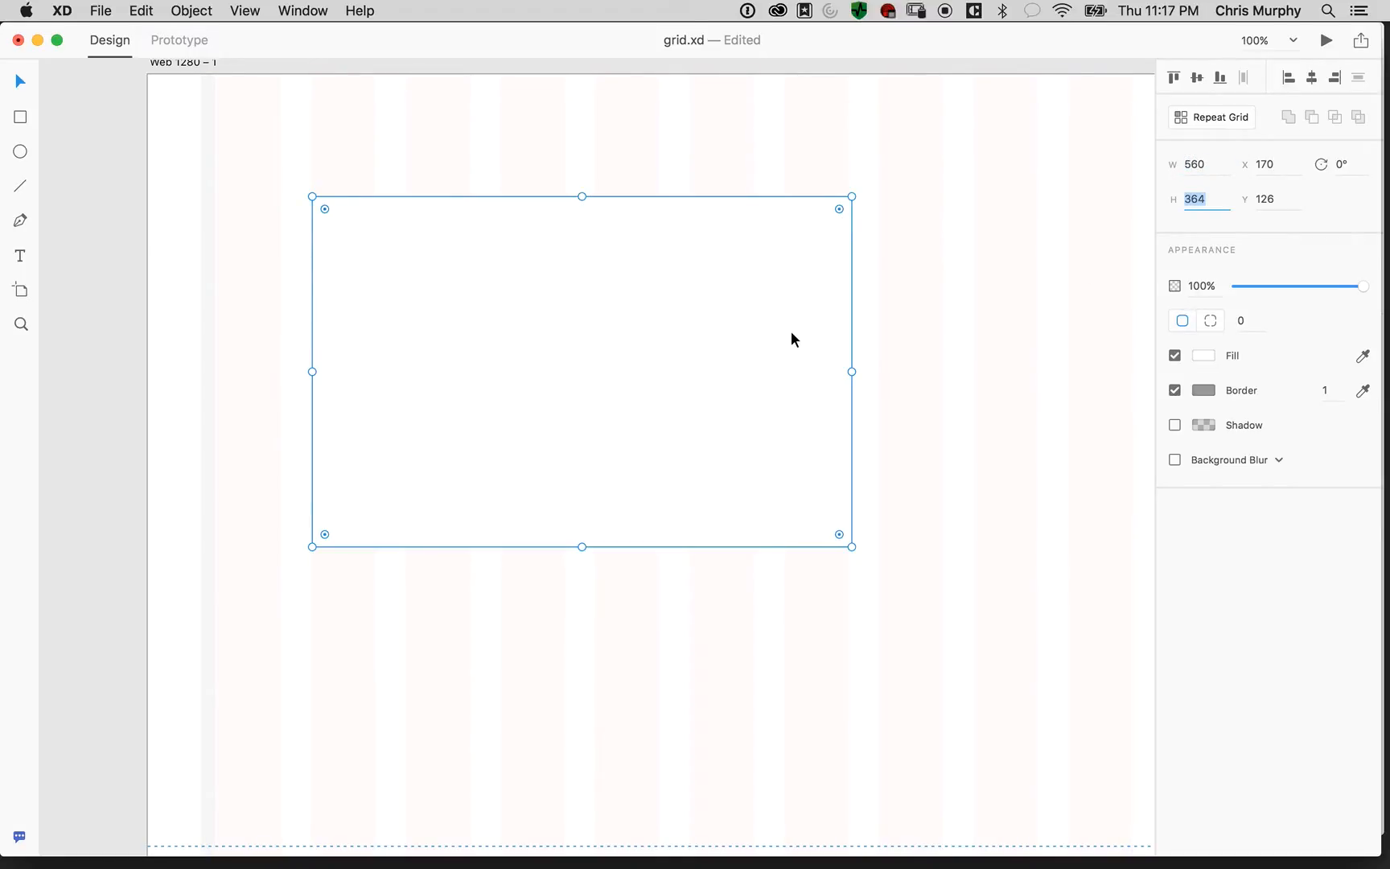
Move the rectangle to about X 71, Y 245, aligning its left edge with the first grid column
{"action": "key", "text": "super+plus"}
{"action": "key", "text": "super+plus"}
{"action": "key", "text": "BackSpace"}
{"action": "left_click_drag", "start_coordinate": [724, 265], "coordinate": [436, 687]}
{"action": "left_click_drag", "start_coordinate": [708, 402], "coordinate": [501, 424]}
{"action": "scroll", "coordinate": [595, 459], "scroll_direction": "left", "scroll_amount": 15}
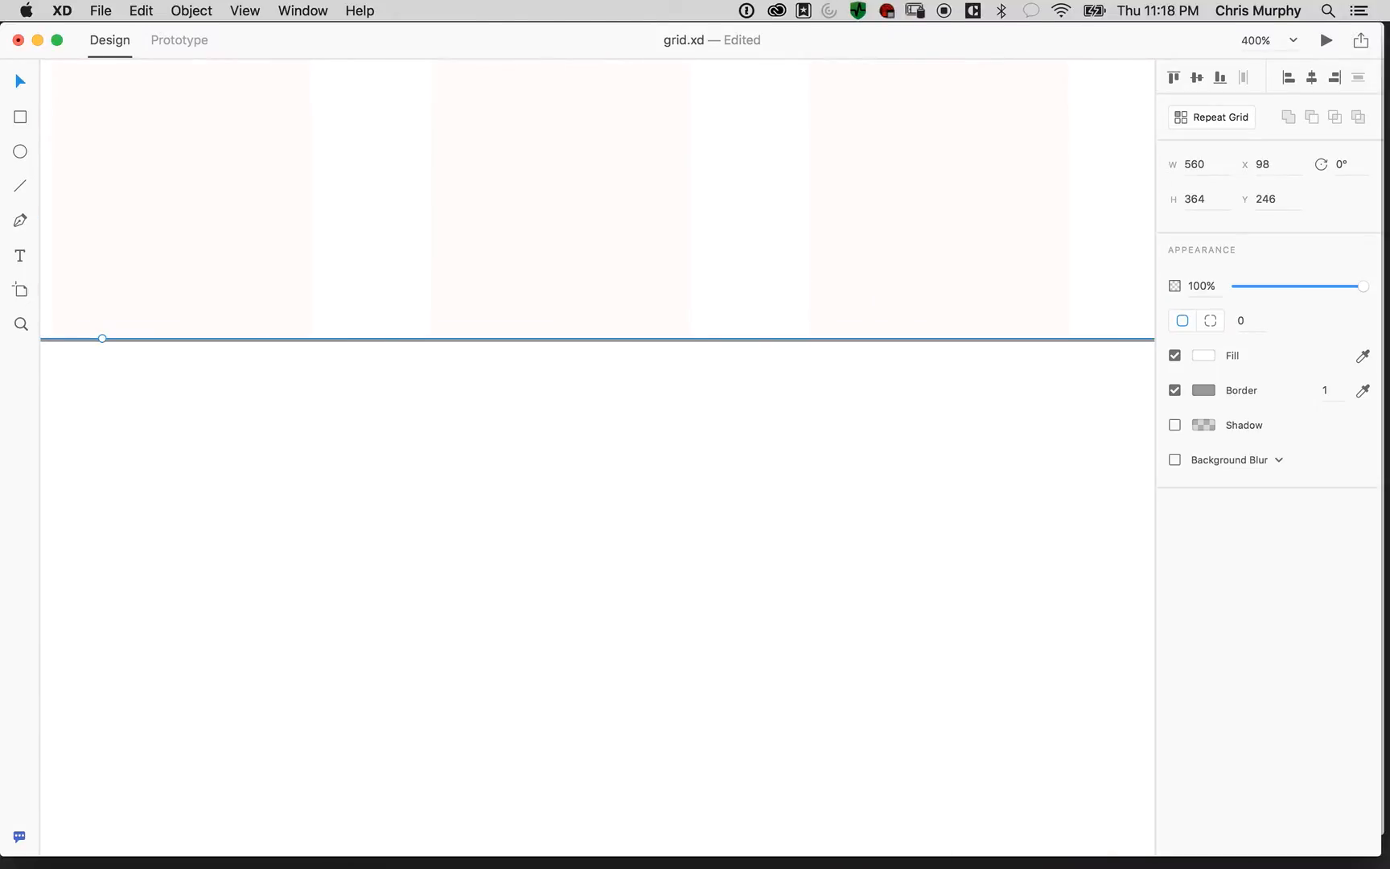
{"action": "left_click_drag", "start_coordinate": [627, 451], "coordinate": [519, 446]}
{"action": "key", "text": "Right"}
{"action": "key", "text": "Right"}
{"action": "key", "text": "Left"}
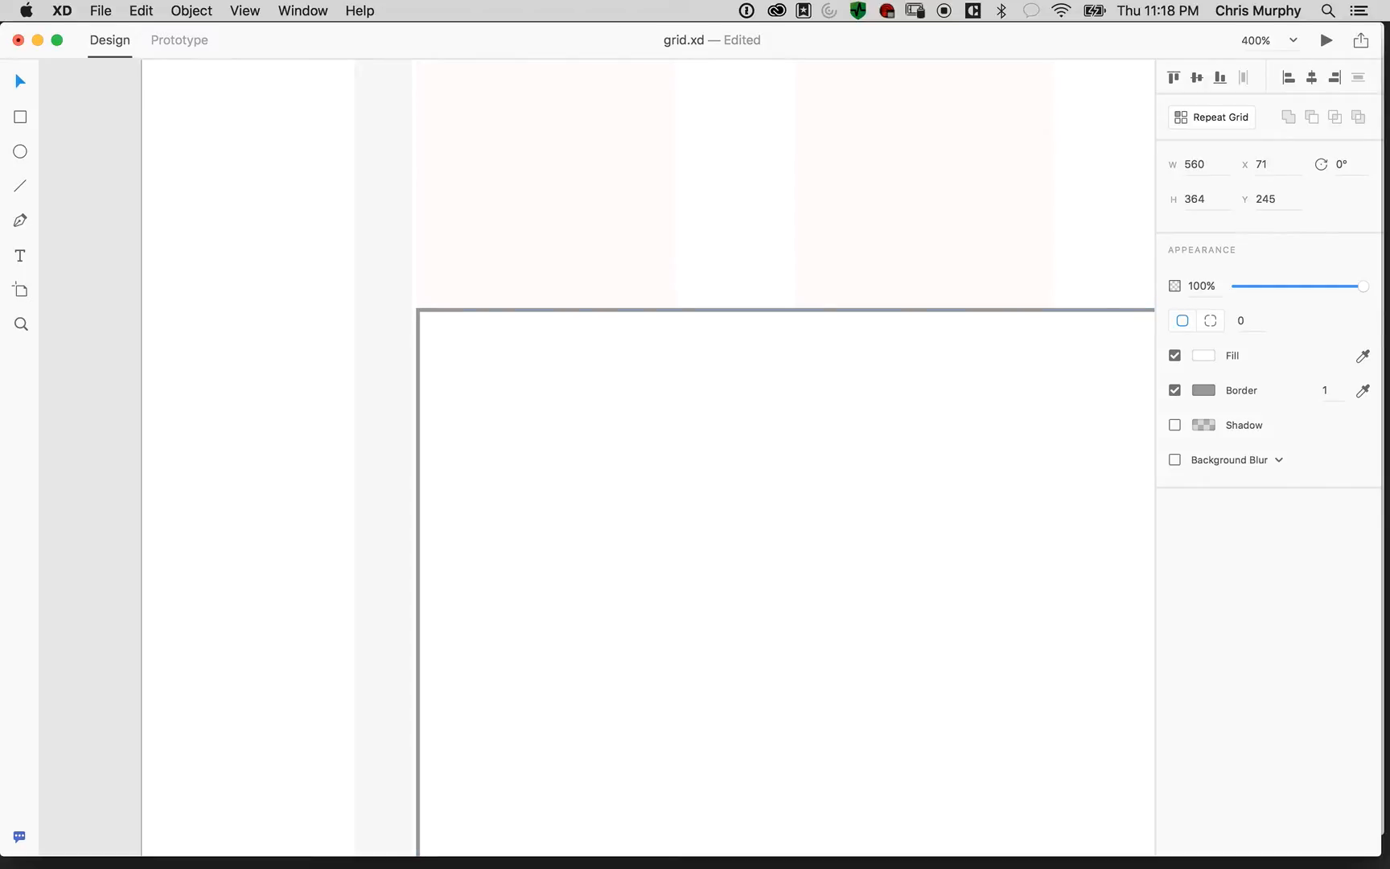
Try nudging the grid's left margin strip sideways by one pixel
{"action": "scroll", "coordinate": [595, 459], "scroll_direction": "right", "scroll_amount": 5}
{"action": "scroll", "coordinate": [595, 459], "scroll_direction": "left", "scroll_amount": 5}
{"action": "left_click", "coordinate": [386, 367]}
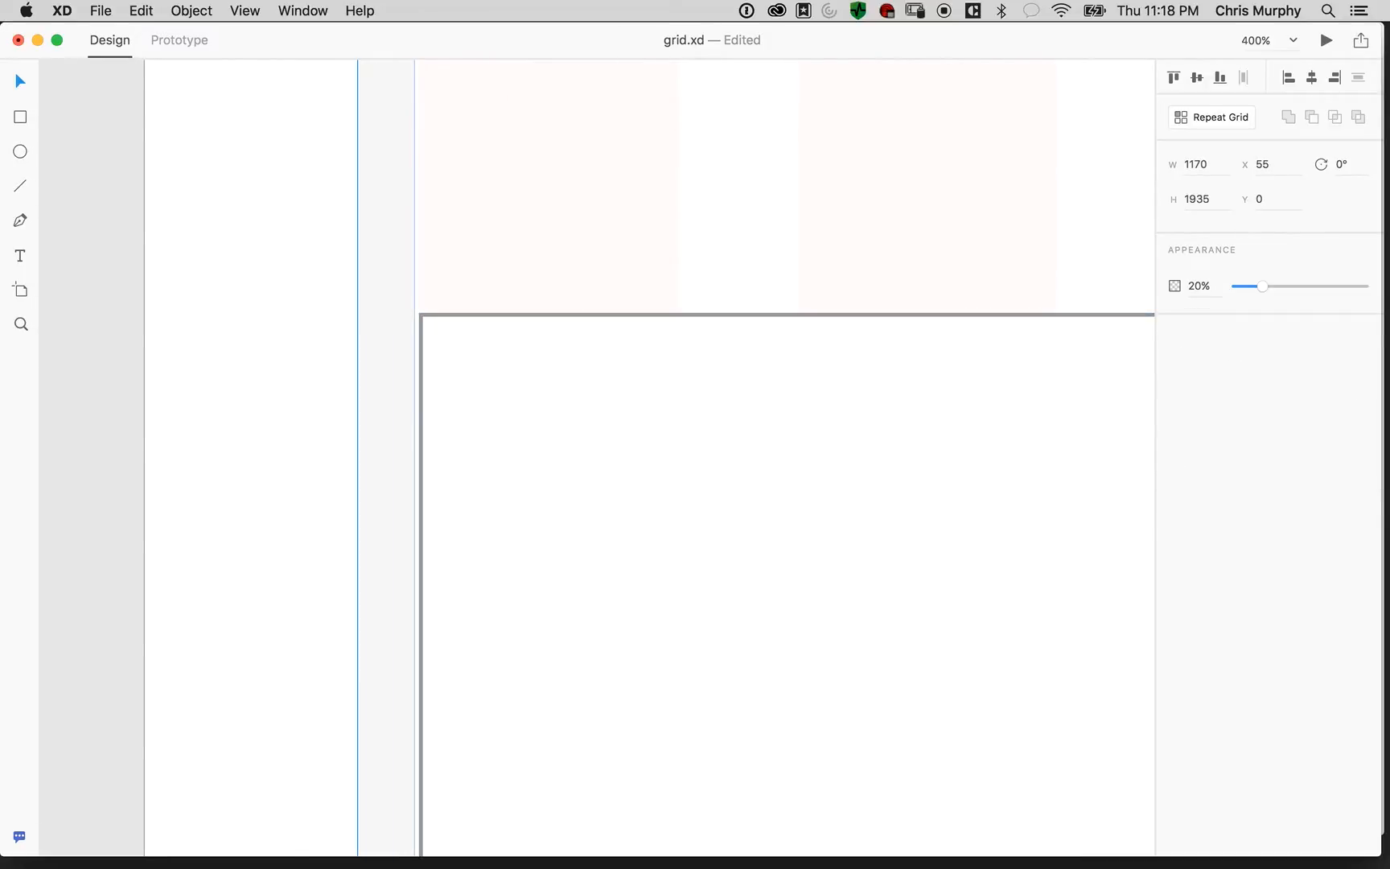
{"action": "key", "text": "Left"}
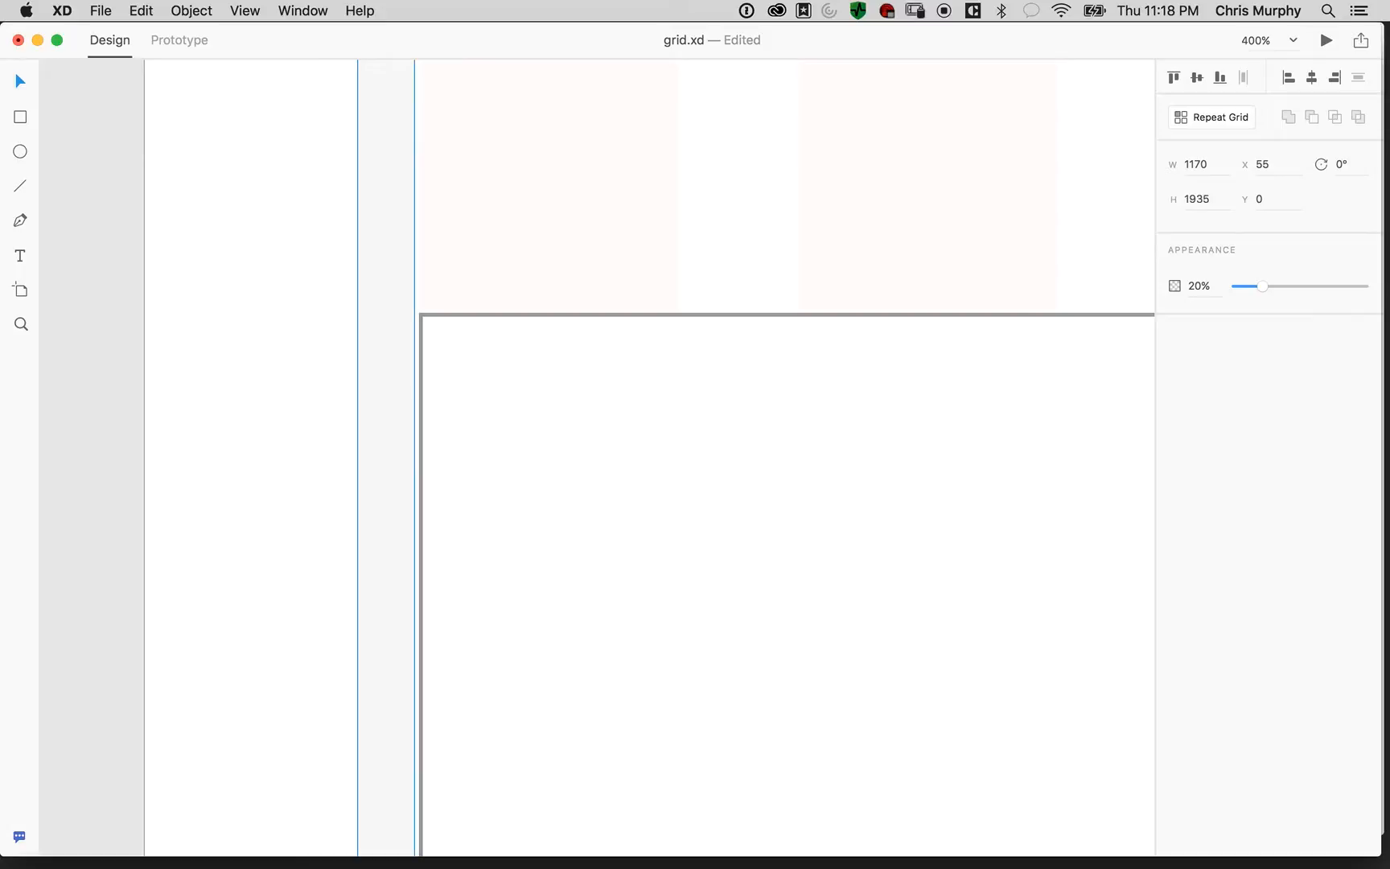
{"action": "double_click", "coordinate": [386, 367]}
{"action": "key", "text": "Right"}
{"action": "key", "text": "Left"}
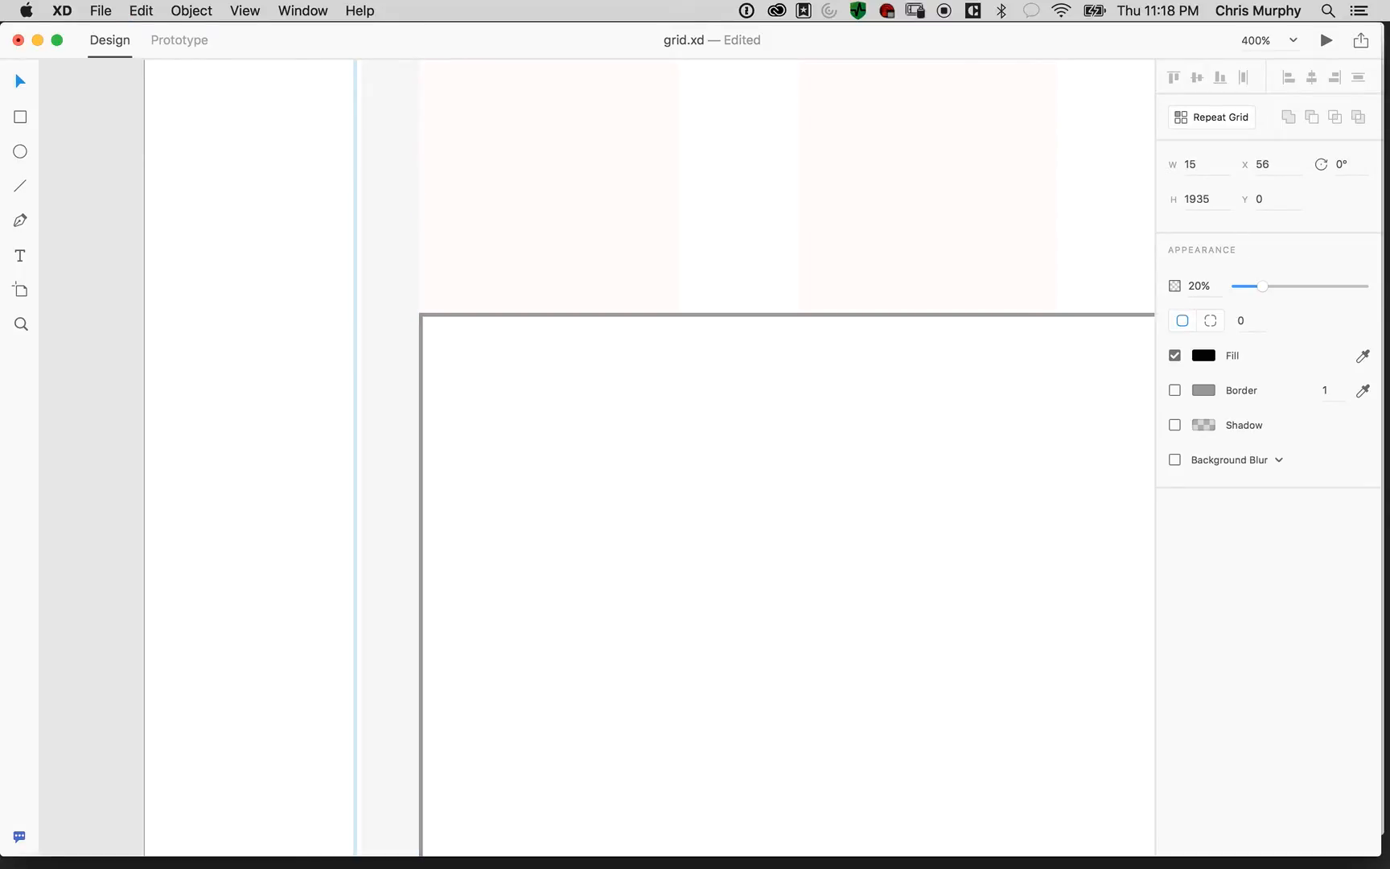
{"action": "key", "text": "Right"}
{"action": "key", "text": "Escape"}
Reduce the rectangle's width to 558 so its right edge meets the sixth column's edge
{"action": "scroll", "coordinate": [597, 457], "scroll_direction": "right", "scroll_amount": 10}
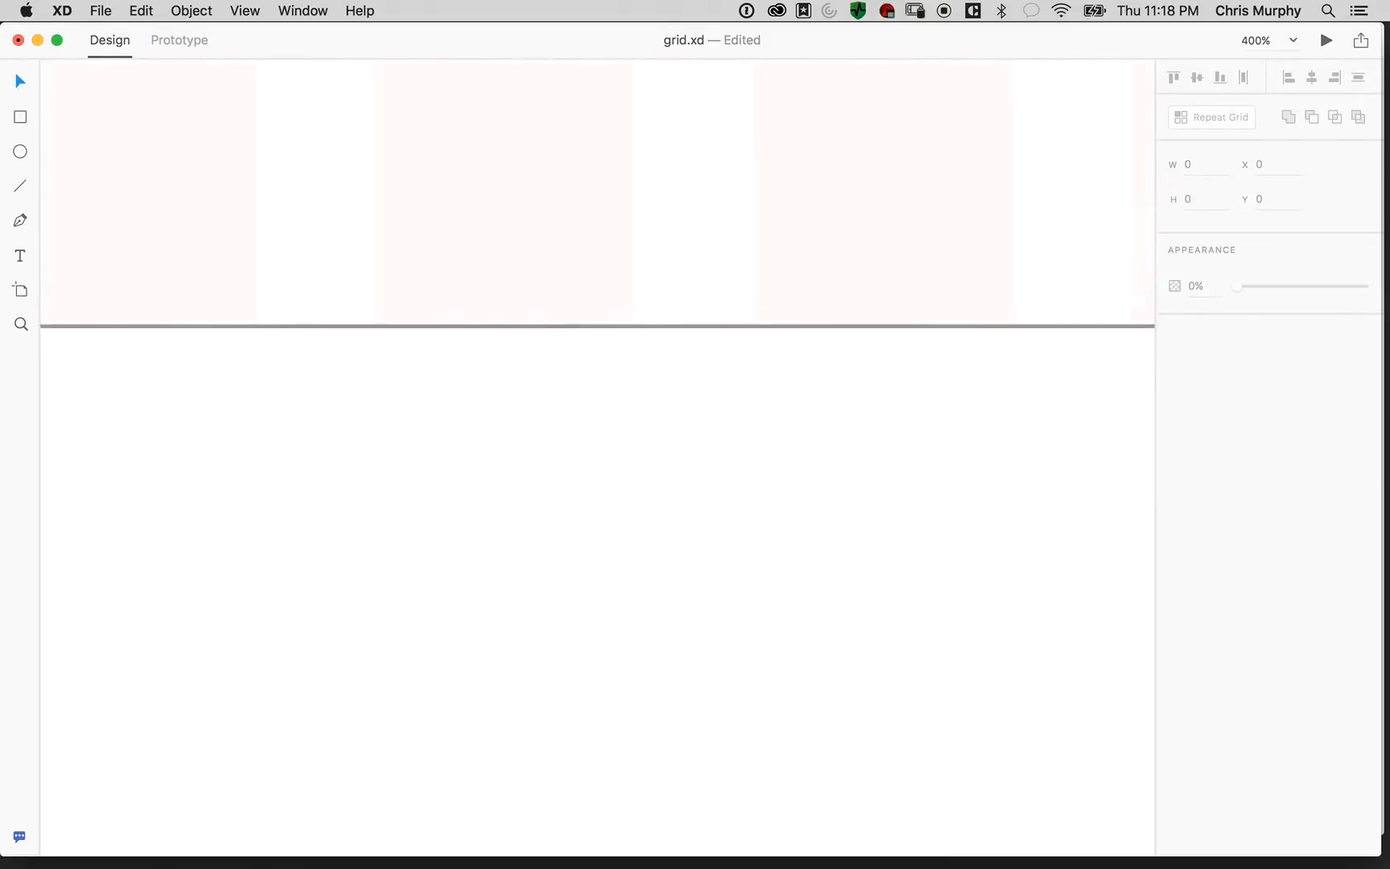
{"action": "left_click", "coordinate": [611, 451]}
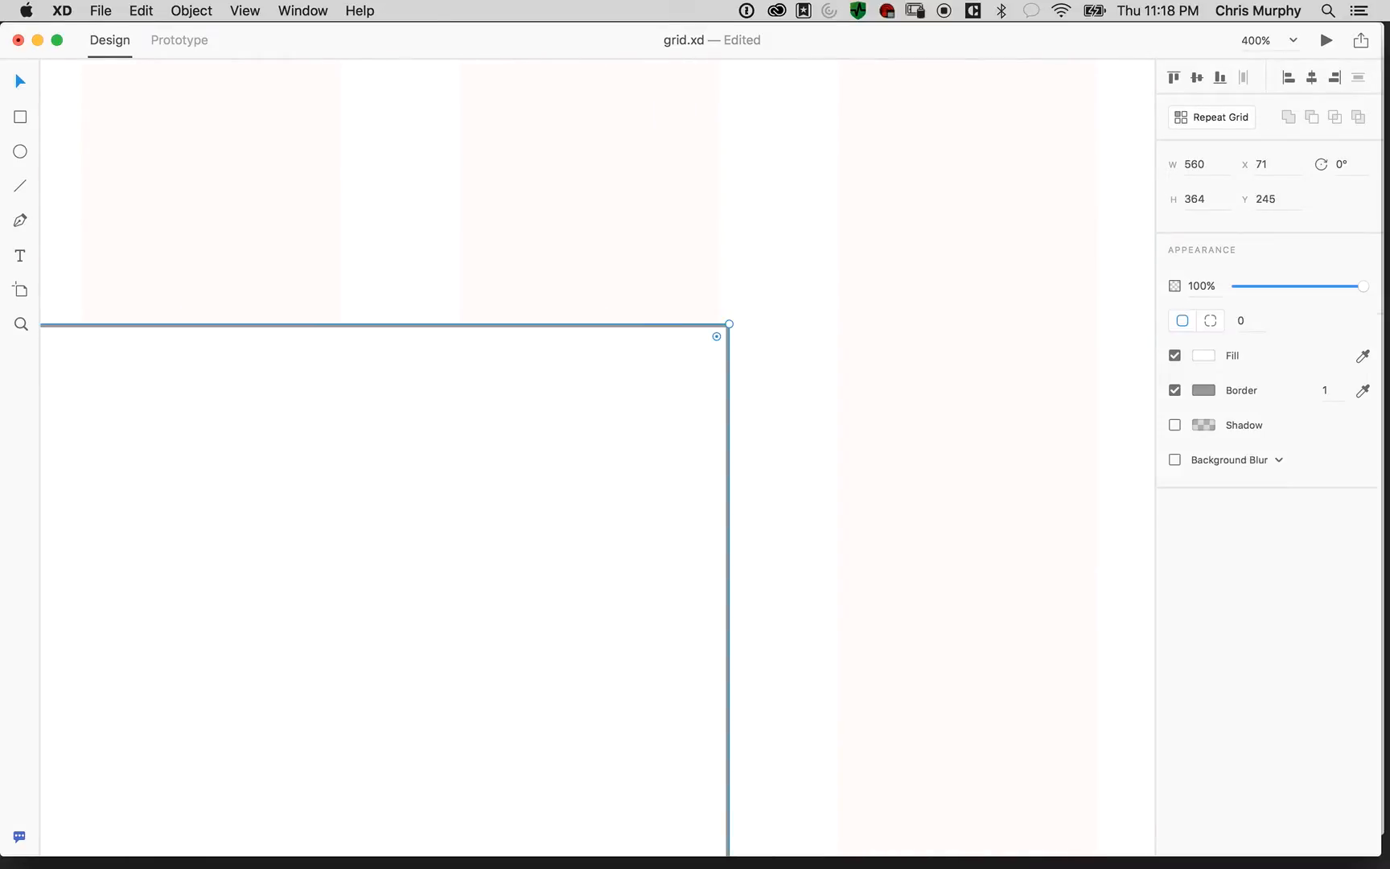
{"action": "left_click", "coordinate": [1203, 165]}
{"action": "key", "text": "Down"}
{"action": "key", "text": "Down"}
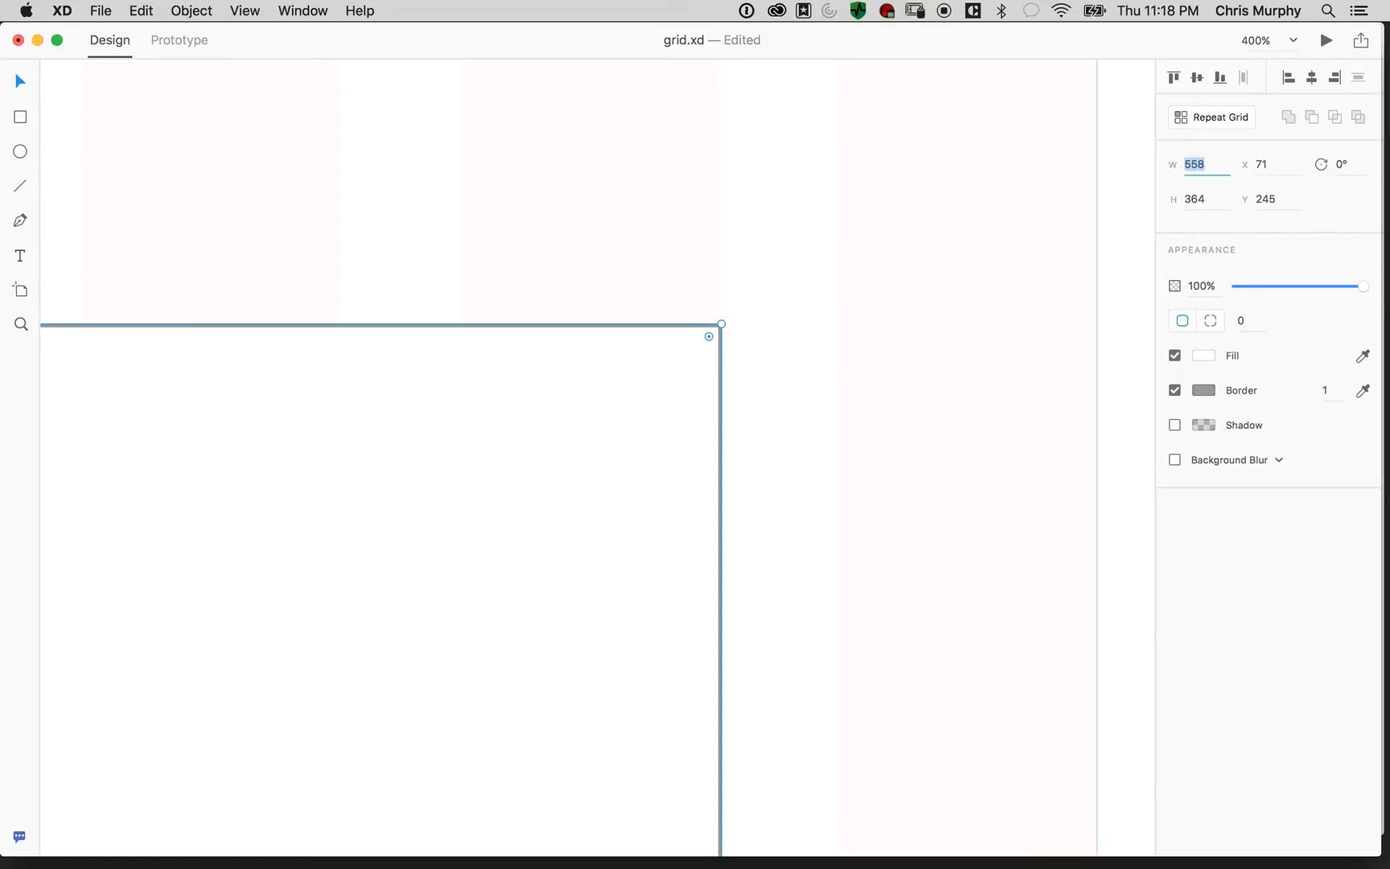
{"action": "key", "text": "Down"}
{"action": "key", "text": "Up"}
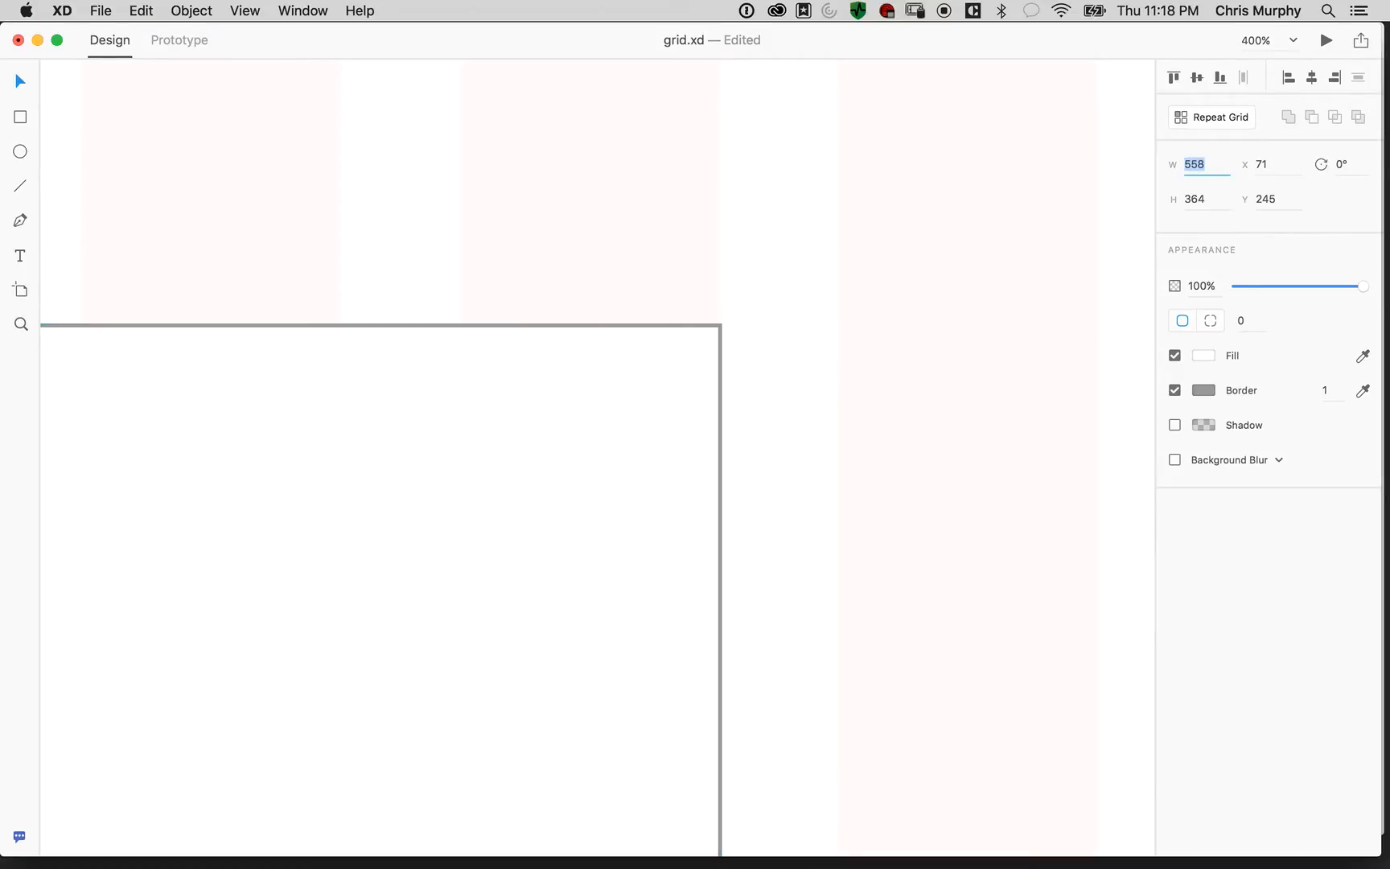
Try moving the rectangle to about X 188, Y 120, undo the move, and deselect it
{"action": "key", "text": "super+minus"}
{"action": "key", "text": "super+minus"}
{"action": "key", "text": "space"}
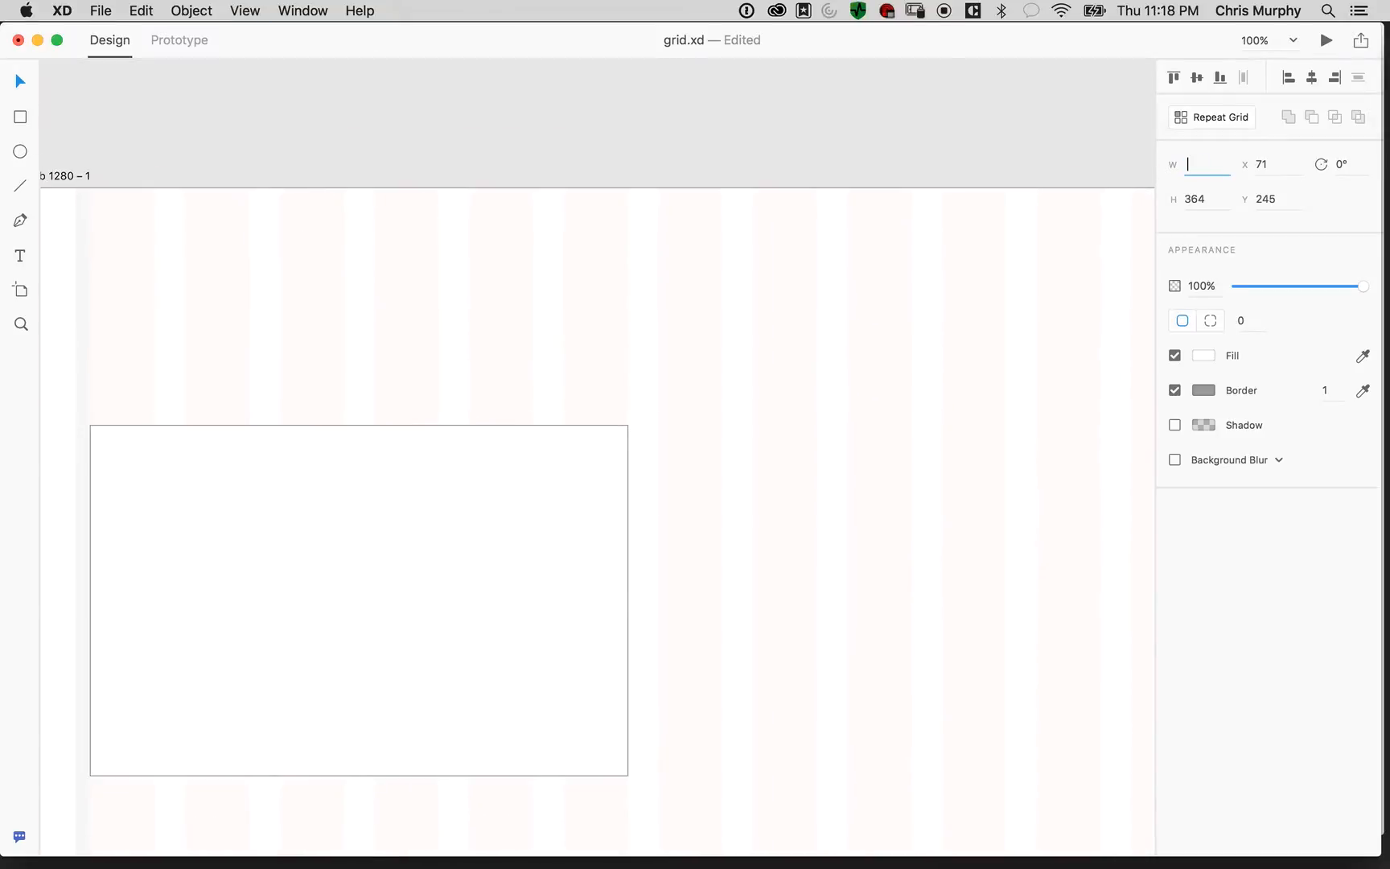
{"action": "left_click_drag", "start_coordinate": [482, 579], "coordinate": [595, 458]}
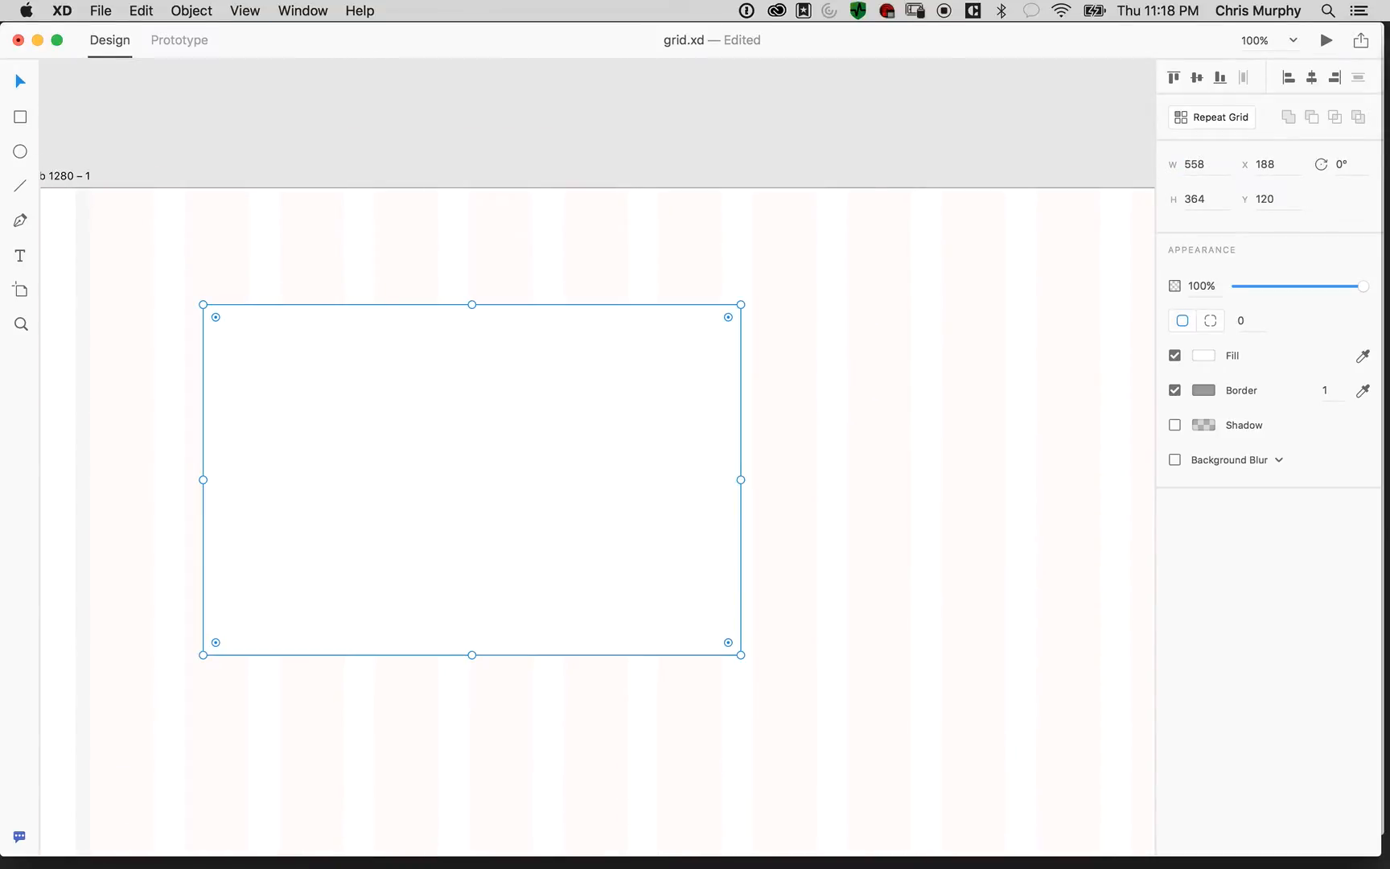
{"action": "key", "text": "super+z"}
{"action": "left_click", "coordinate": [599, 140]}
Move the rectangle toward the middle of the column grid, to about X 378, Y 356
{"action": "key", "text": "space"}
{"action": "left_click_drag", "start_coordinate": [514, 547], "coordinate": [730, 279]}
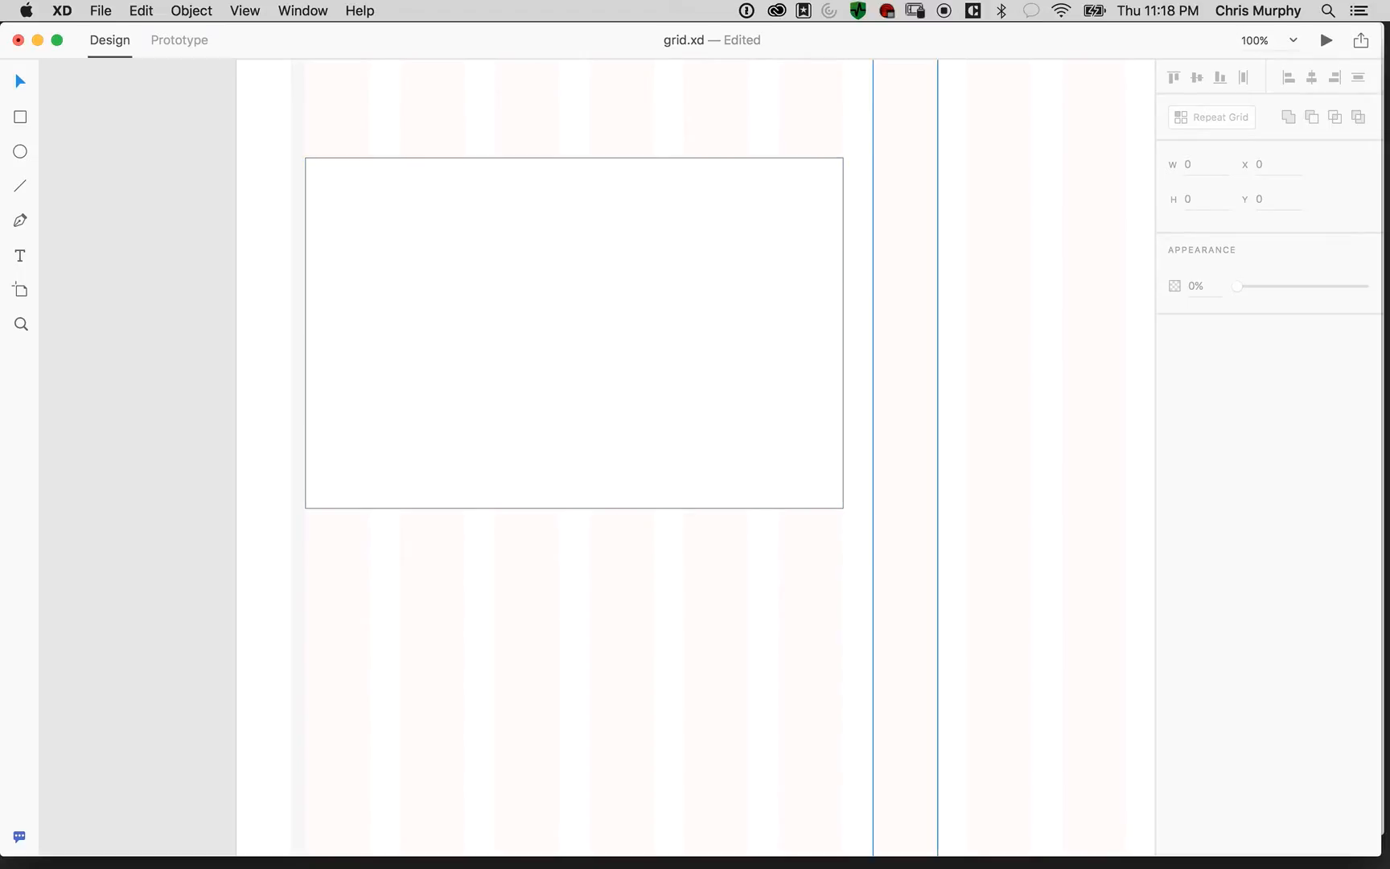
{"action": "key", "text": "super+minus"}
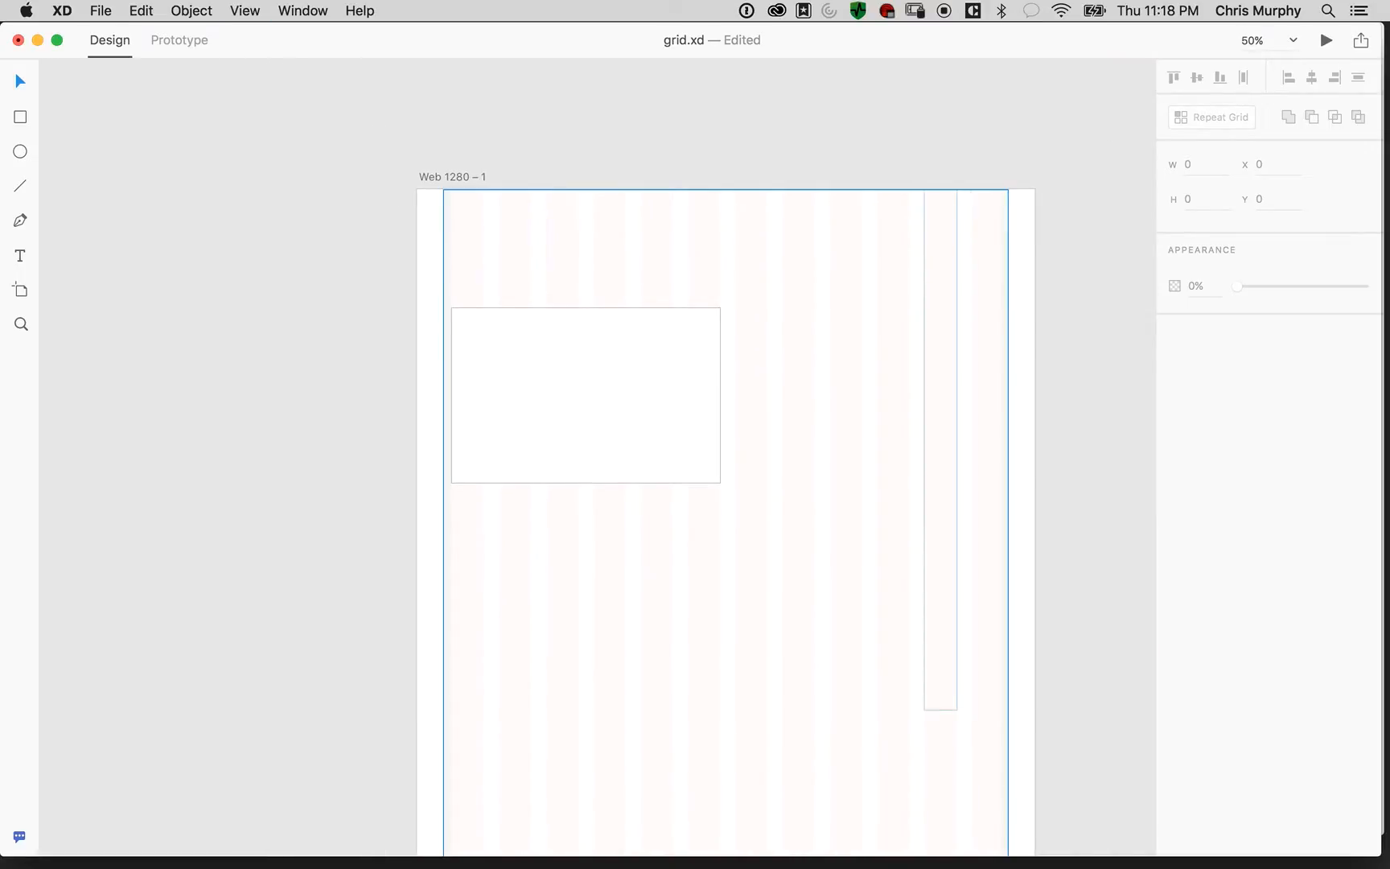
{"action": "key", "text": "space"}
{"action": "left_click_drag", "start_coordinate": [563, 539], "coordinate": [490, 443]}
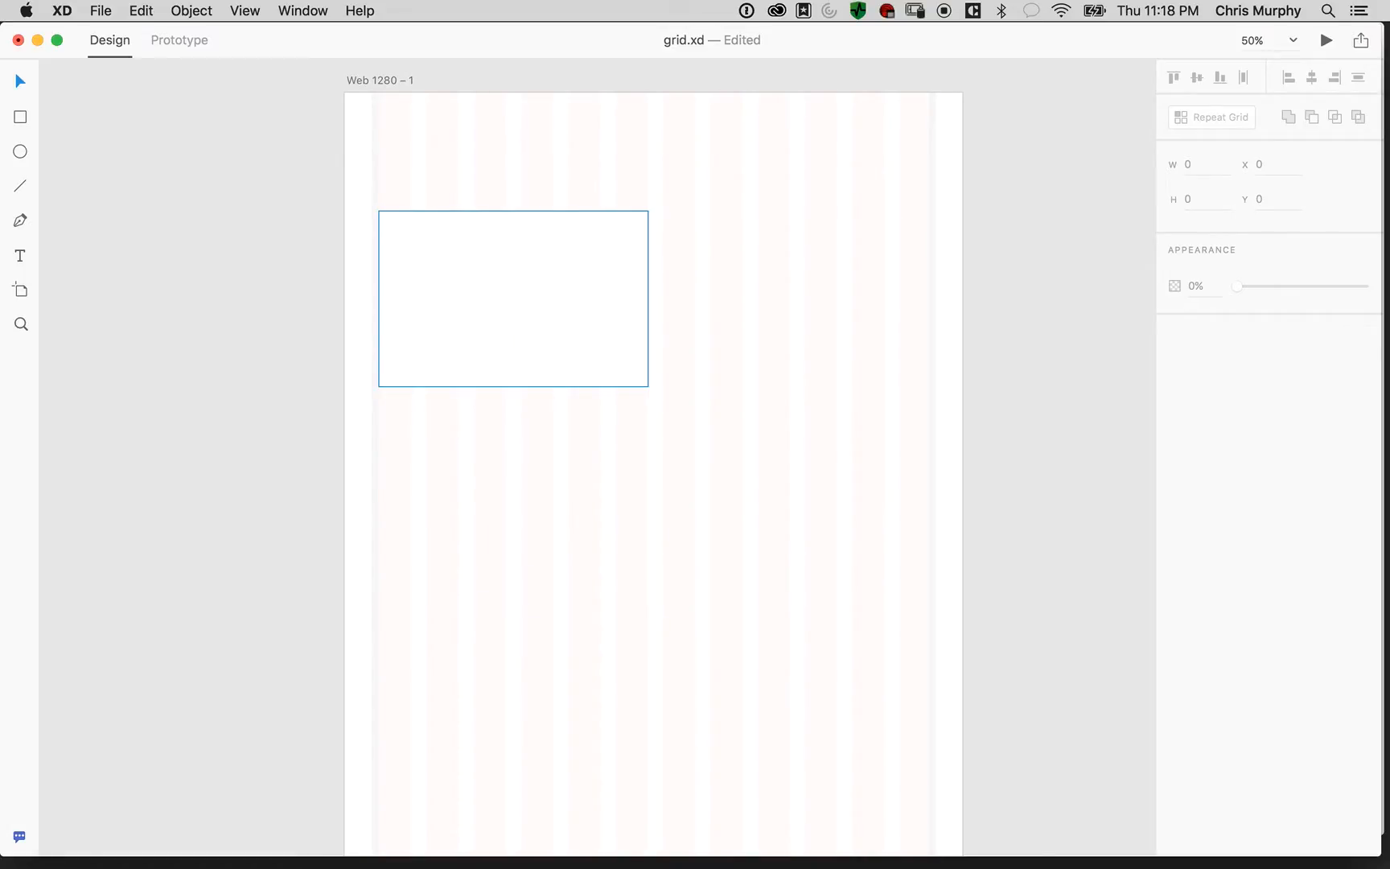
{"action": "left_click_drag", "start_coordinate": [513, 298], "coordinate": [691, 378]}
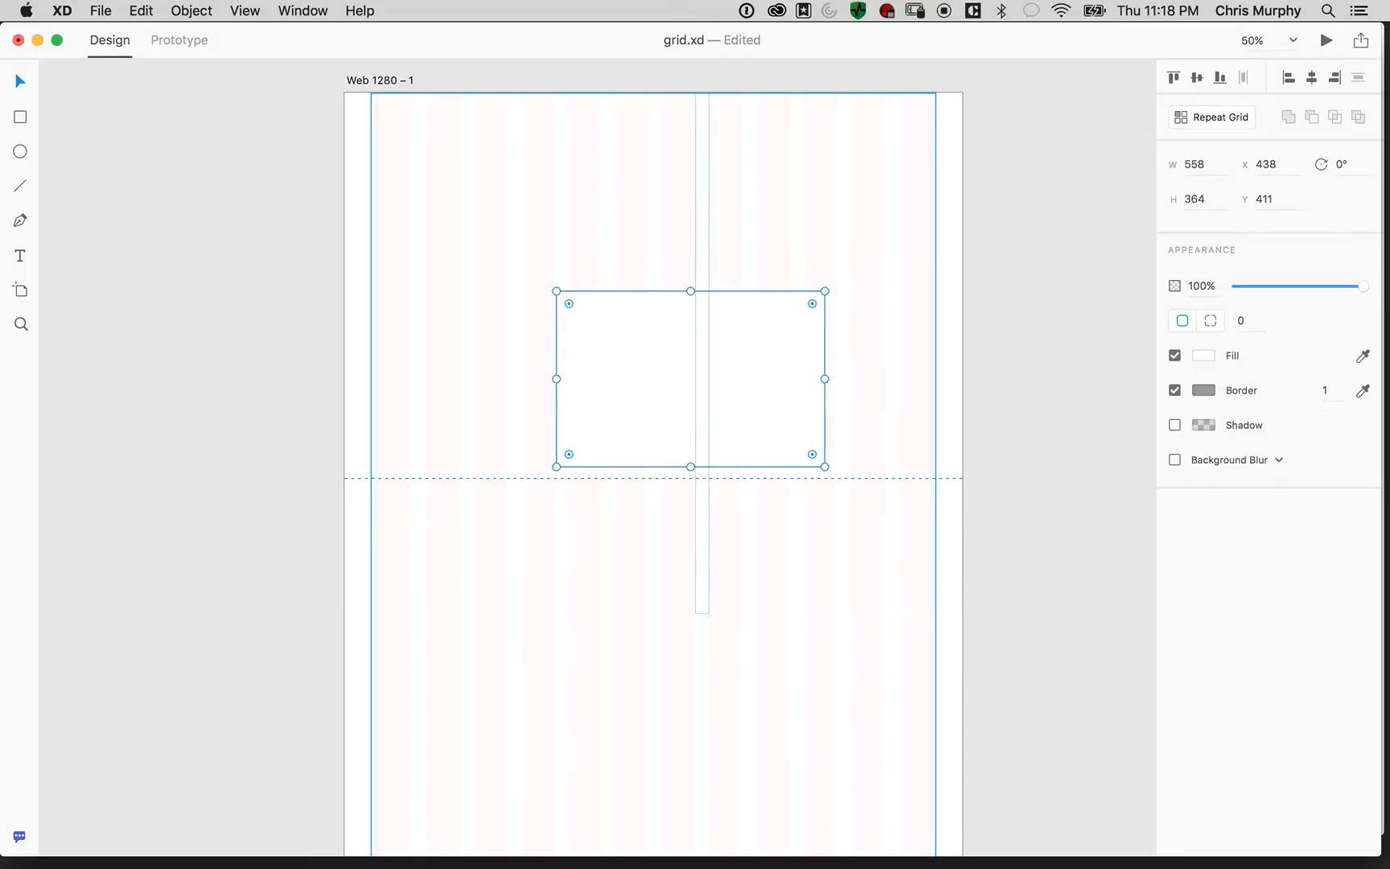
{"action": "left_click_drag", "start_coordinate": [690, 378], "coordinate": [662, 352]}
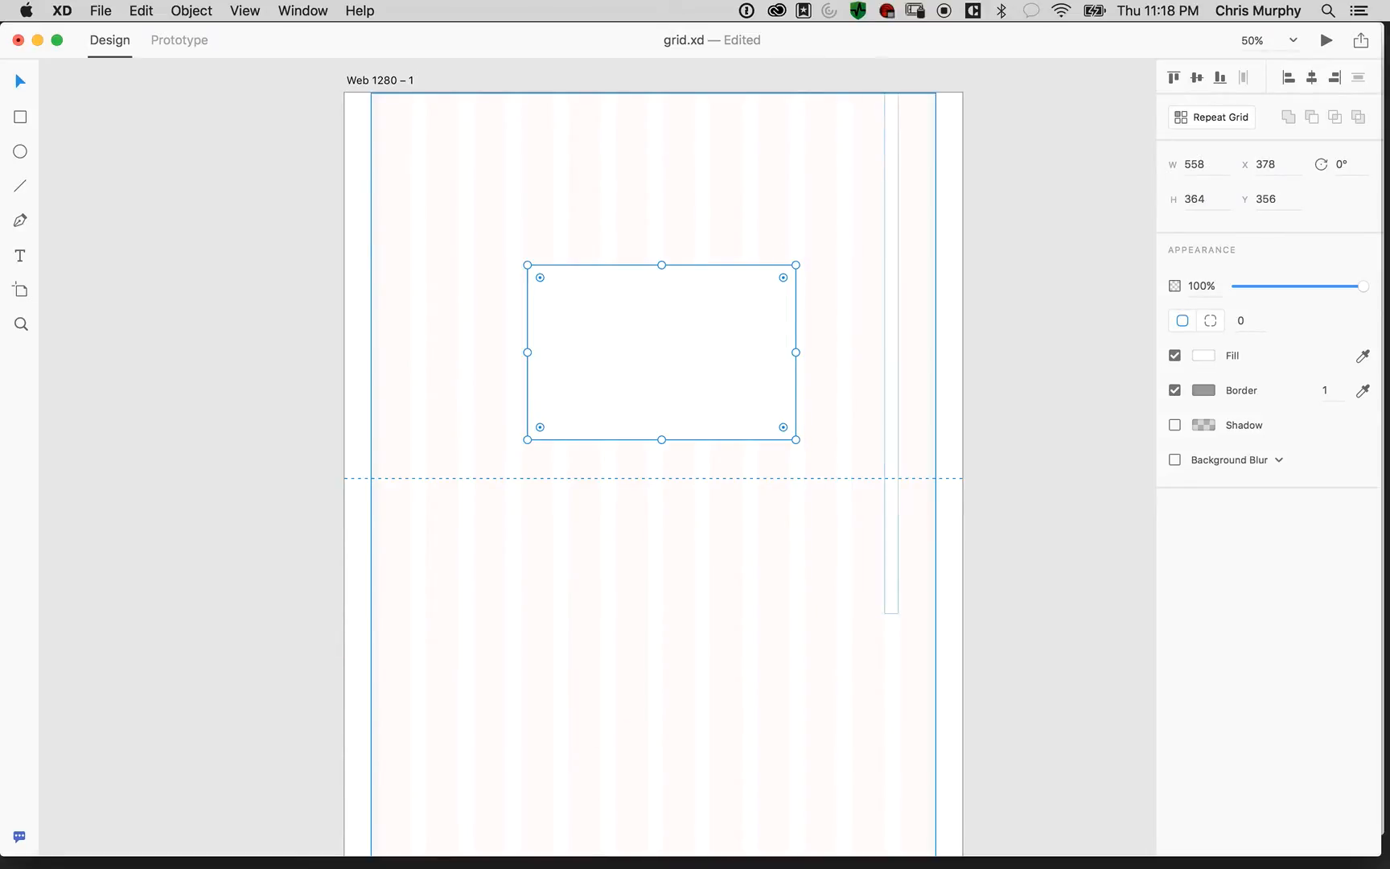
Inspect the repeat grid of columns nested inside the grid group, then leave it
{"action": "left_click", "coordinate": [915, 354]}
{"action": "double_click", "coordinate": [915, 354]}
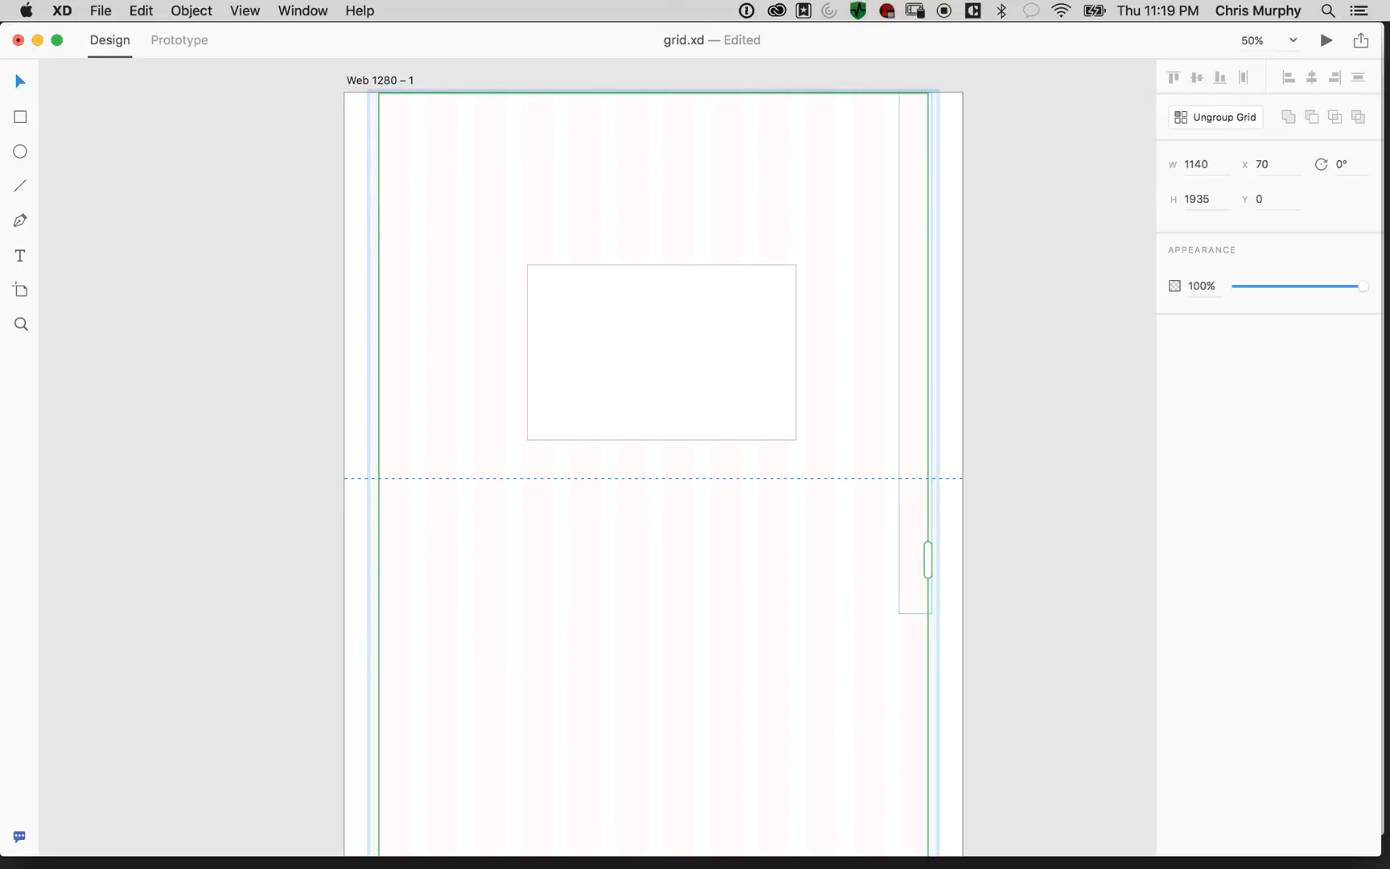
{"action": "key", "text": "Escape"}
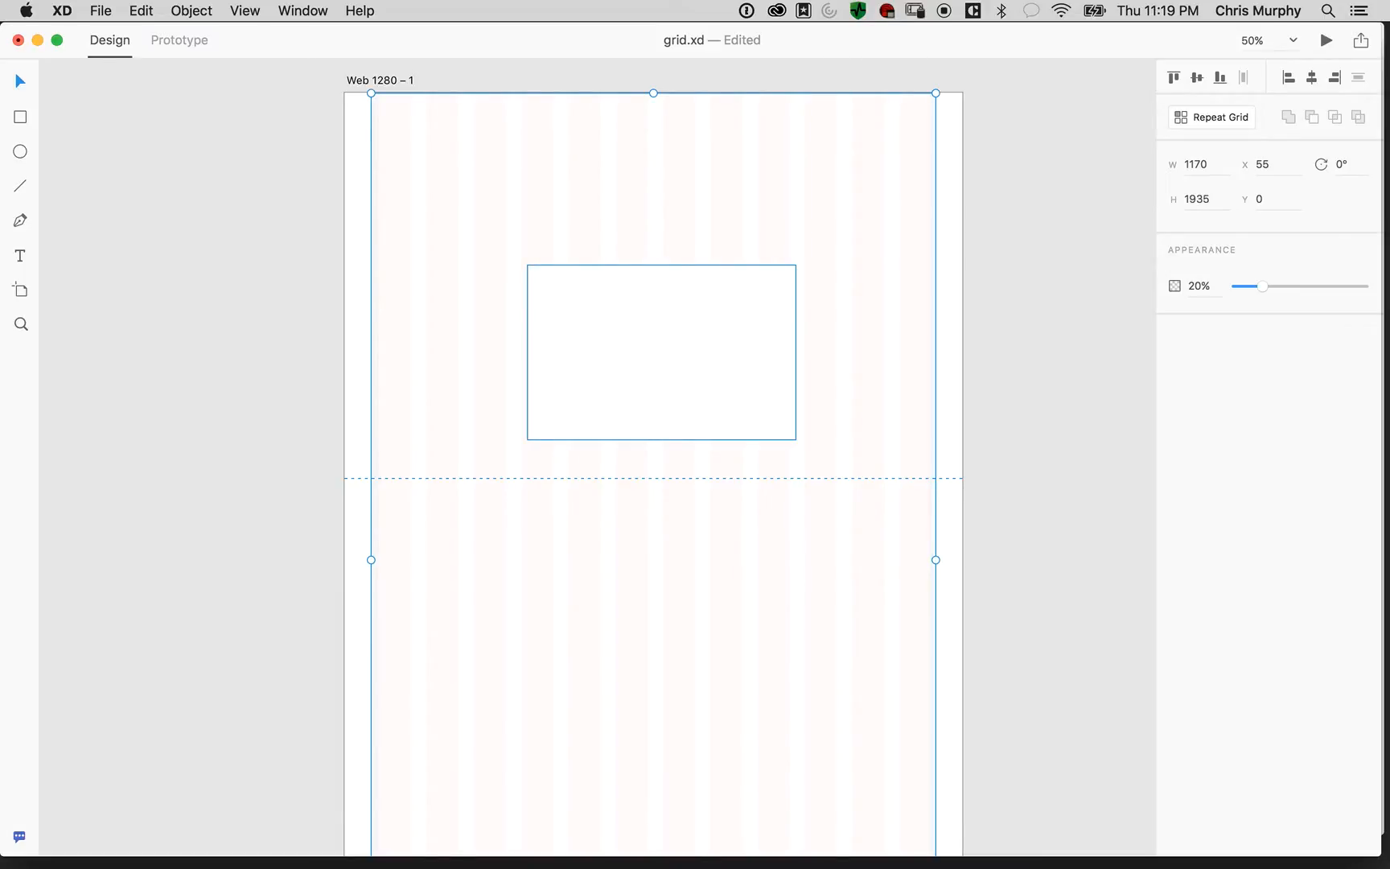
Move the rectangle to about X 148, Y 247 on the artboard
{"action": "left_click", "coordinate": [661, 352]}
{"action": "left_click_drag", "start_coordinate": [661, 352], "coordinate": [550, 299]}
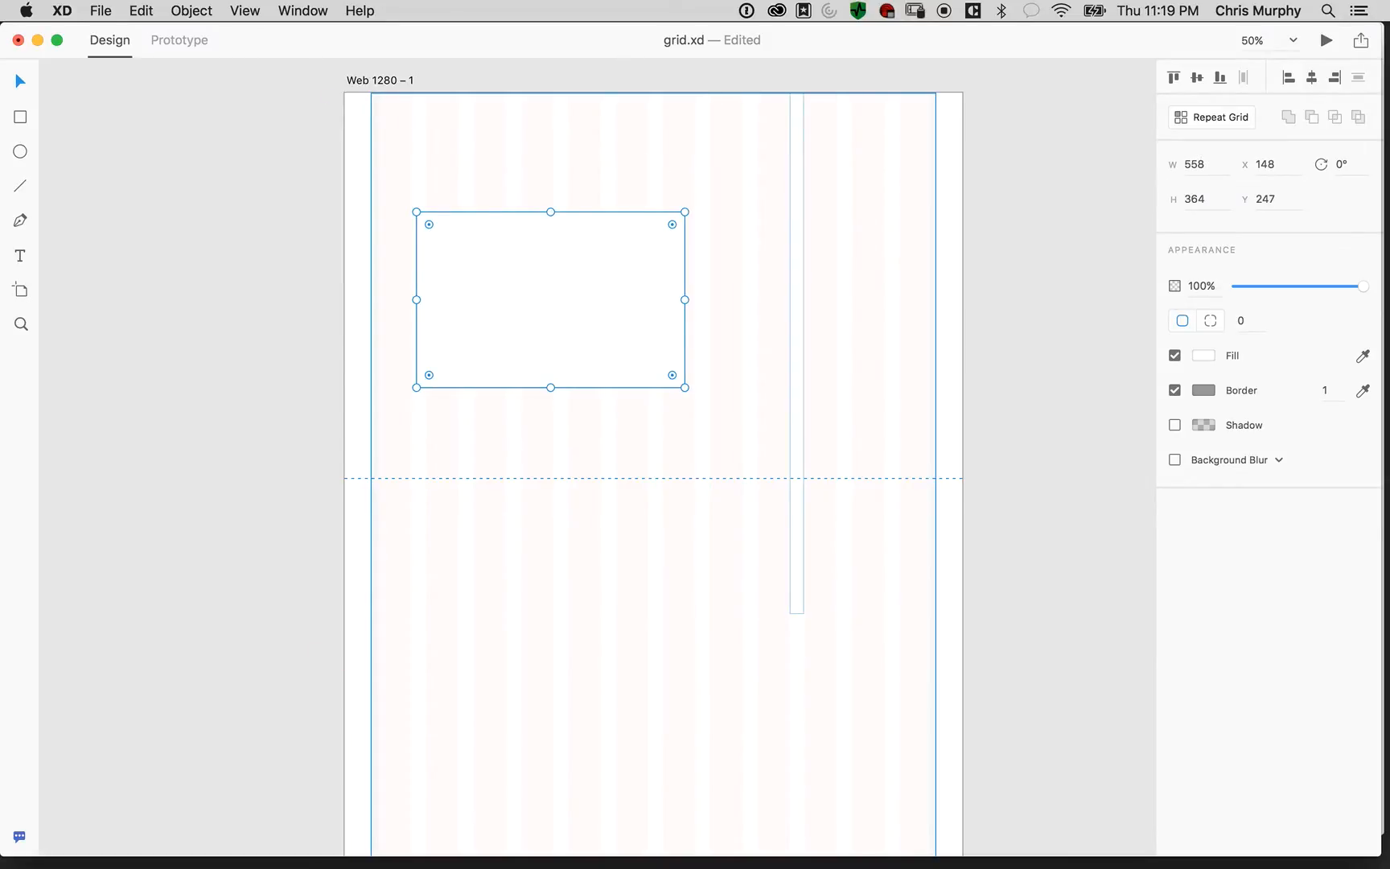
Preview the artboard in its own window, look through its full length, and close the preview
{"action": "key", "text": "super+1"}
{"action": "scroll", "coordinate": [623, 457], "scroll_direction": "up", "scroll_amount": 5}
{"action": "key", "text": "super+Return"}
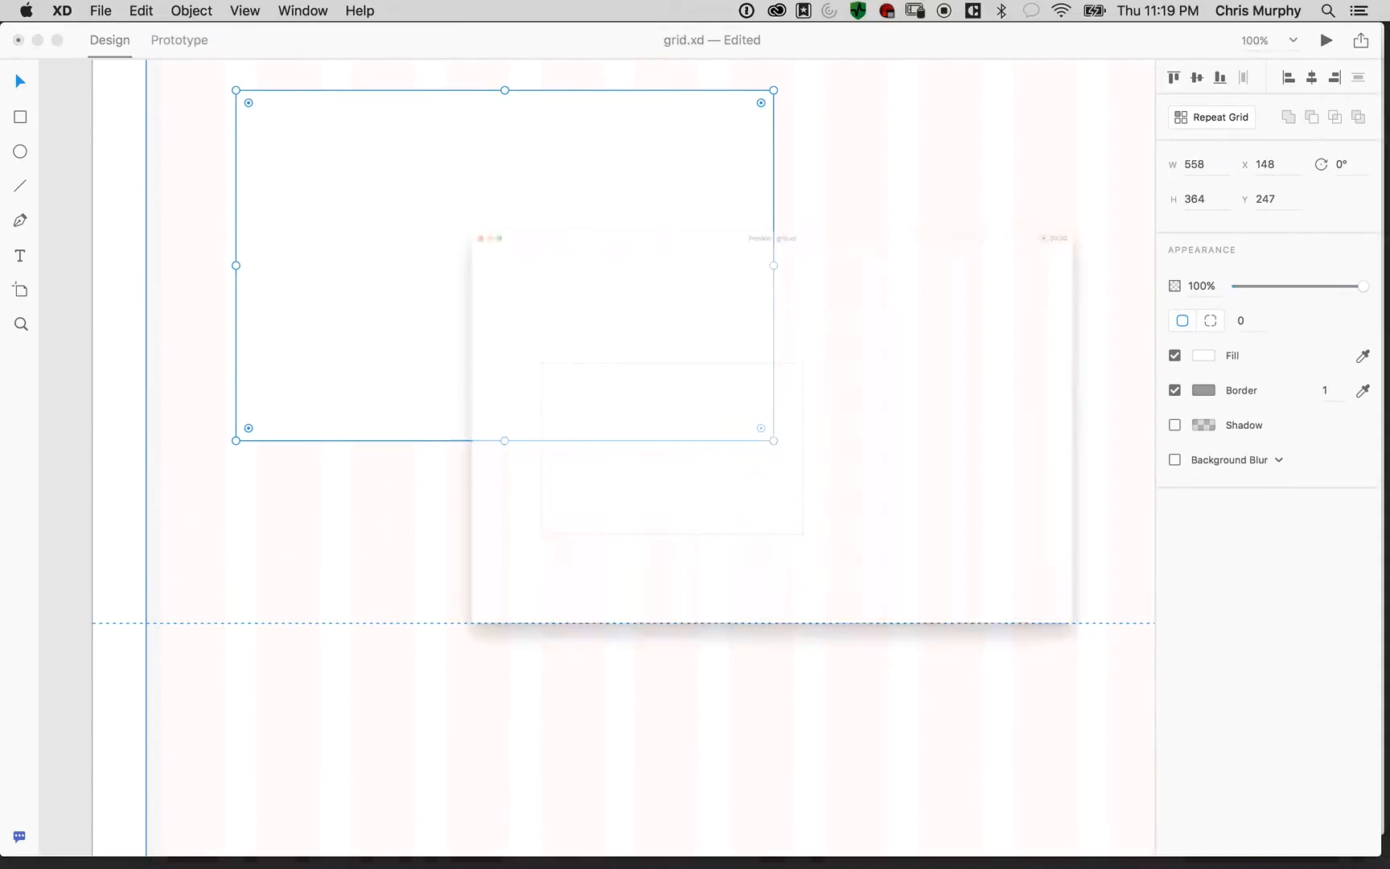
{"action": "left_click_drag", "start_coordinate": [772, 40], "coordinate": [705, 40]}
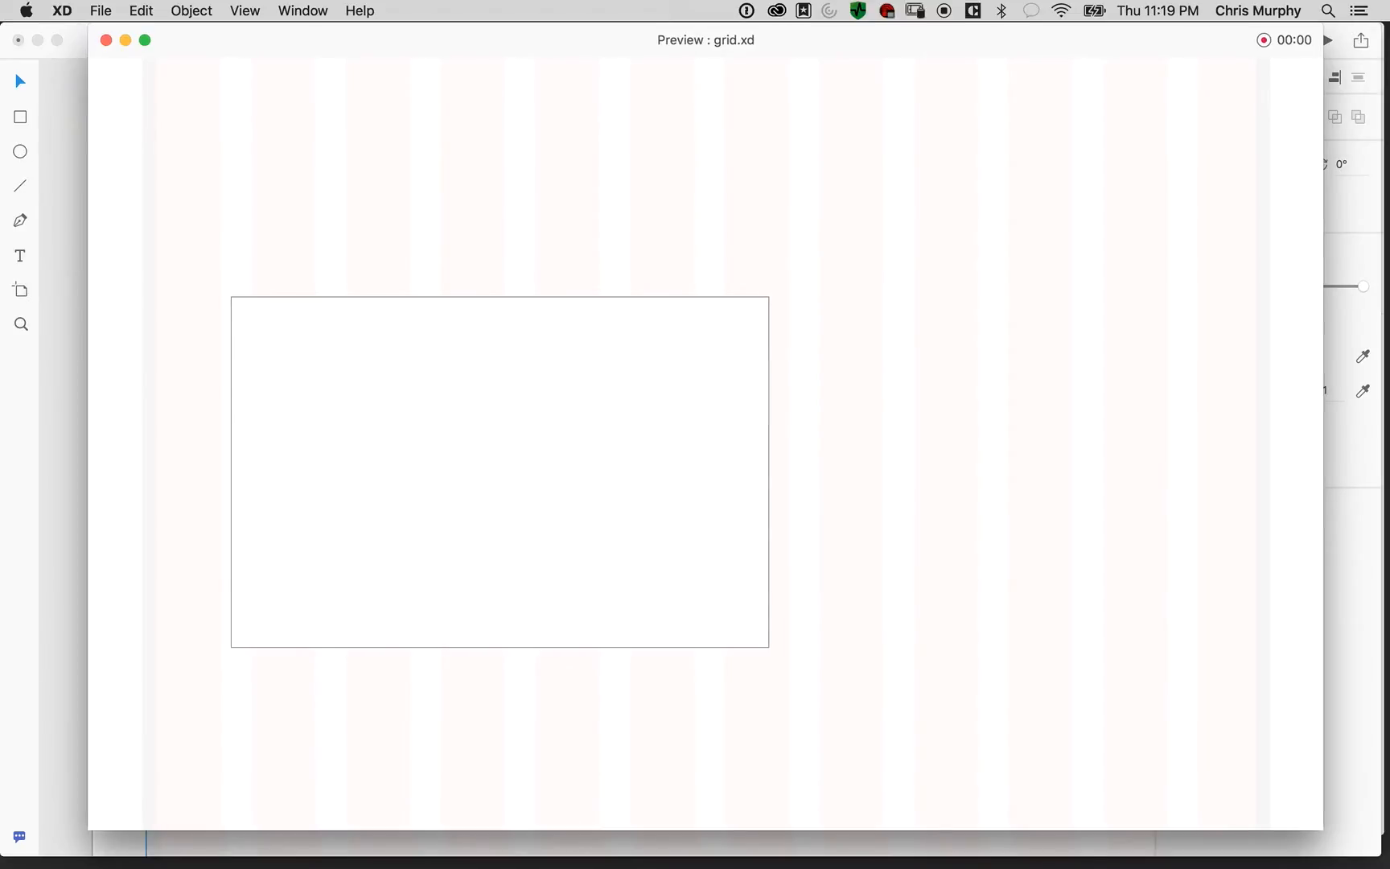
{"action": "scroll", "coordinate": [706, 442], "scroll_direction": "down", "scroll_amount": 5}
{"action": "scroll", "coordinate": [705, 443], "scroll_direction": "up", "scroll_amount": 5}
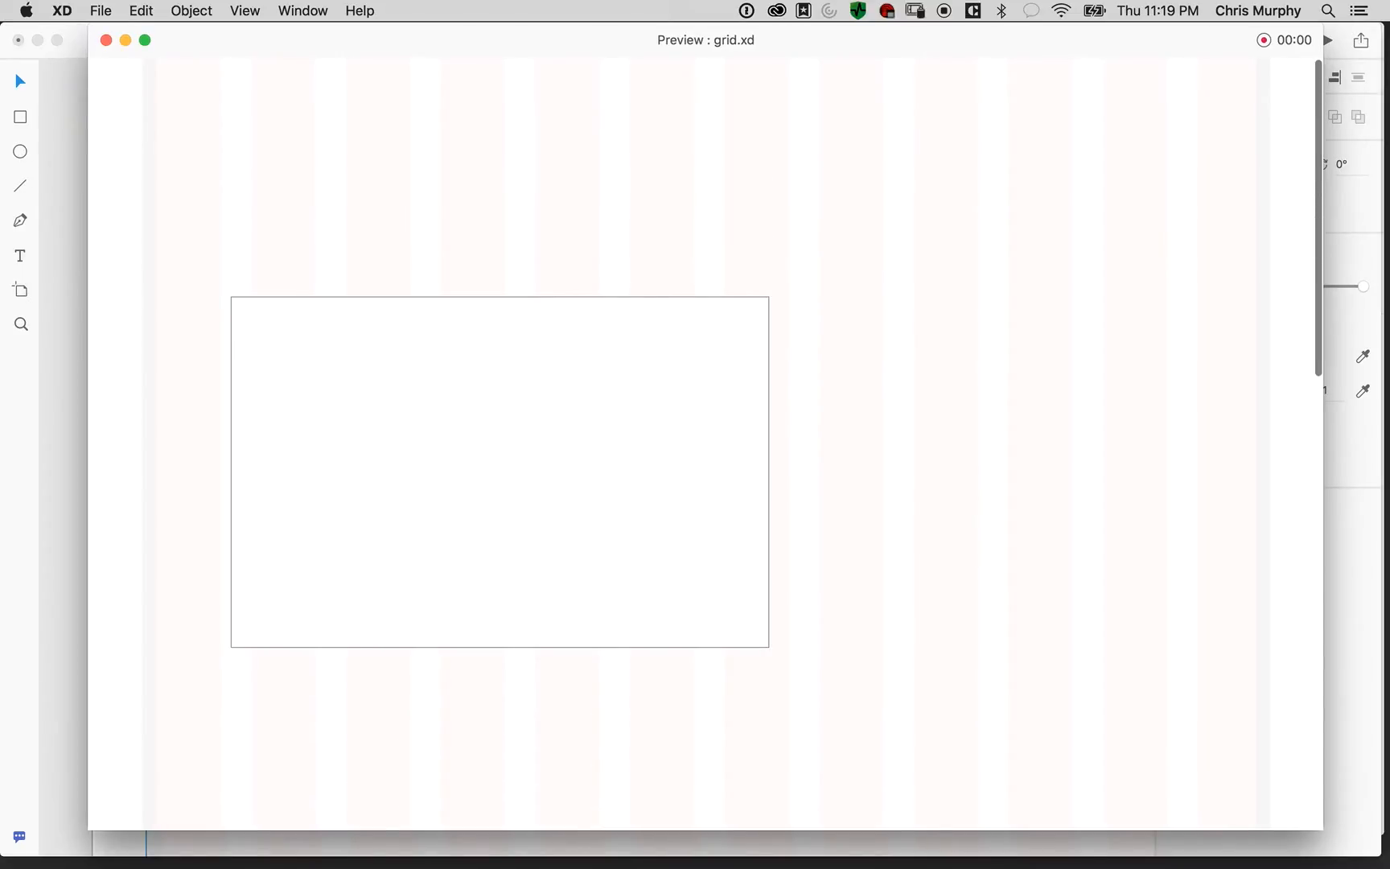
{"action": "left_click_drag", "start_coordinate": [705, 40], "coordinate": [694, 48]}
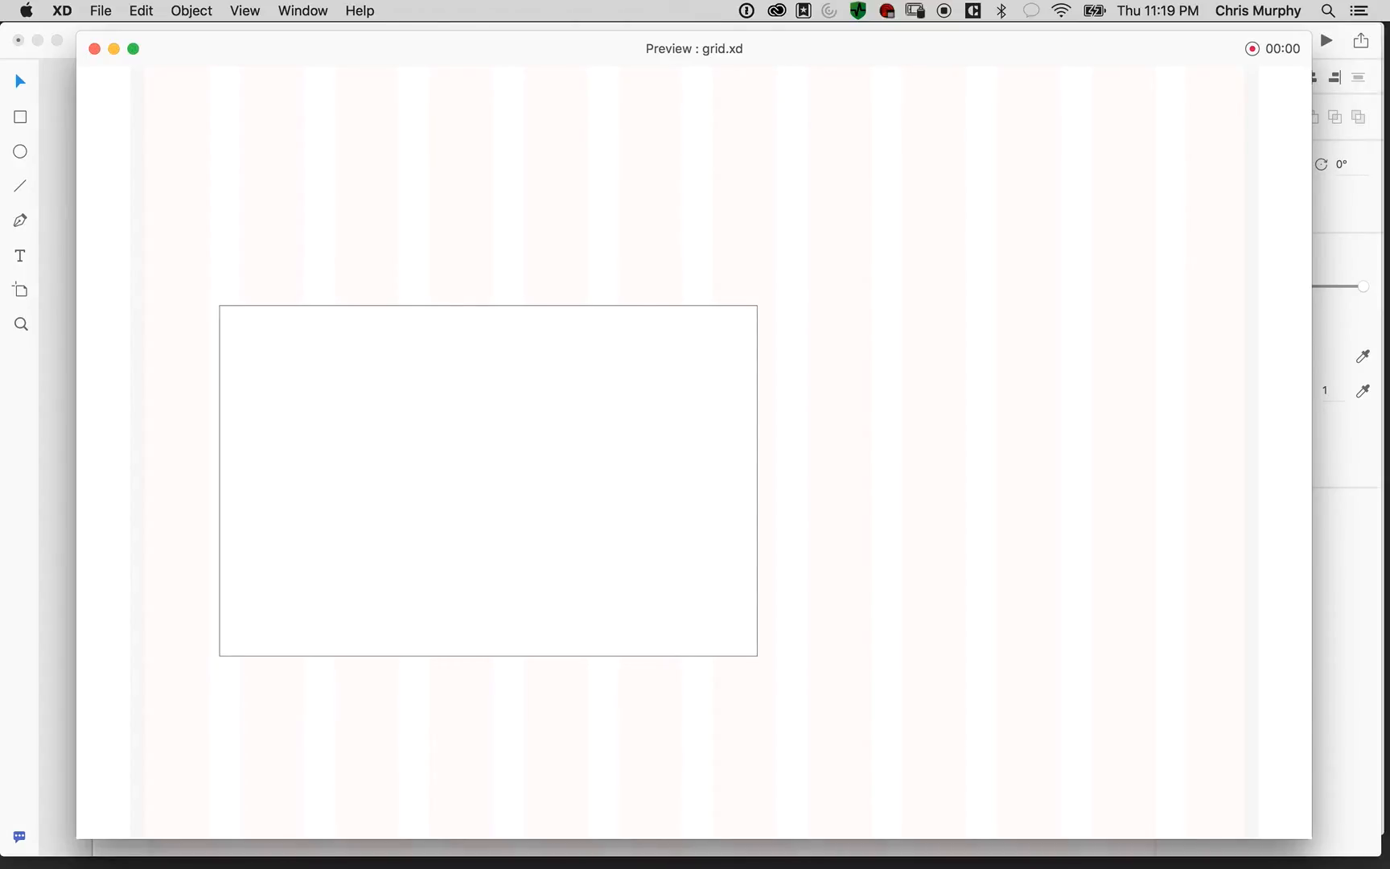
{"action": "left_click", "coordinate": [94, 49]}
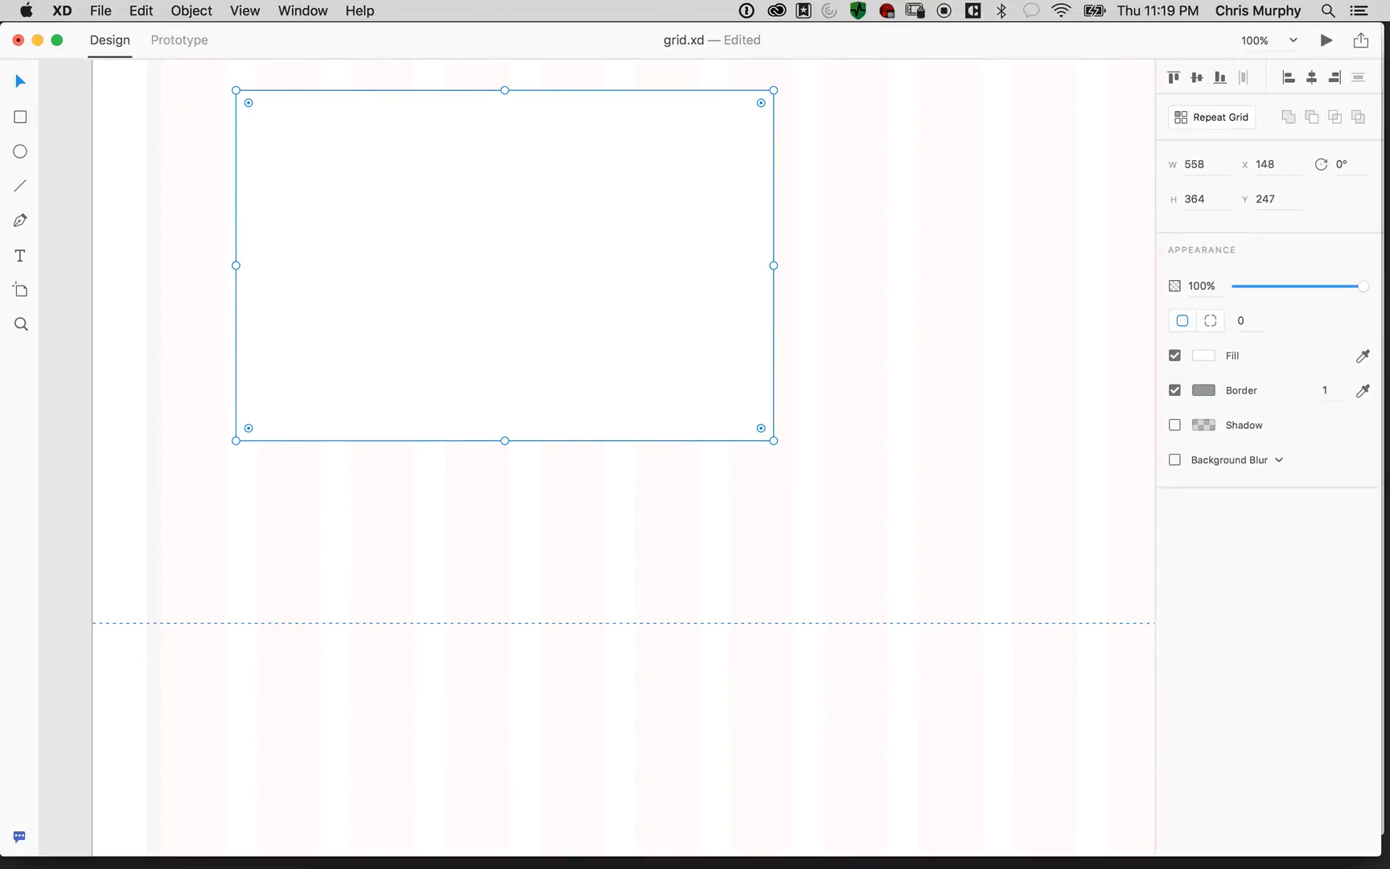
Move the rectangle to the artboard's origin at X 0, Y 0 and enlarge it to 1280 by 485
{"action": "scroll", "coordinate": [595, 459], "scroll_direction": "up", "scroll_amount": 10}
{"action": "scroll", "coordinate": [595, 458], "scroll_direction": "left", "scroll_amount": 2}
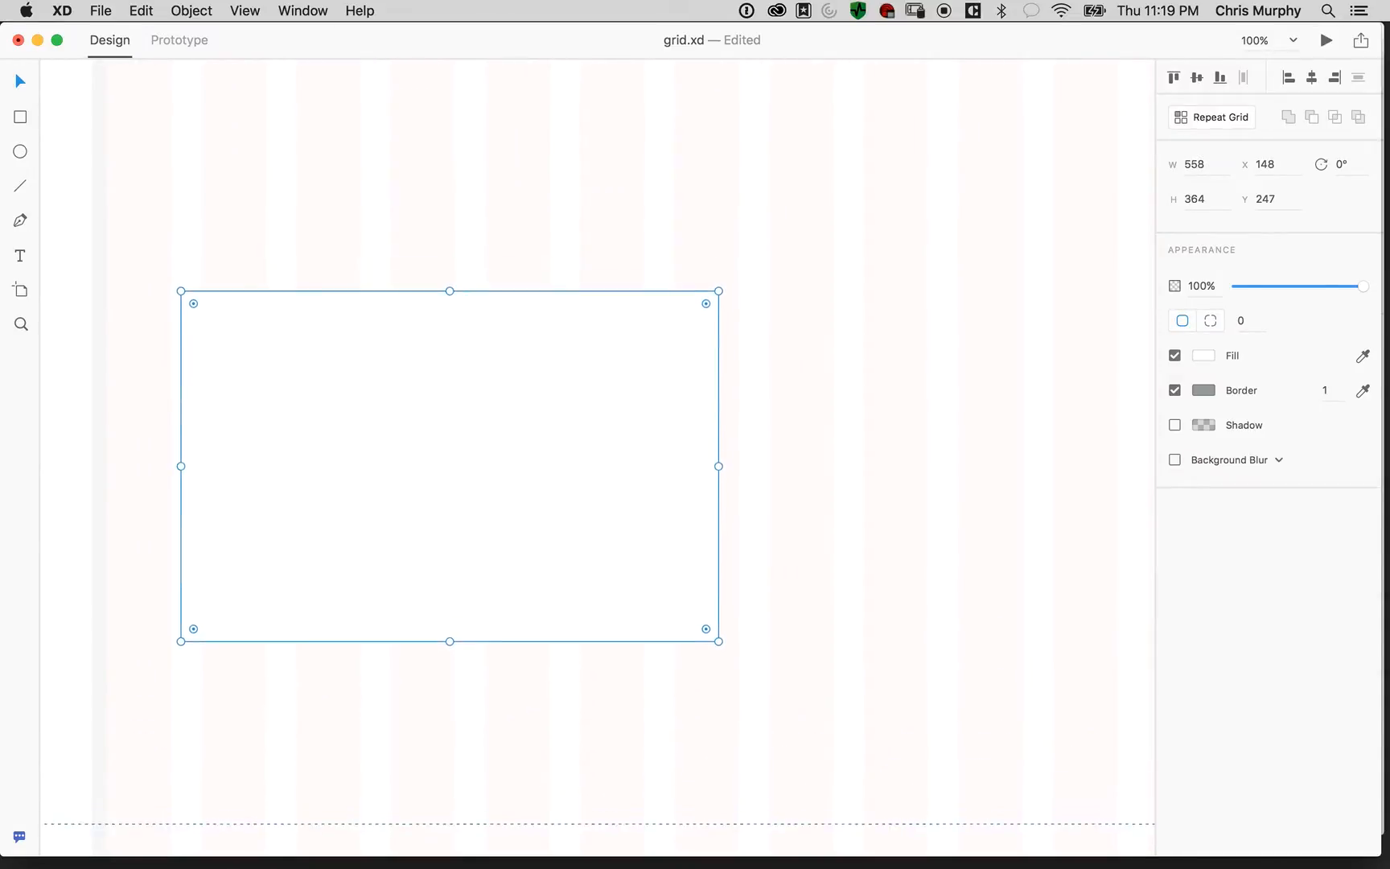
{"action": "scroll", "coordinate": [595, 458], "scroll_direction": "down", "scroll_amount": 1}
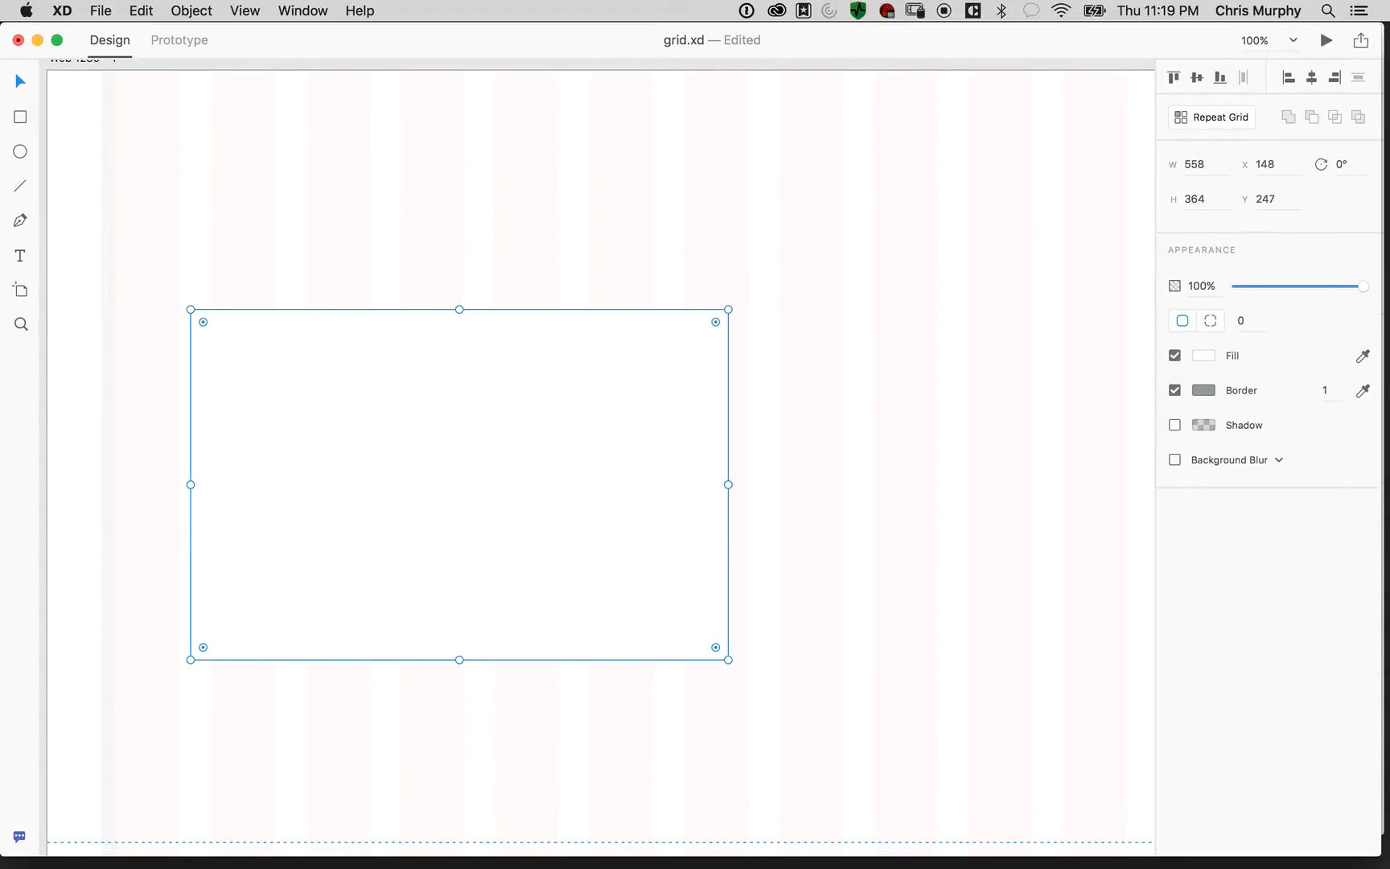
{"action": "key", "text": "super+minus"}
{"action": "scroll", "coordinate": [640, 483], "scroll_direction": "down", "scroll_amount": 2}
{"action": "scroll", "coordinate": [640, 482], "scroll_direction": "right", "scroll_amount": 1}
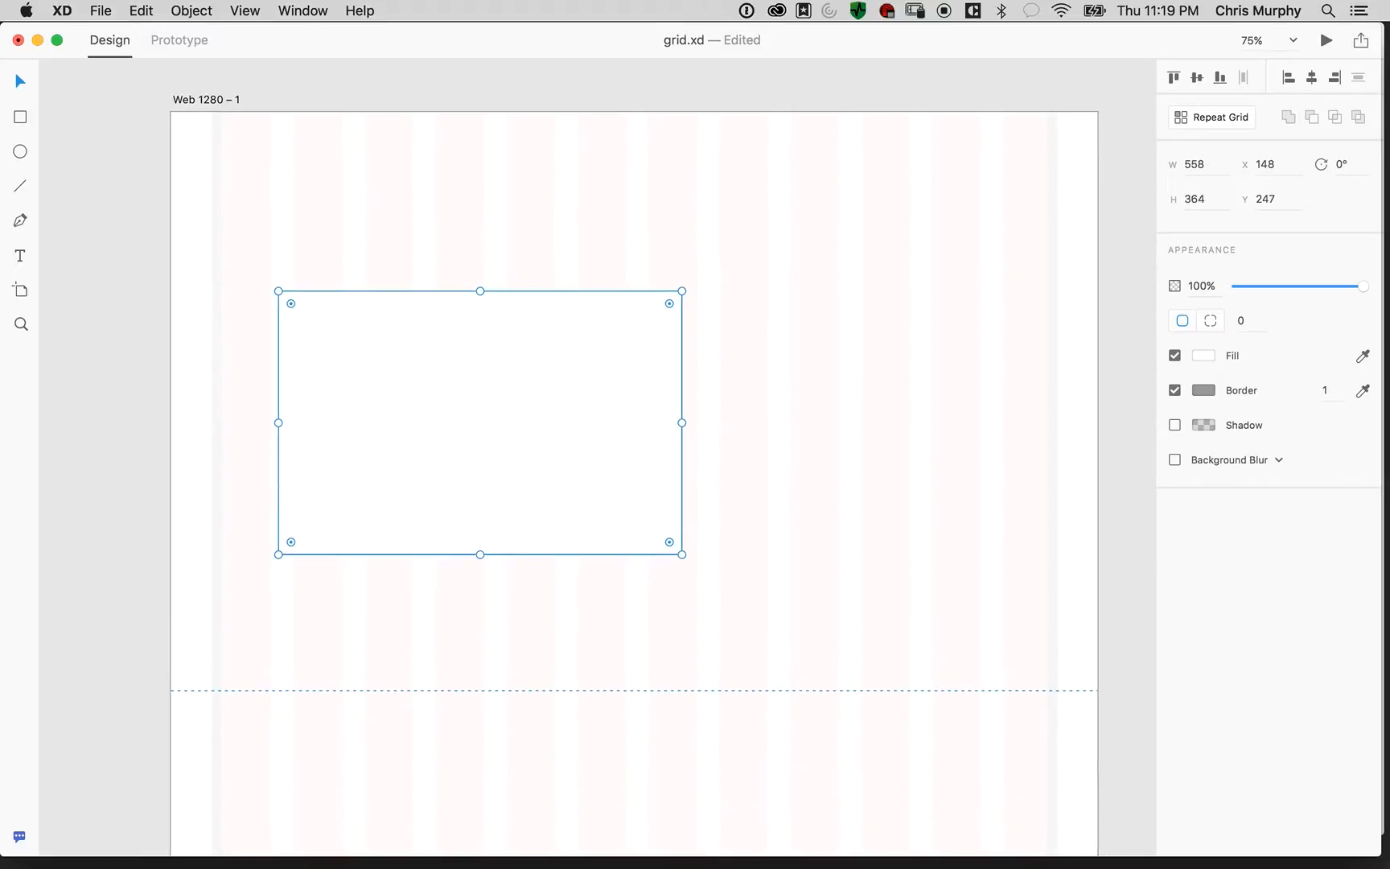
{"action": "left_click_drag", "start_coordinate": [480, 422], "coordinate": [372, 243]}
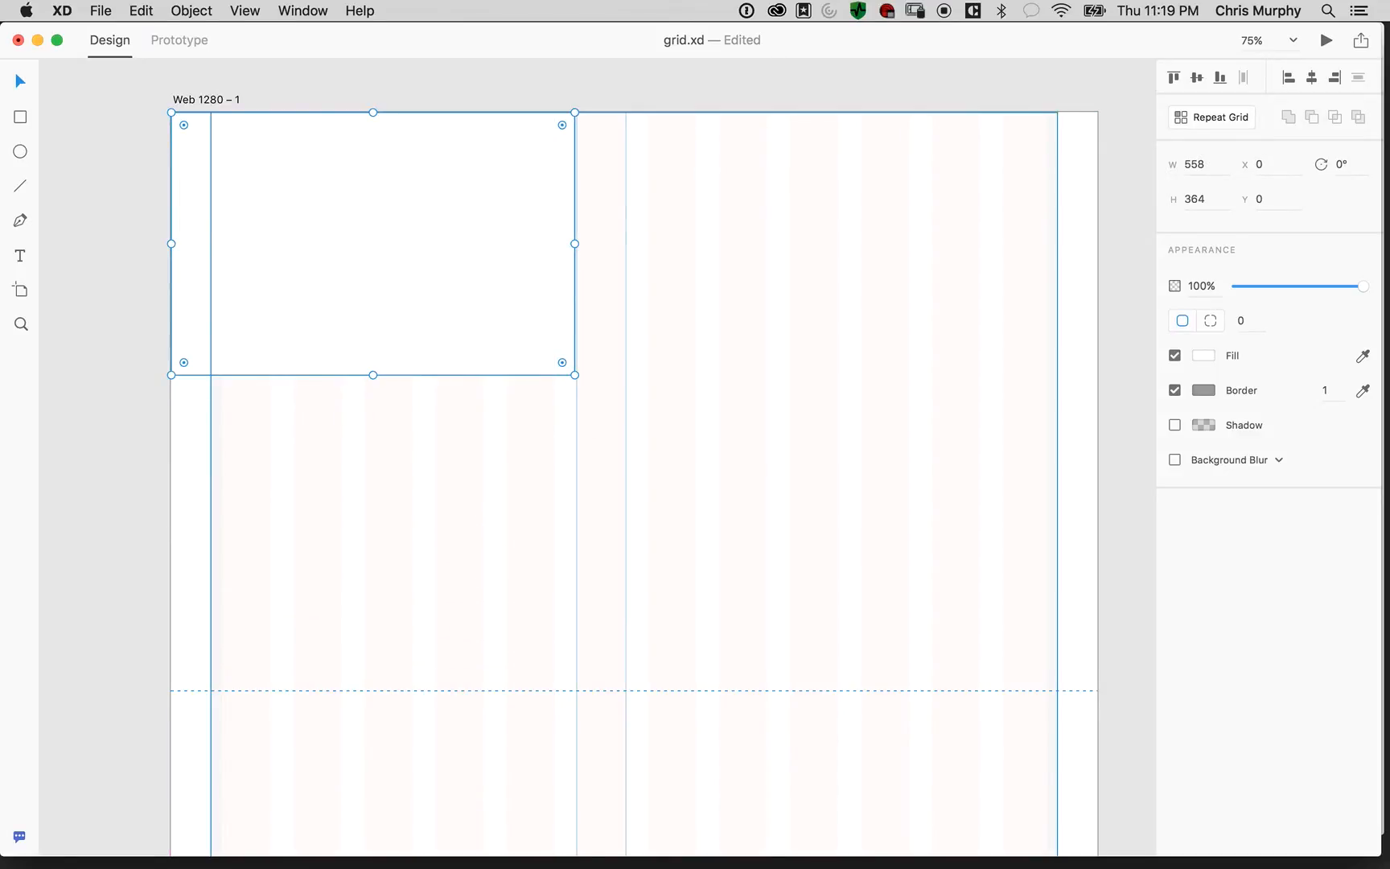
{"action": "left_click_drag", "start_coordinate": [574, 375], "coordinate": [1097, 462]}
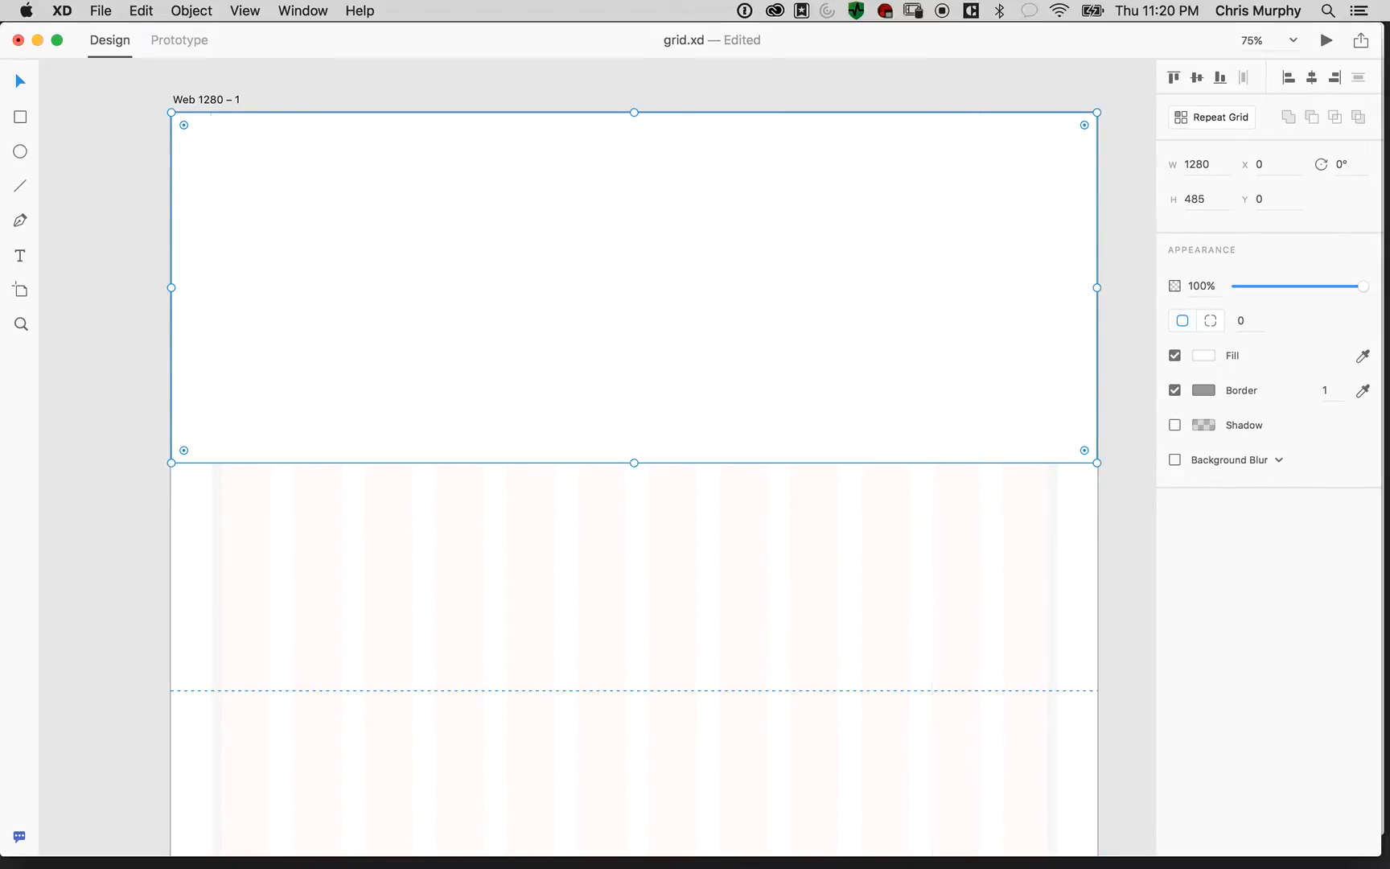
Move the 1280-wide rectangle down to Y 84, leaving a strip free above it on the artboard
{"action": "scroll", "coordinate": [634, 467], "scroll_direction": "down", "scroll_amount": 3}
{"action": "scroll", "coordinate": [634, 457], "scroll_direction": "up", "scroll_amount": 6}
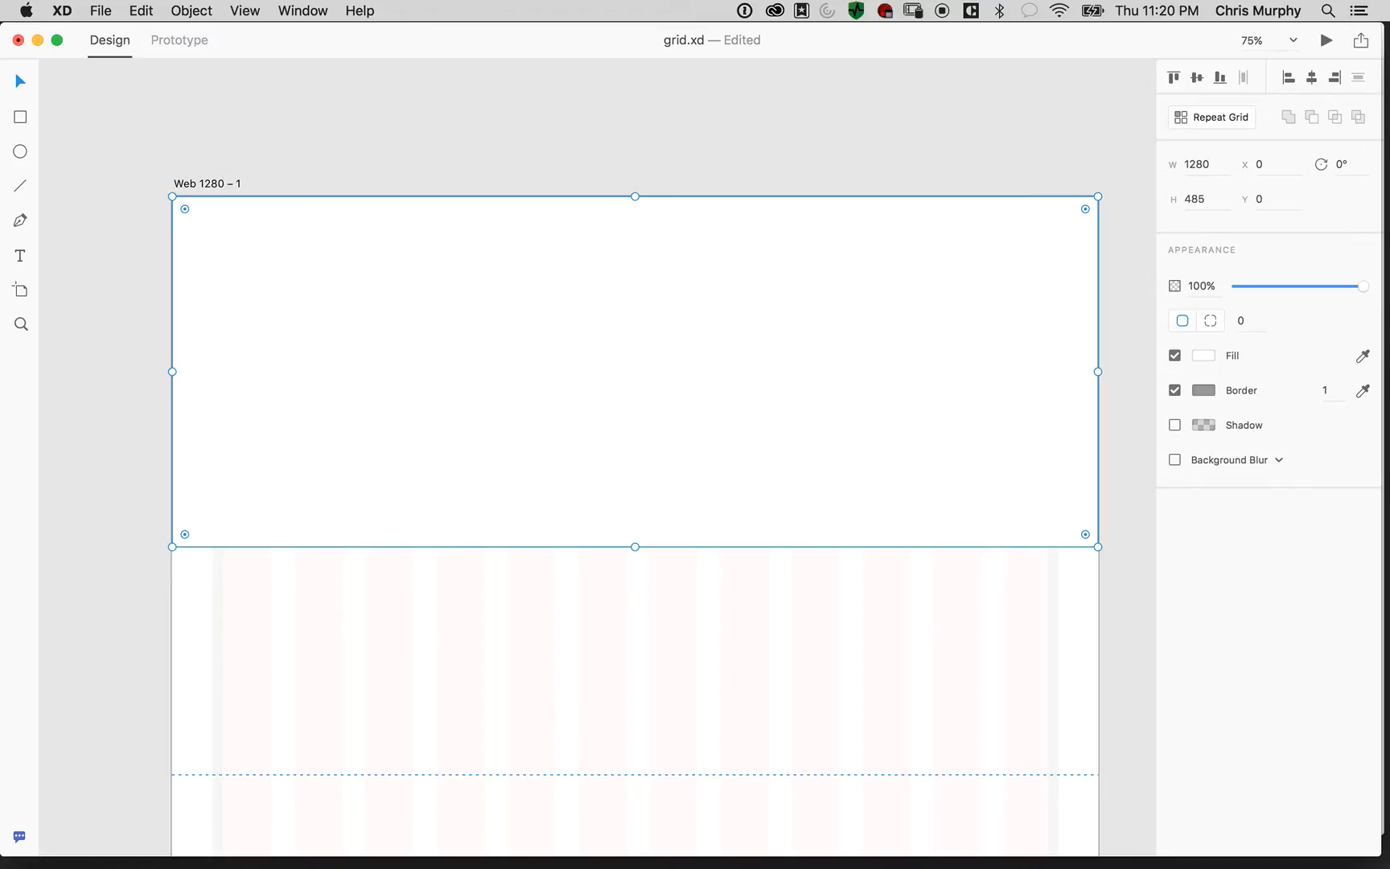
{"action": "scroll", "coordinate": [636, 483], "scroll_direction": "down", "scroll_amount": 3}
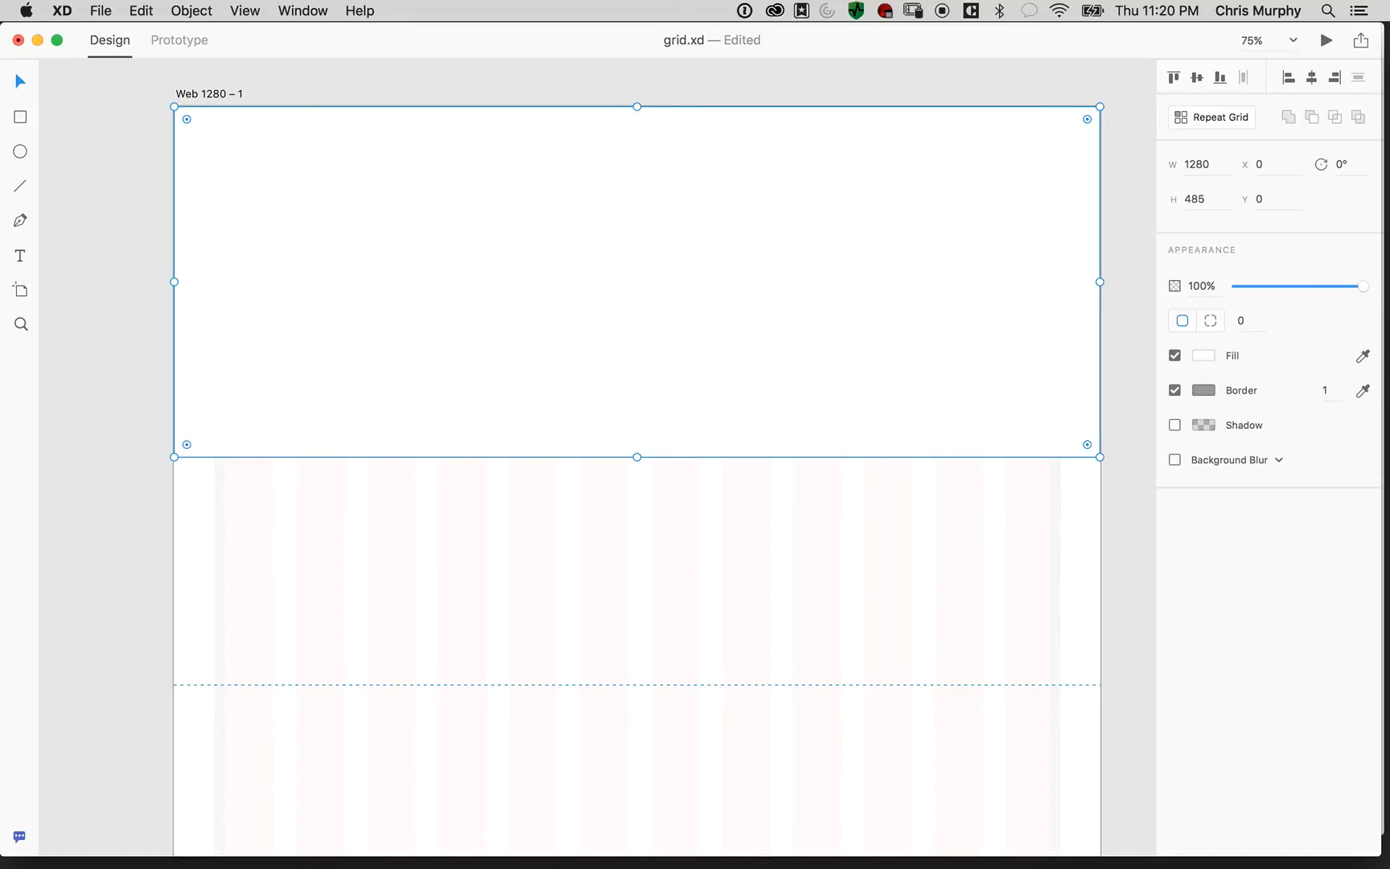
{"action": "scroll", "coordinate": [637, 459], "scroll_direction": "up", "scroll_amount": 2}
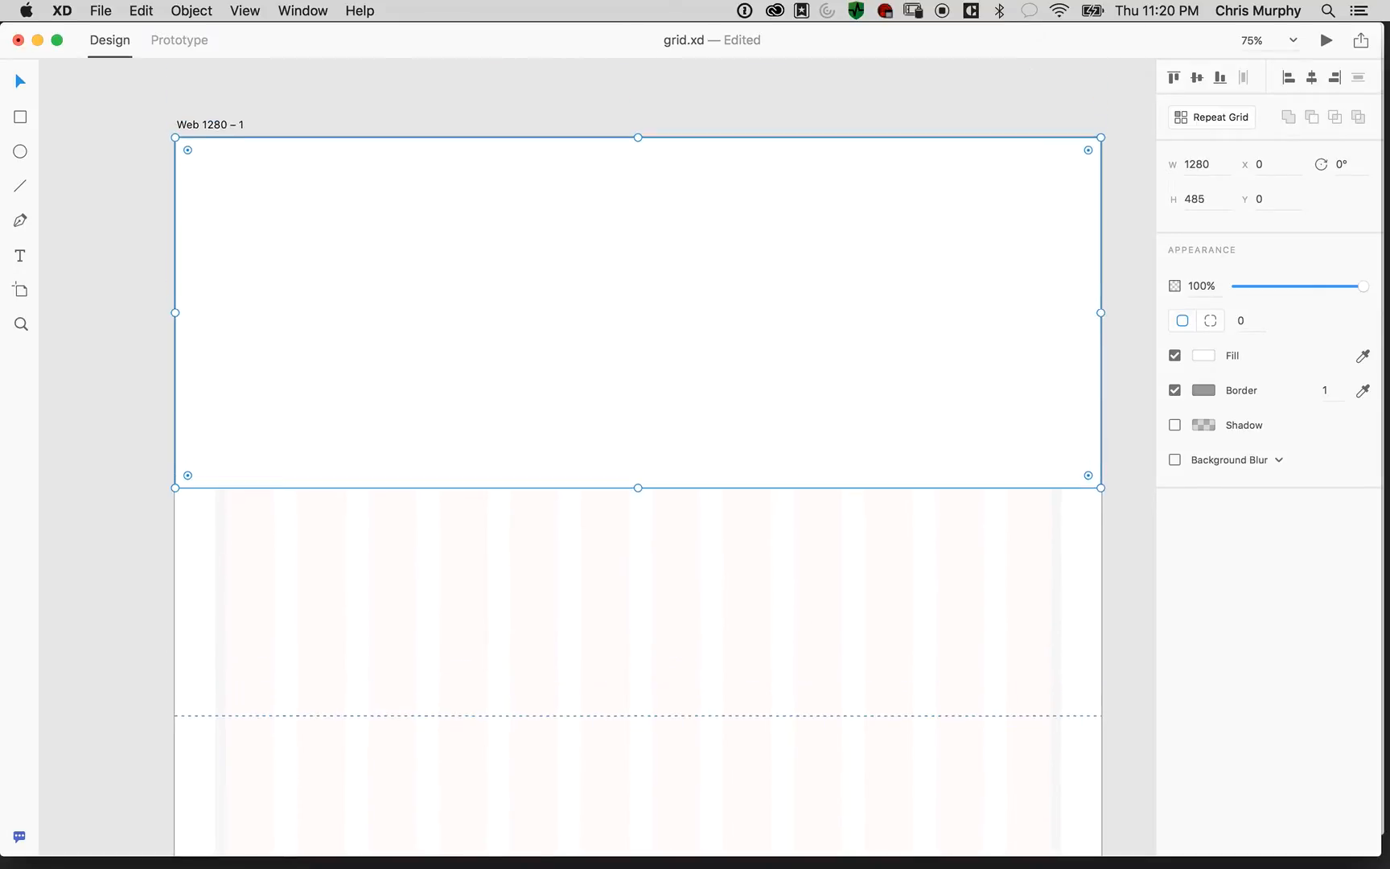
{"action": "left_click_drag", "start_coordinate": [638, 323], "coordinate": [638, 385]}
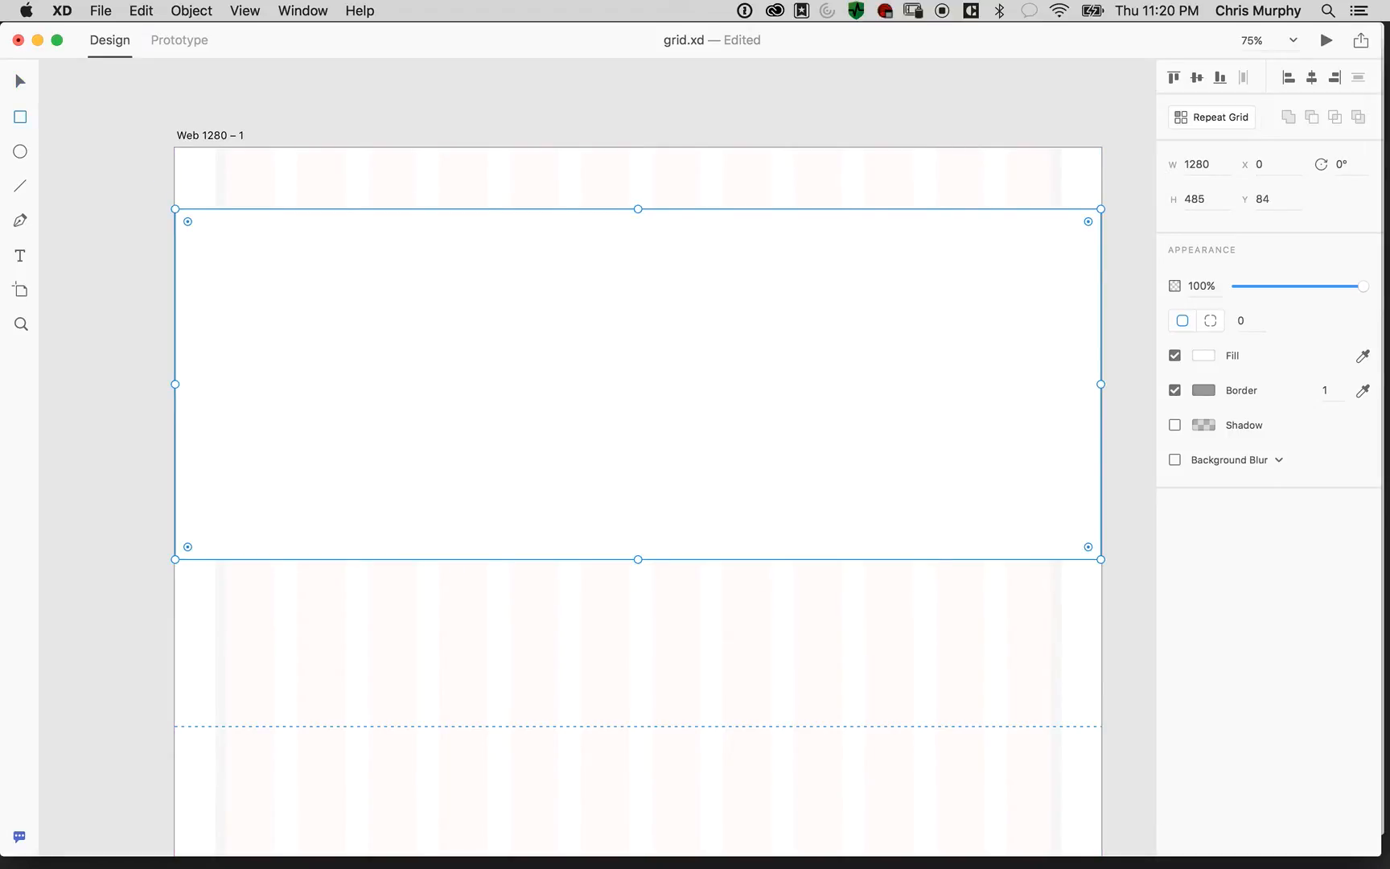
{"action": "mouse_move", "coordinate": [174, 148]}
{"action": "left_mouse_down"}
{"action": "mouse_move", "coordinate": [229, 203]}
{"action": "mouse_move", "coordinate": [590, 175]}
{"action": "mouse_move", "coordinate": [290, 175]}
{"action": "left_mouse_up"}
{"action": "key", "text": "super+z"}
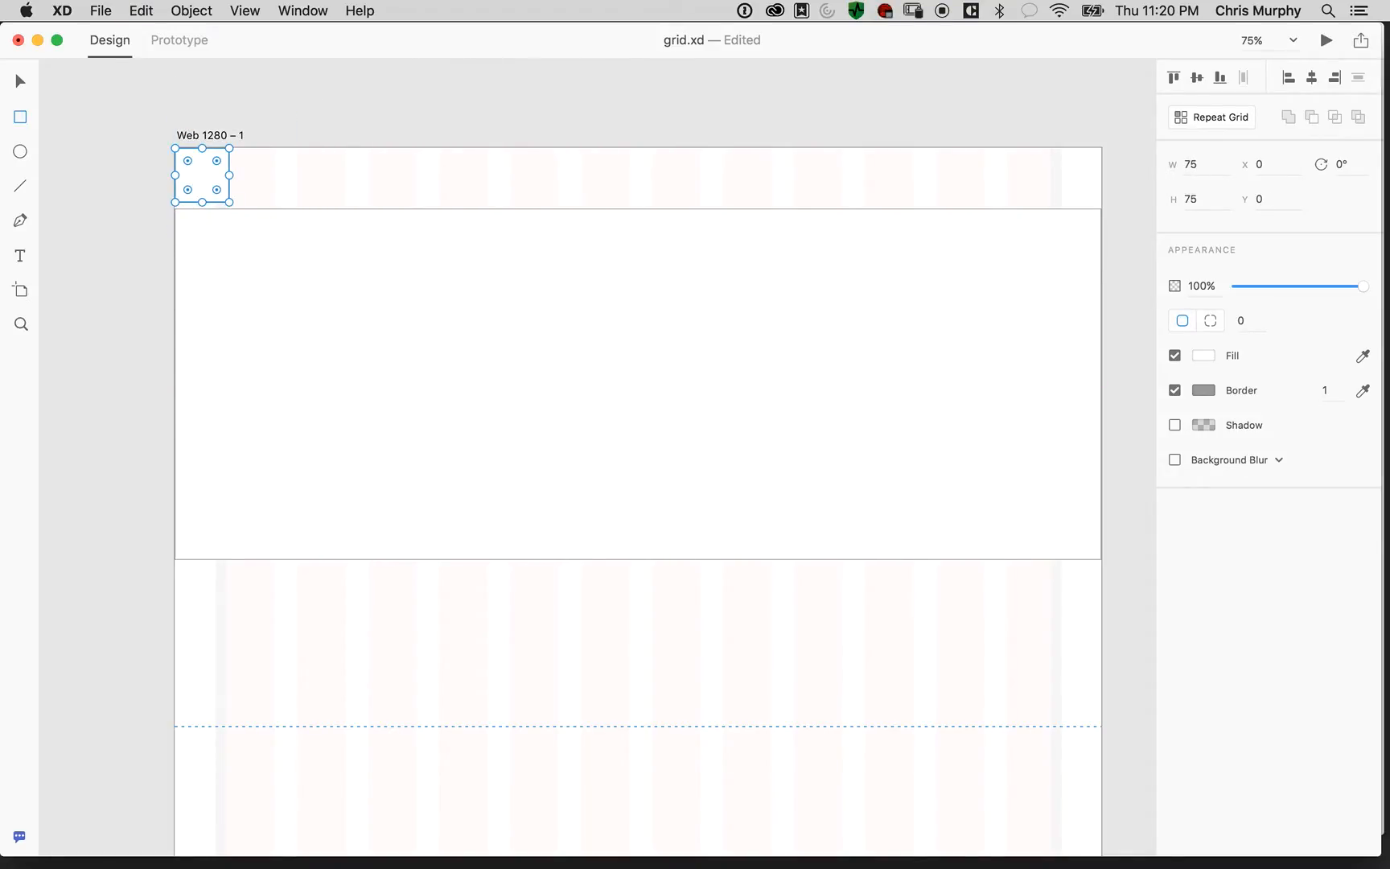
{"action": "key", "text": "v"}
{"action": "key", "text": "Delete"}
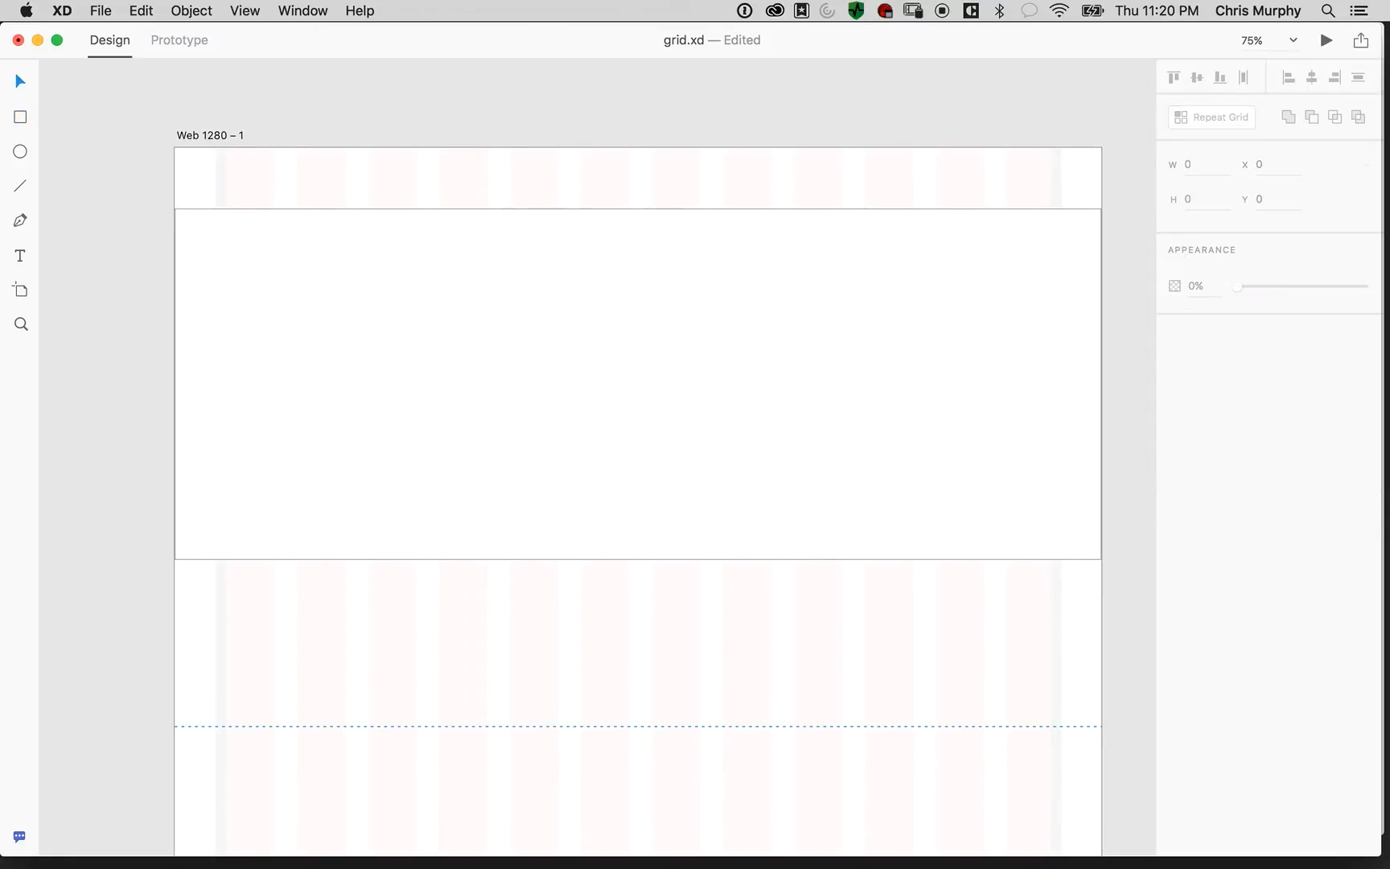
Draw a header rectangle across the full 1280 width from the artboard's upper edge and set its height to 75
{"action": "key", "text": "r"}
{"action": "mouse_move", "coordinate": [175, 148]}
{"action": "left_mouse_down"}
{"action": "mouse_move", "coordinate": [387, 180]}
{"action": "mouse_move", "coordinate": [832, 207]}
{"action": "mouse_move", "coordinate": [1038, 186]}
{"action": "mouse_move", "coordinate": [1101, 197]}
{"action": "left_mouse_up"}
{"action": "left_click", "coordinate": [1191, 200]}
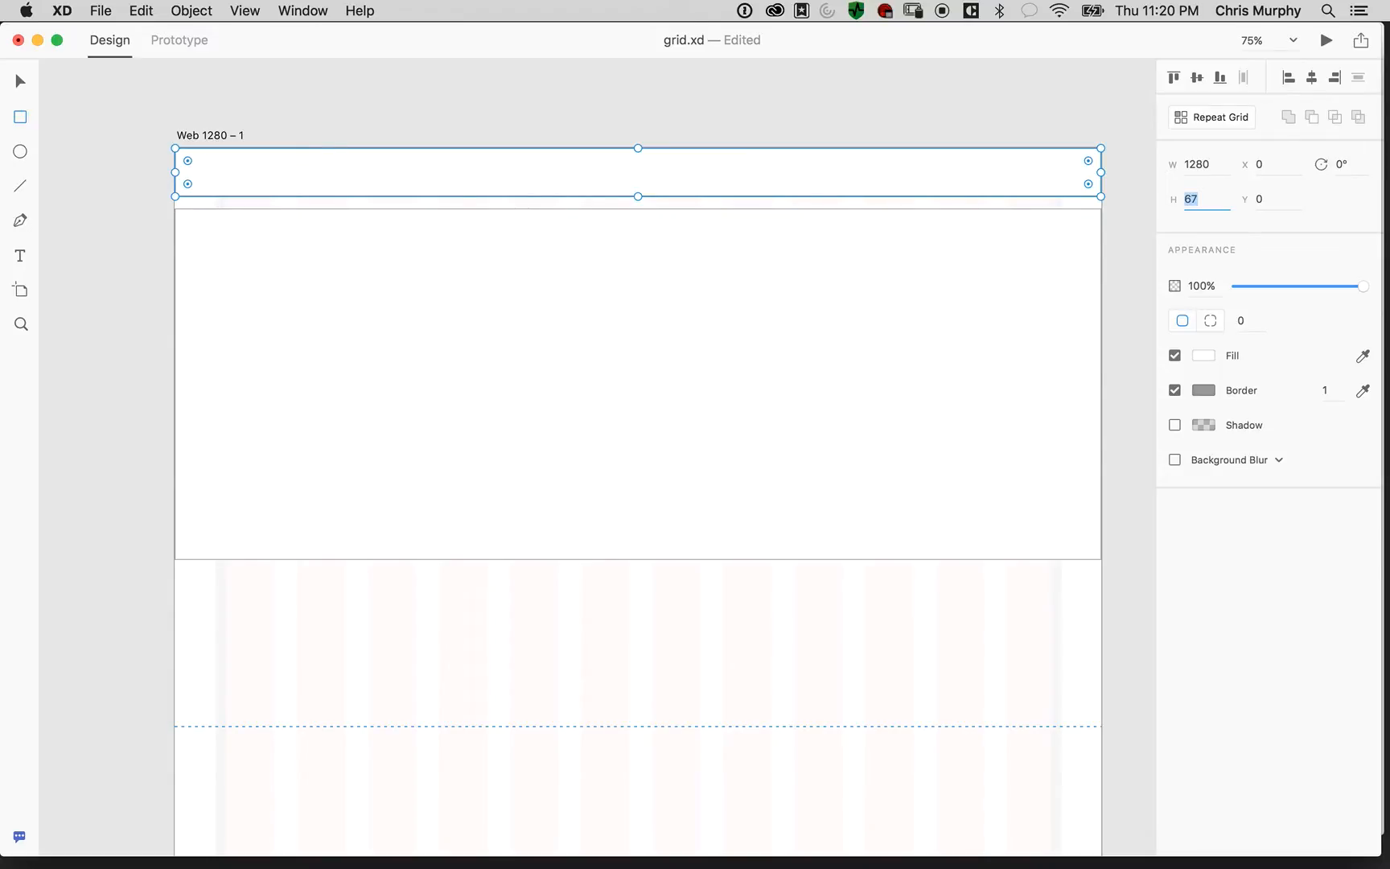
{"action": "type", "text": "75"}
{"action": "key", "text": "Tab"}
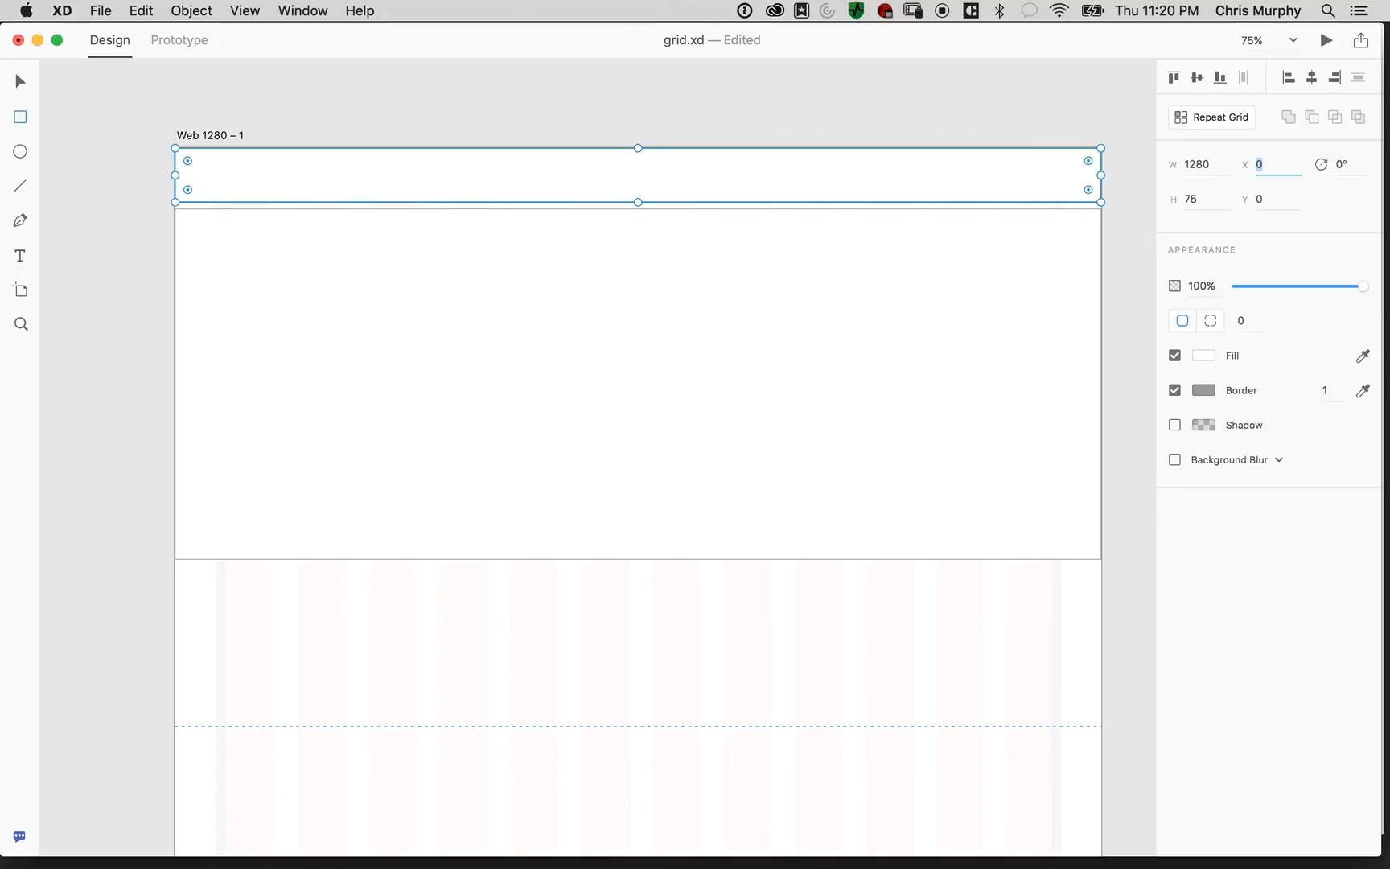
{"action": "key", "text": "super+1"}
{"action": "left_click_drag", "start_coordinate": [777, 242], "coordinate": [821, 360]}
{"action": "scroll", "coordinate": [823, 304], "scroll_direction": "up", "scroll_amount": 3}
{"action": "scroll", "coordinate": [823, 304], "scroll_direction": "left", "scroll_amount": 1}
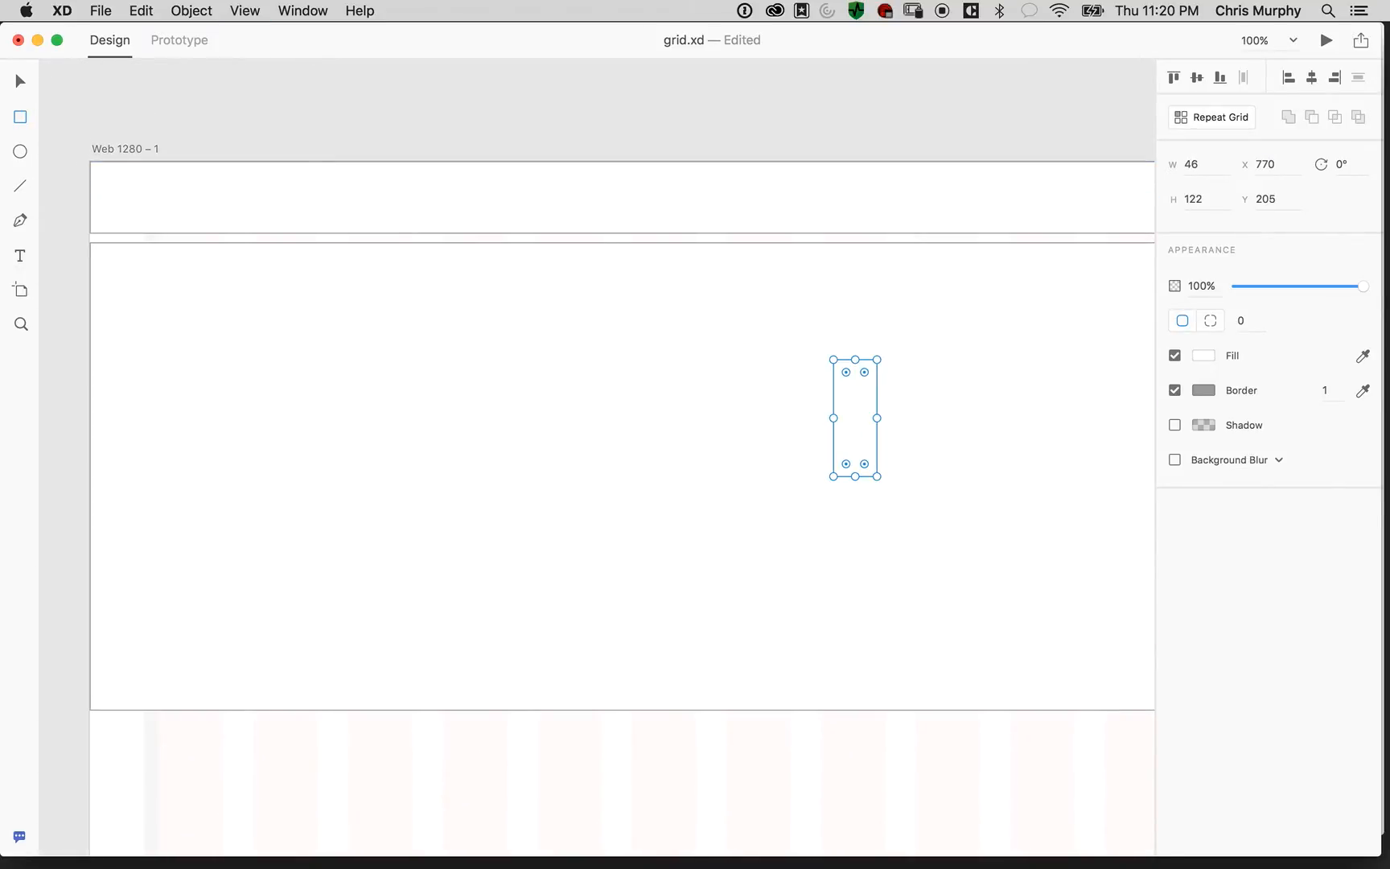
{"action": "key", "text": "v"}
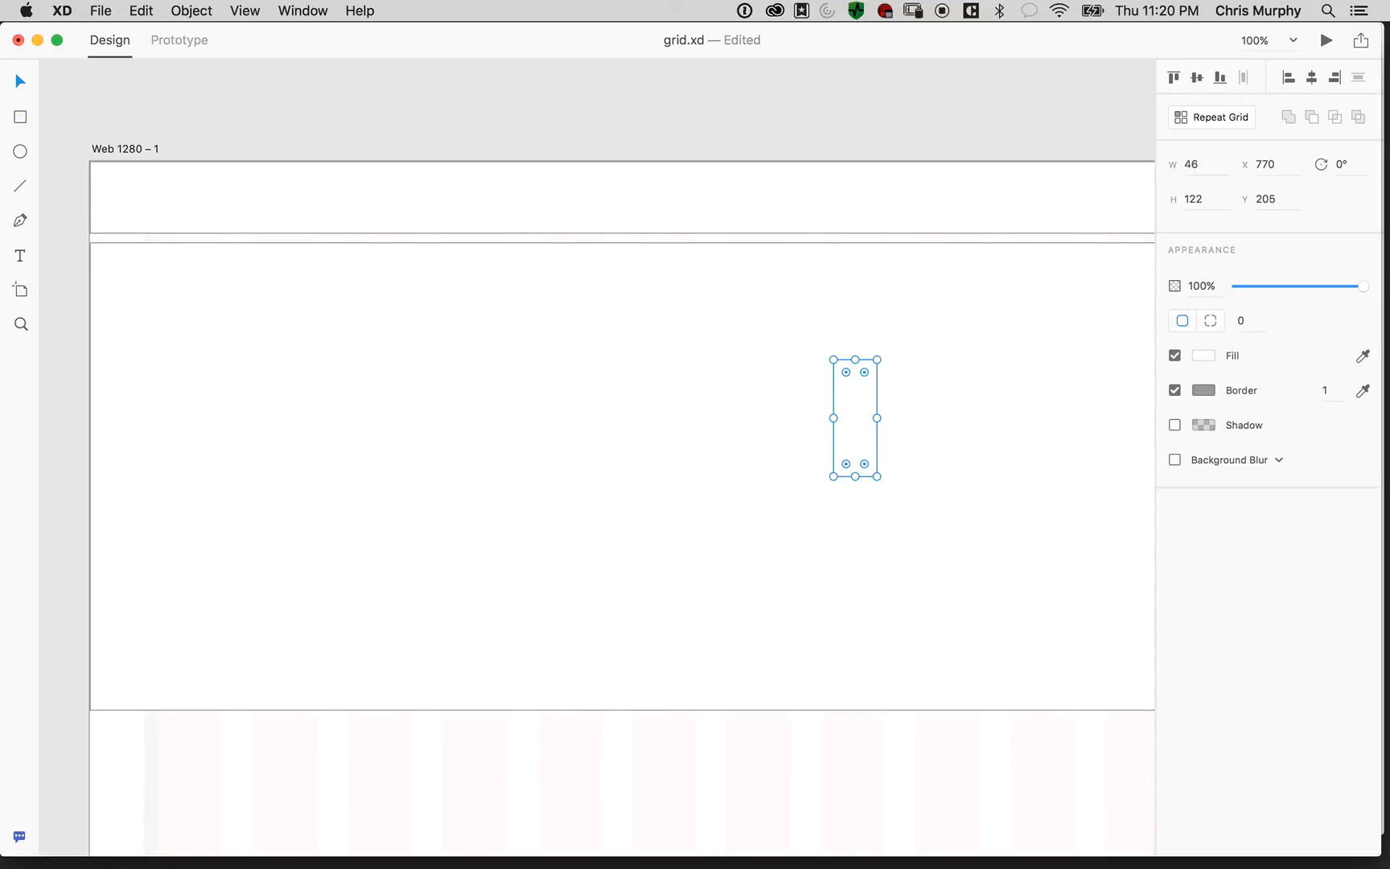
{"action": "key", "text": "Delete"}
Fill the header rectangle with light grey #E0E0E0 and turn off its border
{"action": "left_click", "coordinate": [828, 199]}
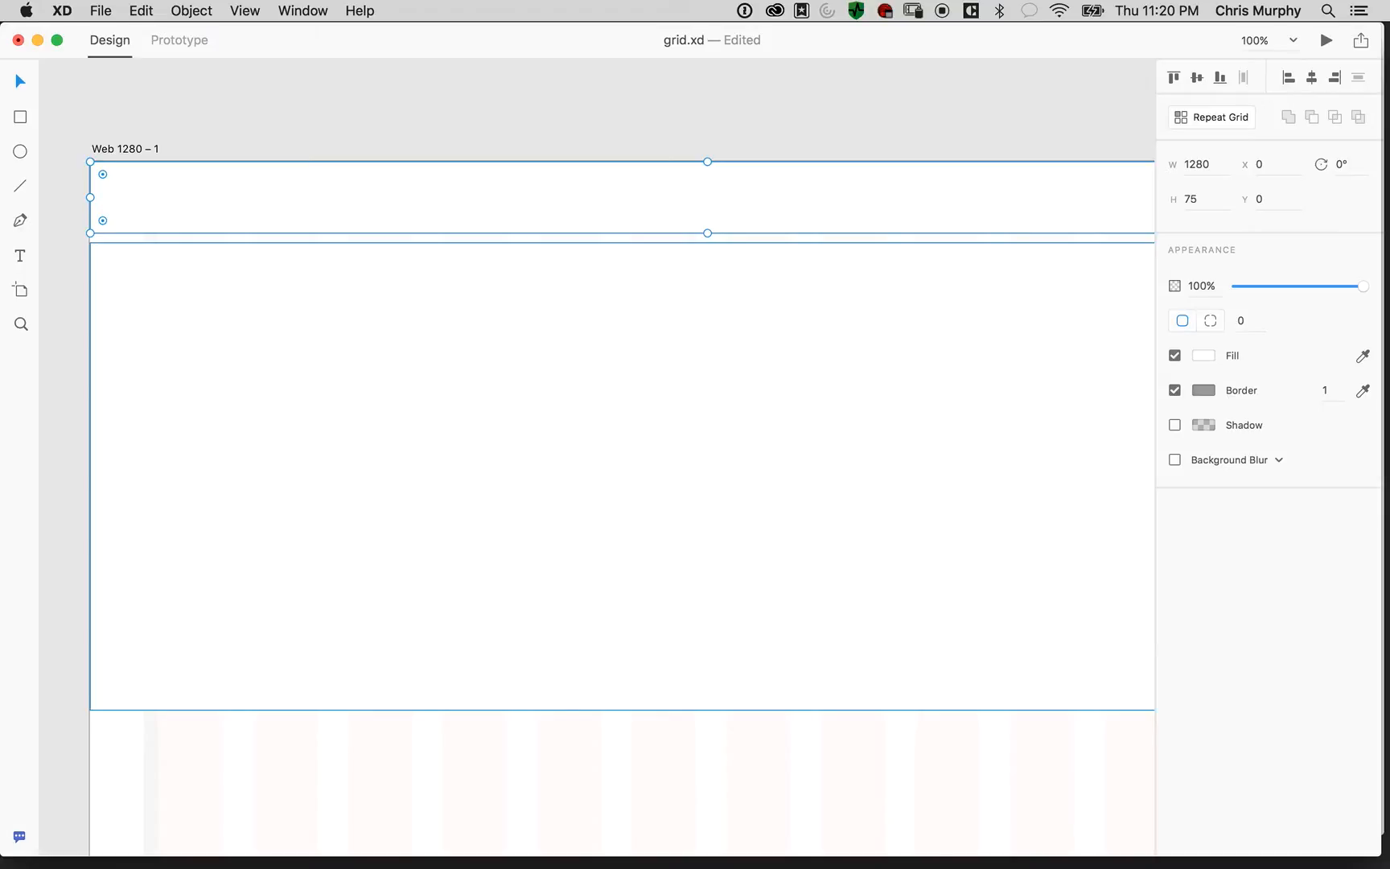
{"action": "left_click", "coordinate": [1204, 356]}
{"action": "left_click_drag", "start_coordinate": [973, 245], "coordinate": [973, 261]}
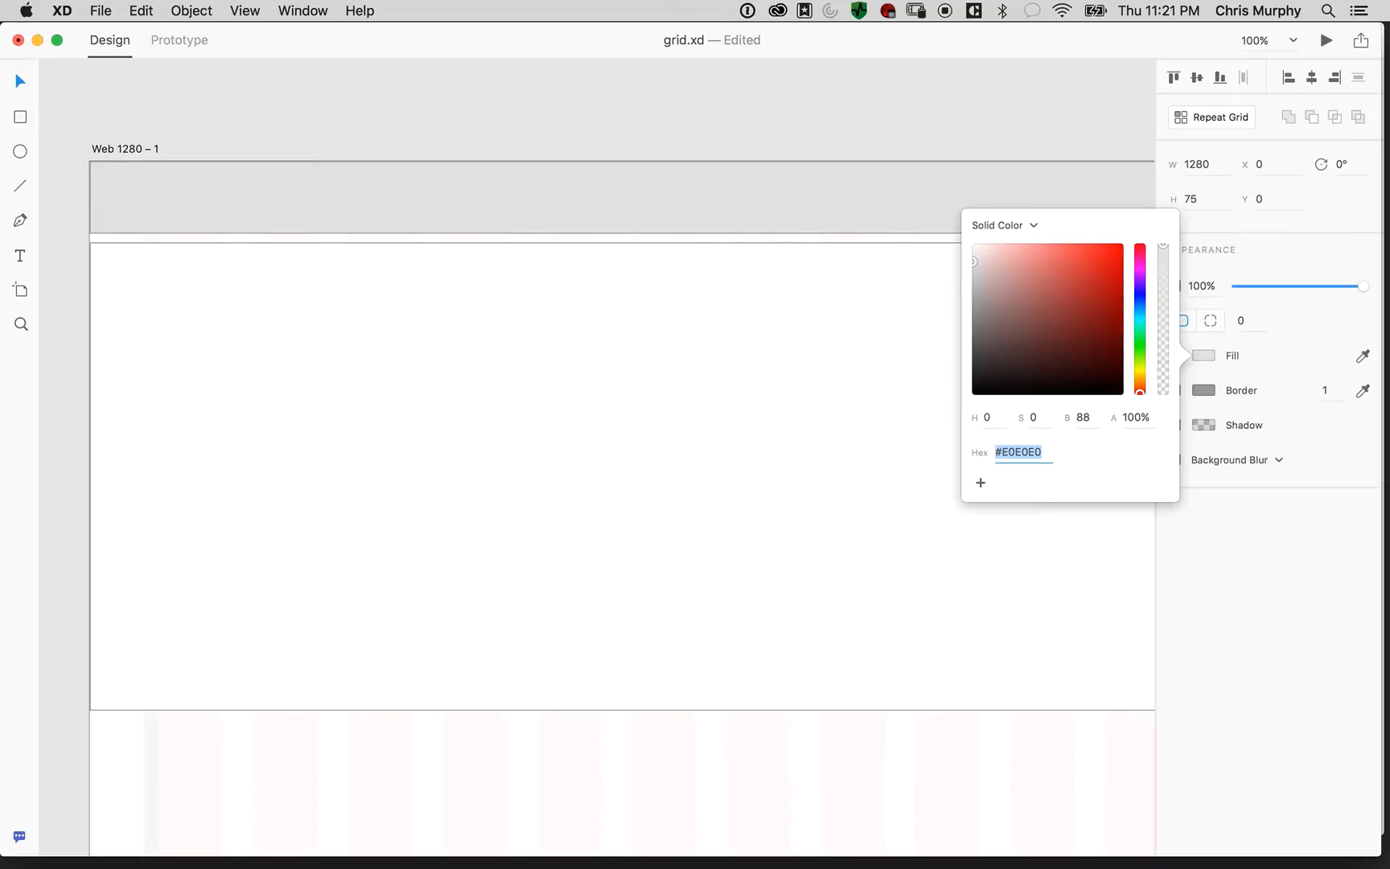
{"action": "key", "text": "Escape"}
{"action": "left_click", "coordinate": [1174, 390]}
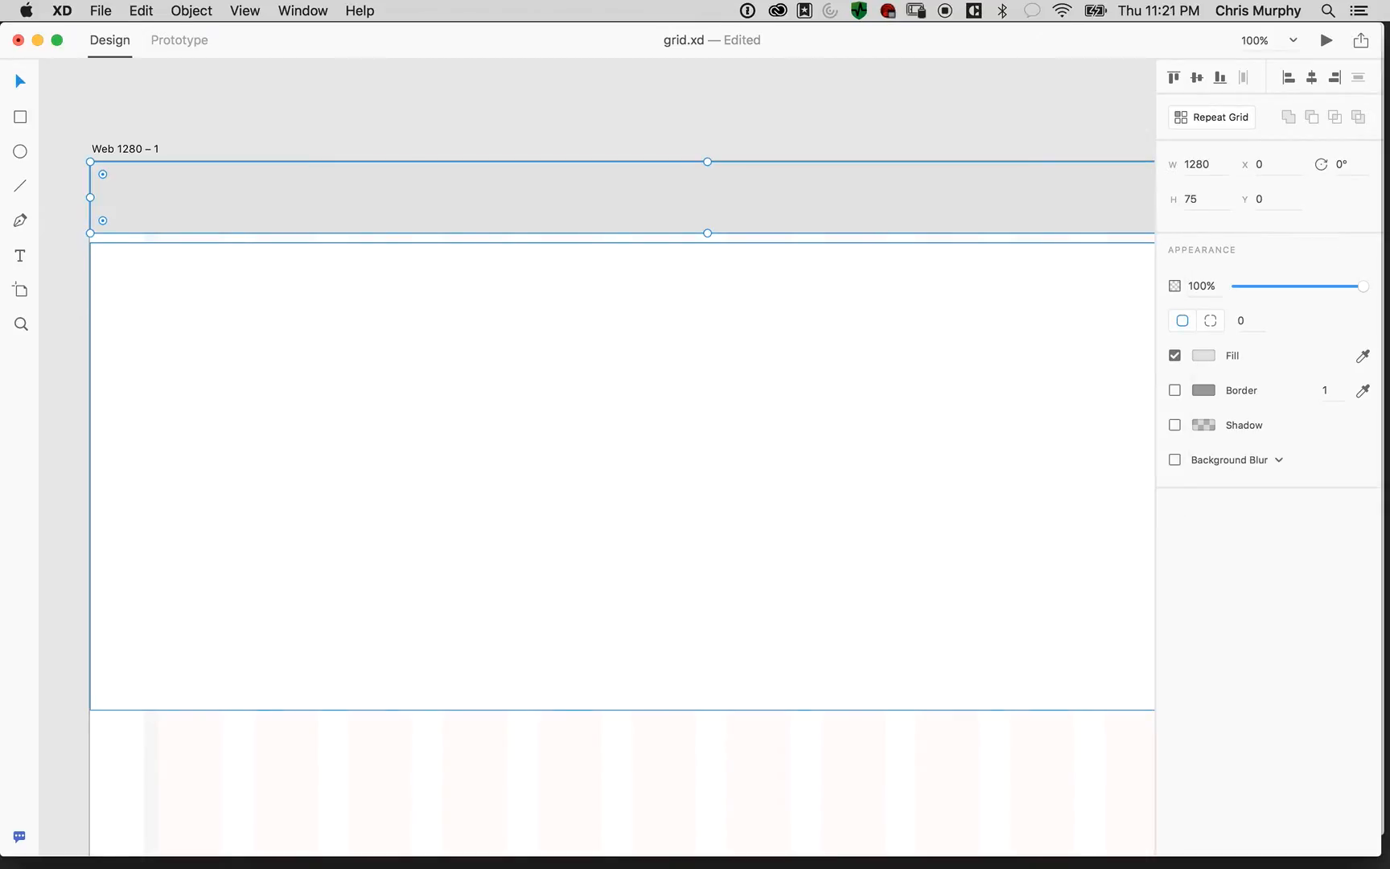
Set the header's fill to #000000 and save it as a swatch, and do the same with #333333
{"action": "left_click", "coordinate": [1203, 355]}
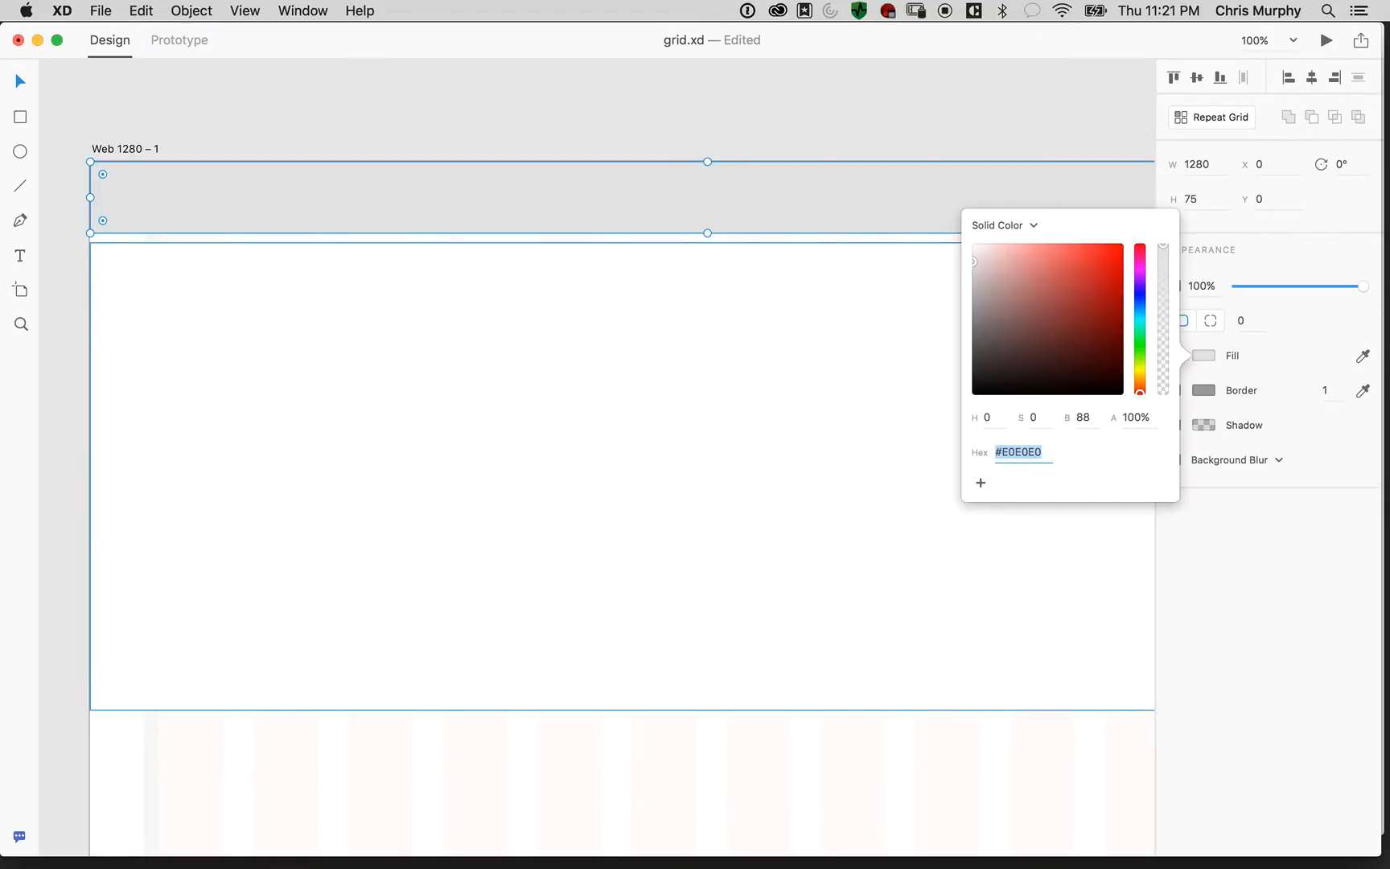
{"action": "double_click", "coordinate": [1021, 452]}
{"action": "type", "text": "000"}
{"action": "key", "text": "Tab"}
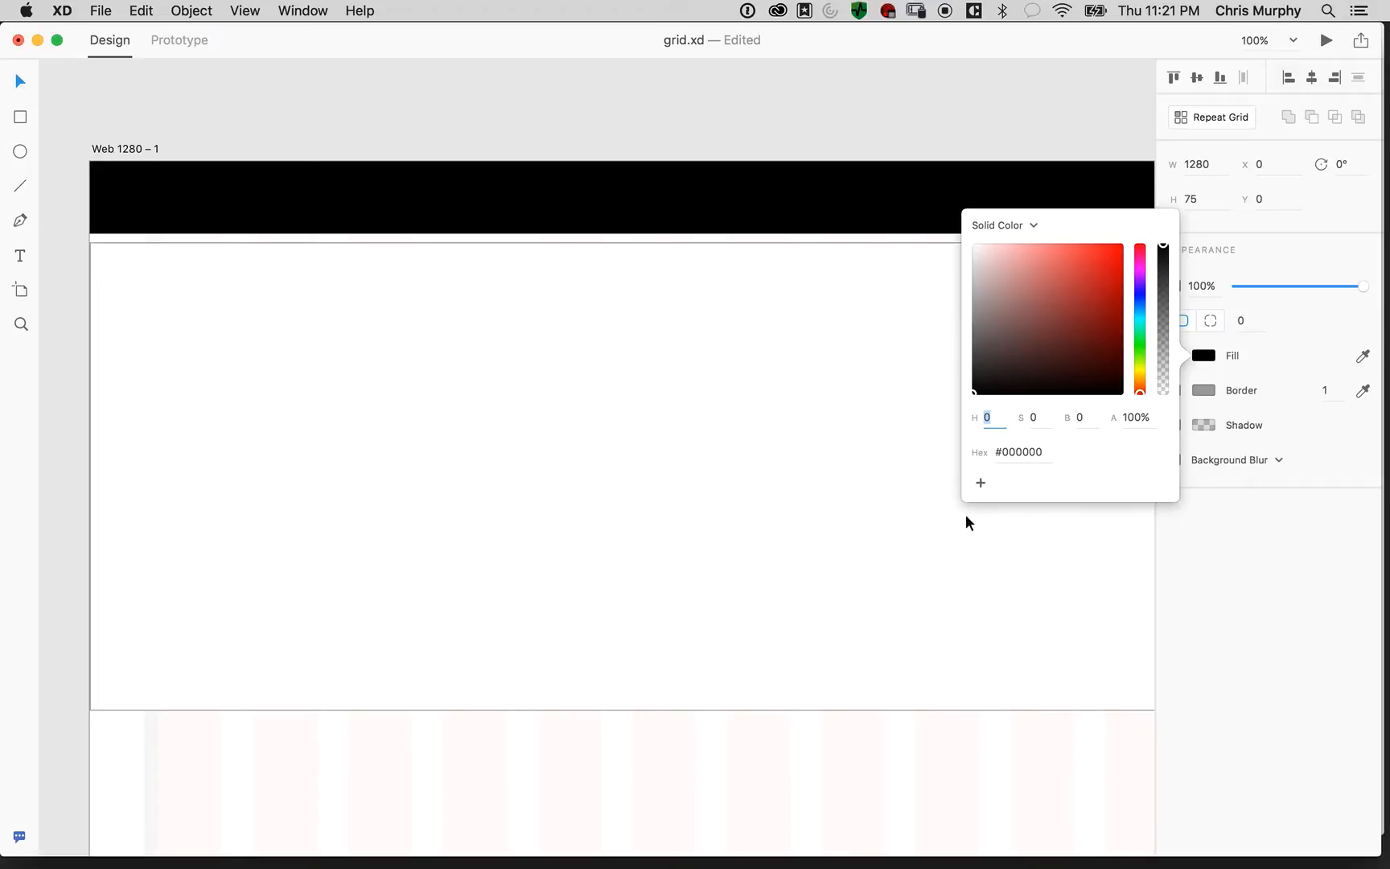
{"action": "left_click", "coordinate": [981, 483]}
{"action": "double_click", "coordinate": [1036, 451]}
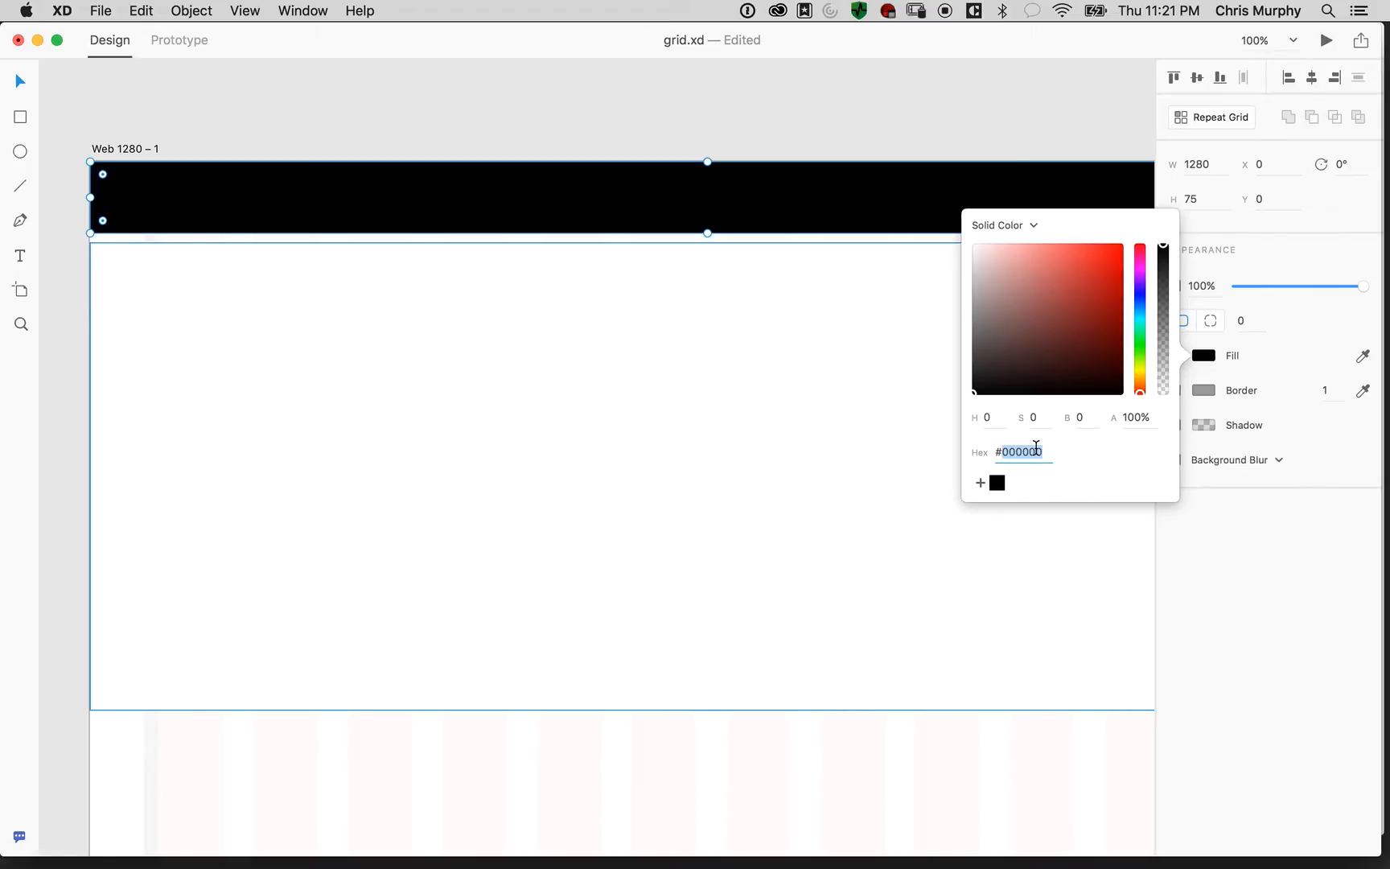
{"action": "type", "text": "333"}
{"action": "key", "text": "Tab"}
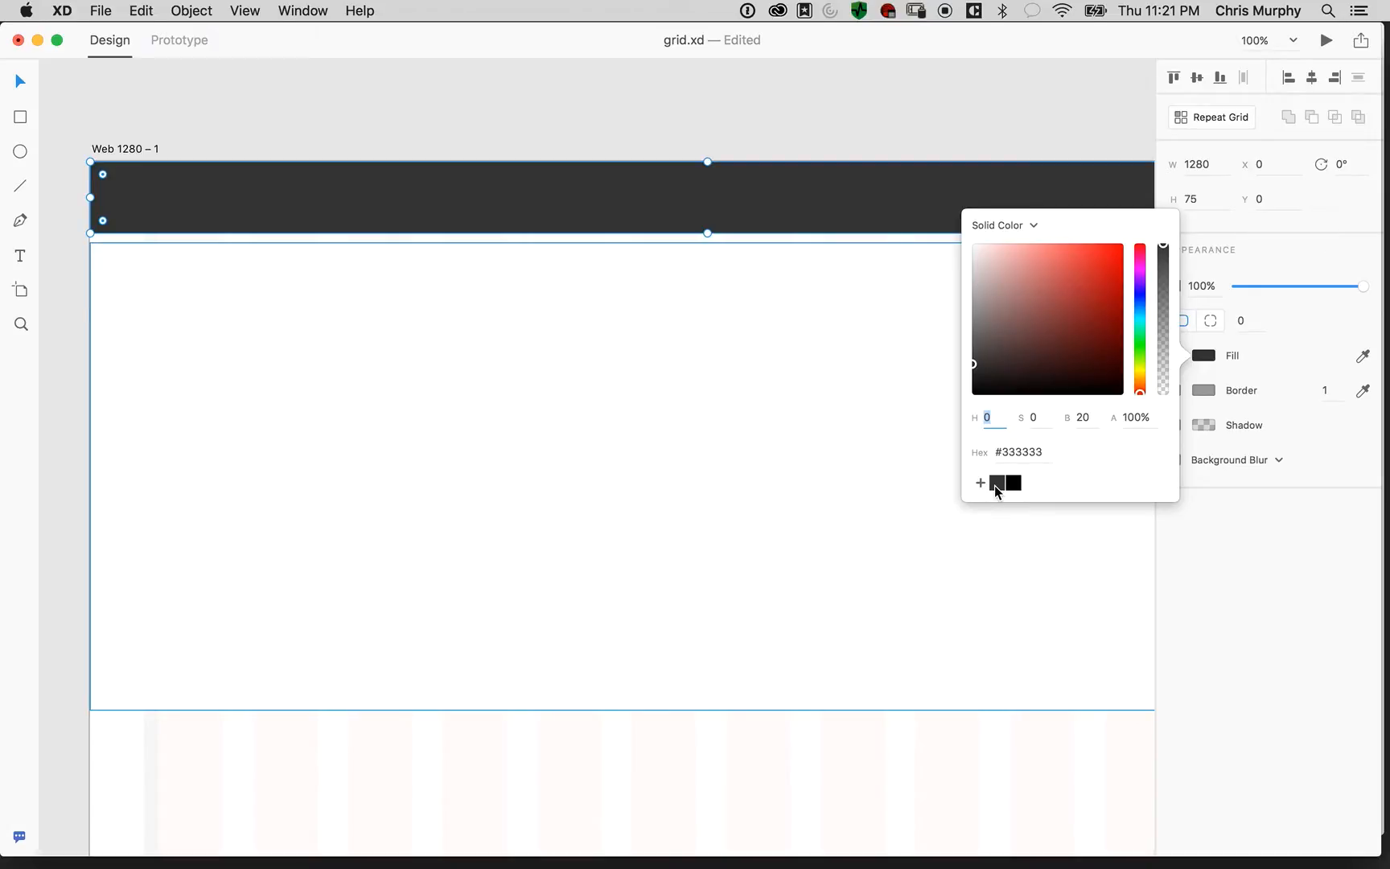
Set the header's fill to #999999 and save it as a swatch, and do the same with #666666
{"action": "left_click", "coordinate": [1017, 453]}
{"action": "type", "text": "999"}
{"action": "key", "text": "Tab"}
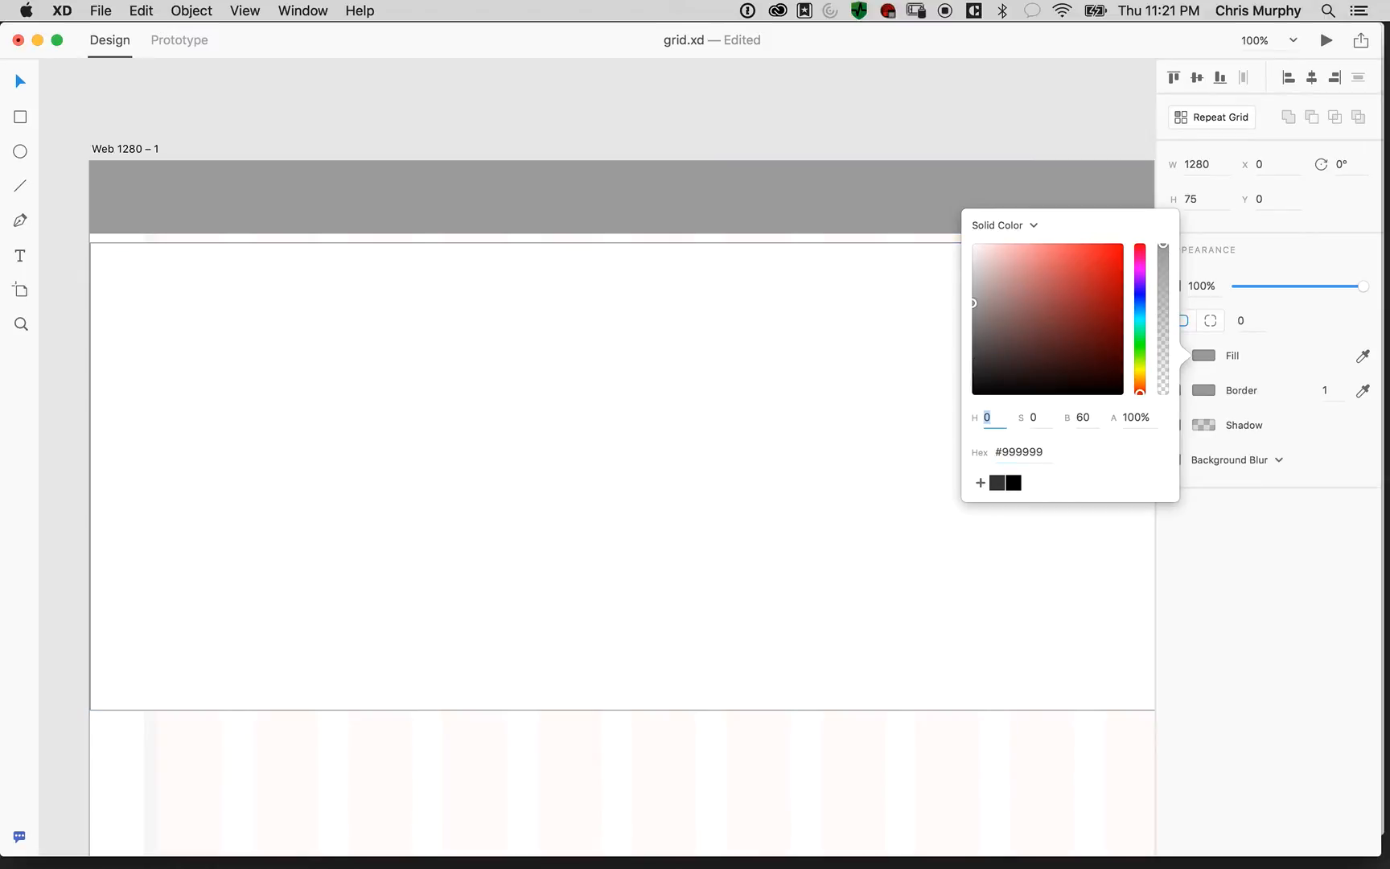
{"action": "left_click", "coordinate": [980, 483]}
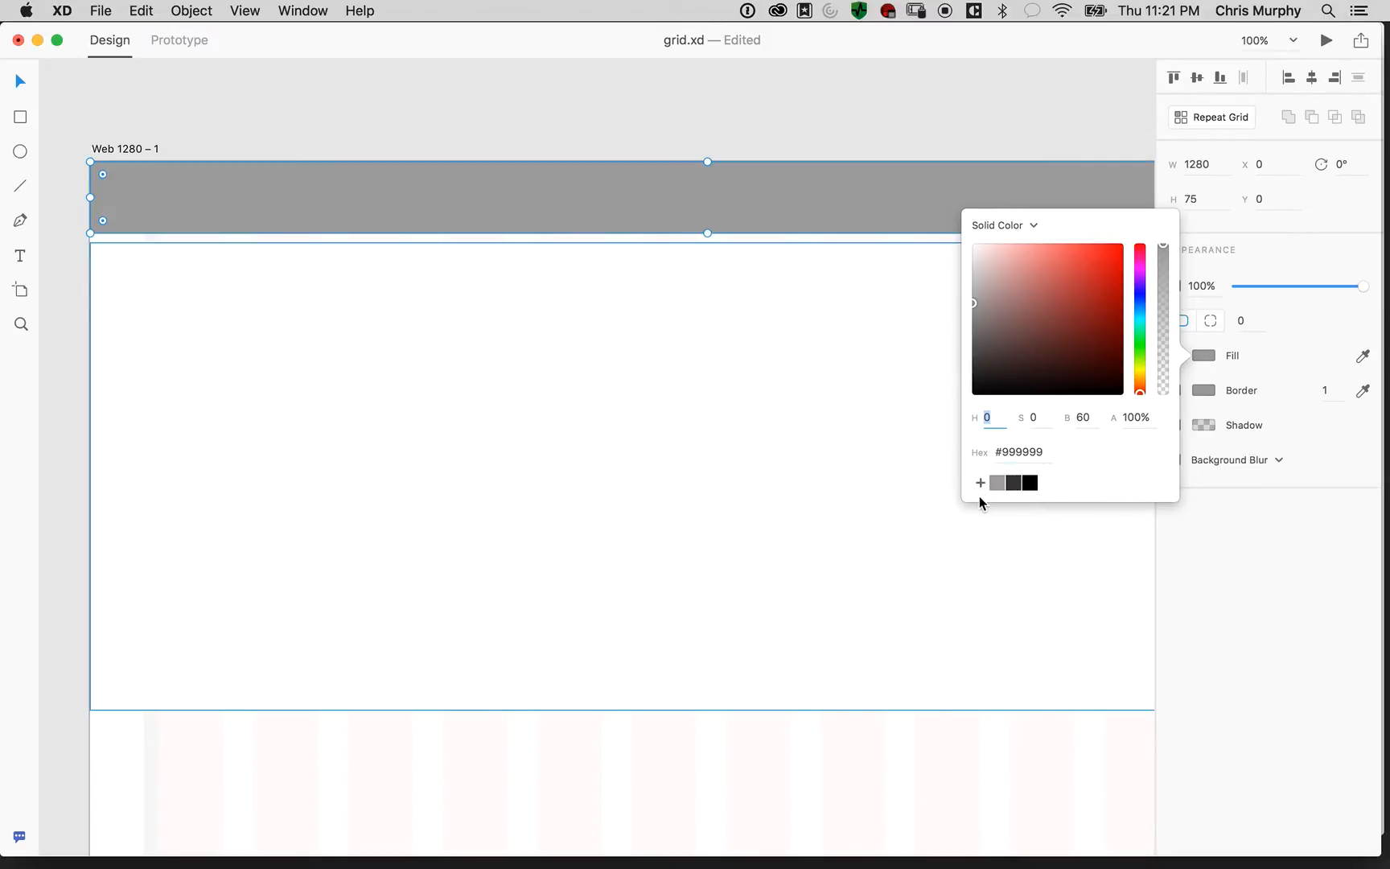
{"action": "left_click", "coordinate": [1025, 453]}
{"action": "type", "text": "666666"}
{"action": "key", "text": "Tab"}
{"action": "left_click", "coordinate": [980, 483]}
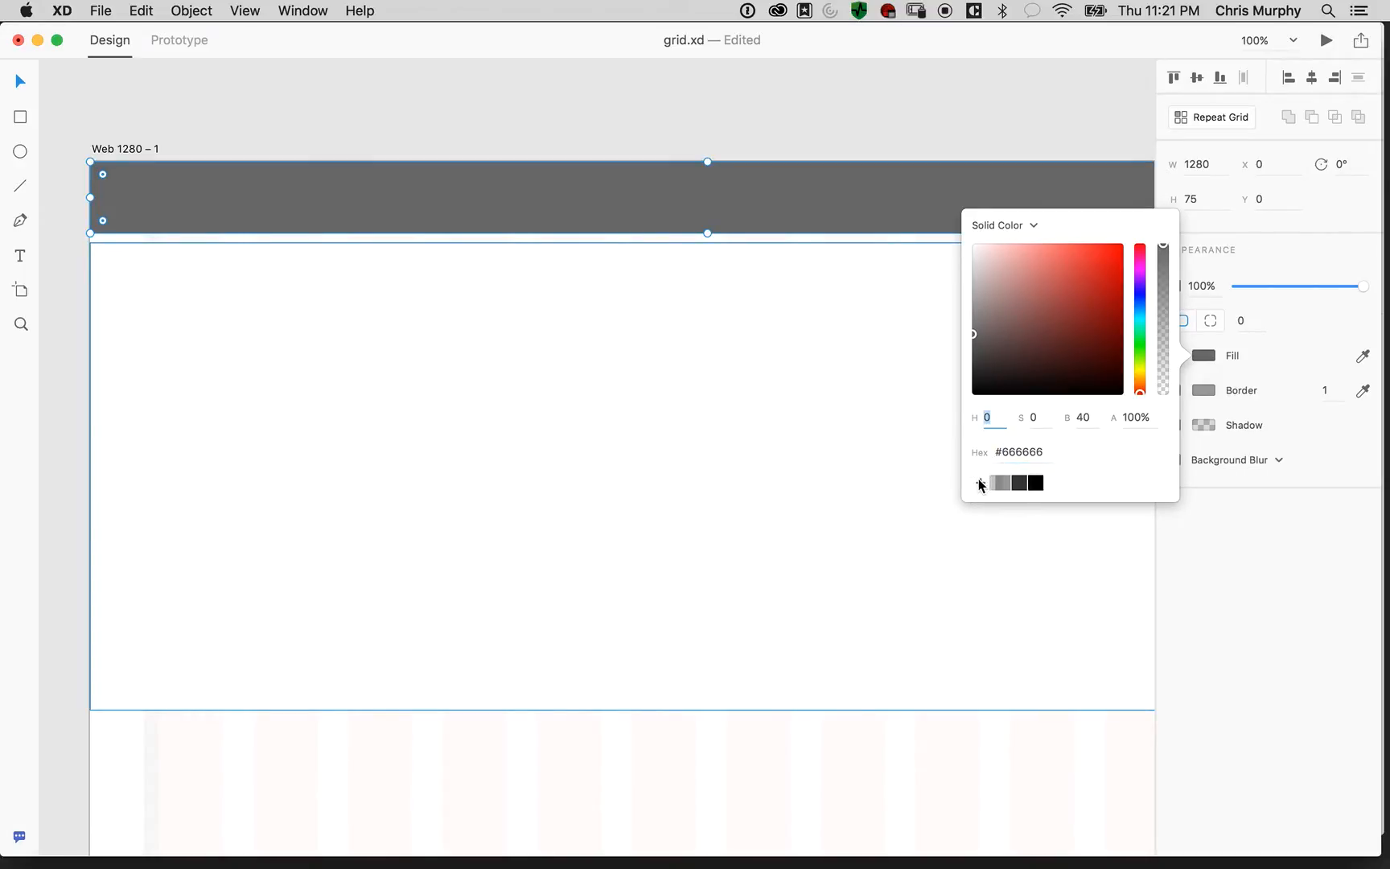
Reorder the #666666 swatch to sit between #999999 and #333333, and try the grey swatches on the header's fill
{"action": "left_click_drag", "start_coordinate": [1007, 484], "coordinate": [1023, 484]}
{"action": "left_click", "coordinate": [1031, 484]}
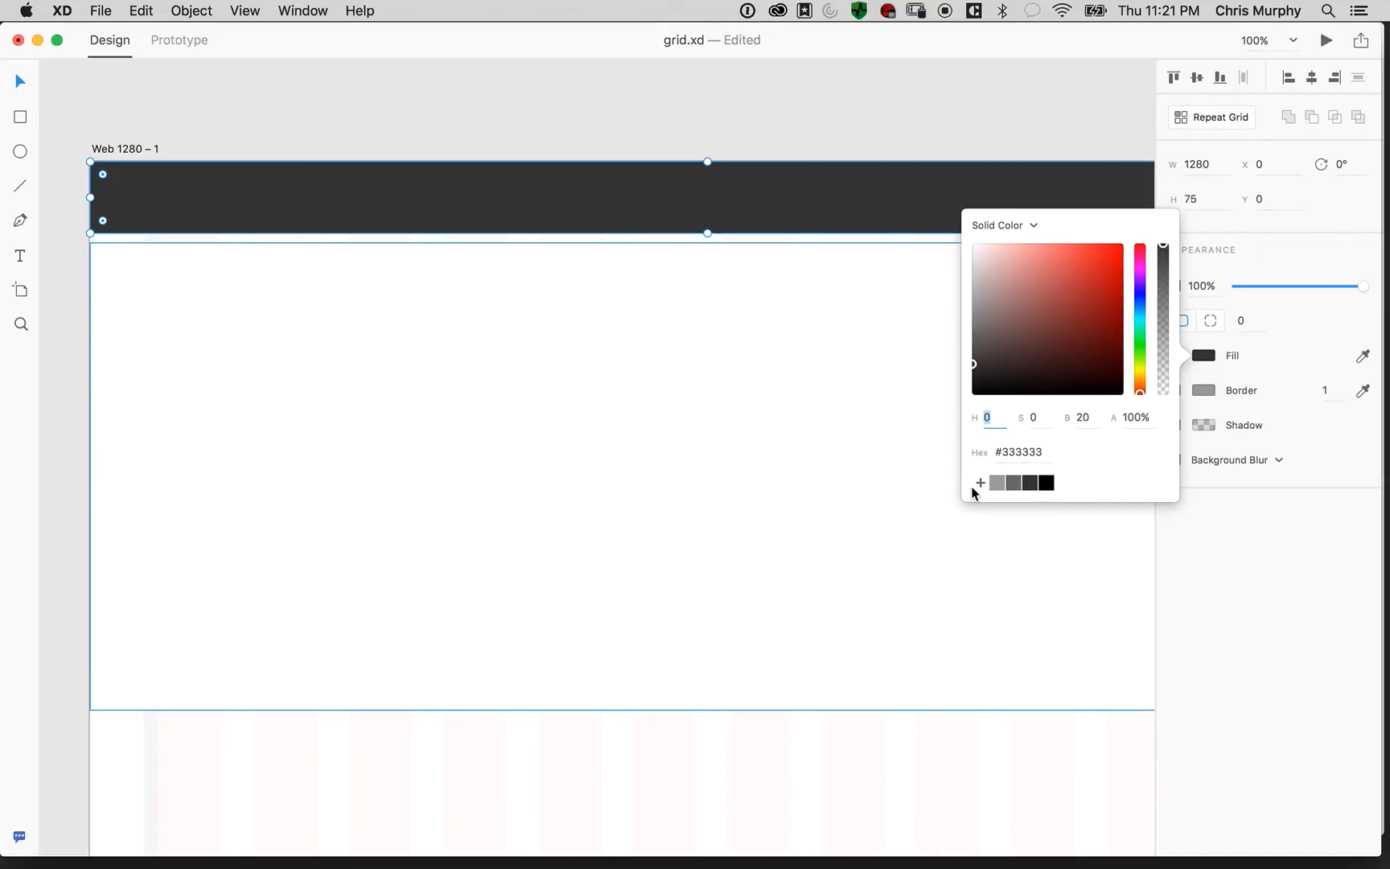
{"action": "left_click", "coordinate": [1010, 483]}
{"action": "left_click", "coordinate": [996, 484]}
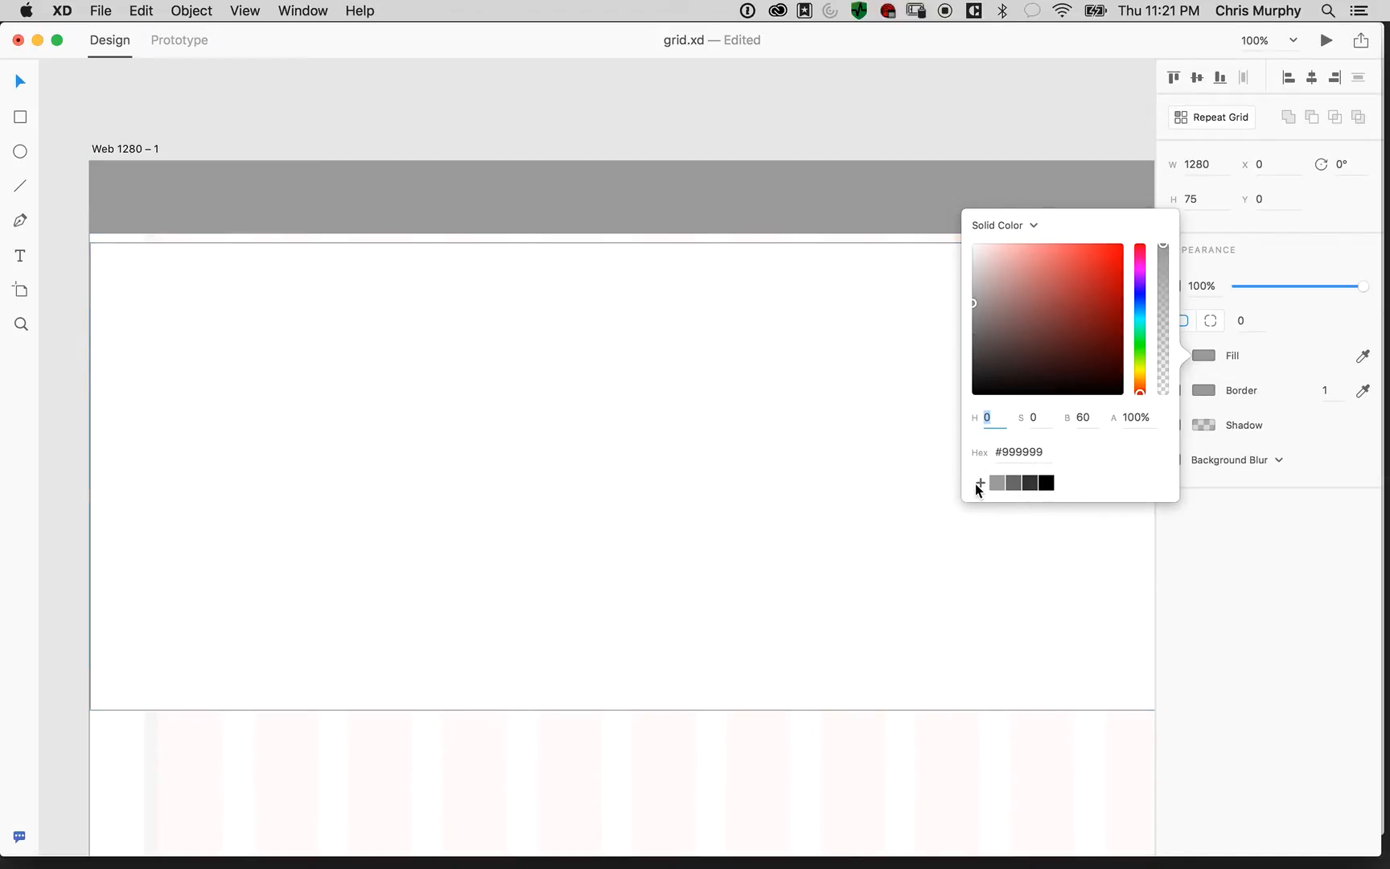
Set the header's fill to #CCCCCC, save it as a swatch and close the colour picker
{"action": "left_click", "coordinate": [1015, 451]}
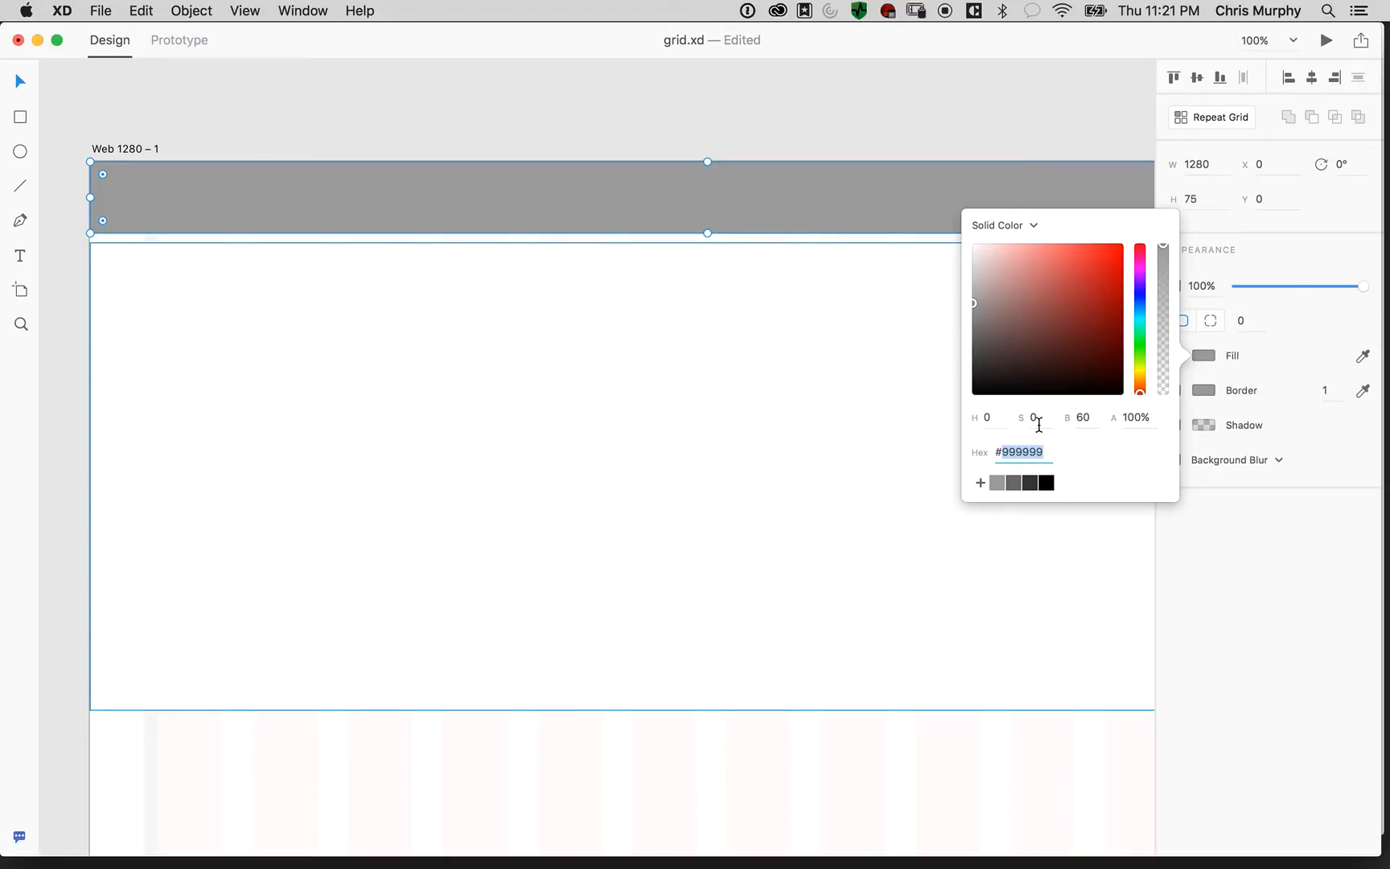
{"action": "type", "text": "ccc"}
{"action": "key", "text": "Return"}
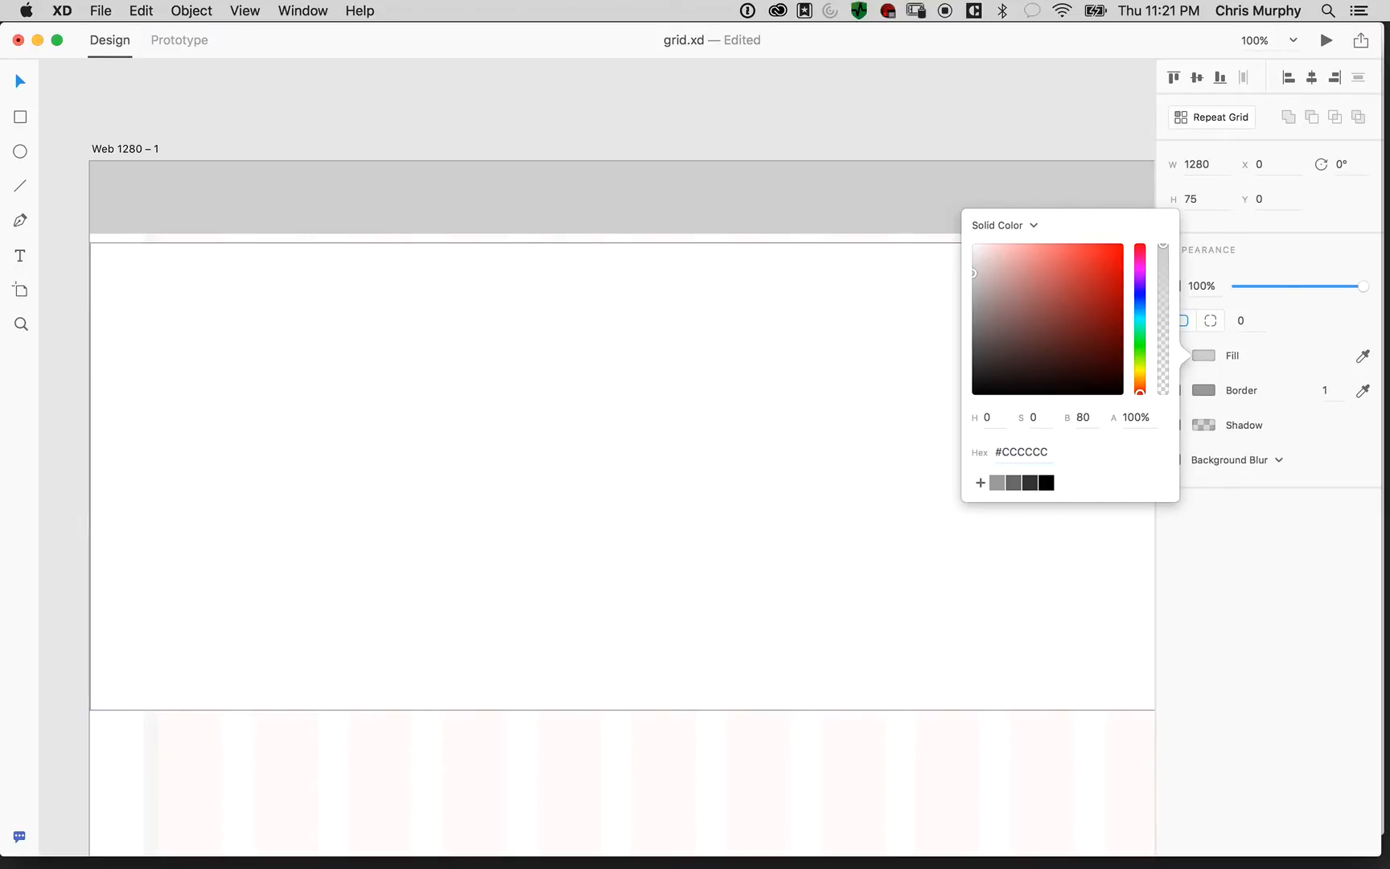
{"action": "left_click", "coordinate": [977, 482]}
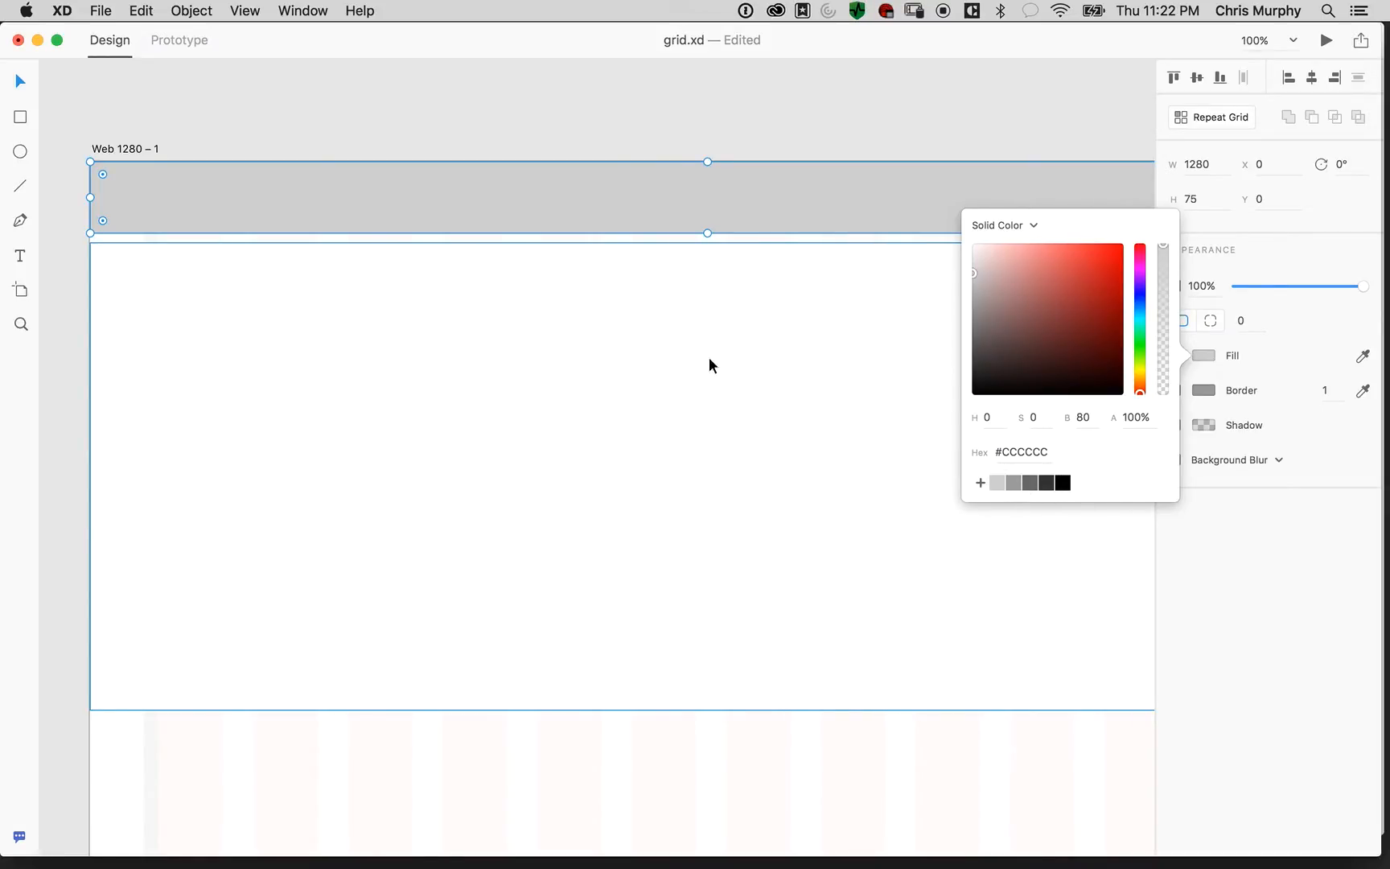
{"action": "left_click", "coordinate": [1251, 245]}
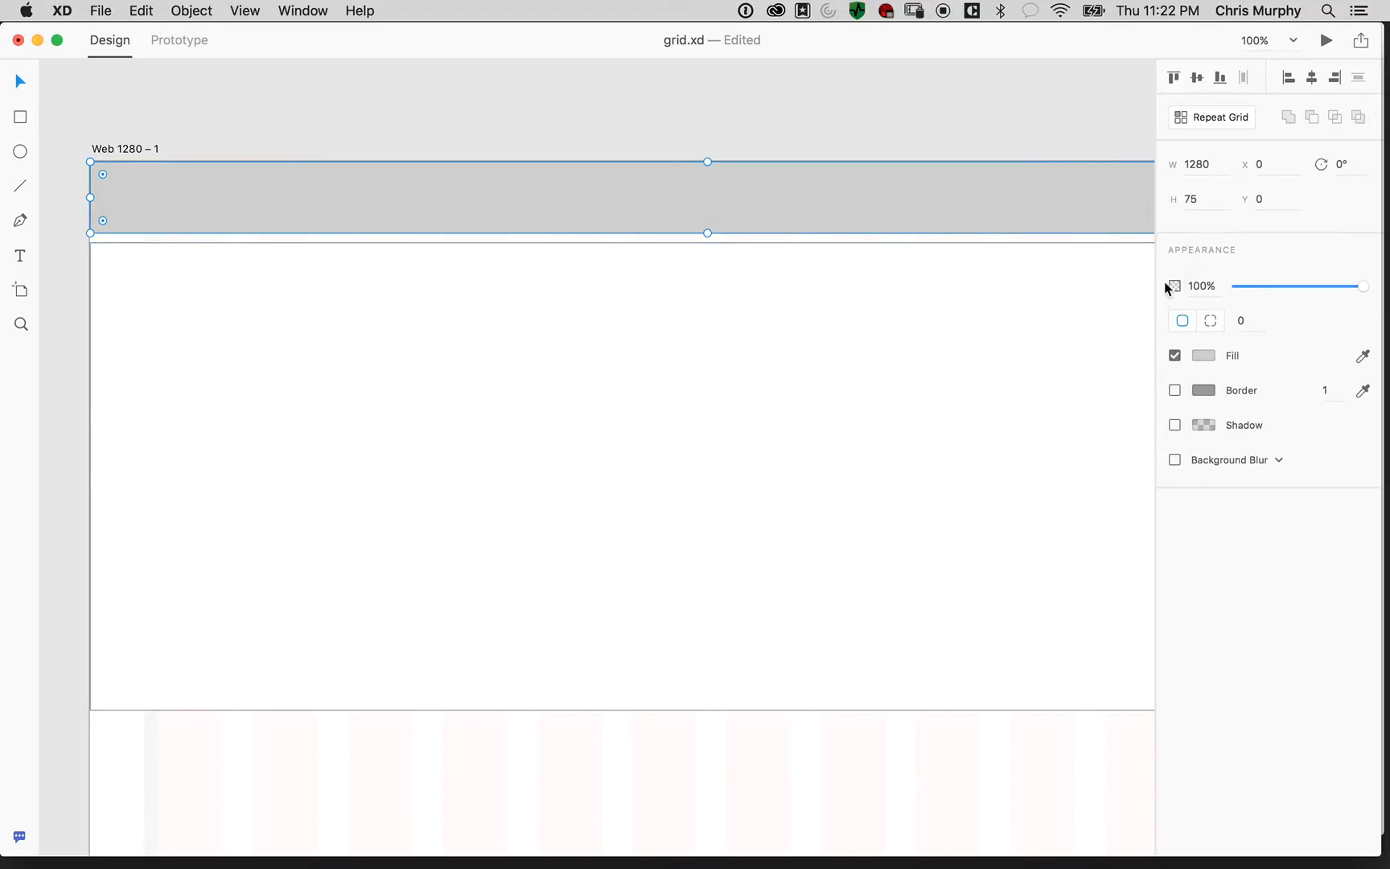
Add a text box reading "Logo" in the header bar and place it at about X 29, Y 24
{"action": "left_click", "coordinate": [561, 129]}
{"action": "key", "text": "space"}
{"action": "left_click_drag", "start_coordinate": [560, 429], "coordinate": [605, 525]}
{"action": "left_click", "coordinate": [20, 252]}
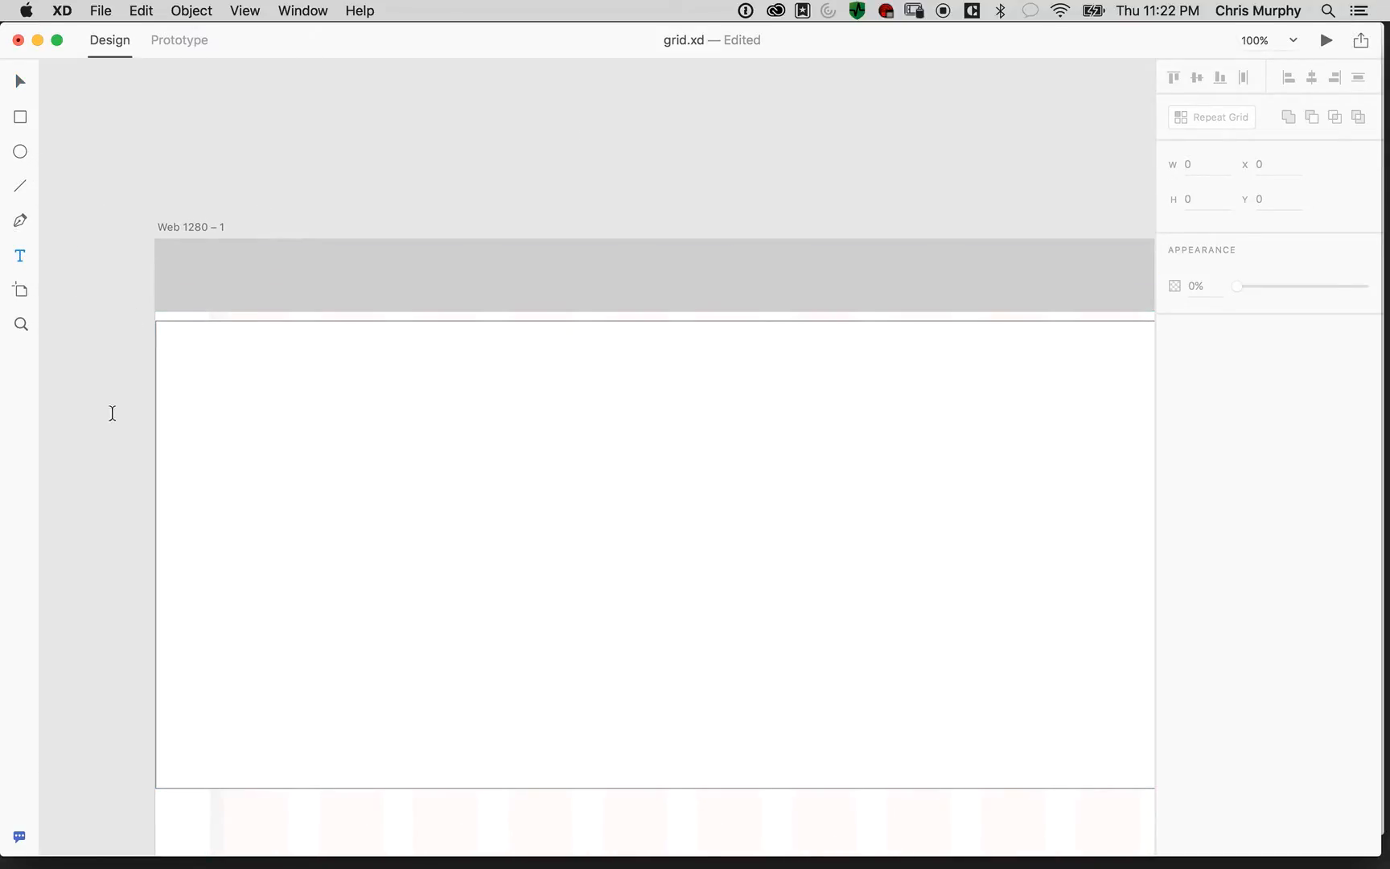
{"action": "left_click_drag", "start_coordinate": [226, 278], "coordinate": [336, 294]}
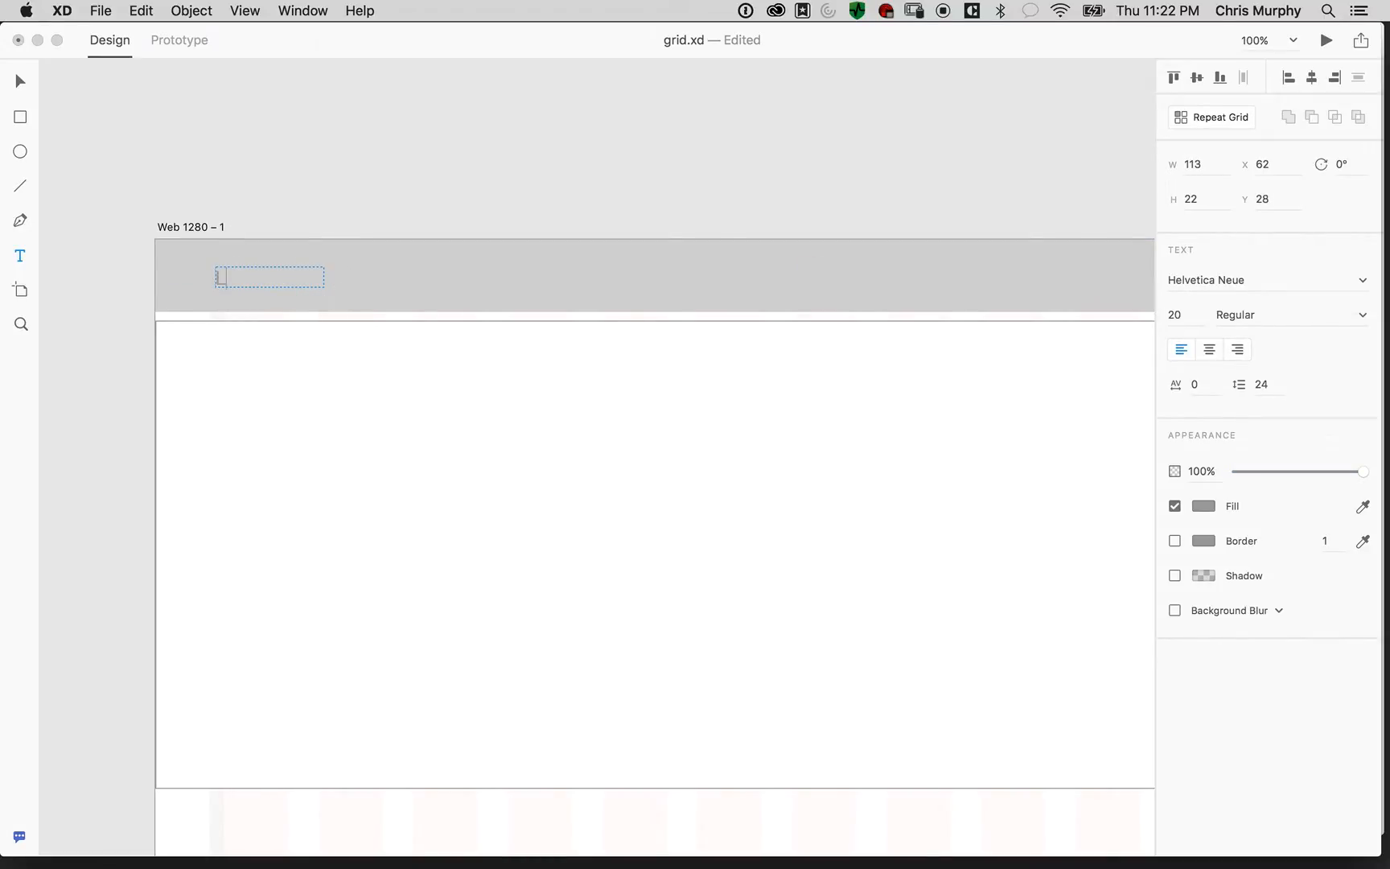
{"action": "type", "text": "Logo"}
{"action": "key", "text": "super+a"}
{"action": "left_click", "coordinate": [20, 81]}
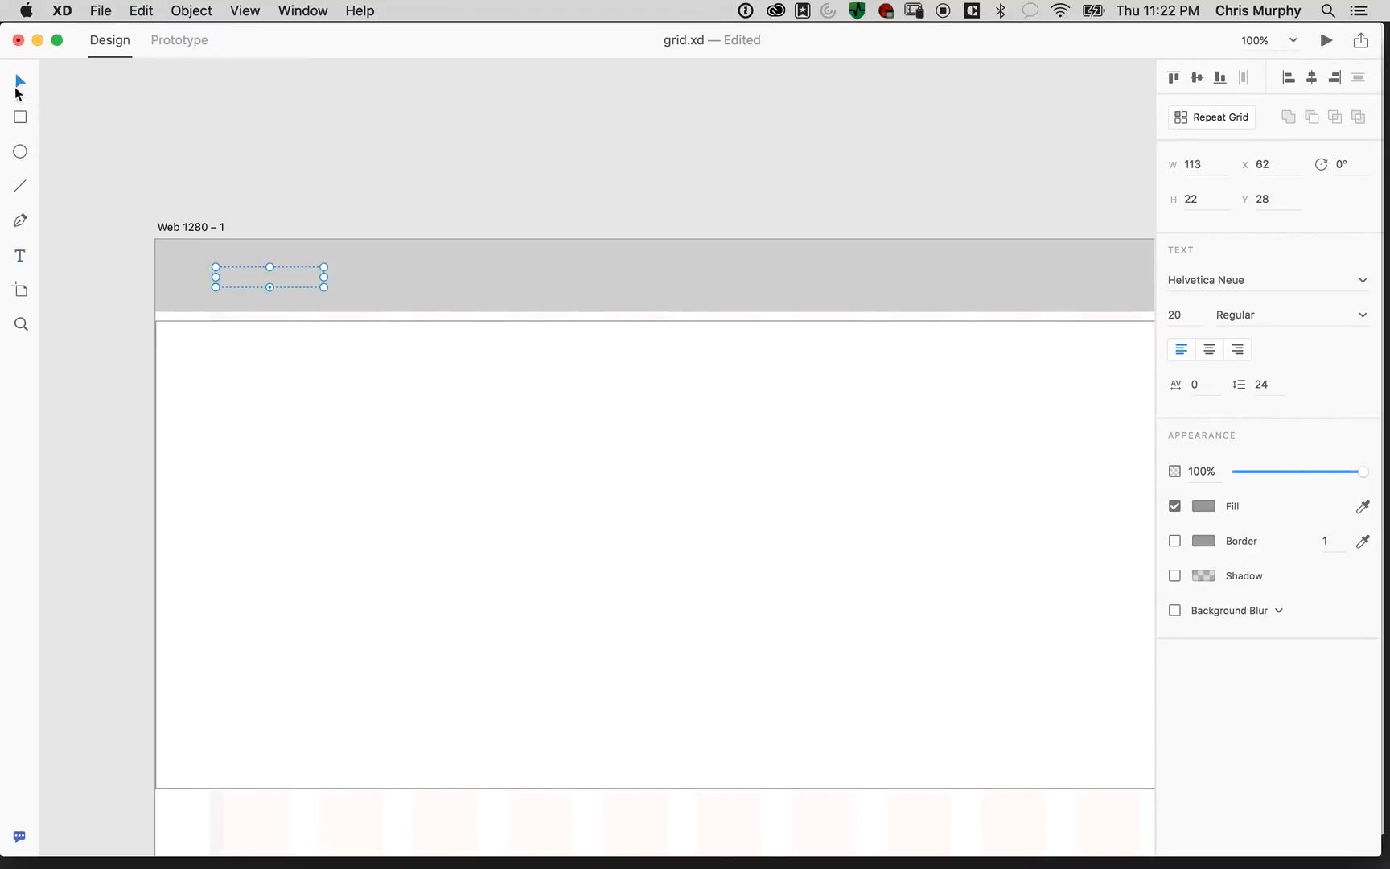
{"action": "left_click_drag", "start_coordinate": [285, 276], "coordinate": [256, 283]}
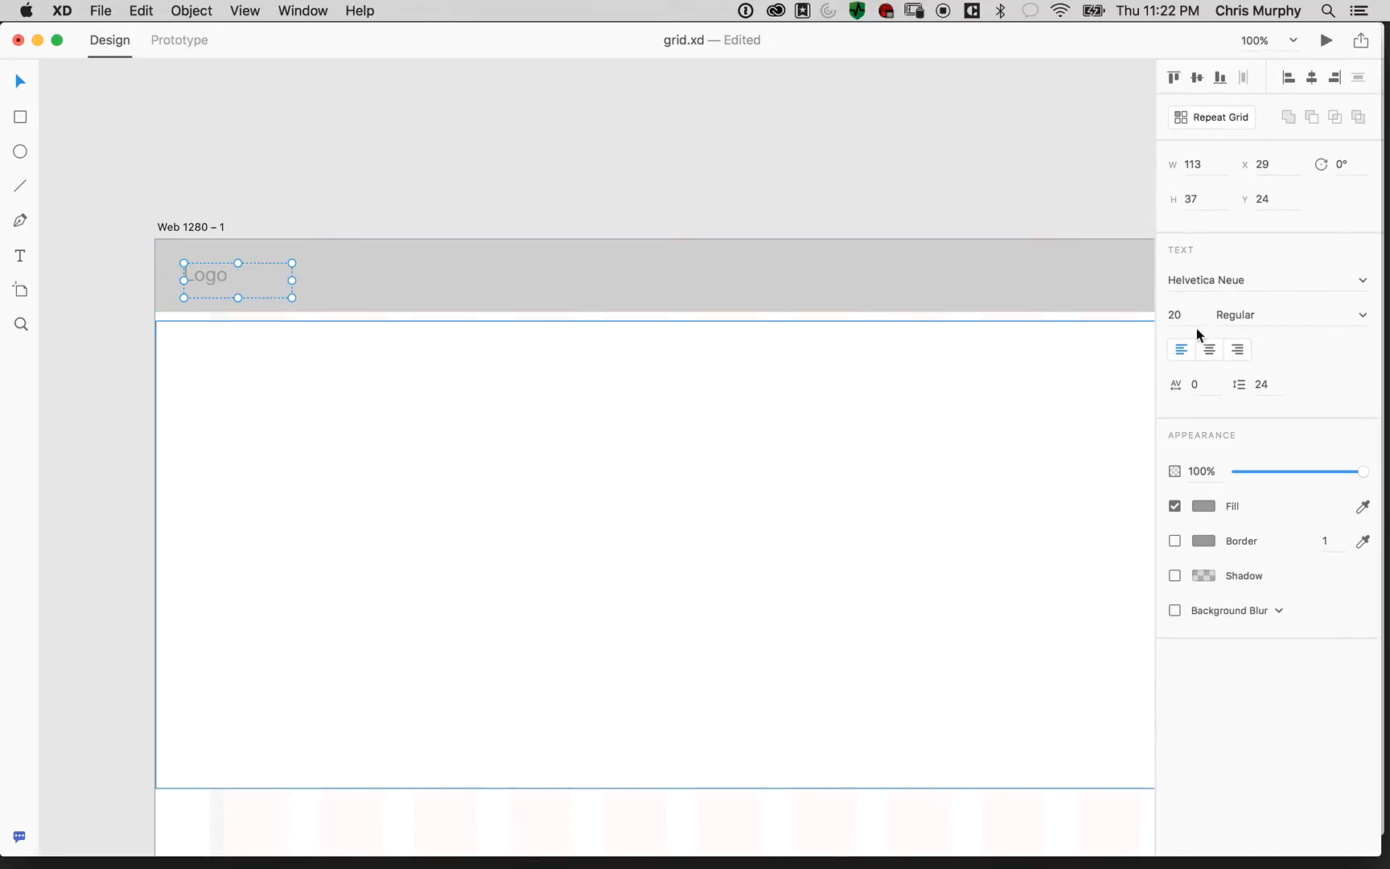
Set the header logo text's fill to #FFFFFF and its font weight to Bold, trying Condensed Bold along the way
{"action": "left_click", "coordinate": [1202, 506]}
{"action": "left_click_drag", "start_coordinate": [971, 443], "coordinate": [952, 354]}
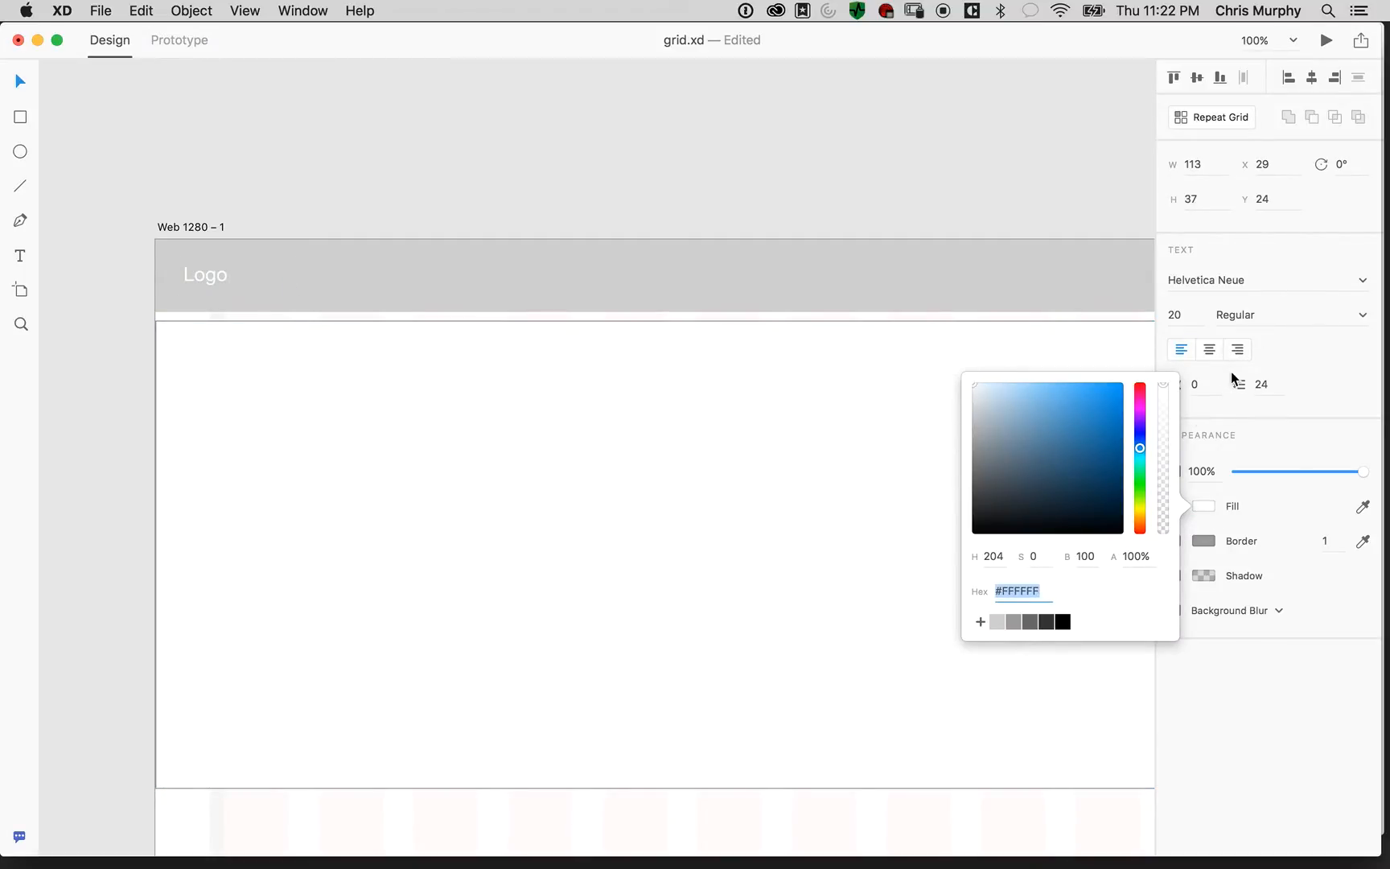
{"action": "left_click", "coordinate": [1275, 318]}
{"action": "left_click", "coordinate": [1360, 315]}
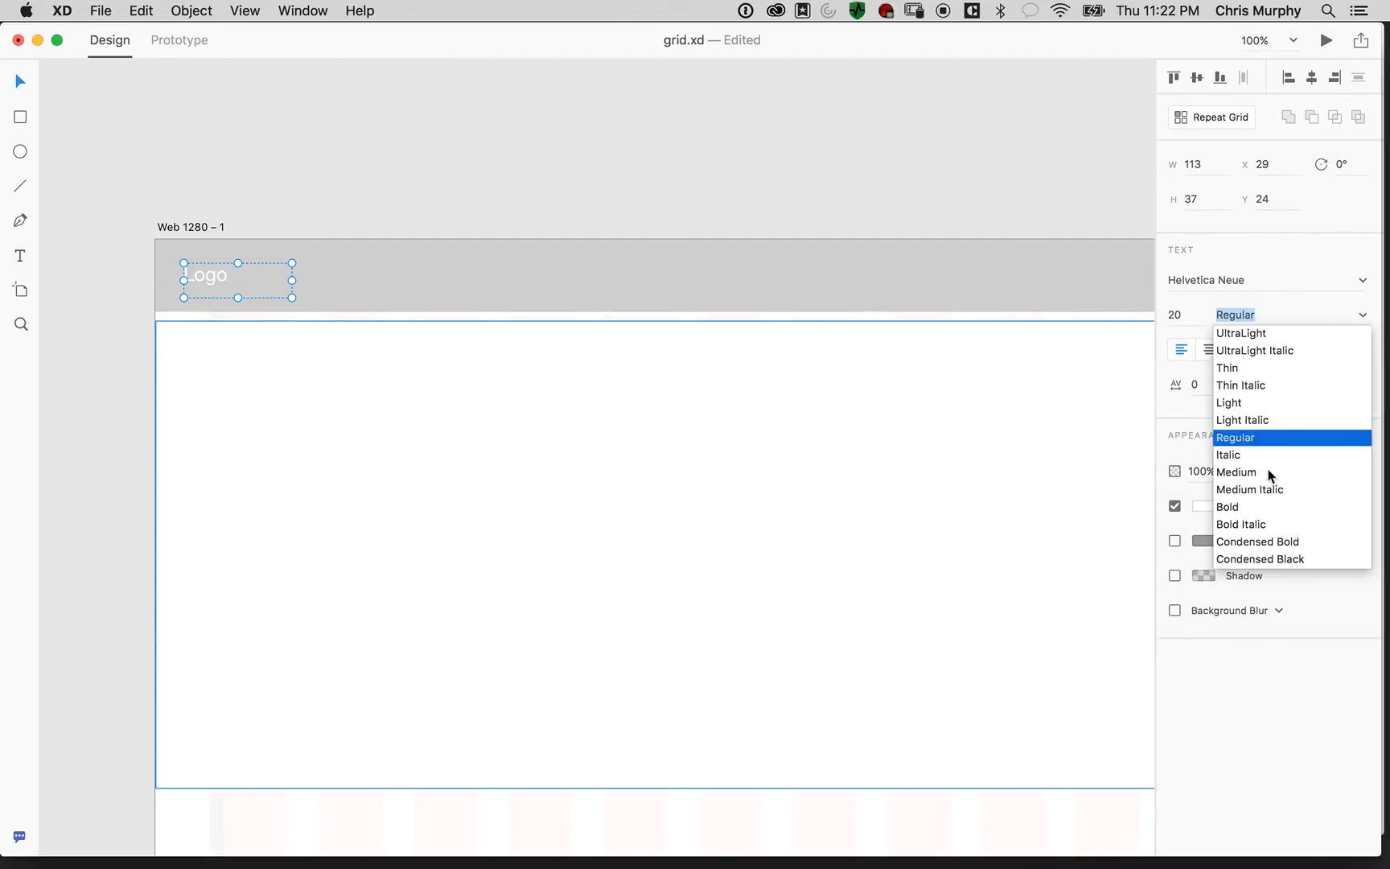
{"action": "left_click", "coordinate": [1240, 505]}
{"action": "left_click", "coordinate": [1362, 315]}
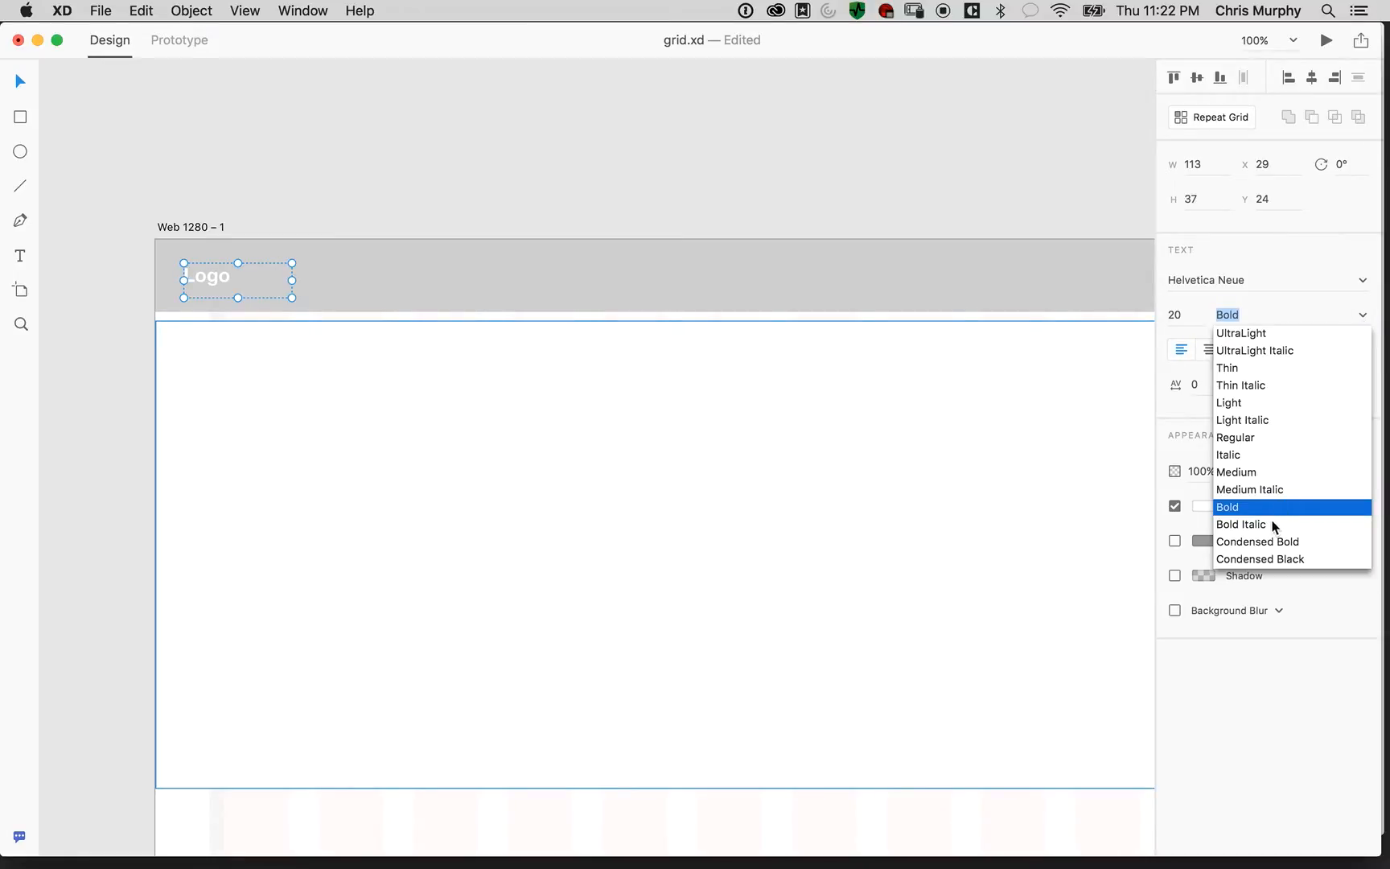
{"action": "left_click", "coordinate": [1268, 540]}
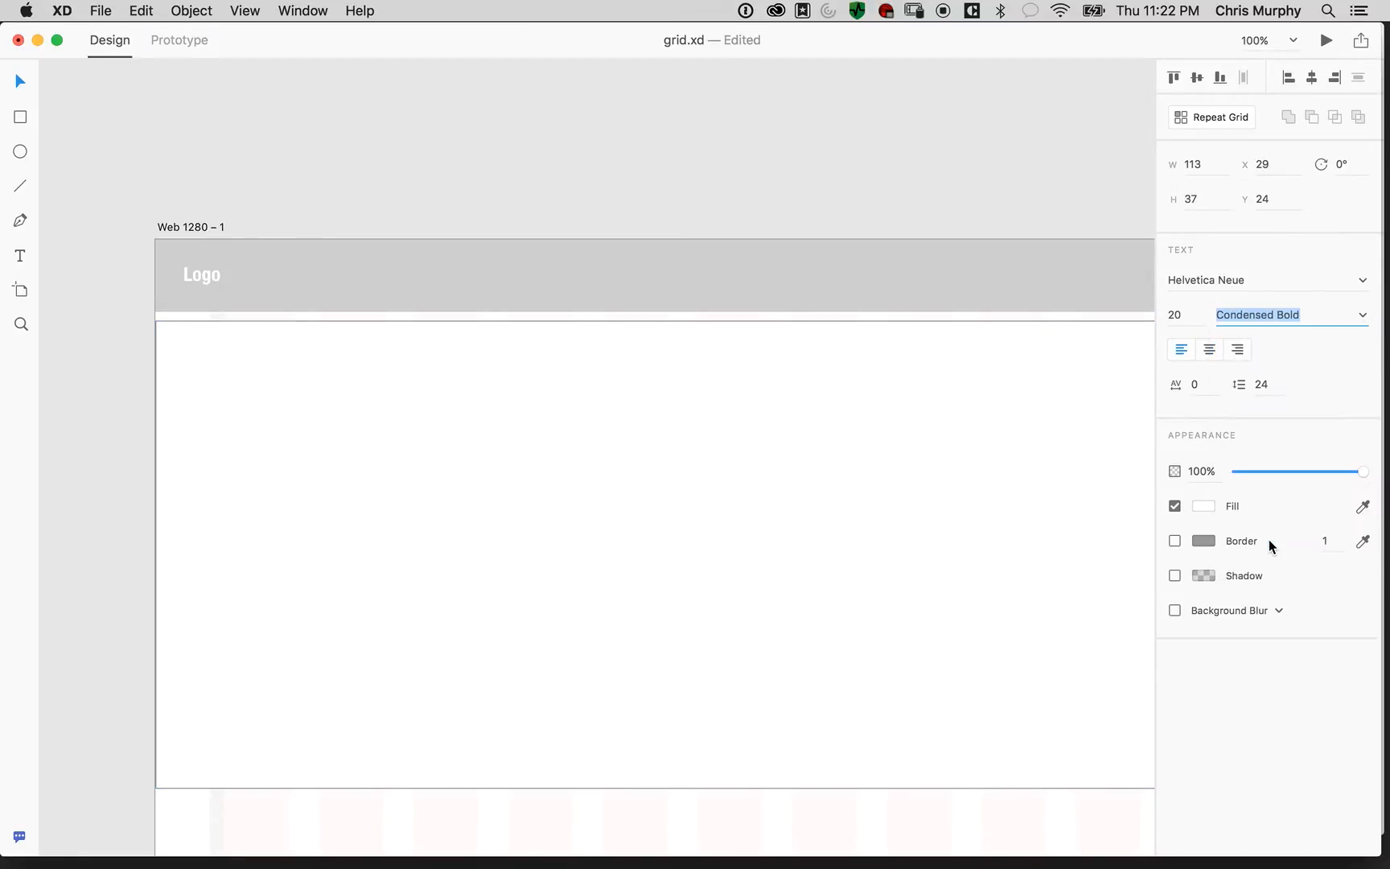
{"action": "left_click", "coordinate": [1363, 315]}
{"action": "left_click", "coordinate": [1219, 507]}
Replace the logo text with "LOGO" in capitals
{"action": "double_click", "coordinate": [198, 277]}
{"action": "key", "text": "BackSpace"}
{"action": "type", "text": "LOGO"}
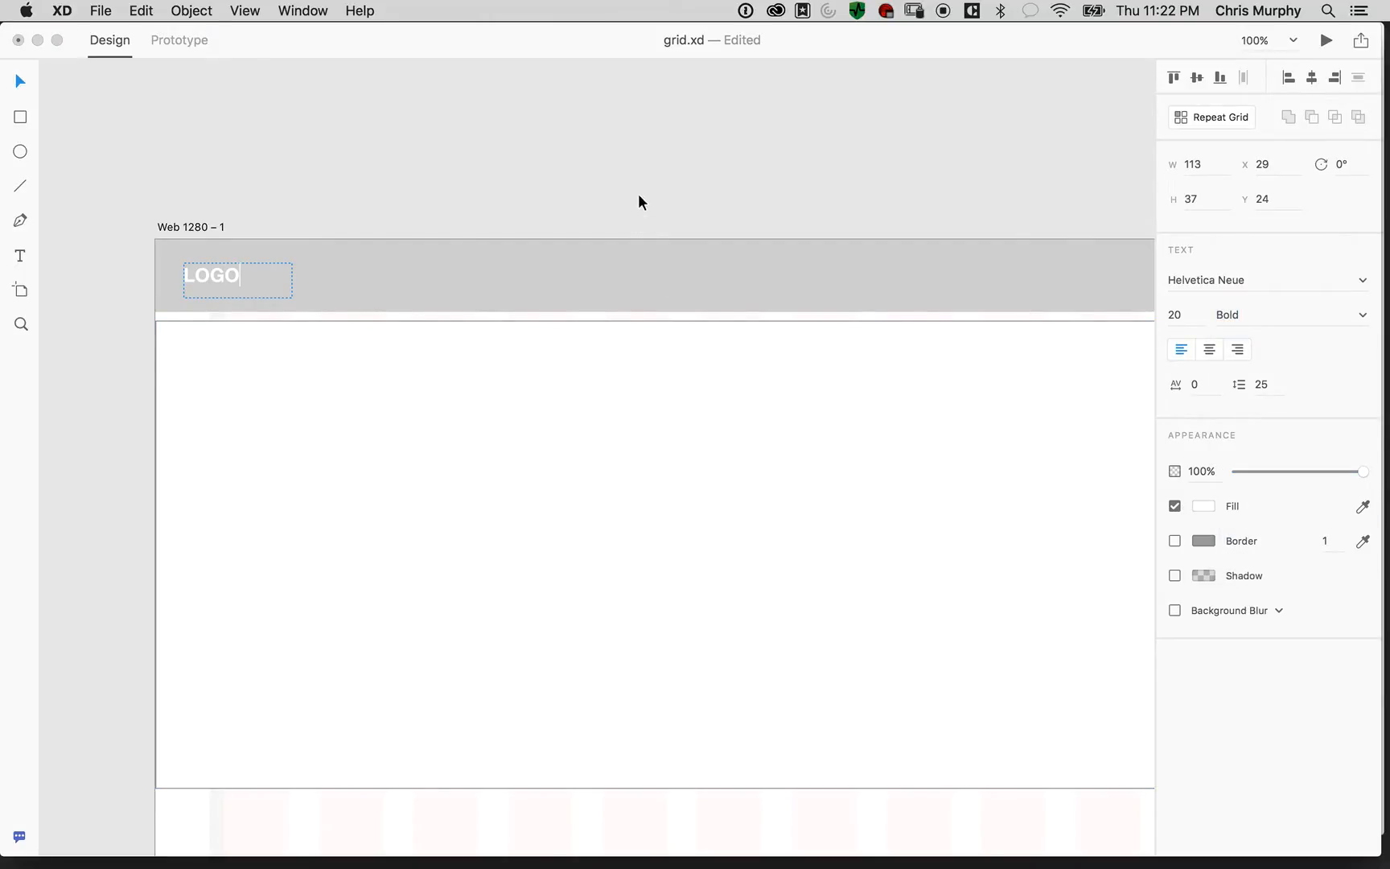
{"action": "key", "text": "Escape"}
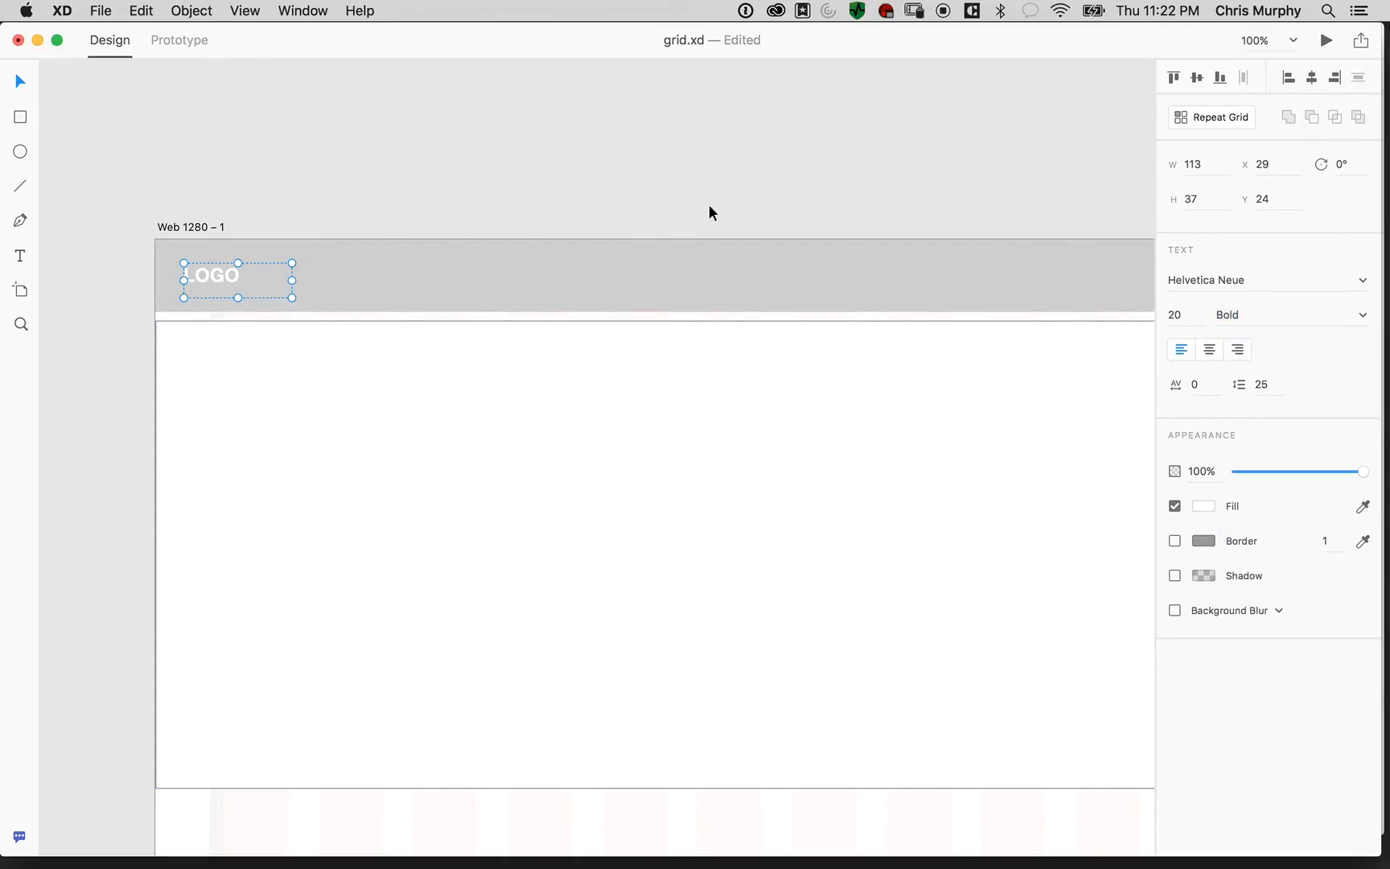
{"action": "key", "text": "Escape"}
Duplicate the LOGO text box and place the copy near the header's far end, at about X 904, Y 19
{"action": "left_click_drag", "start_coordinate": [890, 466], "coordinate": [531, 385]}
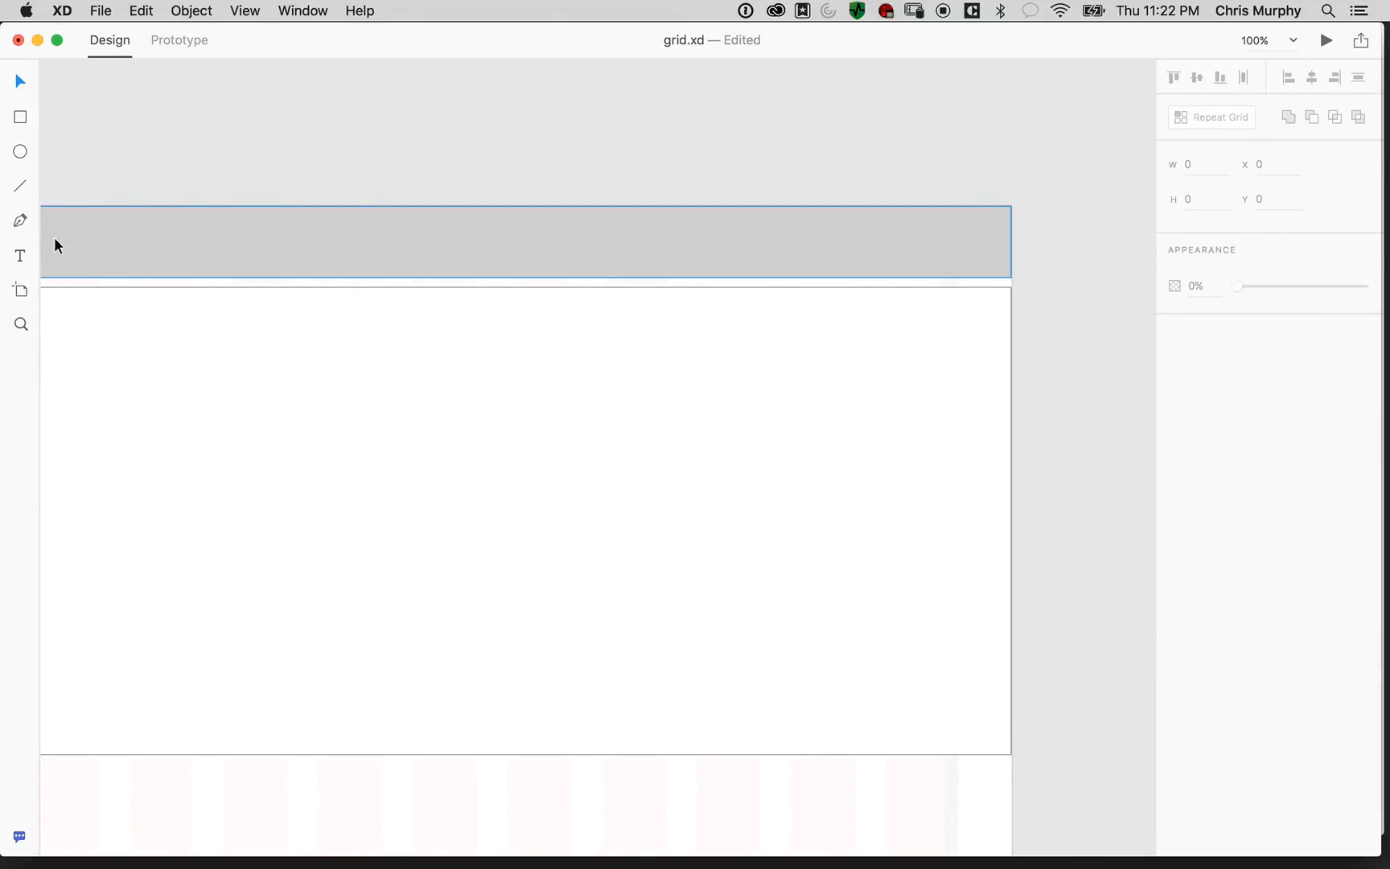
{"action": "left_click_drag", "start_coordinate": [182, 155], "coordinate": [646, 184]}
{"action": "left_click", "coordinate": [280, 256]}
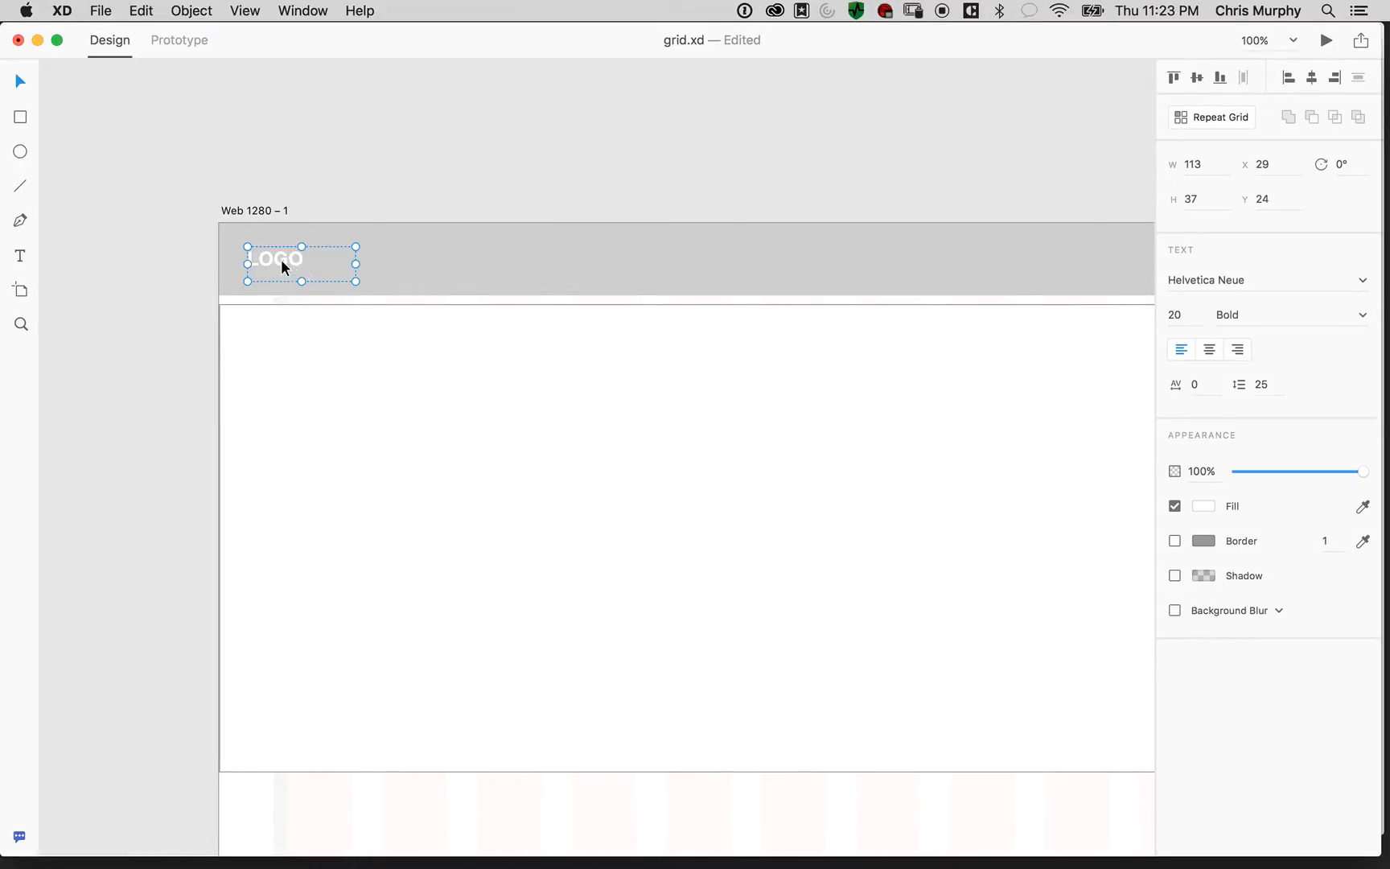
{"action": "right_click", "coordinate": [275, 257]}
{"action": "left_click", "coordinate": [649, 242]}
{"action": "left_click", "coordinate": [369, 166]}
{"action": "left_click_drag", "start_coordinate": [317, 267], "coordinate": [1066, 265]}
{"action": "left_click_drag", "start_coordinate": [957, 428], "coordinate": [370, 436]}
{"action": "left_click_drag", "start_coordinate": [489, 314], "coordinate": [566, 309]}
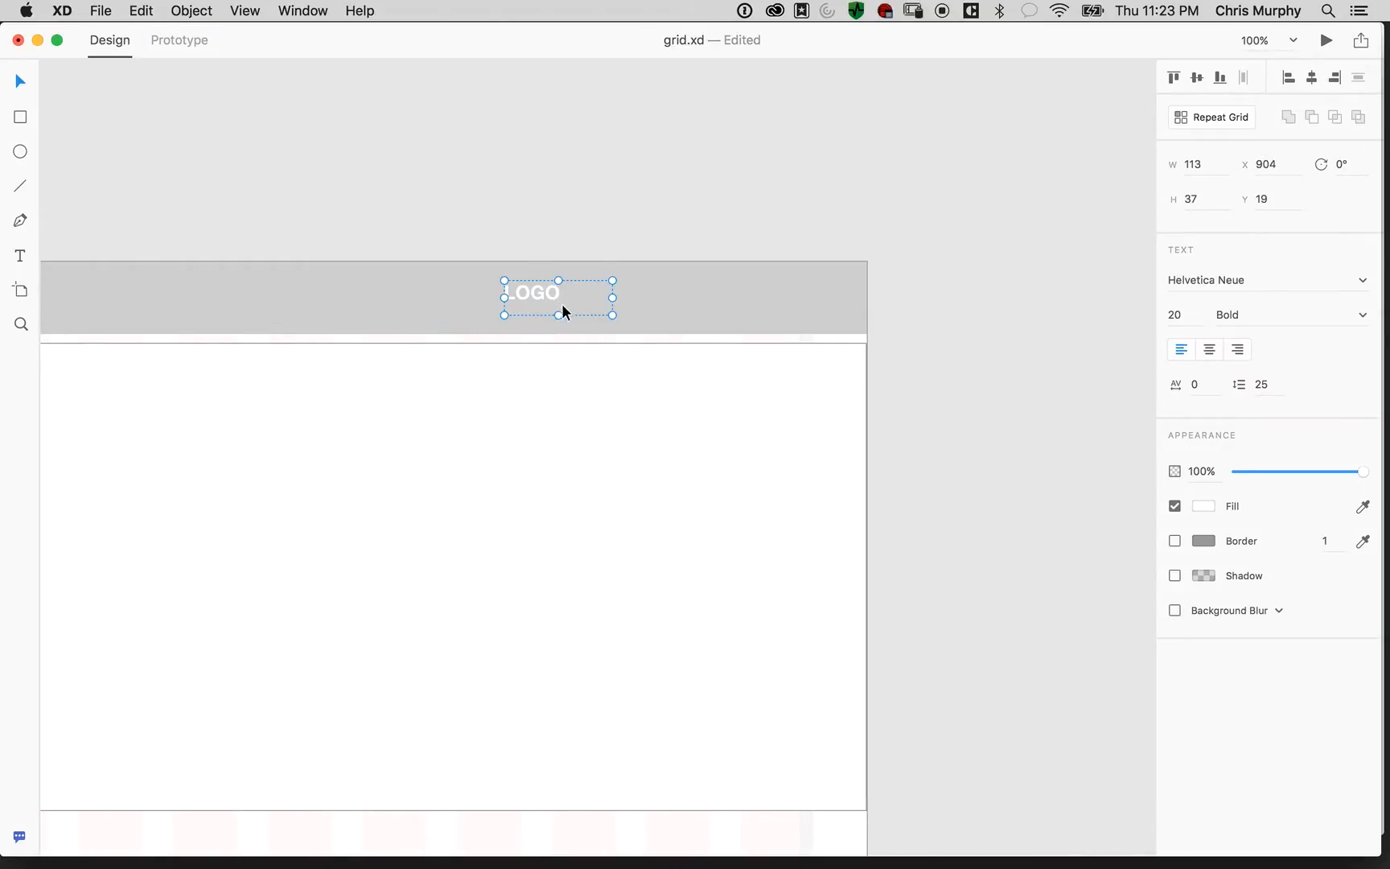
Change the copied text to "ABOUT" and centre-align it
{"action": "double_click", "coordinate": [548, 297]}
{"action": "type", "text": "ABOUT"}
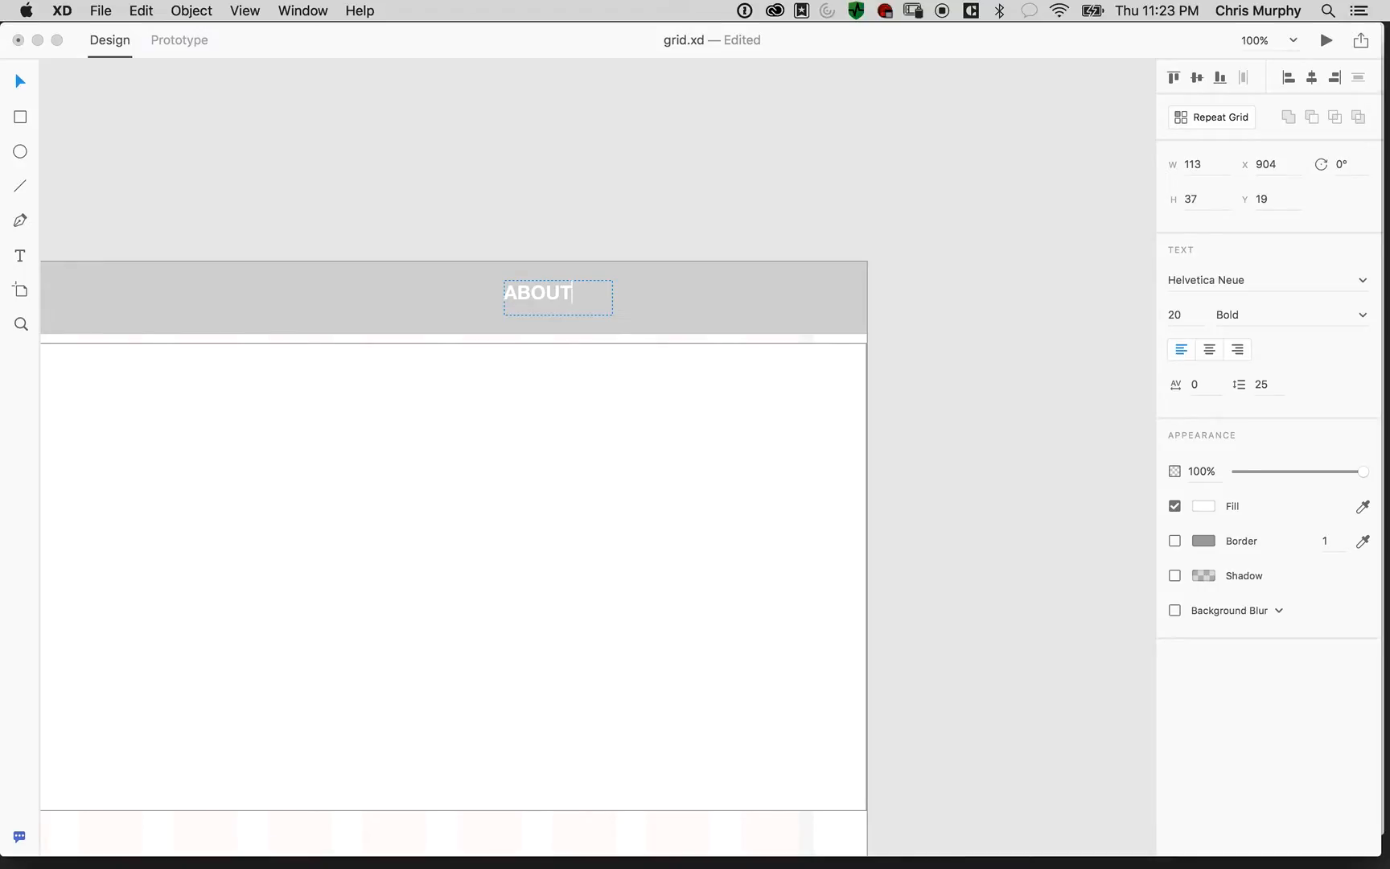
{"action": "left_click", "coordinate": [1208, 350]}
{"action": "key", "text": "Escape"}
Duplicate the header's ABOUT text box beside itself at X 1017, Y 19 and change the copy's text to "PRODUCTS"
{"action": "left_click_drag", "start_coordinate": [573, 301], "coordinate": [688, 292]}
{"action": "key", "text": "super+z"}
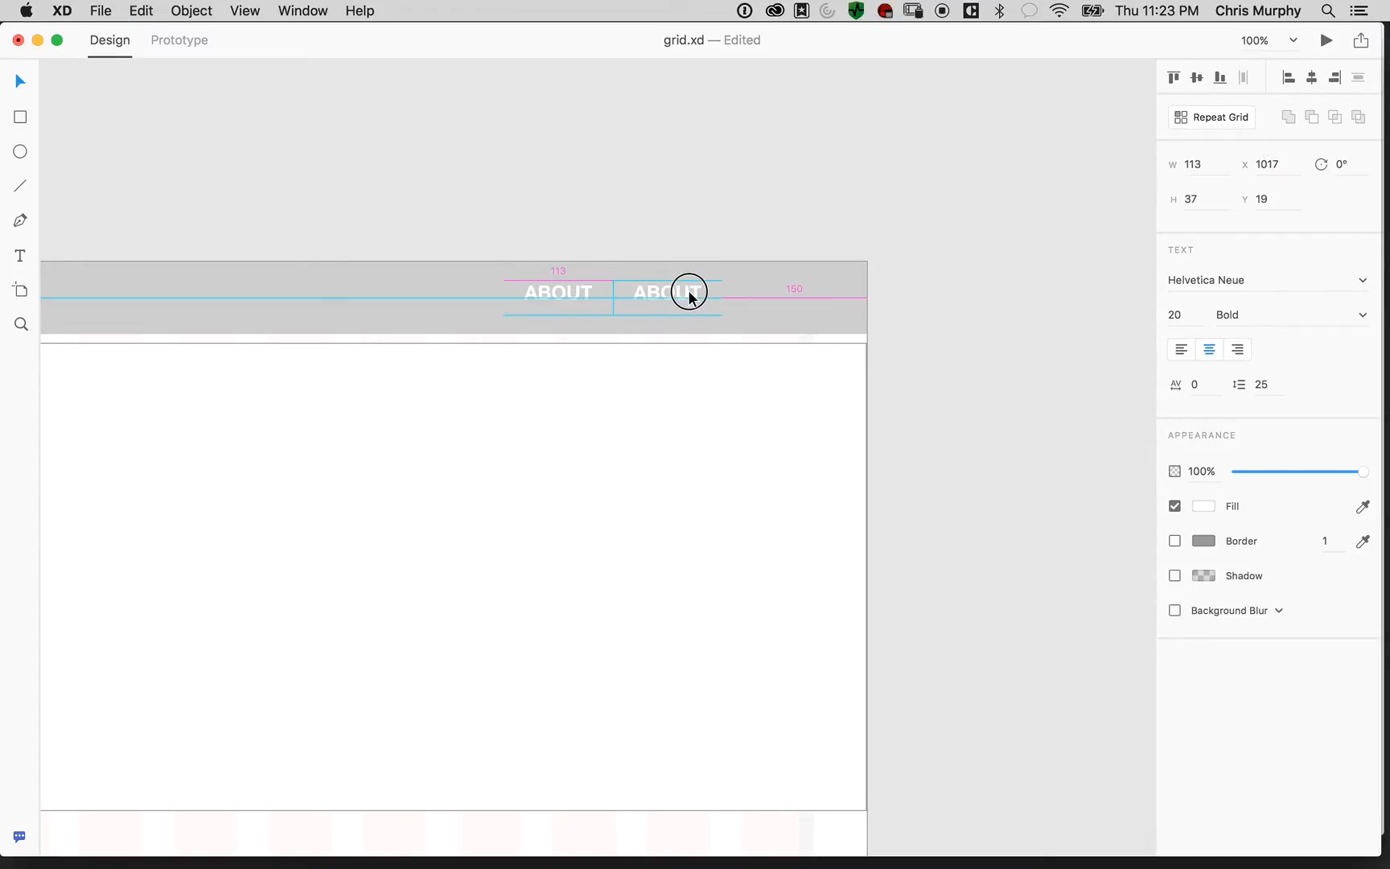
{"action": "double_click", "coordinate": [673, 301]}
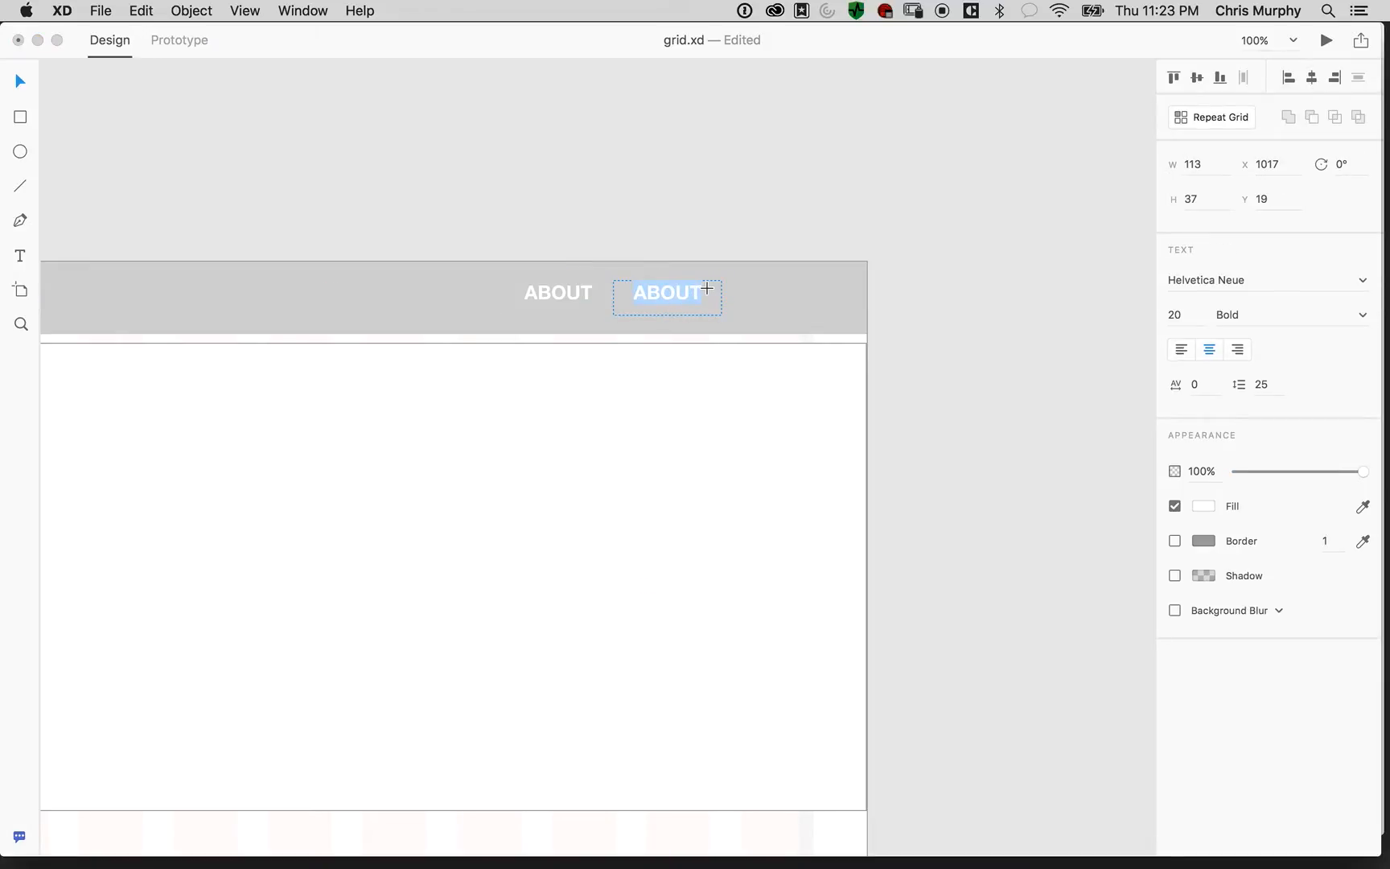
{"action": "type", "text": "PRODUCTS"}
{"action": "key", "text": "Escape"}
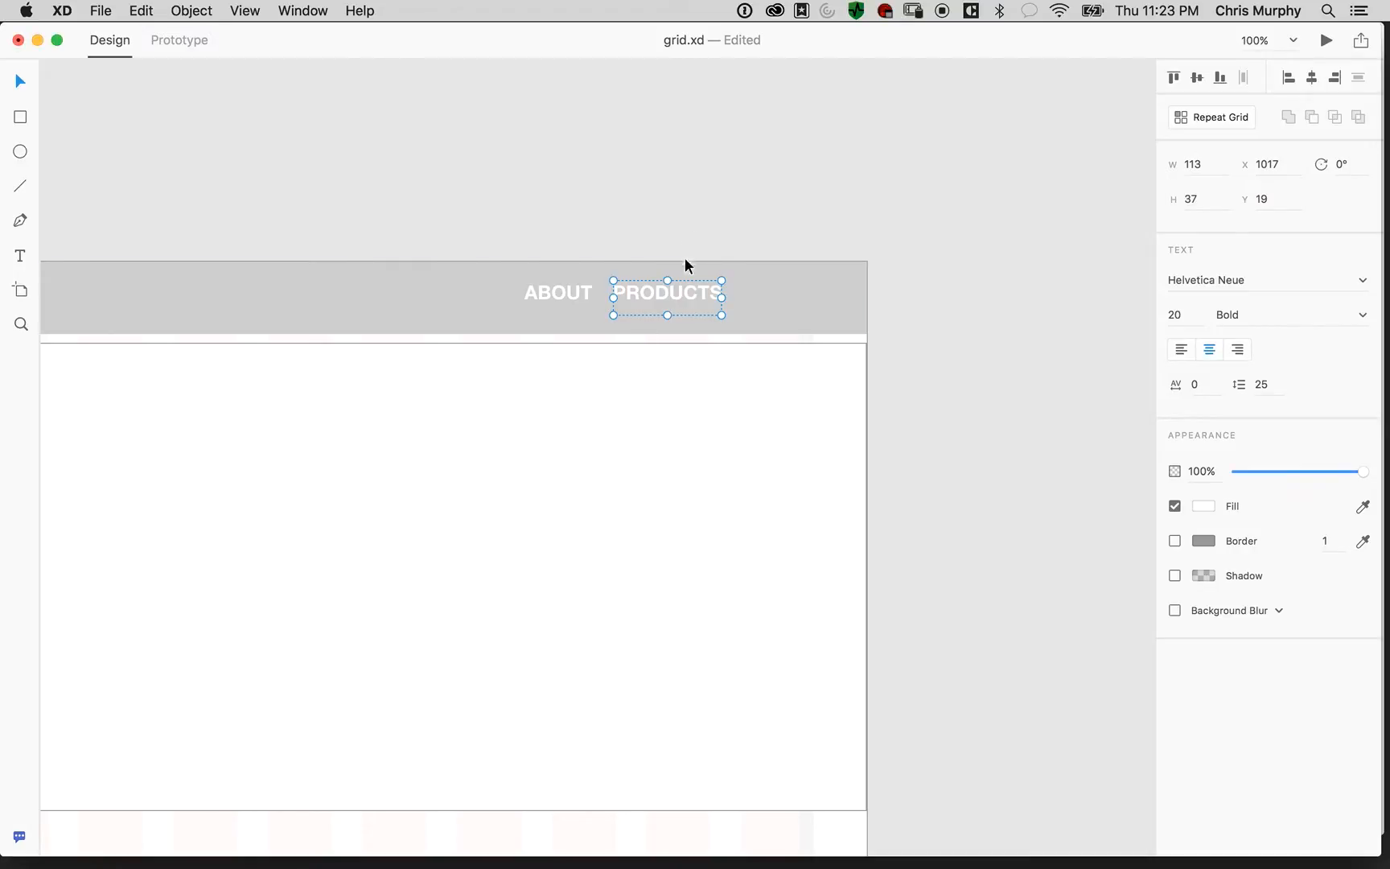
Duplicate the PRODUCTS text box further along the header and change the copy's text to "CONTACT"
{"action": "left_click_drag", "start_coordinate": [686, 295], "coordinate": [826, 302]}
{"action": "double_click", "coordinate": [816, 291]}
{"action": "type", "text": "CONTACT"}
{"action": "key", "text": "Escape"}
Space out the ABOUT, PRODUCTS and CONTACT items along the header, with CONTACT at about X 1163, Y 19
{"action": "left_click", "coordinate": [564, 303]}
{"action": "left_click_drag", "start_coordinate": [581, 299], "coordinate": [557, 299]}
{"action": "mouse_move", "coordinate": [657, 292]}
{"action": "left_mouse_down"}
{"action": "mouse_move", "coordinate": [642, 289]}
{"action": "mouse_move", "coordinate": [661, 298]}
{"action": "left_mouse_up"}
{"action": "left_click_drag", "start_coordinate": [793, 292], "coordinate": [786, 292]}
{"action": "key", "text": "space"}
{"action": "left_click_drag", "start_coordinate": [866, 432], "coordinate": [866, 338]}
{"action": "left_click_drag", "start_coordinate": [949, 518], "coordinate": [1059, 662]}
{"action": "left_click_drag", "start_coordinate": [591, 249], "coordinate": [628, 249]}
{"action": "key", "text": "super+minus"}
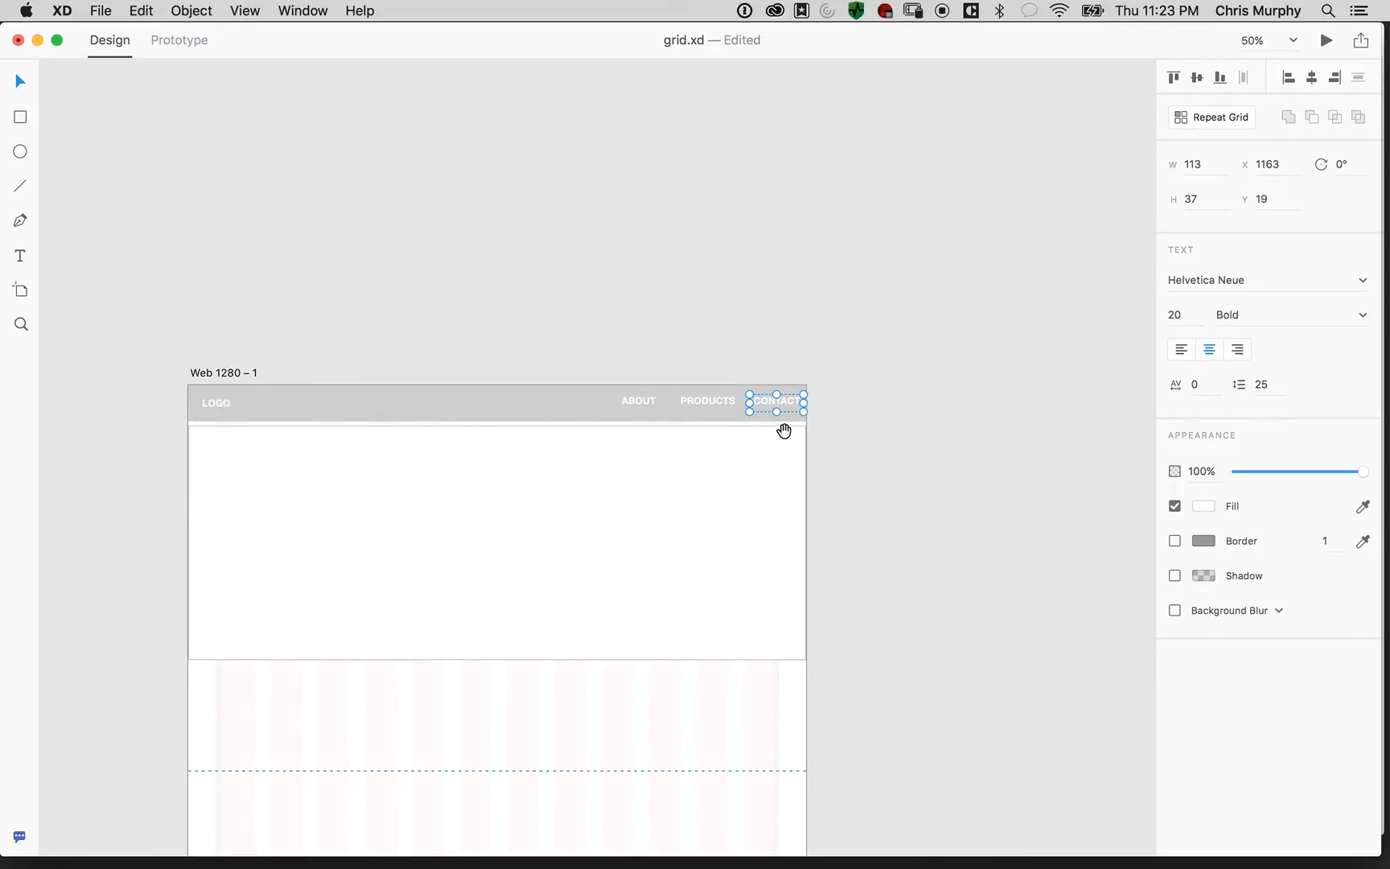
{"action": "left_click_drag", "start_coordinate": [785, 428], "coordinate": [816, 307]}
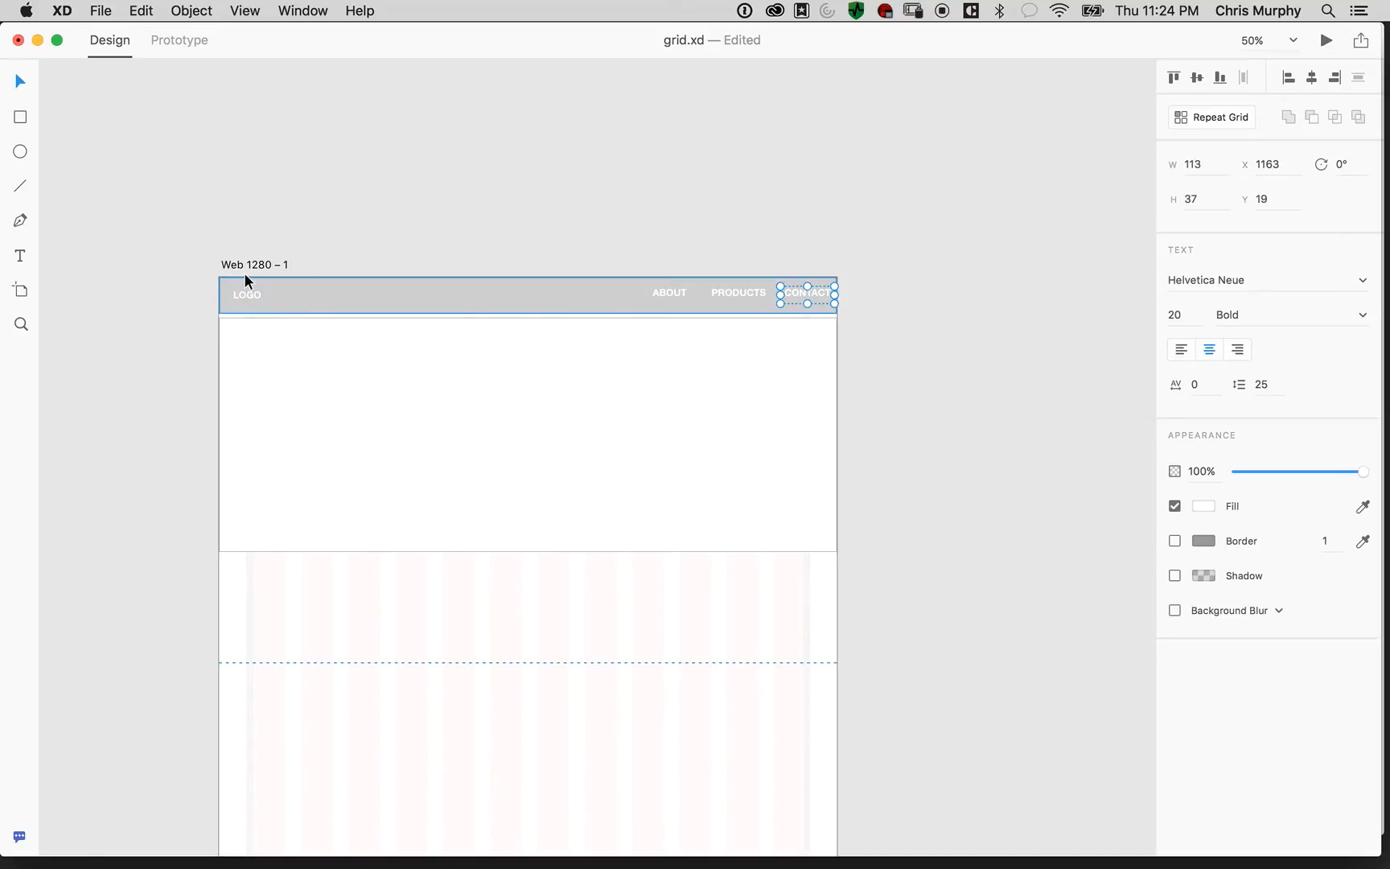
{"action": "left_click", "coordinate": [873, 243]}
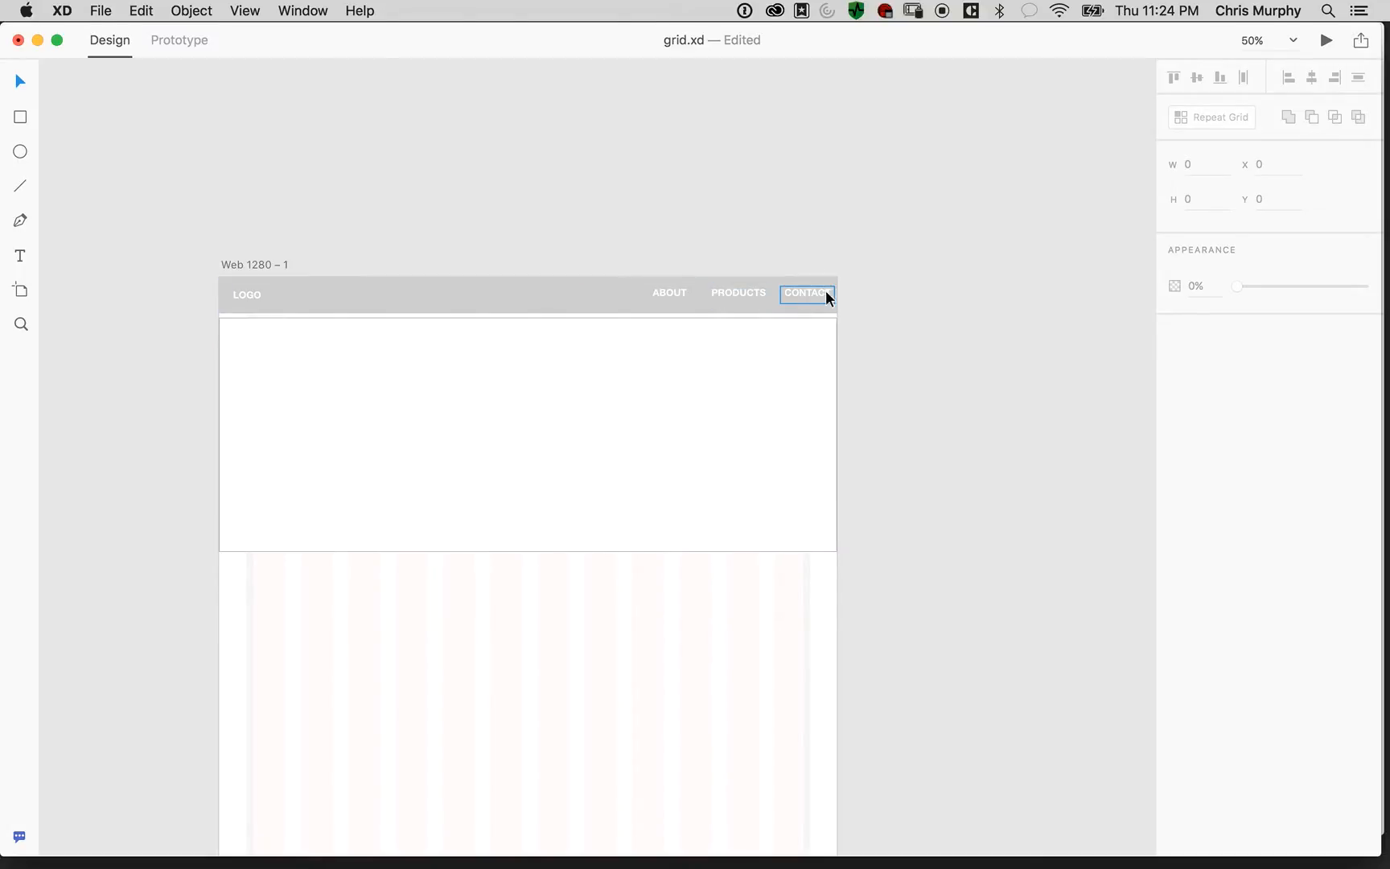
Move the hero rectangle up against the header at Y 75 and extend its lower edge to the dashed line, 724 high
{"action": "left_click_drag", "start_coordinate": [903, 349], "coordinate": [952, 326]}
{"action": "key", "text": "super+equal"}
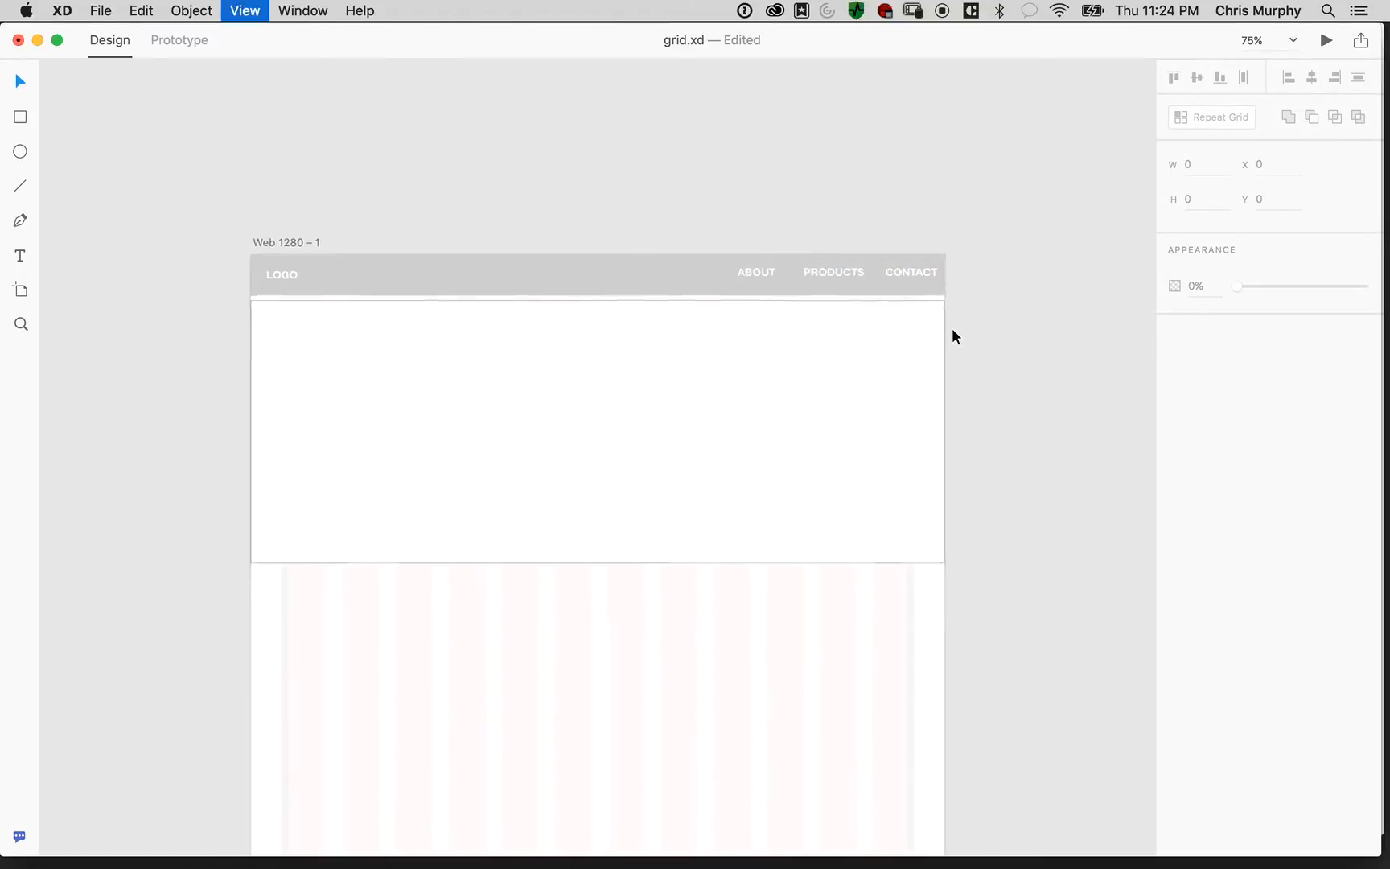
{"action": "left_click", "coordinate": [557, 466]}
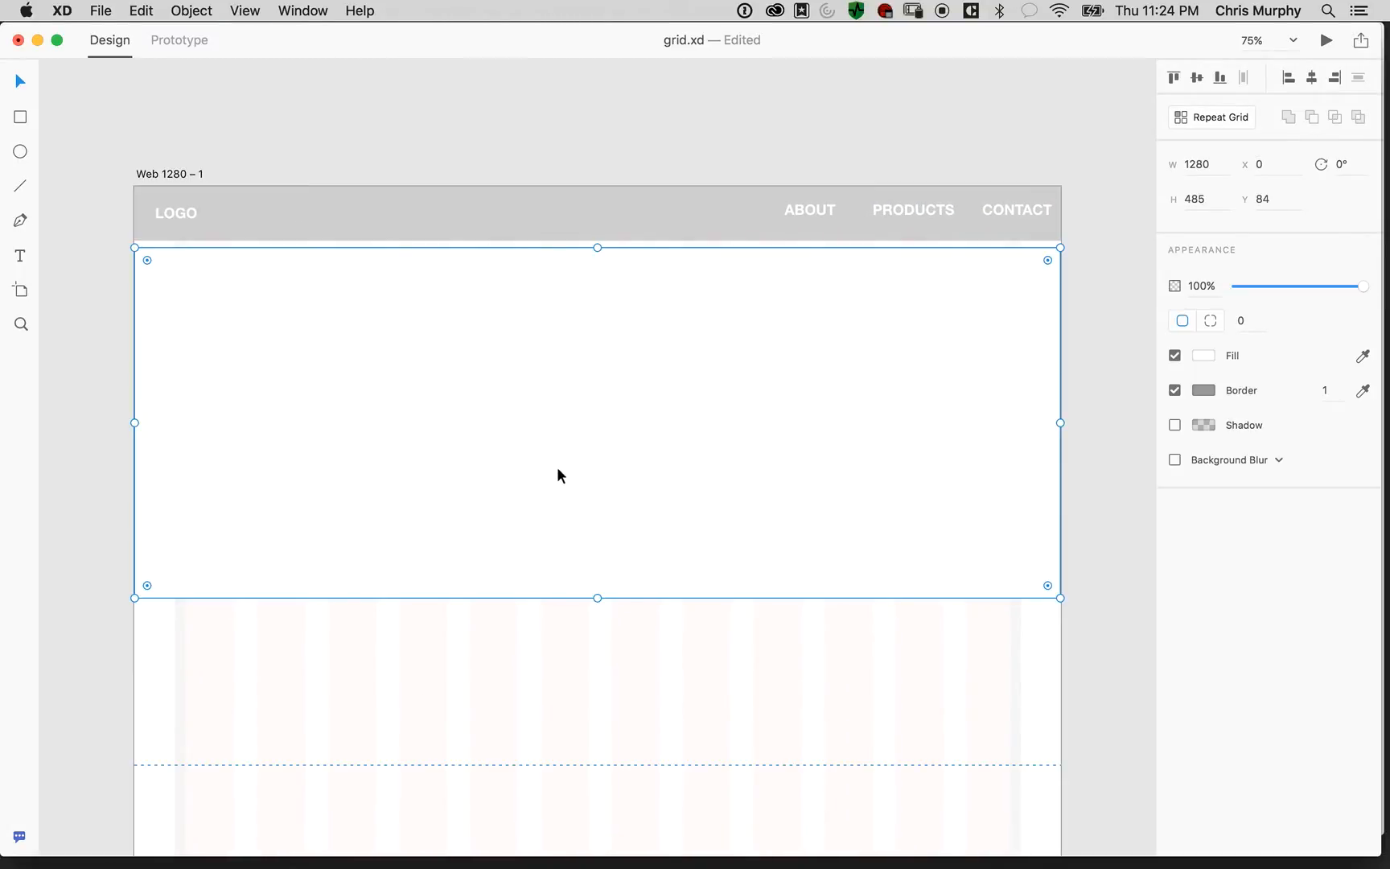
{"action": "mouse_move", "coordinate": [555, 477]}
{"action": "left_mouse_down"}
{"action": "mouse_move", "coordinate": [557, 456]}
{"action": "mouse_move", "coordinate": [561, 493]}
{"action": "mouse_move", "coordinate": [563, 471]}
{"action": "left_mouse_up"}
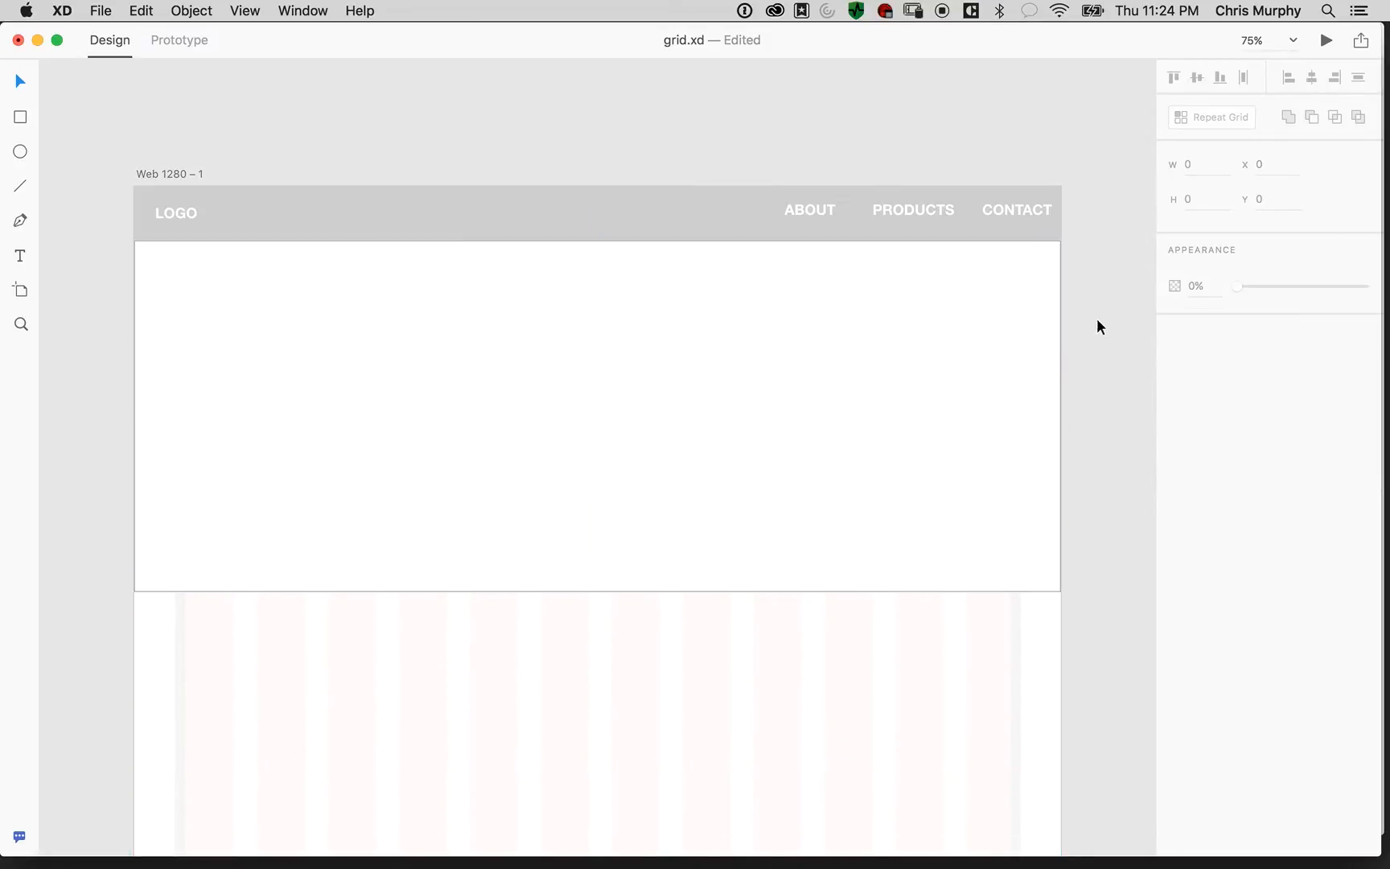
{"action": "scroll", "coordinate": [1097, 313], "scroll_direction": "down", "scroll_amount": 5}
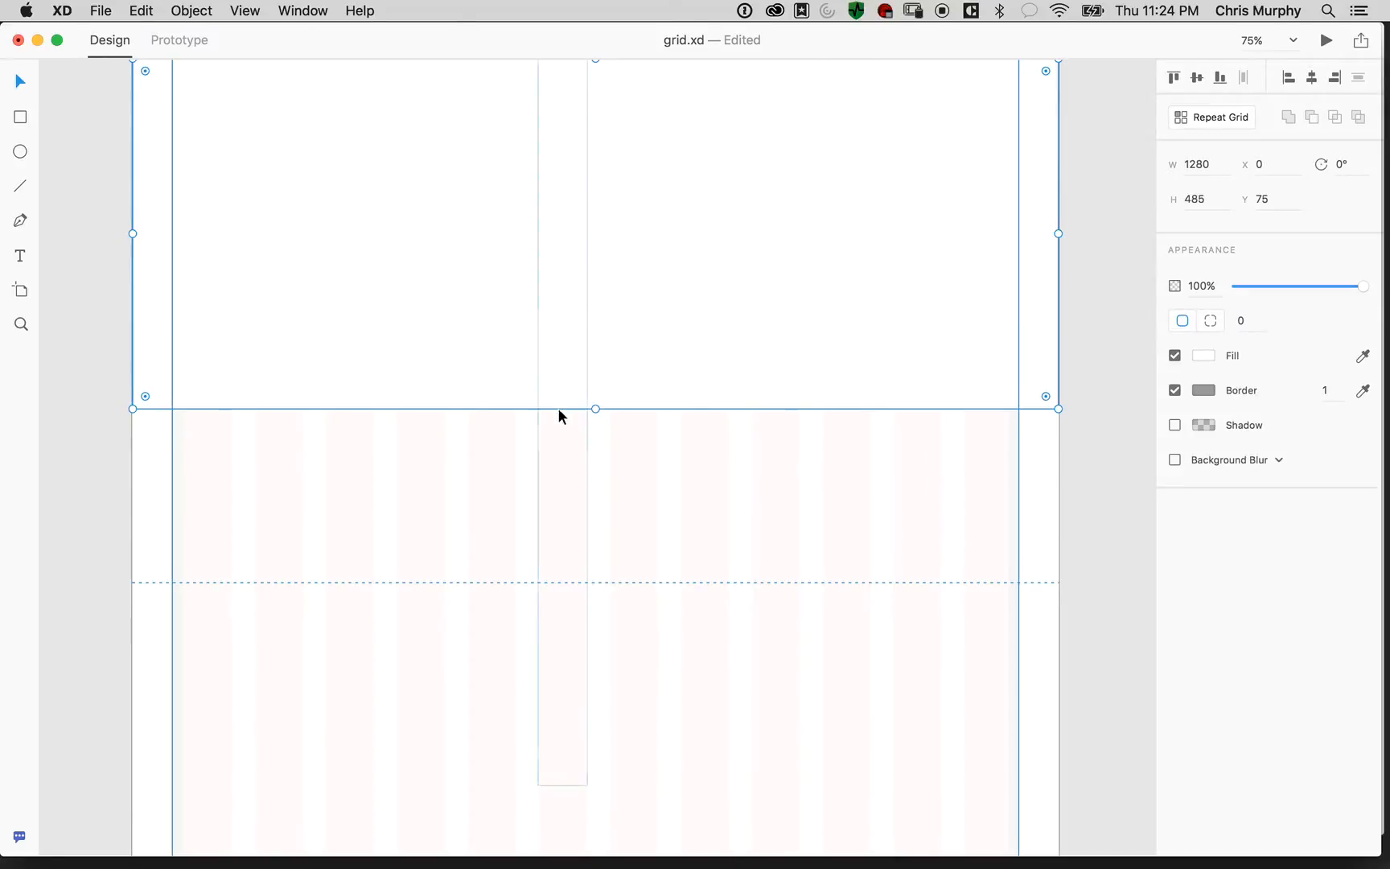
{"action": "left_click_drag", "start_coordinate": [595, 408], "coordinate": [568, 583]}
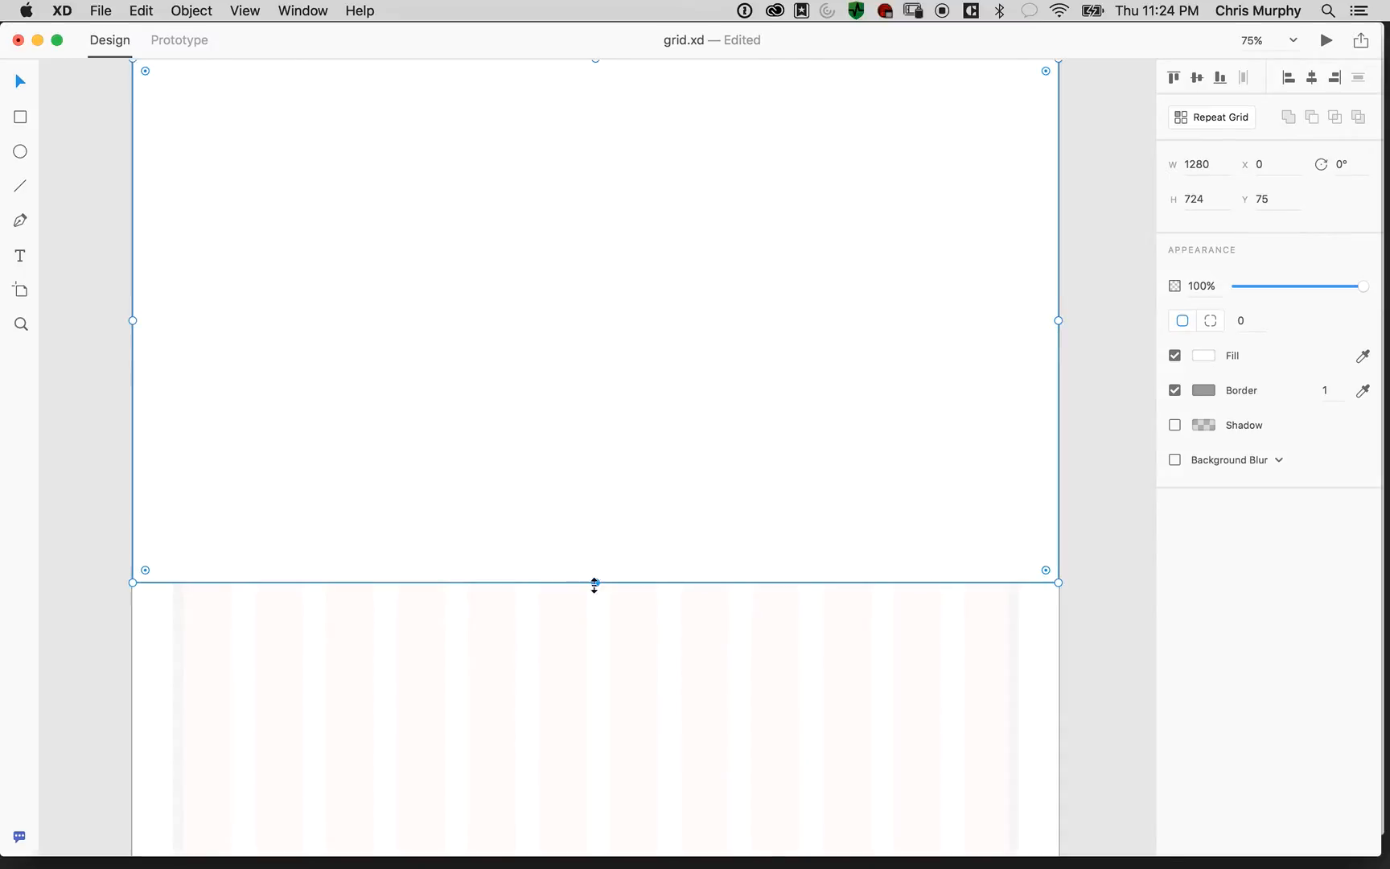
Extend the hero rectangle's upper edge behind the header to the artboard's top at Y 0, making it 799 high
{"action": "key", "text": "space"}
{"action": "left_click_drag", "start_coordinate": [1076, 288], "coordinate": [1066, 344]}
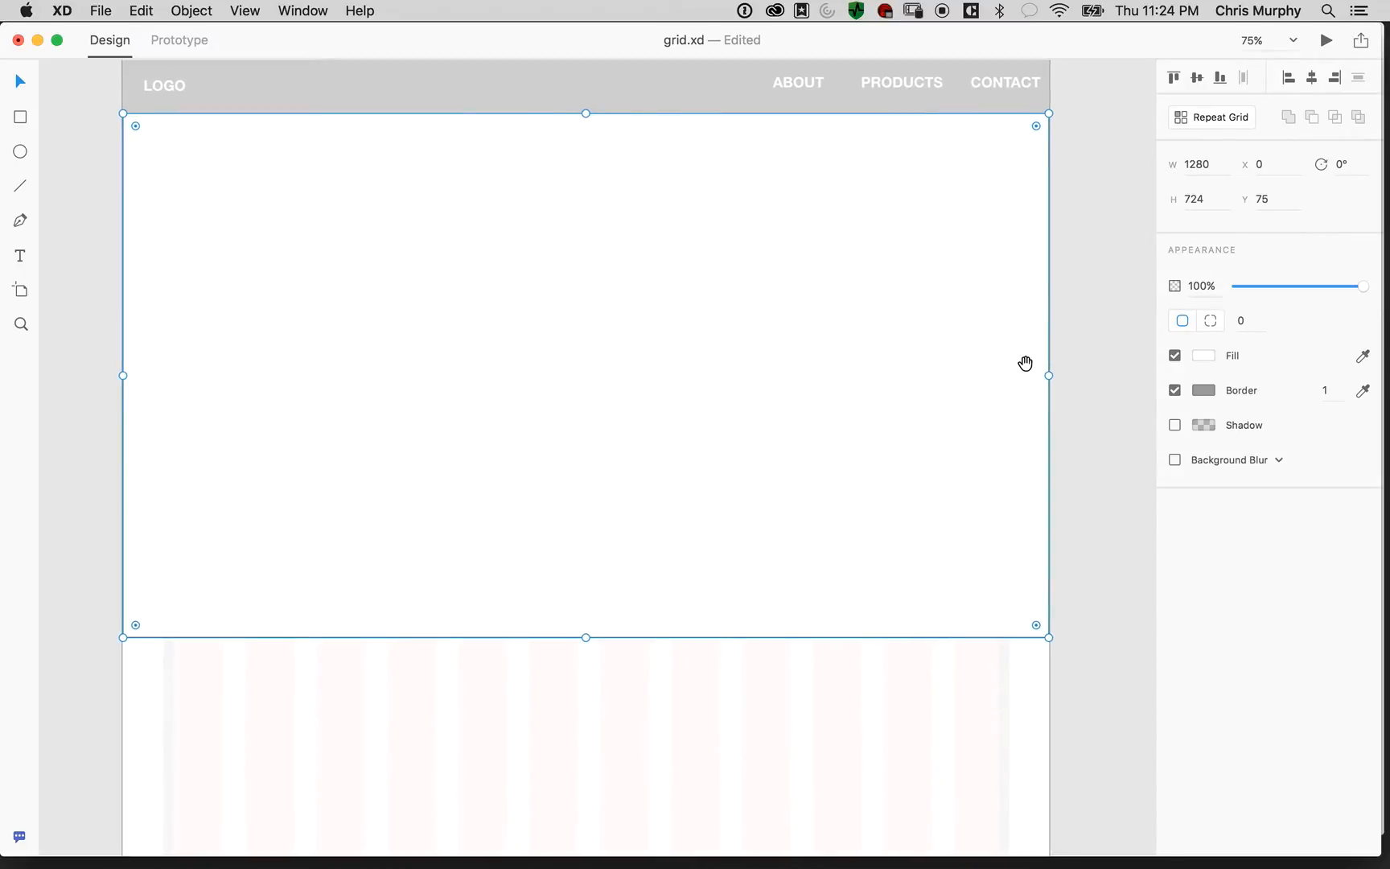
{"action": "left_click_drag", "start_coordinate": [633, 270], "coordinate": [702, 301]}
{"action": "key", "text": "space"}
{"action": "left_click_drag", "start_coordinate": [816, 218], "coordinate": [777, 243]}
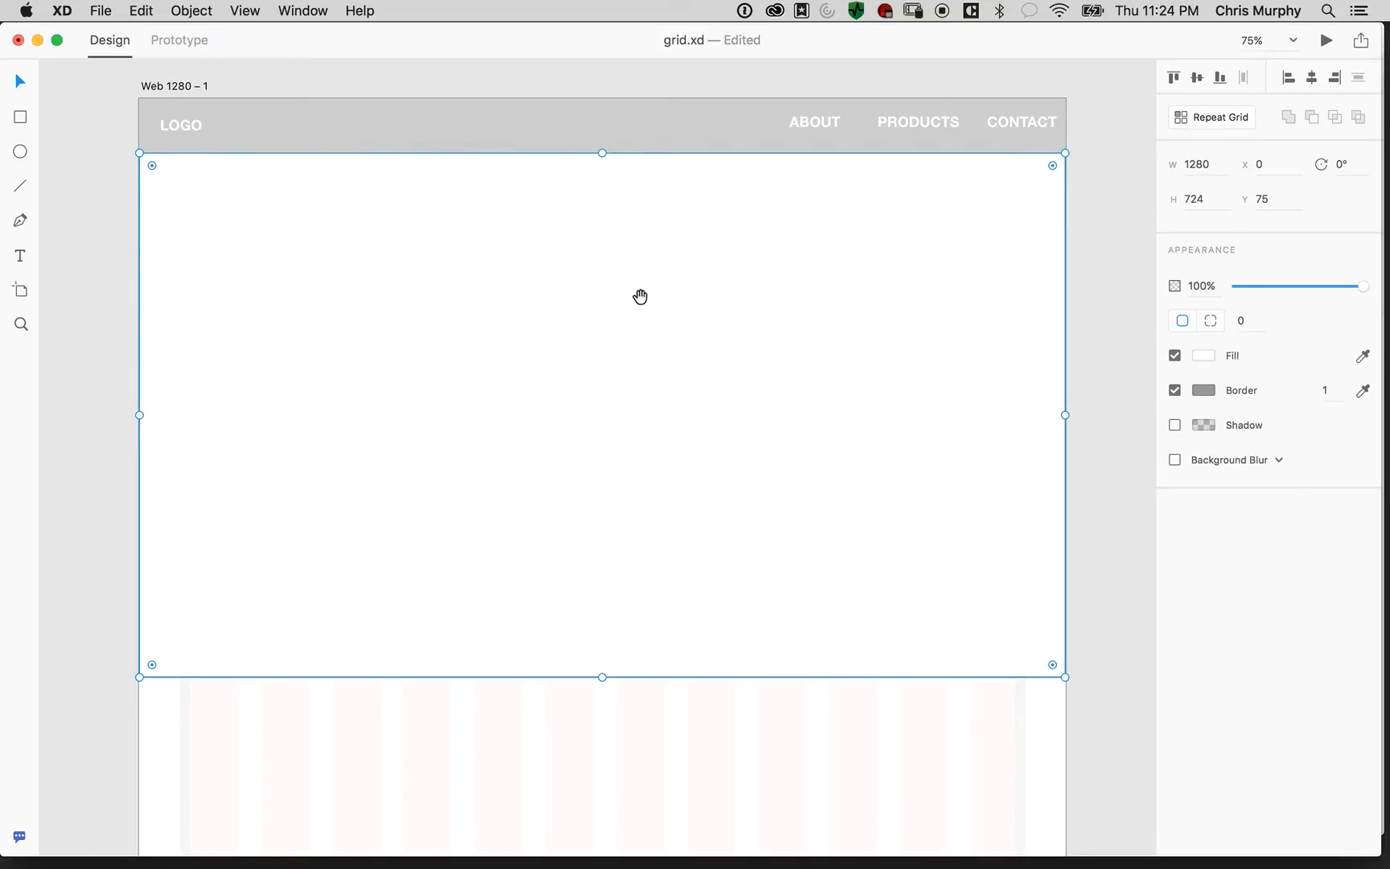
{"action": "scroll", "coordinate": [640, 297], "scroll_direction": "up", "scroll_amount": 5}
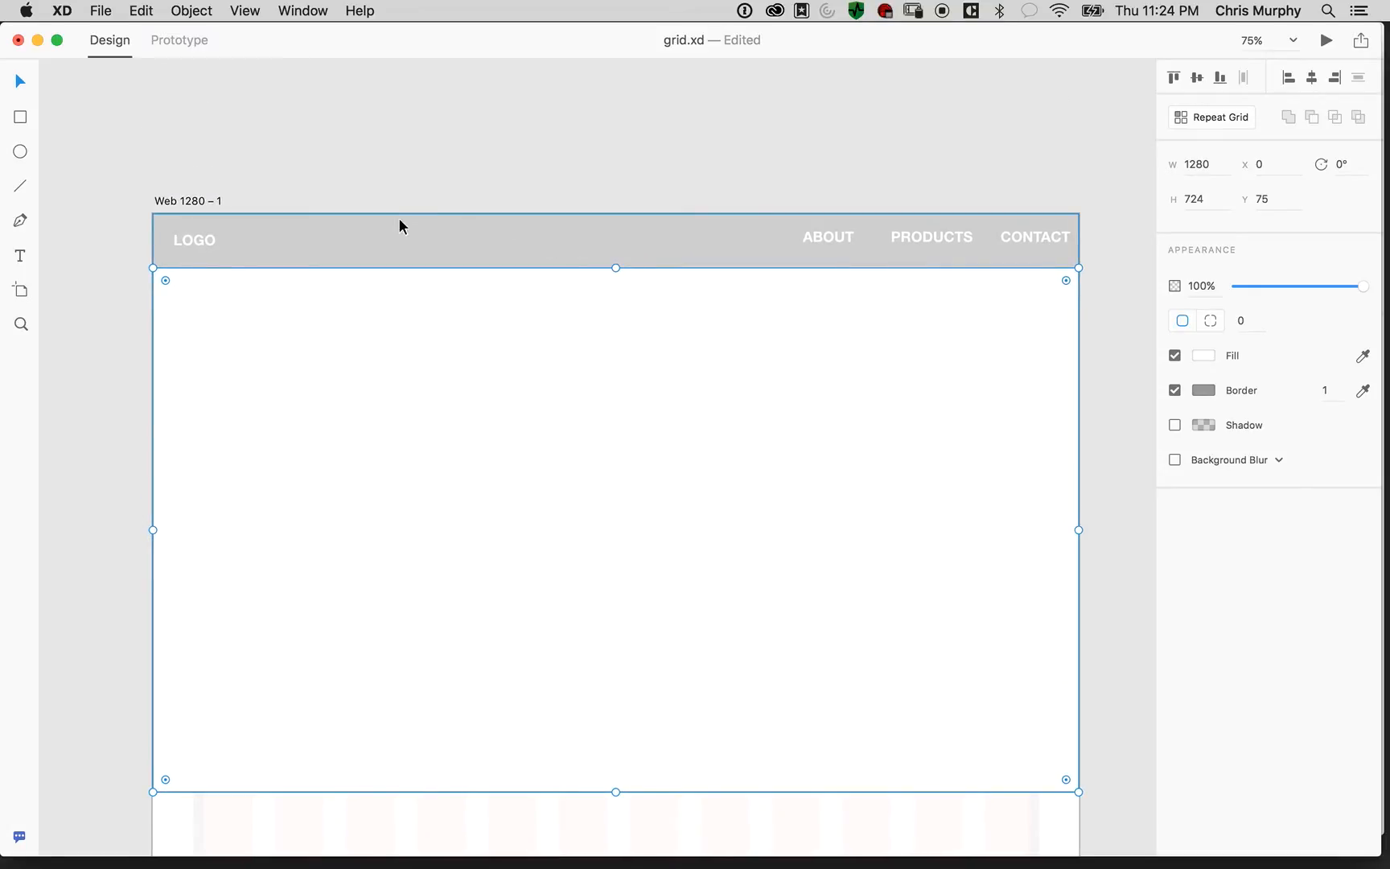
{"action": "left_click", "coordinate": [706, 180]}
{"action": "left_click", "coordinate": [599, 293]}
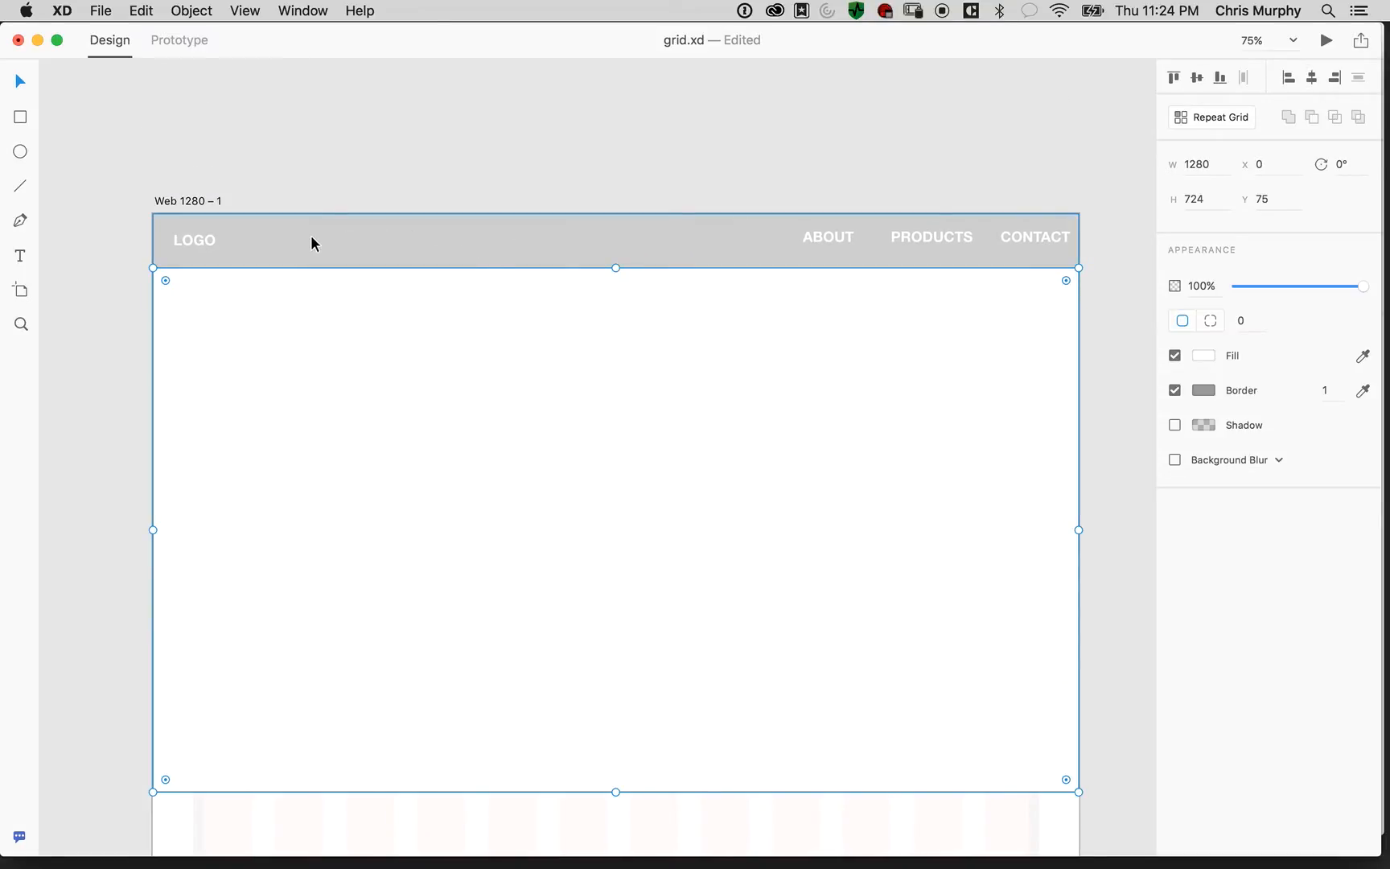
{"action": "left_click_drag", "start_coordinate": [615, 267], "coordinate": [609, 212]}
Fill the hero rectangle with the saved #999999 swatch and deselect it
{"action": "left_click_drag", "start_coordinate": [779, 498], "coordinate": [750, 332]}
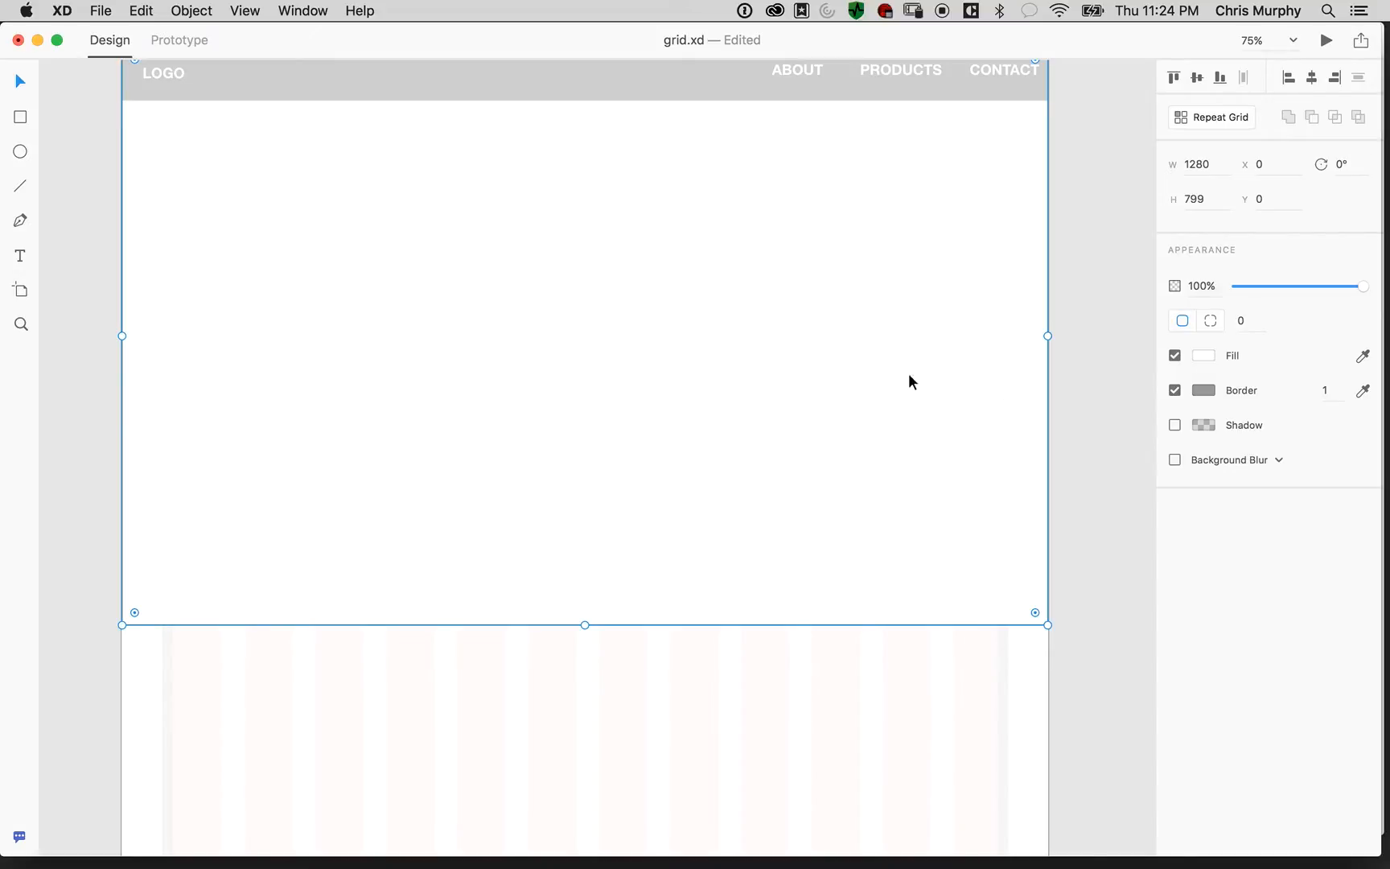
{"action": "left_click", "coordinate": [1195, 355]}
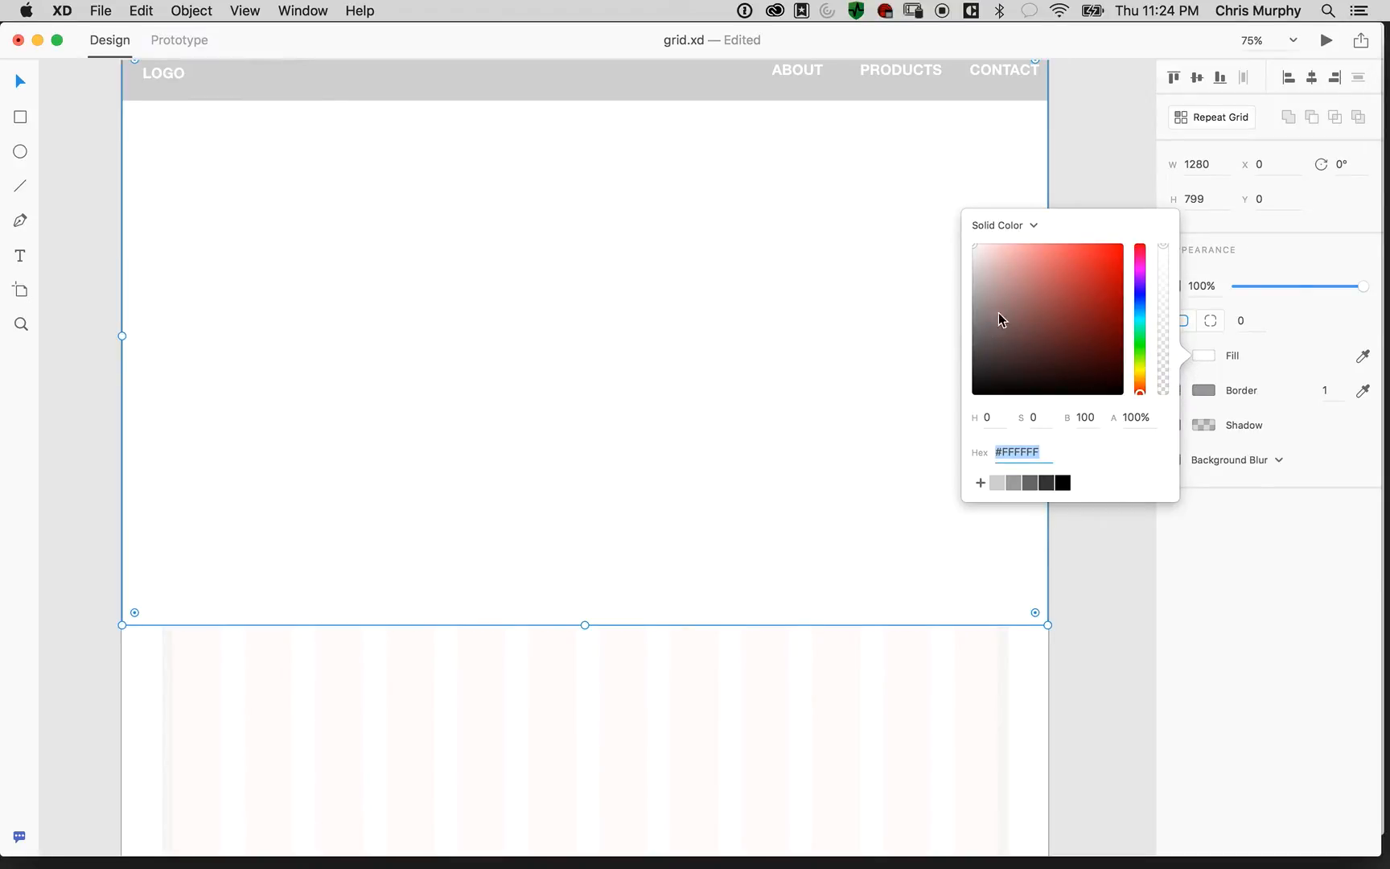
{"action": "left_click", "coordinate": [1014, 483]}
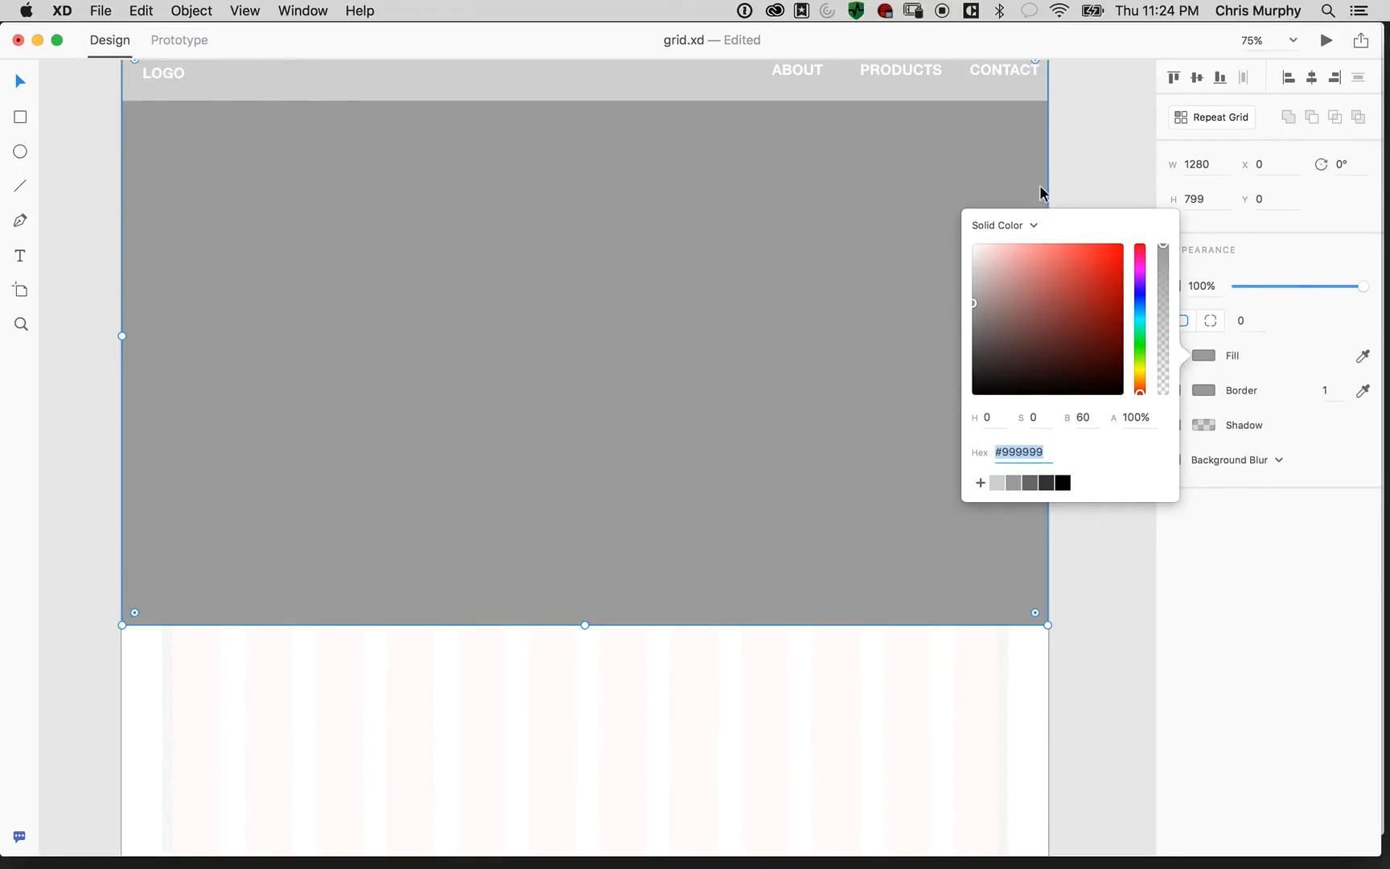
{"action": "left_click", "coordinate": [1113, 164]}
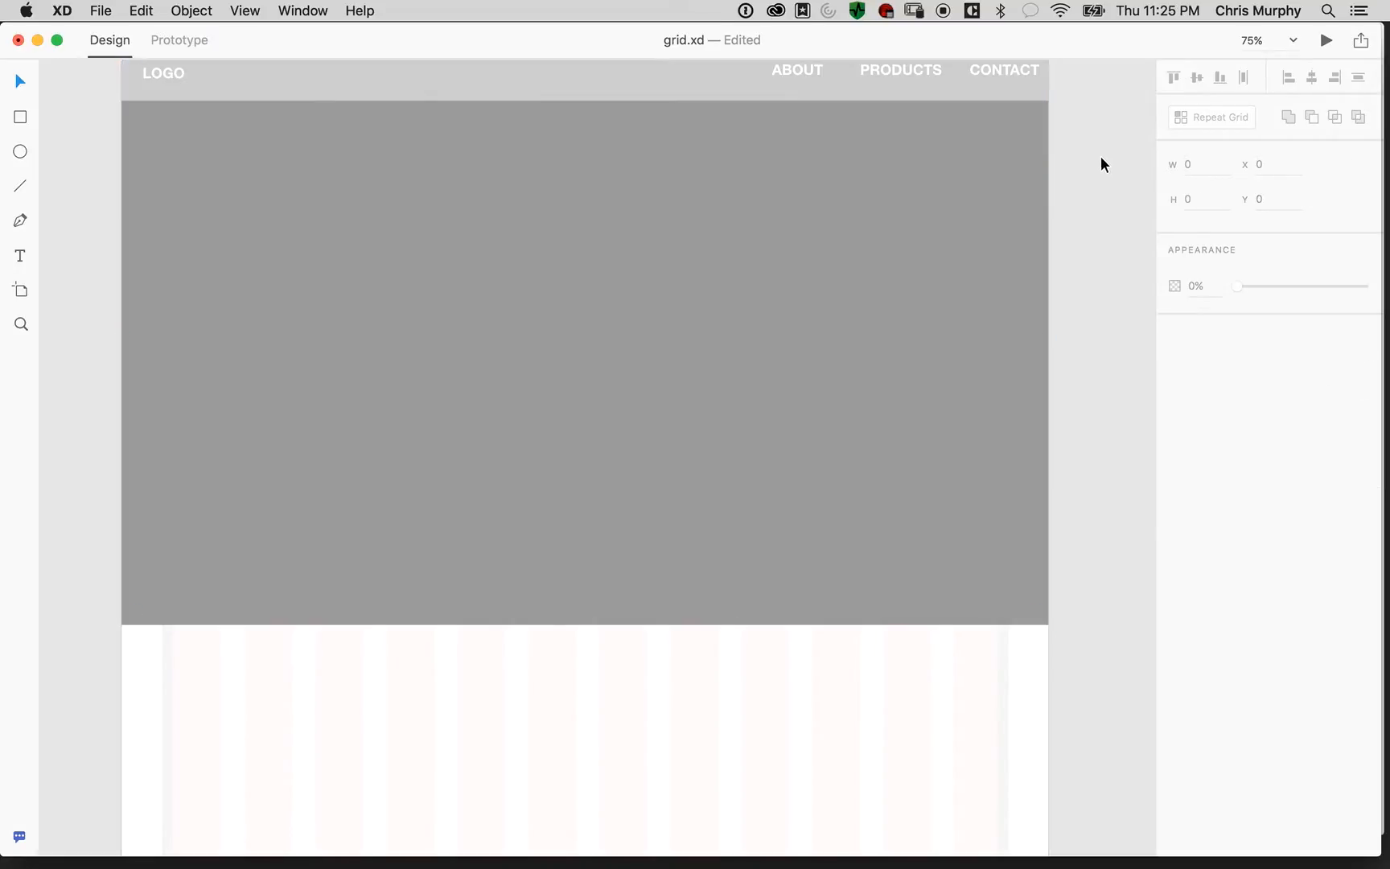
Add a text box reading "ABOUT" below the hero rectangle, about 361 by 84 at X 463, Y 860
{"action": "left_click_drag", "start_coordinate": [435, 297], "coordinate": [653, 213]}
{"action": "left_click_drag", "start_coordinate": [641, 425], "coordinate": [564, 239]}
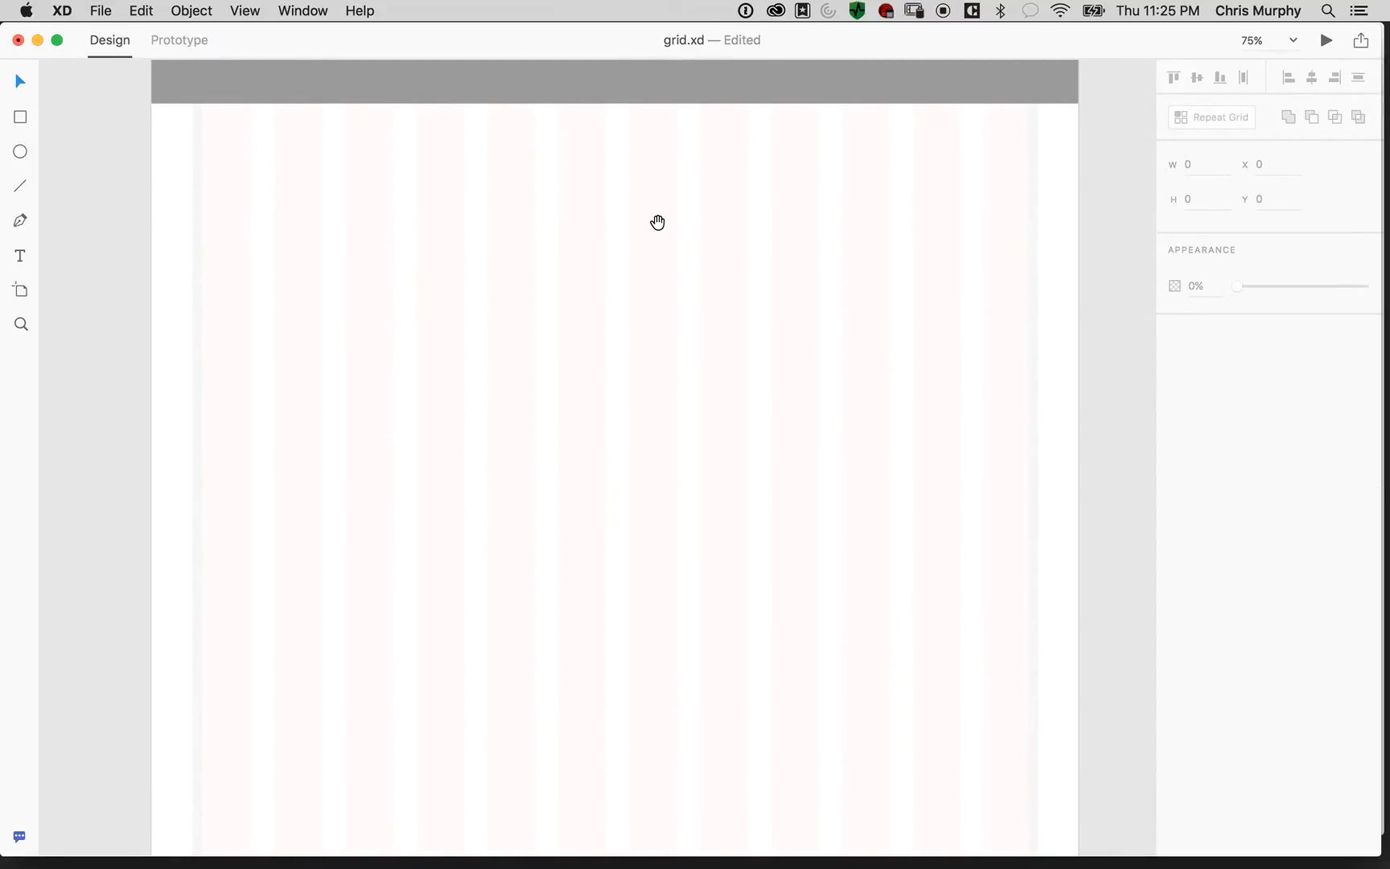
{"action": "left_click_drag", "start_coordinate": [720, 289], "coordinate": [740, 583]}
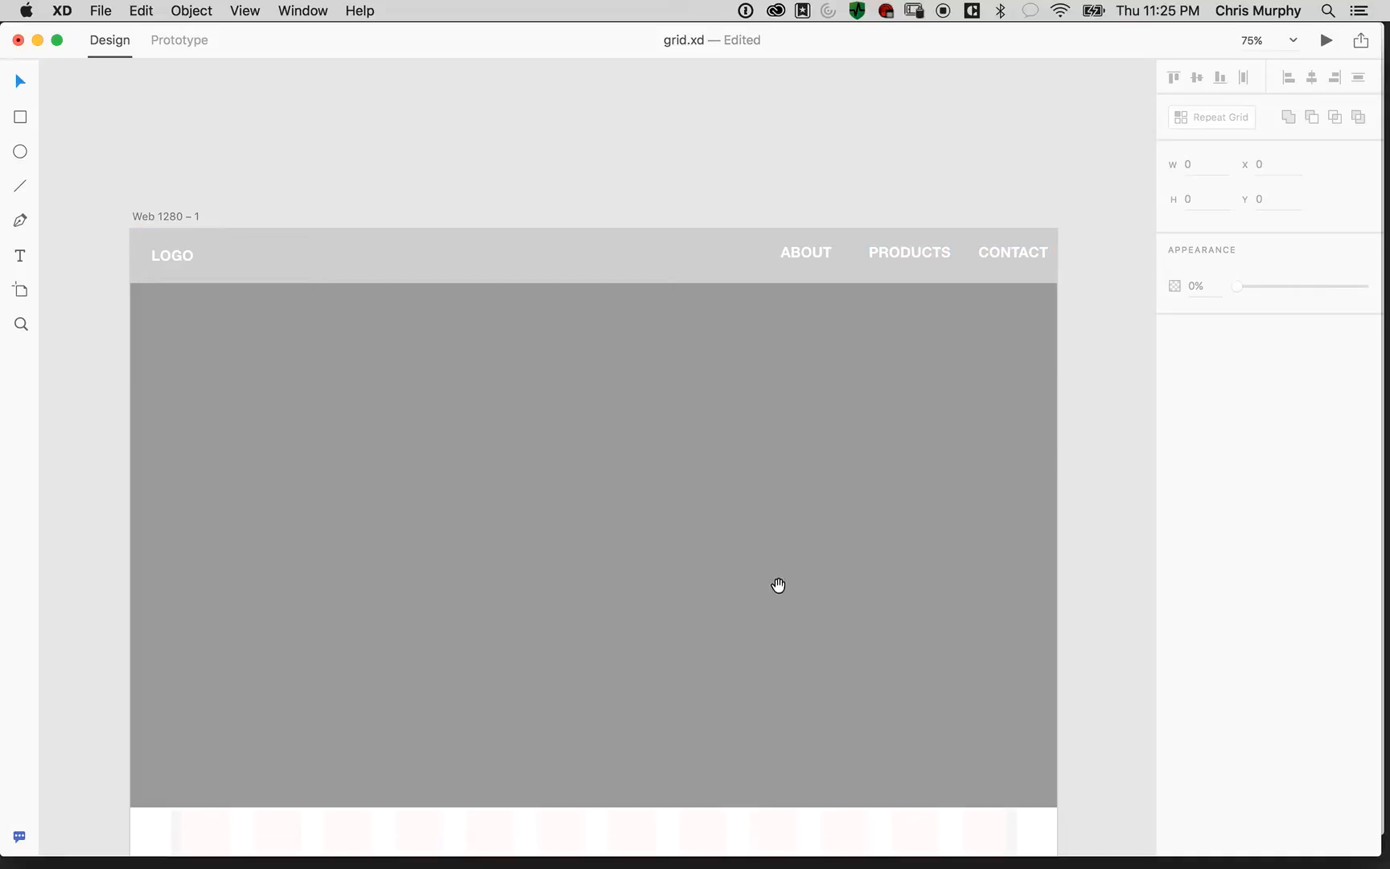
{"action": "left_click_drag", "start_coordinate": [777, 580], "coordinate": [742, 87]}
{"action": "left_click_drag", "start_coordinate": [655, 549], "coordinate": [676, 413]}
{"action": "left_click", "coordinate": [21, 256]}
{"action": "left_click_drag", "start_coordinate": [450, 226], "coordinate": [631, 308]}
{"action": "left_click_drag", "start_coordinate": [708, 282], "coordinate": [710, 284]}
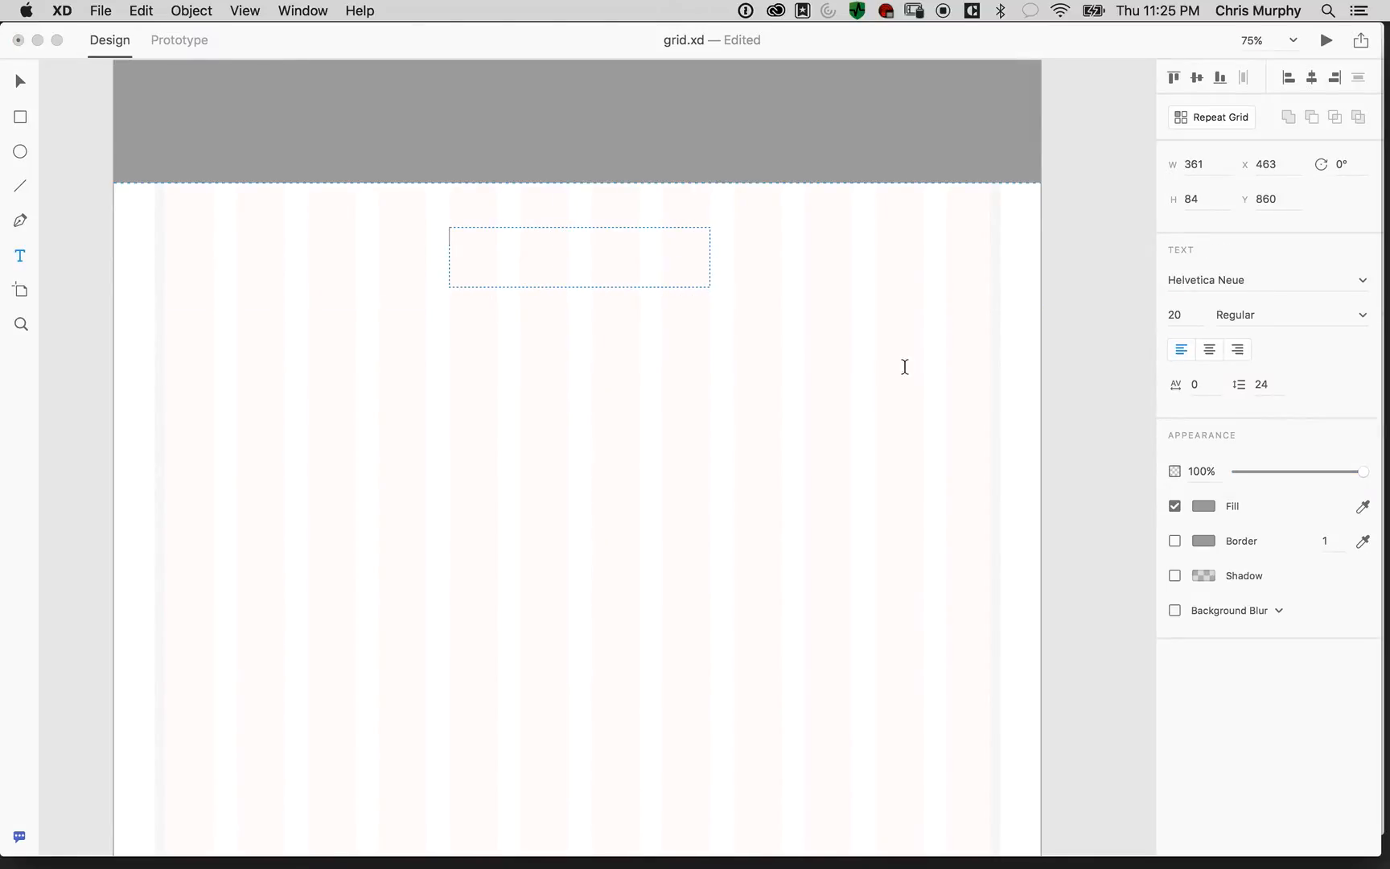
{"action": "type", "text": "ABOUT"}
Centre-align the ABOUT heading below the hero and set its font size to 36
{"action": "key", "text": "super+a"}
{"action": "left_click", "coordinate": [1209, 349]}
{"action": "left_click", "coordinate": [1194, 312]}
{"action": "type", "text": "3"}
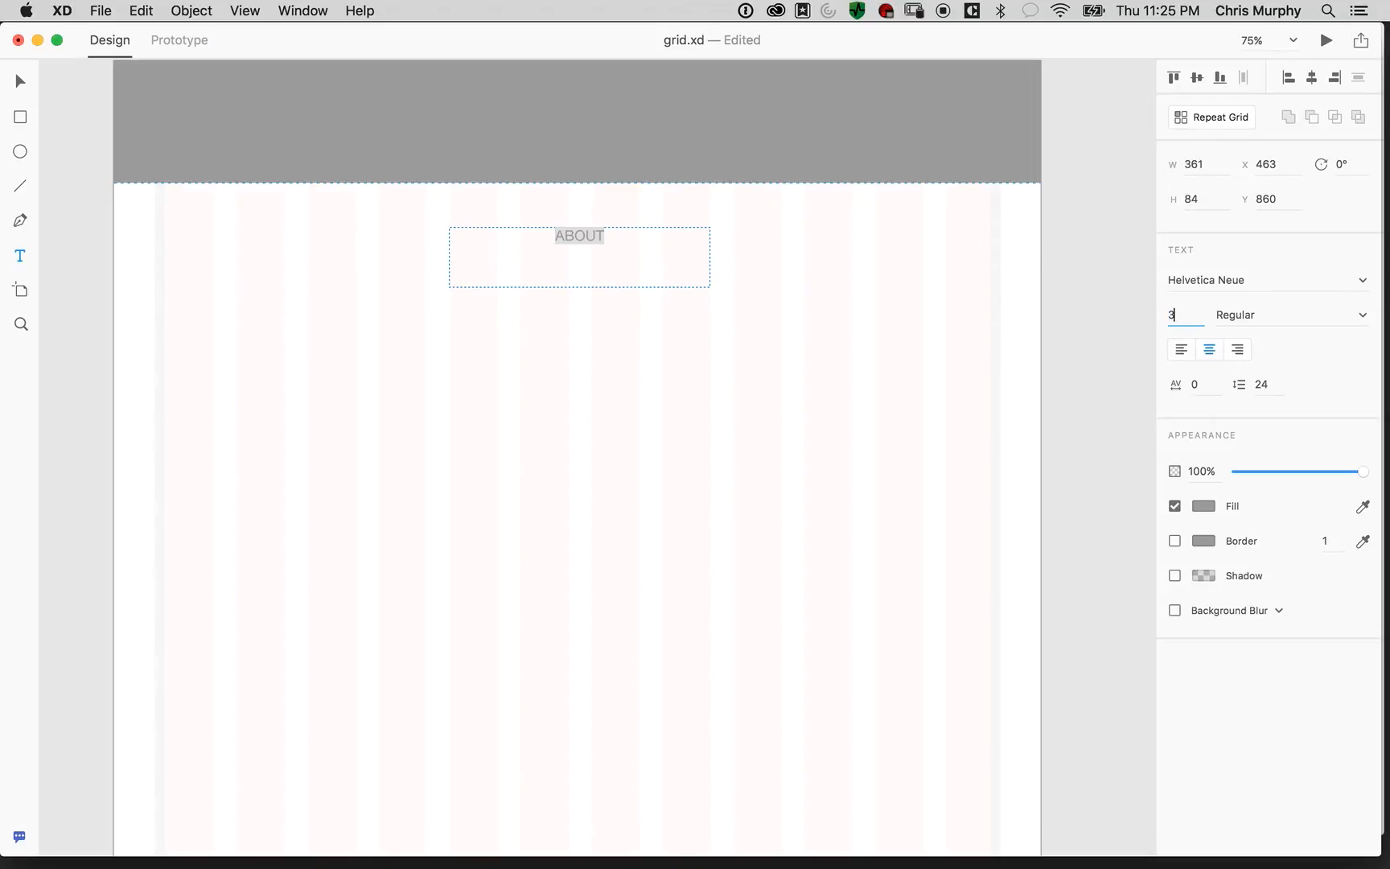
{"action": "key", "text": "Tab"}
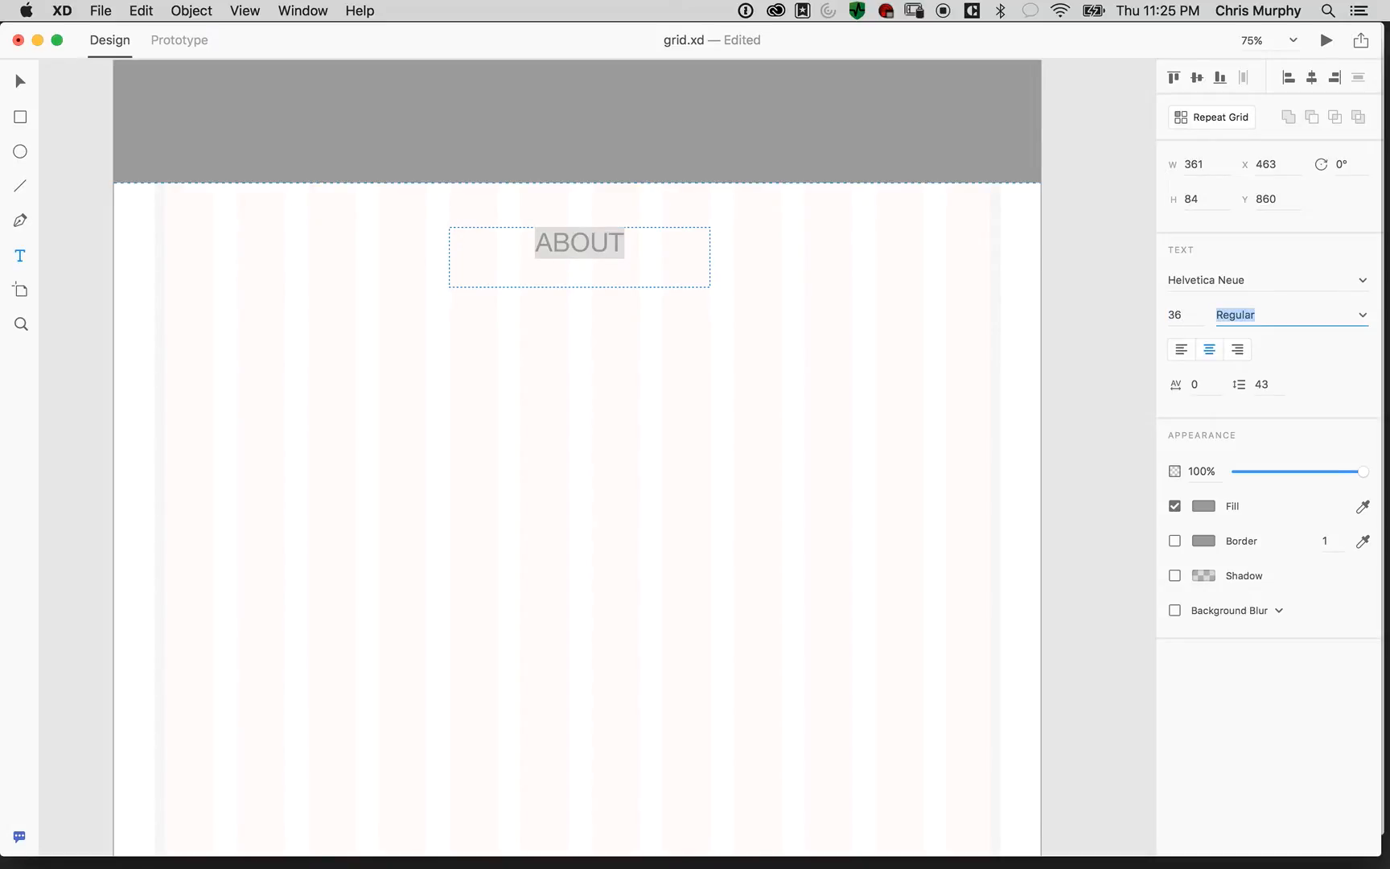
{"action": "key", "text": "Escape"}
{"action": "key", "text": "Escape"}
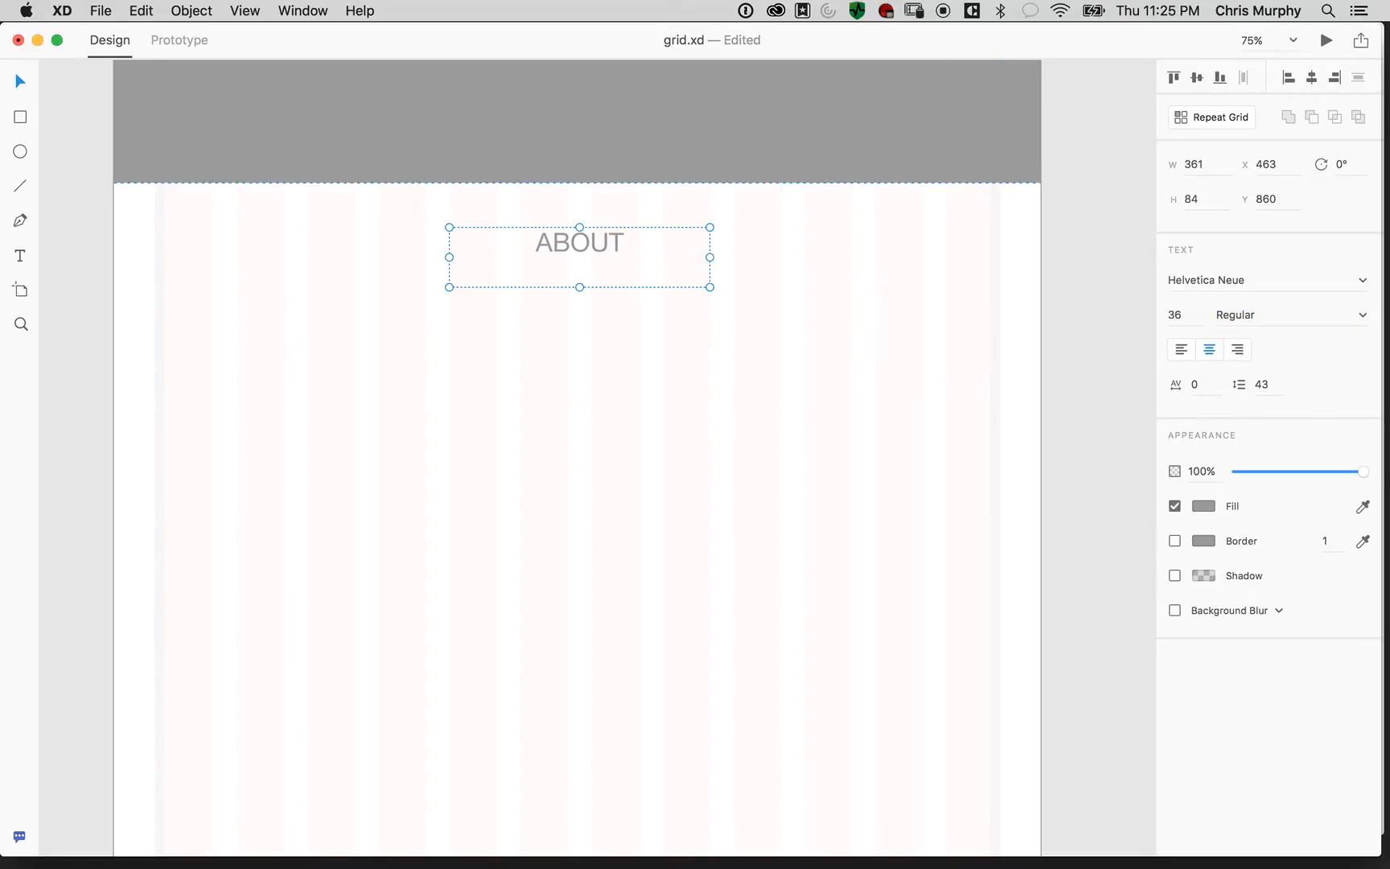
Shorten the ABOUT text box to about 56 high, set its font weight to Bold and deselect it
{"action": "left_click_drag", "start_coordinate": [579, 287], "coordinate": [579, 267]}
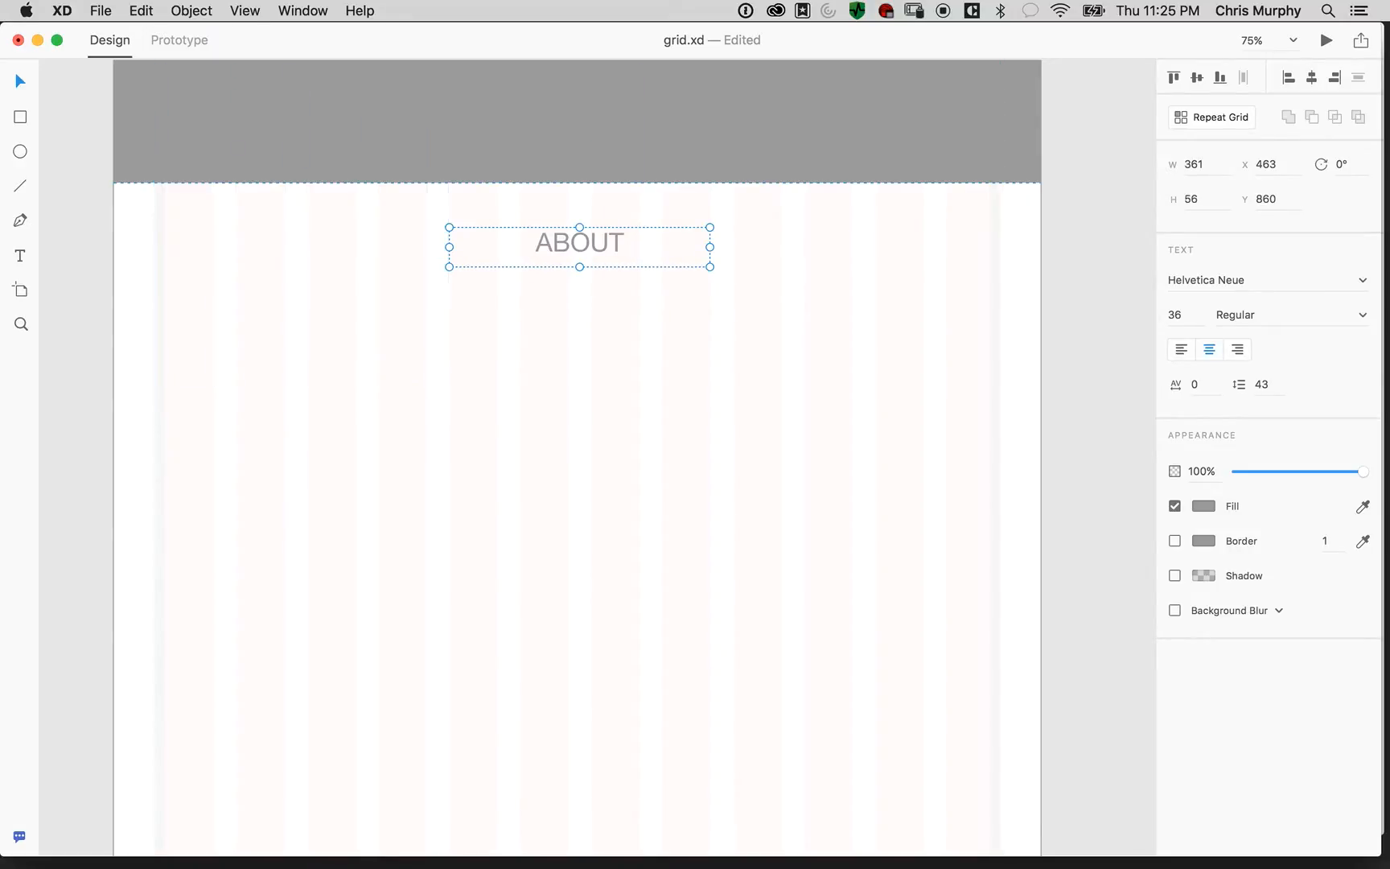
{"action": "left_click", "coordinate": [1239, 314]}
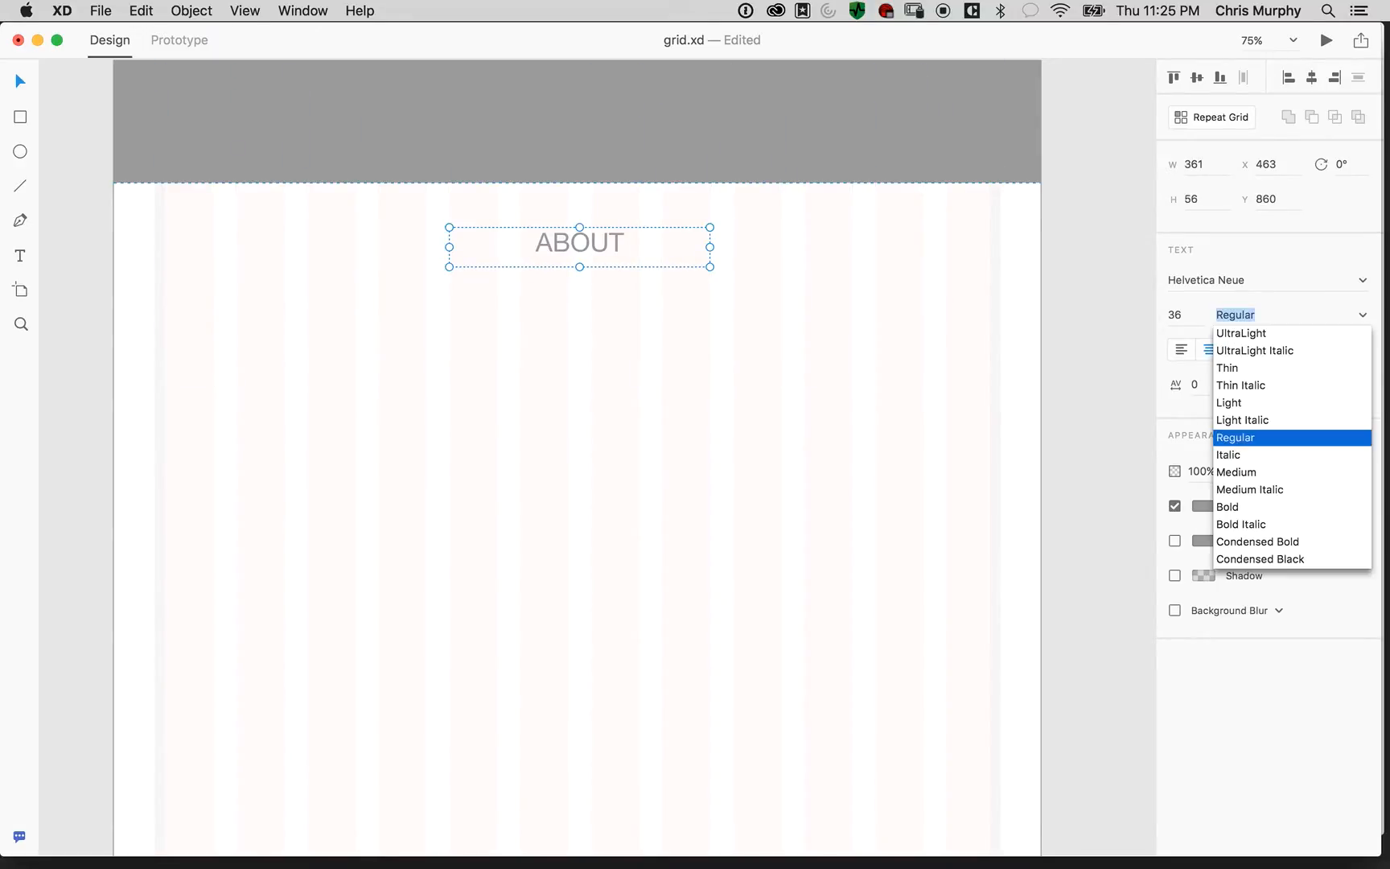
{"action": "left_click", "coordinate": [1227, 507]}
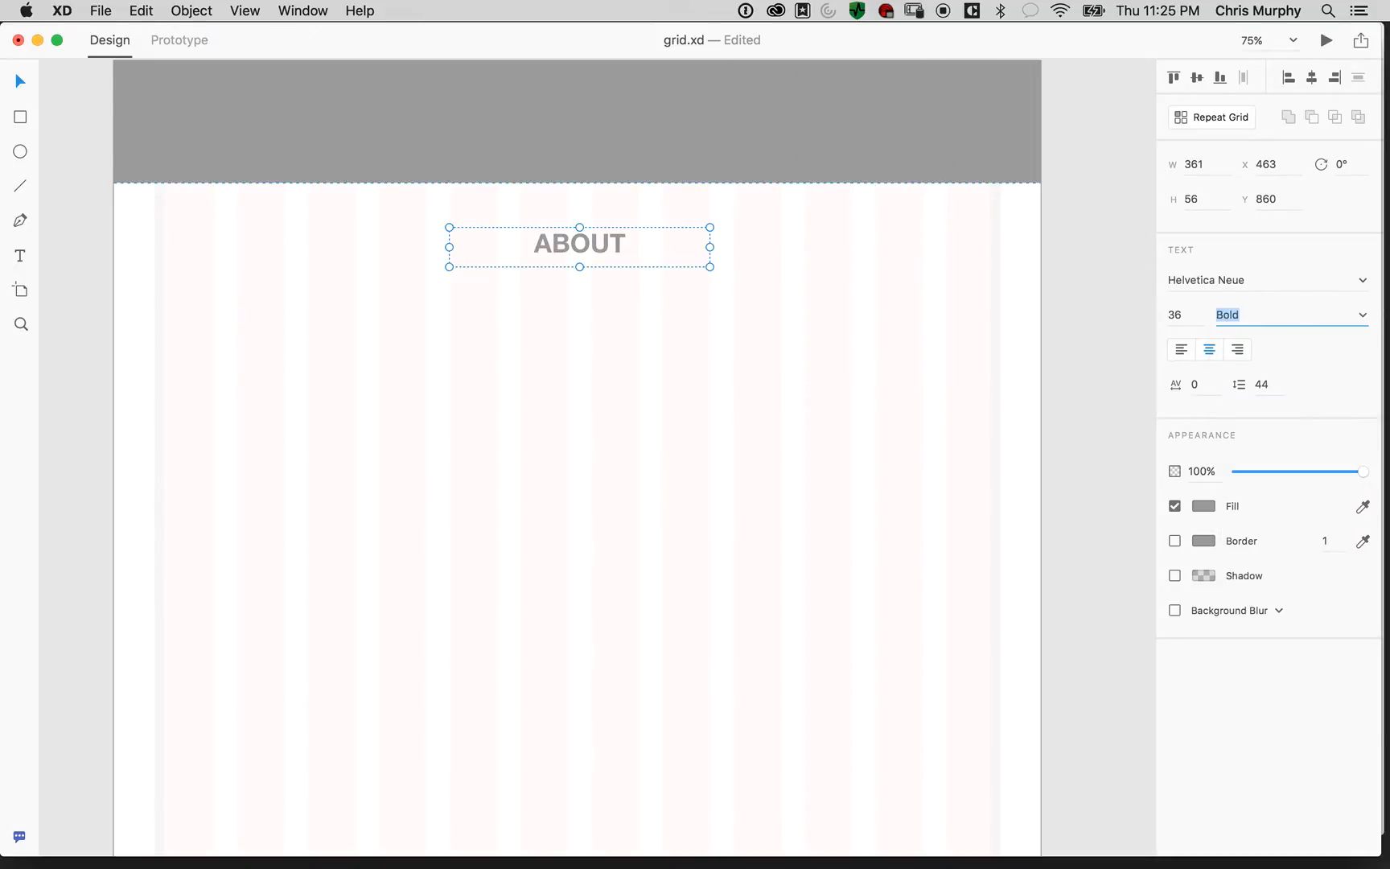
{"action": "left_click", "coordinate": [1096, 265]}
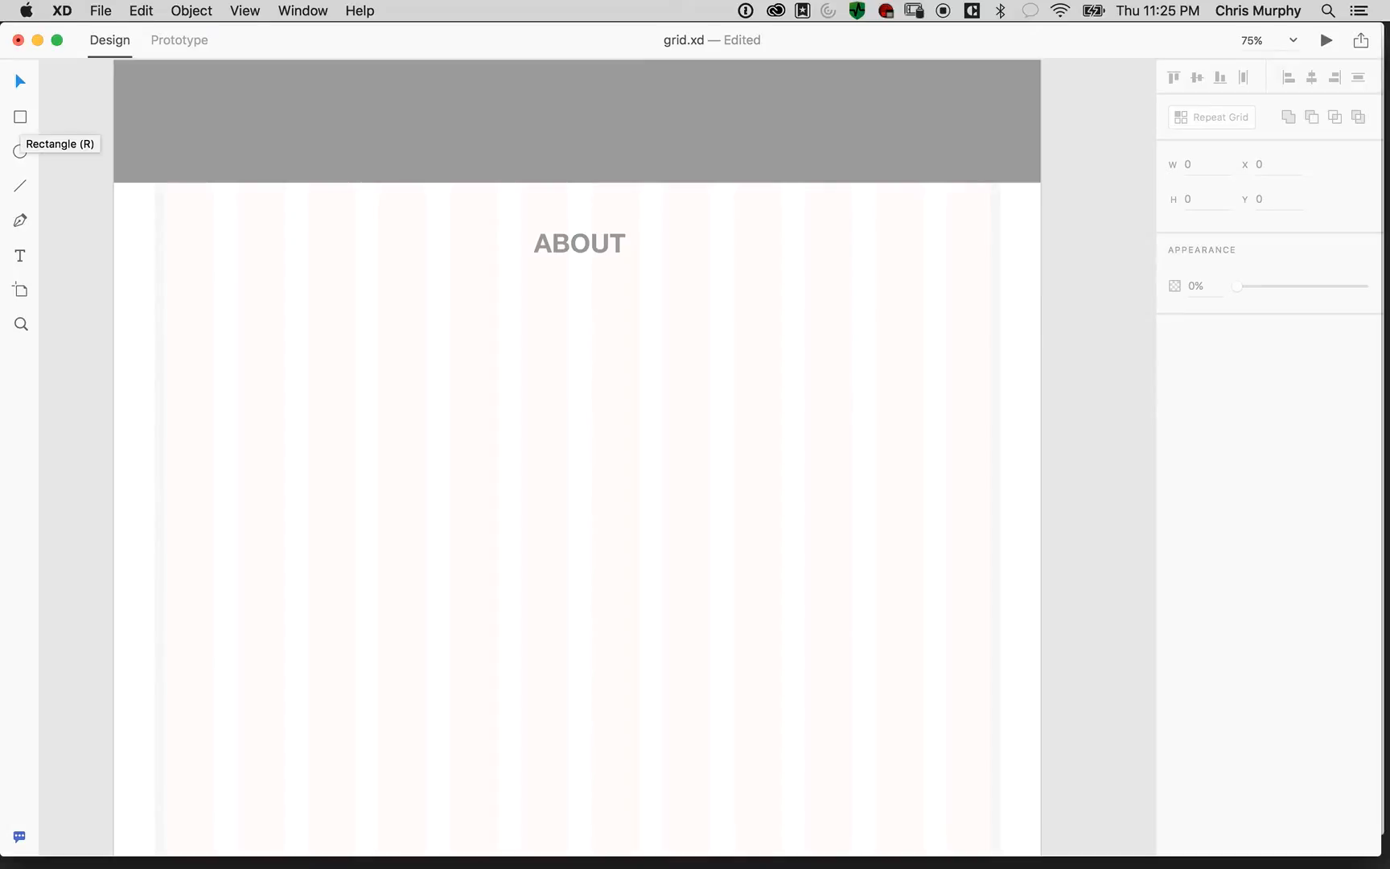
Draw a circle about 360 by 350 below the ABOUT heading, against the left grid margin at about X 71, Y 949
{"action": "key", "text": "e"}
{"action": "mouse_move", "coordinate": [170, 286]}
{"action": "left_mouse_down"}
{"action": "mouse_move", "coordinate": [382, 471]}
{"action": "mouse_move", "coordinate": [413, 550]}
{"action": "mouse_move", "coordinate": [382, 503]}
{"action": "mouse_move", "coordinate": [404, 523]}
{"action": "mouse_move", "coordinate": [375, 493]}
{"action": "mouse_move", "coordinate": [427, 544]}
{"action": "left_mouse_up"}
{"action": "key", "text": "v"}
{"action": "mouse_move", "coordinate": [171, 288]}
{"action": "left_mouse_down"}
{"action": "mouse_move", "coordinate": [165, 277]}
{"action": "mouse_move", "coordinate": [165, 291]}
{"action": "left_mouse_up"}
{"action": "key", "text": "Escape"}
Set the circle's width to 350
{"action": "left_click", "coordinate": [1194, 164]}
{"action": "type", "text": "350"}
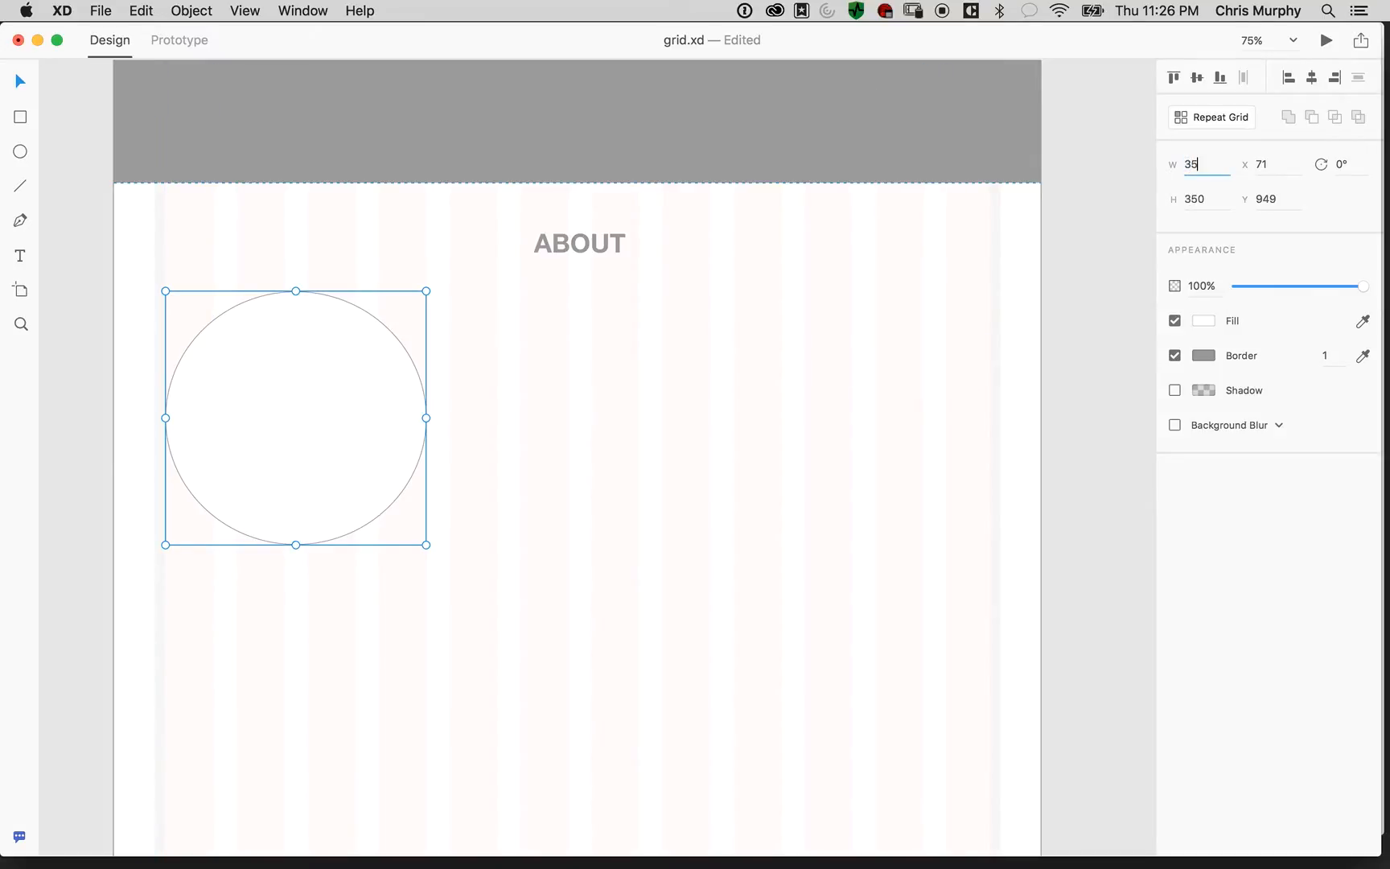
{"action": "key", "text": "Tab"}
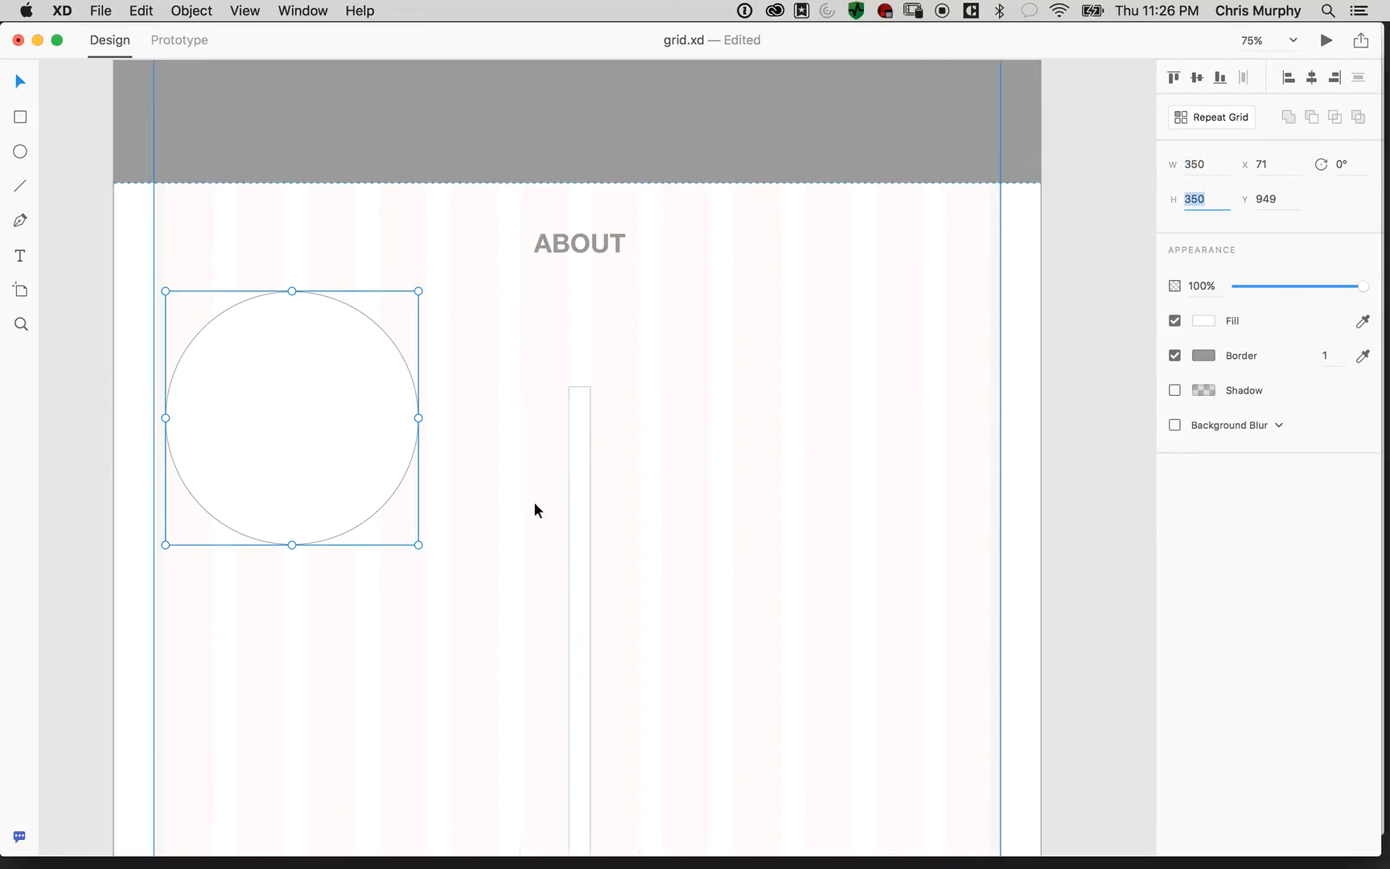
Set the circle's width and height to 360
{"action": "left_click", "coordinate": [1204, 165]}
{"action": "key", "text": "shift+Up"}
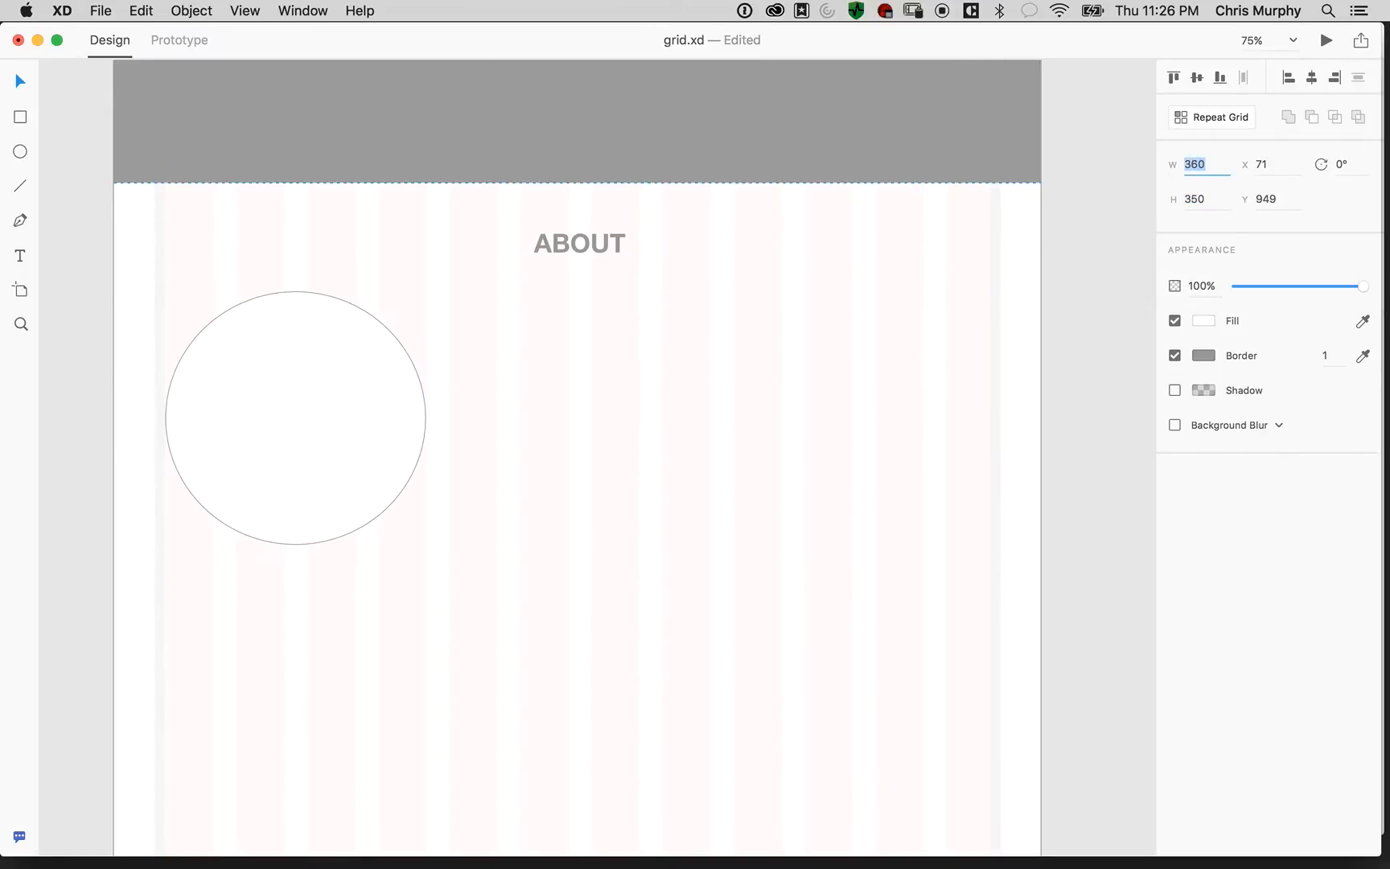
{"action": "key", "text": "Up"}
{"action": "key", "text": "Down"}
{"action": "key", "text": "Tab"}
{"action": "type", "text": "36"}
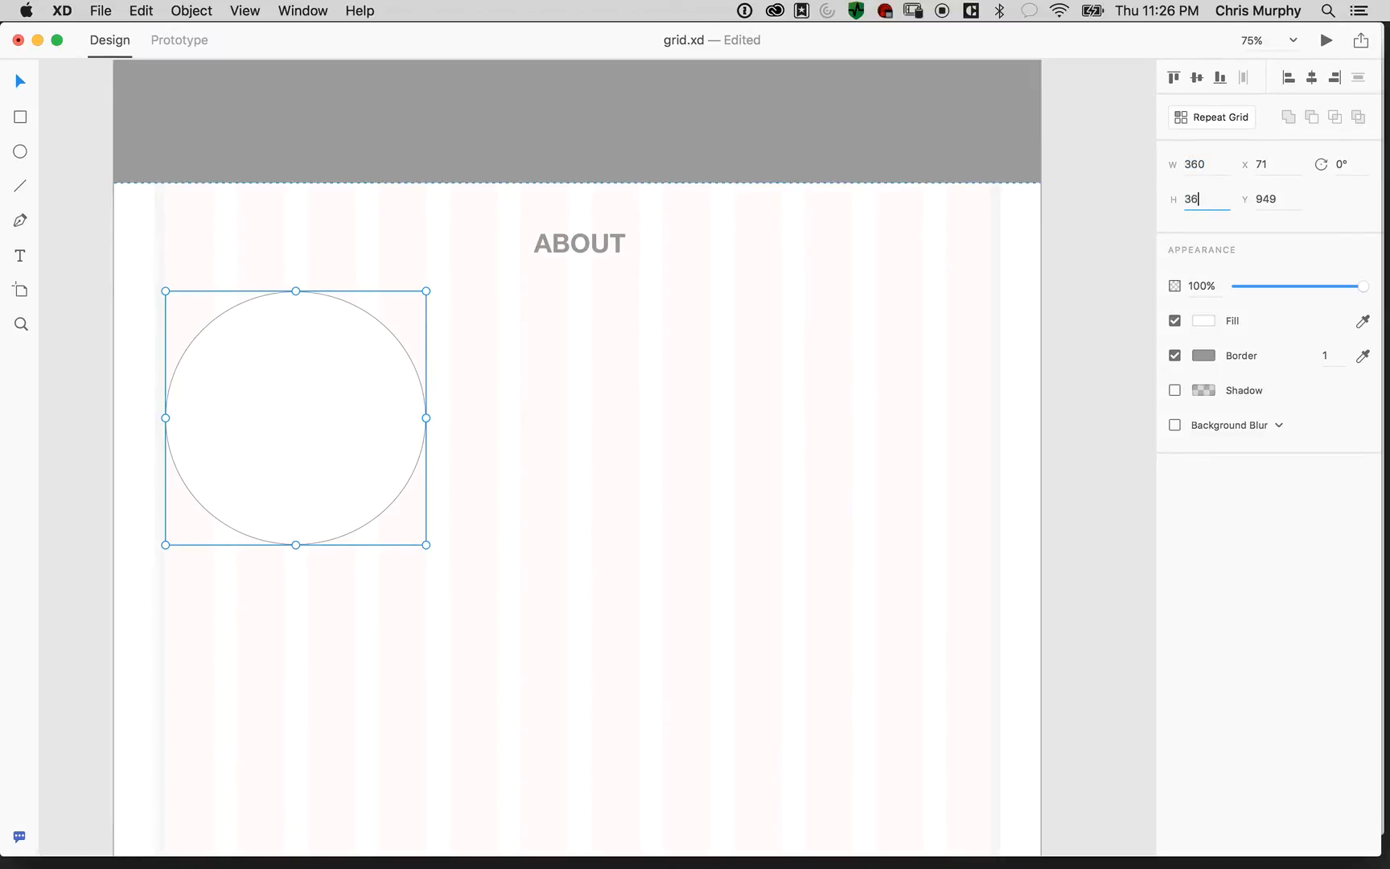
{"action": "type", "text": "0"}
{"action": "key", "text": "Tab"}
Remove the circle's border, fill it with the saved #999999 swatch and deselect it
{"action": "left_click", "coordinate": [1175, 355]}
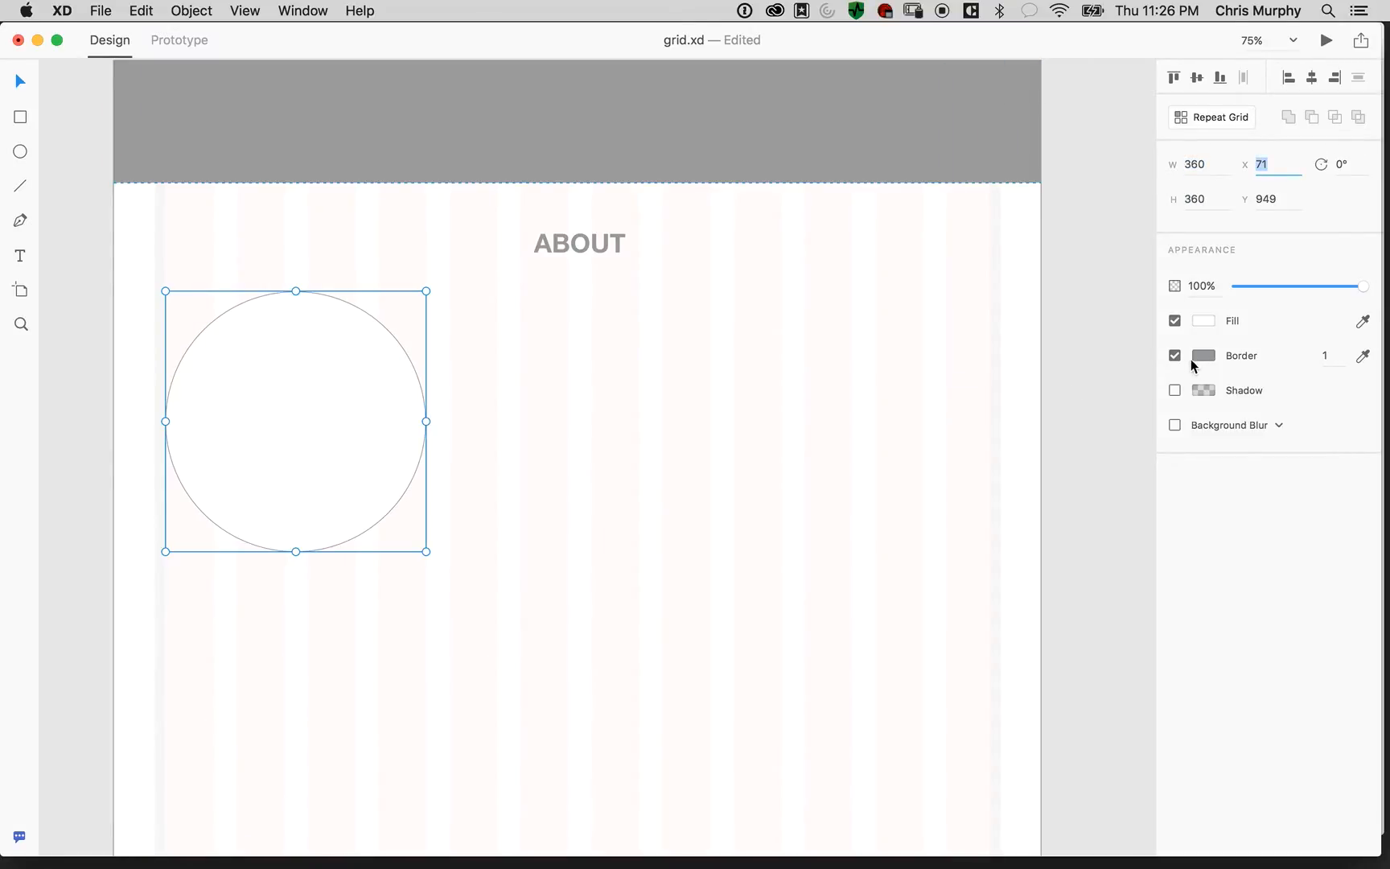
{"action": "left_click", "coordinate": [1203, 321]}
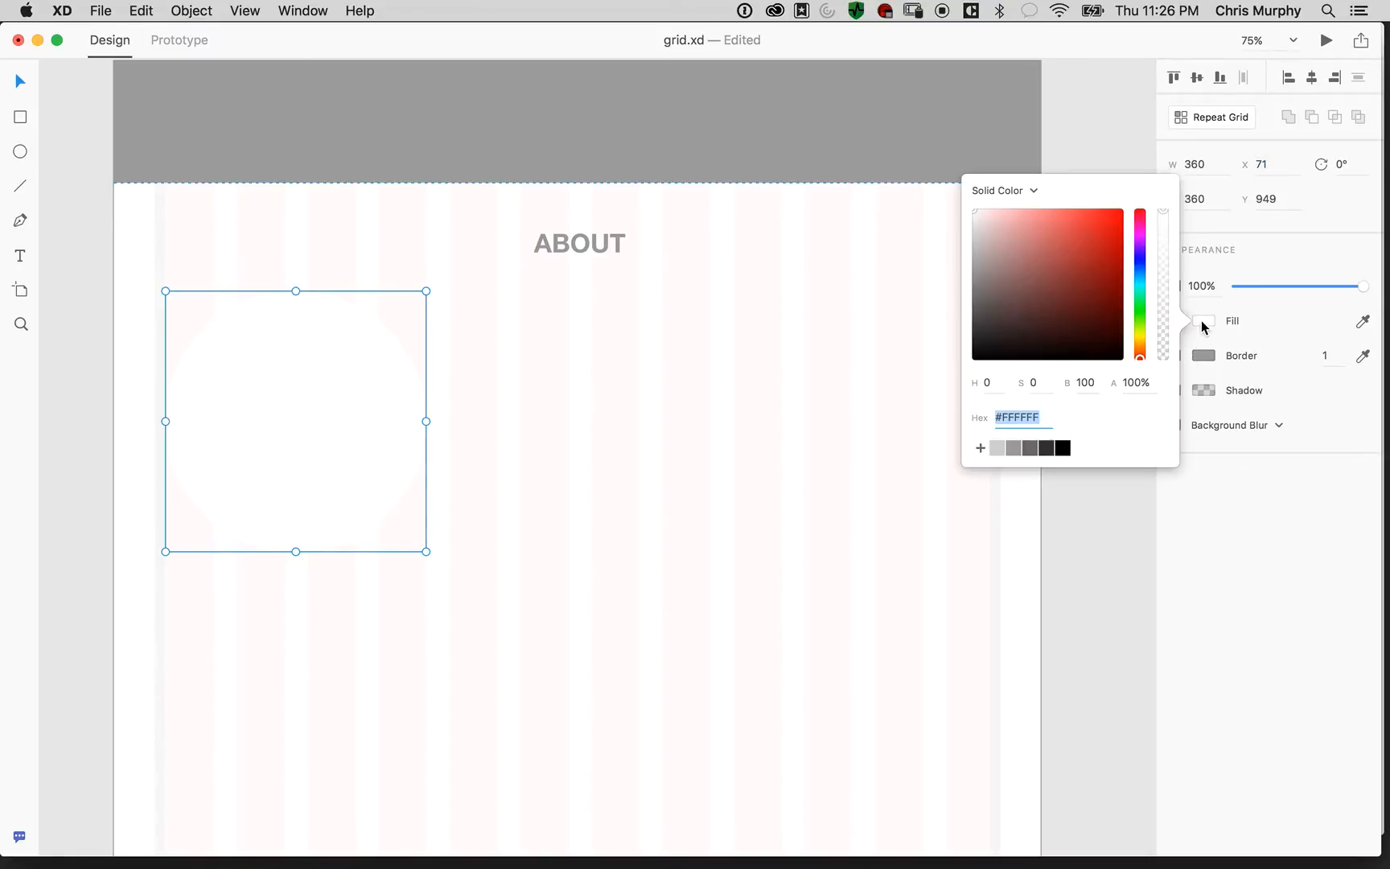
{"action": "left_click", "coordinate": [1013, 448]}
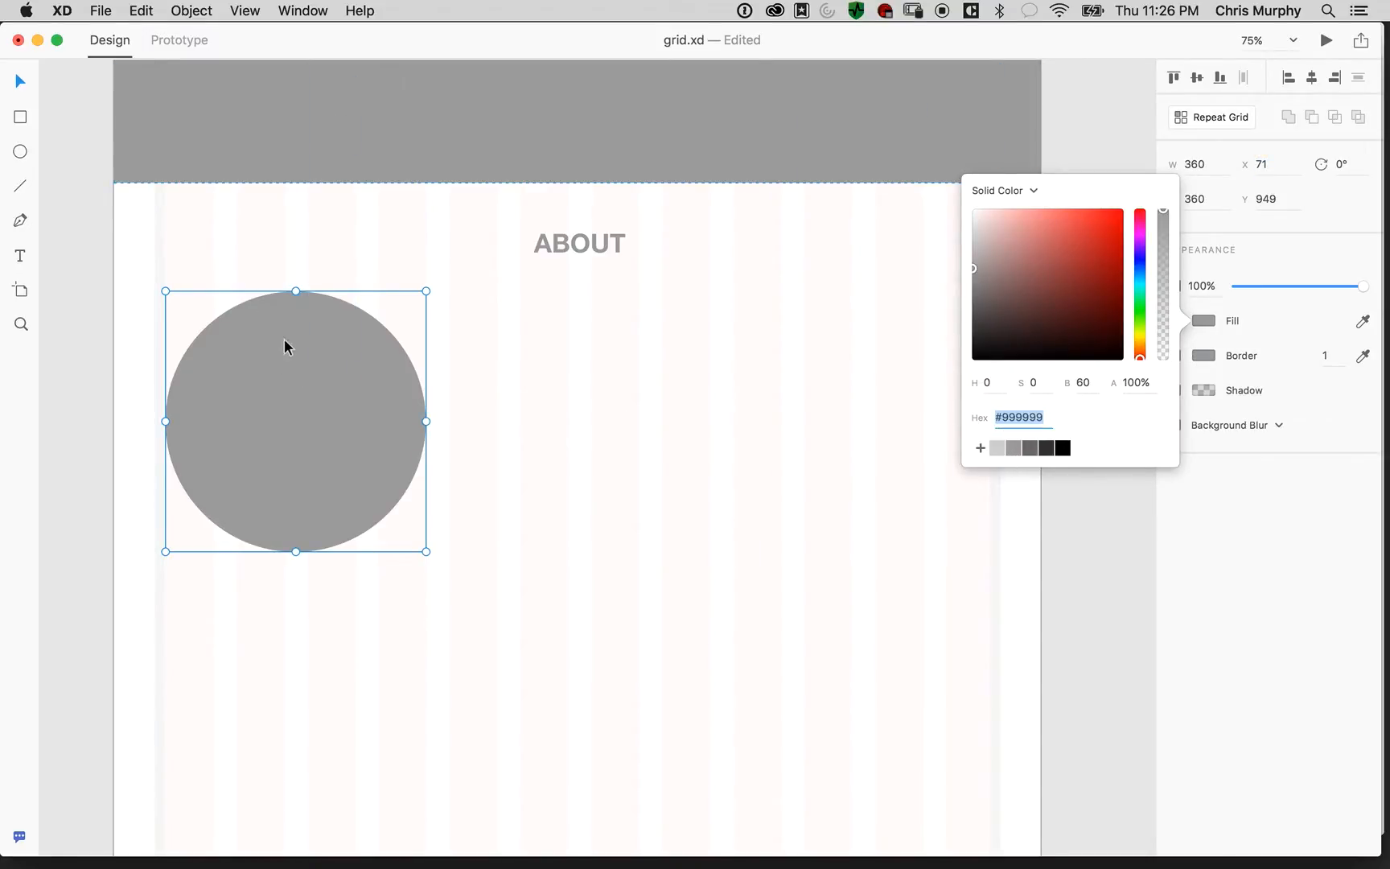
{"action": "left_click", "coordinate": [1095, 142]}
Fill the ABOUT heading text with the saved #333333 swatch
{"action": "left_click_drag", "start_coordinate": [1065, 238], "coordinate": [1092, 468]}
{"action": "left_click_drag", "start_coordinate": [469, 562], "coordinate": [623, 515]}
{"action": "left_click", "coordinate": [410, 267]}
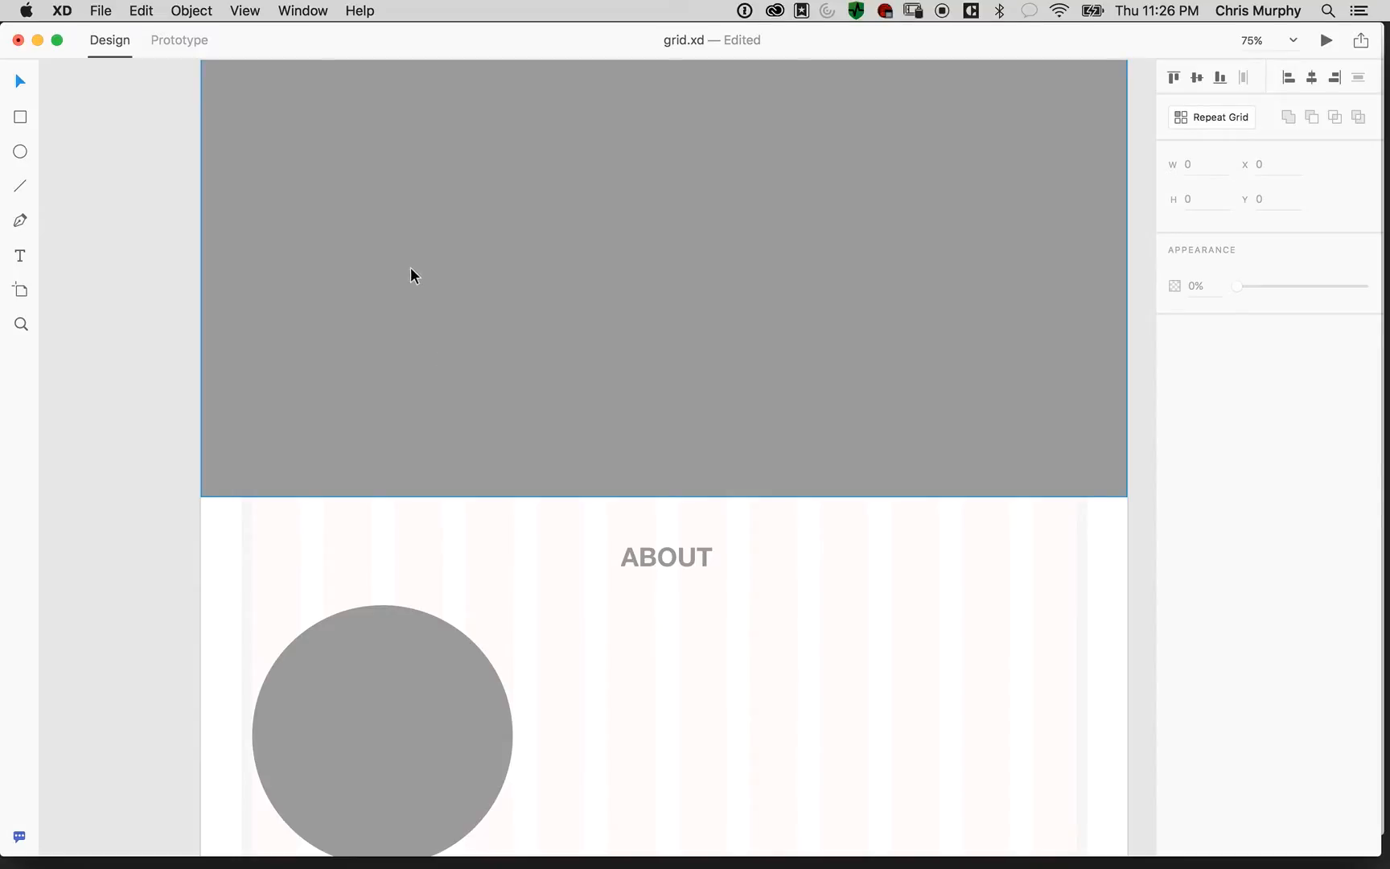
{"action": "left_click_drag", "start_coordinate": [462, 648], "coordinate": [459, 297]}
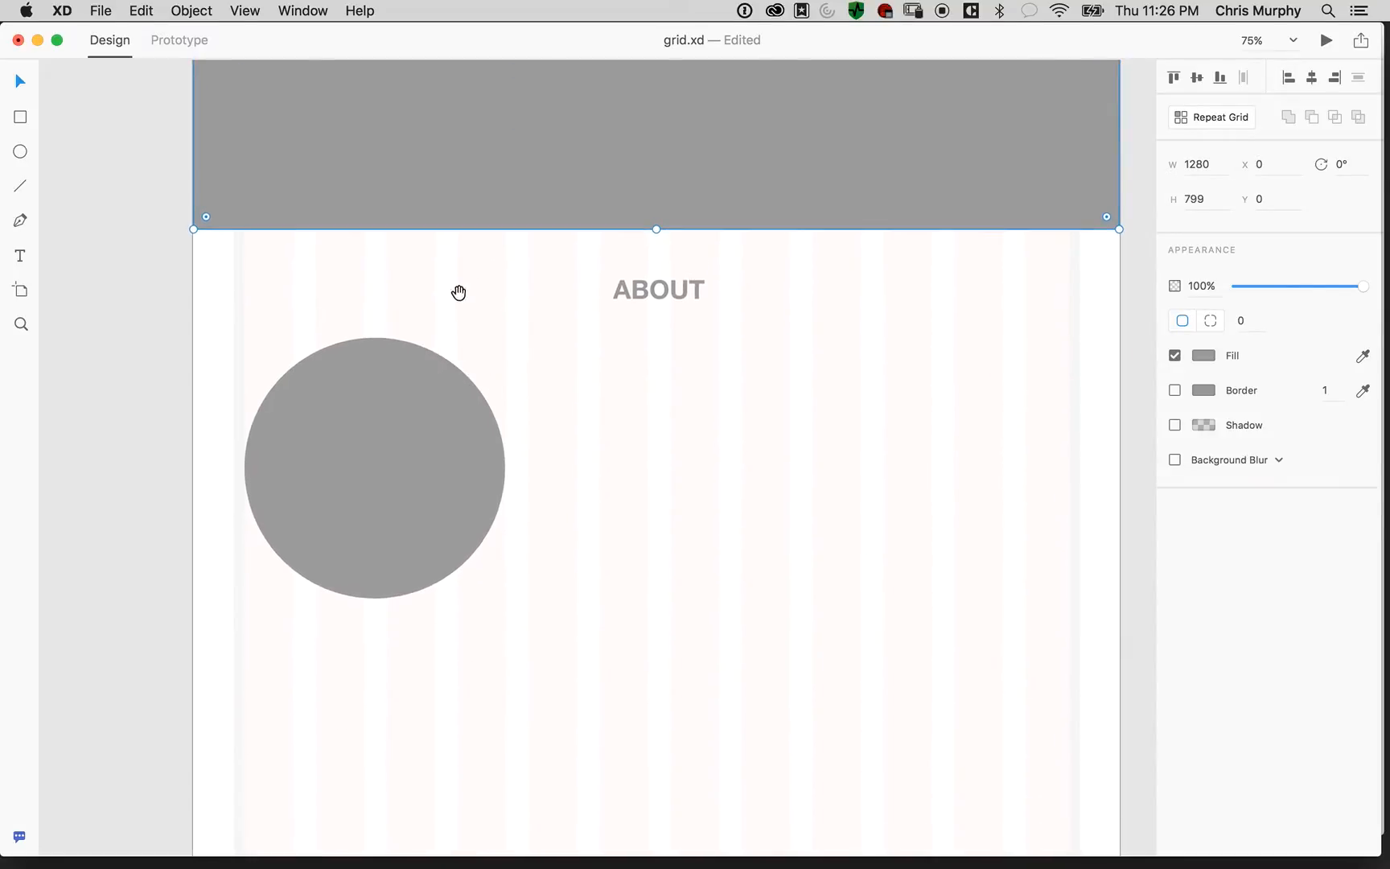
{"action": "left_click", "coordinate": [677, 297]}
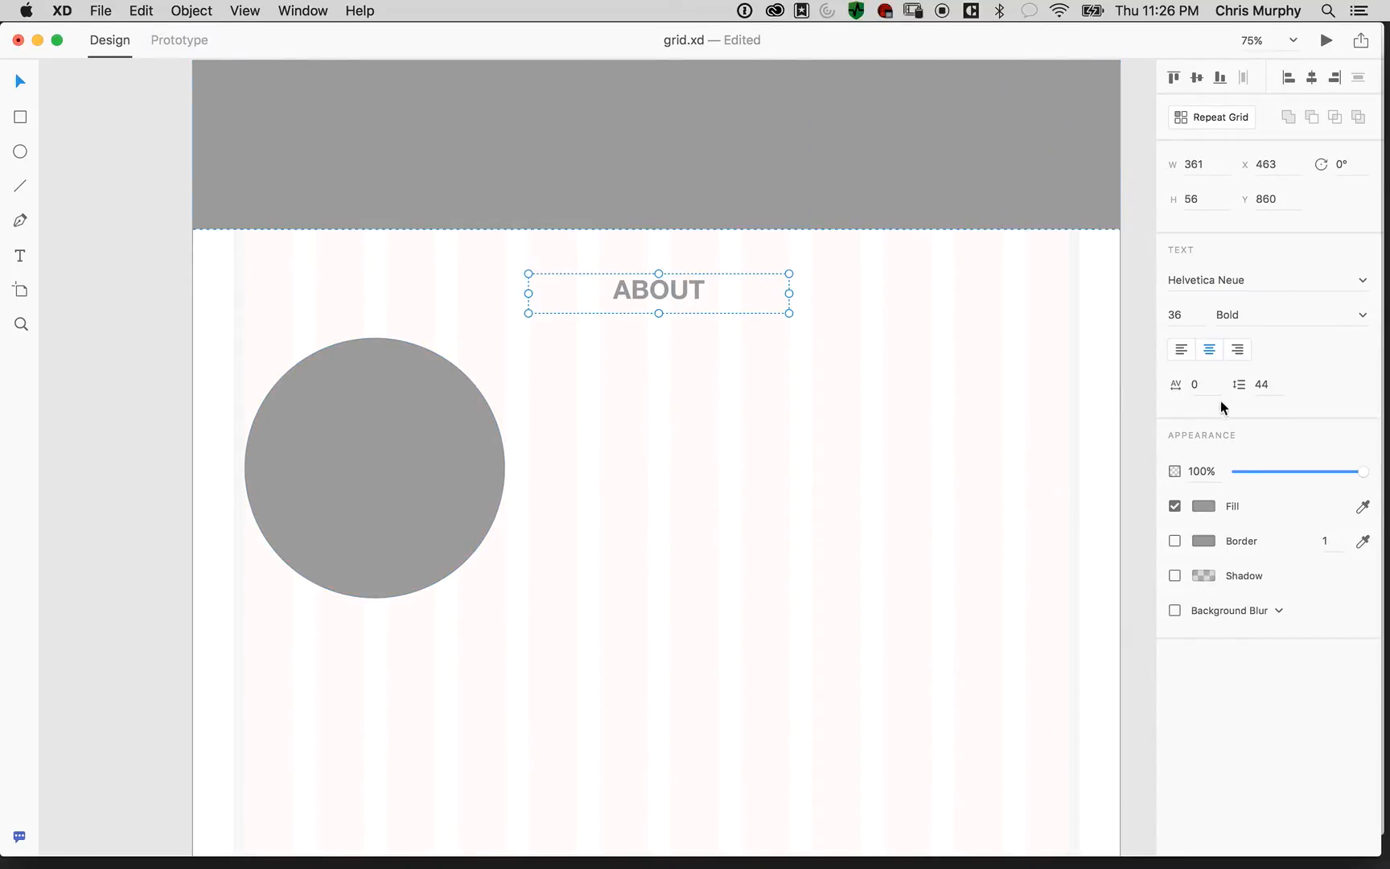
{"action": "double_click", "coordinate": [697, 291]}
{"action": "left_click", "coordinate": [1203, 506]}
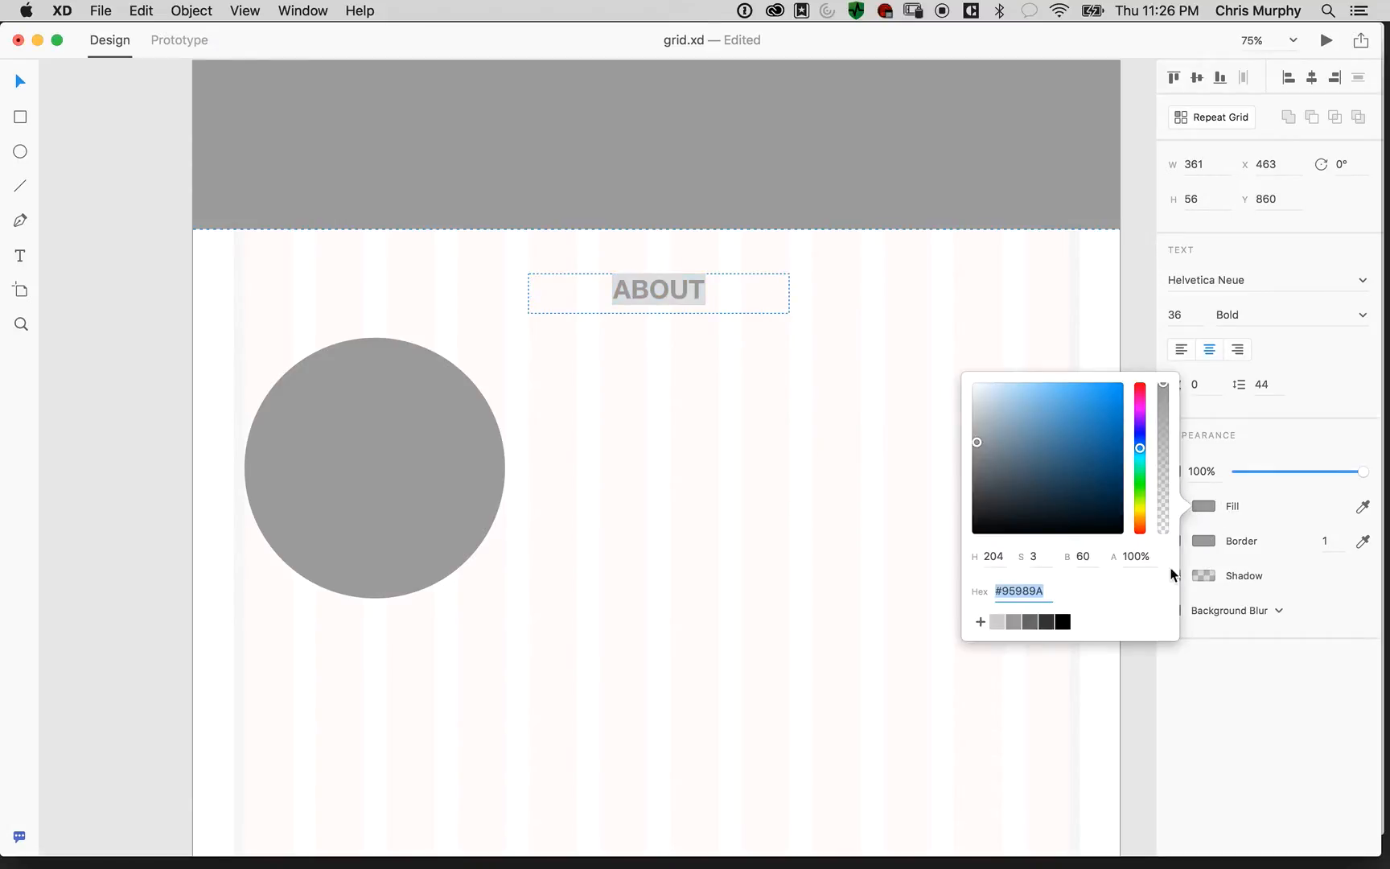
{"action": "left_click", "coordinate": [1044, 624]}
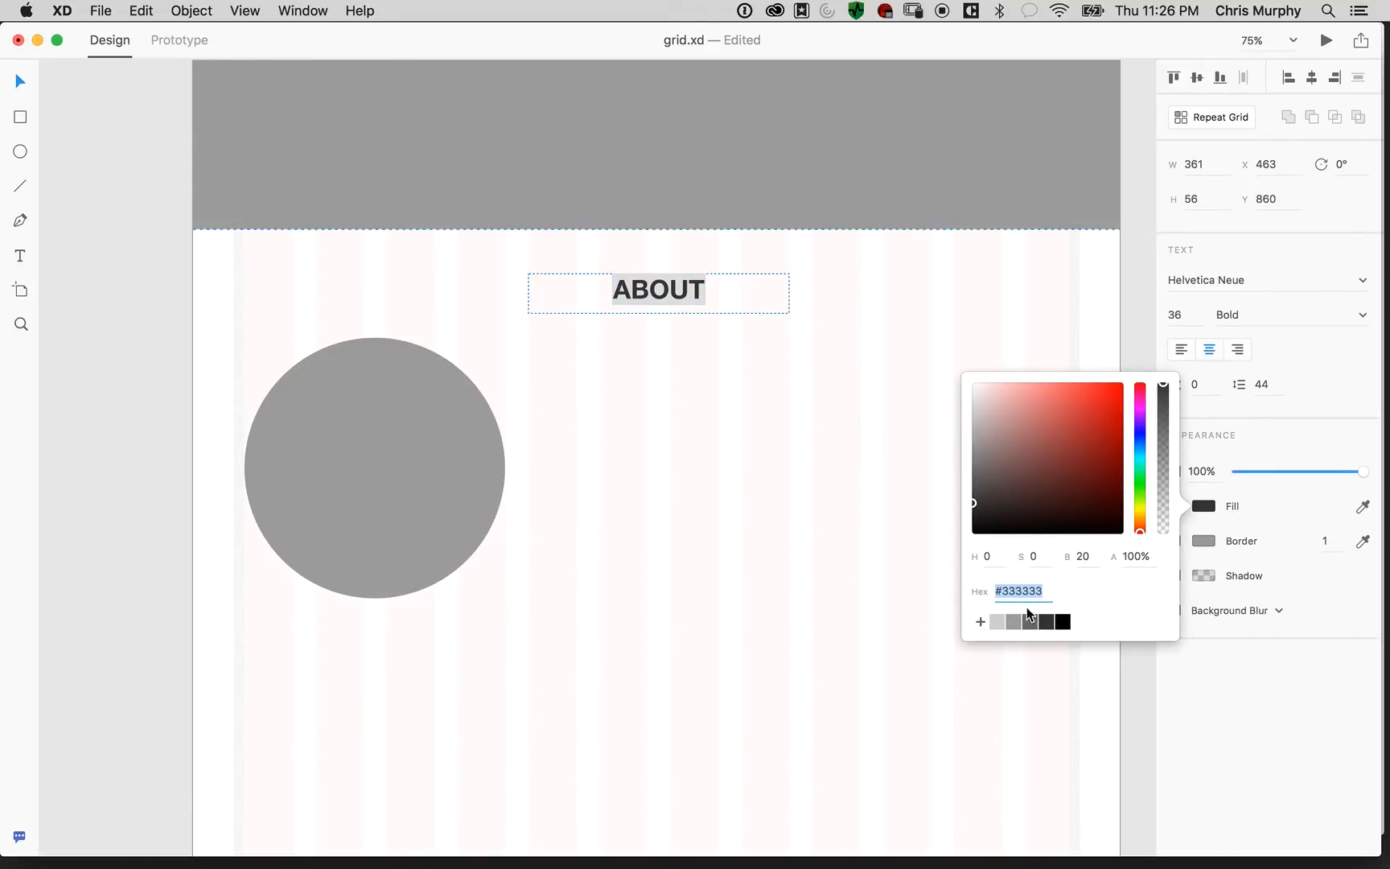
{"action": "left_click", "coordinate": [125, 369]}
Move the circle down to about X 72, Y 984, leaving more space below the ABOUT heading
{"action": "left_click_drag", "start_coordinate": [857, 599], "coordinate": [819, 503]}
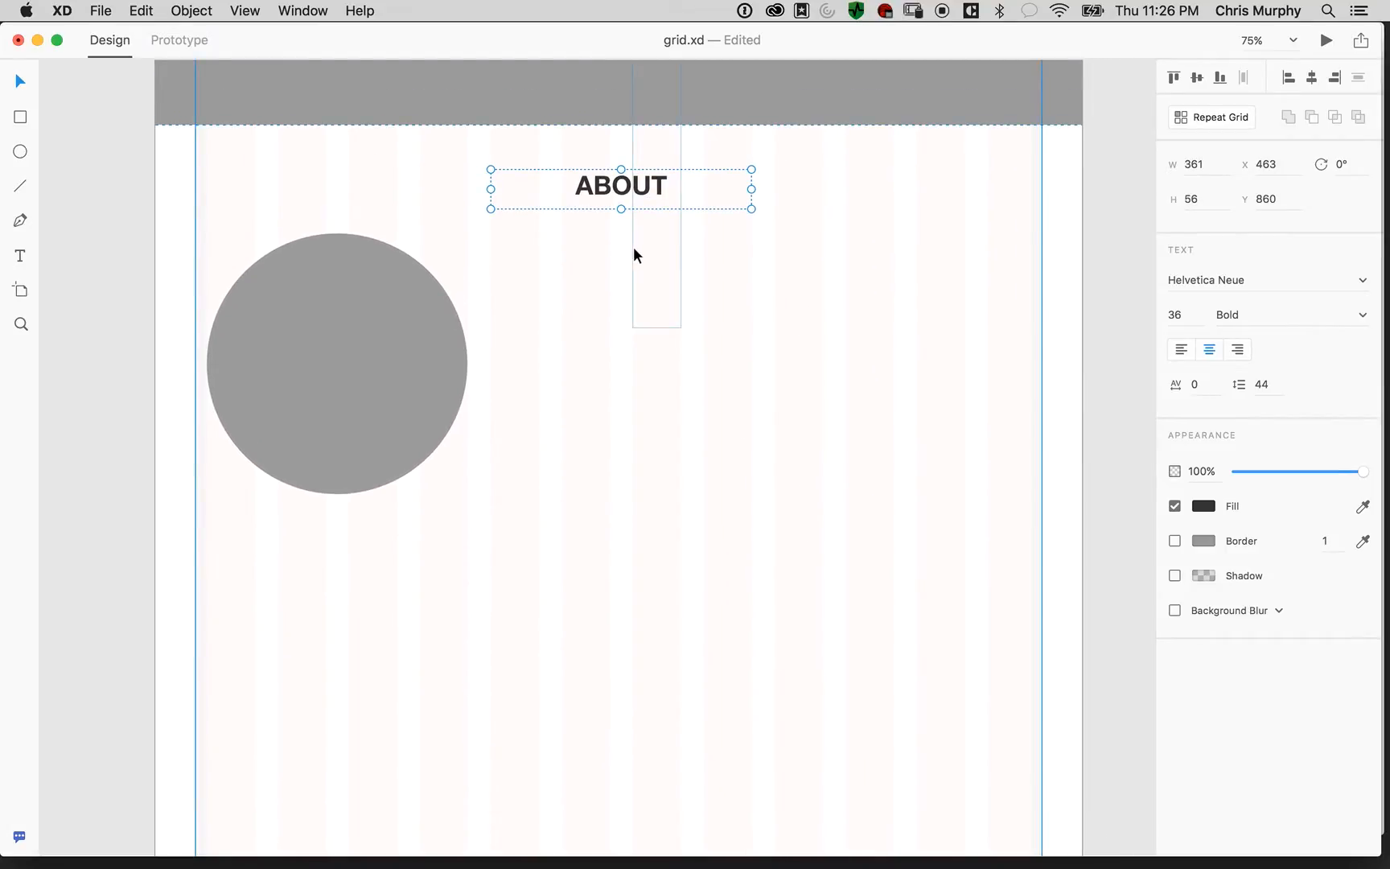
{"action": "left_click_drag", "start_coordinate": [651, 398], "coordinate": [652, 394]}
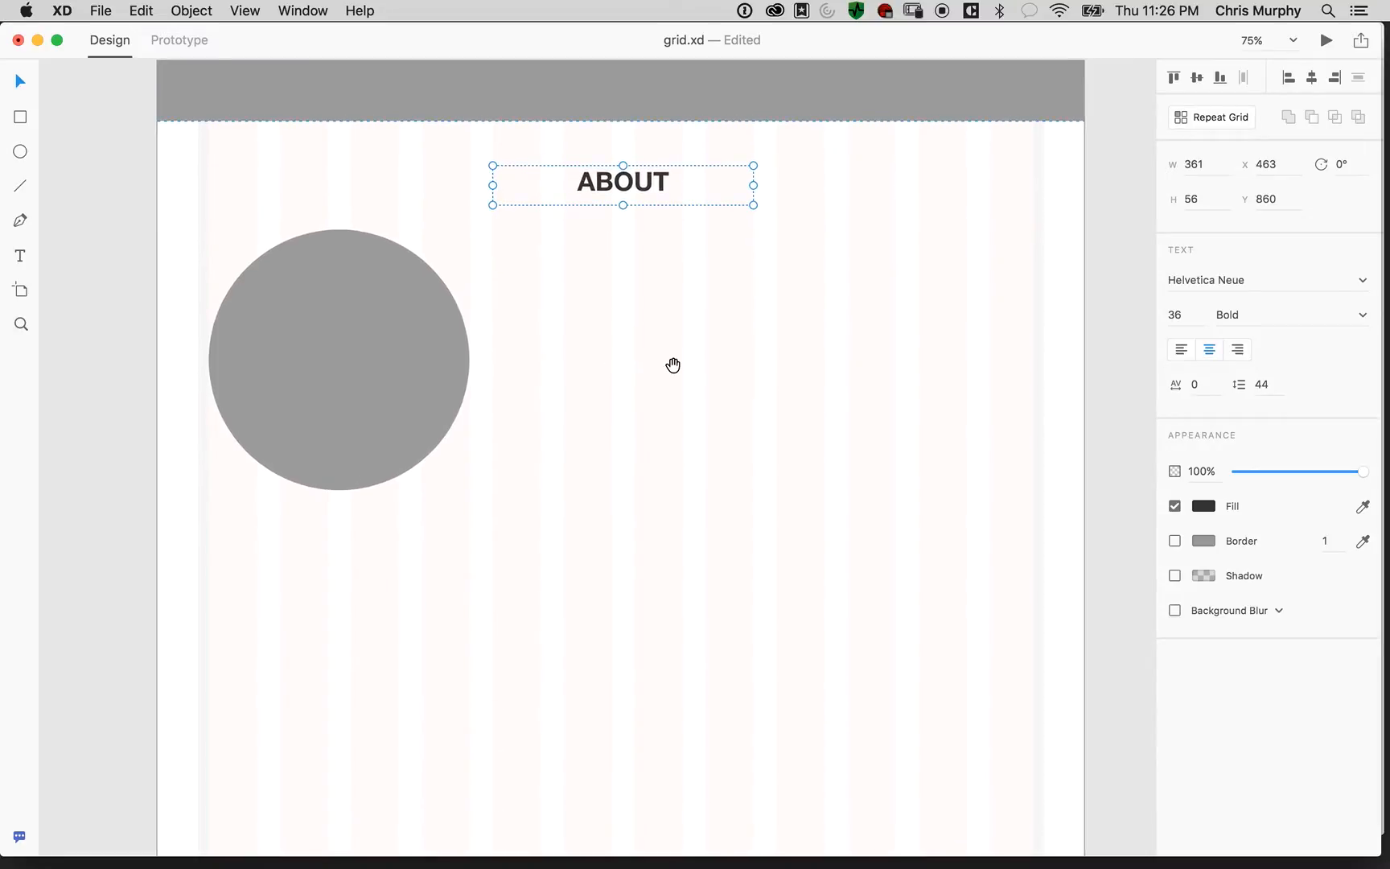
{"action": "left_click_drag", "start_coordinate": [403, 329], "coordinate": [413, 363]}
{"action": "left_click", "coordinate": [29, 258]}
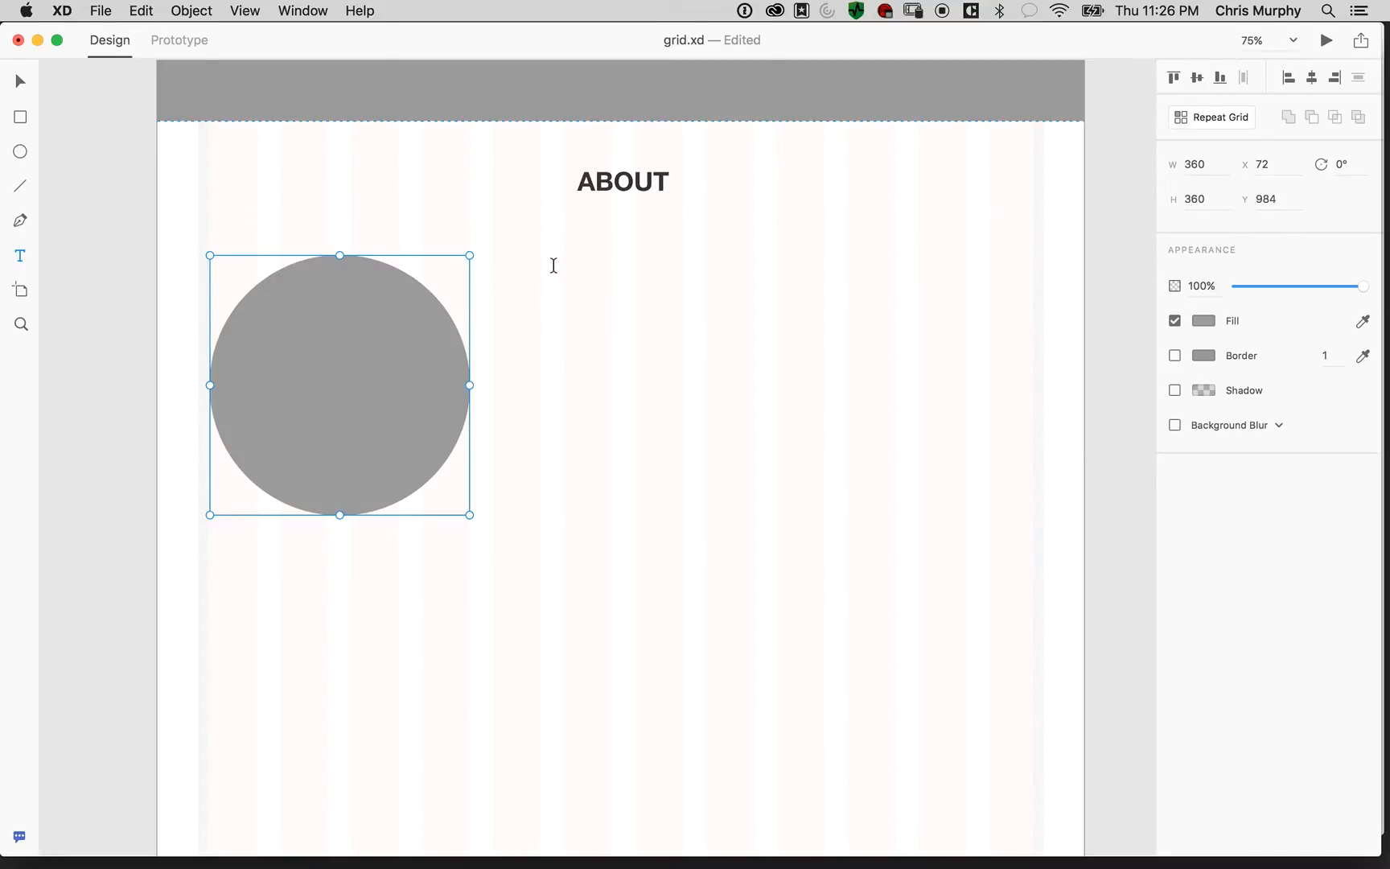
{"action": "mouse_move", "coordinate": [564, 260]}
{"action": "left_mouse_down"}
{"action": "mouse_move", "coordinate": [717, 410]}
{"action": "mouse_move", "coordinate": [980, 471]}
{"action": "mouse_move", "coordinate": [931, 475]}
{"action": "mouse_move", "coordinate": [914, 458]}
{"action": "left_mouse_up"}
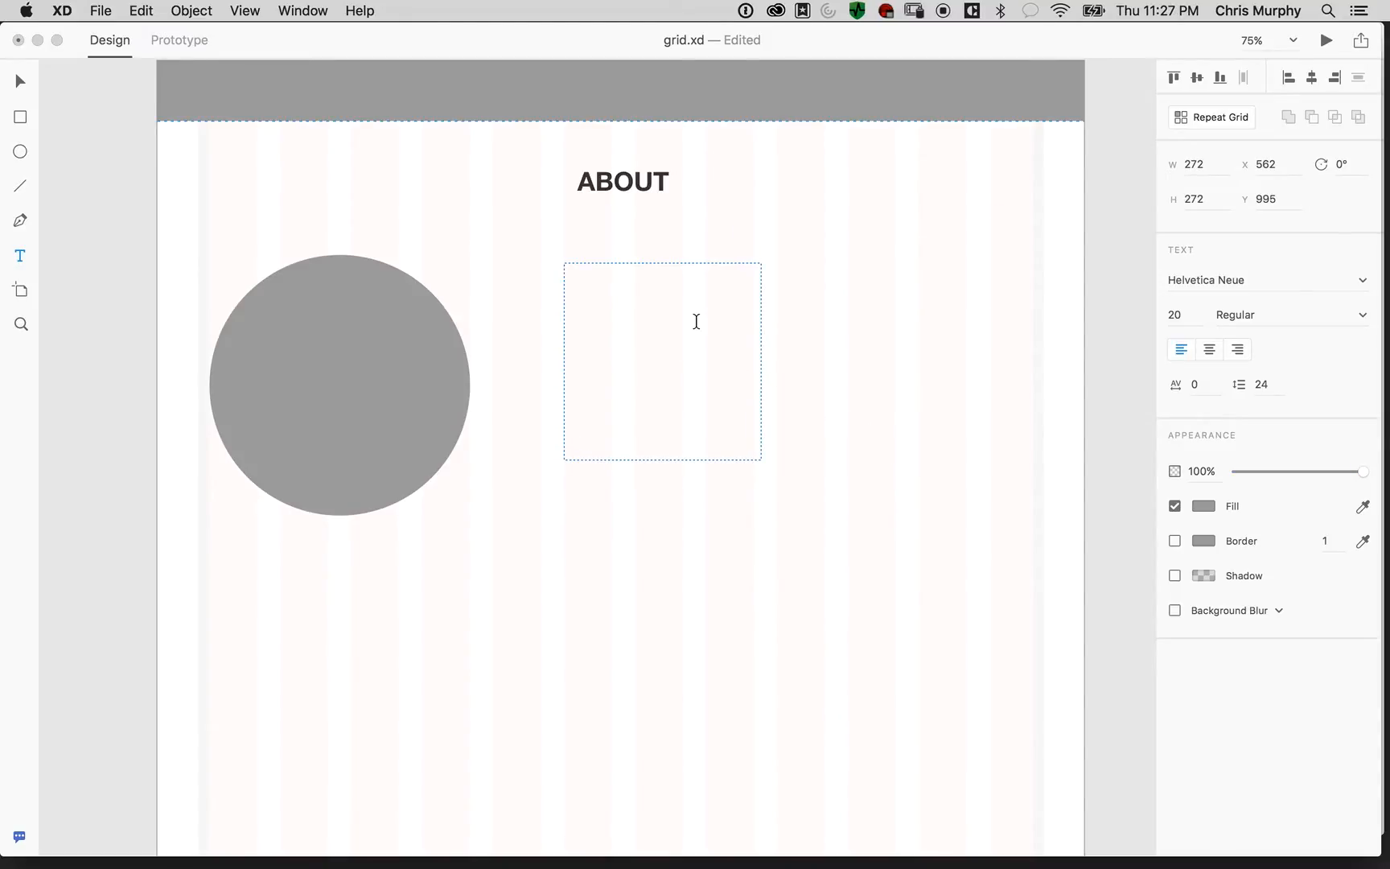
{"action": "left_click", "coordinate": [20, 82]}
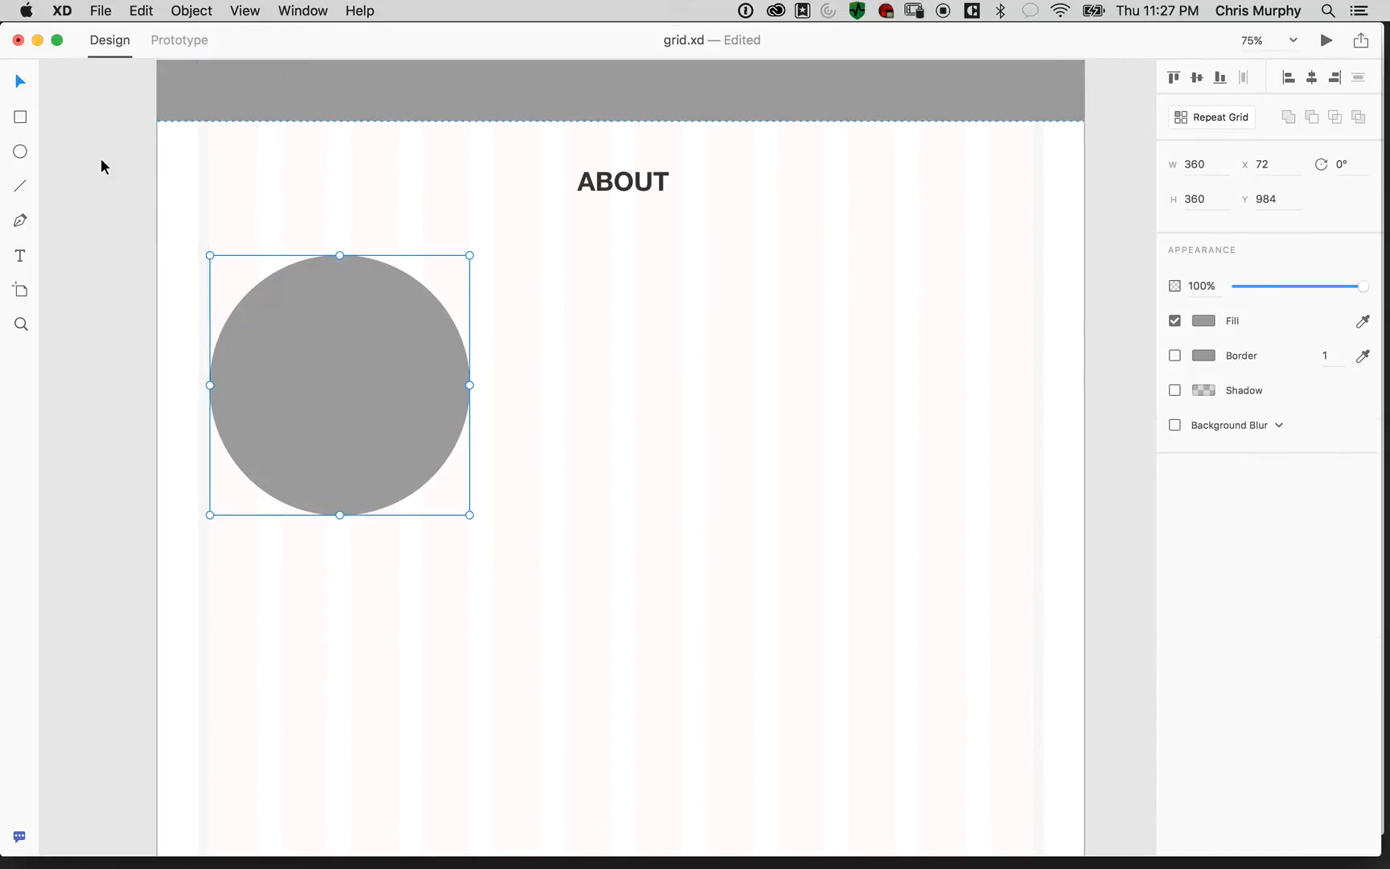
Switch to Chrome, open a new window and search Google for "lorium ipsum"
{"action": "key", "text": "super+Tab"}
{"action": "key", "text": "super+Tab"}
{"action": "key", "text": "super+Tab"}
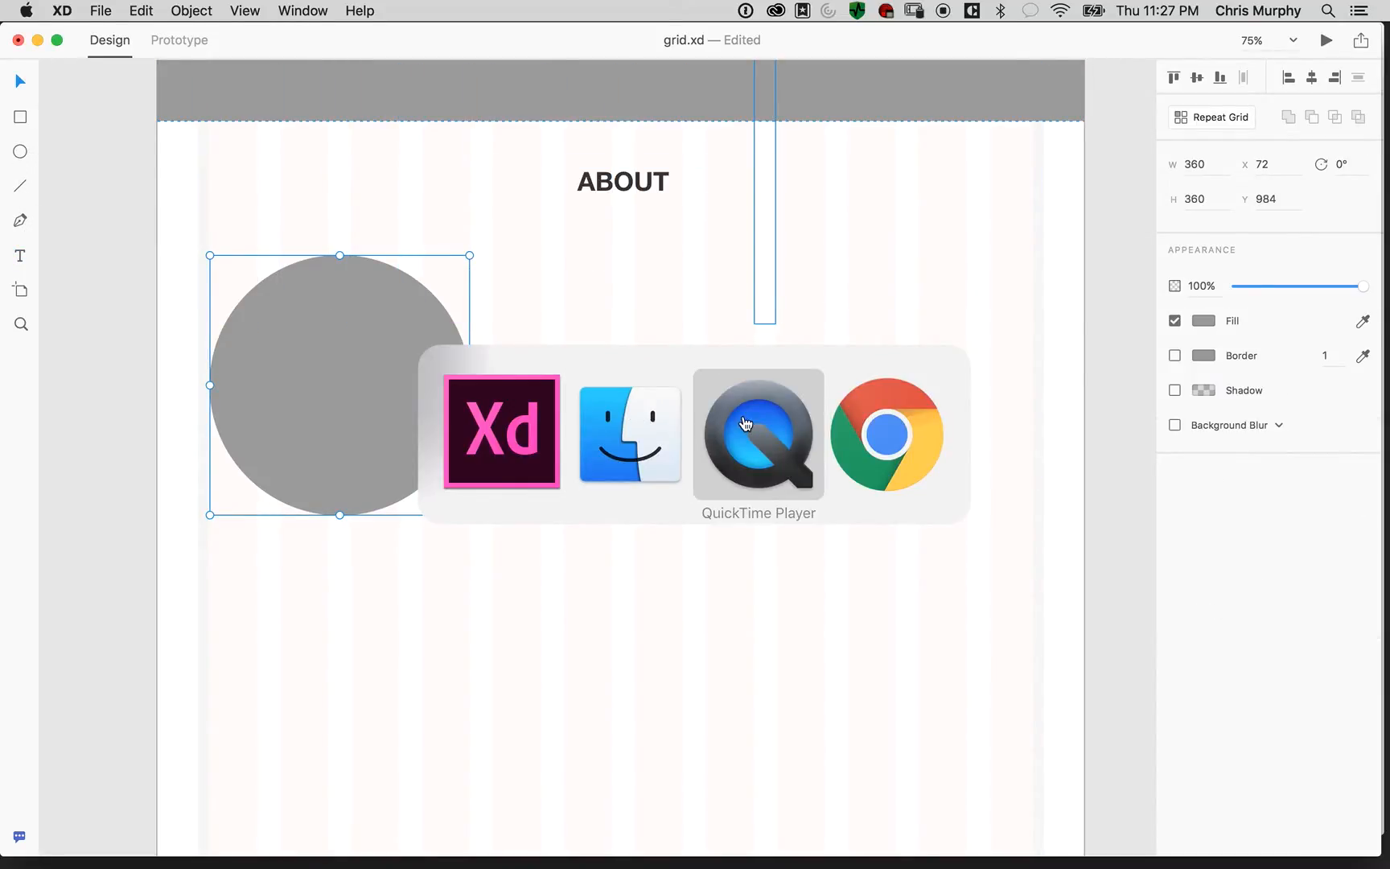
{"action": "key", "text": "super+n"}
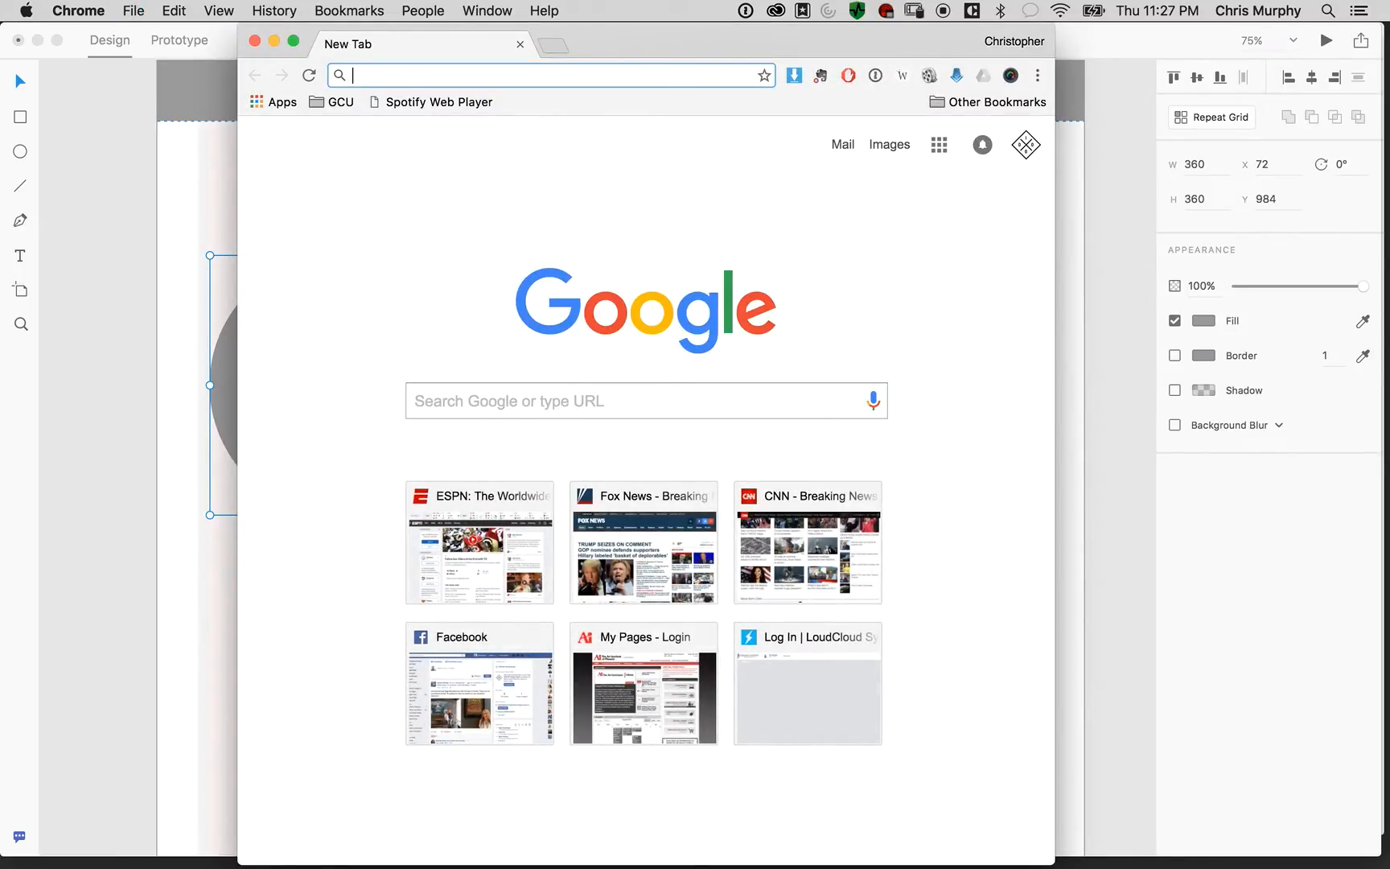
{"action": "type", "text": "lorium"}
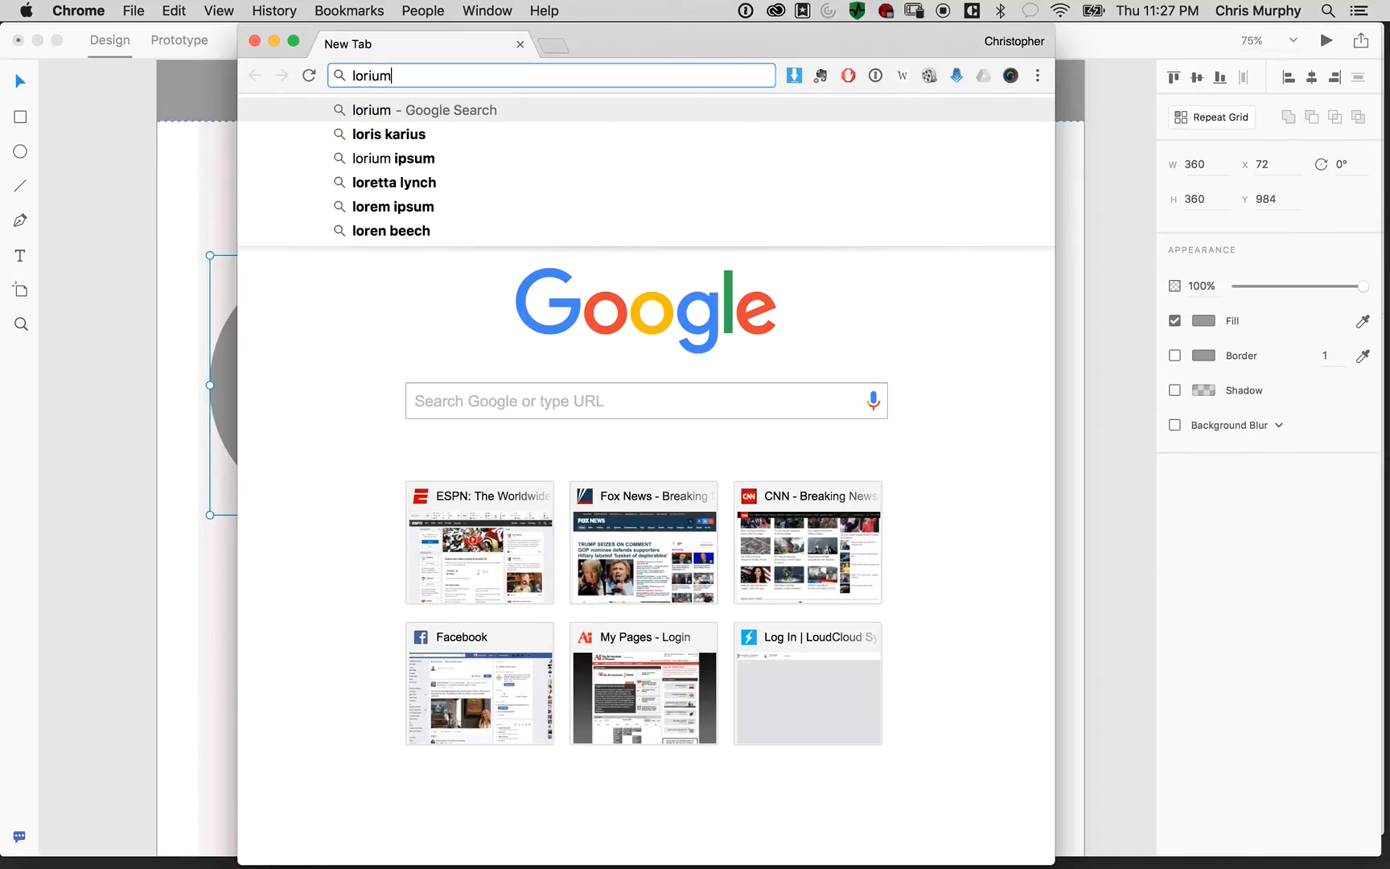
{"action": "type", "text": " ipsum"}
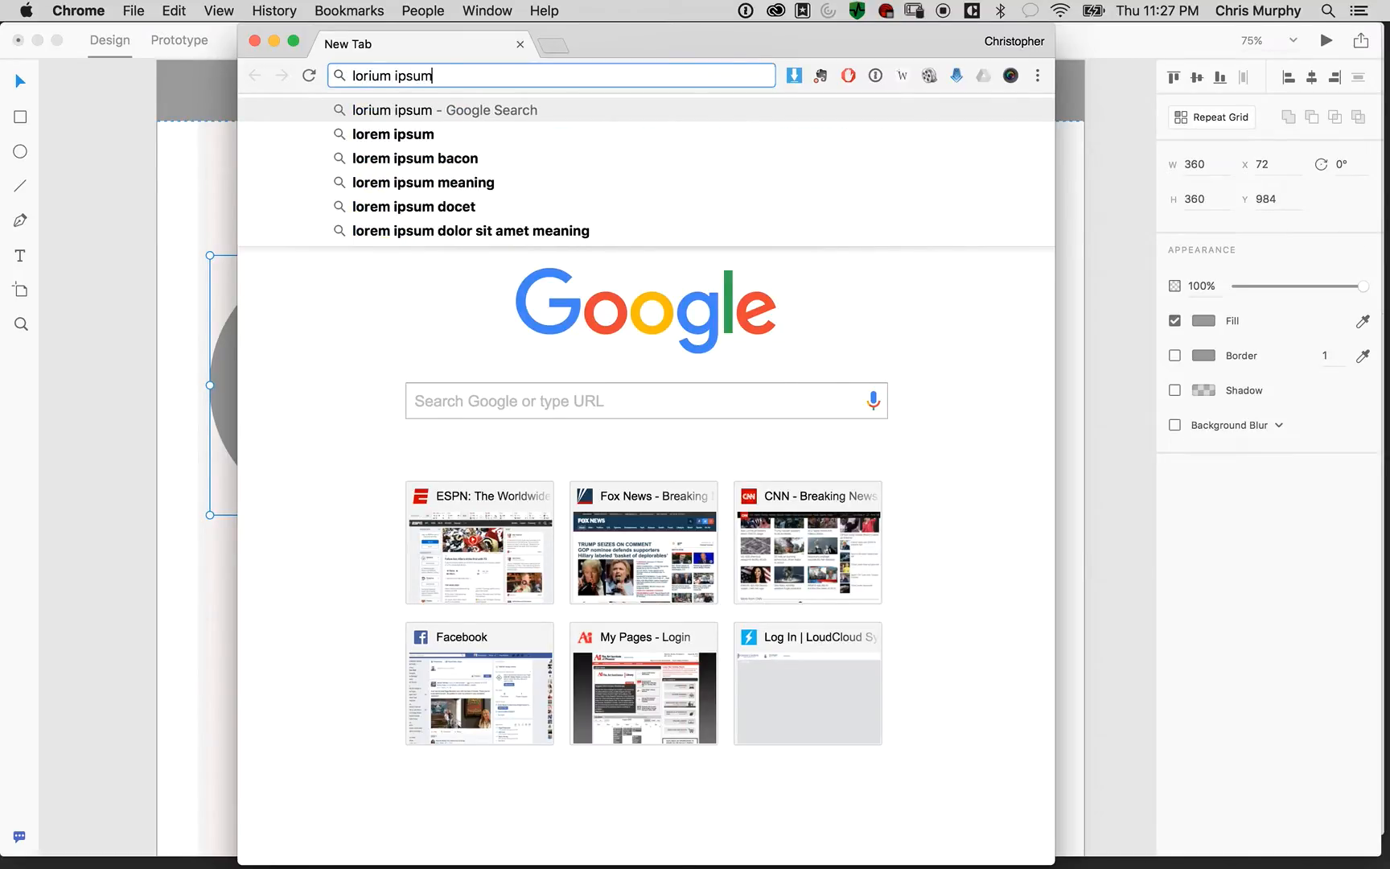
{"action": "key", "text": "Return"}
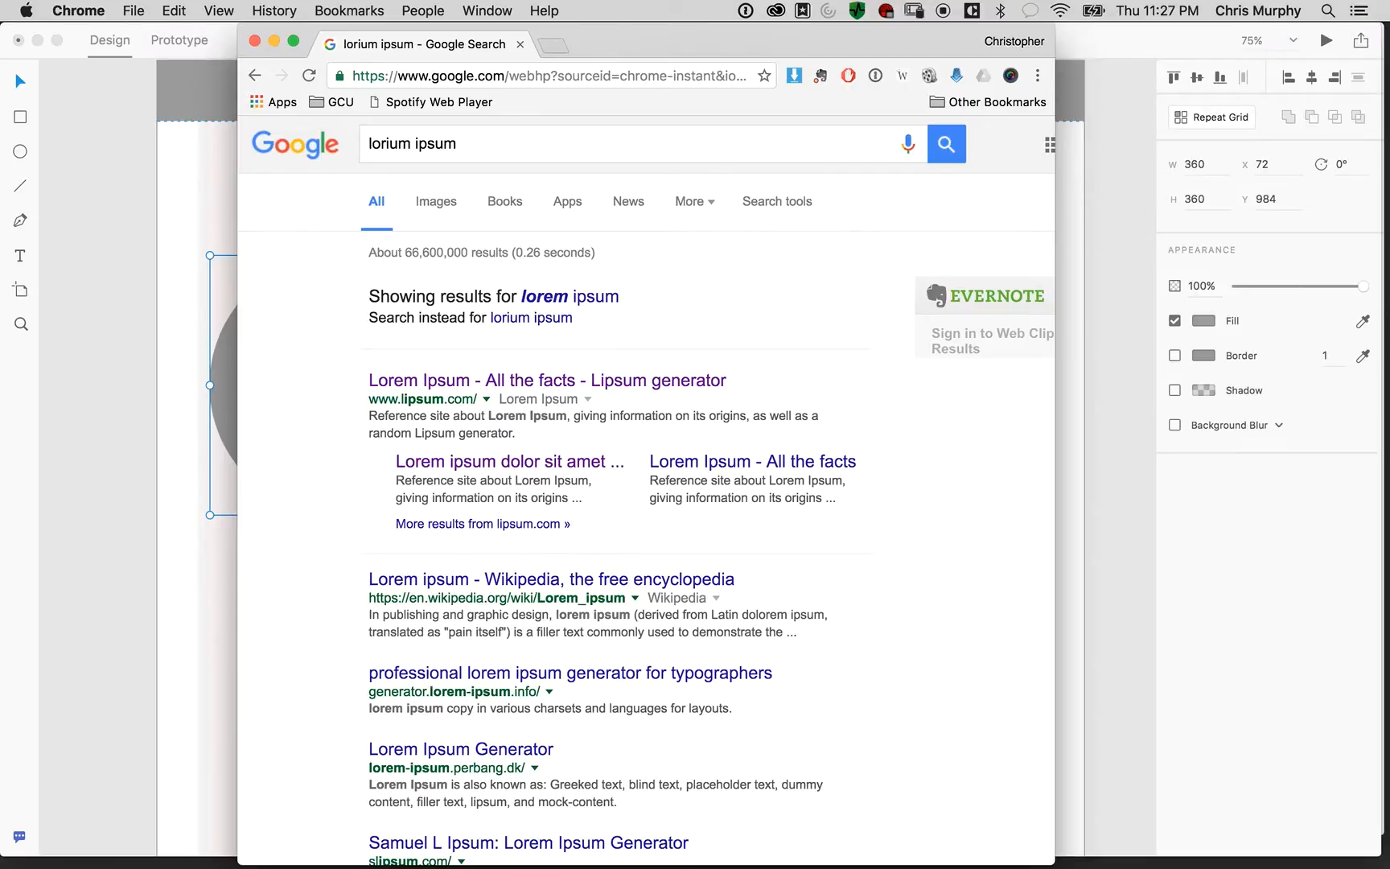
Open the Lipsum generator site from the results and generate 1 paragraph of Lorem Ipsum
{"action": "left_click", "coordinate": [457, 383]}
{"action": "scroll", "coordinate": [674, 463], "scroll_direction": "down", "scroll_amount": 10}
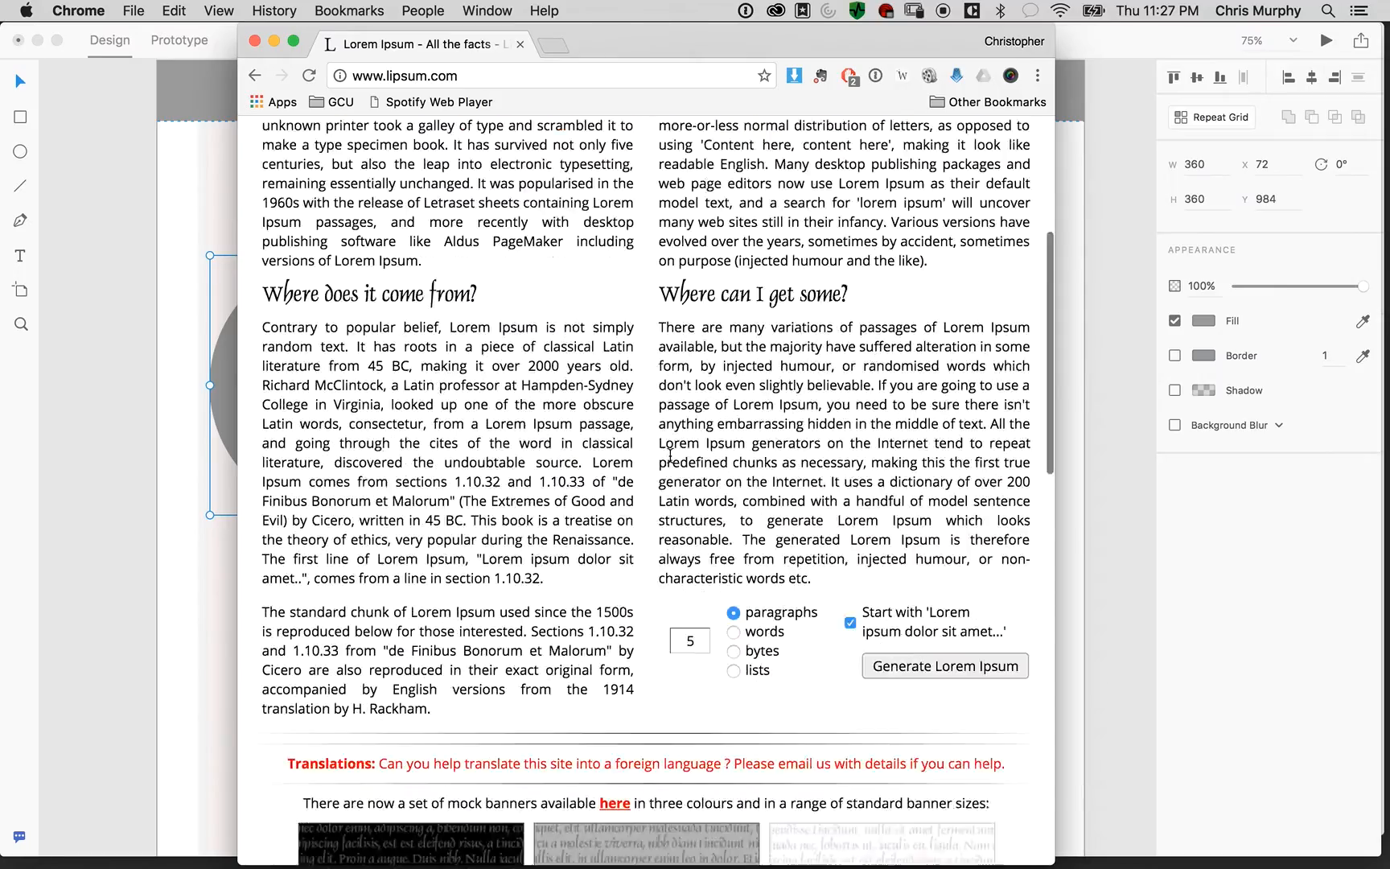
{"action": "scroll", "coordinate": [670, 457], "scroll_direction": "up", "scroll_amount": 3}
{"action": "double_click", "coordinate": [671, 460]}
{"action": "type", "text": "1"}
{"action": "key", "text": "Return"}
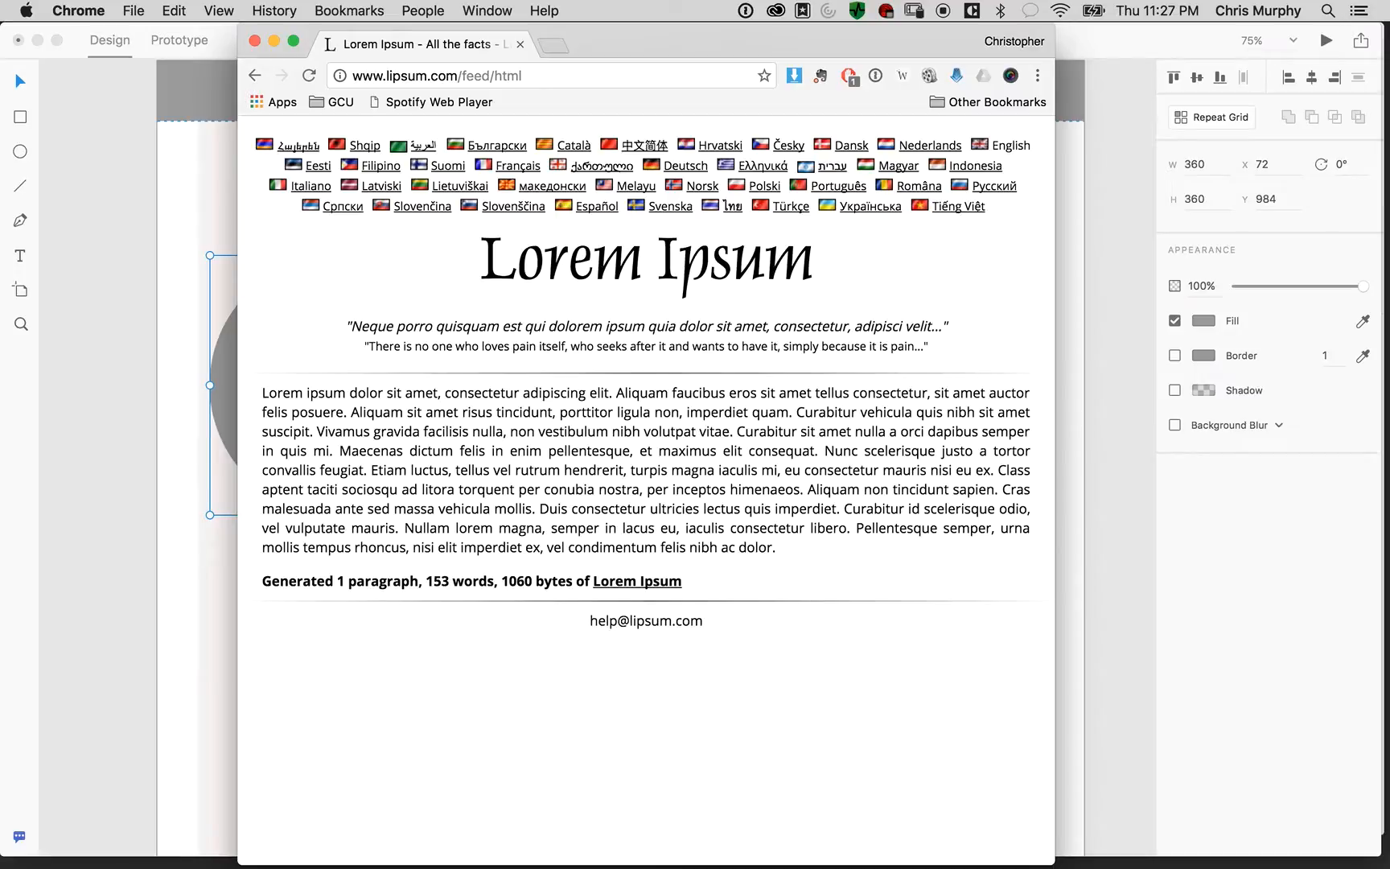
Copy the generated paragraph and paste it into a new Adobe XD text box beside the circle, about 656 by 300 at X 463, Y 999
{"action": "left_click_drag", "start_coordinate": [775, 547], "coordinate": [262, 392]}
{"action": "key", "text": "super+c"}
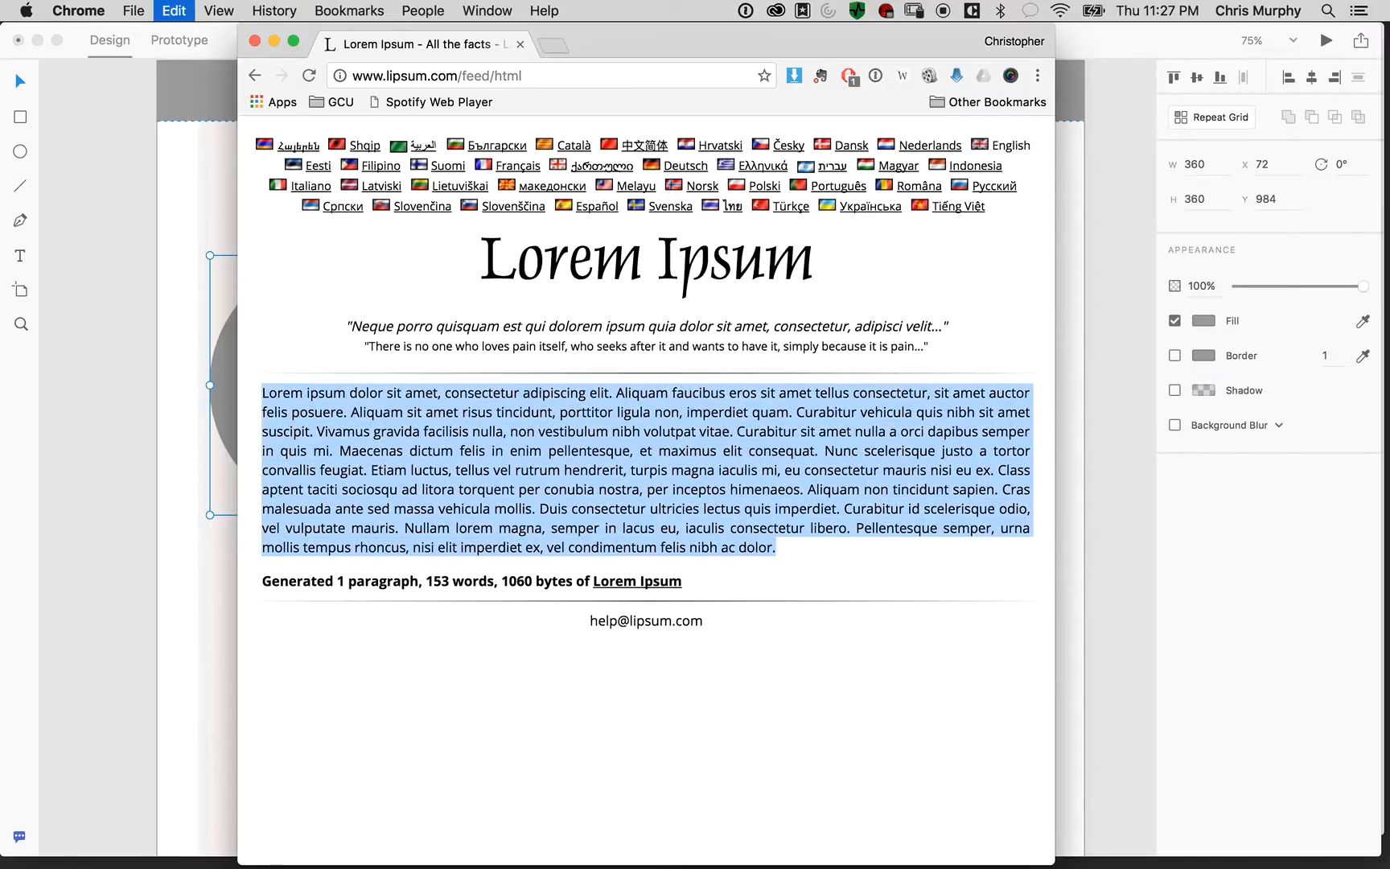
{"action": "key", "text": "super+Tab"}
{"action": "left_click", "coordinate": [22, 258]}
{"action": "left_click_drag", "start_coordinate": [494, 266], "coordinate": [968, 484]}
{"action": "key", "text": "super+v"}
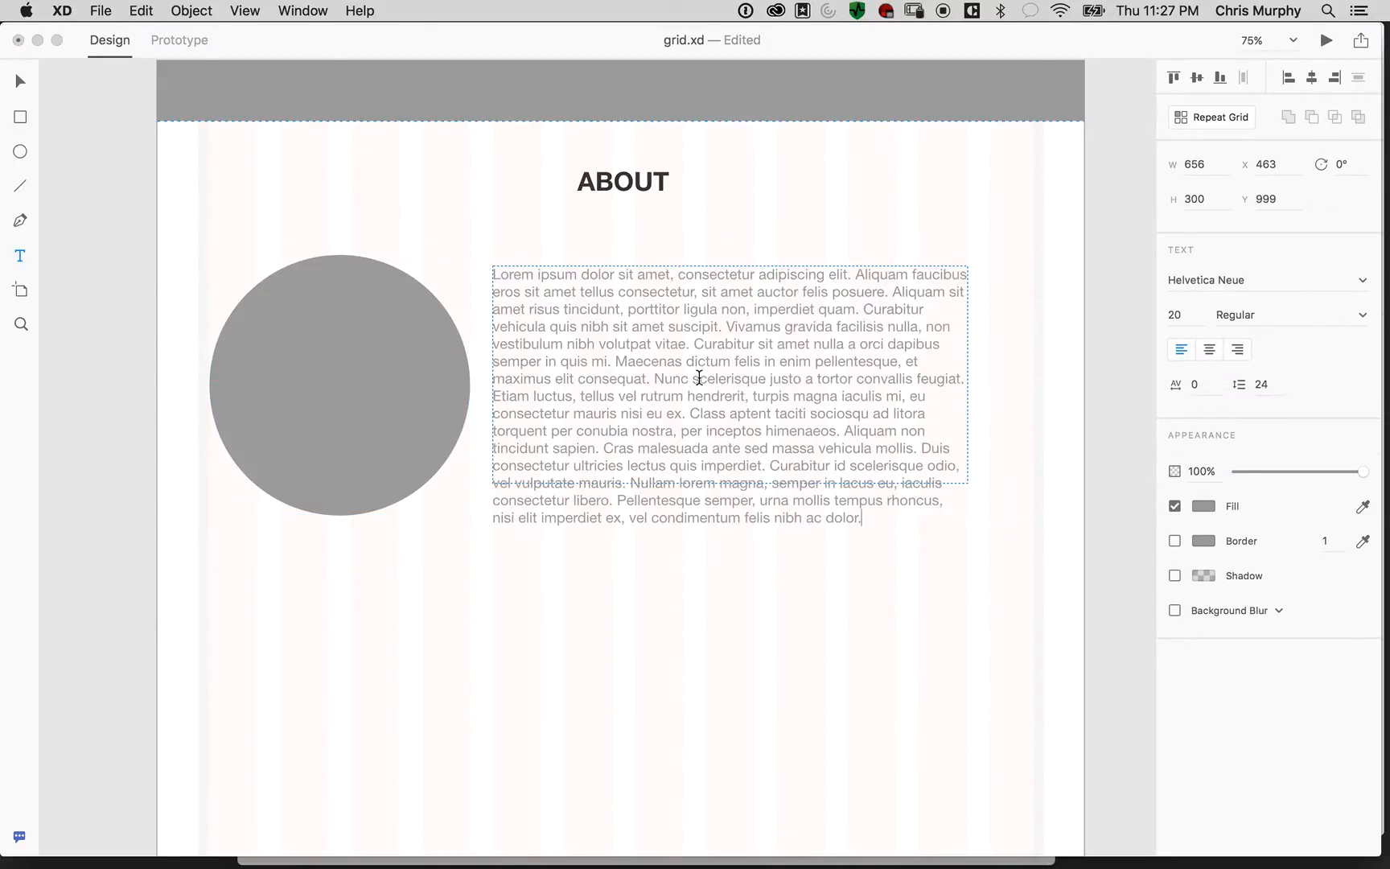
Delete the paragraph's text after "consectetur mauris nisi eu ex." and set its font size to 18
{"action": "left_click_drag", "start_coordinate": [697, 417], "coordinate": [1061, 620]}
{"action": "key", "text": "BackSpace"}
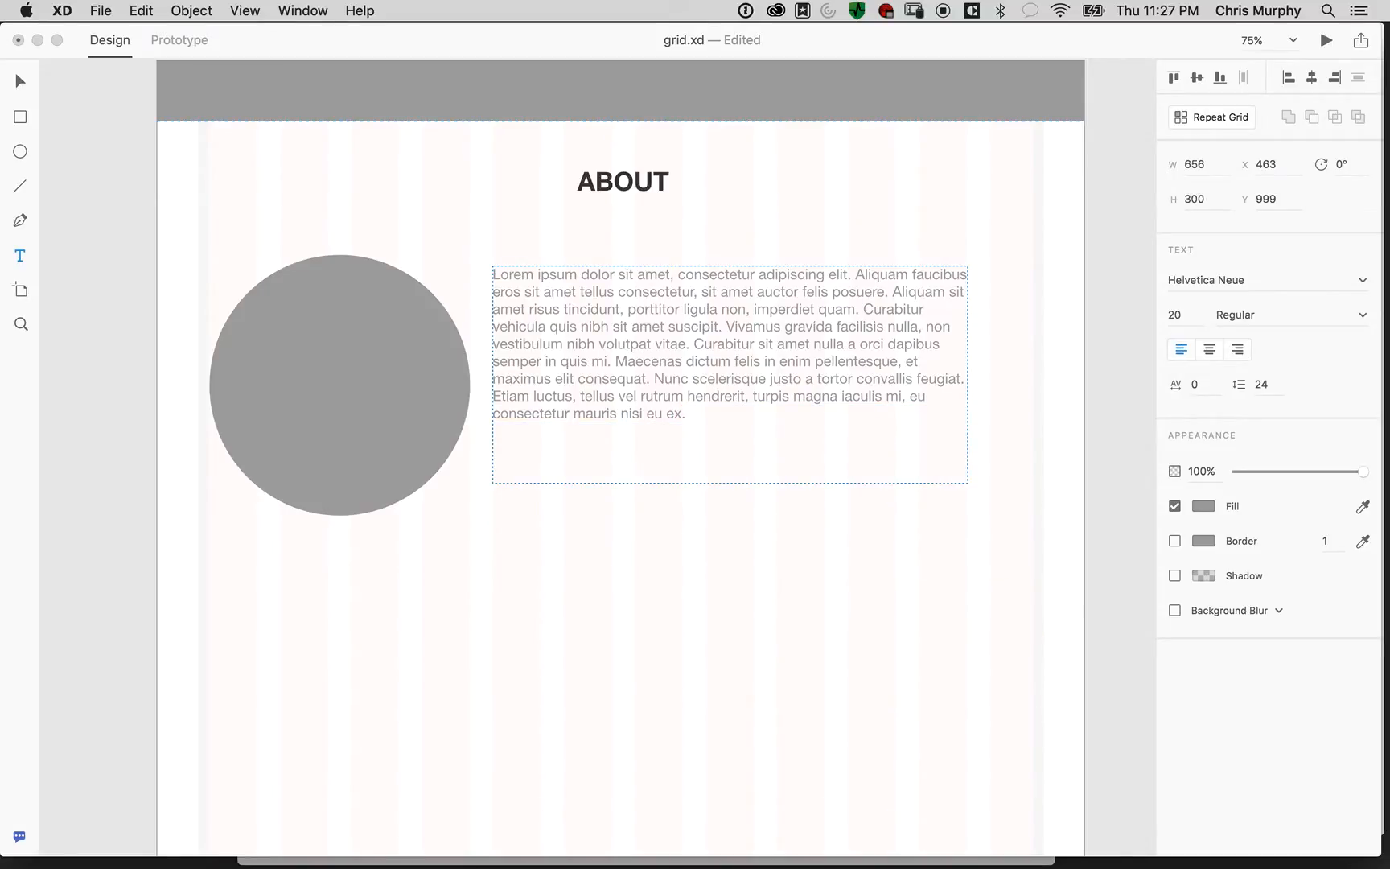
{"action": "left_click_drag", "start_coordinate": [717, 416], "coordinate": [512, 271]}
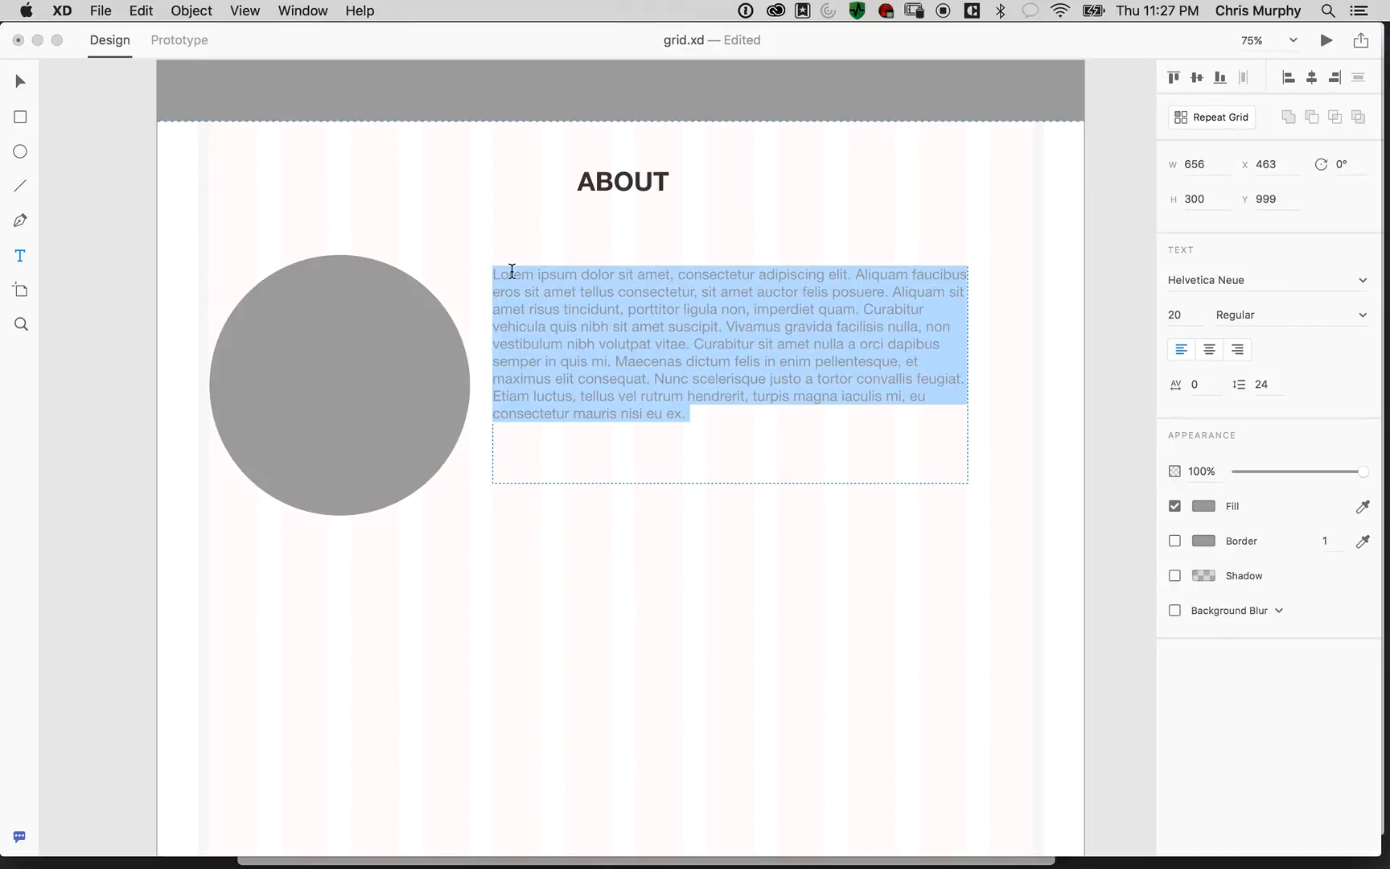
{"action": "key", "text": "super+1"}
{"action": "key", "text": "Escape"}
{"action": "left_click", "coordinate": [1200, 315]}
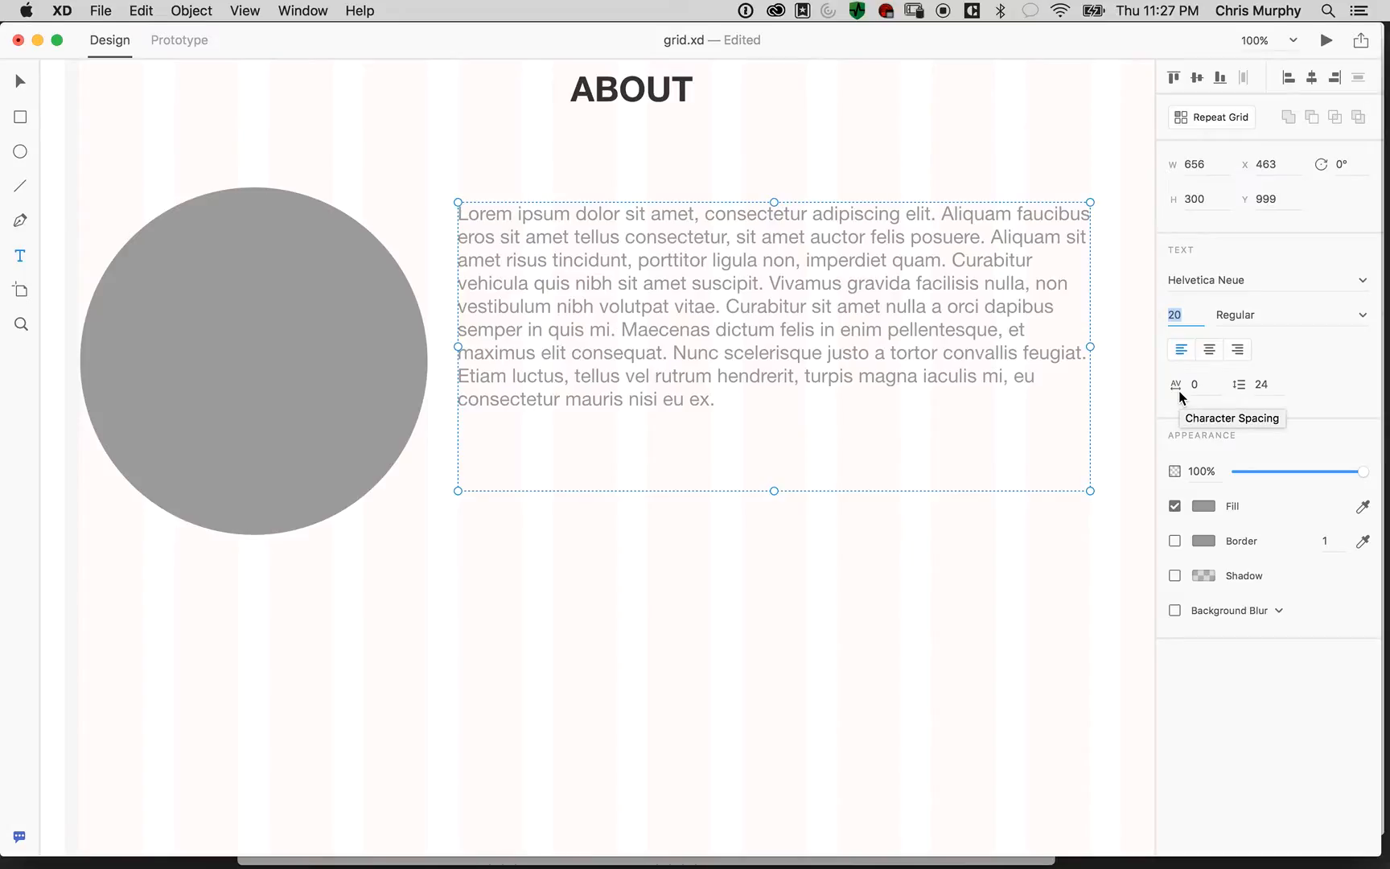
{"action": "type", "text": "18"}
{"action": "key", "text": "Tab"}
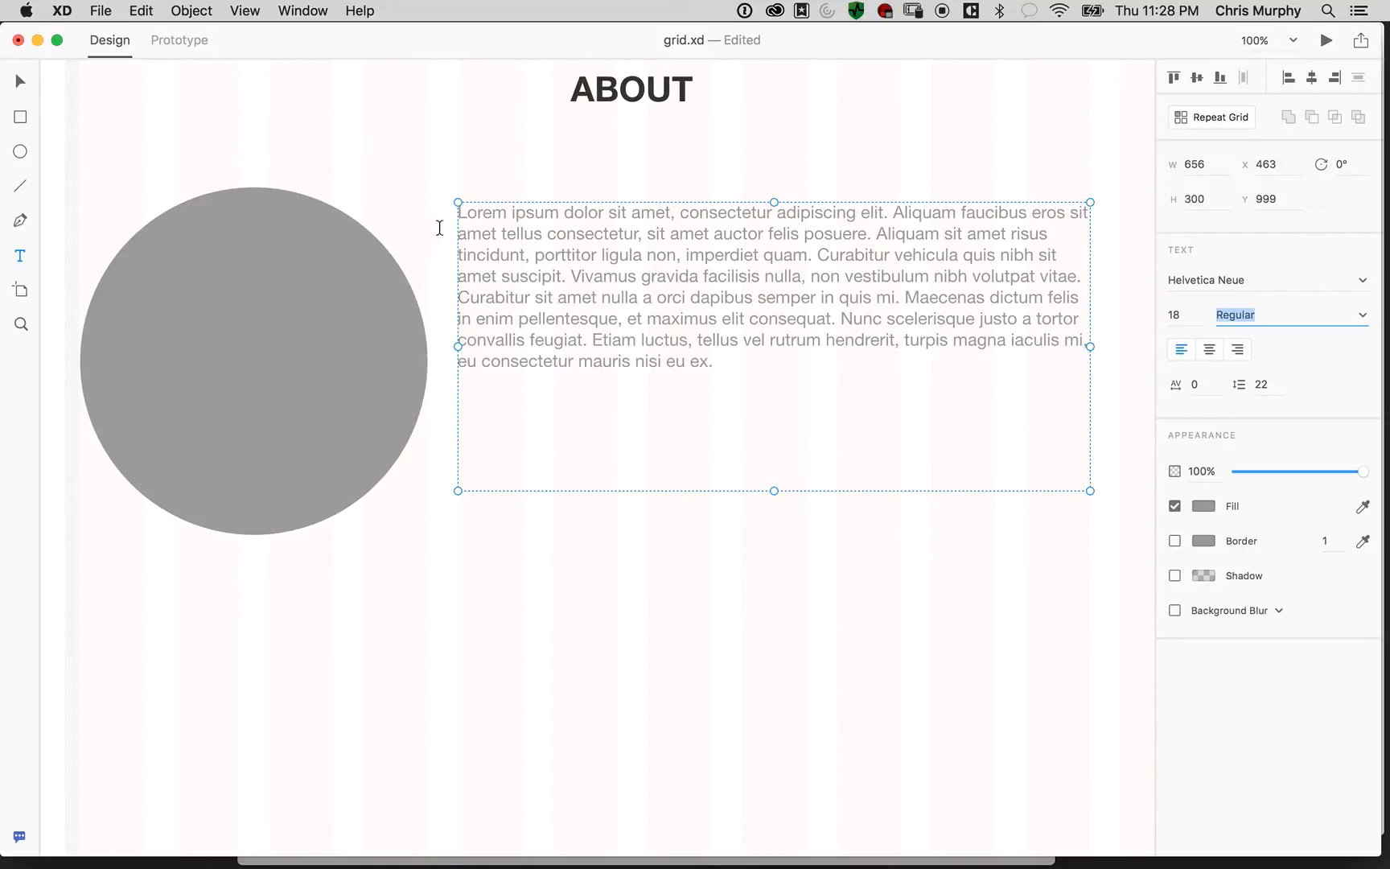
Set the Lorem Ipsum paragraph's line spacing to 32
{"action": "left_click", "coordinate": [1259, 385]}
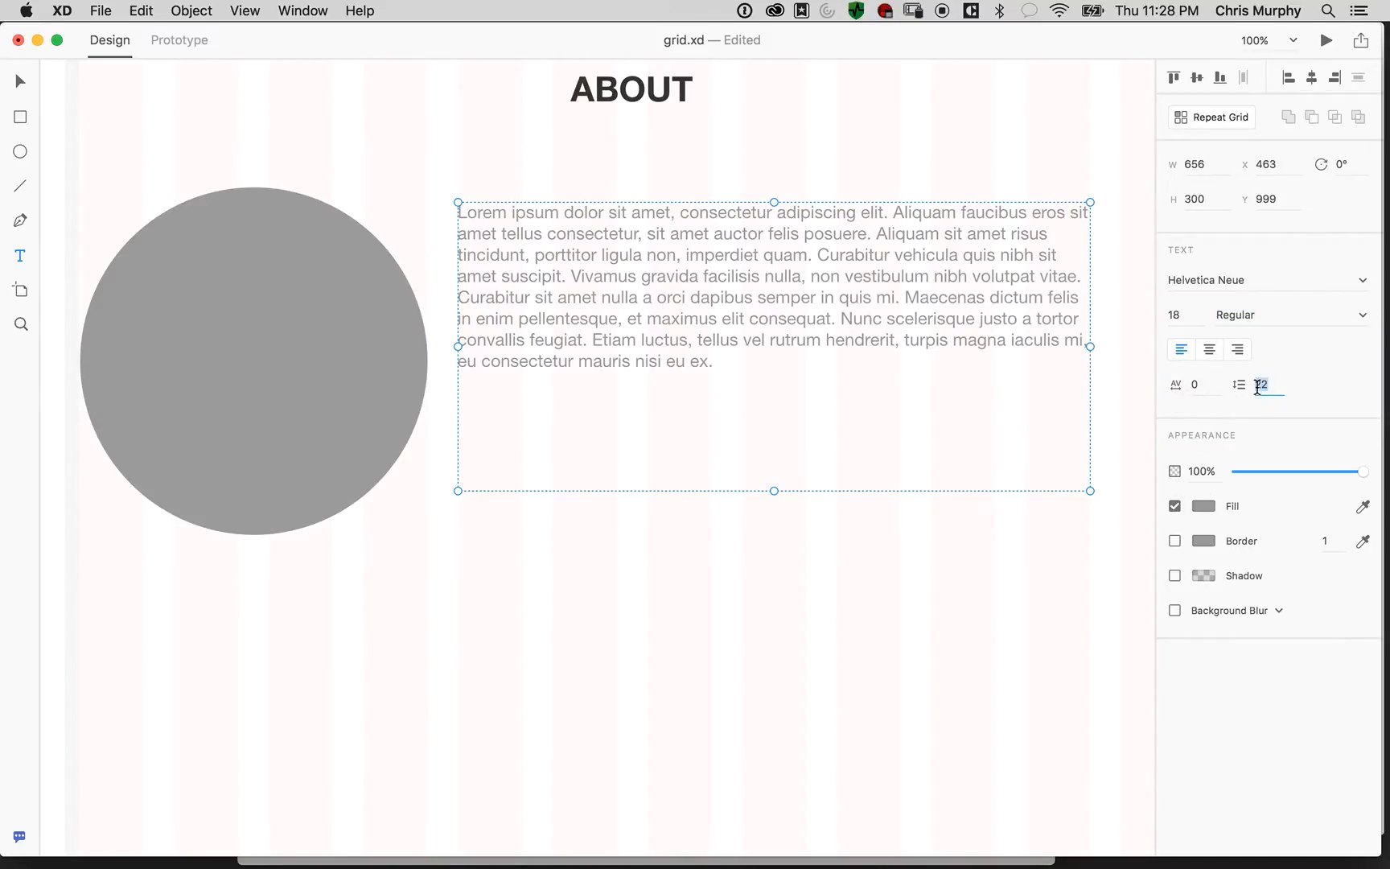
{"action": "type", "text": "32"}
{"action": "key", "text": "Return"}
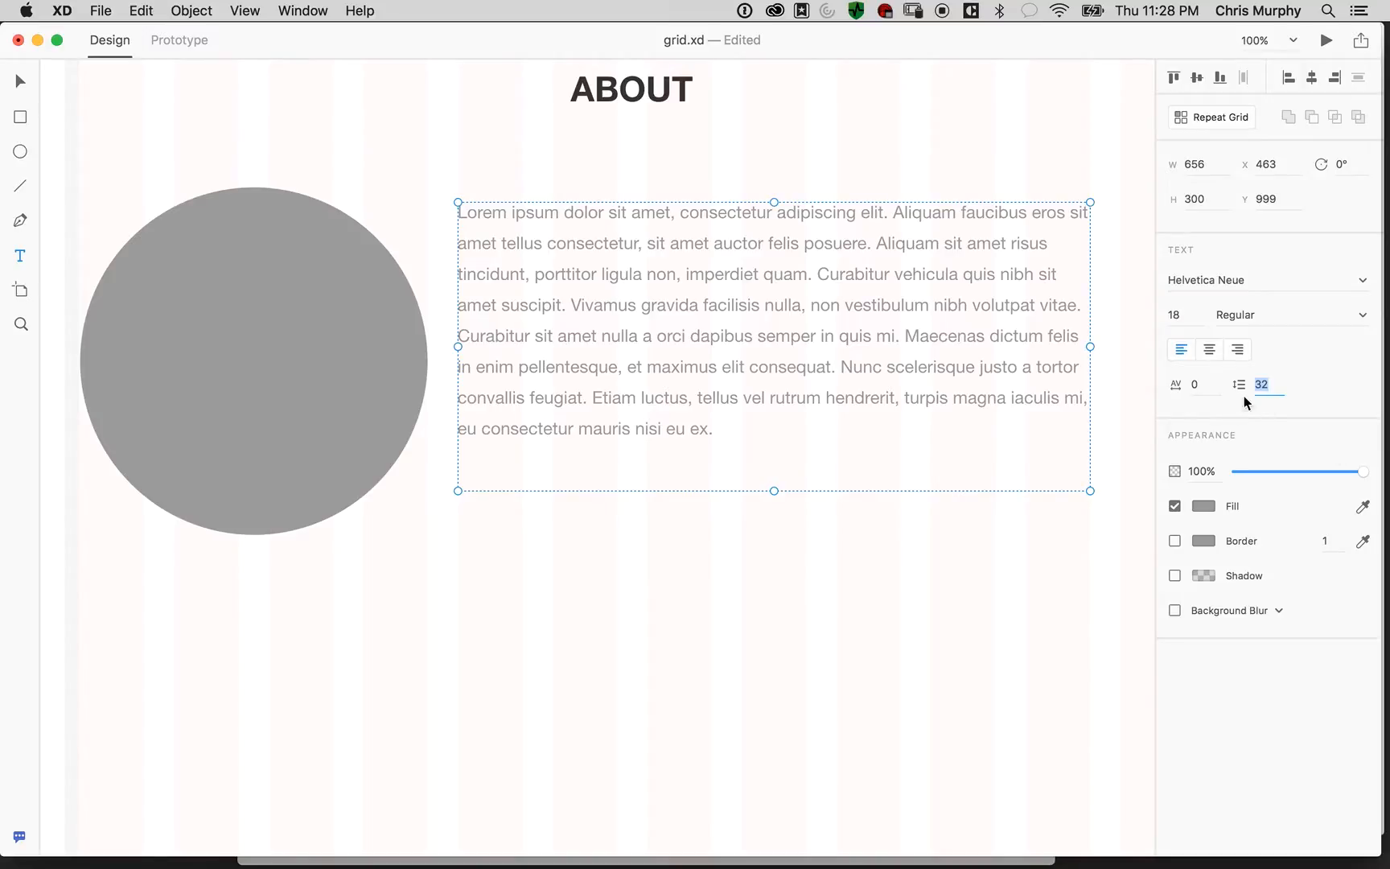
{"action": "left_click", "coordinate": [701, 180]}
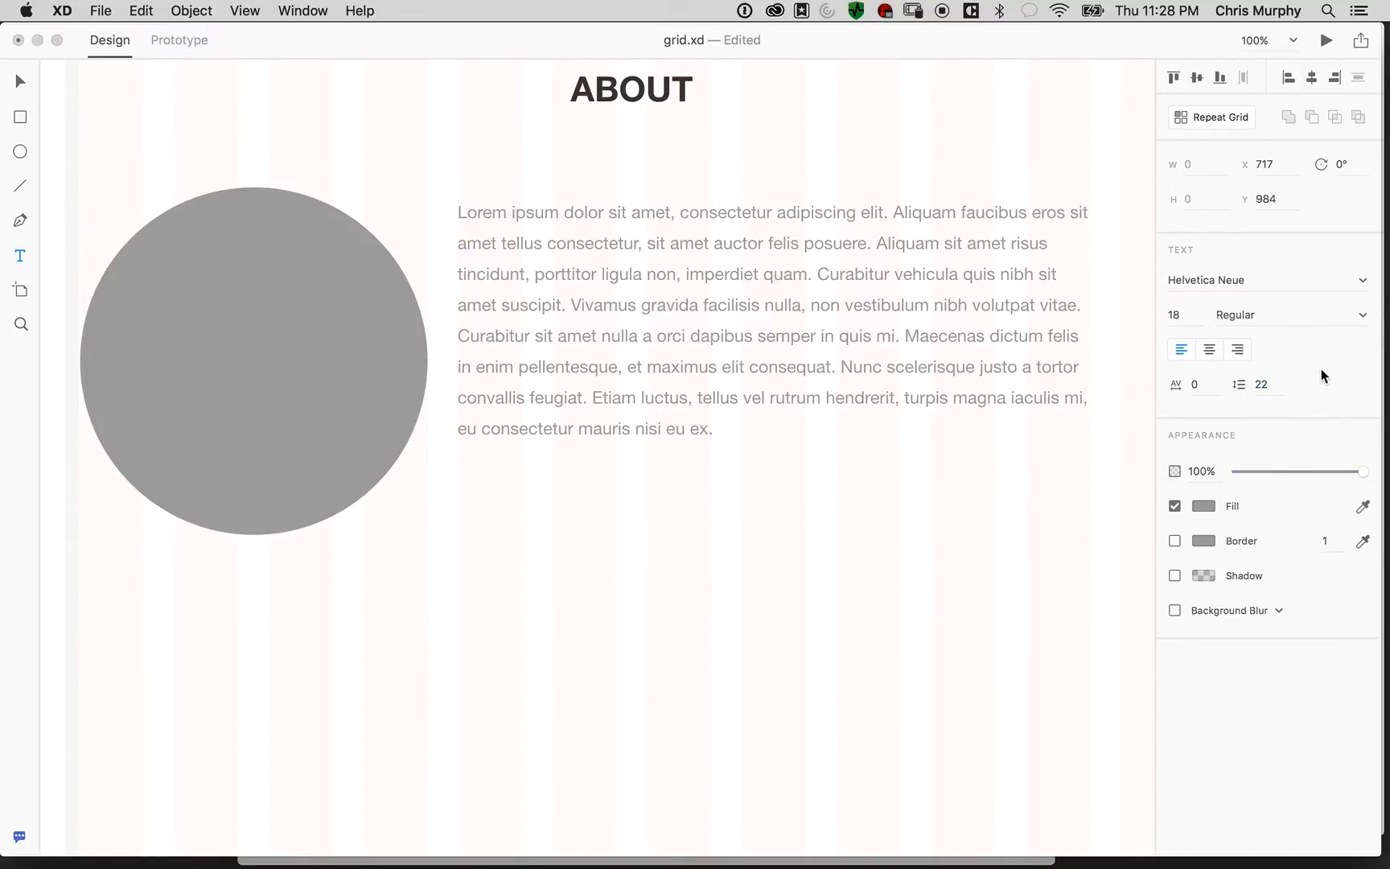
Shorten the Lorem Ipsum text box to a height of 257 and move it down to Y 1064
{"action": "left_click", "coordinate": [17, 81]}
{"action": "left_click", "coordinate": [735, 283]}
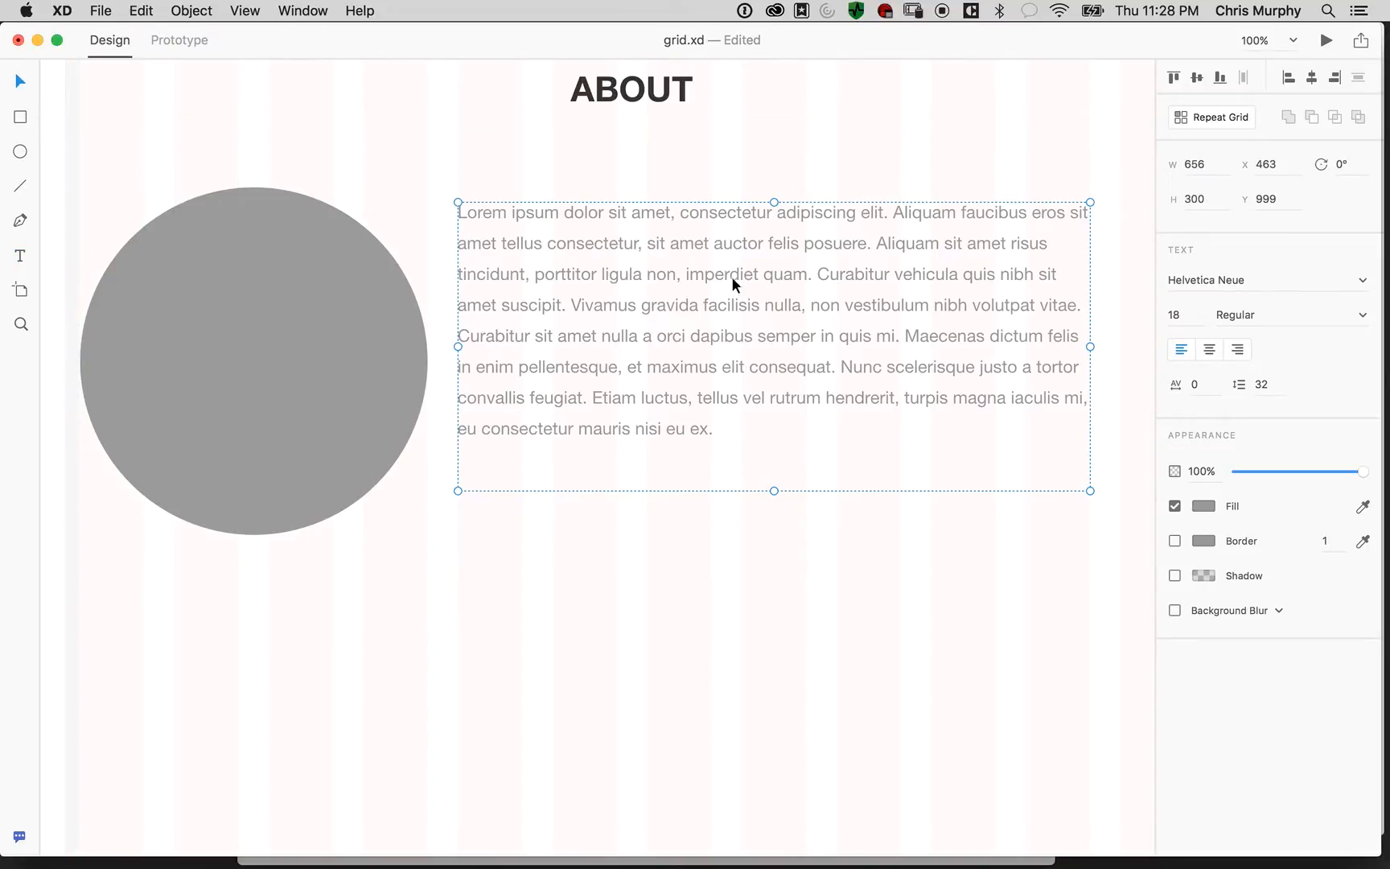
{"action": "left_click_drag", "start_coordinate": [774, 488], "coordinate": [794, 465]}
{"action": "left_click", "coordinate": [792, 403]}
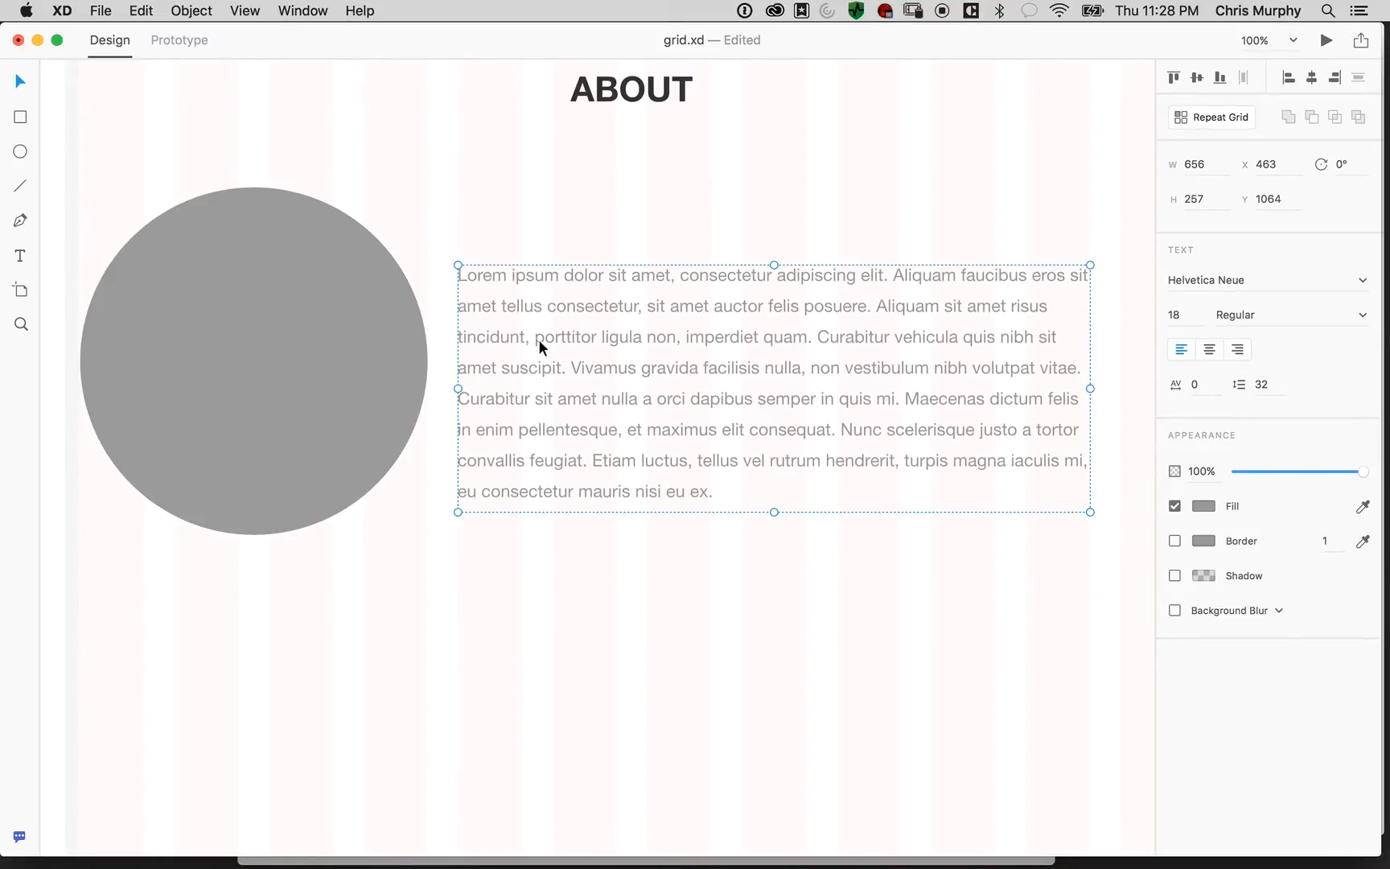
{"action": "left_click", "coordinate": [666, 94], "text": "shift"}
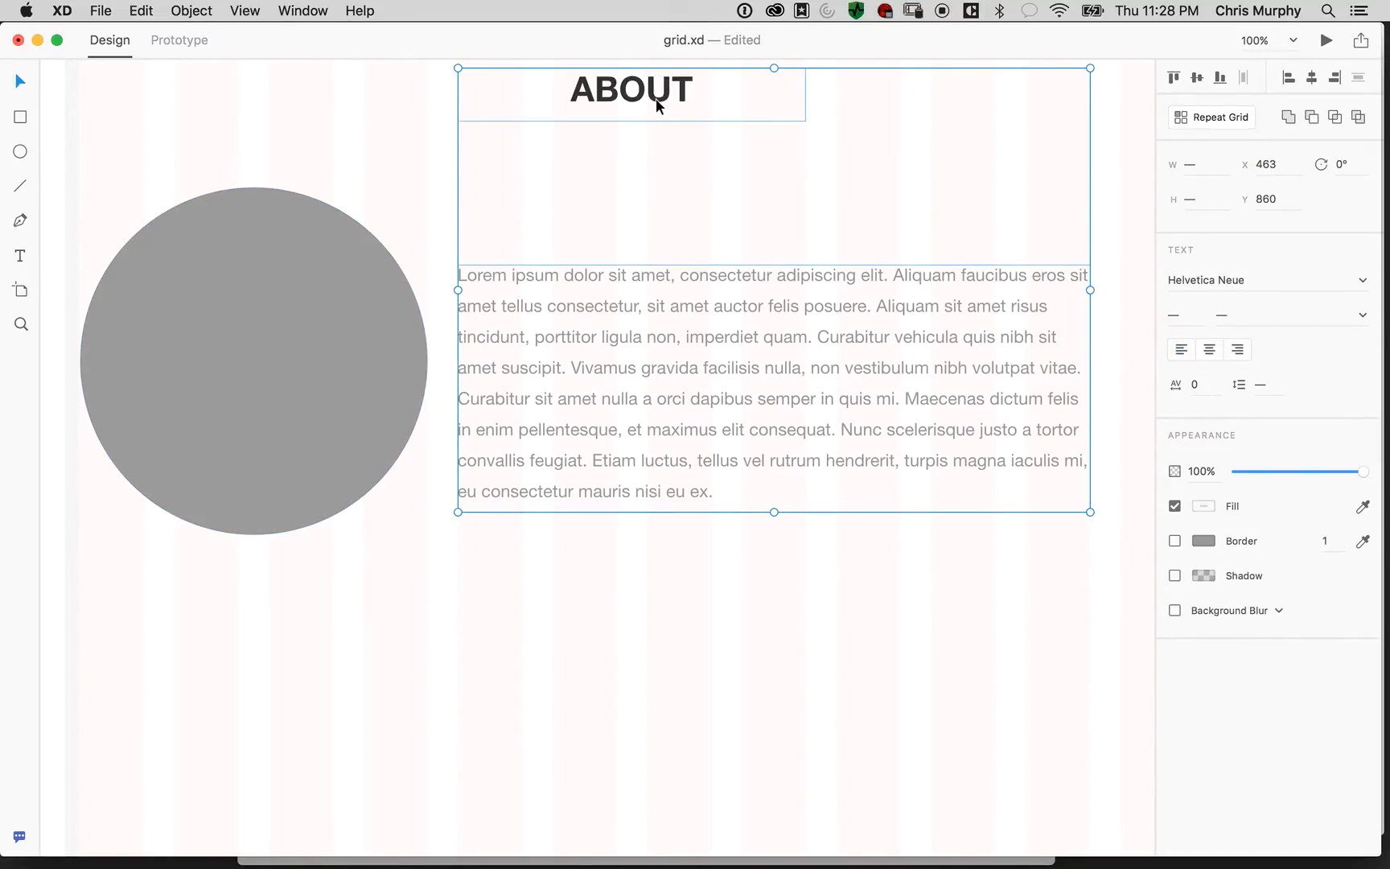
{"action": "left_click", "coordinate": [434, 232]}
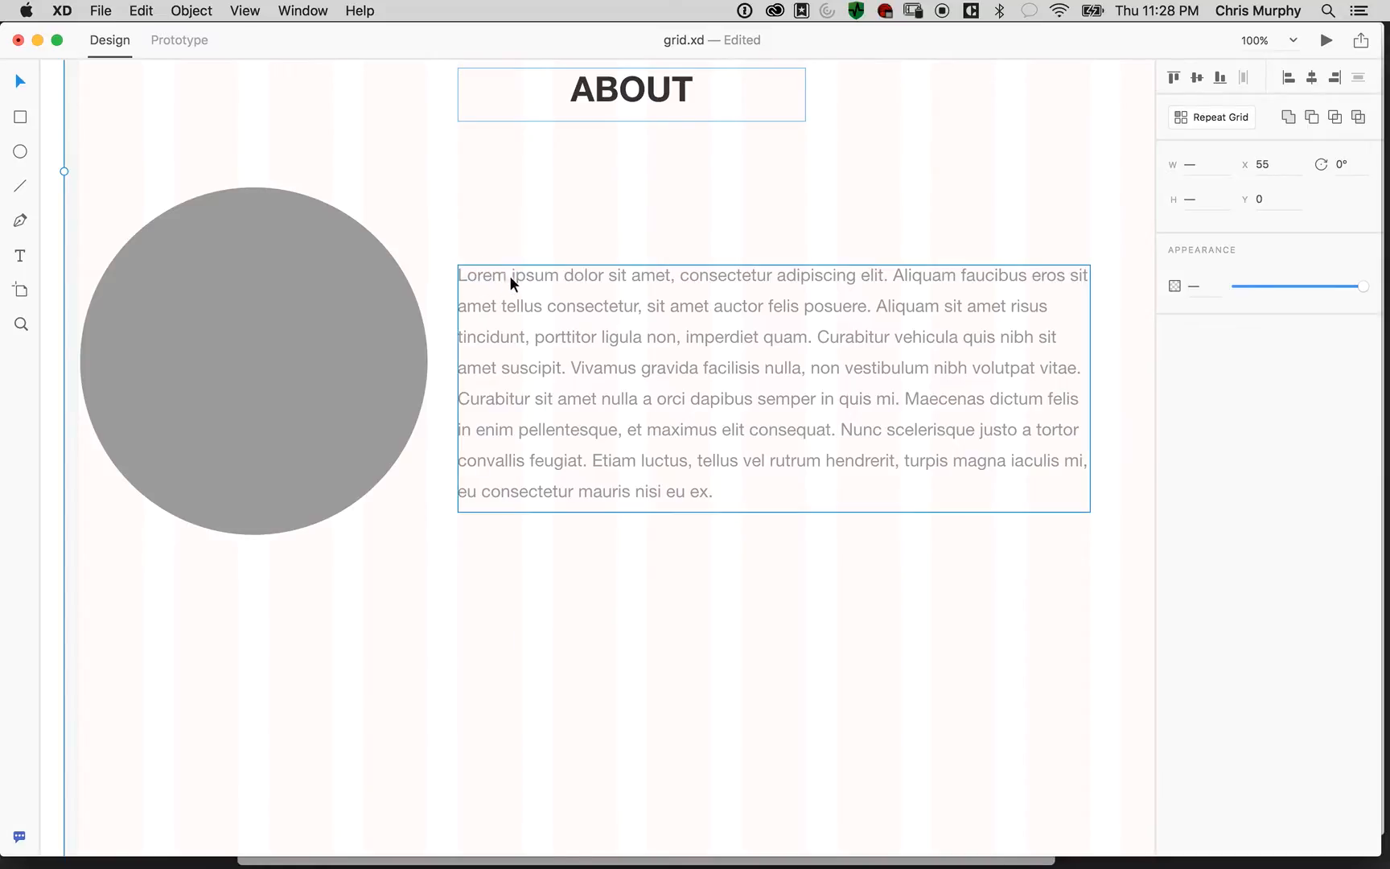
Duplicate the paragraph box above the original at about Y 1001 and replace the copy's text with "THE OWNER"
{"action": "left_click_drag", "start_coordinate": [641, 282], "coordinate": [645, 217]}
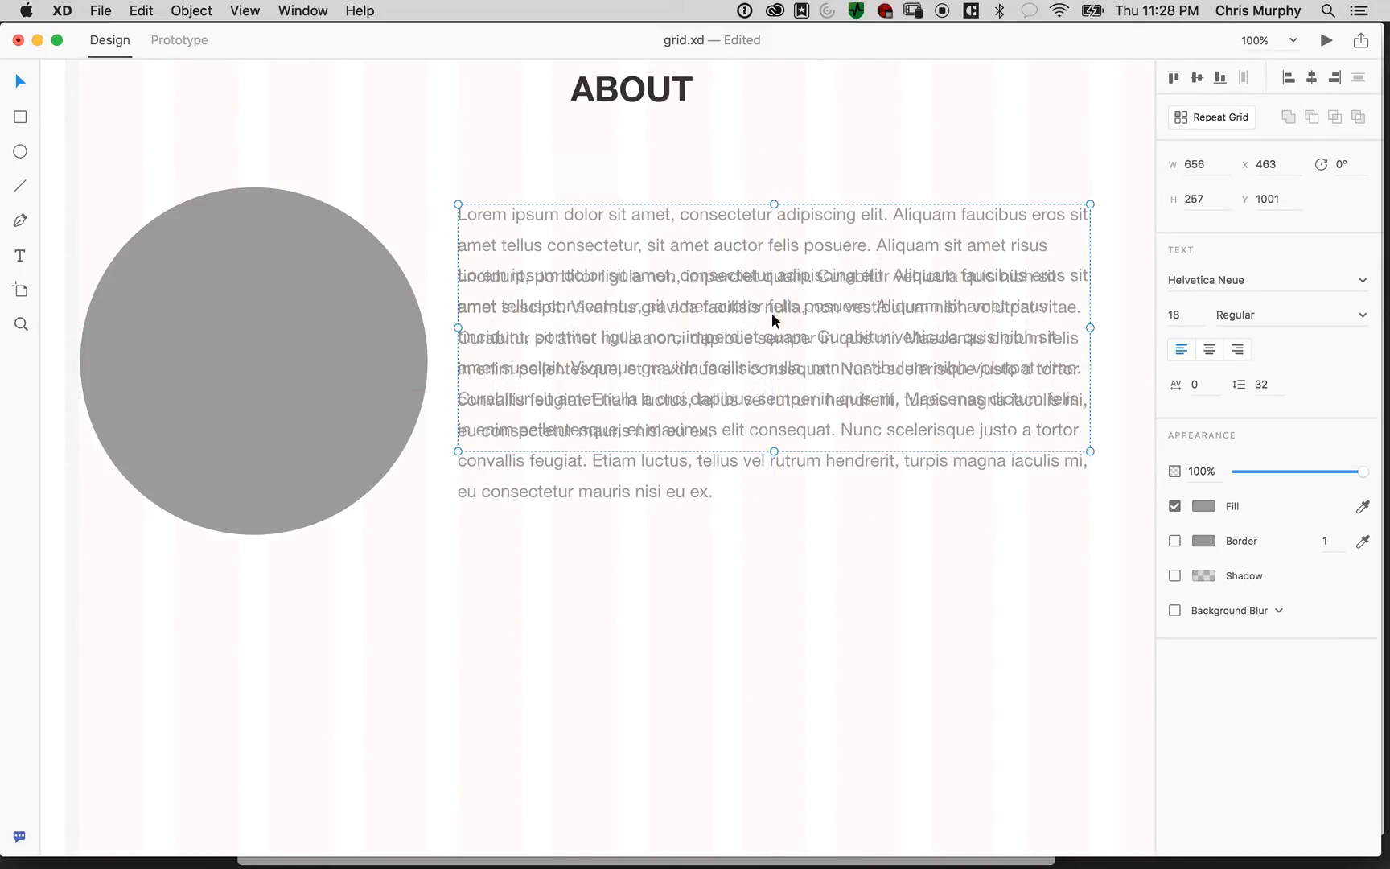
{"action": "double_click", "coordinate": [777, 426]}
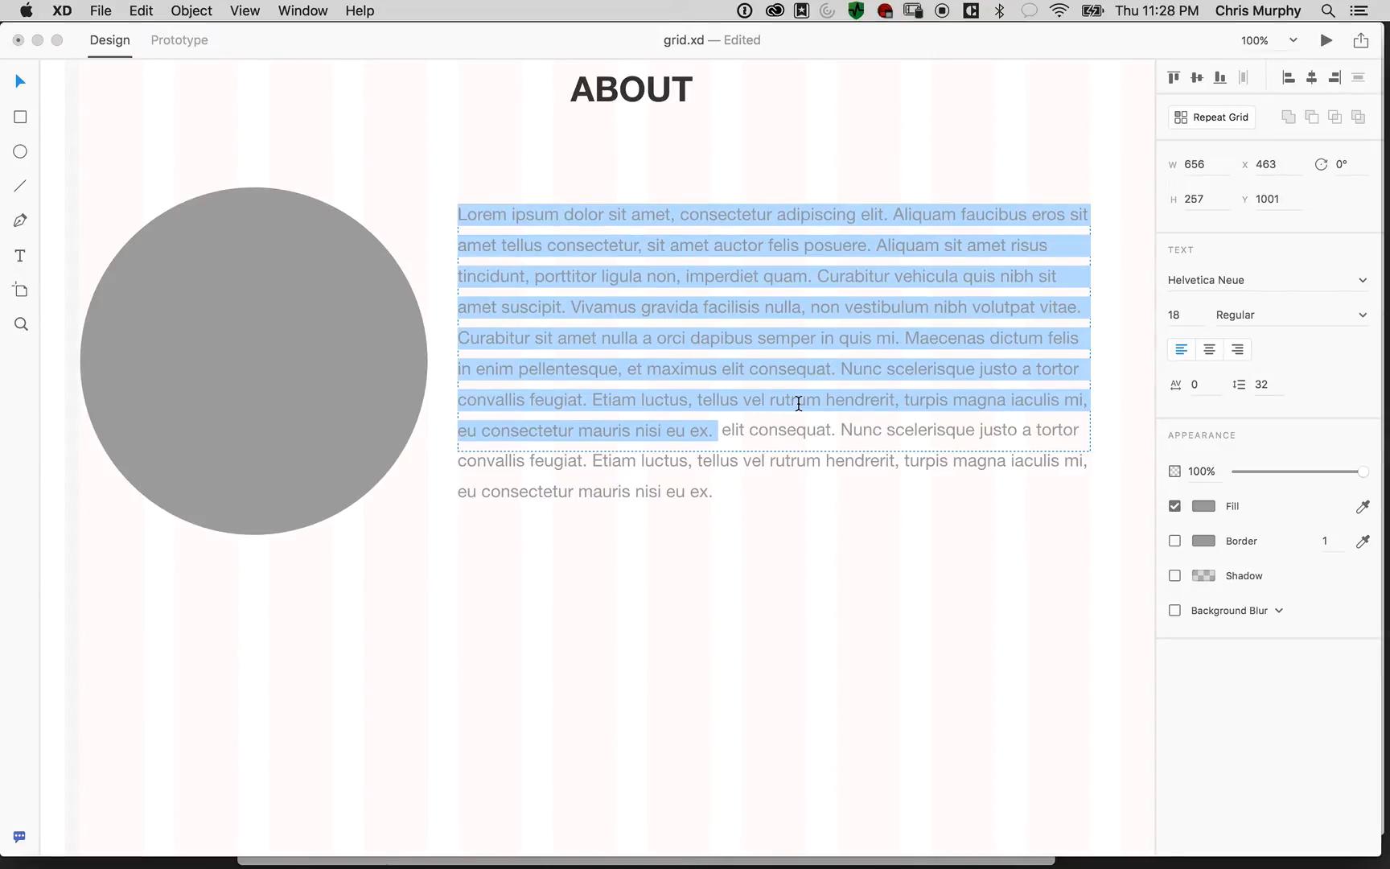
{"action": "type", "text": "SUBHE"}
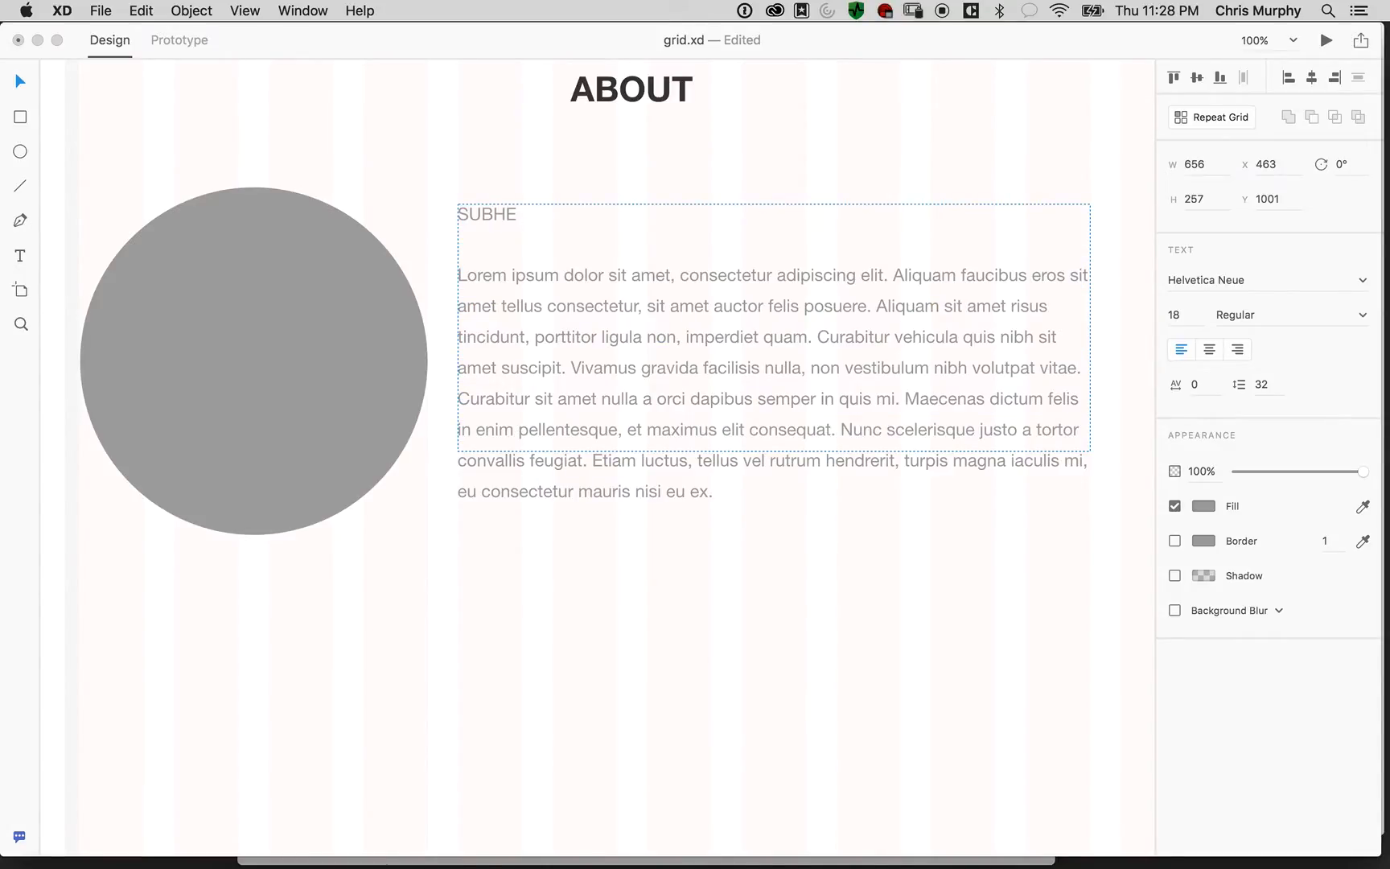
{"action": "key", "text": "super+a"}
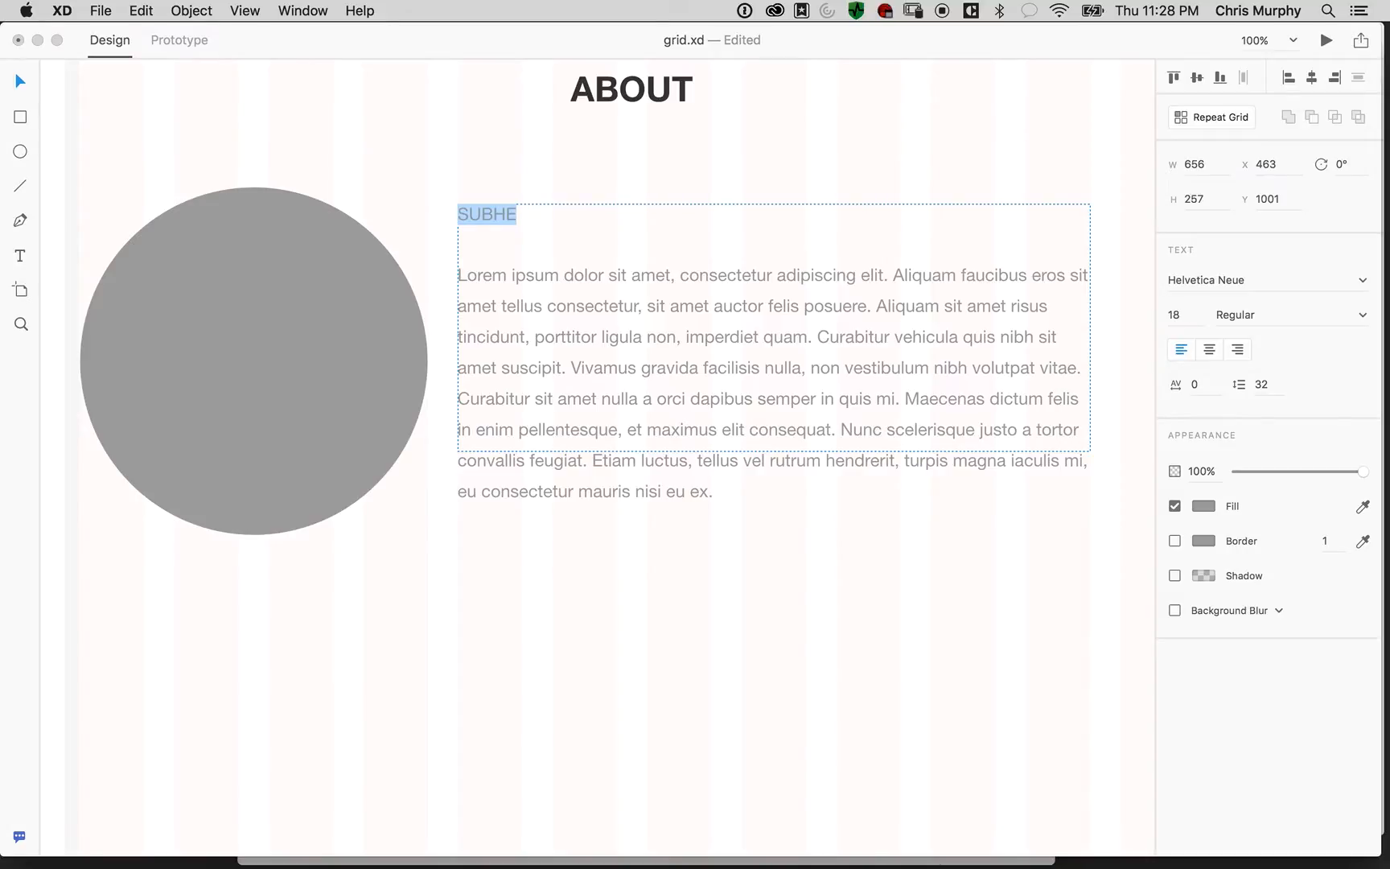
{"action": "type", "text": "A"}
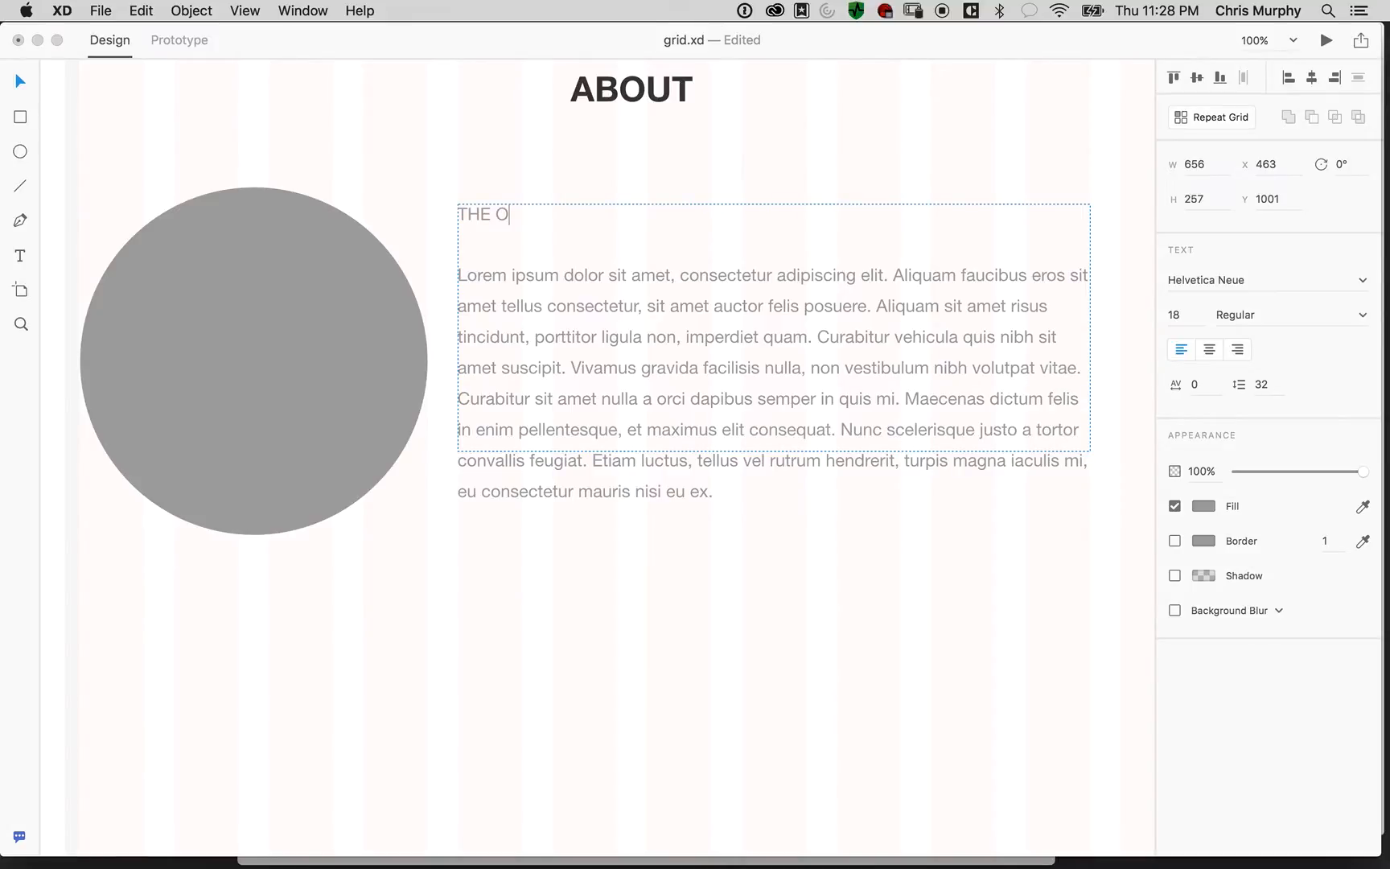
Make the "THE OWNER" subheading bold and set its fill colour to #666666
{"action": "key", "text": "shift+super+Left"}
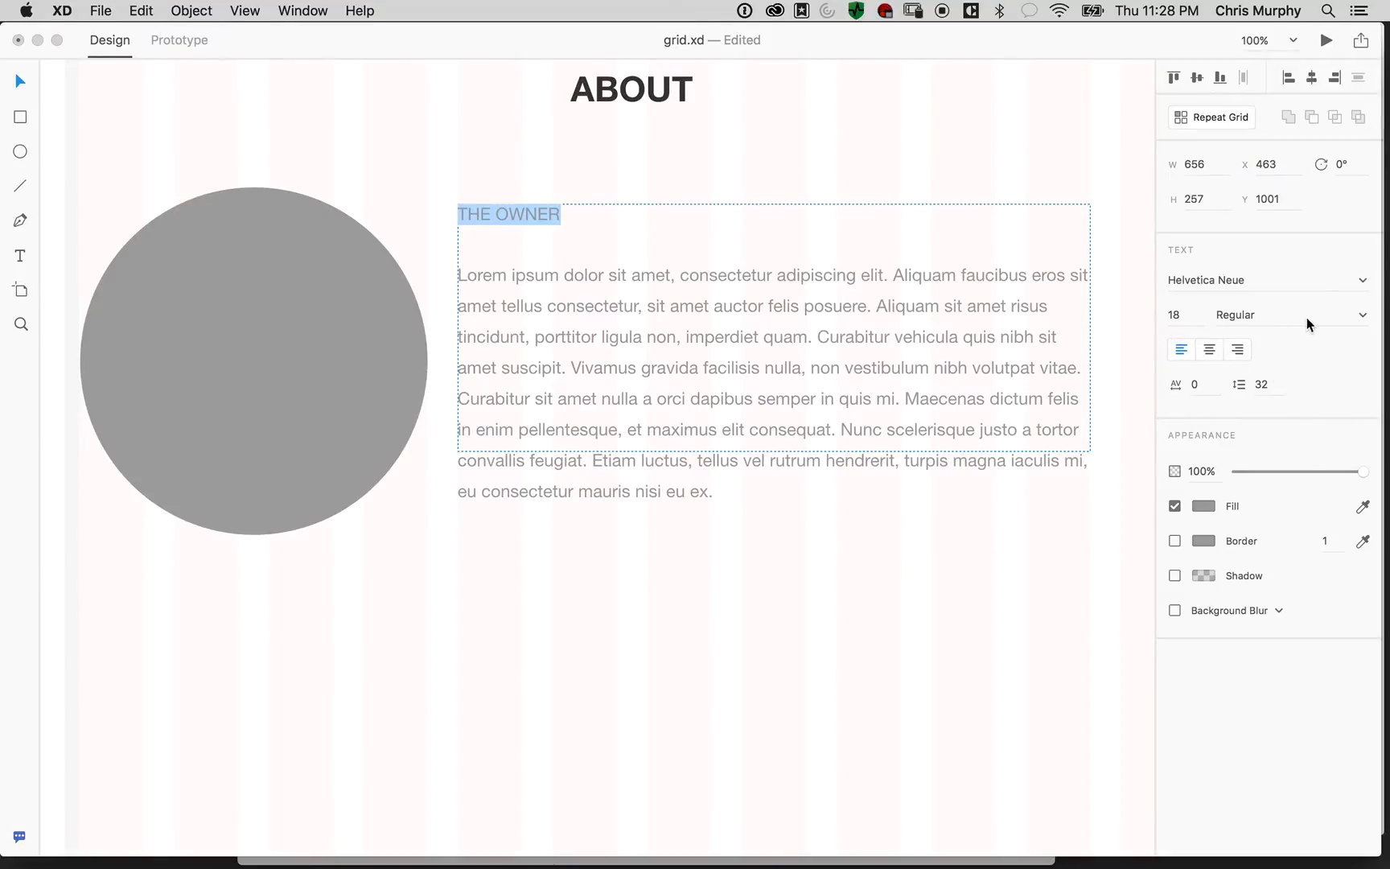
{"action": "left_click", "coordinate": [1359, 315]}
{"action": "left_click", "coordinate": [1244, 509]}
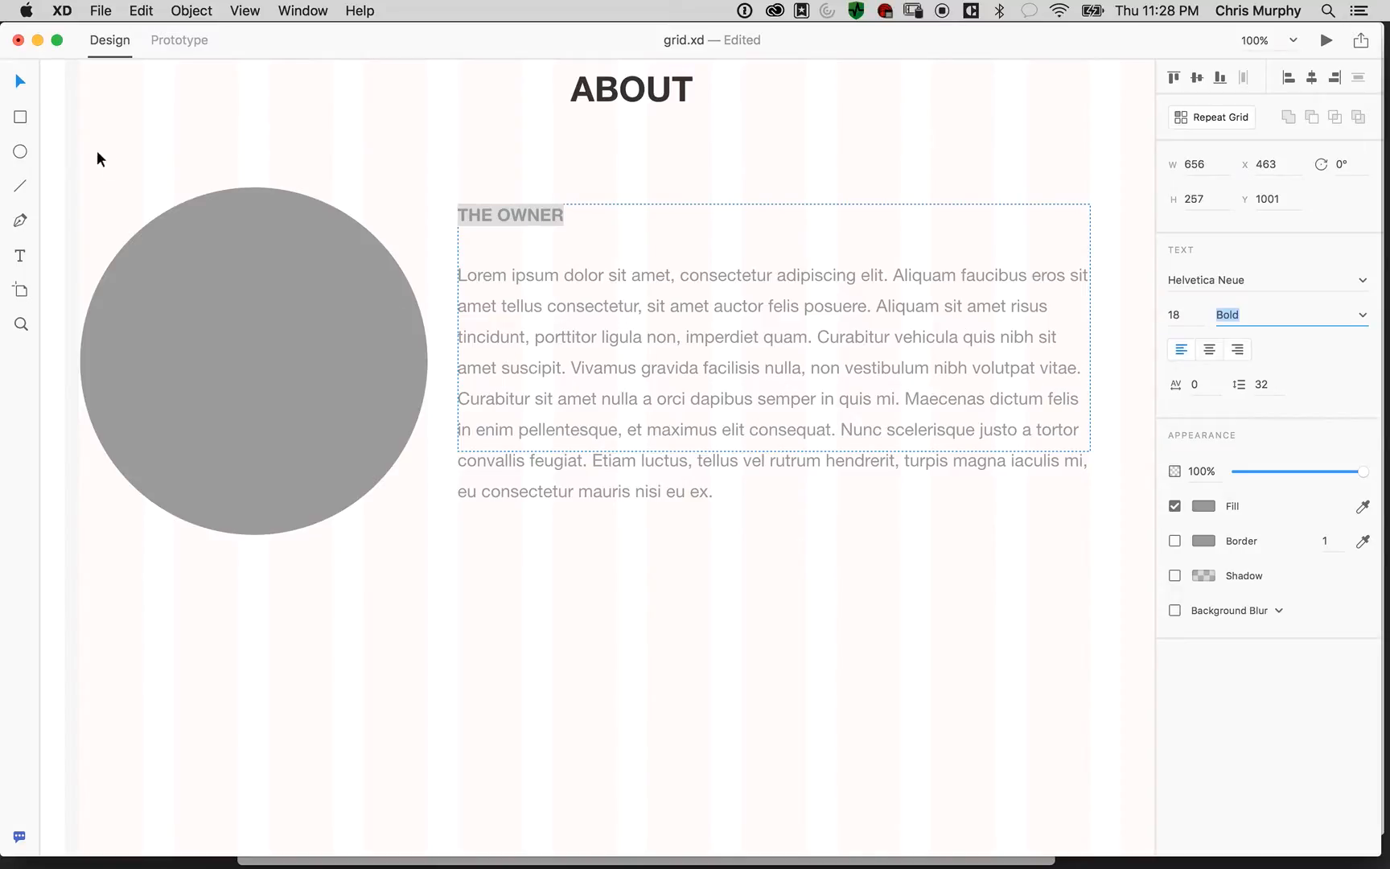
{"action": "left_click", "coordinate": [1203, 510]}
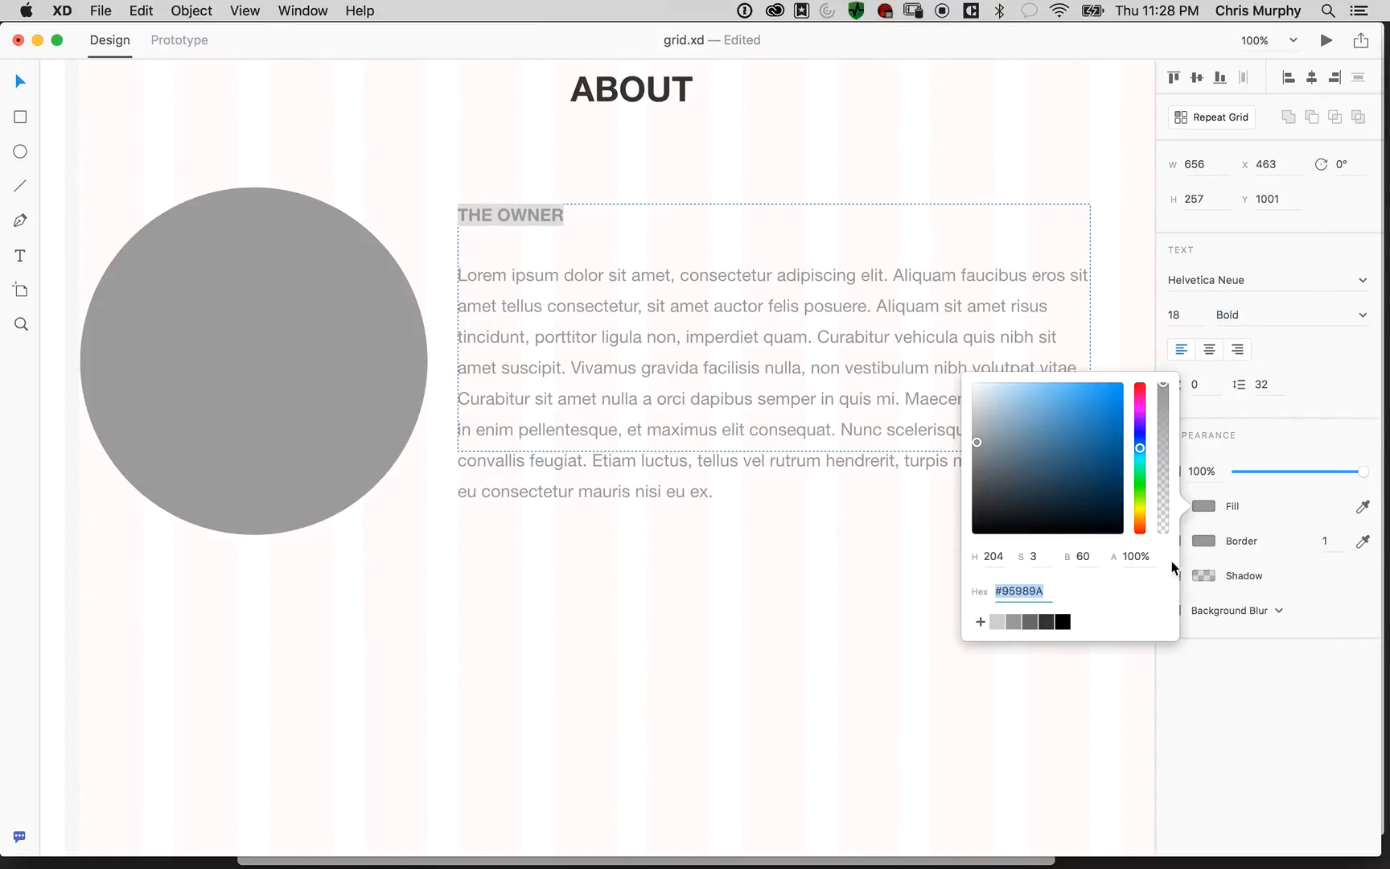
{"action": "left_click", "coordinate": [1031, 621]}
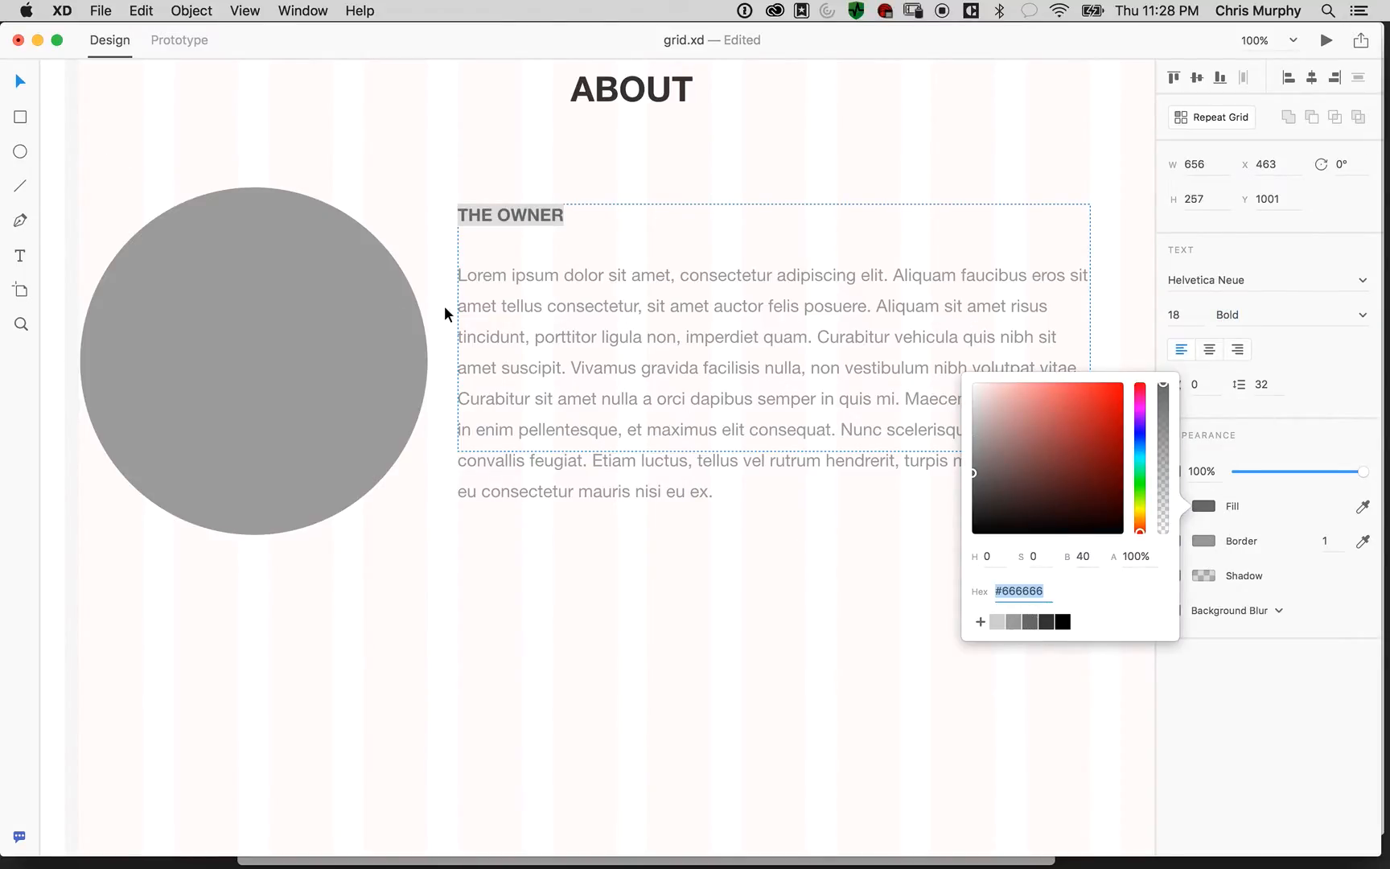
{"action": "key", "text": "Escape"}
{"action": "key", "text": "Escape"}
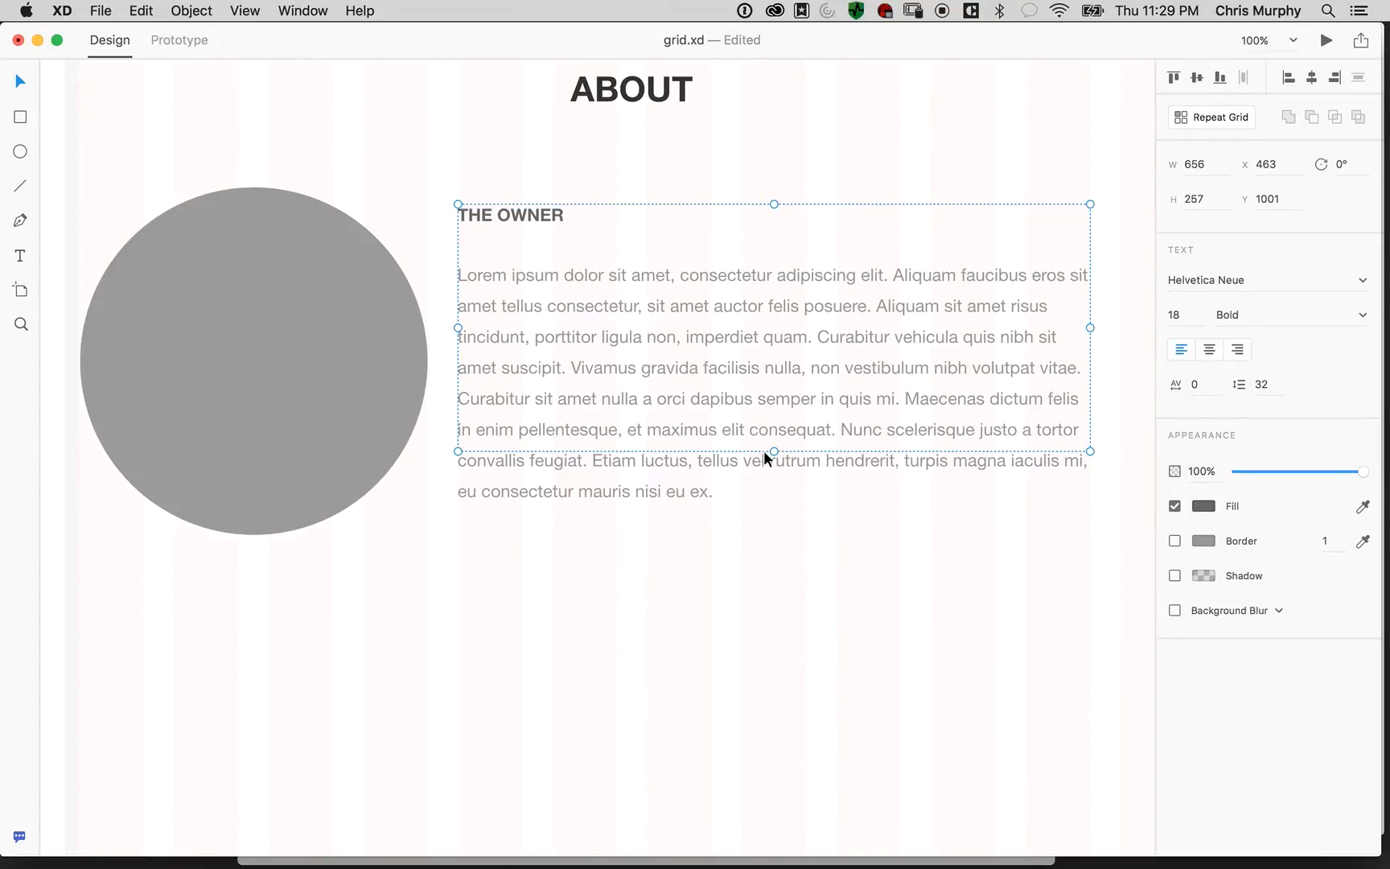
Shrink the "THE OWNER" box to a height of 48 and position it at Y 1016, directly above the paragraph
{"action": "left_click_drag", "start_coordinate": [774, 453], "coordinate": [775, 238]}
{"action": "left_click_drag", "start_coordinate": [518, 211], "coordinate": [528, 242]}
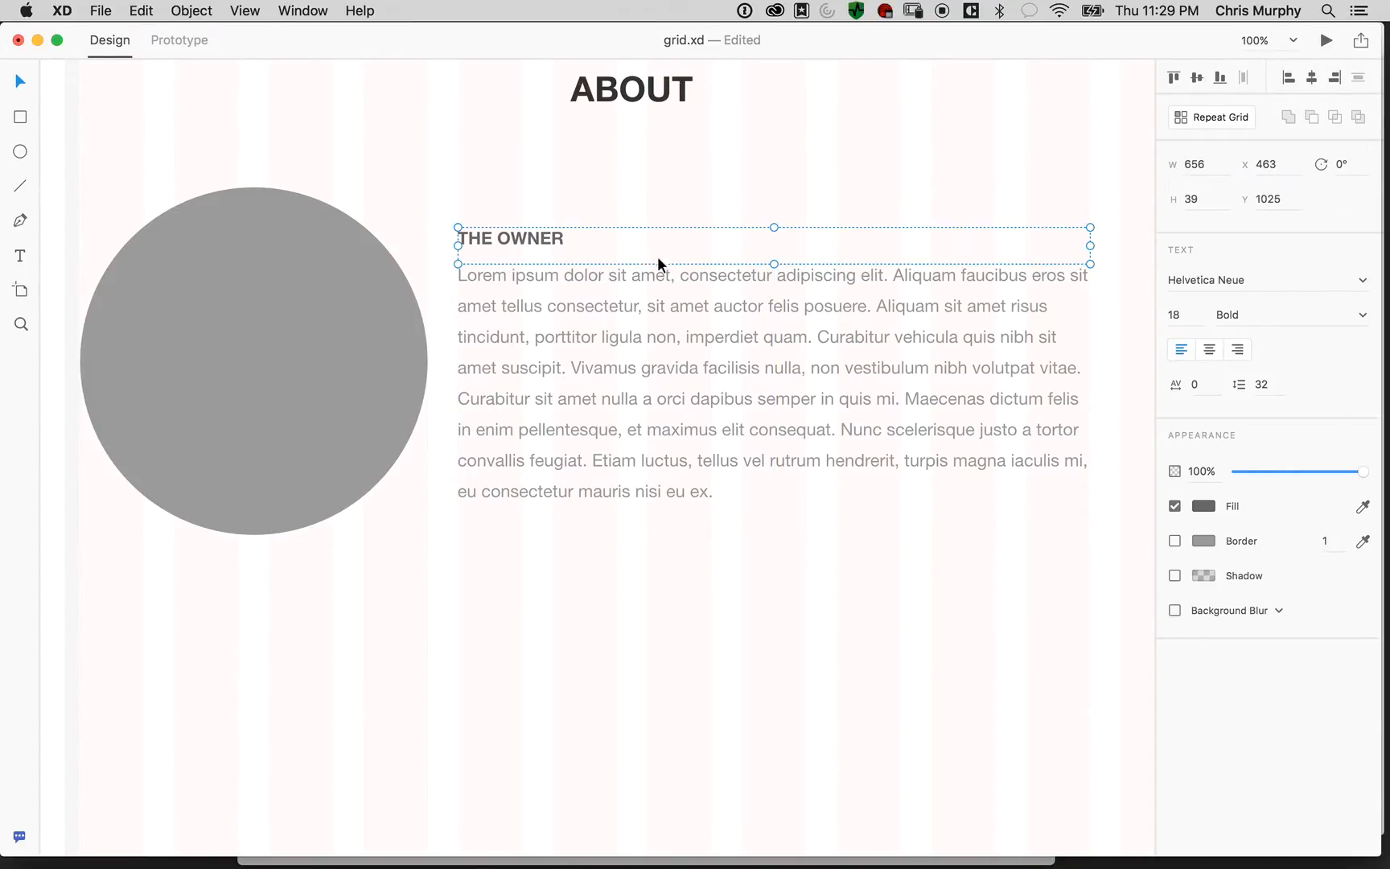
{"action": "left_click_drag", "start_coordinate": [775, 226], "coordinate": [774, 218]}
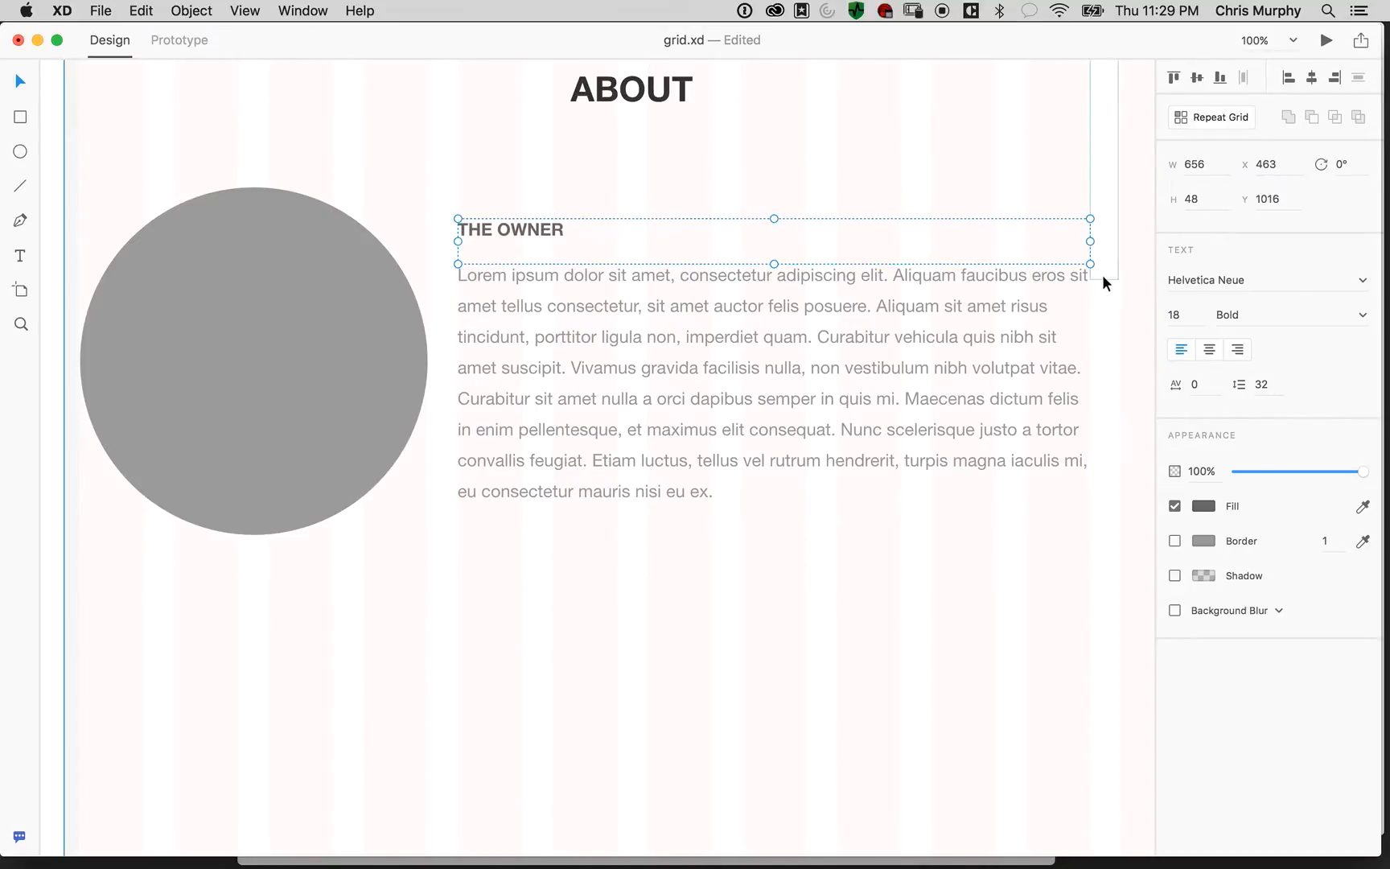
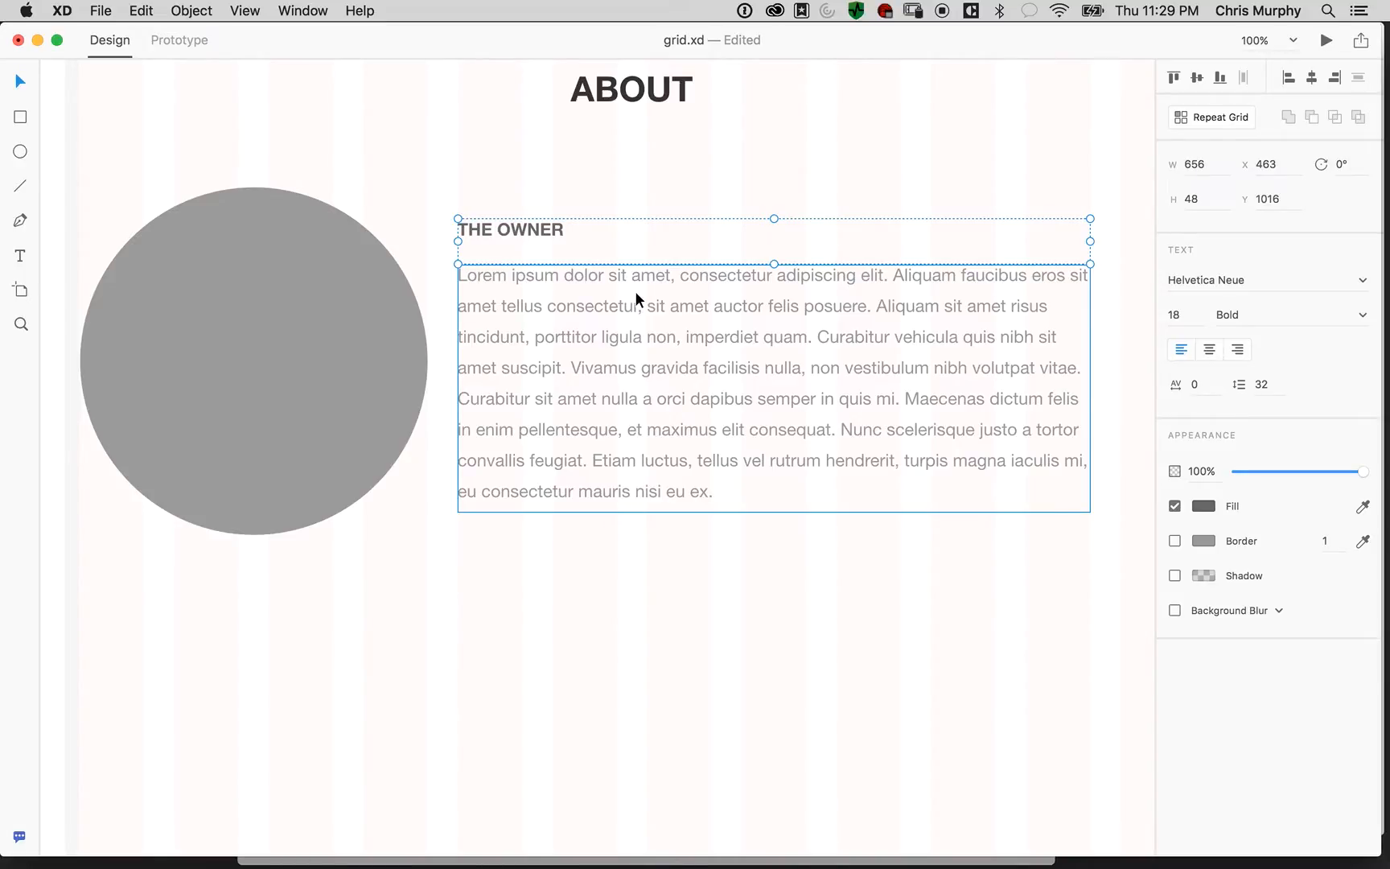
Try shifting the circle, subheading and paragraph together one grid column to the right, to X 169
{"action": "key", "text": "super+minus"}
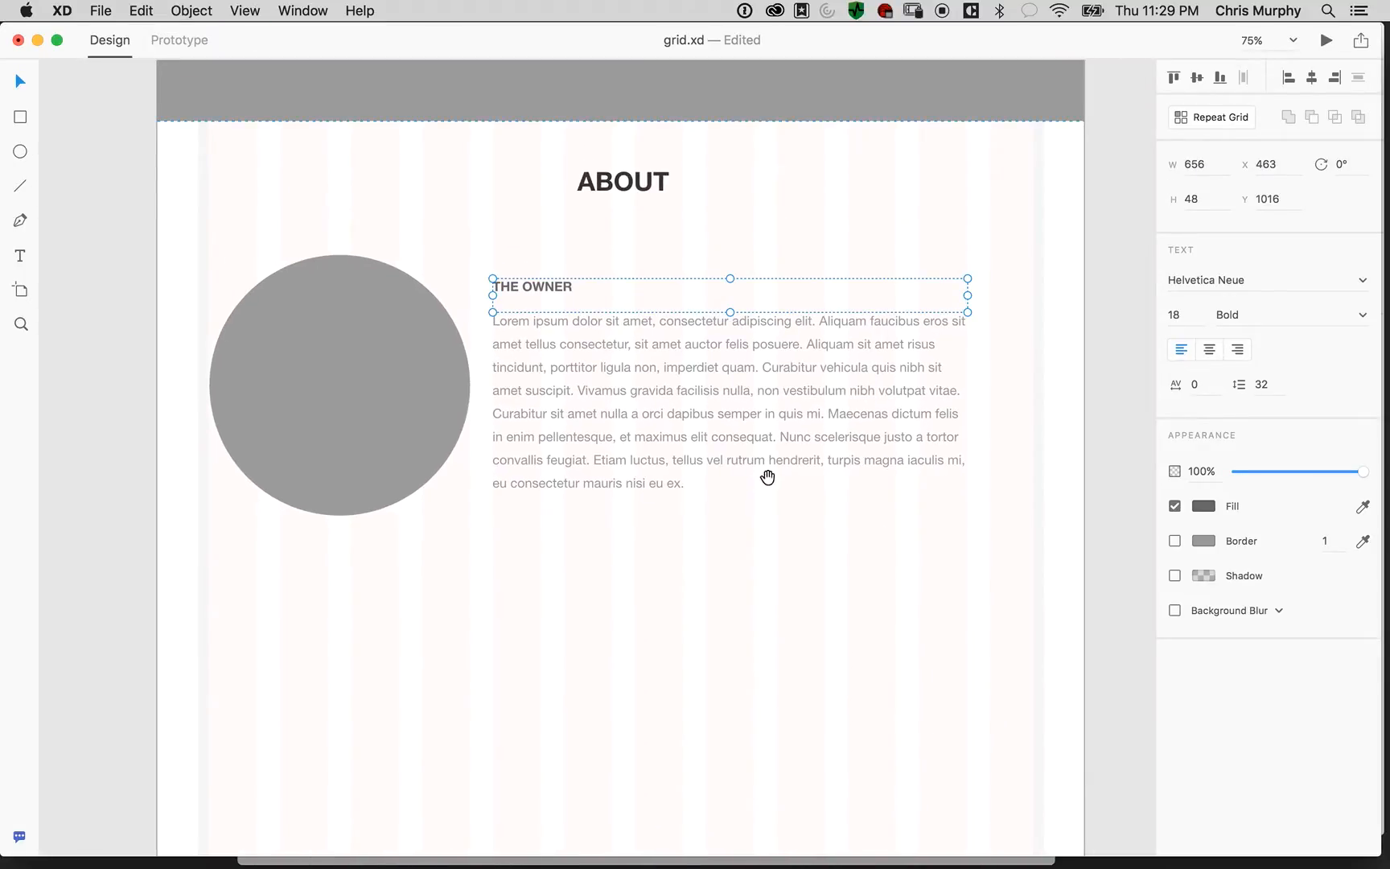
{"action": "left_click_drag", "start_coordinate": [764, 479], "coordinate": [753, 454]}
{"action": "left_click", "coordinate": [542, 322], "text": "shift"}
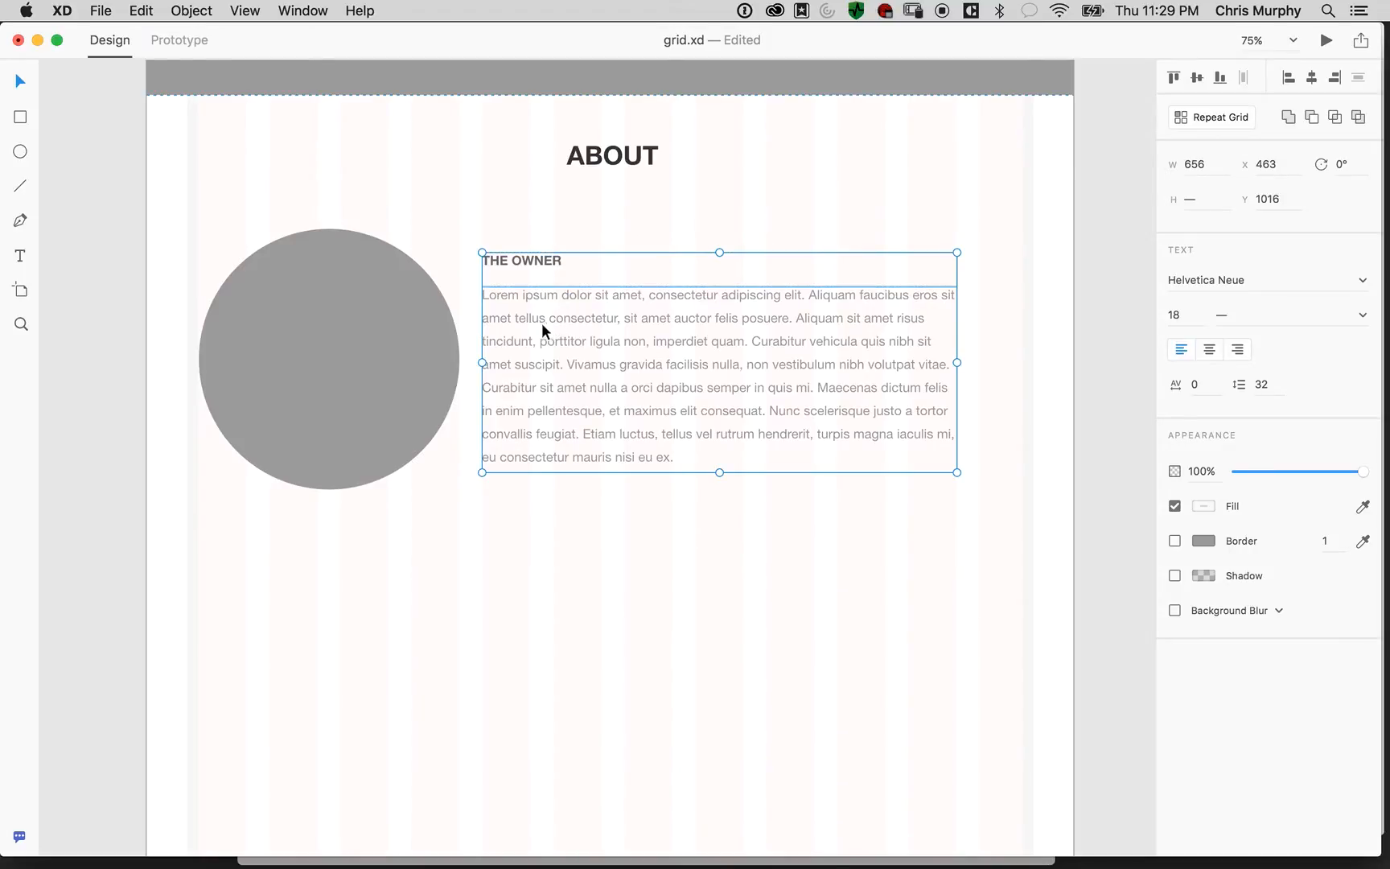
{"action": "left_click", "coordinate": [389, 334], "text": "shift"}
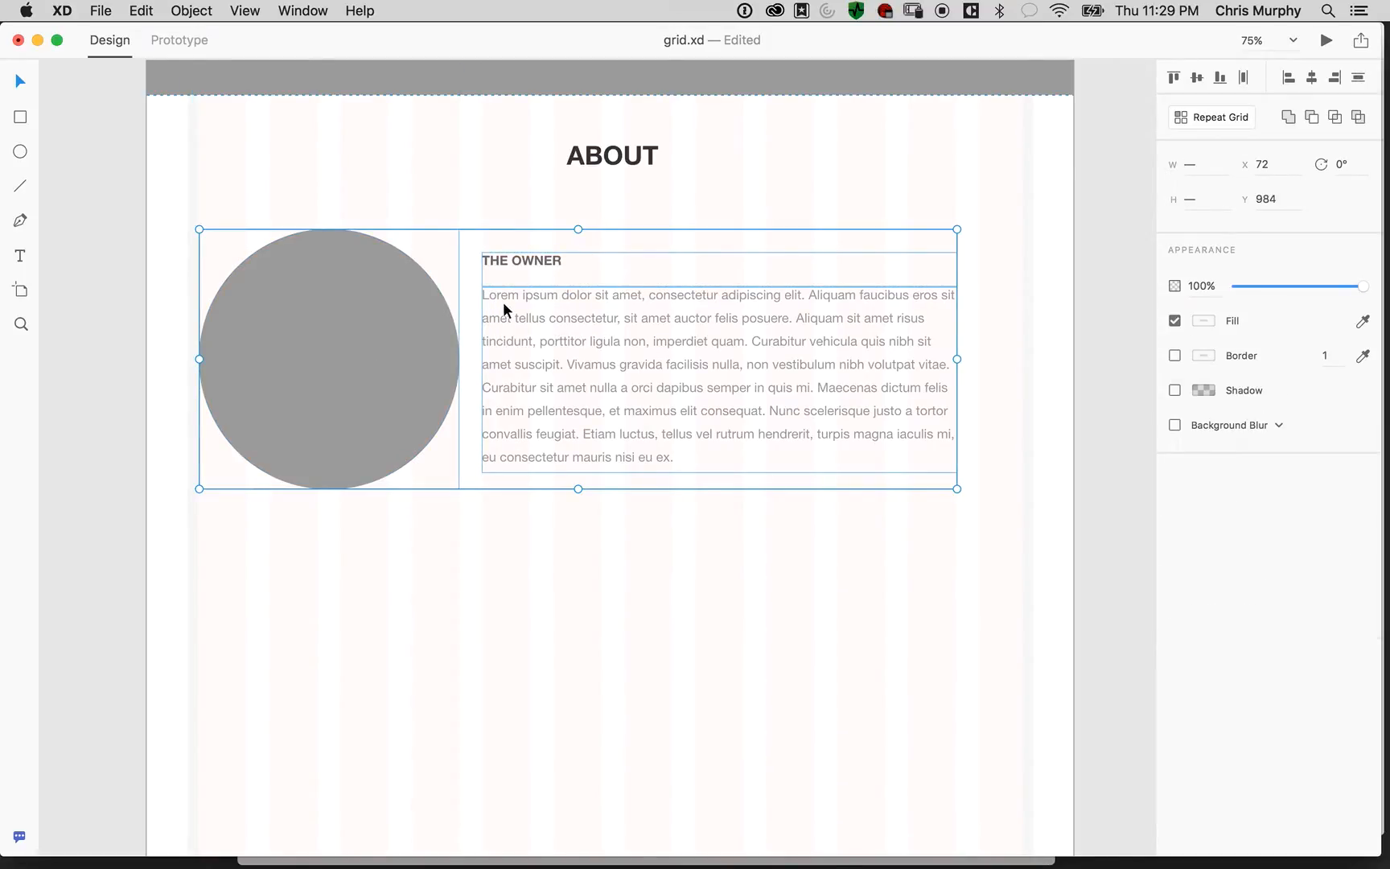
{"action": "left_click_drag", "start_coordinate": [496, 325], "coordinate": [567, 325]}
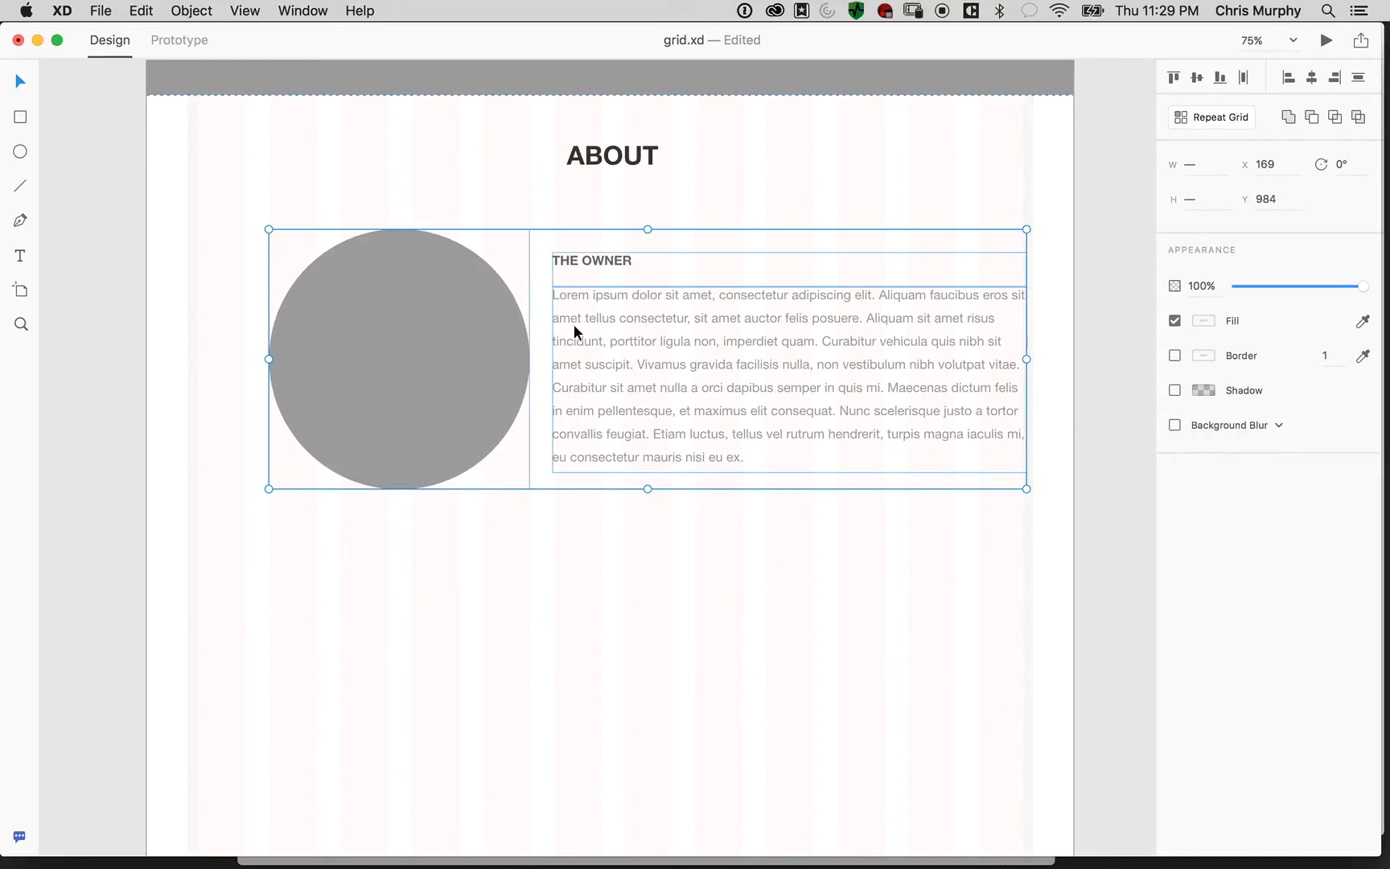
Try resizing the paragraph box to 591 wide by 312 high so it ends one column further in
{"action": "left_click", "coordinate": [1079, 359]}
{"action": "left_click", "coordinate": [1011, 359]}
{"action": "left_click_drag", "start_coordinate": [1026, 376], "coordinate": [980, 372]}
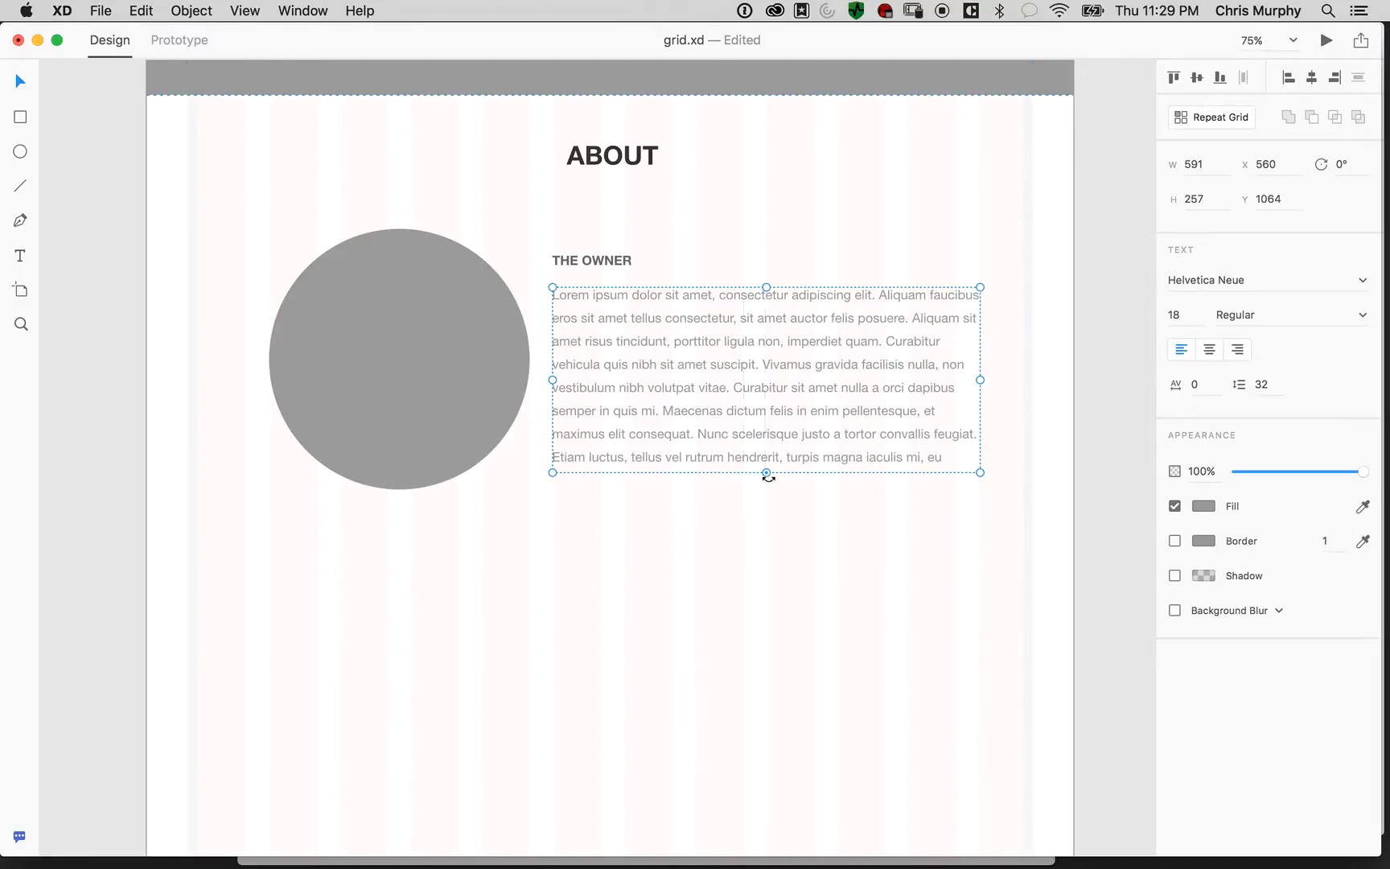
{"action": "left_click_drag", "start_coordinate": [766, 472], "coordinate": [766, 520]}
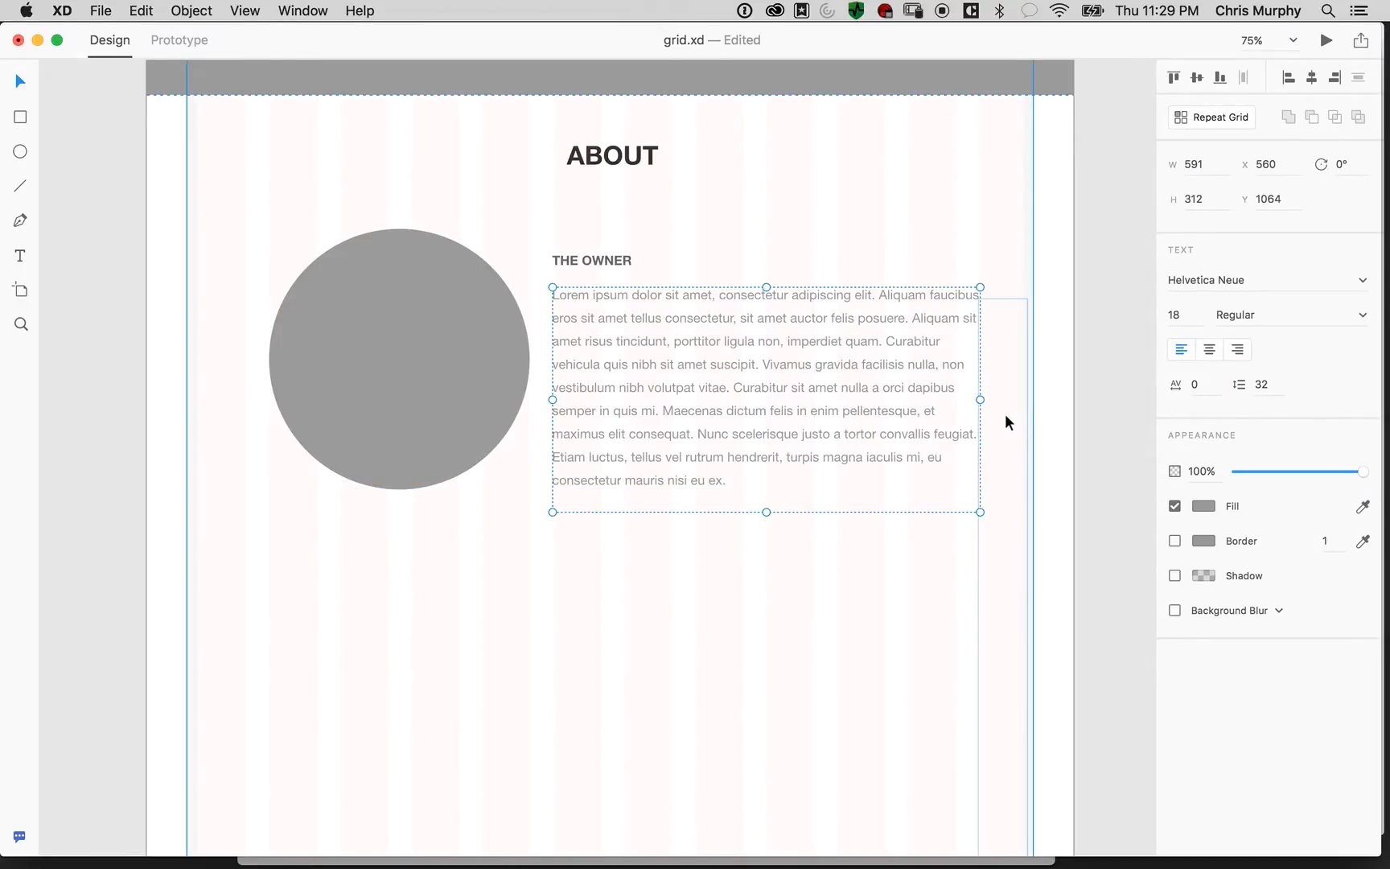
{"action": "left_click_drag", "start_coordinate": [979, 398], "coordinate": [953, 399]}
{"action": "key", "text": "super+z"}
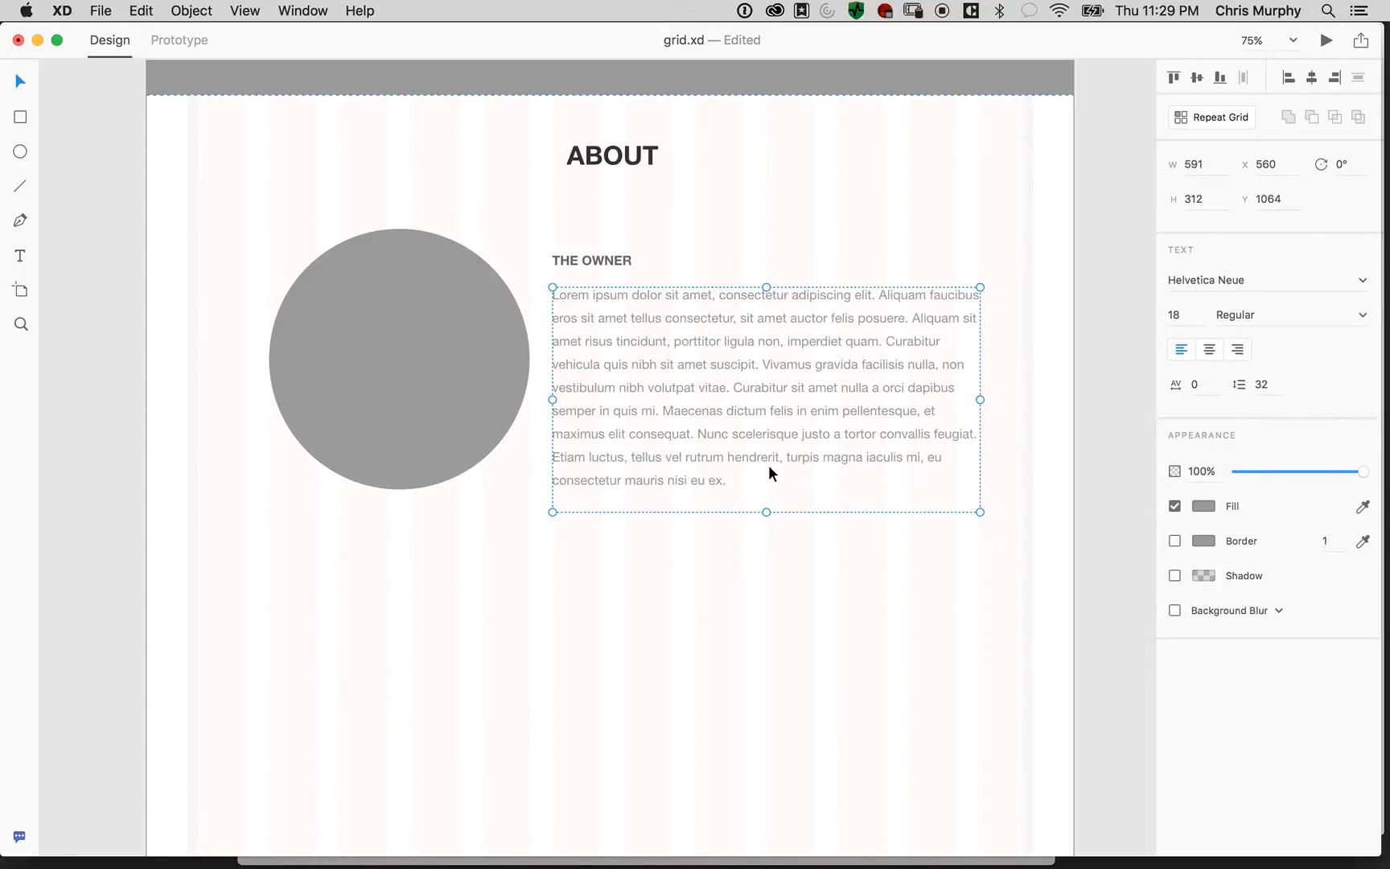
Undo the paragraph box resizing and the sideways shift of the circle and text
{"action": "key", "text": "super+z"}
{"action": "key", "text": "super+z"}
{"action": "key", "text": "super+z"}
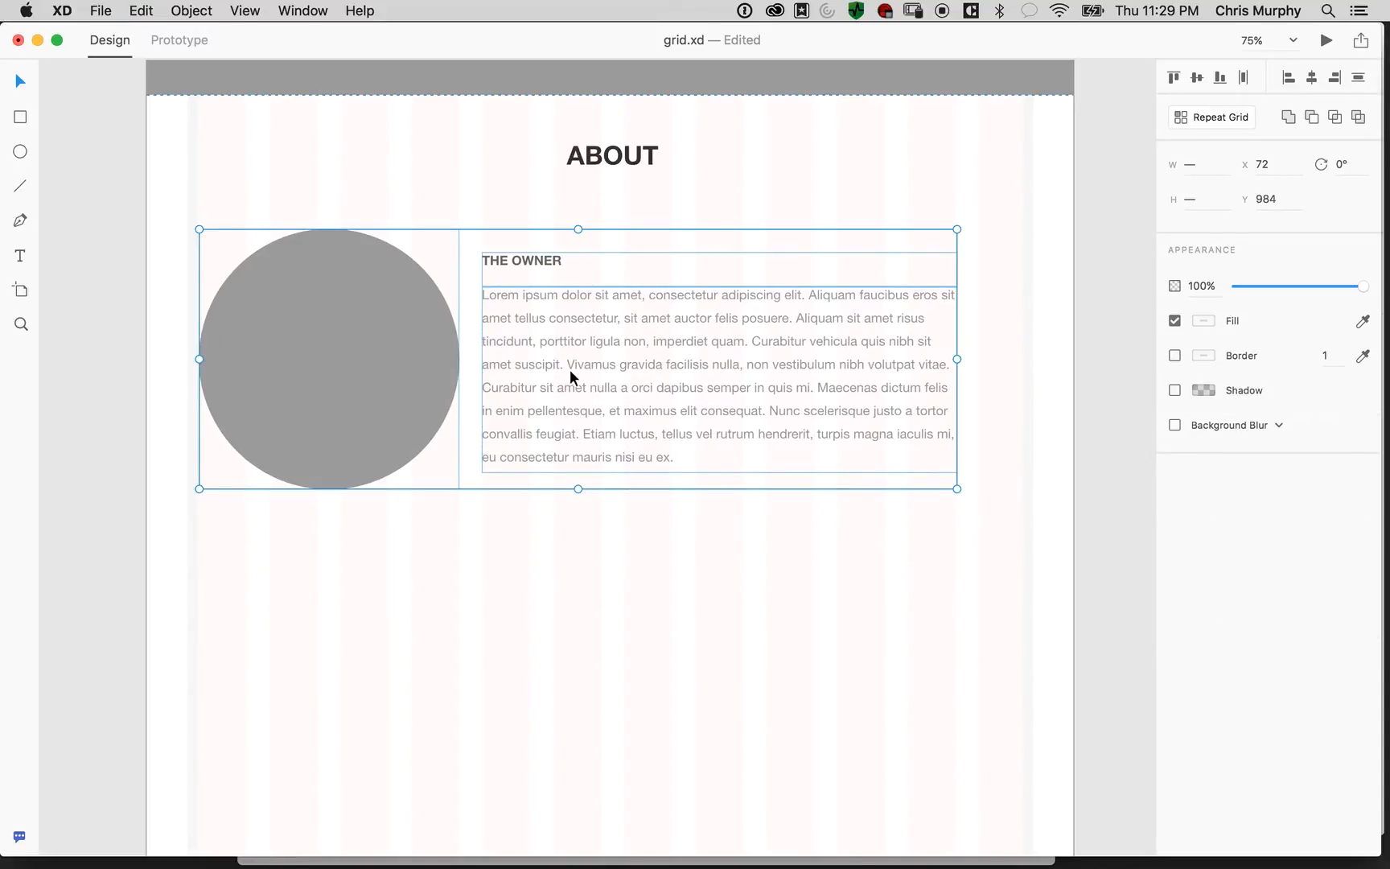
Widen the Lorem Ipsum paragraph box to reach the right edge of the last grid column
{"action": "left_click", "coordinate": [1064, 332]}
{"action": "left_click", "coordinate": [905, 342]}
{"action": "left_click_drag", "start_coordinate": [958, 379], "coordinate": [1023, 371]}
{"action": "left_click", "coordinate": [1101, 279]}
Move the "THE OWNER" subheading and paragraph together up to Y 984, level with the circle's top edge
{"action": "left_click", "coordinate": [530, 266]}
{"action": "left_click", "coordinate": [551, 313], "text": "shift"}
{"action": "left_click_drag", "start_coordinate": [563, 367], "coordinate": [561, 347]}
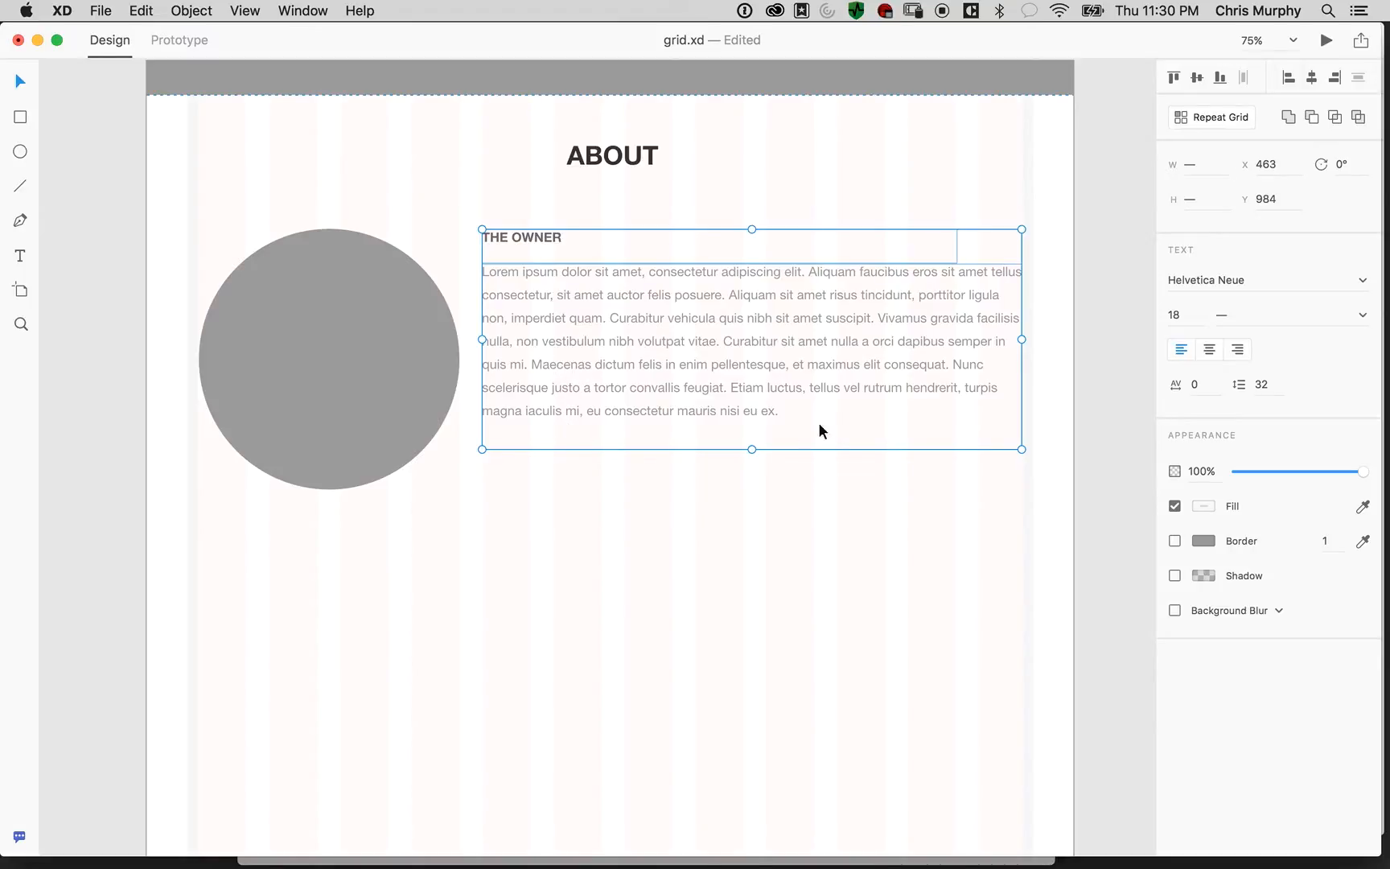
{"action": "left_click", "coordinate": [1057, 341]}
{"action": "left_click_drag", "start_coordinate": [540, 319], "coordinate": [521, 466]}
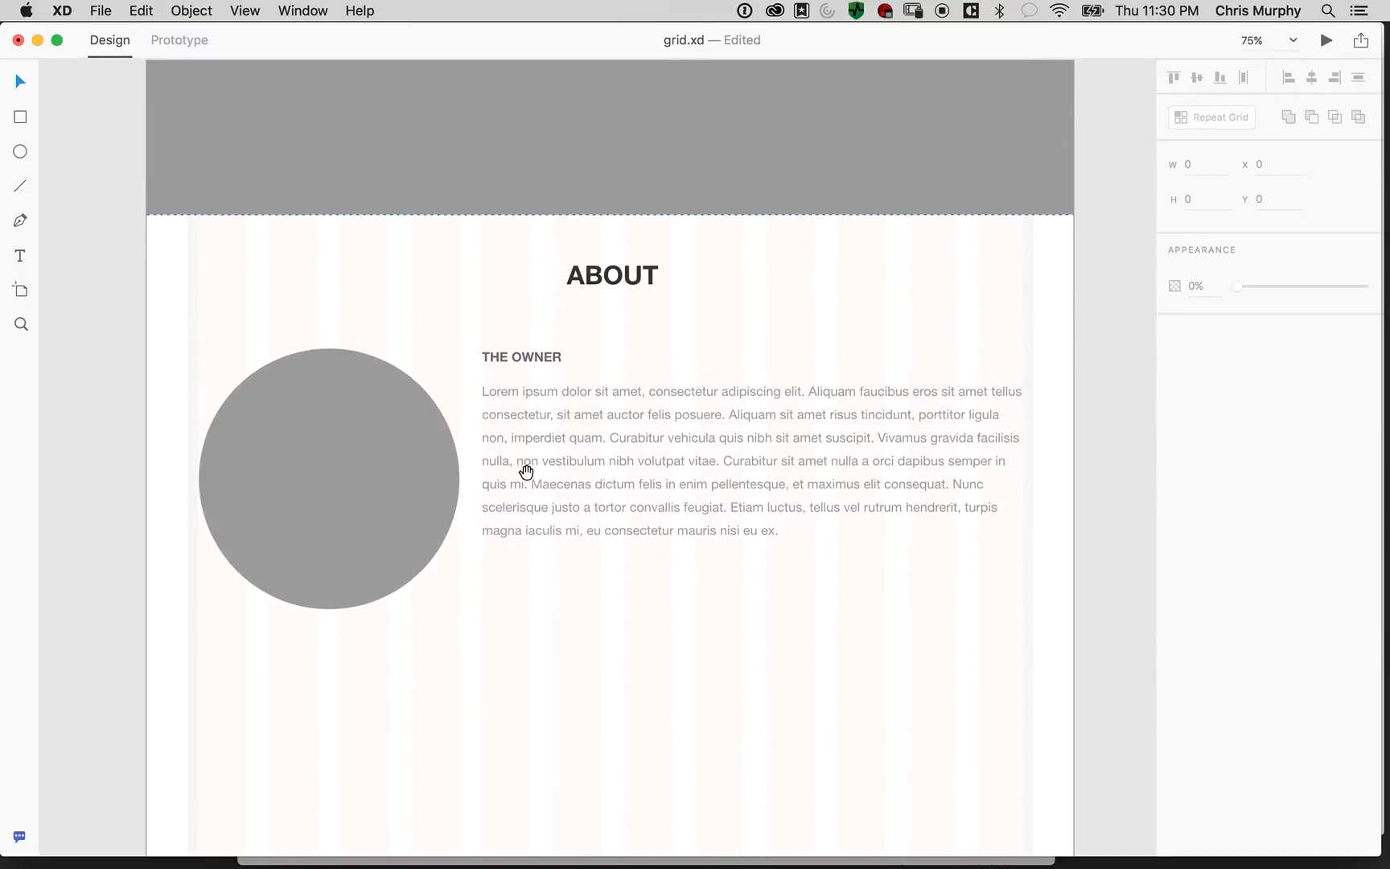
{"action": "left_click_drag", "start_coordinate": [610, 501], "coordinate": [676, 312]}
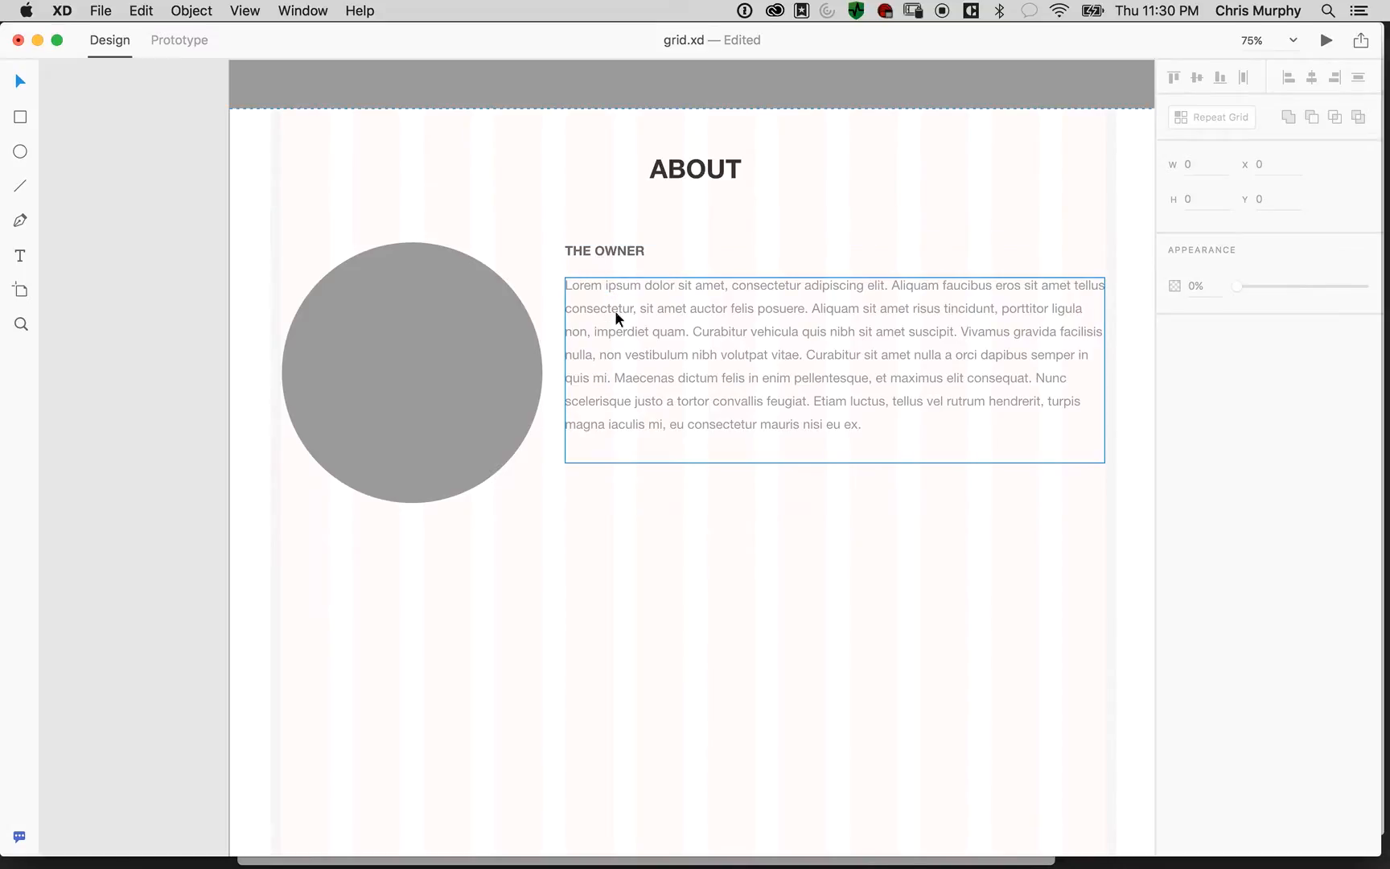
{"action": "left_click_drag", "start_coordinate": [698, 435], "coordinate": [601, 555]}
{"action": "left_click_drag", "start_coordinate": [651, 257], "coordinate": [618, 61]}
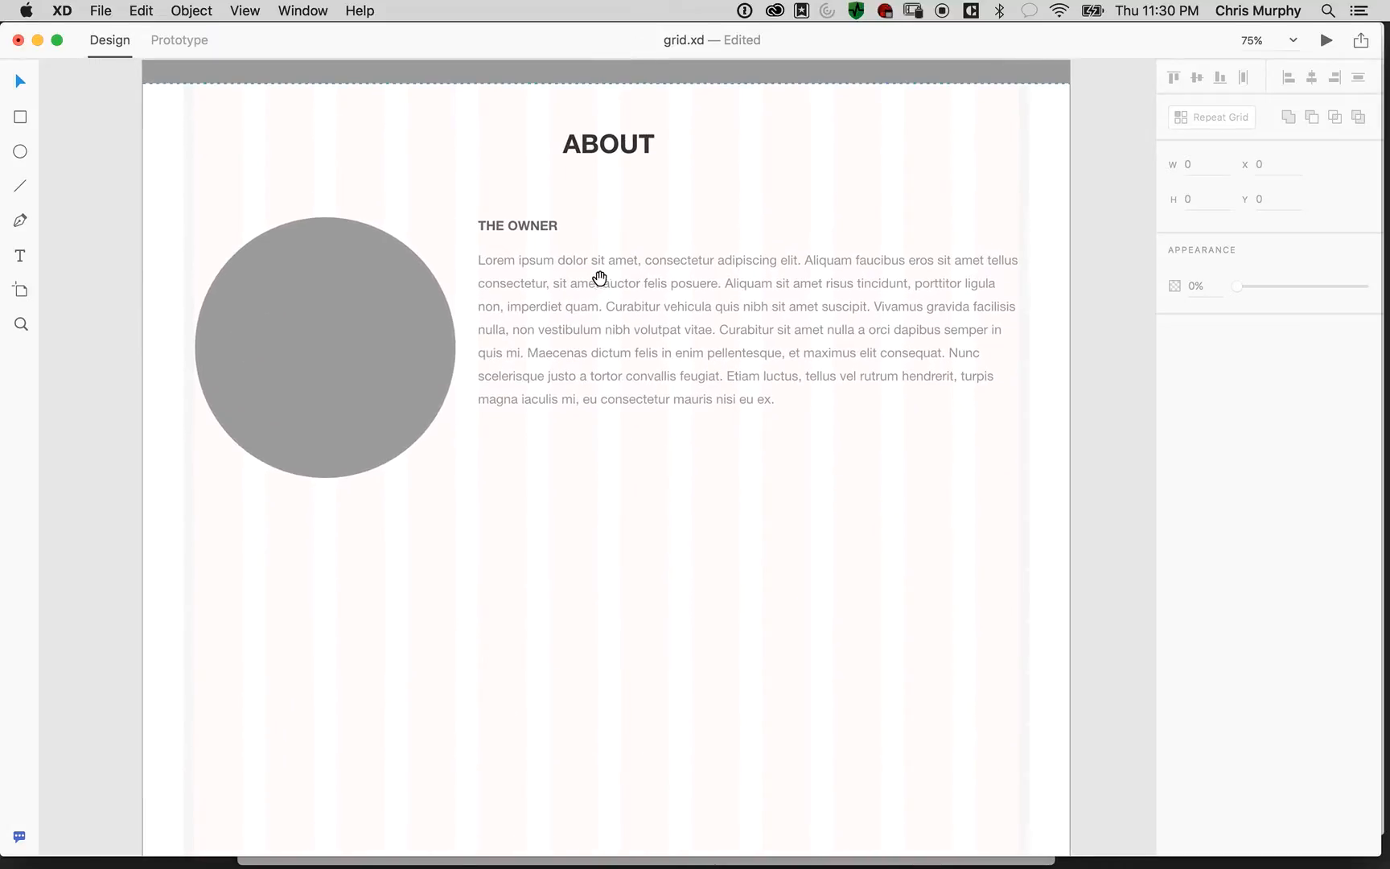
{"action": "left_click", "coordinate": [606, 154]}
{"action": "key", "text": "alt"}
{"action": "left_click_drag", "start_coordinate": [632, 158], "coordinate": [607, 595]}
{"action": "key", "text": "super+z"}
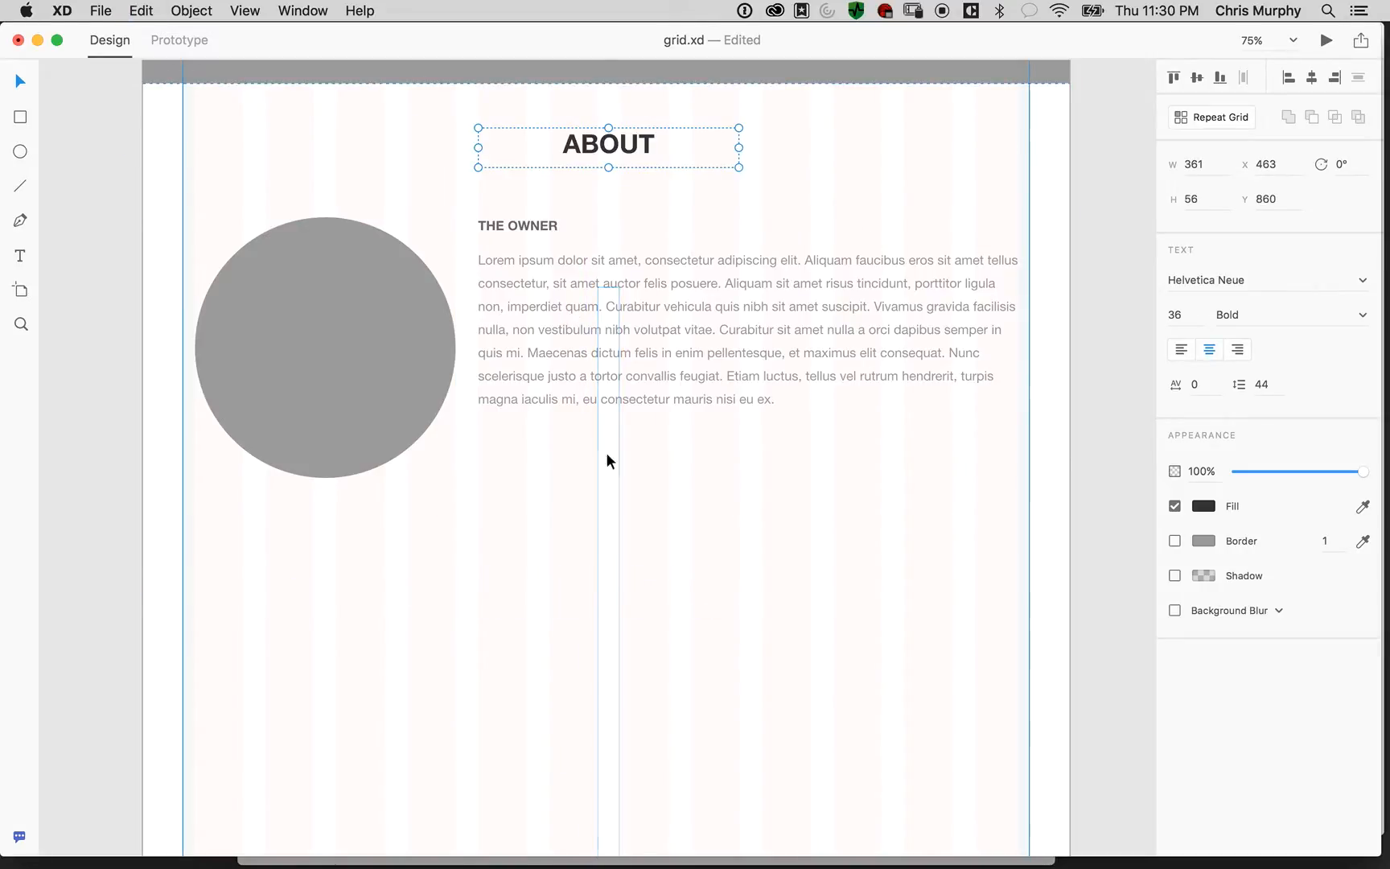
{"action": "left_click_drag", "start_coordinate": [628, 173], "coordinate": [620, 453]}
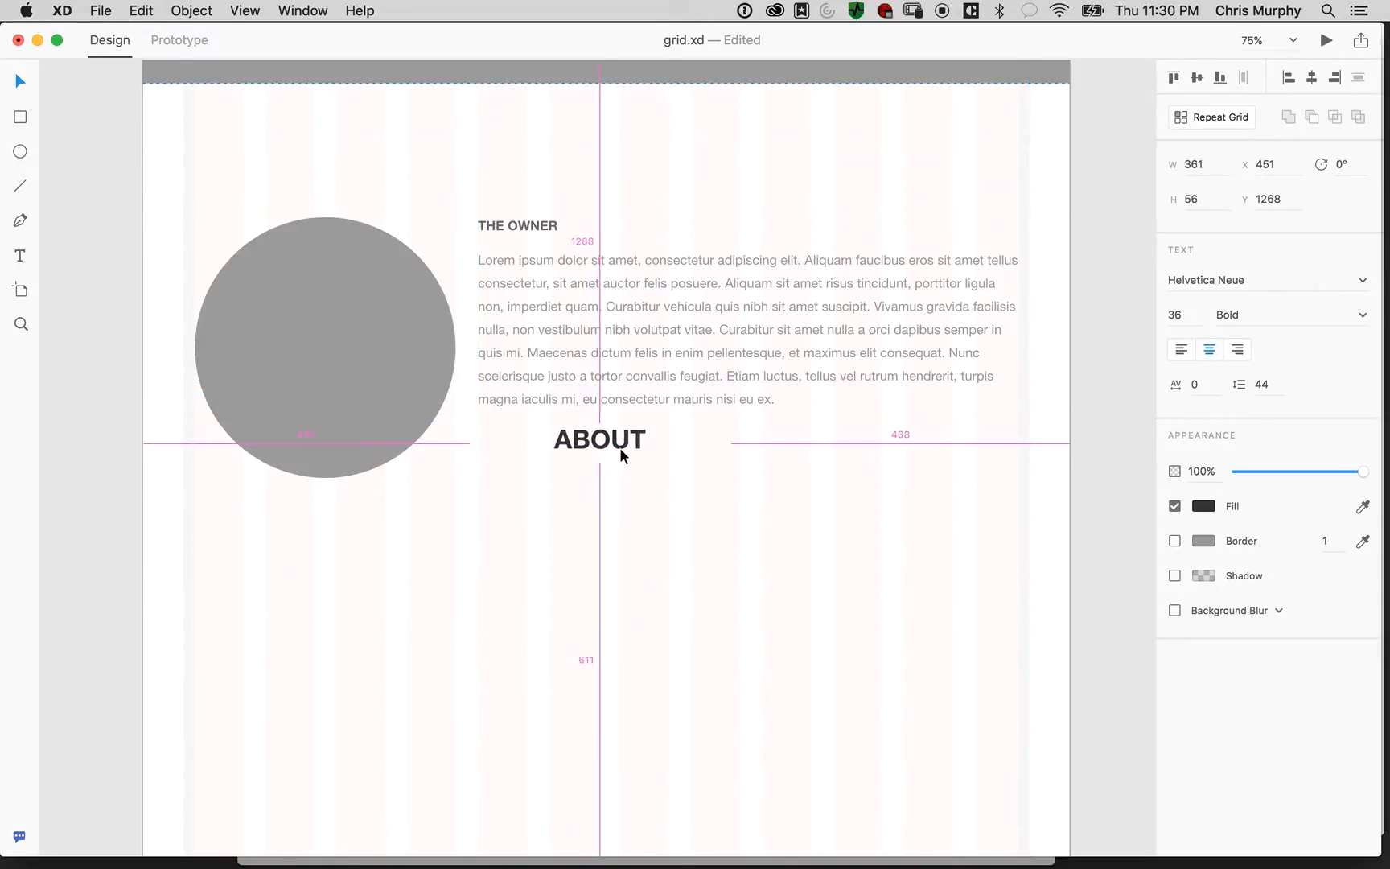
{"action": "key", "text": "super+z"}
{"action": "left_click_drag", "start_coordinate": [642, 151], "coordinate": [633, 500]}
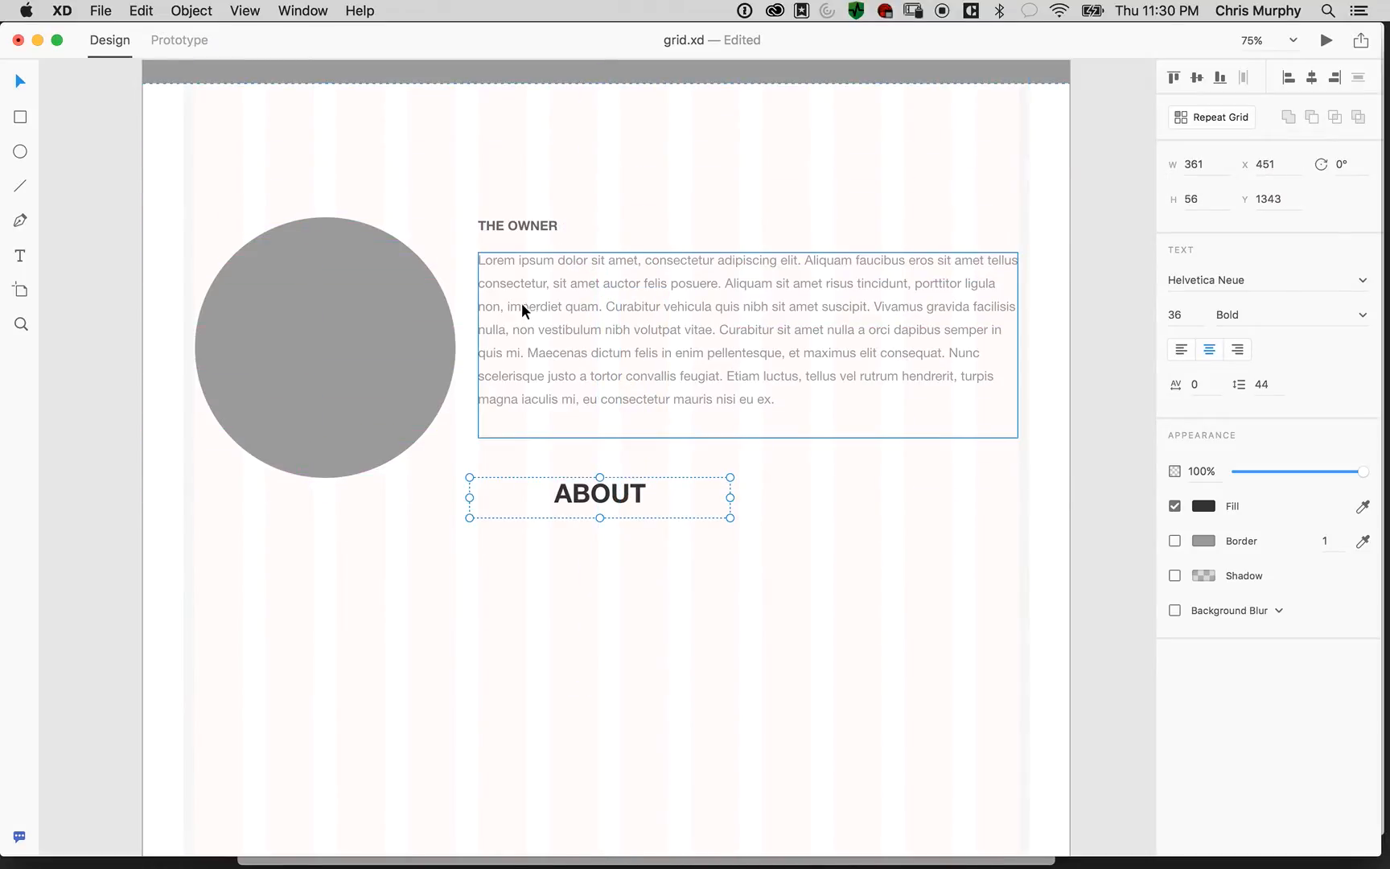
{"action": "key", "text": "super+z"}
{"action": "left_click_drag", "start_coordinate": [639, 150], "coordinate": [653, 530]}
{"action": "key", "text": "super+z"}
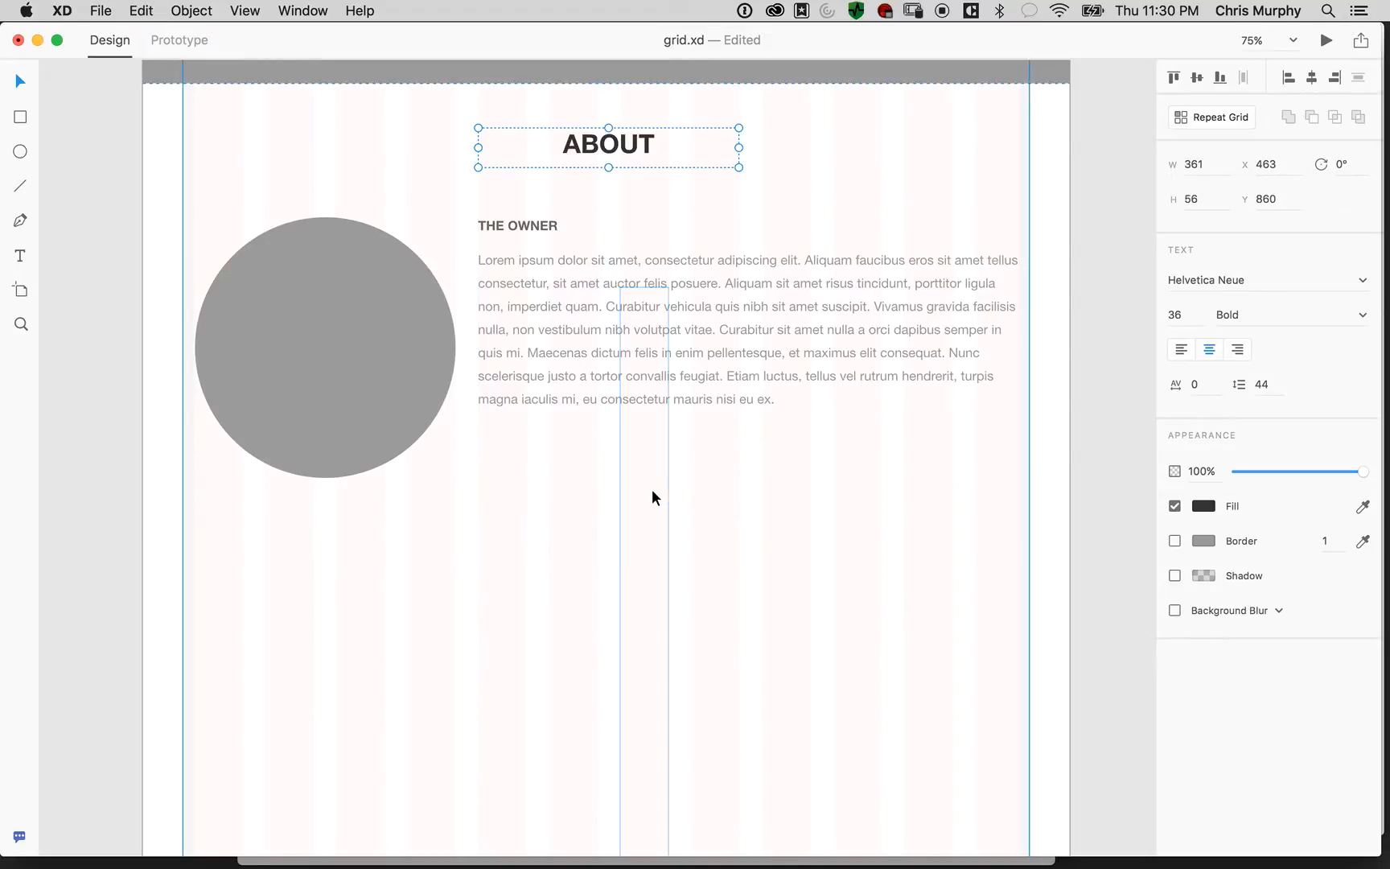
Duplicate the ABOUT heading below the circle at X 463, Y 1458 and change the copy's text to "PRODUCTS"
{"action": "left_click_drag", "start_coordinate": [628, 155], "coordinate": [628, 565]}
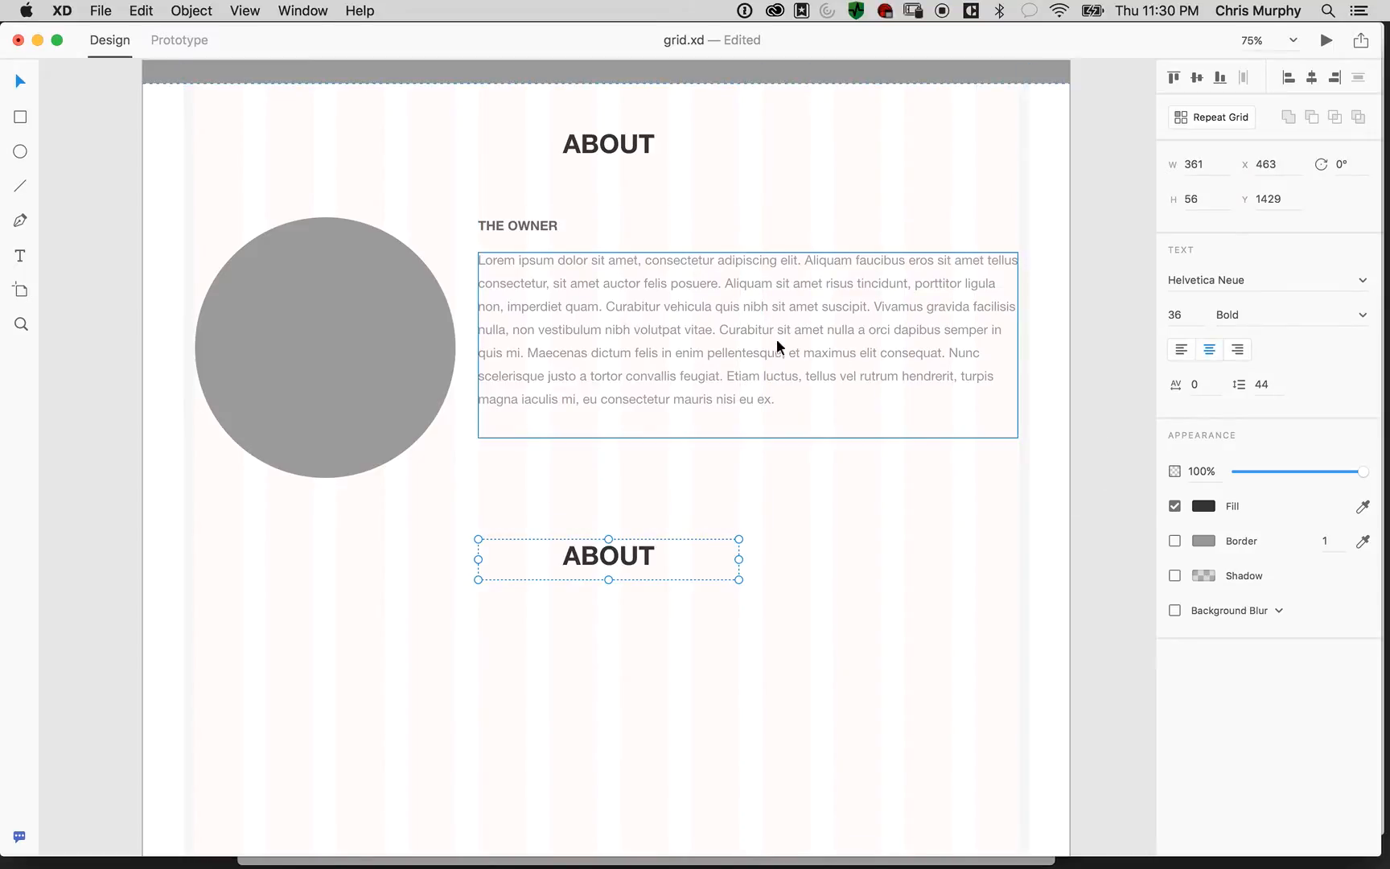
{"action": "mouse_move", "coordinate": [642, 561]}
{"action": "left_mouse_down"}
{"action": "mouse_move", "coordinate": [645, 589]}
{"action": "mouse_move", "coordinate": [640, 573]}
{"action": "left_mouse_up"}
{"action": "double_click", "coordinate": [639, 572]}
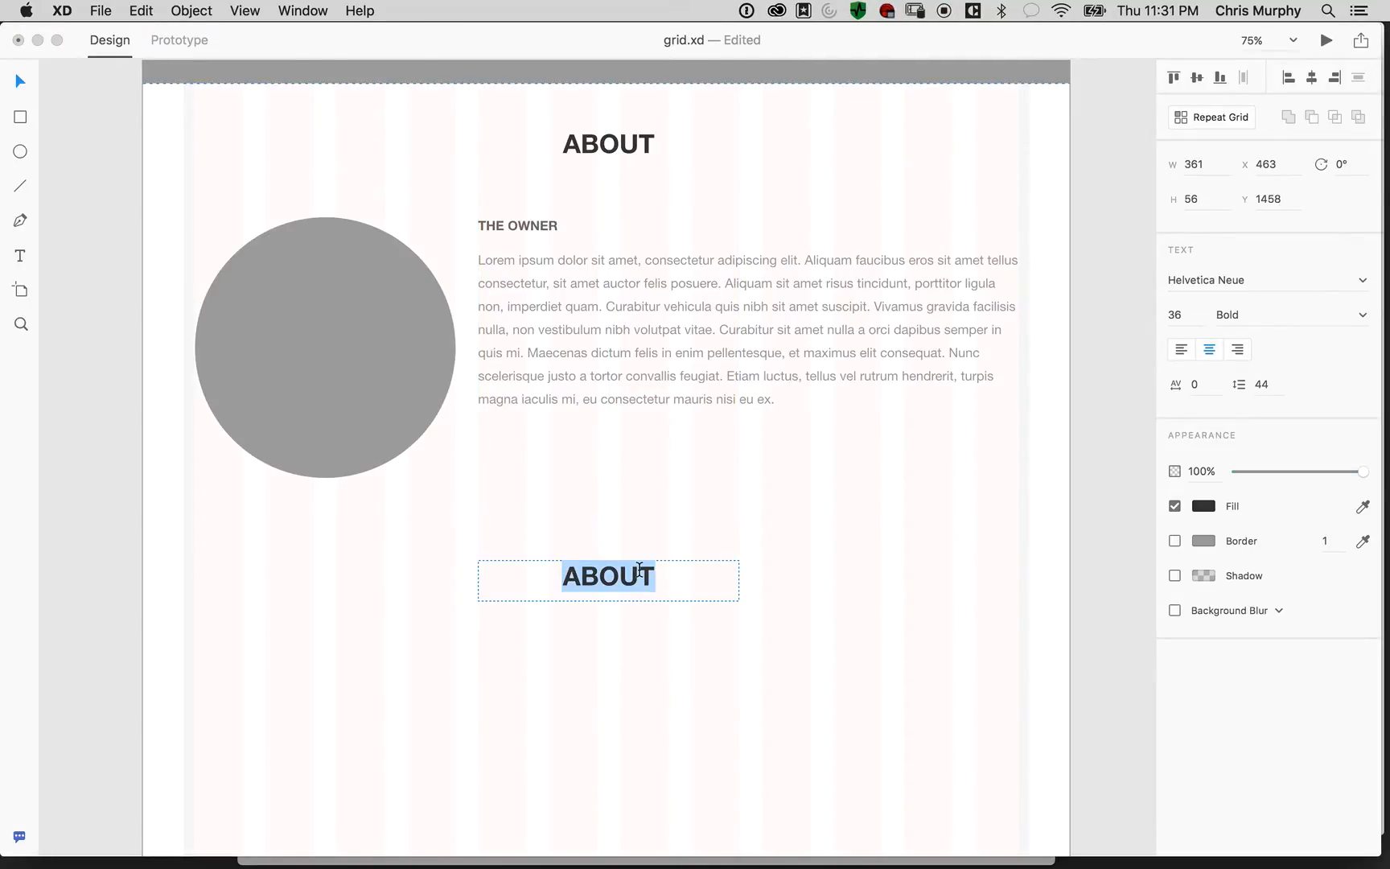
{"action": "type", "text": "PROD"}
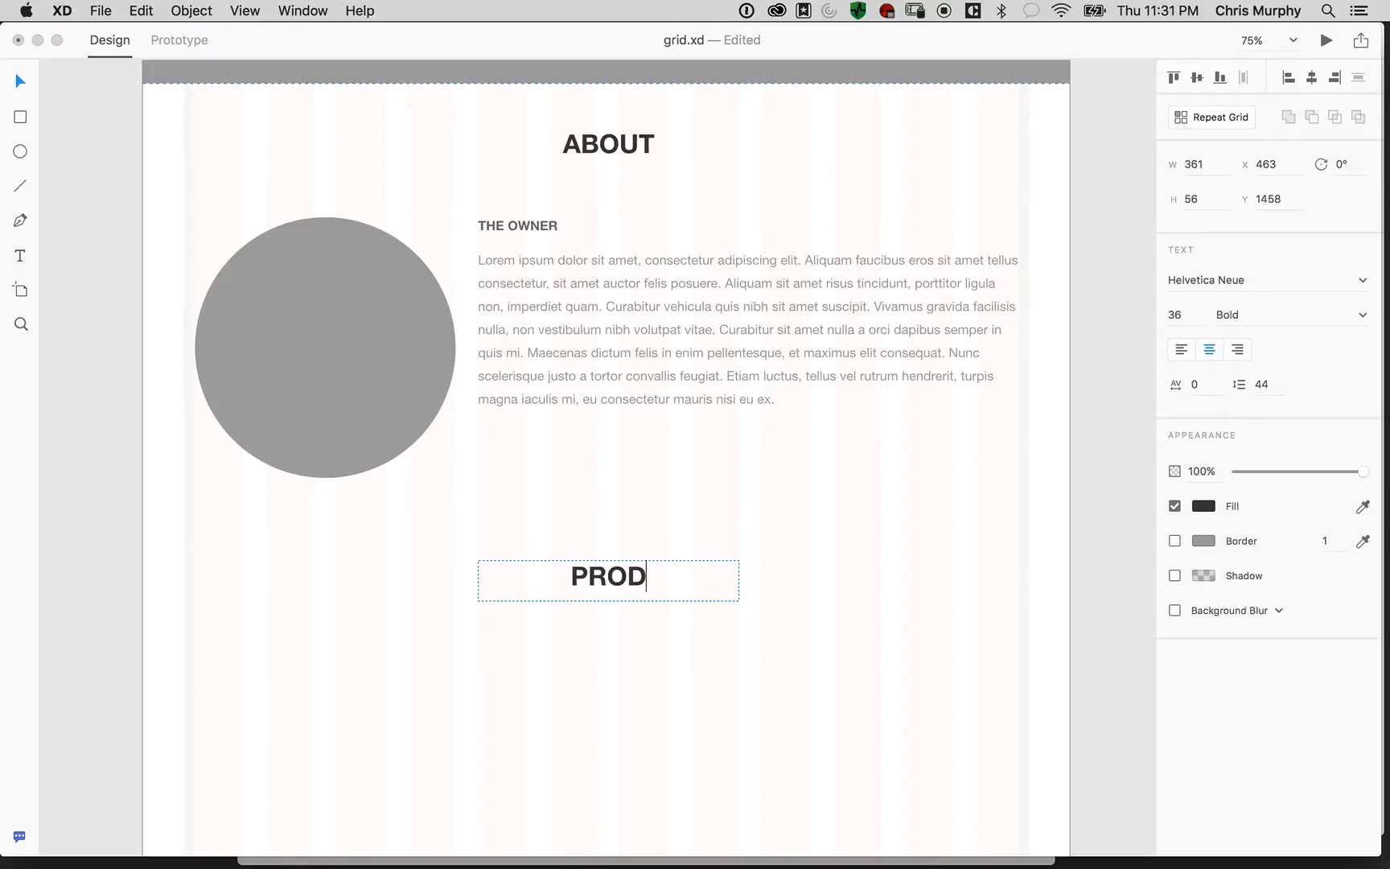
{"action": "type", "text": "UCTS"}
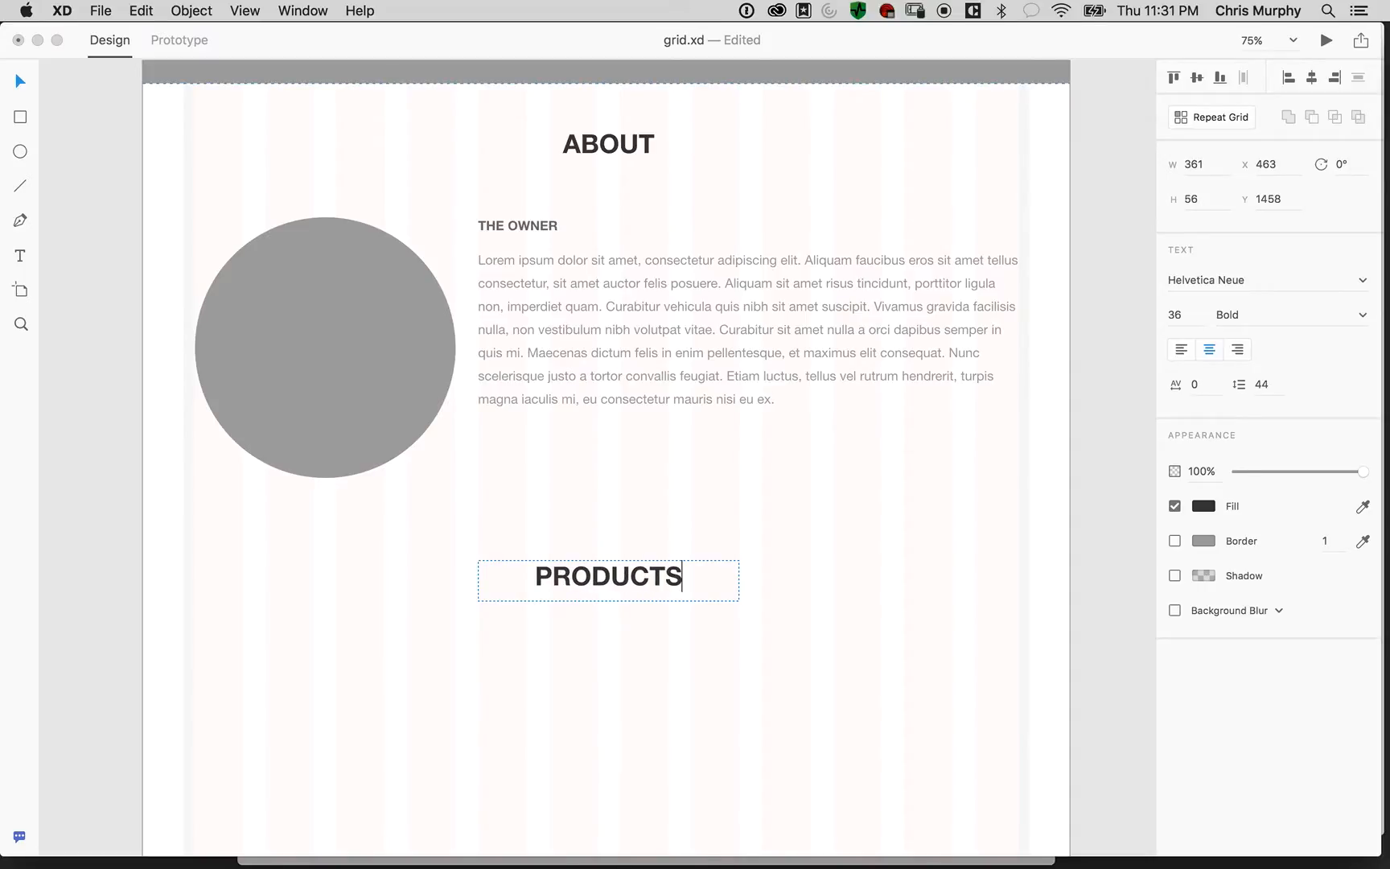
{"action": "key", "text": "Escape"}
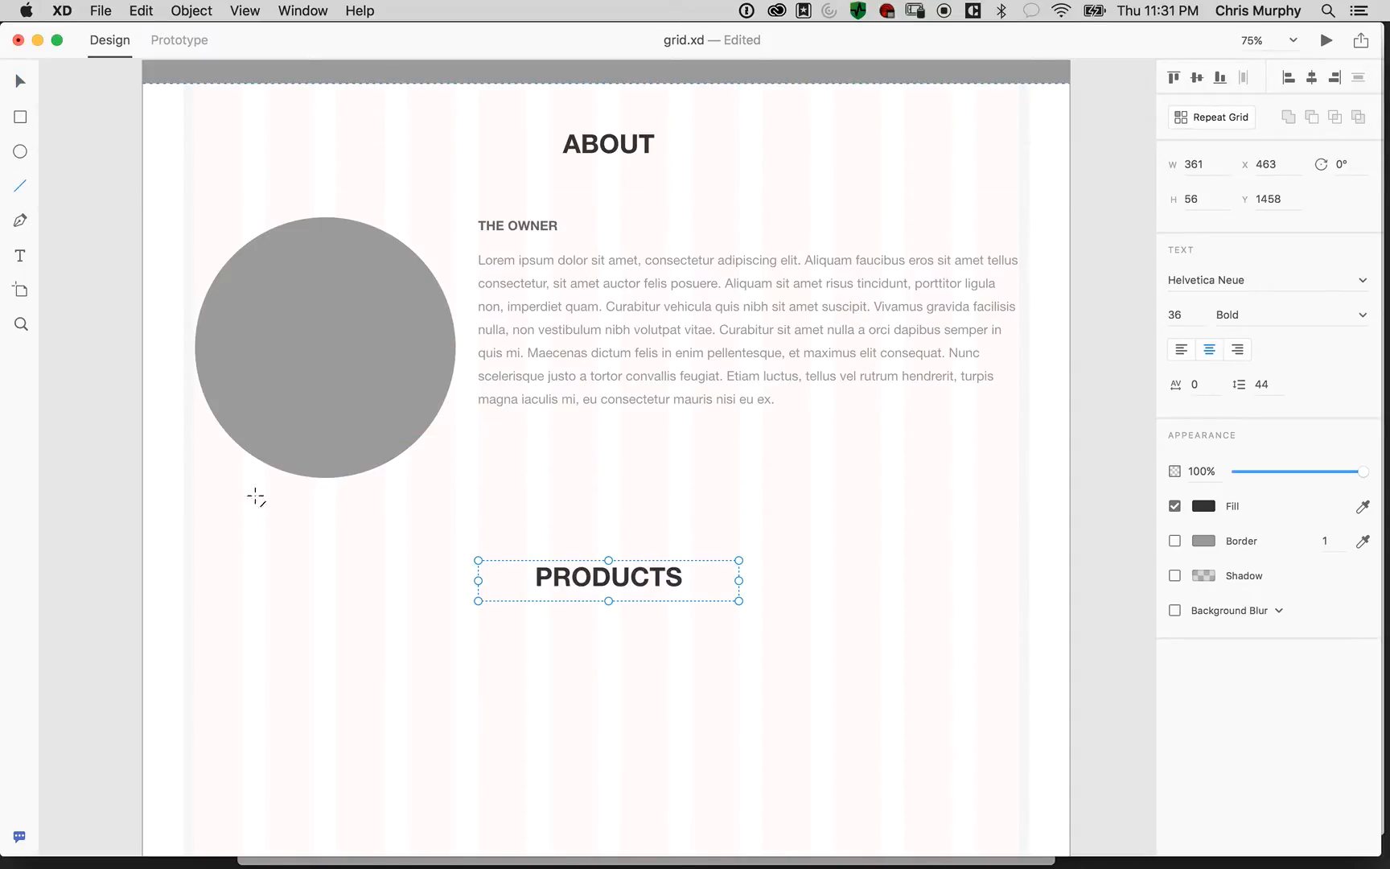
Draw a horizontal divider line 1137 wide above PRODUCTS, then place the line at Y 1496.5 and the heading at Y 1536
{"action": "mouse_move", "coordinate": [195, 536]}
{"action": "left_mouse_down"}
{"action": "mouse_move", "coordinate": [816, 580]}
{"action": "mouse_move", "coordinate": [1018, 568]}
{"action": "left_mouse_up"}
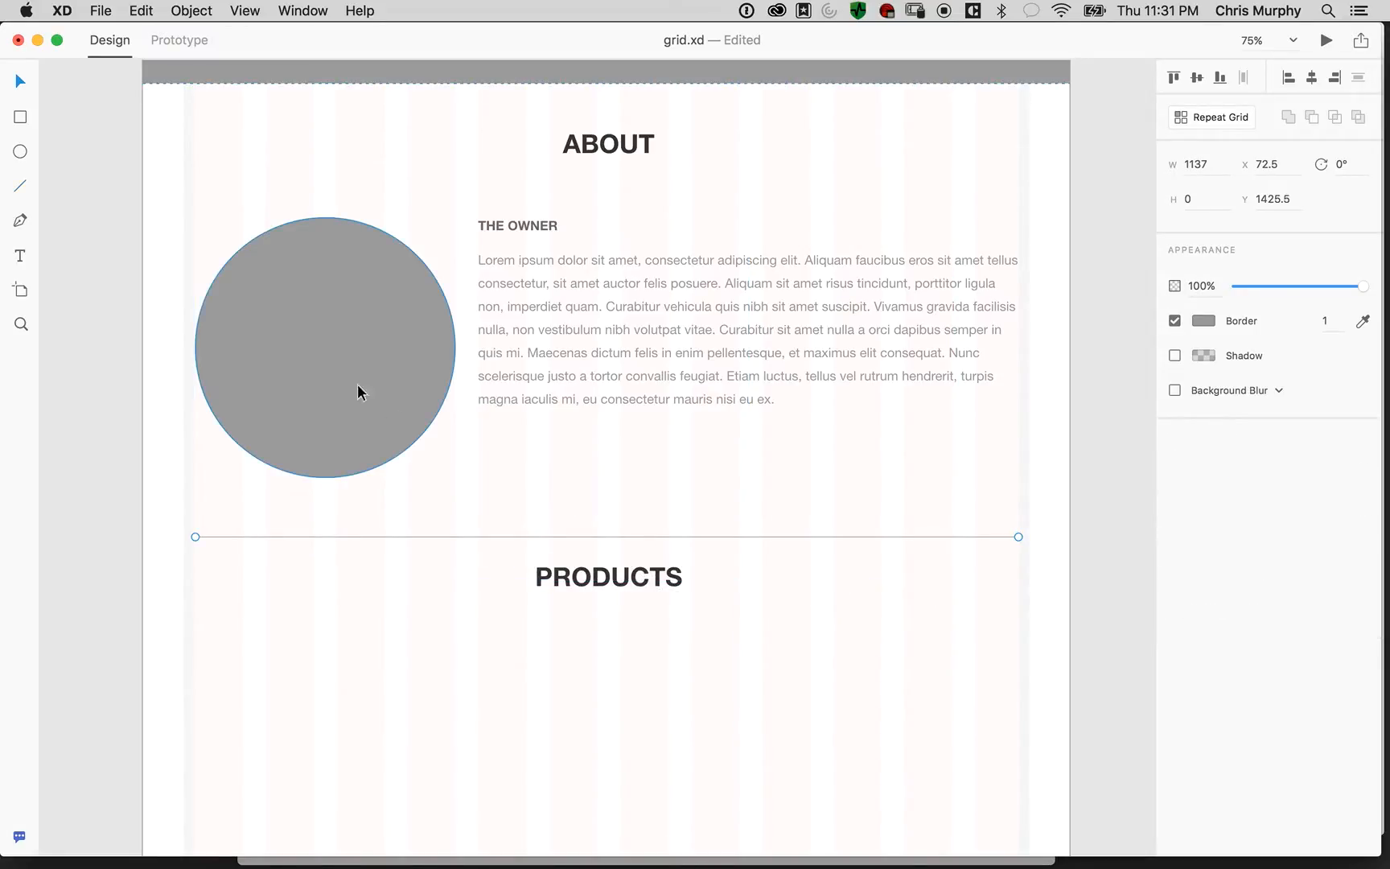
{"action": "left_click_drag", "start_coordinate": [632, 576], "coordinate": [631, 652]}
{"action": "left_click", "coordinate": [645, 537]}
{"action": "left_click_drag", "start_coordinate": [648, 538], "coordinate": [643, 588]}
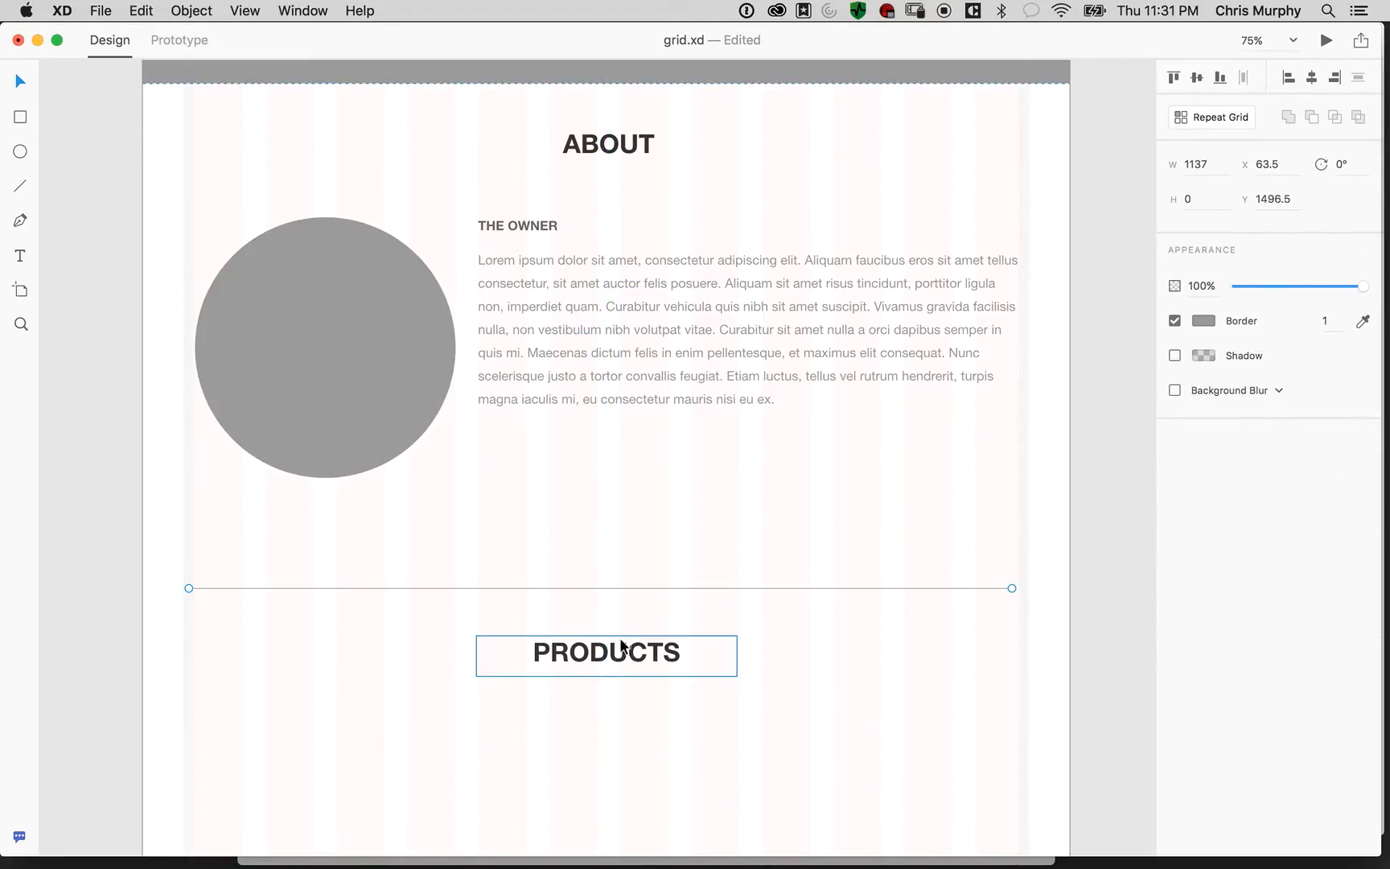
{"action": "left_click", "coordinate": [628, 654]}
{"action": "mouse_move", "coordinate": [627, 654]}
{"action": "left_mouse_down"}
{"action": "mouse_move", "coordinate": [620, 623]}
{"action": "mouse_move", "coordinate": [626, 633]}
{"action": "left_mouse_up"}
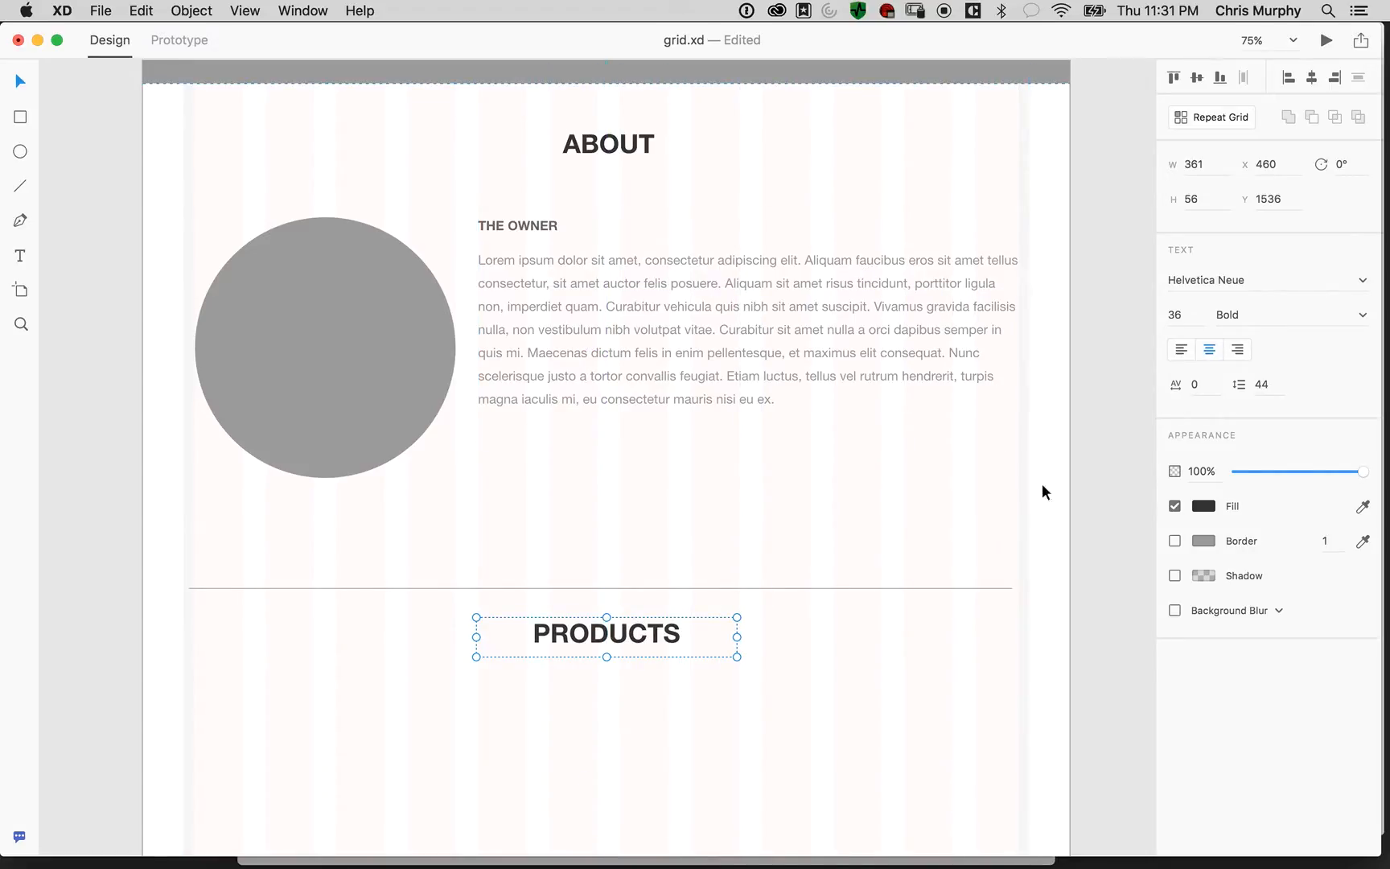
Extend the artboard's bottom edge downward to a height of 3016
{"action": "left_click", "coordinate": [1075, 525]}
{"action": "scroll", "coordinate": [1075, 526], "scroll_direction": "down", "scroll_amount": 8}
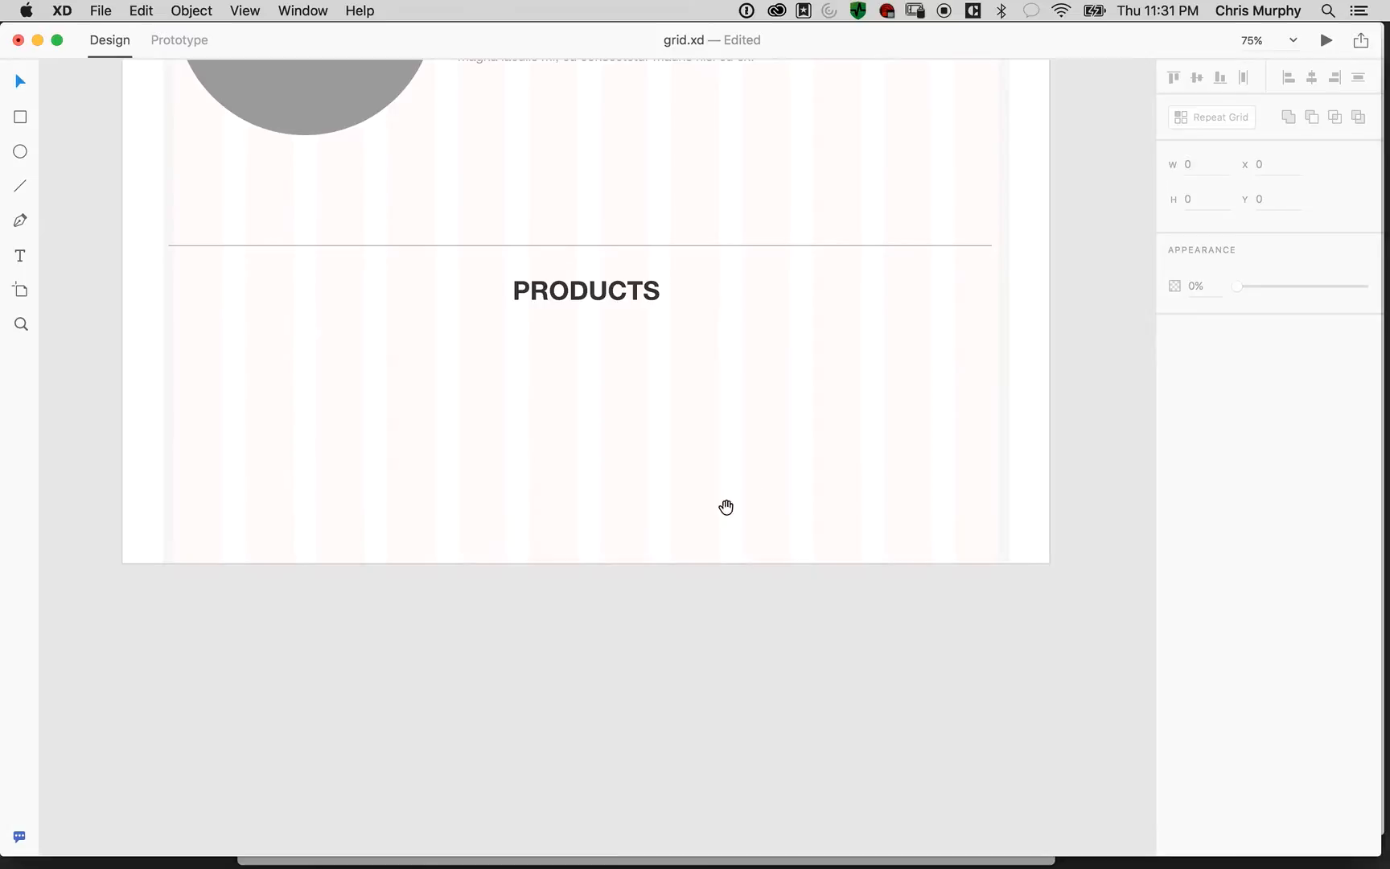
{"action": "left_click", "coordinate": [1044, 495]}
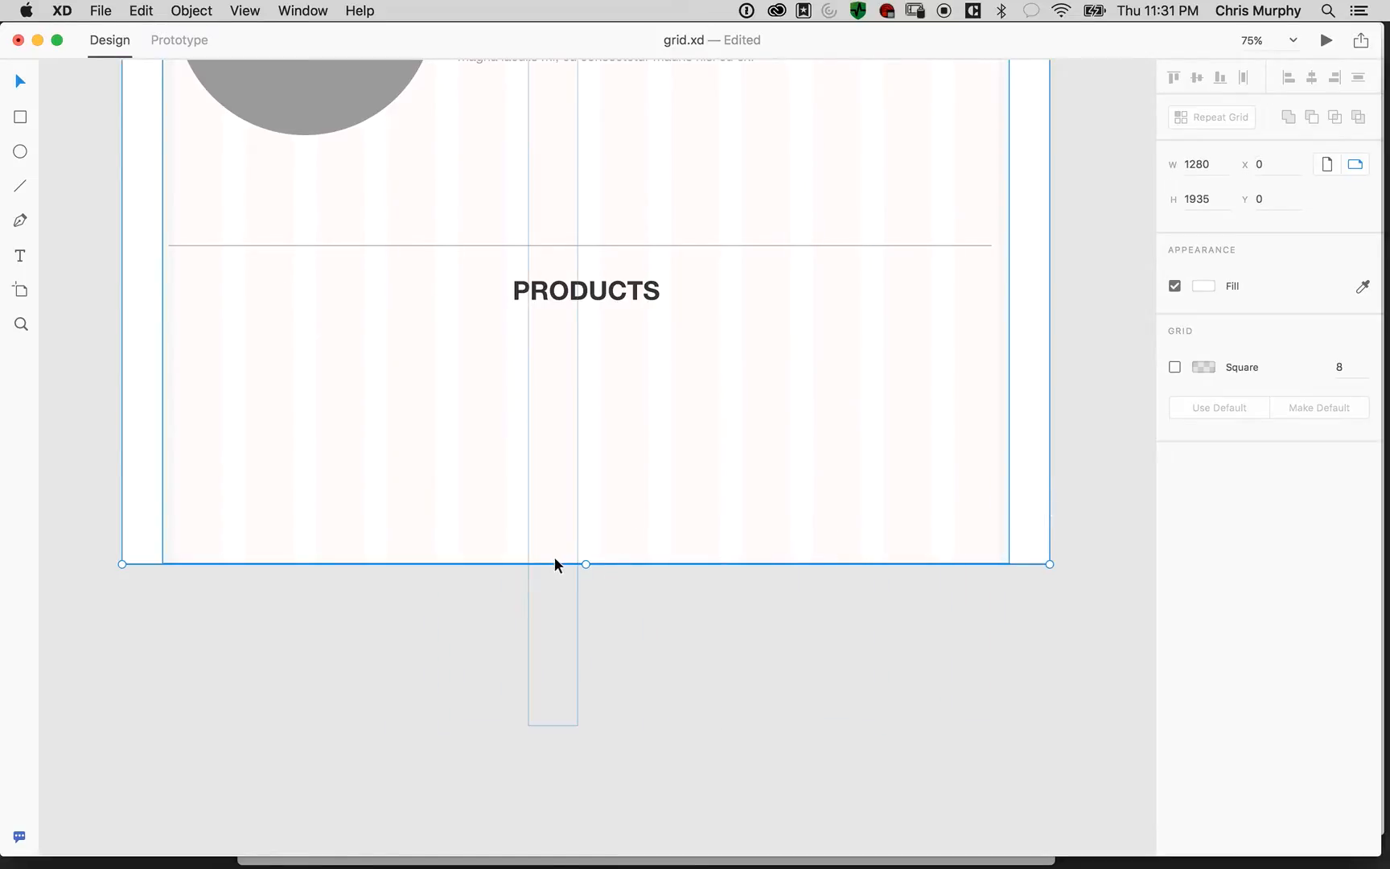
{"action": "left_click_drag", "start_coordinate": [584, 563], "coordinate": [534, 836]}
{"action": "left_click_drag", "start_coordinate": [549, 735], "coordinate": [555, 772]}
Stretch the pink column grid downward to a height of 3016 so it reaches the bottom of the artboard
{"action": "scroll", "coordinate": [692, 523], "scroll_direction": "up", "scroll_amount": 10}
{"action": "left_click_drag", "start_coordinate": [848, 256], "coordinate": [903, 496]}
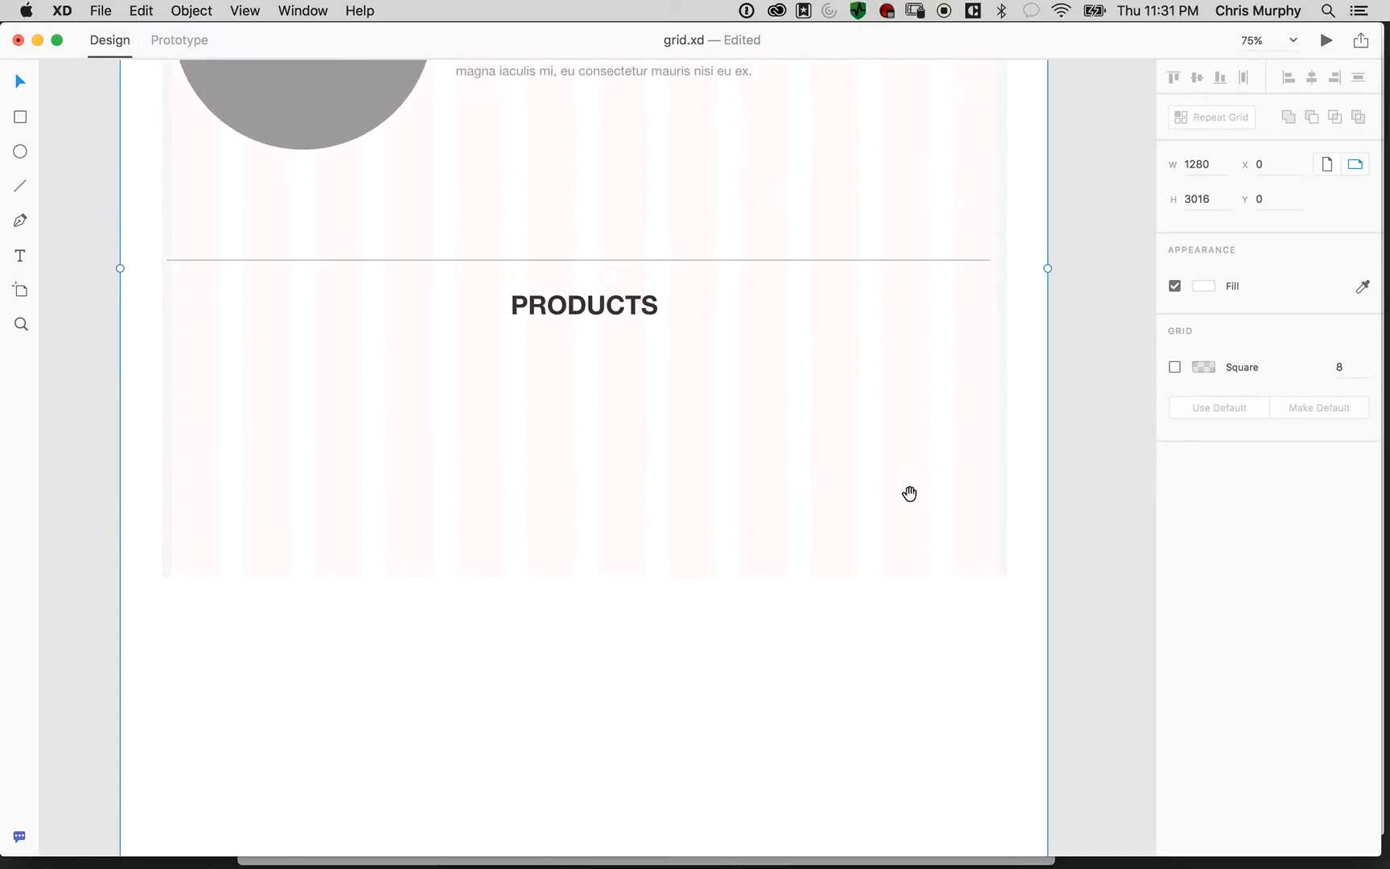
{"action": "left_click", "coordinate": [951, 447]}
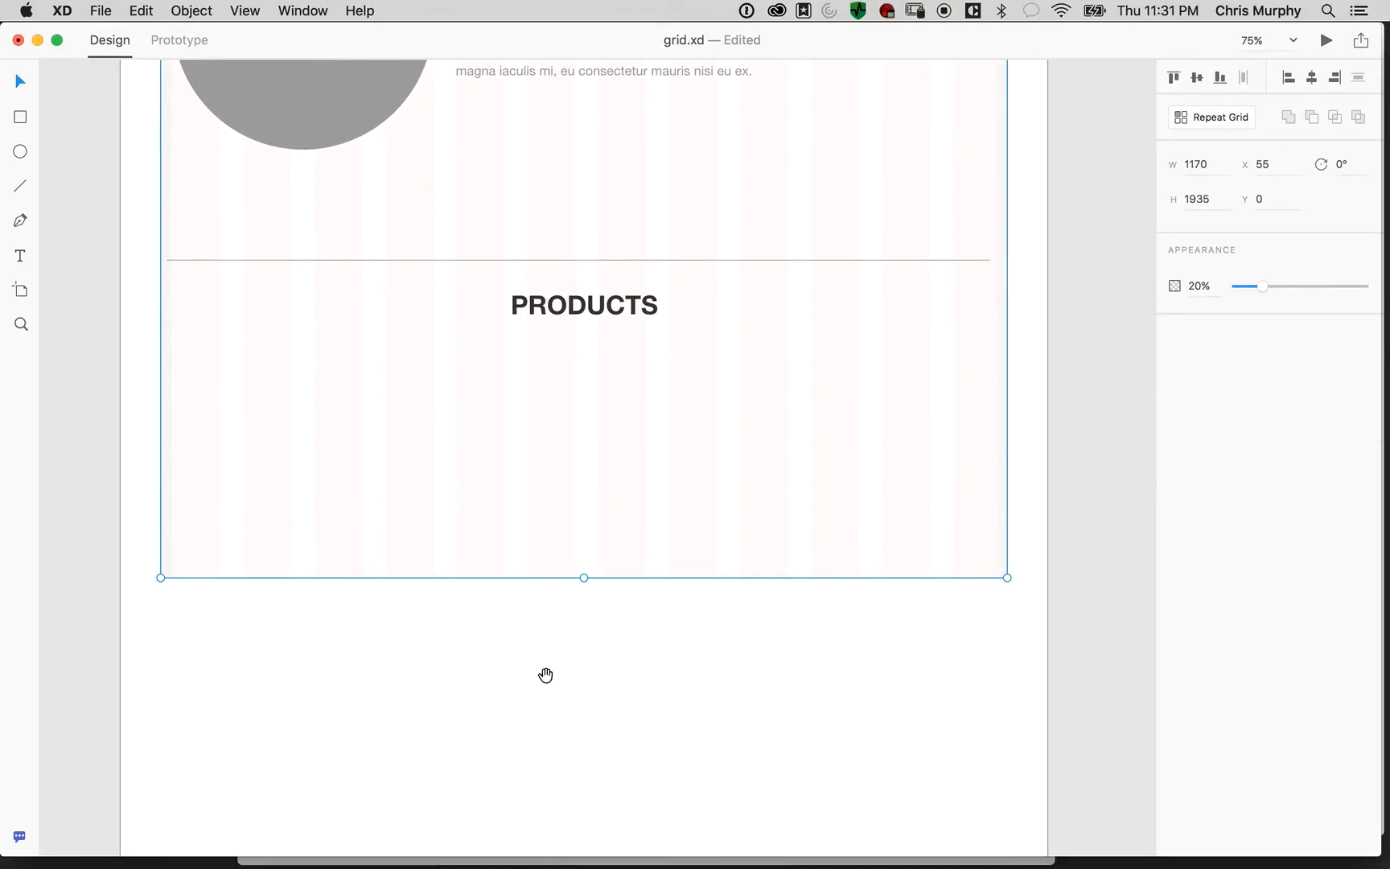
{"action": "left_click_drag", "start_coordinate": [543, 666], "coordinate": [605, 338]}
{"action": "left_click_drag", "start_coordinate": [629, 243], "coordinate": [617, 205]}
Draw a rectangle 260 wide at X 72, Y 1642 below the PRODUCTS heading and set its height to 300
{"action": "left_click_drag", "start_coordinate": [654, 258], "coordinate": [630, 508]}
{"action": "left_click_drag", "start_coordinate": [723, 273], "coordinate": [804, 322]}
{"action": "key", "text": "super+minus"}
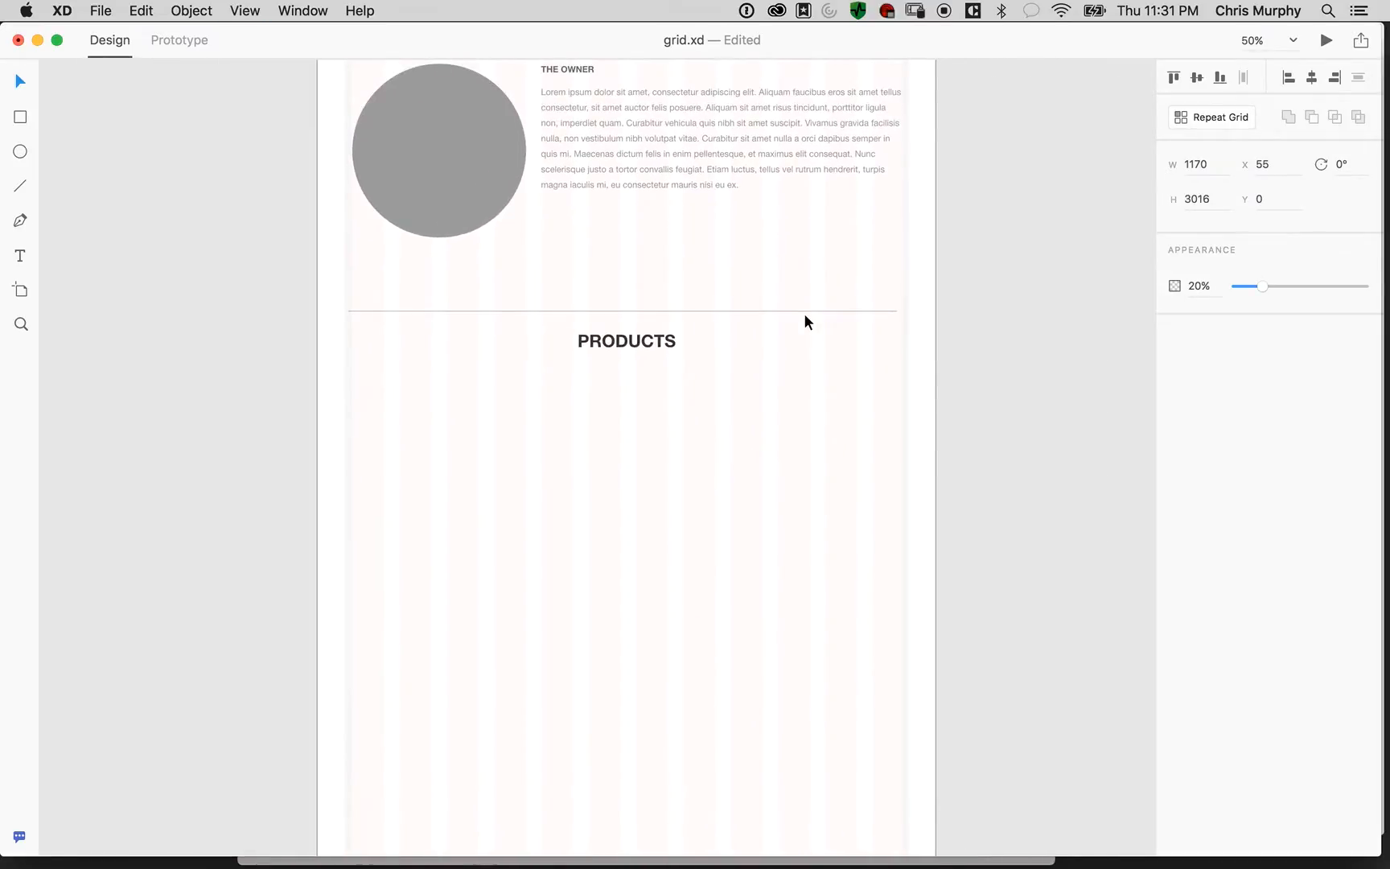
{"action": "left_click_drag", "start_coordinate": [507, 494], "coordinate": [522, 363]}
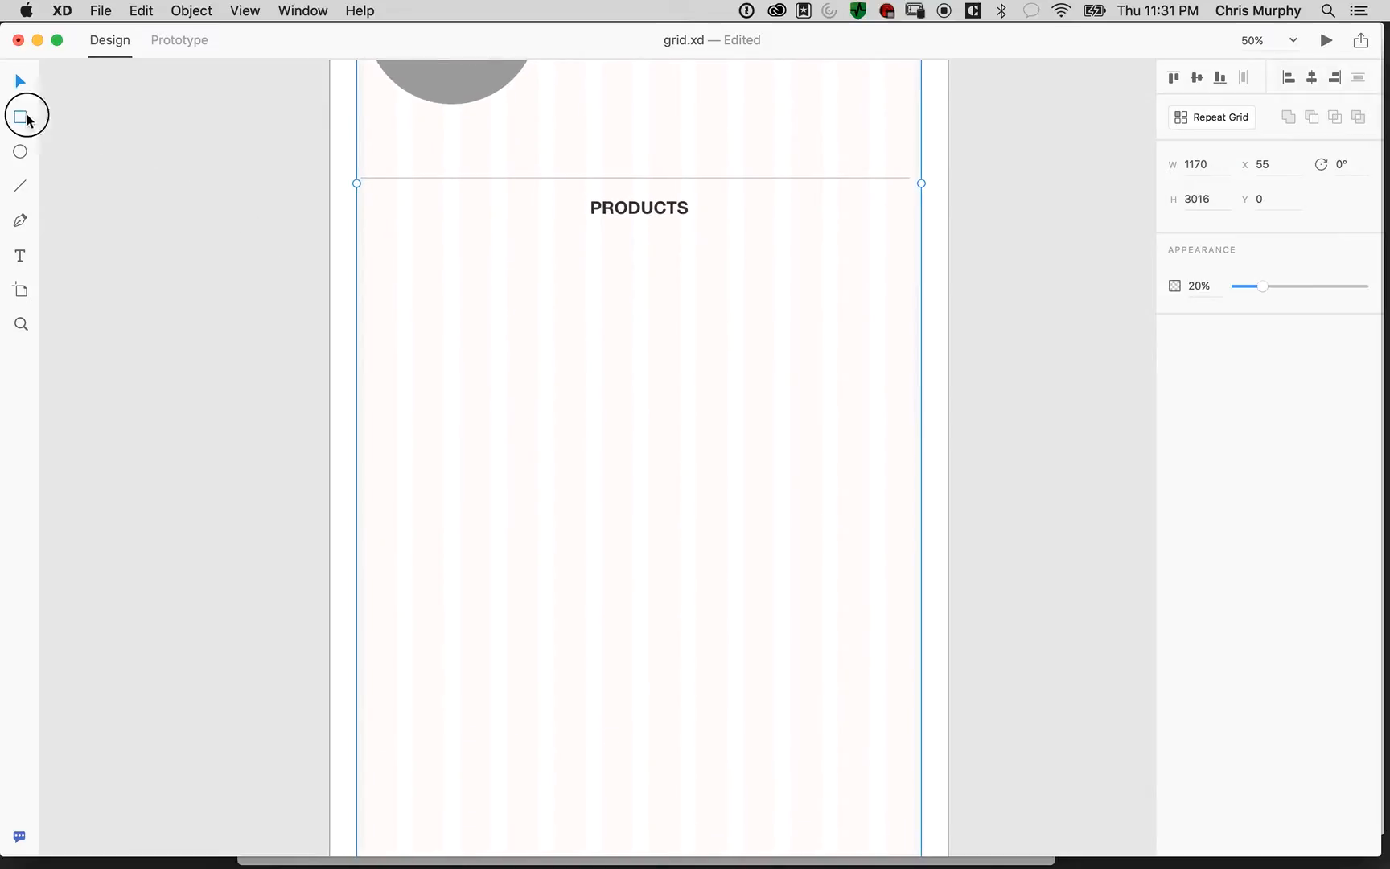
{"action": "left_click_drag", "start_coordinate": [365, 248], "coordinate": [491, 385]}
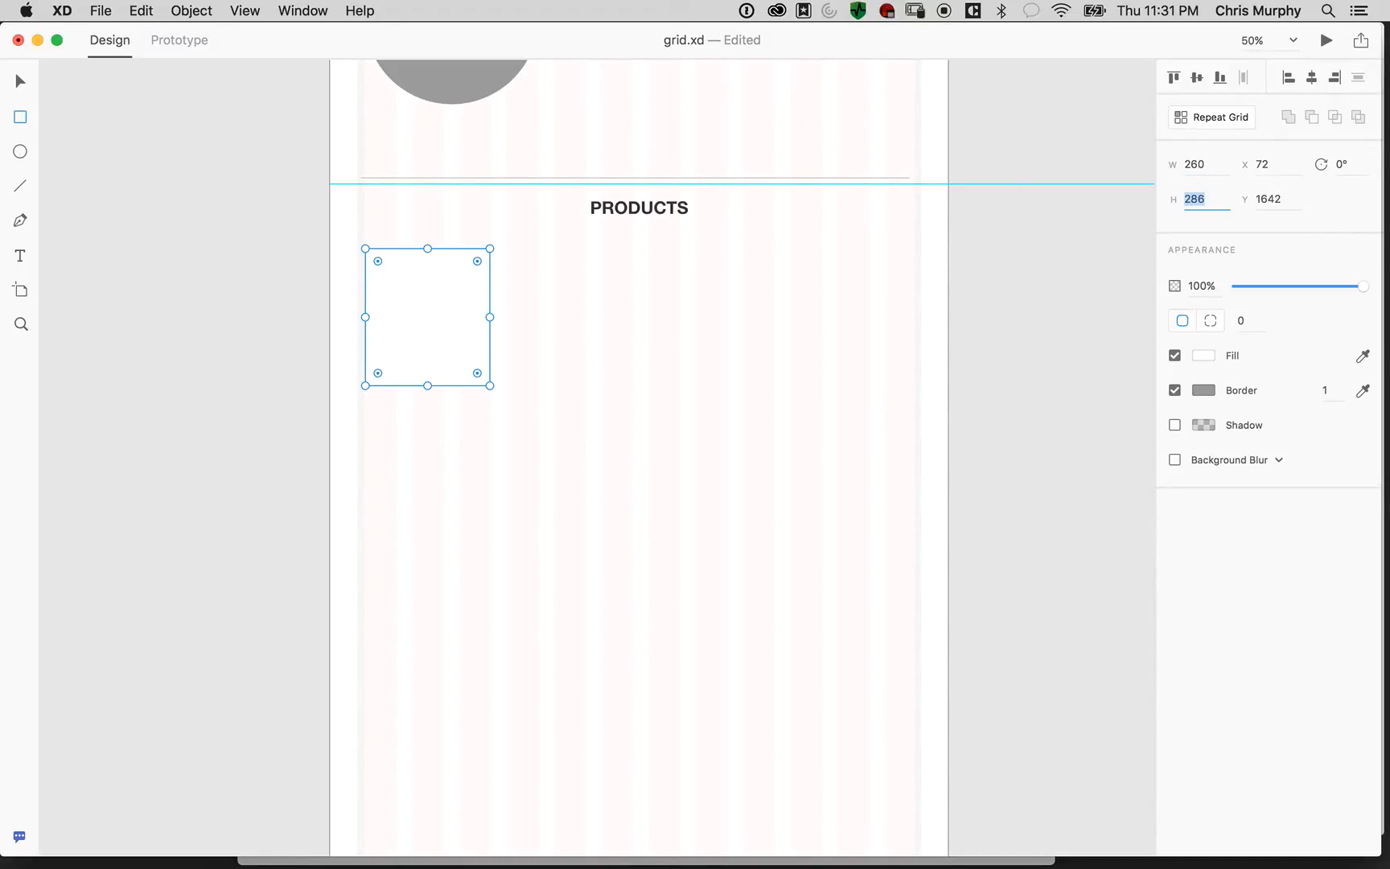
{"action": "type", "text": "290"}
{"action": "key", "text": "Tab"}
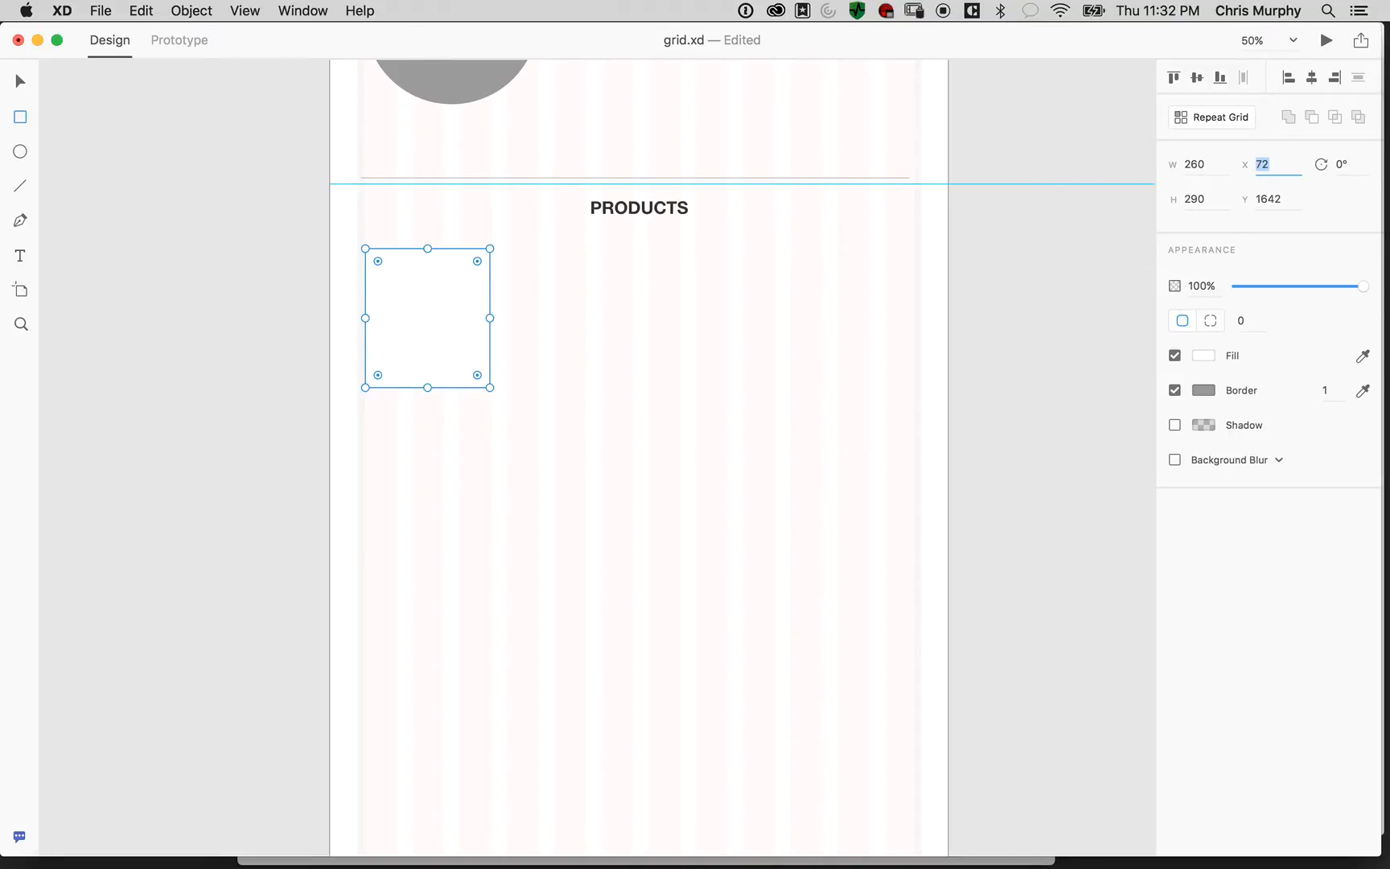
{"action": "key", "text": "super+equal"}
{"action": "left_click_drag", "start_coordinate": [1189, 198], "coordinate": [1207, 198]}
{"action": "type", "text": "300"}
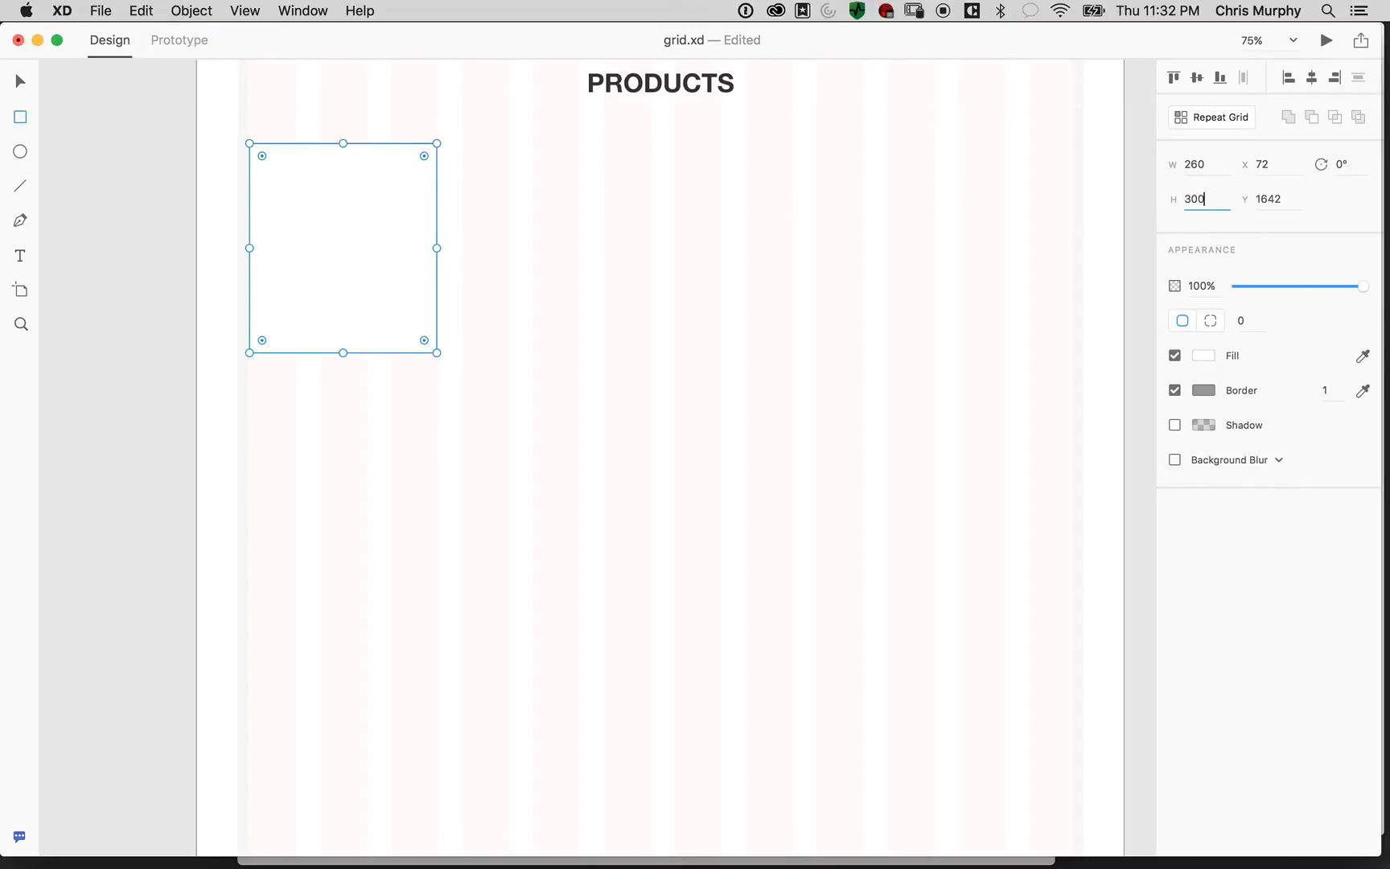
{"action": "key", "text": "Tab"}
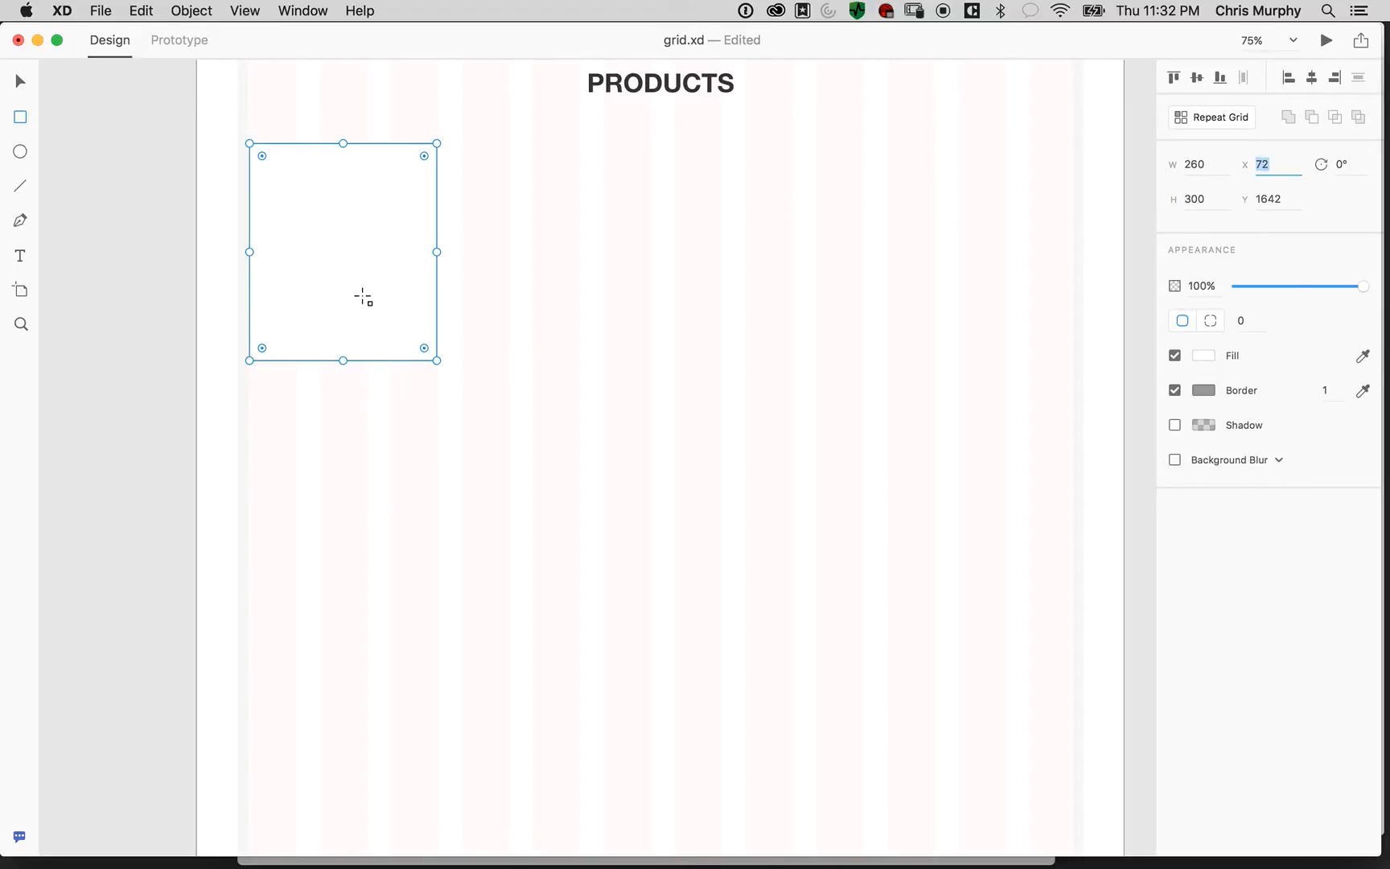
Remove the product rectangle's border and fill it with grey #999999
{"action": "left_click", "coordinate": [1176, 390]}
{"action": "left_click", "coordinate": [1202, 355]}
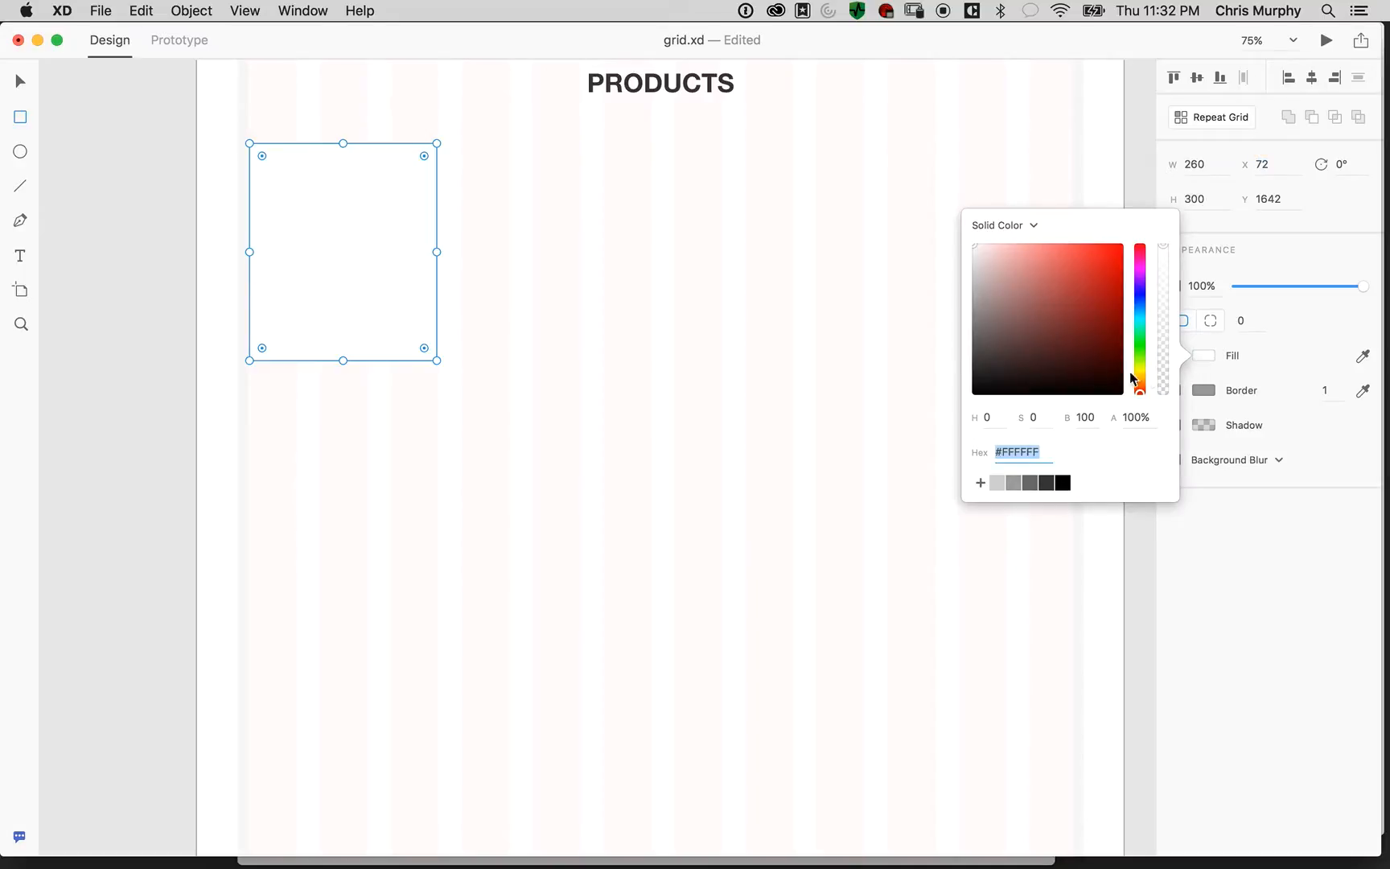
{"action": "left_click", "coordinate": [1018, 485]}
{"action": "left_click", "coordinate": [1031, 484]}
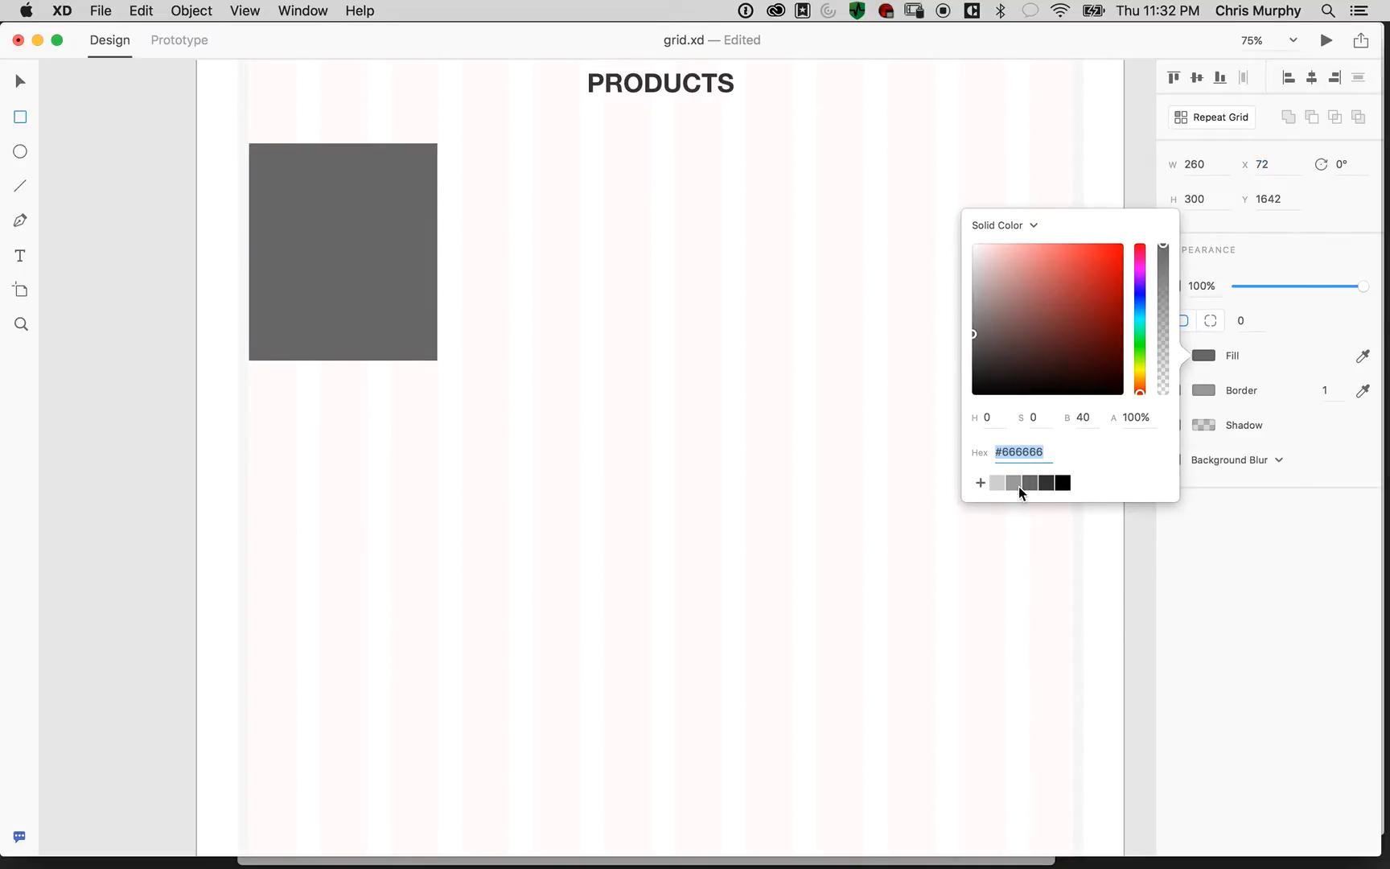
{"action": "key", "text": "Escape"}
{"action": "left_click_drag", "start_coordinate": [107, 155], "coordinate": [110, 531]}
{"action": "left_click", "coordinate": [354, 565]}
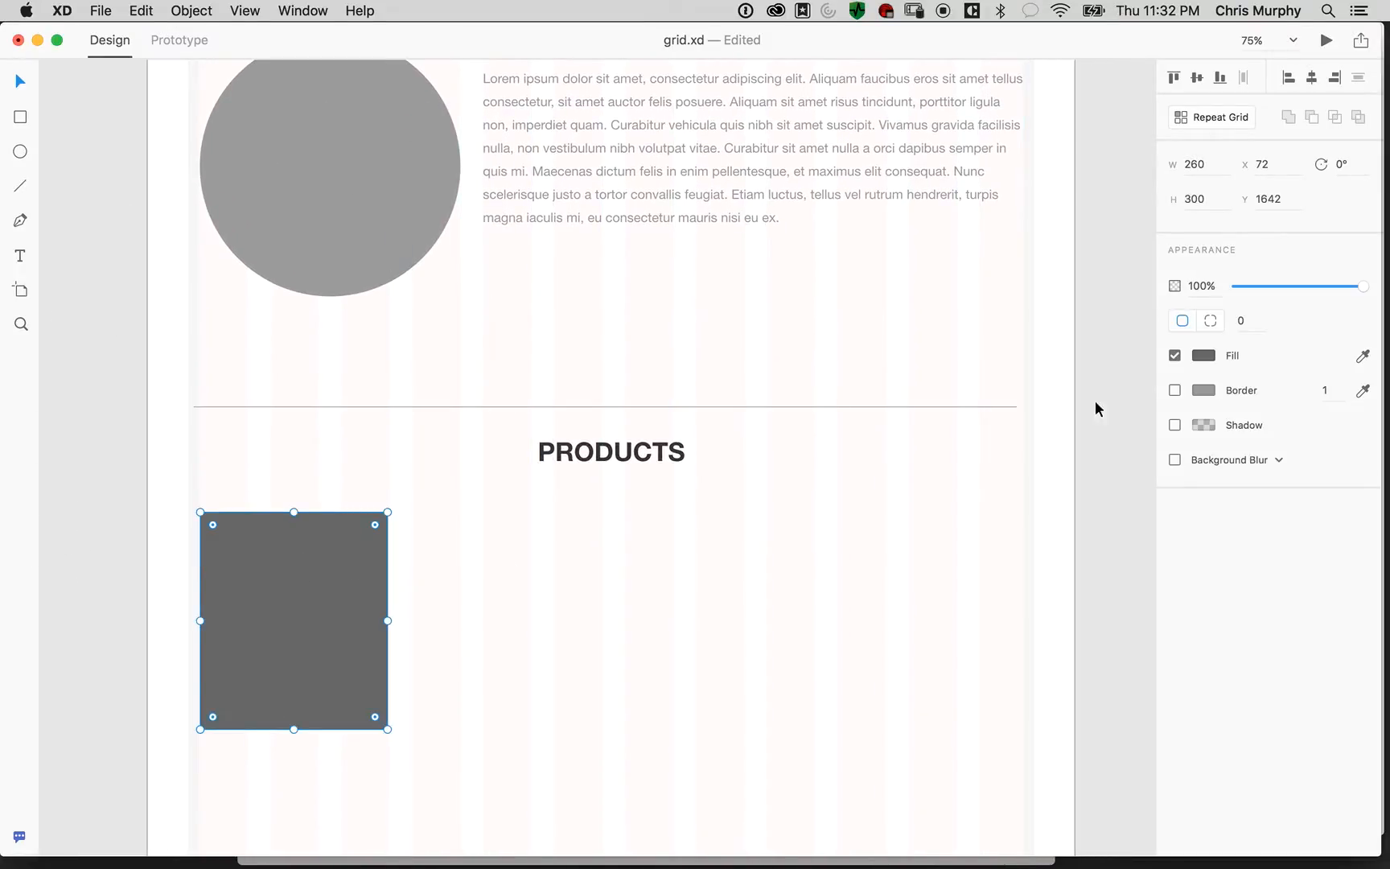
{"action": "left_click", "coordinate": [1203, 355]}
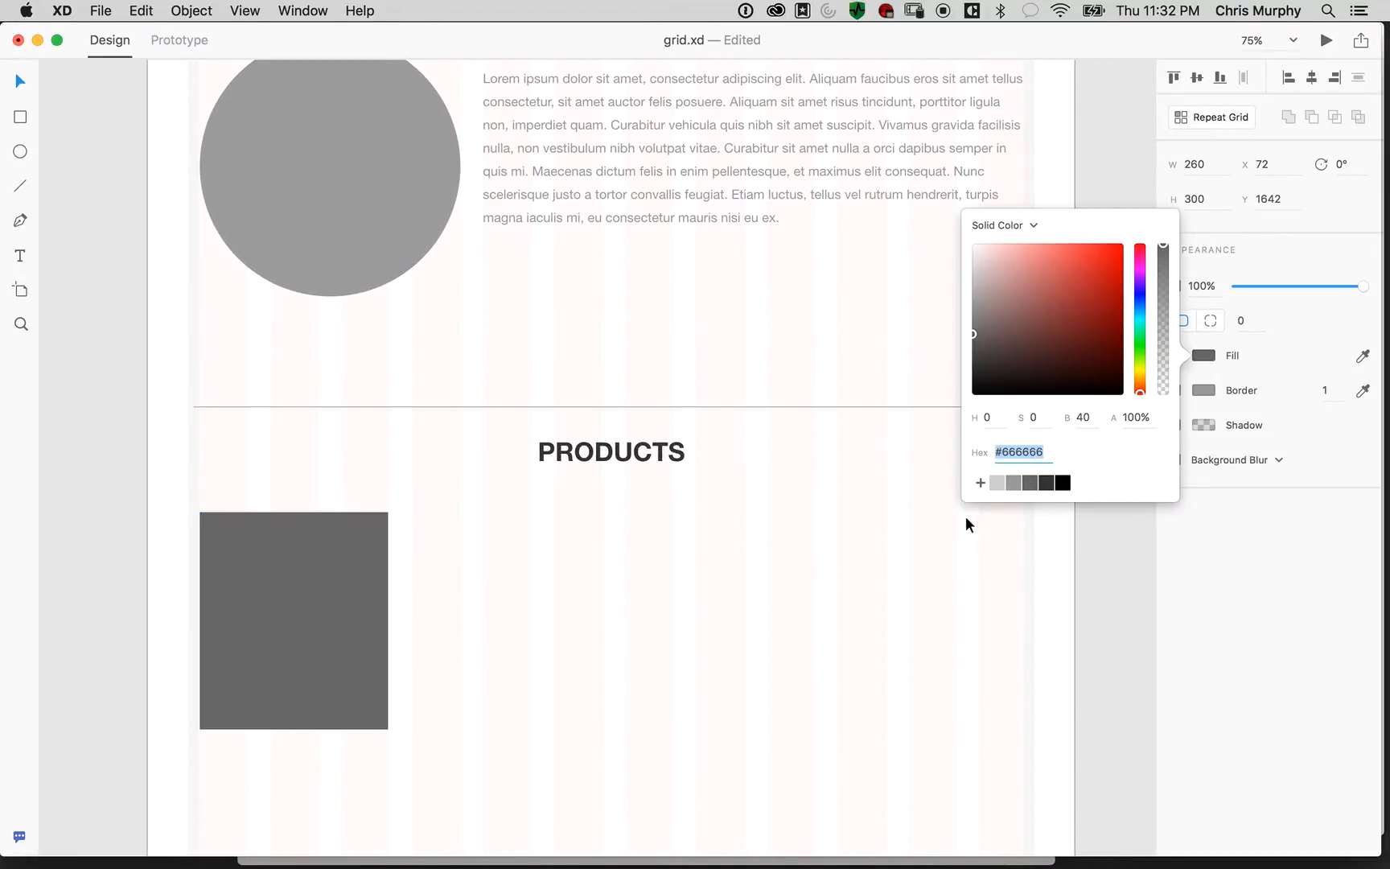
{"action": "left_click", "coordinate": [1015, 484]}
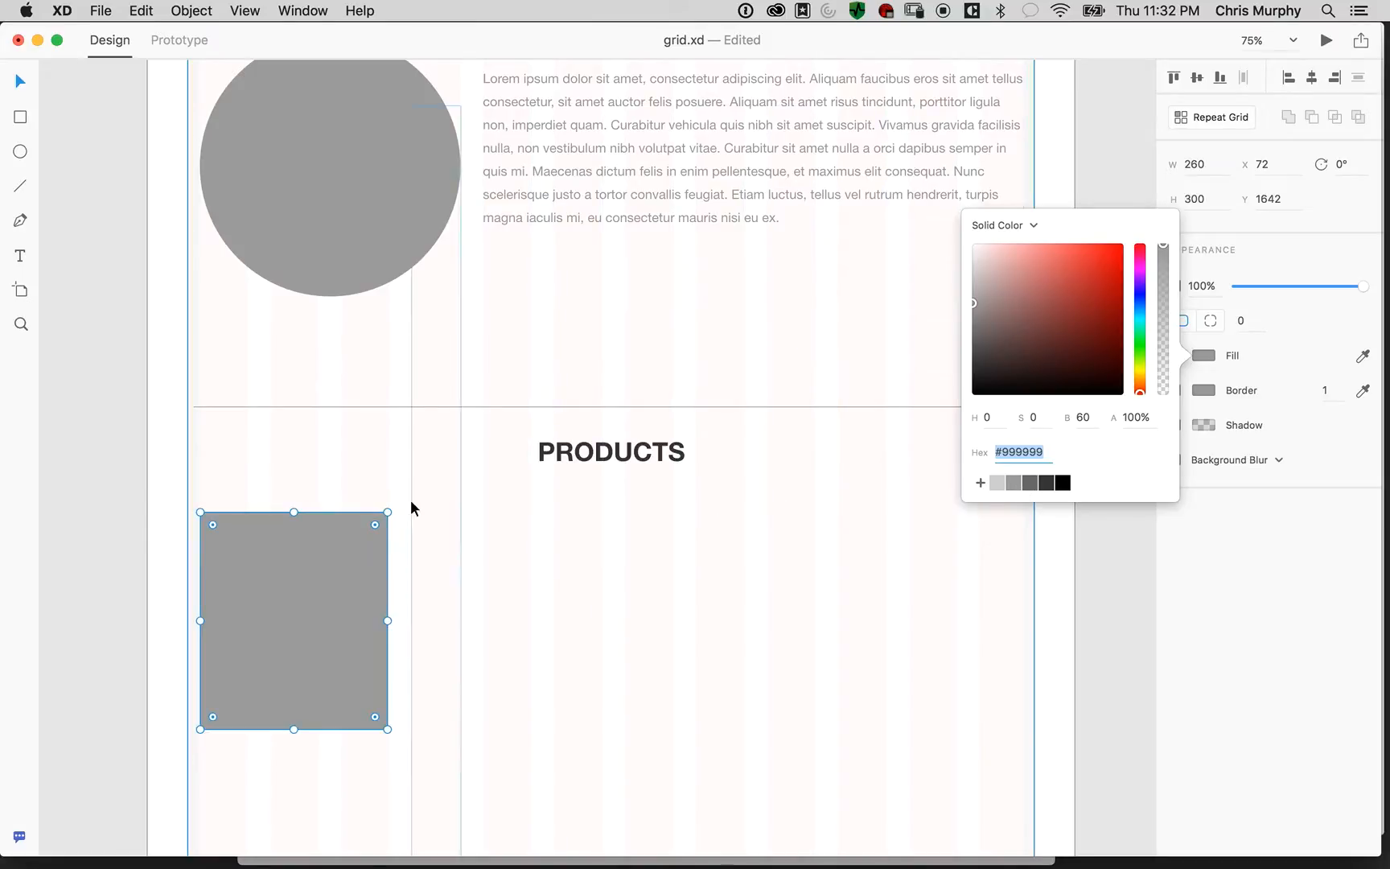
{"action": "left_click", "coordinate": [105, 571]}
Duplicate the Lorem ipsum paragraph as a 752-wide box at X 72, Y 1985 below the grey rectangle and open its text for editing
{"action": "left_click_drag", "start_coordinate": [83, 615], "coordinate": [136, 622]}
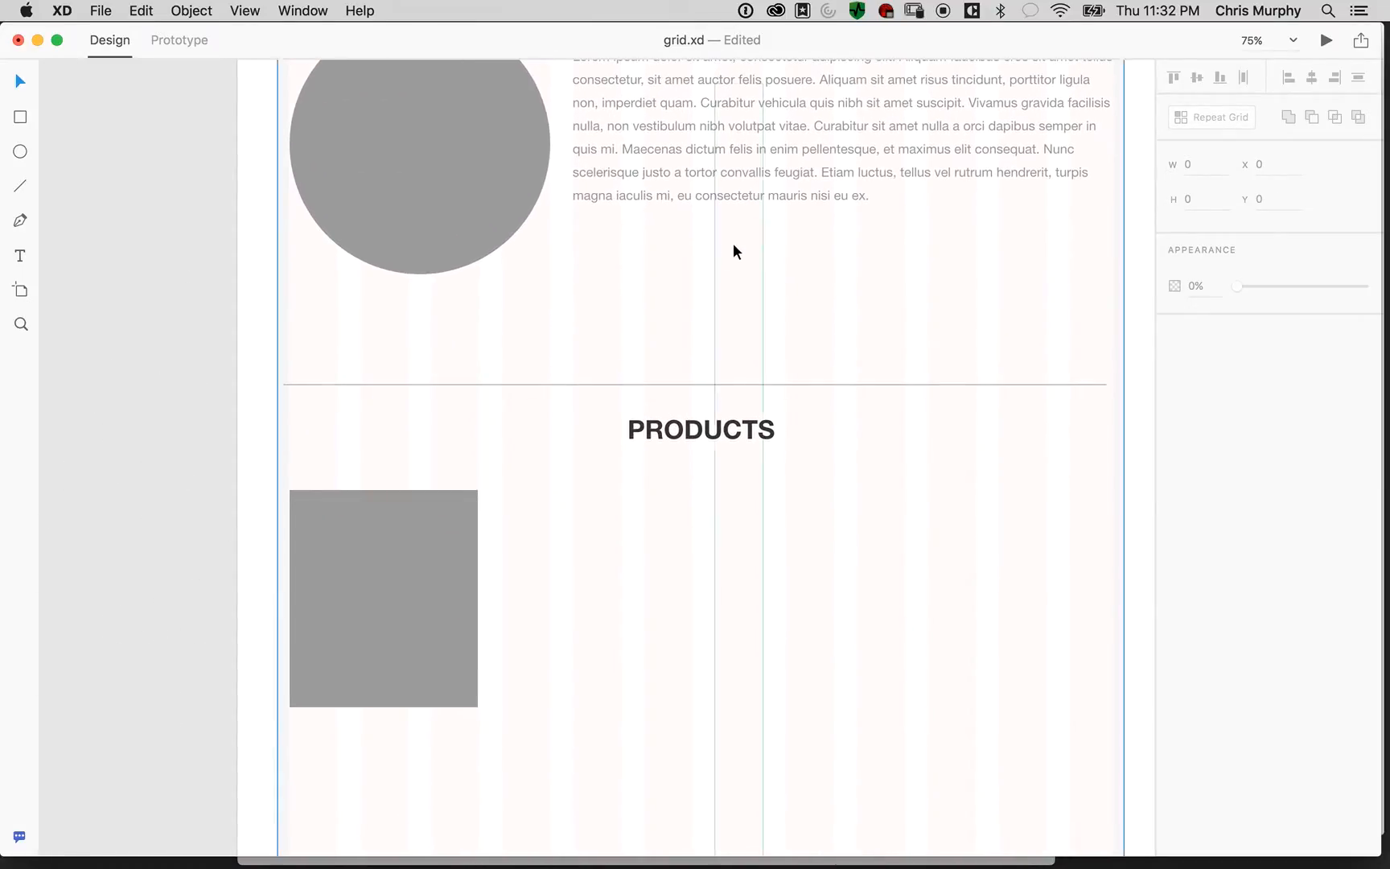
{"action": "left_click", "coordinate": [756, 201]}
{"action": "left_click_drag", "start_coordinate": [731, 258], "coordinate": [676, 756]}
{"action": "left_click_drag", "start_coordinate": [623, 673], "coordinate": [527, 351]}
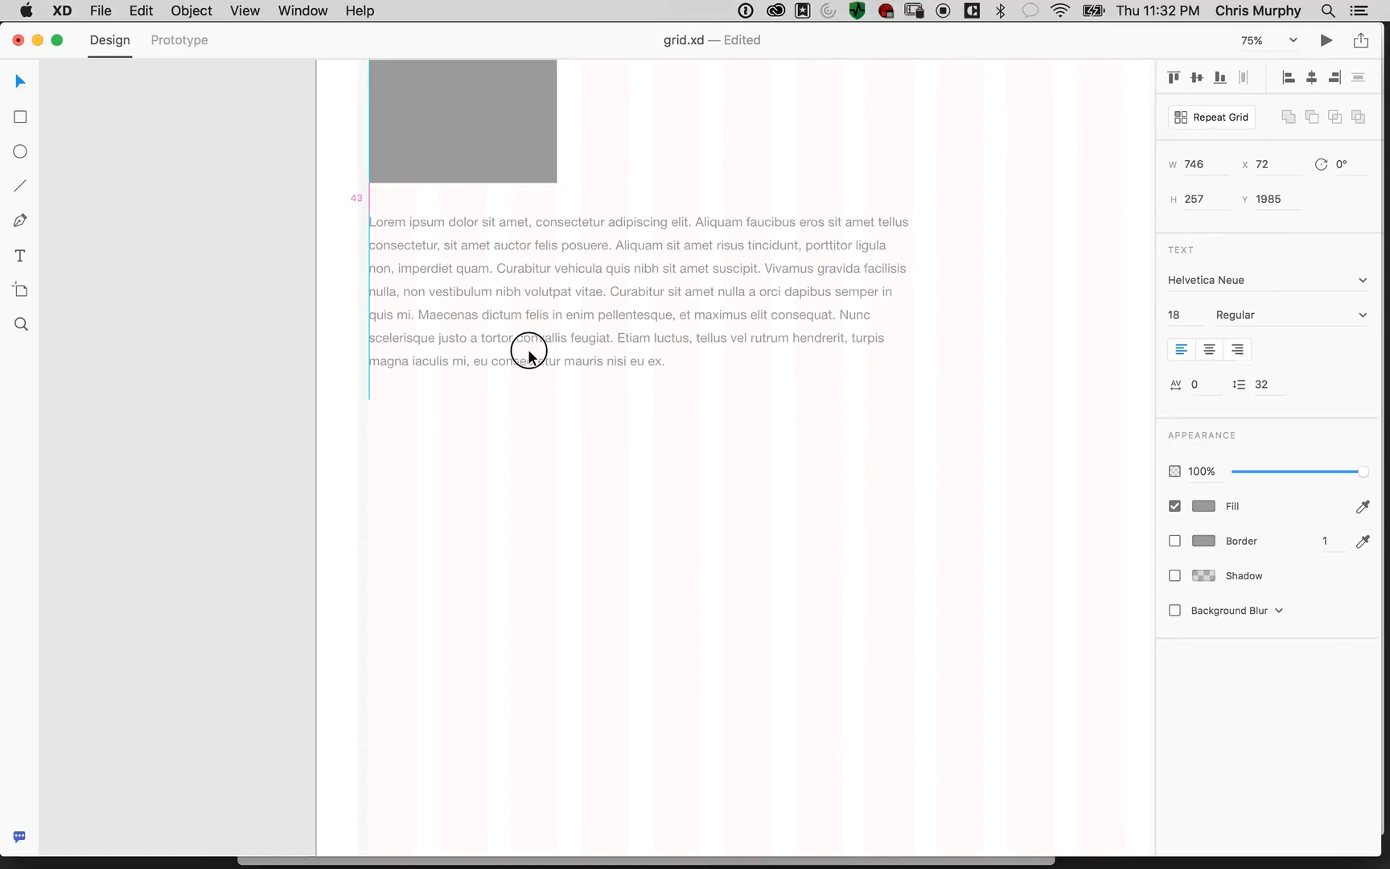
{"action": "mouse_move", "coordinate": [904, 301]}
{"action": "left_mouse_down"}
{"action": "mouse_move", "coordinate": [865, 314]}
{"action": "mouse_move", "coordinate": [565, 307]}
{"action": "mouse_move", "coordinate": [912, 308]}
{"action": "left_mouse_up"}
{"action": "double_click", "coordinate": [652, 306]}
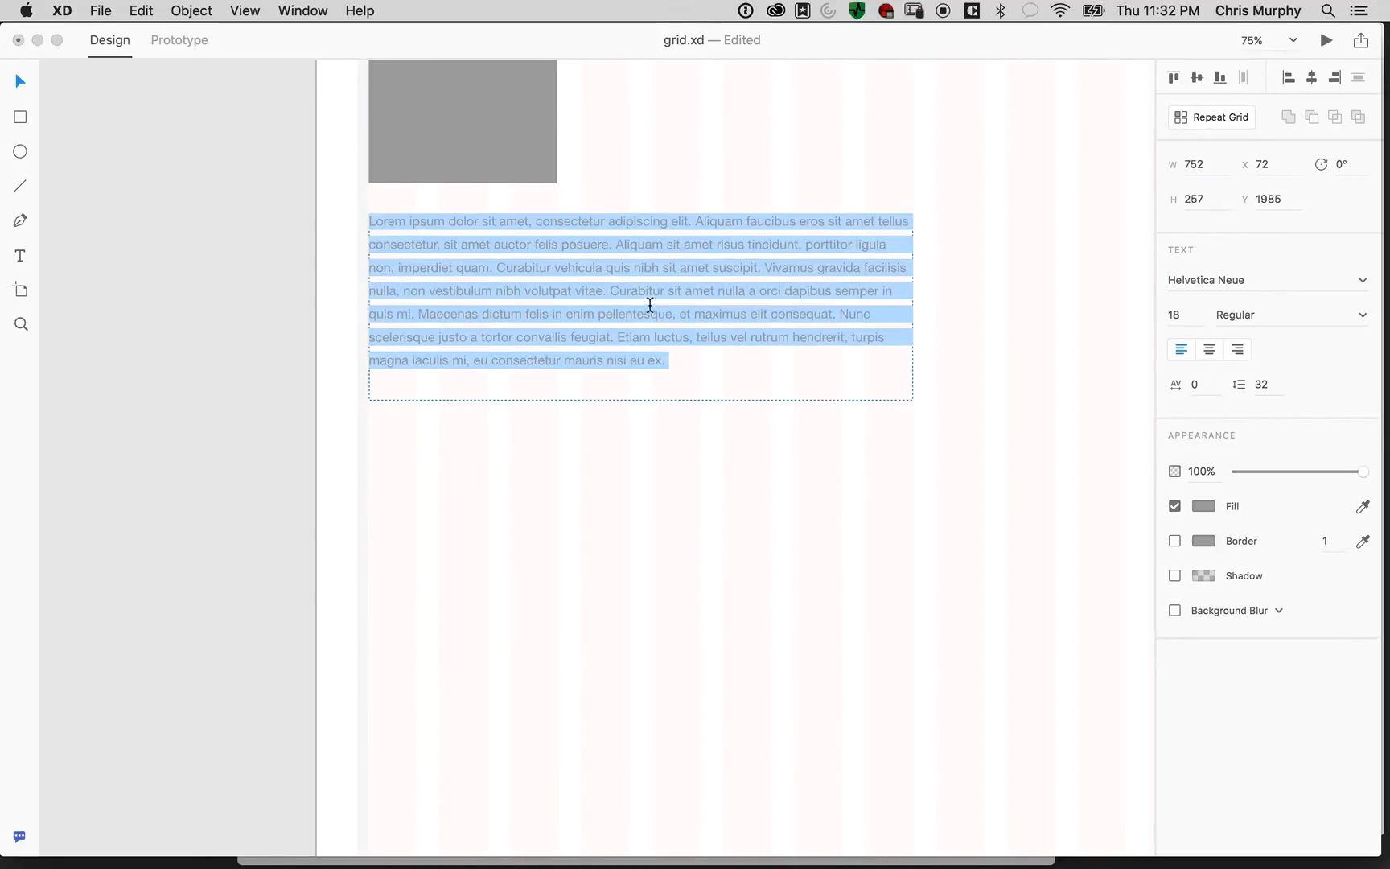
Trim the copied description paragraph beneath the grey product box by deleting everything after "felis posuere."
{"action": "left_click_drag", "start_coordinate": [614, 244], "coordinate": [740, 362]}
{"action": "key", "text": "BackSpace"}
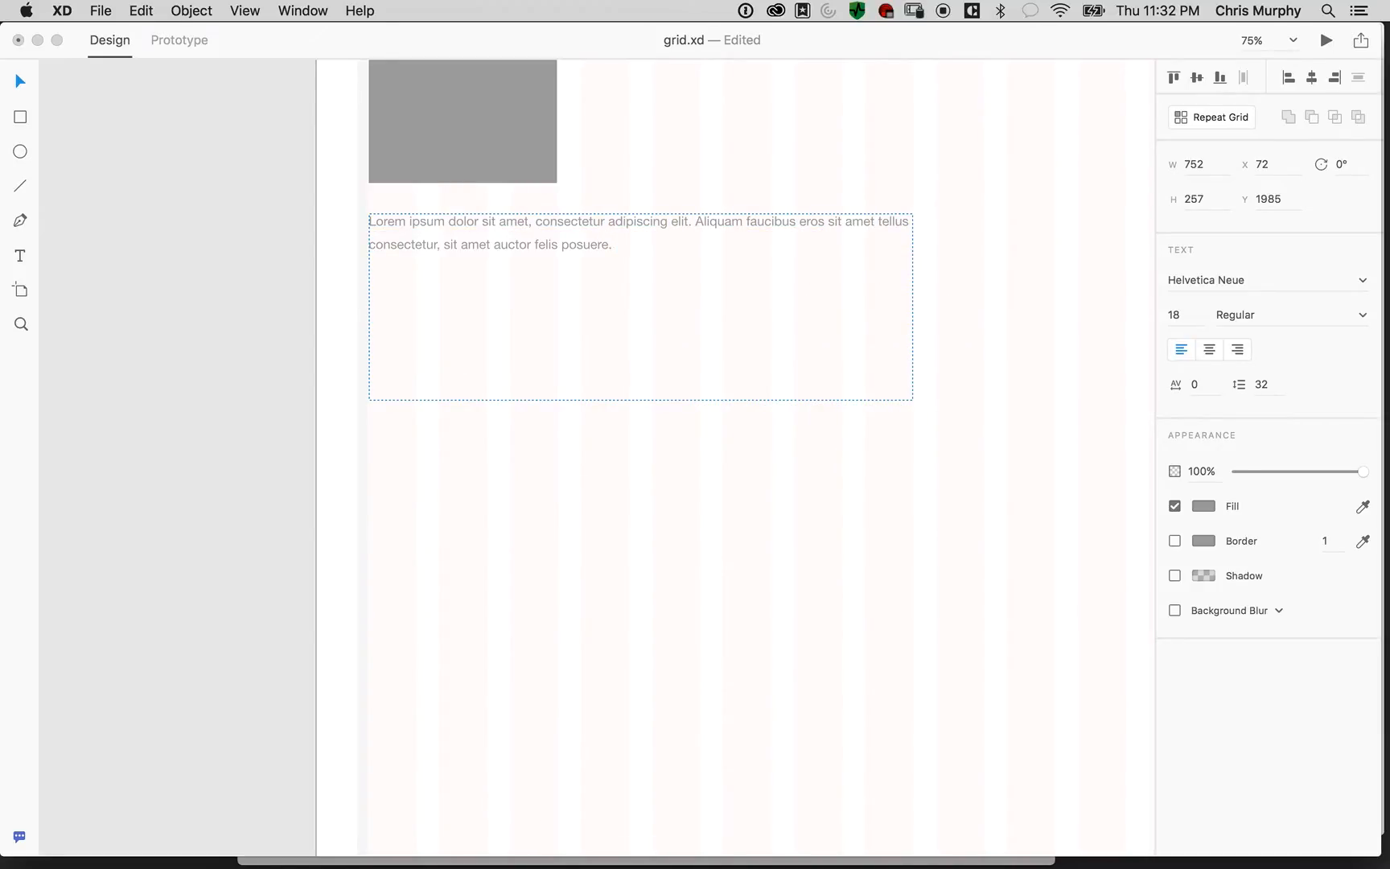
{"action": "key", "text": "Escape"}
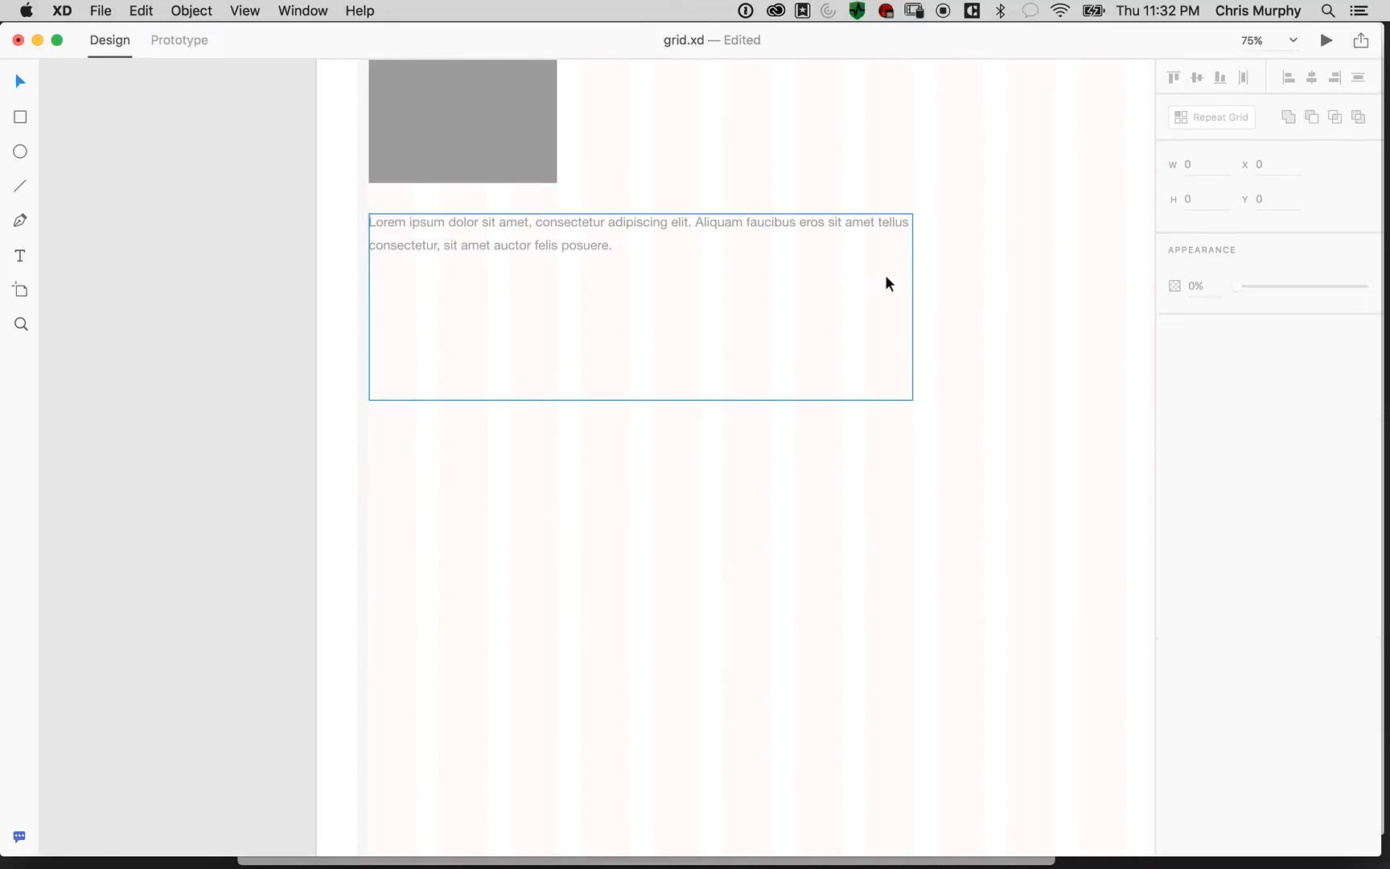
Narrow the description text box to 260 wide to match the grey product box, and move it down to Y 2016
{"action": "left_click_drag", "start_coordinate": [913, 307], "coordinate": [555, 306]}
{"action": "left_click", "coordinate": [437, 316]}
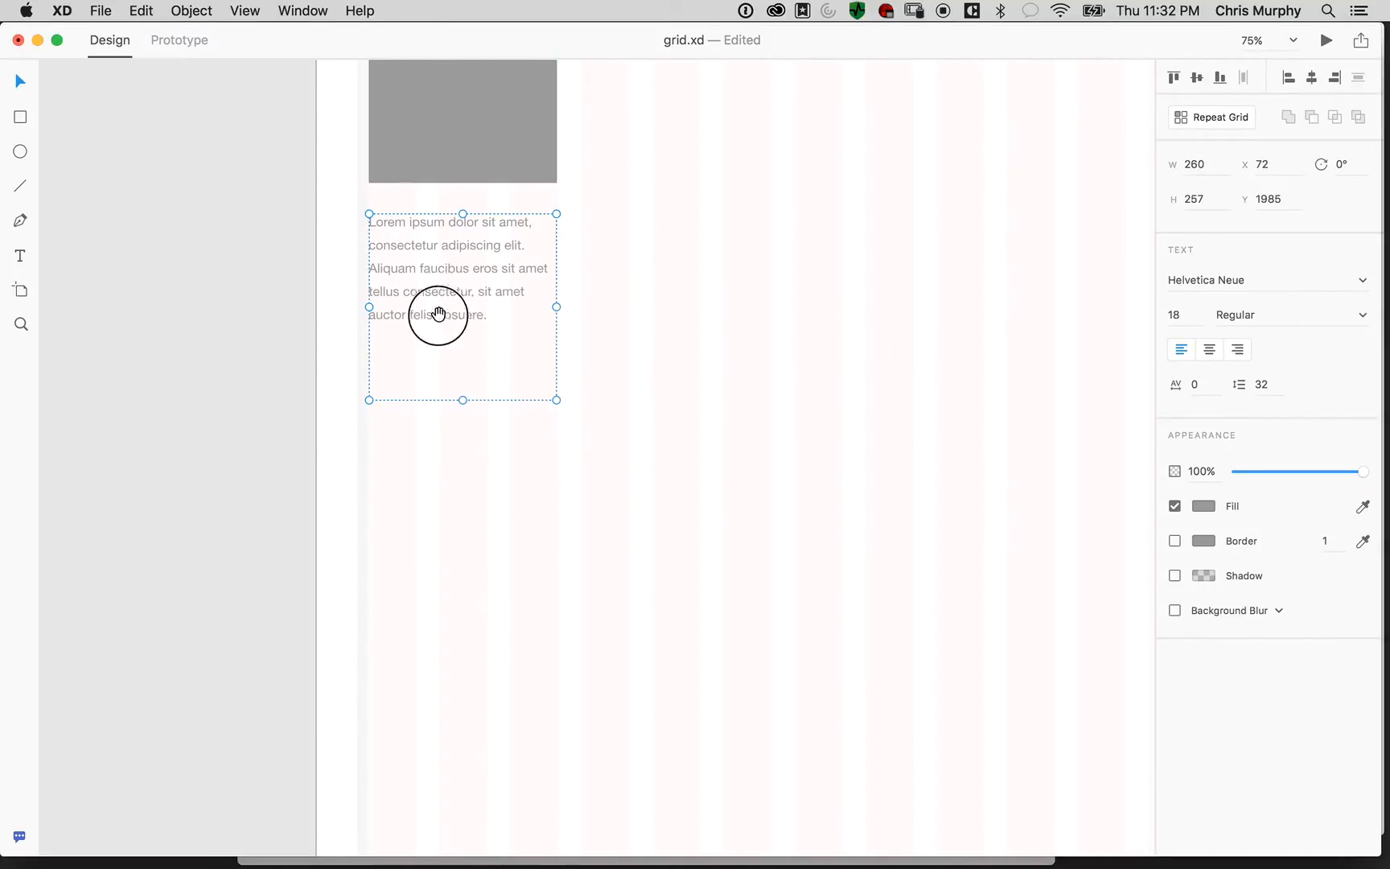
{"action": "scroll", "coordinate": [437, 317], "scroll_direction": "up", "scroll_amount": 3}
{"action": "left_click_drag", "start_coordinate": [449, 447], "coordinate": [446, 468]}
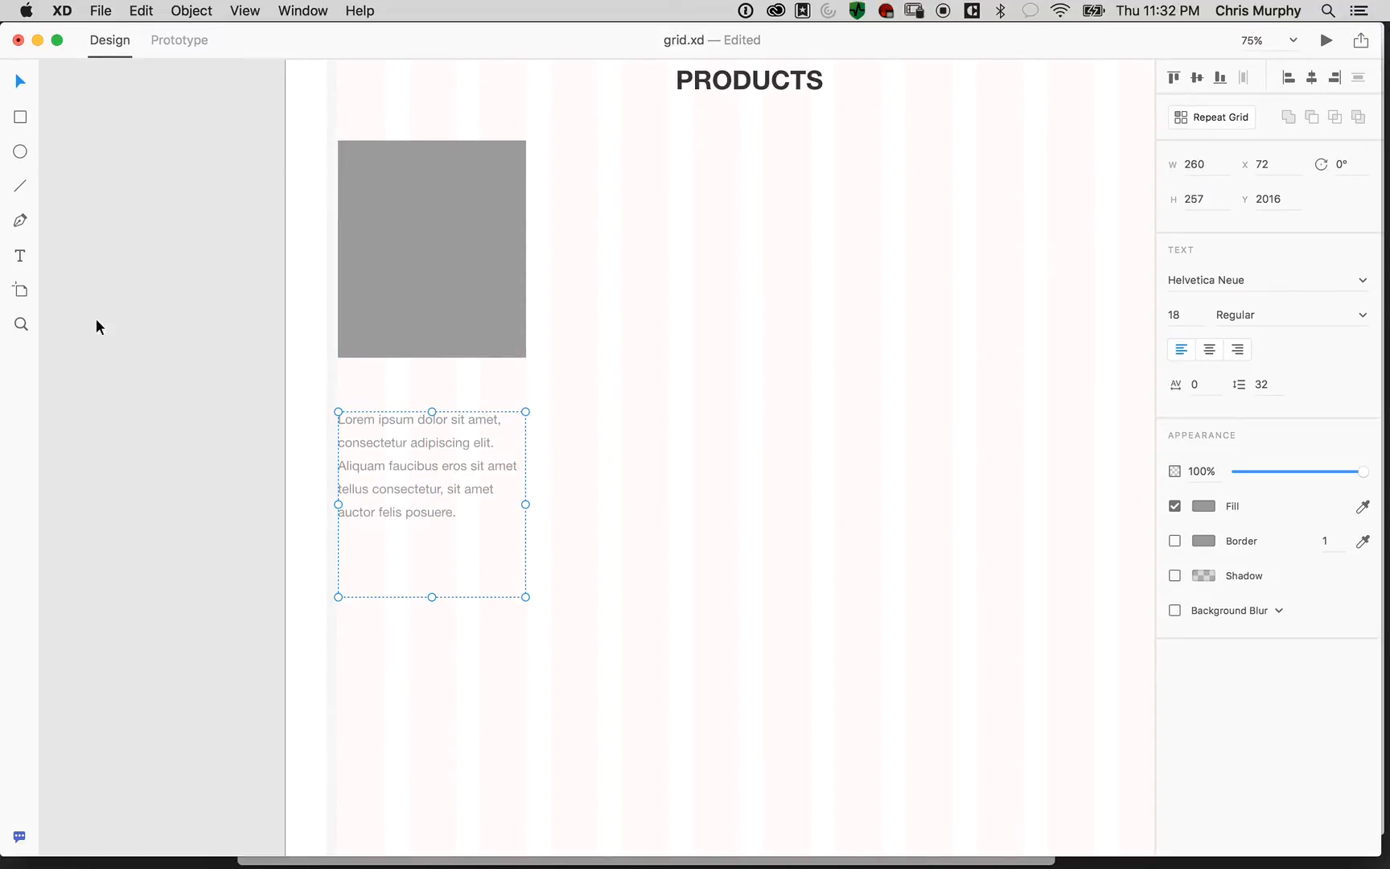
Place a copy of the About section's "THE OWNER" heading beneath the product box at X 72, Y 1976, reading "Product Title"
{"action": "left_click_drag", "start_coordinate": [893, 208], "coordinate": [749, 485]}
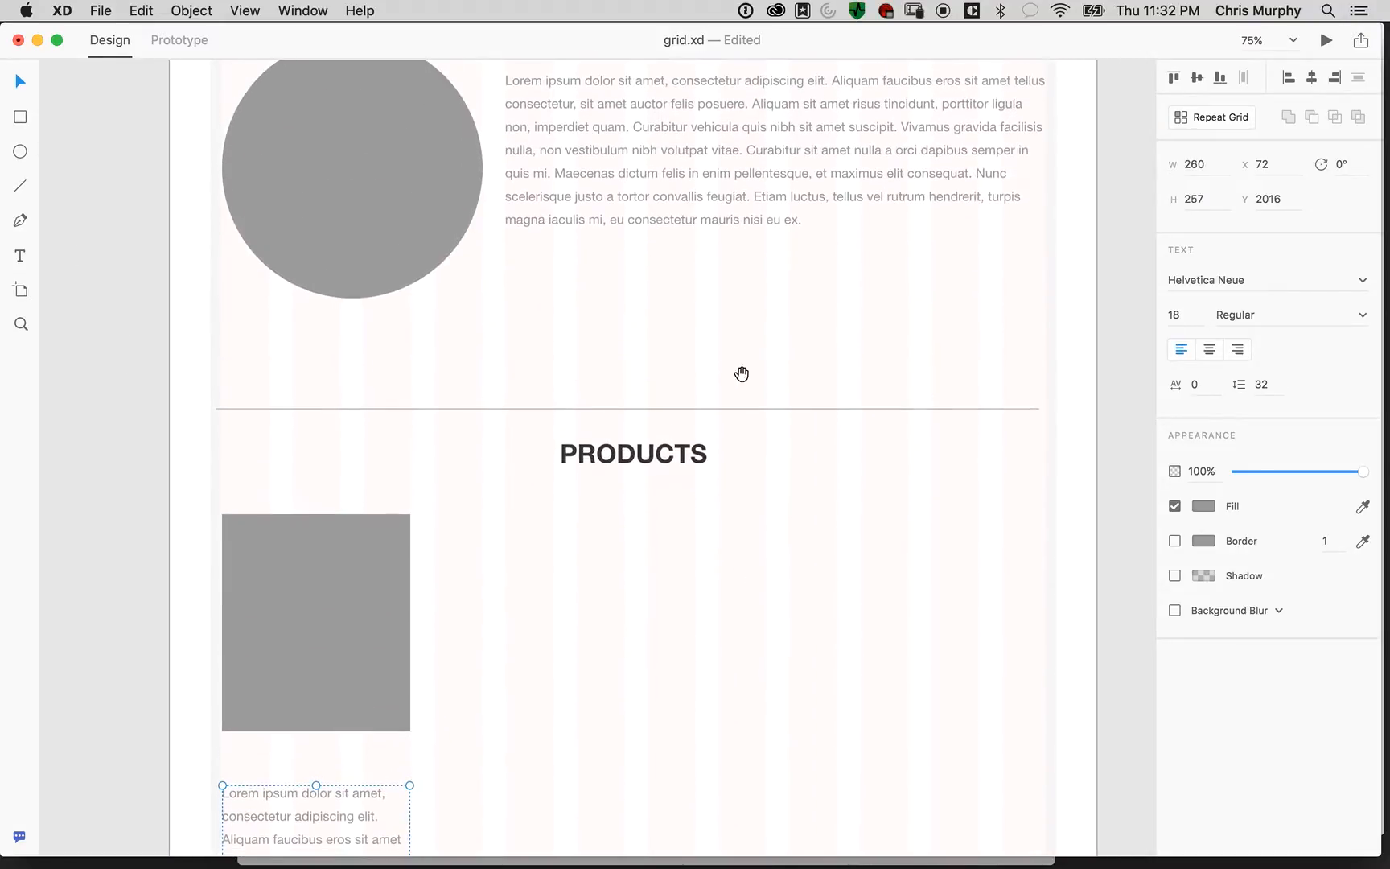
{"action": "left_click_drag", "start_coordinate": [780, 239], "coordinate": [791, 450]}
{"action": "left_click", "coordinate": [570, 234]}
{"action": "left_click_drag", "start_coordinate": [576, 233], "coordinate": [459, 406]}
{"action": "double_click", "coordinate": [492, 412]}
{"action": "type", "text": "Product Title"}
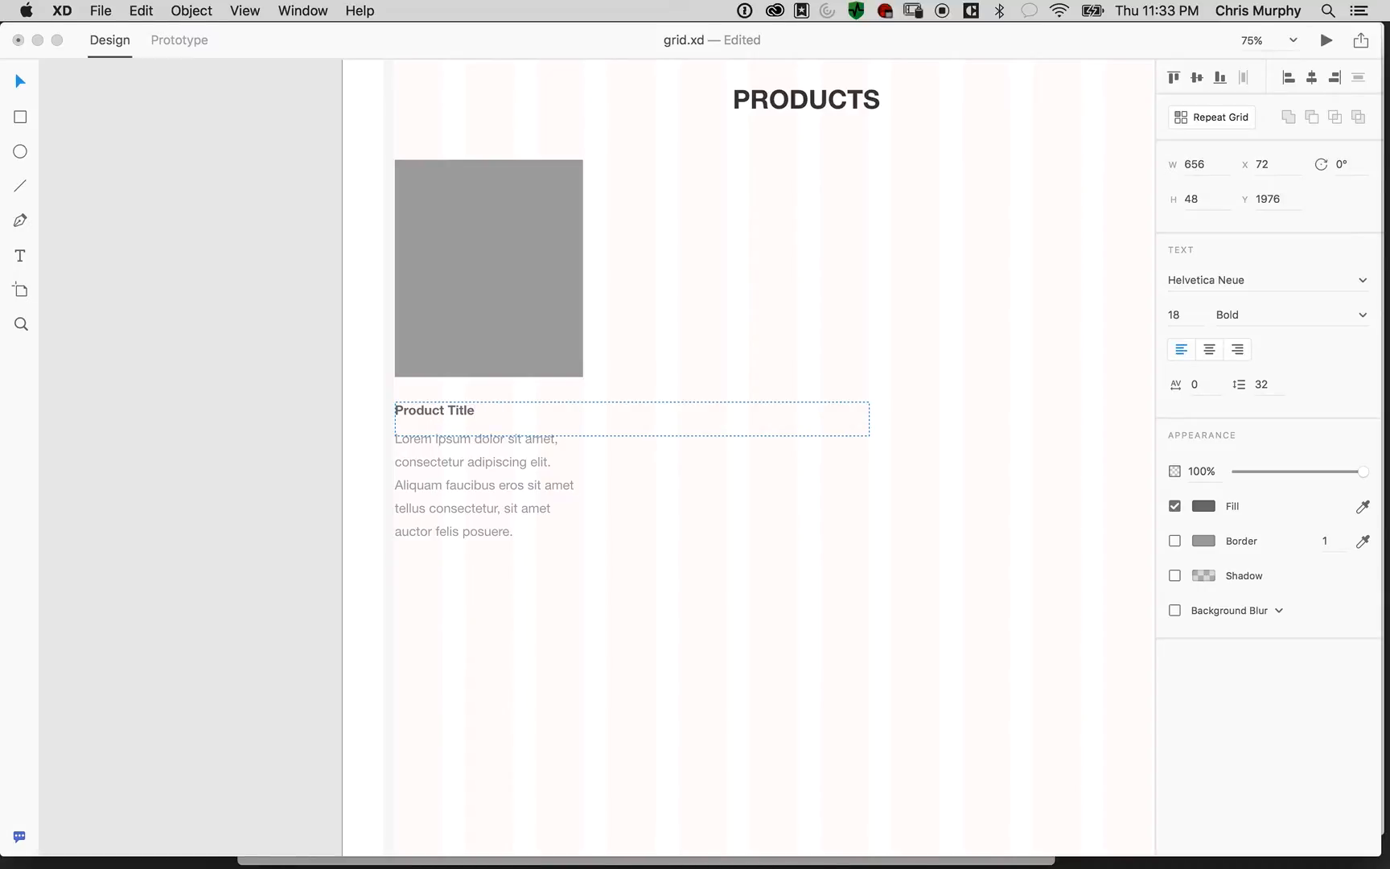
Narrow the Product Title text box to 260 wide and position the description directly beneath it
{"action": "left_click", "coordinate": [854, 415]}
{"action": "left_click_drag", "start_coordinate": [867, 417], "coordinate": [579, 419]}
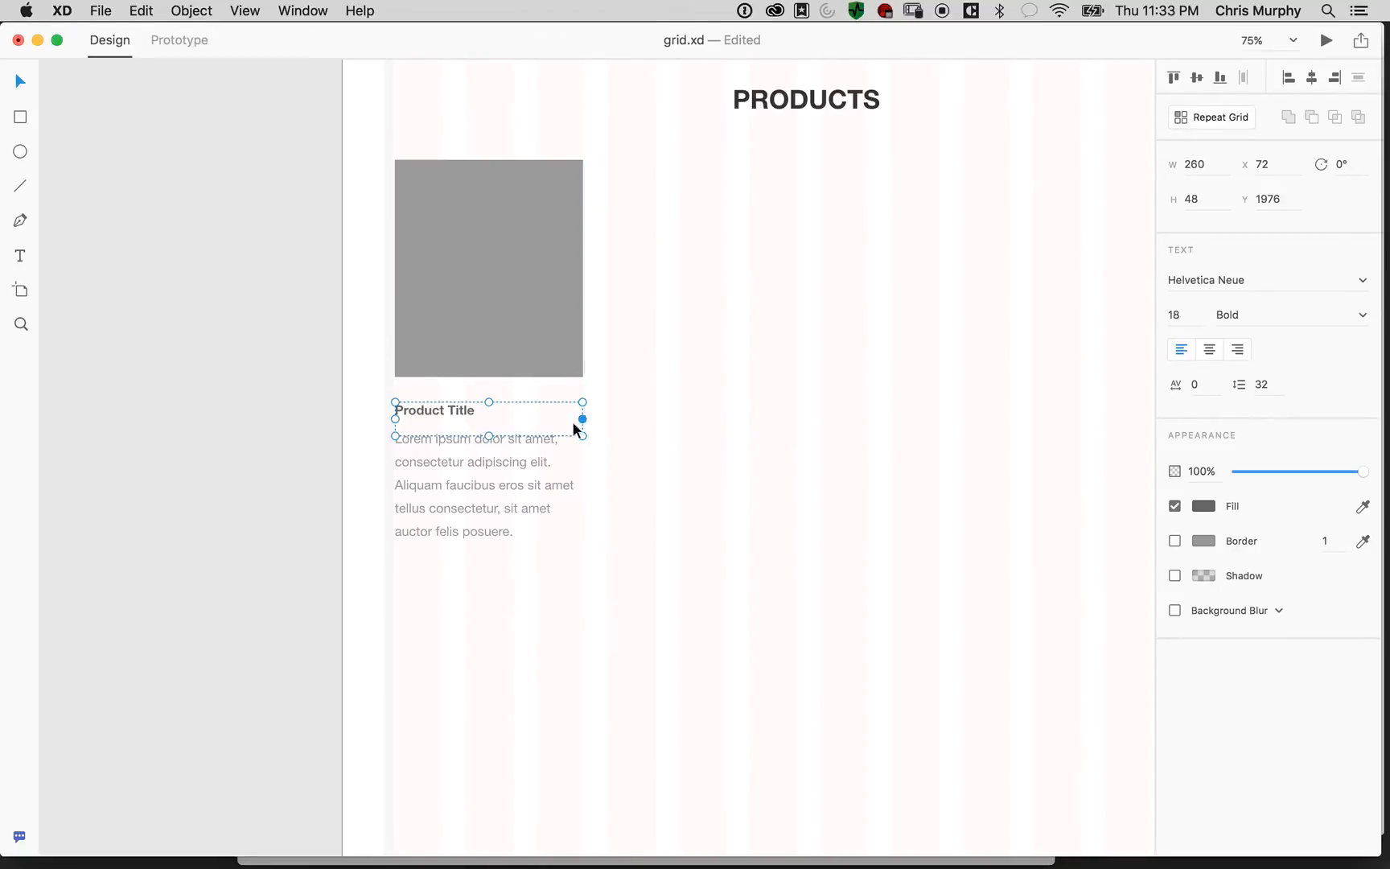
{"action": "left_click", "coordinate": [578, 444]}
{"action": "left_click_drag", "start_coordinate": [499, 490], "coordinate": [497, 496]}
{"action": "left_click", "coordinate": [434, 414], "text": "shift"}
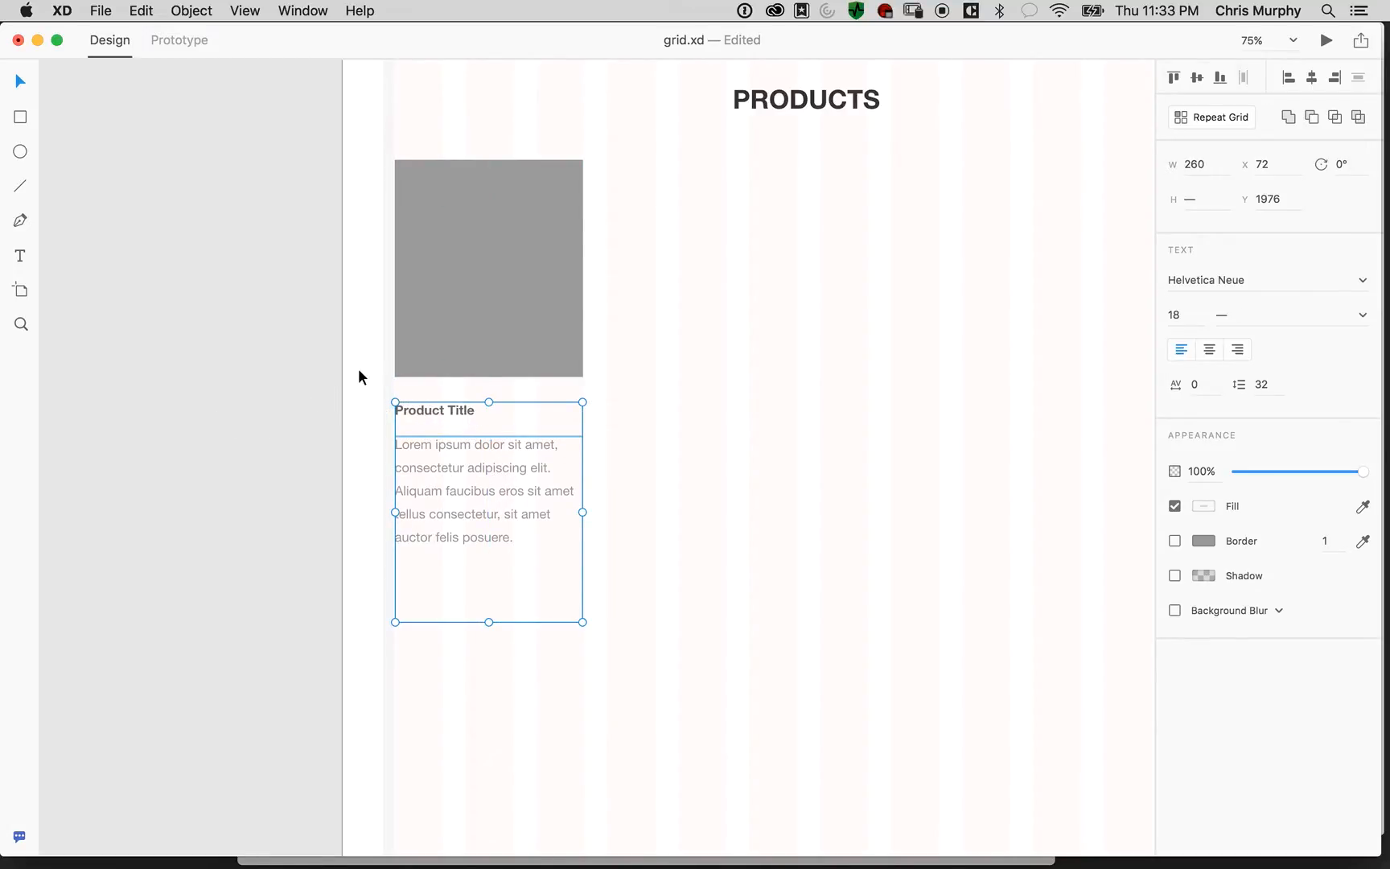
{"action": "left_click", "coordinate": [449, 406], "text": "shift"}
{"action": "left_click", "coordinate": [457, 408], "text": "shift"}
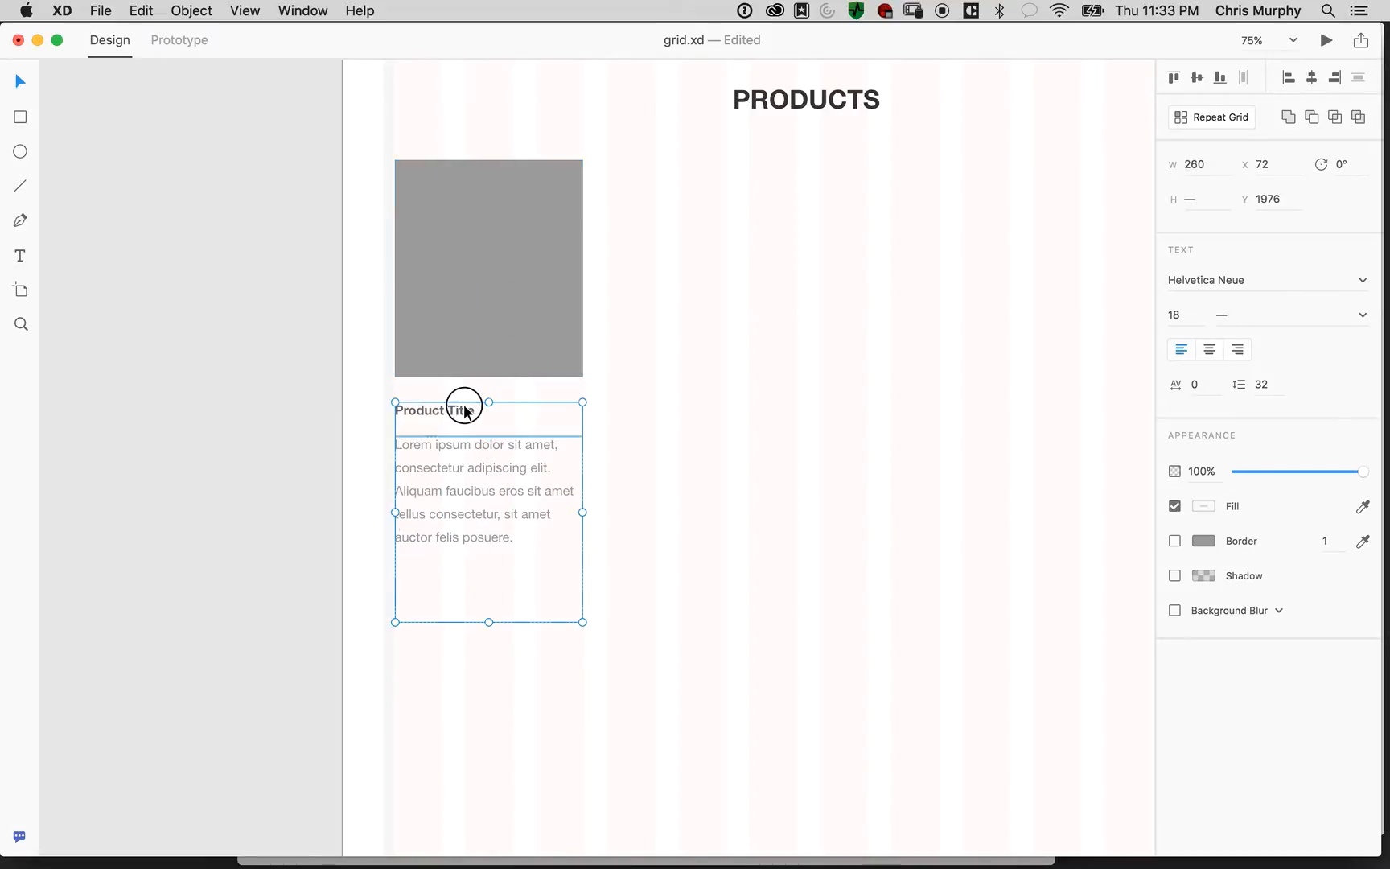
{"action": "left_click", "coordinate": [507, 340], "text": "shift"}
{"action": "left_click", "coordinate": [637, 441], "text": "shift"}
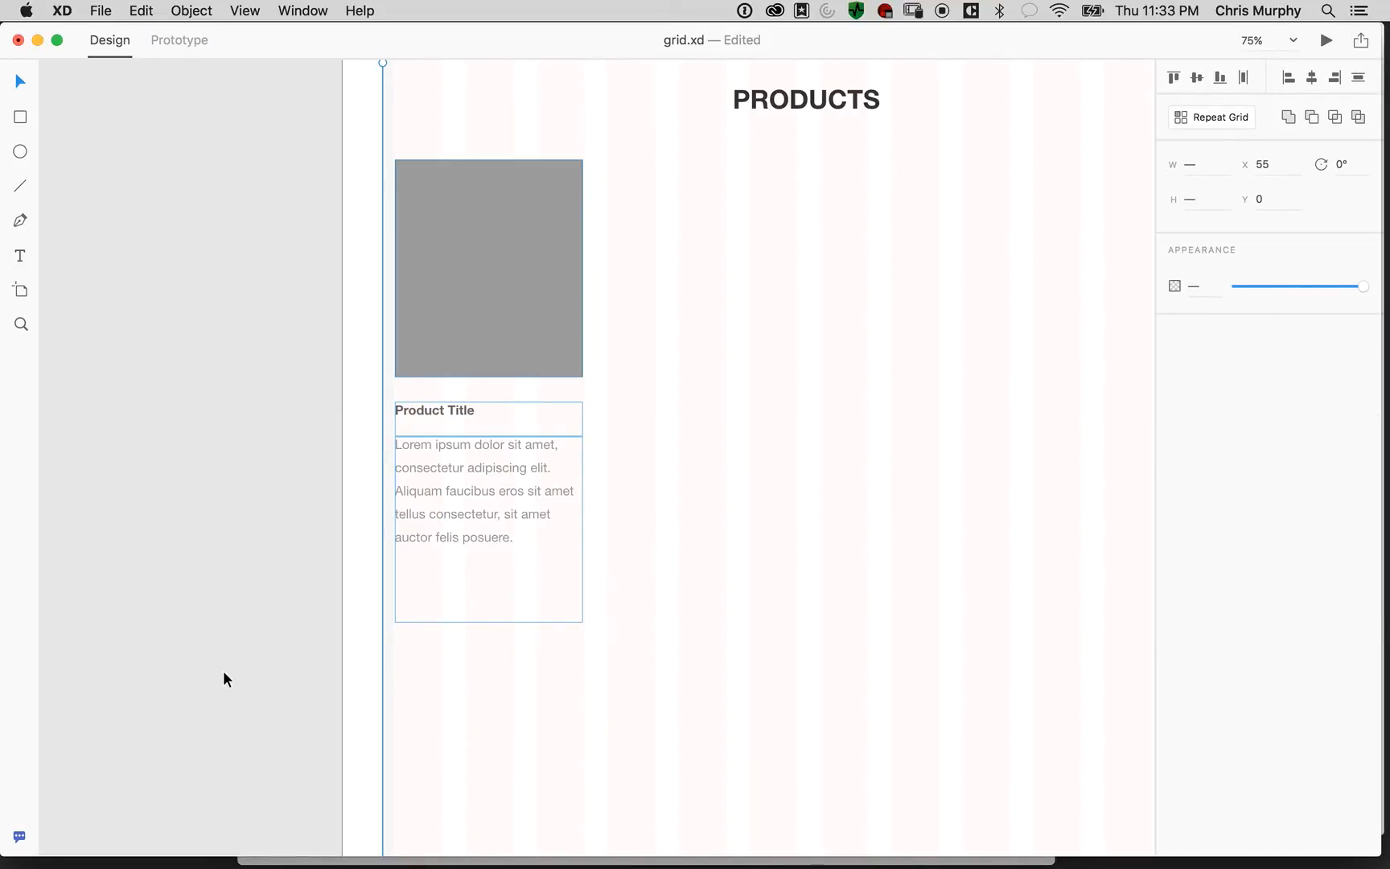
{"action": "left_click", "coordinate": [392, 697], "text": "shift"}
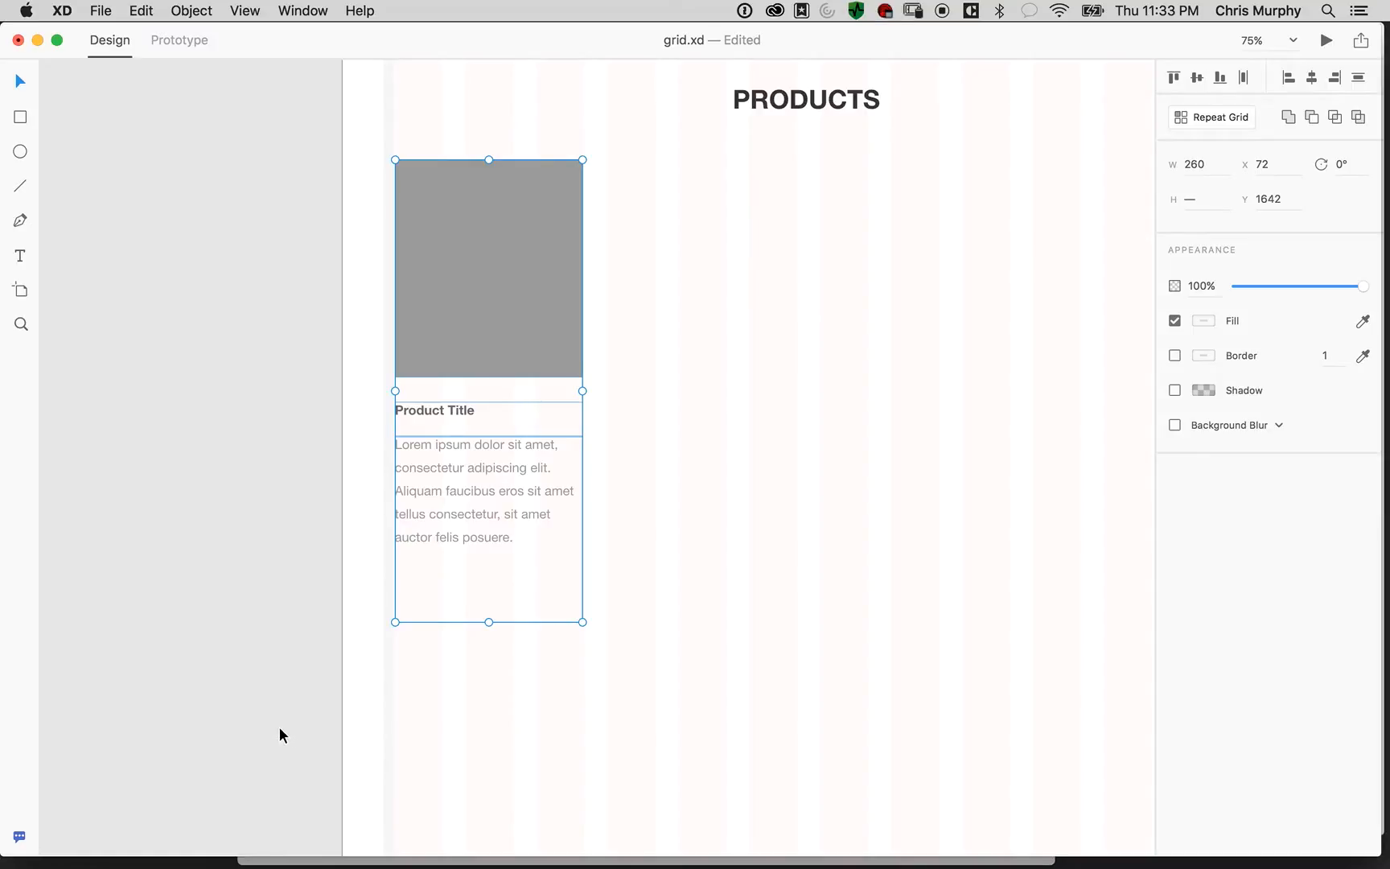
{"action": "left_click", "coordinate": [448, 367], "text": "shift"}
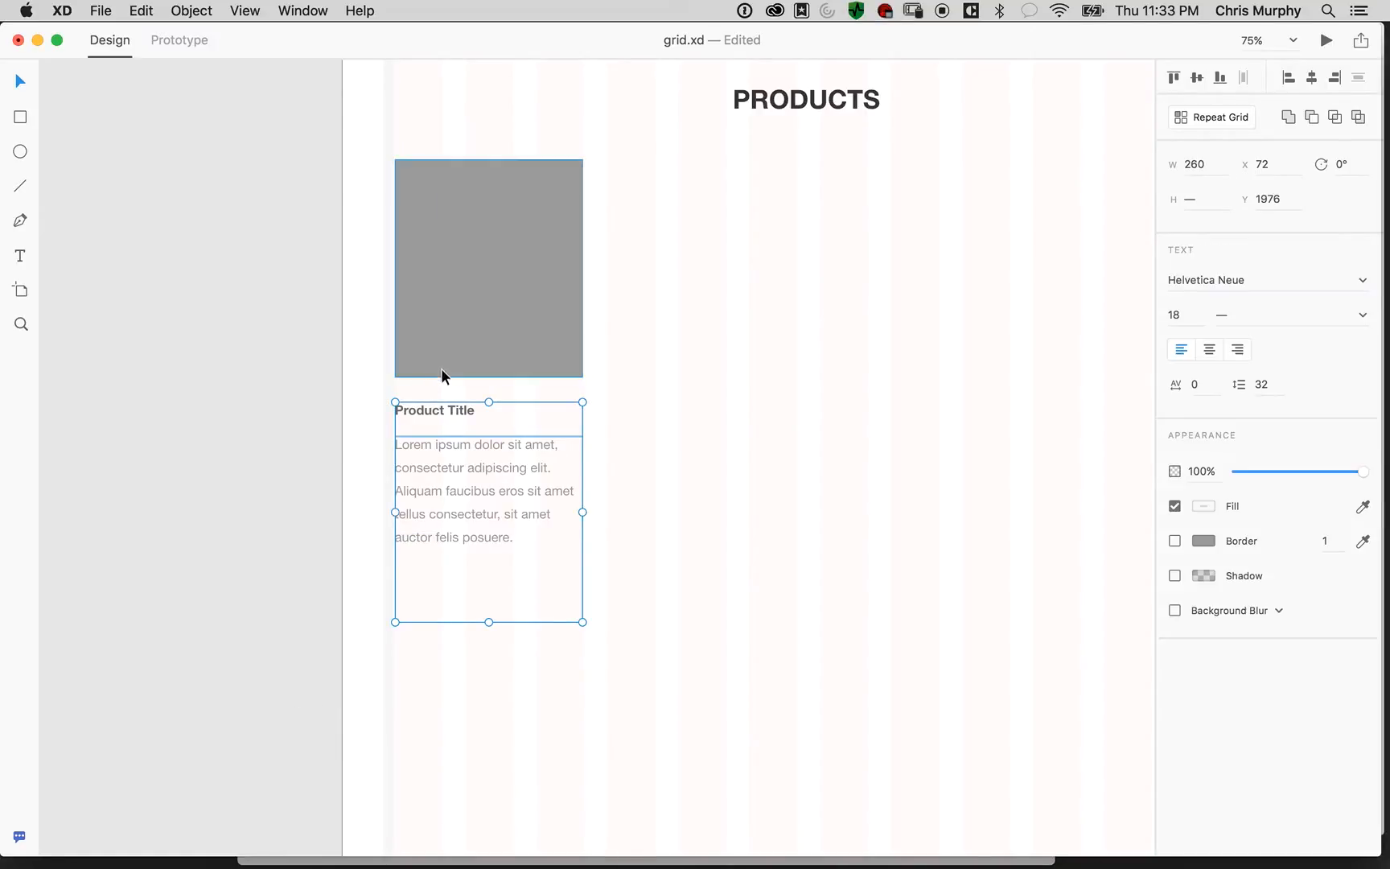
{"action": "left_click", "coordinate": [21, 118]}
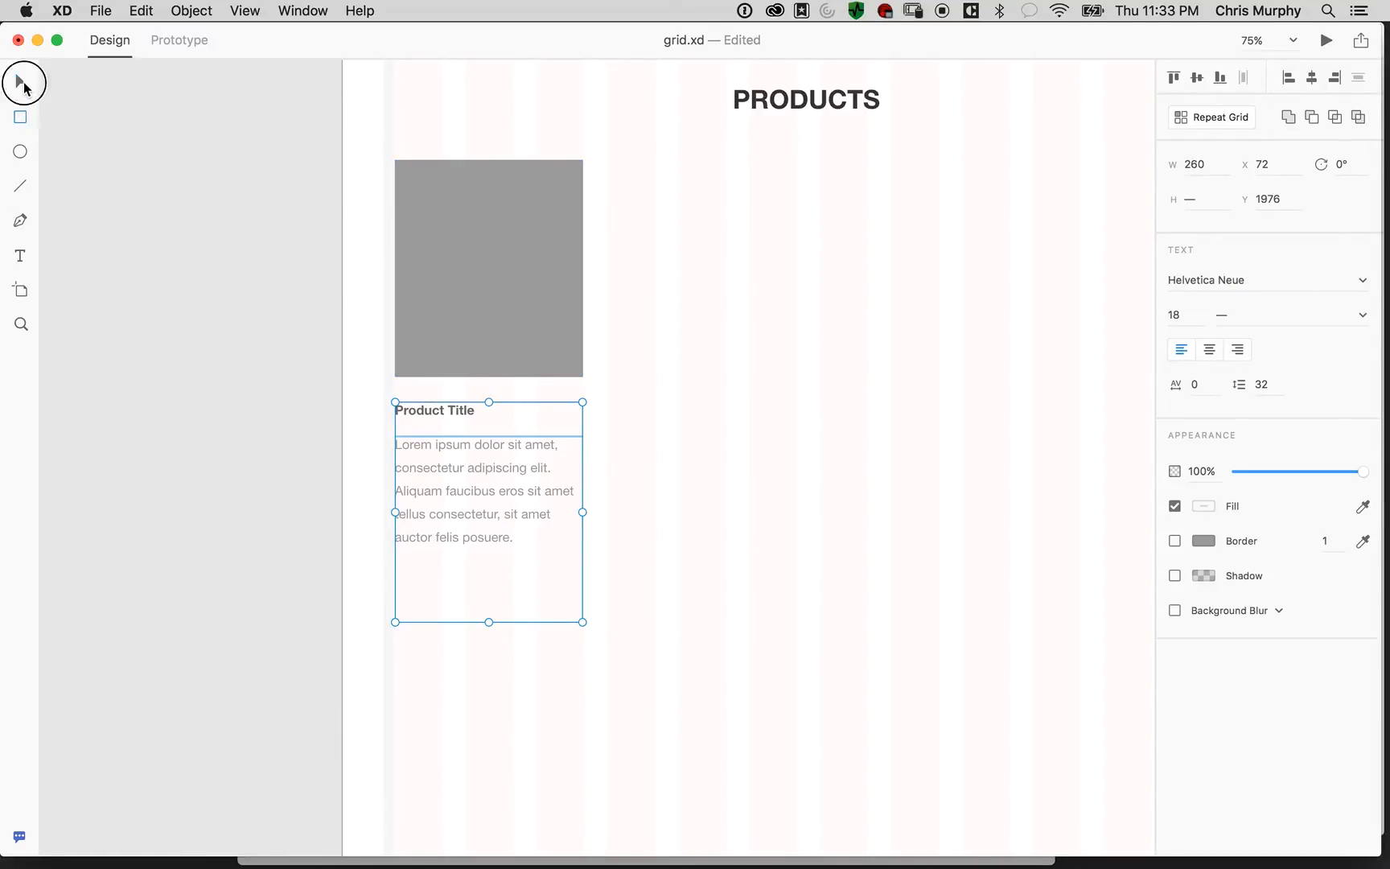
Review the whole artboard layout and return to the product block at 100% zoom
{"action": "key", "text": "super+0"}
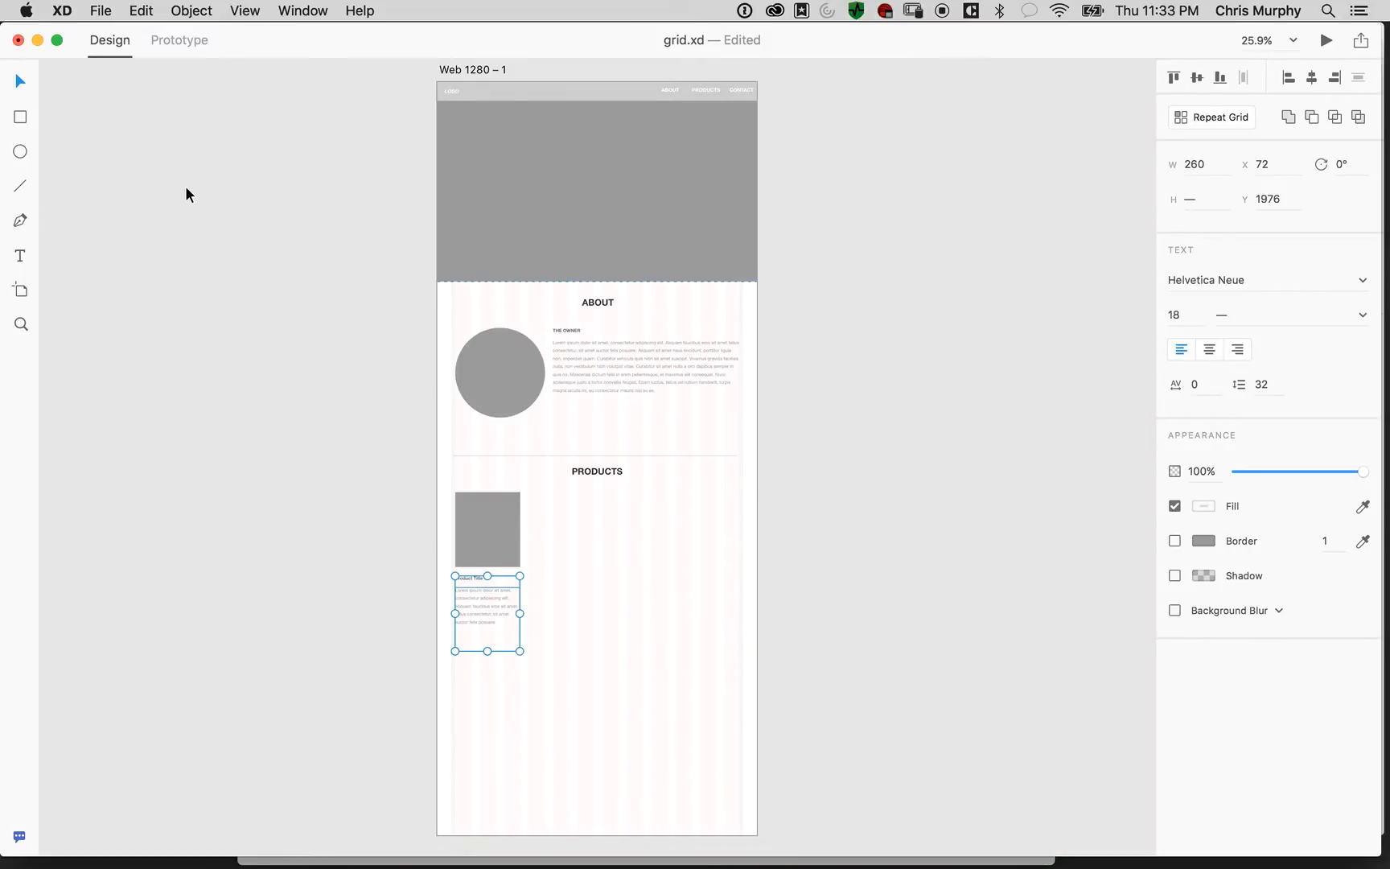
{"action": "left_click", "coordinate": [977, 249]}
{"action": "key", "text": "super+plus"}
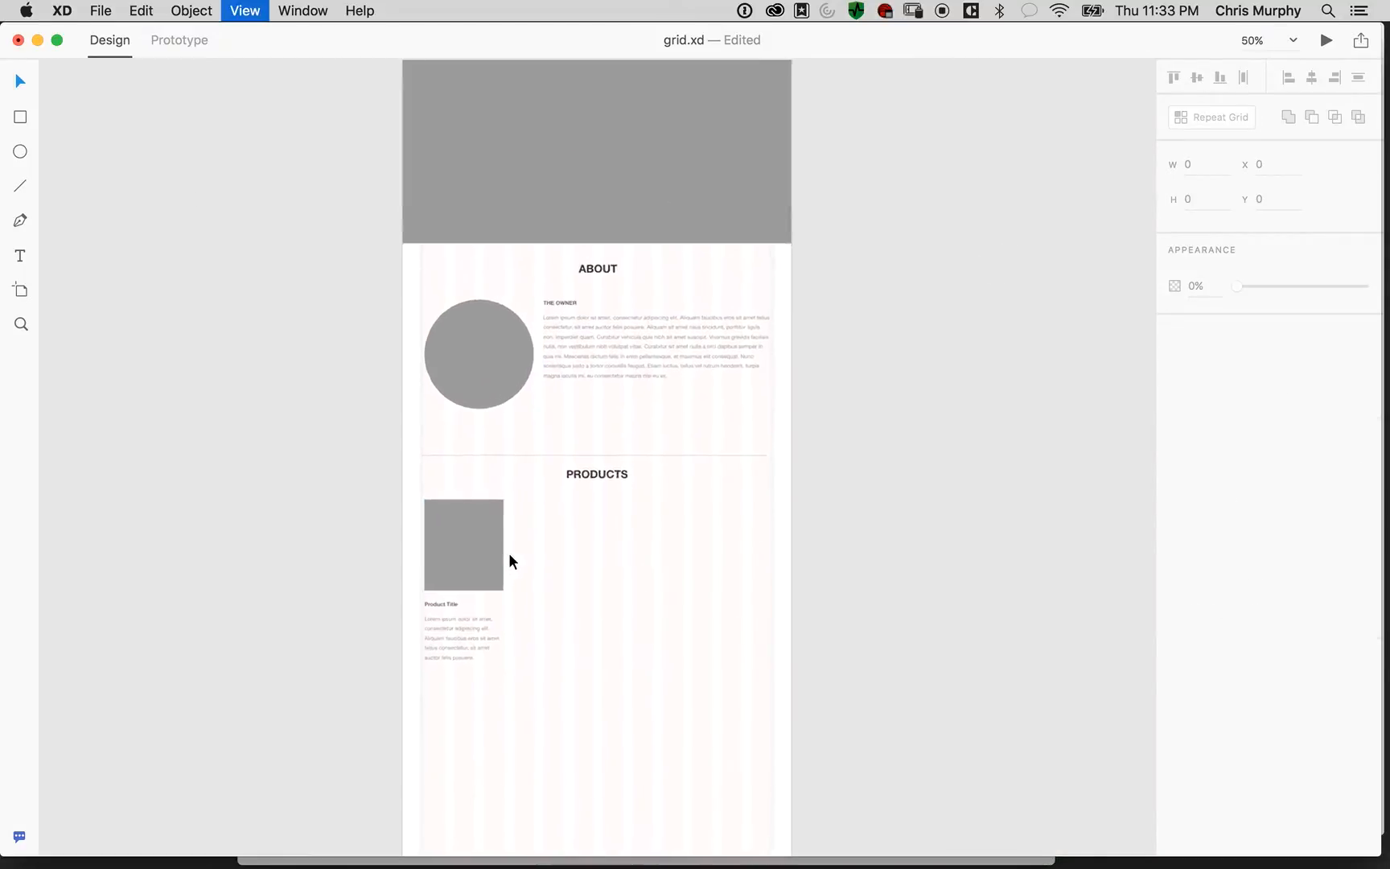
{"action": "key", "text": "super+plus"}
{"action": "key", "text": "super+plus"}
{"action": "key", "text": "space"}
{"action": "left_click_drag", "start_coordinate": [531, 645], "coordinate": [769, 261]}
{"action": "left_click_drag", "start_coordinate": [421, 728], "coordinate": [860, 189]}
{"action": "key", "text": "super+minus"}
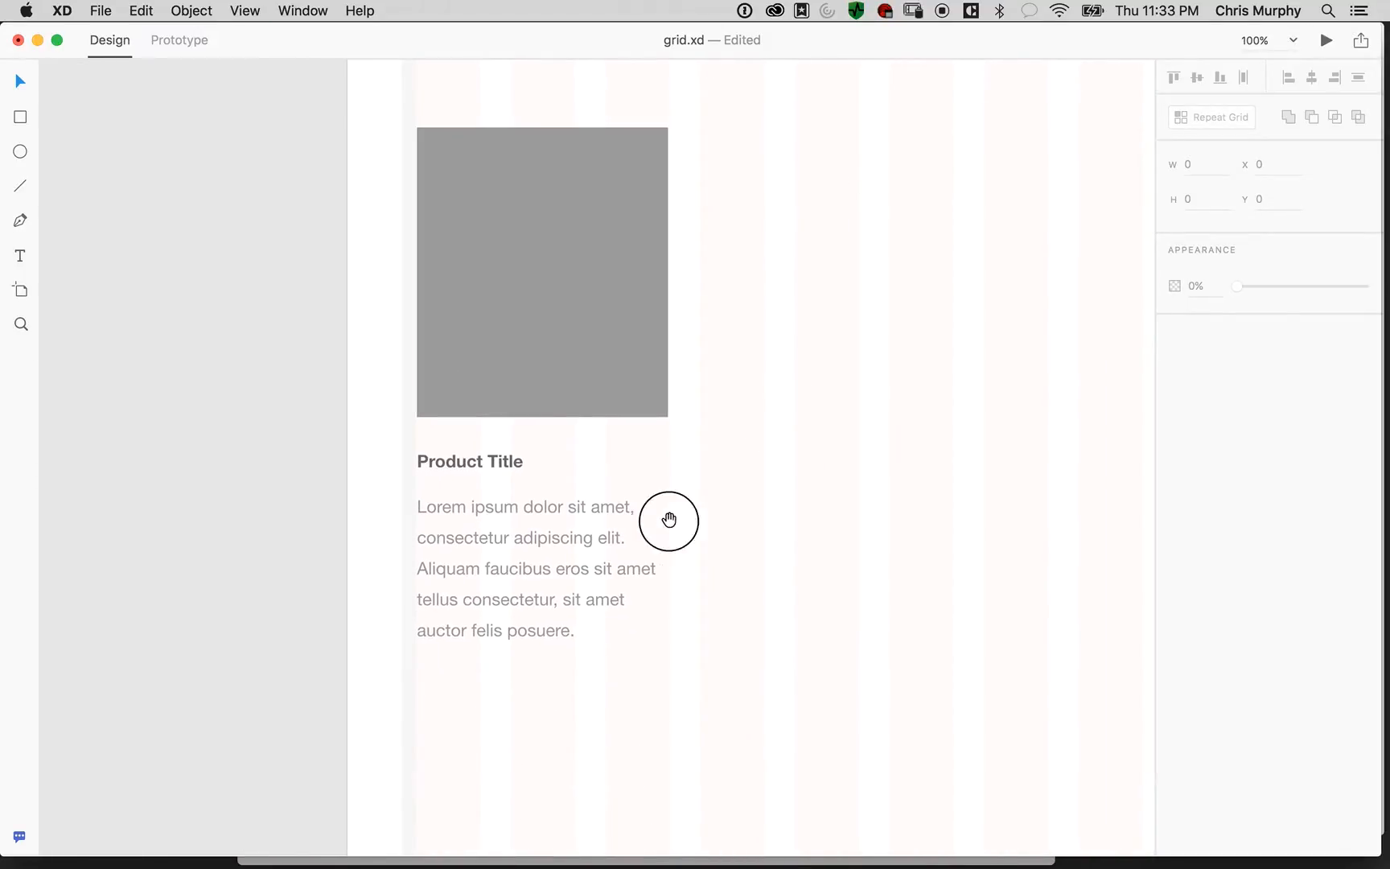
{"action": "left_click_drag", "start_coordinate": [669, 518], "coordinate": [584, 538]}
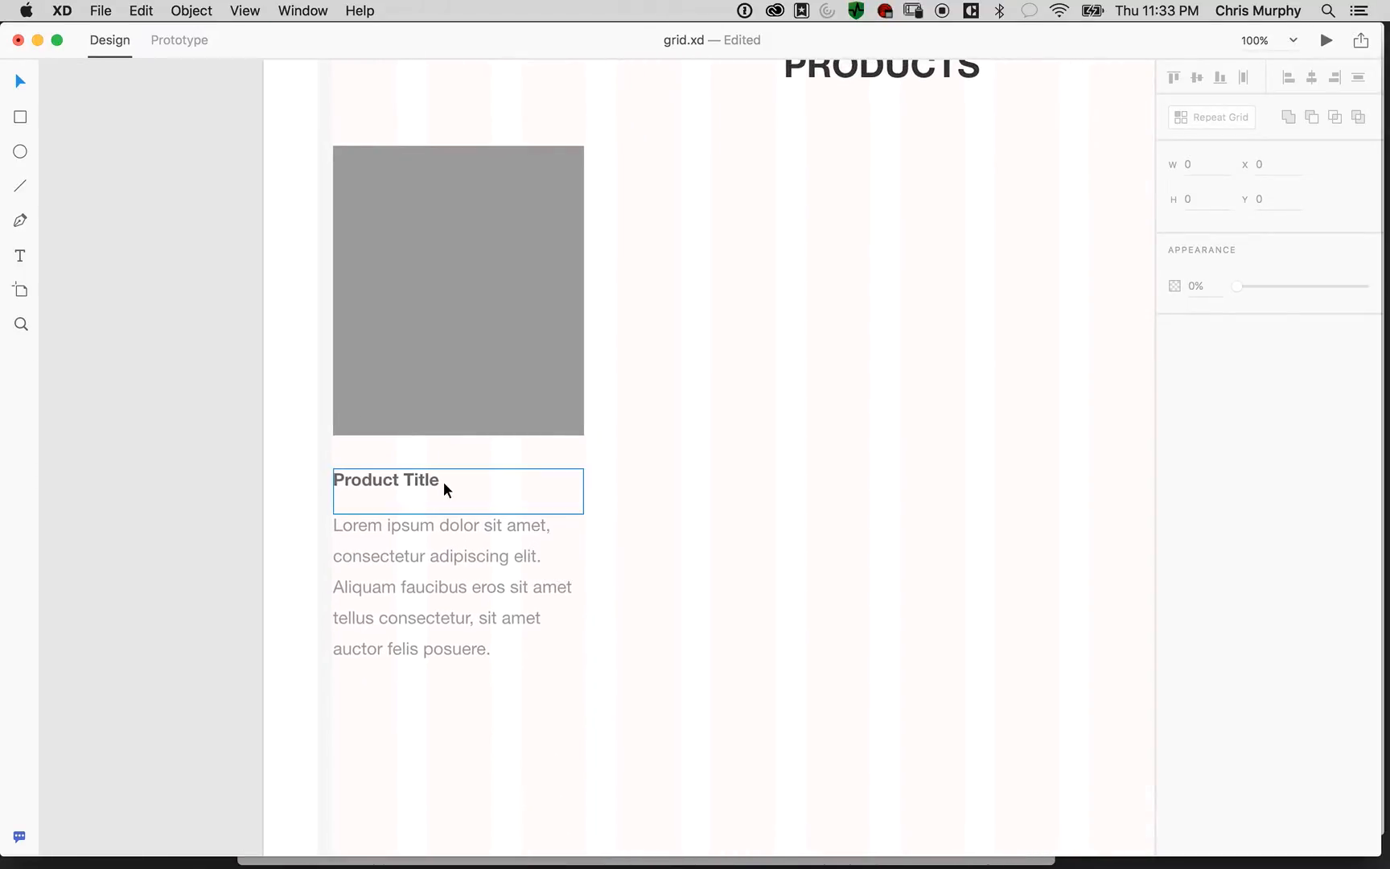
Lock the column grid overlay on the artboard against accidental selection
{"action": "left_click", "coordinate": [714, 380]}
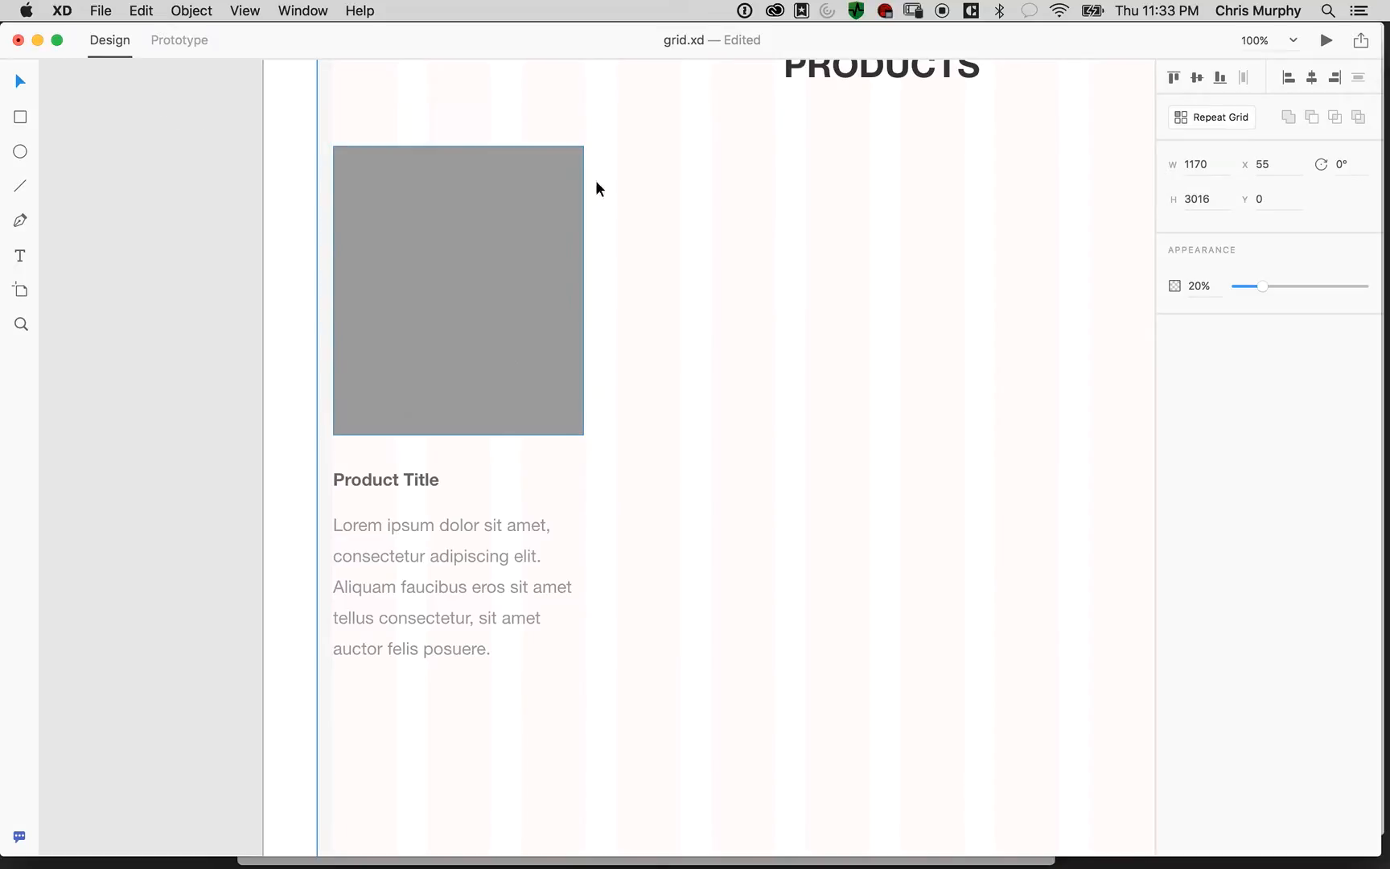
{"action": "left_click", "coordinate": [190, 10]}
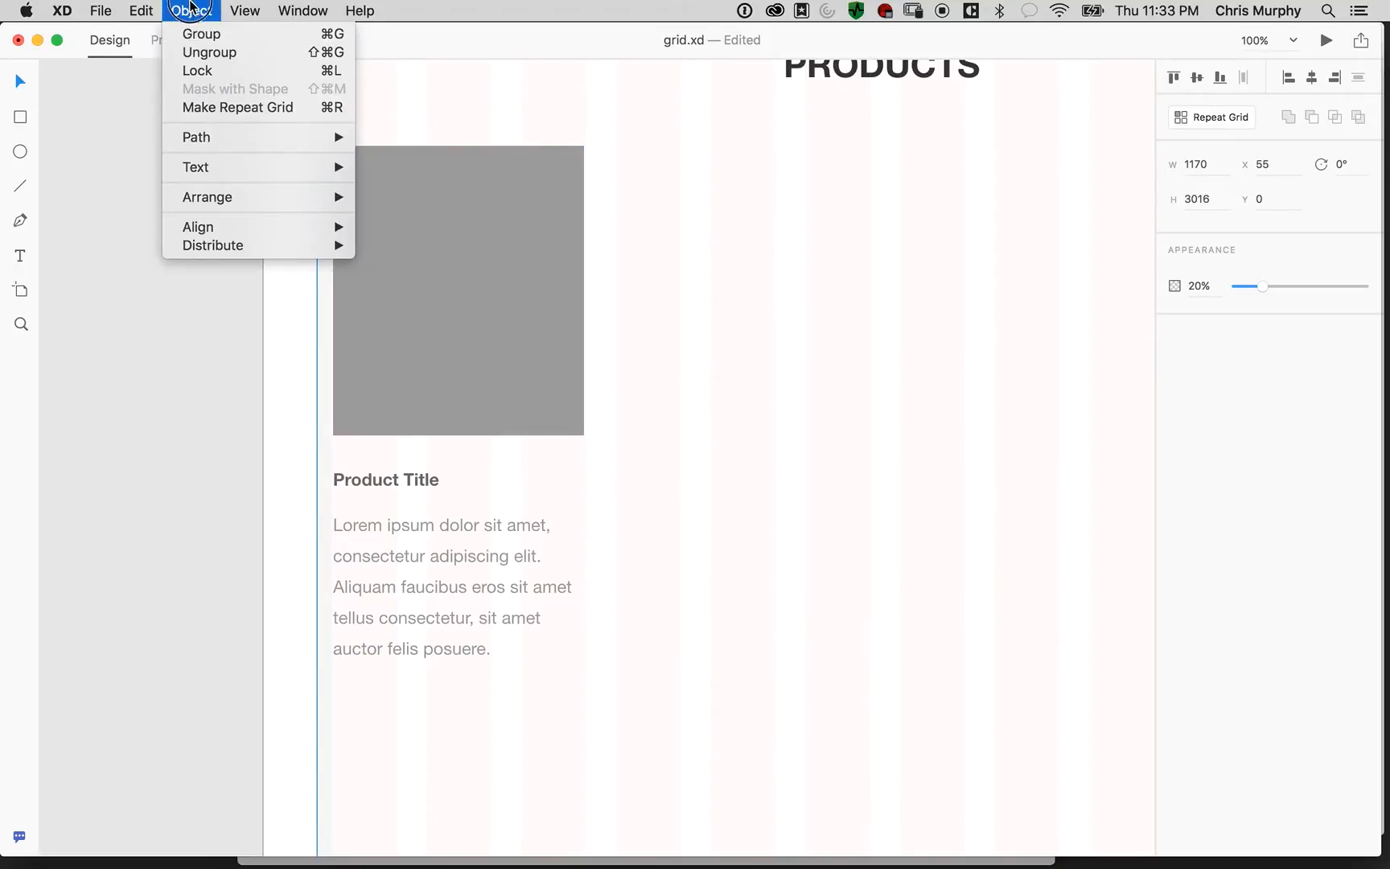
{"action": "left_click", "coordinate": [237, 66]}
{"action": "left_click", "coordinate": [685, 378]}
{"action": "left_click", "coordinate": [706, 374]}
{"action": "key", "text": "space"}
{"action": "left_click_drag", "start_coordinate": [212, 582], "coordinate": [307, 633]}
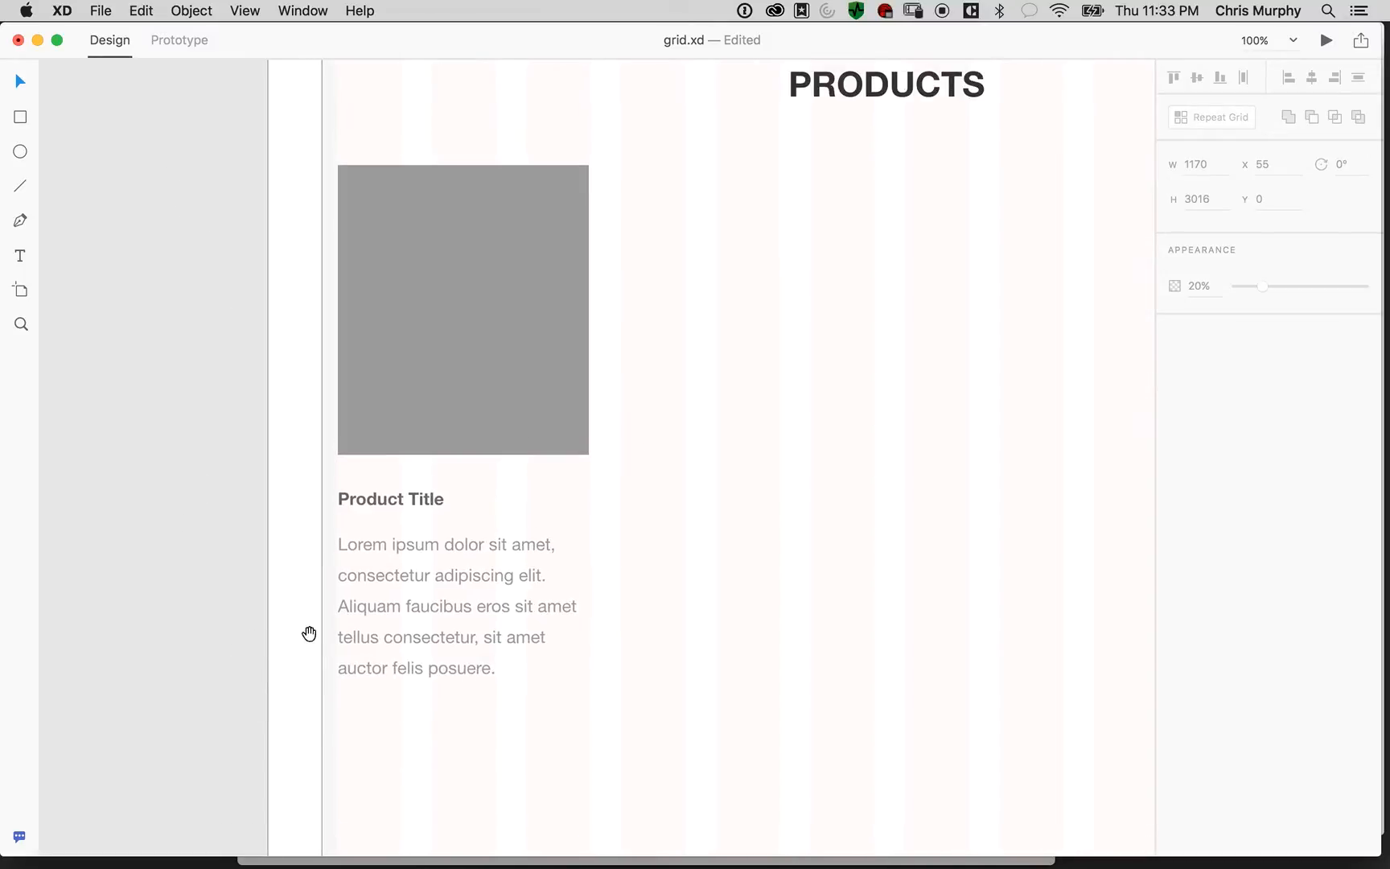
Tighten the gap between Product Title and its description, placing the title at Y 1973 and the description at Y 2007
{"action": "left_click", "coordinate": [399, 609]}
{"action": "left_click", "coordinate": [403, 509], "text": "shift"}
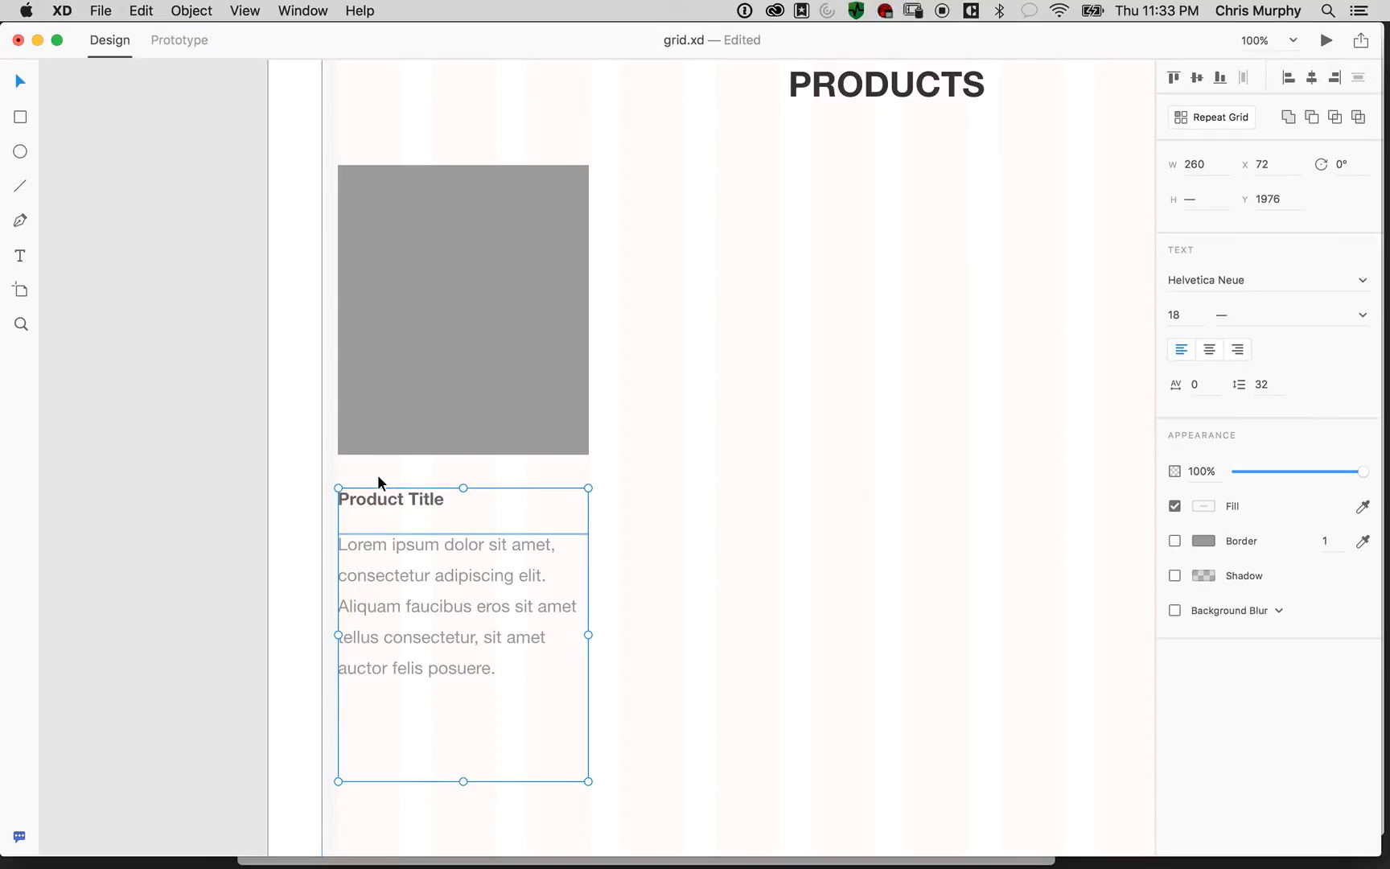
{"action": "left_click_drag", "start_coordinate": [410, 510], "coordinate": [411, 504]}
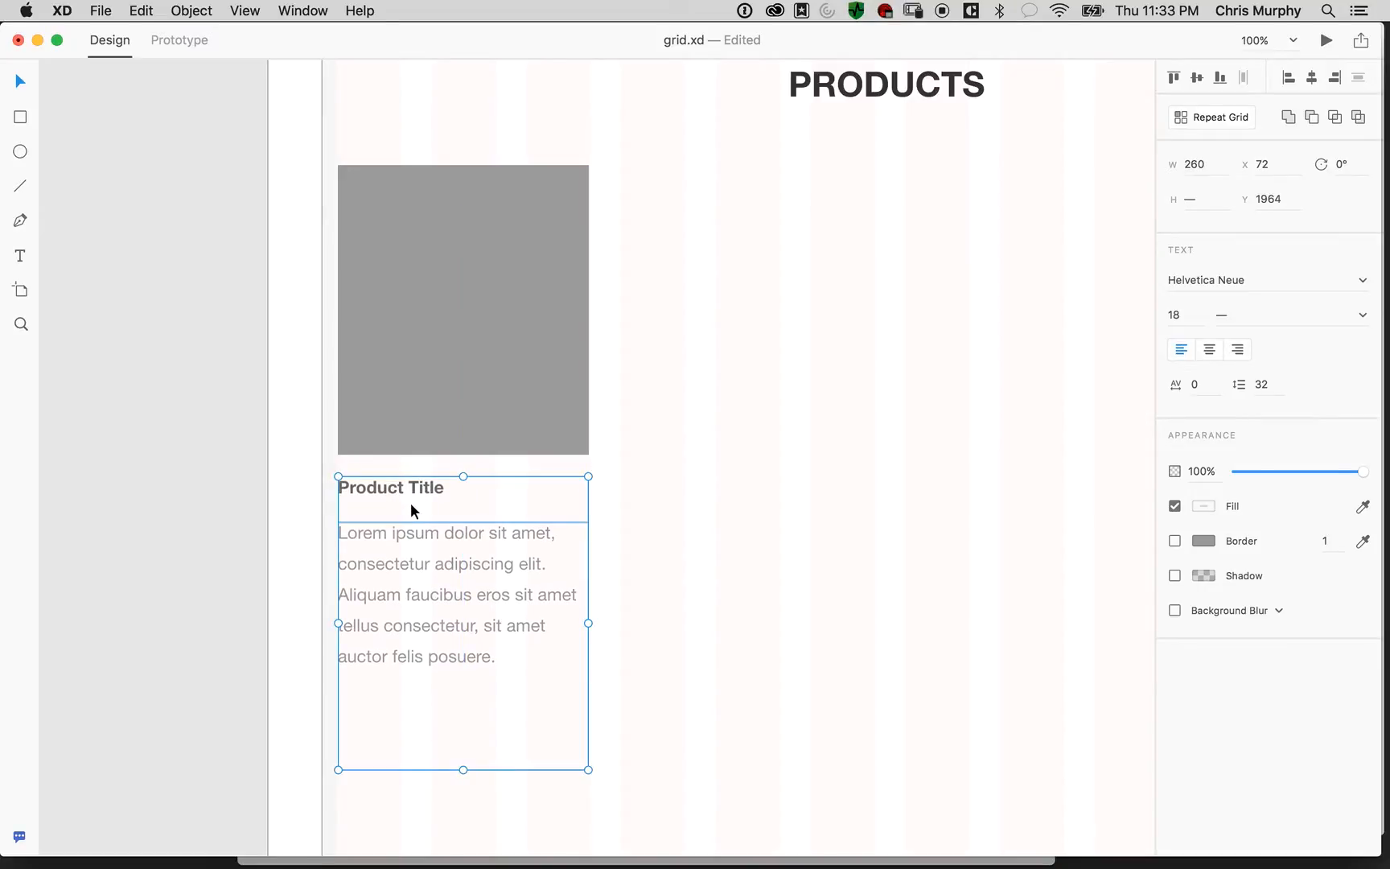
{"action": "left_click", "coordinate": [363, 731], "text": "shift"}
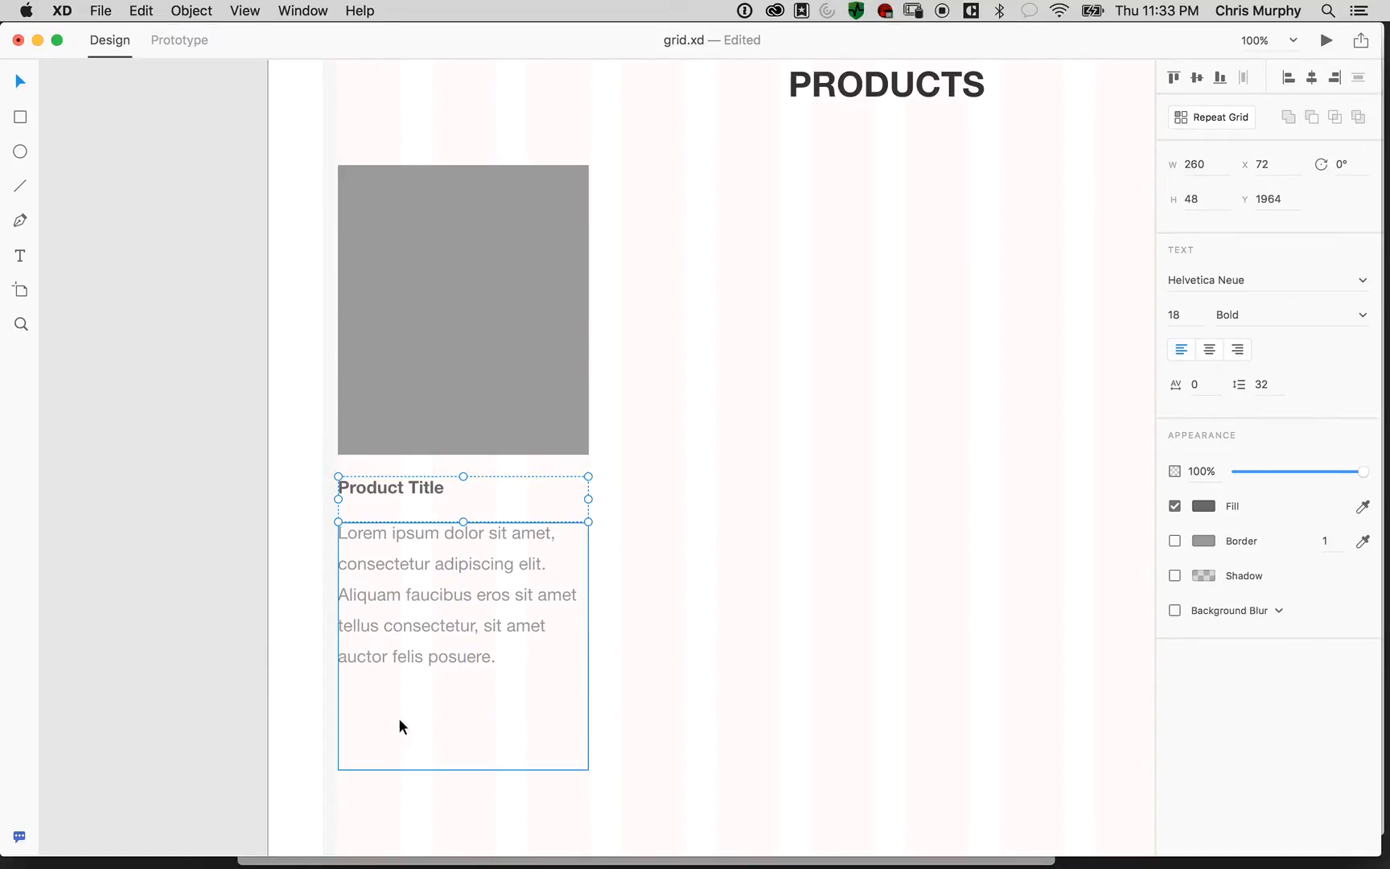
{"action": "left_click", "coordinate": [423, 669], "text": "shift"}
{"action": "left_click", "coordinate": [439, 489], "text": "shift"}
{"action": "left_click_drag", "start_coordinate": [450, 609], "coordinate": [445, 598]}
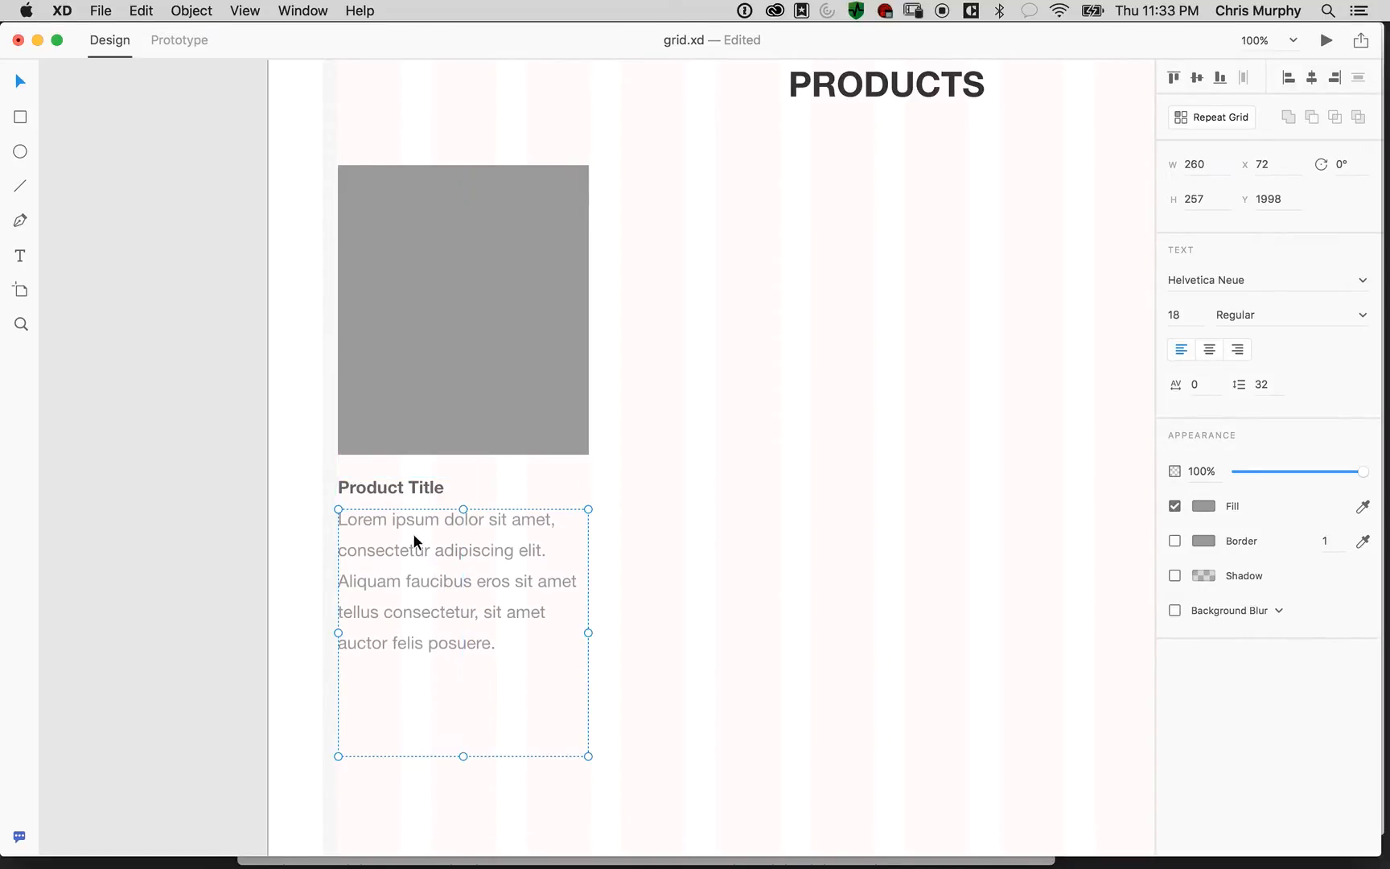
{"action": "left_click", "coordinate": [418, 490], "text": "shift"}
{"action": "left_click_drag", "start_coordinate": [426, 492], "coordinate": [434, 501]}
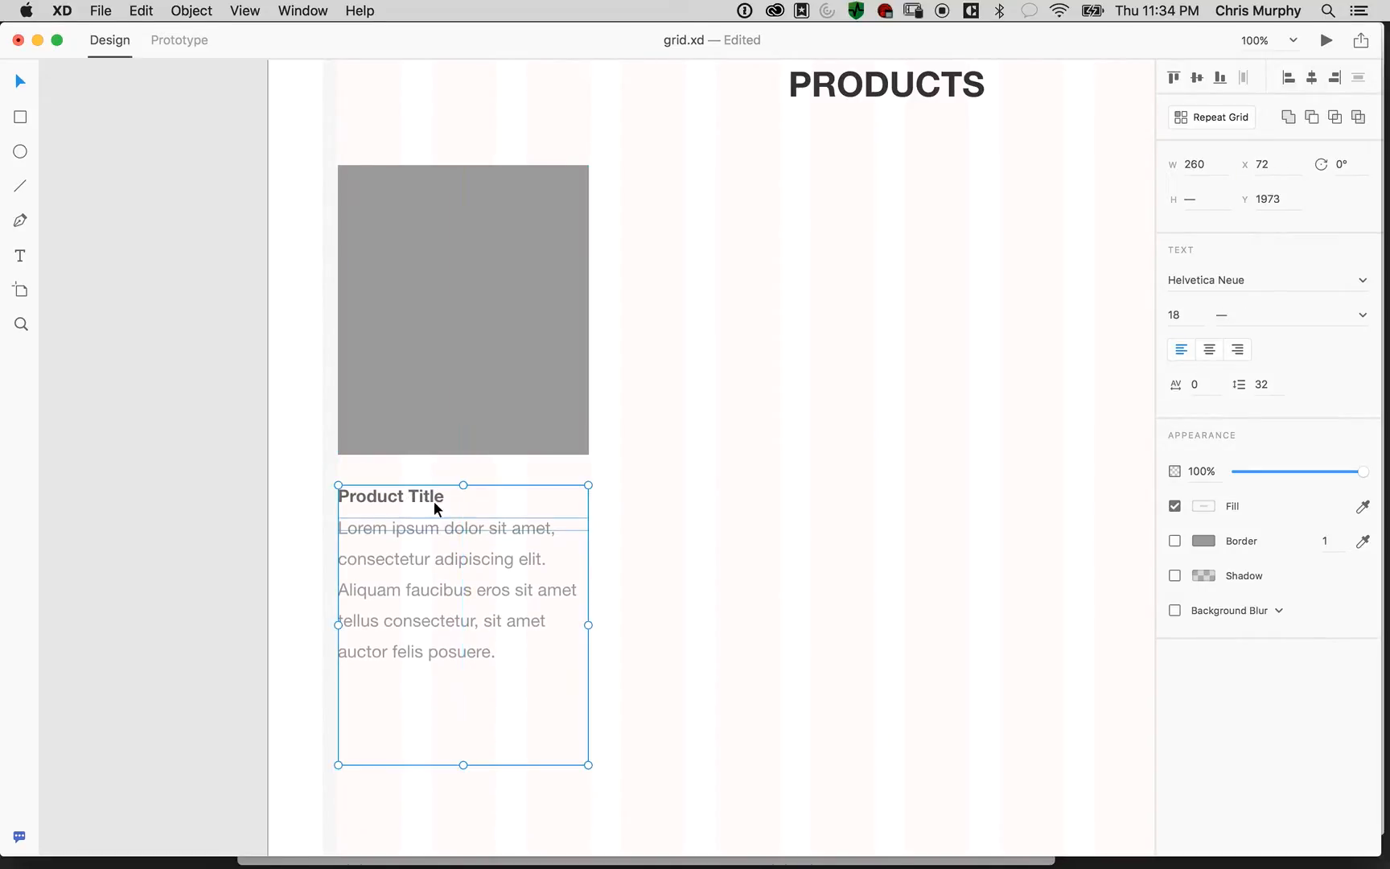
Reduce the height of the Product Title text box to keep it clear of the description beneath
{"action": "left_click", "coordinate": [431, 497], "text": "shift"}
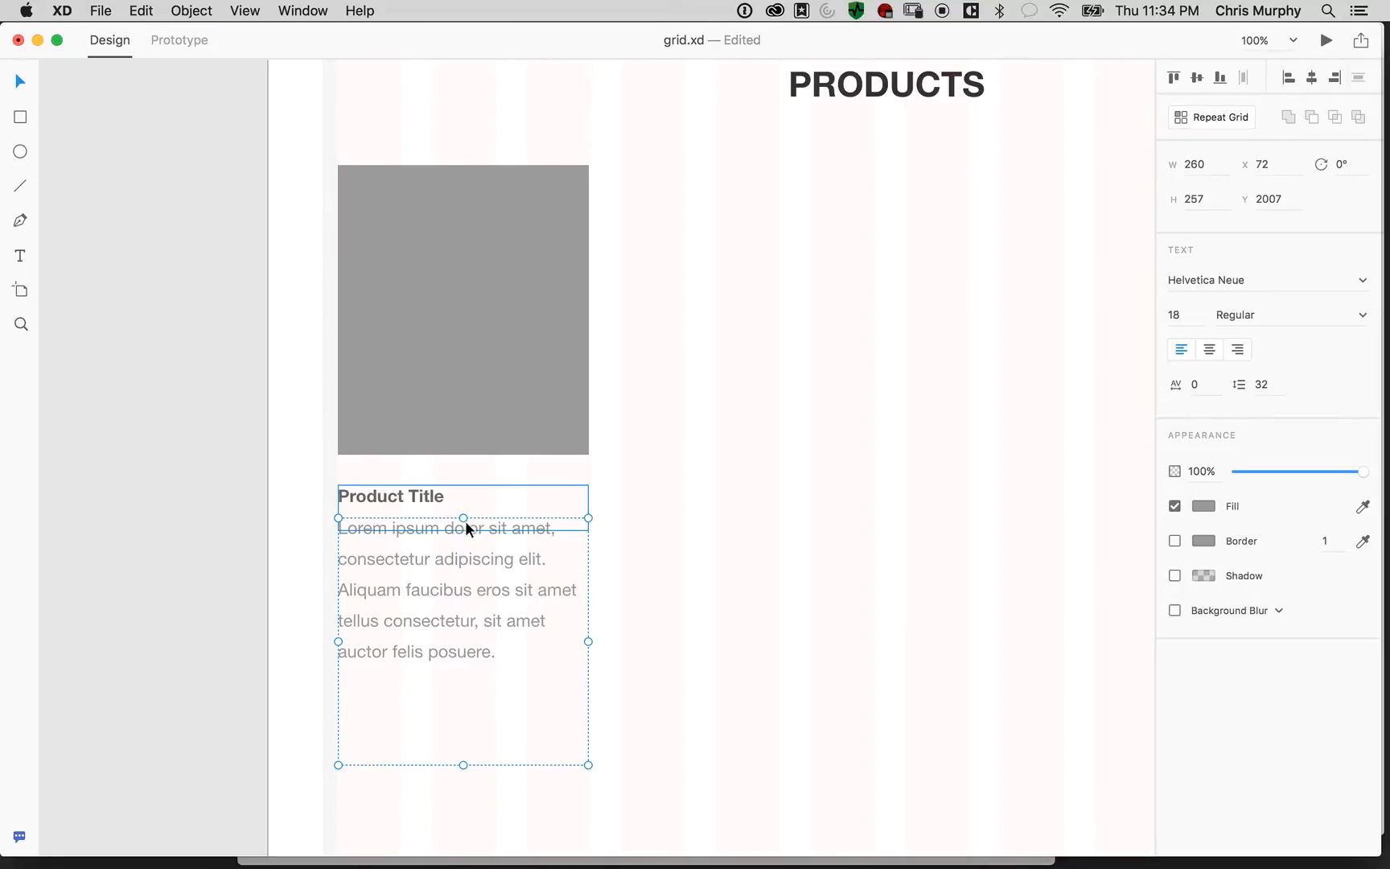
{"action": "left_click", "coordinate": [419, 493], "text": "shift"}
{"action": "left_click", "coordinate": [431, 620], "text": "shift"}
{"action": "left_click_drag", "start_coordinate": [464, 529], "coordinate": [466, 512]}
{"action": "key", "text": "super+z"}
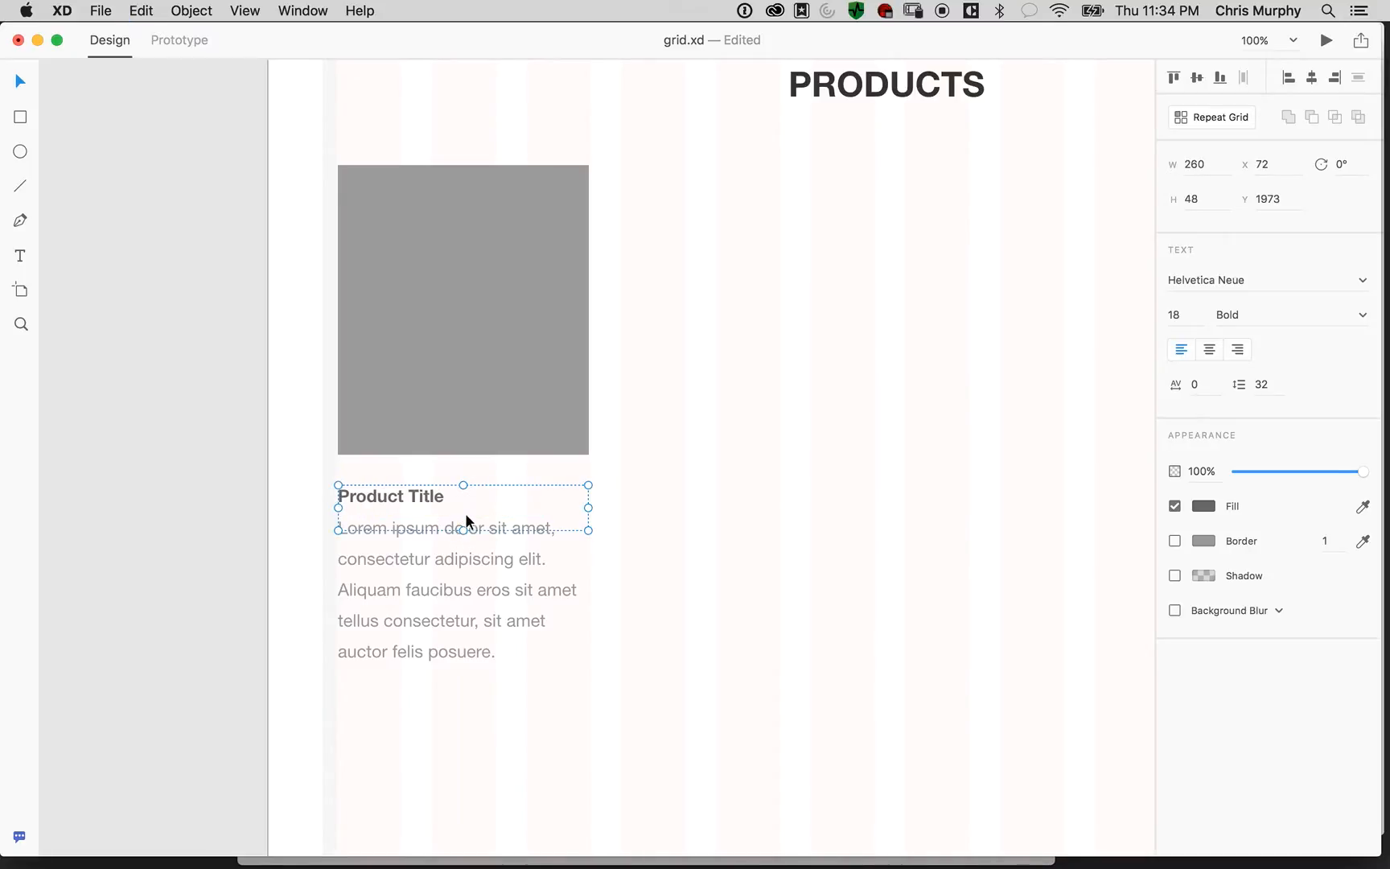
{"action": "left_click_drag", "start_coordinate": [463, 527], "coordinate": [455, 516]}
{"action": "left_click", "coordinate": [182, 586]}
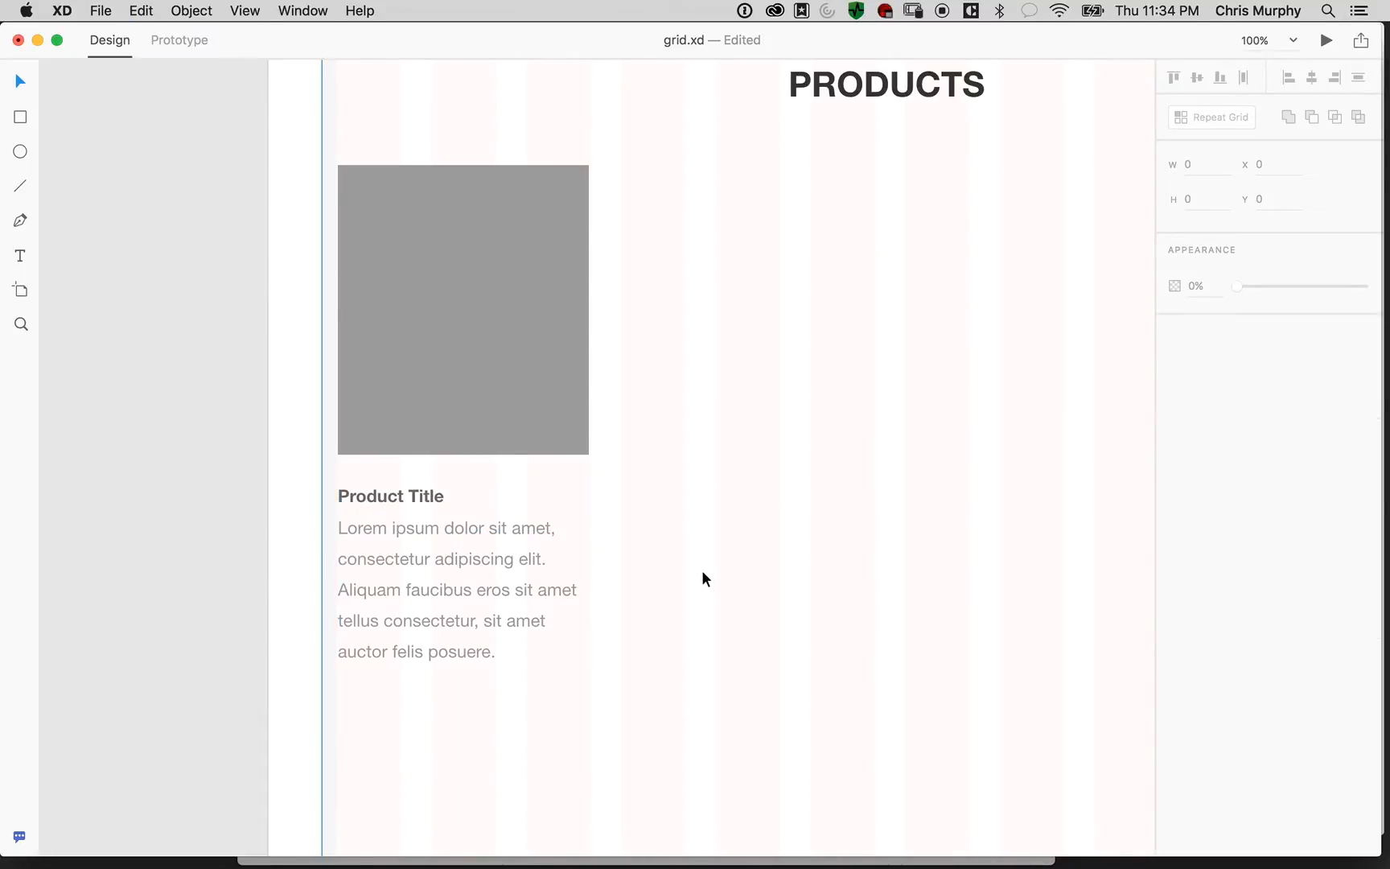
Trim the product description to its first sentence and shorten its text box to a height of 71
{"action": "left_click_drag", "start_coordinate": [705, 554], "coordinate": [685, 376]}
{"action": "left_click_drag", "start_coordinate": [773, 319], "coordinate": [620, 524]}
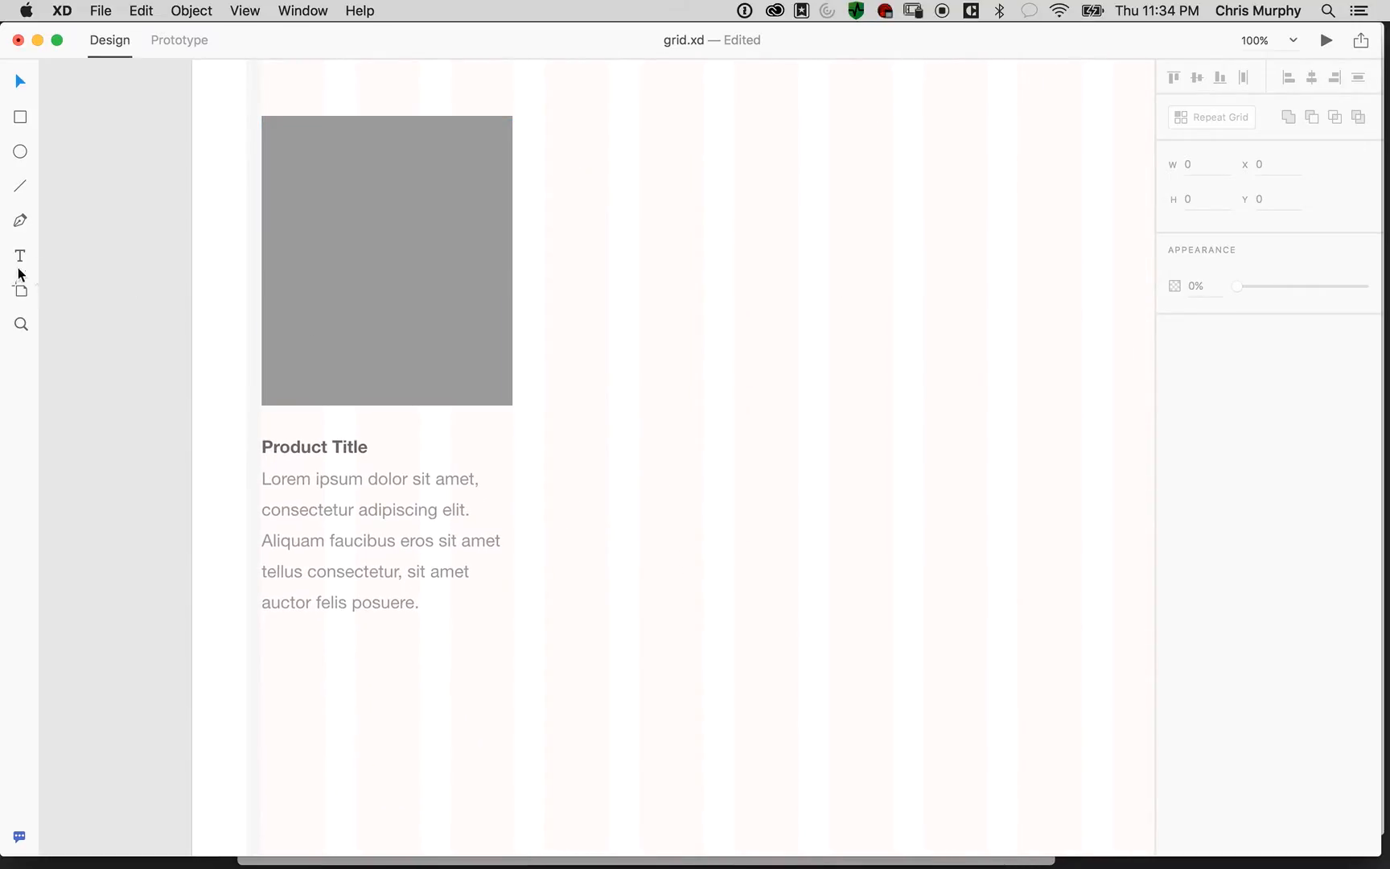
{"action": "left_click", "coordinate": [22, 118]}
{"action": "left_click", "coordinate": [20, 81]}
{"action": "double_click", "coordinate": [404, 553]}
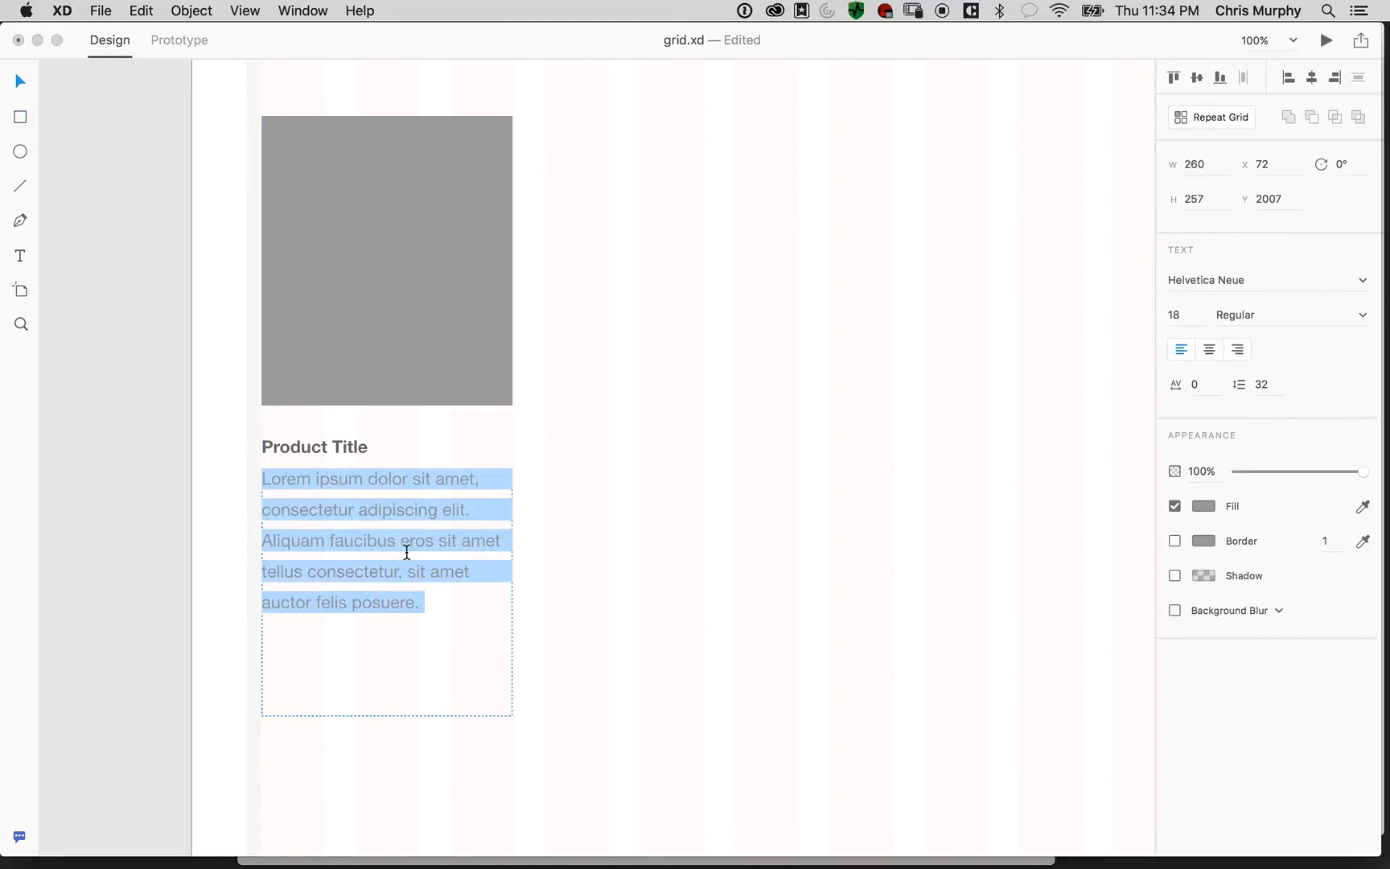
{"action": "left_click_drag", "start_coordinate": [475, 521], "coordinate": [493, 667]}
{"action": "key", "text": "BackSpace"}
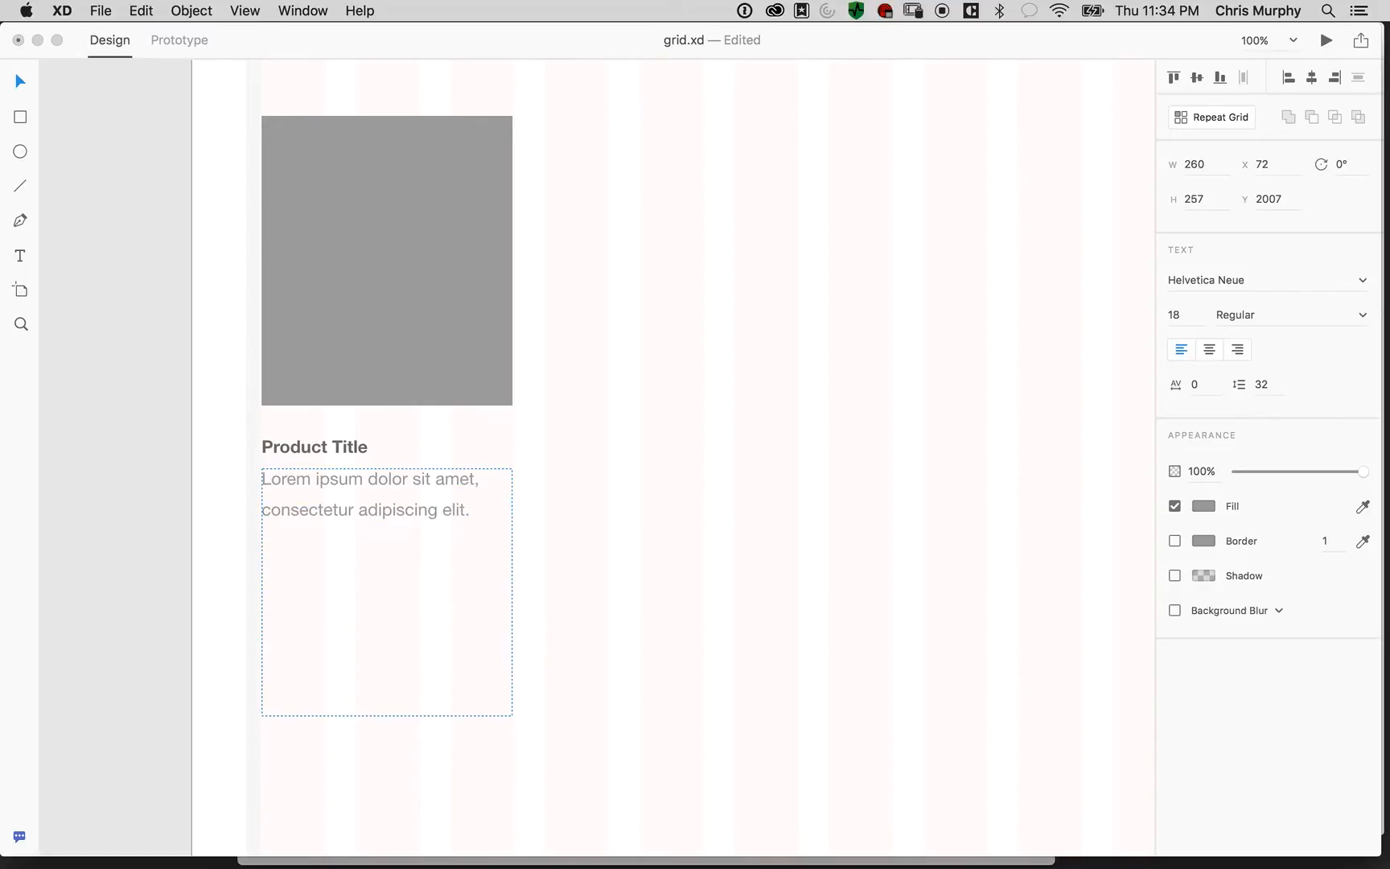
{"action": "left_click", "coordinate": [20, 82]}
{"action": "left_click_drag", "start_coordinate": [387, 715], "coordinate": [387, 536]}
Draw a rectangle about 164 wide and 54 high beneath the description, flush with its left edge at X 72, Y 2100
{"action": "left_click", "coordinate": [20, 117]}
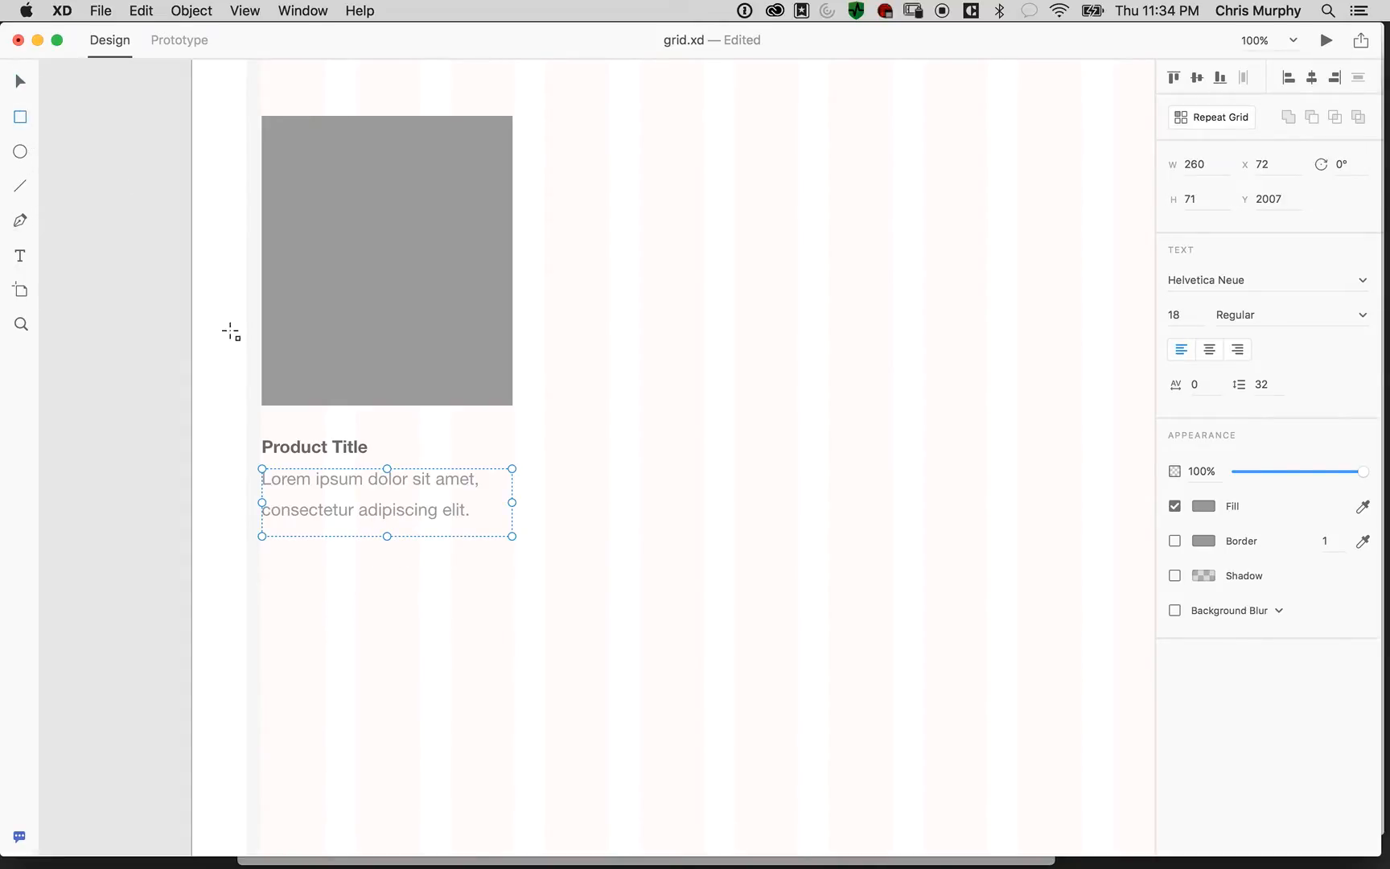
{"action": "mouse_move", "coordinate": [262, 560]}
{"action": "left_mouse_down"}
{"action": "mouse_move", "coordinate": [432, 636]}
{"action": "mouse_move", "coordinate": [490, 615]}
{"action": "mouse_move", "coordinate": [420, 610]}
{"action": "left_mouse_up"}
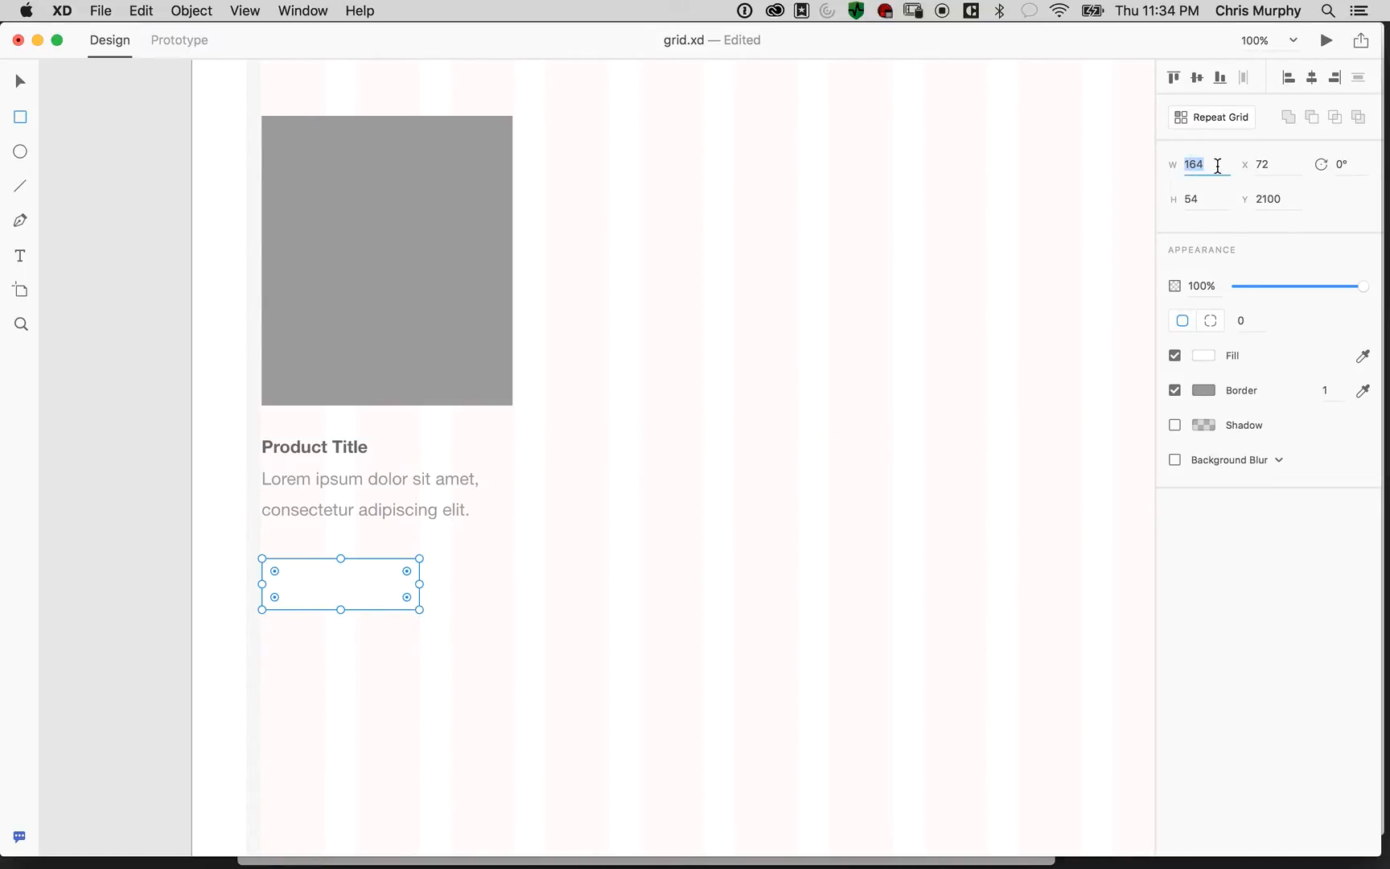
Try a width of 160 for the new rectangle and return it to 164
{"action": "type", "text": "160"}
{"action": "key", "text": "Tab"}
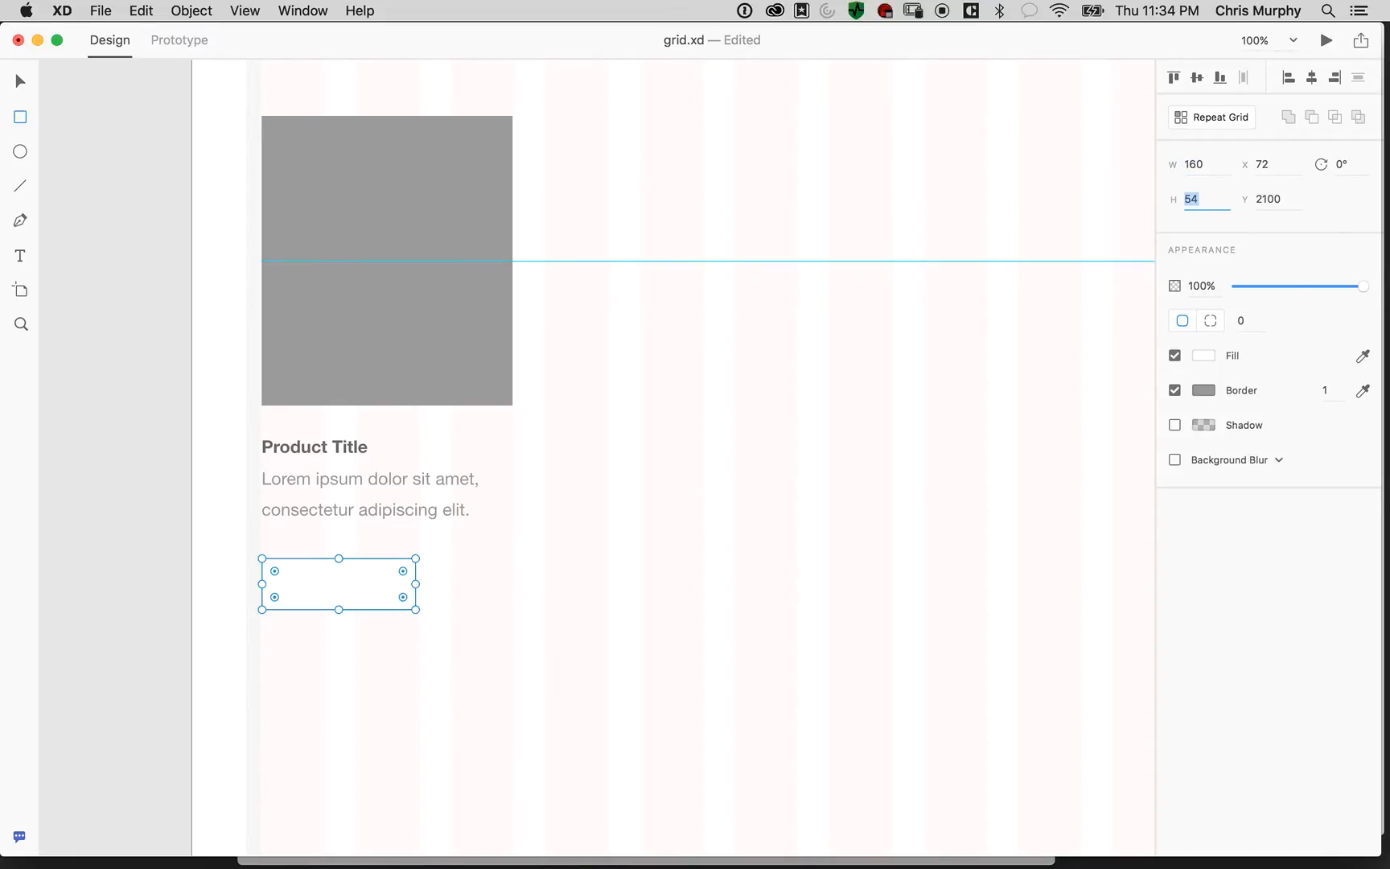
{"action": "left_click", "coordinate": [1206, 164]}
{"action": "key", "text": "Up"}
{"action": "key", "text": "Up"}
{"action": "key", "text": "Up"}
{"action": "key", "text": "Up"}
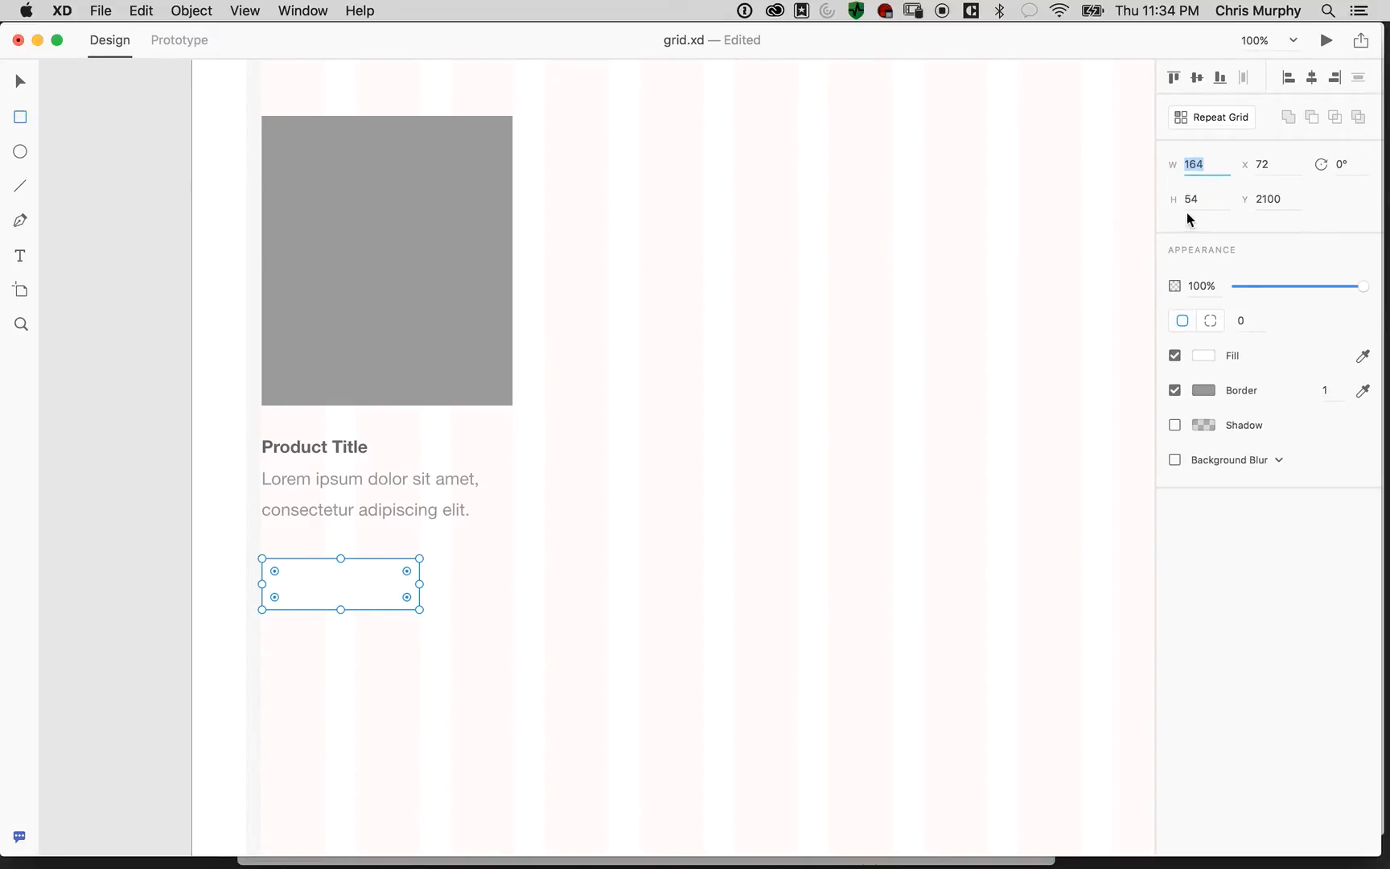
Set the rectangle beneath the description to 165 wide and 40 high
{"action": "key", "text": "Up"}
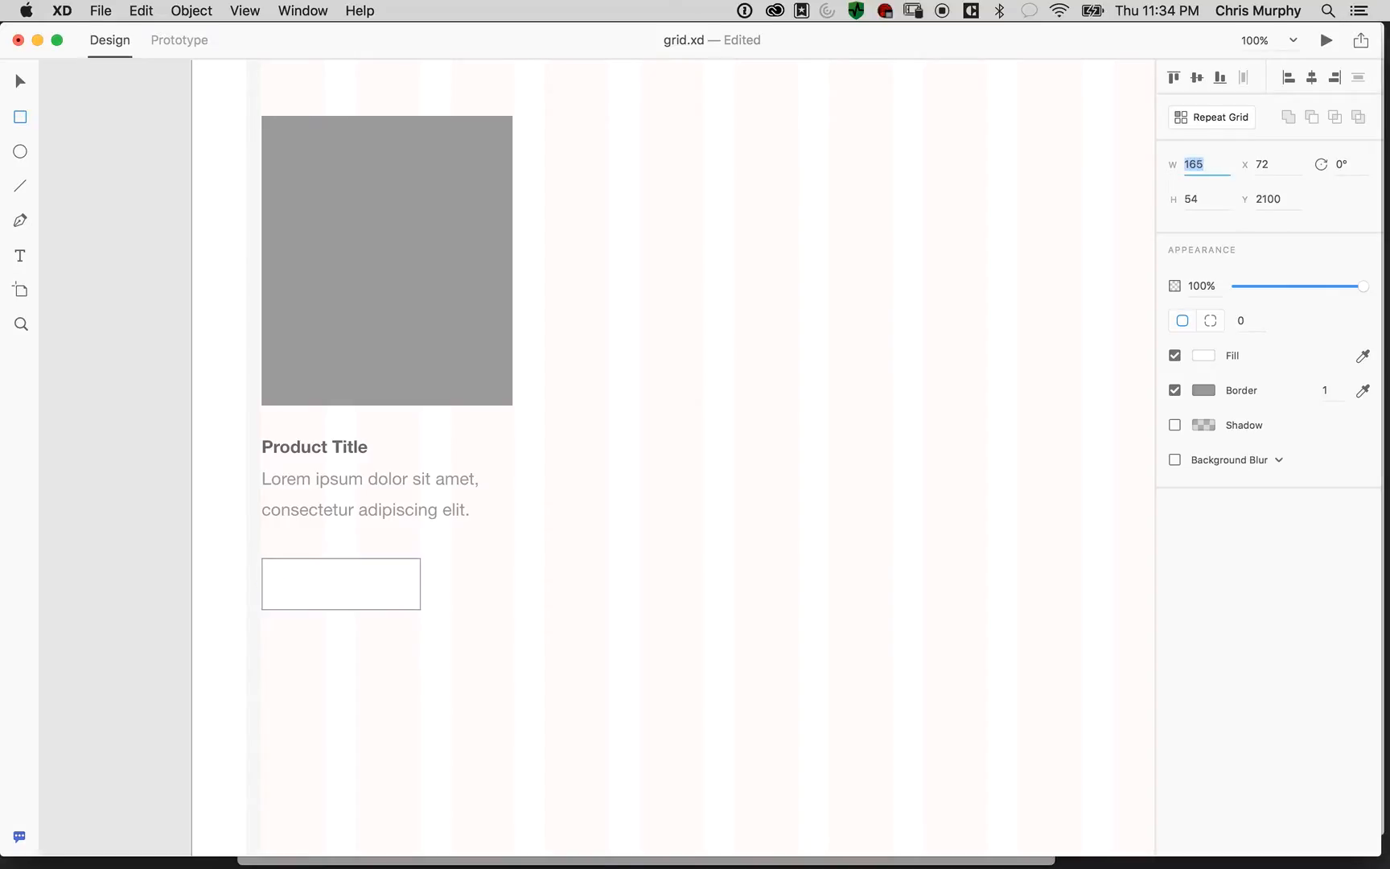
{"action": "left_click", "coordinate": [1194, 207]}
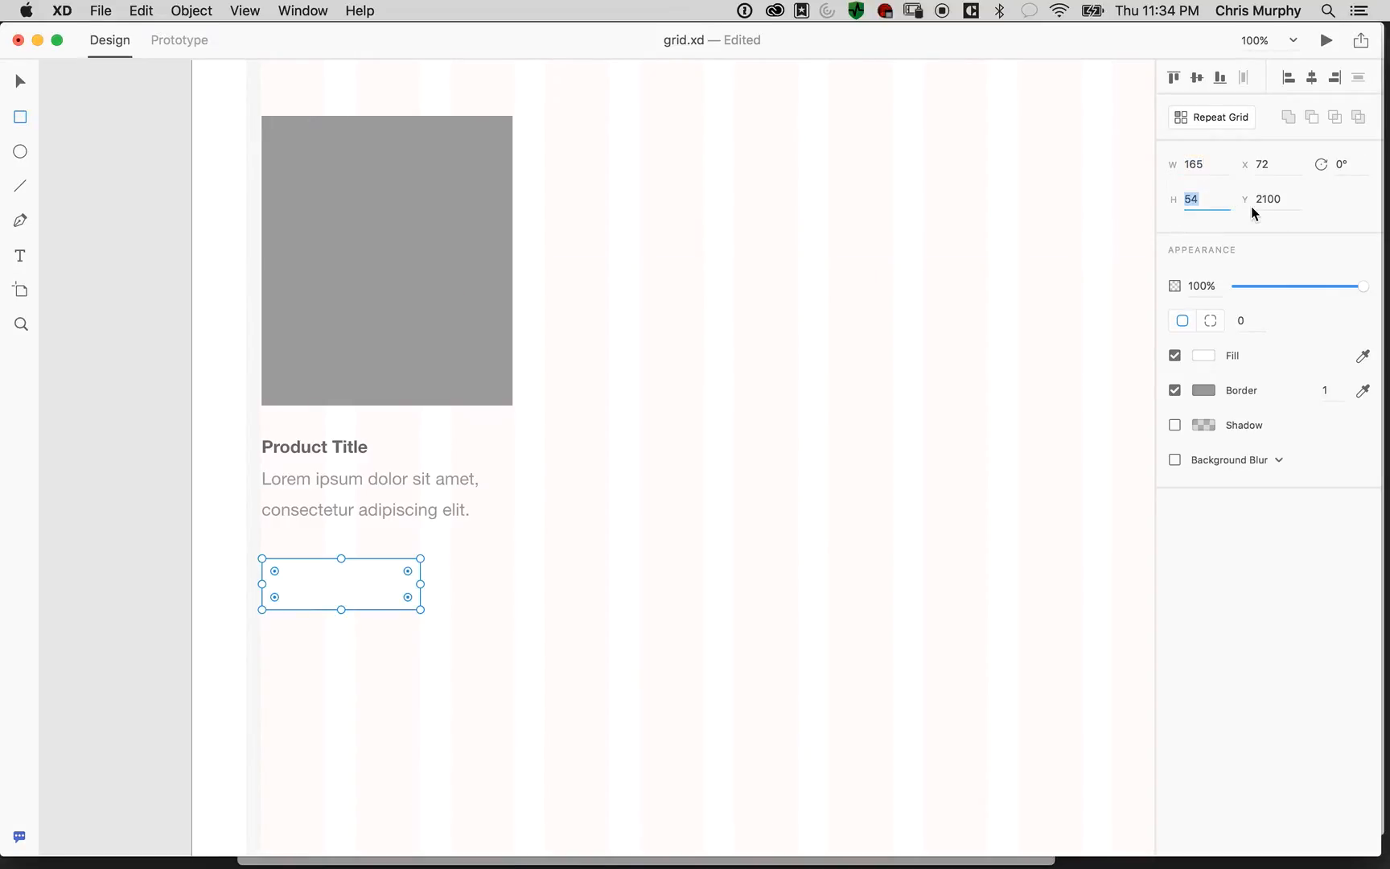
{"action": "key", "text": "Up"}
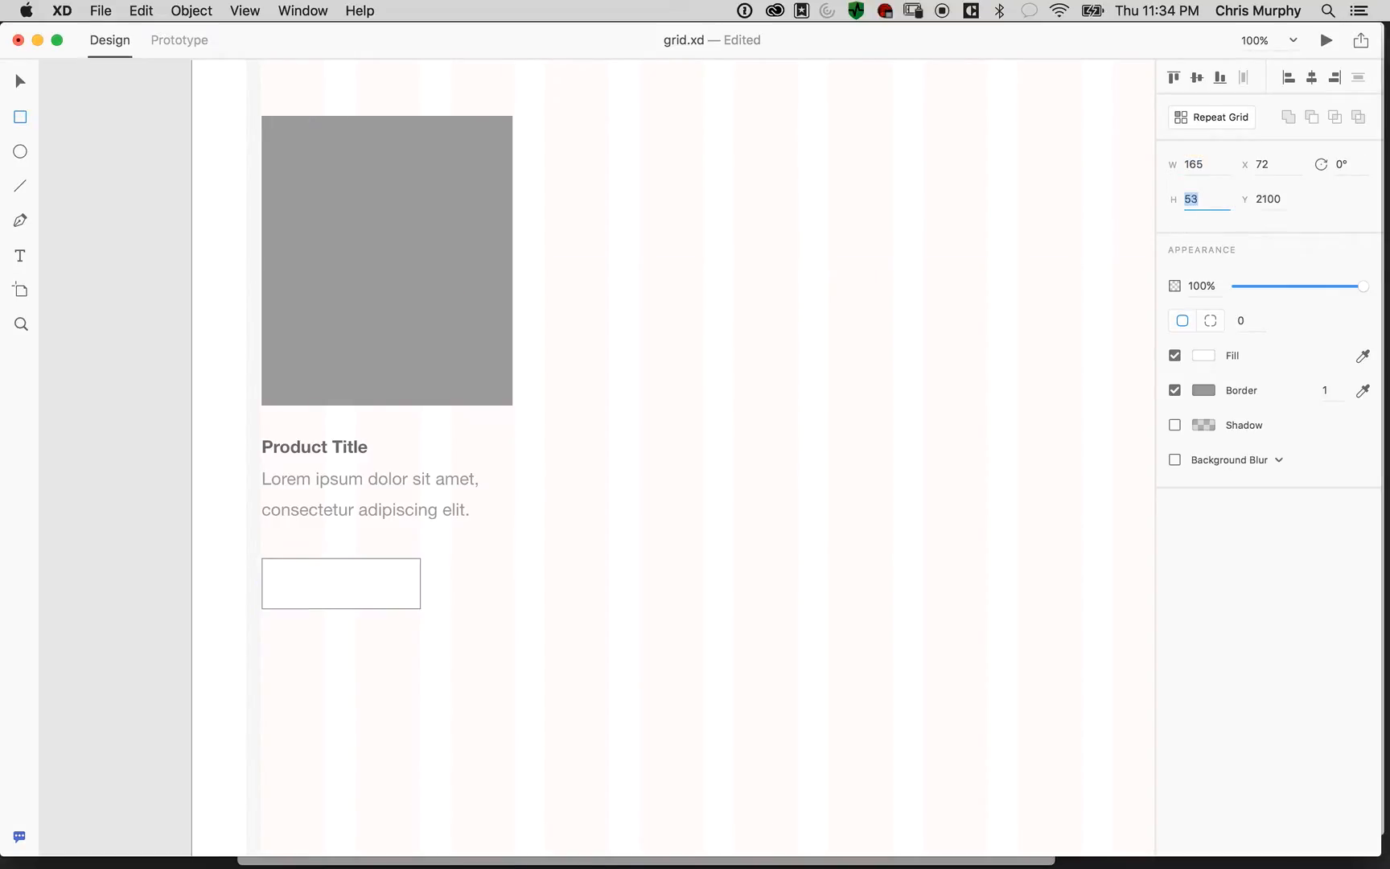
{"action": "key", "text": "Down"}
{"action": "key", "text": "Down"}
{"action": "key", "text": "Down"}
{"action": "key", "text": "Down"}
{"action": "key", "text": "Down"}
{"action": "key", "text": "Down"}
{"action": "key", "text": "Down"}
{"action": "key", "text": "shift+Down"}
{"action": "key", "text": "shift+Down"}
{"action": "key", "text": "shift+Up"}
{"action": "key", "text": "Up"}
{"action": "key", "text": "Up"}
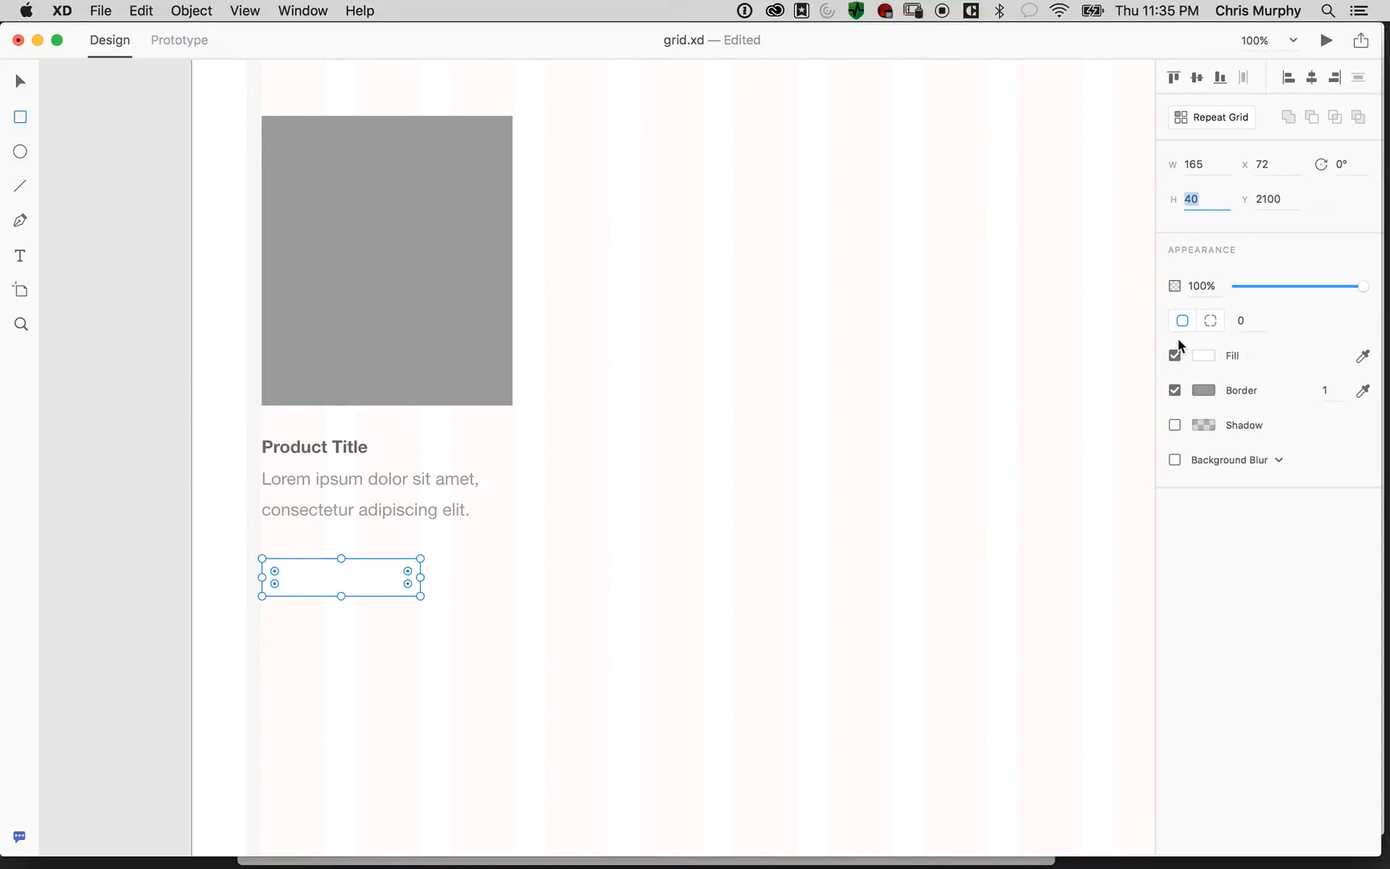
Set the rectangle's border and fill colours to dark grey #333333, and turn its border off
{"action": "left_click", "coordinate": [1202, 391]}
{"action": "left_click", "coordinate": [1049, 508]}
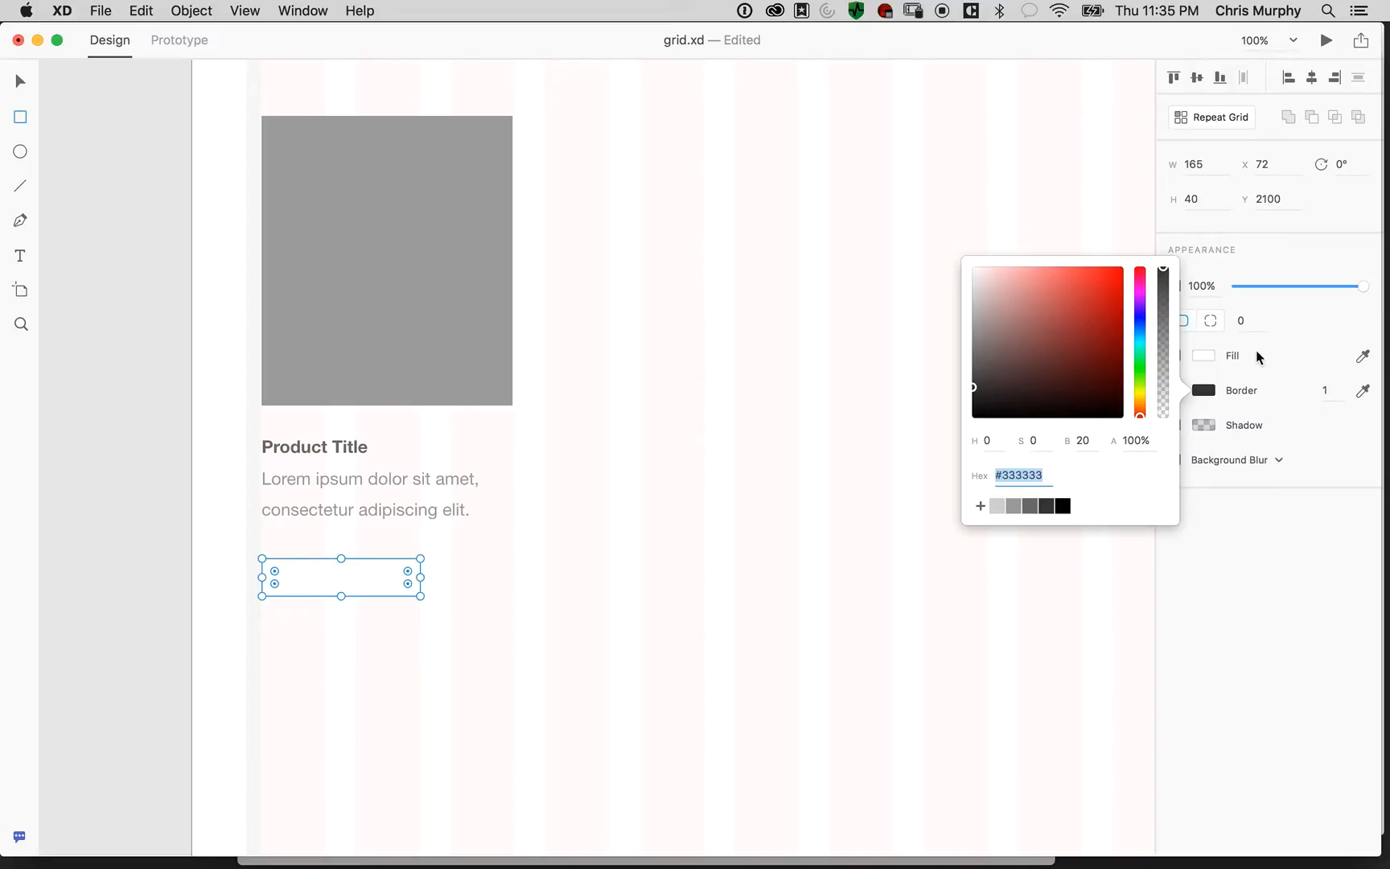
{"action": "left_click", "coordinate": [1203, 356]}
{"action": "left_click", "coordinate": [1233, 358]}
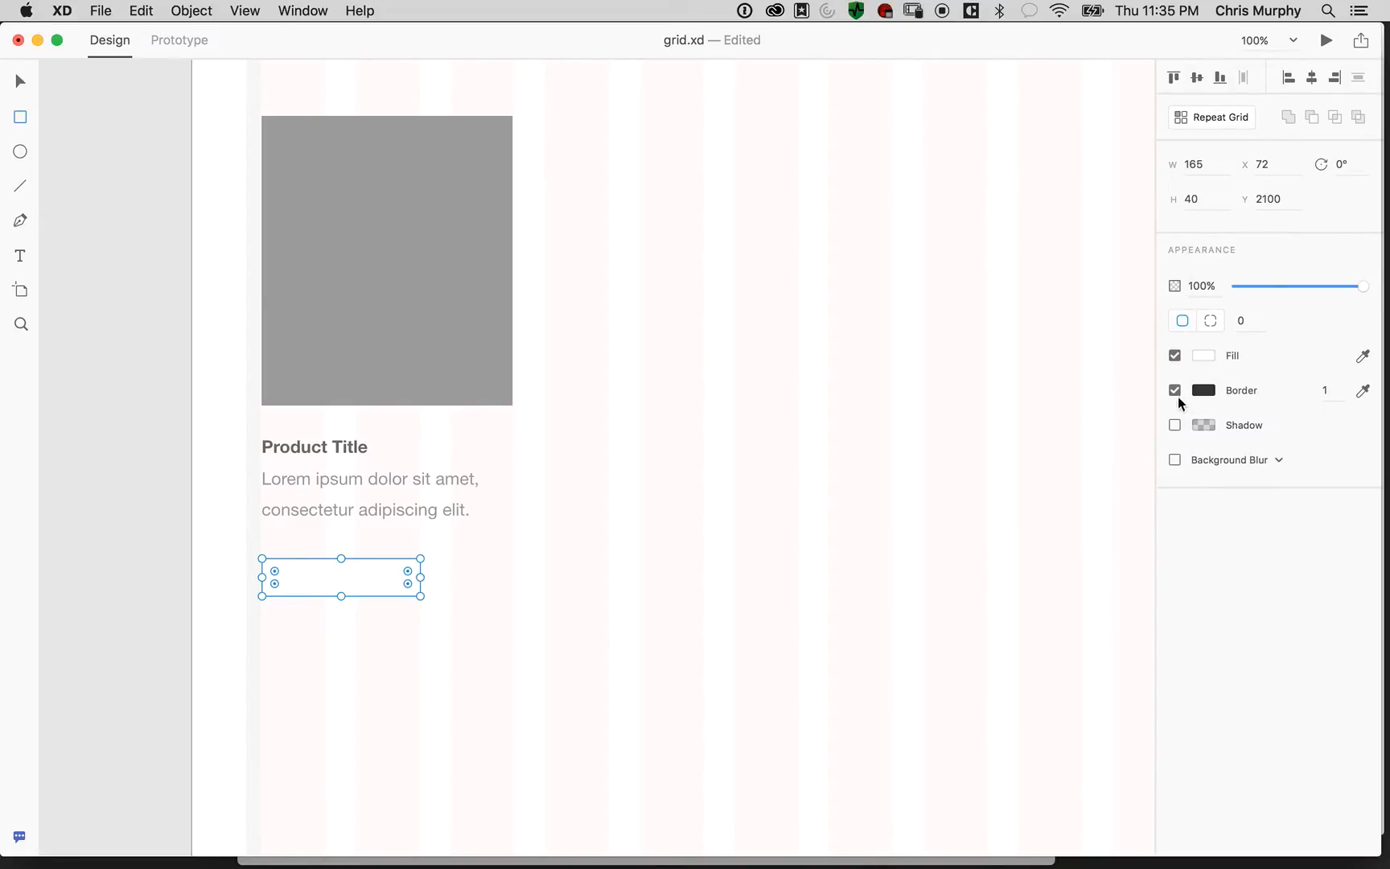
{"action": "left_click", "coordinate": [1199, 356]}
{"action": "left_click", "coordinate": [1043, 481]}
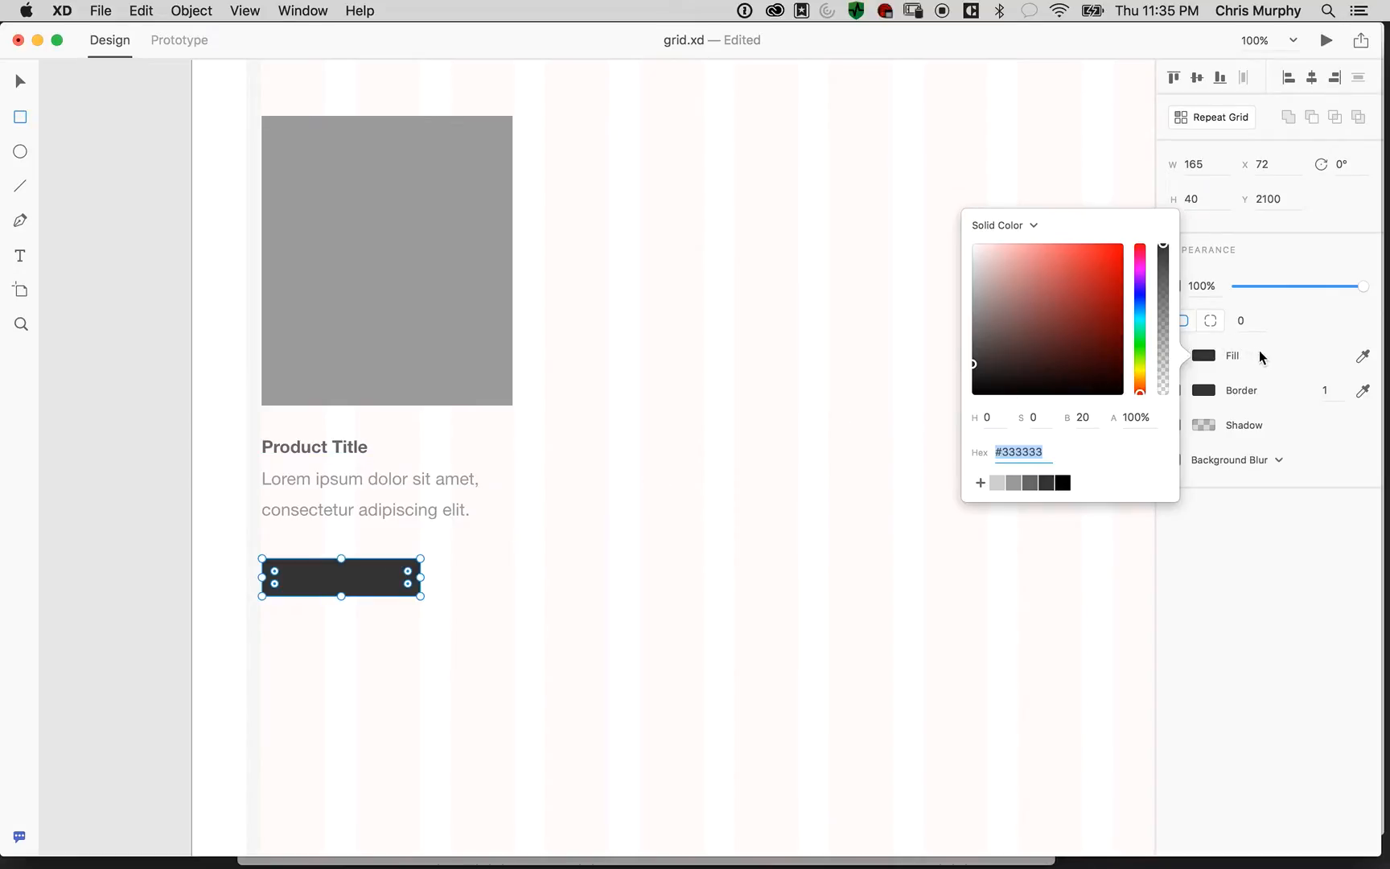
{"action": "left_click", "coordinate": [1047, 482]}
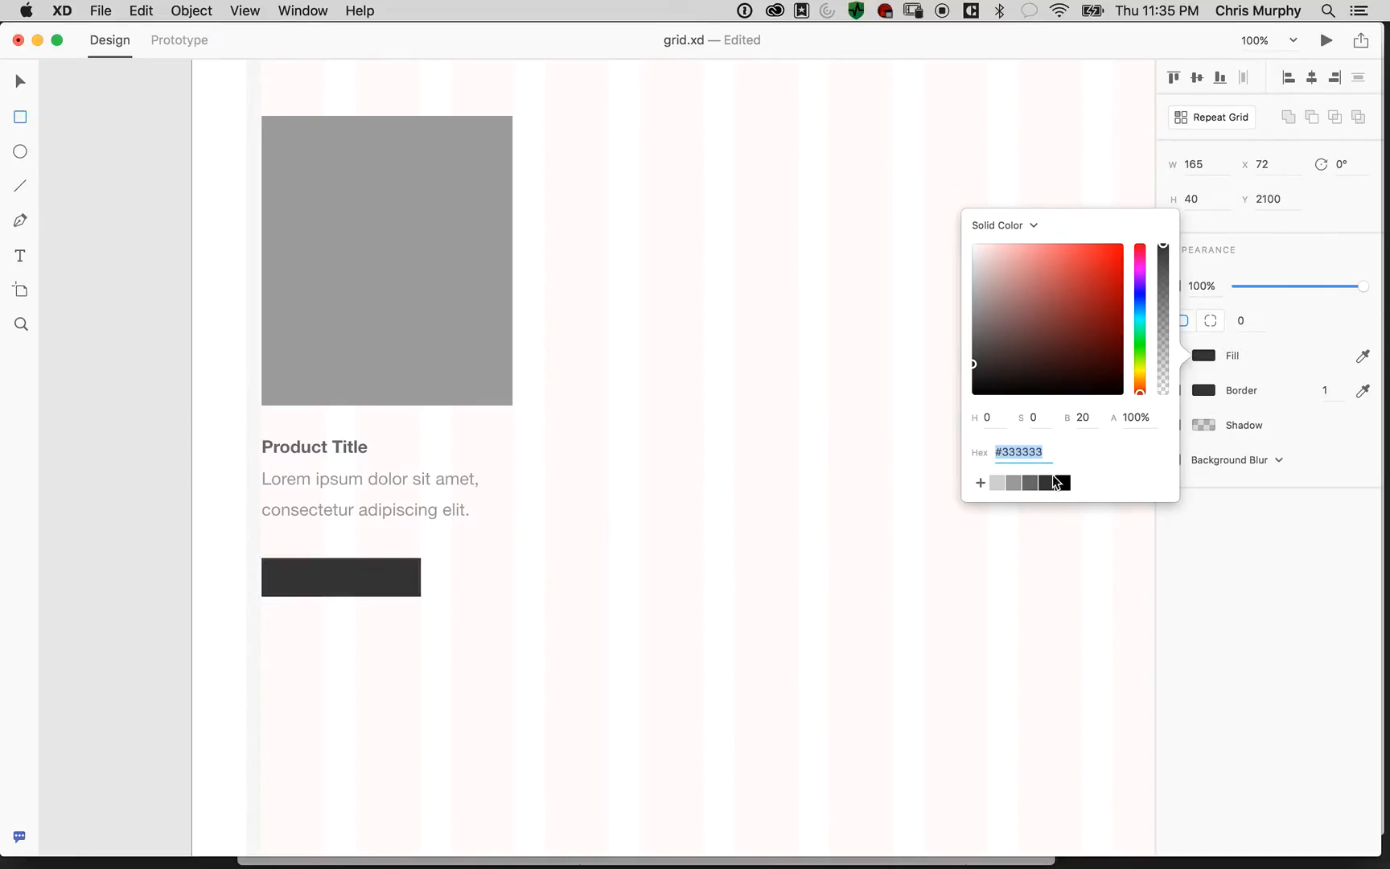
{"action": "left_click", "coordinate": [1279, 328]}
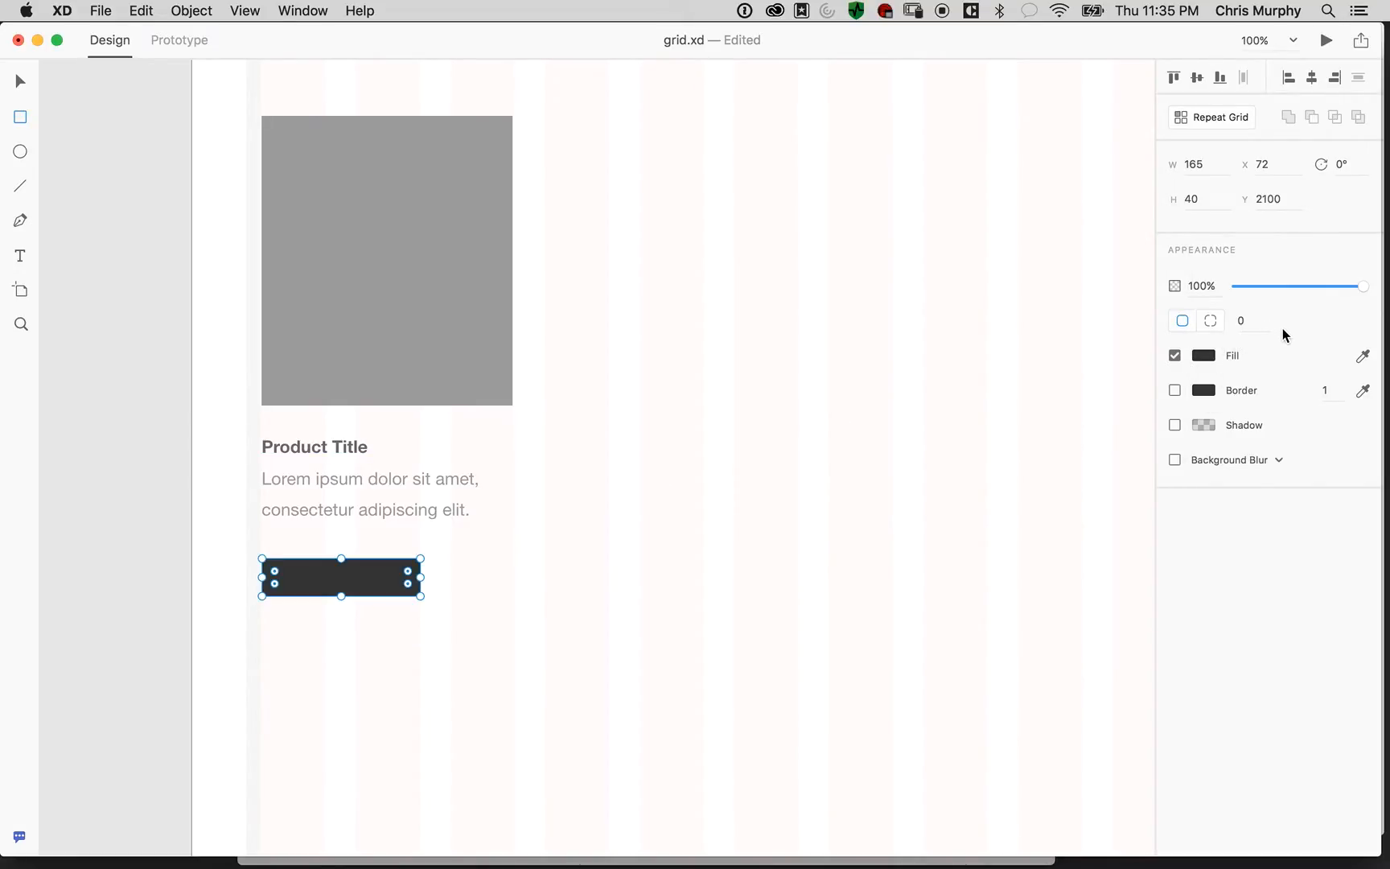
Round the dark rectangle's corners with a radius of 3 and deselect it
{"action": "left_click", "coordinate": [1241, 320]}
{"action": "key", "text": "super+plus"}
{"action": "key", "text": "super+plus"}
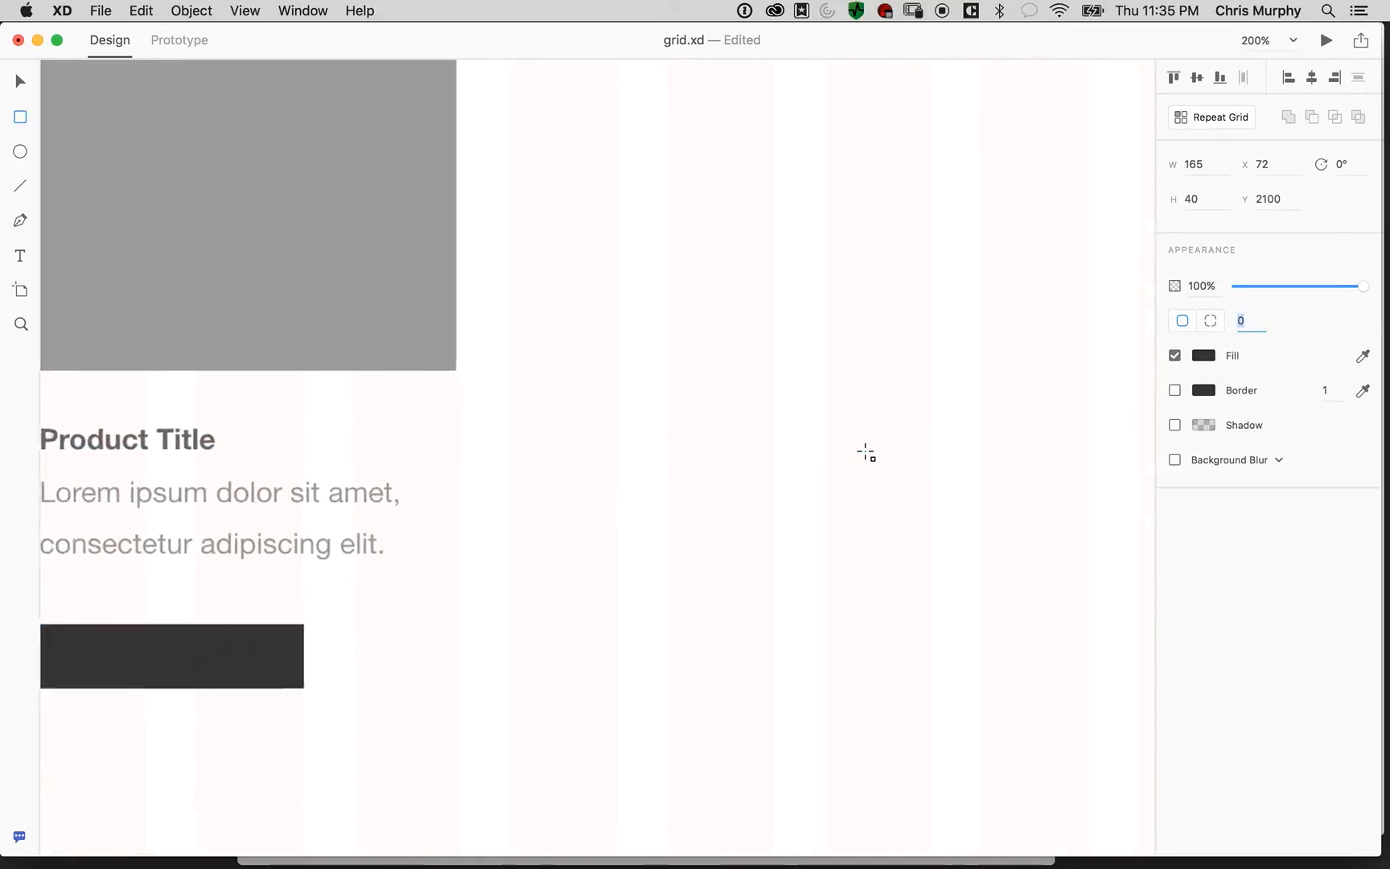
{"action": "scroll", "coordinate": [866, 452], "scroll_direction": "down", "scroll_amount": 7}
{"action": "scroll", "coordinate": [865, 452], "scroll_direction": "left", "scroll_amount": 9}
{"action": "scroll", "coordinate": [865, 452], "scroll_direction": "left", "scroll_amount": 5}
{"action": "scroll", "coordinate": [866, 452], "scroll_direction": "up", "scroll_amount": 1}
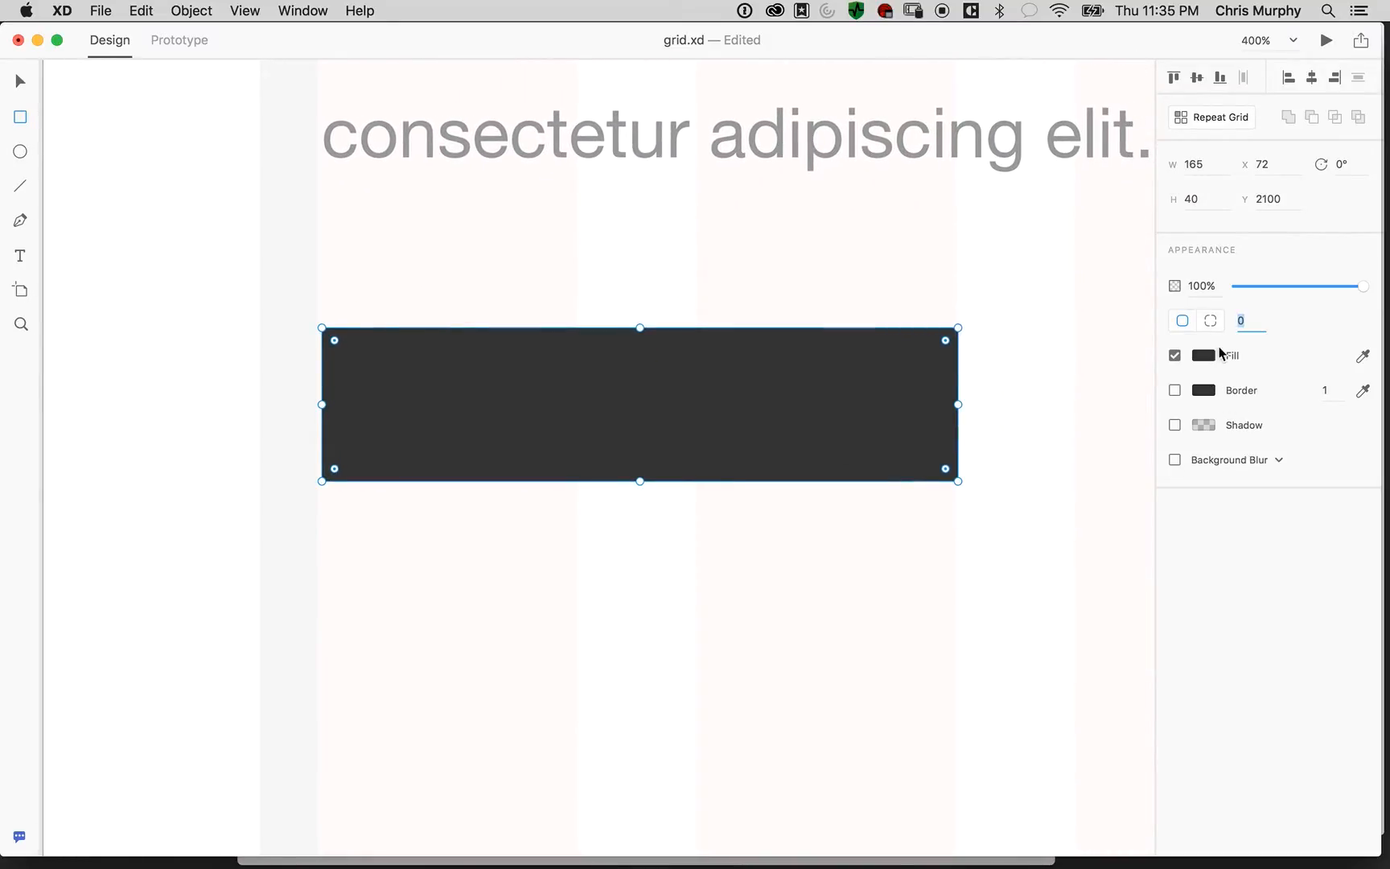
{"action": "key", "text": "Up"}
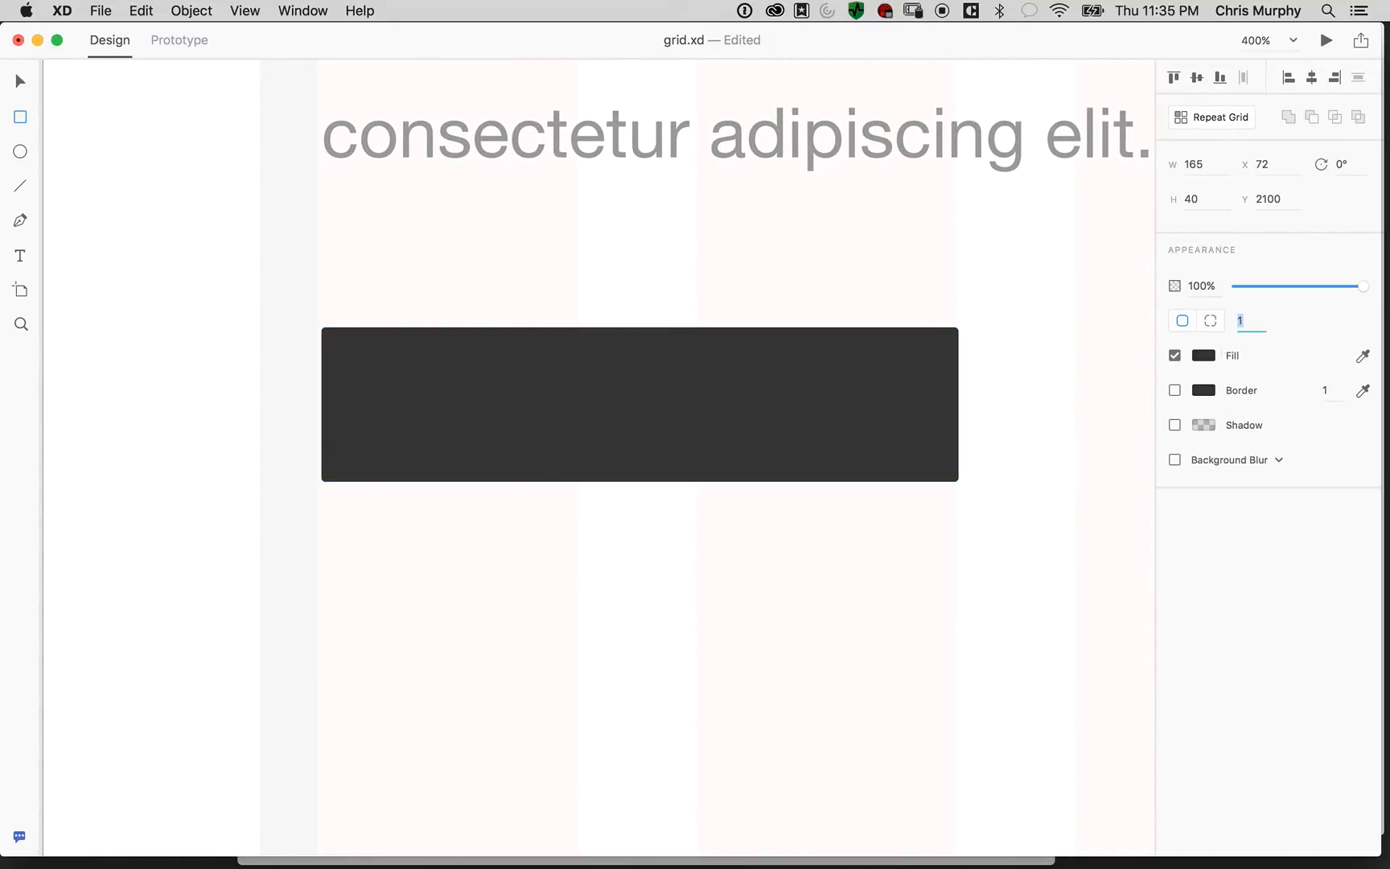
{"action": "key", "text": "Up"}
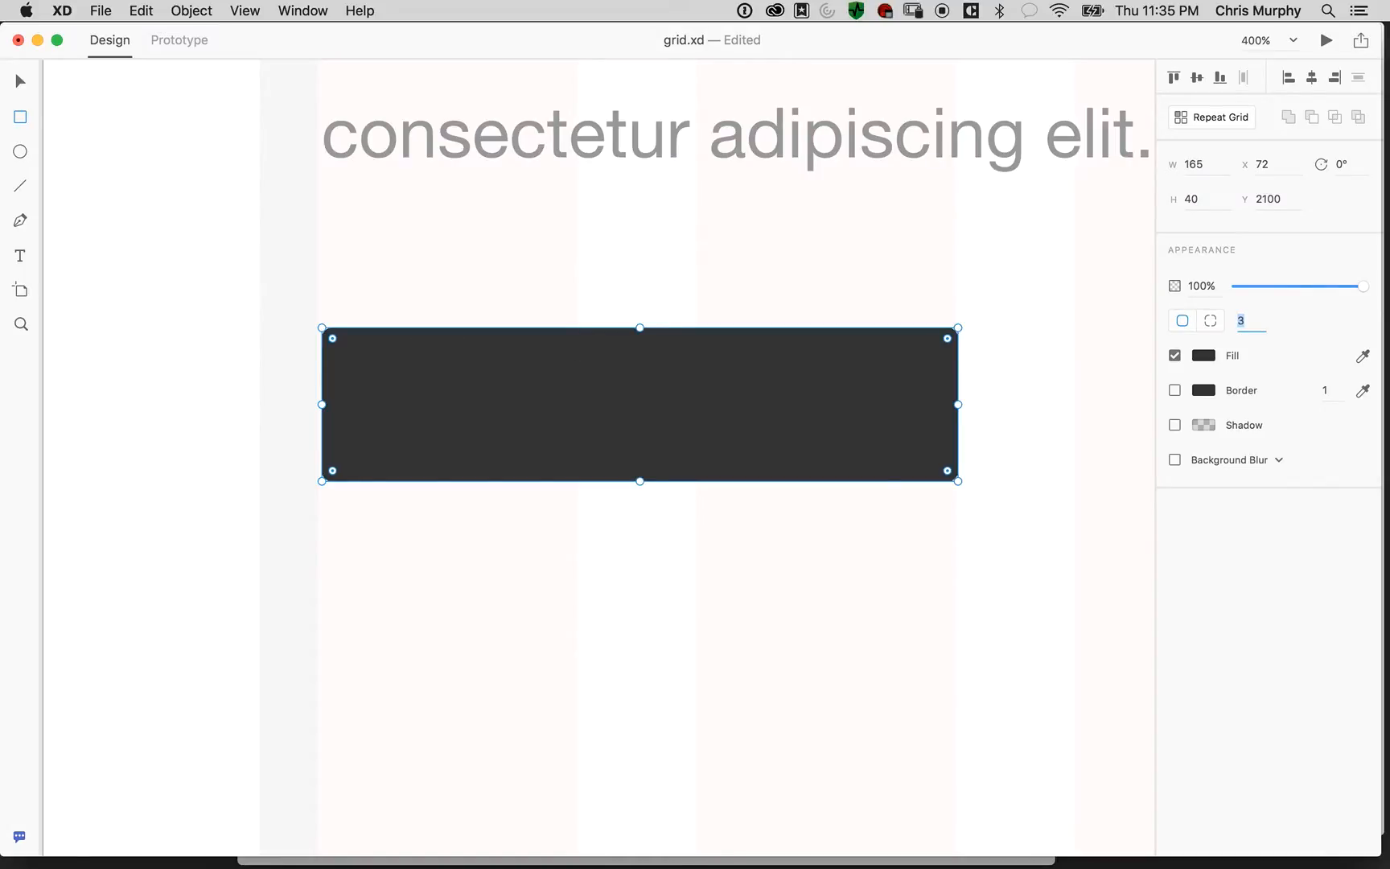
{"action": "key", "text": "super+1"}
{"action": "left_click_drag", "start_coordinate": [322, 477], "coordinate": [324, 589]}
{"action": "key", "text": "super+z"}
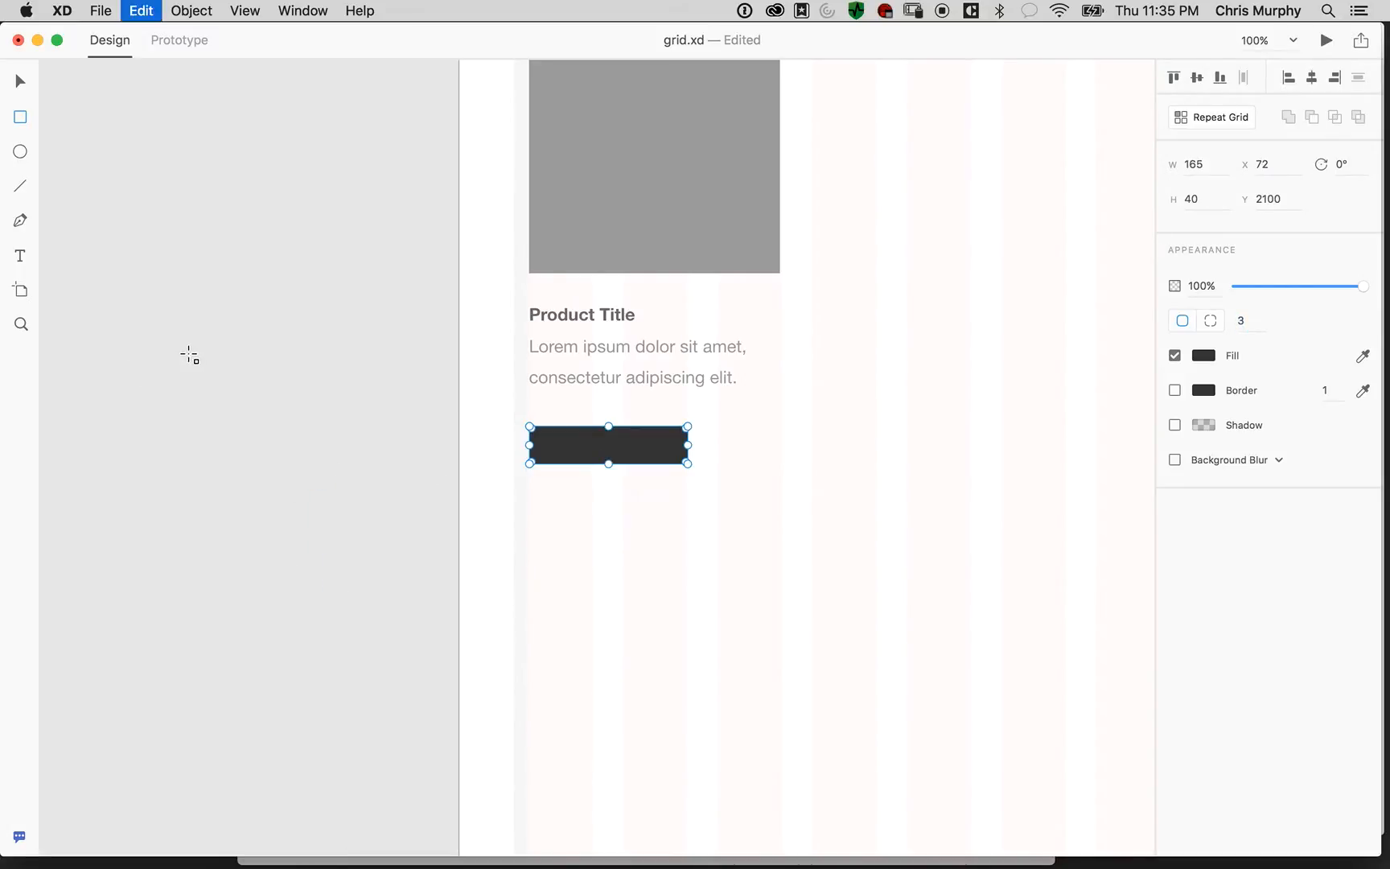
{"action": "left_click", "coordinate": [21, 79]}
{"action": "left_click", "coordinate": [226, 350]}
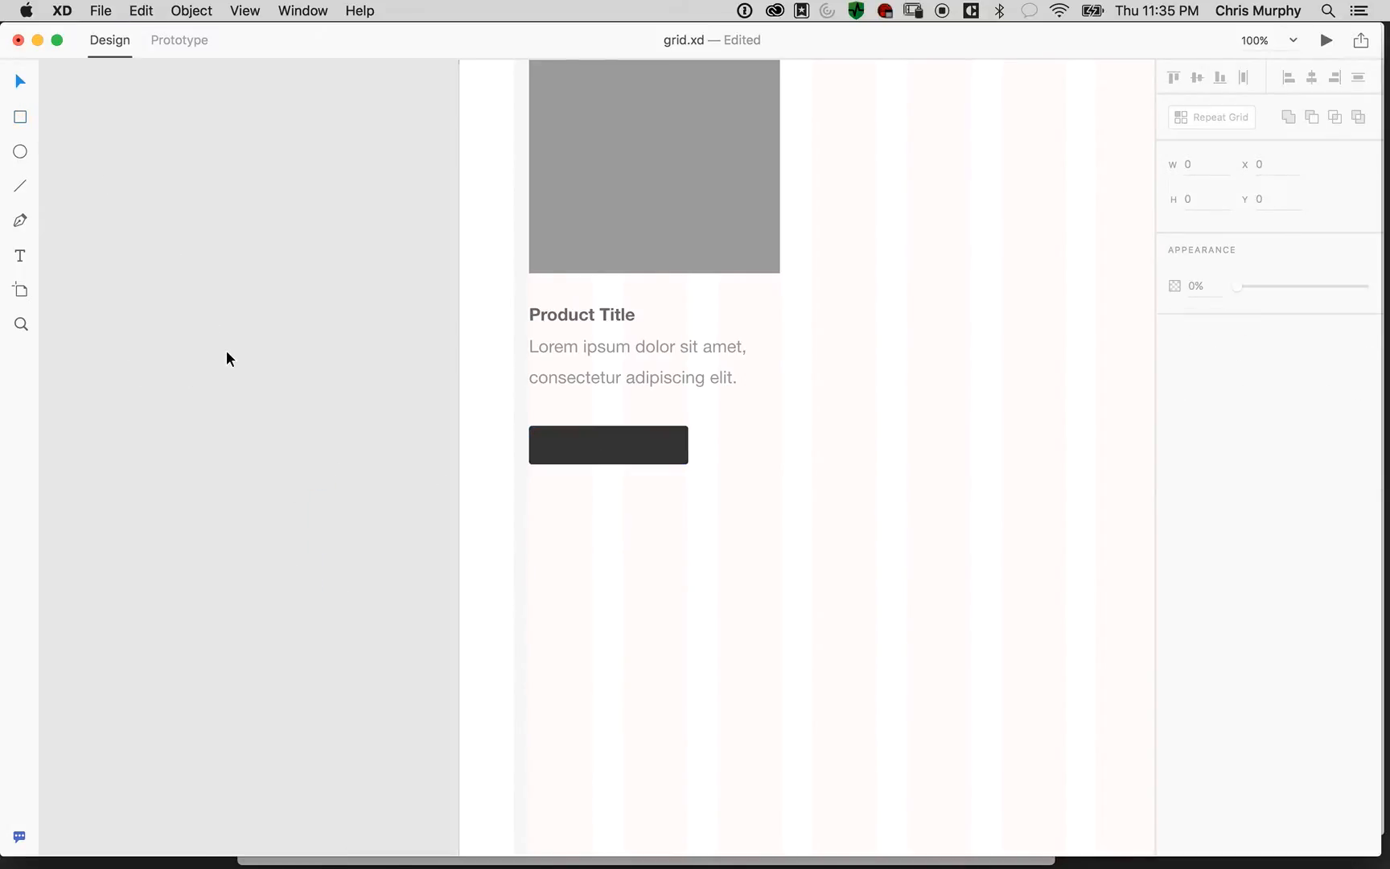
Try corner radii between 12 and 43 on the dark rectangle, and return the radius to 3
{"action": "left_click_drag", "start_coordinate": [679, 532], "coordinate": [582, 541]}
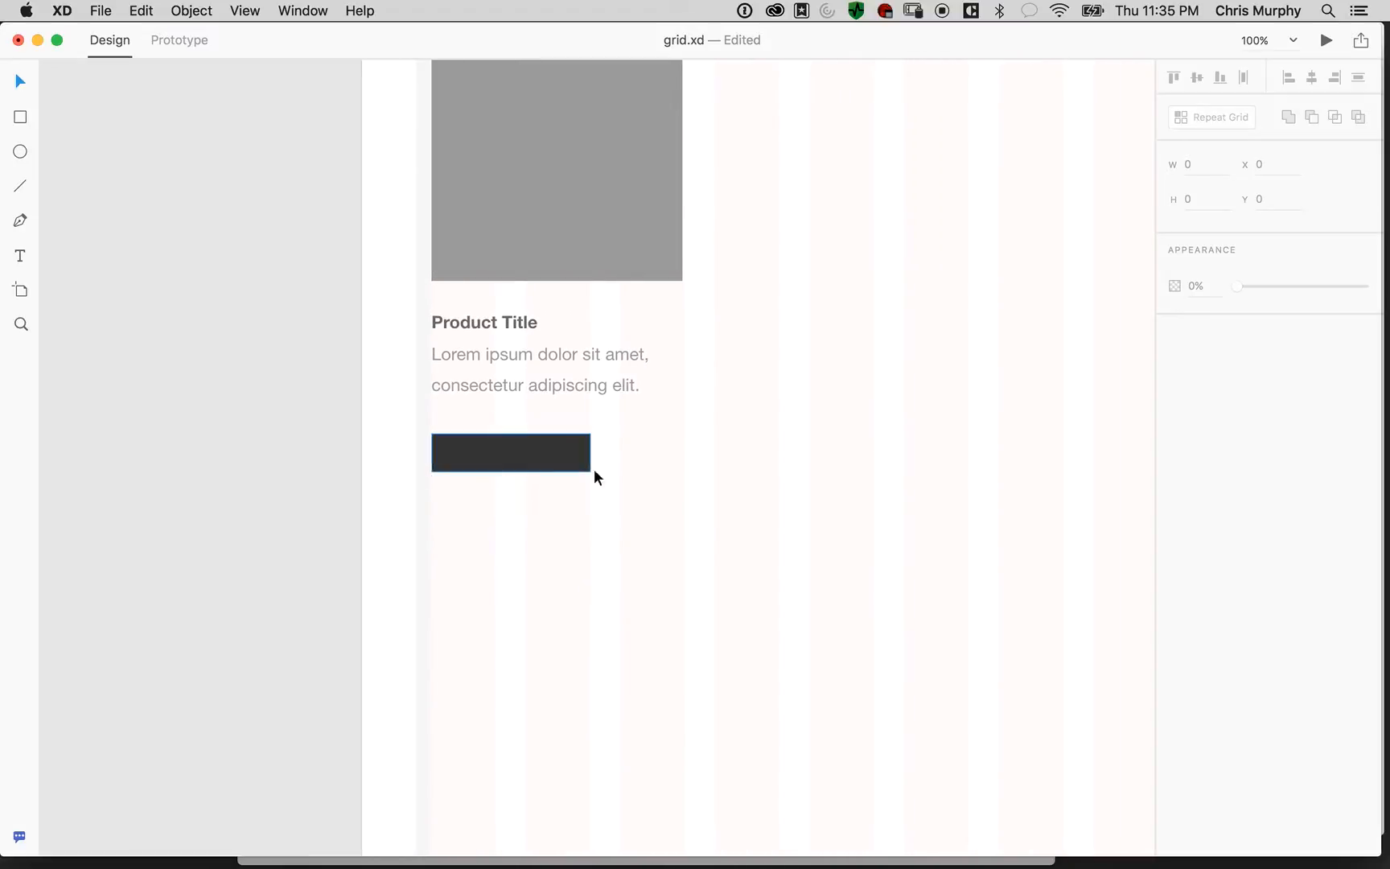
{"action": "left_click", "coordinate": [481, 449]}
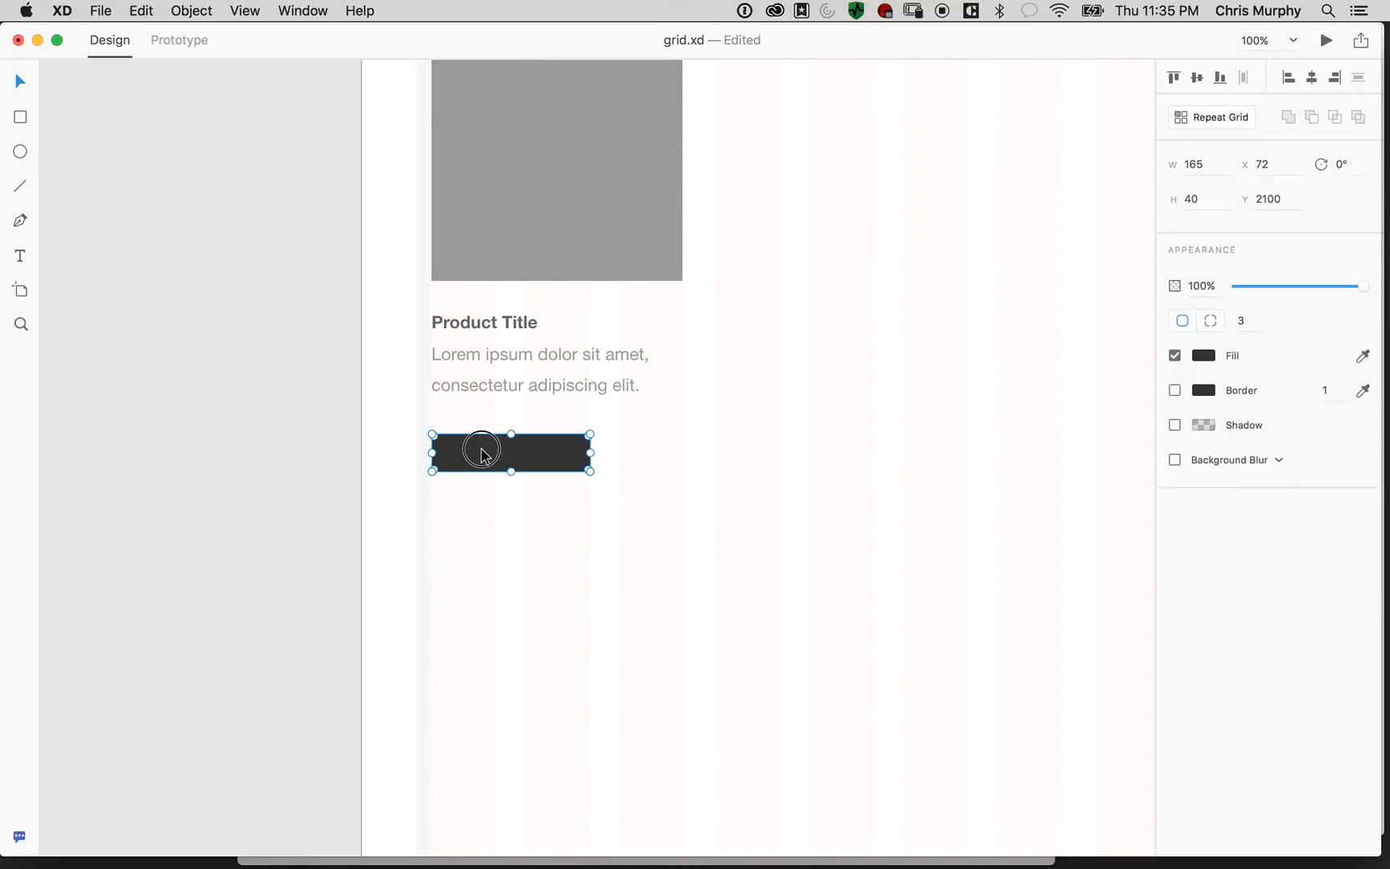
{"action": "left_click", "coordinate": [1246, 318]}
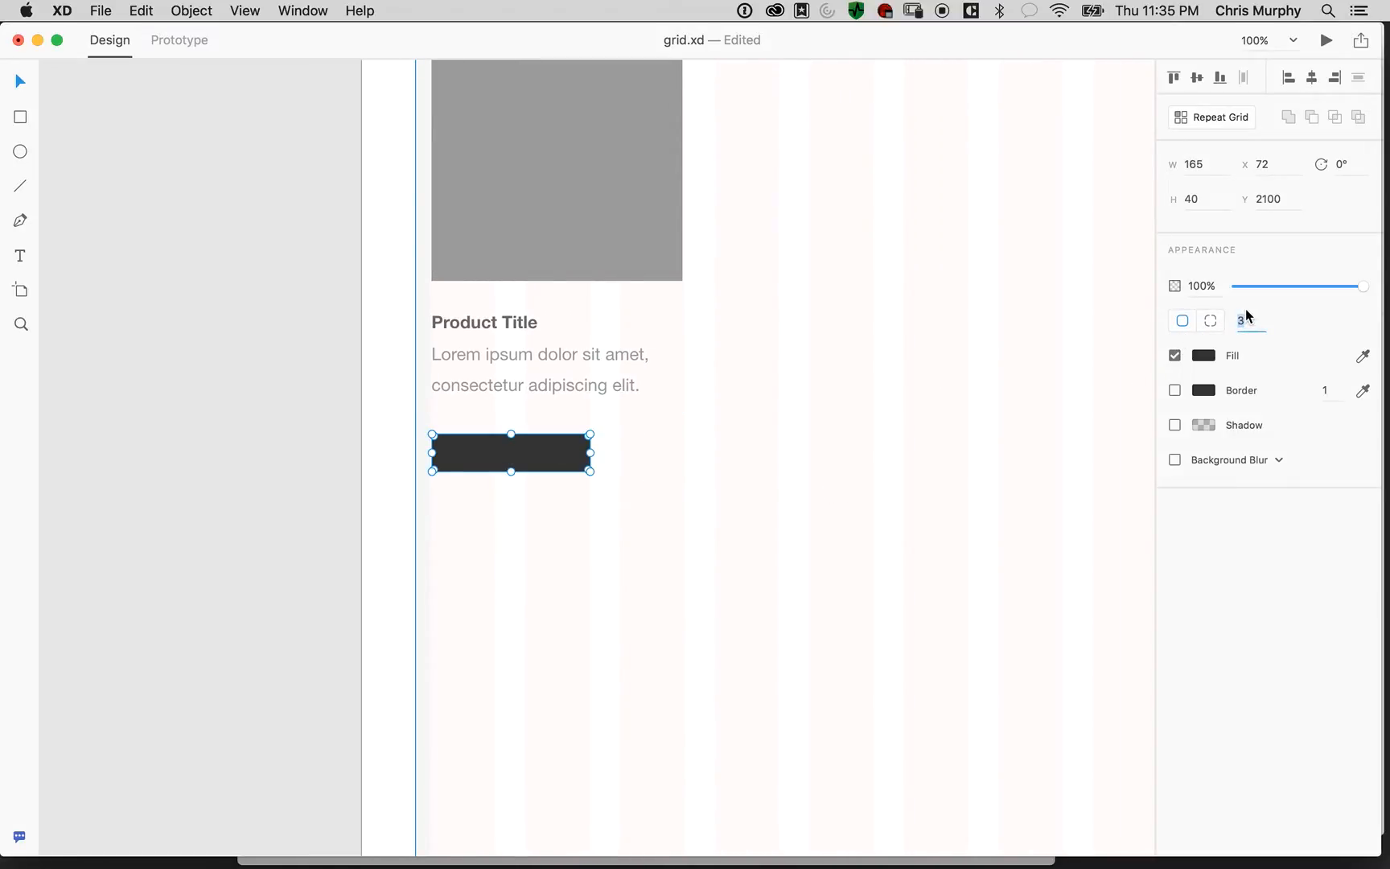
{"action": "type", "text": "33"}
{"action": "key", "text": "Return"}
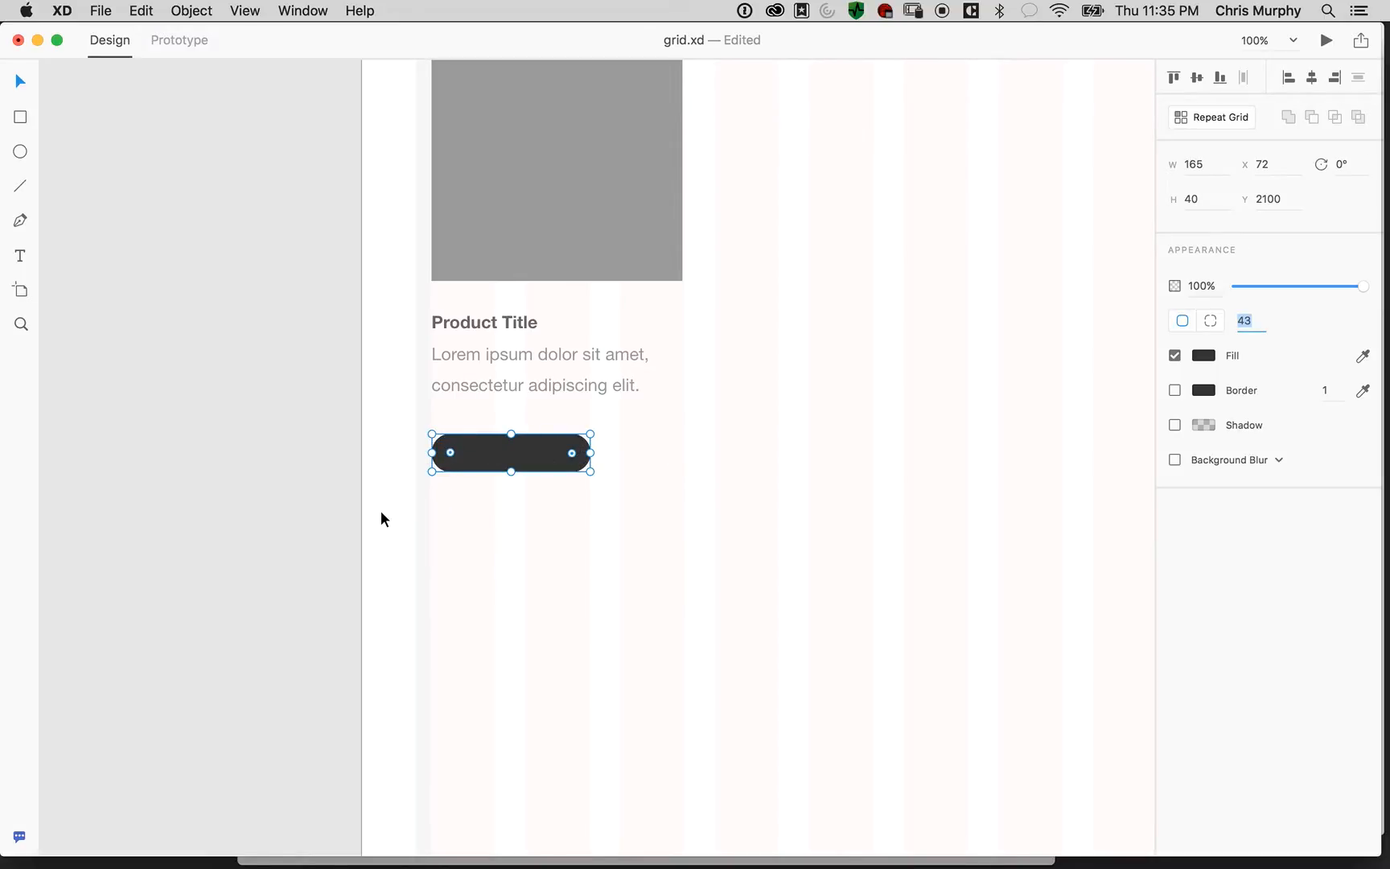
{"action": "key", "text": "Down"}
{"action": "key", "text": "Down"}
{"action": "key", "text": "Down"}
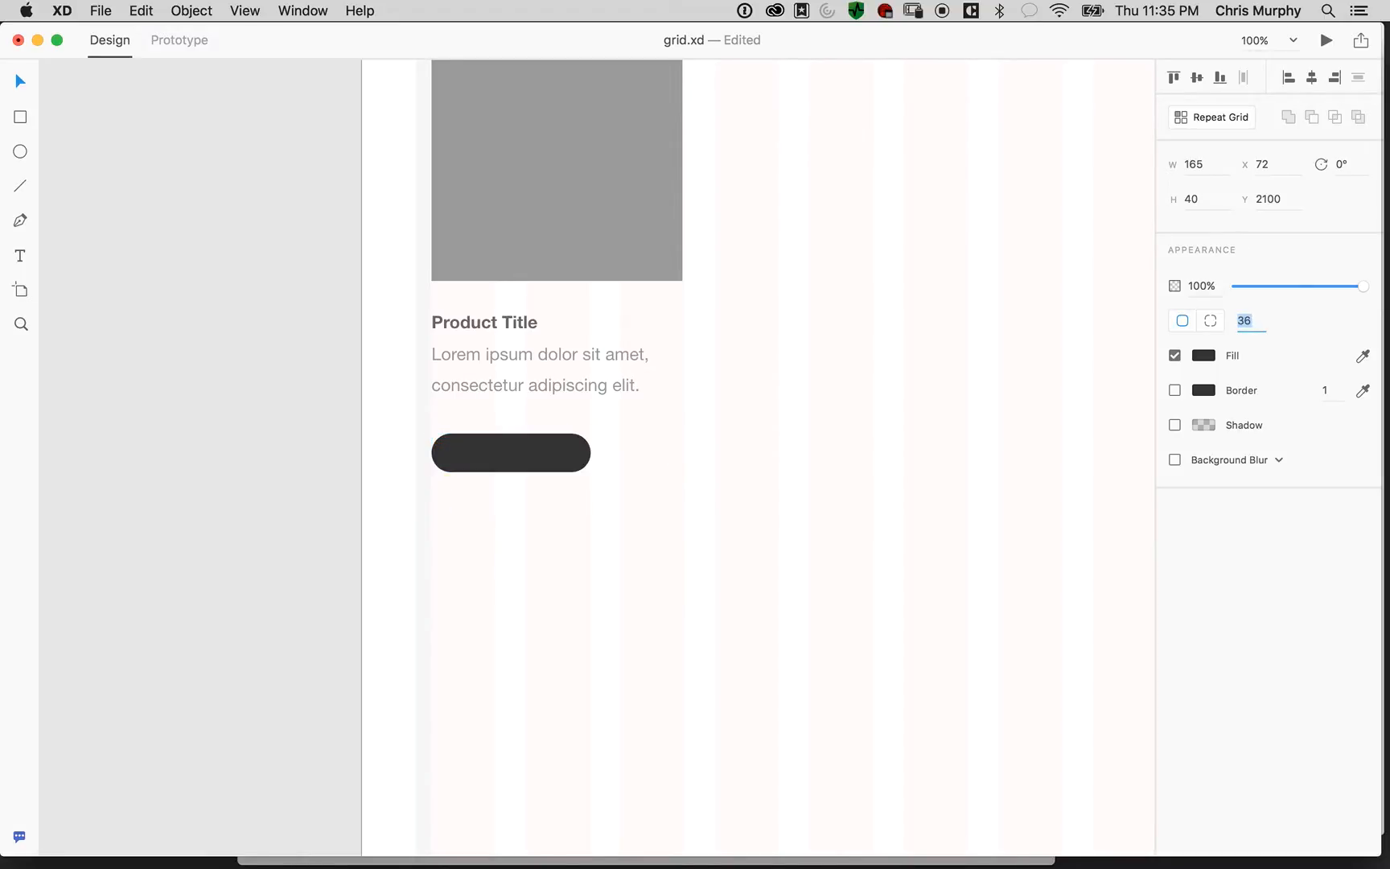
{"action": "key", "text": "shift+Down"}
{"action": "key", "text": "Down"}
{"action": "key", "text": "Down"}
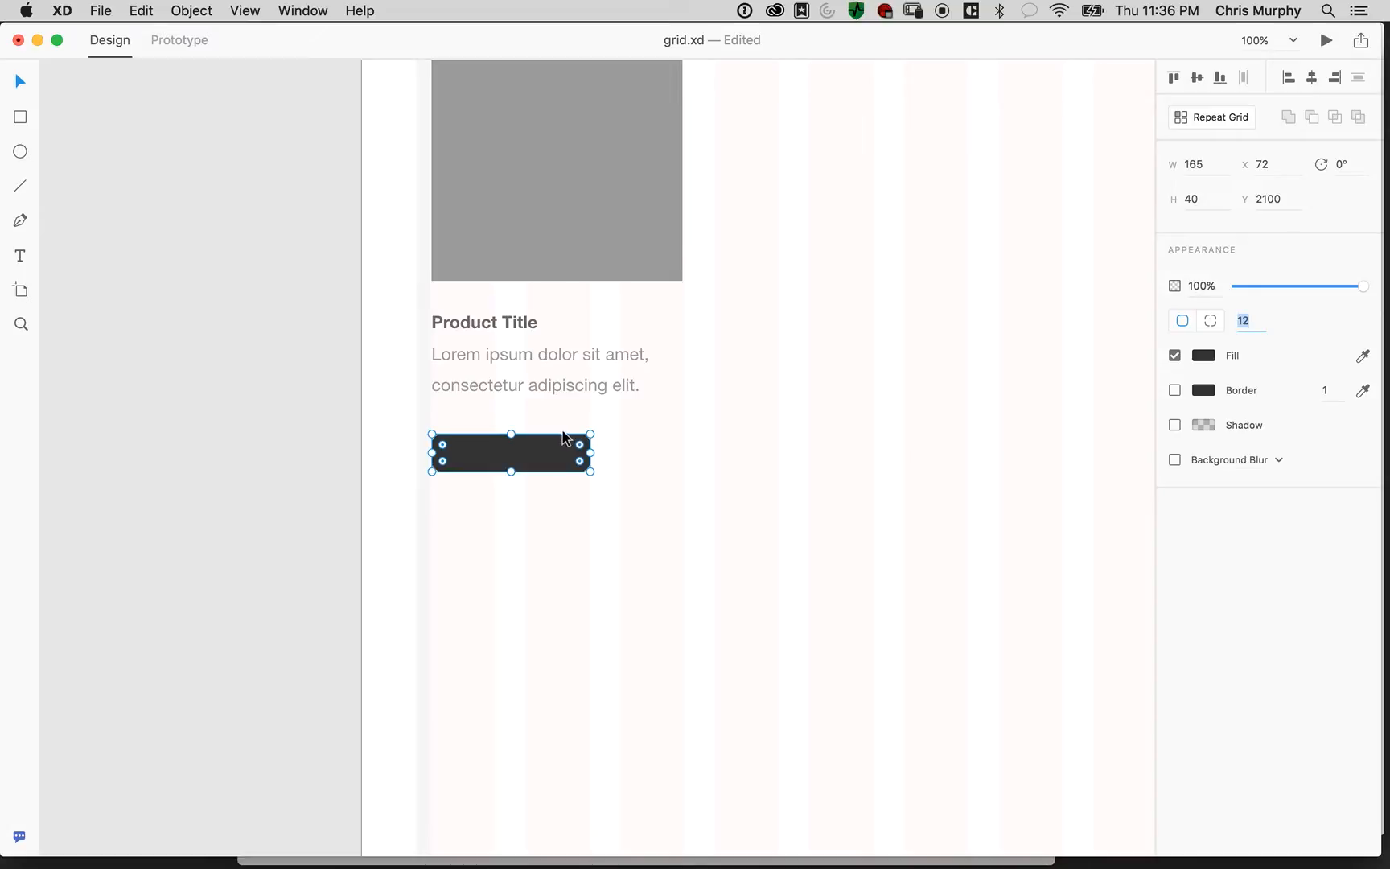
{"action": "type", "text": "42"}
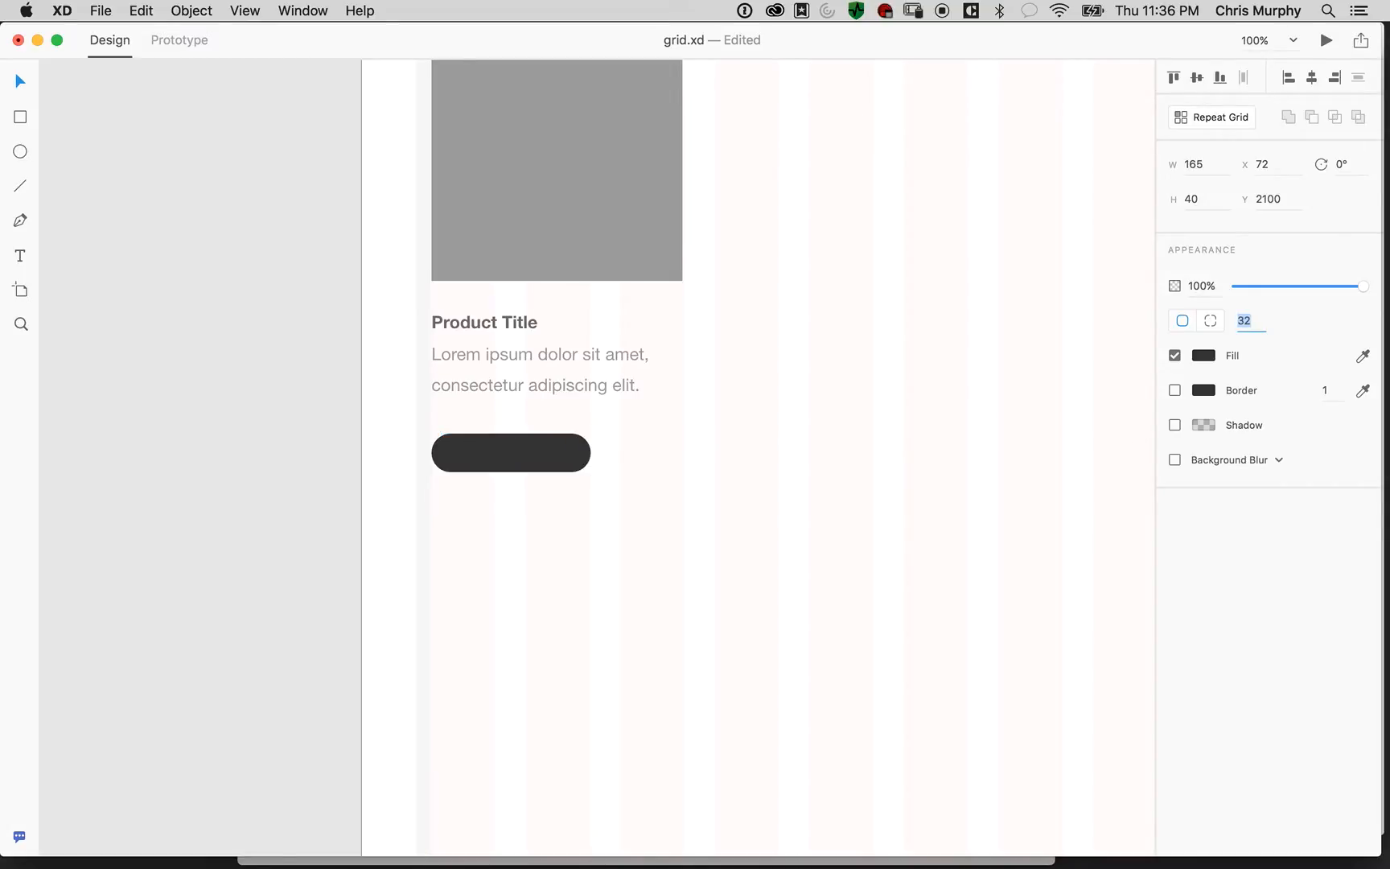
{"action": "type", "text": "3"}
{"action": "key", "text": "Tab"}
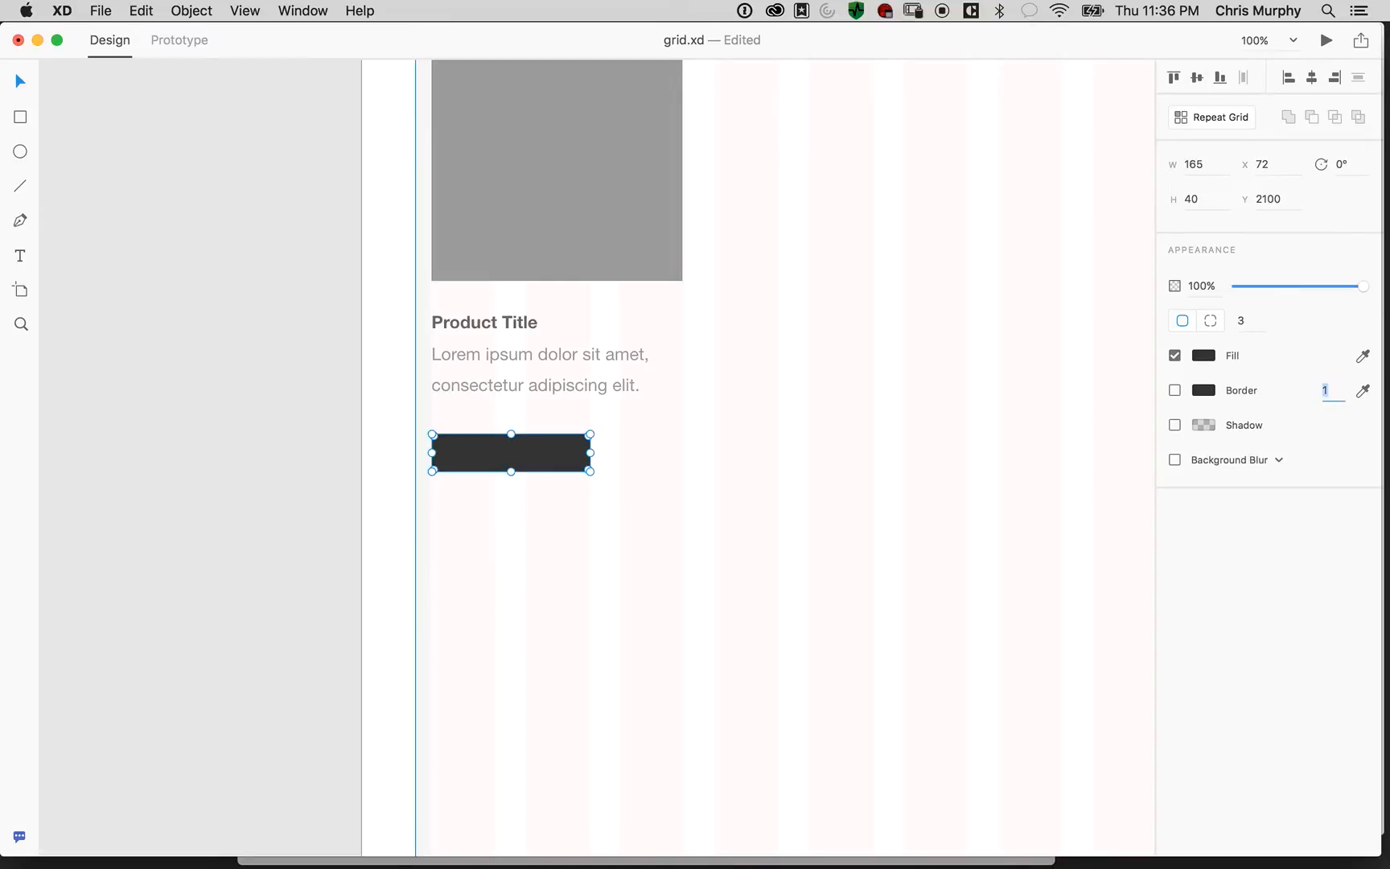
Set the dark rectangle's corner radius to 100 and move it up to Y 2093, keeping X at 72
{"action": "left_click", "coordinate": [1261, 319]}
{"action": "type", "text": "33"}
{"action": "key", "text": "Return"}
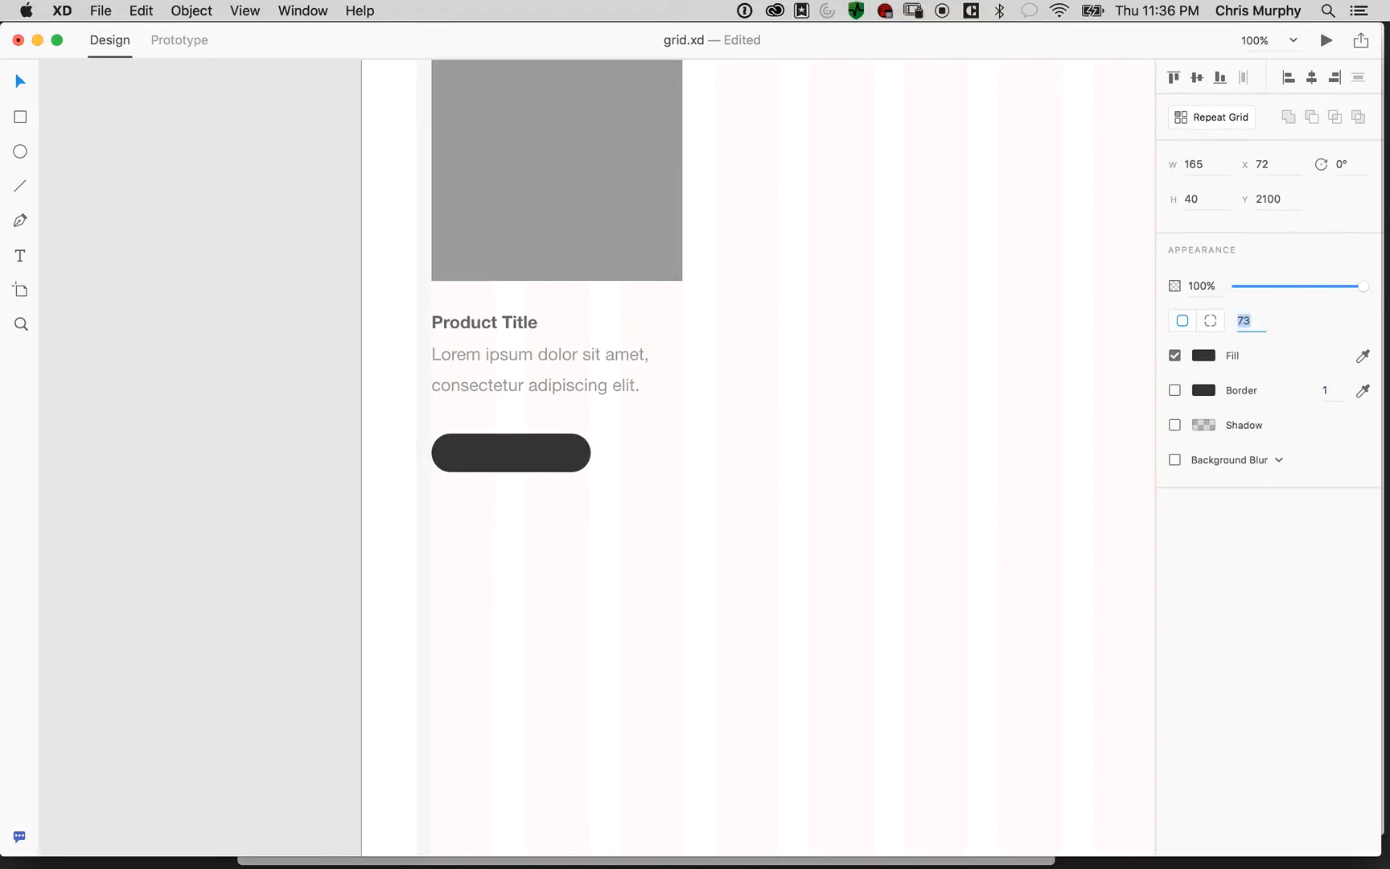
{"action": "type", "text": "1000"}
{"action": "key", "text": "Tab"}
{"action": "left_click_drag", "start_coordinate": [1255, 320], "coordinate": [1281, 328]}
{"action": "key", "text": "BackSpace"}
{"action": "key", "text": "Tab"}
{"action": "left_click", "coordinate": [229, 391]}
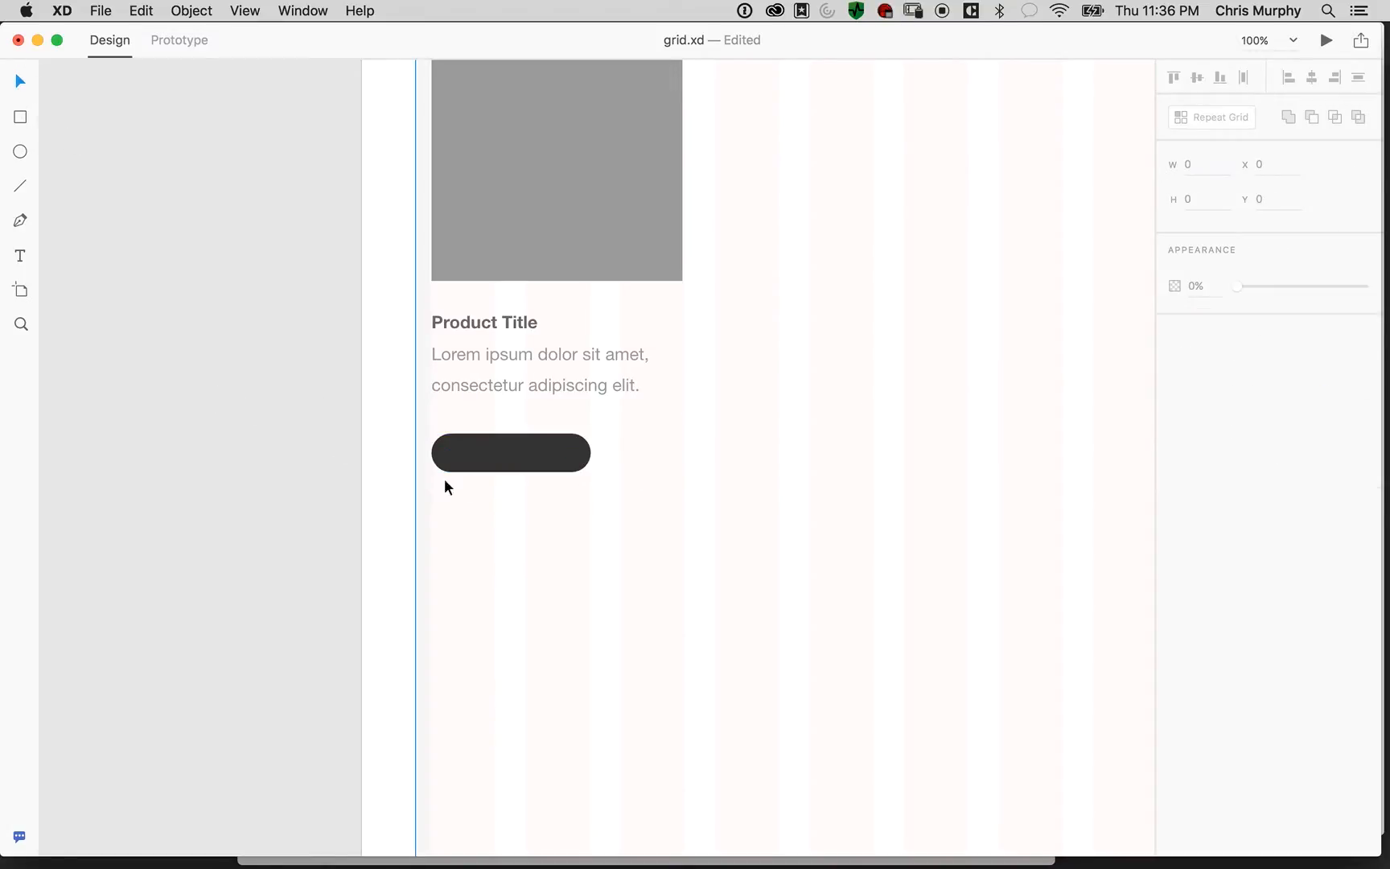
{"action": "mouse_move", "coordinate": [518, 457]}
{"action": "left_mouse_down"}
{"action": "mouse_move", "coordinate": [518, 444]}
{"action": "mouse_move", "coordinate": [538, 459]}
{"action": "left_mouse_up"}
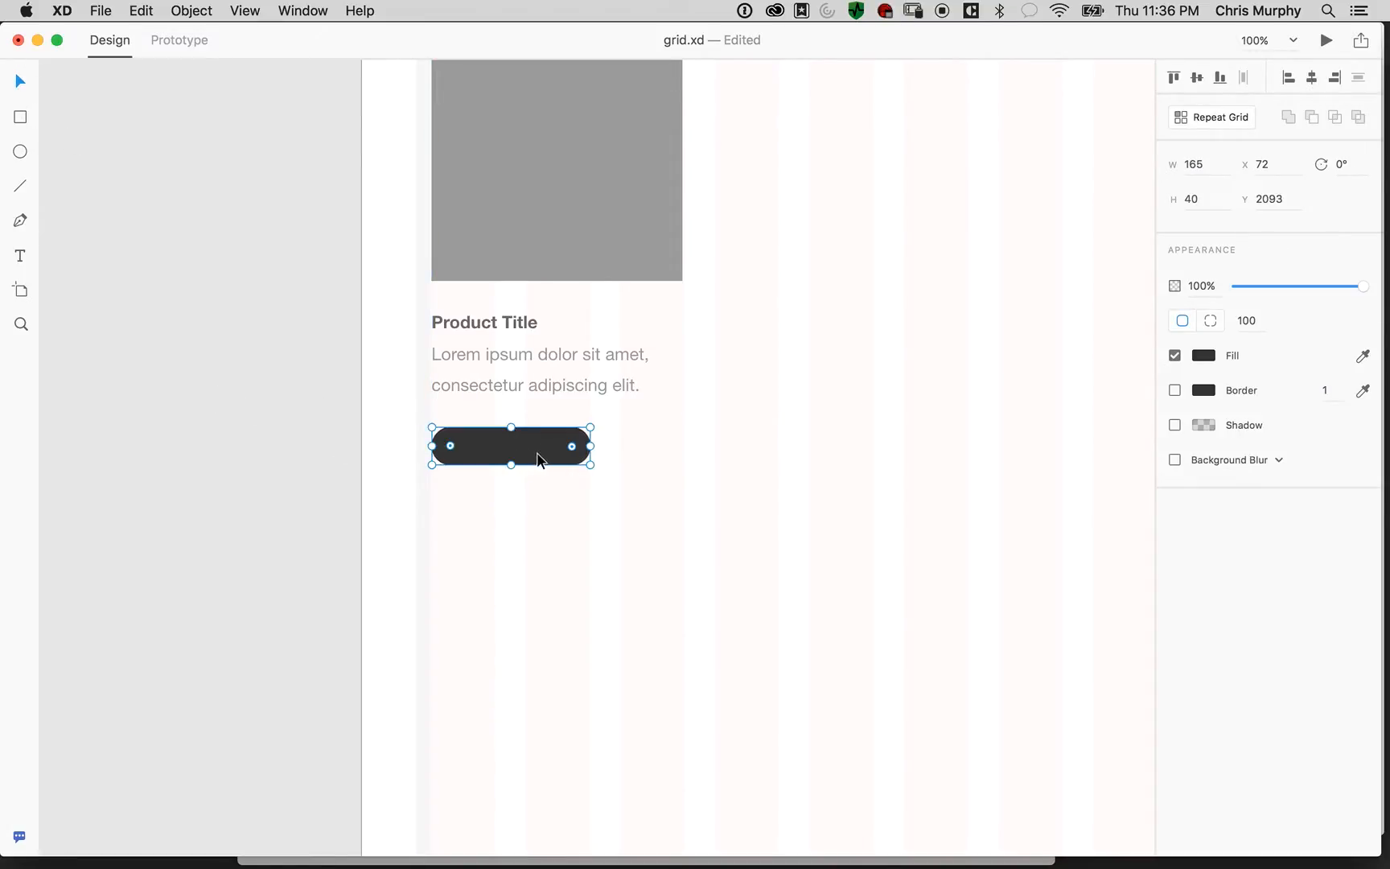
{"action": "left_click", "coordinate": [20, 256]}
{"action": "left_click", "coordinate": [20, 82]}
{"action": "left_click", "coordinate": [493, 331], "text": "shift"}
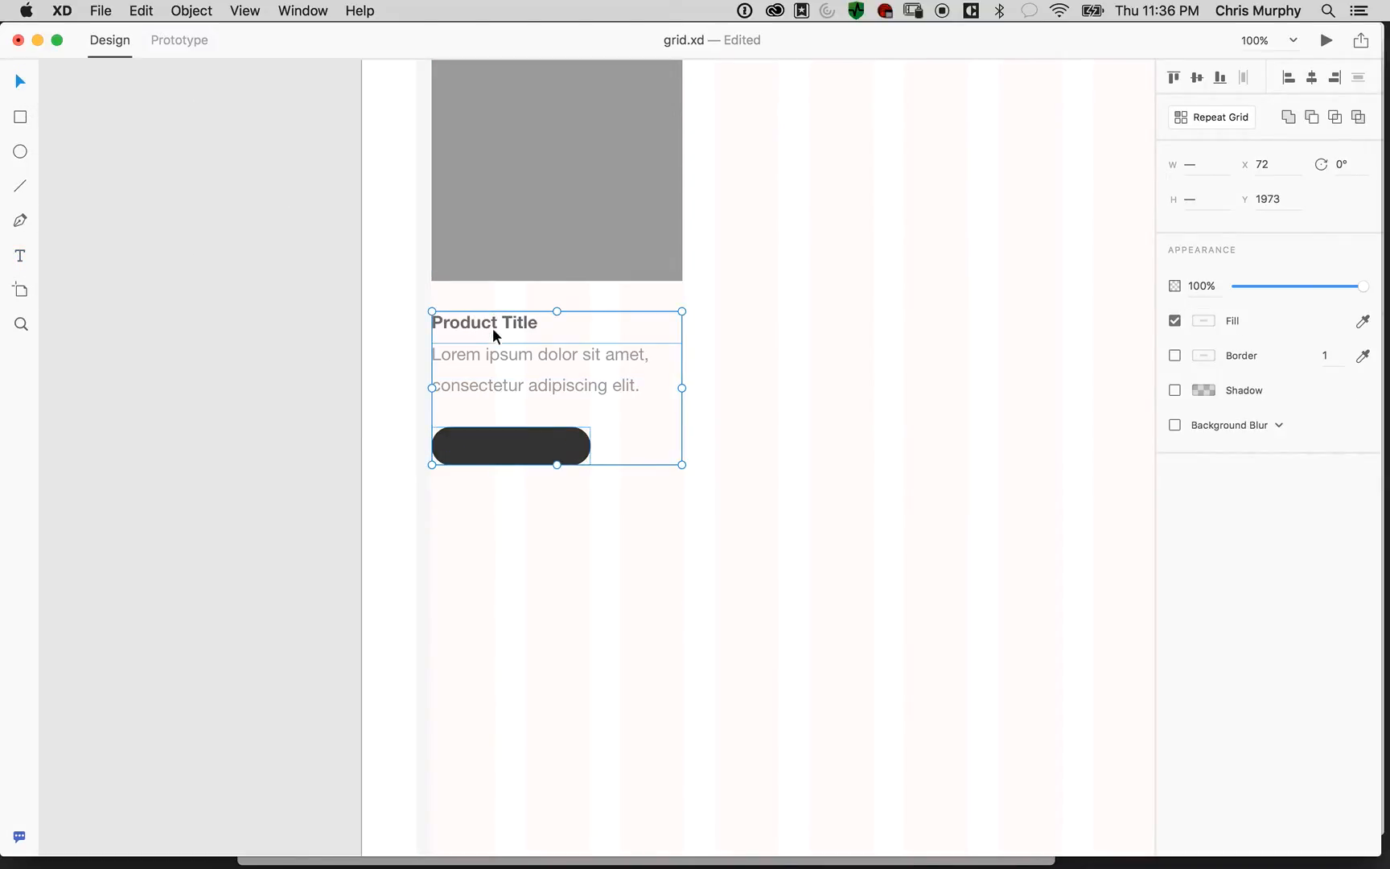
{"action": "key", "text": "Escape"}
{"action": "left_click", "coordinate": [474, 324]}
{"action": "left_click_drag", "start_coordinate": [473, 323], "coordinate": [510, 435]}
{"action": "key", "text": "cmd+z"}
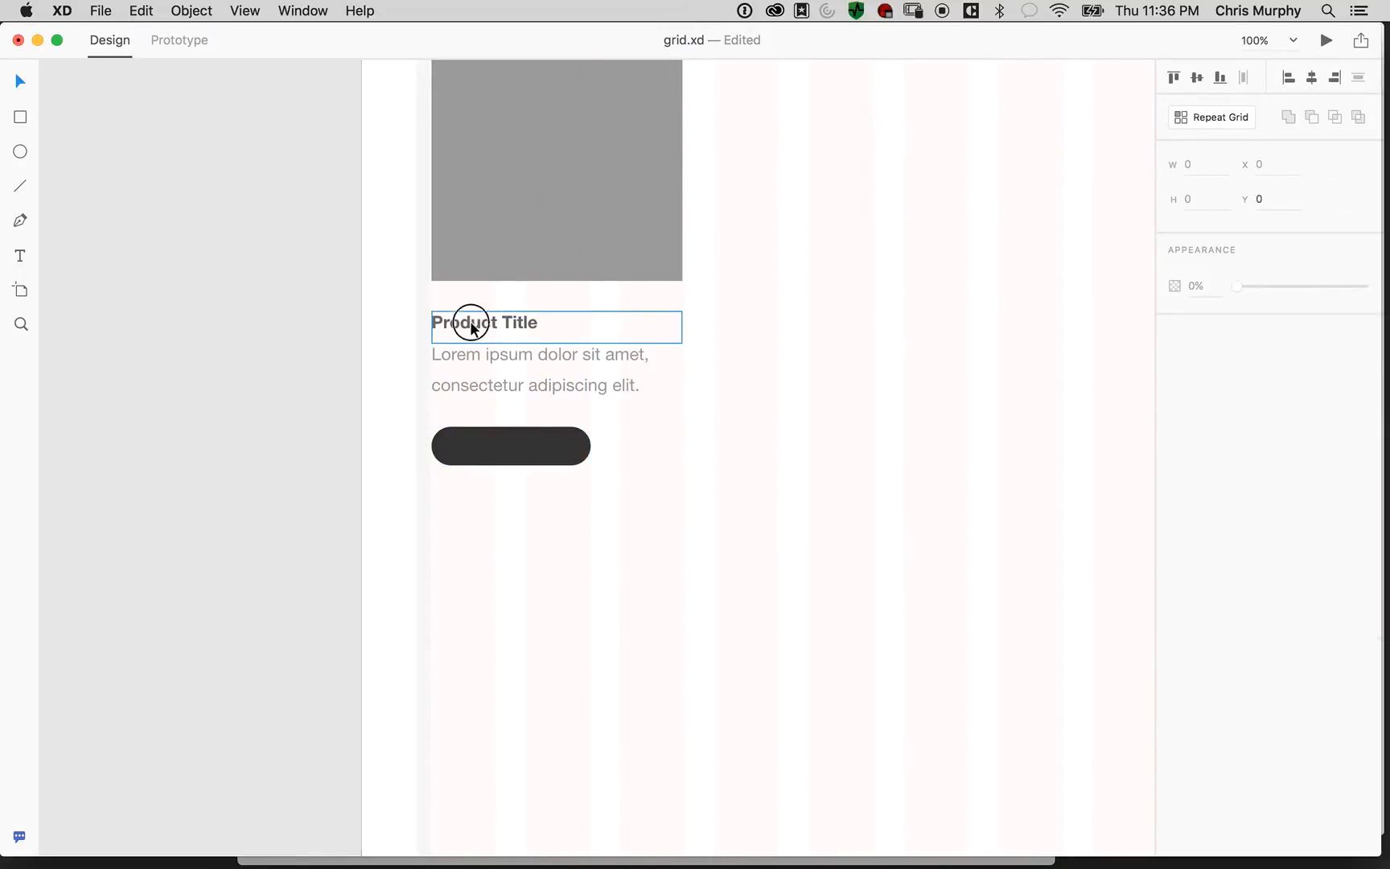
Duplicate the Product Title onto the dark button at X 85, Y 2099, centre its text, and narrow its box to about 143 wide
{"action": "left_click_drag", "start_coordinate": [471, 323], "coordinate": [483, 451]}
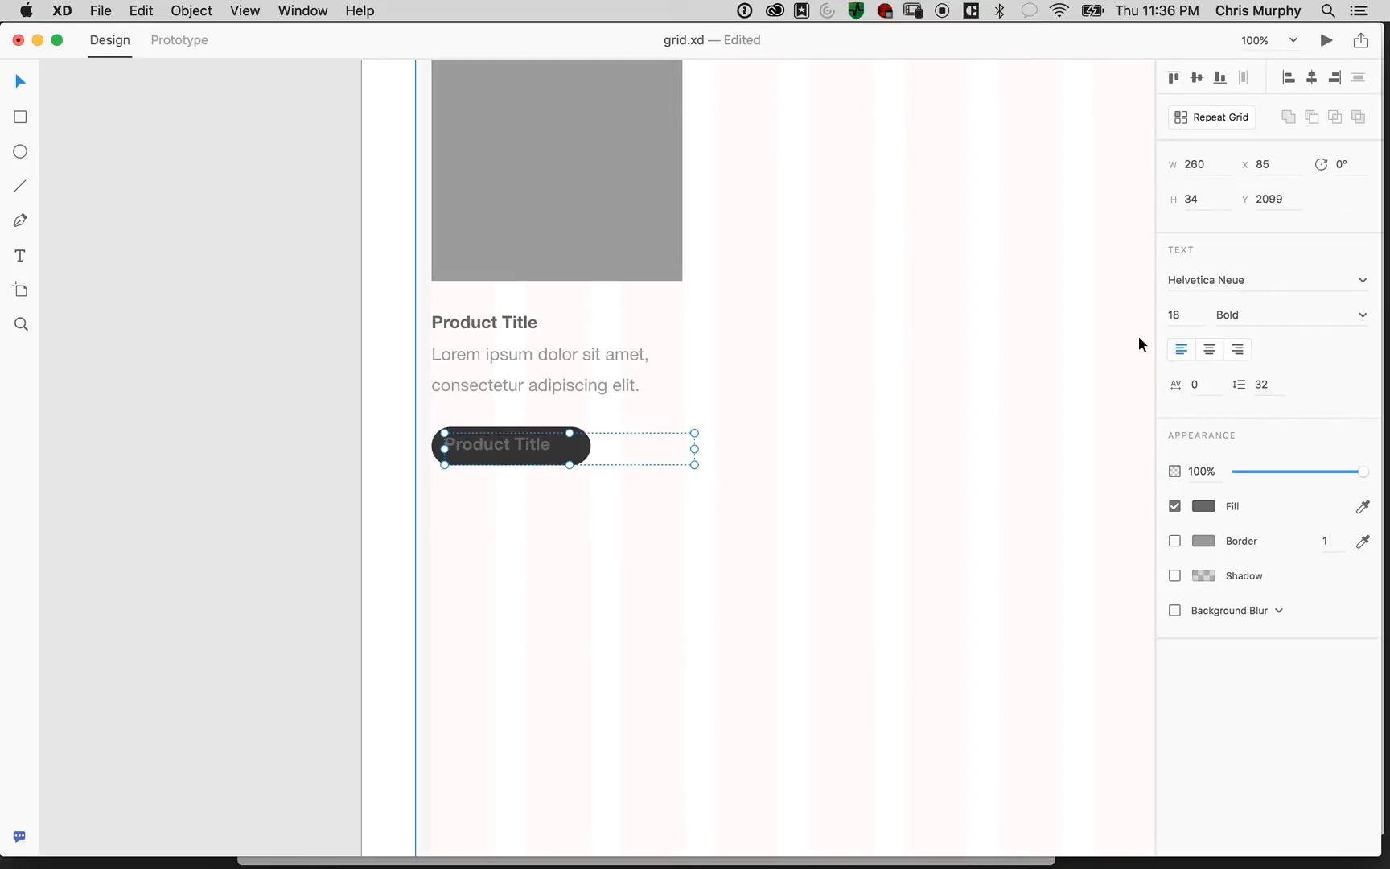
{"action": "left_click", "coordinate": [1210, 352]}
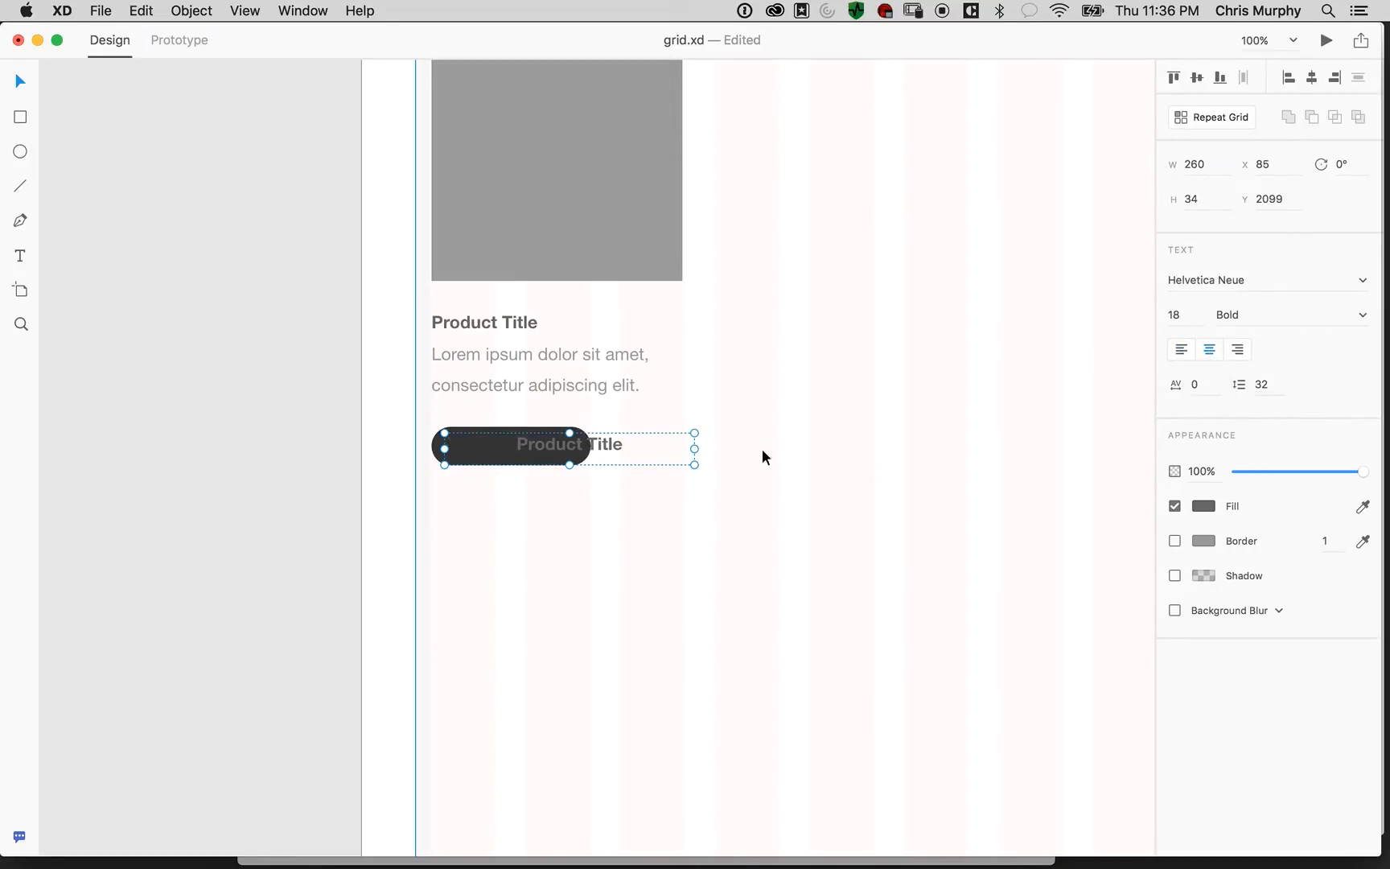
{"action": "left_click_drag", "start_coordinate": [694, 448], "coordinate": [582, 447]}
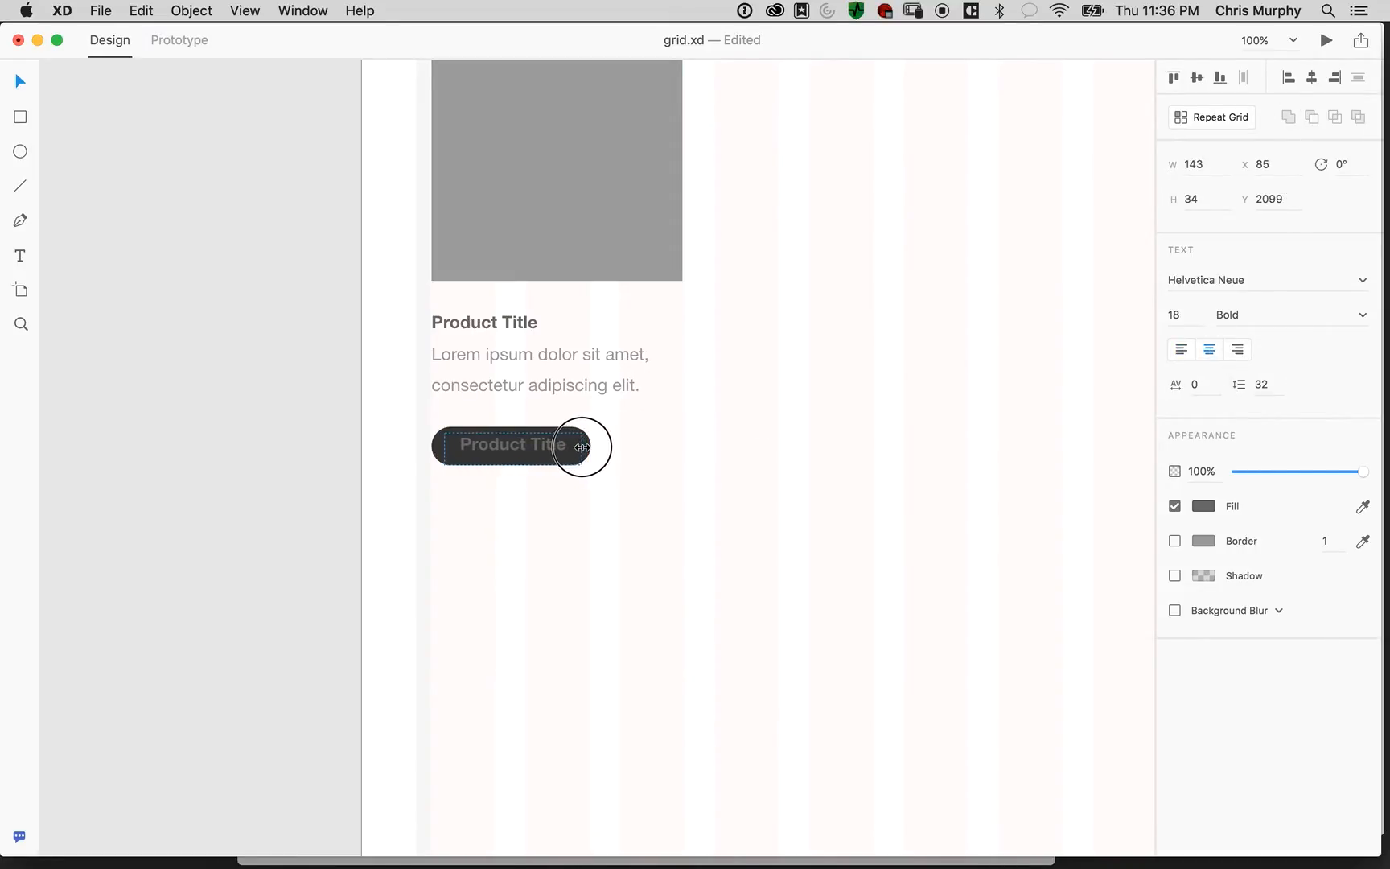
Replace the text of the title copy on the button with "ADD TO CART"
{"action": "double_click", "coordinate": [504, 449]}
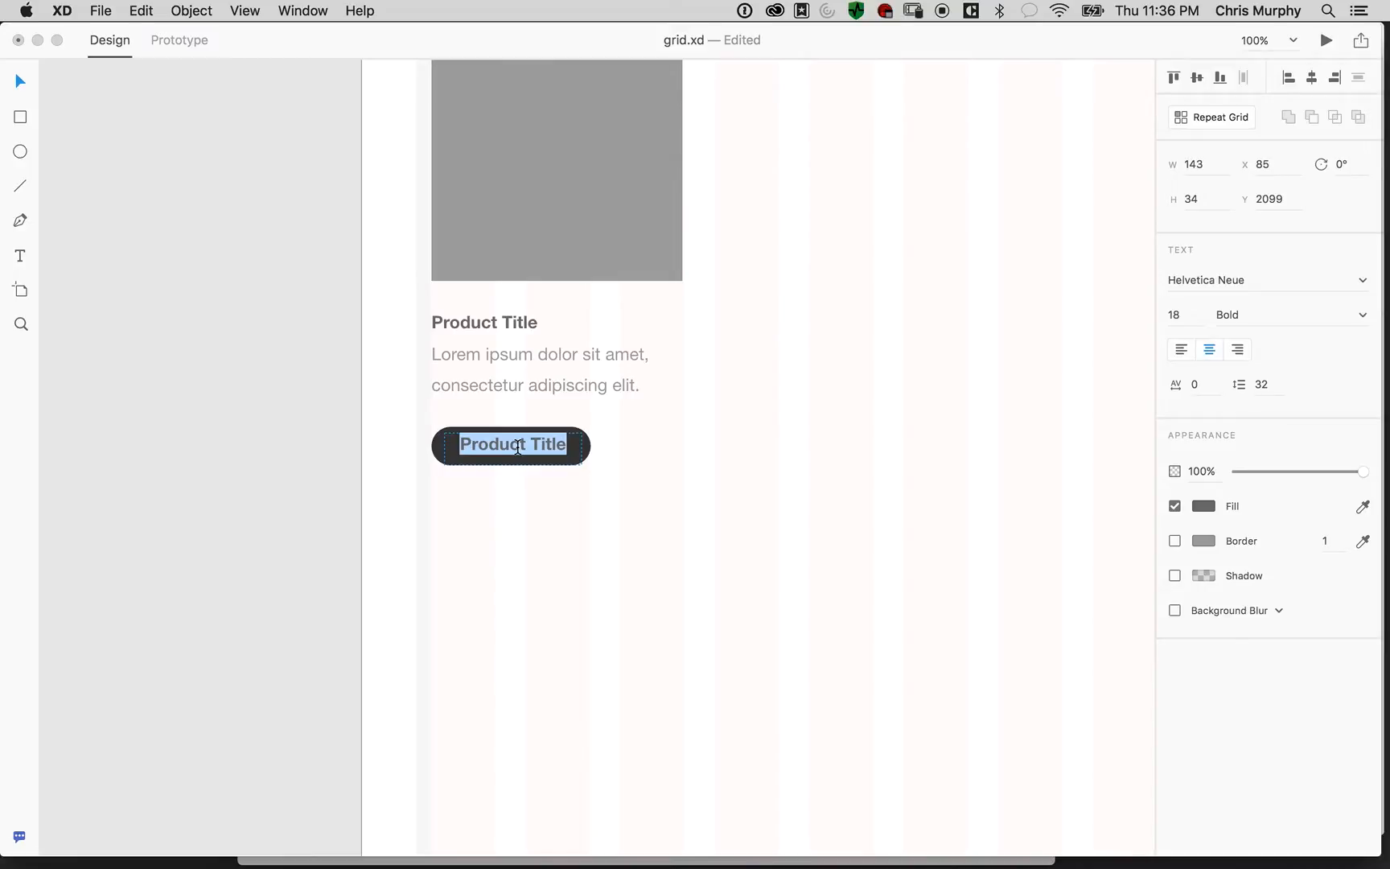
{"action": "type", "text": "ADD"}
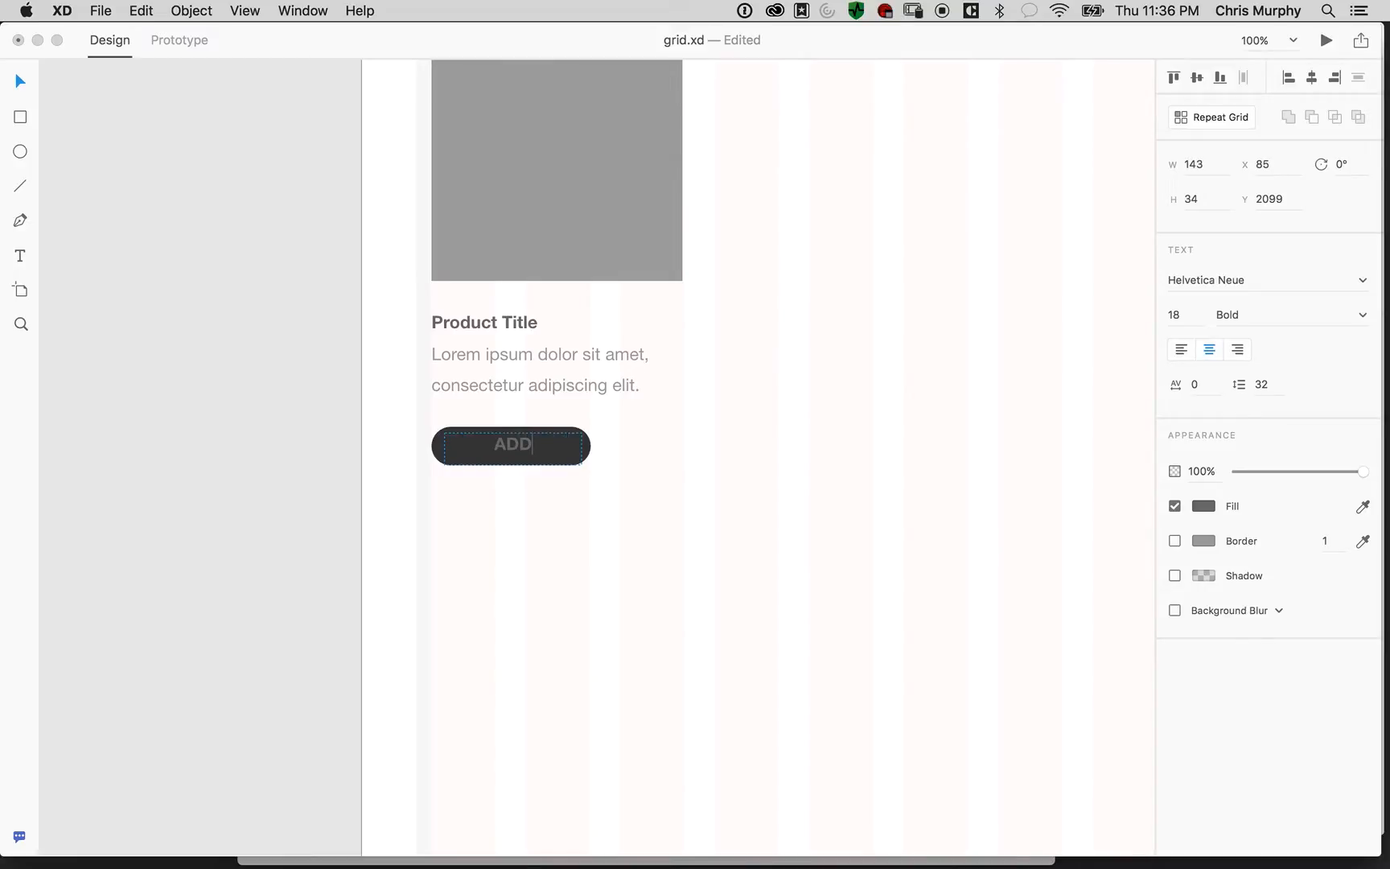
{"action": "type", "text": " TO CART"}
Set the font size of the whole ADD TO CART text to 14
{"action": "left_click", "coordinate": [1193, 314]}
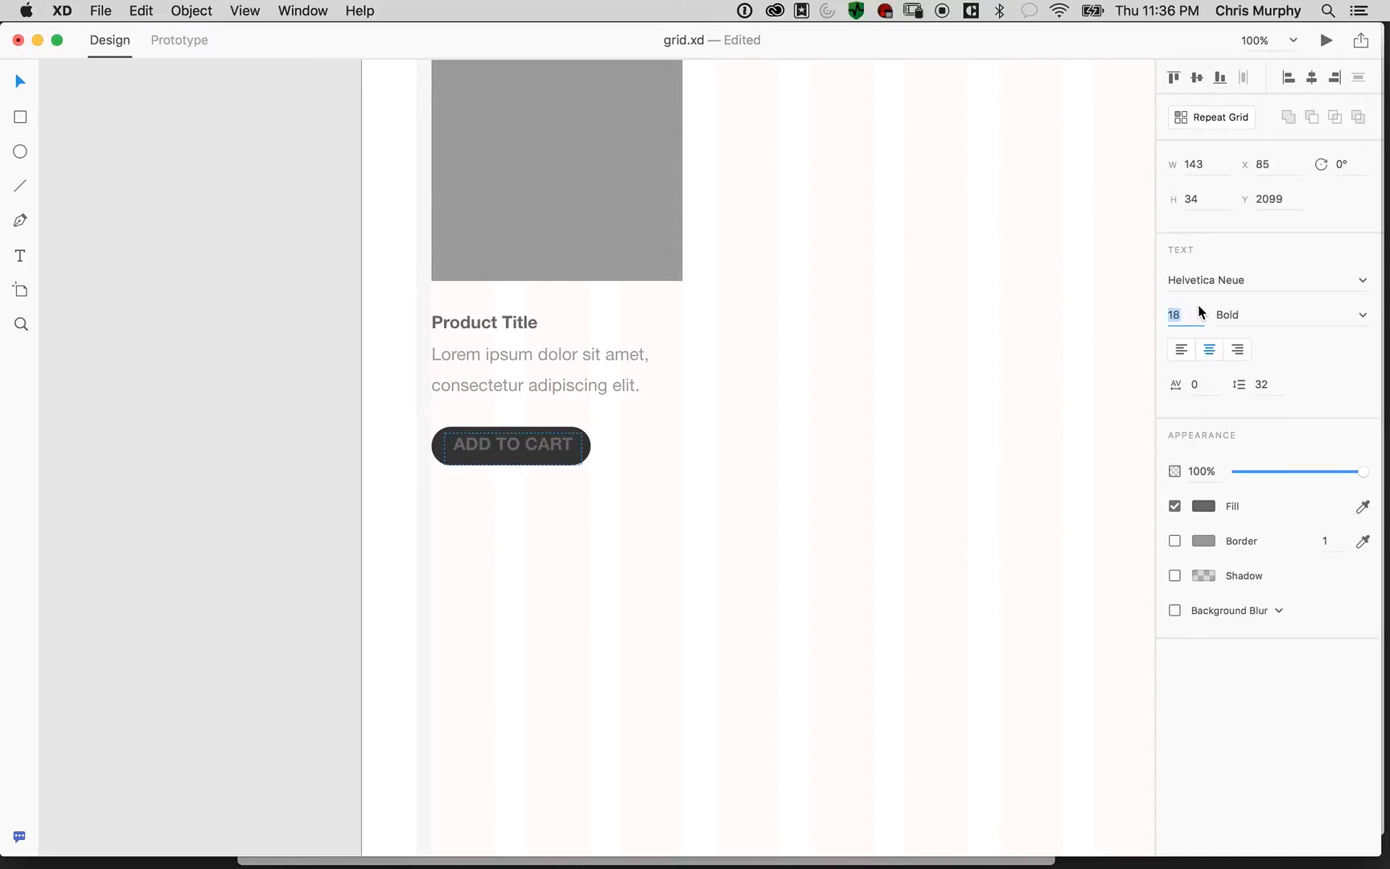
{"action": "type", "text": "14"}
{"action": "key", "text": "Tab"}
{"action": "double_click", "coordinate": [473, 444]}
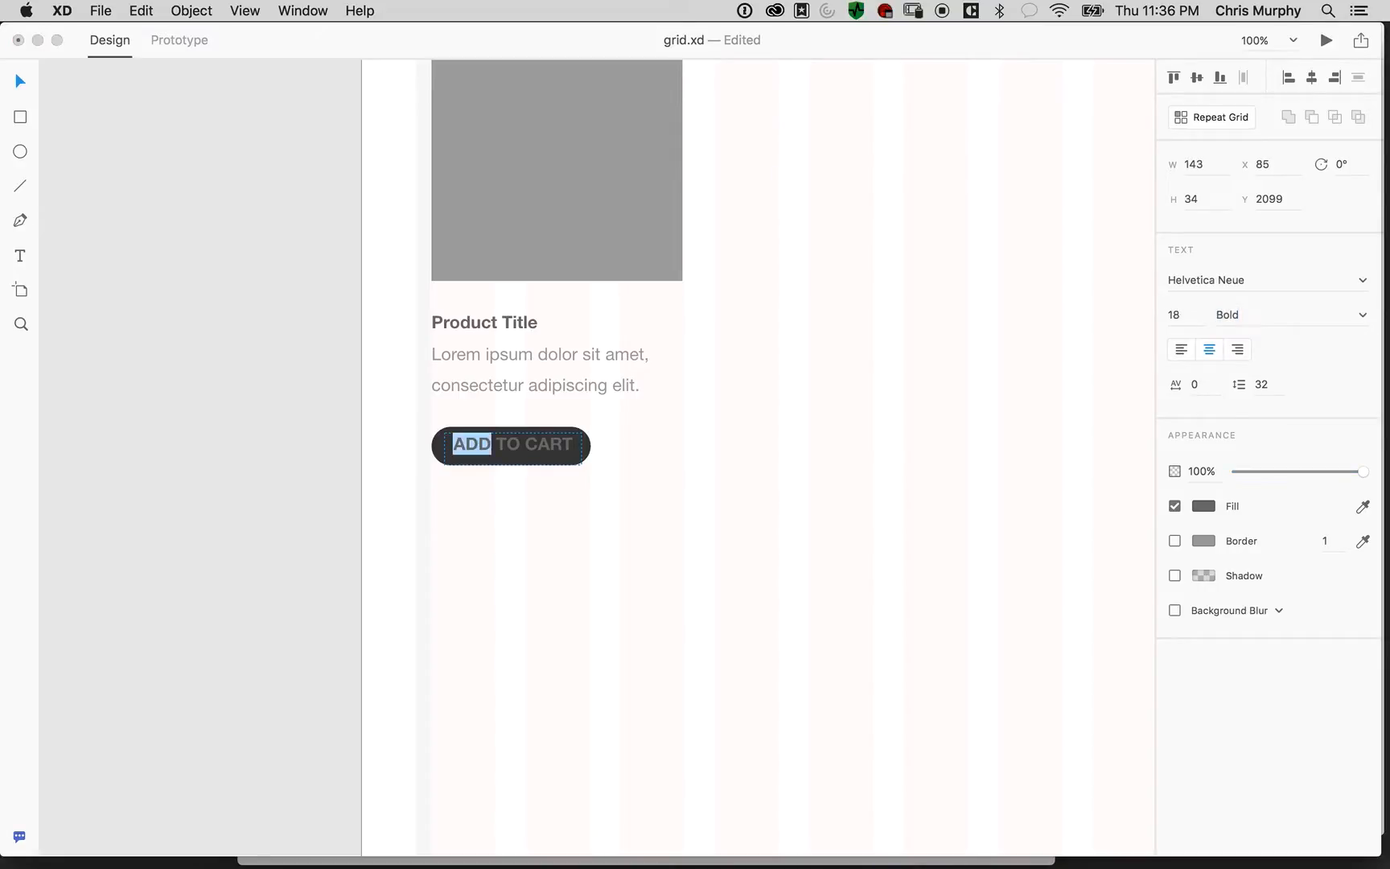
{"action": "key", "text": "super+a"}
{"action": "left_click", "coordinate": [1176, 314]}
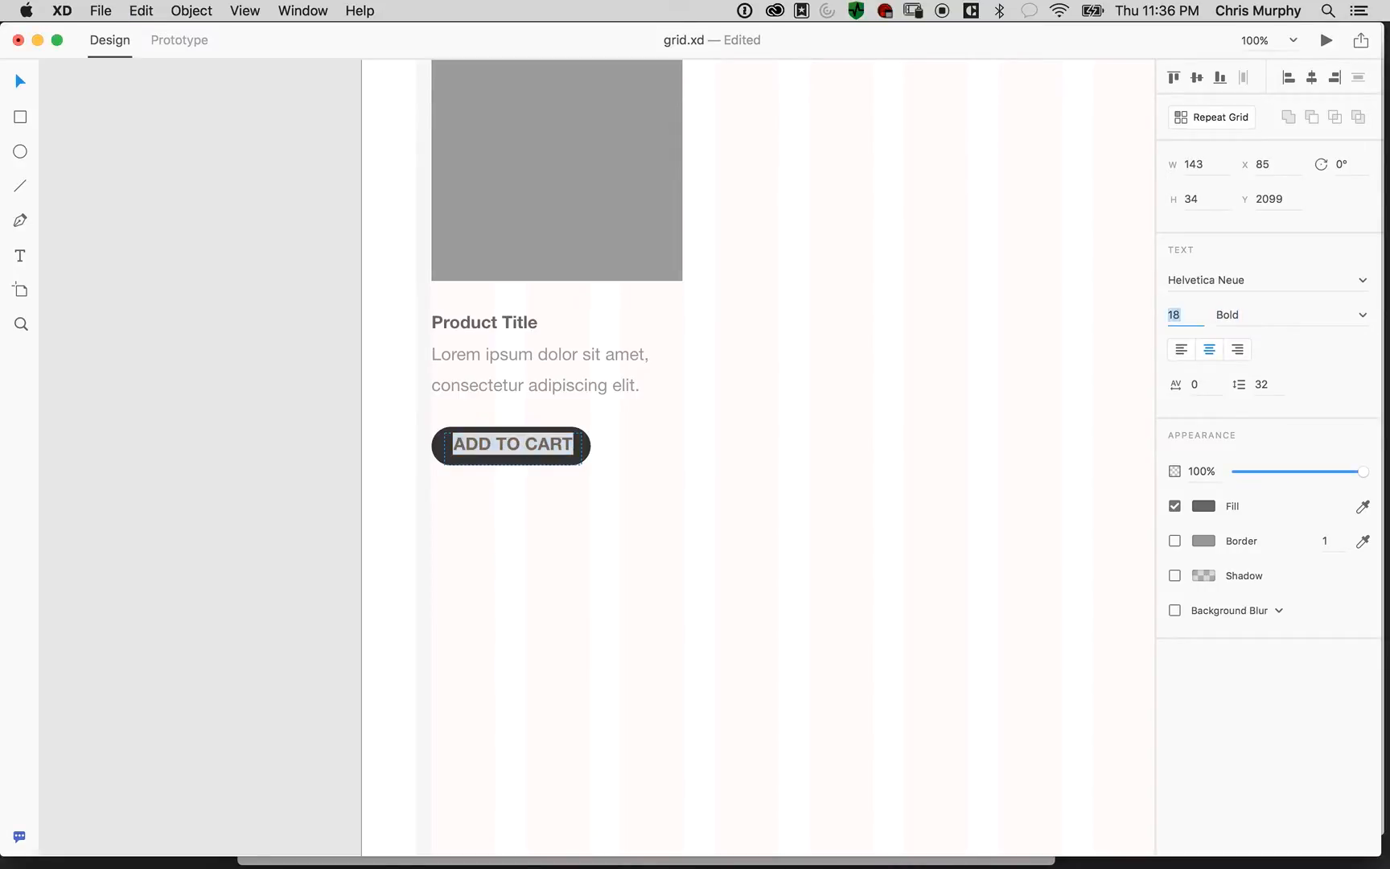
{"action": "type", "text": "14"}
{"action": "key", "text": "Tab"}
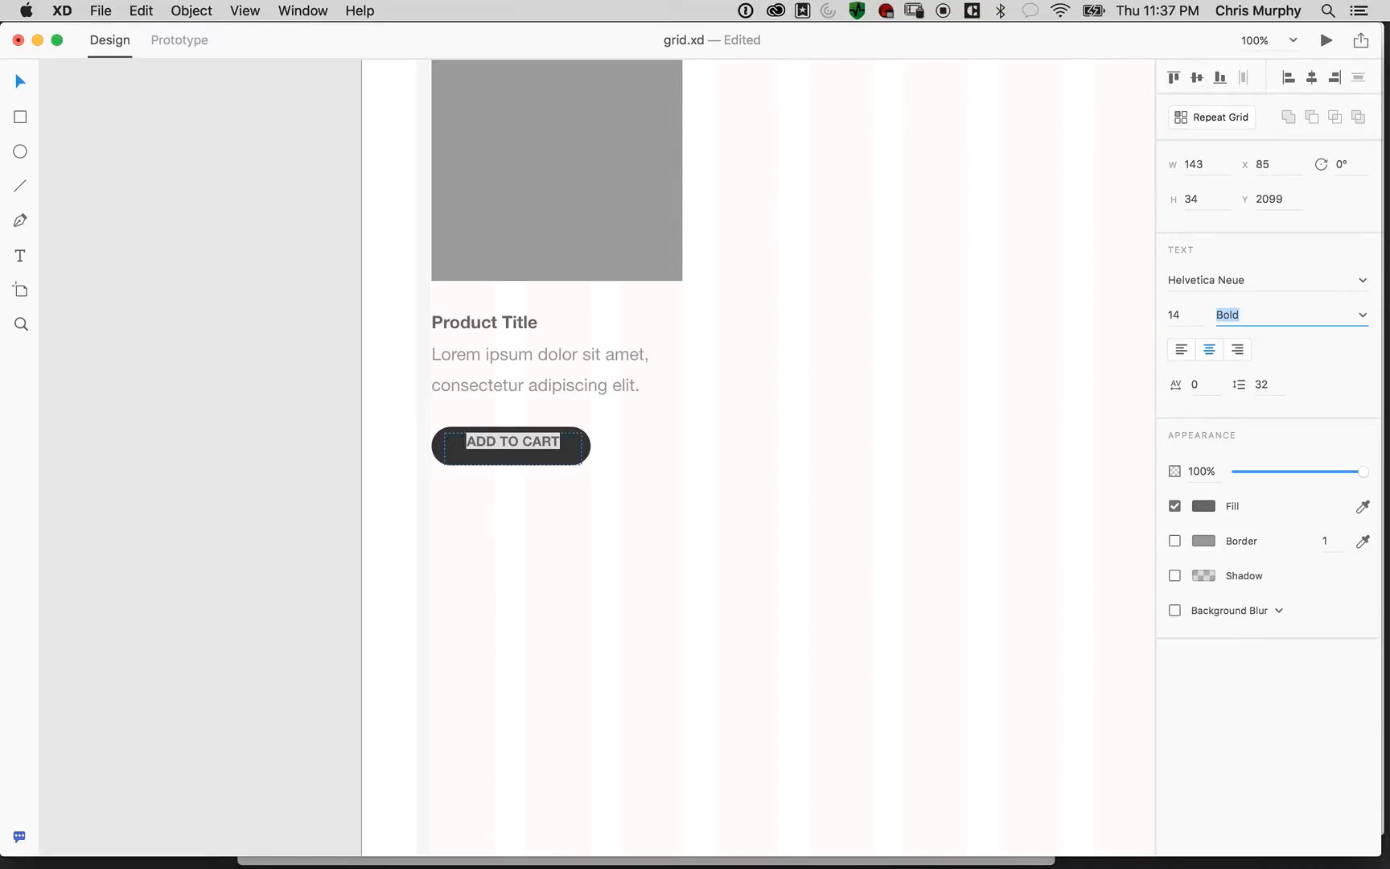
Change the ADD TO CART text's fill to white (#FFFFFF)
{"action": "left_click", "coordinate": [1203, 506]}
{"action": "left_click_drag", "start_coordinate": [1011, 424], "coordinate": [971, 382]}
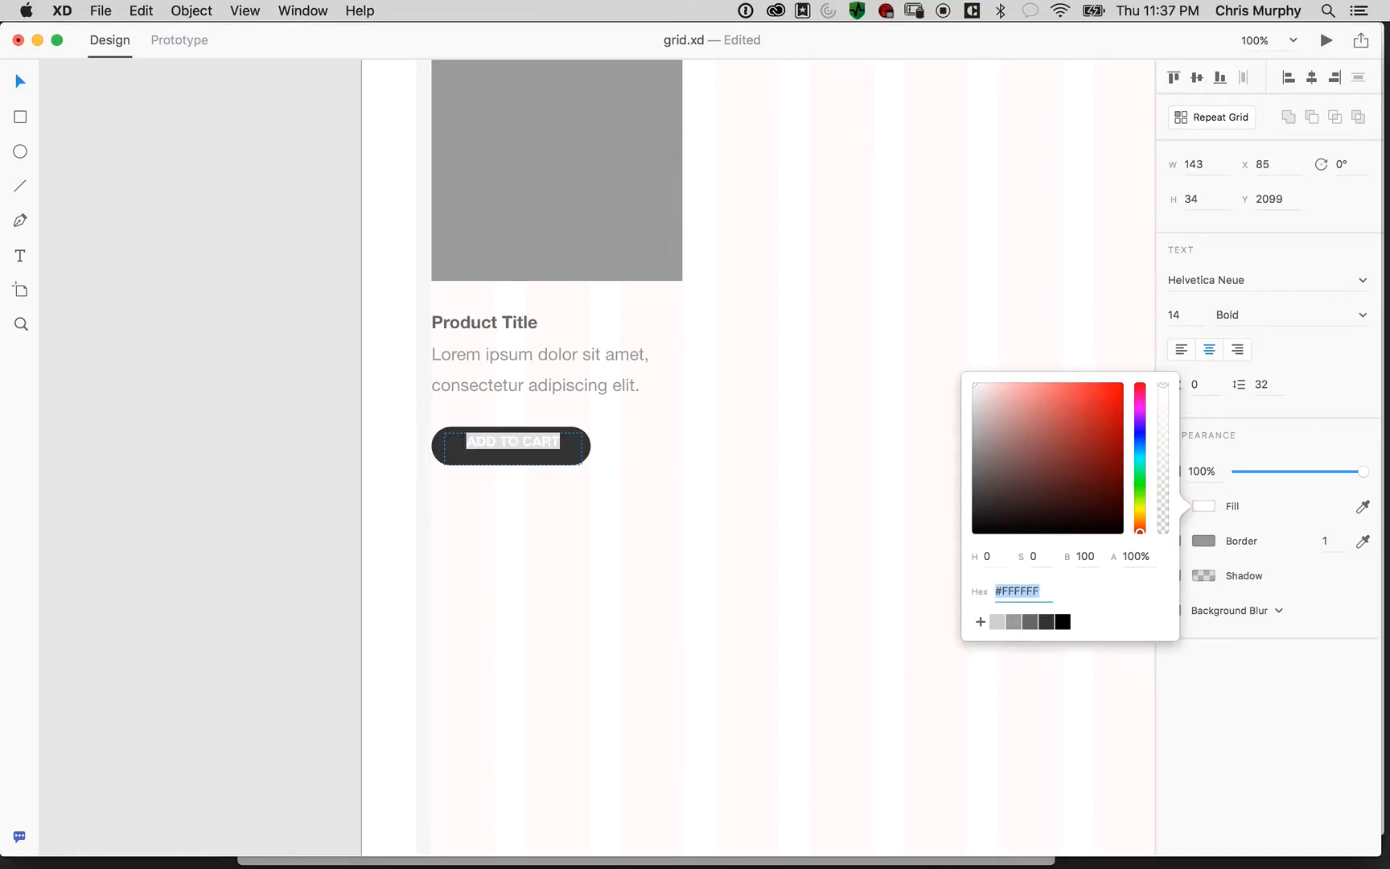
{"action": "key", "text": "Escape"}
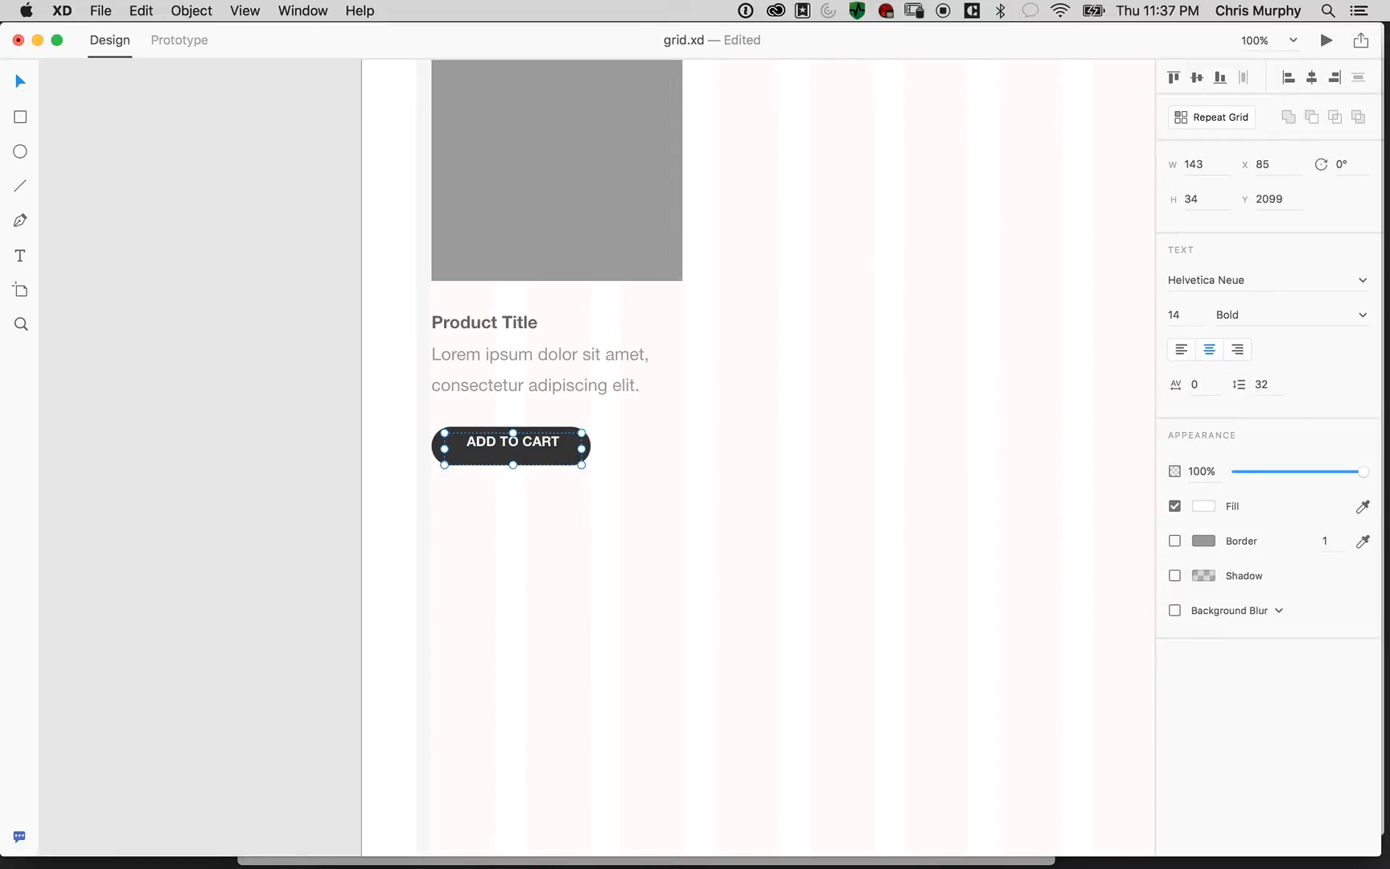
Shorten the ADD TO CART text box to 24 high, place it at Y 2103, and group it with the dark button
{"action": "left_click_drag", "start_coordinate": [513, 465], "coordinate": [513, 448]}
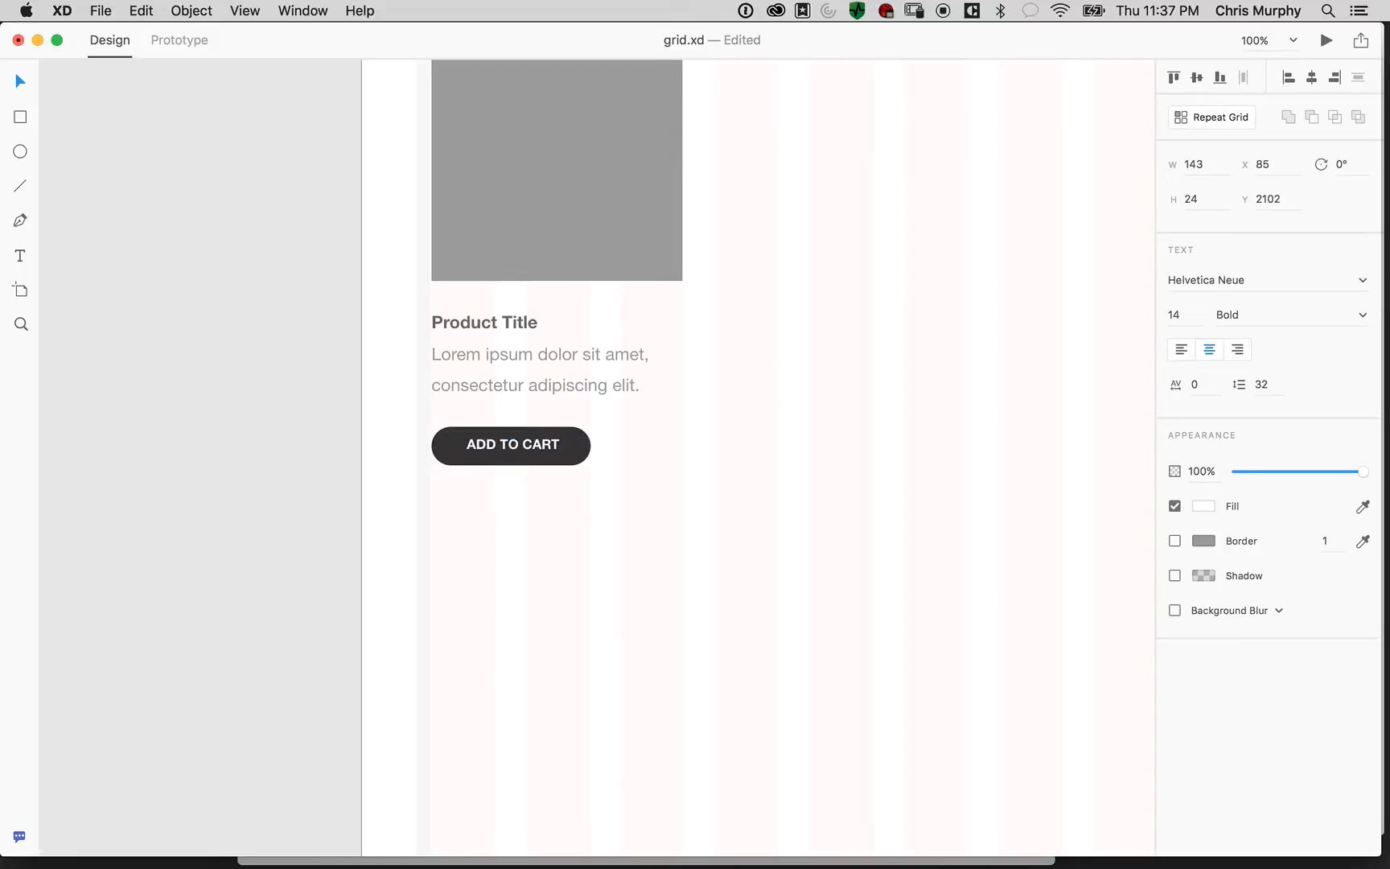
{"action": "key", "text": "Up"}
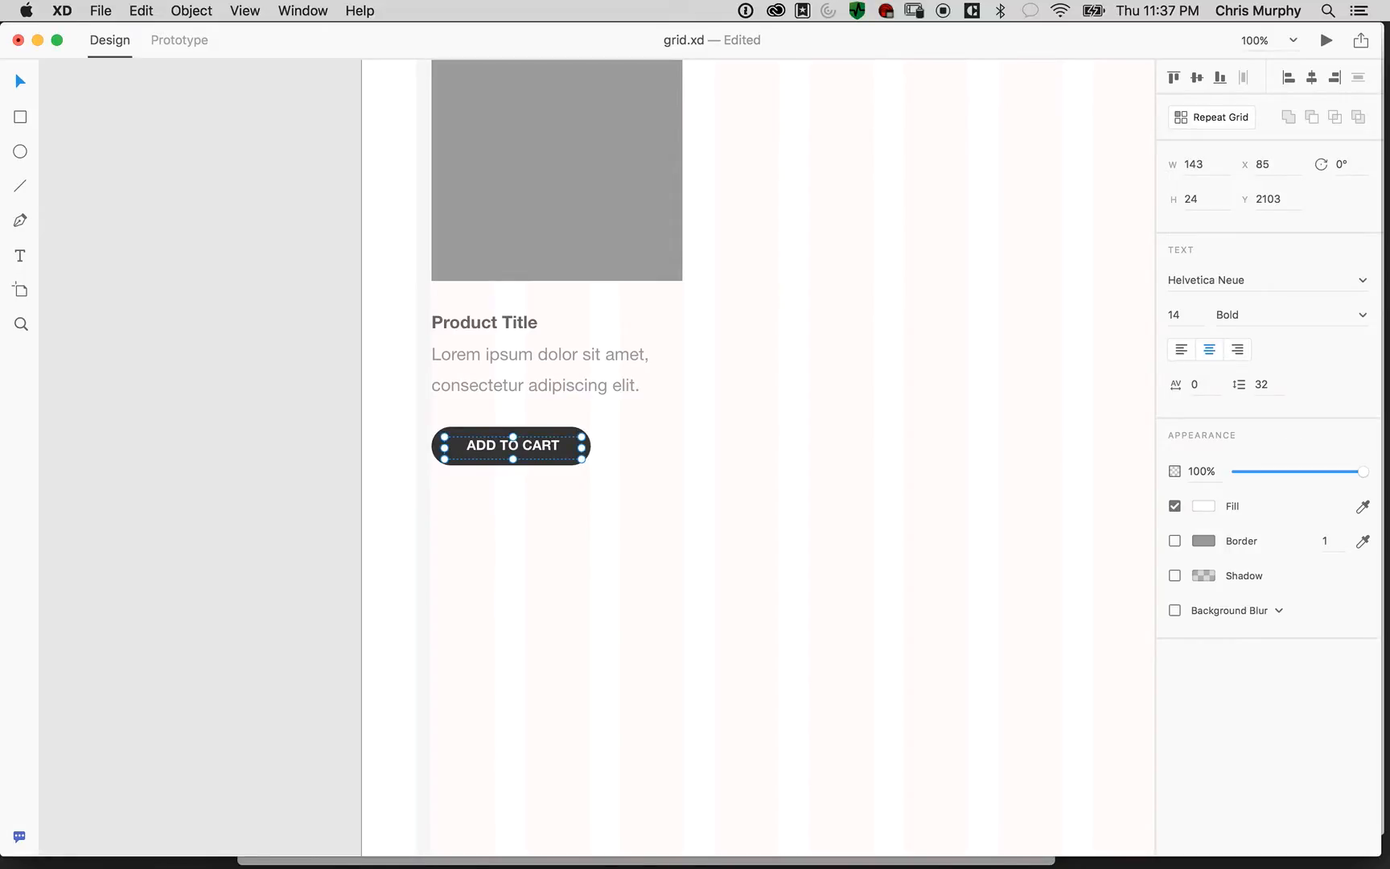
{"action": "left_click", "coordinate": [493, 432]}
{"action": "key", "text": "super+g"}
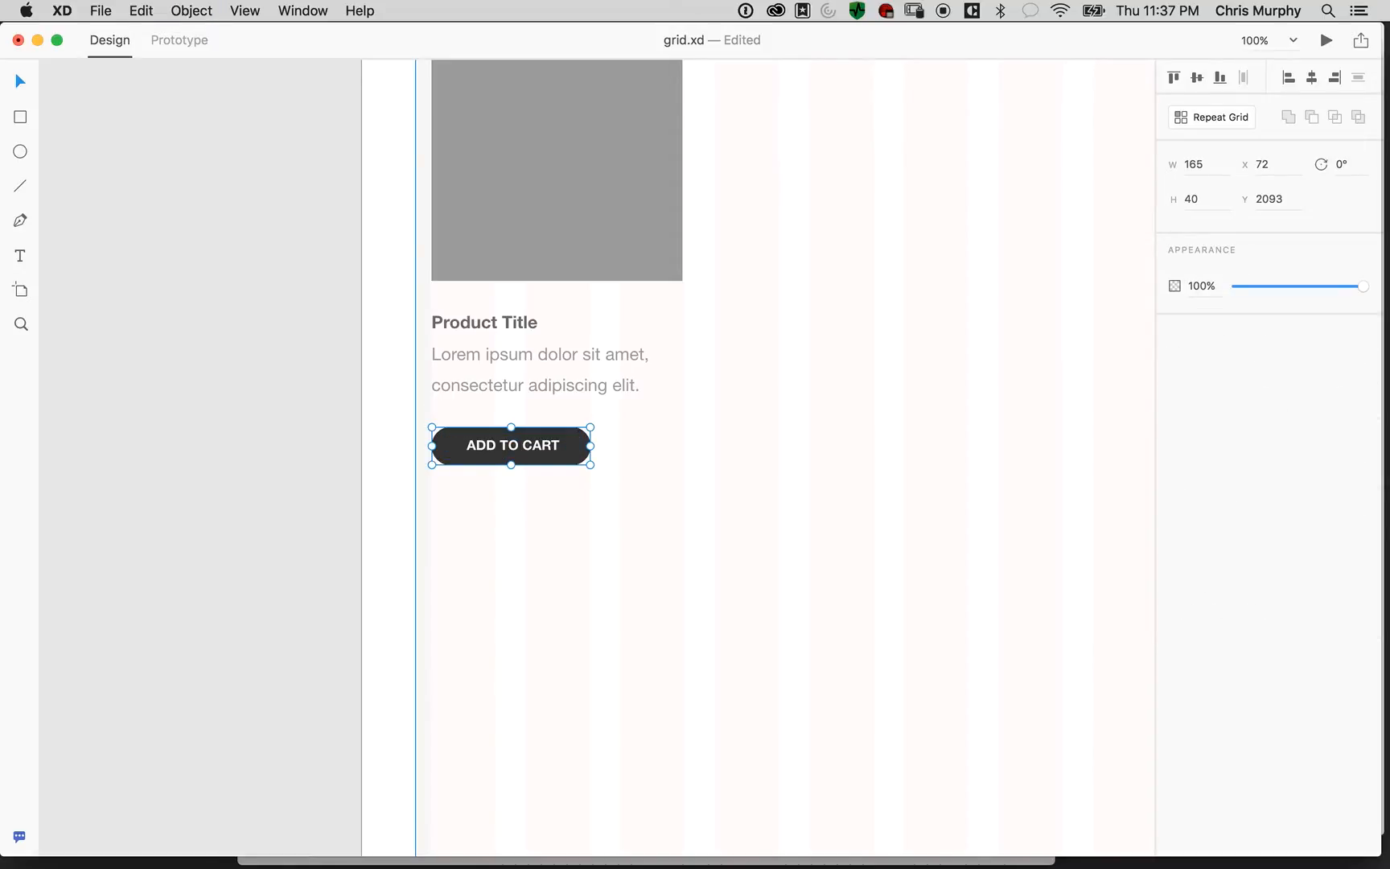
{"action": "left_click", "coordinate": [402, 692]}
Group the image placeholder, Product Title, description and ADD TO CART button into one product card
{"action": "scroll", "coordinate": [402, 692], "scroll_direction": "up", "scroll_amount": 6}
{"action": "scroll", "coordinate": [402, 692], "scroll_direction": "right", "scroll_amount": 4}
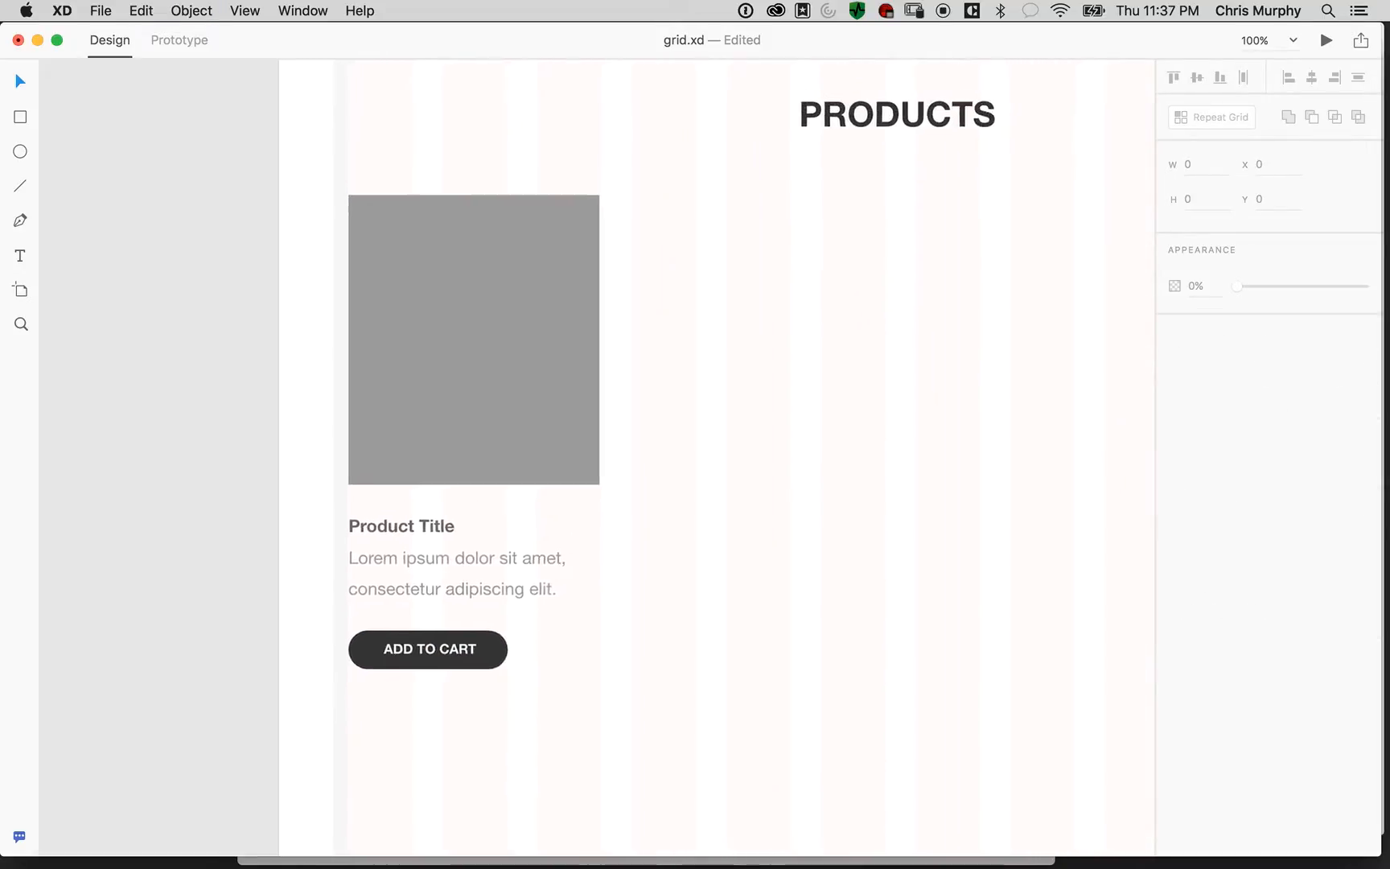
{"action": "left_click", "coordinate": [402, 692]}
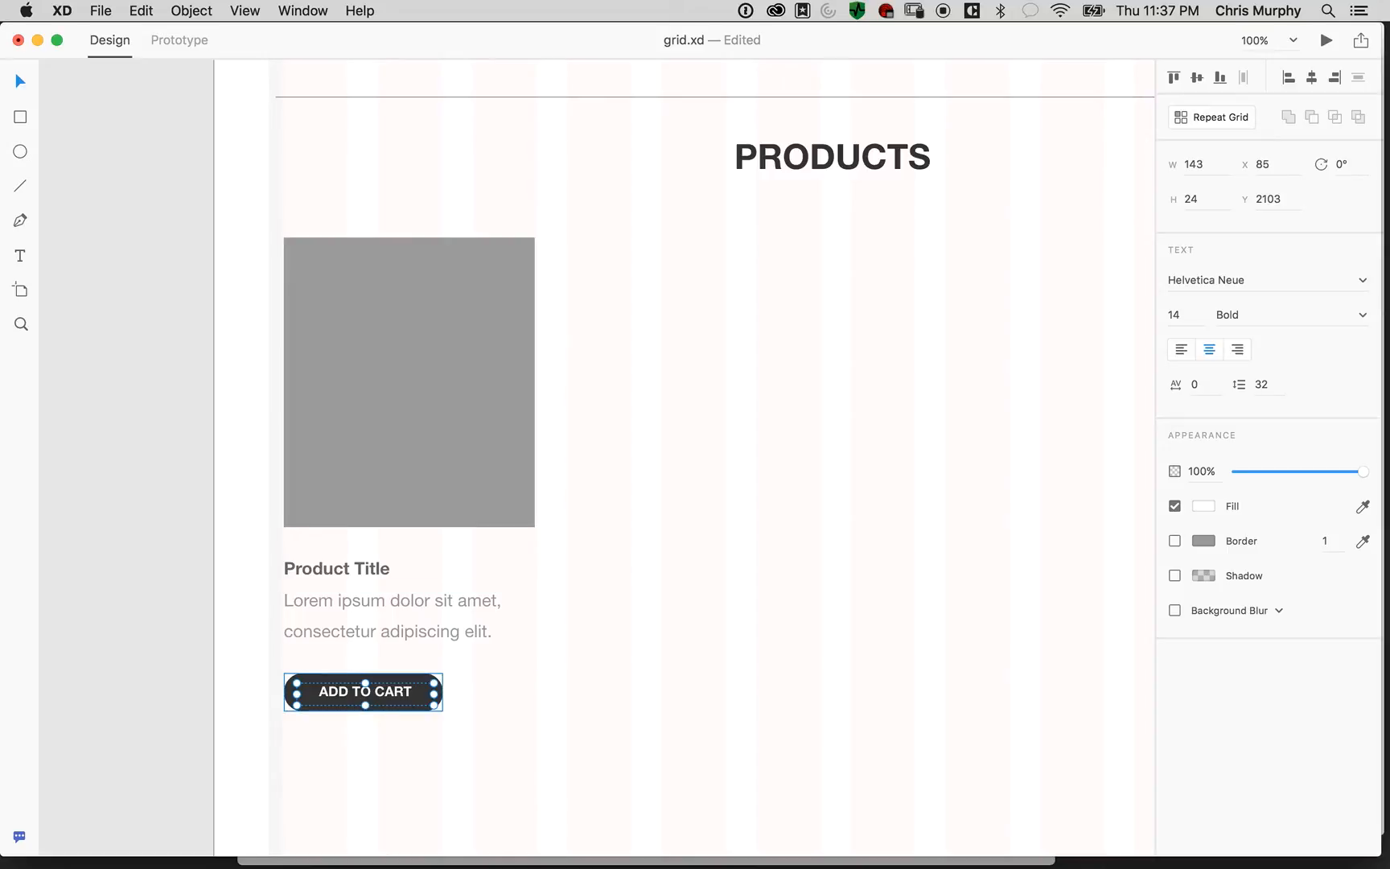
{"action": "left_click_drag", "start_coordinate": [119, 245], "coordinate": [372, 670]}
{"action": "left_click_drag", "start_coordinate": [210, 210], "coordinate": [612, 825]}
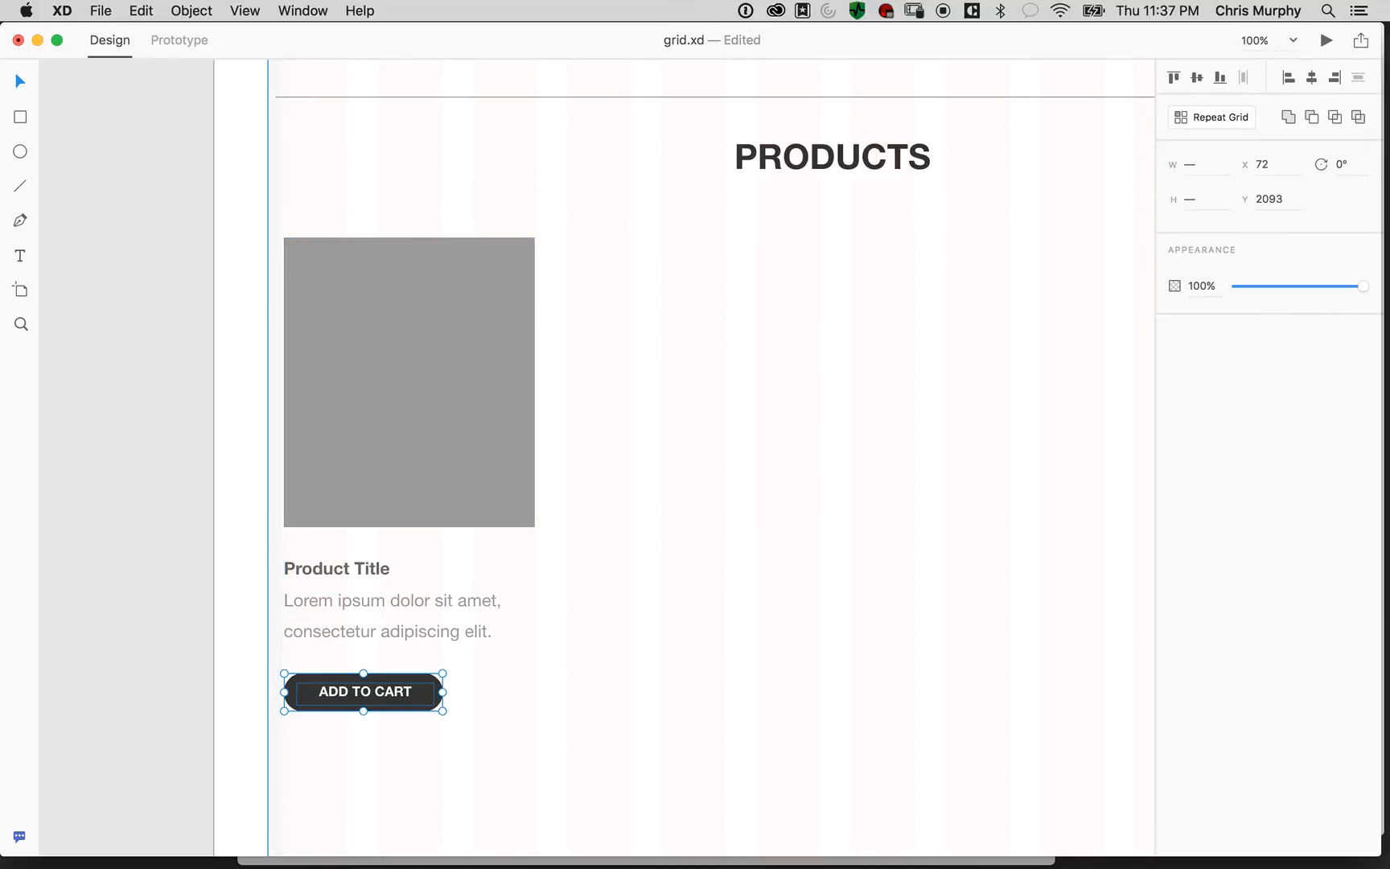
{"action": "left_click_drag", "start_coordinate": [137, 173], "coordinate": [645, 790]}
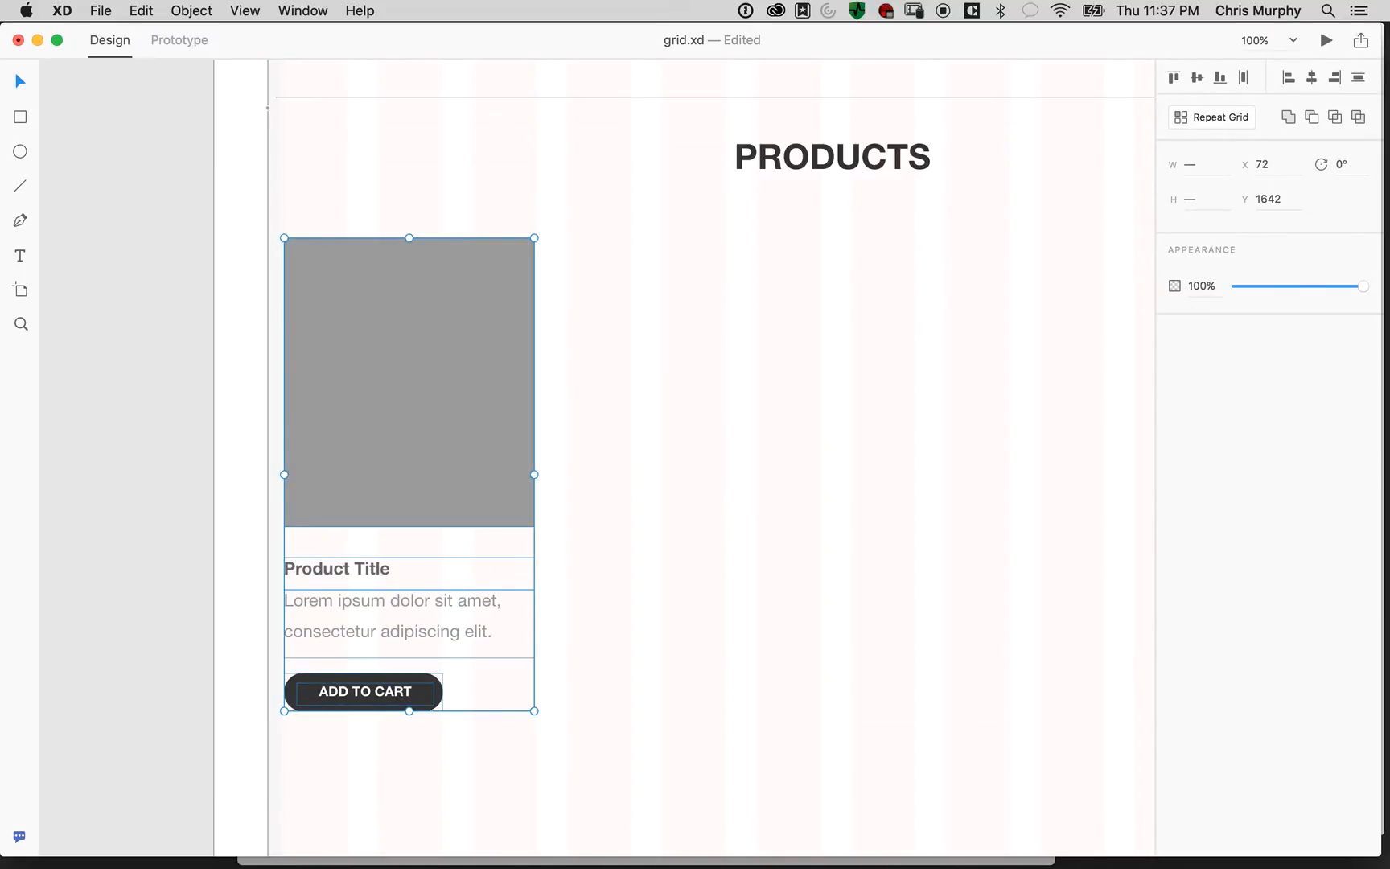
{"action": "left_click", "coordinate": [192, 10]}
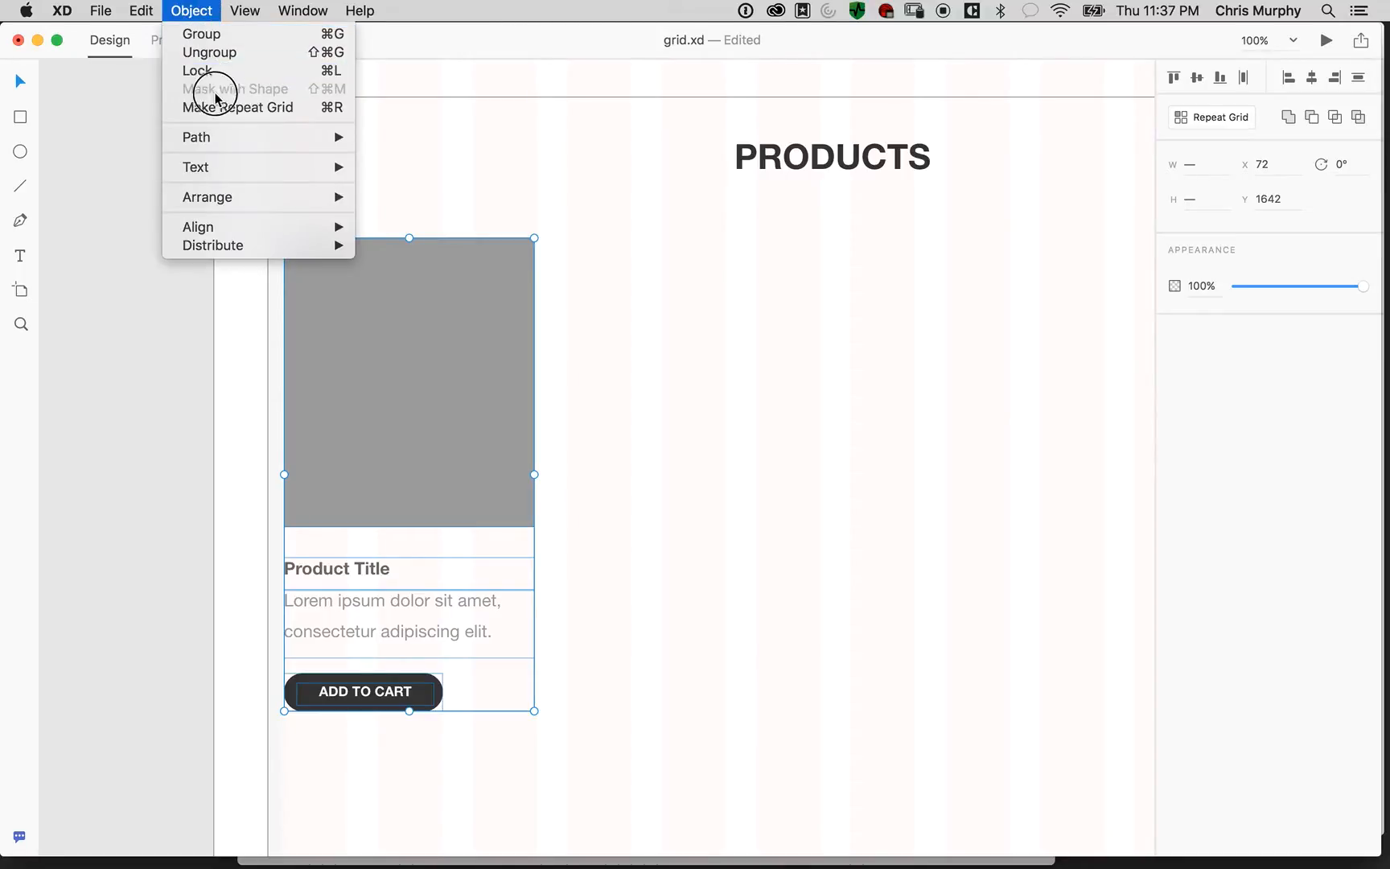
{"action": "left_click", "coordinate": [240, 36]}
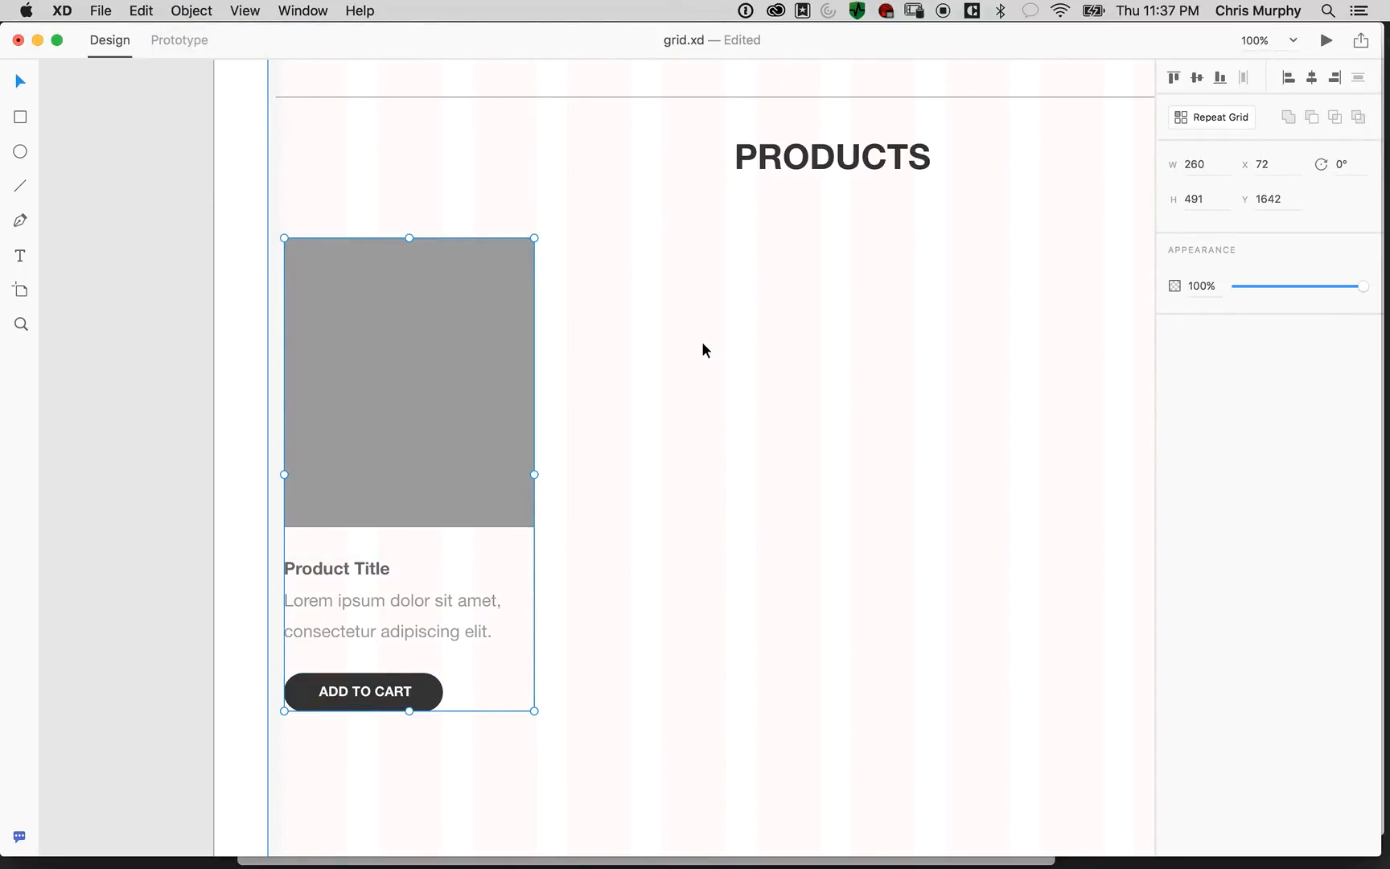
Try placing a copy of the product card beside the original at about X 372, and undo it
{"action": "key", "text": "super+minus"}
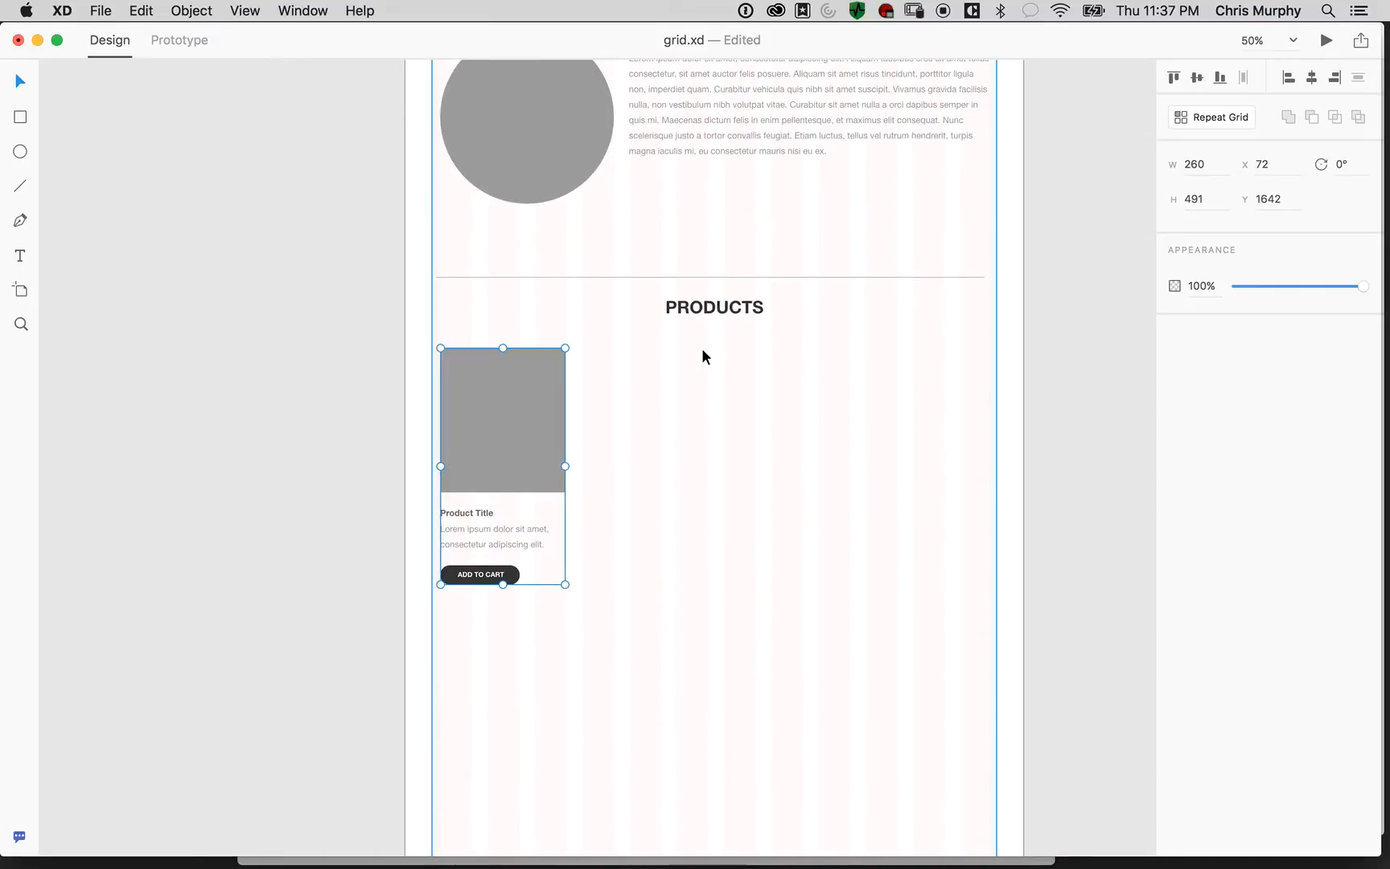
{"action": "left_click_drag", "start_coordinate": [691, 468], "coordinate": [592, 367]}
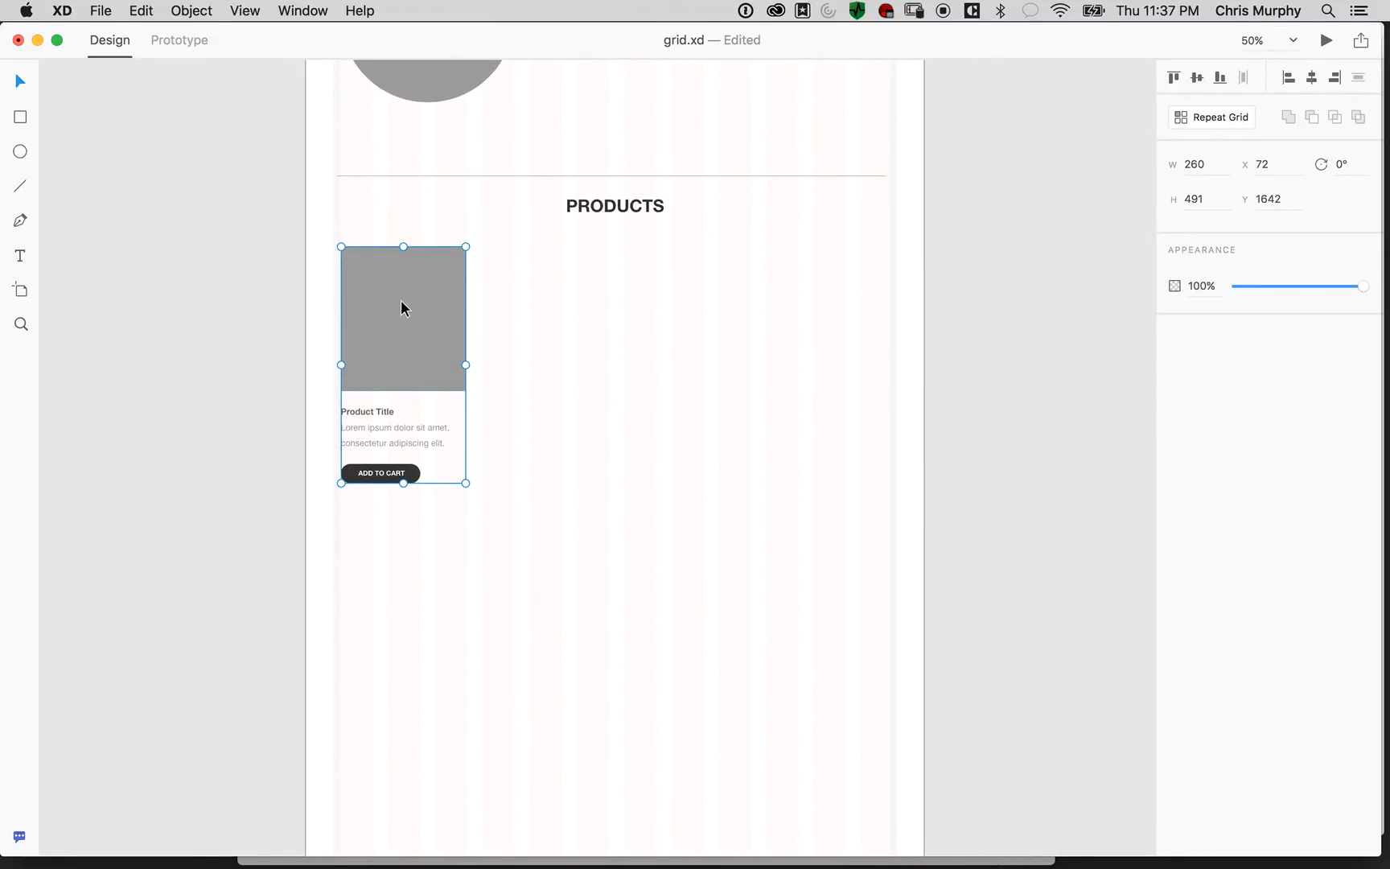
{"action": "left_click_drag", "start_coordinate": [419, 329], "coordinate": [577, 316]}
{"action": "left_click", "coordinate": [535, 304]}
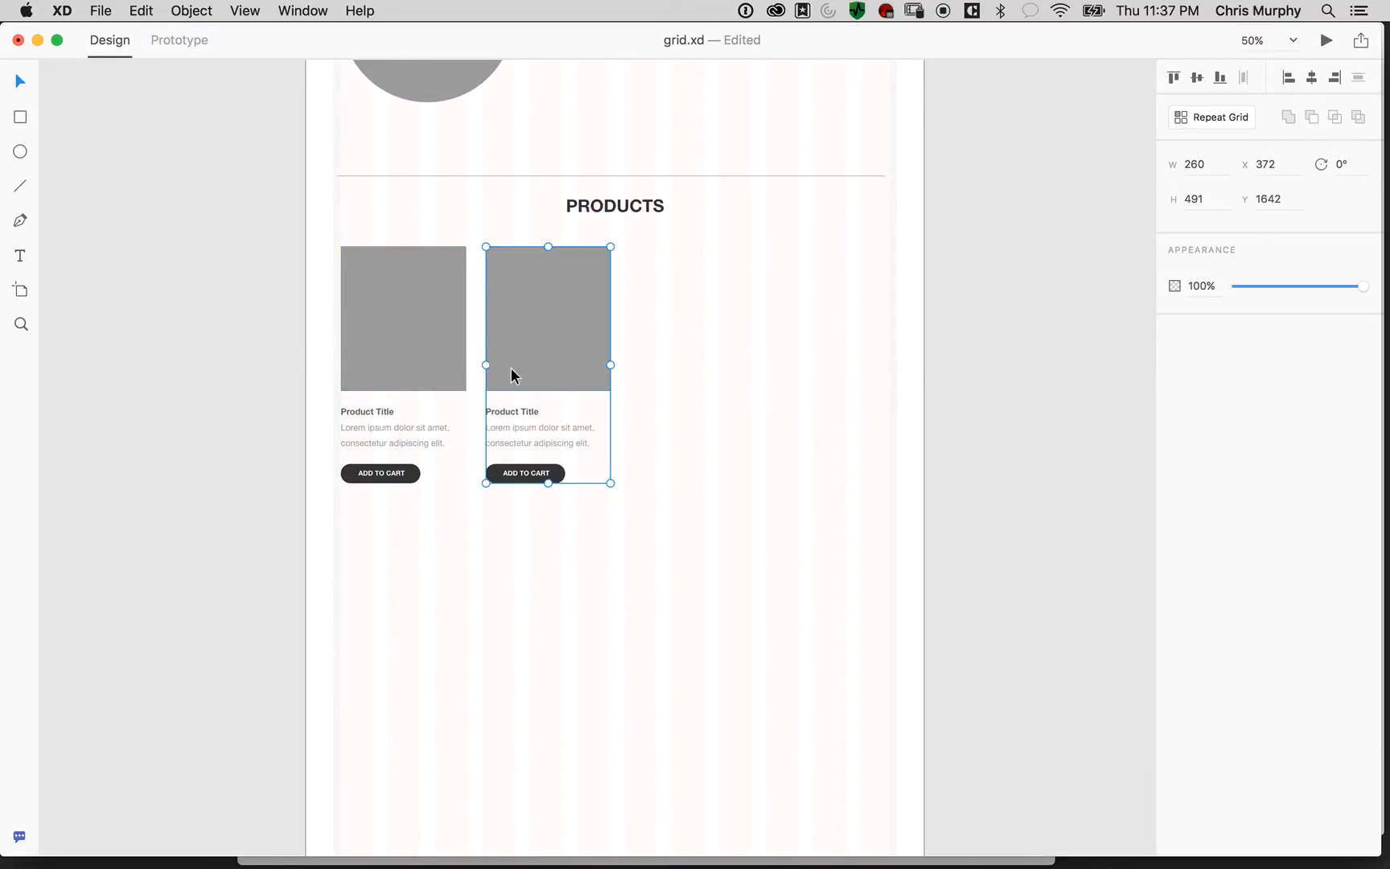
{"action": "key", "text": "super+z"}
{"action": "key", "text": "super+z"}
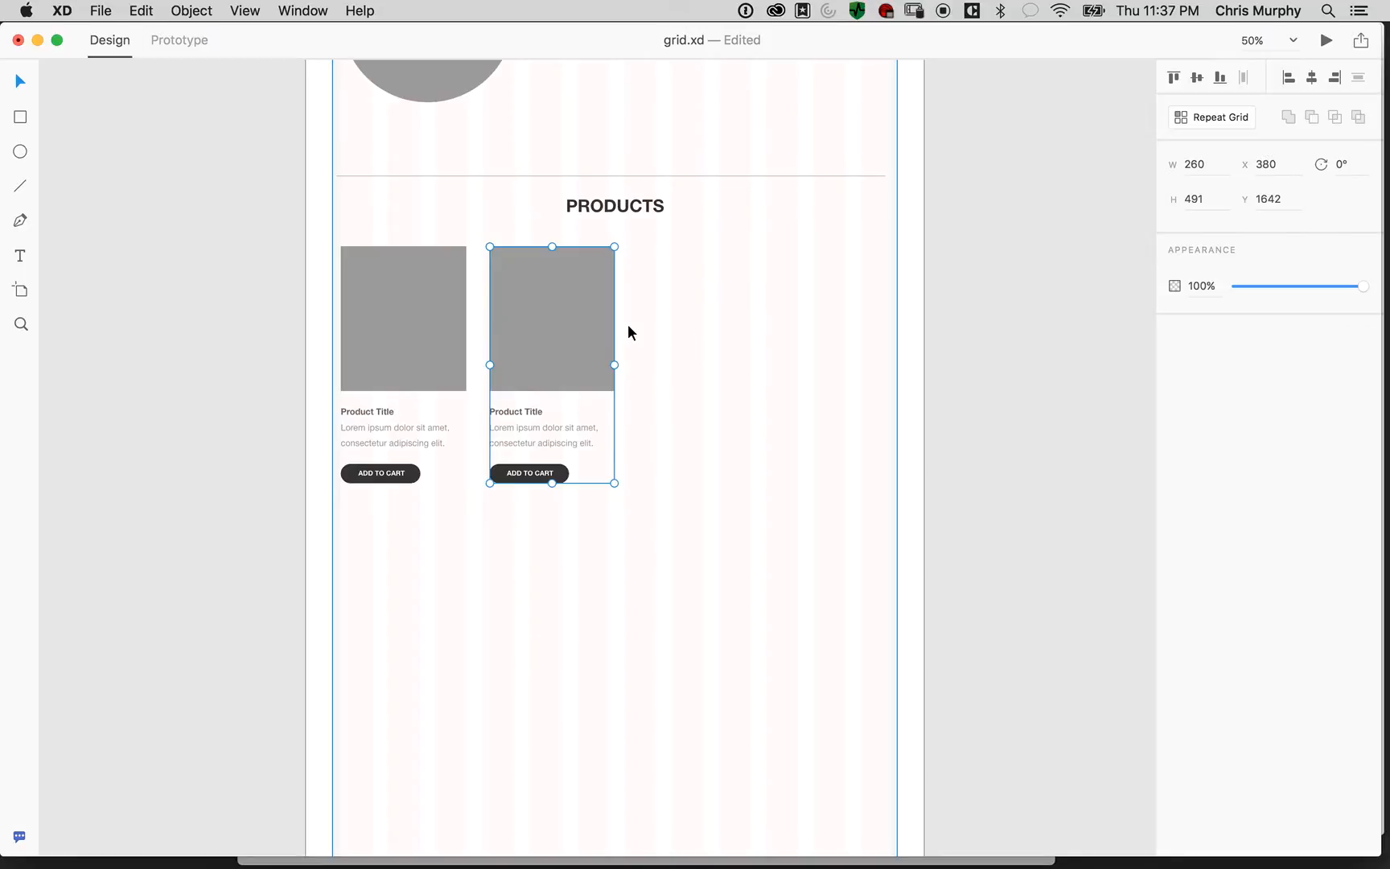
{"action": "left_click", "coordinate": [406, 311]}
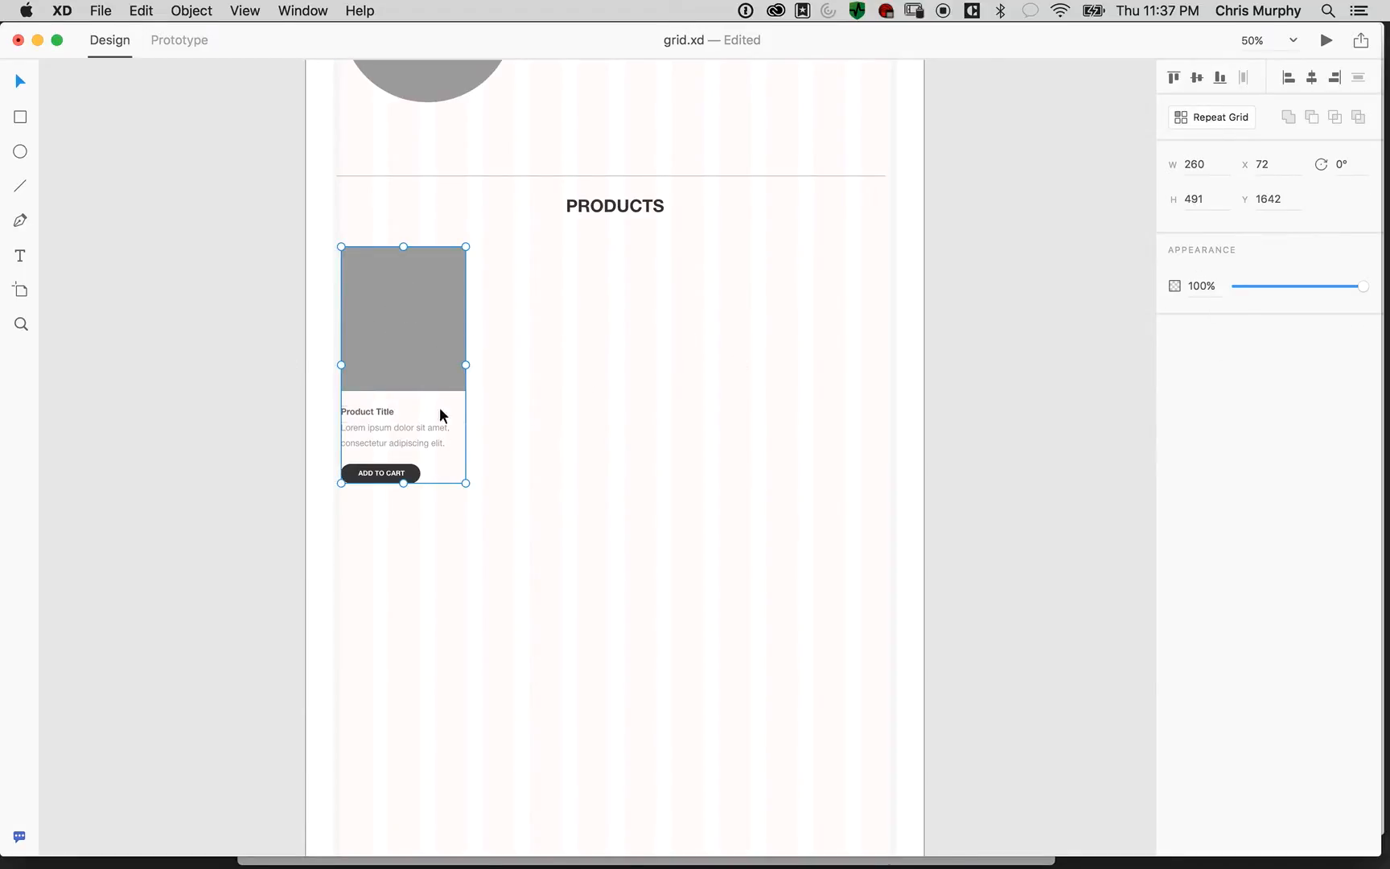
Turn the product card into a repeat grid extended across the page, and widen its column gaps until it is about 1179 wide
{"action": "left_click", "coordinate": [1215, 118]}
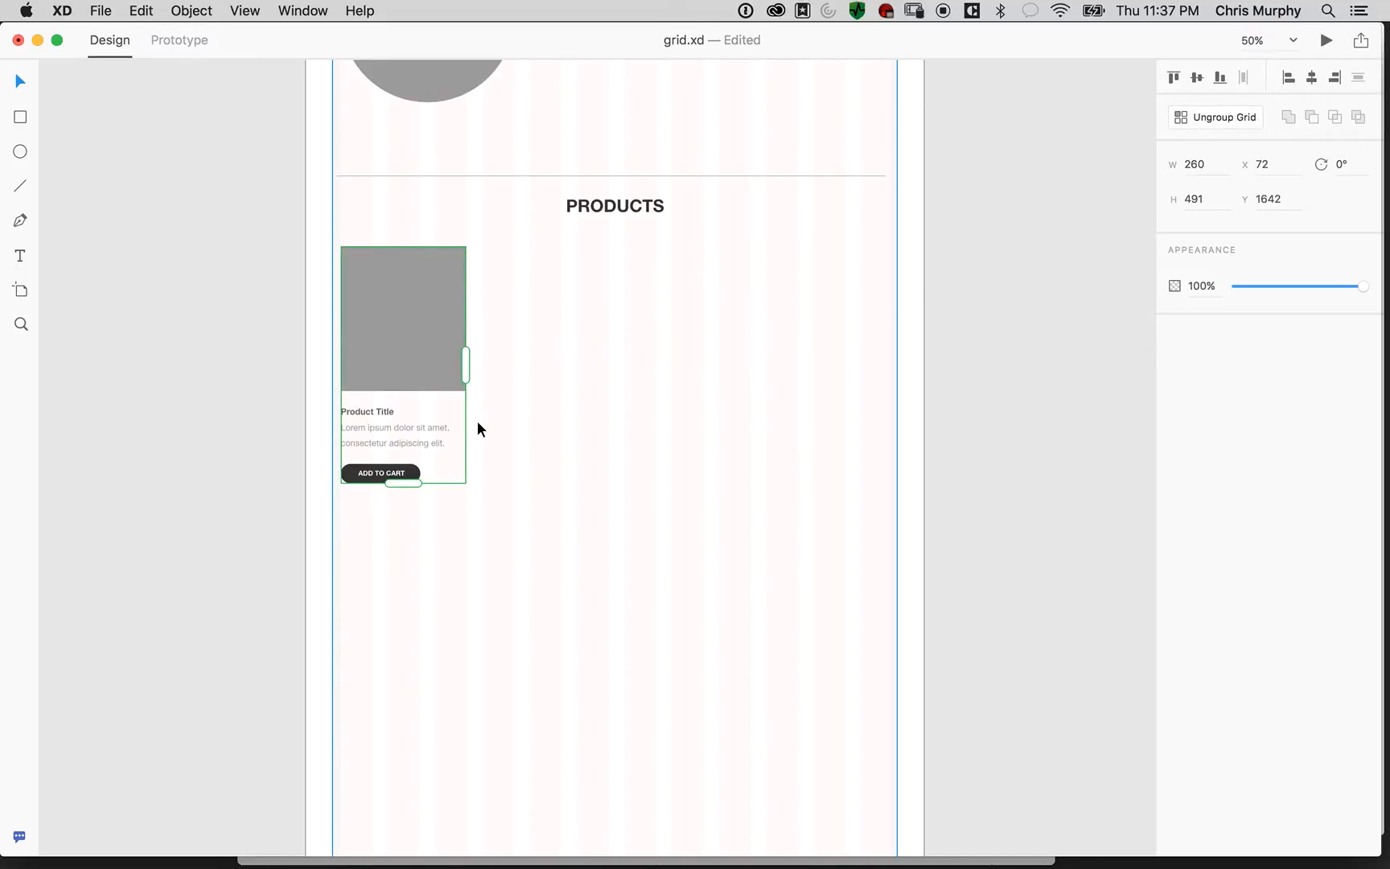
{"action": "key", "text": "super+equal"}
{"action": "left_click_drag", "start_coordinate": [399, 322], "coordinate": [1037, 303]}
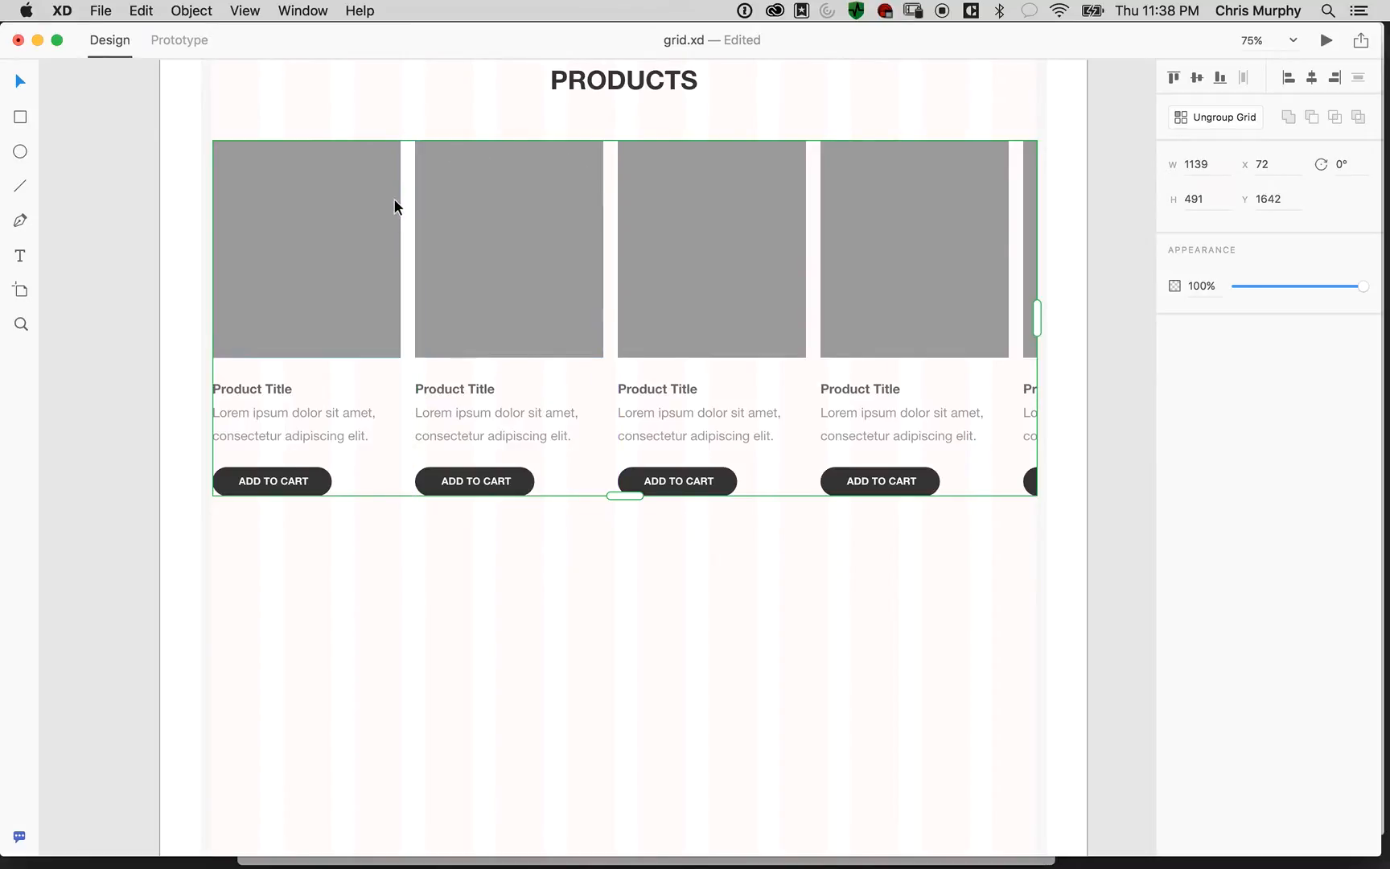
{"action": "left_click", "coordinate": [410, 181]}
{"action": "left_click_drag", "start_coordinate": [410, 181], "coordinate": [417, 183]}
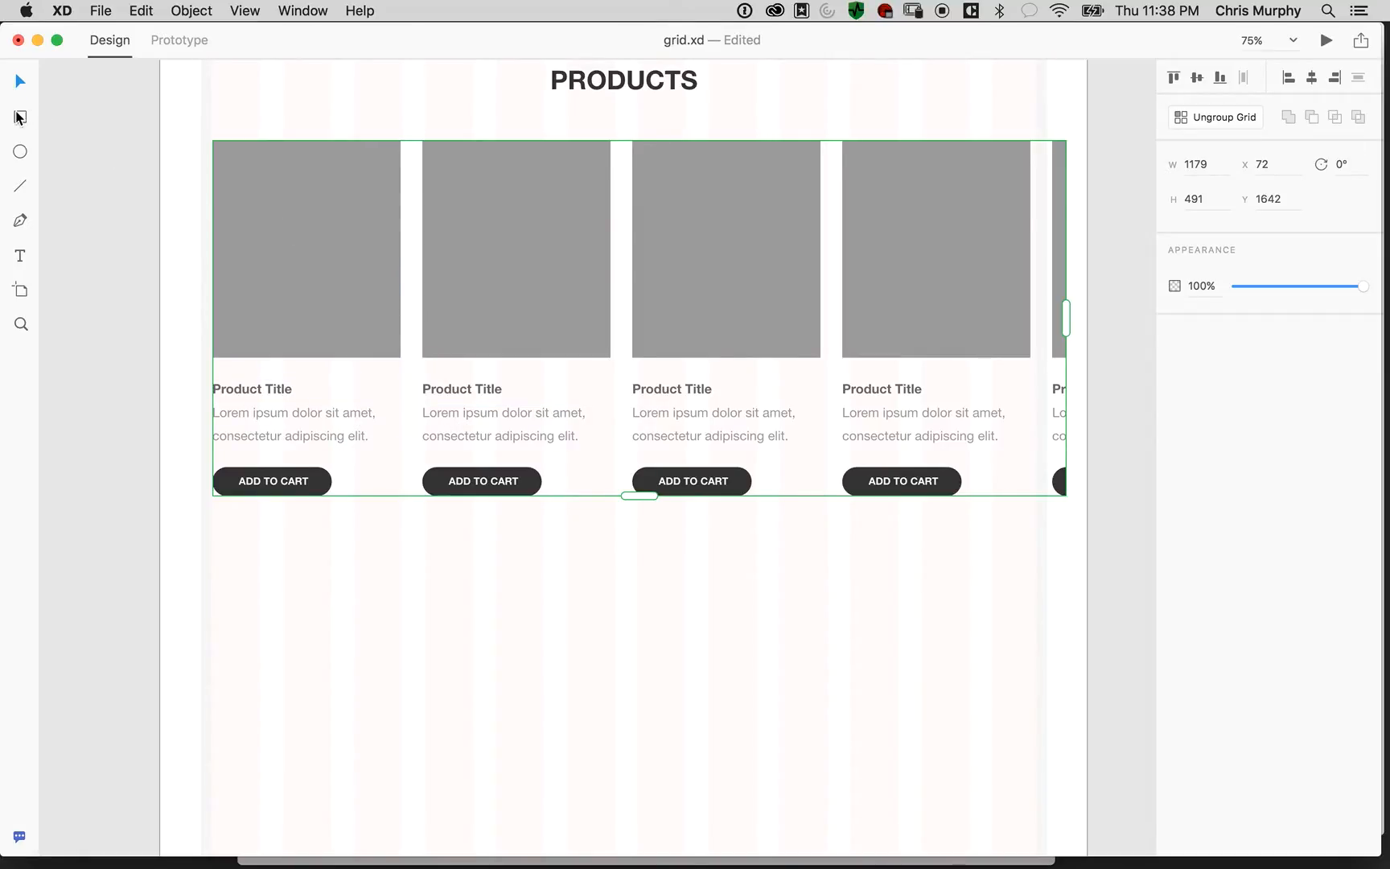
Widen the grey image placeholder inside the repeat grid to 263 so it lines up with the column edge
{"action": "key", "text": "super+equal"}
{"action": "key", "text": "super+equal"}
{"action": "key", "text": "super+equal"}
{"action": "left_click_drag", "start_coordinate": [498, 259], "coordinate": [1020, 610]}
{"action": "left_click_drag", "start_coordinate": [485, 352], "coordinate": [521, 555]}
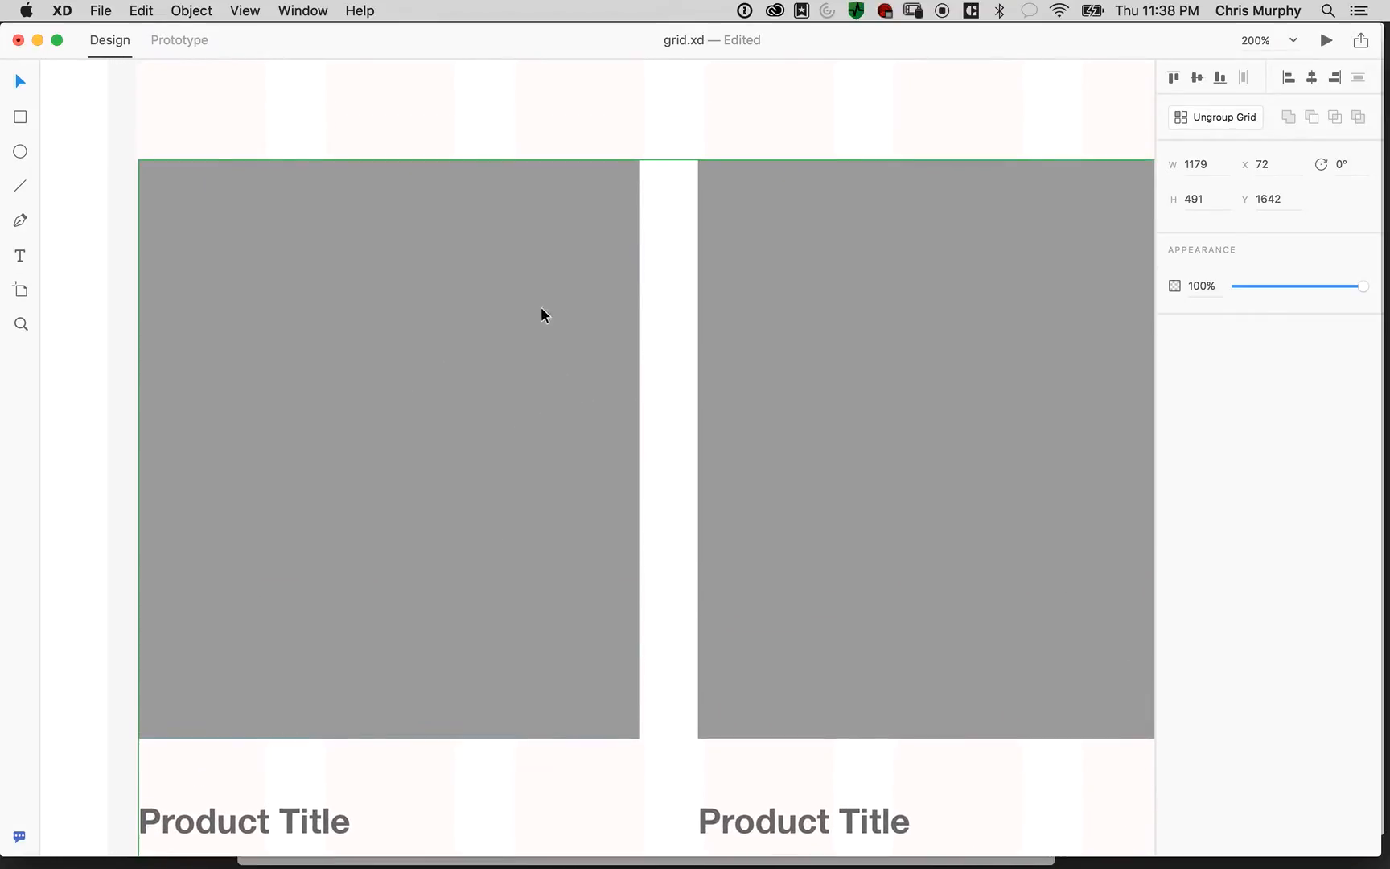
{"action": "left_click_drag", "start_coordinate": [804, 345], "coordinate": [628, 372]}
{"action": "left_click_drag", "start_coordinate": [502, 343], "coordinate": [579, 344]}
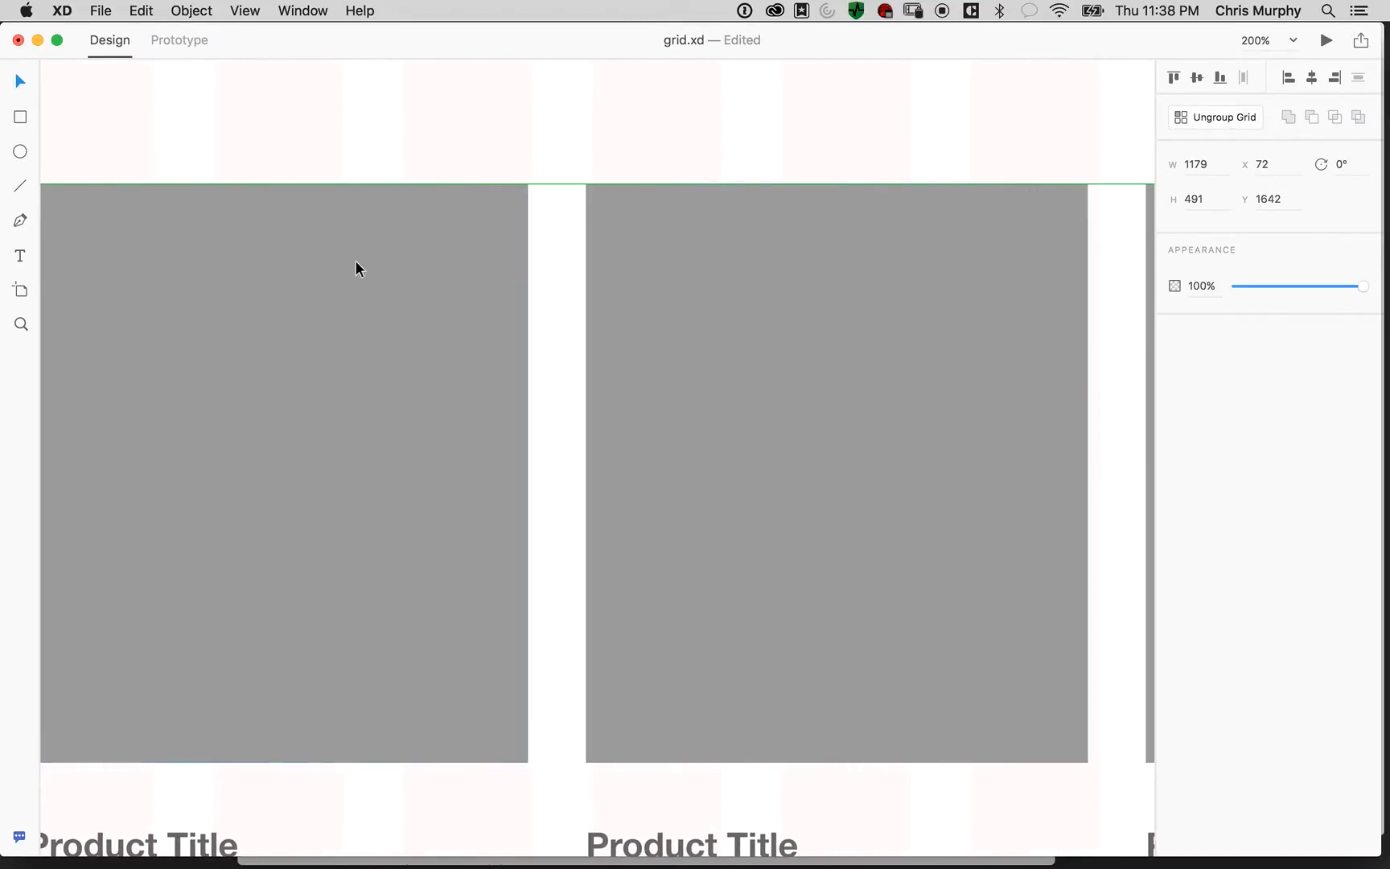
{"action": "double_click", "coordinate": [431, 275]}
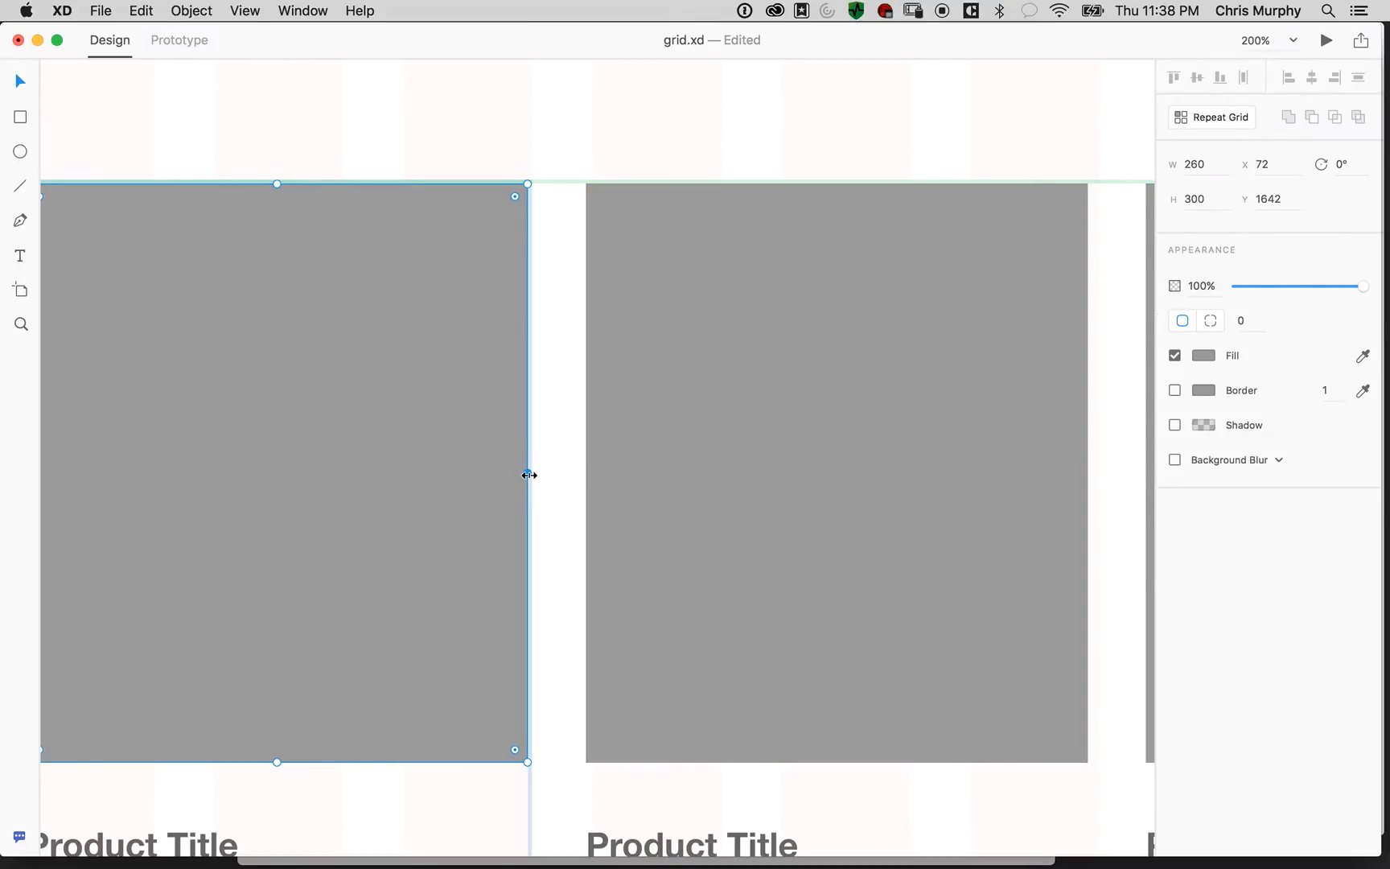
{"action": "key", "text": "space"}
{"action": "left_click_drag", "start_coordinate": [277, 323], "coordinate": [359, 316]}
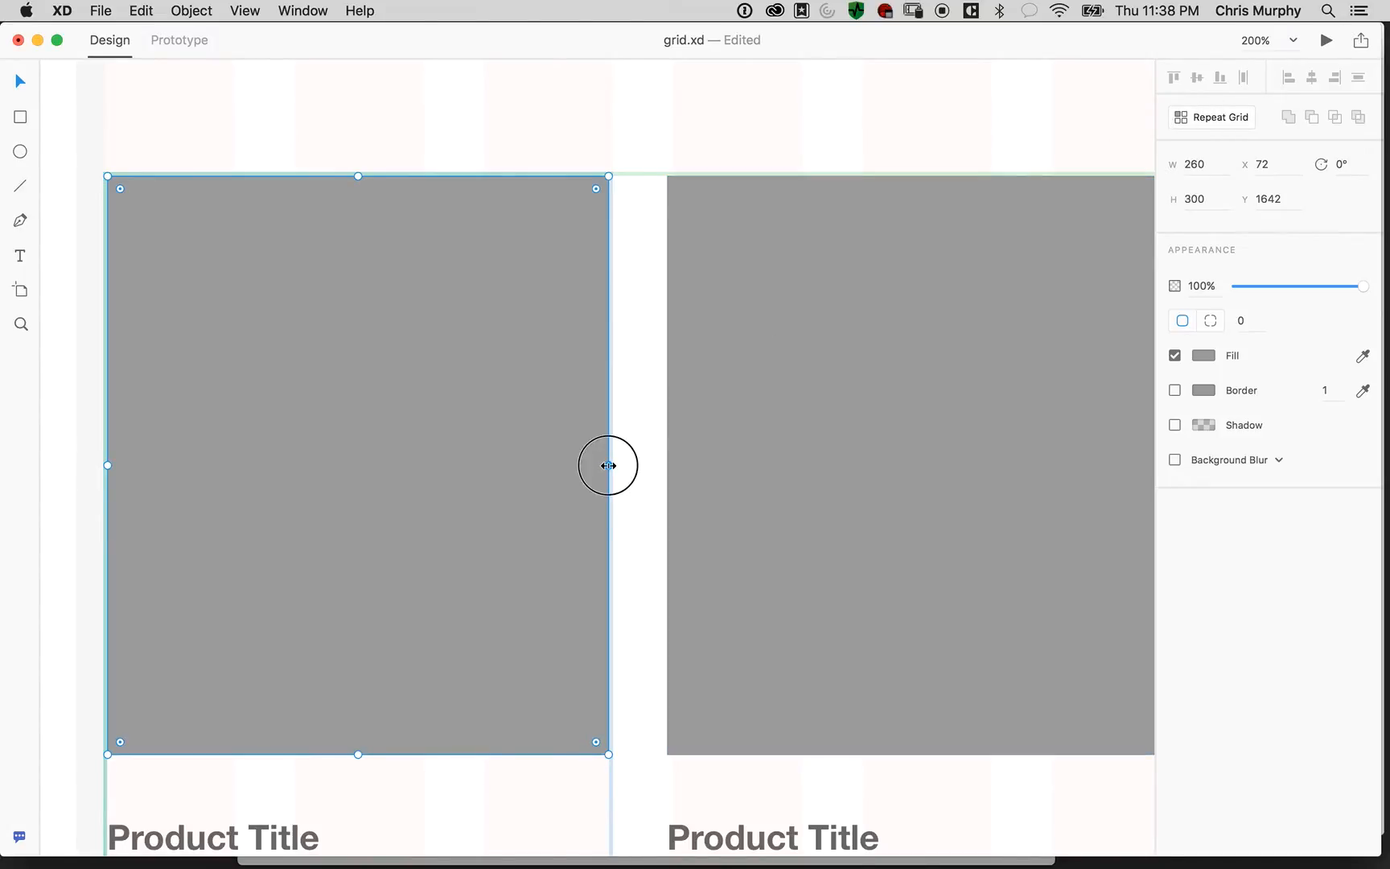
{"action": "left_click_drag", "start_coordinate": [609, 465], "coordinate": [614, 465]}
Widen the gap between the repeated product cards to match the columns, making the grid about 1195 wide
{"action": "key", "text": "space"}
{"action": "left_click_drag", "start_coordinate": [897, 471], "coordinate": [637, 476]}
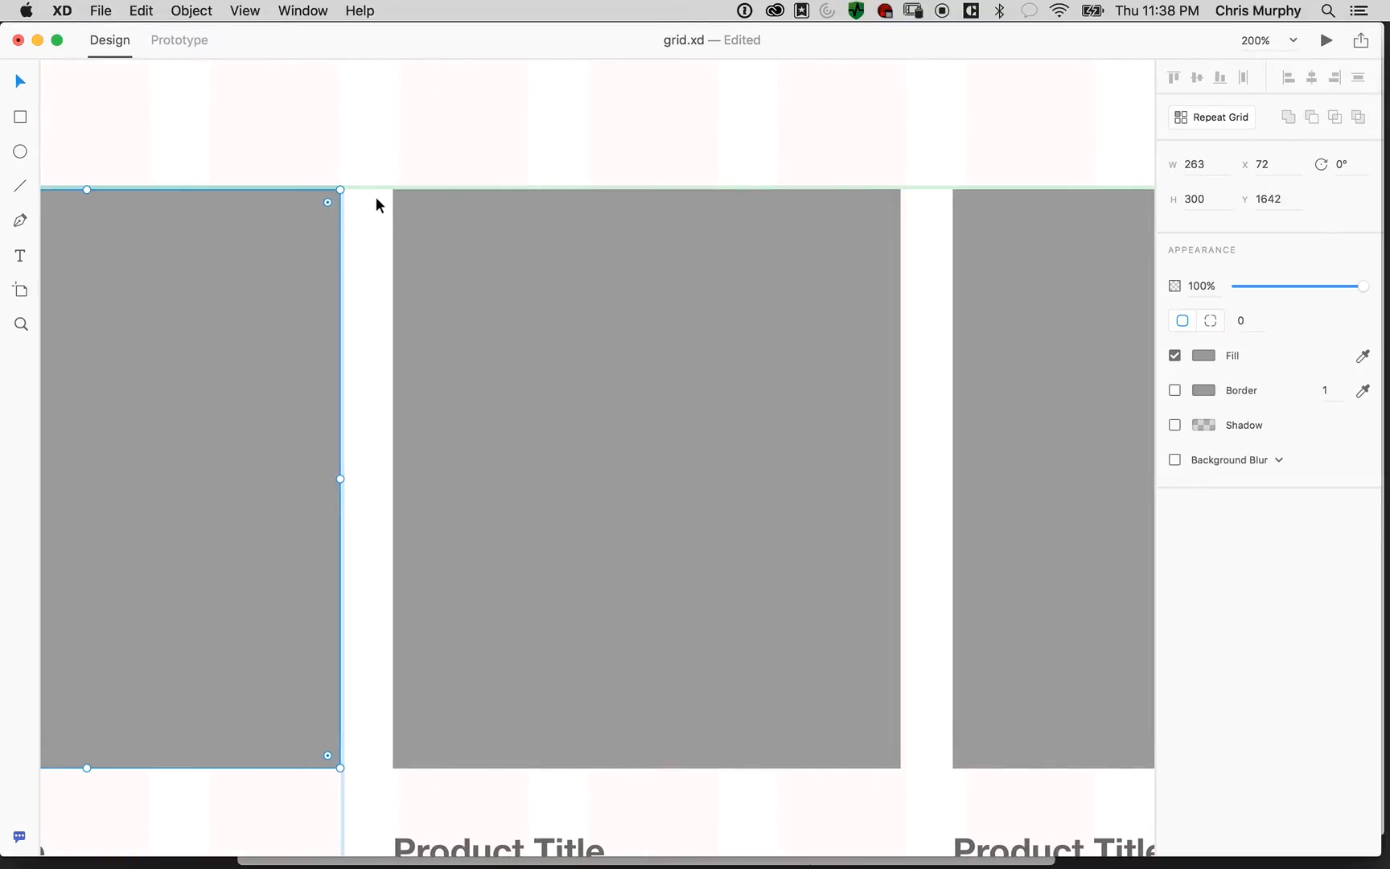
{"action": "left_click", "coordinate": [376, 234]}
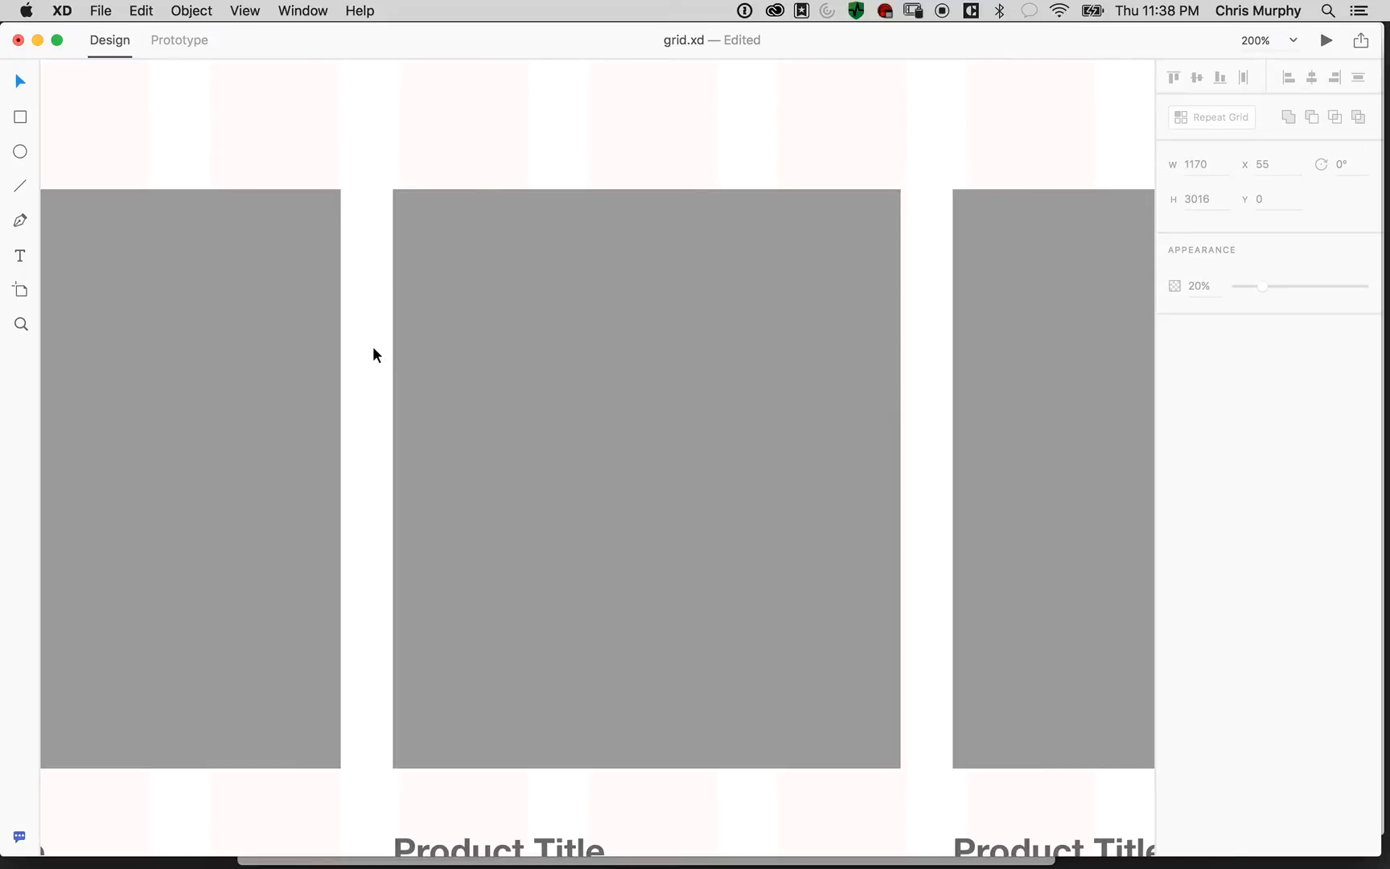
{"action": "left_click", "coordinate": [474, 346]}
{"action": "left_click_drag", "start_coordinate": [364, 412], "coordinate": [370, 386]}
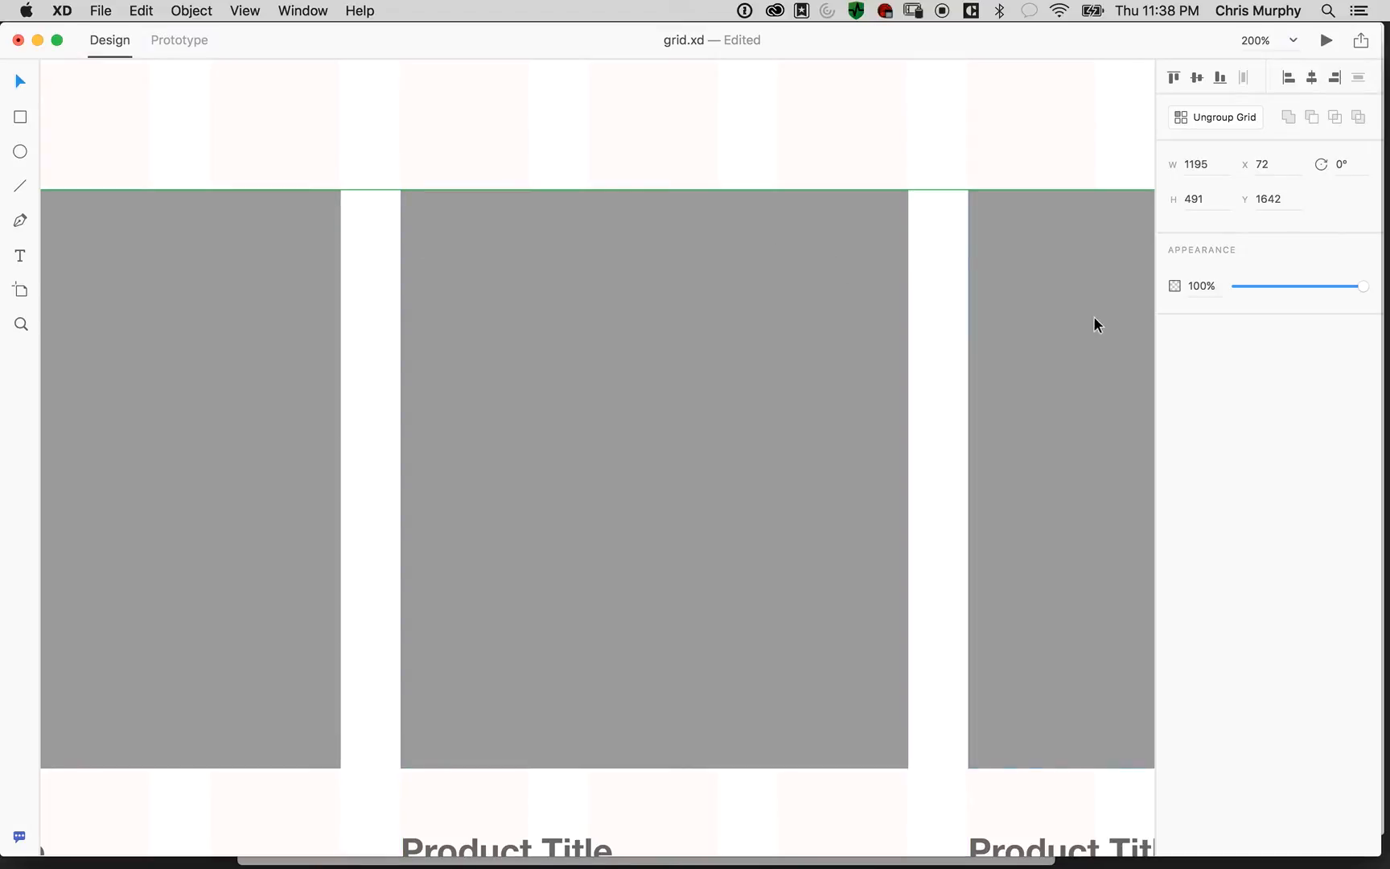
Trim the repeat grid to four whole product cards, about 1146 wide, and deselect it
{"action": "key", "text": "super+minus"}
{"action": "key", "text": "super+minus"}
{"action": "key", "text": "super+minus"}
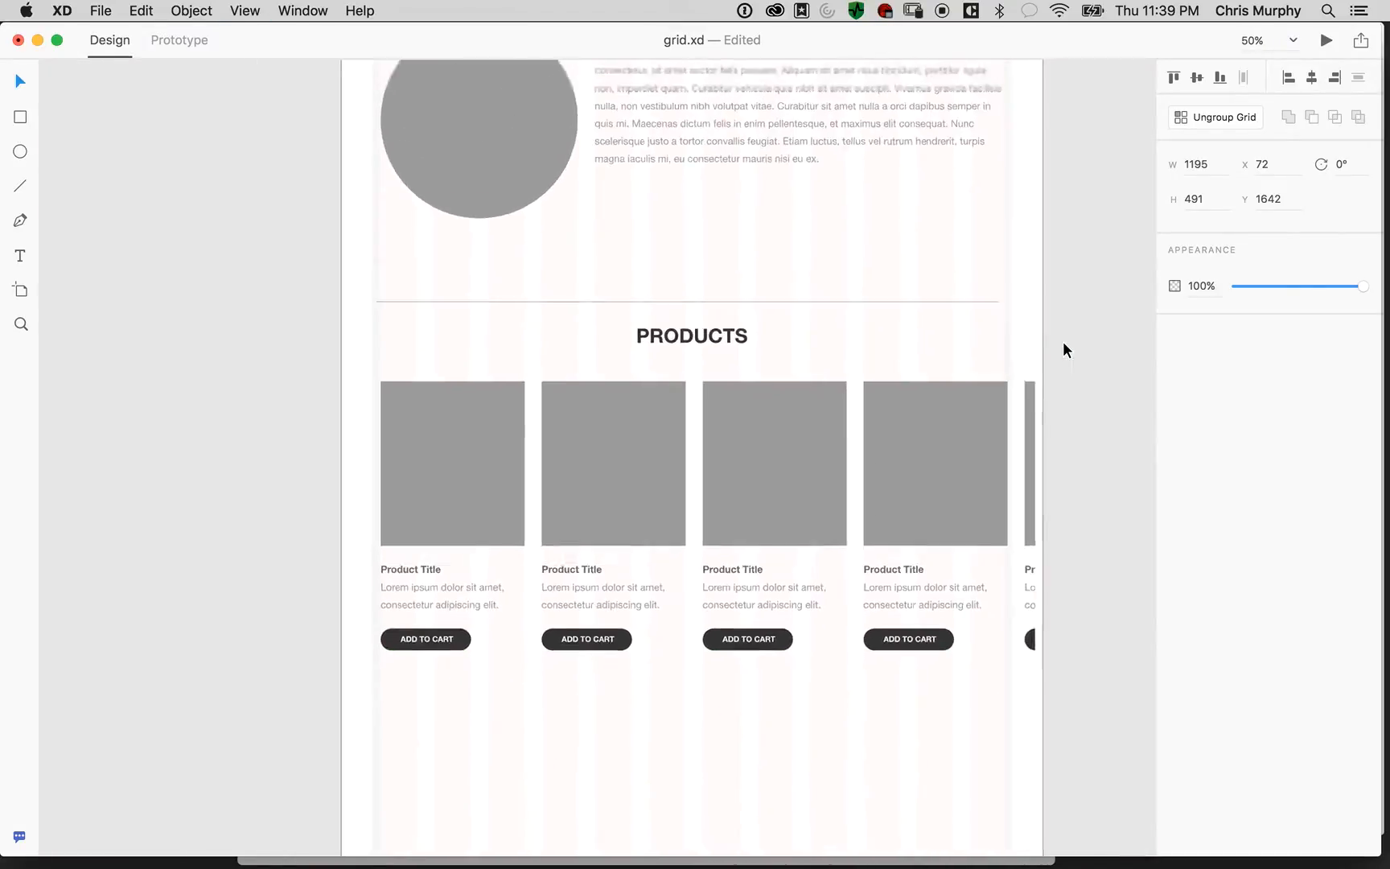
{"action": "key", "text": "super+plus"}
{"action": "scroll", "coordinate": [997, 551], "scroll_direction": "right", "scroll_amount": 7}
{"action": "scroll", "coordinate": [997, 552], "scroll_direction": "down", "scroll_amount": 2}
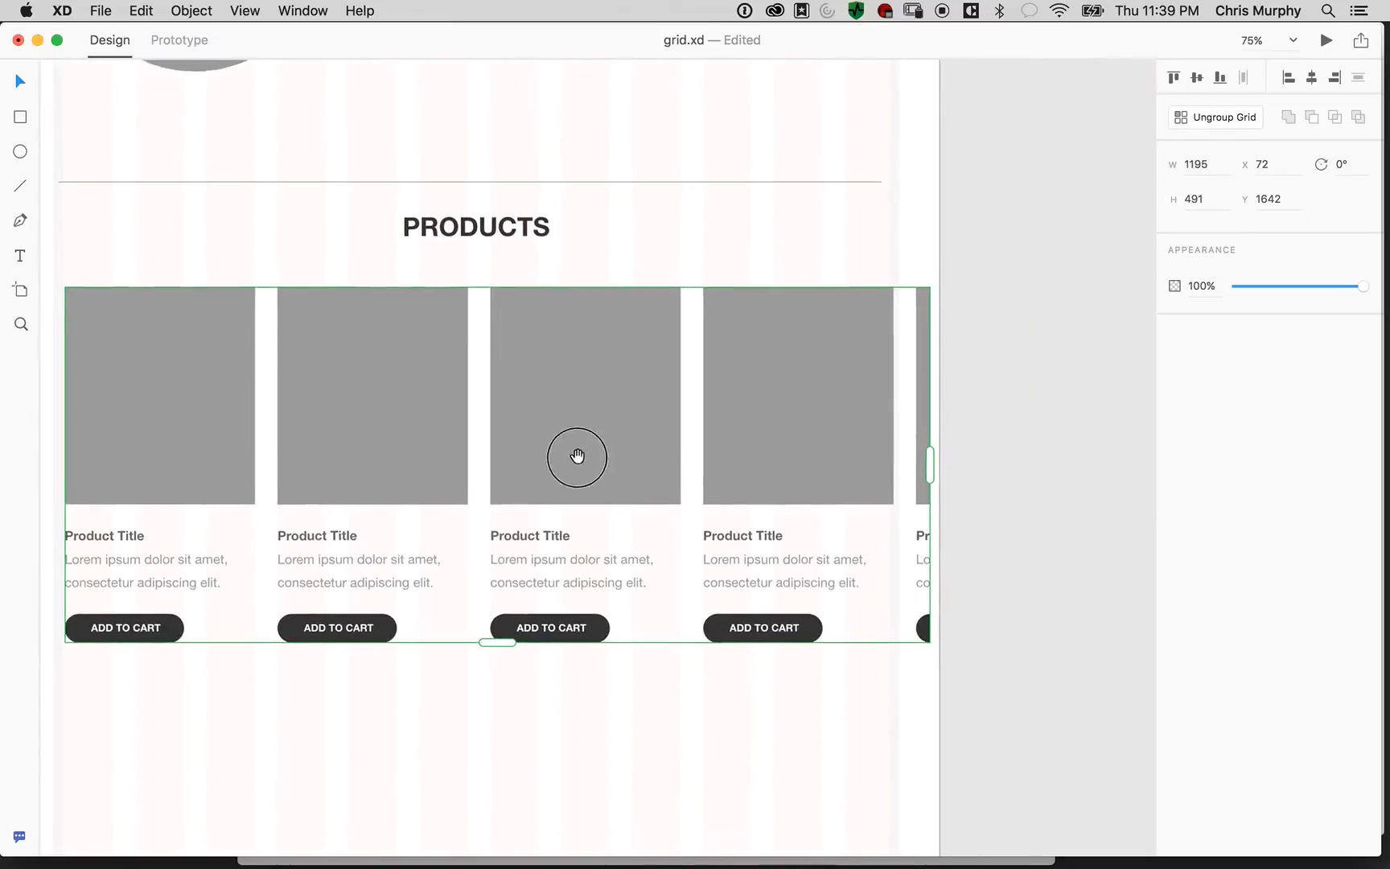
{"action": "key", "text": "space"}
{"action": "left_click_drag", "start_coordinate": [962, 358], "coordinate": [1059, 338]}
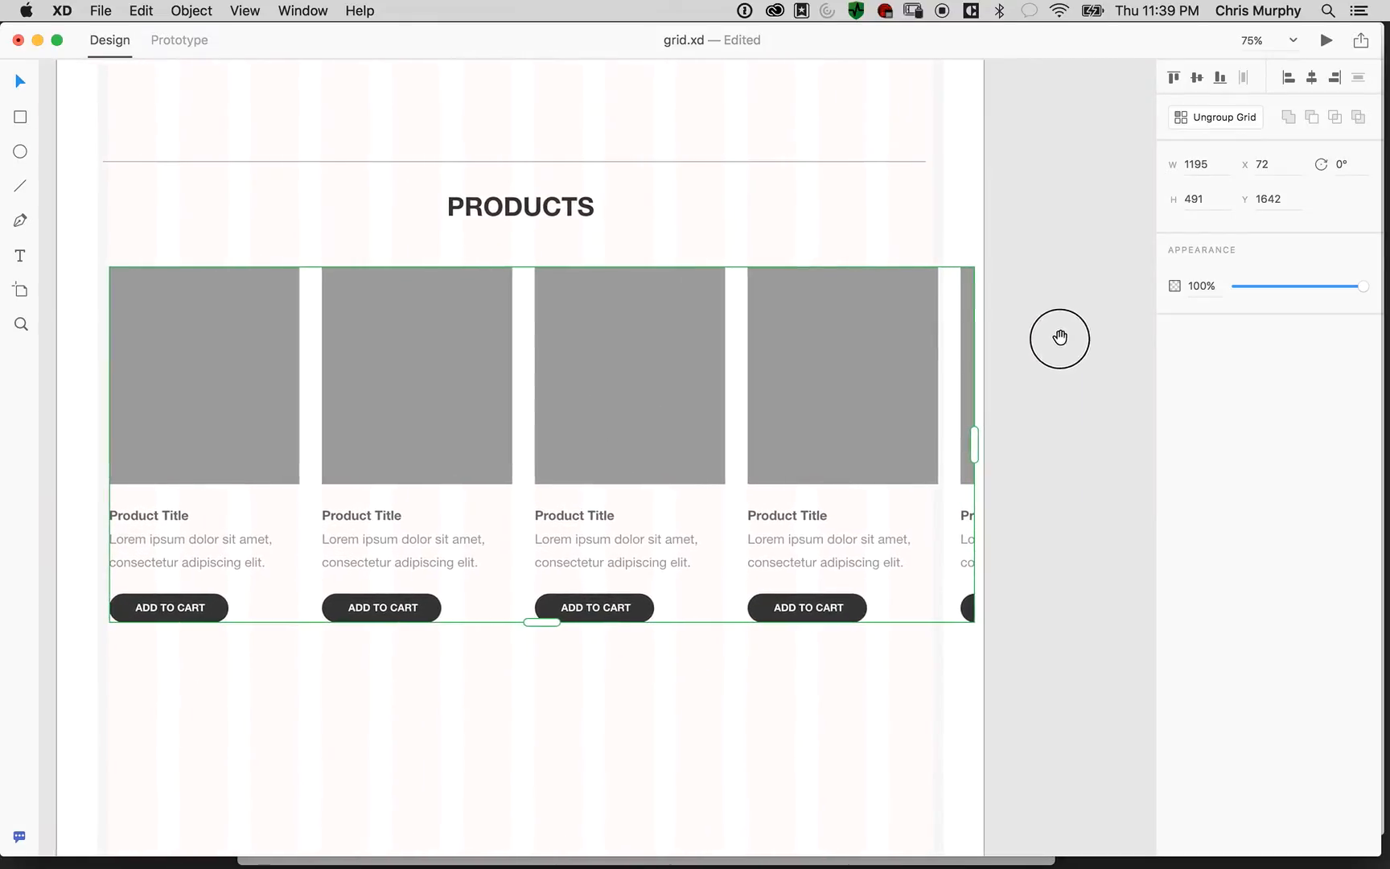
{"action": "left_click_drag", "start_coordinate": [974, 439], "coordinate": [939, 439]}
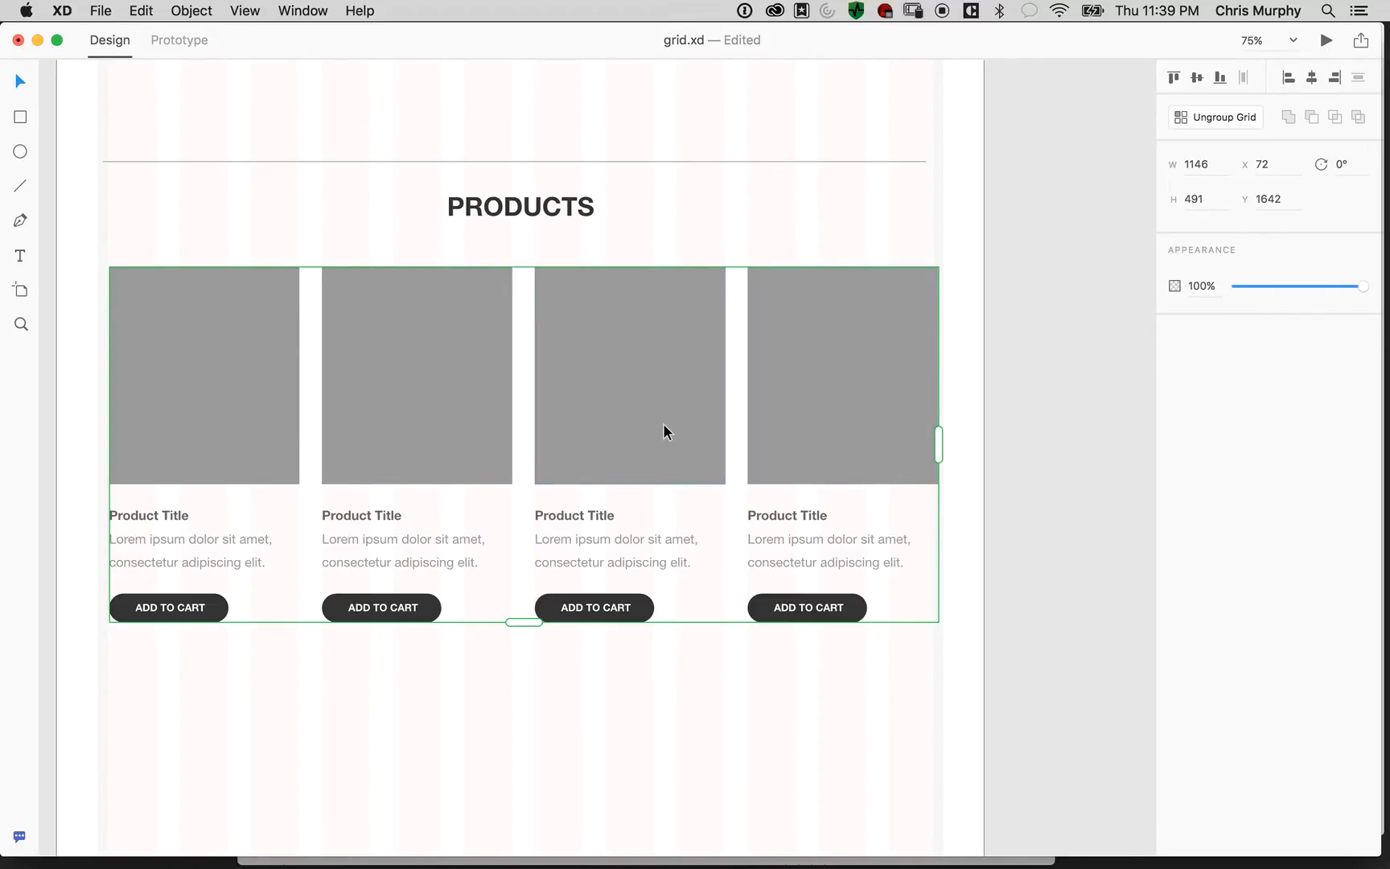
{"action": "left_click", "coordinate": [934, 244]}
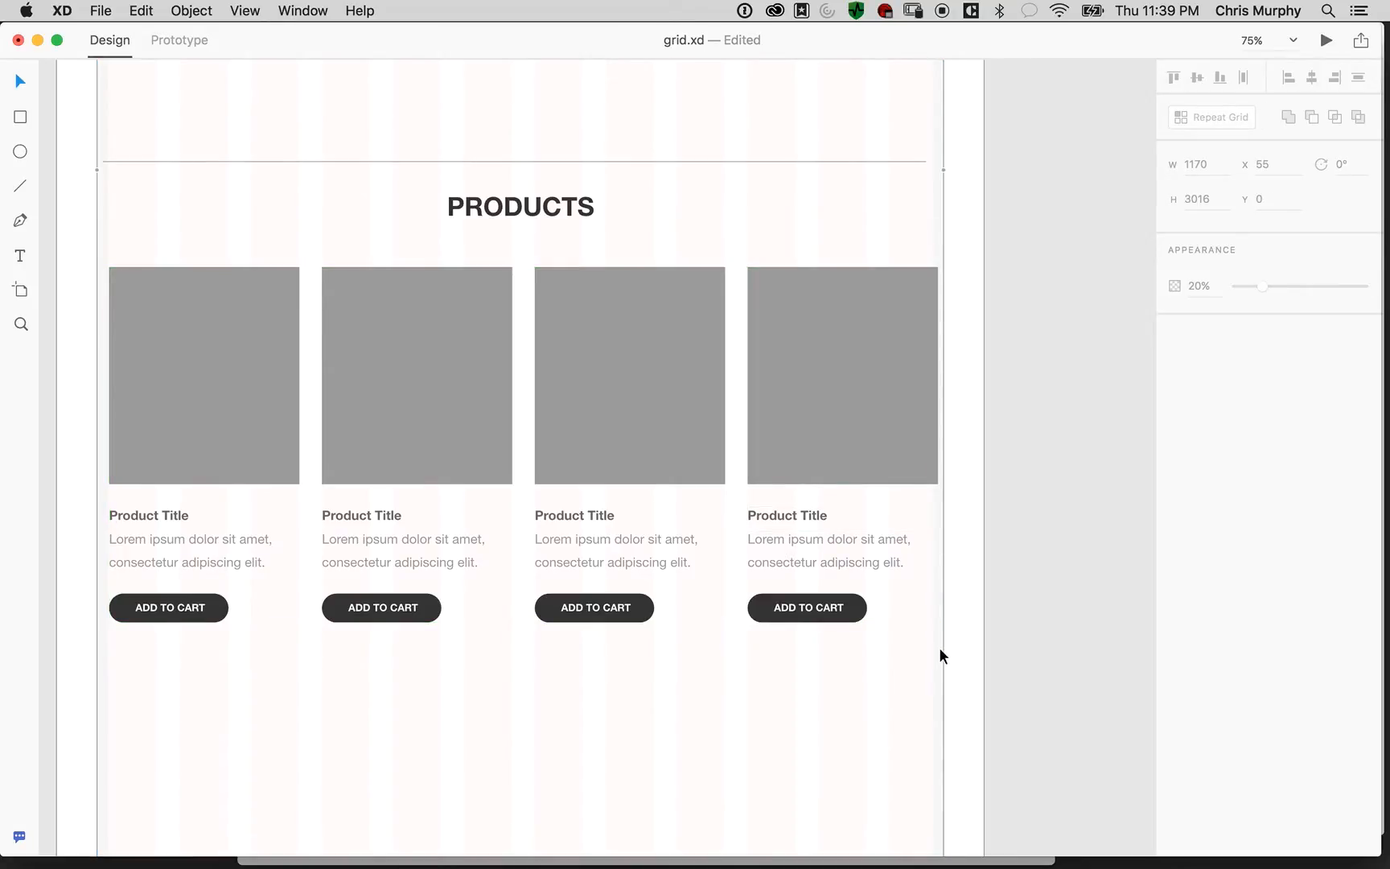
Unlock the column grid overlay so its margins and columns can be edited
{"action": "key", "text": "space"}
{"action": "left_click_drag", "start_coordinate": [869, 403], "coordinate": [600, 433]}
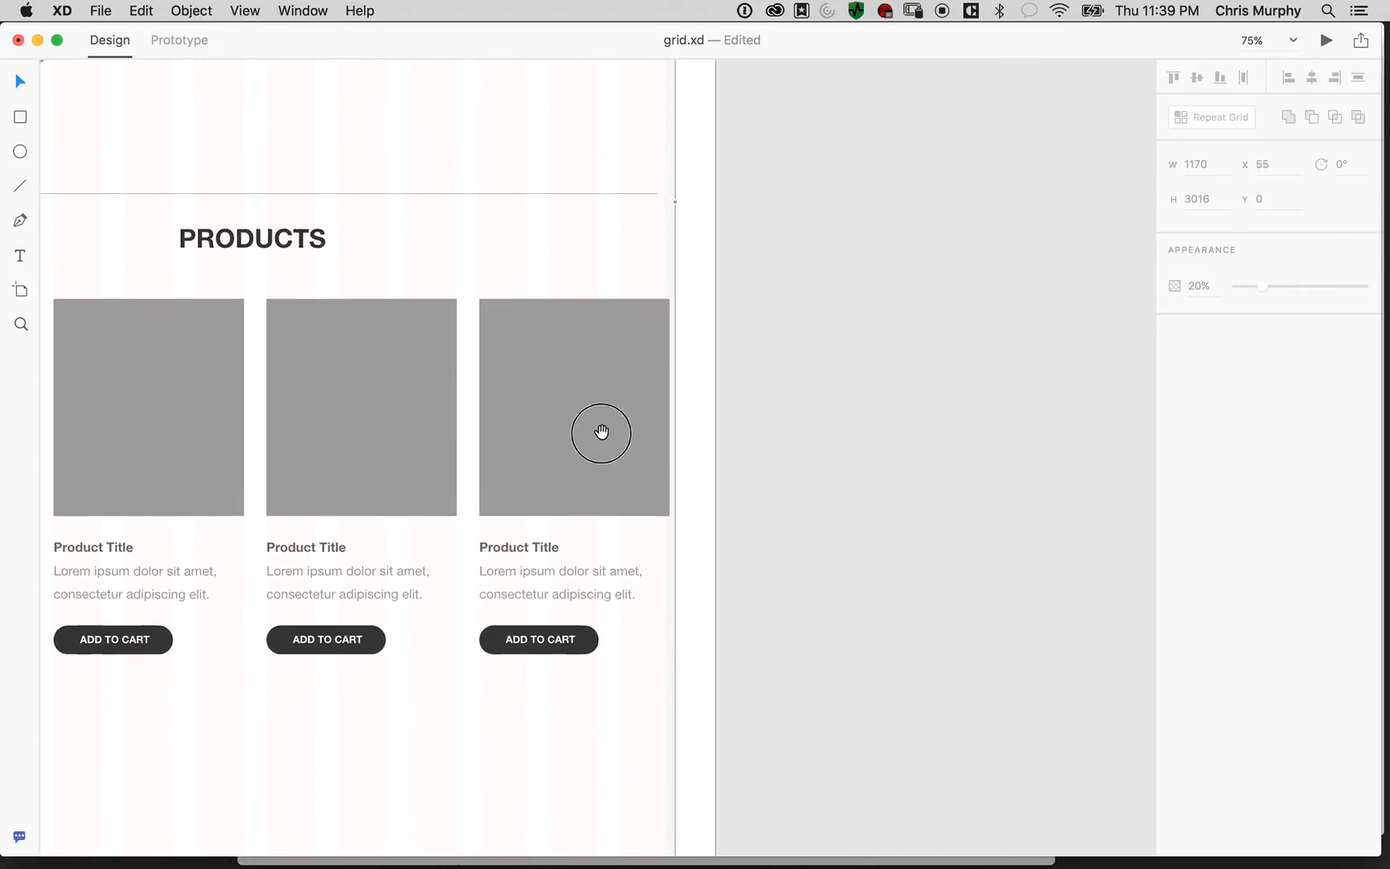
{"action": "scroll", "coordinate": [592, 428], "scroll_direction": "up", "scroll_amount": 5}
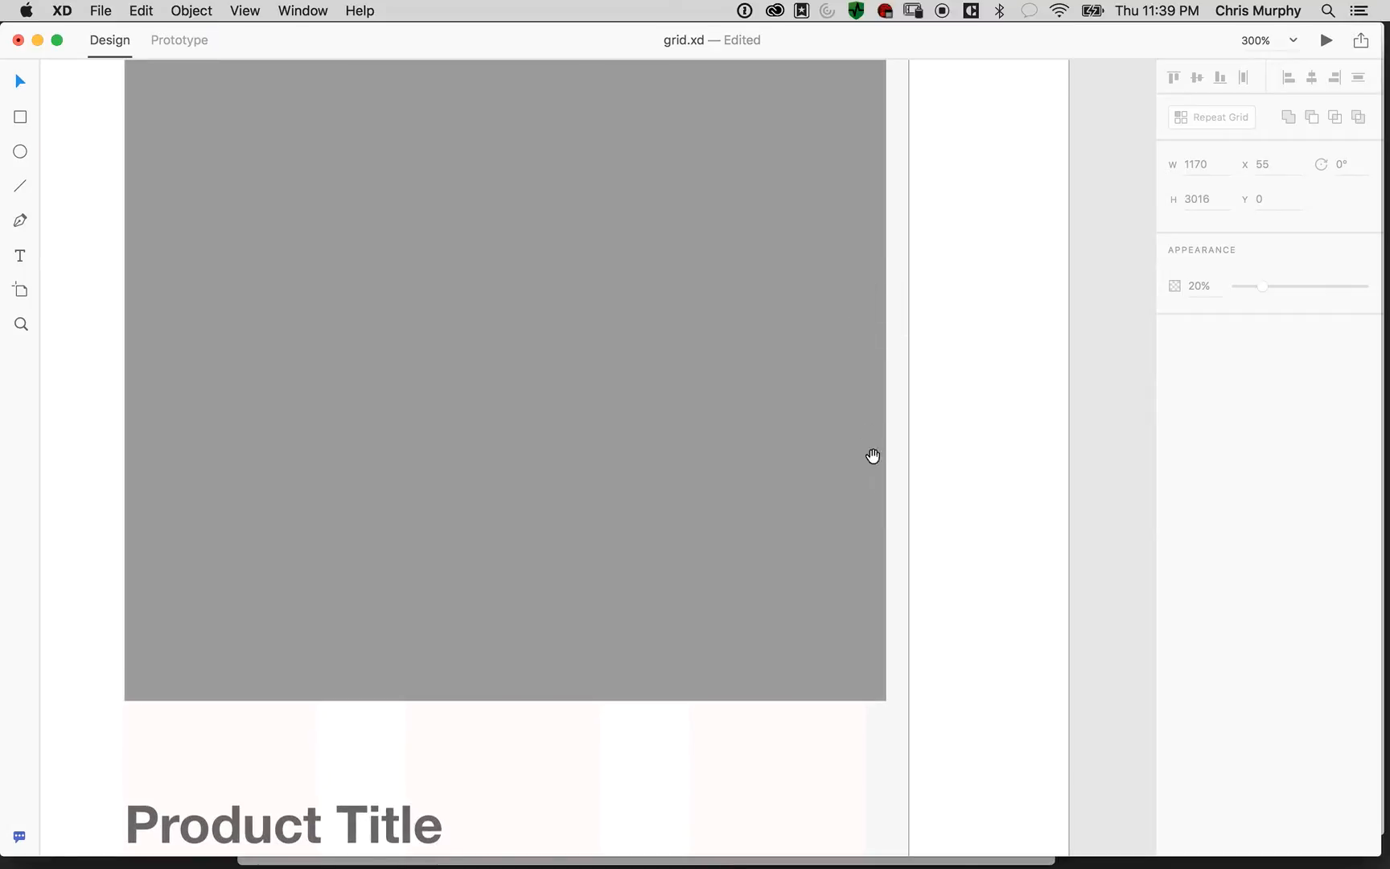
{"action": "left_click_drag", "start_coordinate": [872, 456], "coordinate": [588, 148]}
{"action": "key", "text": "space"}
{"action": "left_click_drag", "start_coordinate": [681, 433], "coordinate": [664, 143]}
{"action": "left_click_drag", "start_coordinate": [695, 591], "coordinate": [716, 263]}
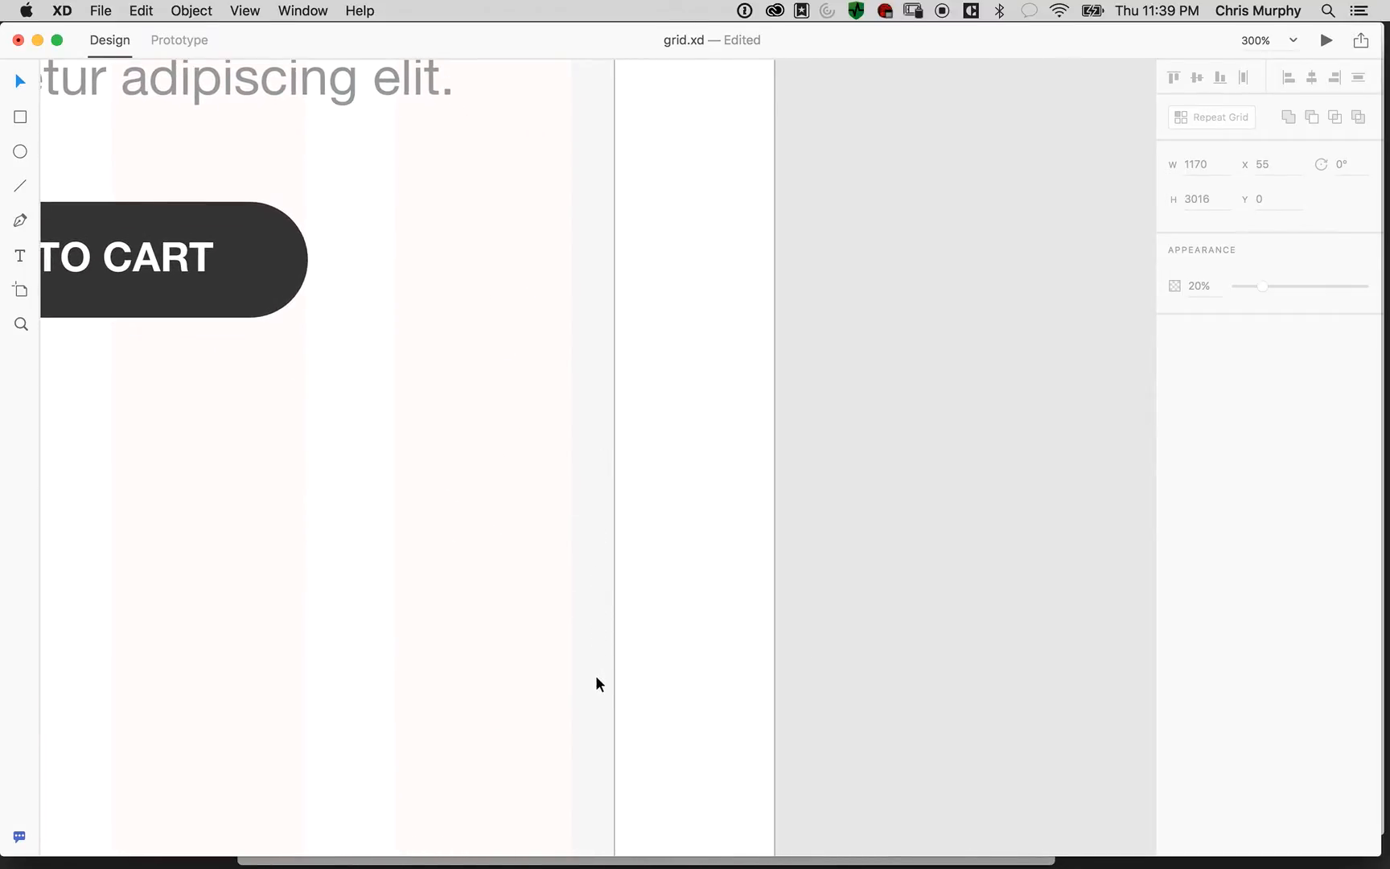
{"action": "left_click", "coordinate": [191, 11]}
{"action": "left_click", "coordinate": [205, 71]}
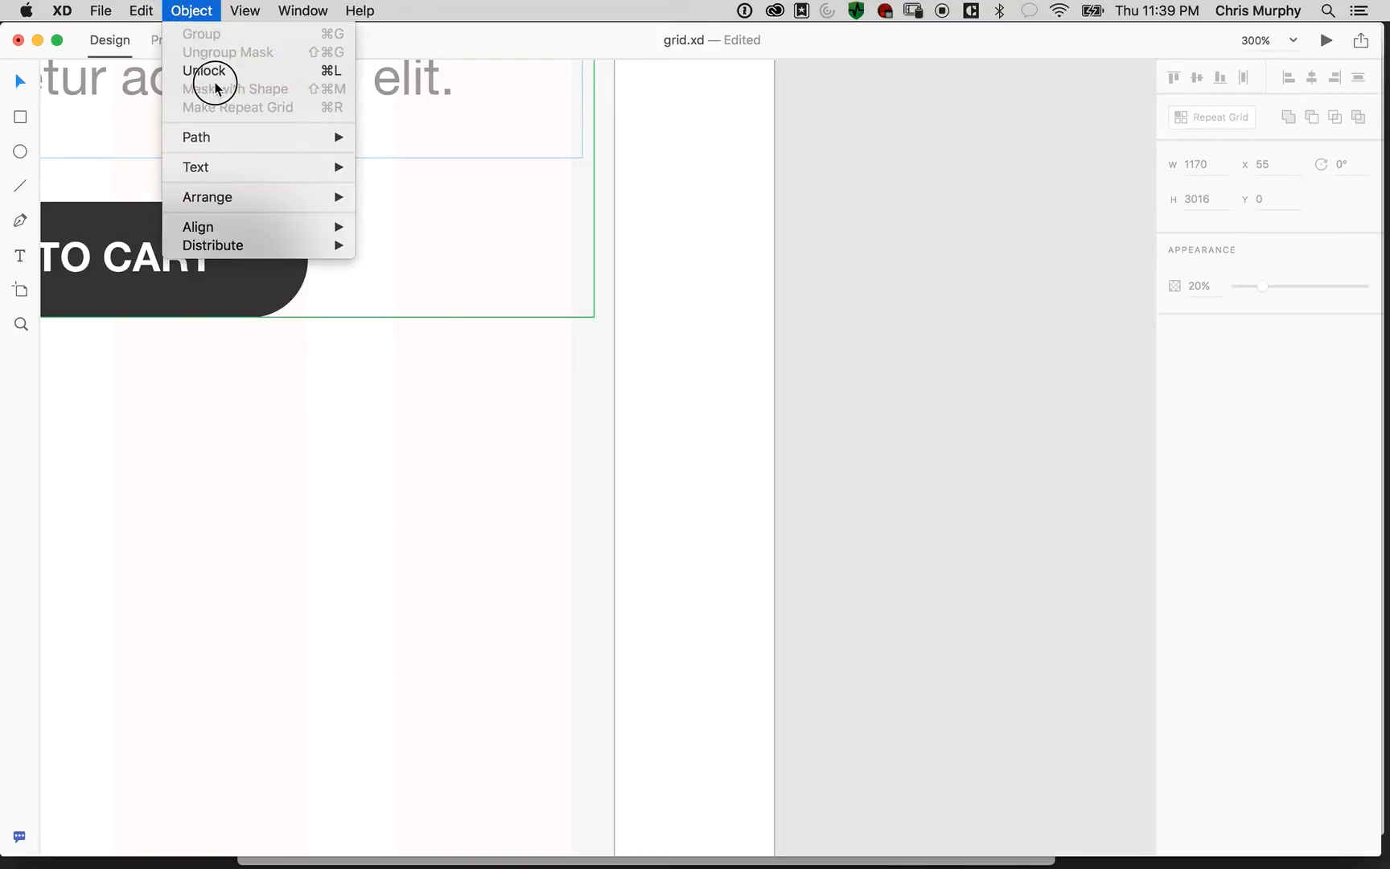
Select the narrow margin strip at the column grid's right edge and inspect its width and position
{"action": "key", "text": "space"}
{"action": "left_click_drag", "start_coordinate": [735, 593], "coordinate": [612, 409]}
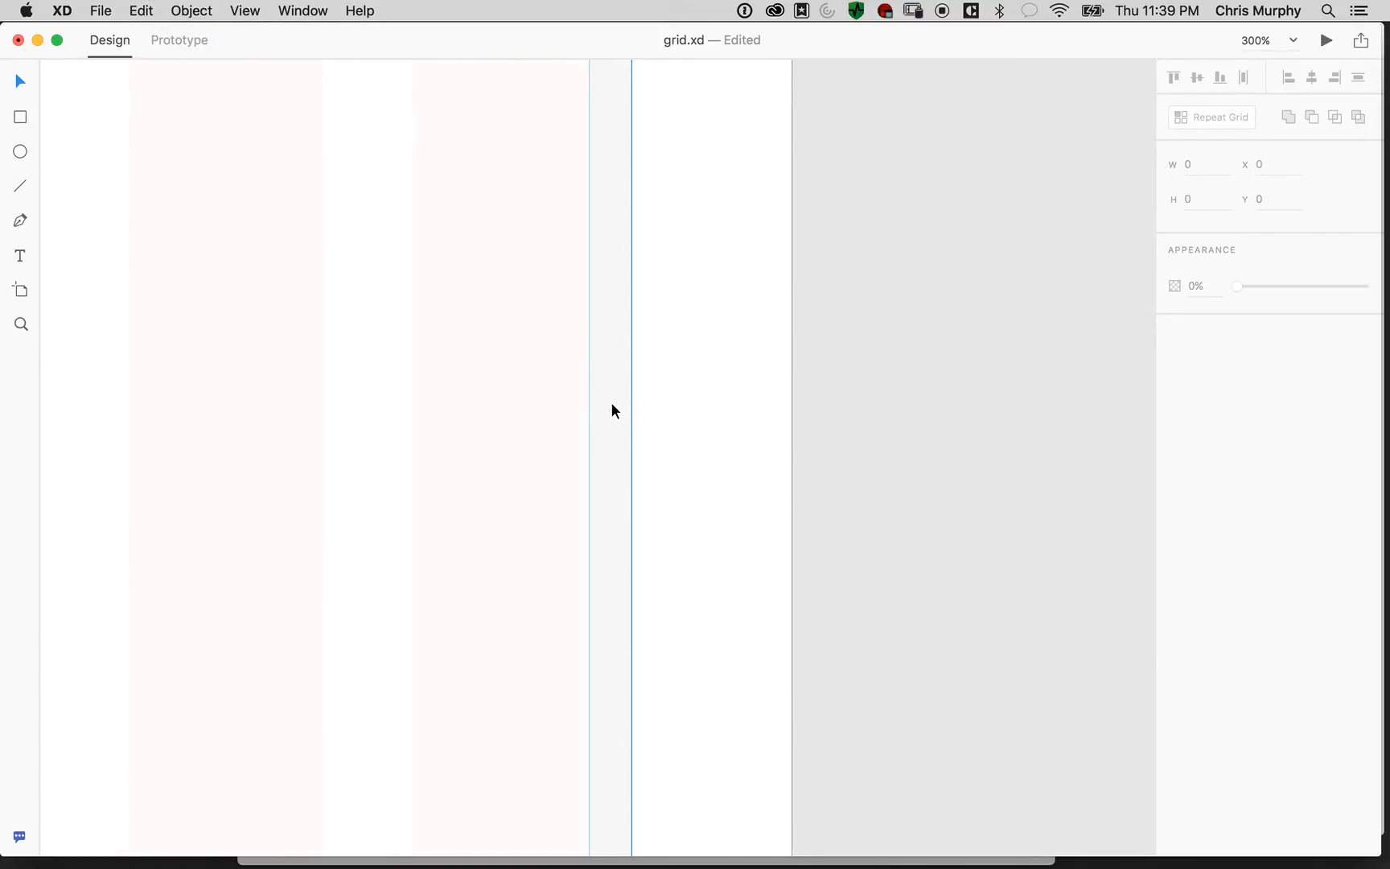
{"action": "left_click", "coordinate": [612, 398]}
{"action": "key", "text": "space"}
{"action": "left_click_drag", "start_coordinate": [641, 230], "coordinate": [638, 568]}
{"action": "mouse_move", "coordinate": [602, 645]}
{"action": "left_mouse_down"}
{"action": "mouse_move", "coordinate": [614, 645]}
{"action": "mouse_move", "coordinate": [601, 642]}
{"action": "left_mouse_up"}
{"action": "key", "text": "space"}
{"action": "scroll", "coordinate": [707, 289], "scroll_direction": "up", "scroll_amount": 10}
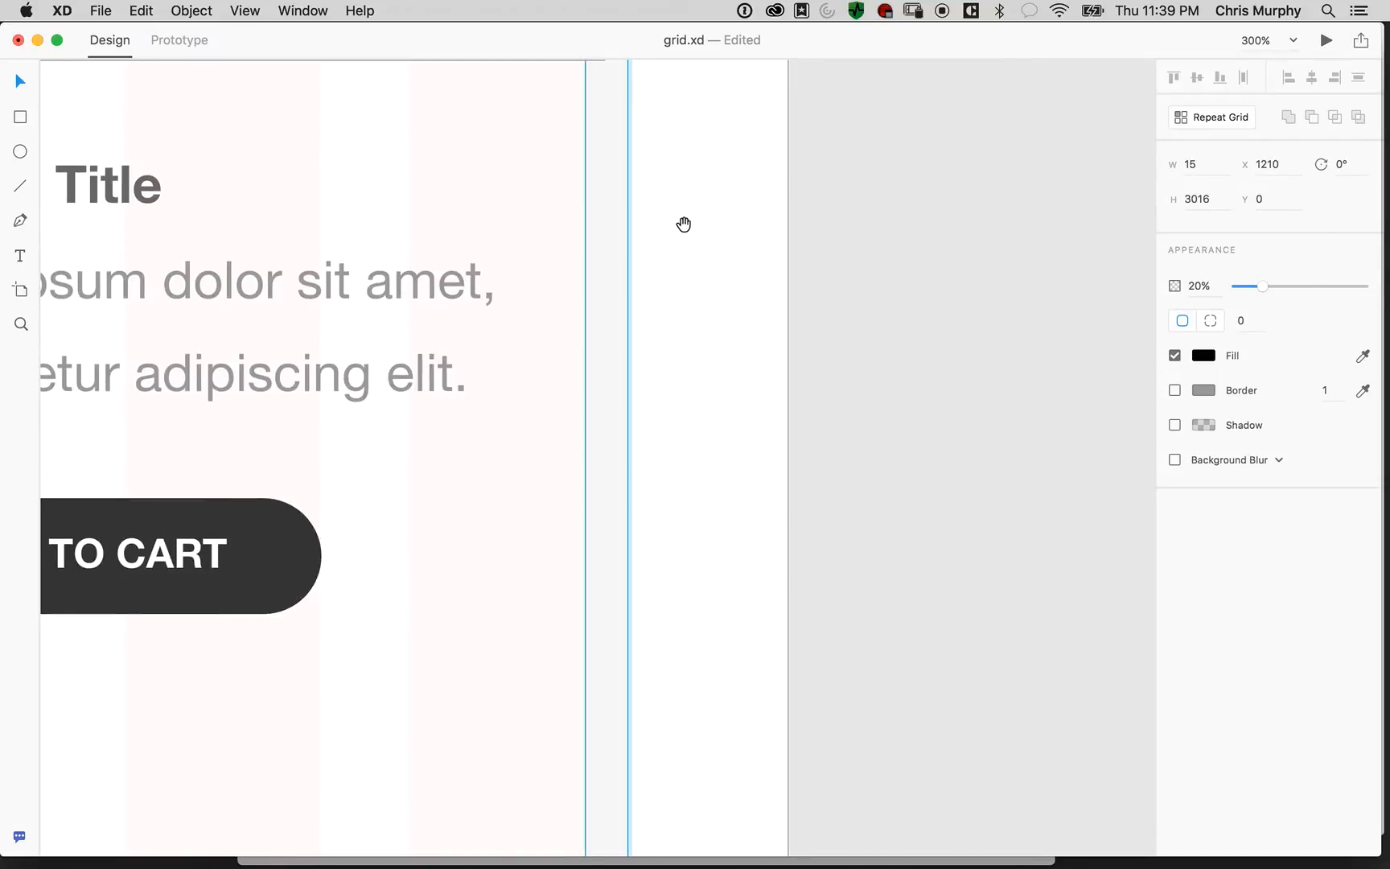
Try to shift the column grid's left margin strip outward from the first card, and undo the move
{"action": "left_click_drag", "start_coordinate": [508, 323], "coordinate": [1219, 269]}
{"action": "left_click_drag", "start_coordinate": [329, 387], "coordinate": [1208, 373]}
{"action": "left_click_drag", "start_coordinate": [321, 386], "coordinate": [1285, 381]}
{"action": "left_click_drag", "start_coordinate": [307, 380], "coordinate": [1061, 326]}
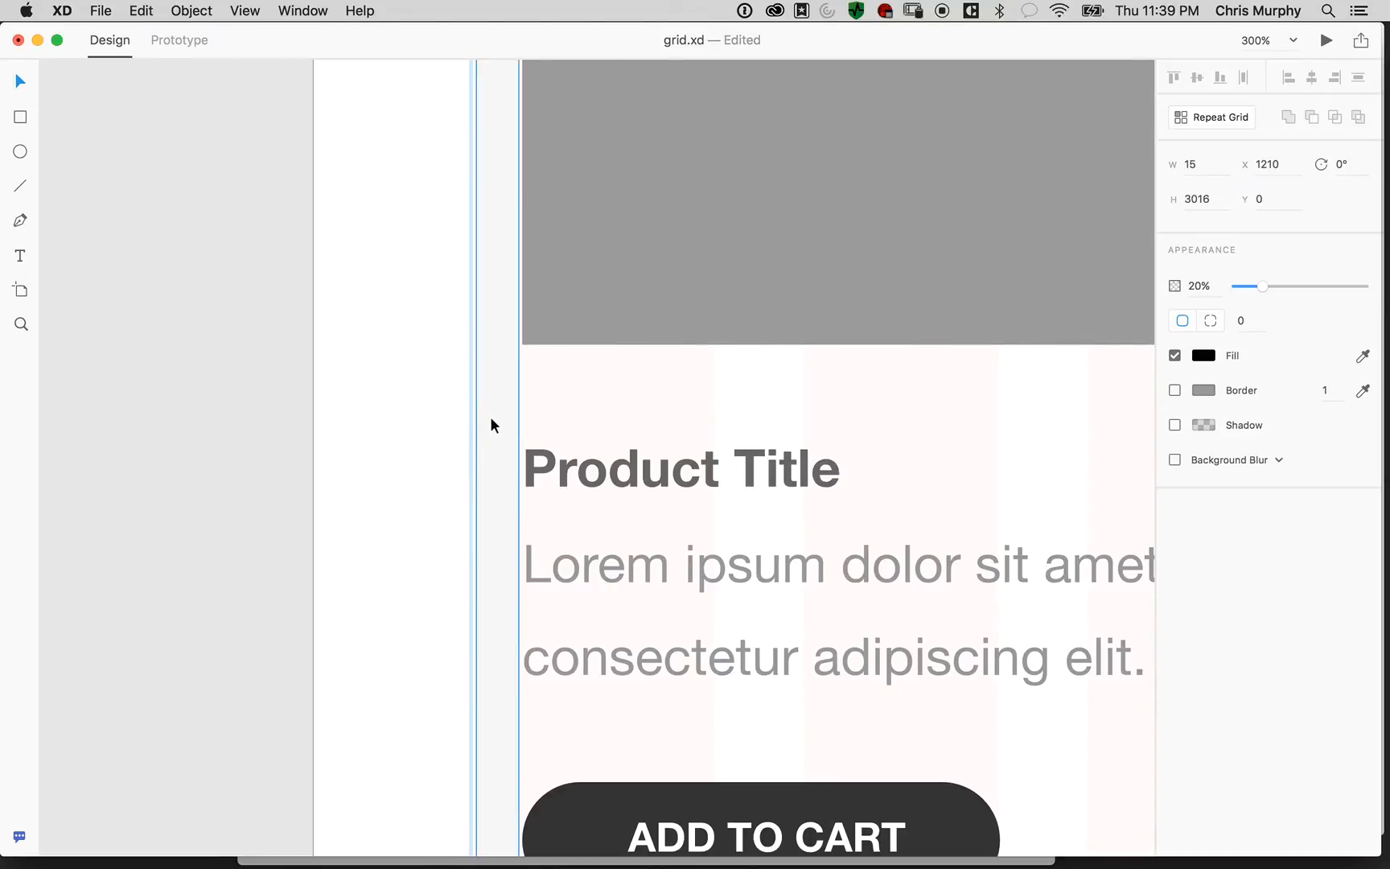
{"action": "left_click_drag", "start_coordinate": [494, 437], "coordinate": [466, 435]}
{"action": "key", "text": "super+z"}
Inspect the sizes and positions of the first columns and gutters behind the first product card
{"action": "left_click", "coordinate": [608, 358]}
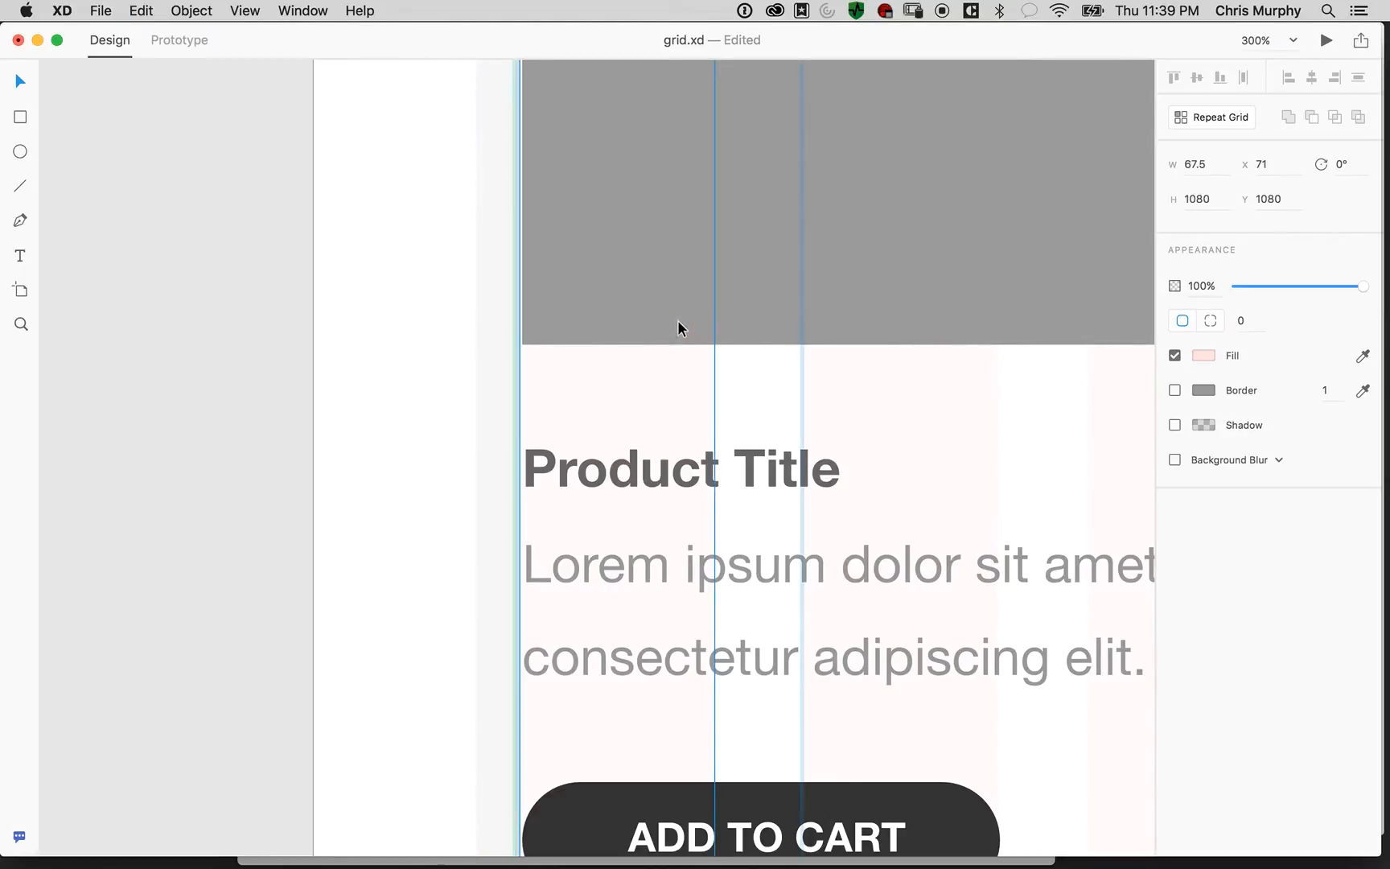
{"action": "left_click", "coordinate": [855, 330]}
{"action": "left_click", "coordinate": [1049, 331]}
{"action": "left_click", "coordinate": [1045, 326]}
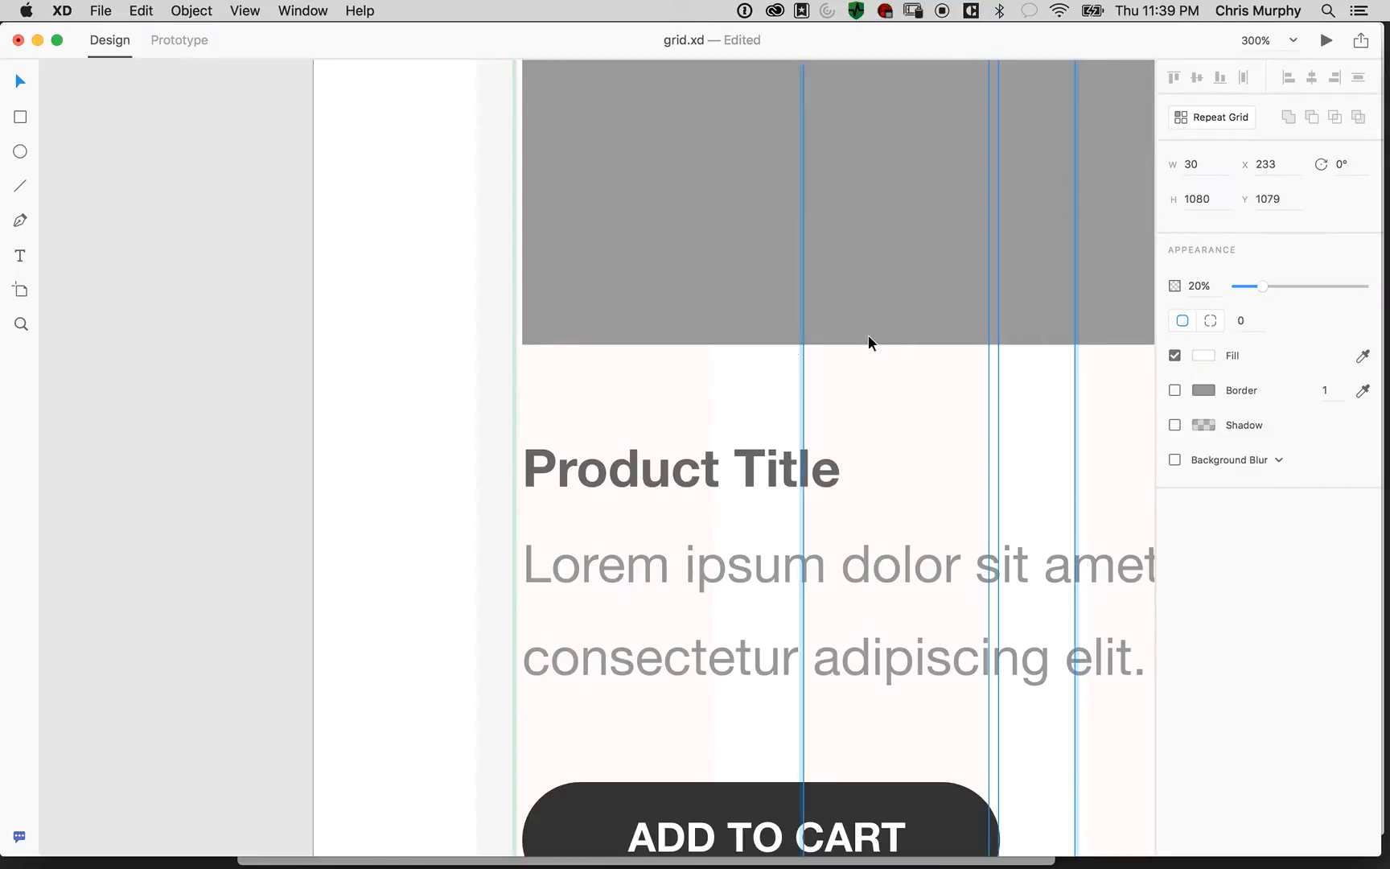
{"action": "left_click", "coordinate": [459, 357]}
Try nudging the first card's grey image placeholder by a pixel or two against the left column edge
{"action": "left_click", "coordinate": [593, 324]}
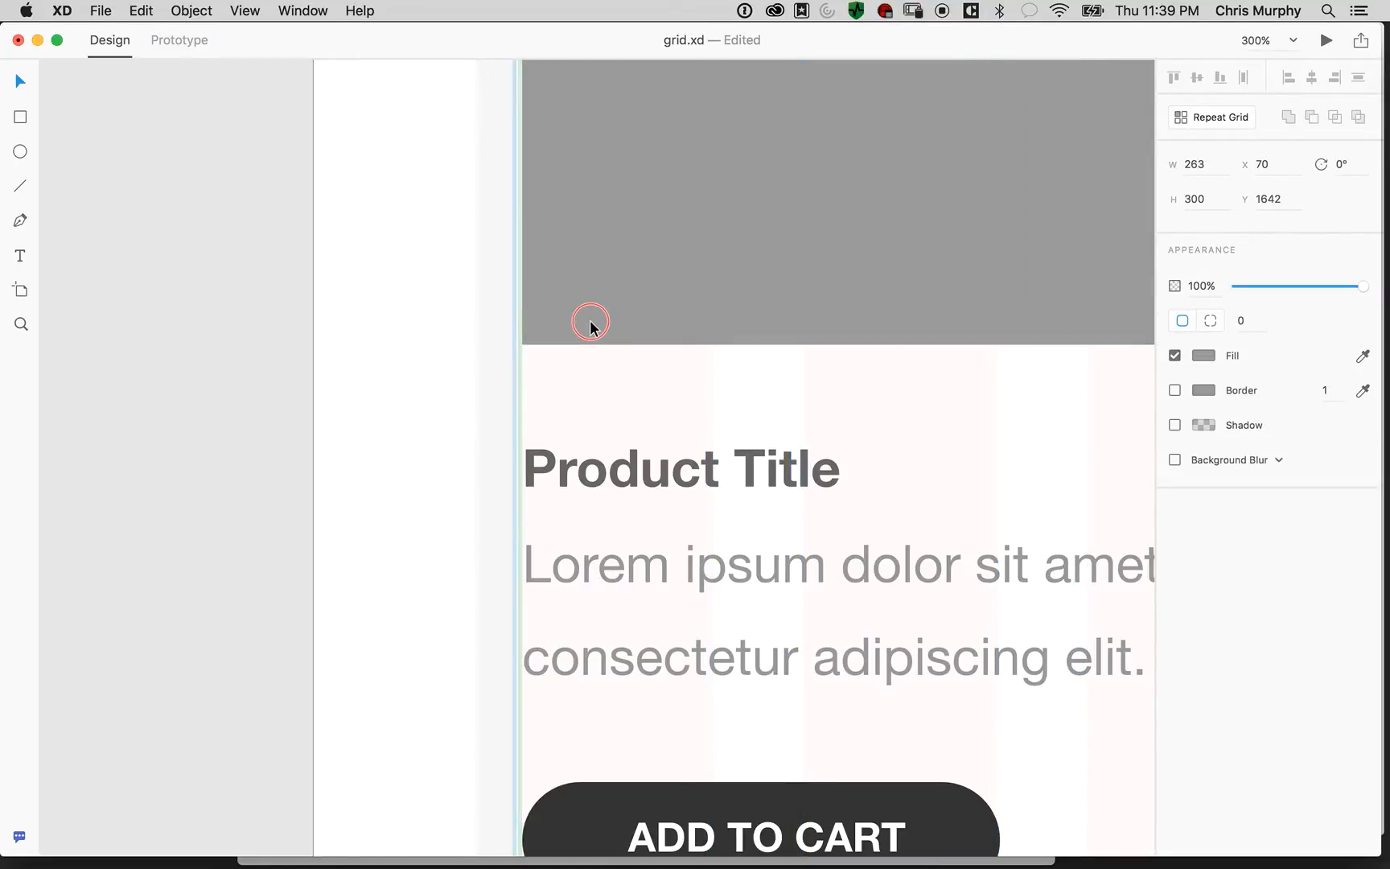
{"action": "key", "text": "Left"}
{"action": "key", "text": "Right"}
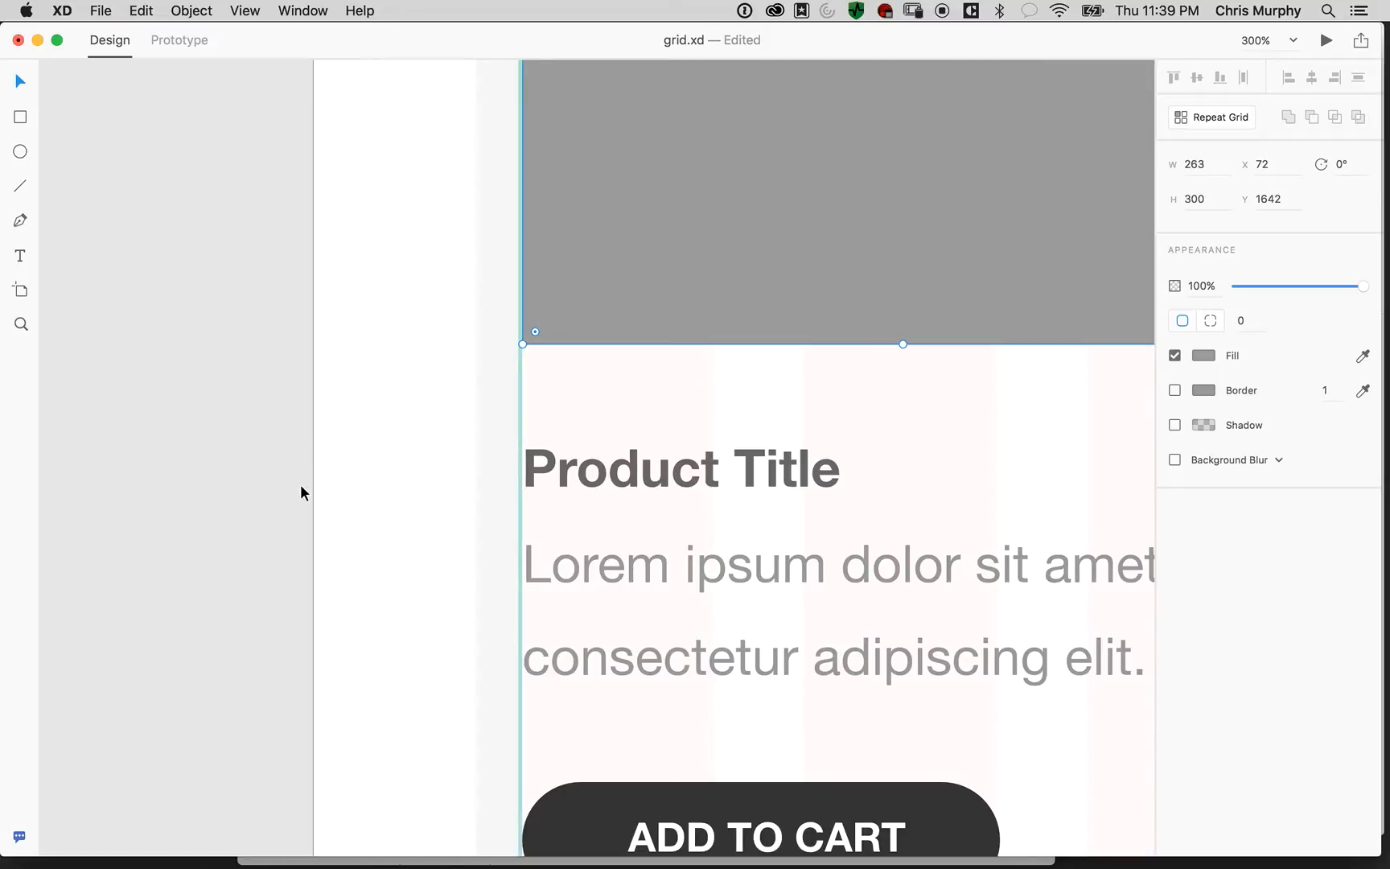
{"action": "left_click_drag", "start_coordinate": [803, 475], "coordinate": [159, 493]}
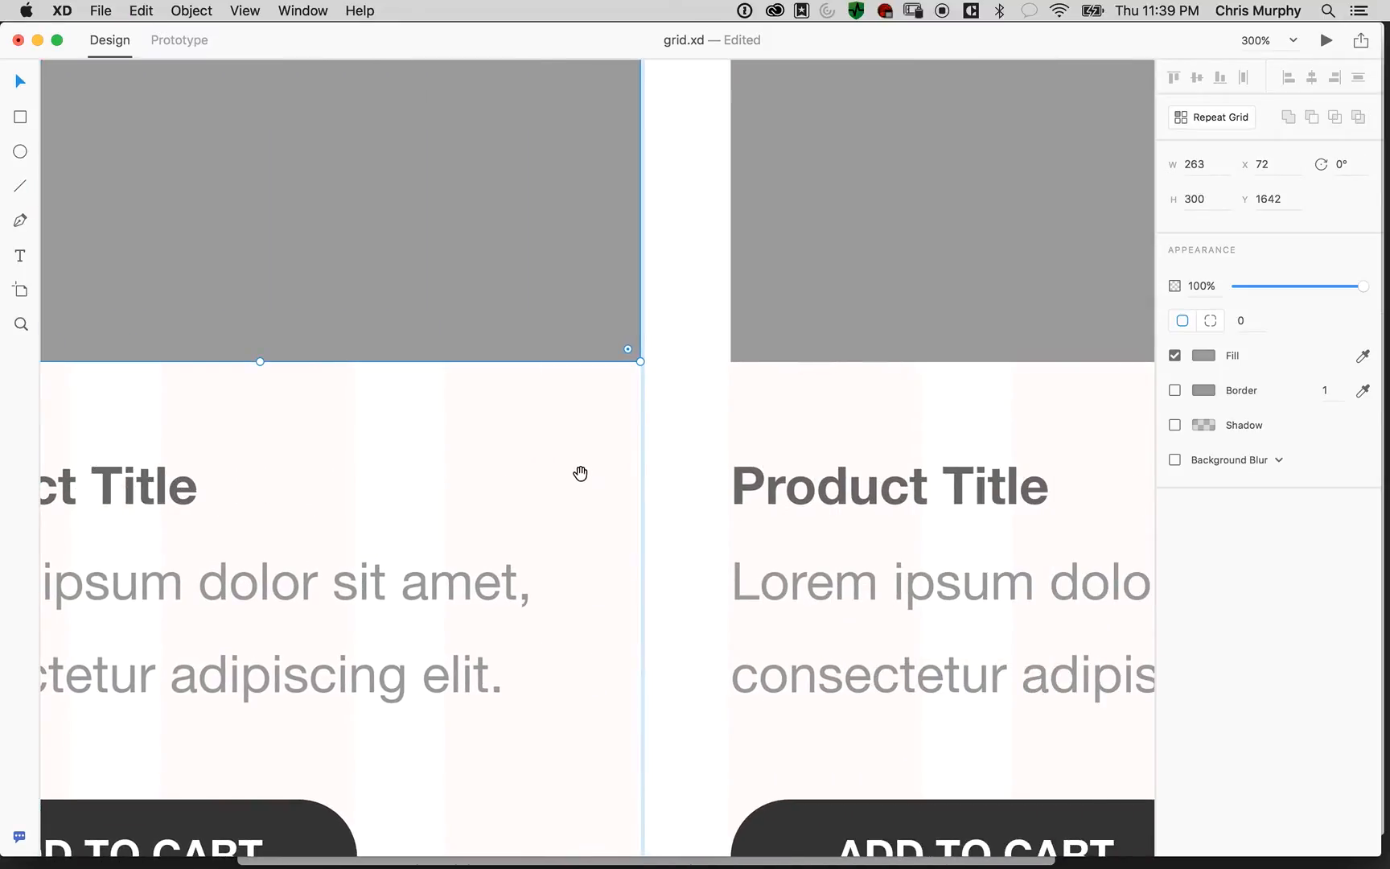
{"action": "left_click", "coordinate": [683, 406]}
{"action": "left_click_drag", "start_coordinate": [599, 448], "coordinate": [884, 438]}
{"action": "left_click", "coordinate": [704, 359]}
{"action": "double_click", "coordinate": [735, 340]}
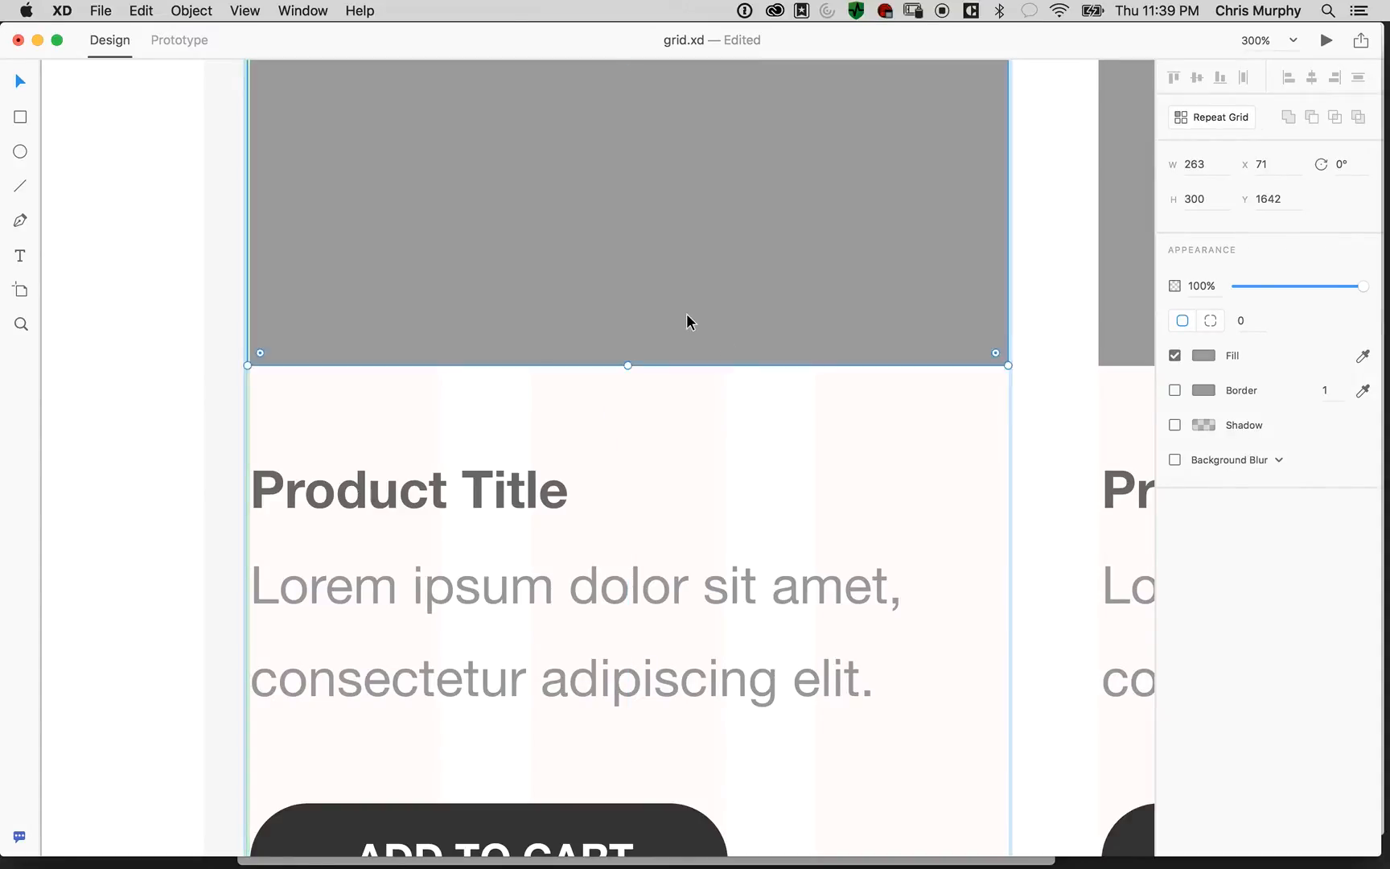
{"action": "left_click", "coordinate": [133, 379]}
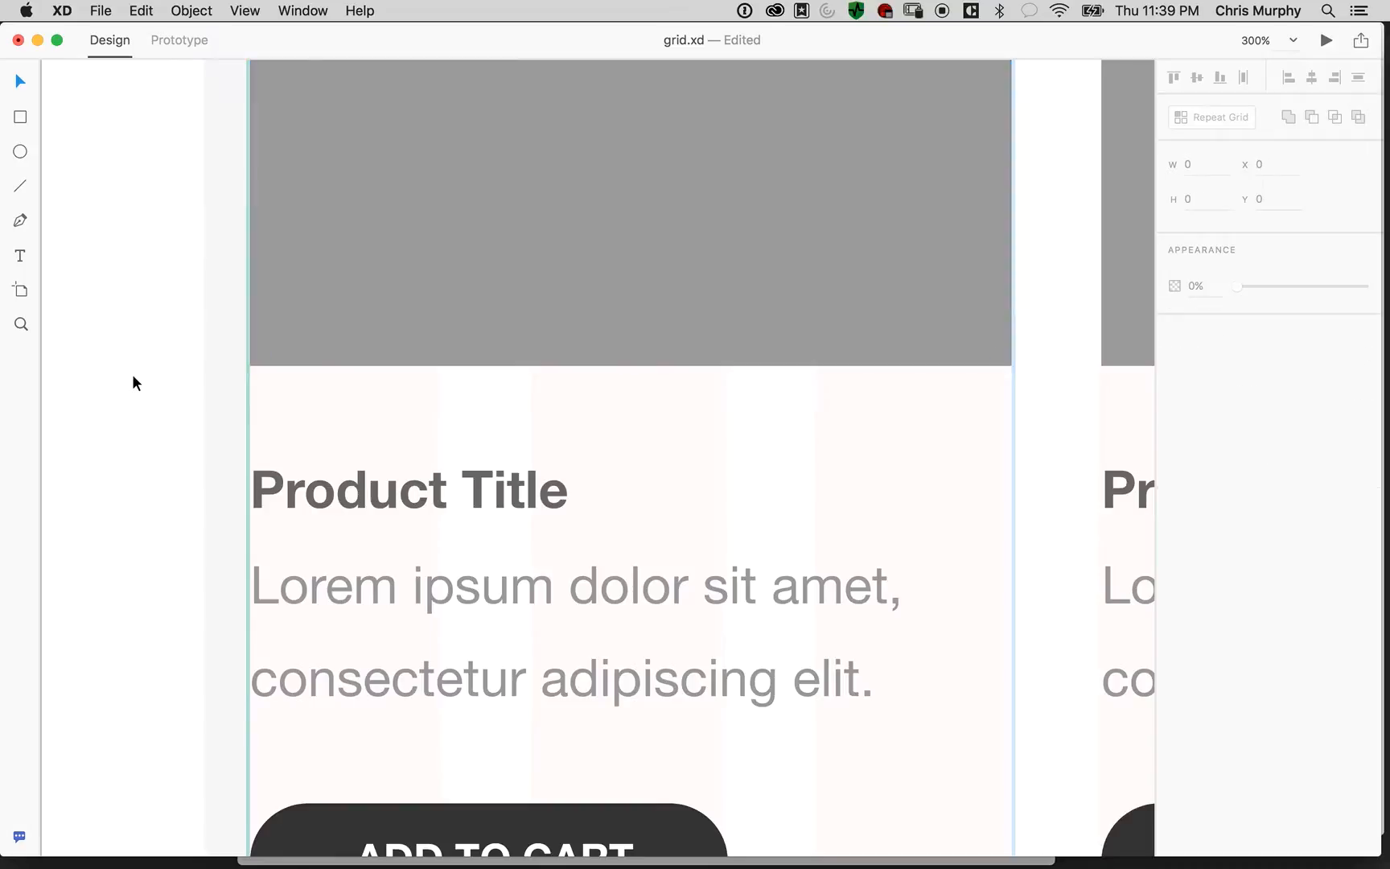
Examine how the product cards line up with the columns across the page to the right margin
{"action": "left_click_drag", "start_coordinate": [854, 428], "coordinate": [139, 461]}
{"action": "left_click_drag", "start_coordinate": [725, 370], "coordinate": [24, 372]}
{"action": "left_click_drag", "start_coordinate": [945, 434], "coordinate": [1, 421]}
{"action": "left_click_drag", "start_coordinate": [902, 413], "coordinate": [135, 443]}
{"action": "left_click_drag", "start_coordinate": [521, 353], "coordinate": [714, 437]}
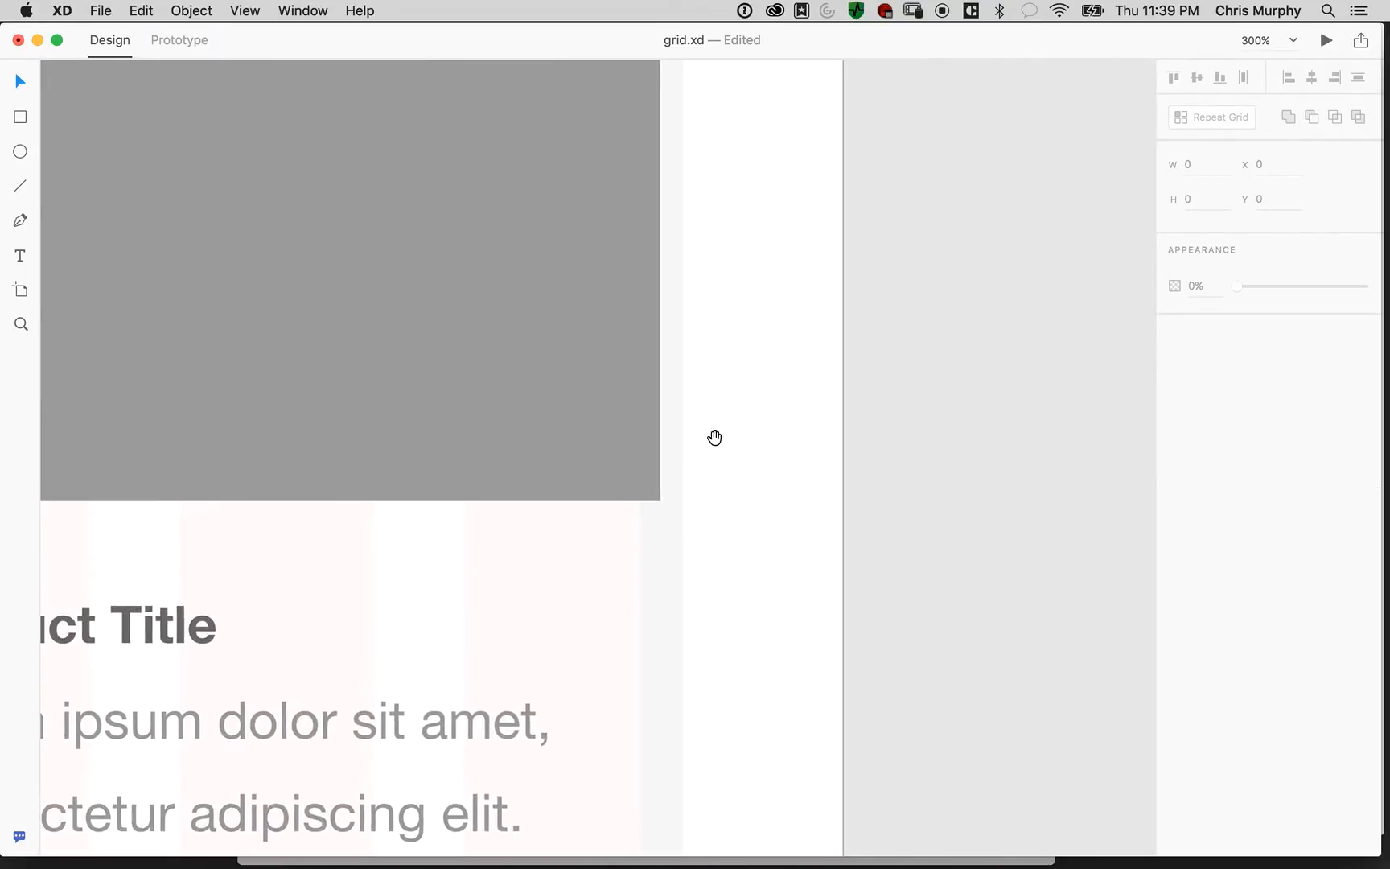
{"action": "key", "text": "super+minus"}
{"action": "key", "text": "super+minus"}
{"action": "key", "text": "super+minus"}
{"action": "key", "text": "super+minus"}
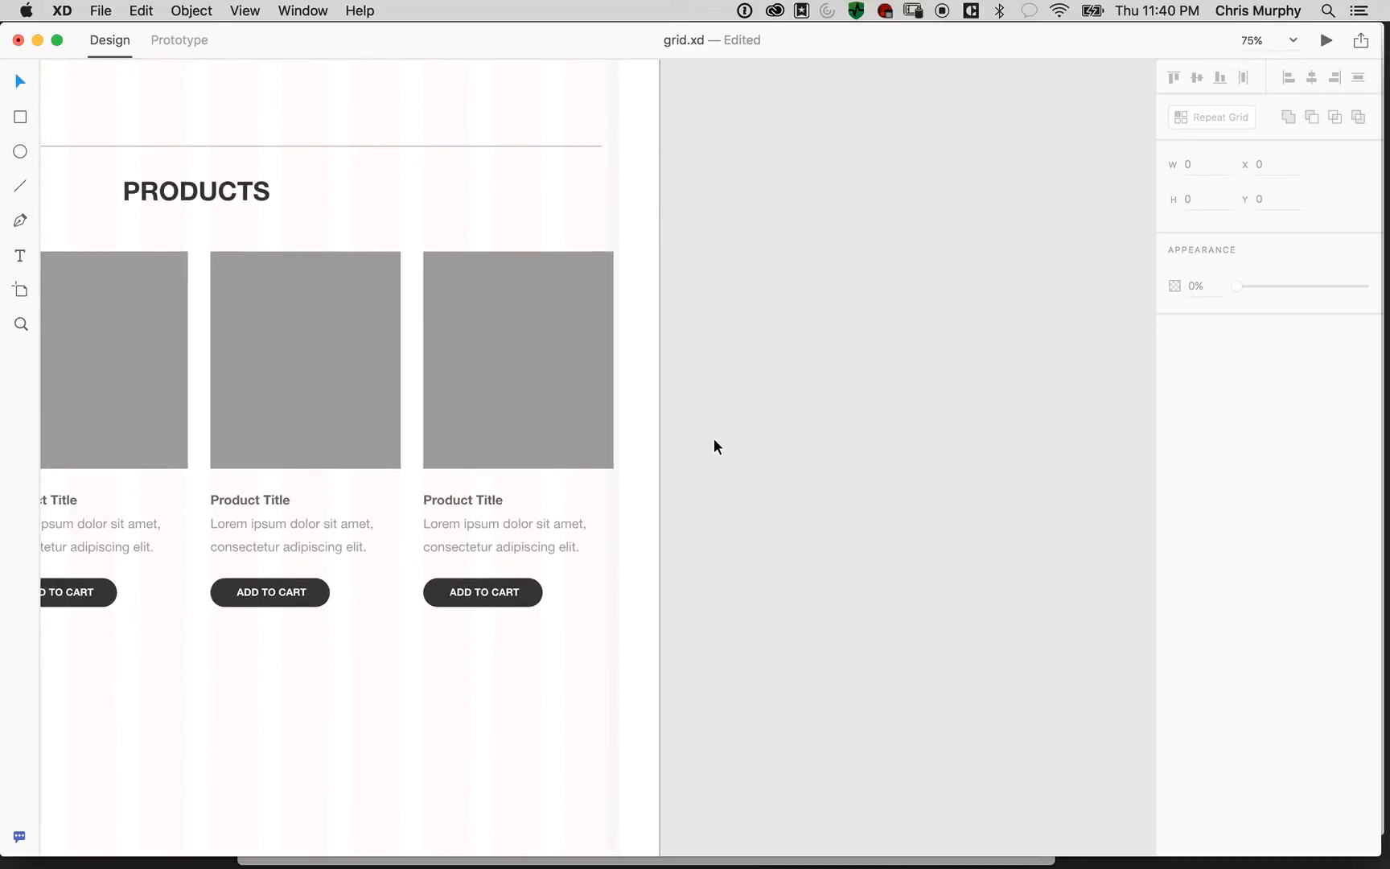
{"action": "left_click_drag", "start_coordinate": [490, 374], "coordinate": [850, 396]}
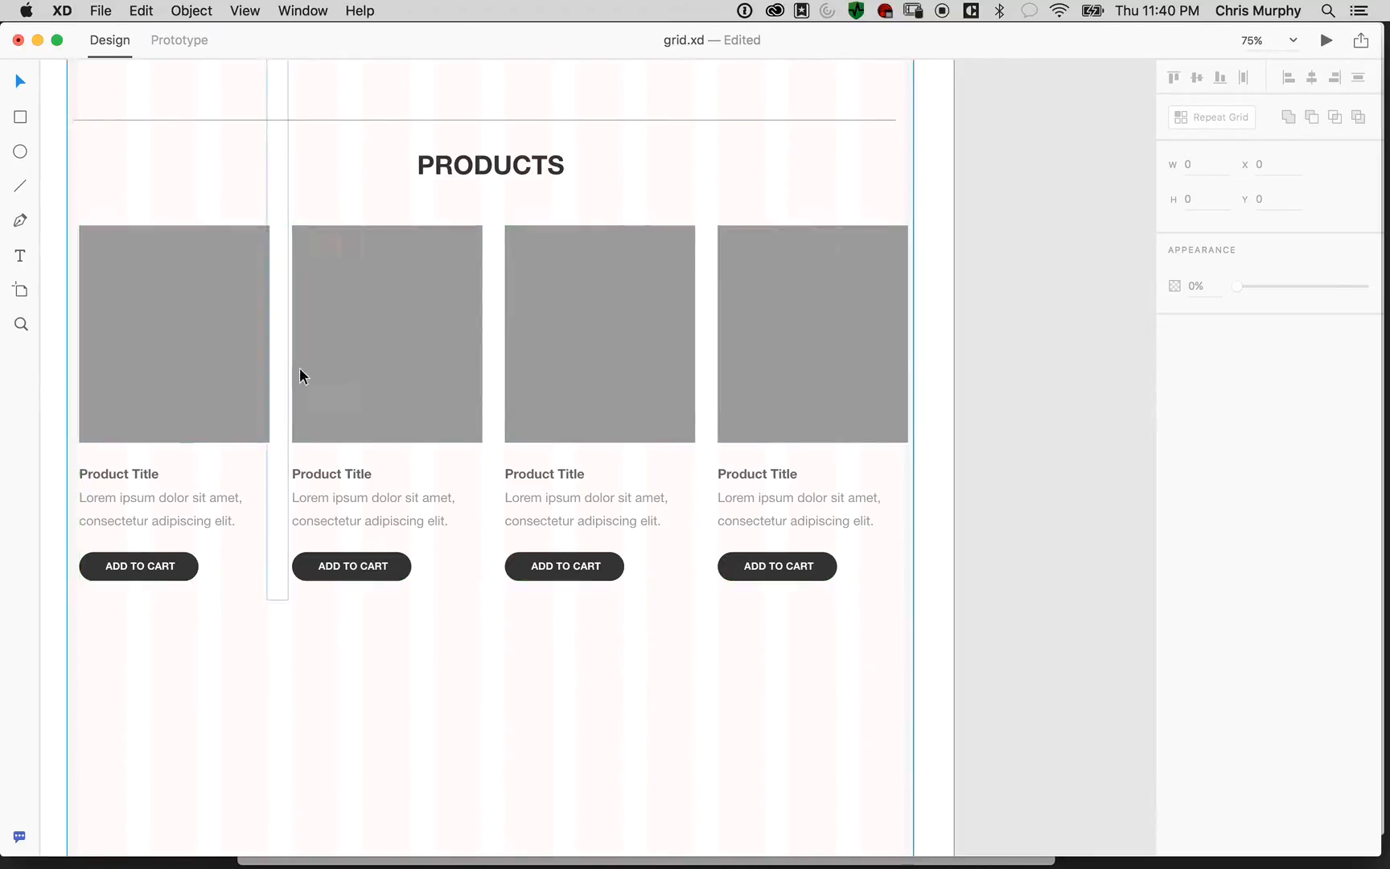
Nudge the column grid's right margin strip outward to X 1217, against the edge of the fourth product image
{"action": "left_click", "coordinate": [910, 202]}
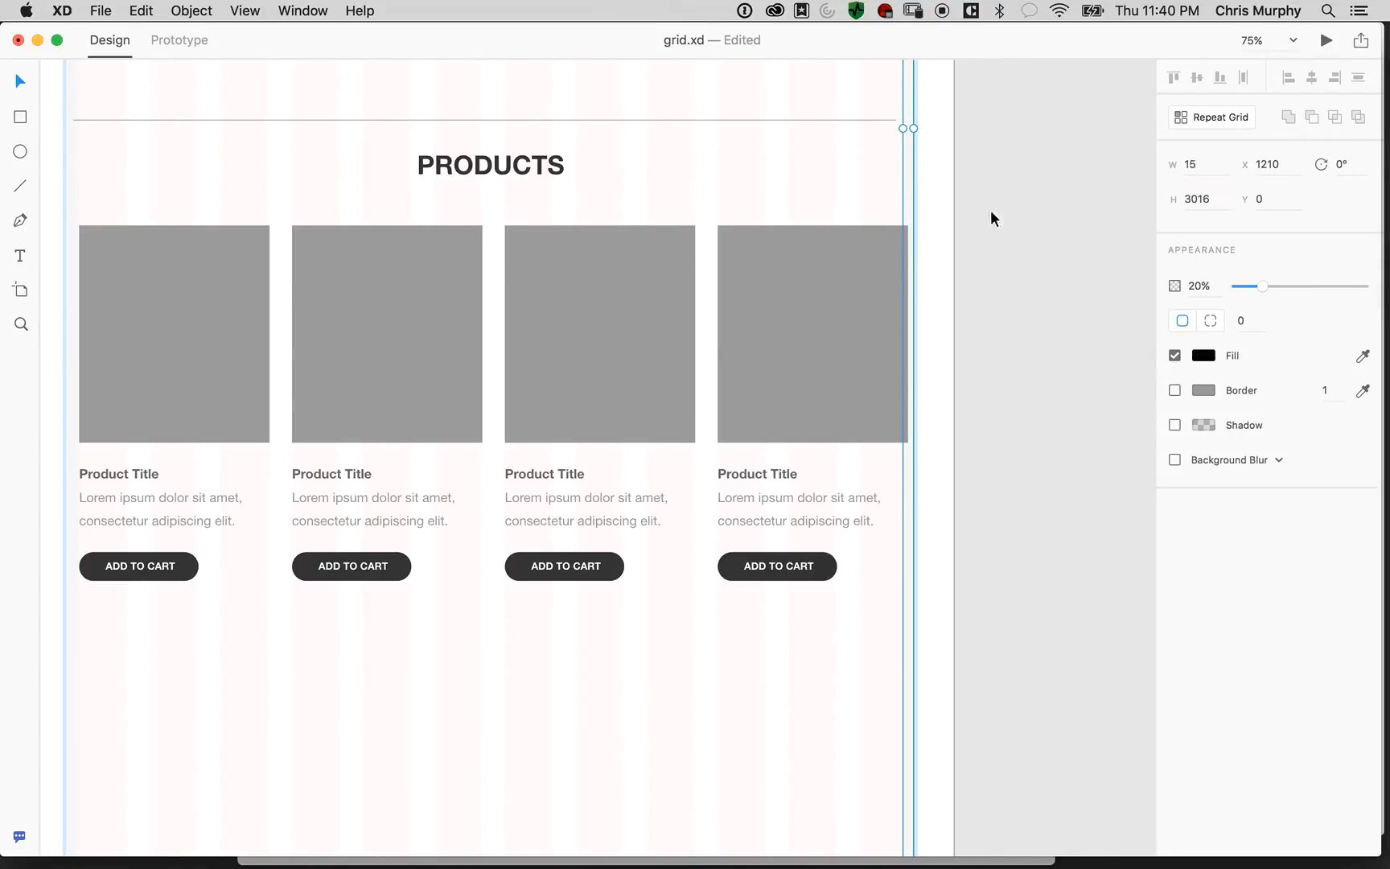
{"action": "key", "text": "Right"}
{"action": "key", "text": "Right"}
{"action": "key", "text": "Right"}
{"action": "key", "text": "Right"}
{"action": "key", "text": "Right"}
{"action": "key", "text": "Right"}
{"action": "key", "text": "Right"}
{"action": "key", "text": "Right"}
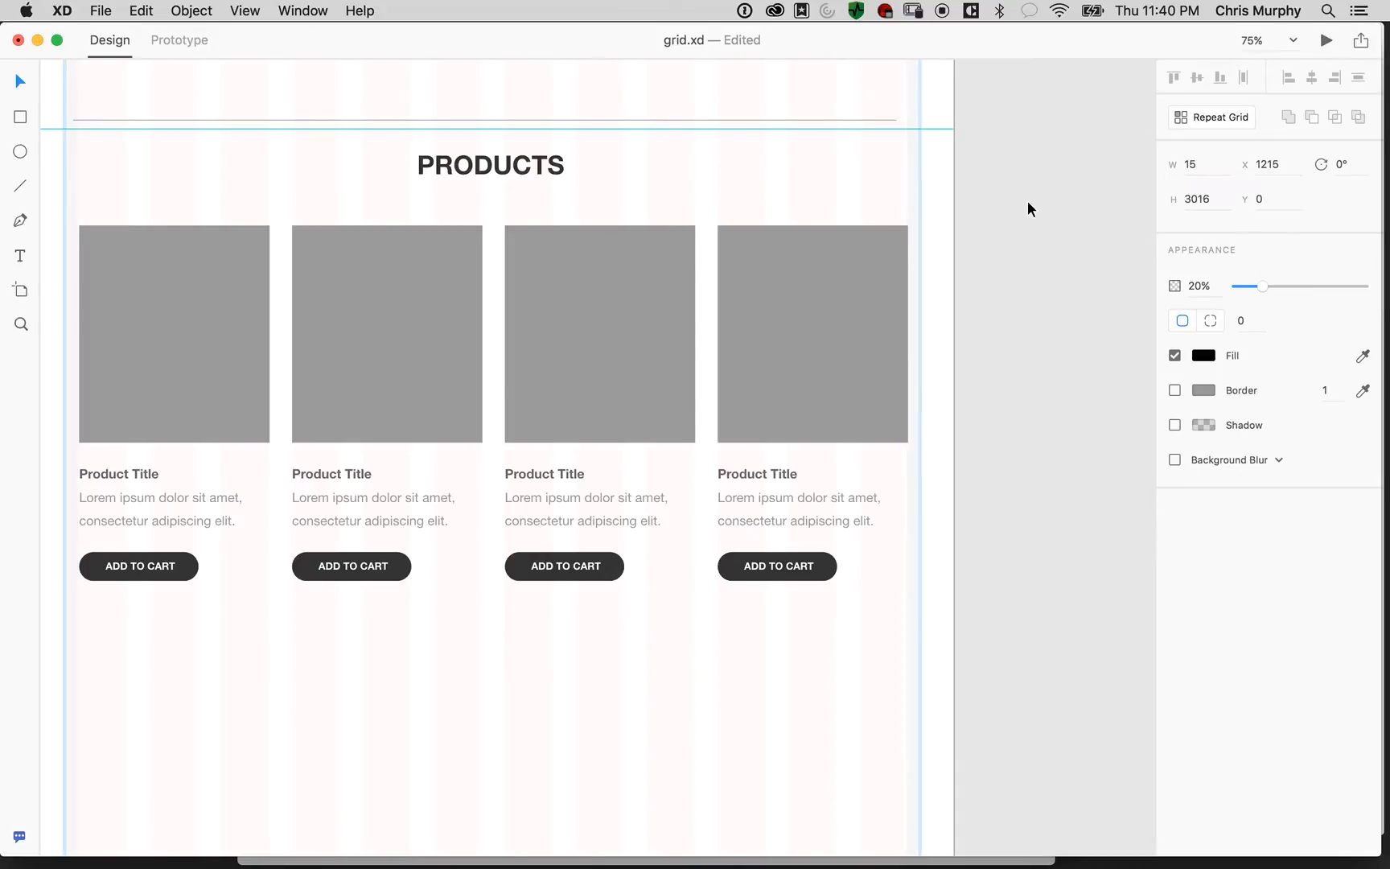
{"action": "key", "text": "Left"}
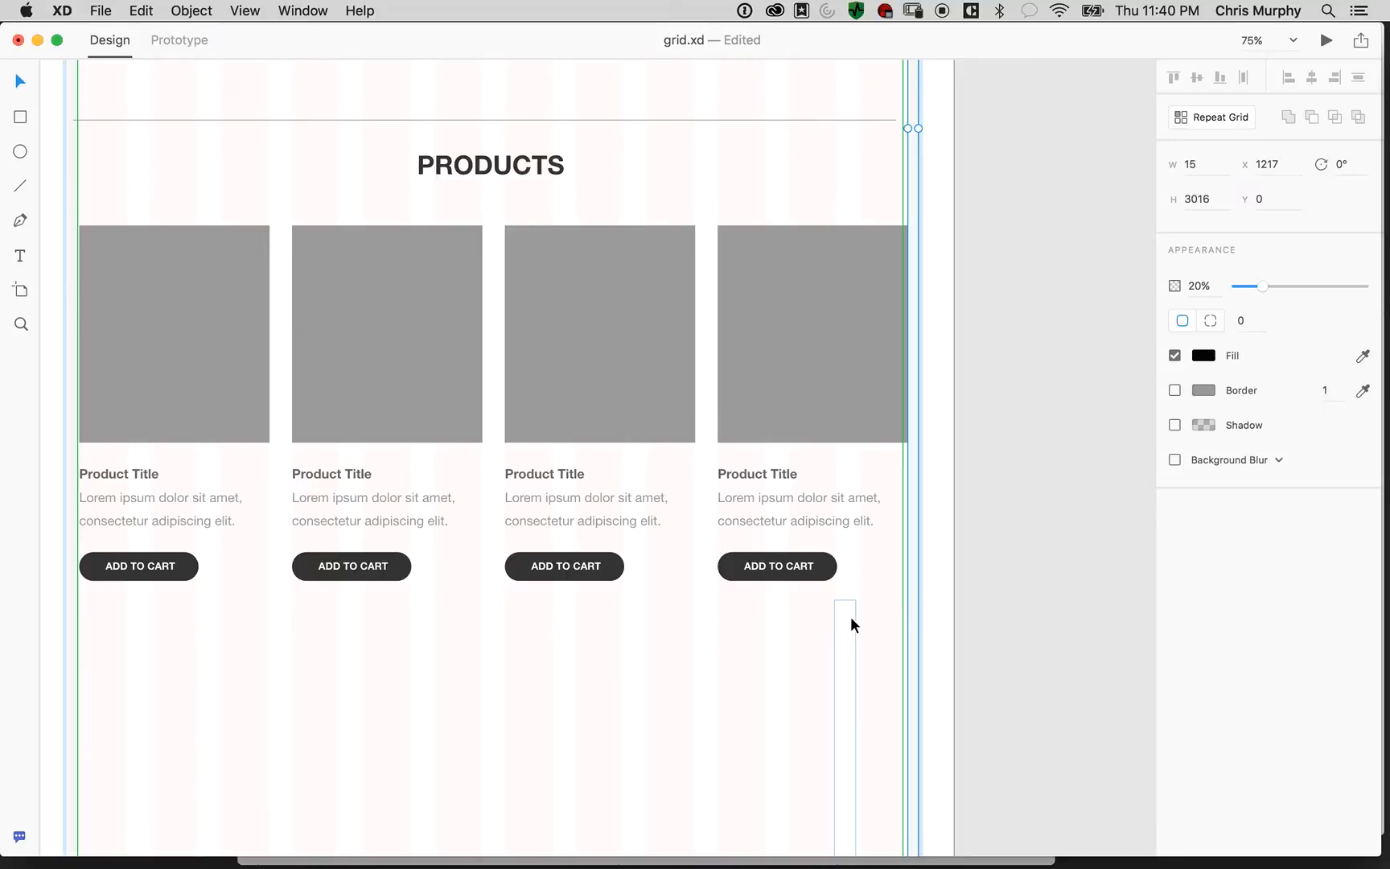
Select the entire column grid overlay, including both margin strips
{"action": "left_click_drag", "start_coordinate": [874, 625], "coordinate": [838, 432]}
{"action": "left_click", "coordinate": [878, 431]}
{"action": "left_click", "coordinate": [970, 413]}
{"action": "left_click_drag", "start_coordinate": [1093, 714], "coordinate": [11, 667]}
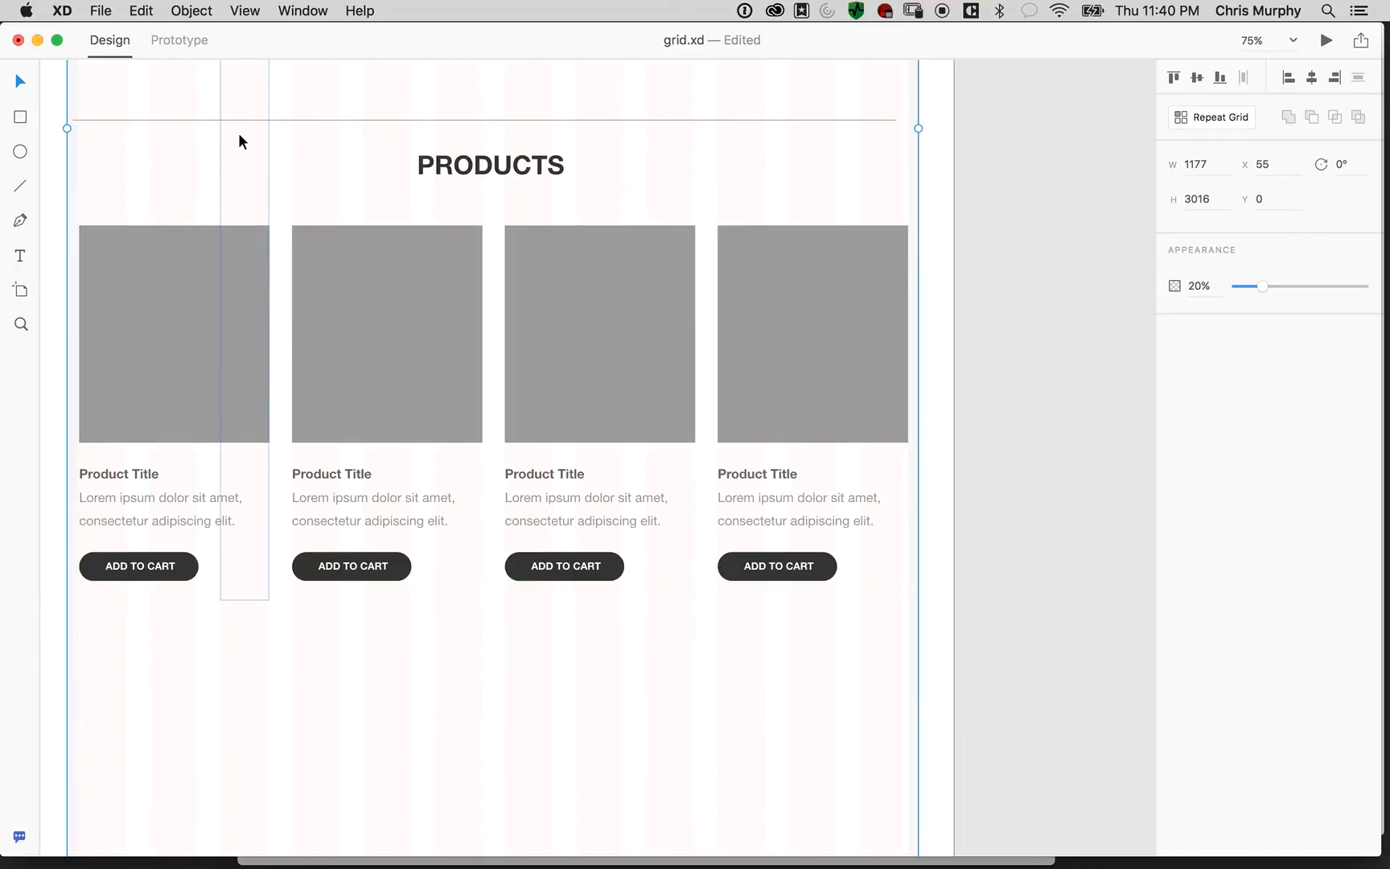
Nudge the grey image placeholder of the fourth product card to X 952 within the repeat grid, and deselect it
{"action": "left_click", "coordinate": [835, 305]}
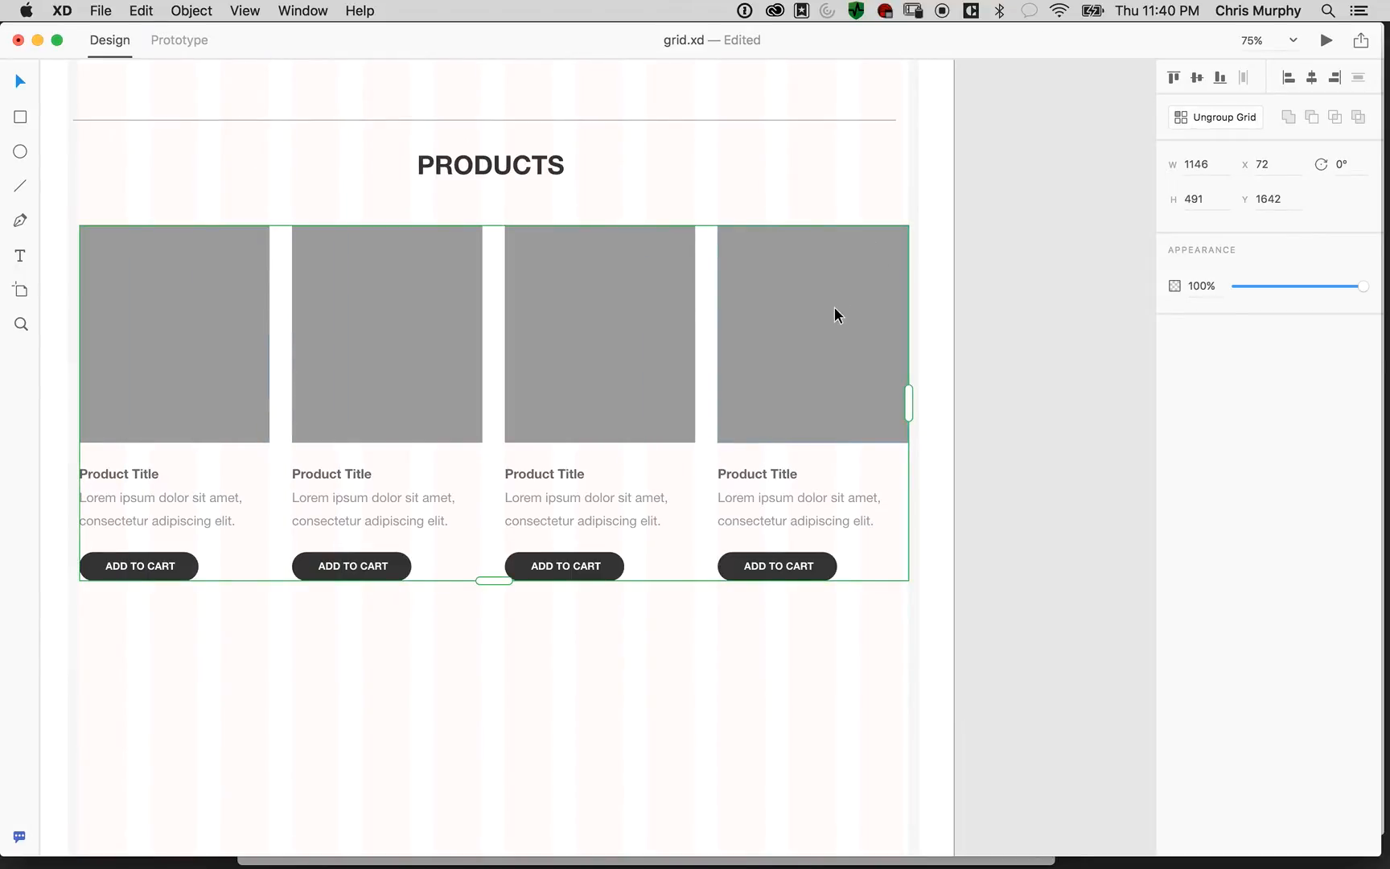
{"action": "double_click", "coordinate": [829, 322]}
{"action": "mouse_move", "coordinate": [822, 329]}
{"action": "left_mouse_down"}
{"action": "mouse_move", "coordinate": [762, 329]}
{"action": "mouse_move", "coordinate": [828, 333]}
{"action": "left_mouse_up"}
{"action": "key", "text": "super+z"}
{"action": "key", "text": "Left"}
{"action": "key", "text": "Right"}
{"action": "key", "text": "Left"}
{"action": "key", "text": "Left"}
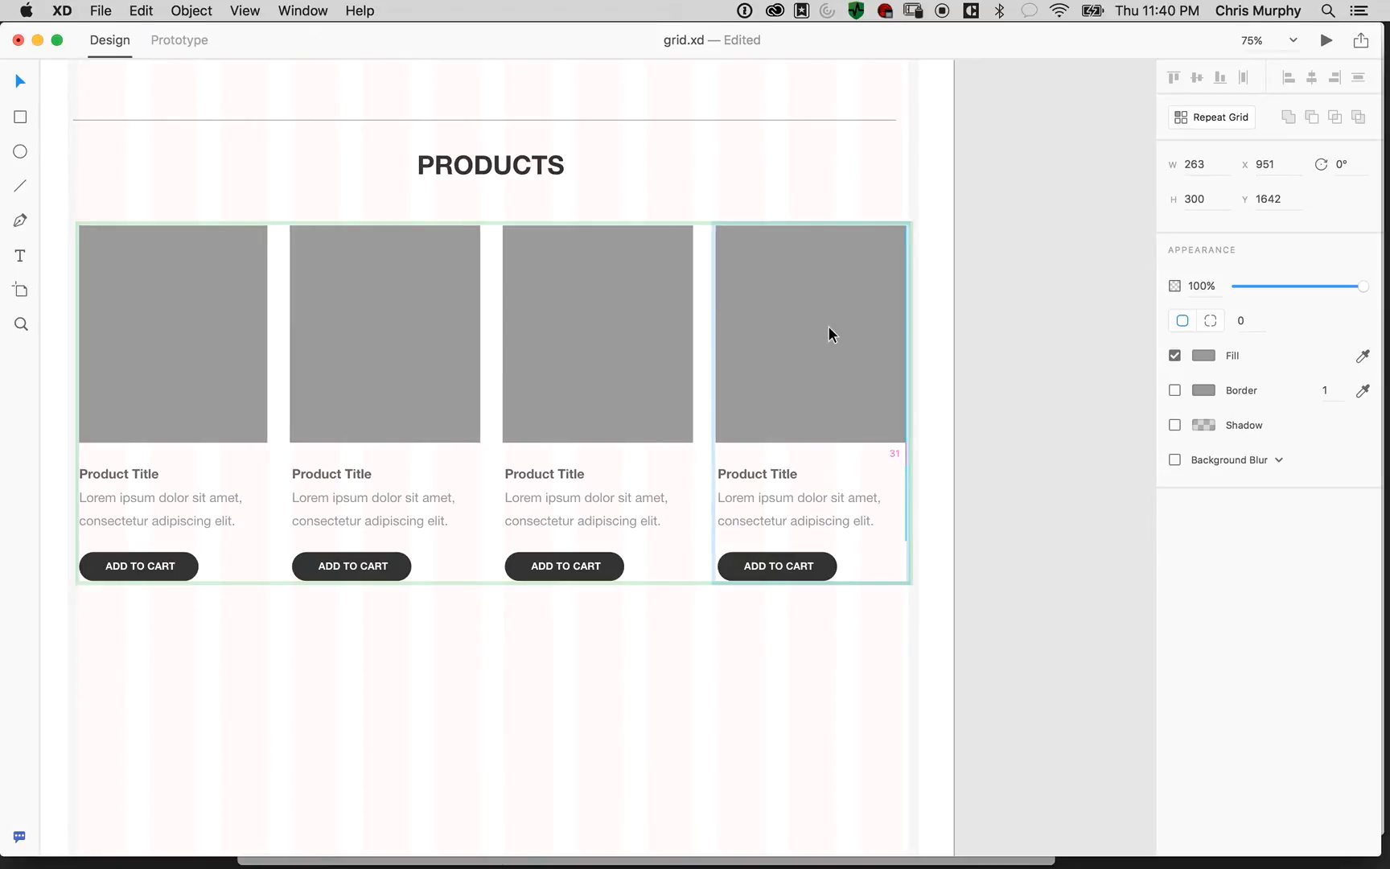
{"action": "key", "text": "Right"}
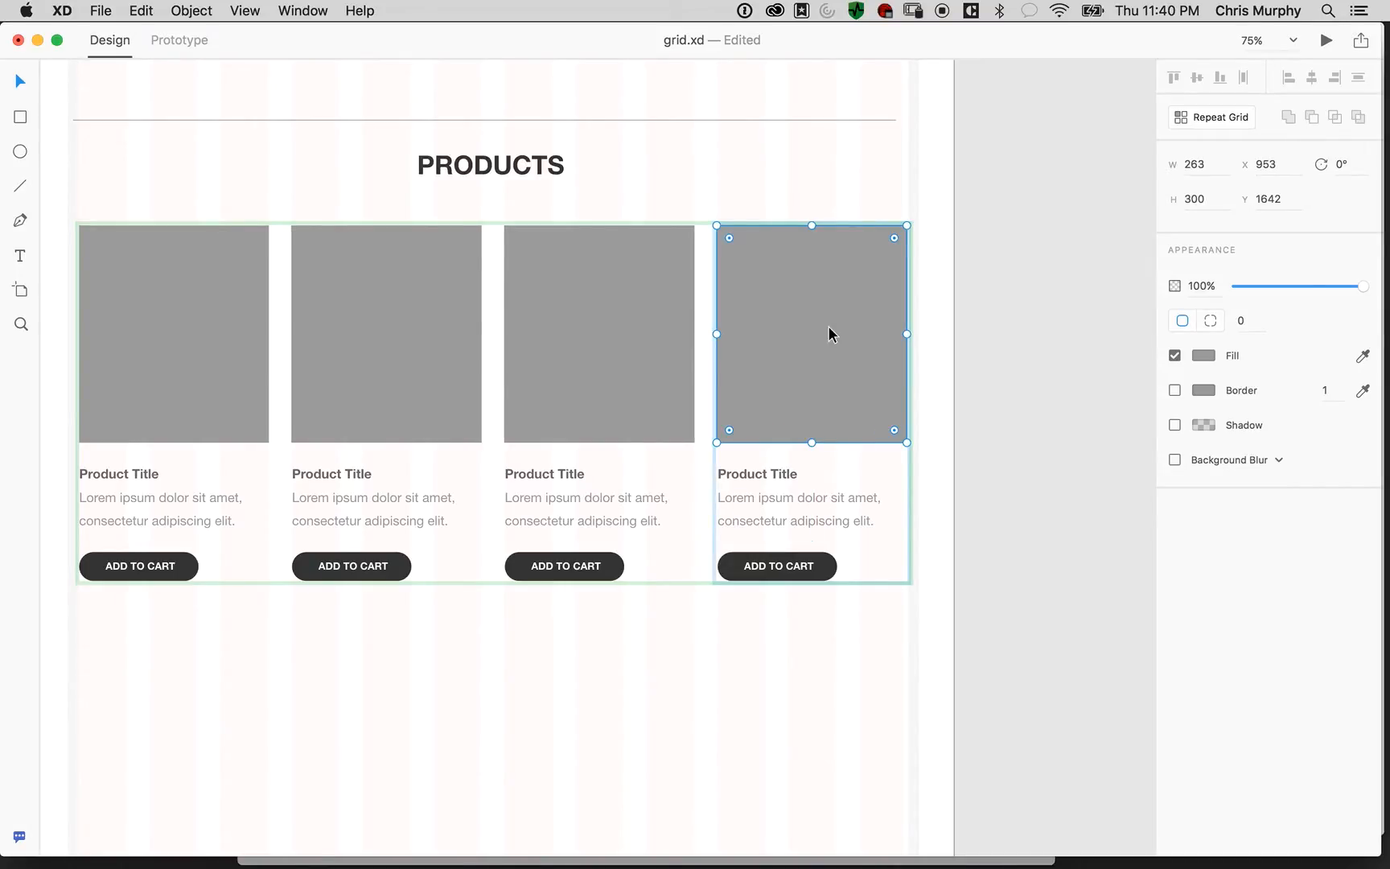
{"action": "key", "text": "Left"}
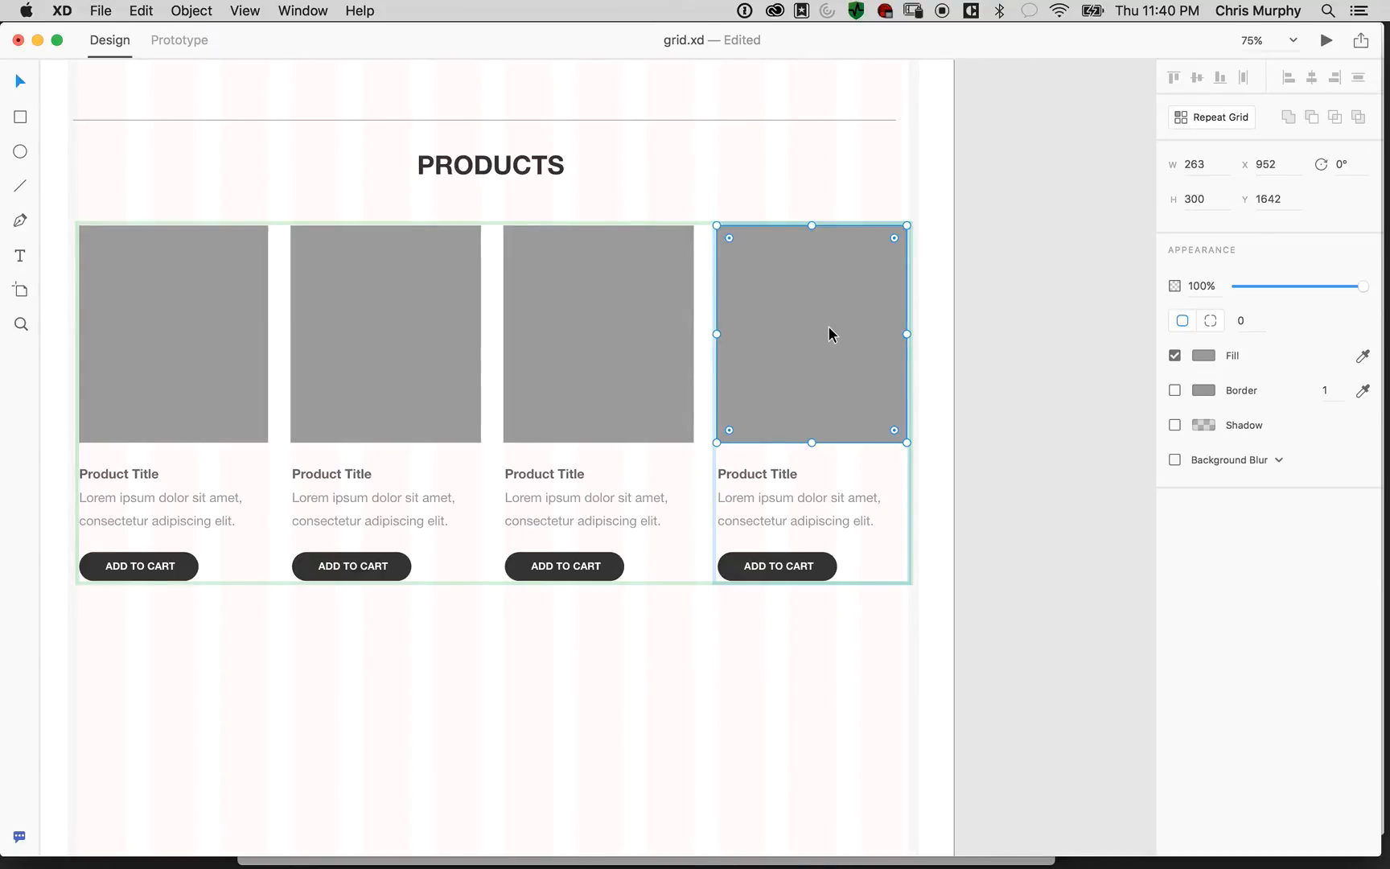
{"action": "left_click", "coordinate": [1015, 333]}
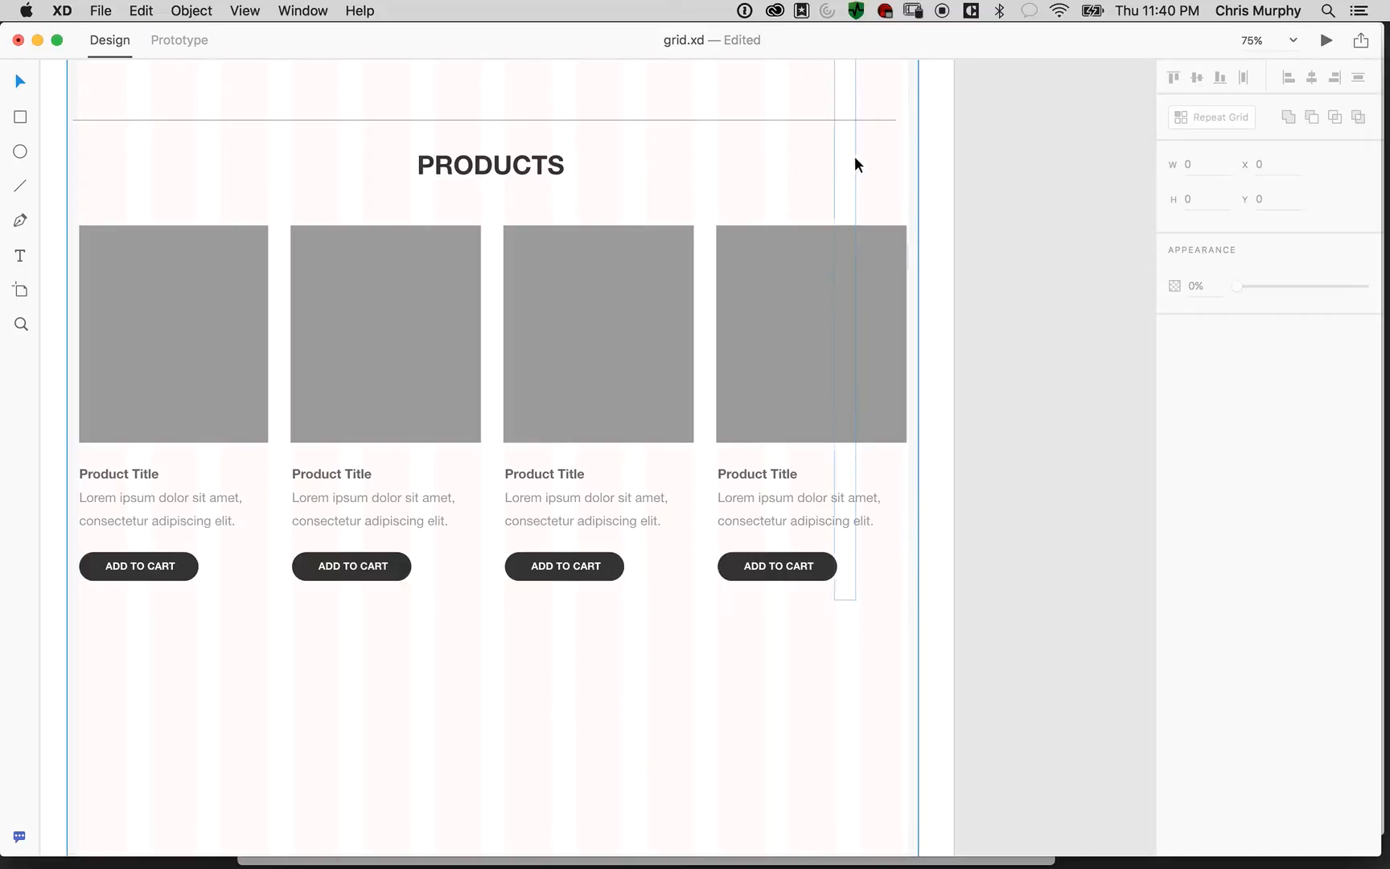
Undo an accidental shift of the column overlay and extend its column repeat grid to 1147 wide
{"action": "left_click", "coordinate": [884, 179]}
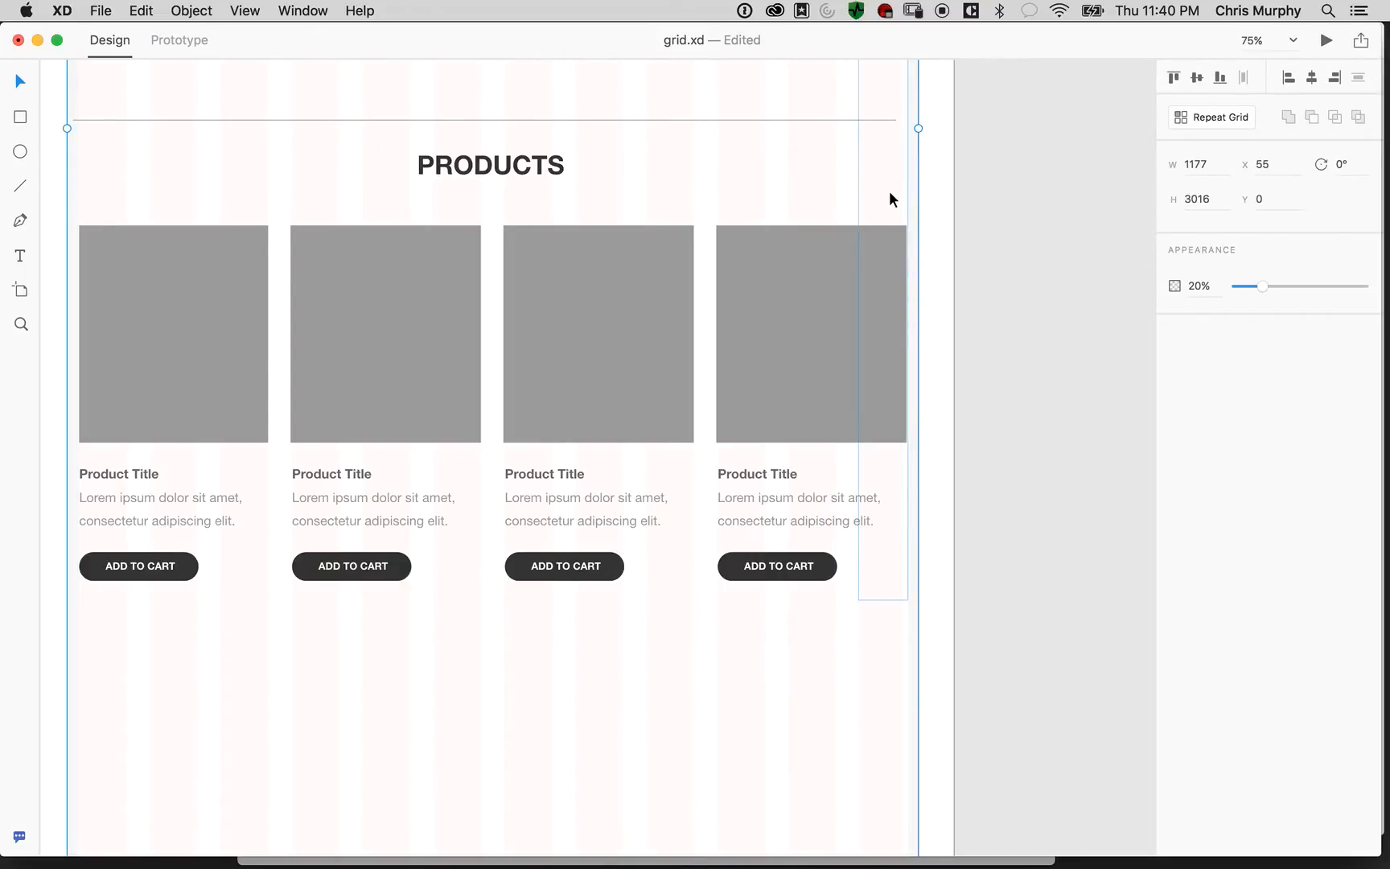
{"action": "left_click_drag", "start_coordinate": [884, 189], "coordinate": [890, 187]}
{"action": "key", "text": "super+z"}
{"action": "double_click", "coordinate": [882, 187]}
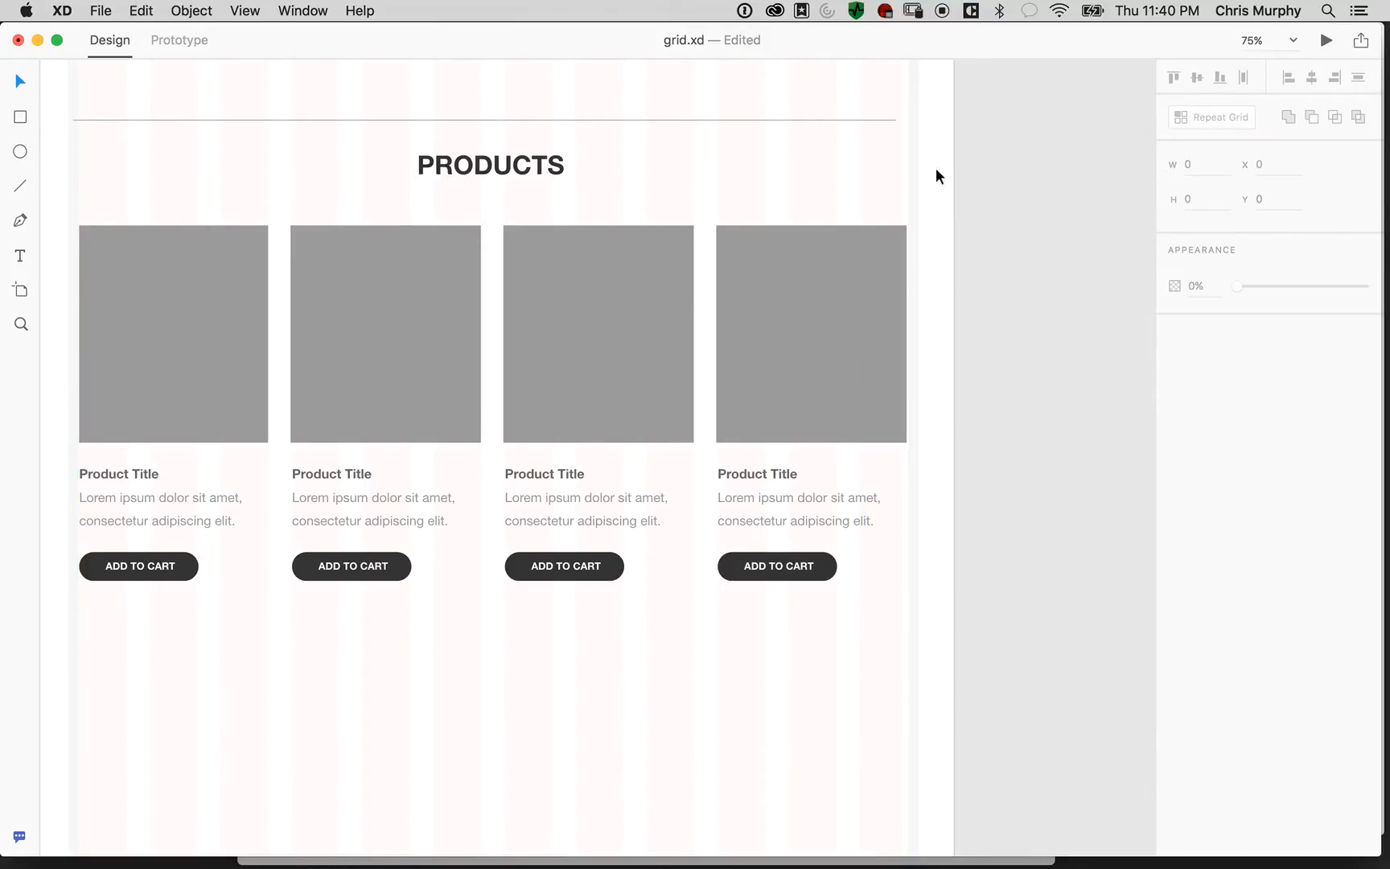
{"action": "left_click_drag", "start_coordinate": [902, 137], "coordinate": [908, 142]}
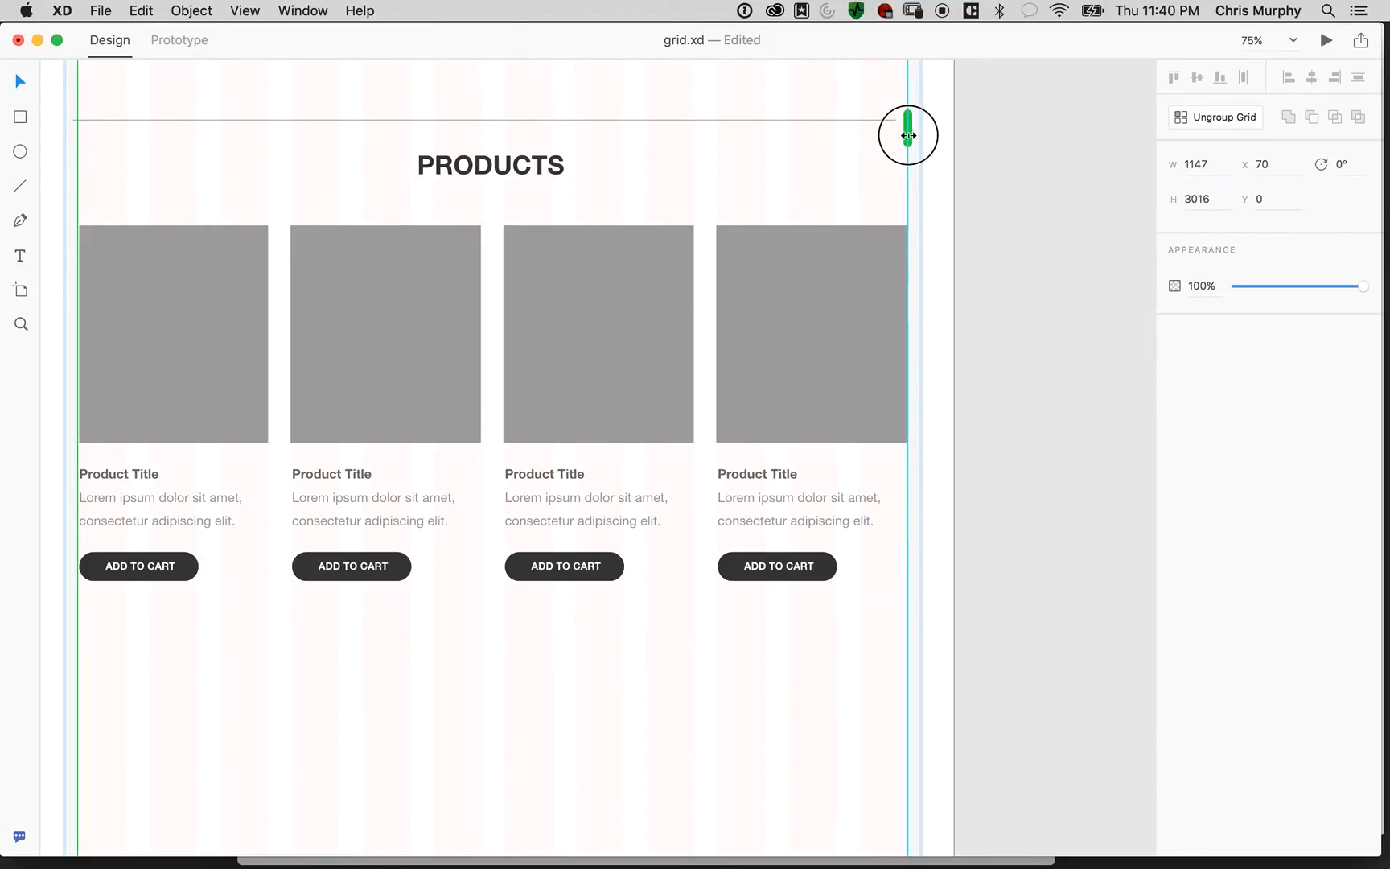
{"action": "left_click", "coordinate": [1020, 267]}
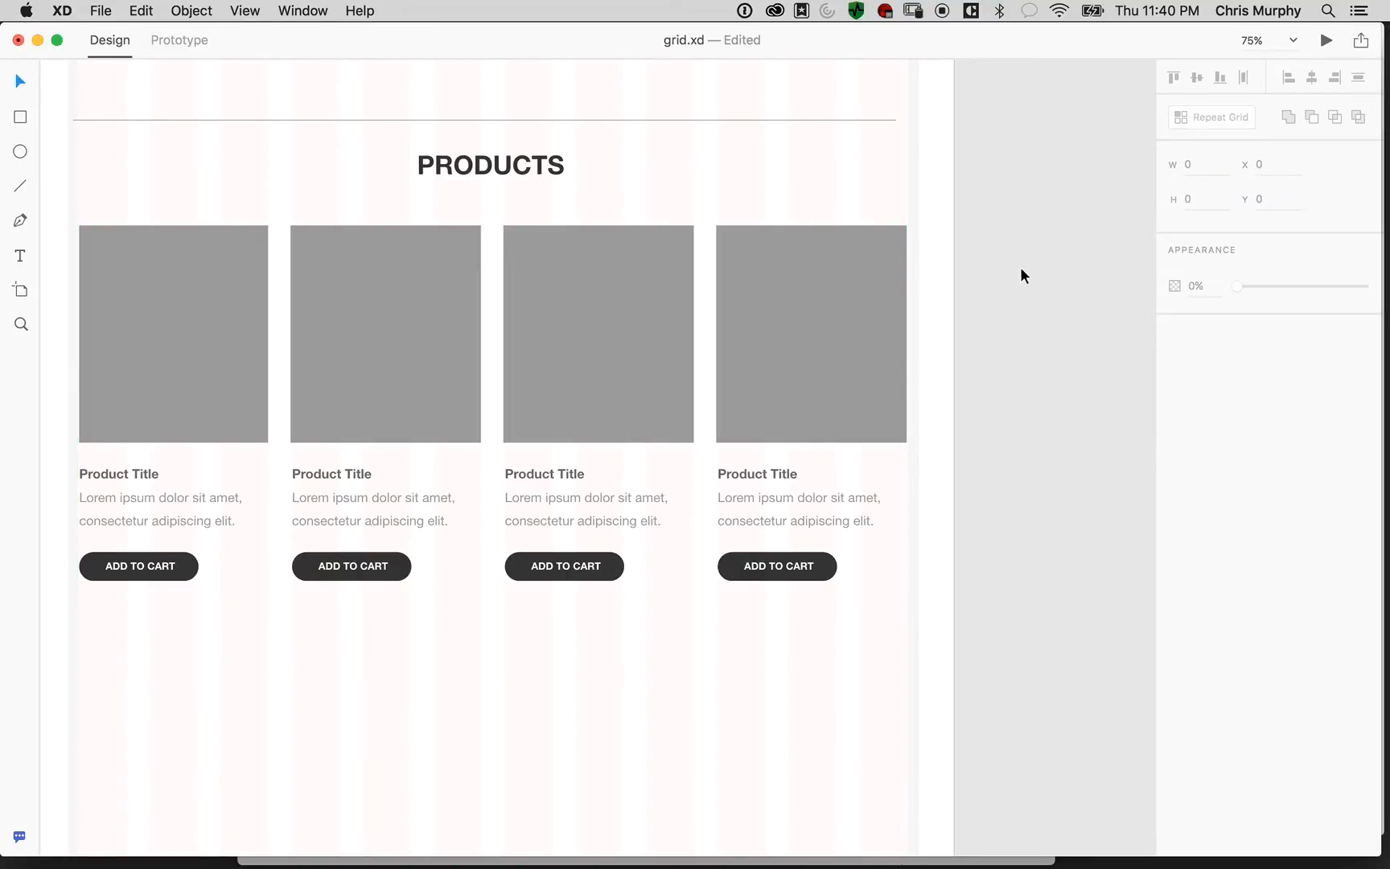
Examine the column repeat grid's right edge against the margin strip and the last product image
{"action": "key", "text": "space"}
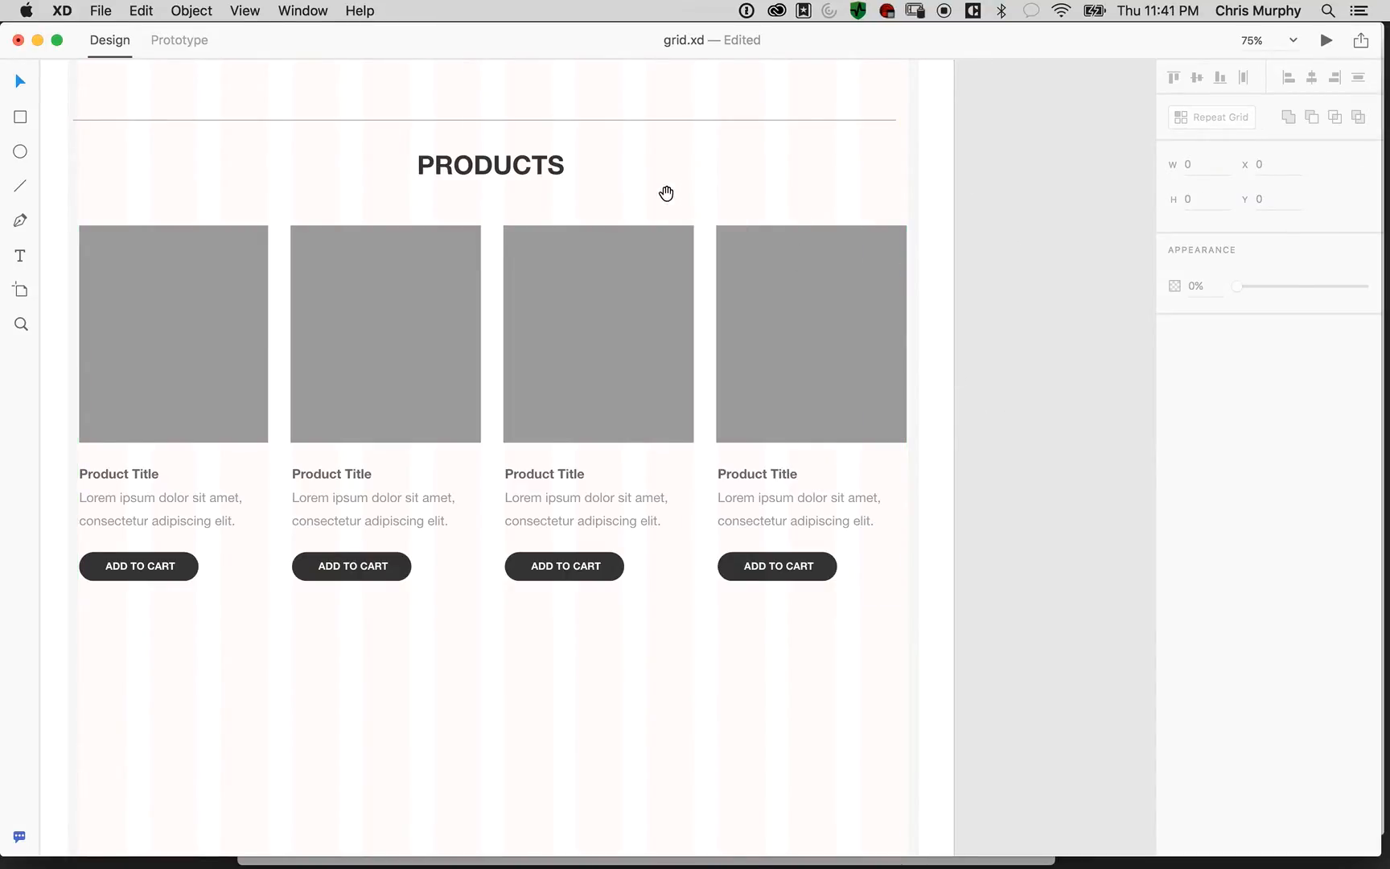
{"action": "left_click_drag", "start_coordinate": [643, 263], "coordinate": [639, 421]}
{"action": "left_click_drag", "start_coordinate": [474, 488], "coordinate": [615, 342]}
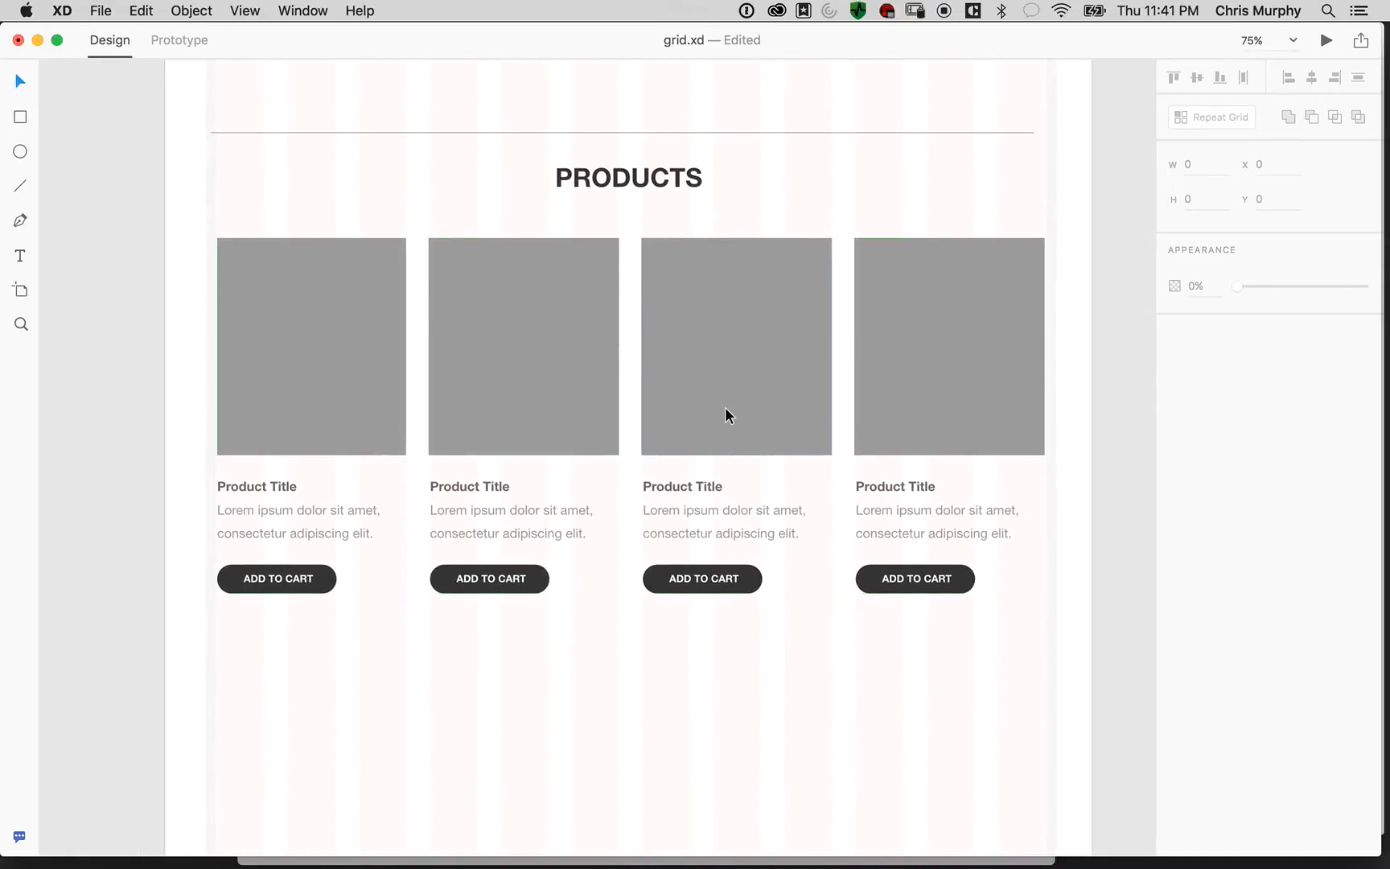
{"action": "key", "text": "super+2"}
{"action": "key", "text": "space"}
{"action": "left_click_drag", "start_coordinate": [747, 540], "coordinate": [110, 771]}
{"action": "left_click_drag", "start_coordinate": [818, 432], "coordinate": [193, 668]}
{"action": "left_click_drag", "start_coordinate": [796, 392], "coordinate": [933, 437]}
{"action": "left_click", "coordinate": [598, 330]}
{"action": "key", "text": "super+r"}
{"action": "key", "text": "space"}
{"action": "left_click_drag", "start_coordinate": [596, 369], "coordinate": [596, 549]}
{"action": "mouse_move", "coordinate": [664, 298]}
{"action": "left_mouse_down"}
{"action": "mouse_move", "coordinate": [1136, 289]}
{"action": "mouse_move", "coordinate": [688, 280]}
{"action": "mouse_move", "coordinate": [664, 291]}
{"action": "left_mouse_up"}
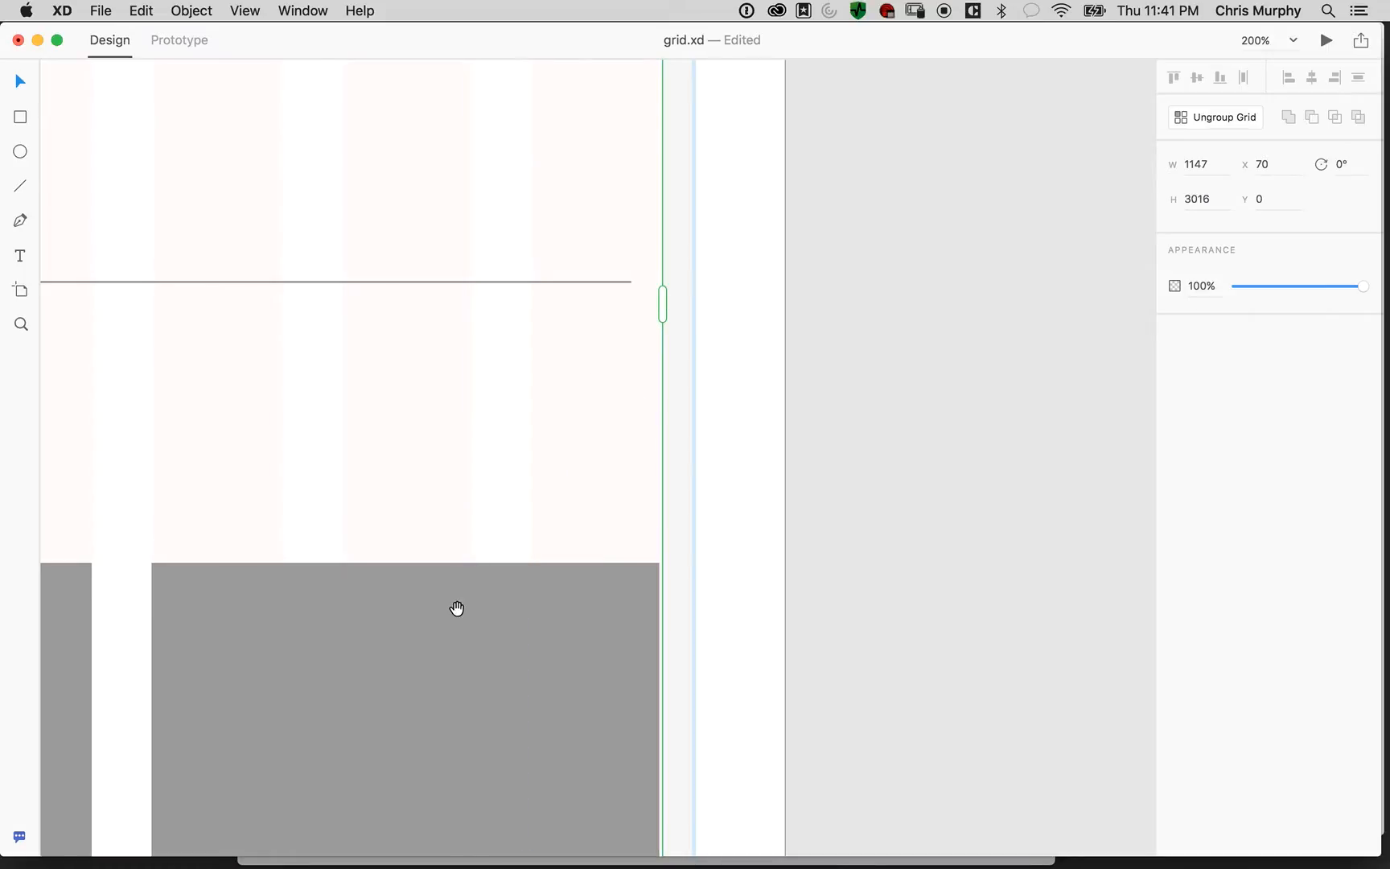
{"action": "key", "text": "super+minus"}
{"action": "key", "text": "super+minus"}
{"action": "key", "text": "super+minus"}
{"action": "key", "text": "super+minus"}
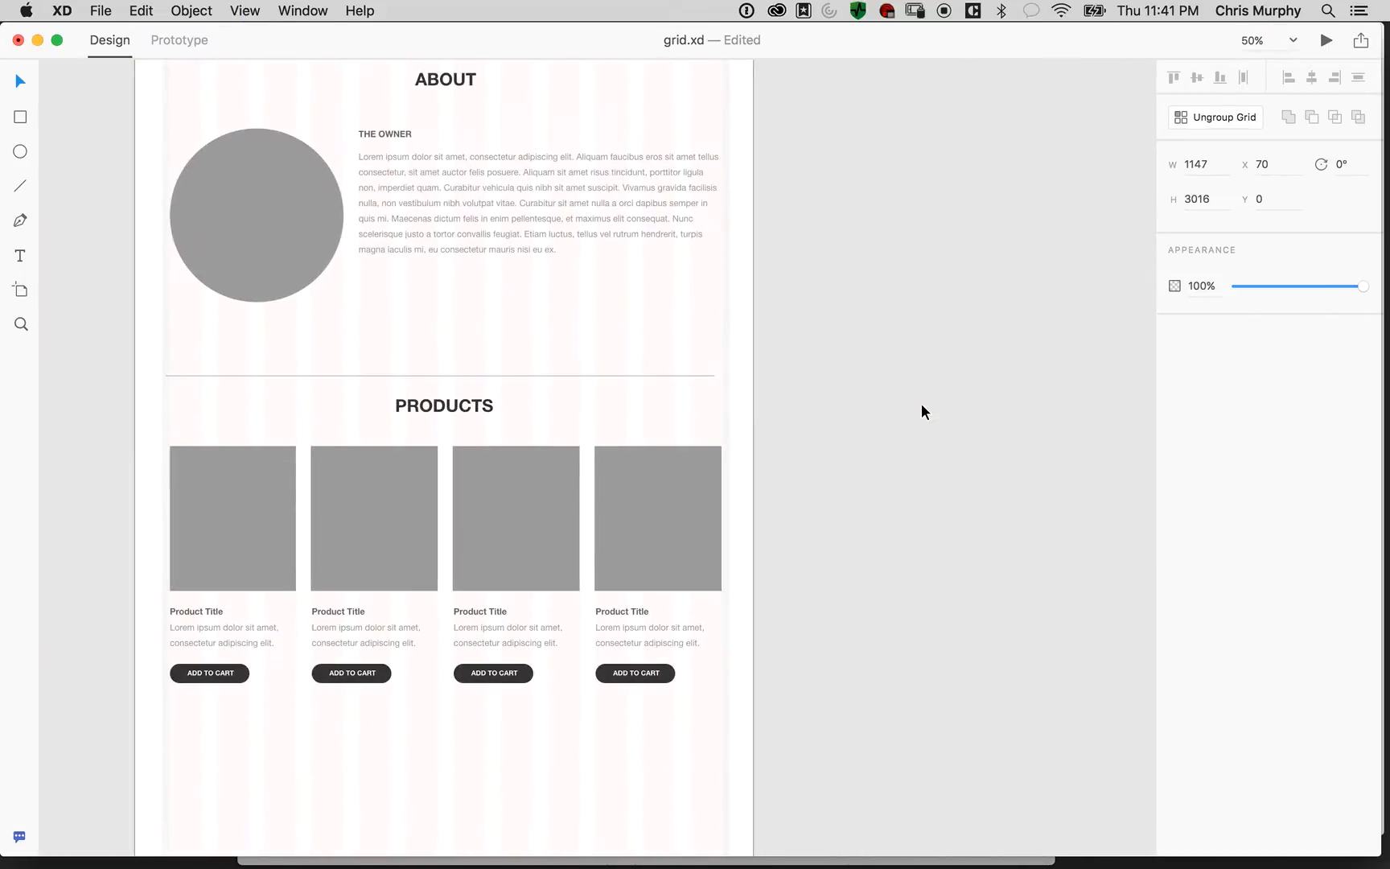
Select the whole column grid overlay, including its margin strips, and lock it
{"action": "left_click_drag", "start_coordinate": [872, 565], "coordinate": [890, 262]}
{"action": "left_click_drag", "start_coordinate": [999, 498], "coordinate": [139, 714]}
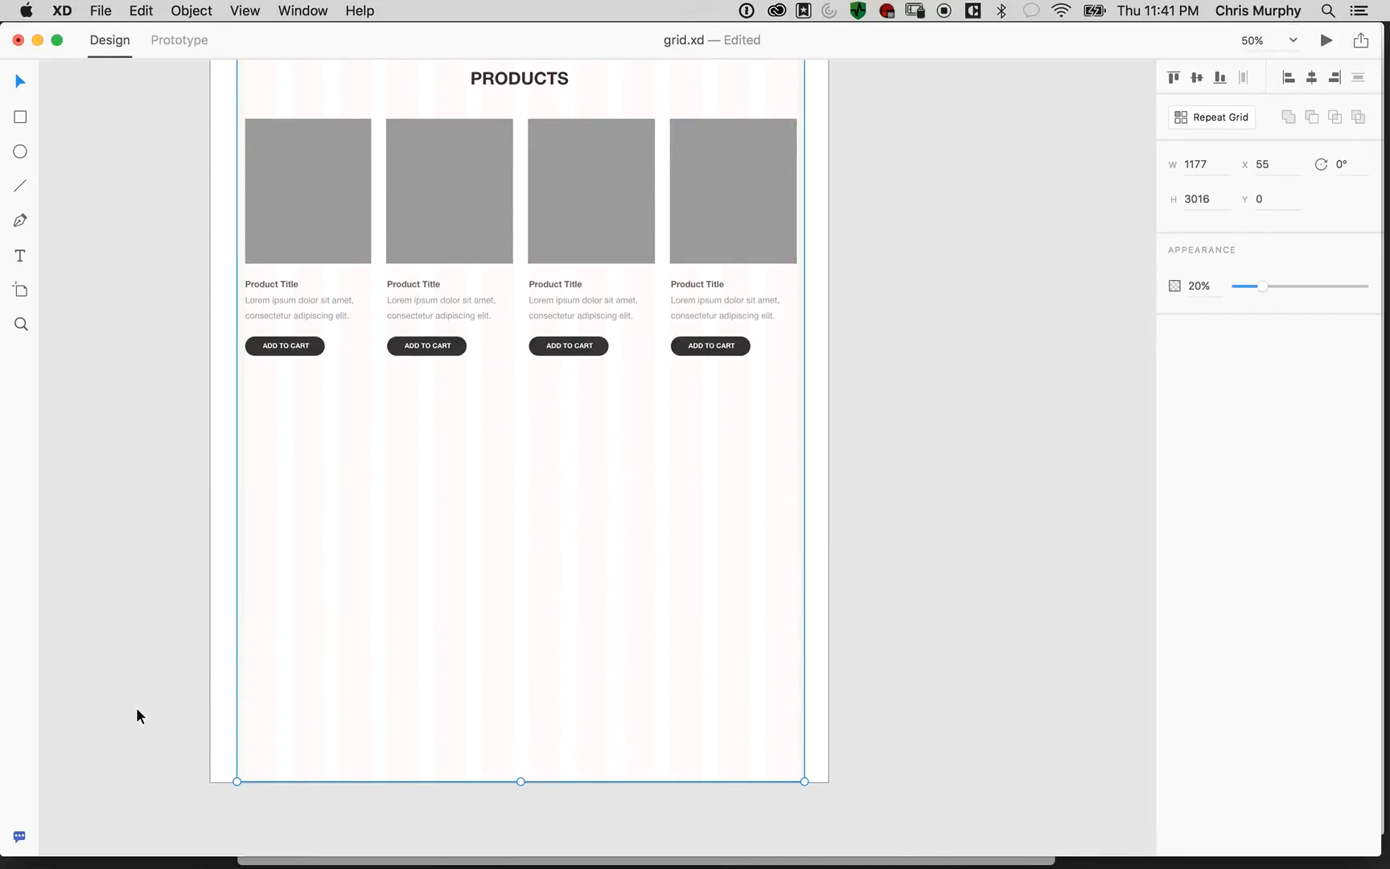
{"action": "left_click", "coordinate": [180, 10]}
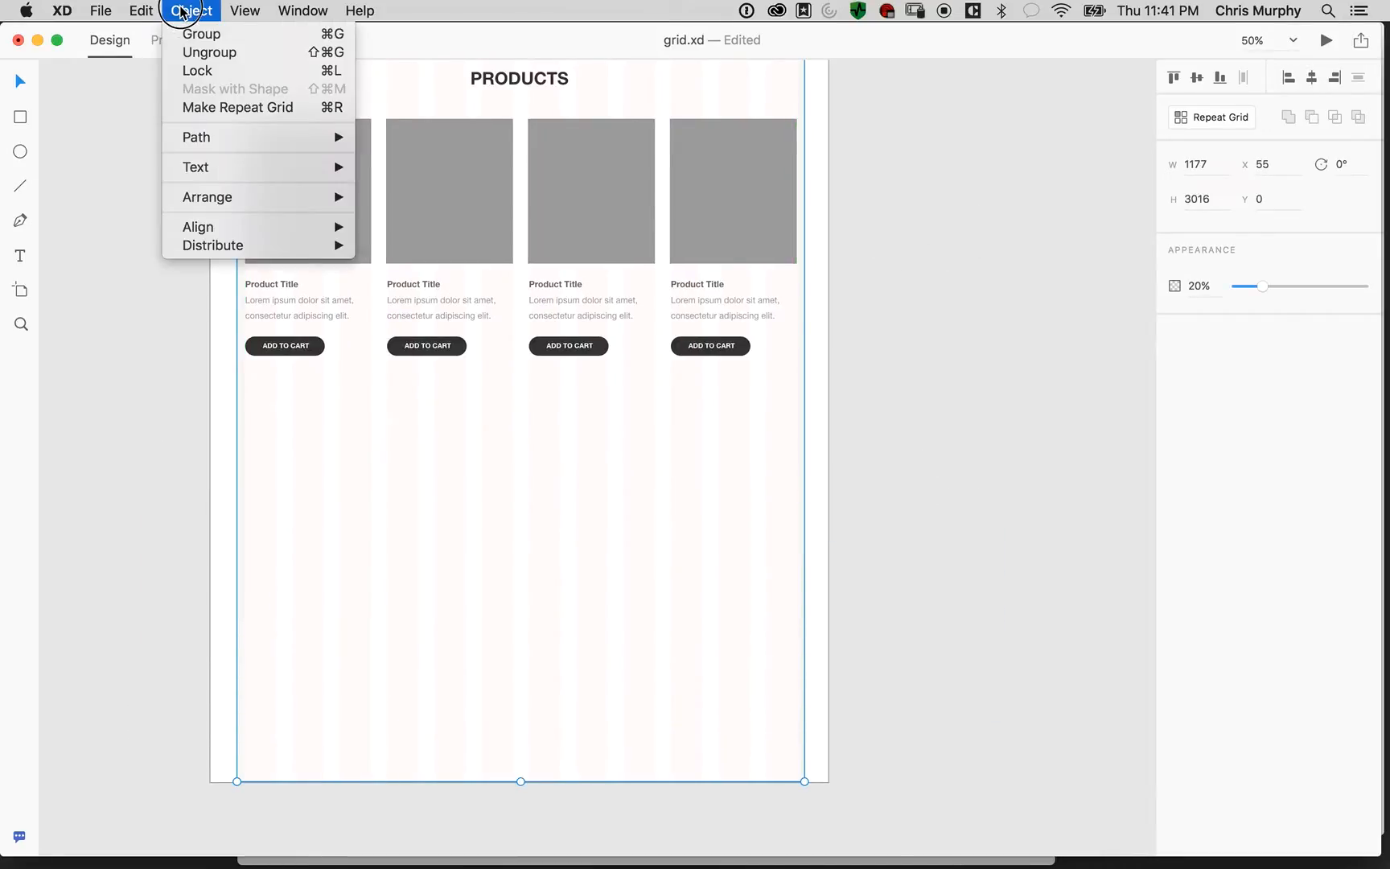
{"action": "left_click", "coordinate": [251, 69]}
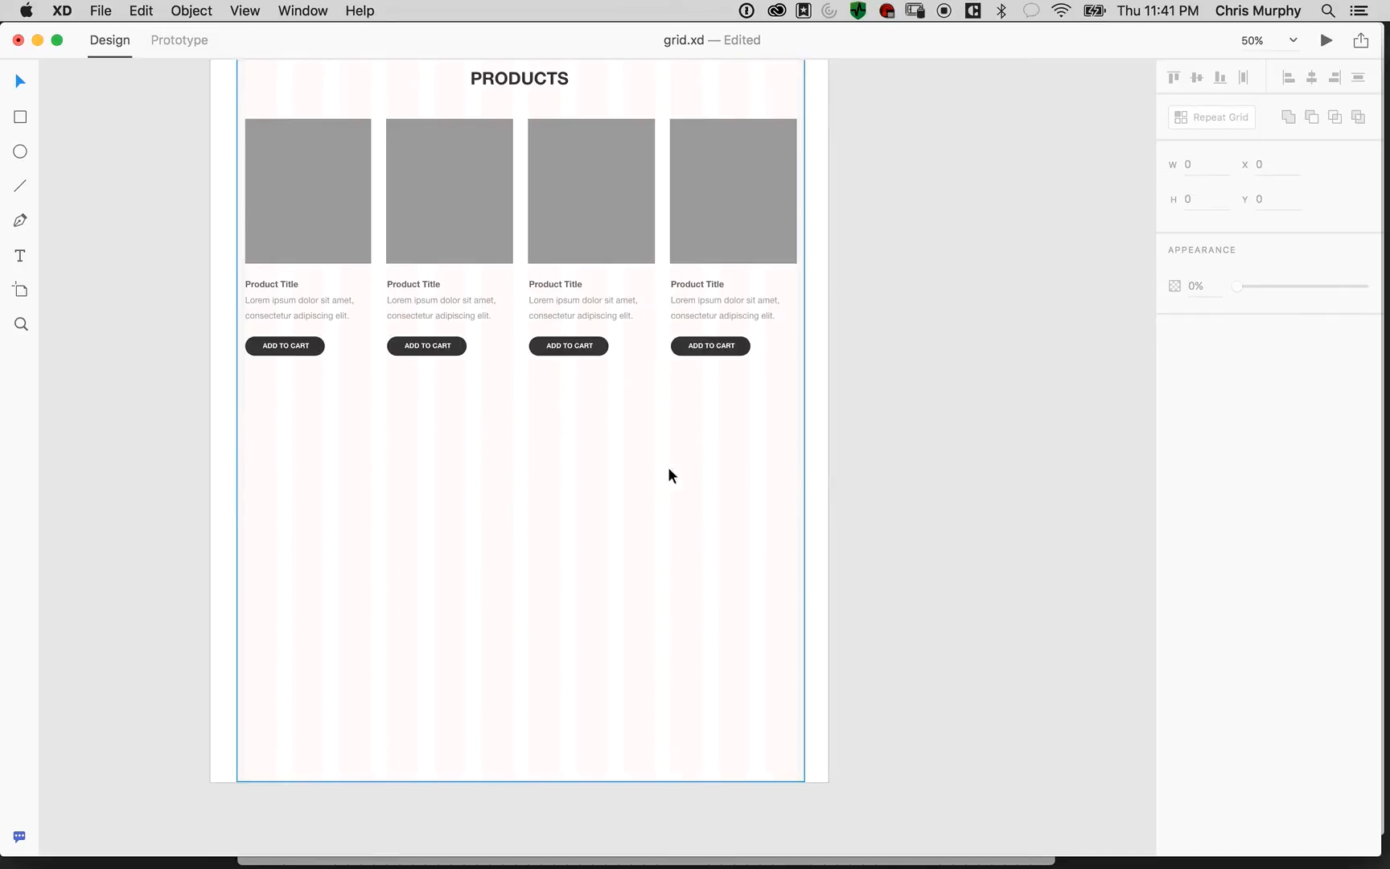
Extend the product card repeat grid downward to a height of 1253 to add more rows
{"action": "scroll", "coordinate": [347, 608], "scroll_direction": "up", "scroll_amount": 3}
{"action": "scroll", "coordinate": [347, 608], "scroll_direction": "left", "scroll_amount": 3}
{"action": "left_click", "coordinate": [471, 317]}
{"action": "key", "text": "space"}
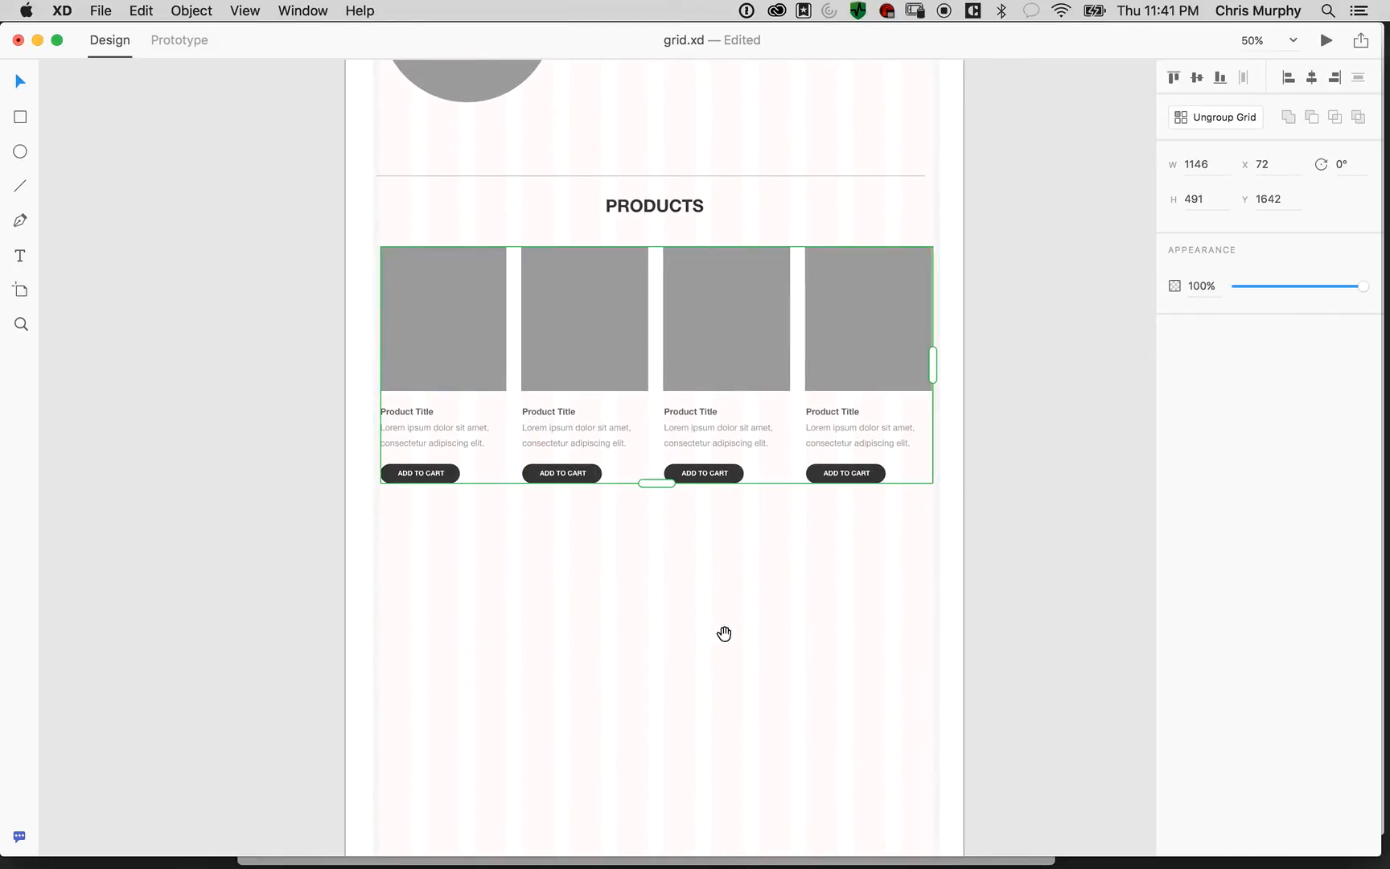
{"action": "left_click_drag", "start_coordinate": [724, 634], "coordinate": [656, 323]}
{"action": "left_click_drag", "start_coordinate": [586, 172], "coordinate": [562, 551]}
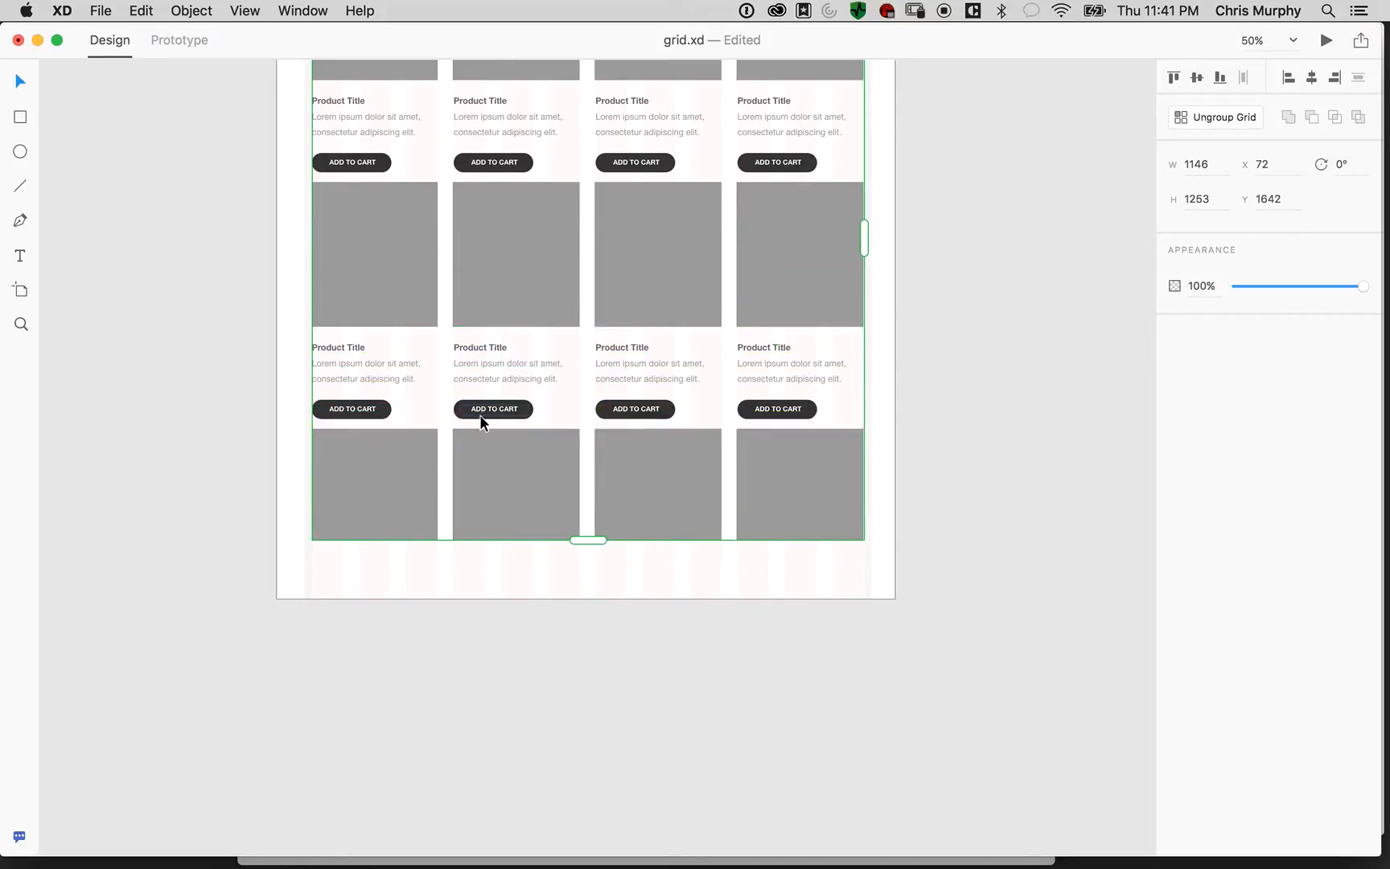
Widen the vertical gap between the product card rows and extend the repeat grid to a height of 2262
{"action": "key", "text": "space"}
{"action": "left_click_drag", "start_coordinate": [480, 420], "coordinate": [444, 561]}
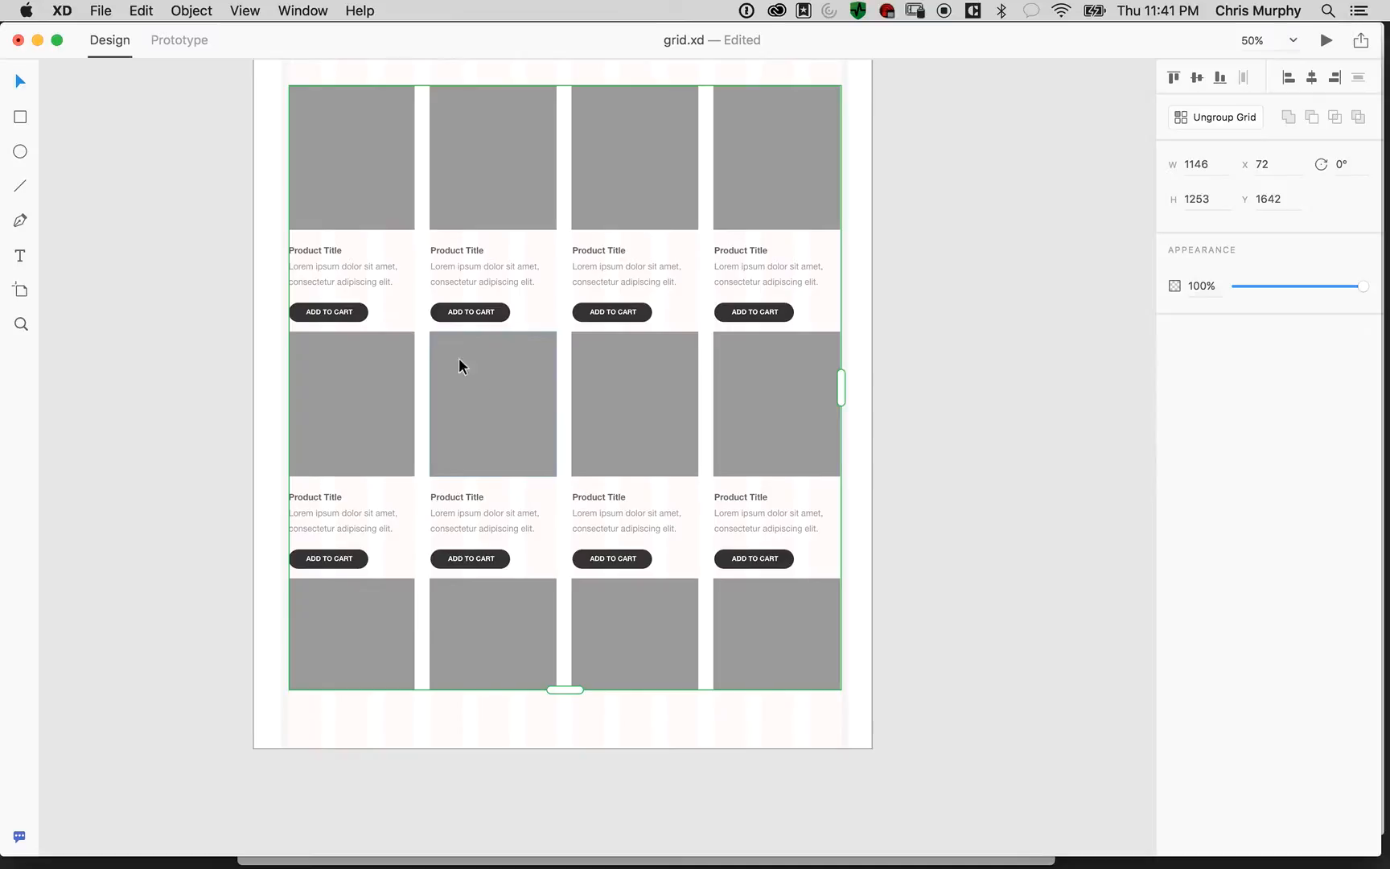
{"action": "left_click_drag", "start_coordinate": [642, 327], "coordinate": [641, 353]}
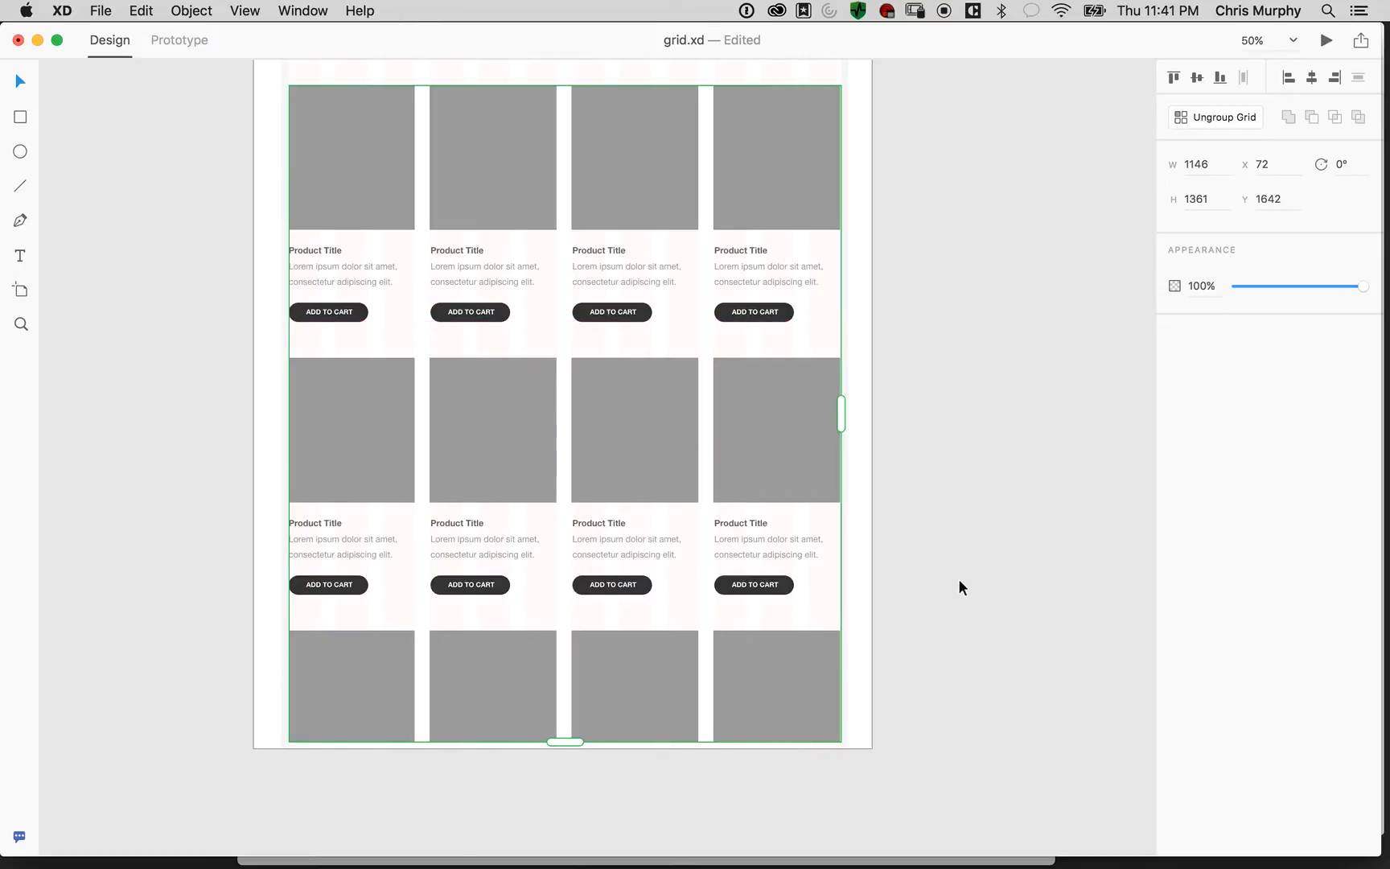
{"action": "left_click_drag", "start_coordinate": [928, 645], "coordinate": [937, 130]}
{"action": "left_click_drag", "start_coordinate": [570, 273], "coordinate": [535, 709]}
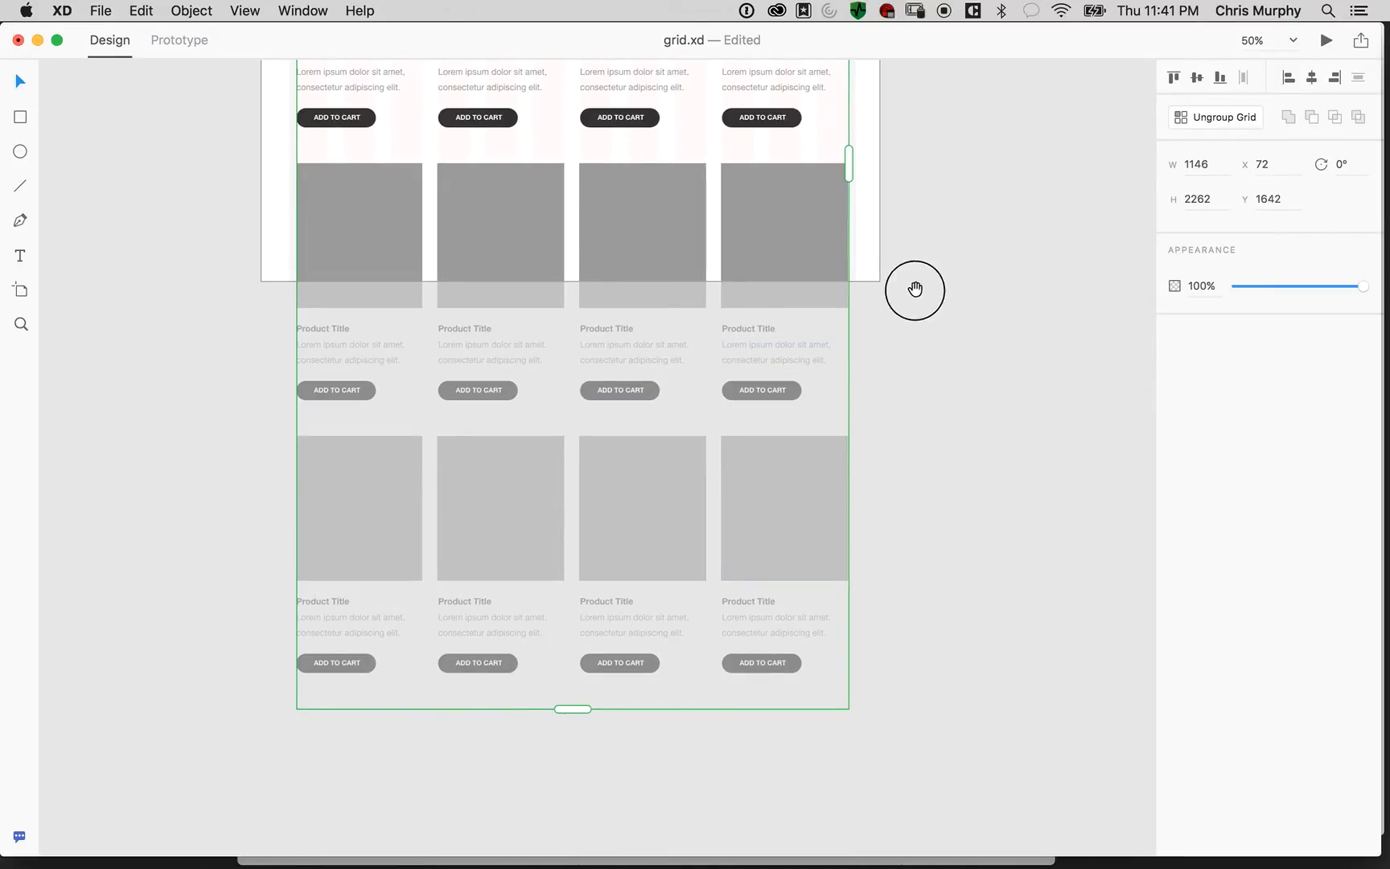
Lengthen the artboard to a height of 4528 so it extends past the product rows
{"action": "left_click_drag", "start_coordinate": [916, 289], "coordinate": [737, 105]}
{"action": "left_click", "coordinate": [713, 105]}
{"action": "left_click_drag", "start_coordinate": [407, 123], "coordinate": [343, 601]}
{"action": "left_click_drag", "start_coordinate": [312, 834], "coordinate": [309, 849]}
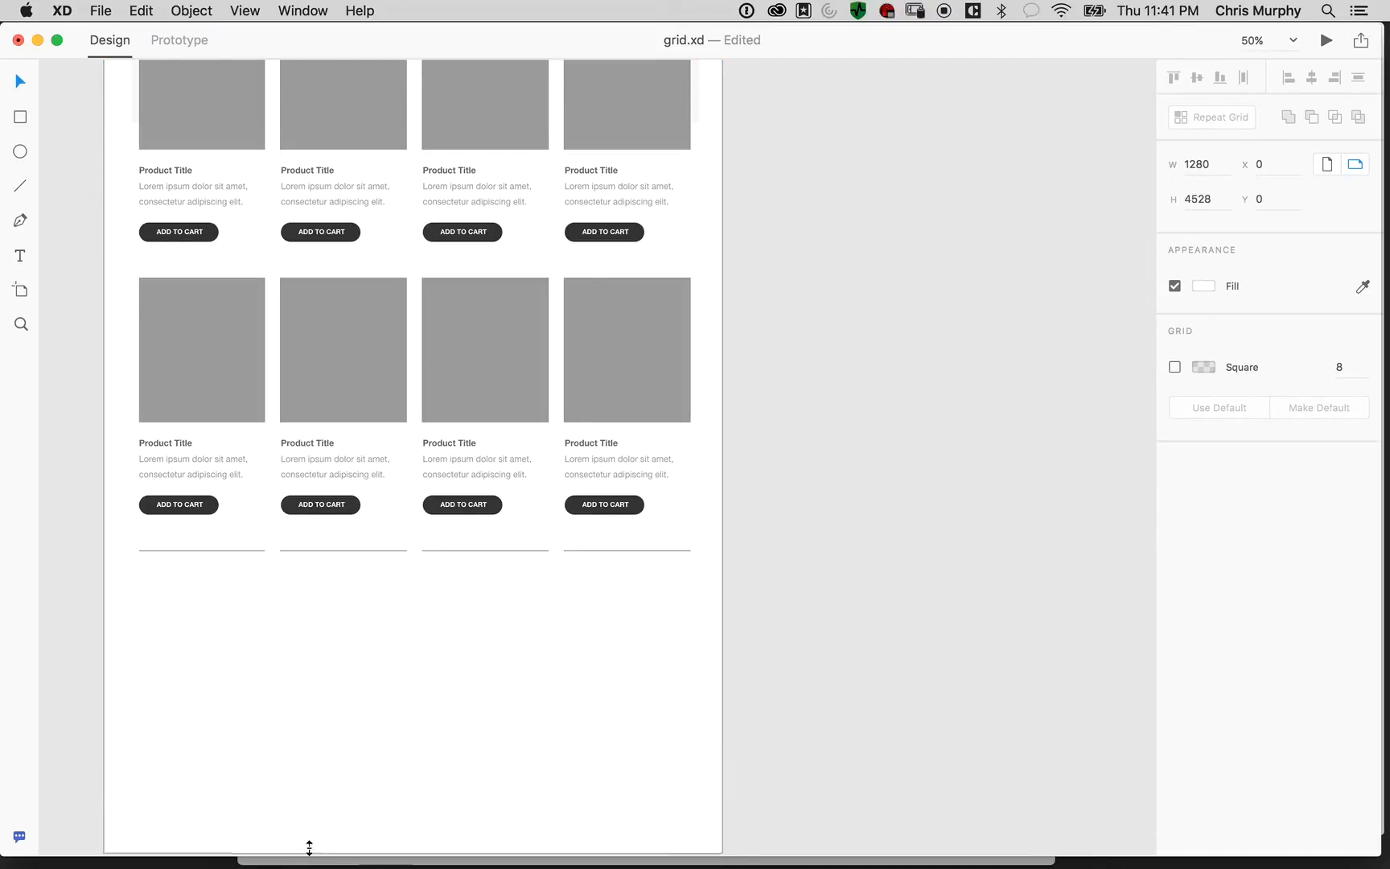
Shorten the product card repeat grid to a single row with a height of 538
{"action": "left_click", "coordinate": [408, 554]}
{"action": "left_click_drag", "start_coordinate": [500, 232], "coordinate": [501, 739]}
{"action": "left_click_drag", "start_coordinate": [448, 343], "coordinate": [542, 108]}
{"action": "left_click", "coordinate": [481, 809]}
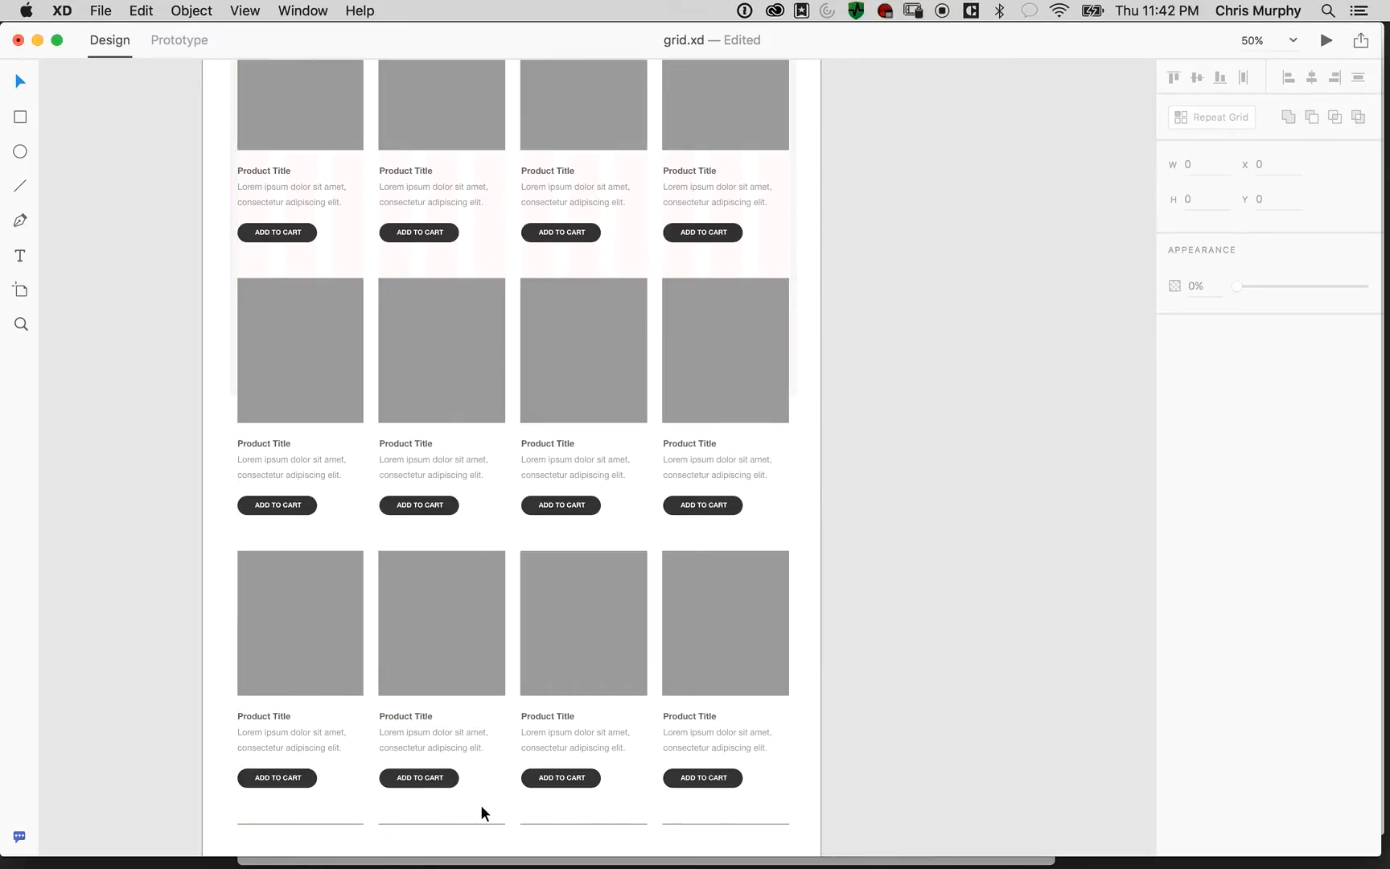
{"action": "left_click_drag", "start_coordinate": [776, 747], "coordinate": [746, 391]}
{"action": "left_click_drag", "start_coordinate": [644, 515], "coordinate": [656, 452]}
{"action": "left_click_drag", "start_coordinate": [484, 467], "coordinate": [480, 157]}
{"action": "scroll", "coordinate": [465, 250], "scroll_direction": "up", "scroll_amount": 10}
{"action": "scroll", "coordinate": [450, 614], "scroll_direction": "down", "scroll_amount": 2}
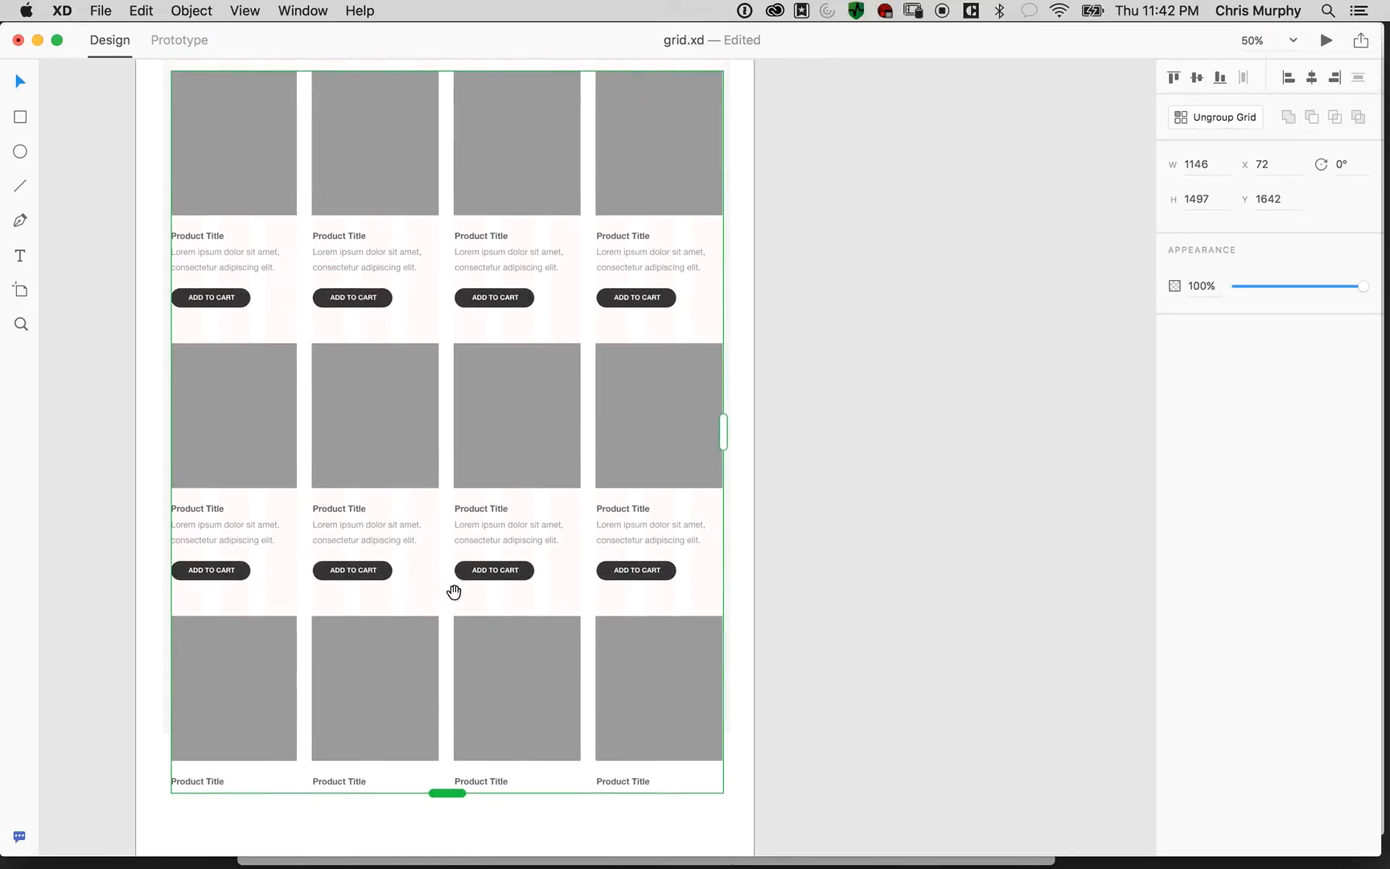
{"action": "left_click_drag", "start_coordinate": [445, 796], "coordinate": [437, 330]}
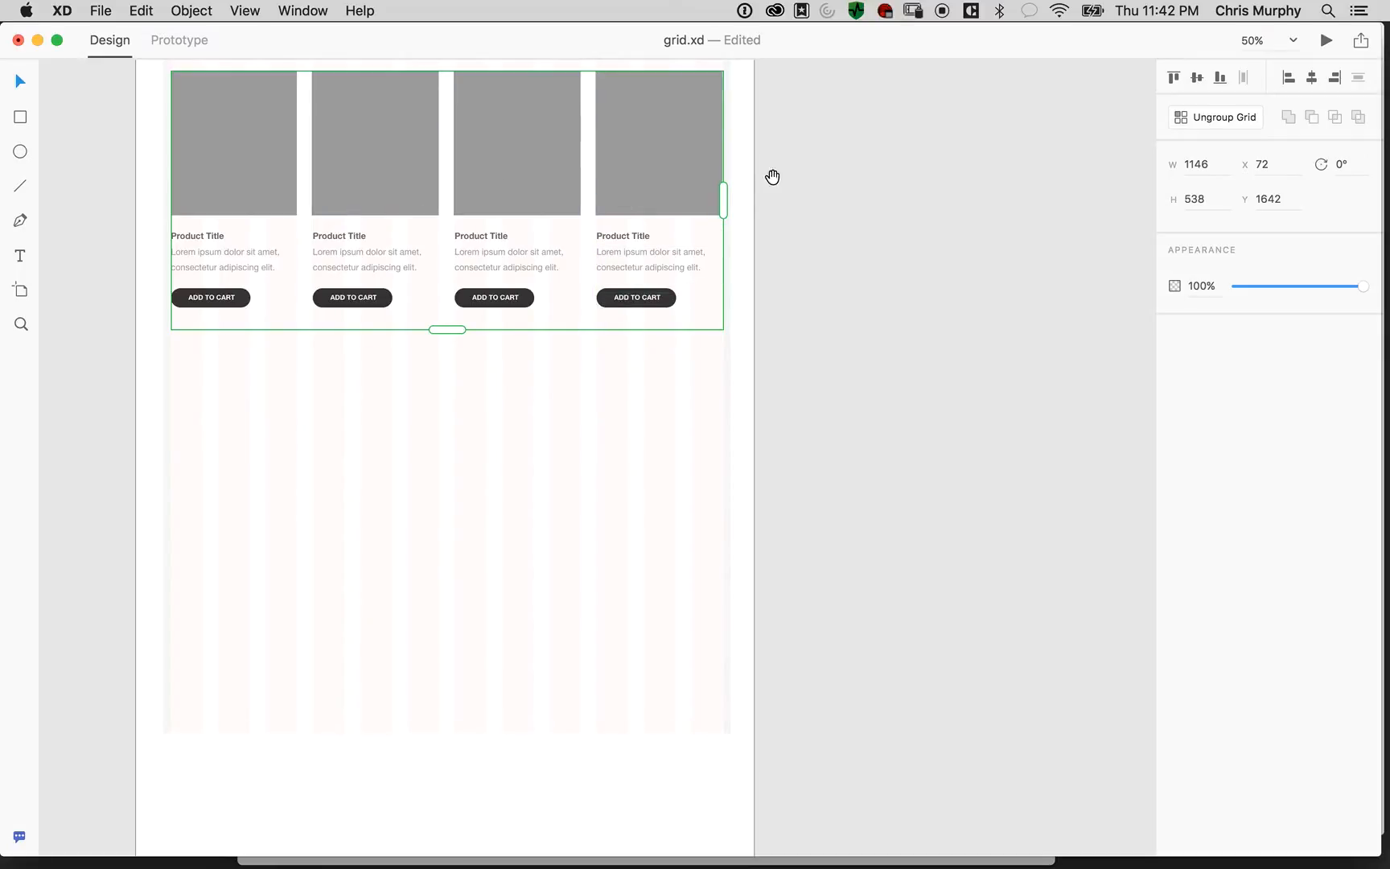
{"action": "scroll", "coordinate": [772, 177], "scroll_direction": "up", "scroll_amount": 3}
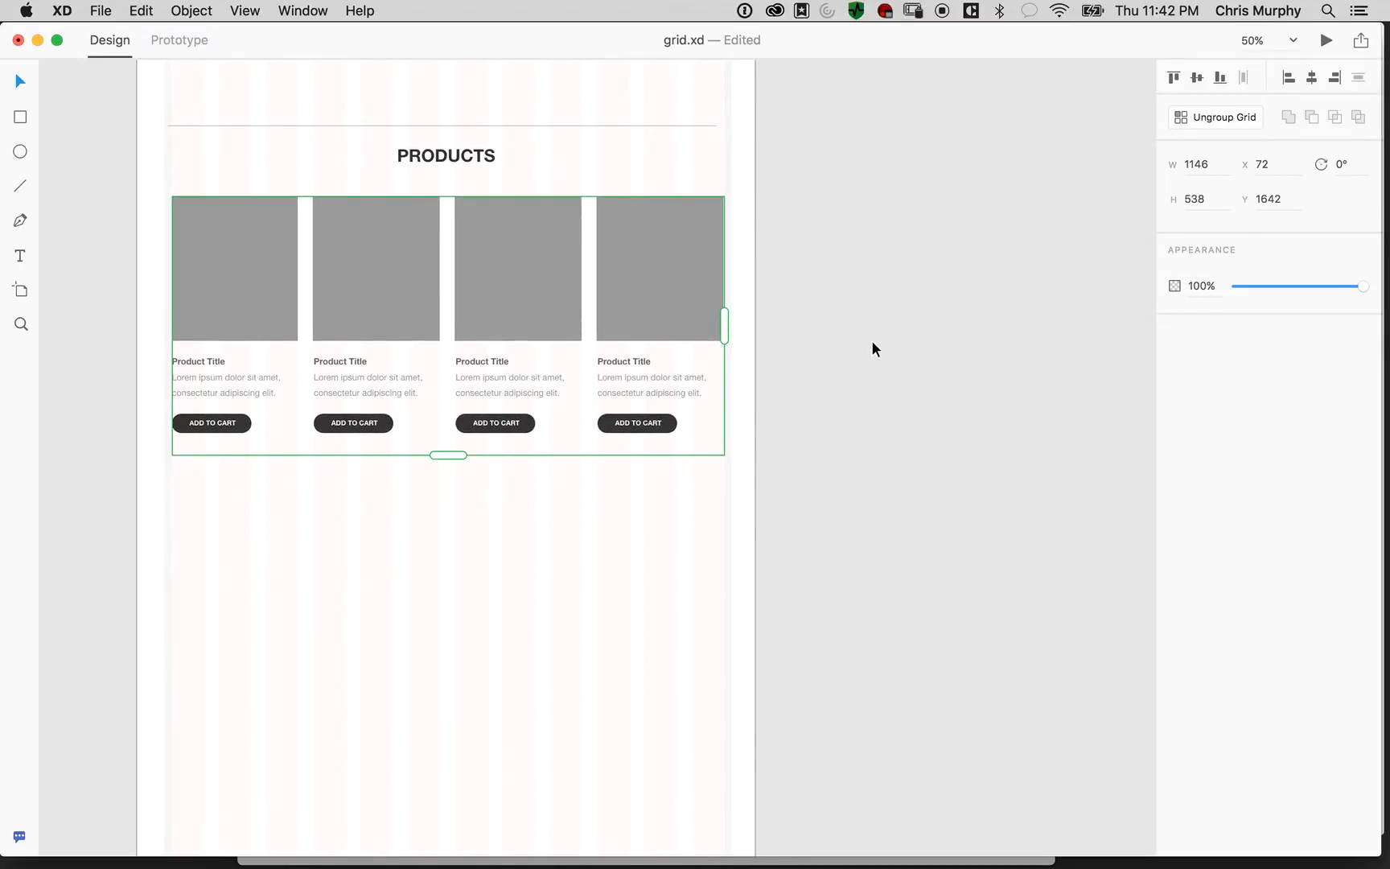
Draw a 21 by 21 circle just below the second product card
{"action": "key", "text": "super+equal"}
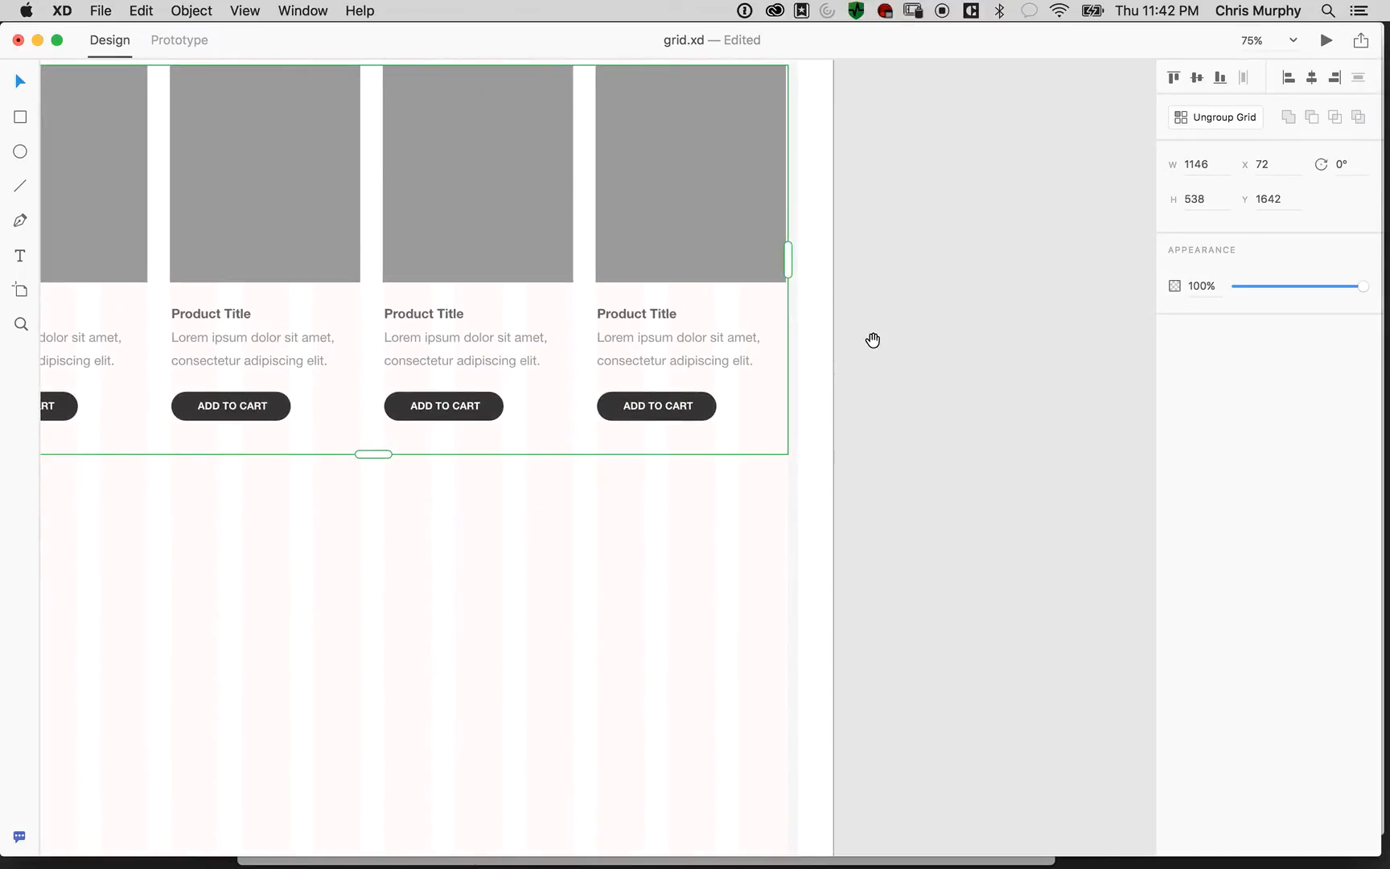
{"action": "left_click_drag", "start_coordinate": [881, 580], "coordinate": [966, 744]}
{"action": "left_click_drag", "start_coordinate": [753, 543], "coordinate": [903, 458]}
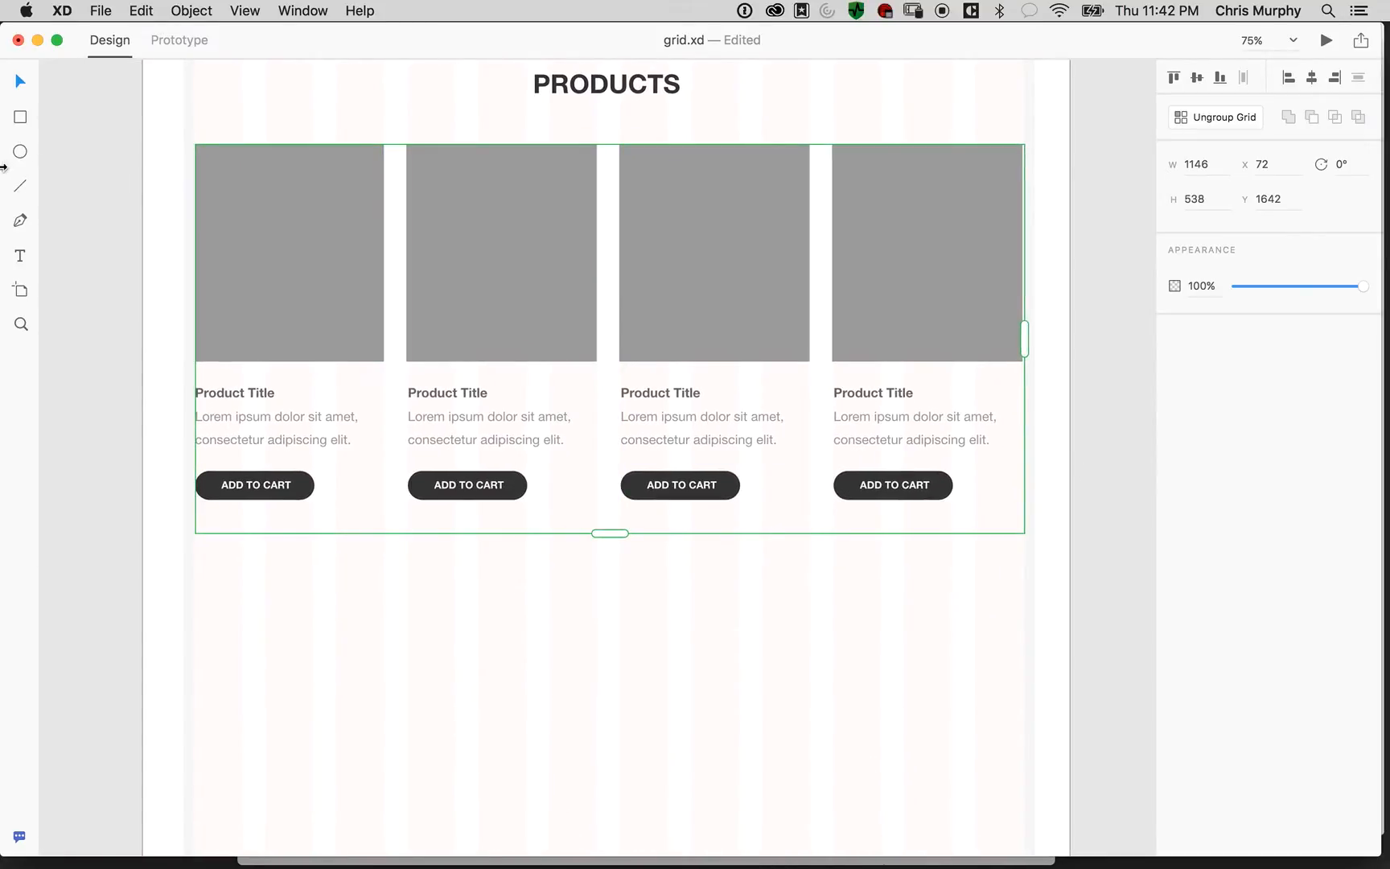
{"action": "left_click_drag", "start_coordinate": [555, 557], "coordinate": [577, 584]}
{"action": "key", "text": "Delete"}
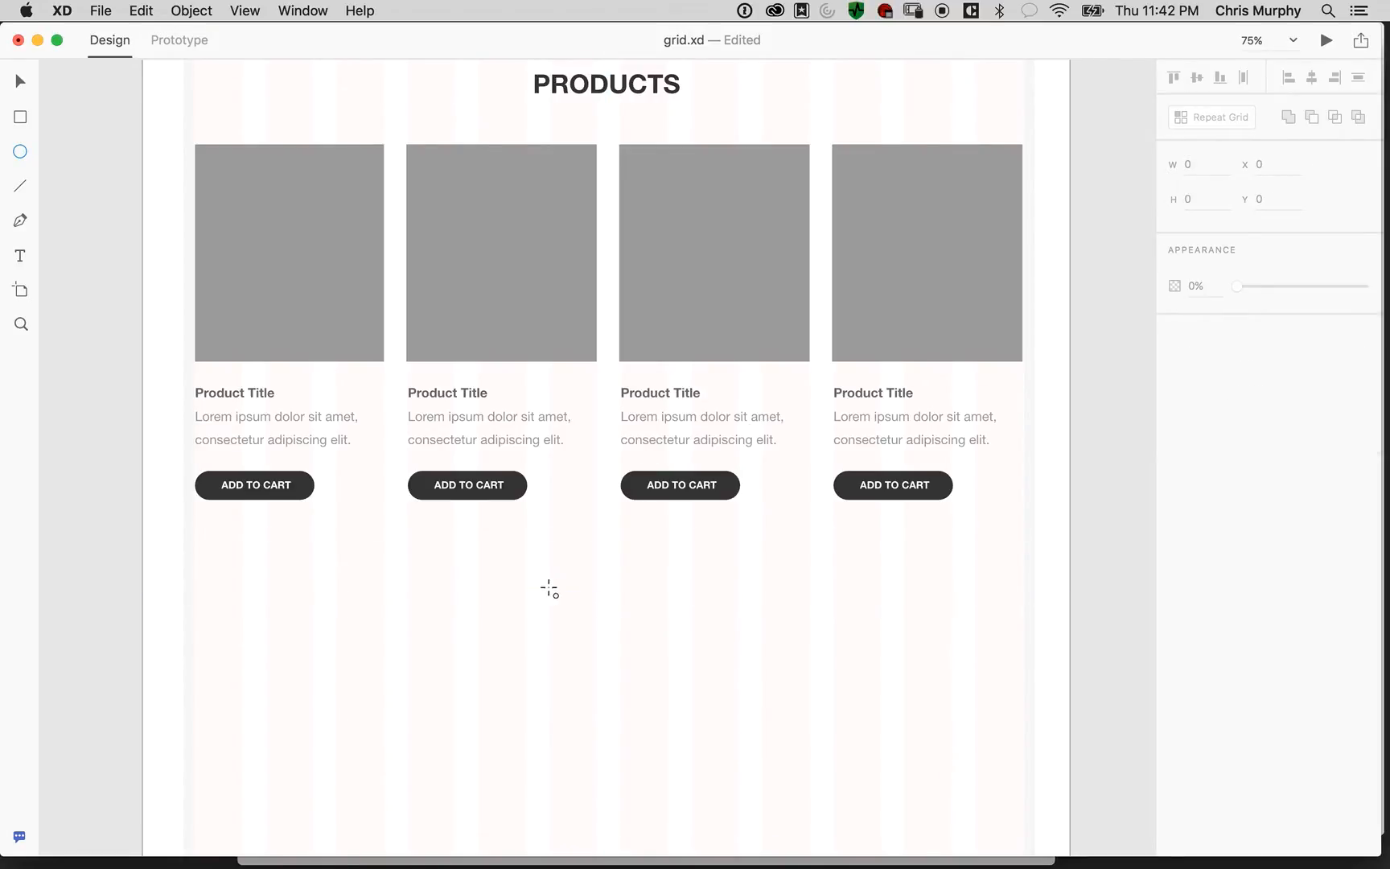
{"action": "left_click_drag", "start_coordinate": [550, 534], "coordinate": [579, 553]}
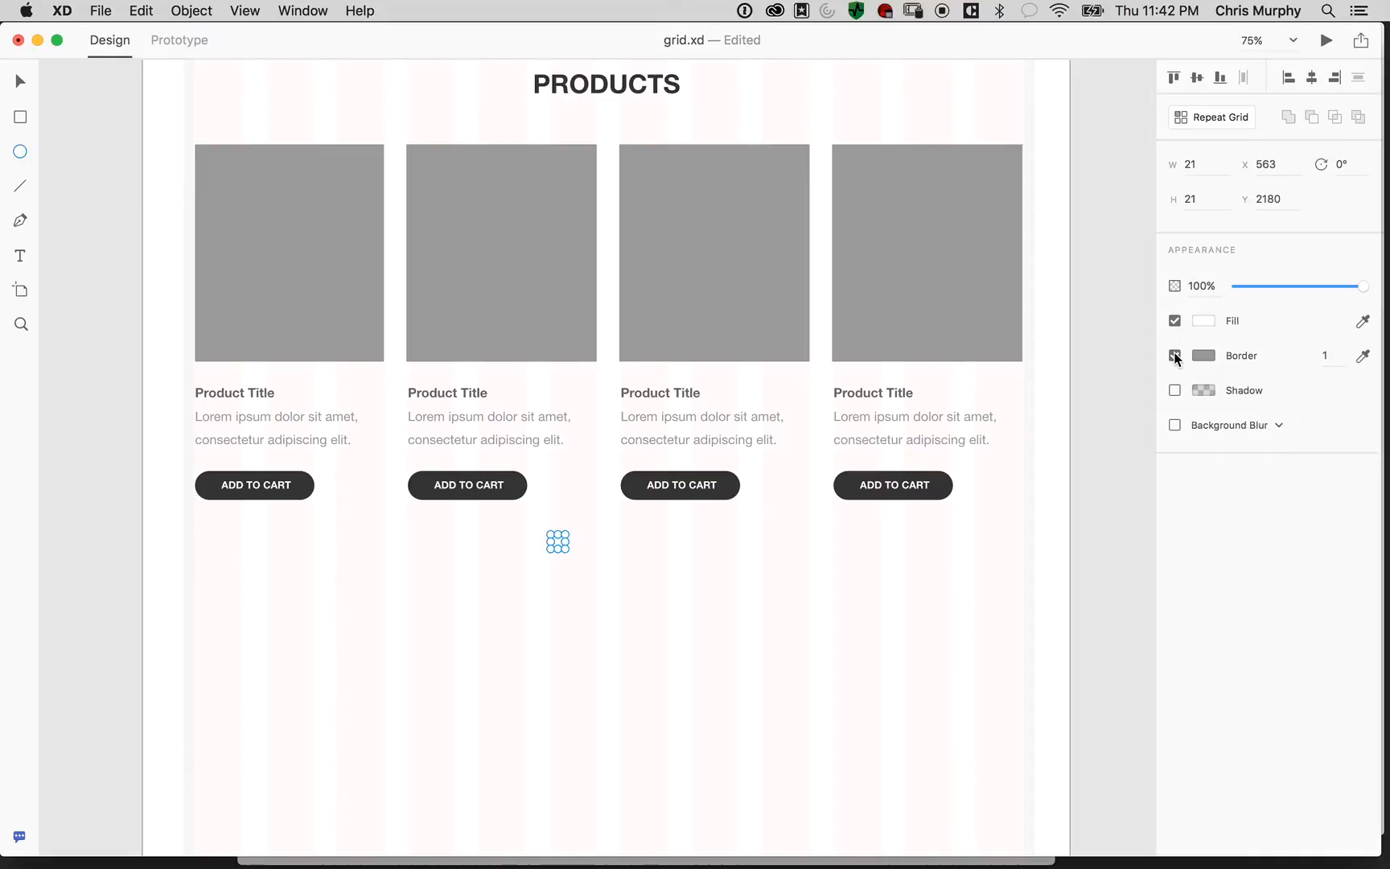
Give the small circle a dark grey fill with no border
{"action": "left_click", "coordinate": [1204, 320]}
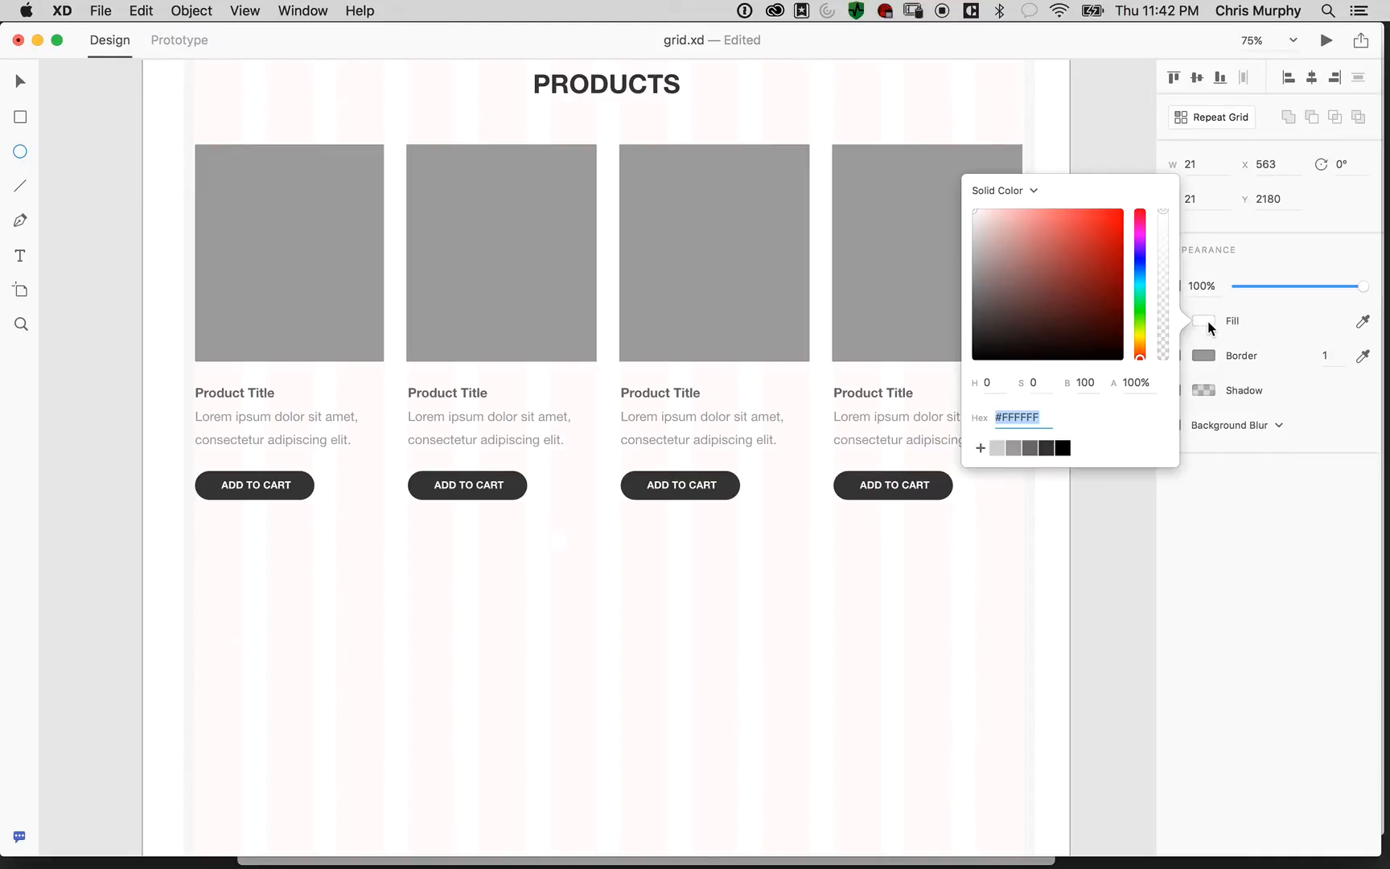
{"action": "left_click", "coordinate": [1045, 447]}
{"action": "left_click", "coordinate": [20, 80]}
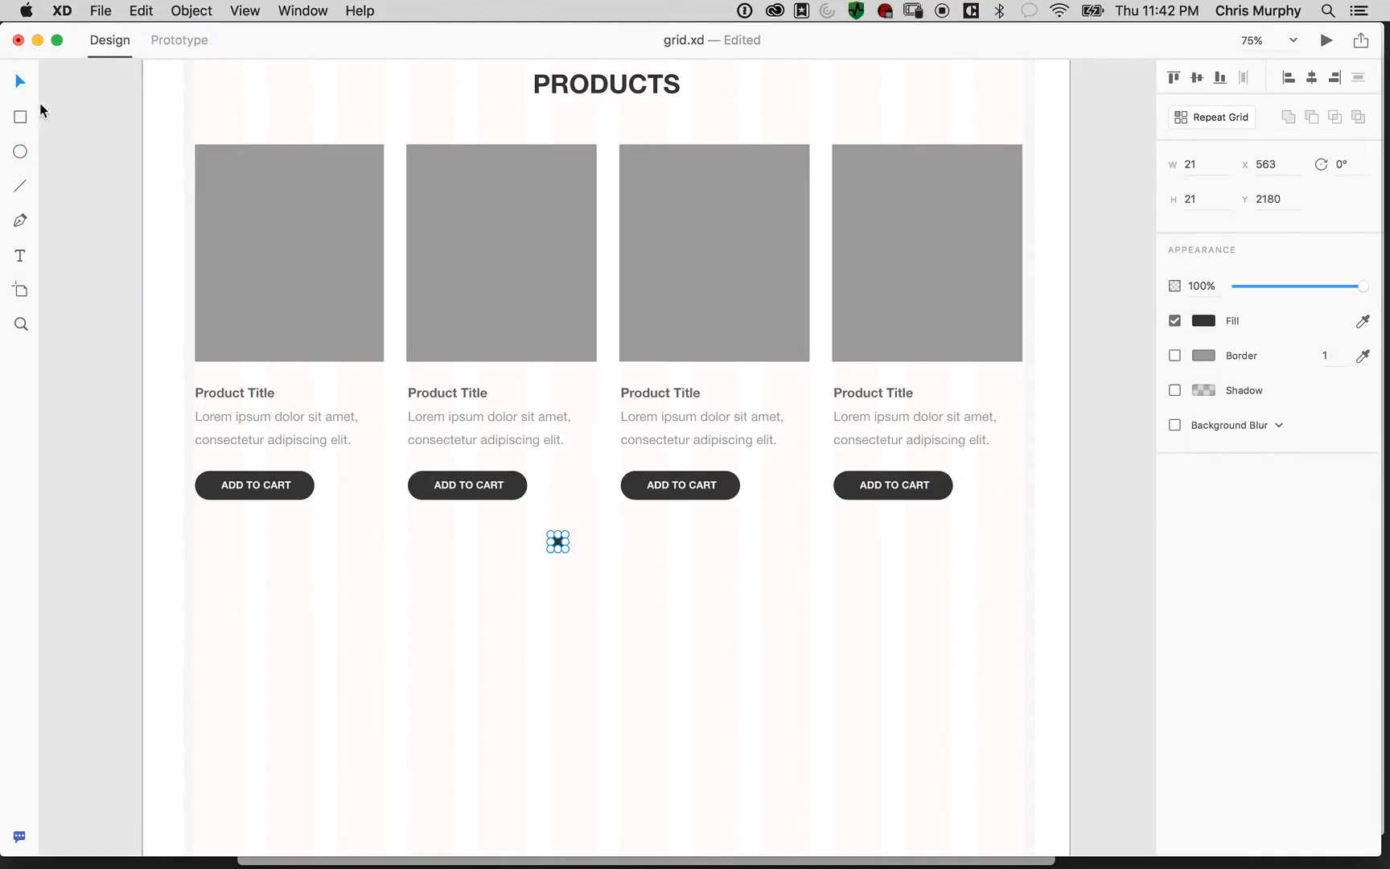
Move the small circle slightly down to Y 2190 and set its width and height to 20
{"action": "key", "text": "super+2"}
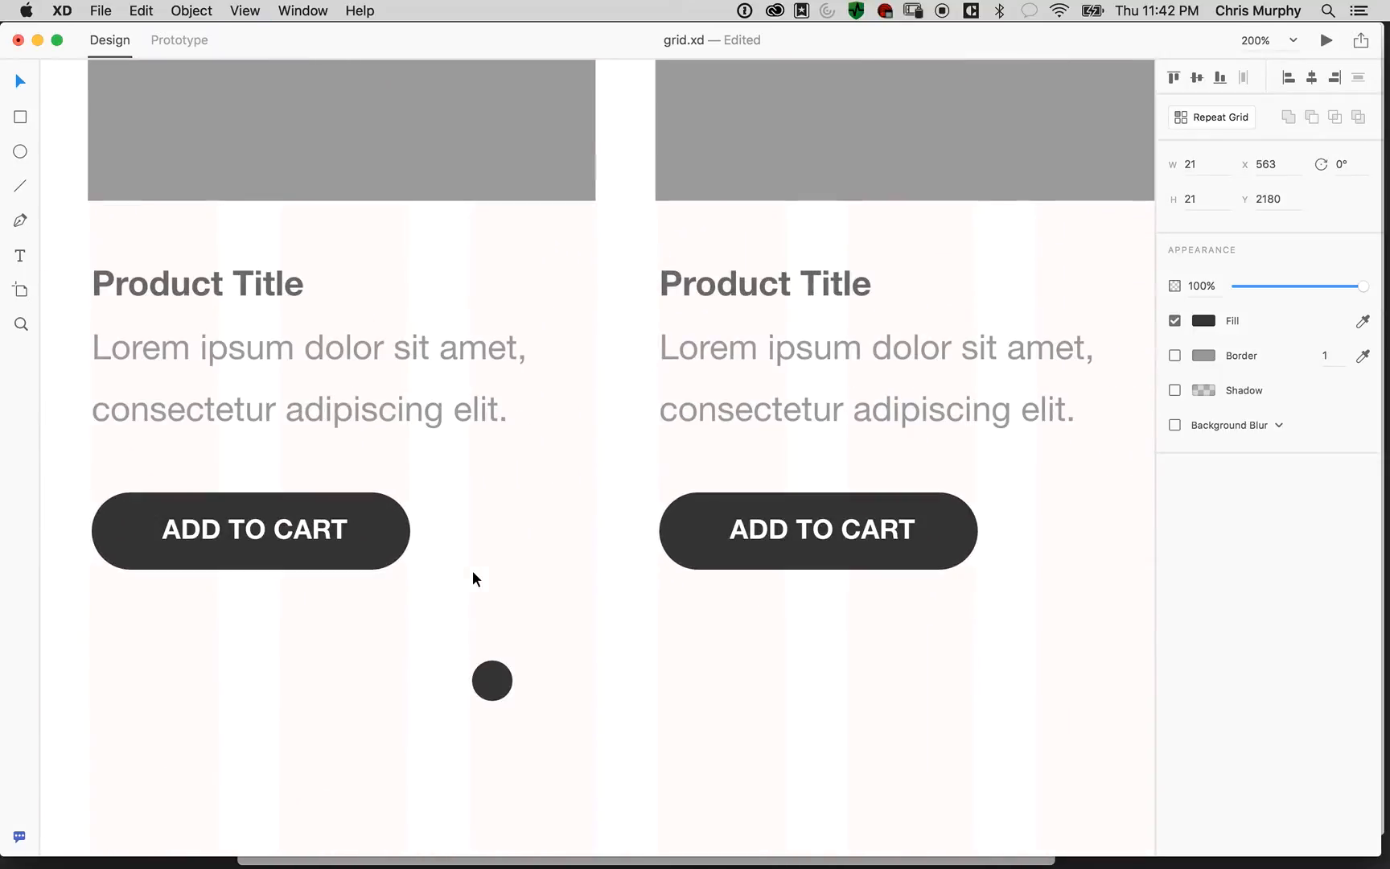
{"action": "left_click_drag", "start_coordinate": [602, 537], "coordinate": [607, 266]}
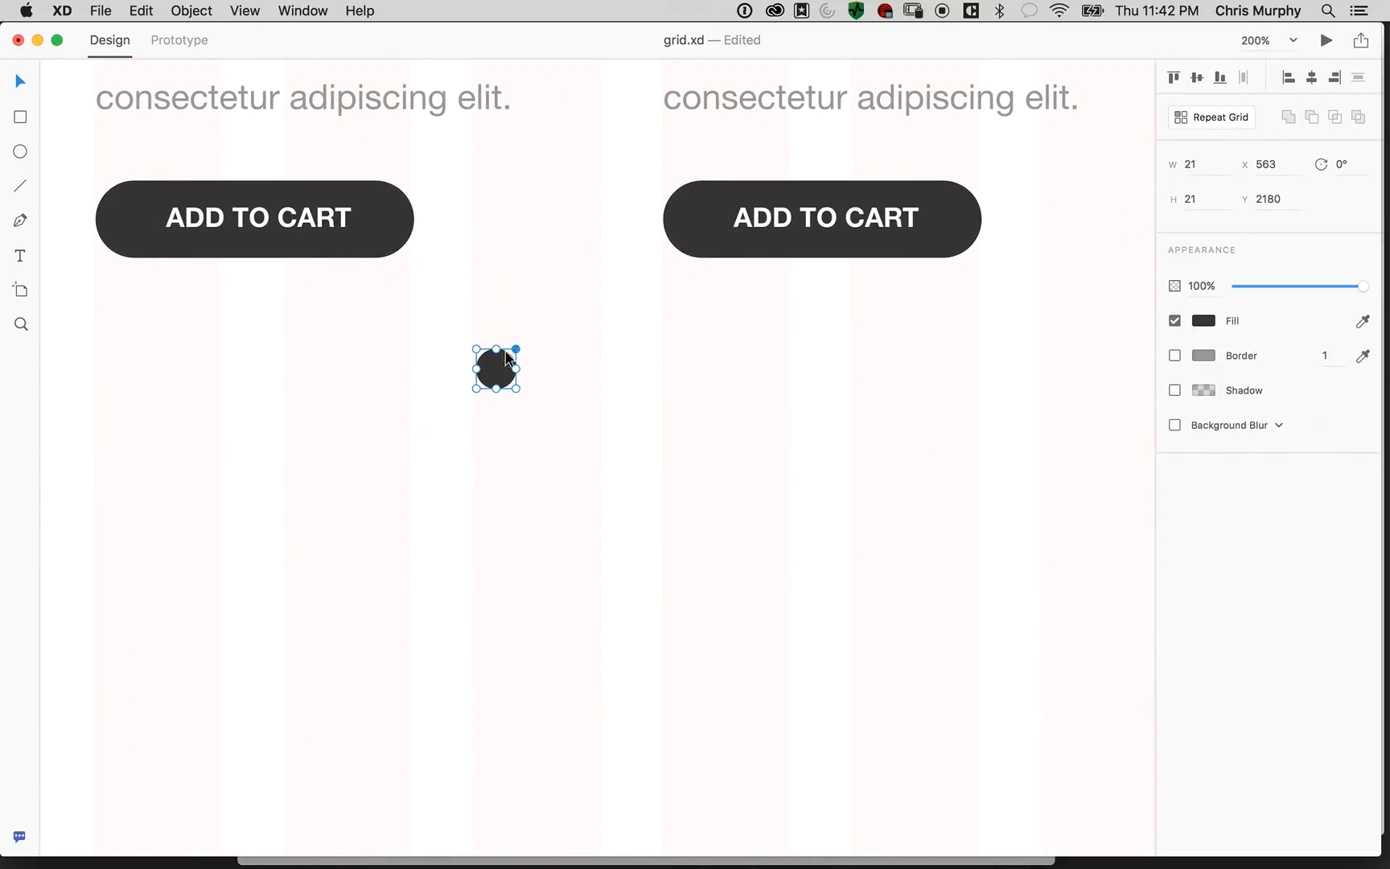
{"action": "left_click_drag", "start_coordinate": [506, 354], "coordinate": [504, 374]}
{"action": "left_click", "coordinate": [1215, 163]}
{"action": "type", "text": "20"}
{"action": "key", "text": "Tab"}
{"action": "key", "text": "Tab"}
{"action": "key", "text": "super+minus"}
{"action": "key", "text": "super+minus"}
{"action": "key", "text": "super+minus"}
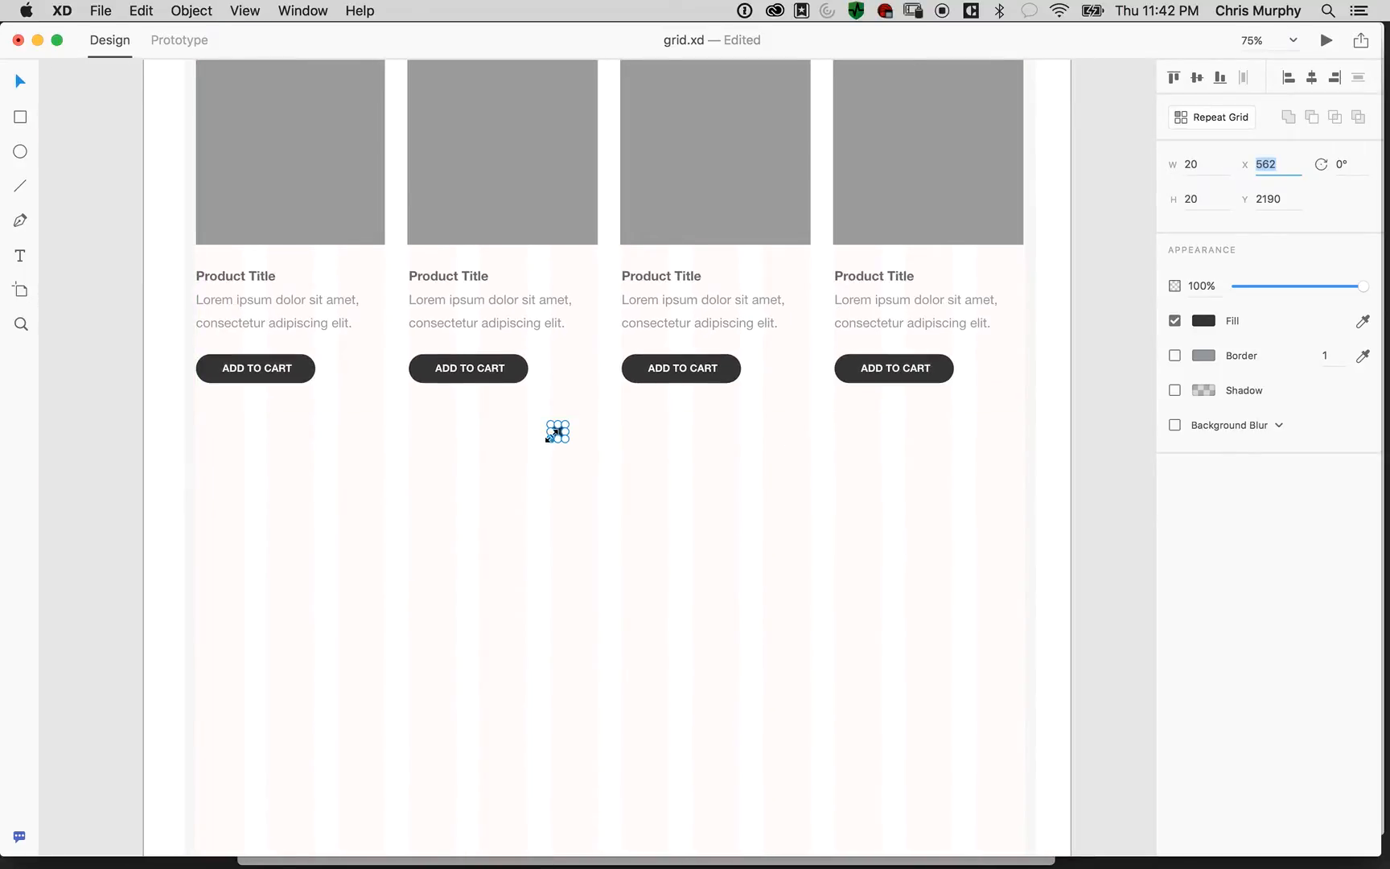
{"action": "left_click", "coordinate": [537, 483]}
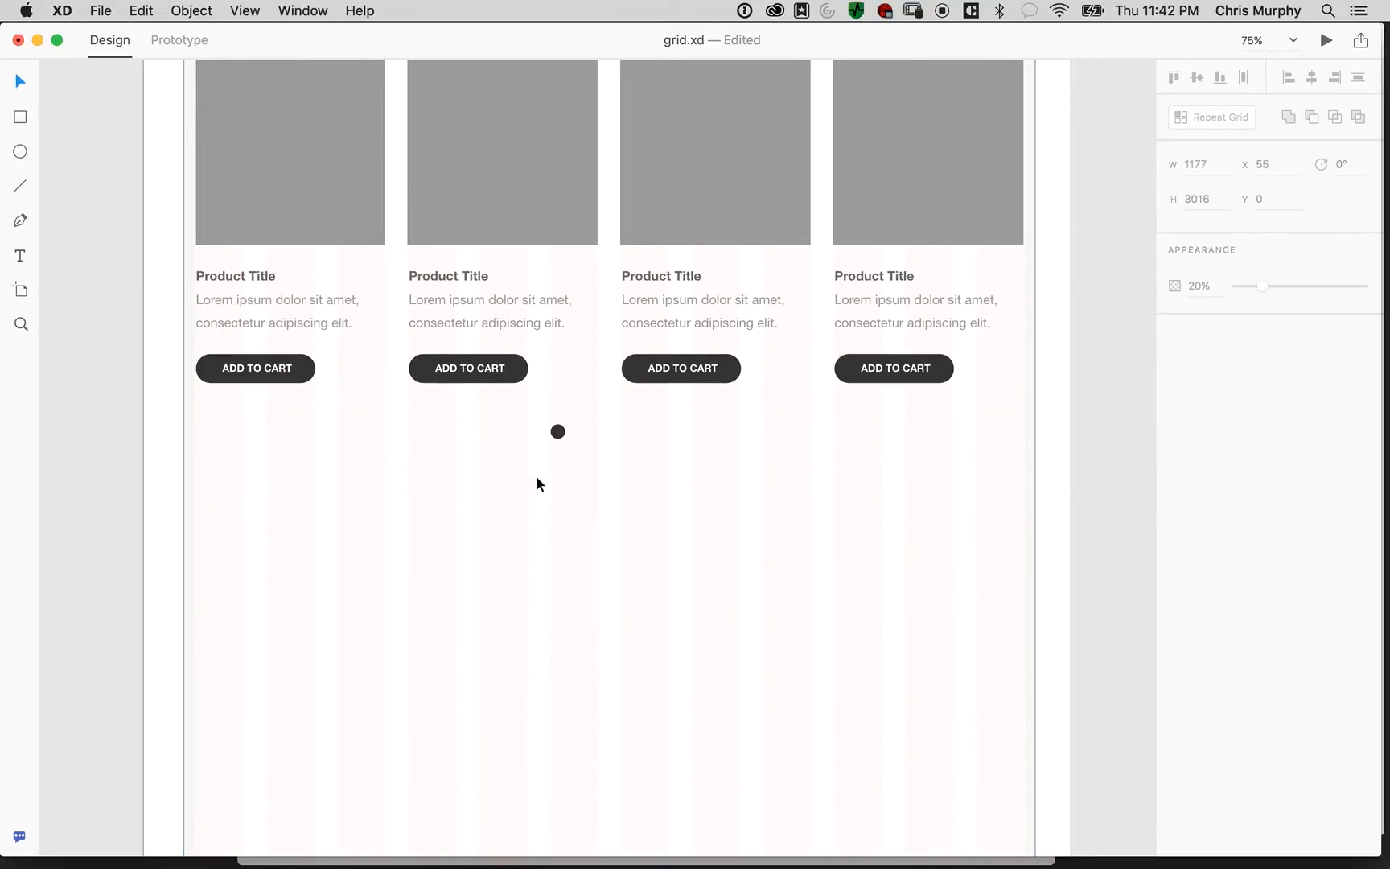
Duplicate the small circle to form a horizontal row of three dots
{"action": "left_click_drag", "start_coordinate": [556, 435], "coordinate": [602, 437]}
{"action": "key", "text": "super+z"}
{"action": "left_click", "coordinate": [575, 452]}
{"action": "left_click", "coordinate": [536, 494]}
Group the three dots and center the group below the product cards at Y 2180
{"action": "left_click", "coordinate": [583, 437]}
{"action": "left_click", "coordinate": [602, 433], "text": "shift"}
{"action": "left_click", "coordinate": [559, 433], "text": "shift"}
{"action": "key", "text": "super+g"}
{"action": "left_click_drag", "start_coordinate": [579, 434], "coordinate": [612, 432]}
Change the fill of the first and third dots to the grey #999999
{"action": "double_click", "coordinate": [593, 432]}
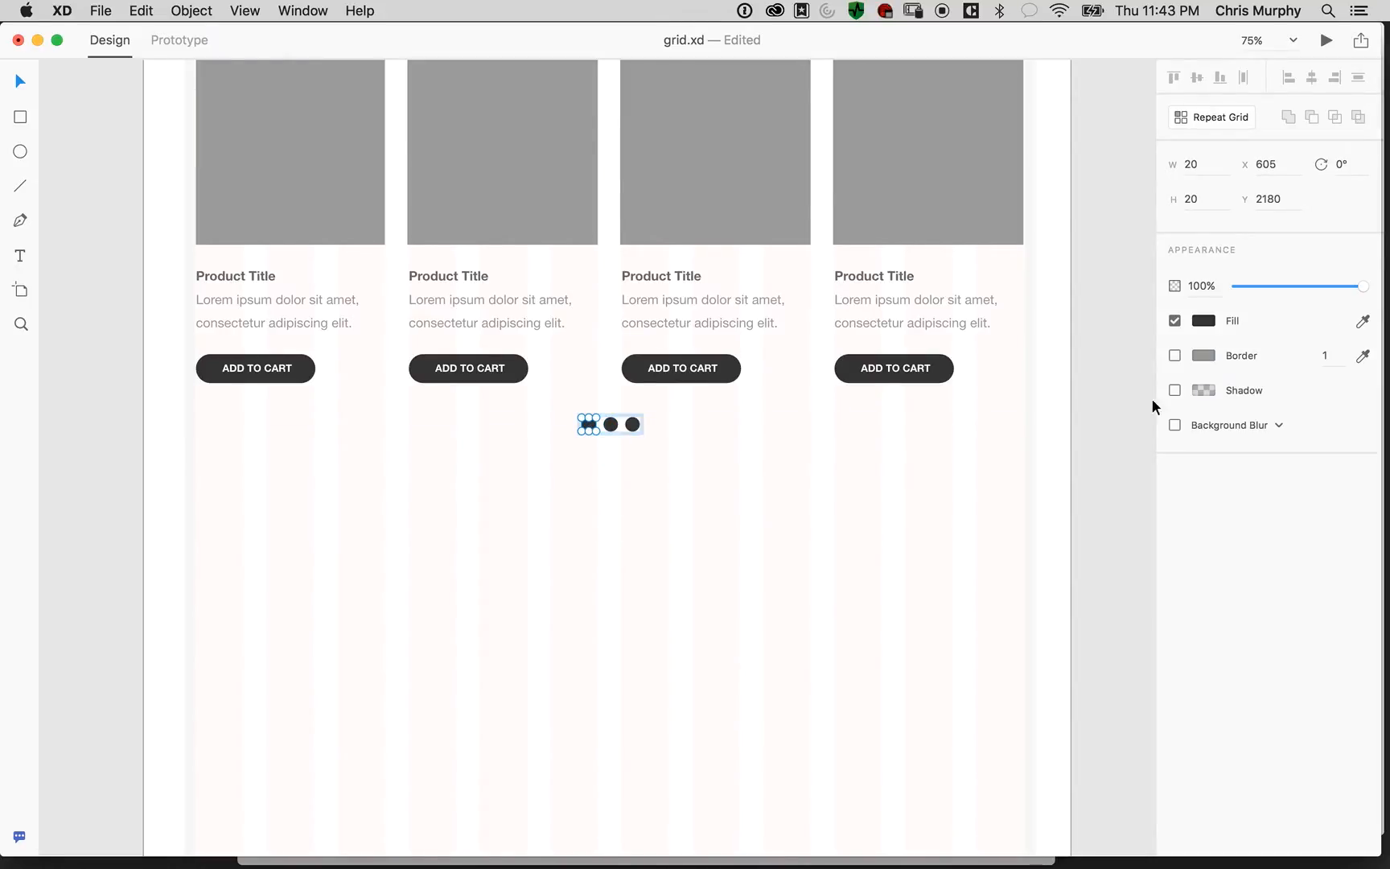
{"action": "left_click", "coordinate": [1207, 322]}
{"action": "left_click", "coordinate": [1013, 446]}
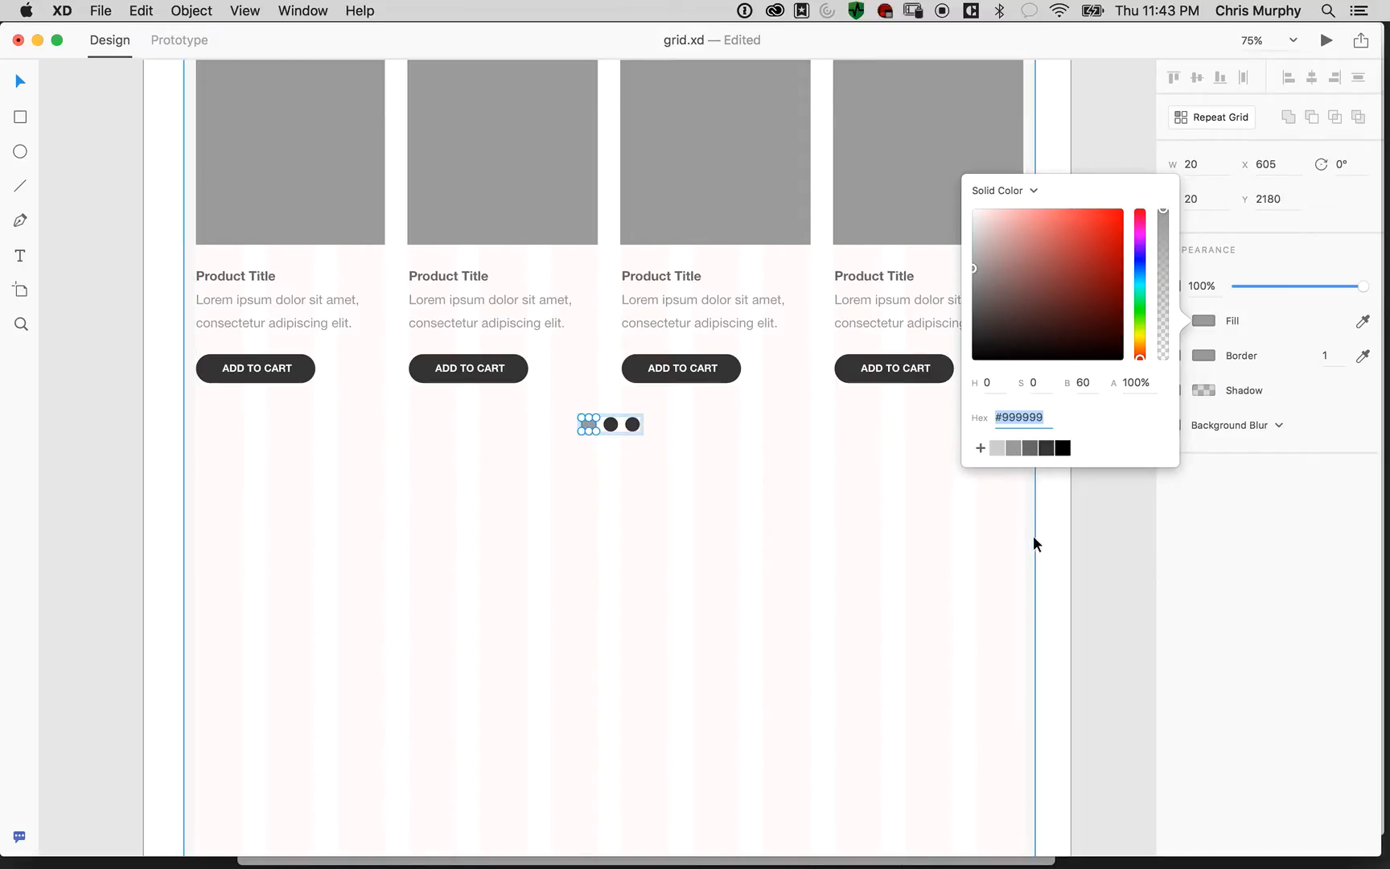
{"action": "left_click", "coordinate": [609, 425]}
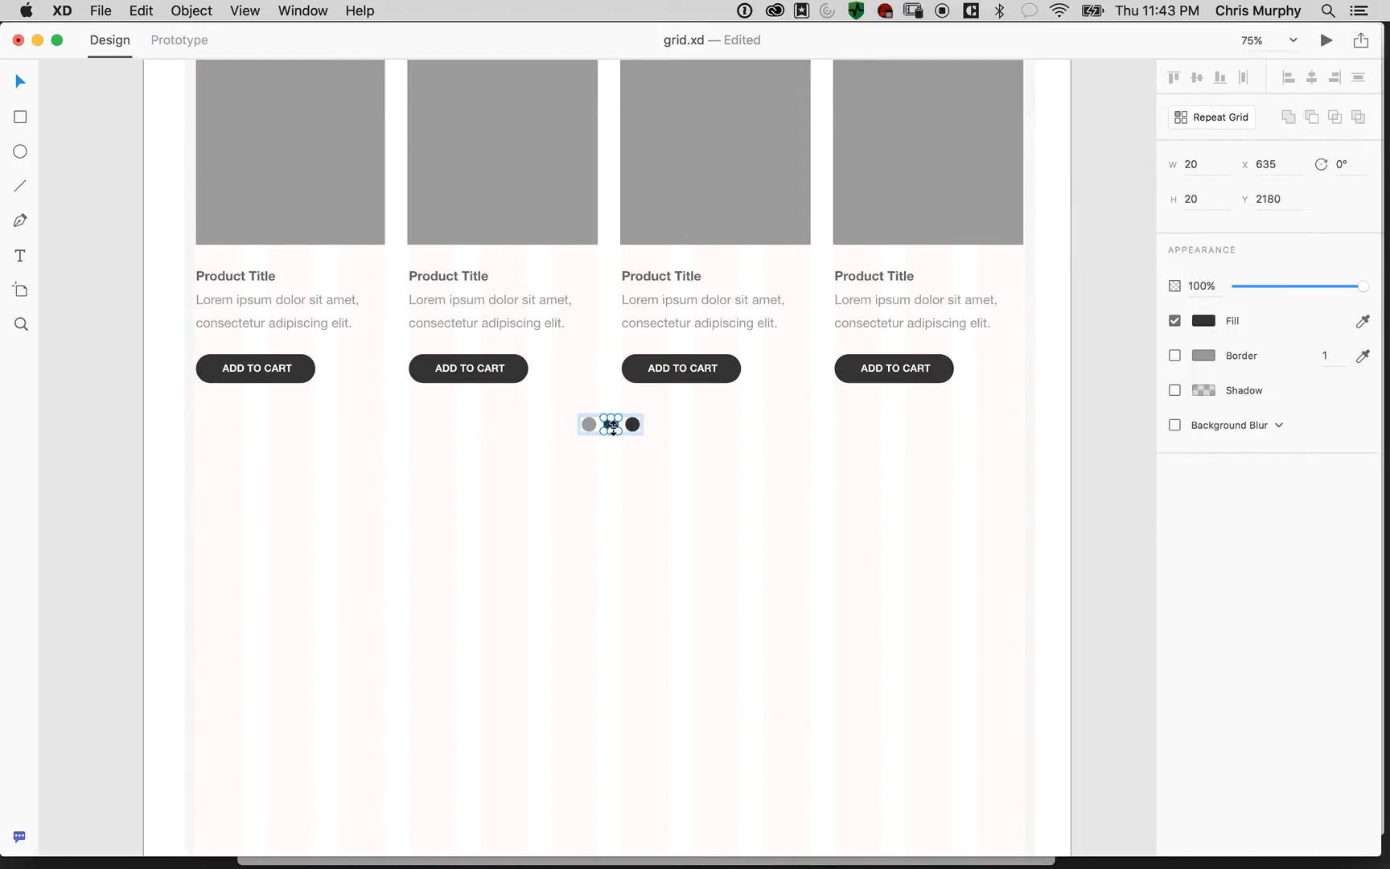
{"action": "left_click", "coordinate": [632, 425]}
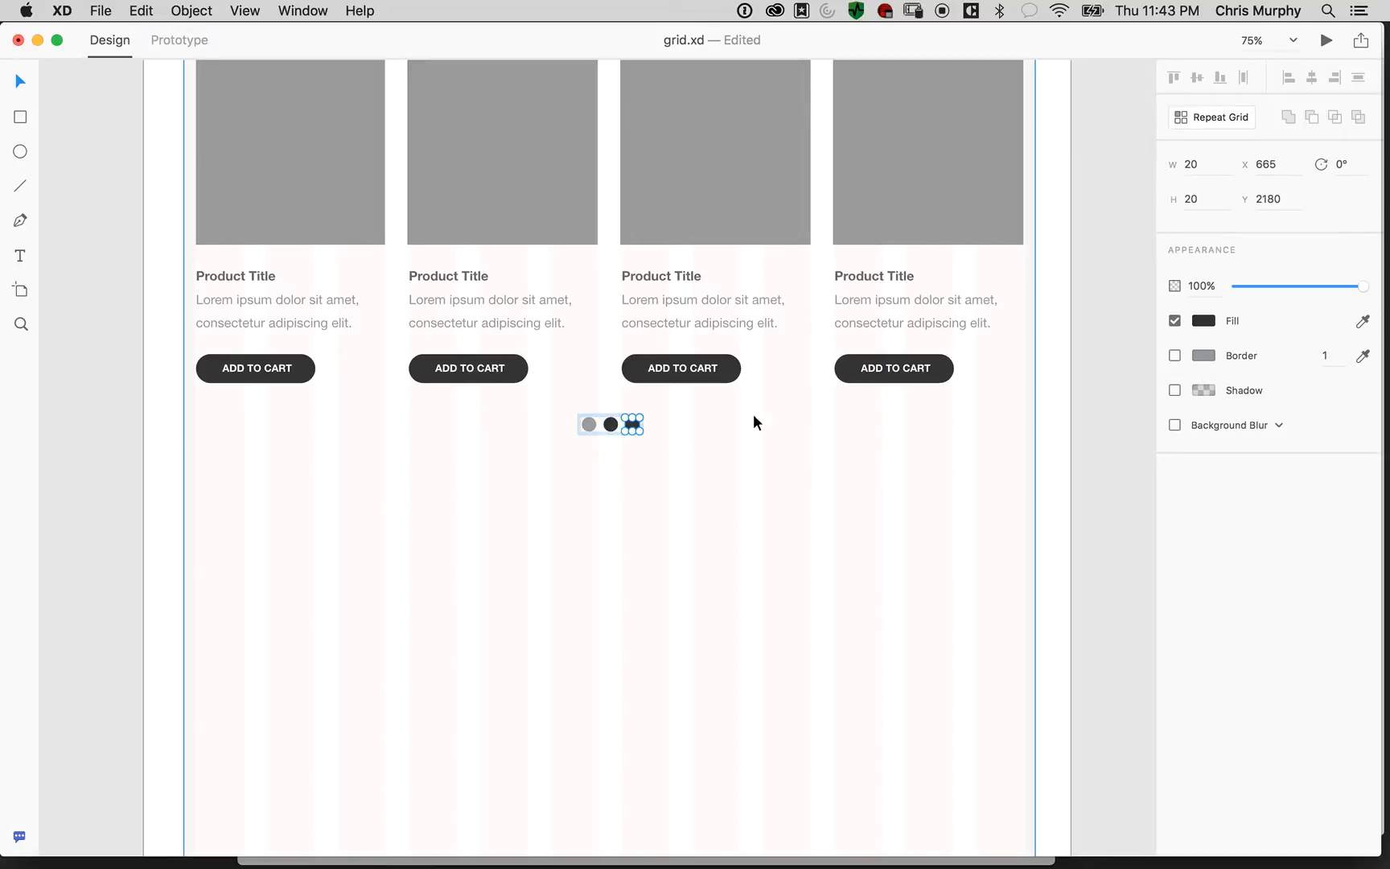
{"action": "left_click", "coordinate": [1204, 321]}
{"action": "left_click", "coordinate": [1013, 447]}
{"action": "left_click", "coordinate": [1076, 540]}
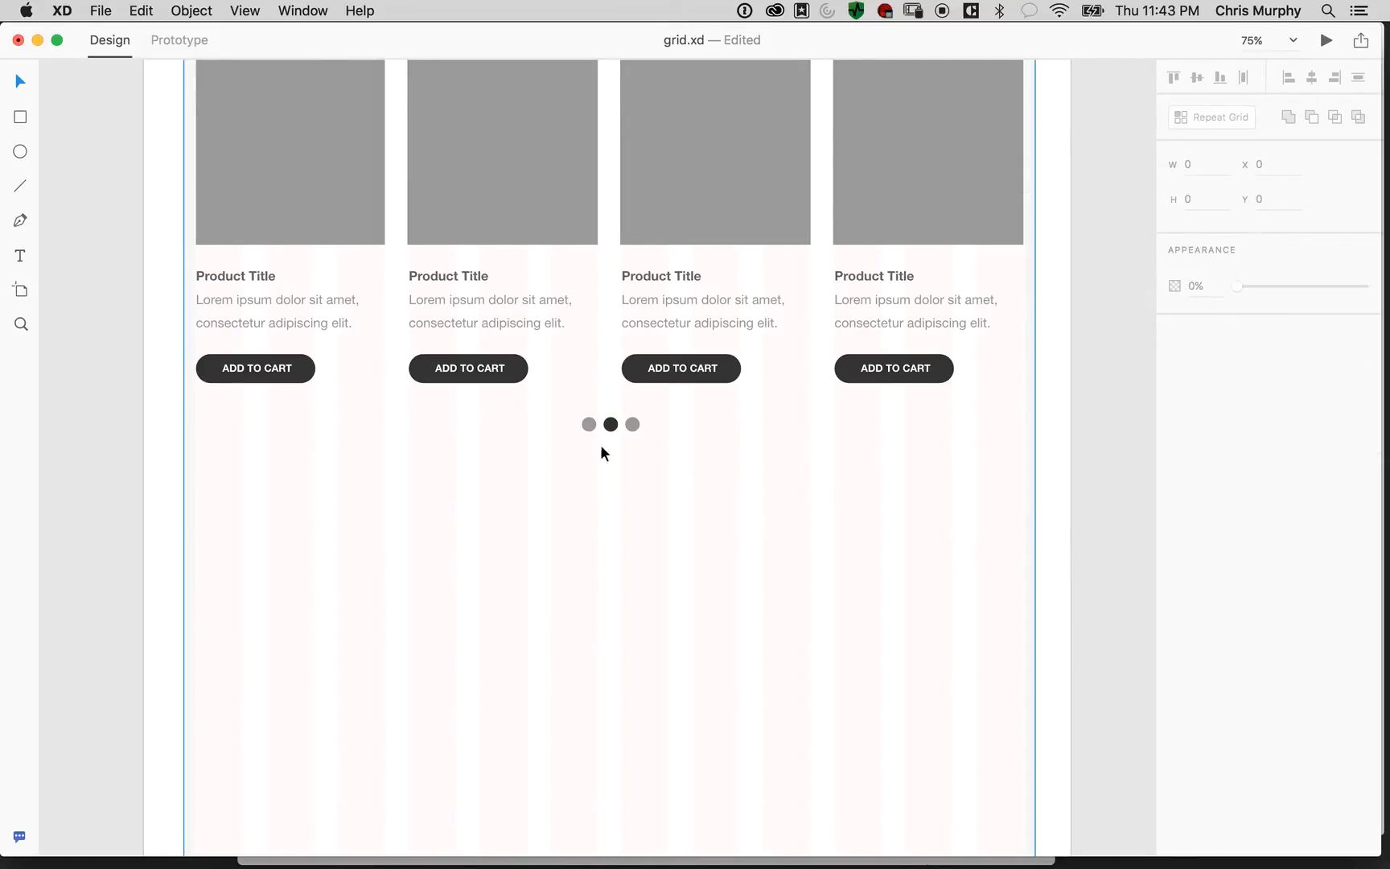
Examine the Products section with its pagination dots, along with the About section and hero area above it
{"action": "left_click_drag", "start_coordinate": [1040, 274], "coordinate": [1017, 432]}
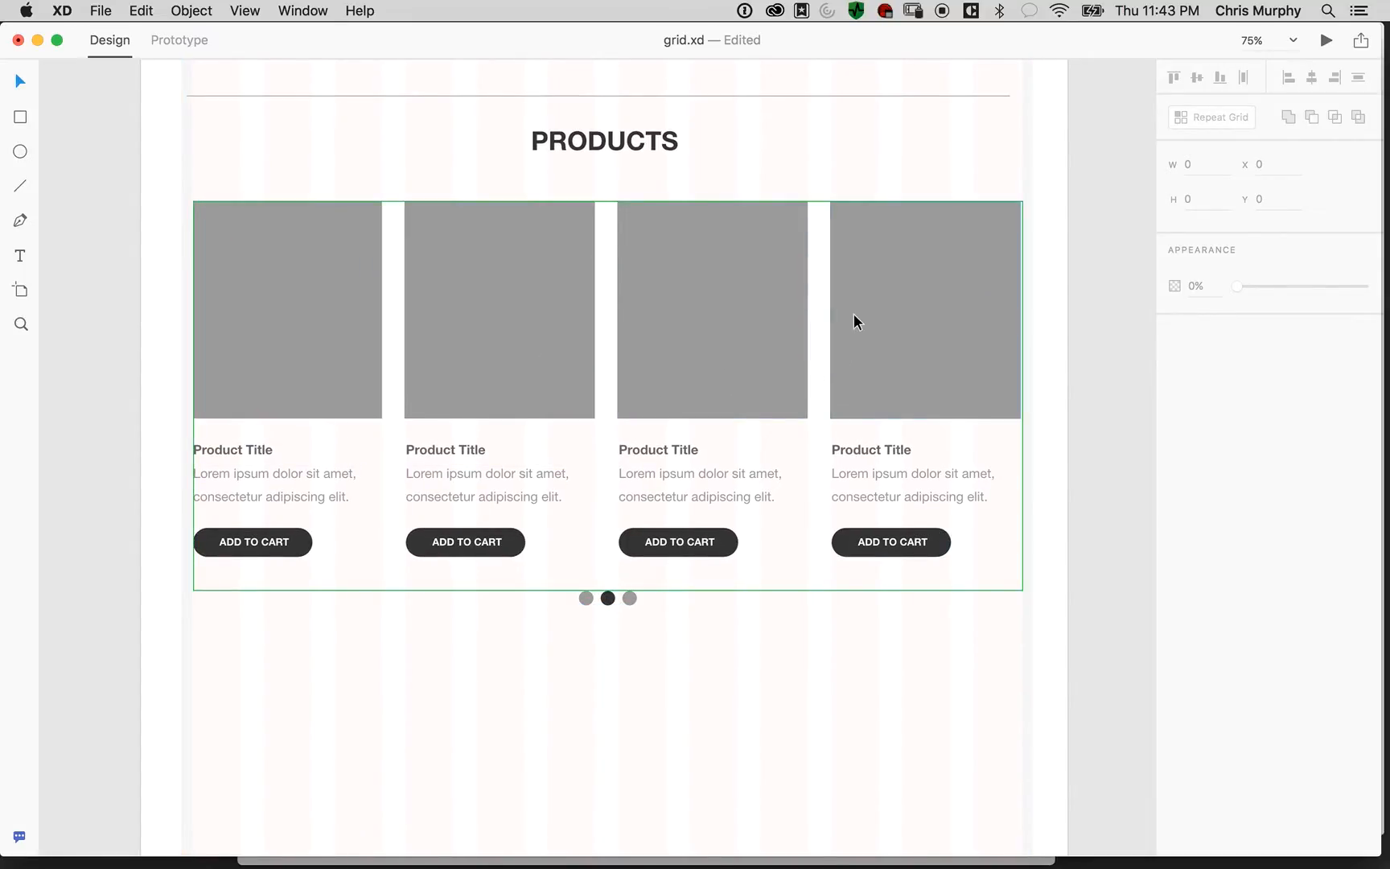
{"action": "left_click_drag", "start_coordinate": [1068, 215], "coordinate": [1066, 263]}
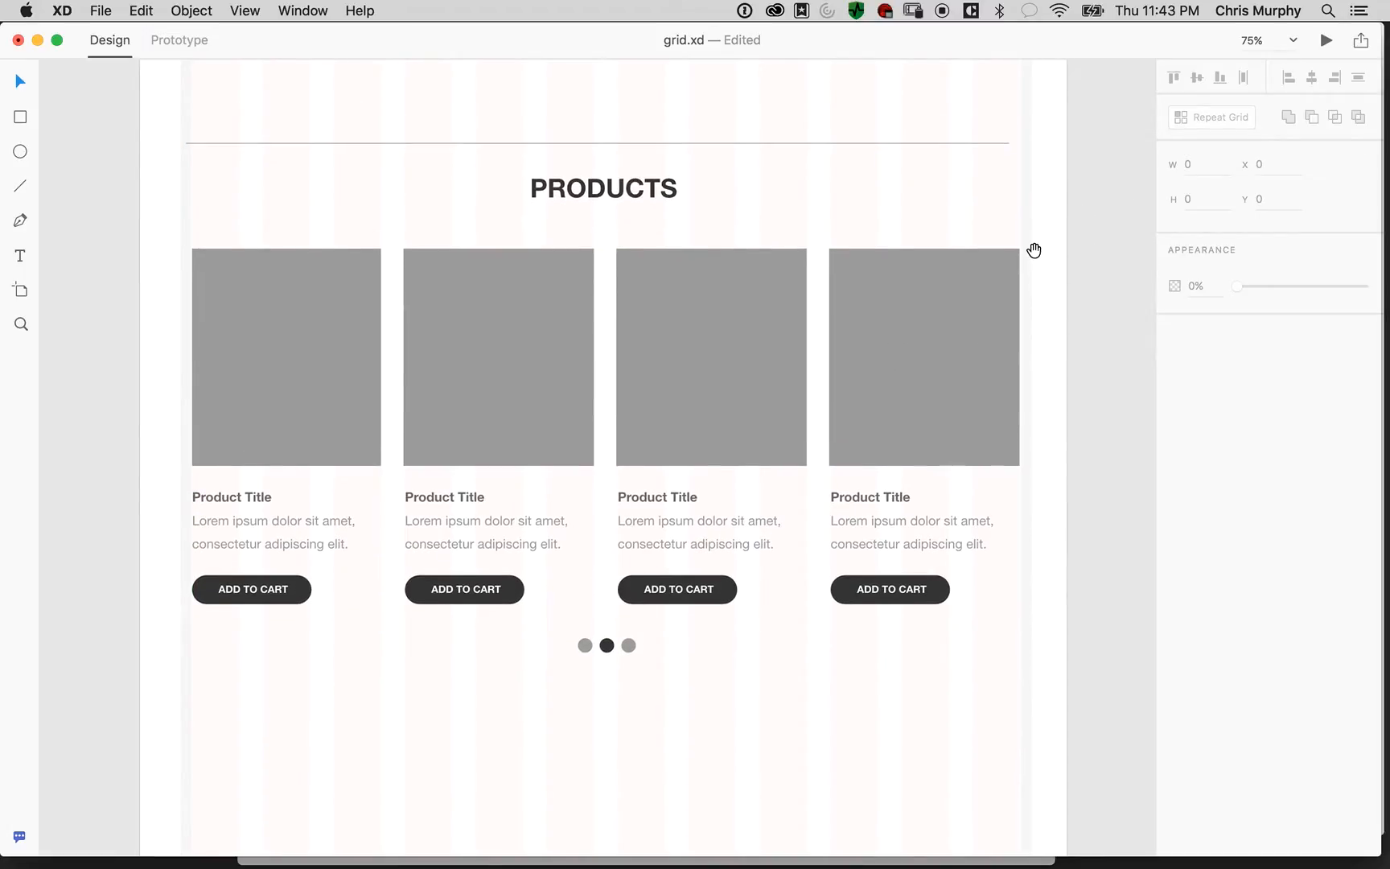
{"action": "left_click_drag", "start_coordinate": [680, 420], "coordinate": [636, 227]}
{"action": "left_click_drag", "start_coordinate": [572, 588], "coordinate": [587, 429]}
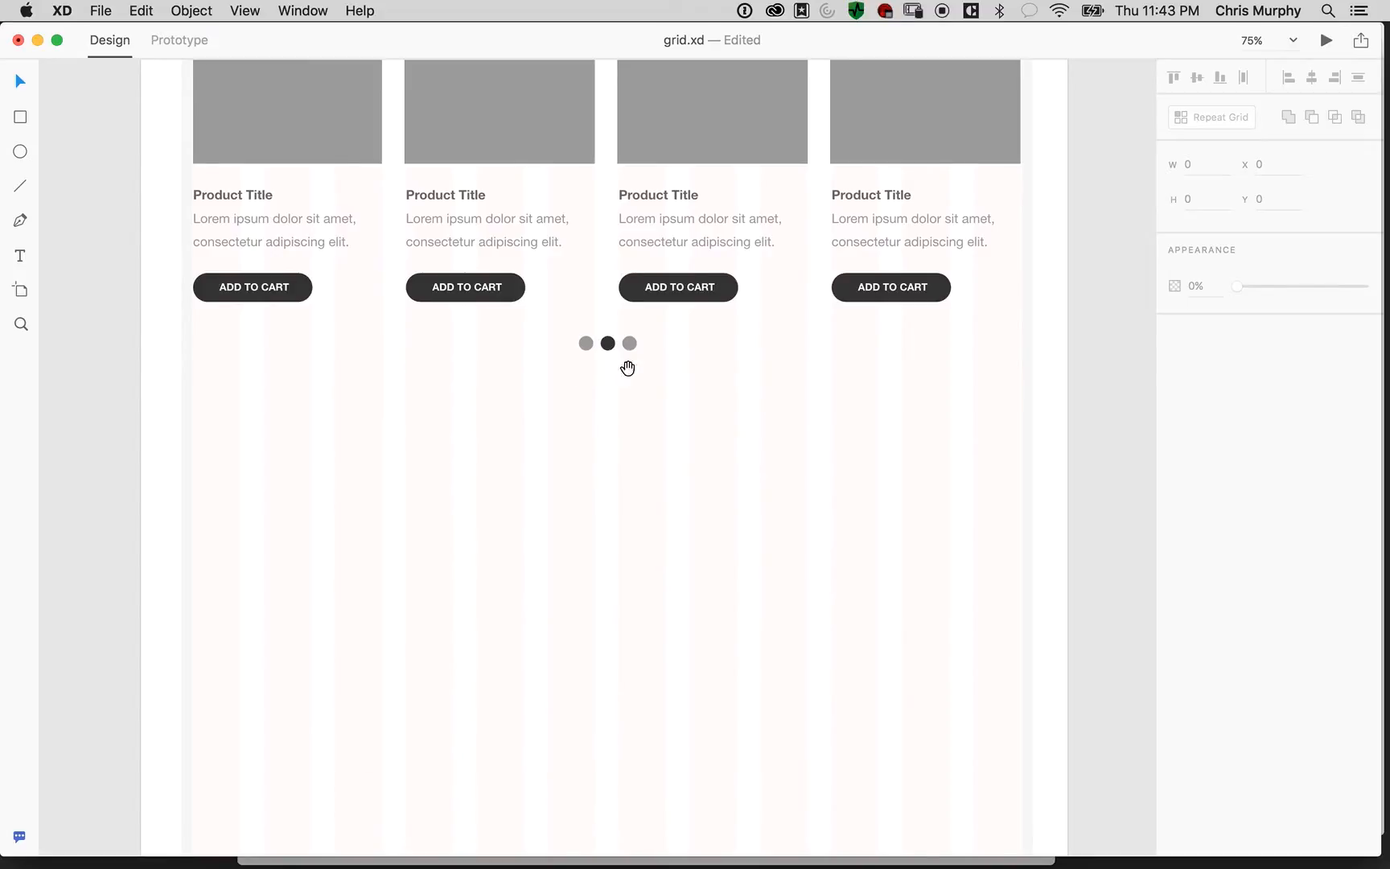
{"action": "scroll", "coordinate": [661, 311], "scroll_direction": "up", "scroll_amount": 8}
{"action": "scroll", "coordinate": [661, 310], "scroll_direction": "right", "scroll_amount": 2}
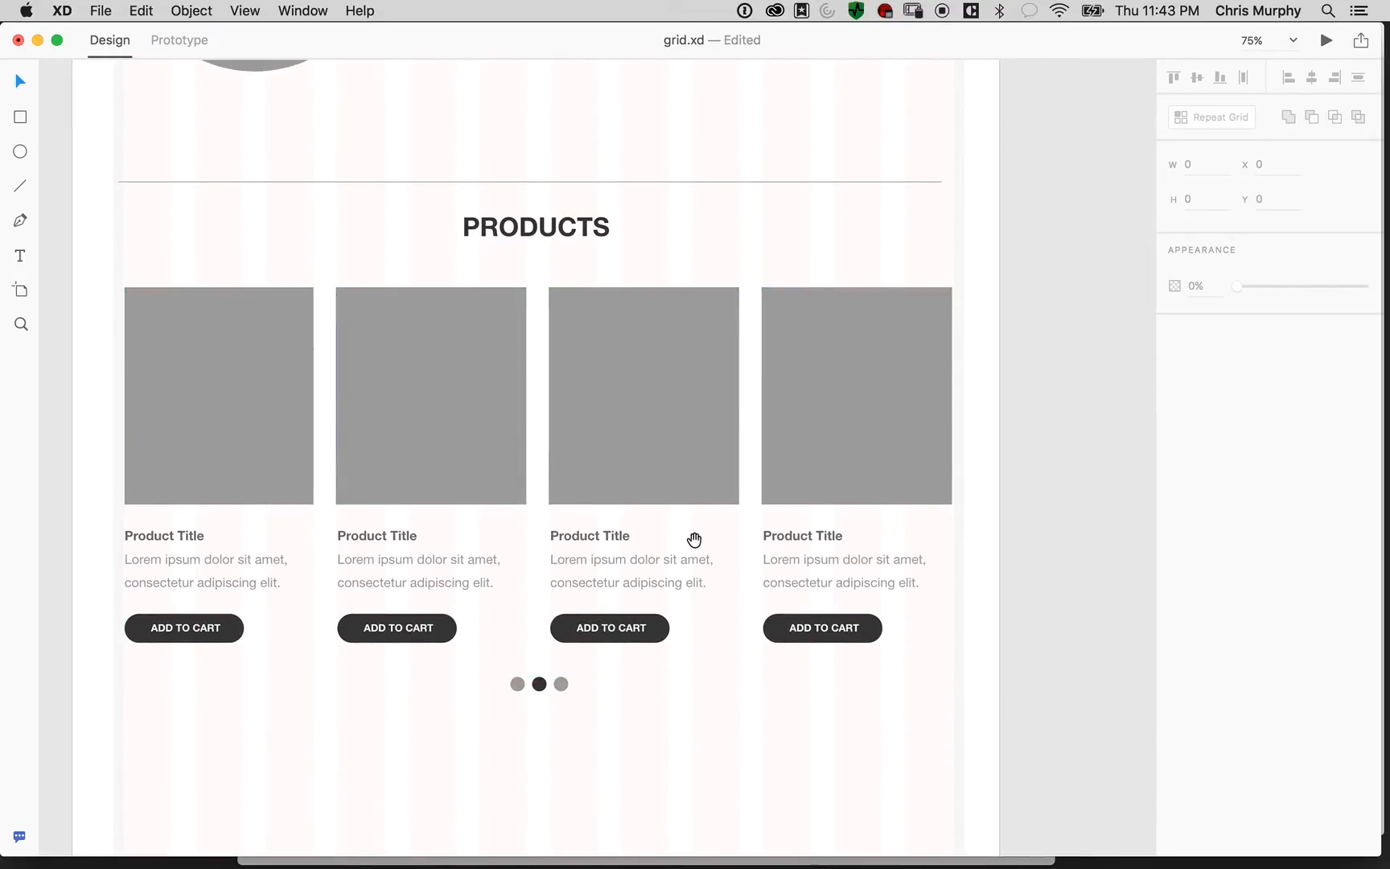
{"action": "left_click_drag", "start_coordinate": [692, 522], "coordinate": [694, 451]}
{"action": "left_click_drag", "start_coordinate": [754, 286], "coordinate": [754, 530]}
{"action": "left_click_drag", "start_coordinate": [828, 265], "coordinate": [807, 531]}
{"action": "left_click_drag", "start_coordinate": [819, 276], "coordinate": [818, 591]}
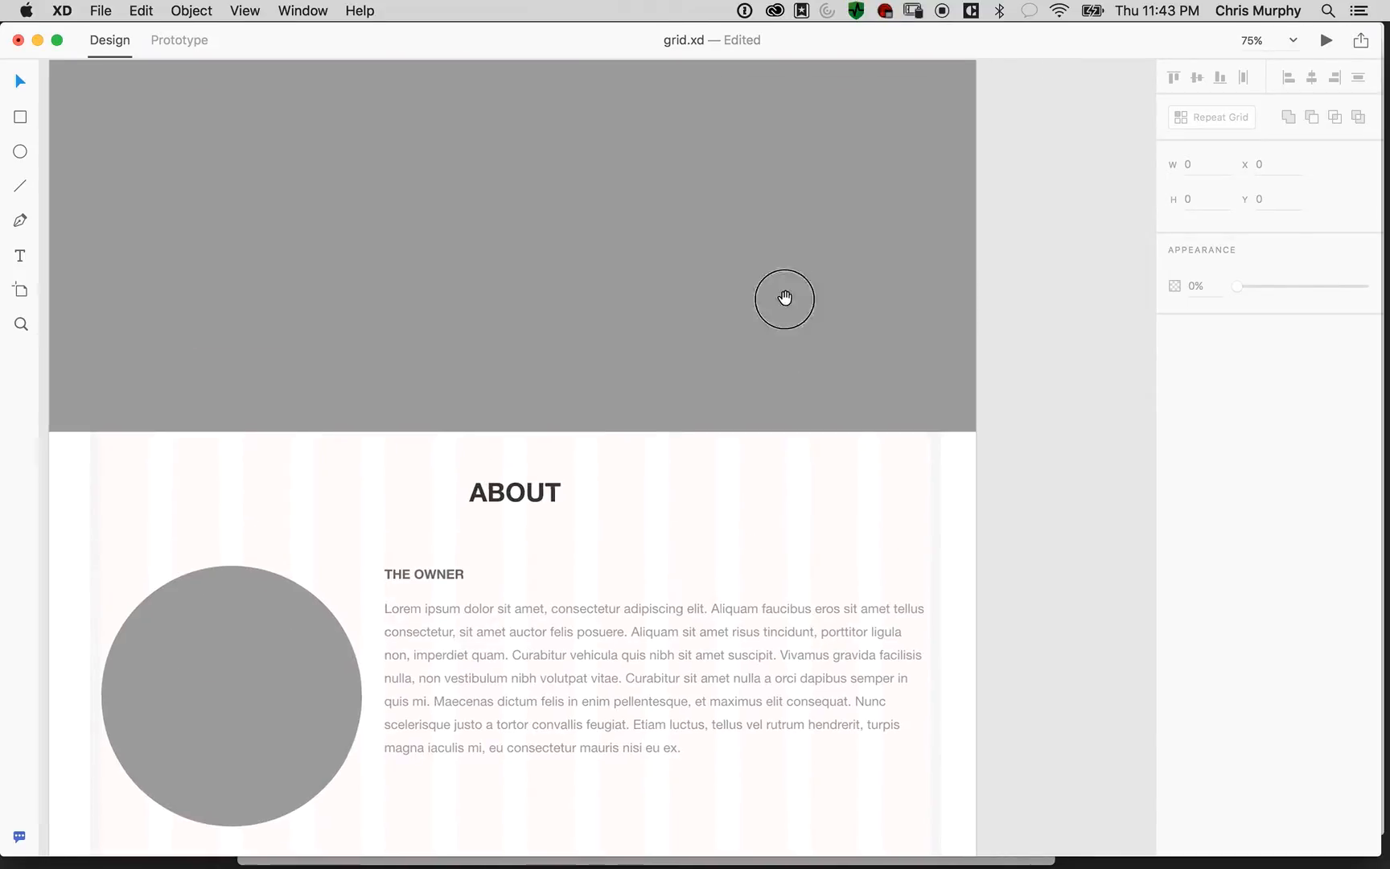
{"action": "left_click_drag", "start_coordinate": [785, 297], "coordinate": [745, 708]}
{"action": "scroll", "coordinate": [689, 691], "scroll_direction": "down", "scroll_amount": 20}
{"action": "left_click_drag", "start_coordinate": [655, 662], "coordinate": [776, 413]}
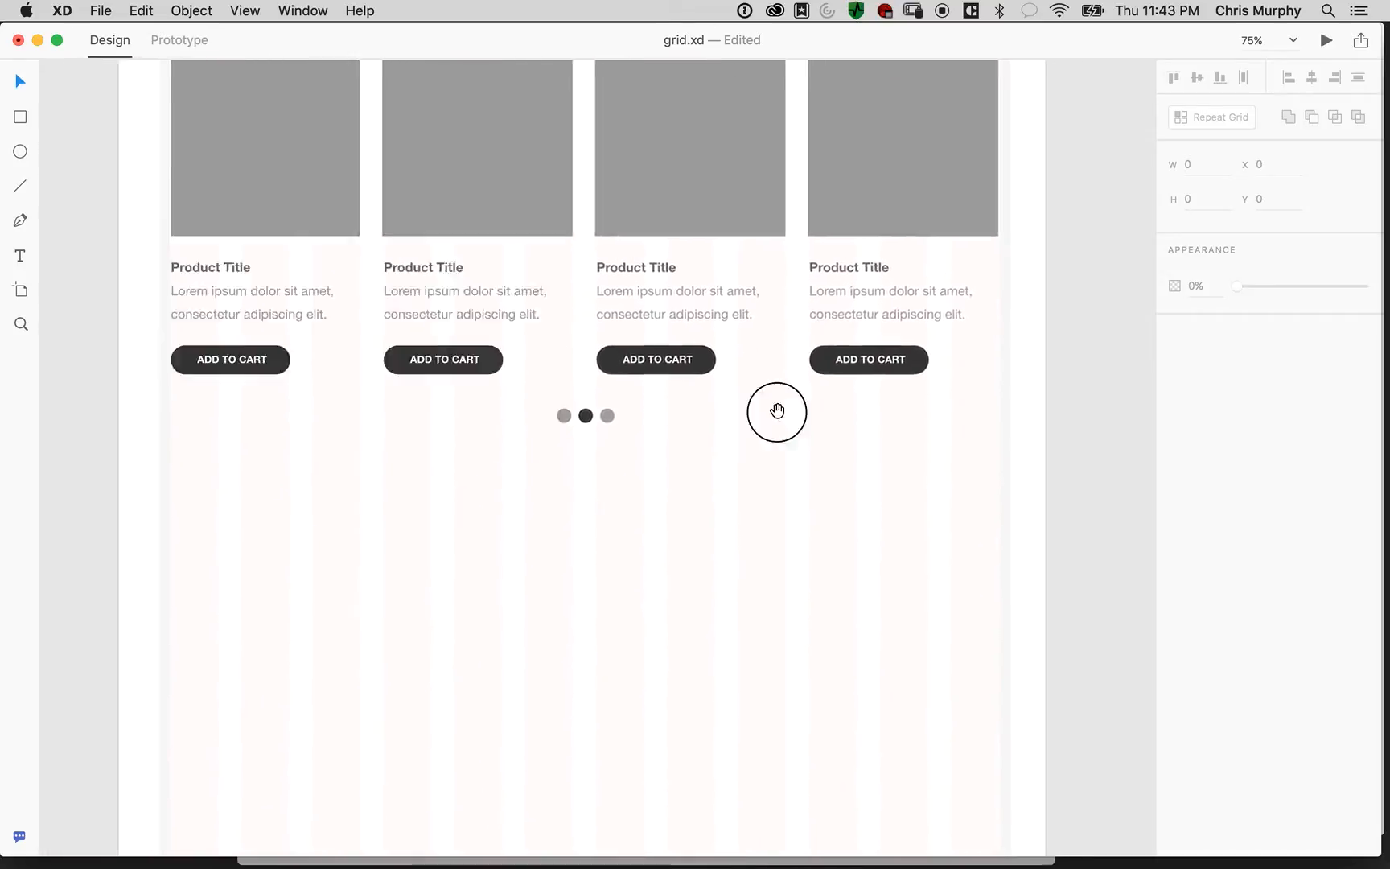
{"action": "scroll", "coordinate": [816, 564], "scroll_direction": "up", "scroll_amount": 5}
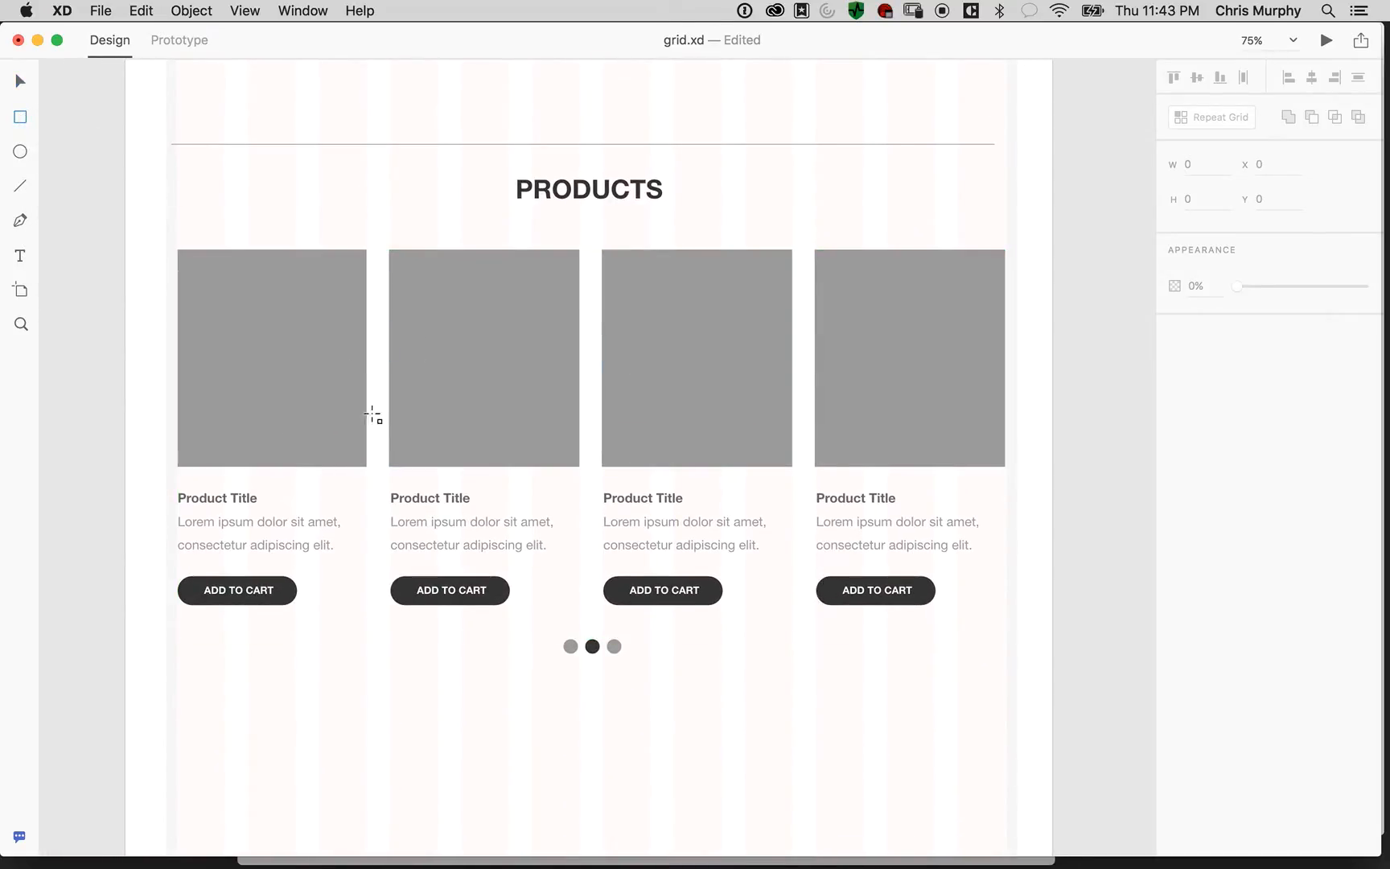
Copy the dark rounded button shape from the second product card and place the copy below the pagination dots
{"action": "left_click", "coordinate": [20, 82]}
{"action": "left_click", "coordinate": [463, 597]}
{"action": "left_click", "coordinate": [455, 587]}
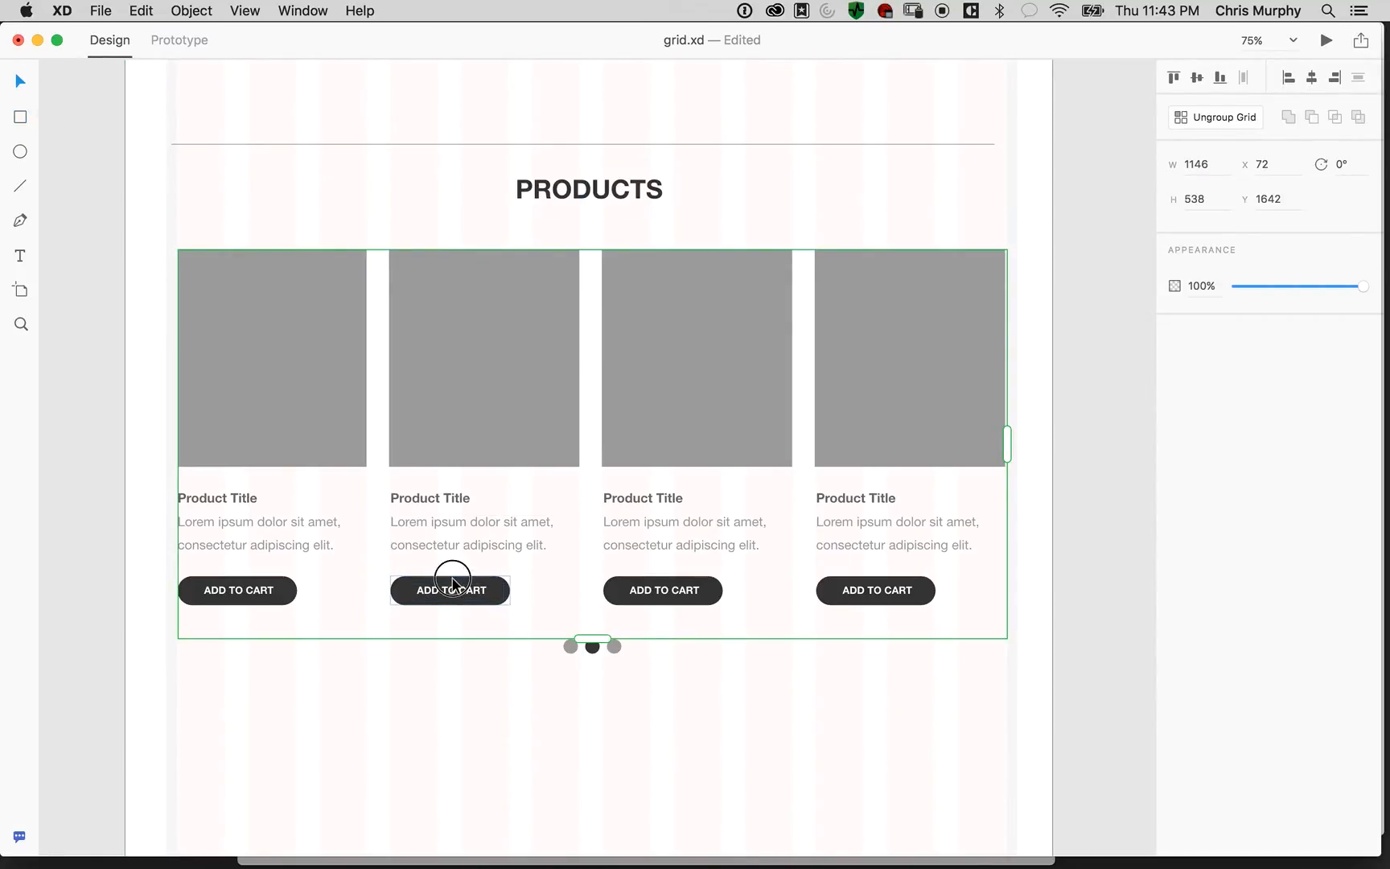
{"action": "left_click", "coordinate": [388, 683]}
{"action": "key", "text": "super+z"}
{"action": "double_click", "coordinate": [463, 587]}
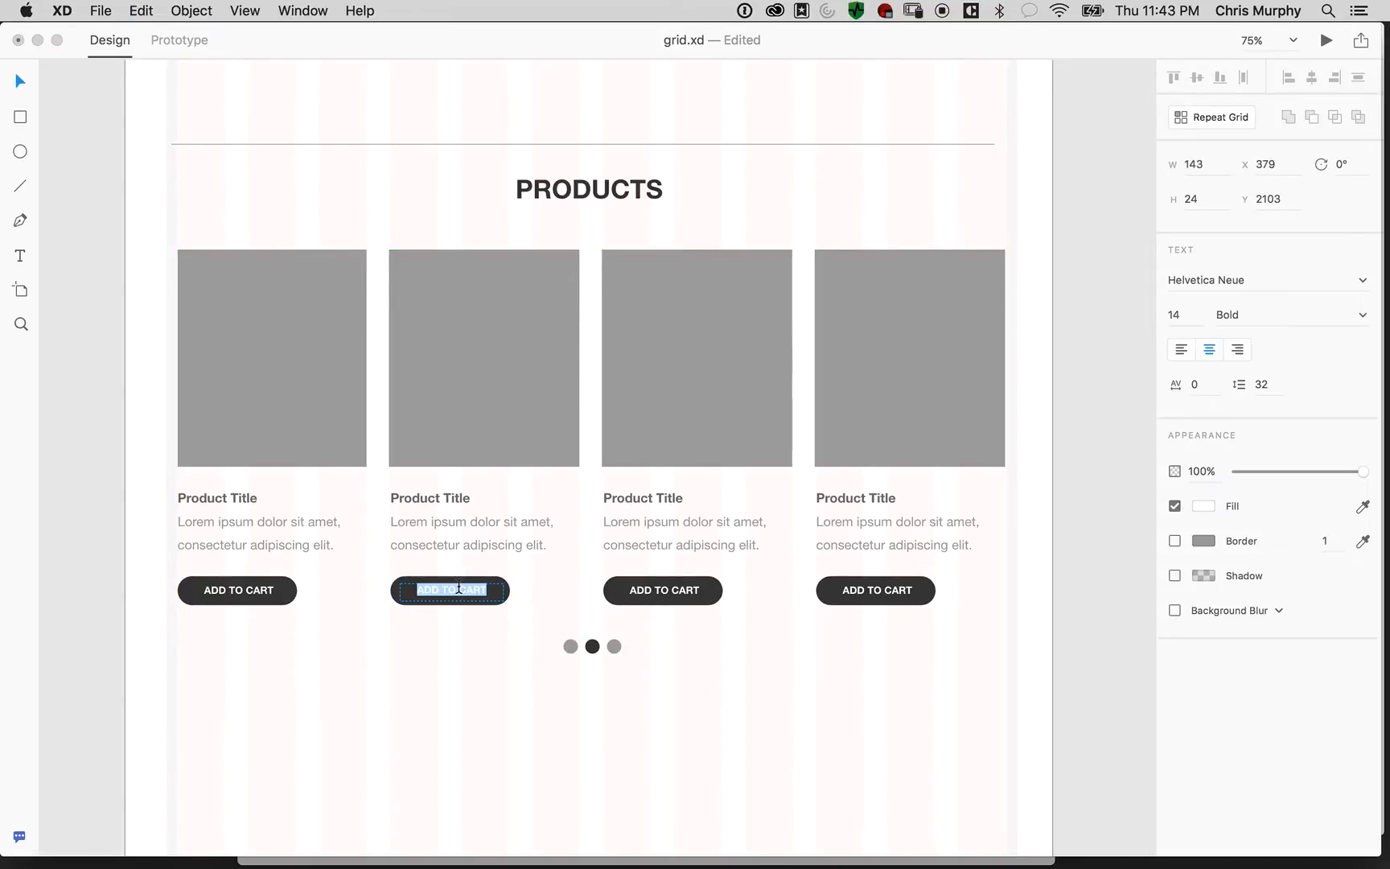
{"action": "key", "text": "super+a"}
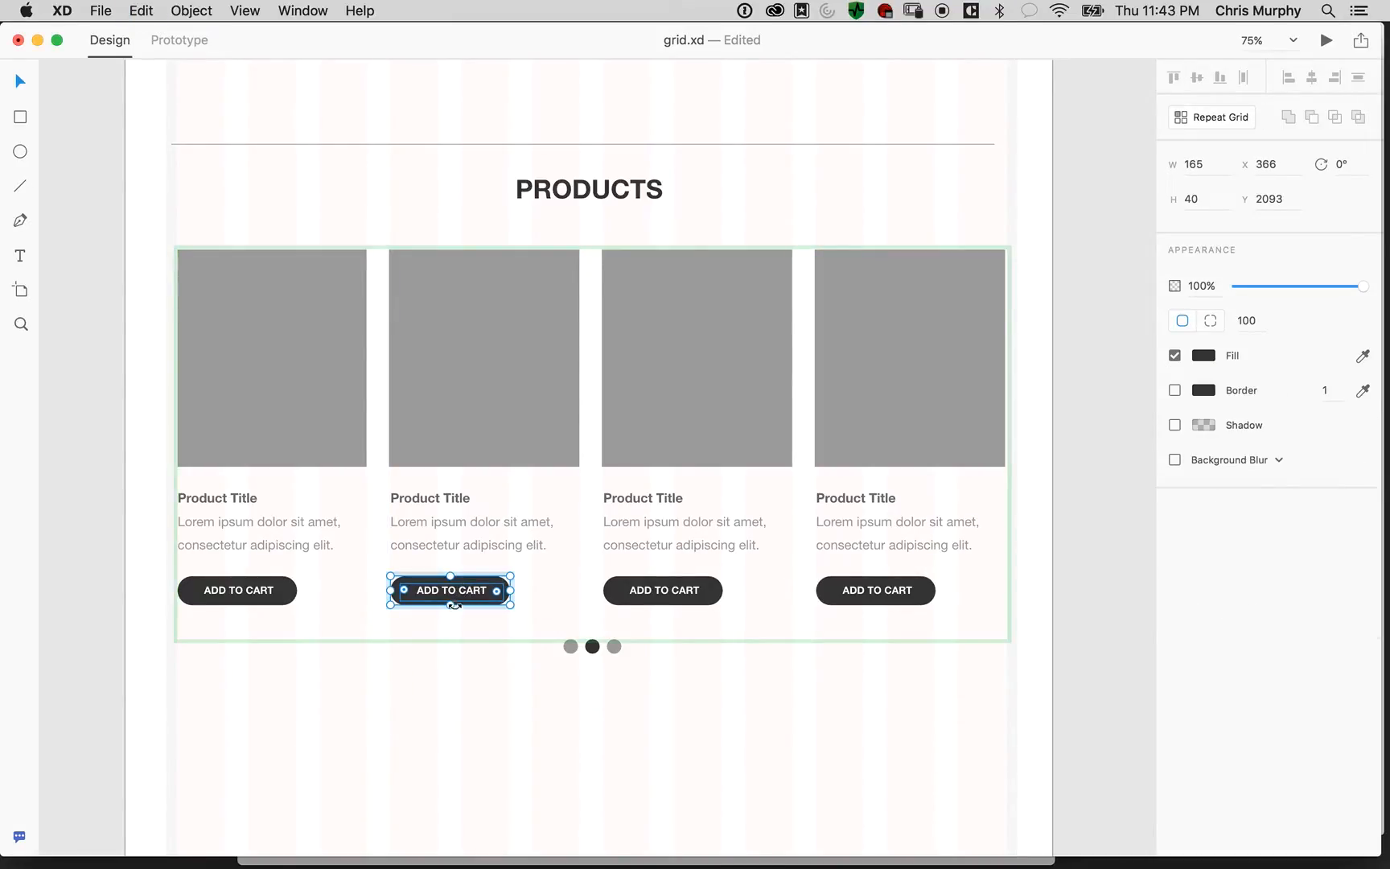
{"action": "left_click_drag", "start_coordinate": [441, 687], "coordinate": [425, 344]}
{"action": "key", "text": "super+v"}
{"action": "left_click_drag", "start_coordinate": [463, 247], "coordinate": [613, 387]}
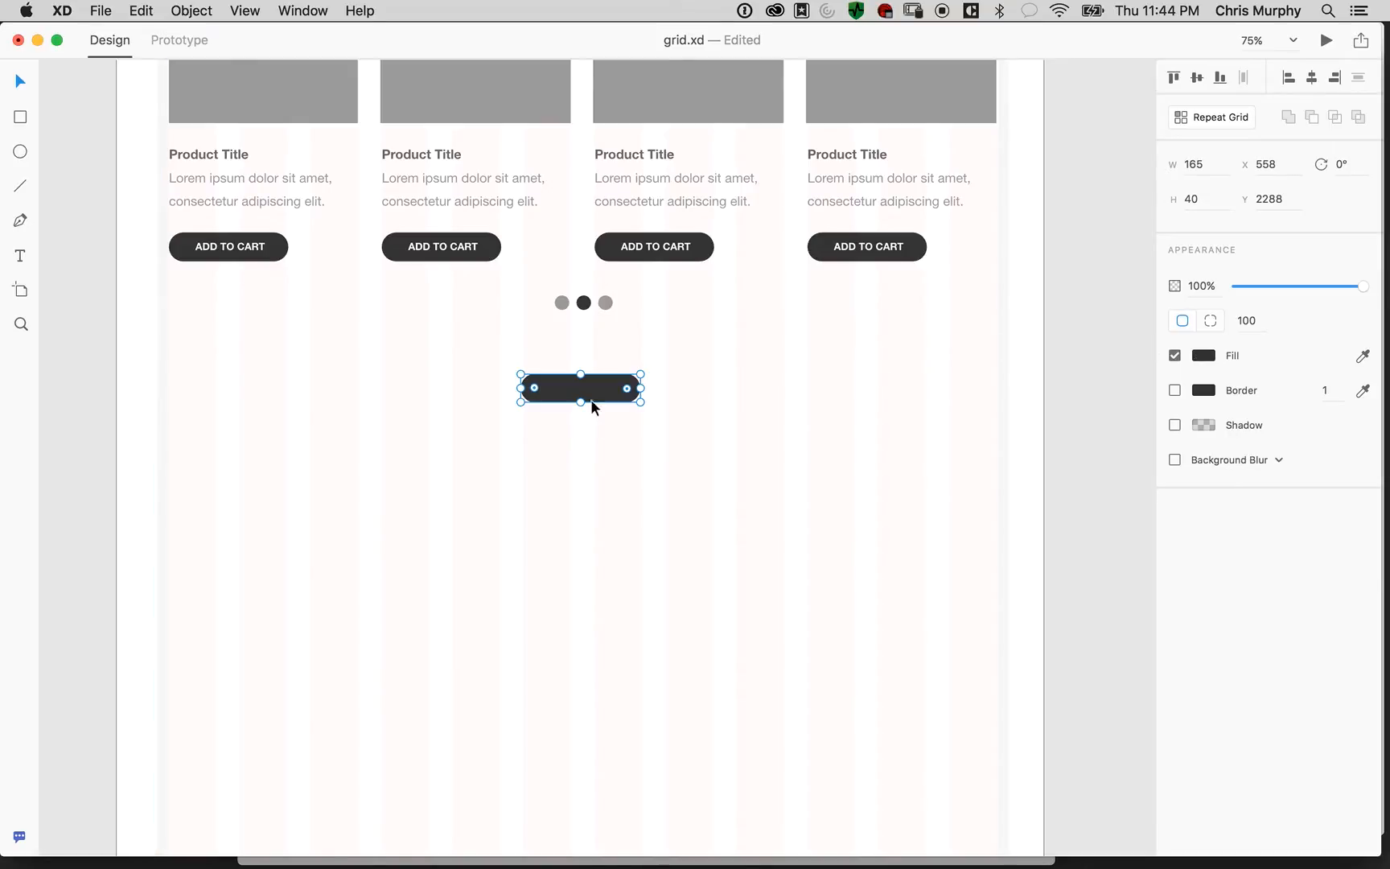
Set the corner radius of the copied dark button shape to 3
{"action": "left_click", "coordinate": [1246, 321]}
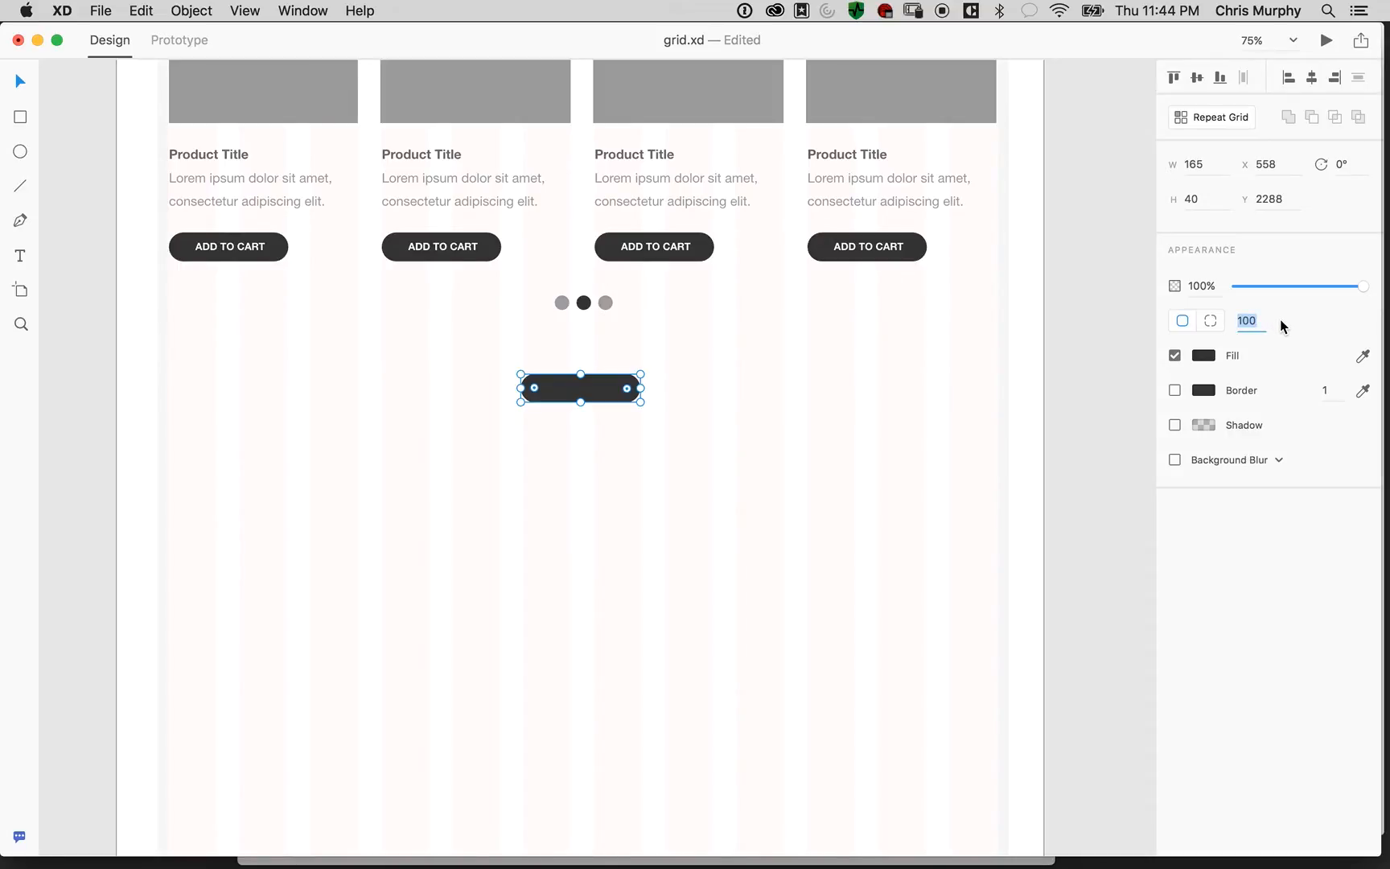
{"action": "type", "text": "3"}
{"action": "key", "text": "Tab"}
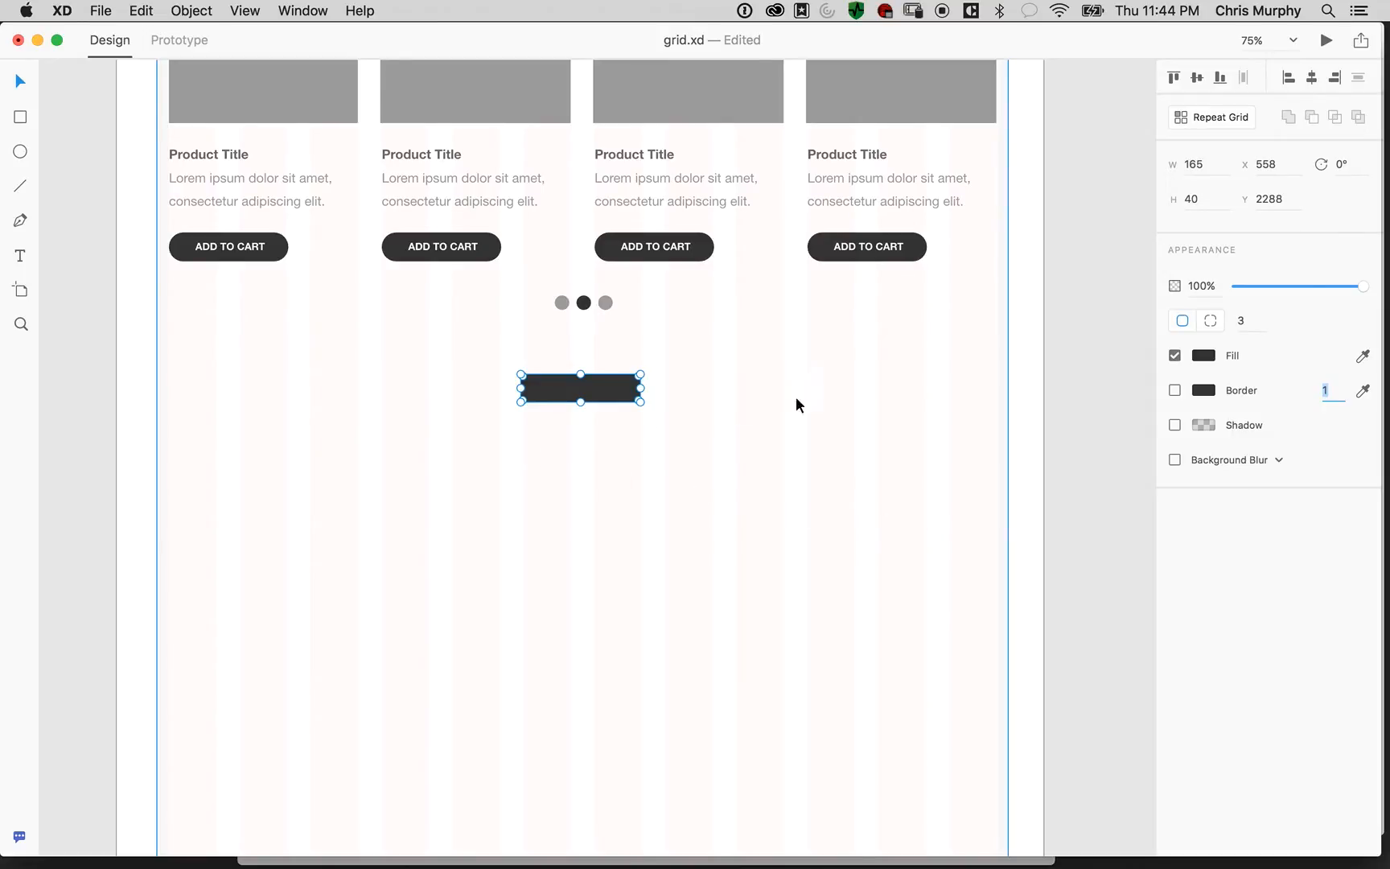
{"action": "left_click", "coordinate": [769, 404]}
{"action": "left_click", "coordinate": [606, 391]}
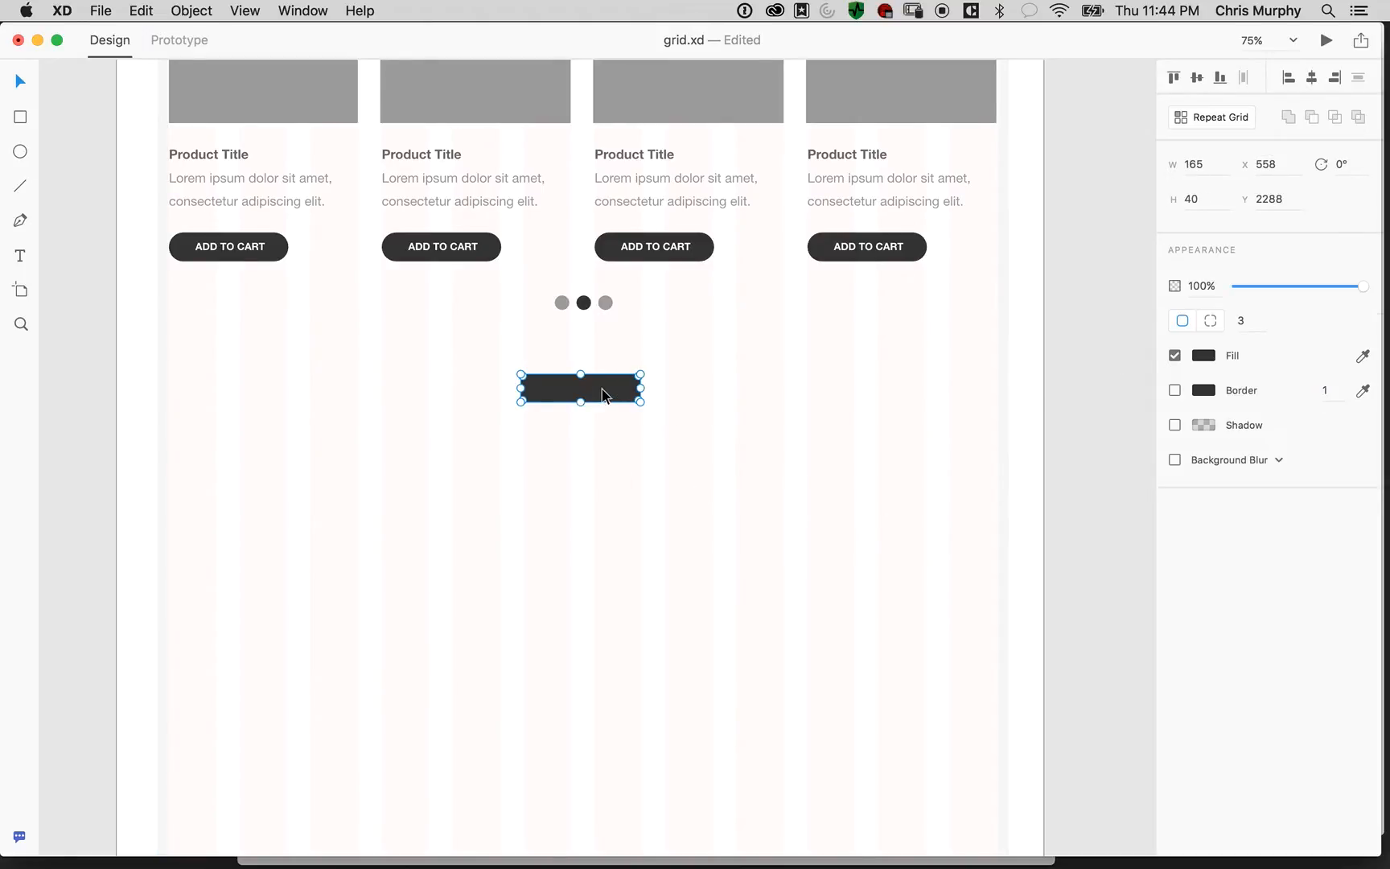
Set the height of the dark rectangle below the dots to 90
{"action": "left_click", "coordinate": [1206, 164]}
{"action": "left_click", "coordinate": [1192, 198]}
{"action": "key", "text": "shift+Up"}
{"action": "key", "text": "shift+Up"}
{"action": "key", "text": "shift+Up"}
{"action": "key", "text": "shift+Up"}
{"action": "key", "text": "shift+Up"}
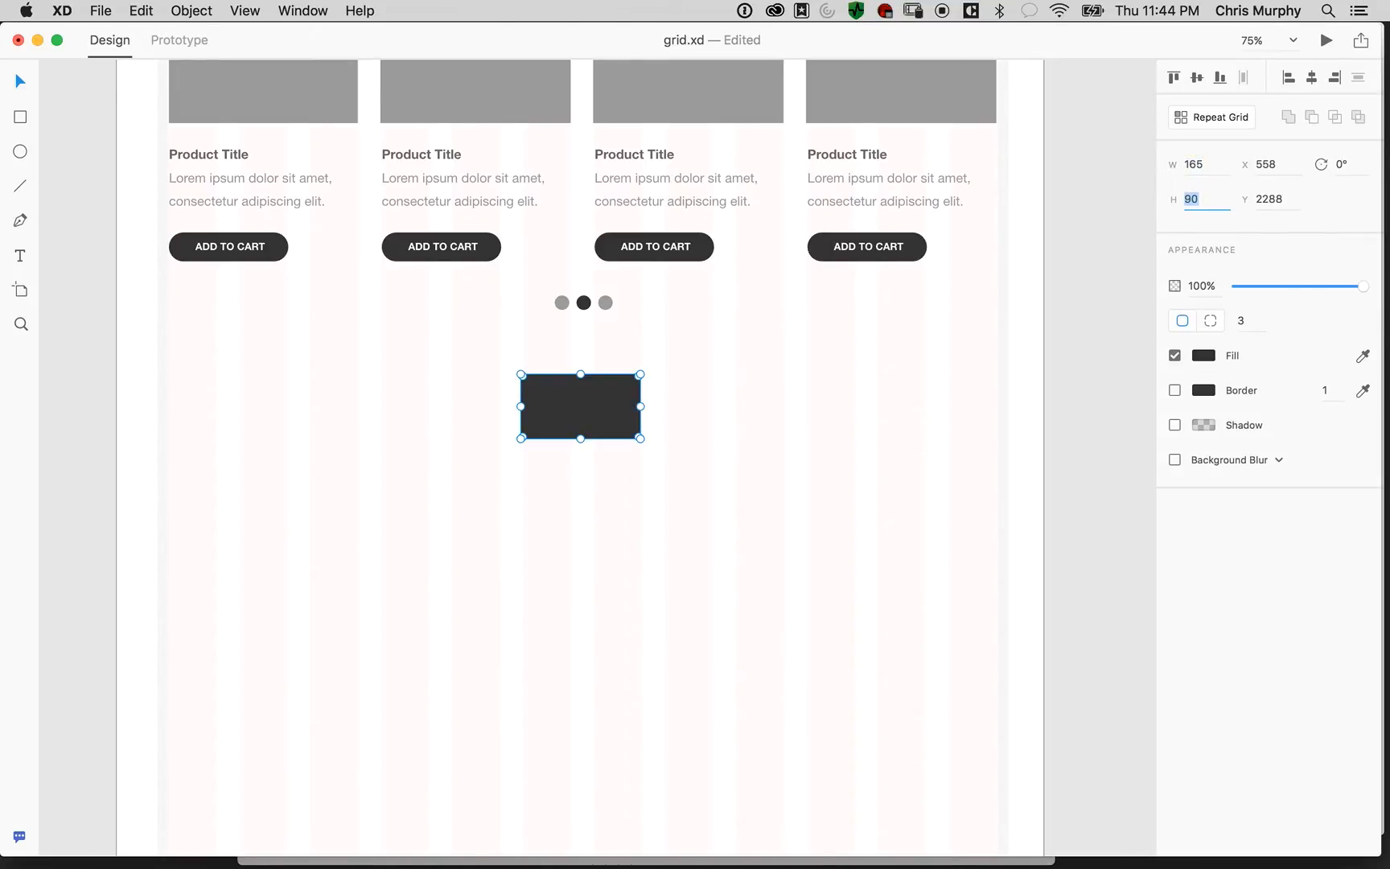
Set the width of the dark rectangle to 275
{"action": "left_click", "coordinate": [1195, 165]}
{"action": "key", "text": "shift+Up"}
{"action": "key", "text": "shift+Up"}
{"action": "key", "text": "shift+Up"}
{"action": "key", "text": "shift+Up"}
{"action": "key", "text": "shift+Up"}
{"action": "key", "text": "shift+Up"}
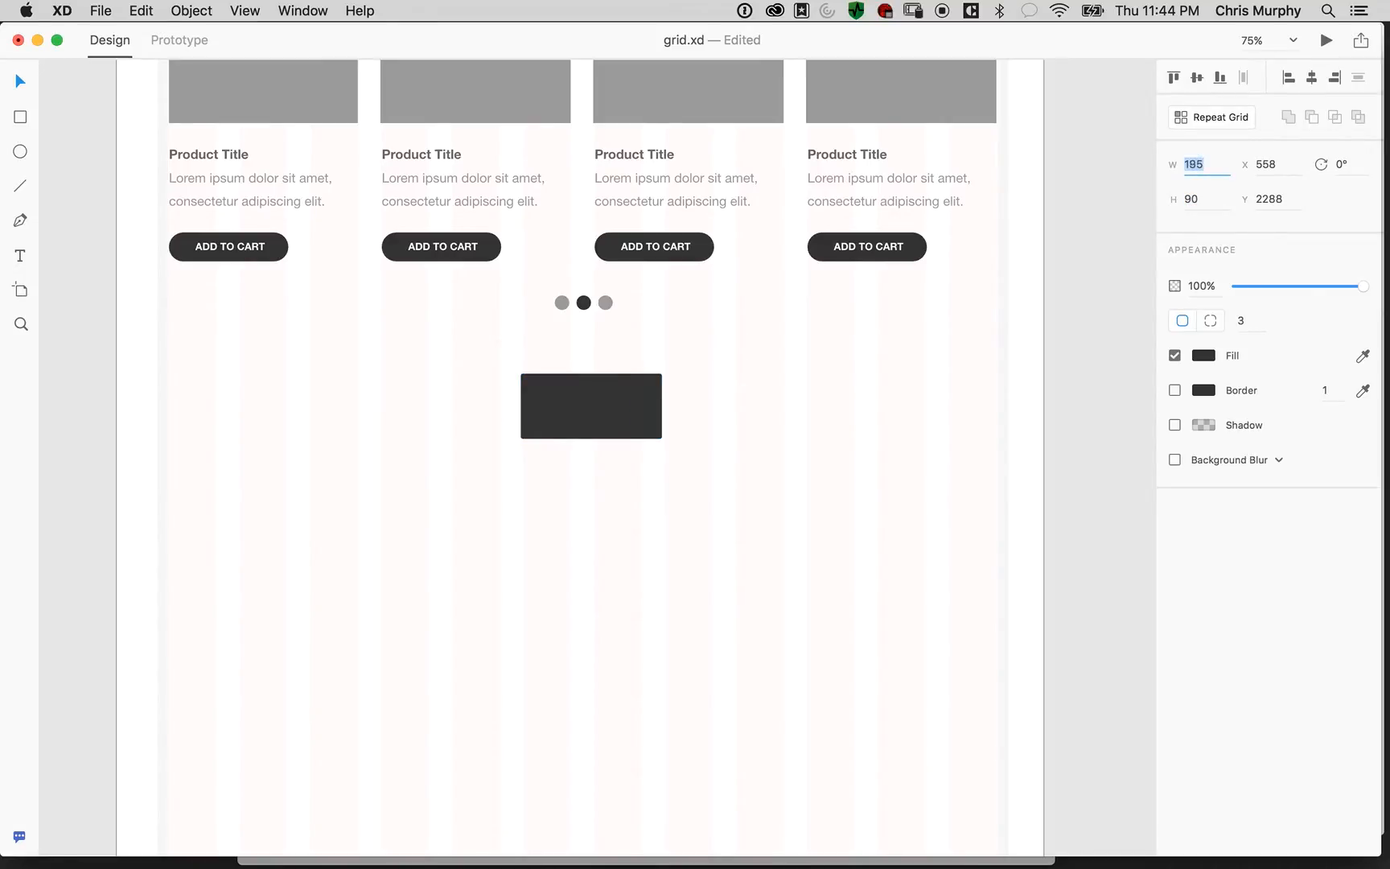
{"action": "key", "text": "shift+Up"}
{"action": "key", "text": "shift+Up"}
{"action": "key", "text": "shift+Up"}
{"action": "key", "text": "shift+Up"}
{"action": "key", "text": "shift+Up"}
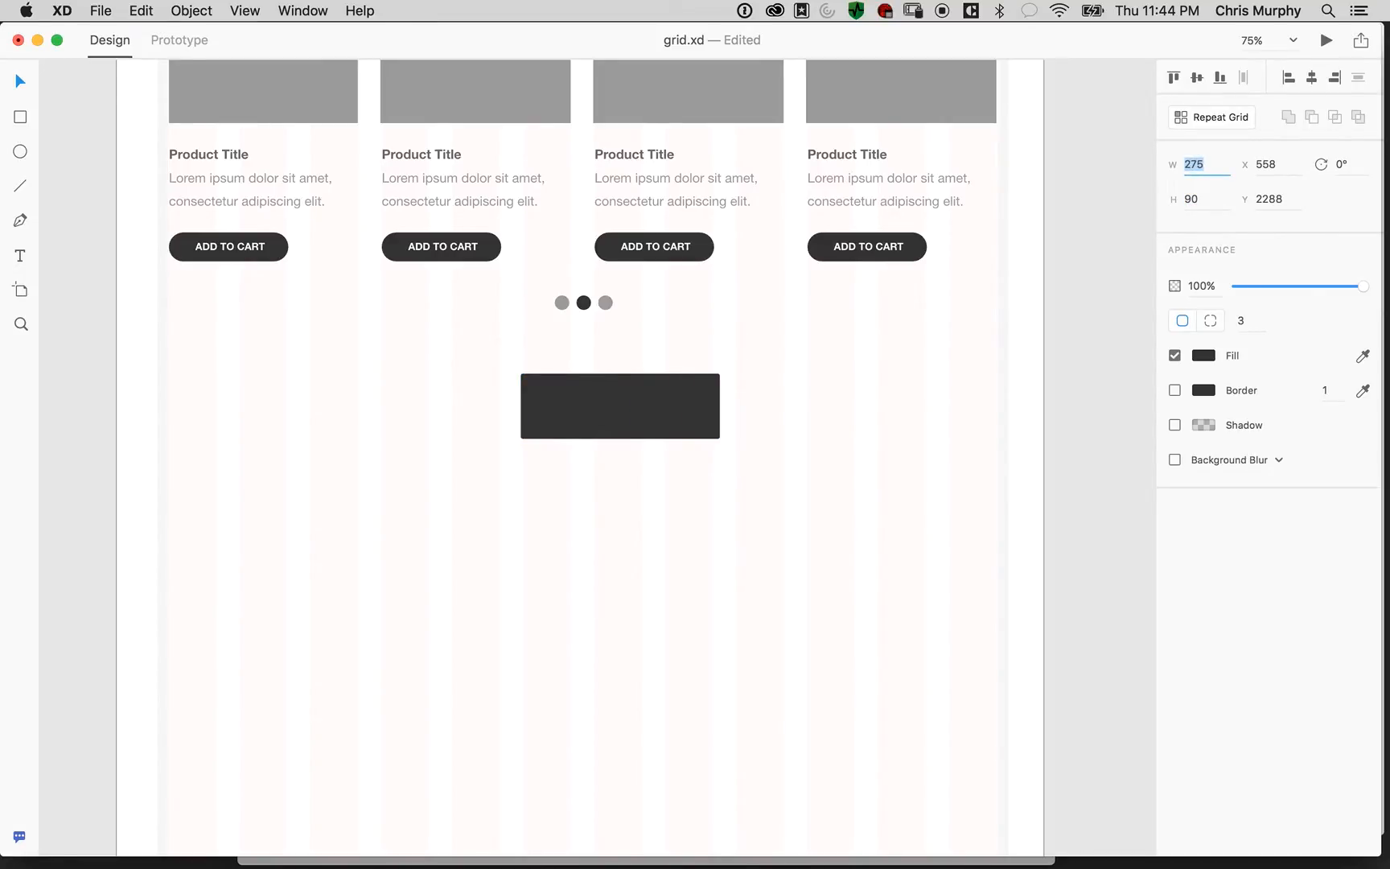
Set the dark rectangle's width to 260 and move it to about X 515, Y 2313 below the dots
{"action": "mouse_move", "coordinate": [659, 404]}
{"action": "left_mouse_down"}
{"action": "mouse_move", "coordinate": [620, 403]}
{"action": "mouse_move", "coordinate": [687, 406]}
{"action": "left_mouse_up"}
{"action": "left_click", "coordinate": [1207, 162]}
{"action": "key", "text": "shift+Down"}
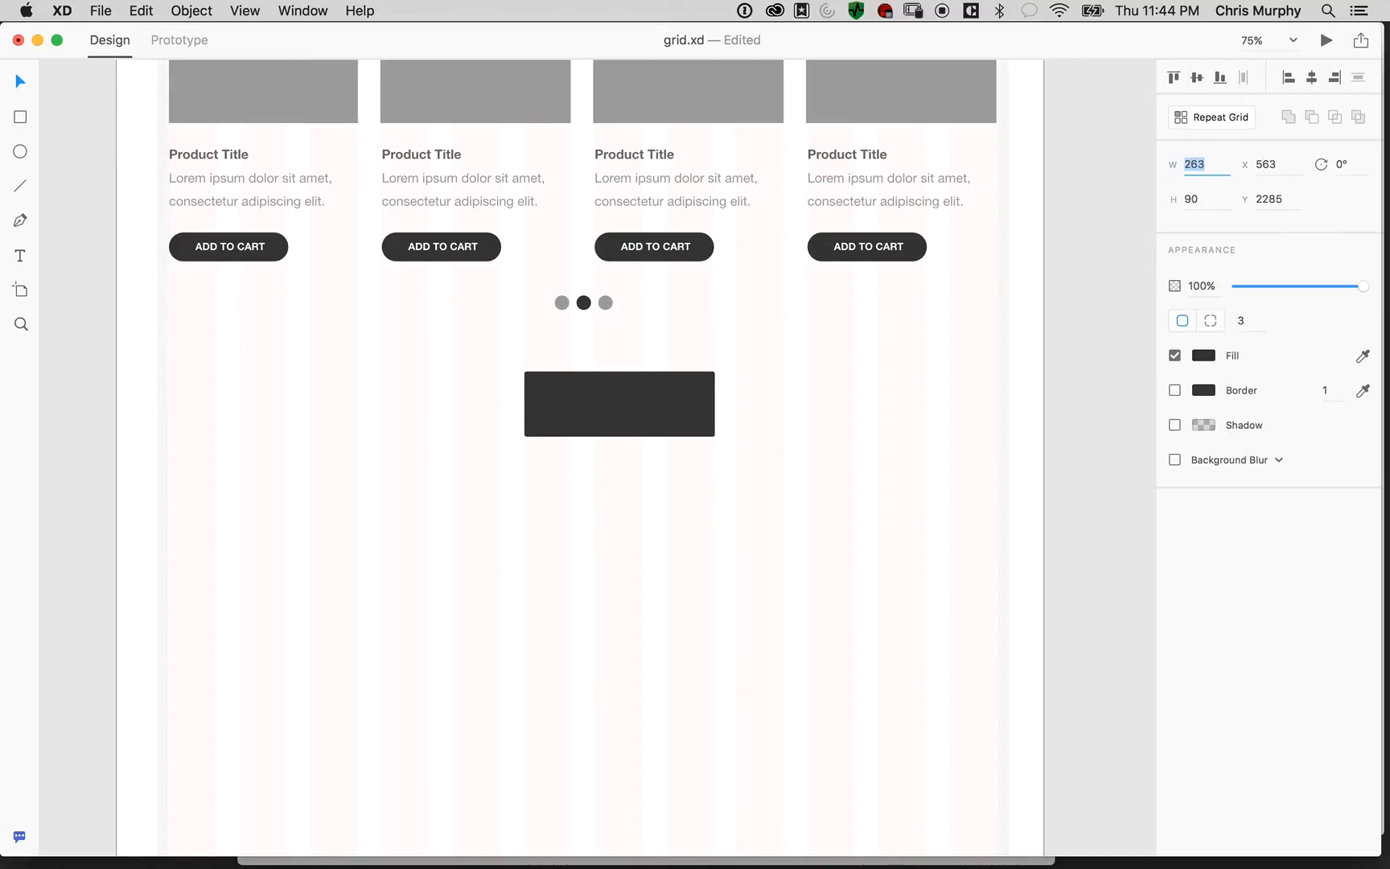
{"action": "key", "text": "Down"}
{"action": "key", "text": "Down"}
{"action": "left_click_drag", "start_coordinate": [669, 402], "coordinate": [637, 422]}
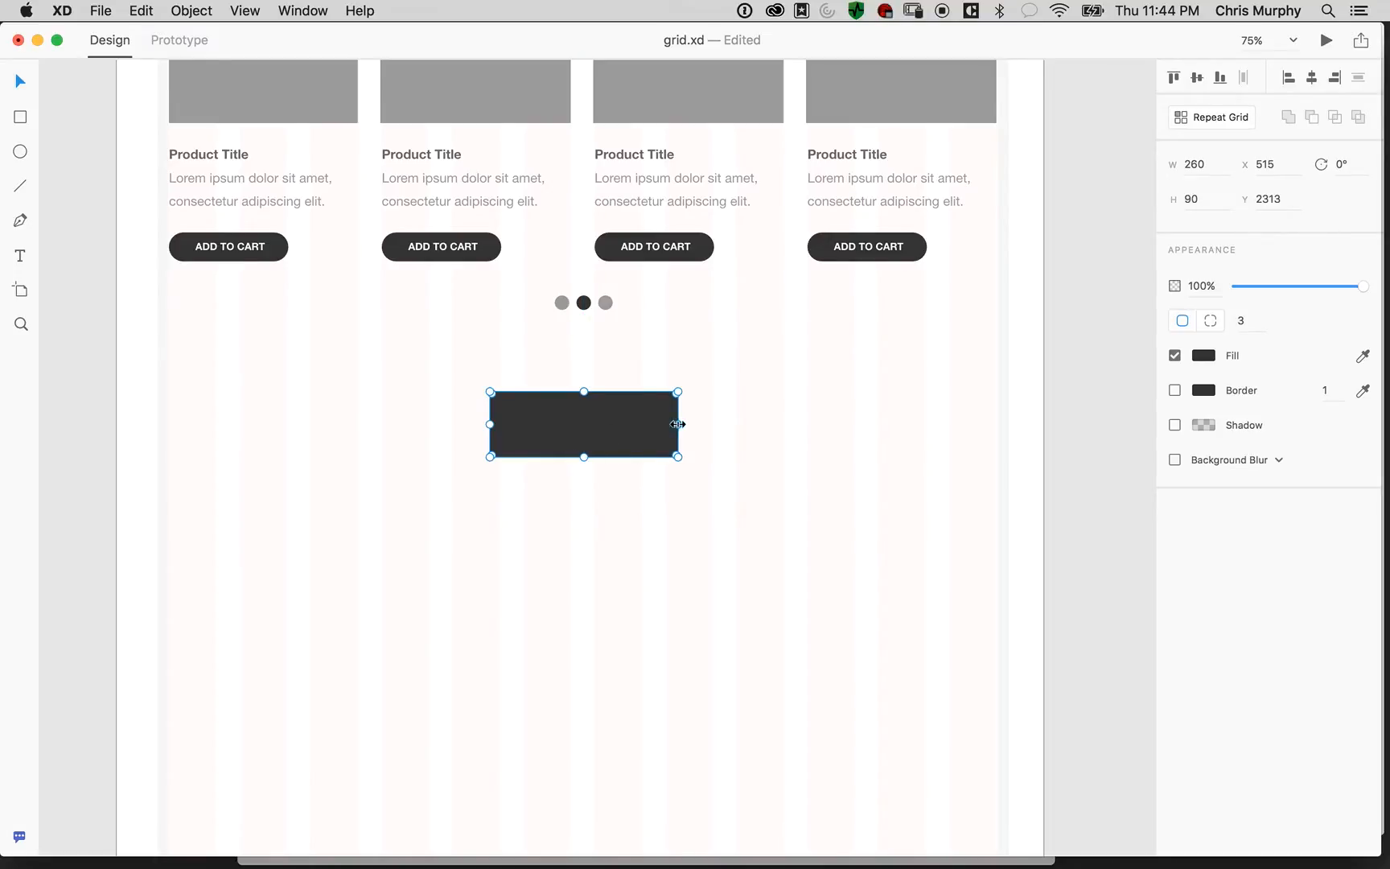
Widen the dark rectangle on both sides to a width of 360 and move it to X 460, Y 2283
{"action": "left_click_drag", "start_coordinate": [678, 423], "coordinate": [710, 424]}
{"action": "left_click_drag", "start_coordinate": [488, 423], "coordinate": [450, 423]}
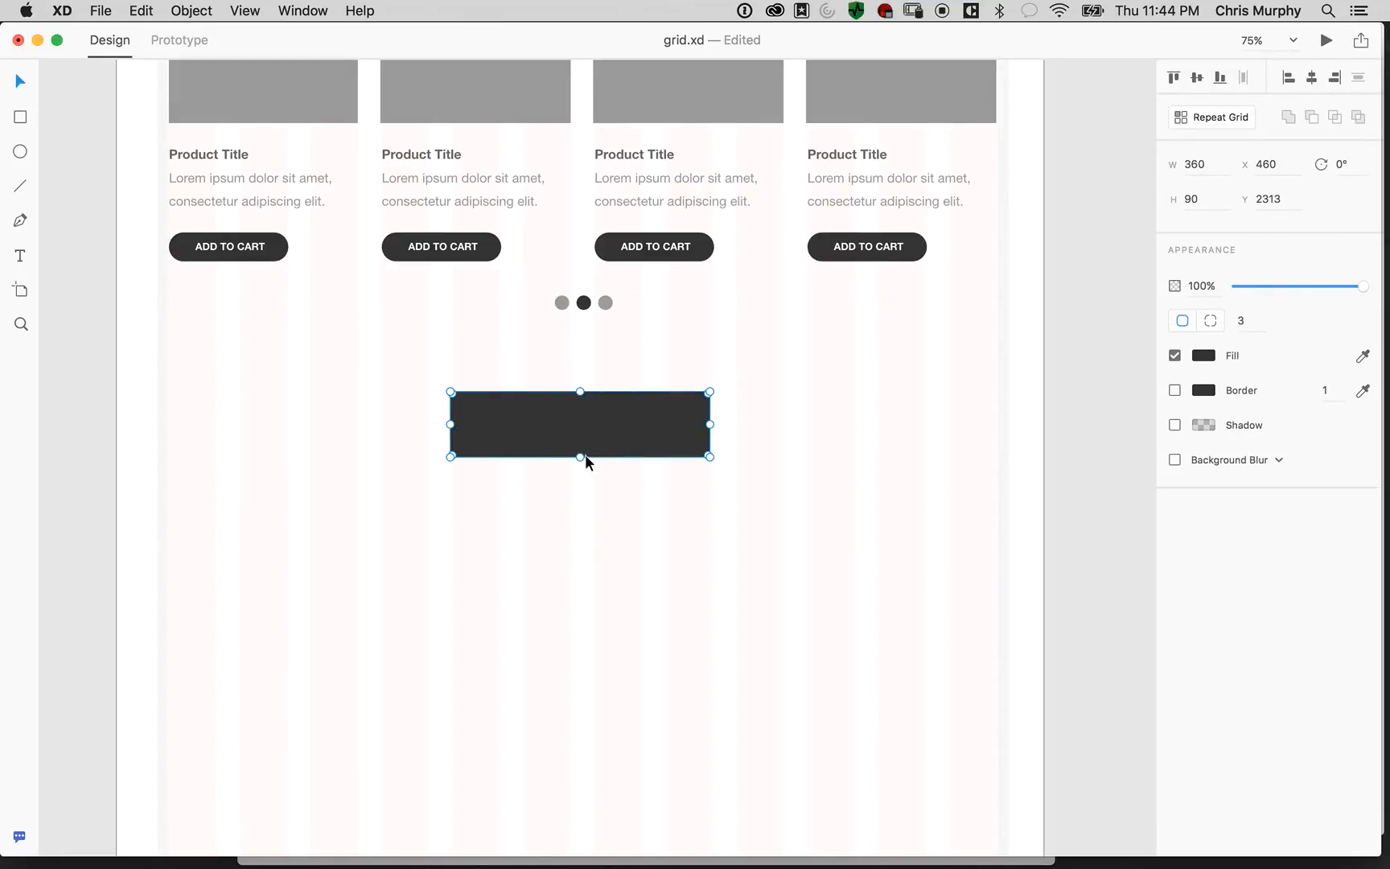
{"action": "key", "text": "Escape"}
{"action": "mouse_move", "coordinate": [661, 430]}
{"action": "left_mouse_down"}
{"action": "mouse_move", "coordinate": [642, 432]}
{"action": "mouse_move", "coordinate": [694, 432]}
{"action": "mouse_move", "coordinate": [664, 433]}
{"action": "left_mouse_up"}
{"action": "key", "text": "Escape"}
{"action": "left_click_drag", "start_coordinate": [829, 441], "coordinate": [848, 609]}
{"action": "left_click_drag", "start_coordinate": [624, 612], "coordinate": [626, 590]}
Add a center-aligned text label reading SEE MORE and place it in the middle of the dark rectangle
{"action": "left_click", "coordinate": [19, 257]}
{"action": "left_click", "coordinate": [499, 570]}
{"action": "key", "text": "Escape"}
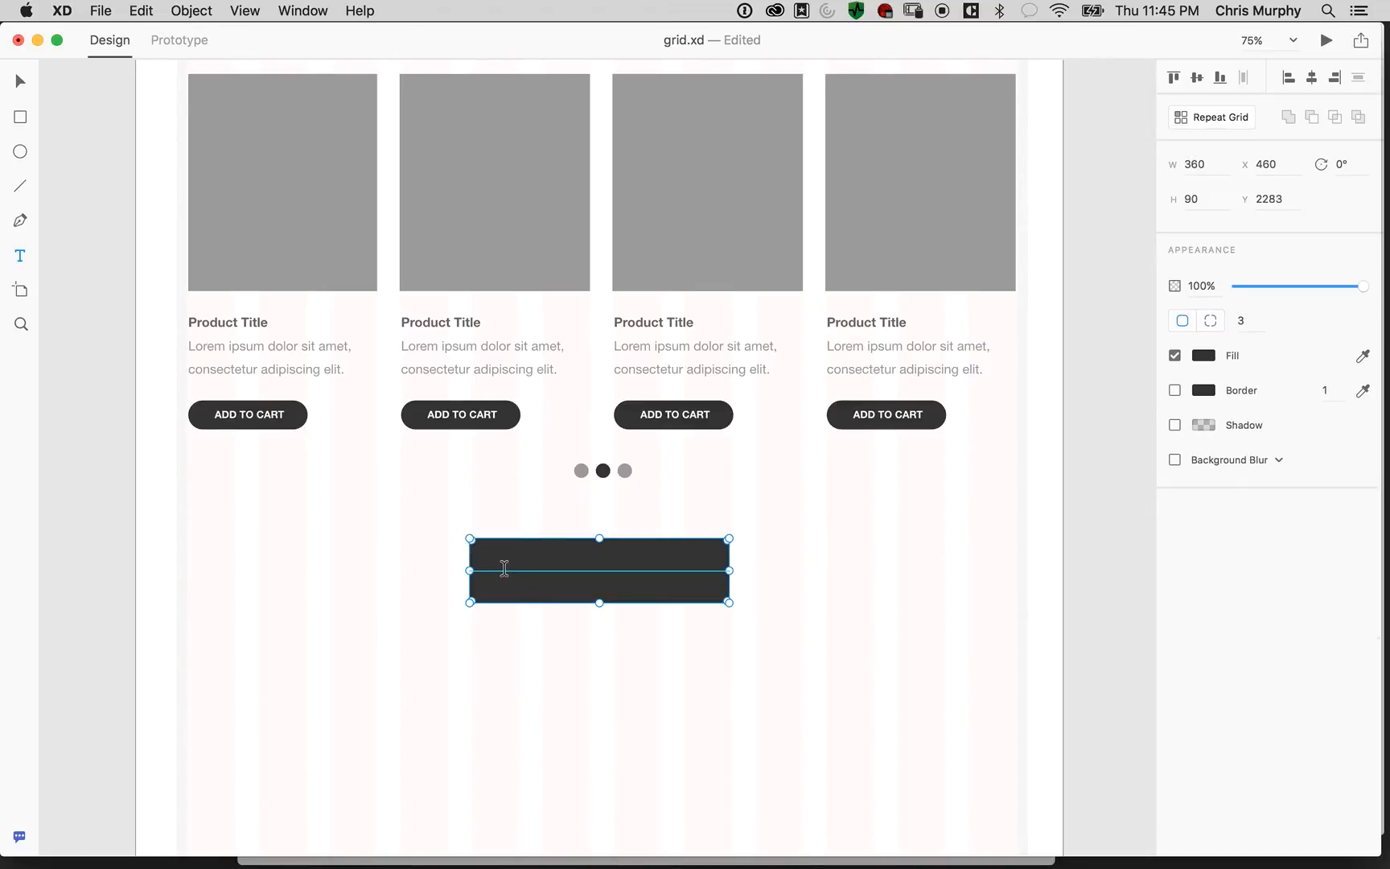
{"action": "left_click", "coordinate": [506, 569]}
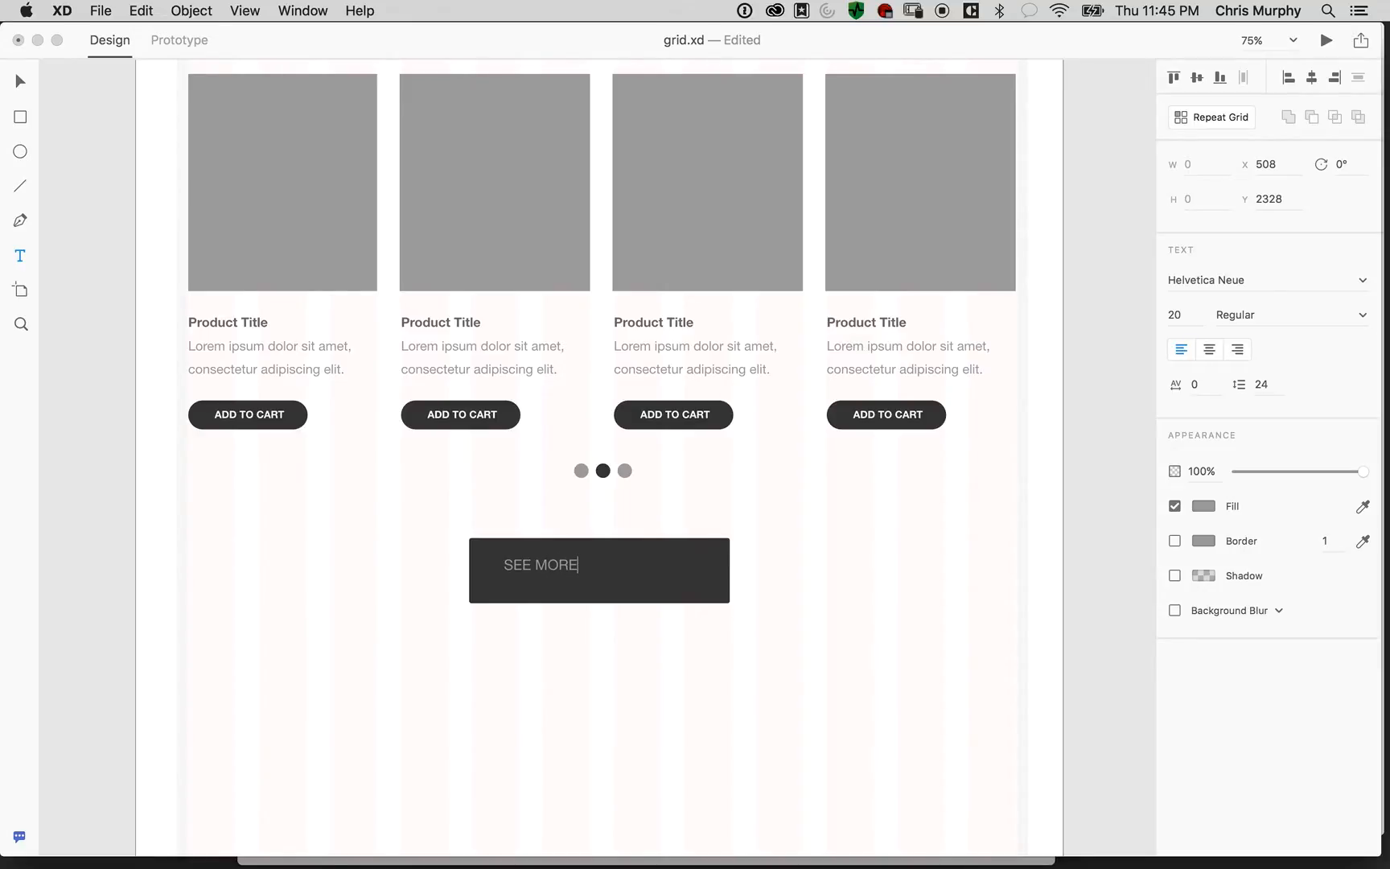
{"action": "left_click", "coordinate": [1208, 349]}
{"action": "left_click_drag", "start_coordinate": [600, 564], "coordinate": [469, 565]}
{"action": "left_click", "coordinate": [16, 98]}
{"action": "left_click_drag", "start_coordinate": [547, 571], "coordinate": [615, 570]}
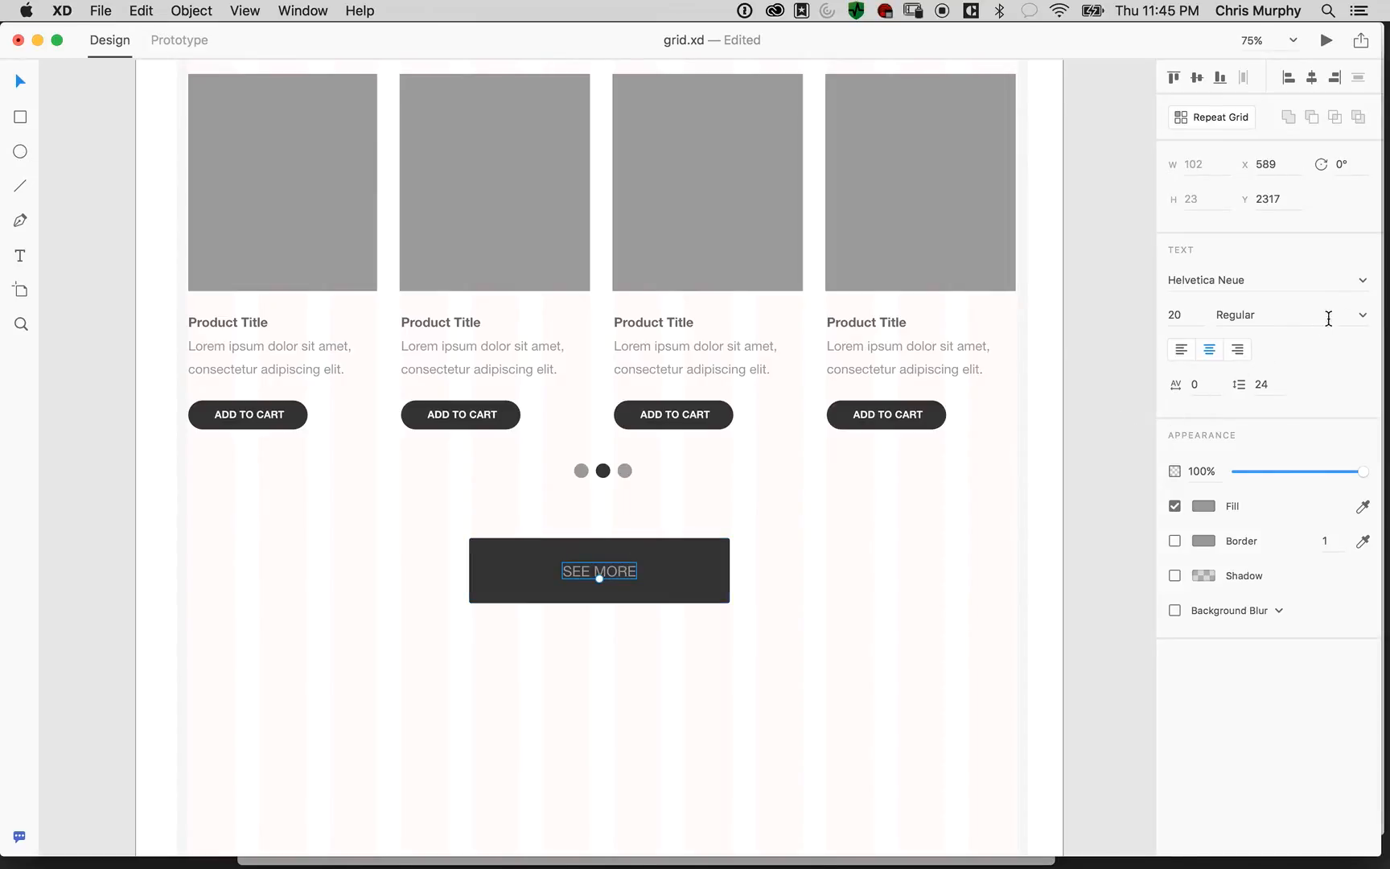
Set the SEE MORE label to Bold with a font size of 28
{"action": "left_click", "coordinate": [1368, 318]}
{"action": "left_click", "coordinate": [1240, 506]}
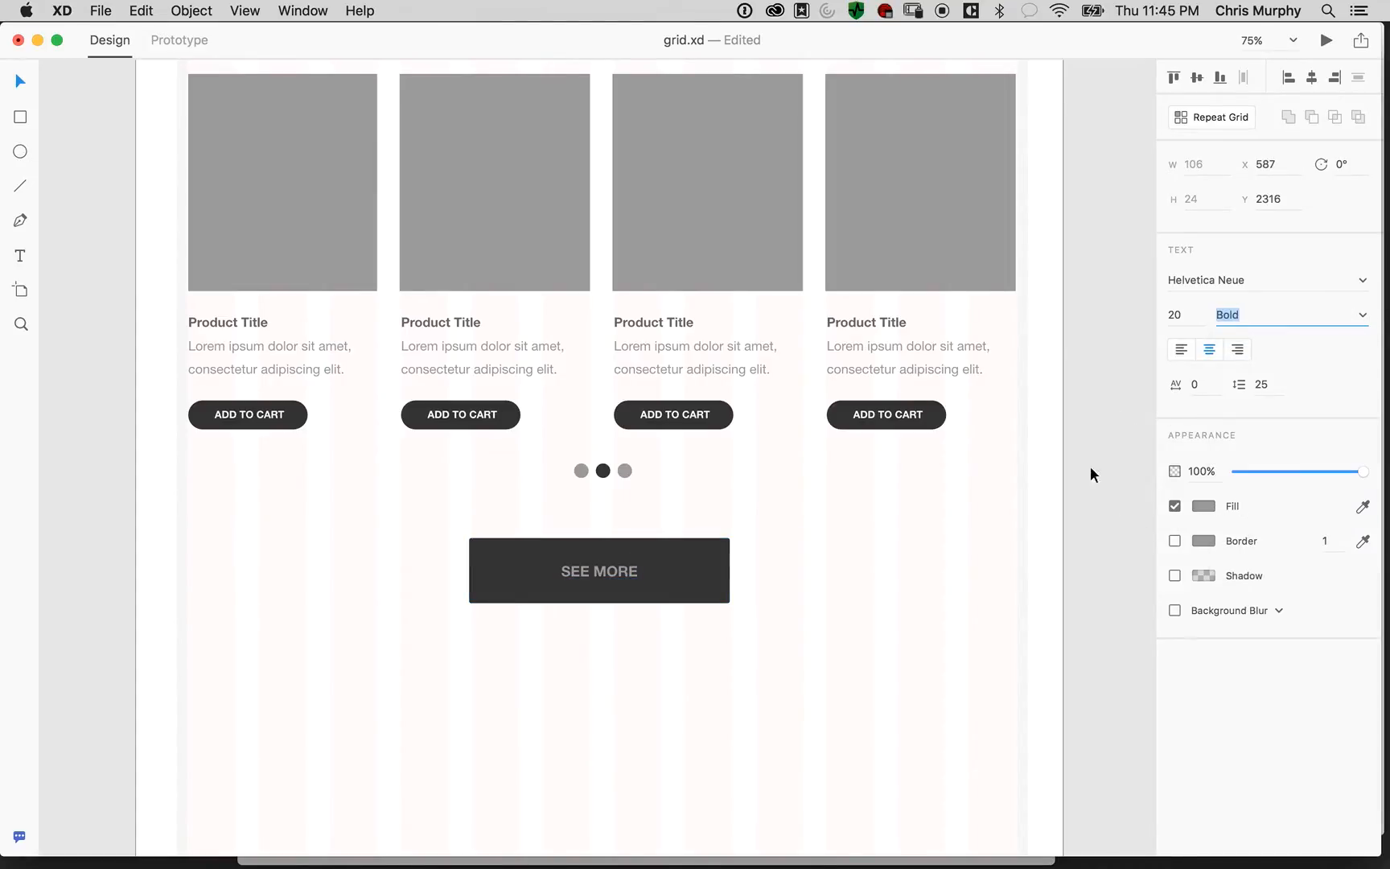
{"action": "left_click", "coordinate": [1185, 313]}
{"action": "type", "text": "3"}
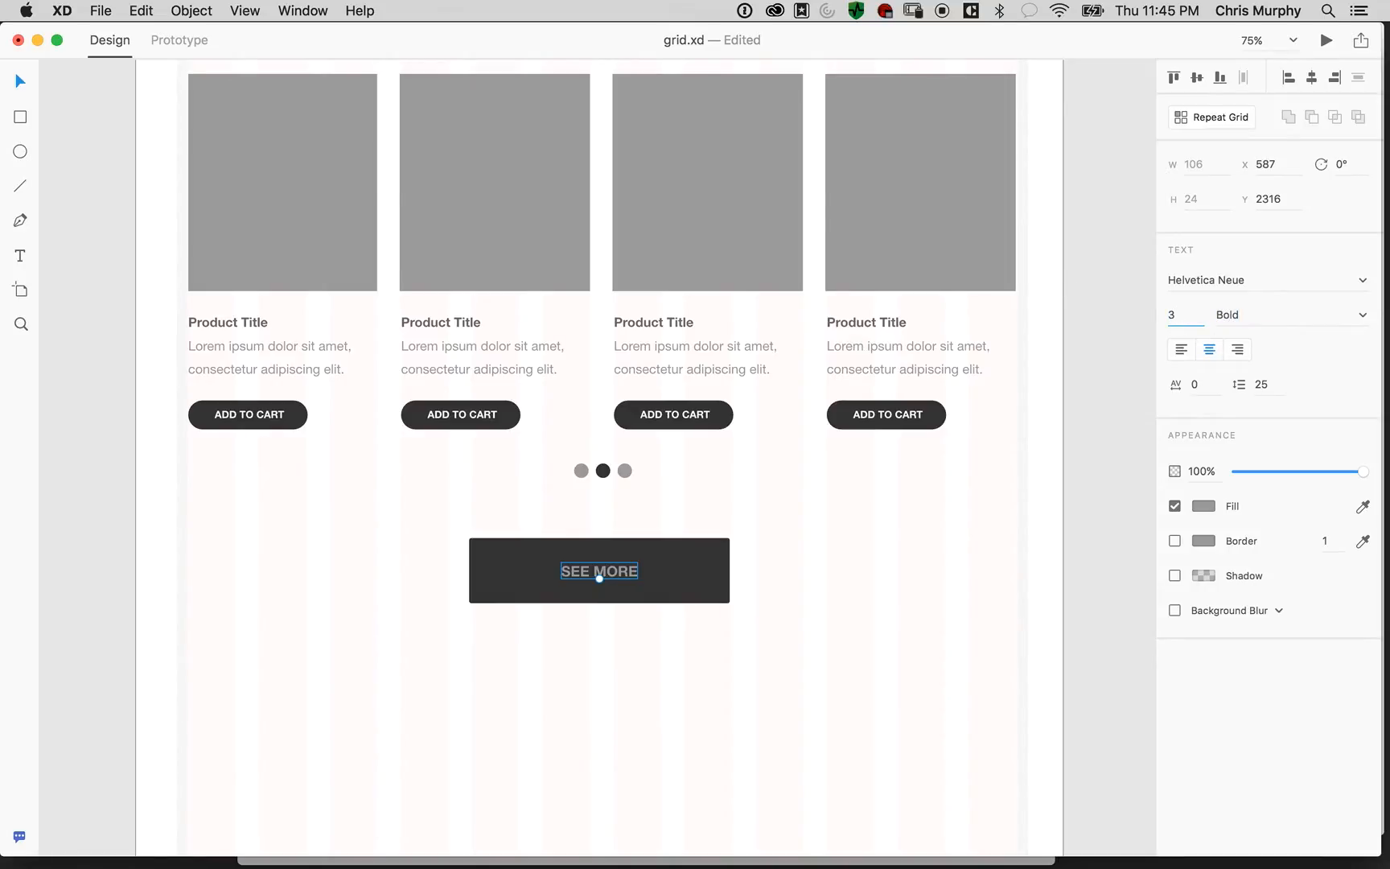
{"action": "type", "text": "8"}
{"action": "key", "text": "Tab"}
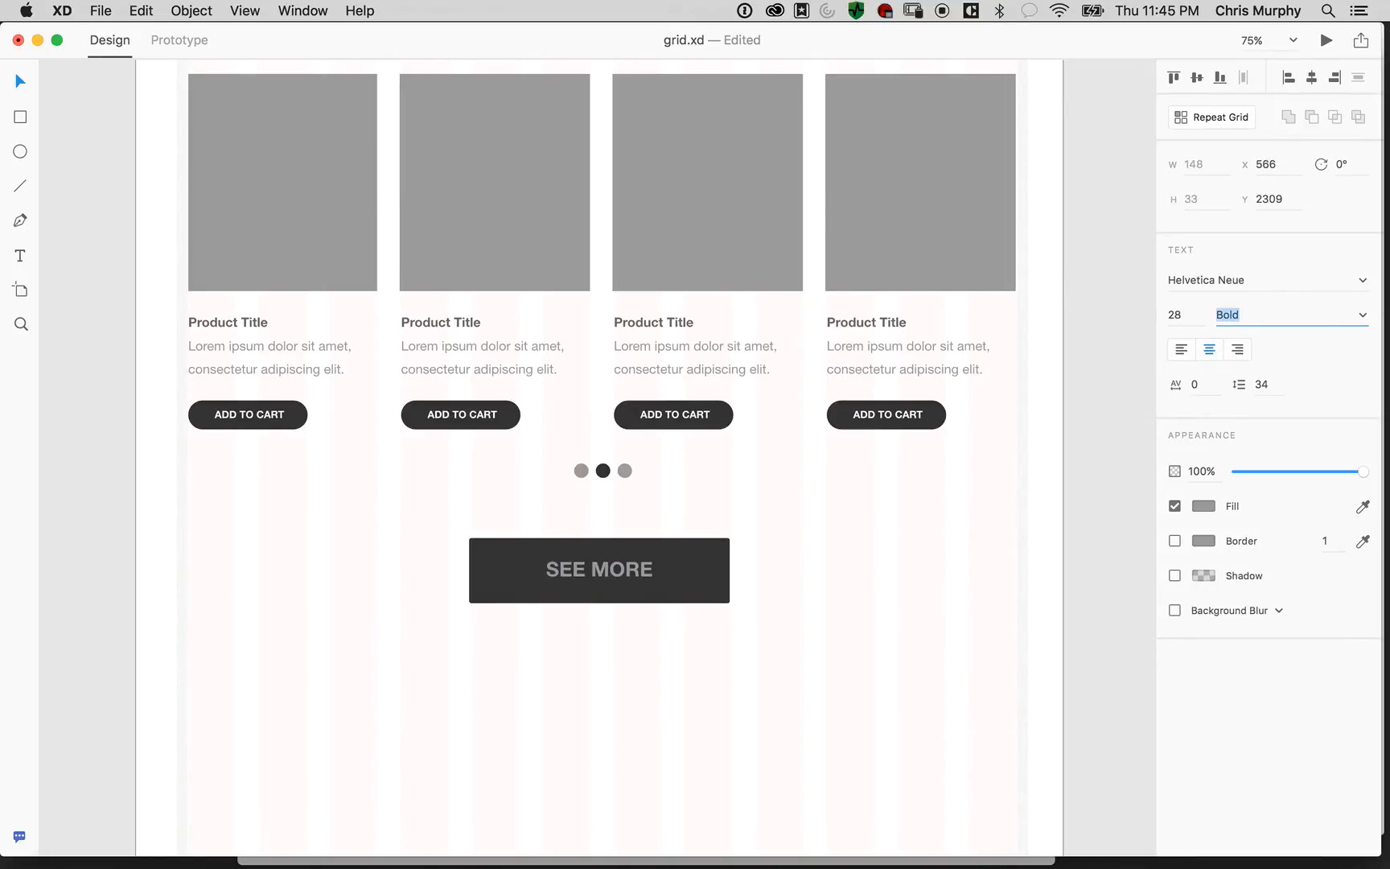
Change the SEE MORE label's fill to white, #FFFFFF
{"action": "left_click", "coordinate": [1199, 508]}
{"action": "left_click_drag", "start_coordinate": [976, 440], "coordinate": [925, 365]}
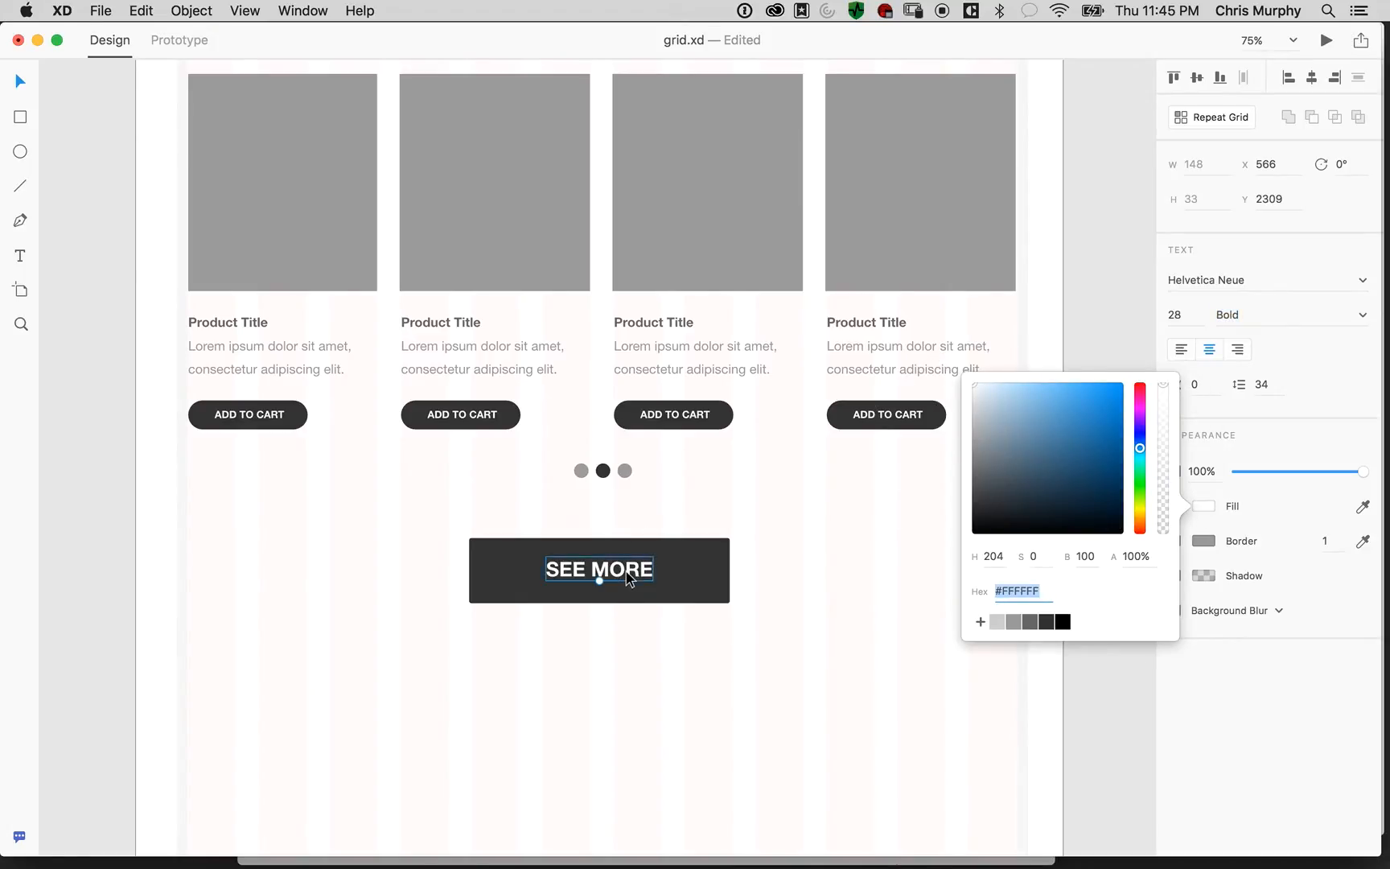
{"action": "left_click", "coordinate": [599, 576]}
{"action": "left_click", "coordinate": [419, 568]}
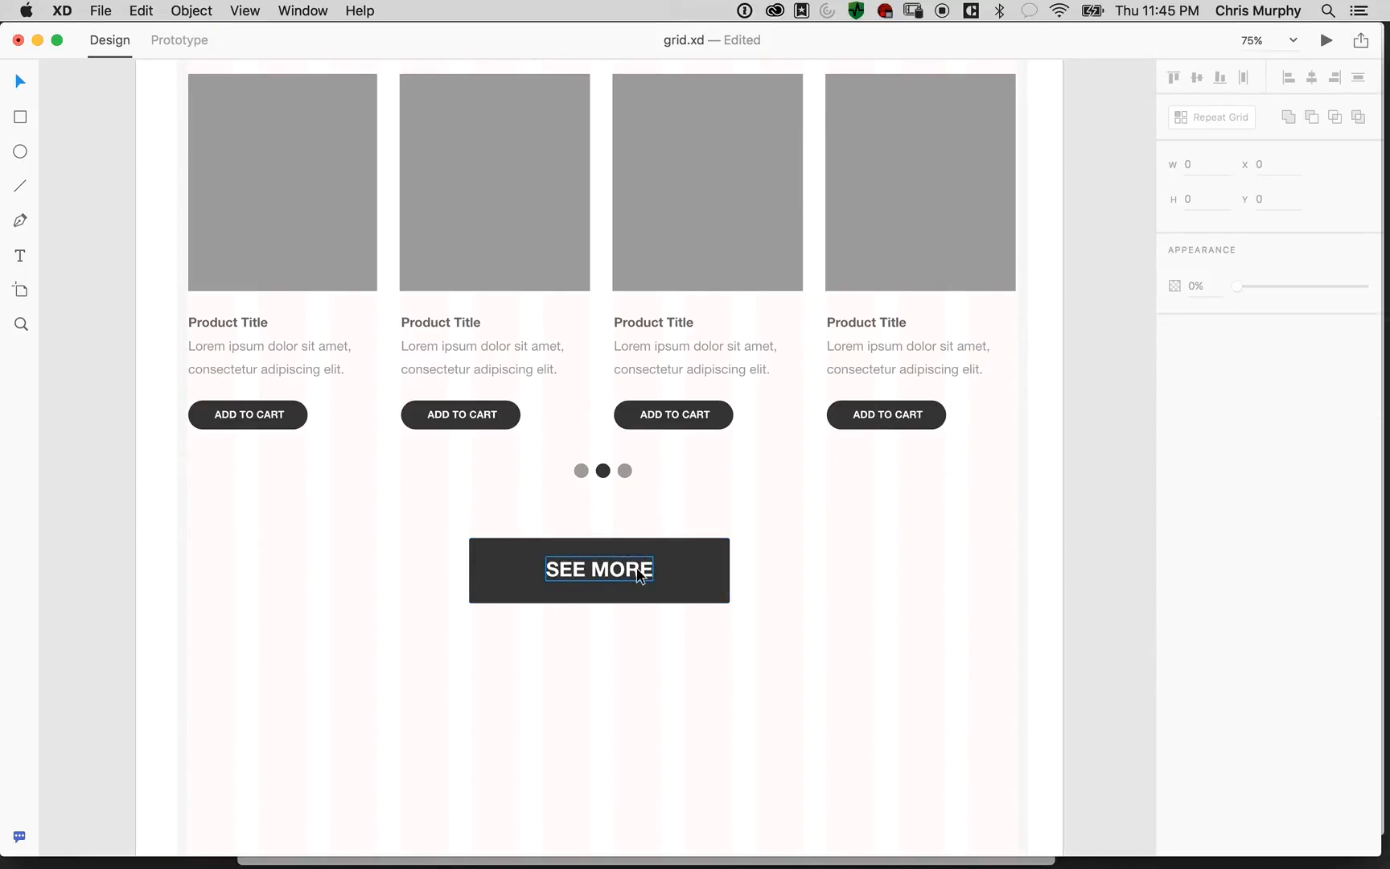
Adjust the SEE MORE label's position inside the button to X 566, Y 2306
{"action": "left_click_drag", "start_coordinate": [638, 568], "coordinate": [639, 571]}
{"action": "left_click", "coordinate": [690, 560], "text": "shift"}
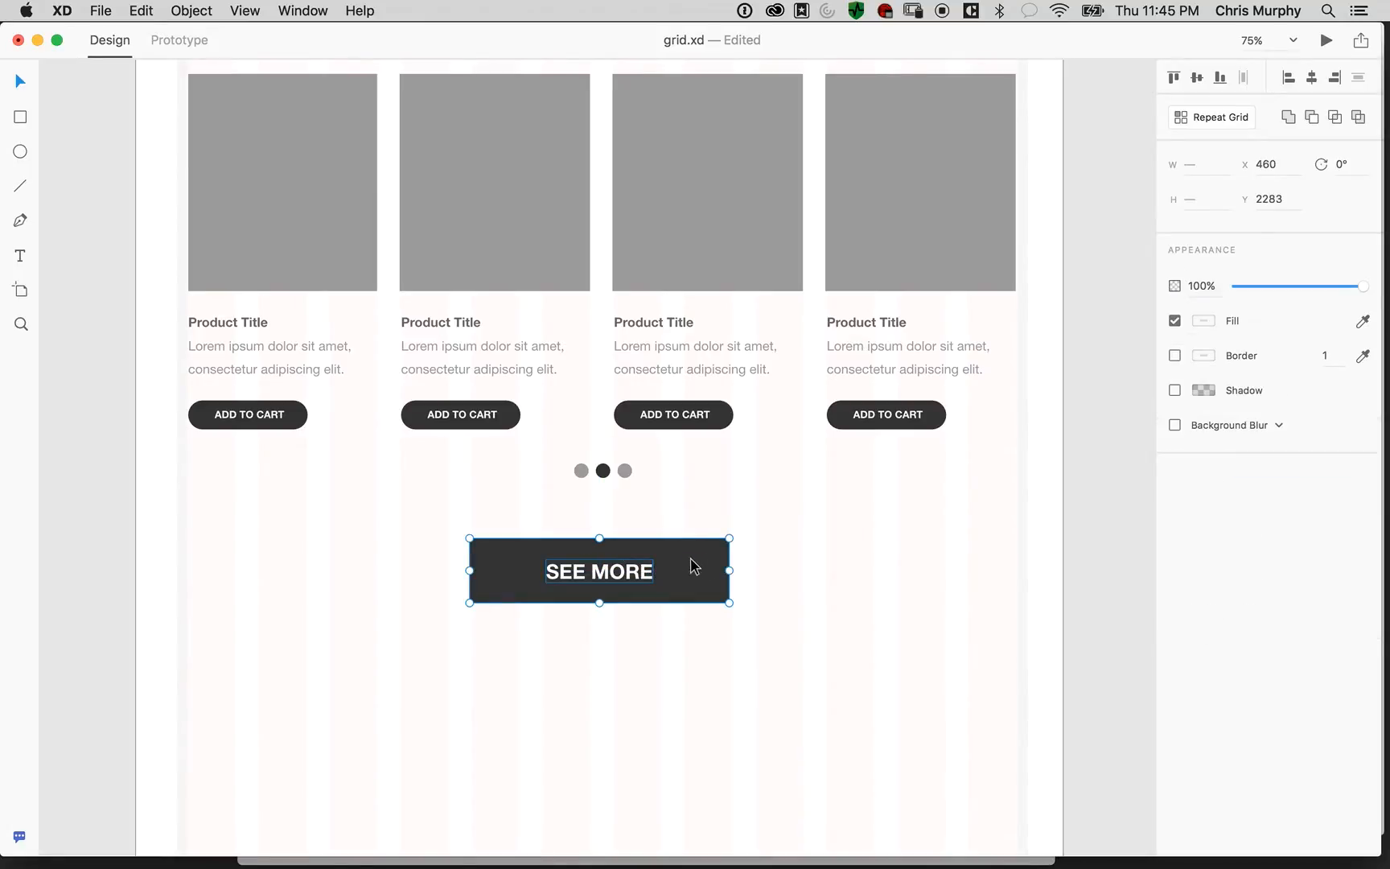
{"action": "left_click", "coordinate": [640, 584], "text": "shift"}
{"action": "left_click", "coordinate": [134, 554]}
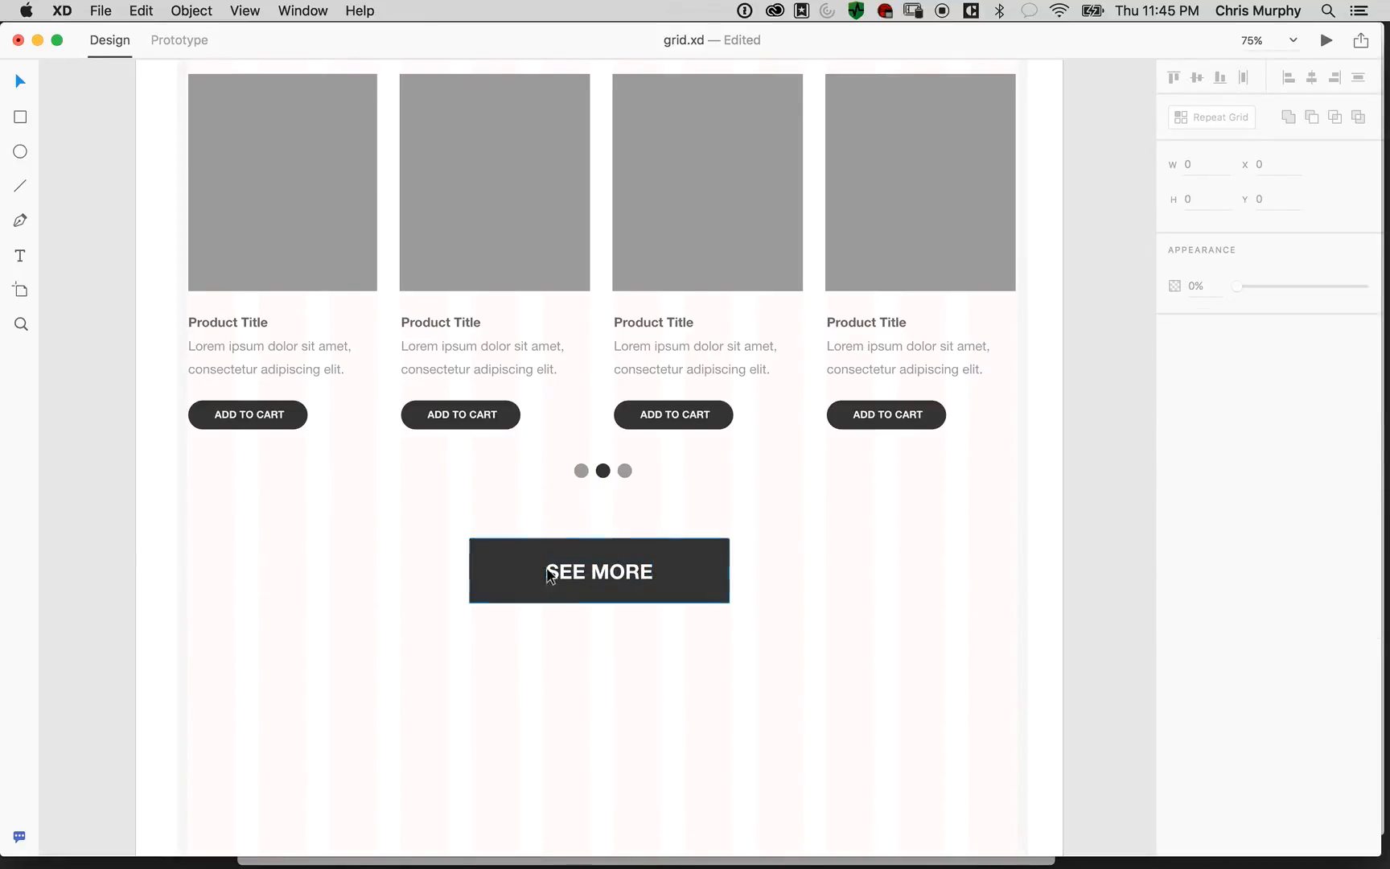
{"action": "left_click", "coordinate": [584, 570]}
{"action": "left_click_drag", "start_coordinate": [614, 568], "coordinate": [604, 570]}
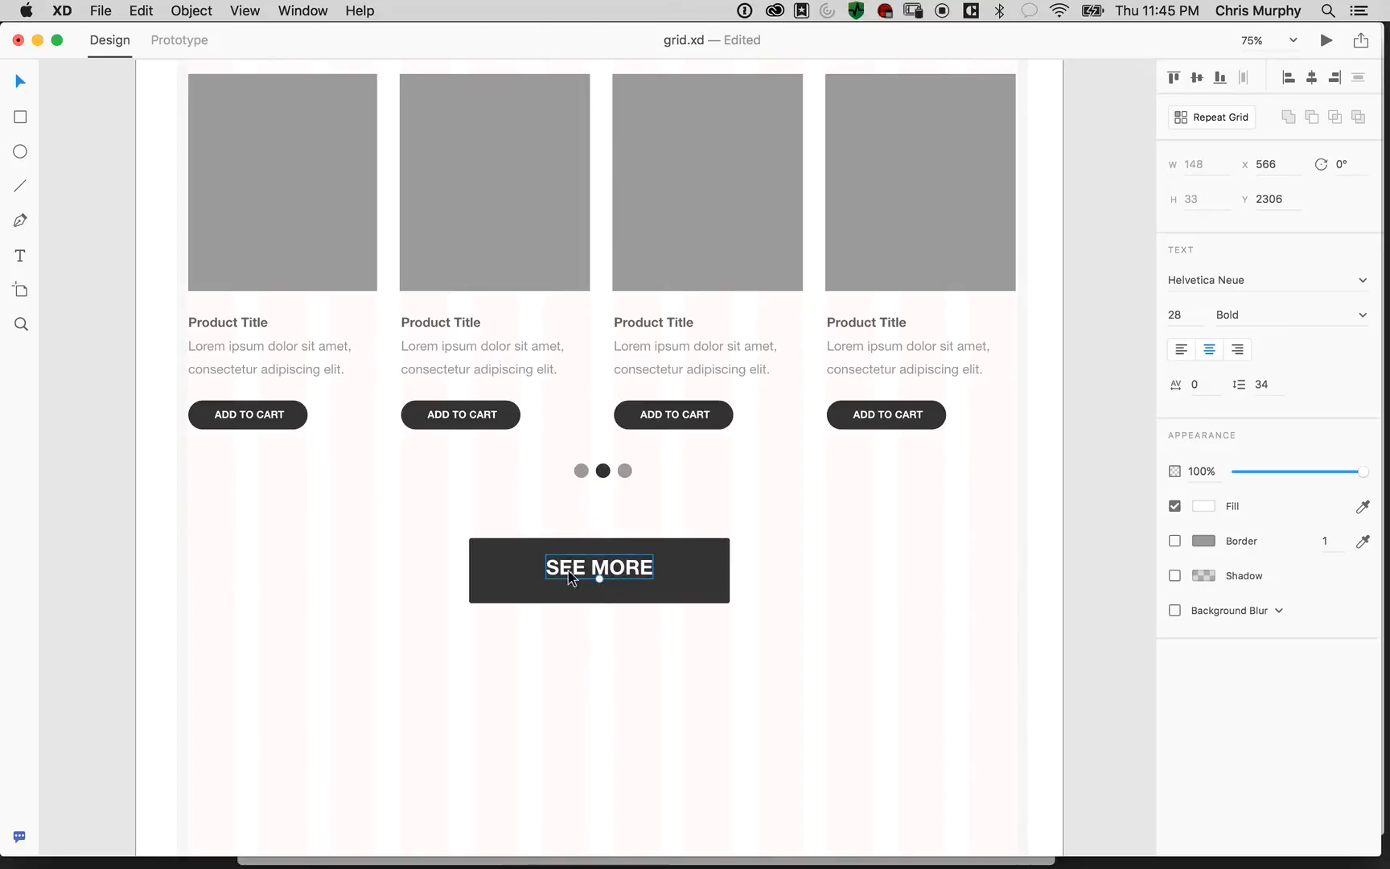
Set the button rectangle's corner radius to 7 and group the rectangle with its SEE MORE label
{"action": "left_click", "coordinate": [511, 573]}
{"action": "left_click", "coordinate": [1257, 319]}
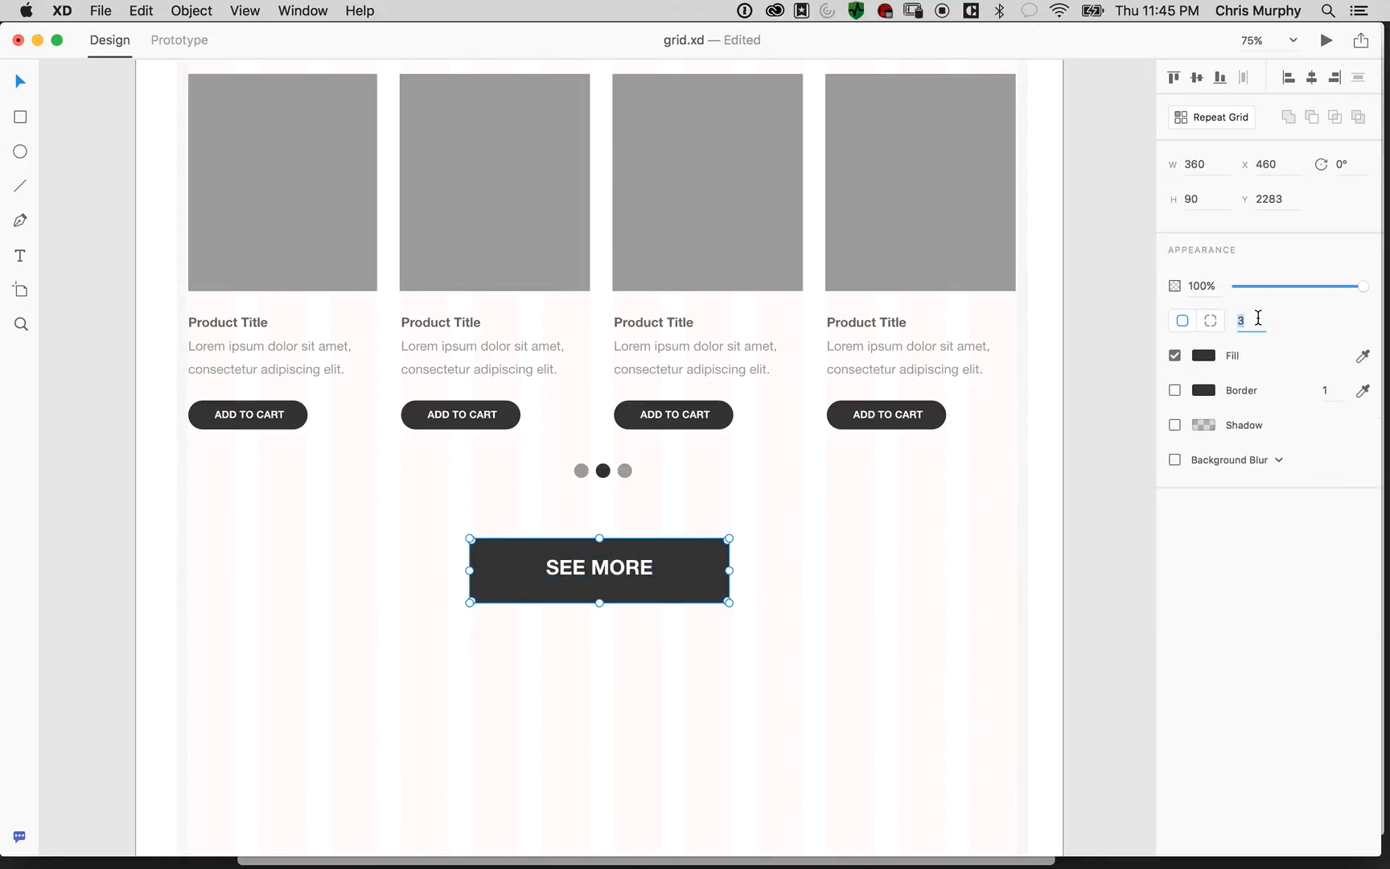
{"action": "key", "text": "Up"}
{"action": "key", "text": "Up"}
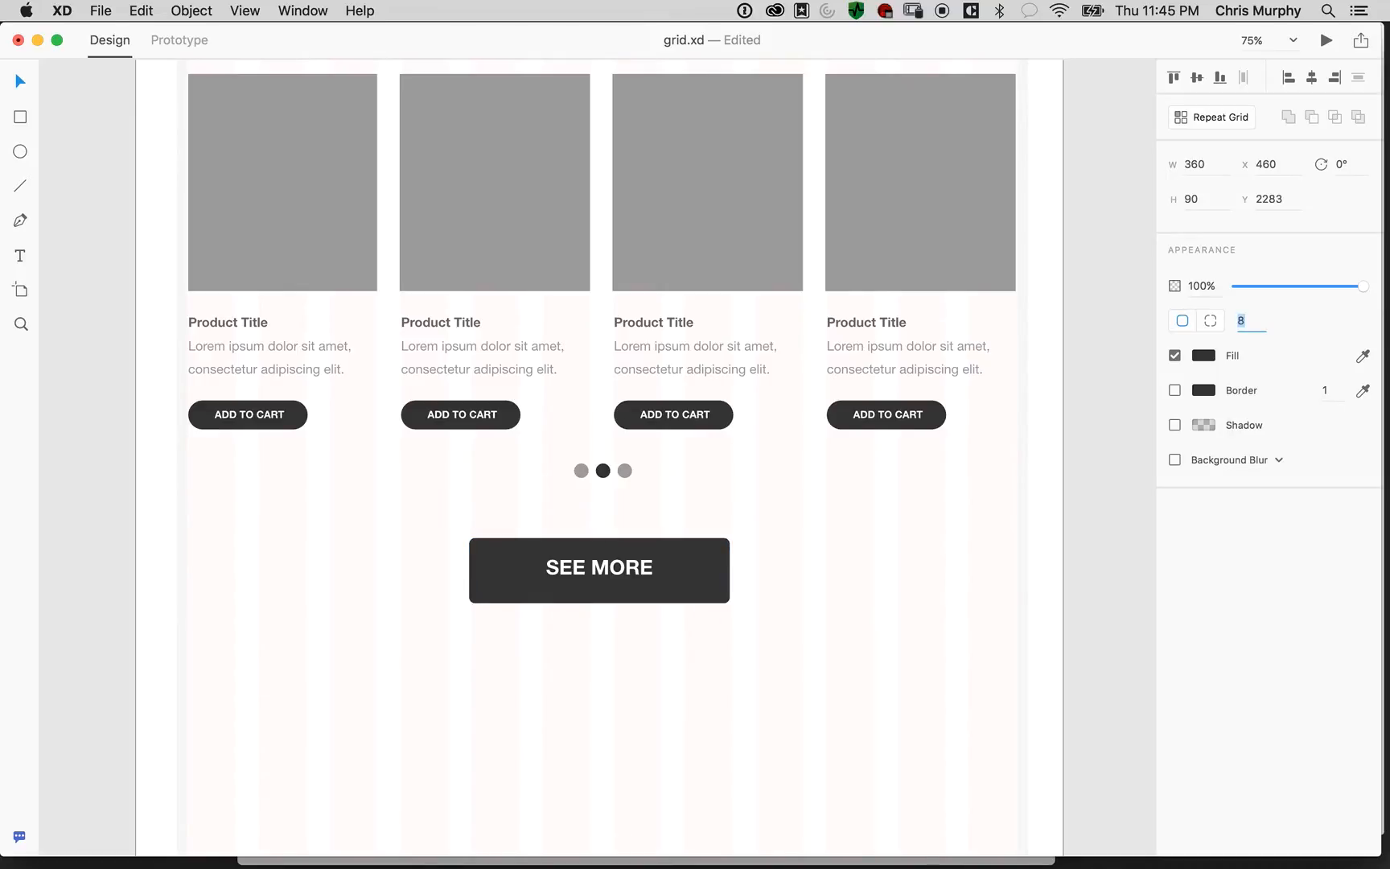
{"action": "key", "text": "Down"}
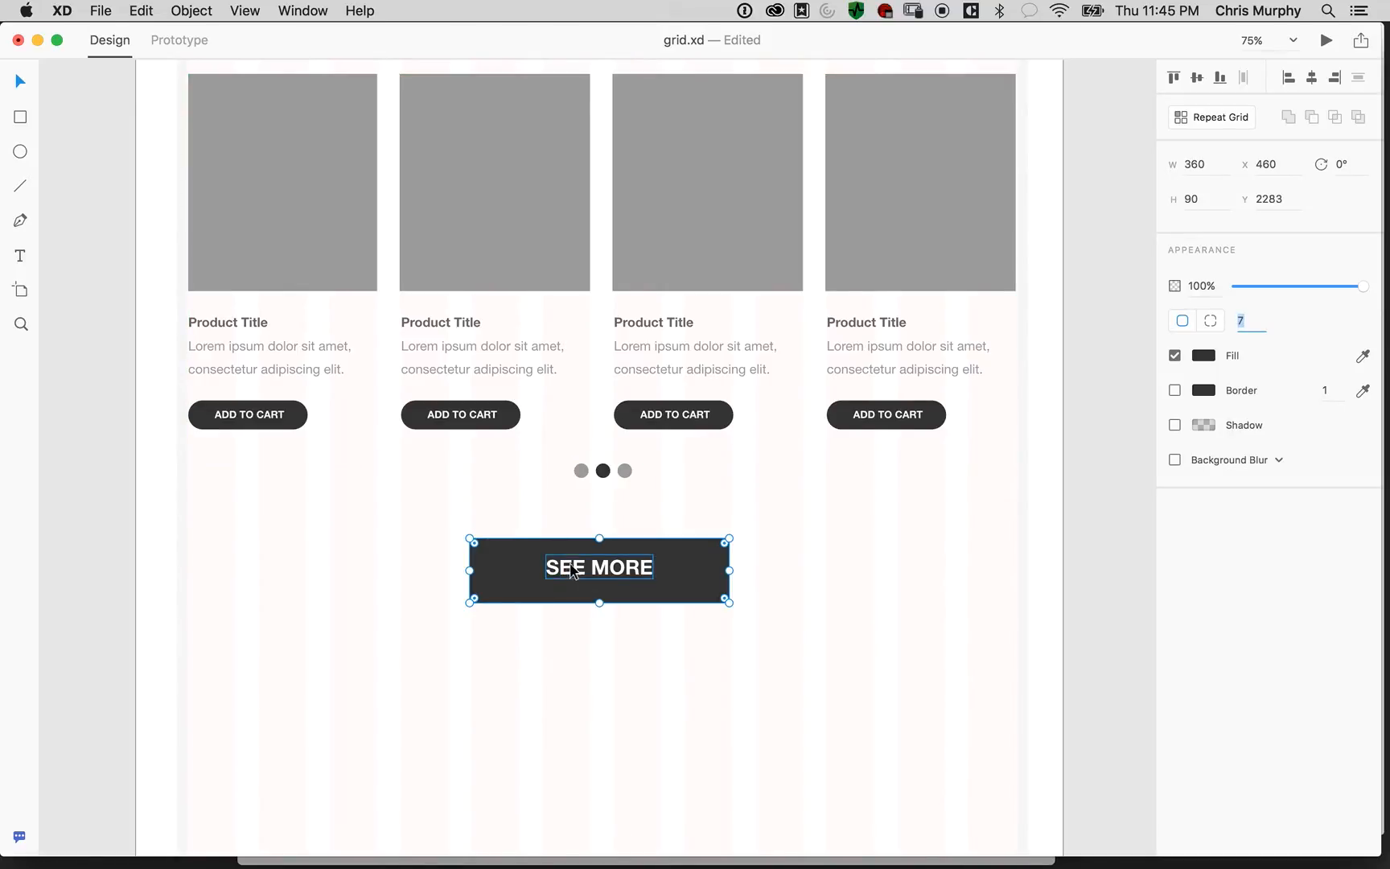
{"action": "left_click", "coordinate": [572, 570], "text": "shift"}
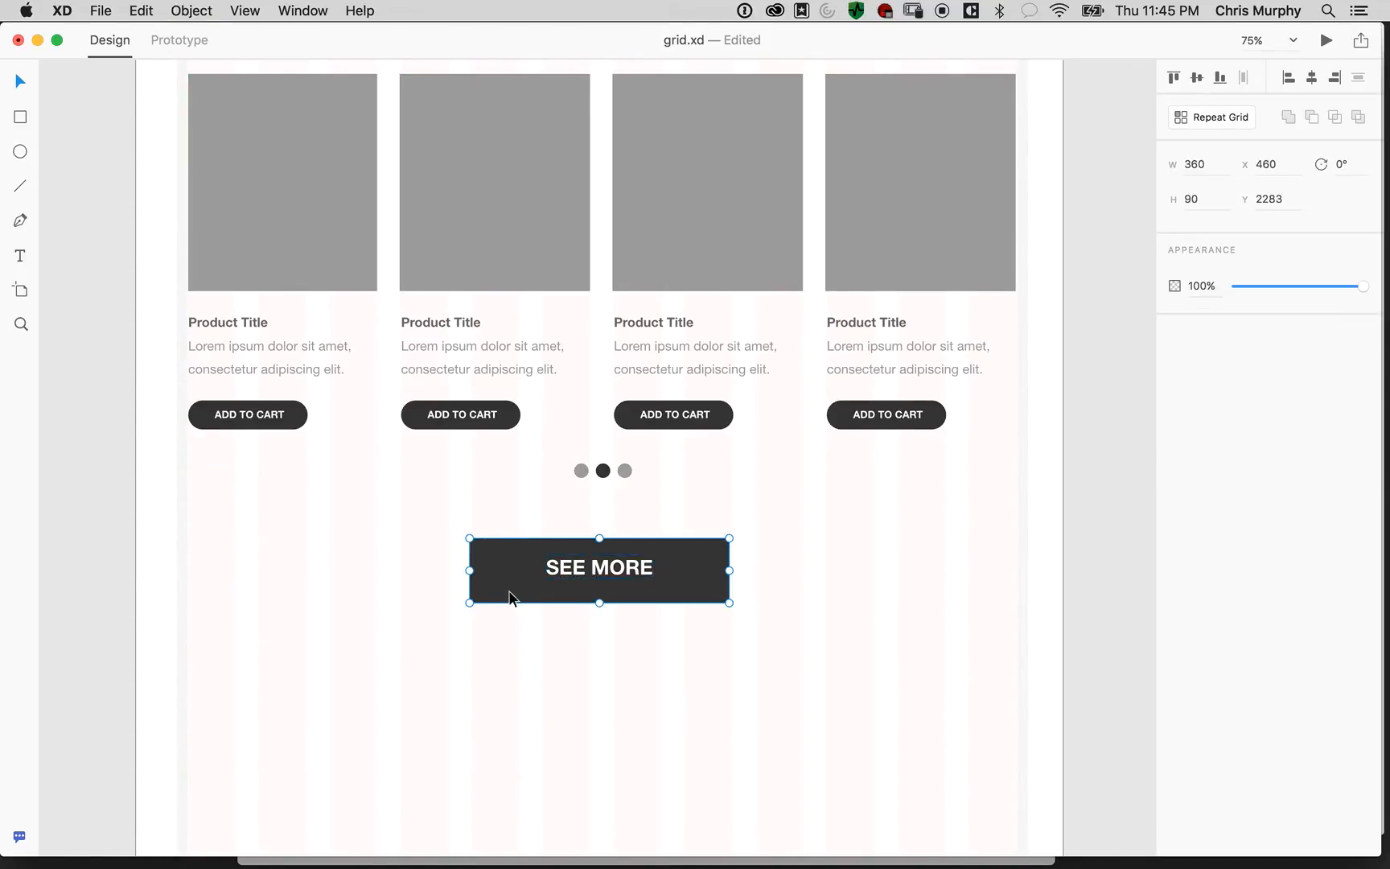
{"action": "left_click", "coordinate": [87, 533]}
Examine the empty page area below the SEE MORE button and the About and Products sections above it
{"action": "key", "text": "space"}
{"action": "left_click_drag", "start_coordinate": [738, 503], "coordinate": [709, 458]}
{"action": "key", "text": "space"}
{"action": "left_click_drag", "start_coordinate": [756, 251], "coordinate": [695, 256]}
{"action": "left_click_drag", "start_coordinate": [709, 657], "coordinate": [754, 258]}
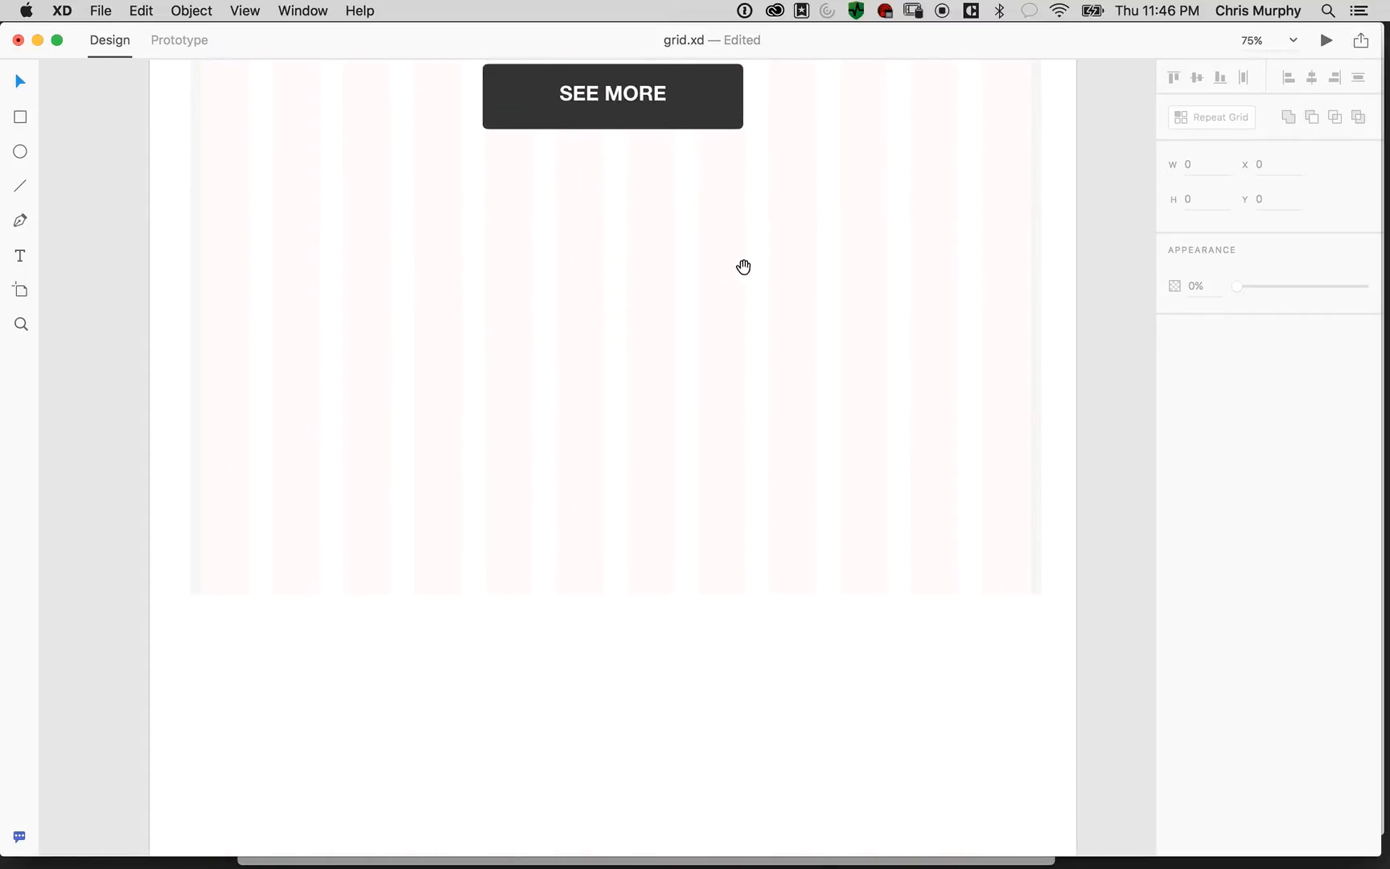
{"action": "left_click_drag", "start_coordinate": [699, 120], "coordinate": [648, 98]}
{"action": "left_click_drag", "start_coordinate": [572, 490], "coordinate": [593, 537]}
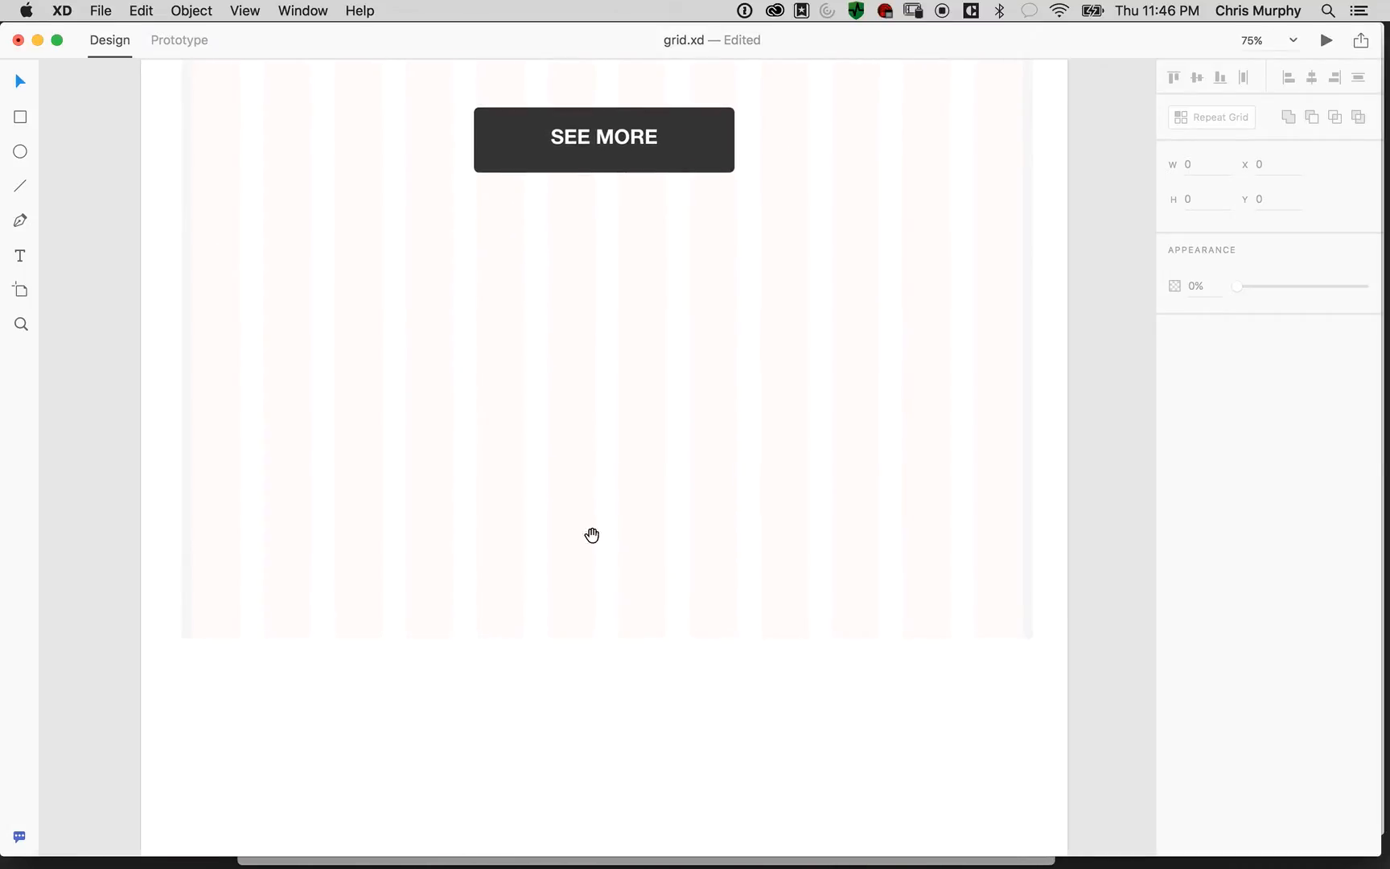
{"action": "left_click_drag", "start_coordinate": [568, 344], "coordinate": [551, 770]}
{"action": "left_click_drag", "start_coordinate": [596, 242], "coordinate": [596, 783]}
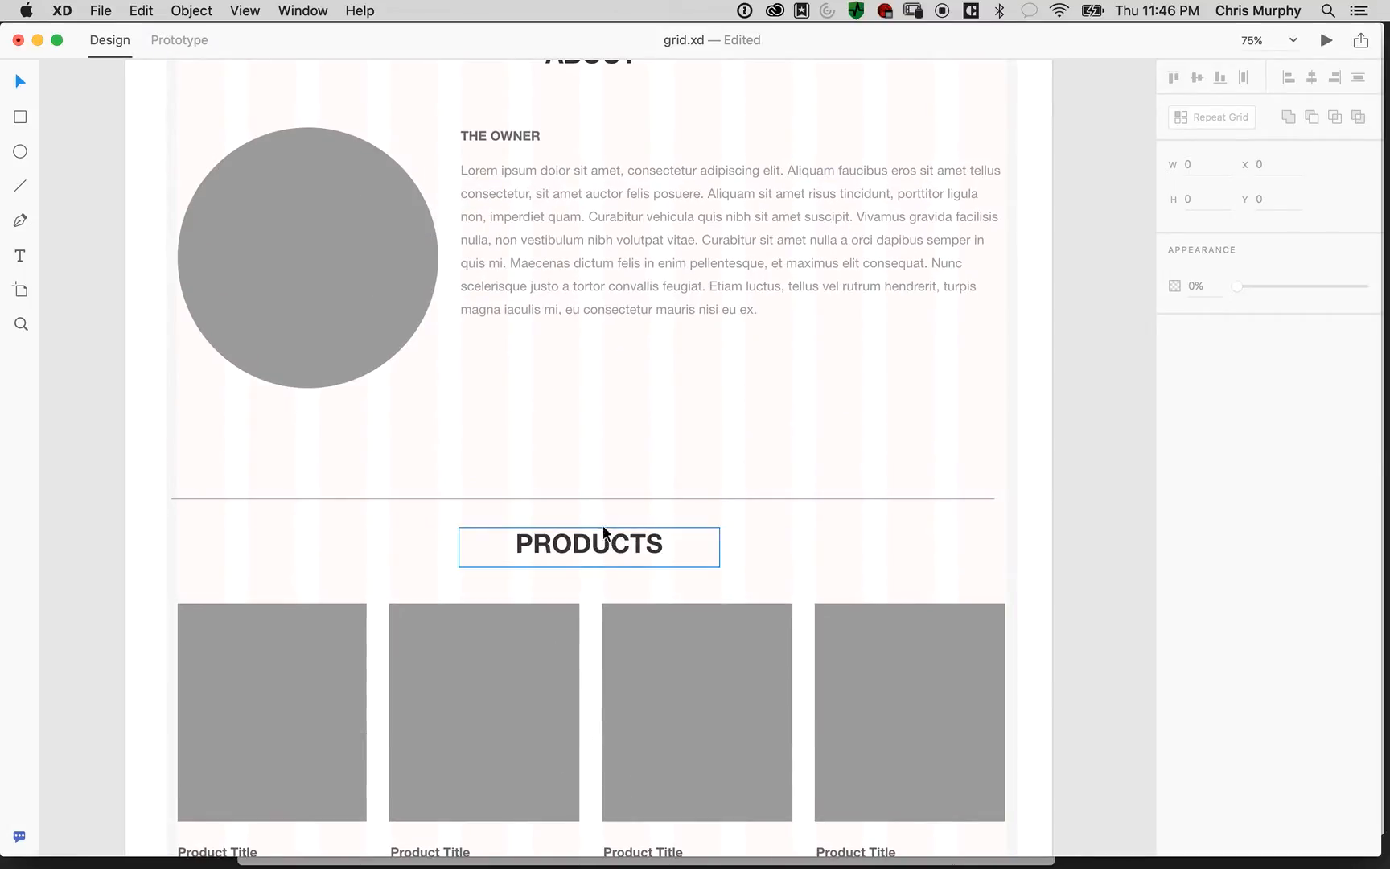
Set the width of the divider line above the PRODUCTS heading to 1280 and move it to X 0.5 across the artboard
{"action": "left_click_drag", "start_coordinate": [562, 444], "coordinate": [655, 539]}
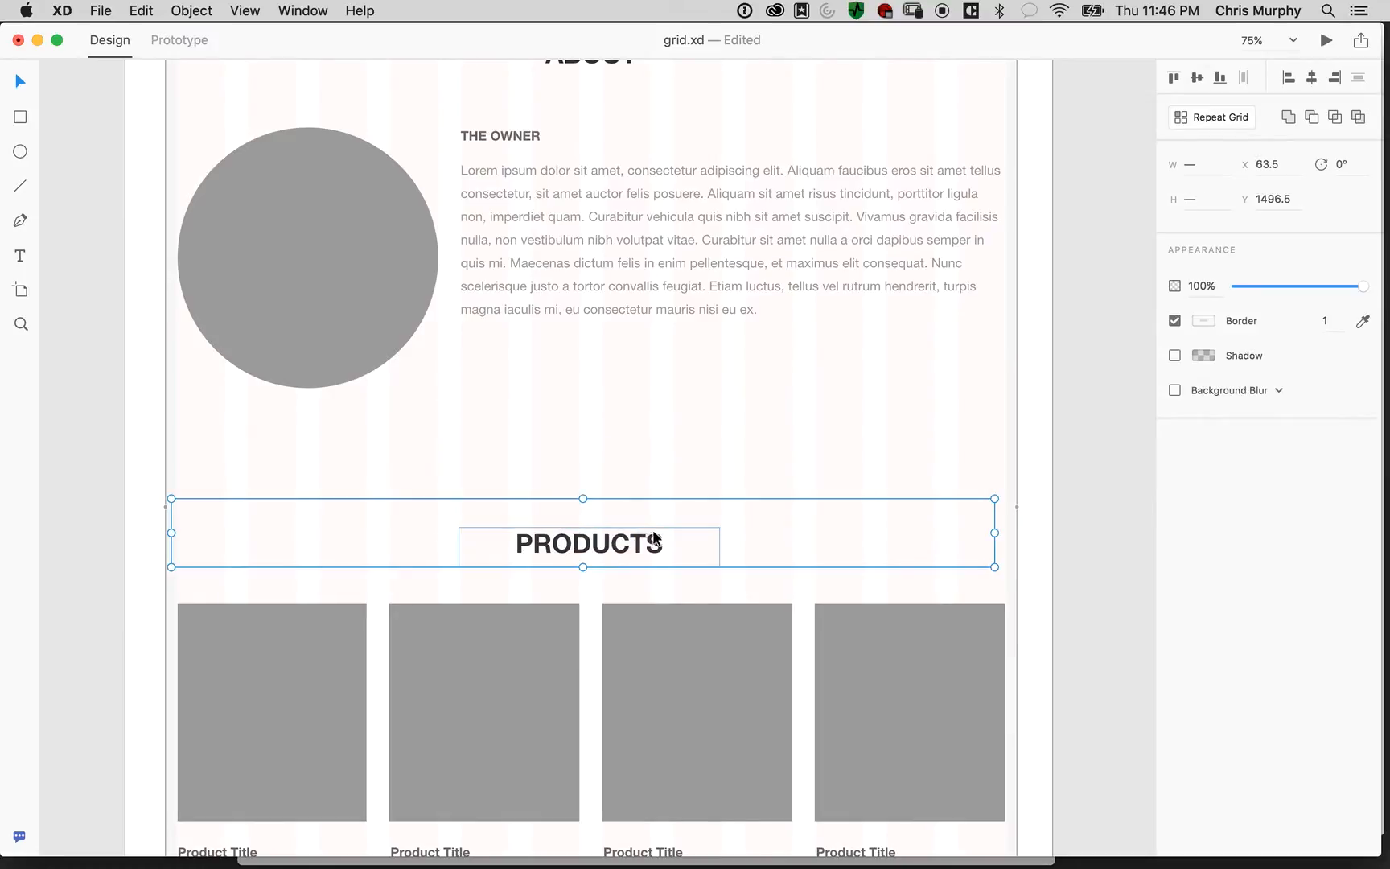
{"action": "left_click", "coordinate": [986, 476]}
{"action": "double_click", "coordinate": [977, 498]}
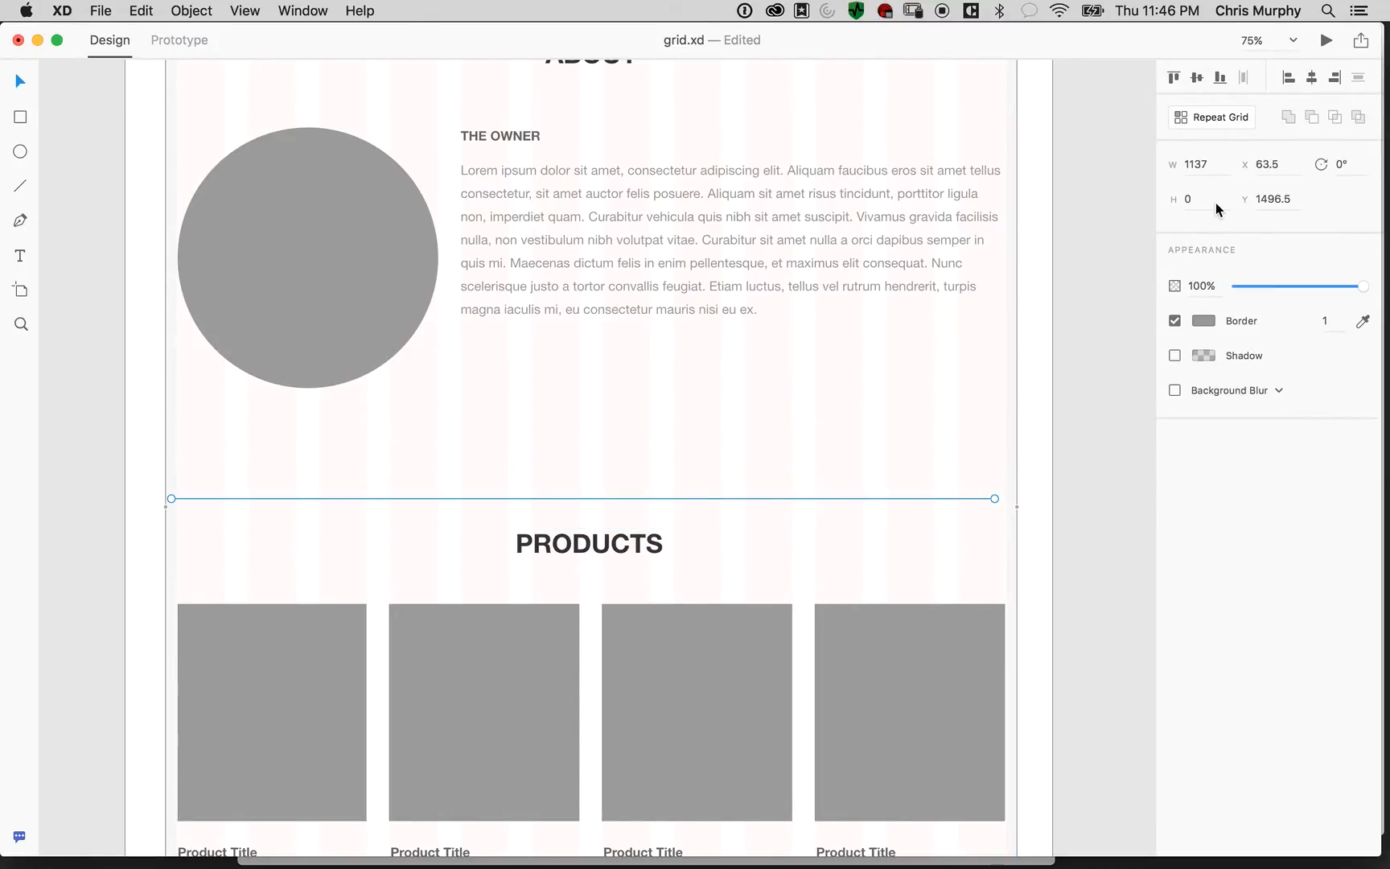
{"action": "type", "text": "1280"}
{"action": "key", "text": "Tab"}
{"action": "left_click_drag", "start_coordinate": [902, 500], "coordinate": [858, 498]}
Check the PRODUCTS heading's distances to the artboard edges
{"action": "left_click_drag", "start_coordinate": [599, 629], "coordinate": [636, 229]}
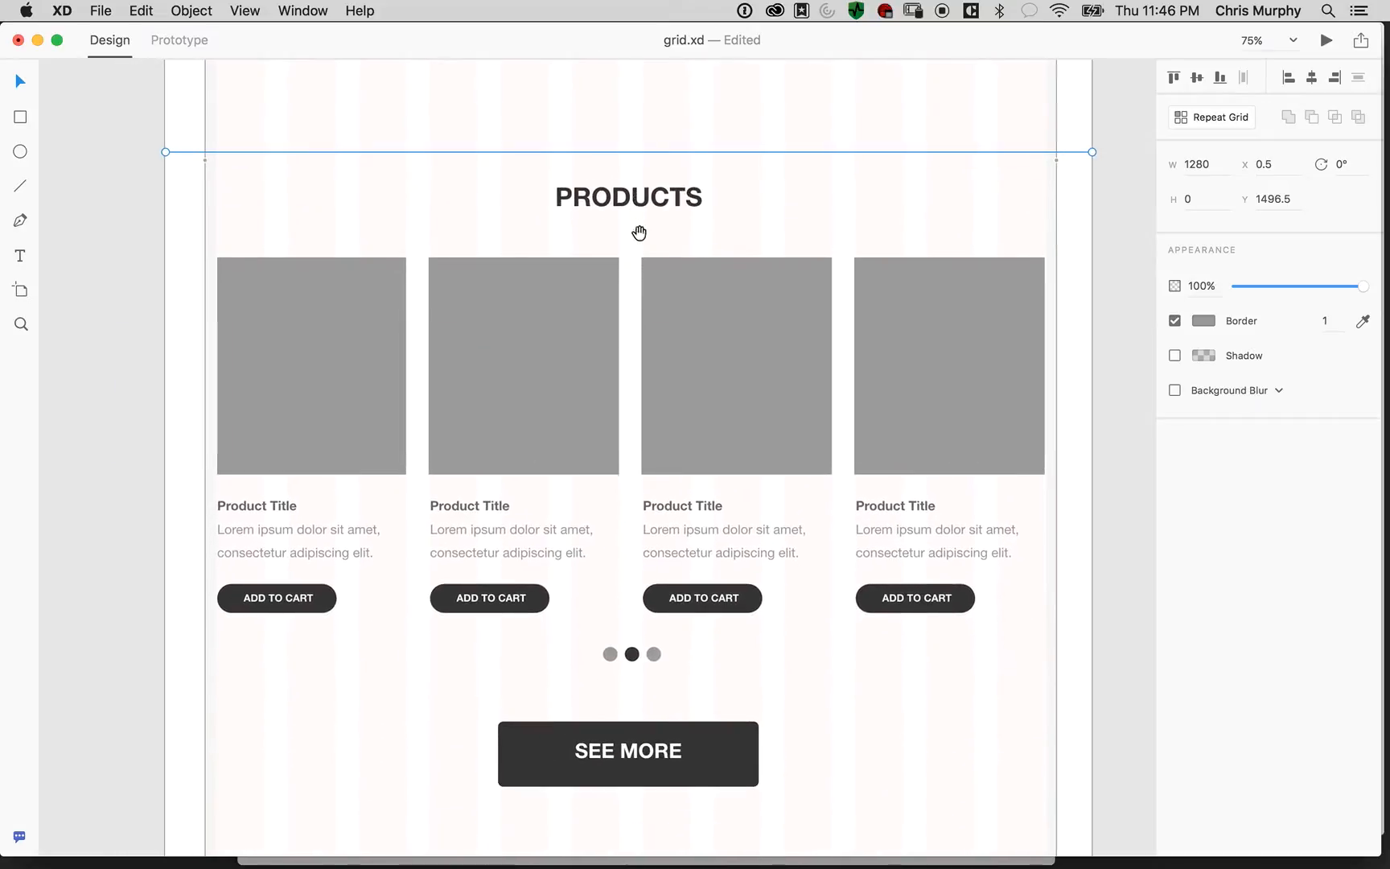
{"action": "left_click", "coordinate": [644, 197]}
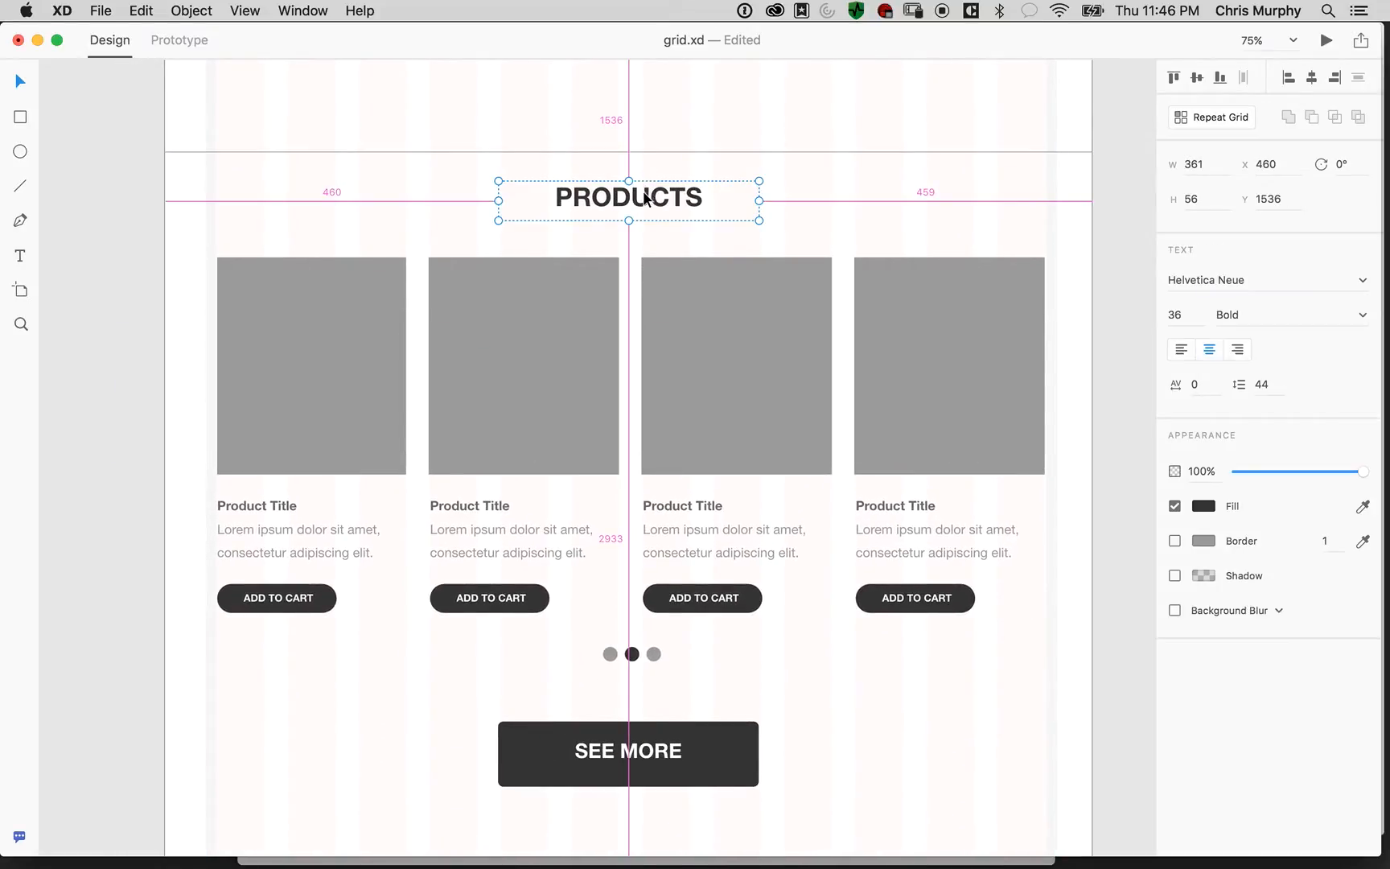
Duplicate the PRODUCTS heading and its divider line, placing the copies below the SEE MORE button with the line at Y 2554.5
{"action": "left_click", "coordinate": [652, 152]}
{"action": "left_click", "coordinate": [670, 151], "text": "shift"}
{"action": "left_click", "coordinate": [671, 152]}
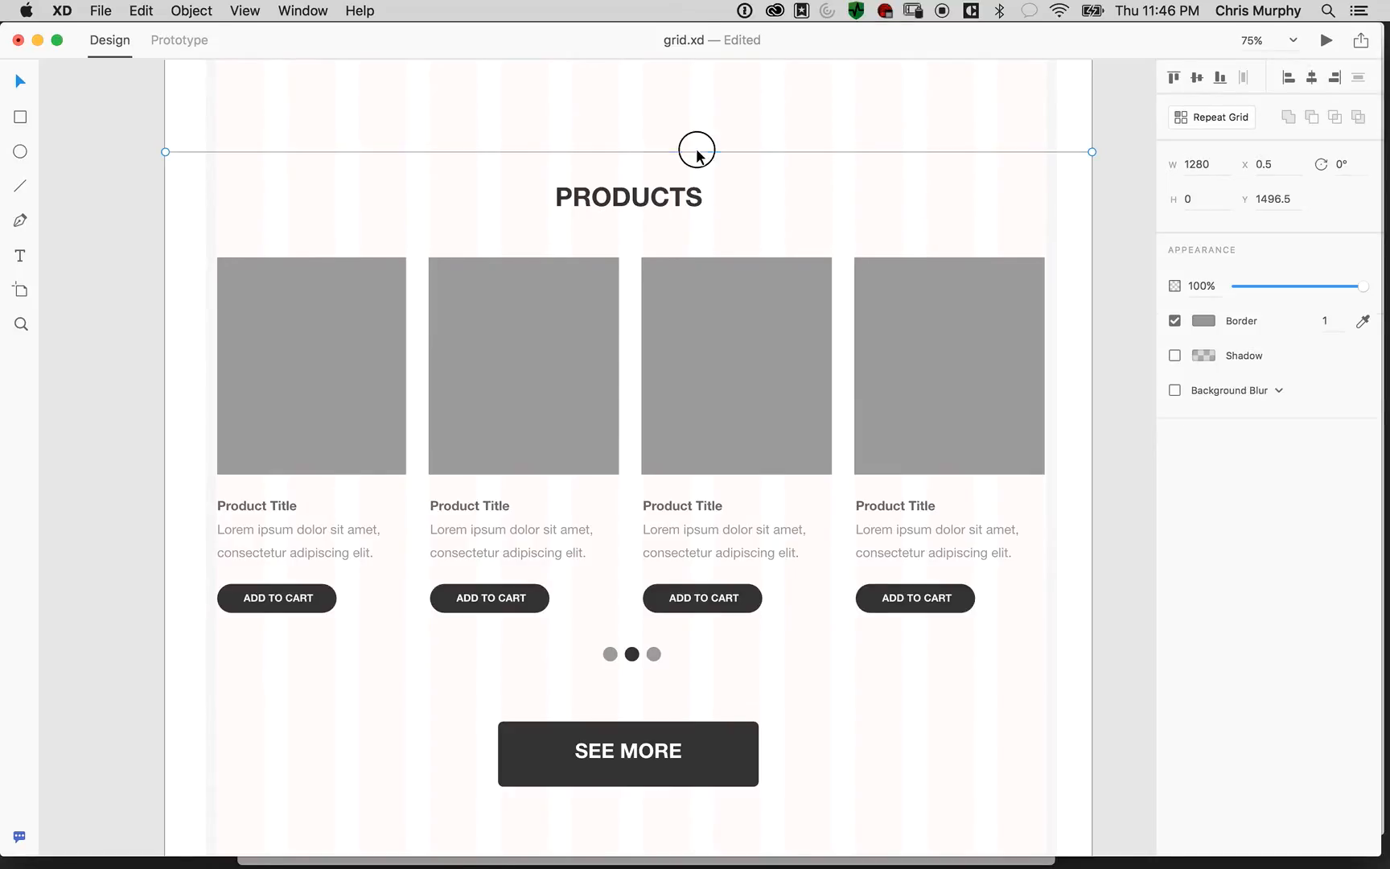
{"action": "left_click", "coordinate": [677, 194], "text": "shift"}
{"action": "left_click_drag", "start_coordinate": [680, 199], "coordinate": [695, 834]}
{"action": "scroll", "coordinate": [658, 272], "scroll_direction": "down", "scroll_amount": 10}
{"action": "left_click_drag", "start_coordinate": [673, 264], "coordinate": [672, 366]}
{"action": "key", "text": "super+minus"}
{"action": "key", "text": "super+minus"}
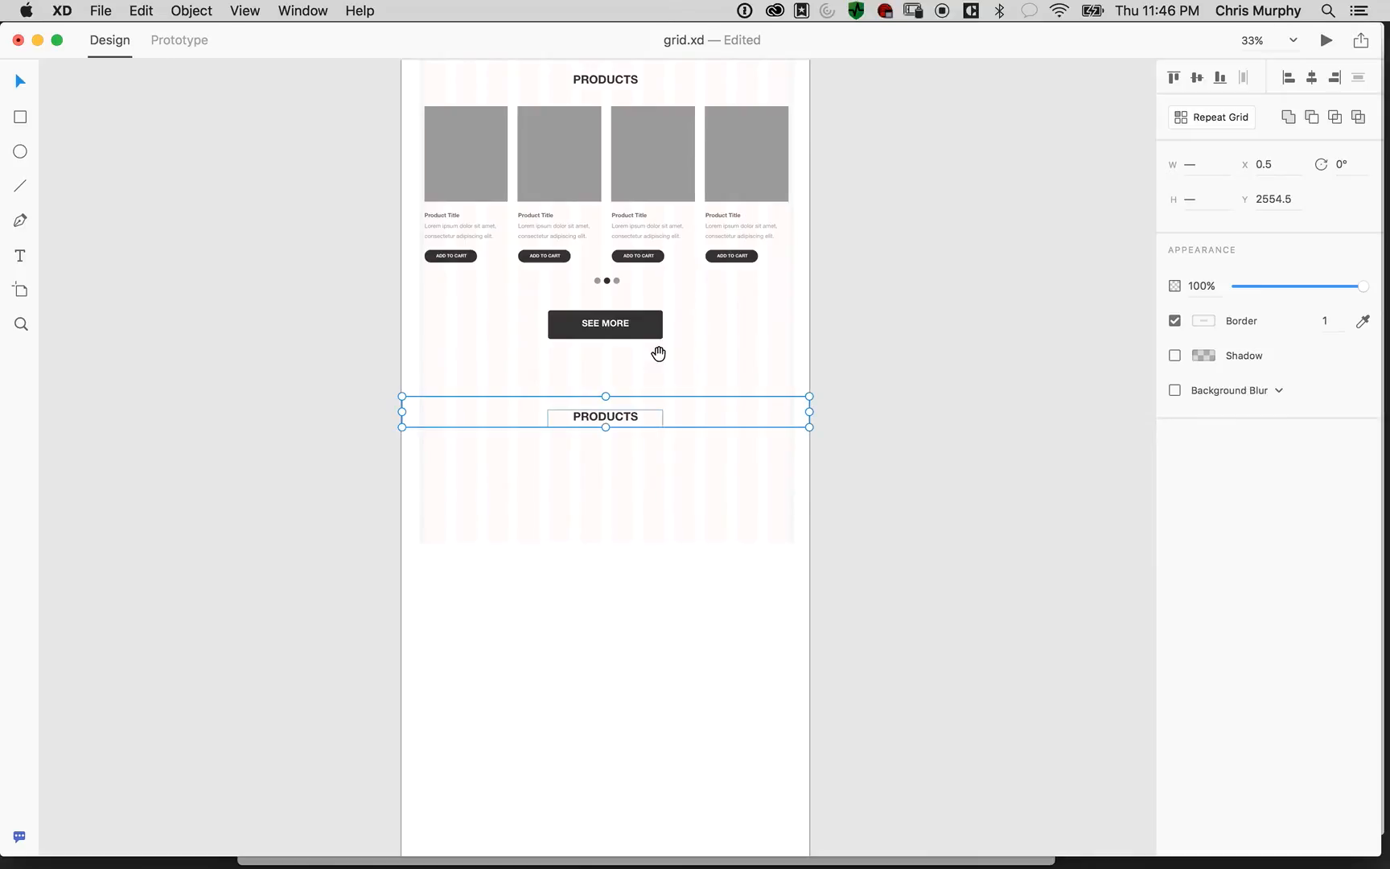
{"action": "left_click_drag", "start_coordinate": [912, 411], "coordinate": [859, 565]}
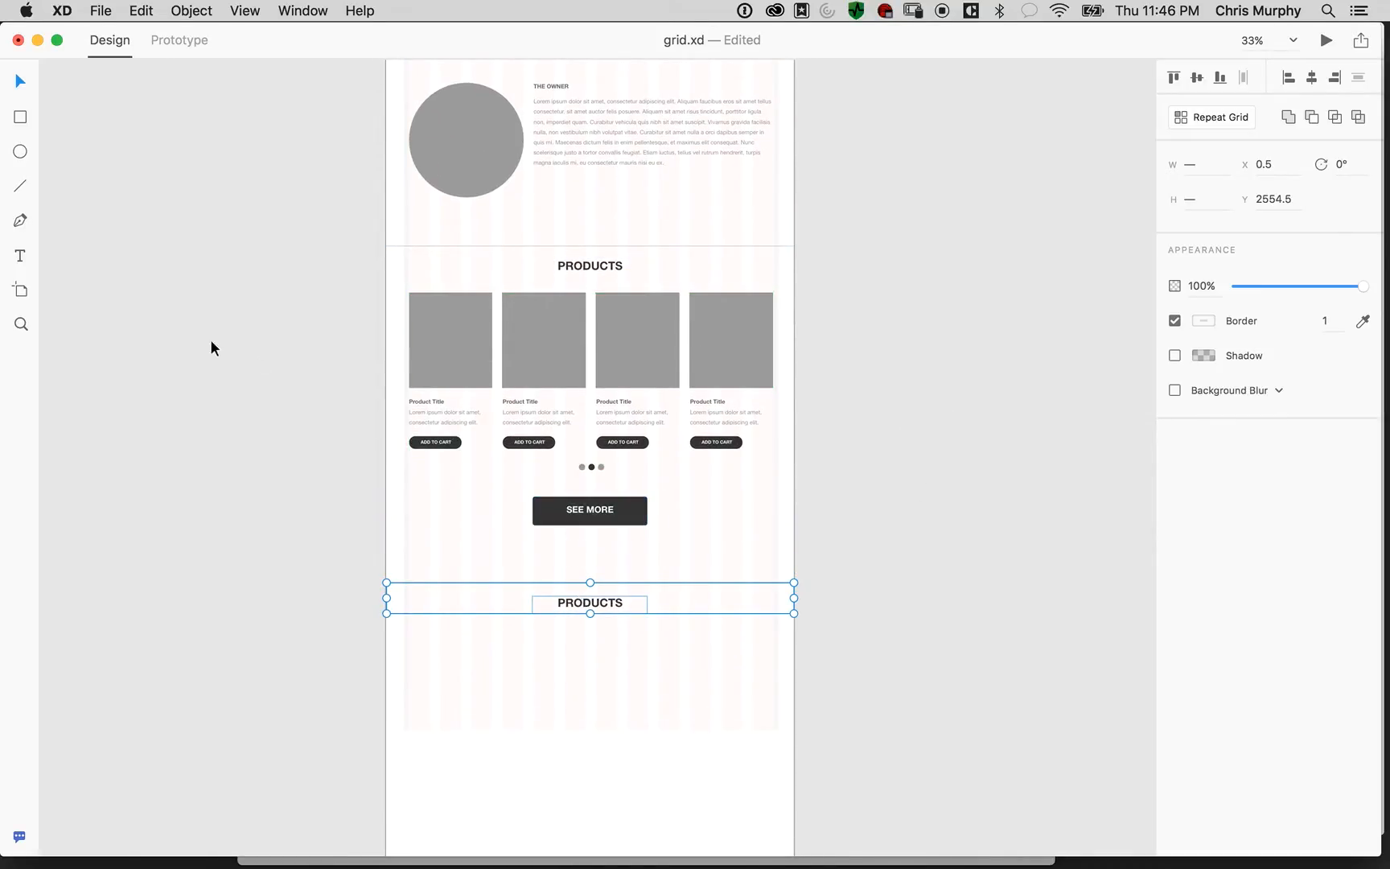
Draw a spacer rectangle about 103 by 153 between the circular image and the Products divider line, and fill it with #FF0000
{"action": "left_click", "coordinate": [20, 116]}
{"action": "mouse_move", "coordinate": [454, 196]}
{"action": "left_mouse_down"}
{"action": "mouse_move", "coordinate": [459, 233]}
{"action": "mouse_move", "coordinate": [487, 247]}
{"action": "left_mouse_up"}
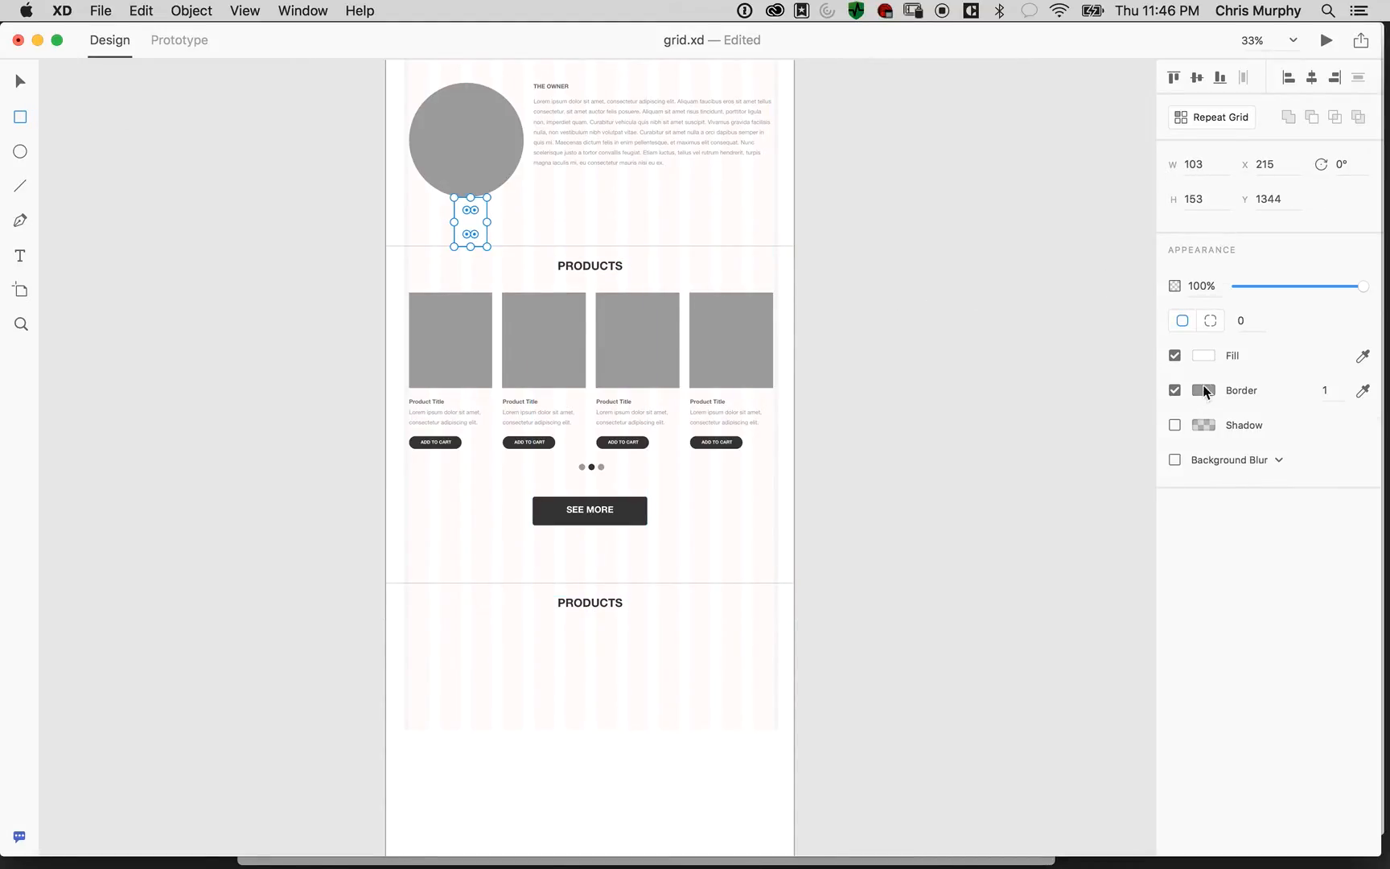
{"action": "left_click", "coordinate": [1204, 357]}
{"action": "left_click_drag", "start_coordinate": [1101, 321], "coordinate": [1123, 238]}
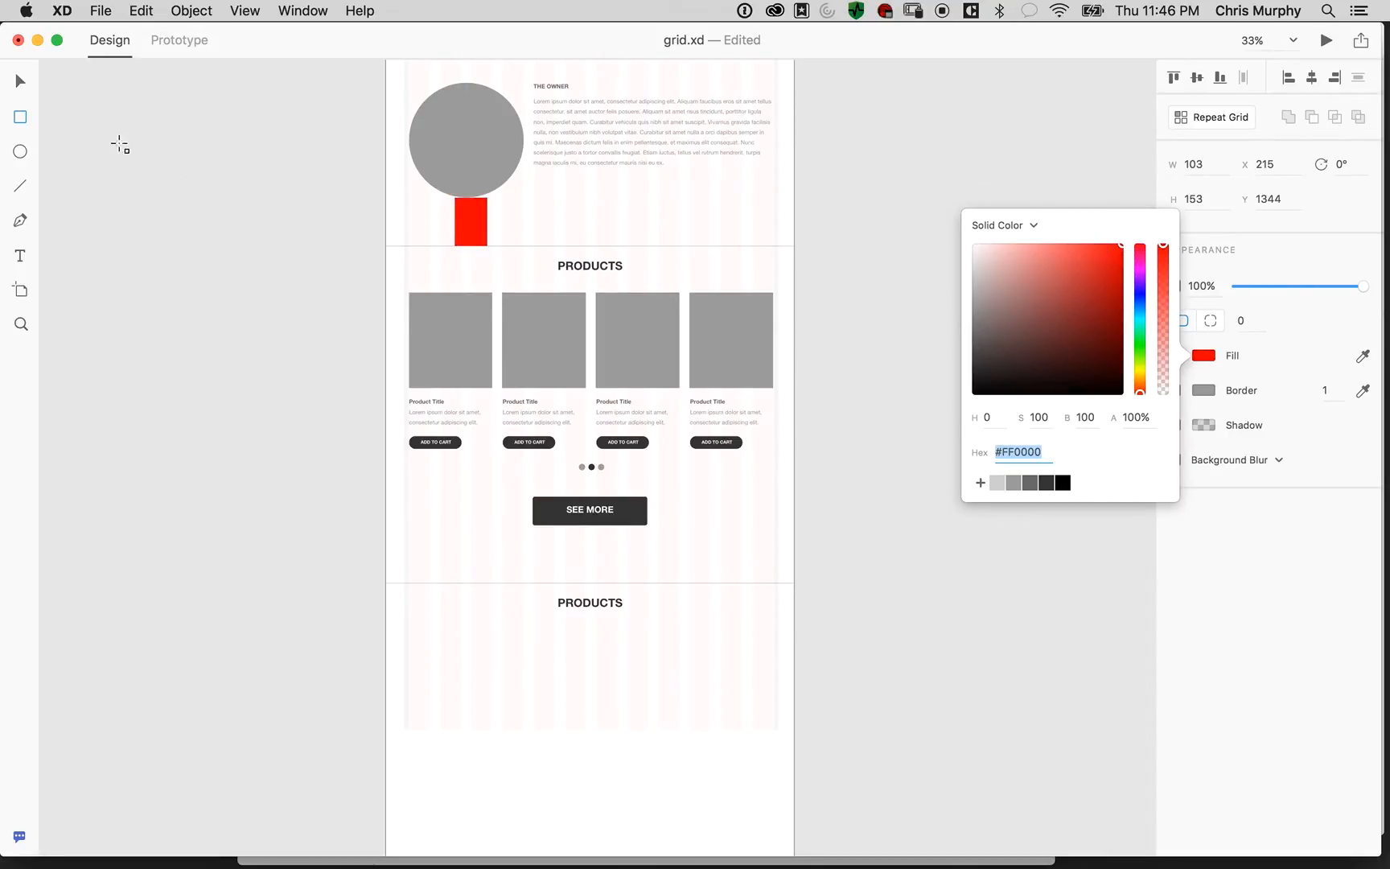
Use the red spacer beneath the SEE MORE button to set the gap to the copied divider line and heading, and delete the spacer
{"action": "left_click", "coordinate": [22, 82]}
{"action": "left_click_drag", "start_coordinate": [473, 228], "coordinate": [616, 599]}
{"action": "left_click", "coordinate": [609, 599]}
{"action": "left_click", "coordinate": [627, 583], "text": "shift"}
{"action": "left_click", "coordinate": [588, 555]}
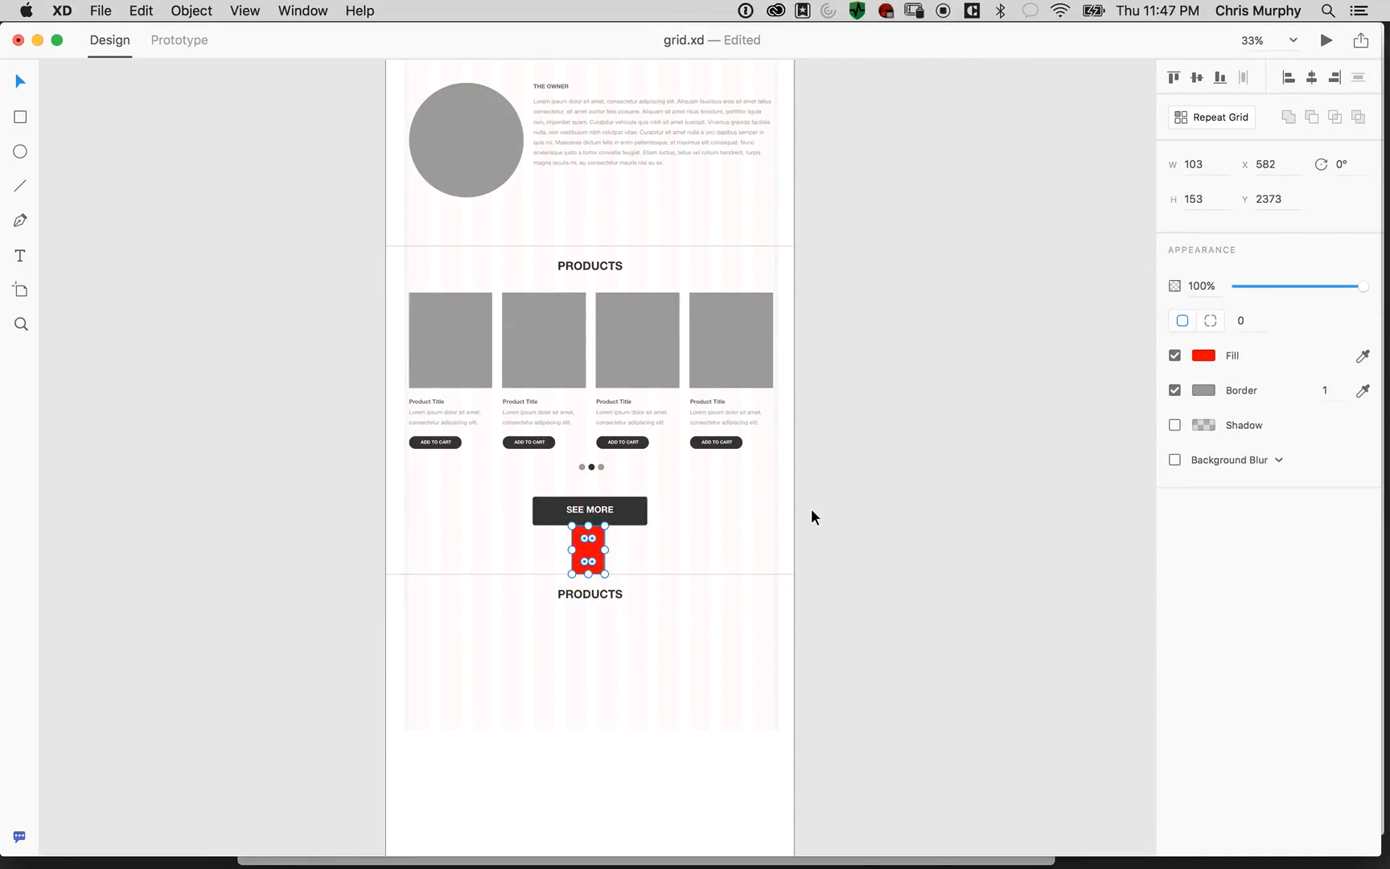
{"action": "key", "text": "Delete"}
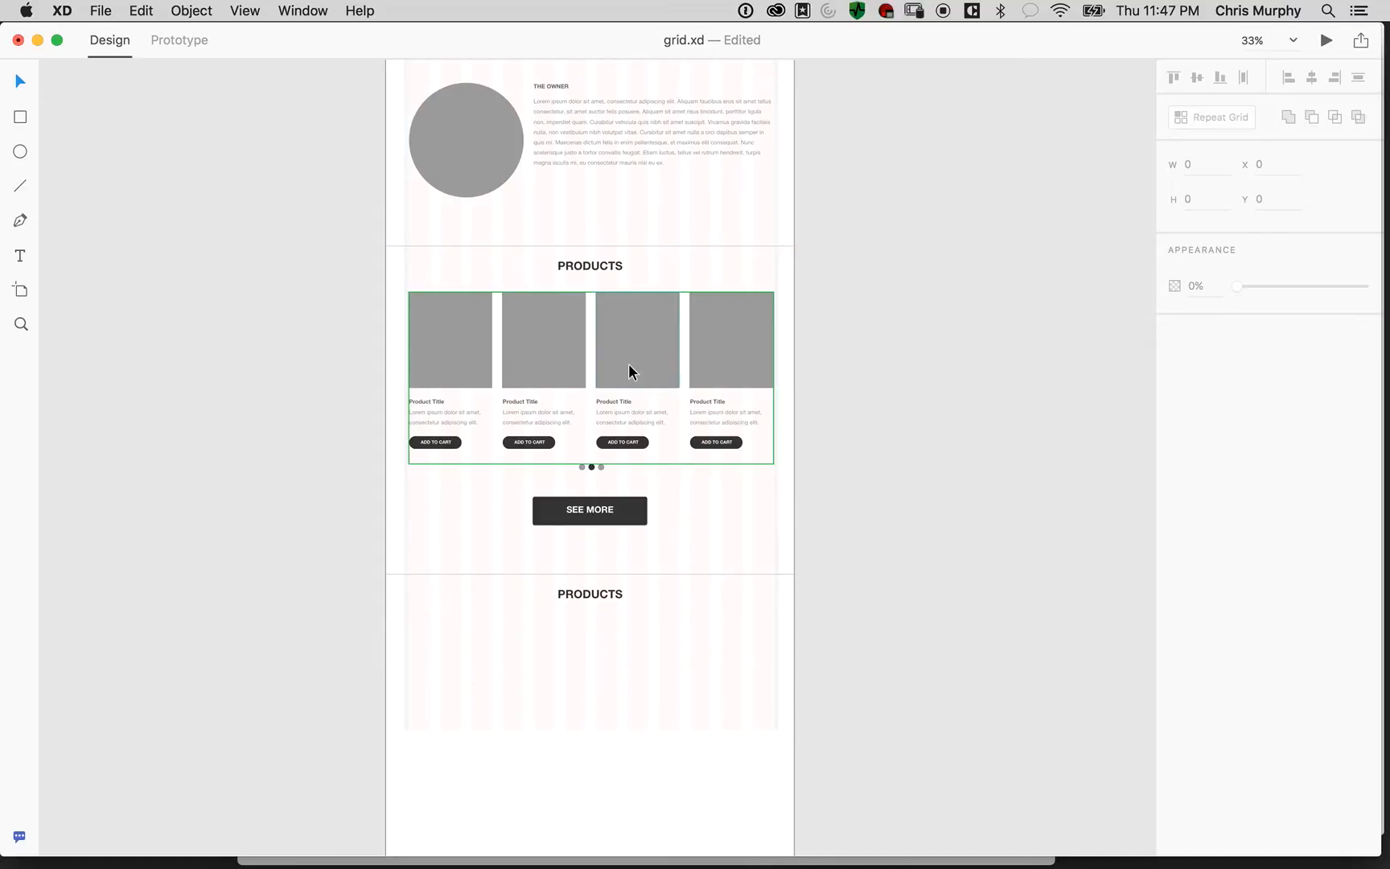
Change the copied PRODUCTS heading's text to CONTACT
{"action": "left_click_drag", "start_coordinate": [826, 546], "coordinate": [821, 317]}
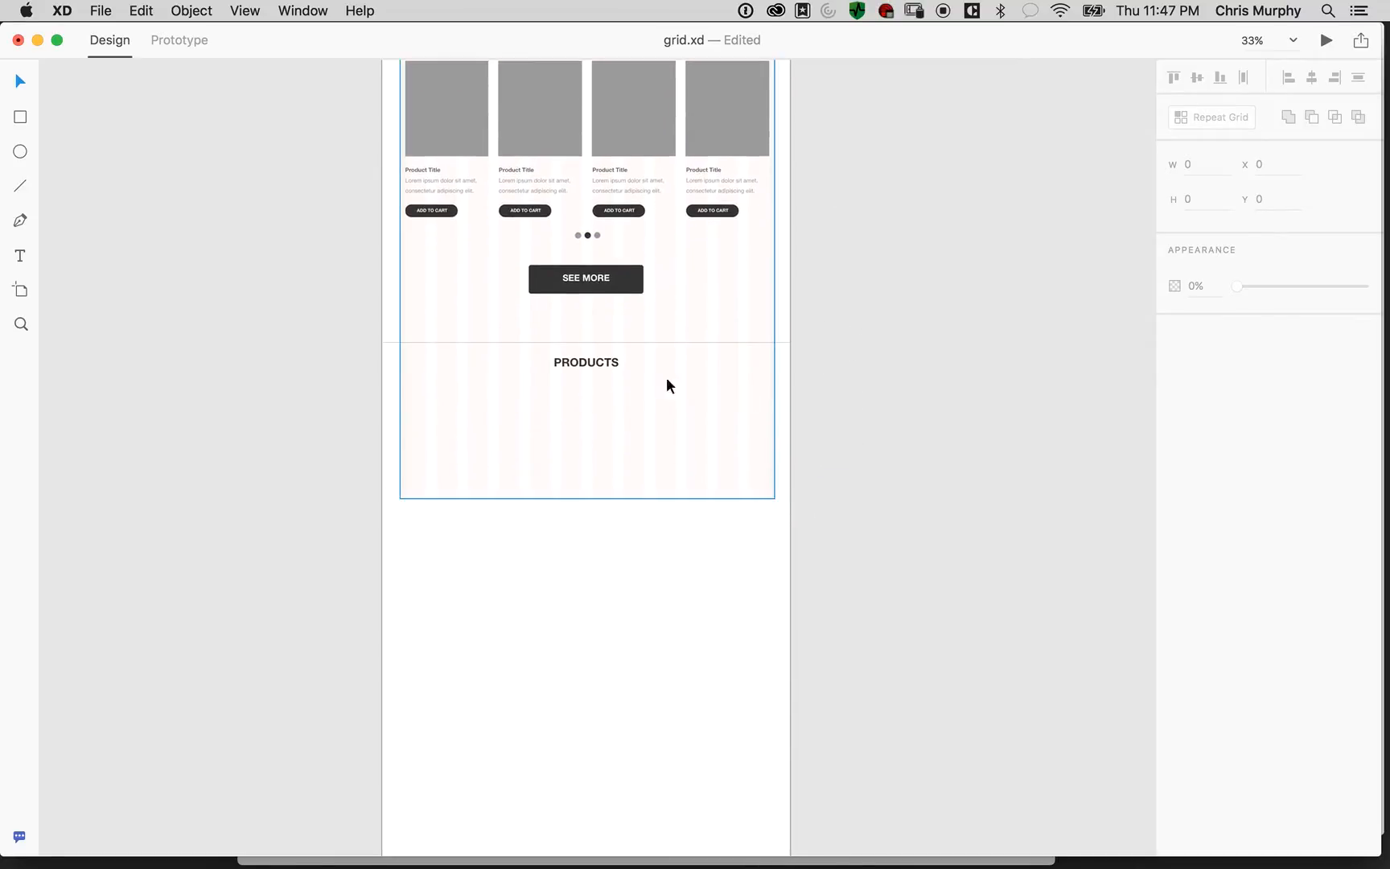
{"action": "double_click", "coordinate": [585, 366]}
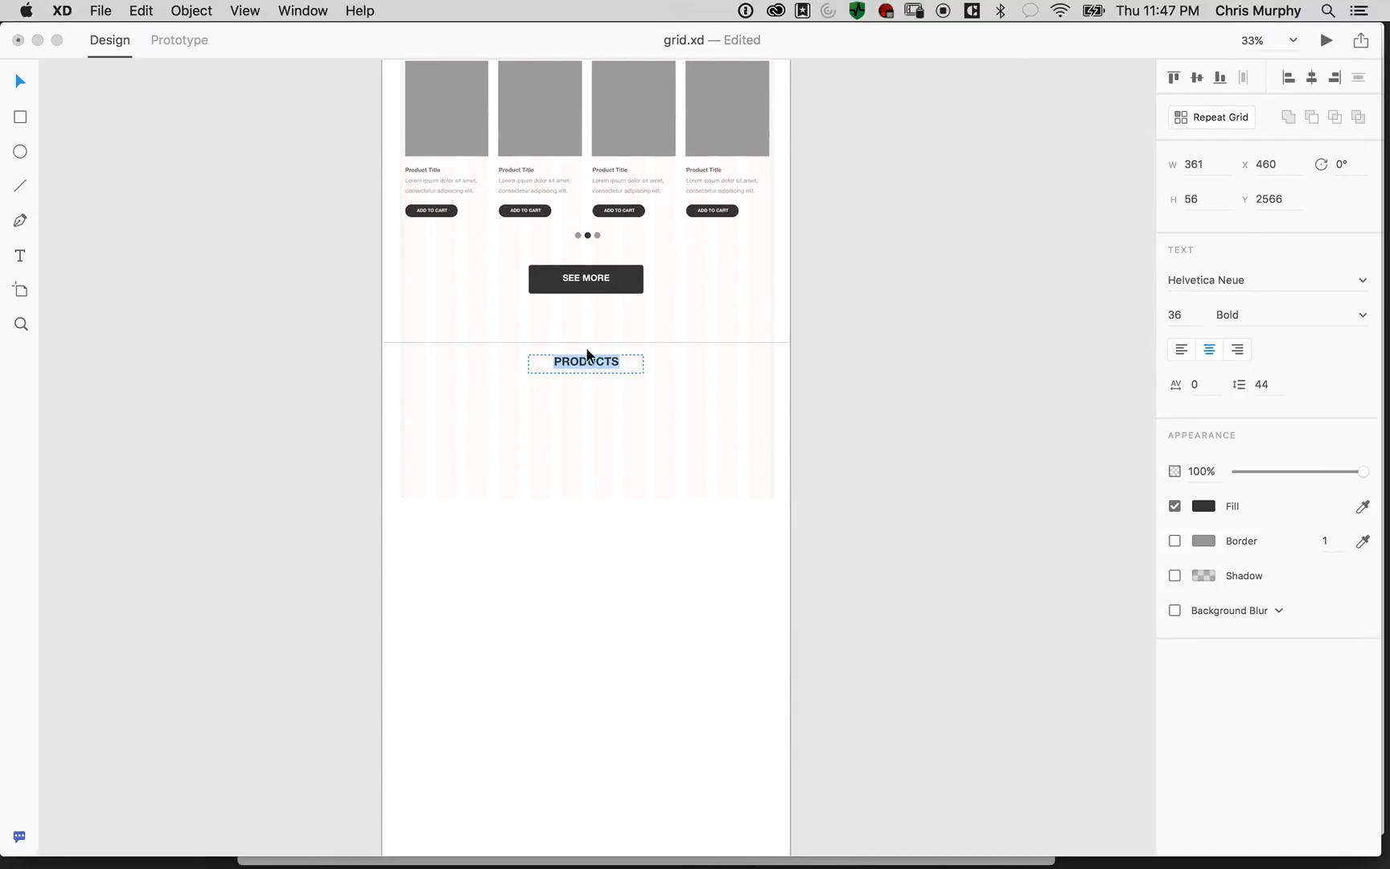
{"action": "type", "text": "Con"}
{"action": "type", "text": "ONTACT"}
{"action": "key", "text": "Escape"}
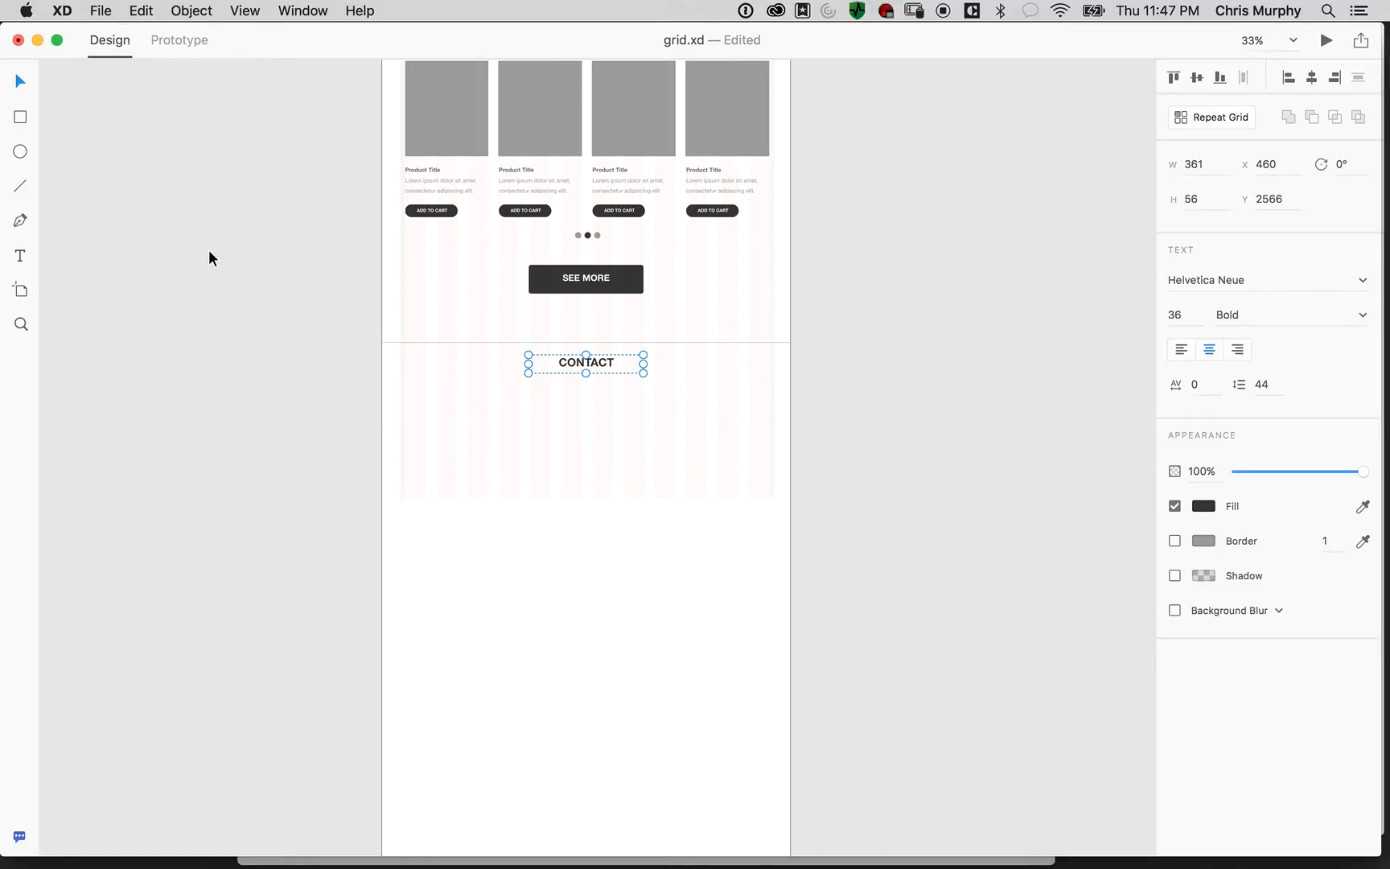
Draw a form field rectangle about 454 by 68 below the CONTACT heading
{"action": "key", "text": "super+equal"}
{"action": "key", "text": "super+equal"}
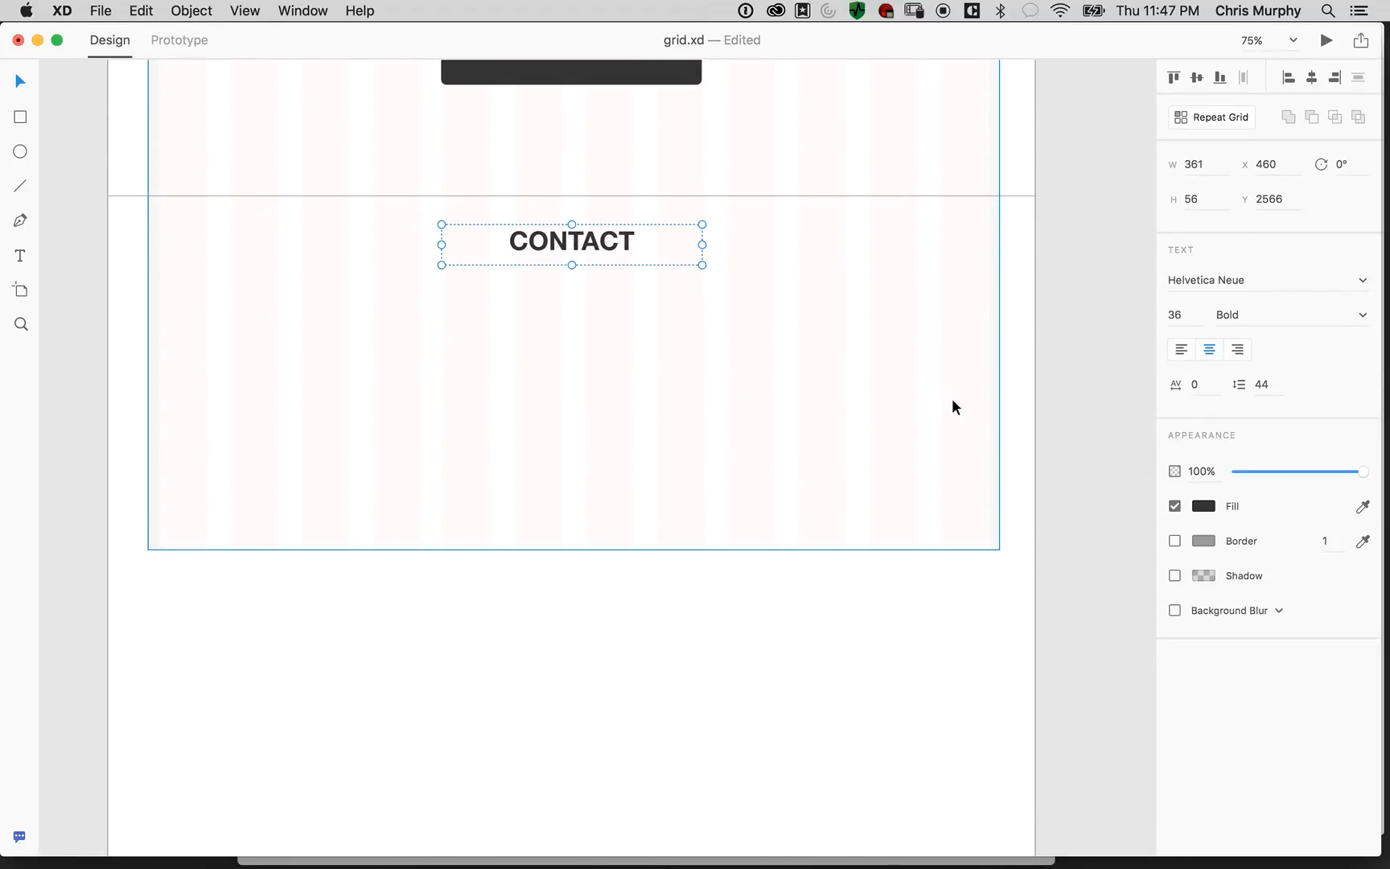
{"action": "left_click", "coordinate": [20, 117]}
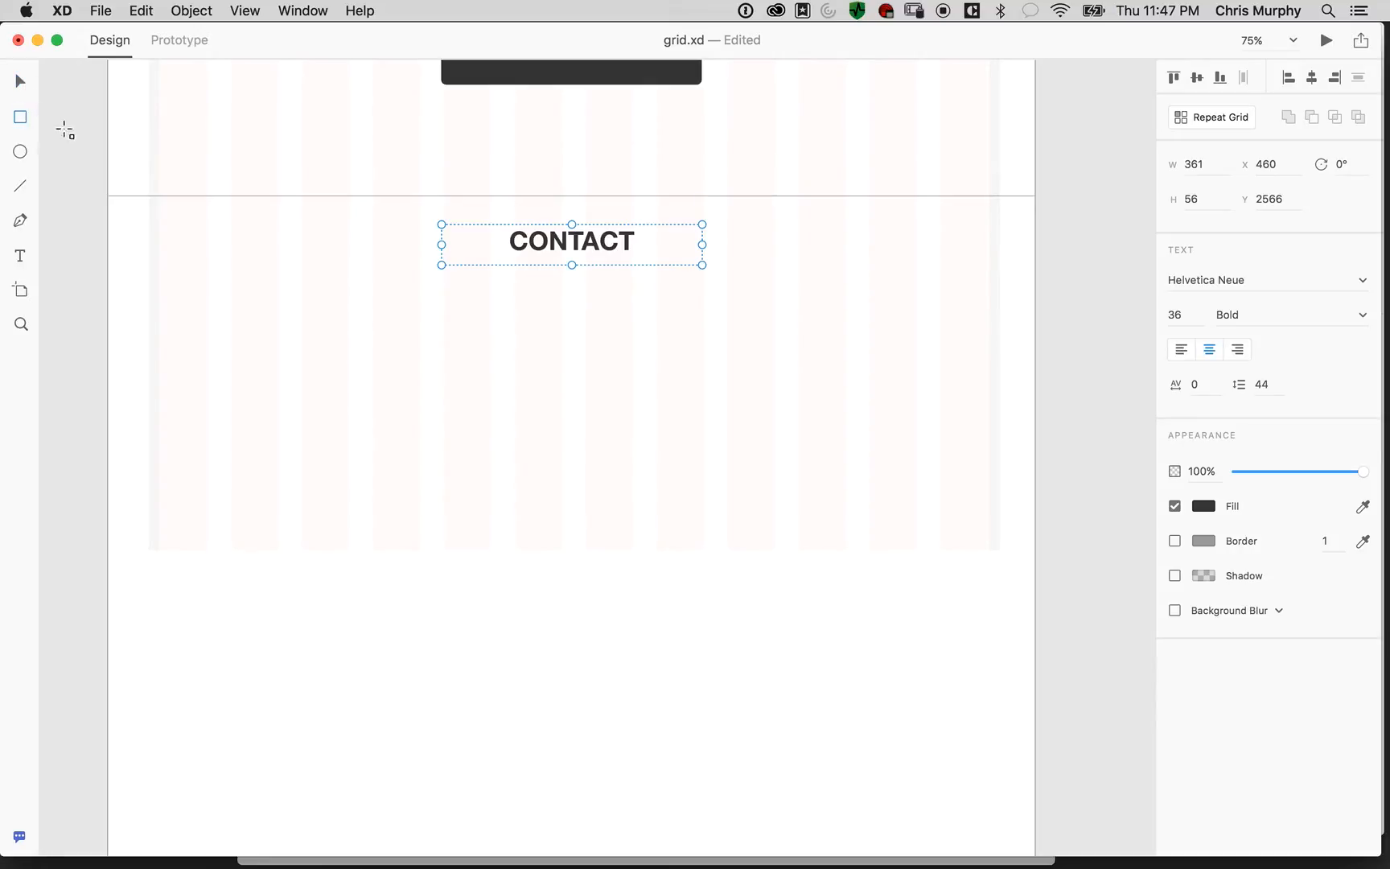
{"action": "left_click_drag", "start_coordinate": [374, 336], "coordinate": [702, 384]}
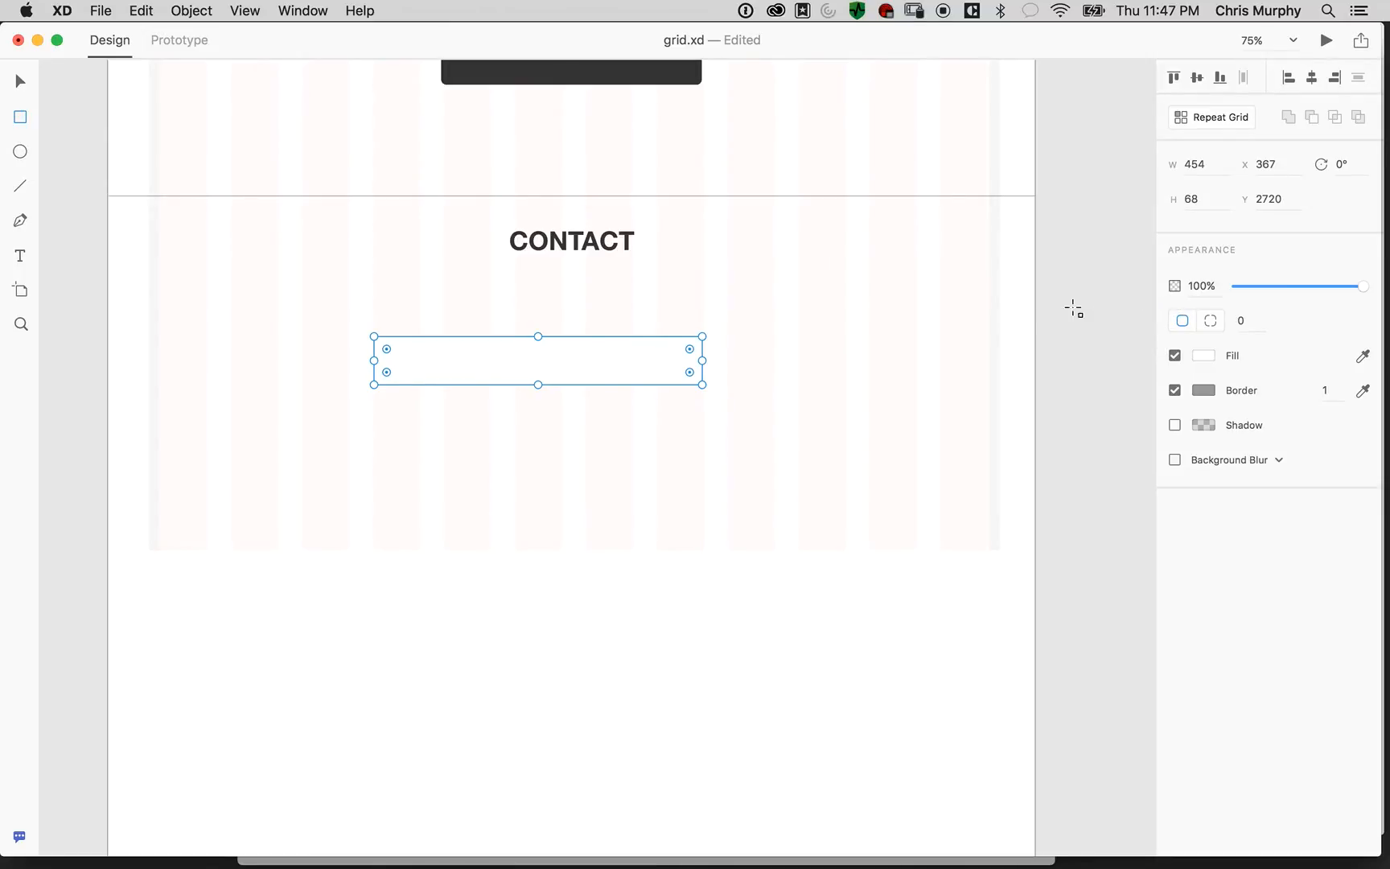
Set the form field rectangle's width to 460 and its height to 70
{"action": "left_click", "coordinate": [1211, 166]}
{"action": "key", "text": "Up"}
{"action": "key", "text": "Up"}
{"action": "key", "text": "Up"}
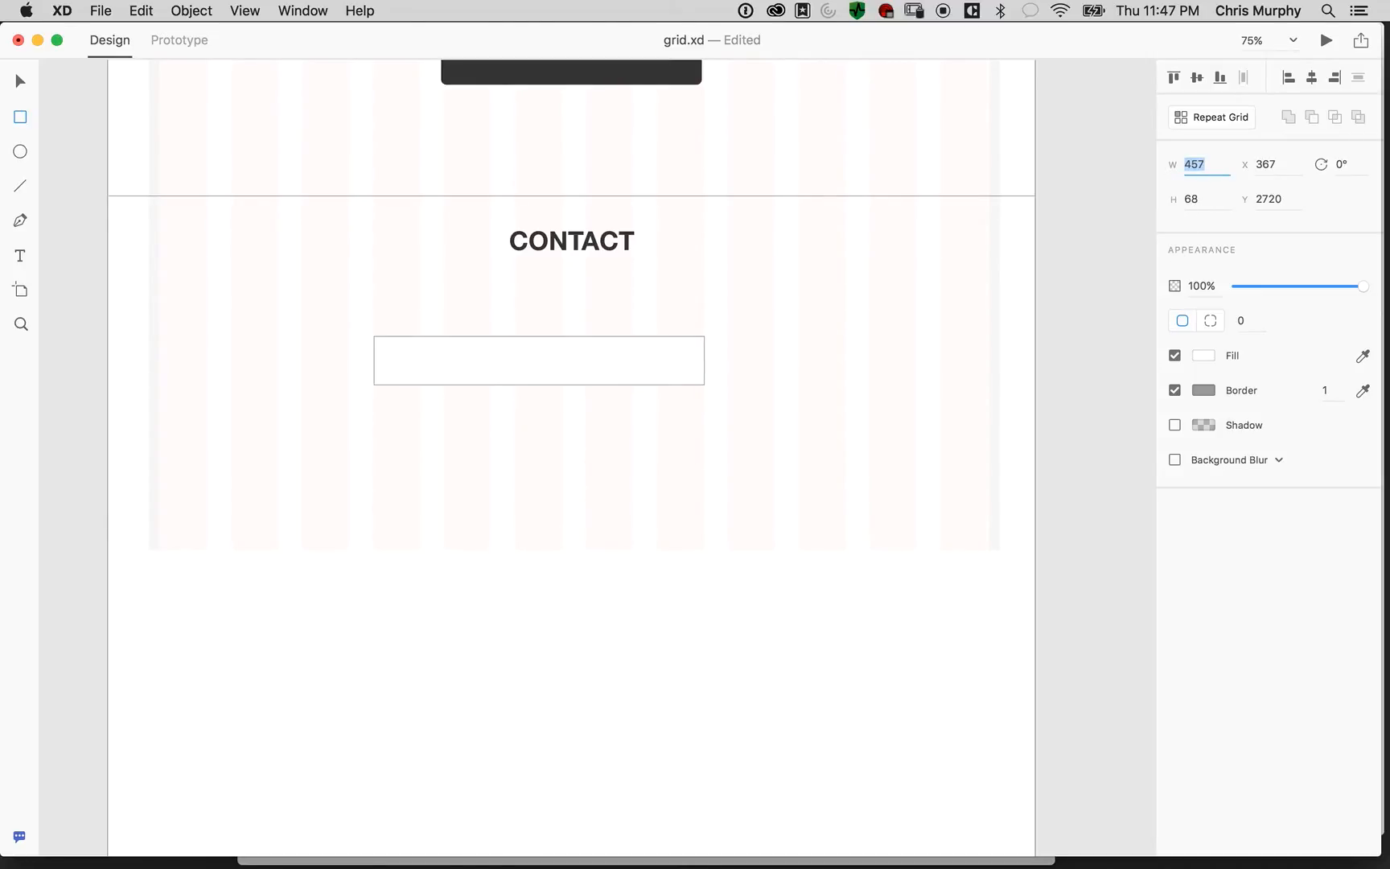
{"action": "key", "text": "Up"}
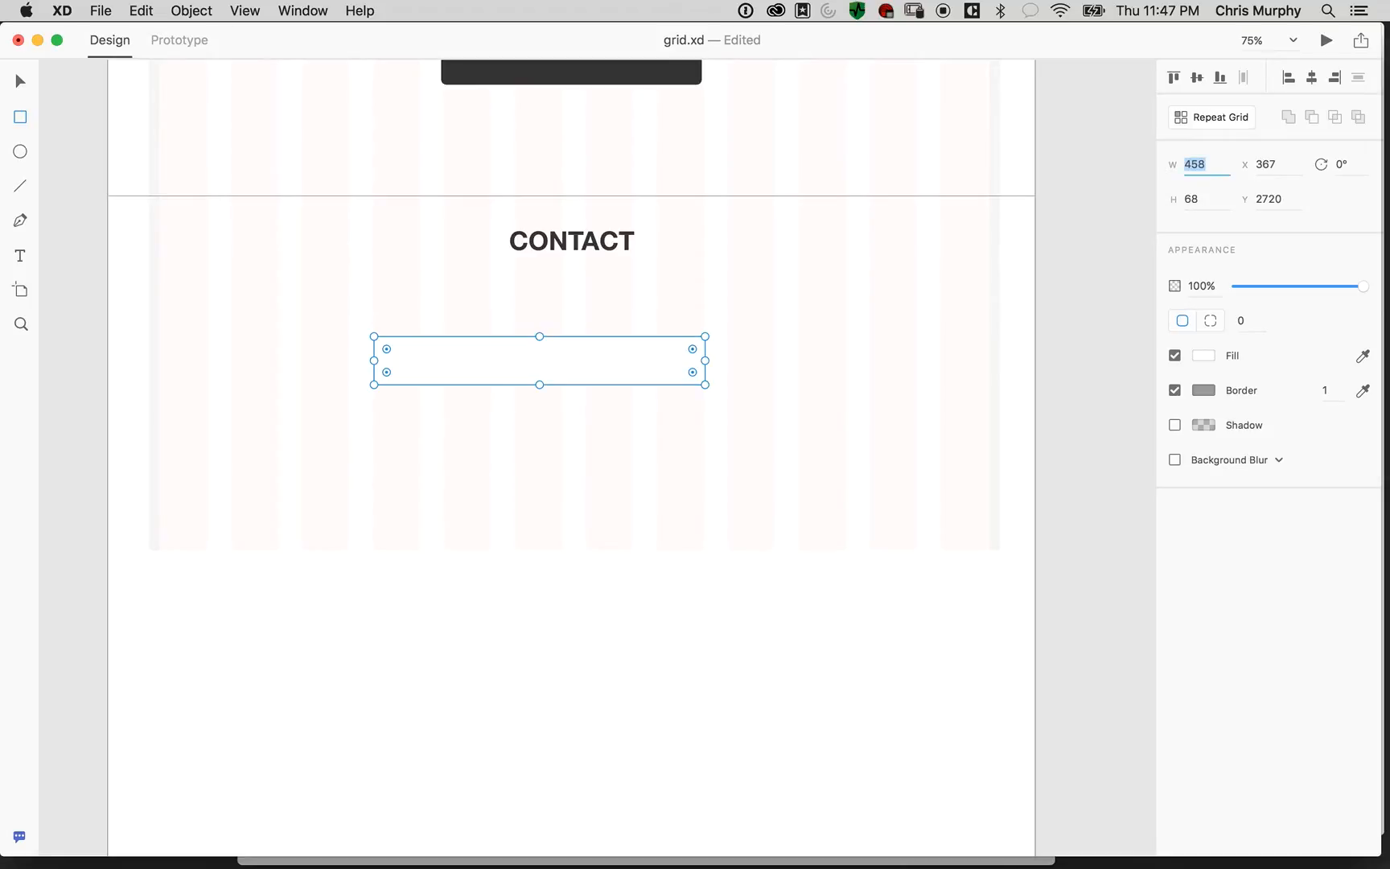
{"action": "key", "text": "Up"}
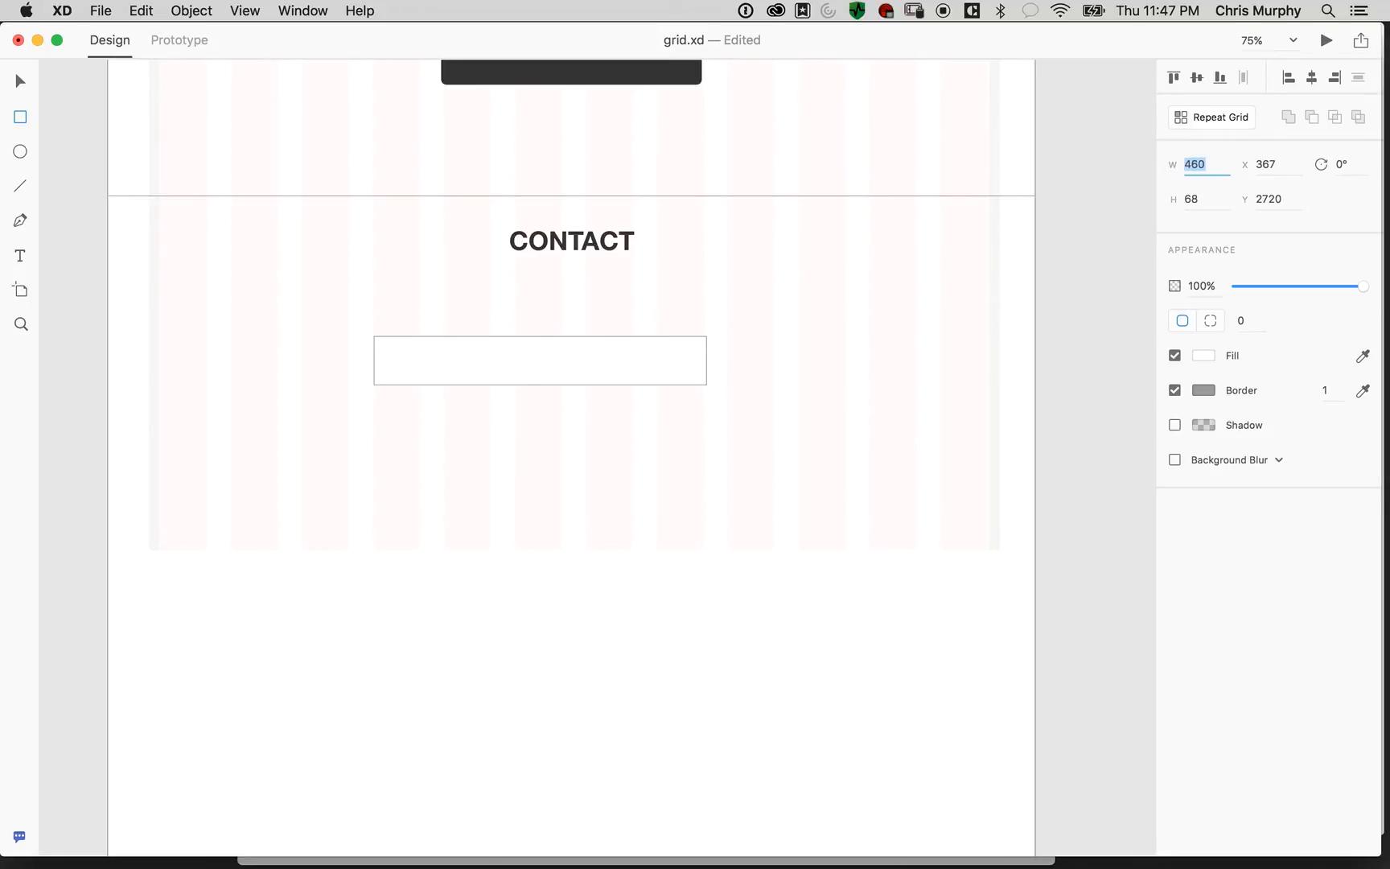
{"action": "left_click", "coordinate": [1200, 200]}
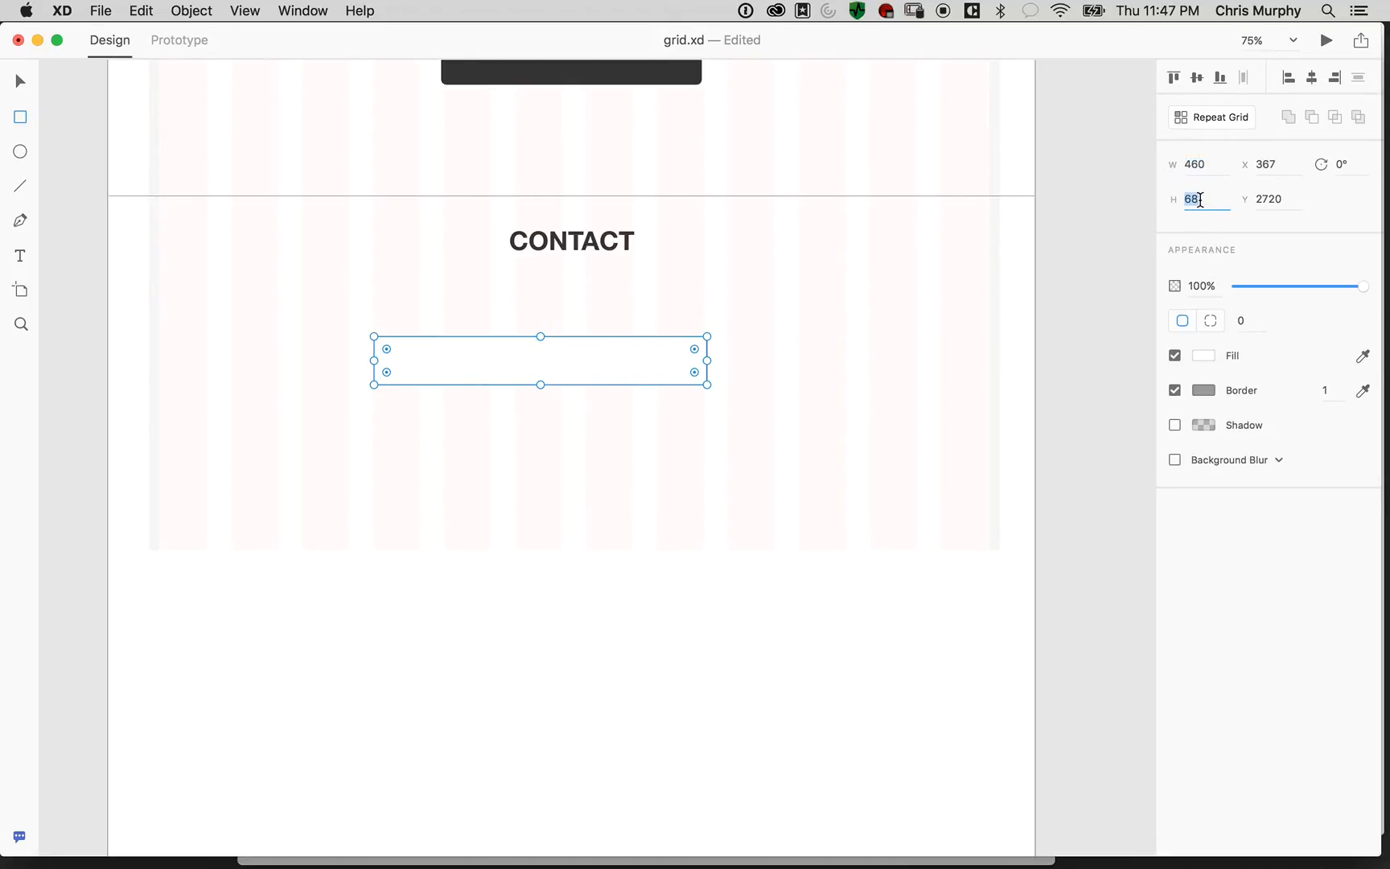
{"action": "type", "text": "70"}
{"action": "key", "text": "Tab"}
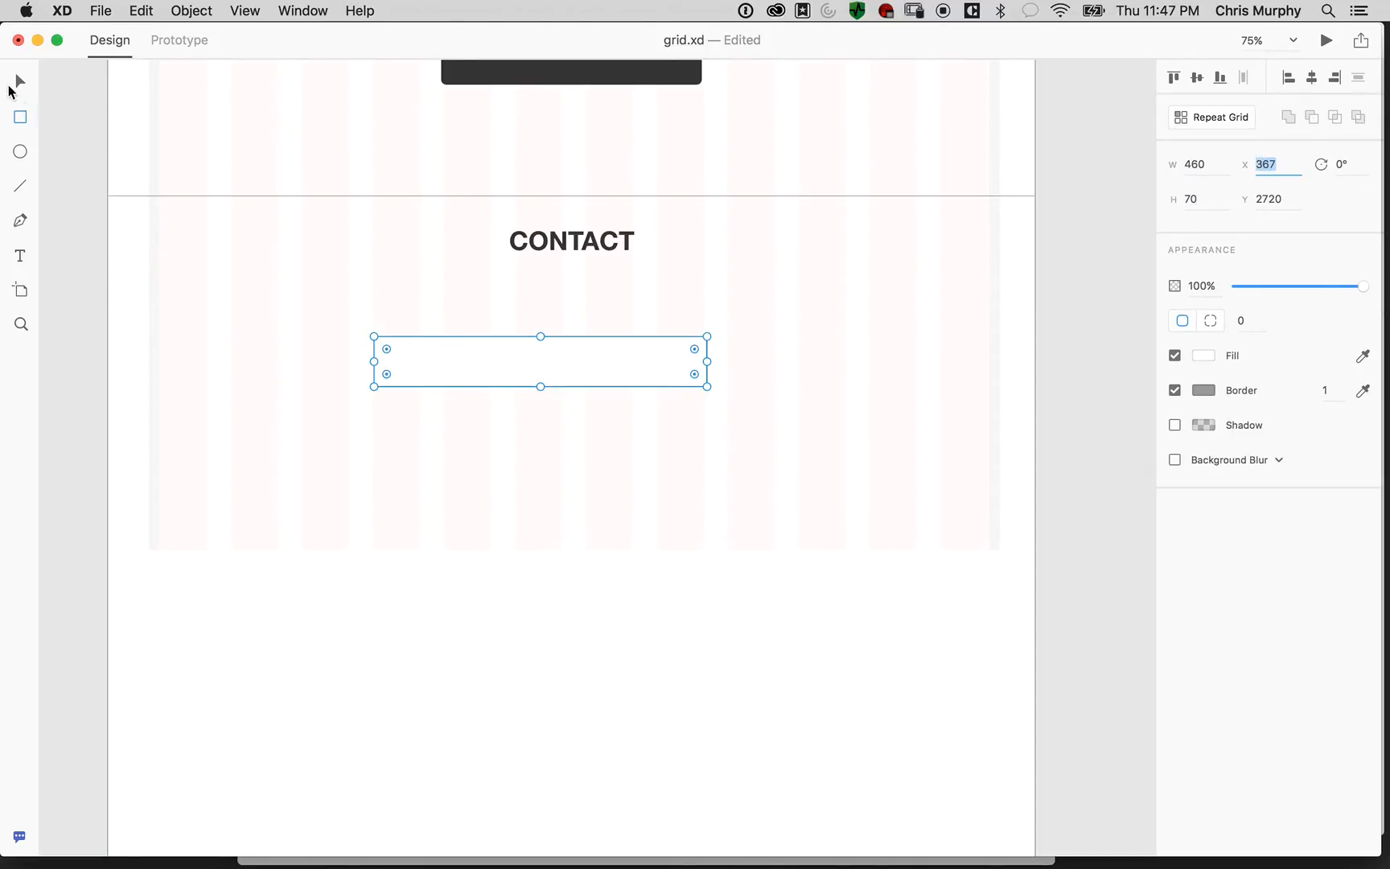
Move the form field up to Y 2700 under the CONTACT heading and stretch both ends to grid columns, about 551 wide
{"action": "left_click_drag", "start_coordinate": [547, 366], "coordinate": [624, 339]}
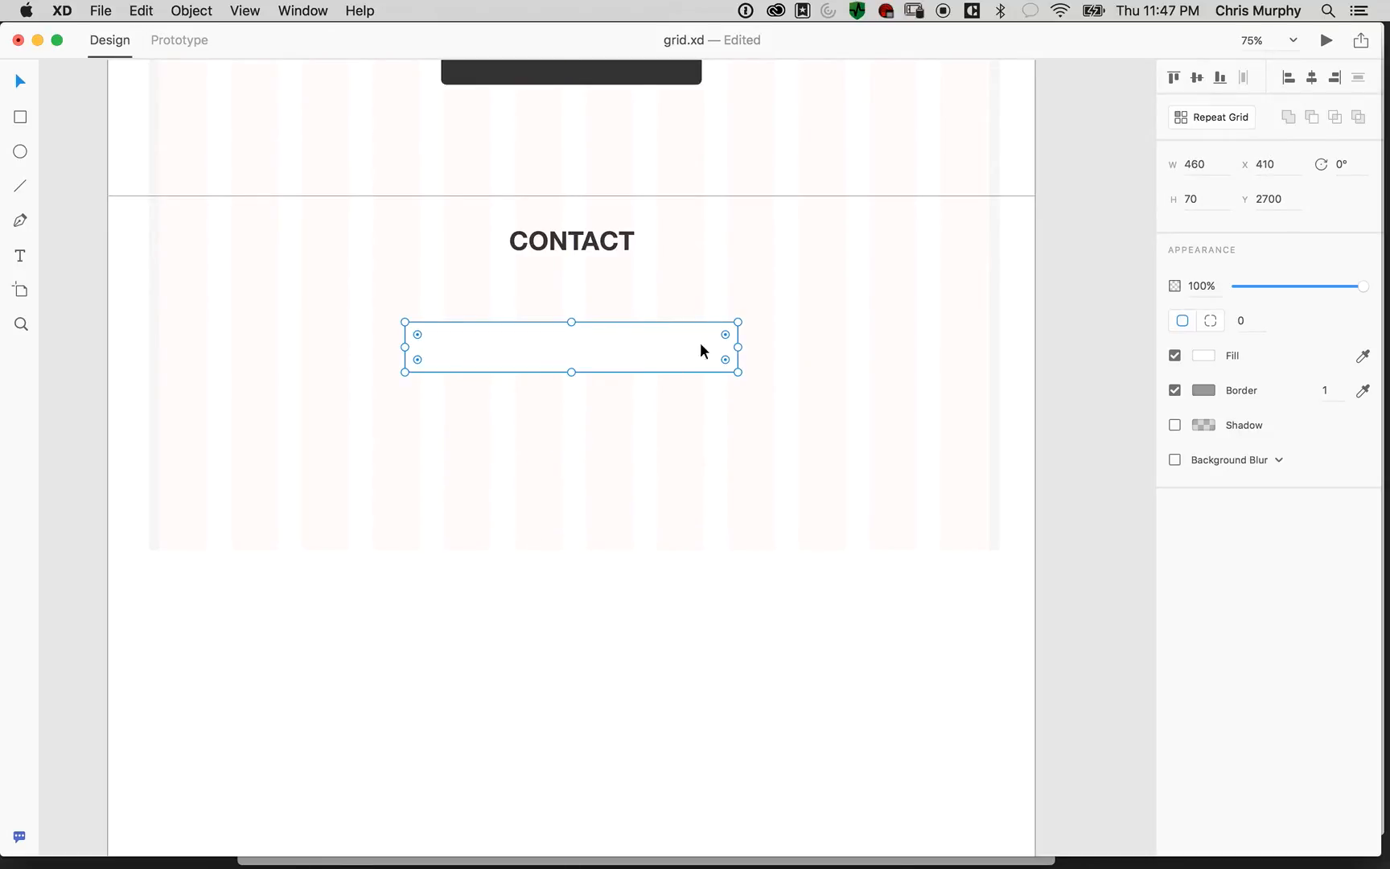
{"action": "left_click_drag", "start_coordinate": [405, 347], "coordinate": [375, 346]}
{"action": "left_click_drag", "start_coordinate": [738, 349], "coordinate": [773, 347]}
Set the form field rectangle's width to 560
{"action": "left_click", "coordinate": [1215, 160]}
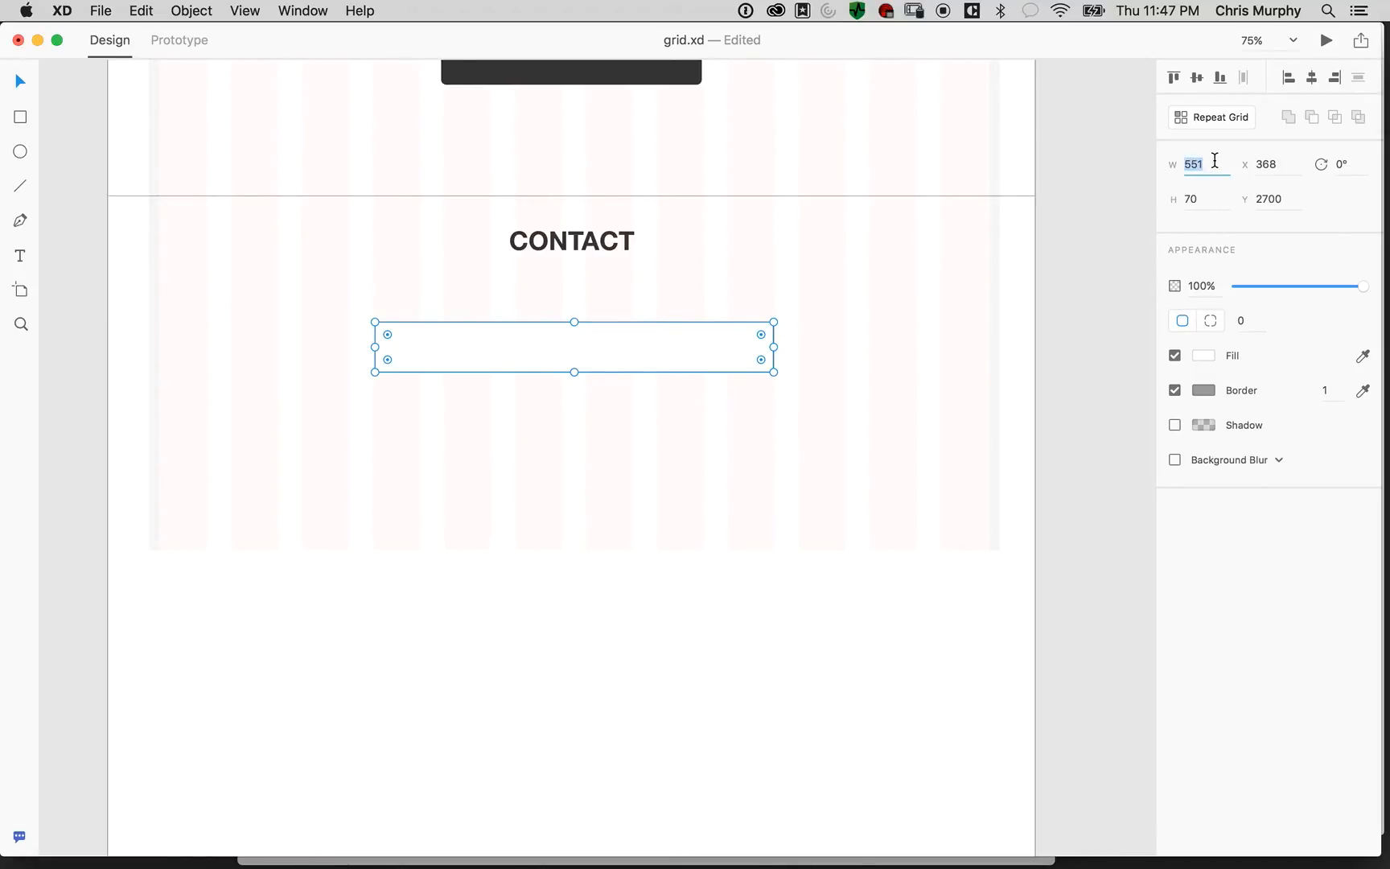
{"action": "type", "text": "550"}
{"action": "key", "text": "Return"}
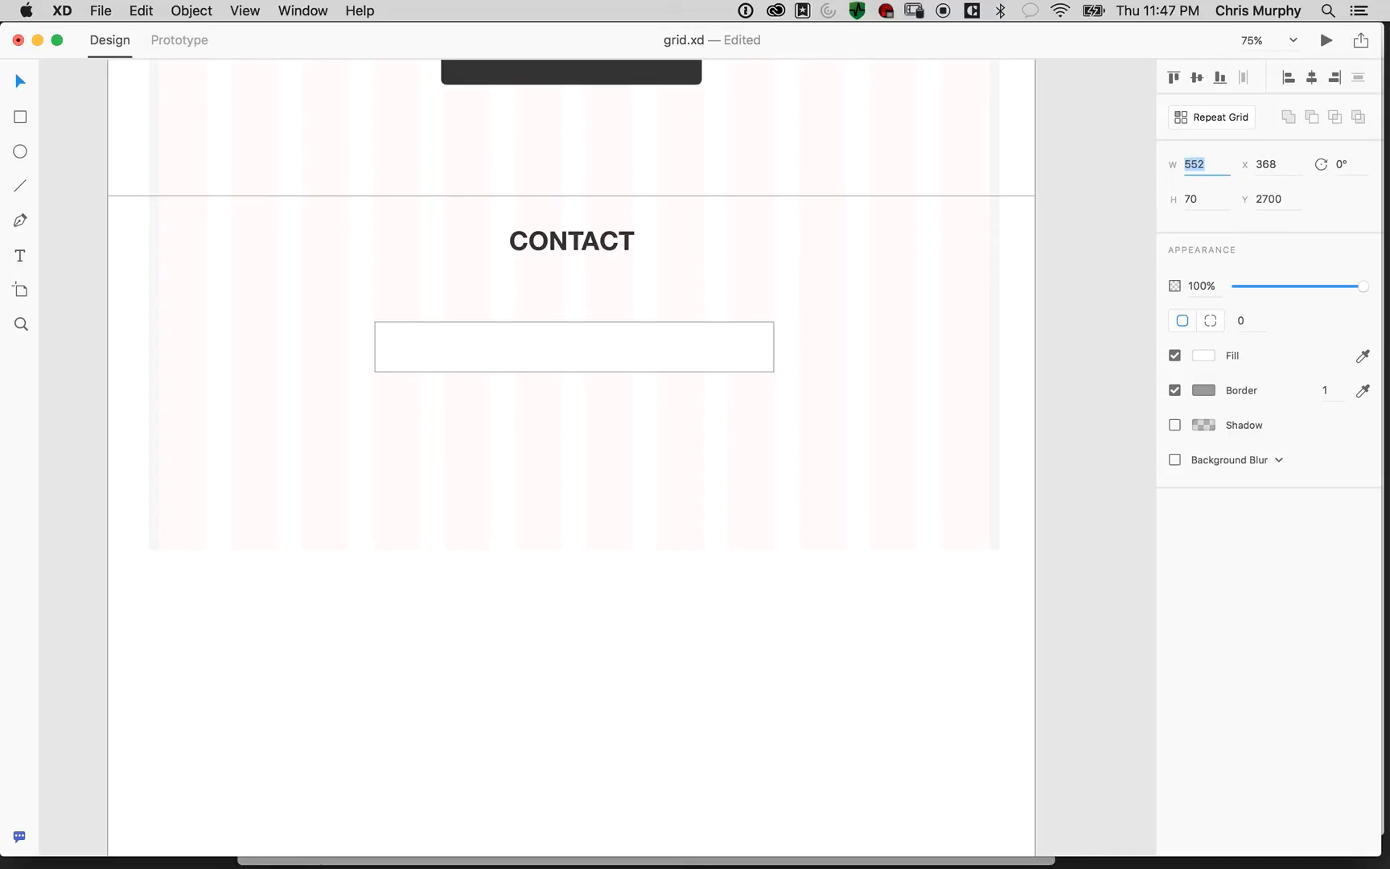
{"action": "key", "text": "Up"}
{"action": "key", "text": "Up"}
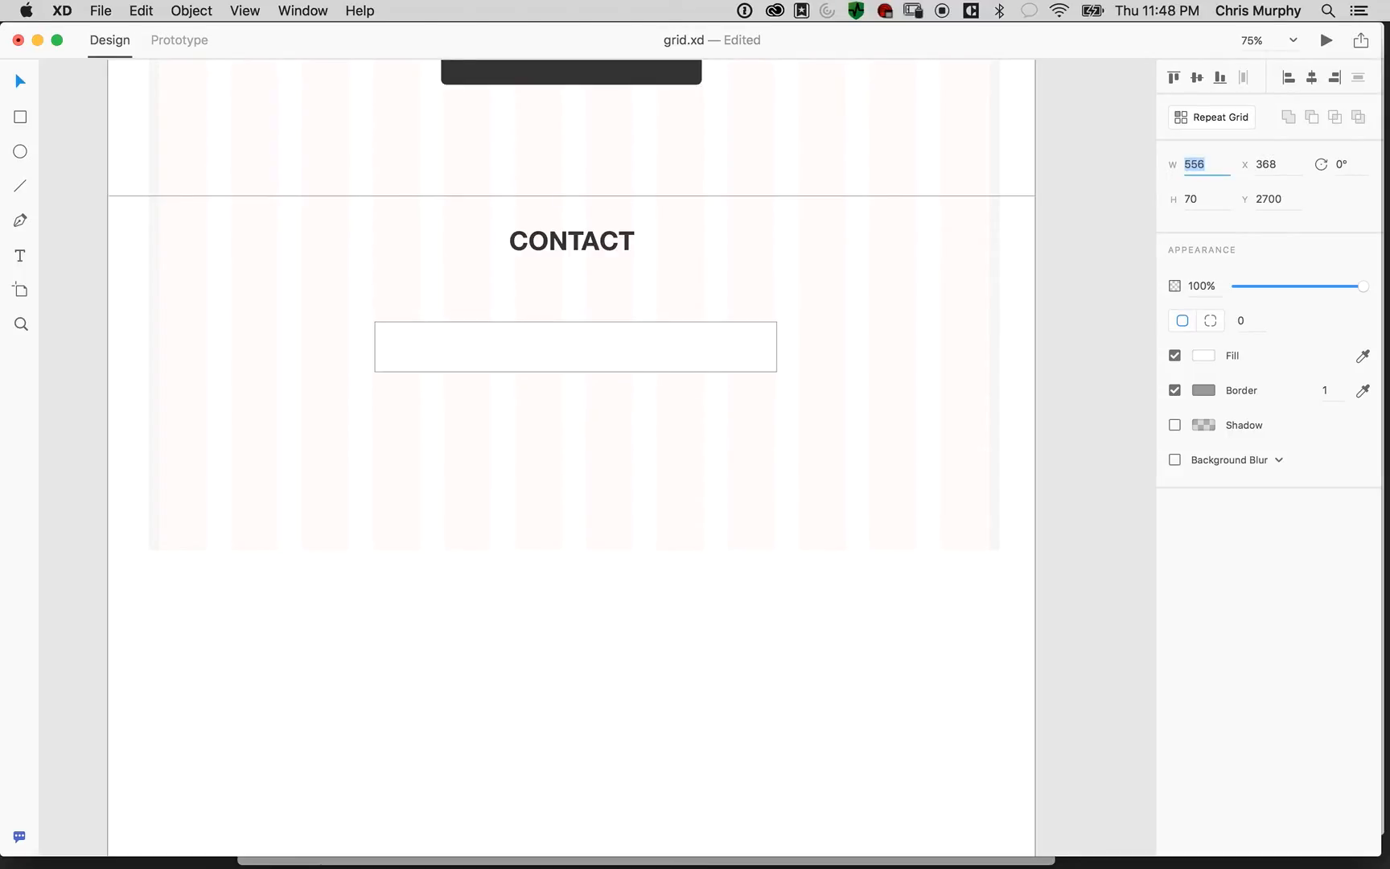
{"action": "key", "text": "Up"}
{"action": "key", "text": "Up"}
Fit the form field to the grid columns by moving it to X 365, Y 2699 and narrowing it to 558
{"action": "left_click_drag", "start_coordinate": [679, 336], "coordinate": [668, 336]}
{"action": "key", "text": "super+plus"}
{"action": "key", "text": "super+plus"}
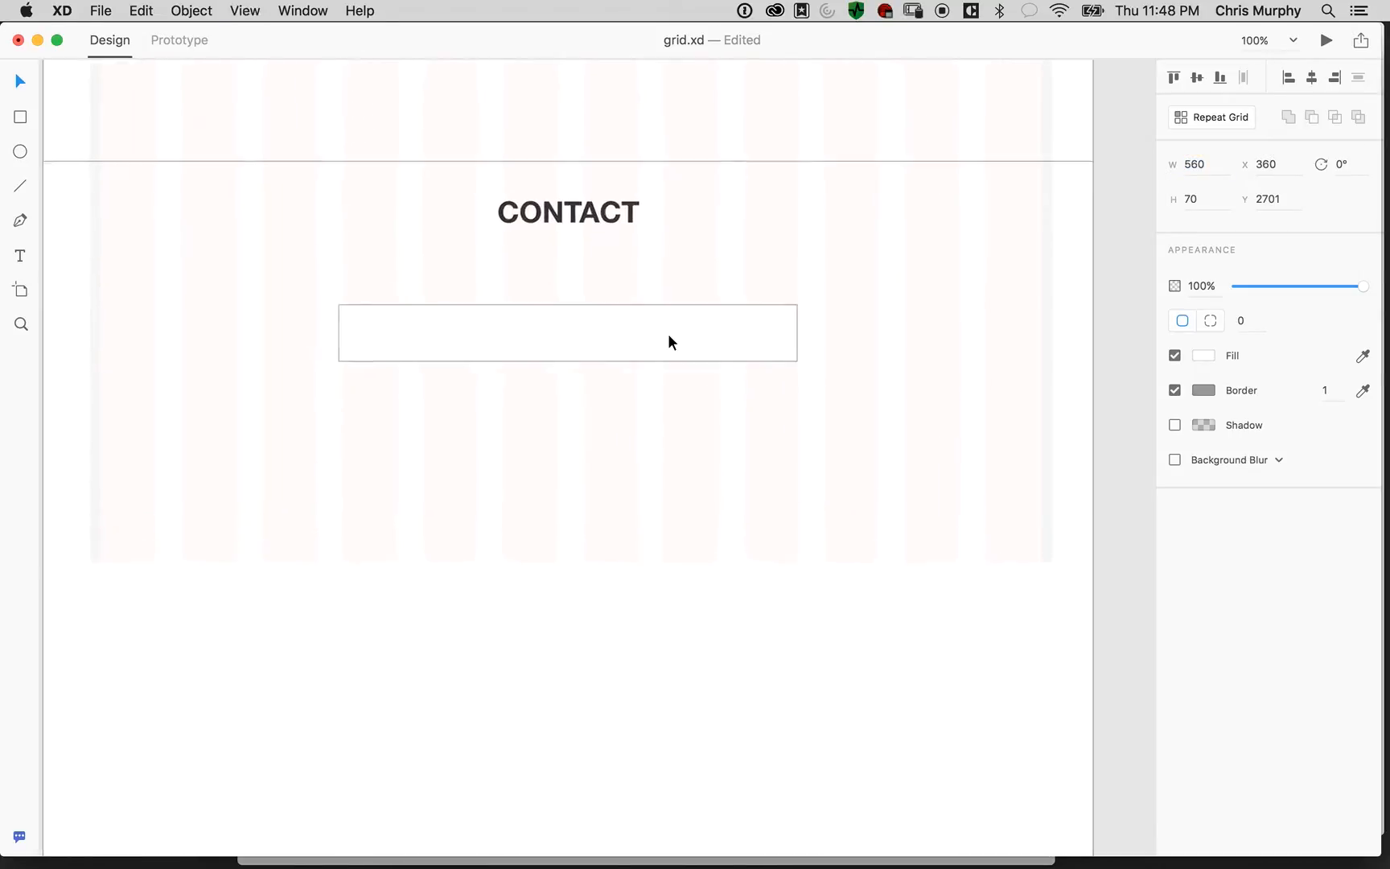
{"action": "left_click_drag", "start_coordinate": [508, 338], "coordinate": [925, 599]}
{"action": "left_click_drag", "start_coordinate": [518, 421], "coordinate": [523, 419]}
{"action": "left_click_drag", "start_coordinate": [775, 409], "coordinate": [168, 408]}
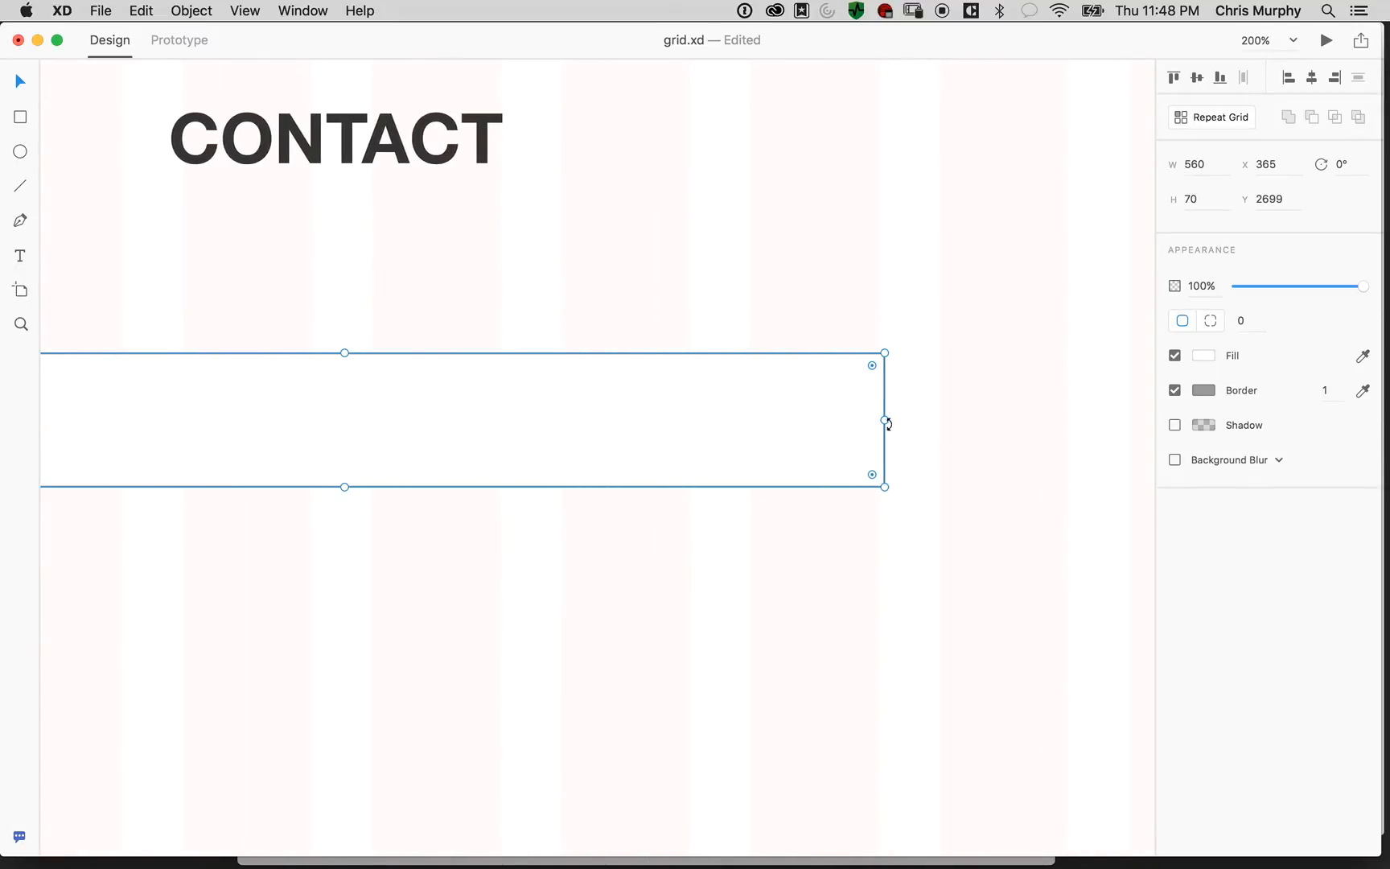
{"action": "left_click_drag", "start_coordinate": [887, 421], "coordinate": [881, 420]}
Move the form field up closer to the CONTACT heading, to Y 2662
{"action": "key", "text": "super+minus"}
{"action": "key", "text": "super+minus"}
{"action": "key", "text": "super+minus"}
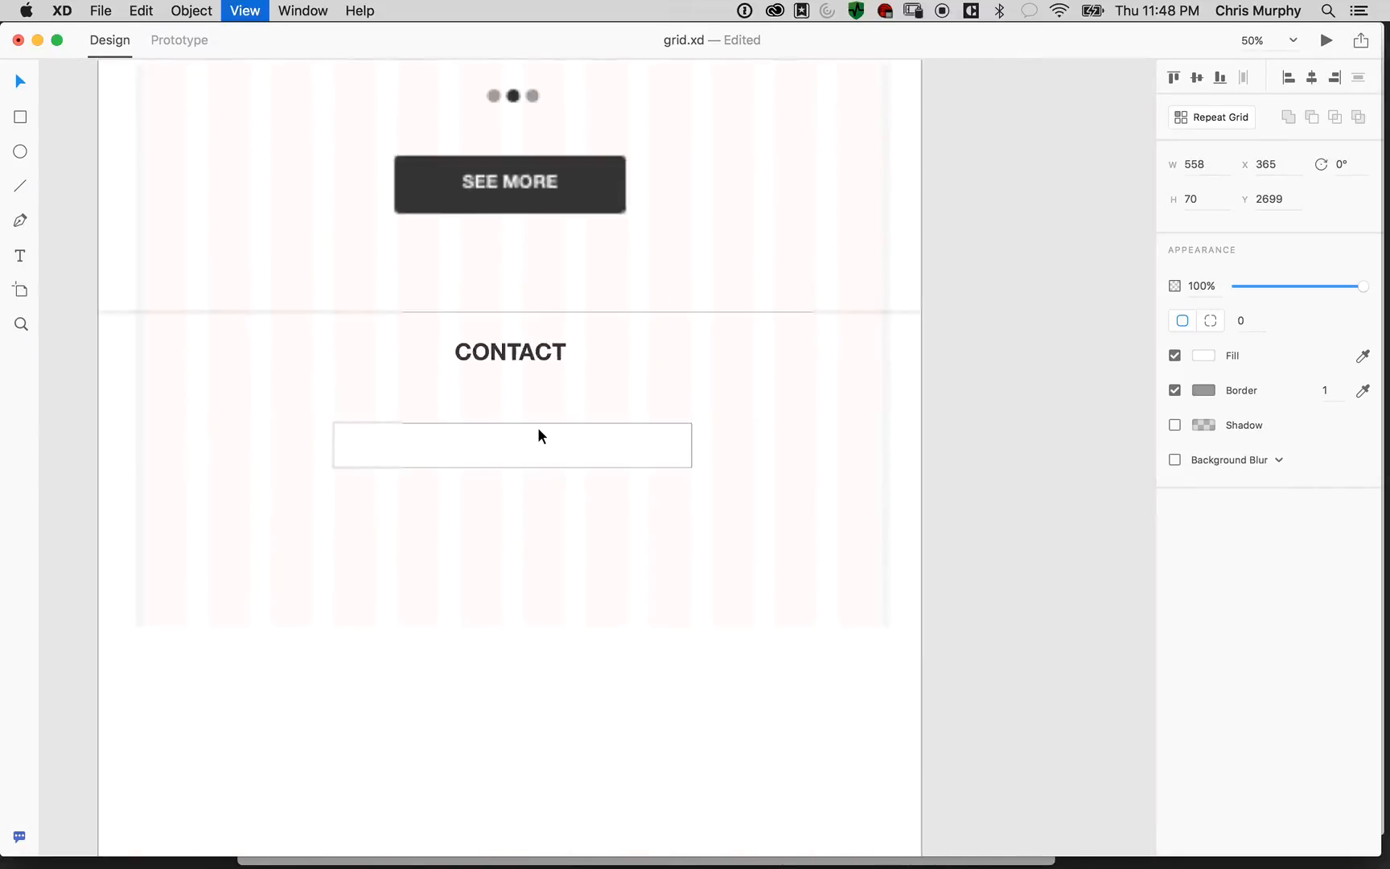
{"action": "key", "text": "super+equal"}
{"action": "left_click_drag", "start_coordinate": [567, 531], "coordinate": [683, 422]}
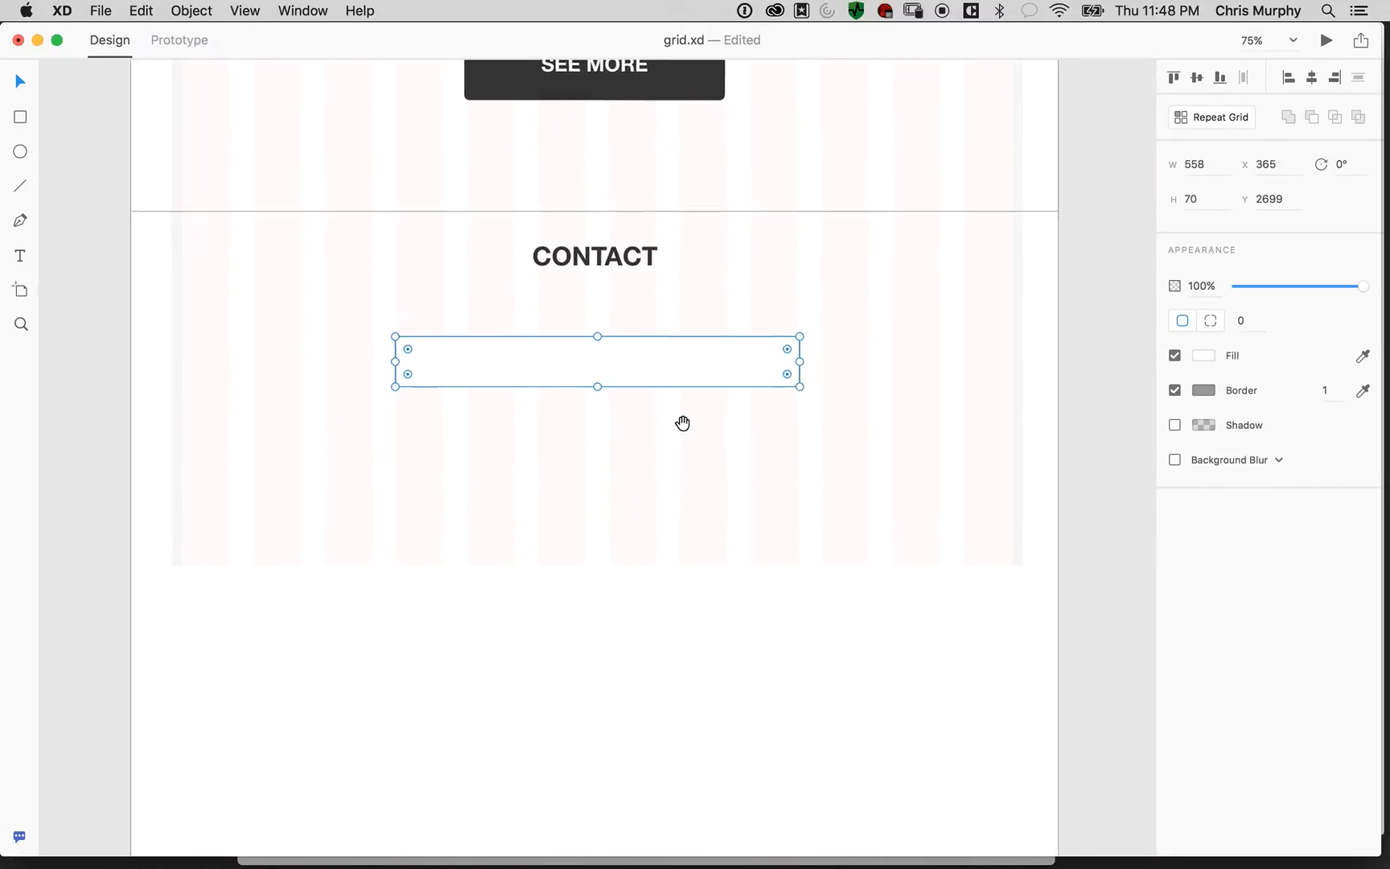
{"action": "mouse_move", "coordinate": [658, 366]}
{"action": "left_mouse_down"}
{"action": "mouse_move", "coordinate": [658, 347]}
{"action": "mouse_move", "coordinate": [662, 397]}
{"action": "mouse_move", "coordinate": [658, 343]}
{"action": "left_mouse_up"}
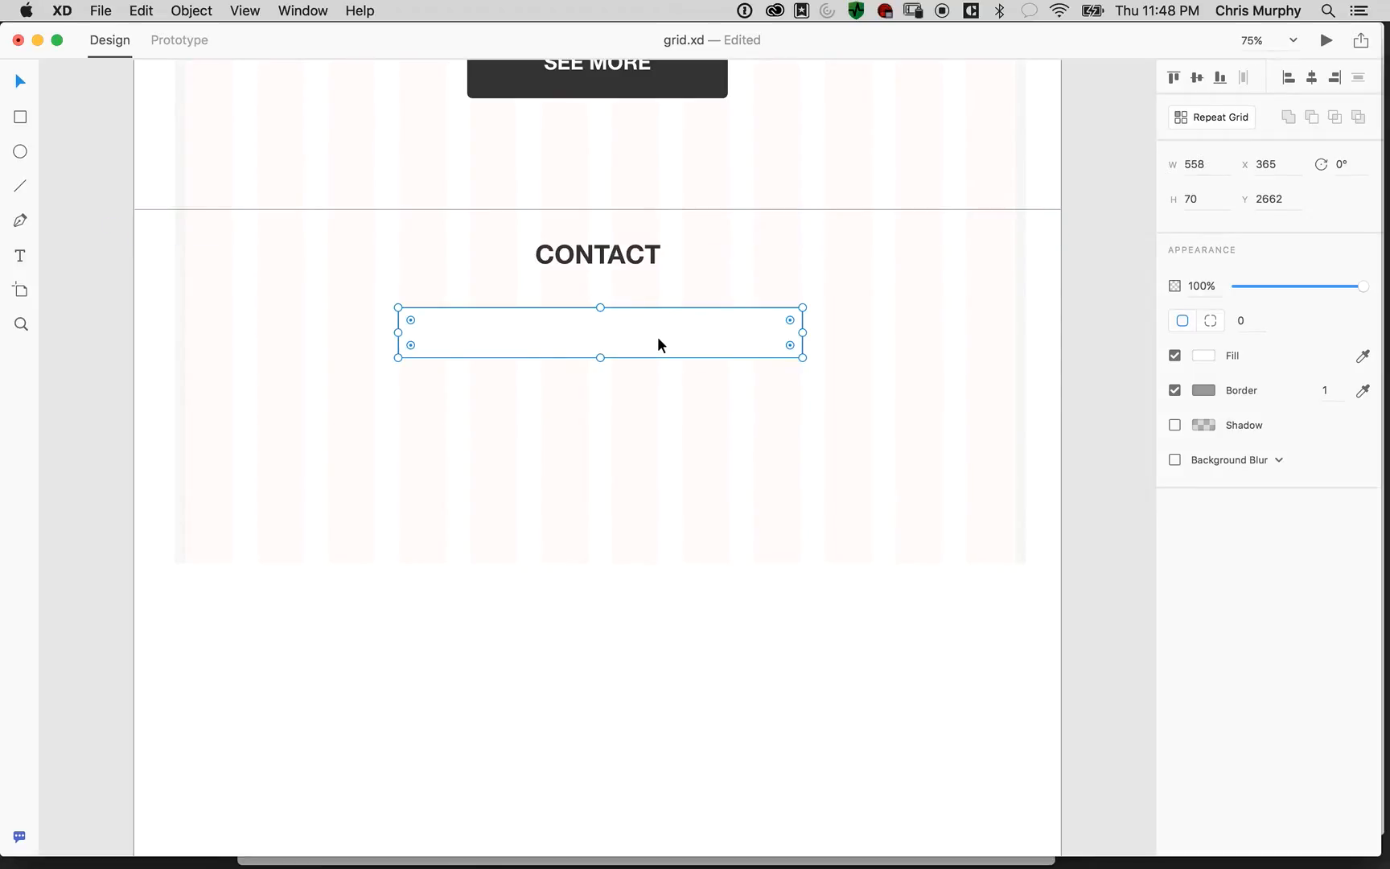
Check the form field's distances to the artboard edges and duplicate the field straight below at Y 2829
{"action": "key", "text": "alt"}
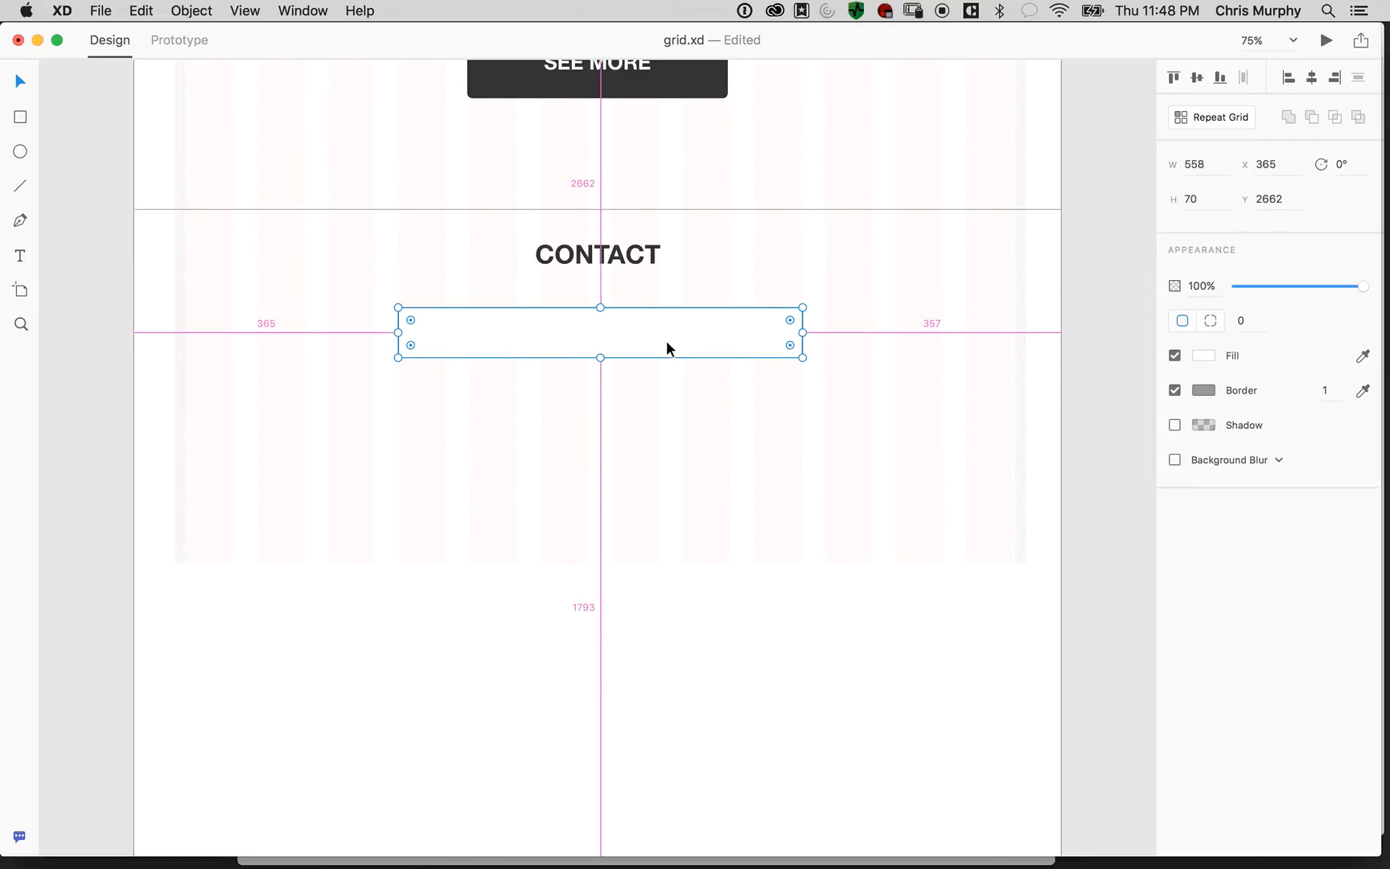
{"action": "key", "text": "alt"}
{"action": "left_click_drag", "start_coordinate": [659, 338], "coordinate": [688, 450]}
{"action": "left_click", "coordinate": [20, 256]}
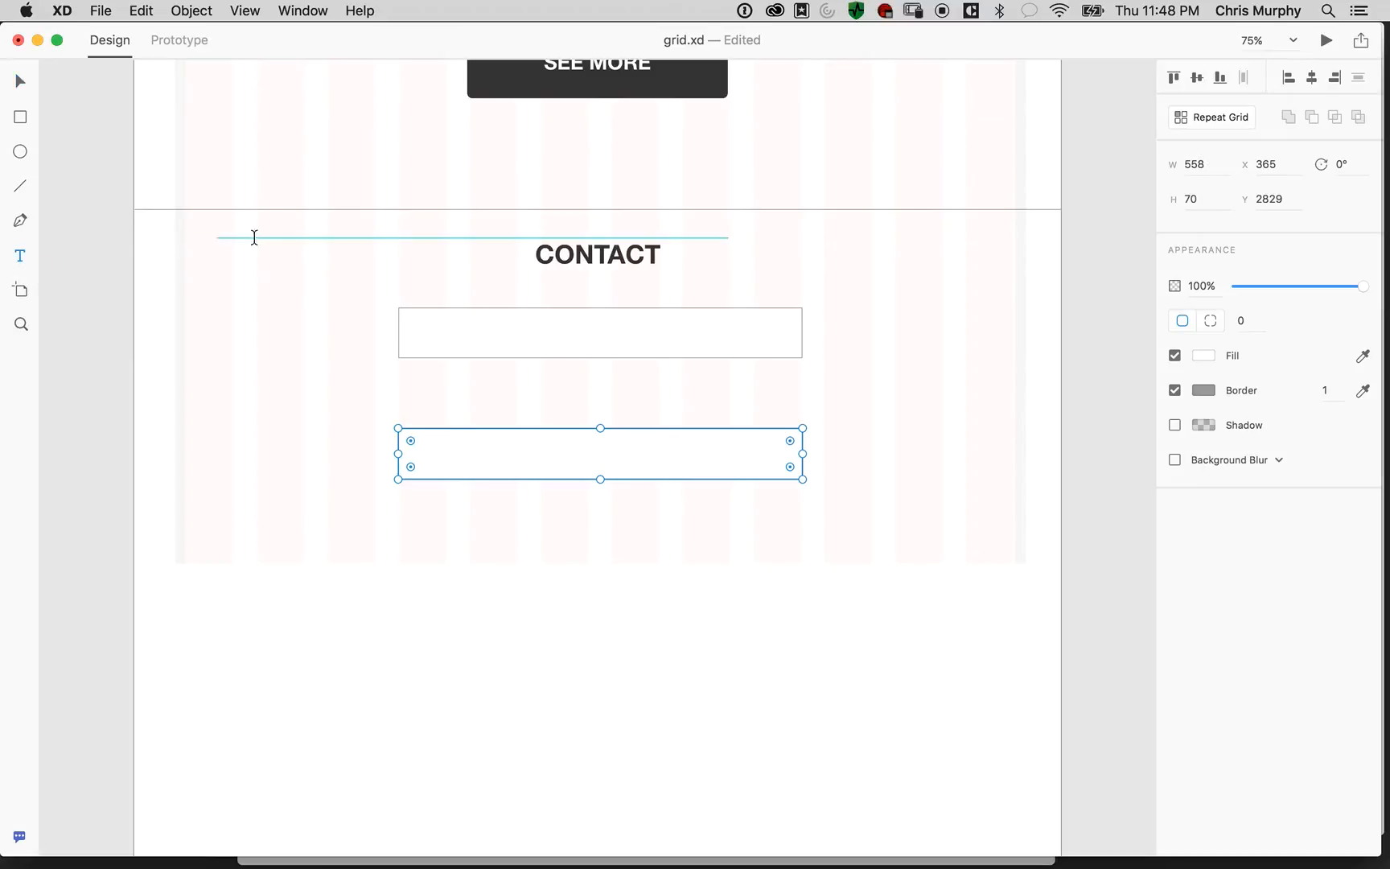
{"action": "left_click", "coordinate": [412, 296]}
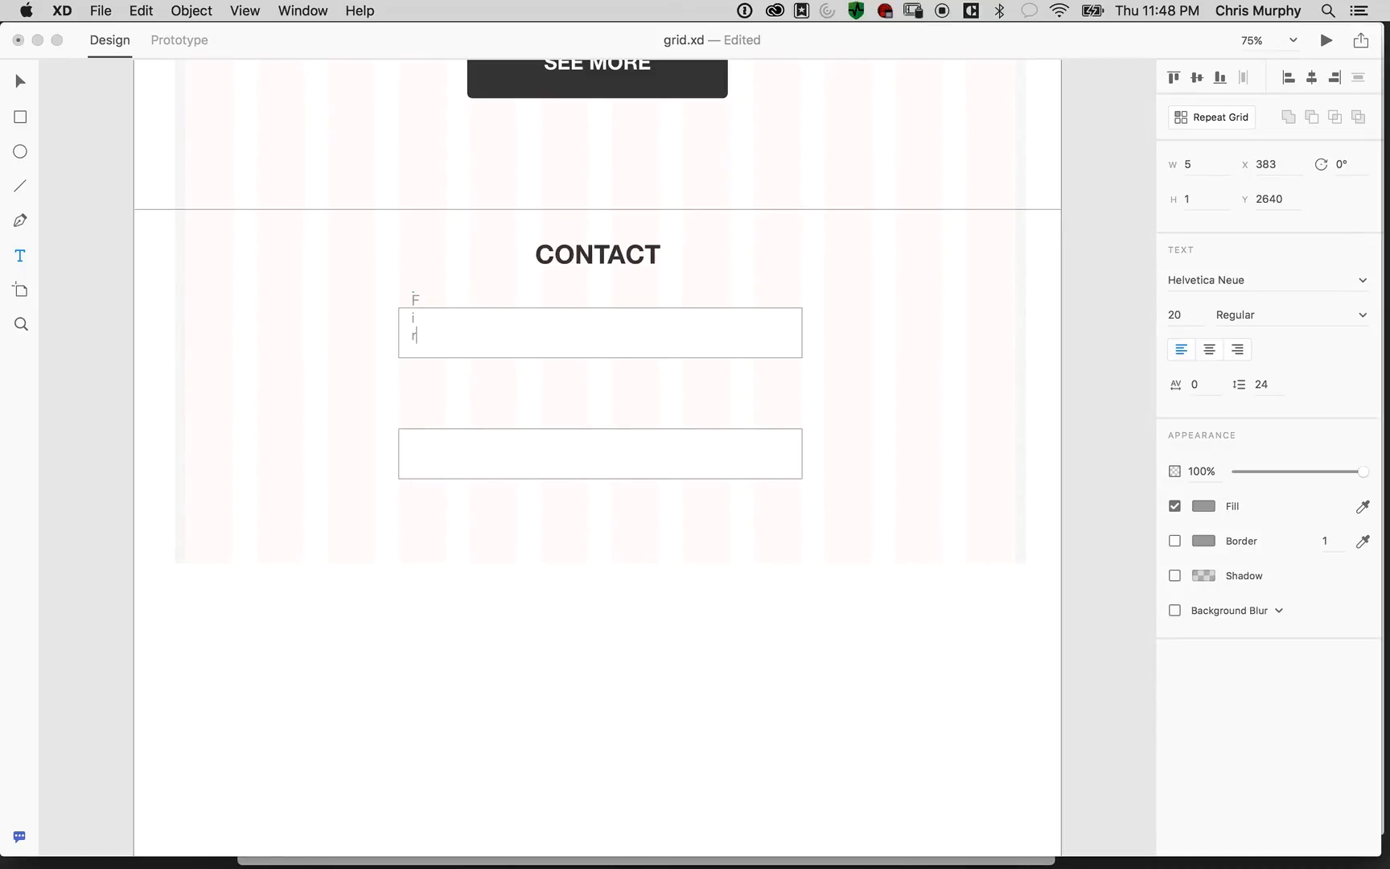
{"action": "left_click", "coordinate": [100, 389]}
{"action": "key", "text": "v"}
{"action": "left_click", "coordinate": [103, 108]}
Add a text box about 336 by 40 reading FIRST NAME just above the first form field, aligned with its left edge
{"action": "left_click", "coordinate": [21, 256]}
{"action": "left_click_drag", "start_coordinate": [400, 278], "coordinate": [635, 302]}
{"action": "type", "text": "FIRST NAME"}
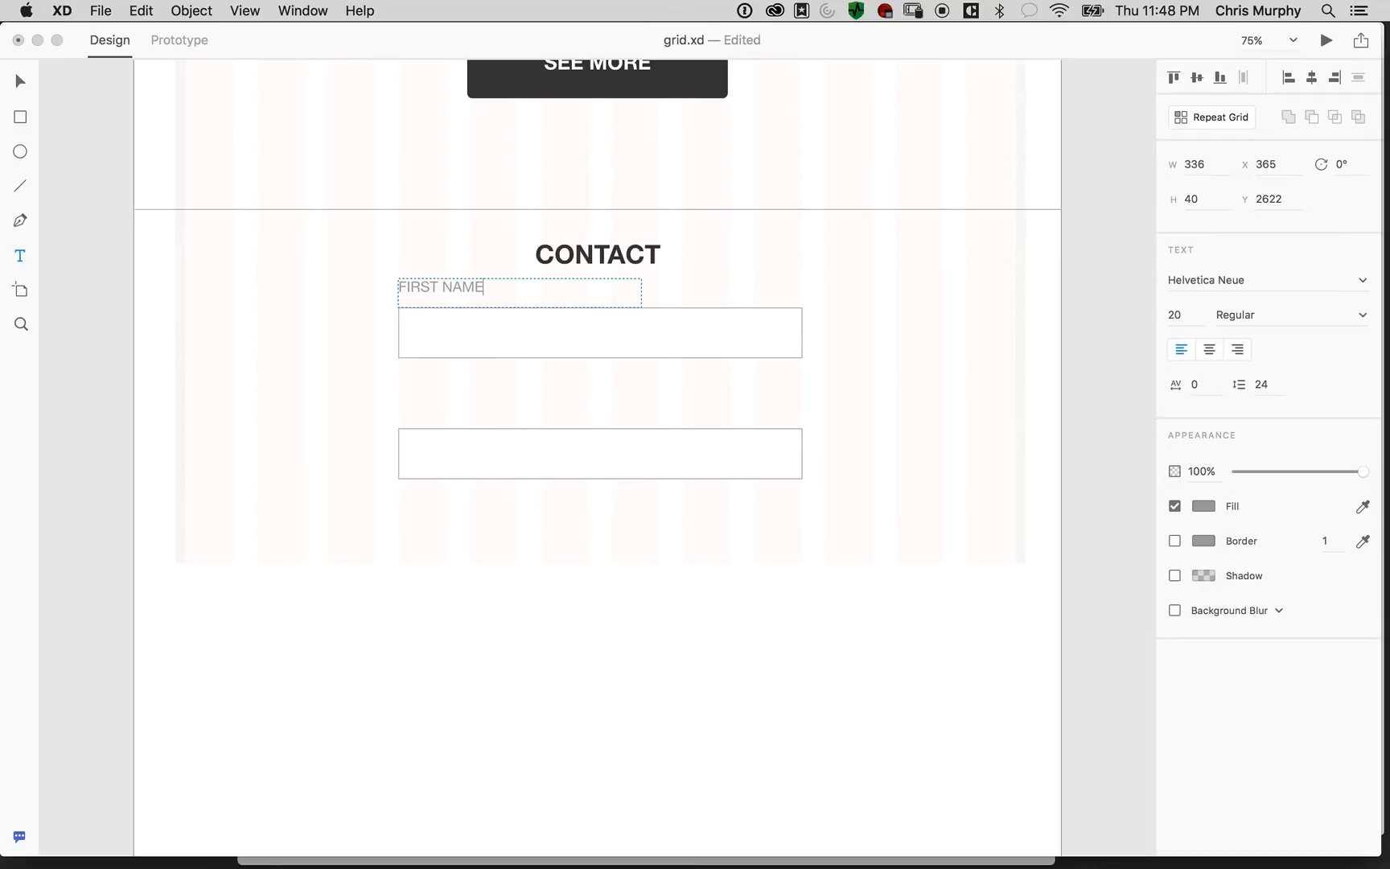
{"action": "left_click", "coordinate": [23, 82]}
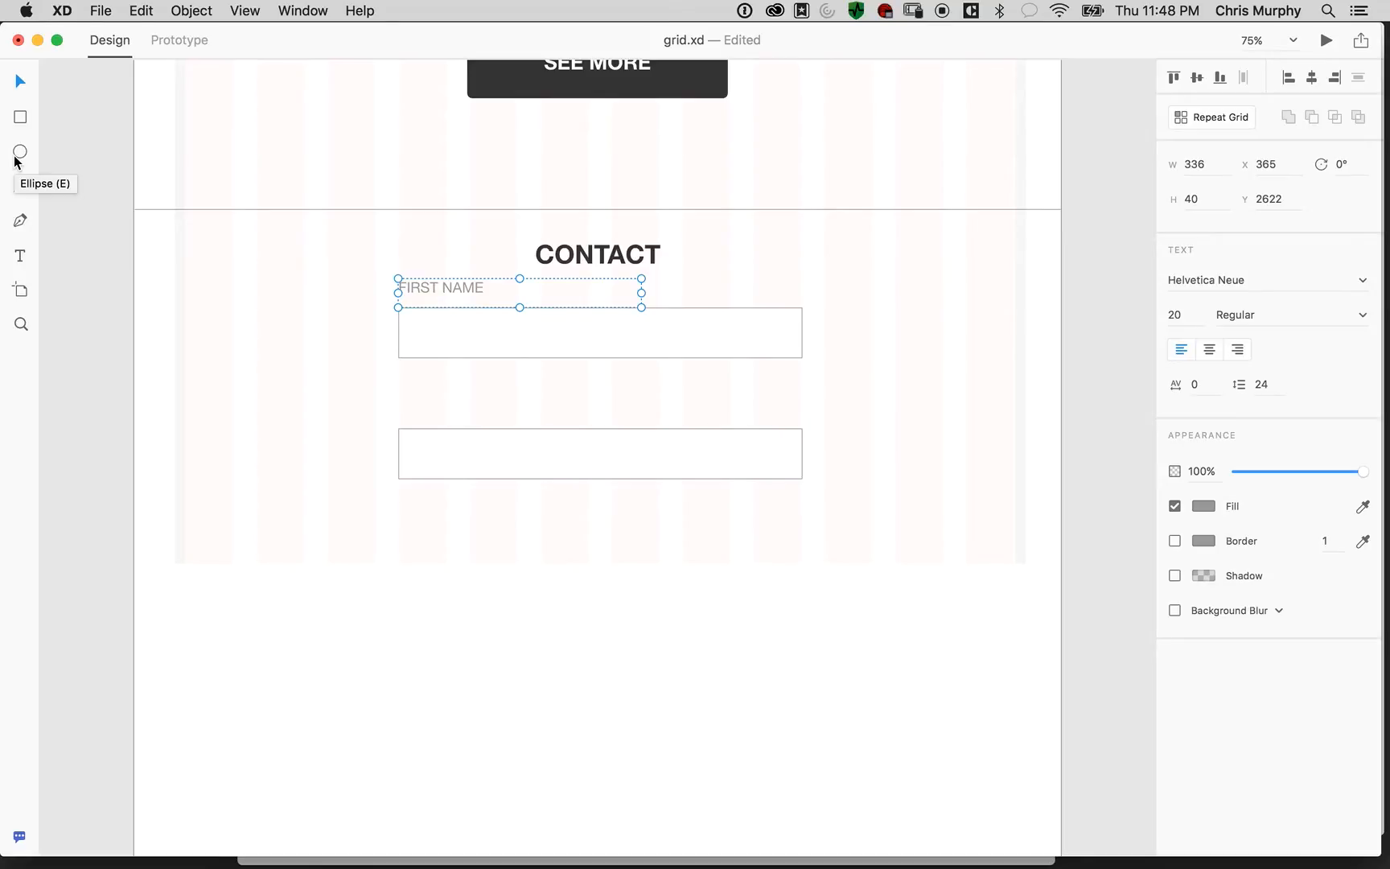
Move the FIRST NAME text inside the first form field at X 388, Y 2684 and widen its text box to 505
{"action": "left_click_drag", "start_coordinate": [465, 286], "coordinate": [486, 331]}
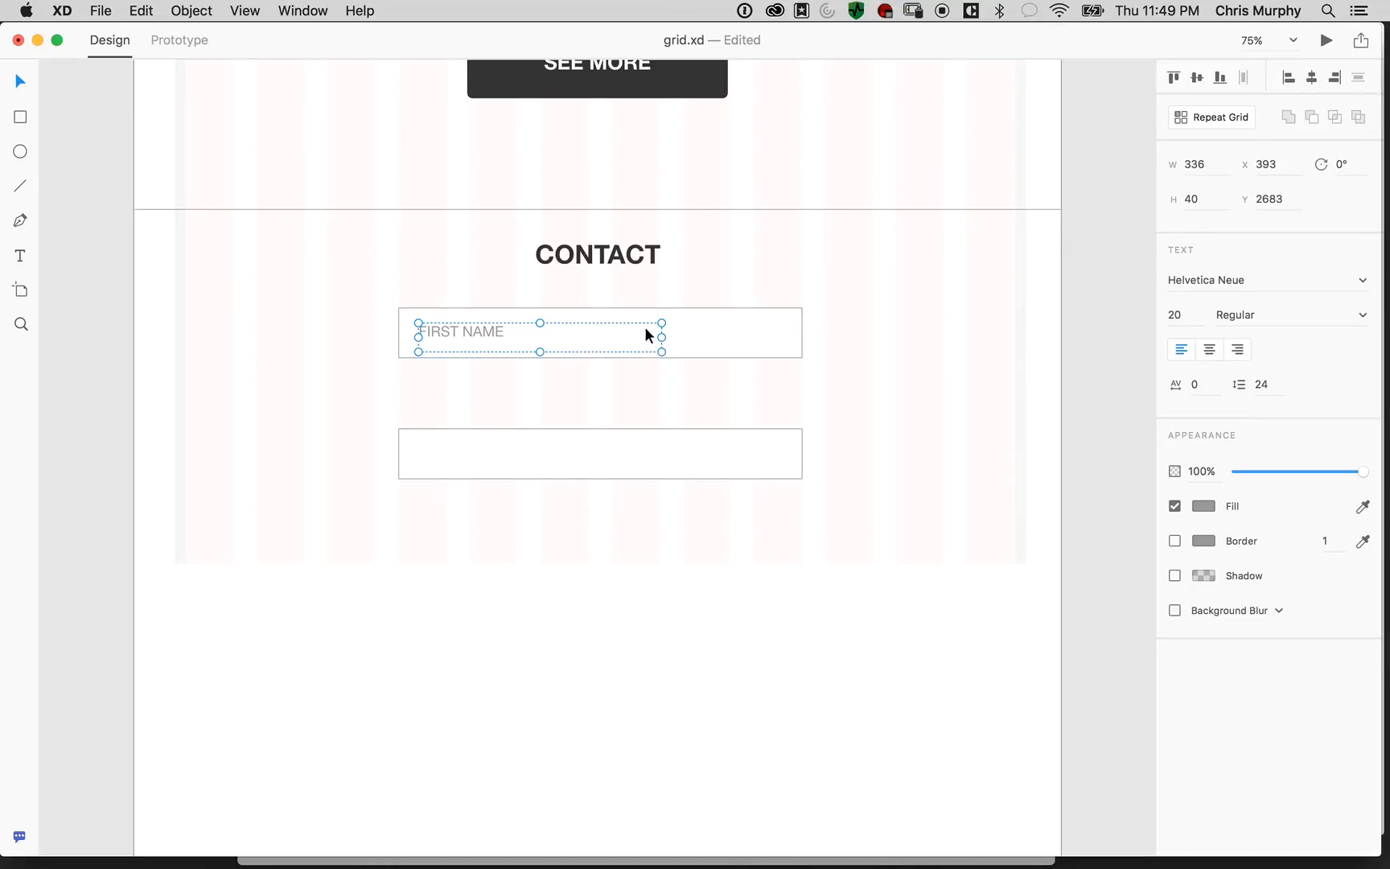
{"action": "left_click_drag", "start_coordinate": [662, 337], "coordinate": [787, 334]}
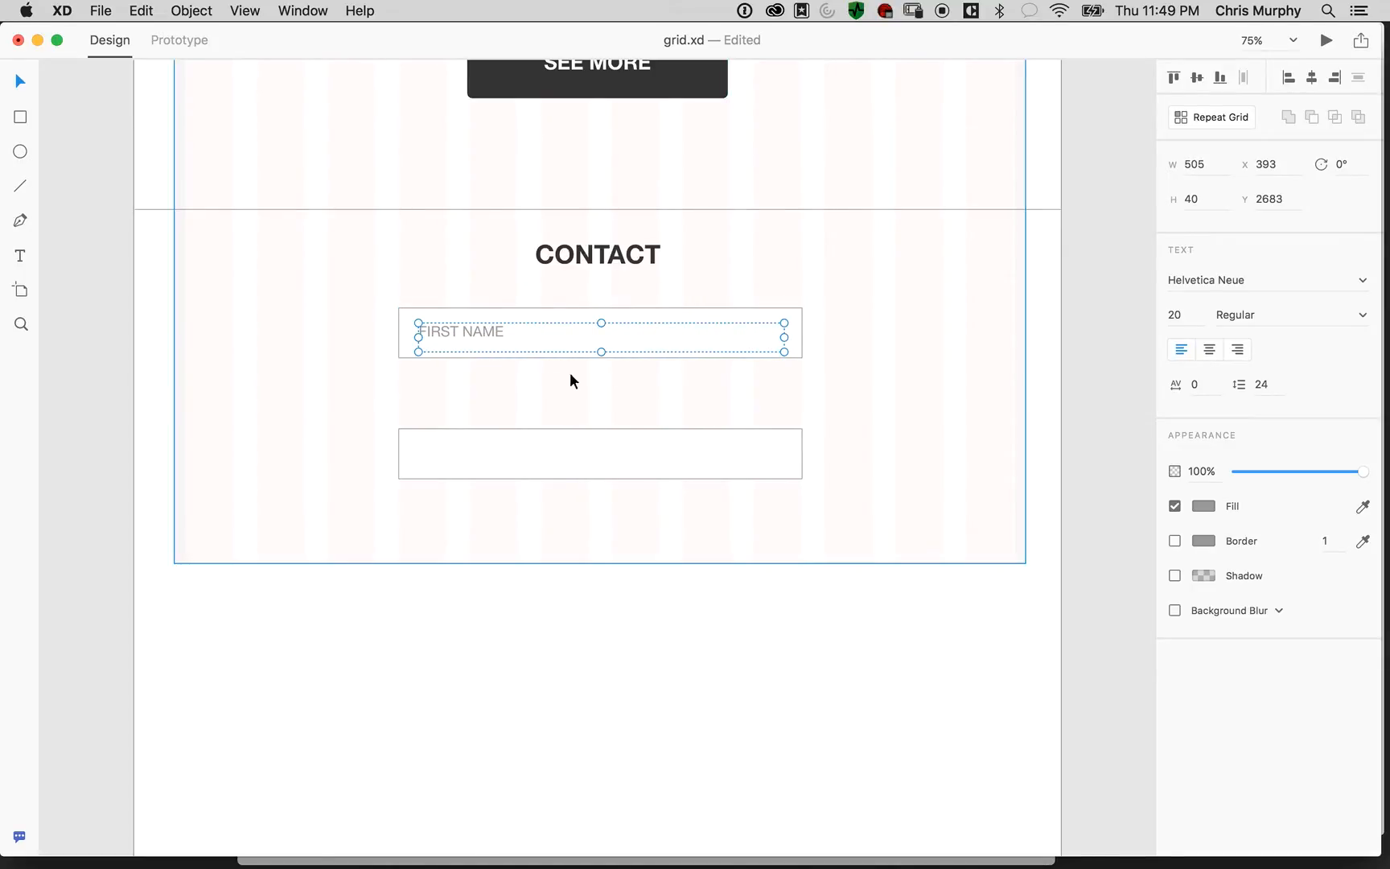
{"action": "left_click_drag", "start_coordinate": [470, 338], "coordinate": [467, 334]}
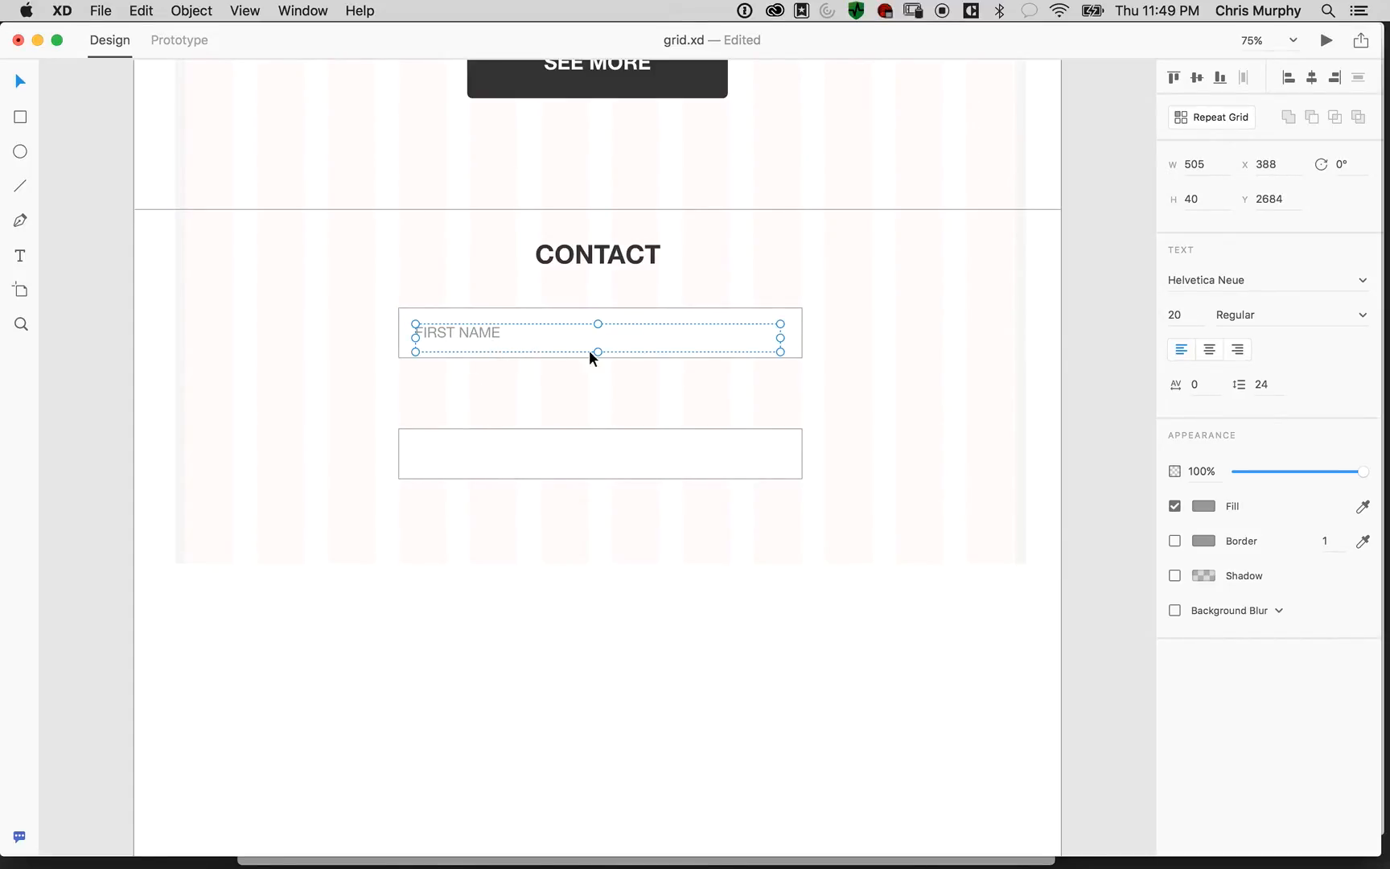
Set the FIRST NAME text in the first form field to the Italic style
{"action": "double_click", "coordinate": [471, 336]}
{"action": "left_click", "coordinate": [1361, 314]}
{"action": "left_click", "coordinate": [1359, 319]}
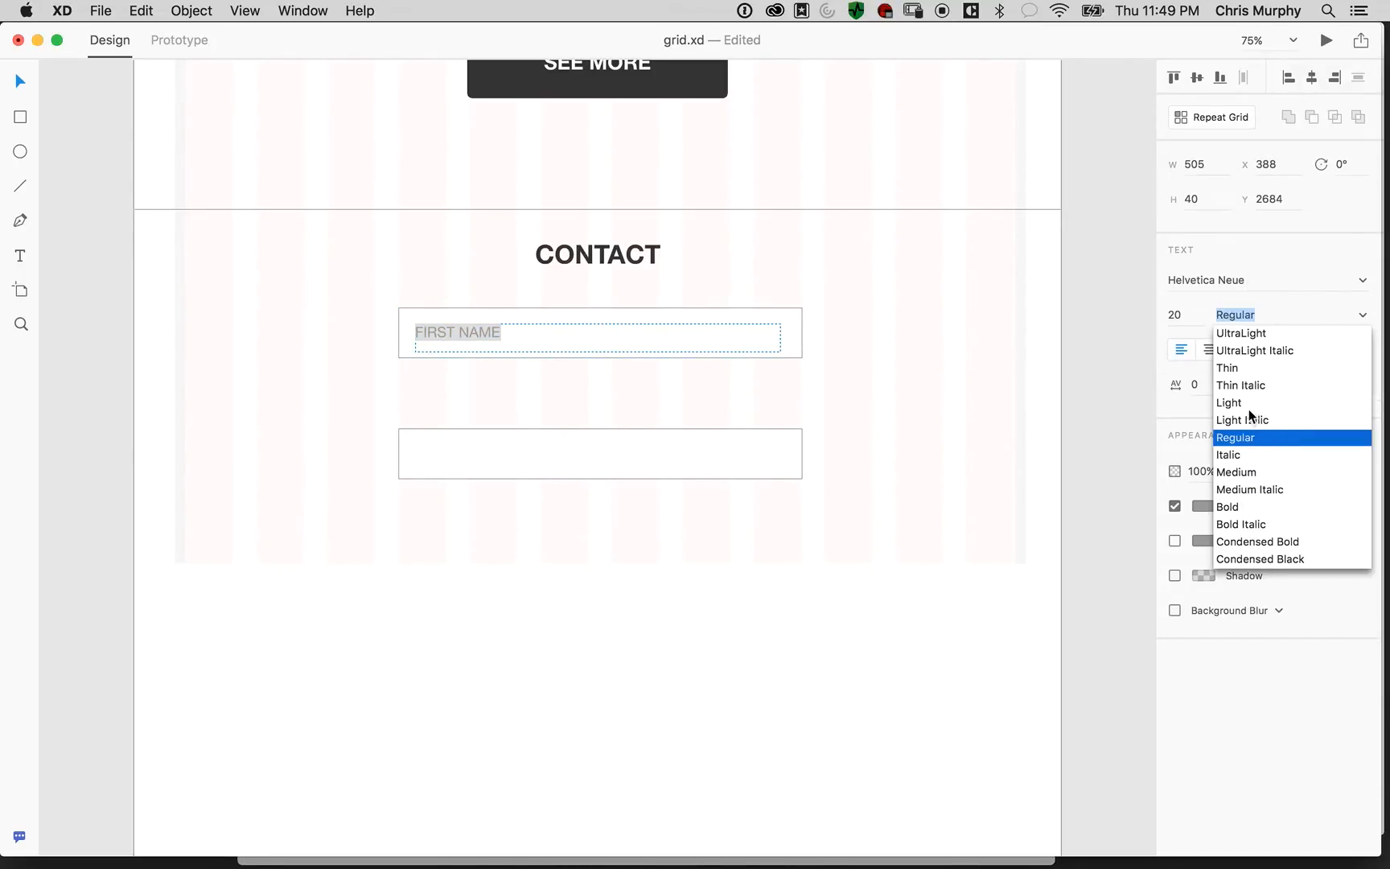
{"action": "left_click", "coordinate": [1247, 455]}
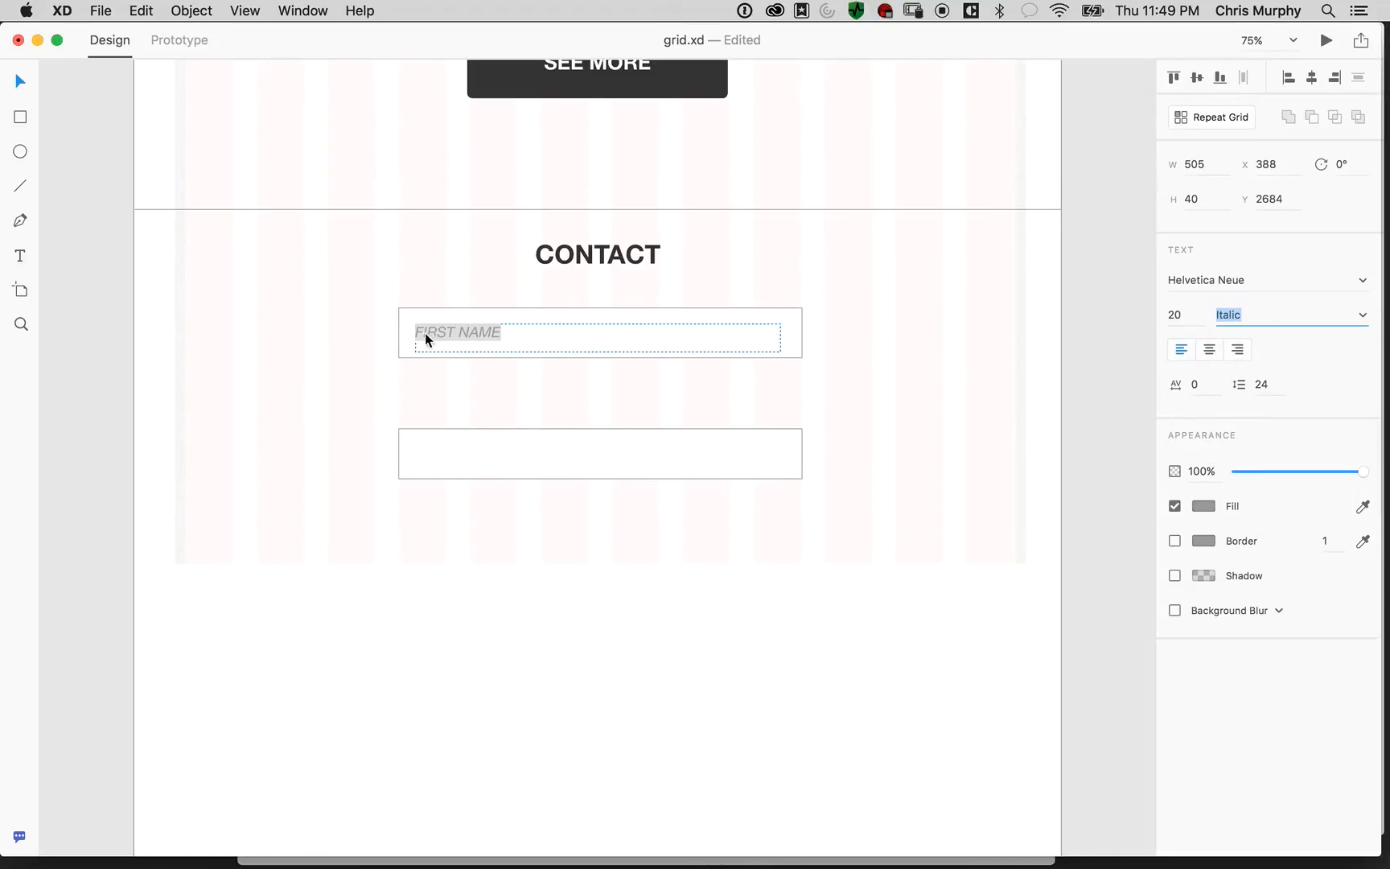
Replace the first form field's placeholder text with First Name in mixed case
{"action": "left_click_drag", "start_coordinate": [518, 329], "coordinate": [387, 322]}
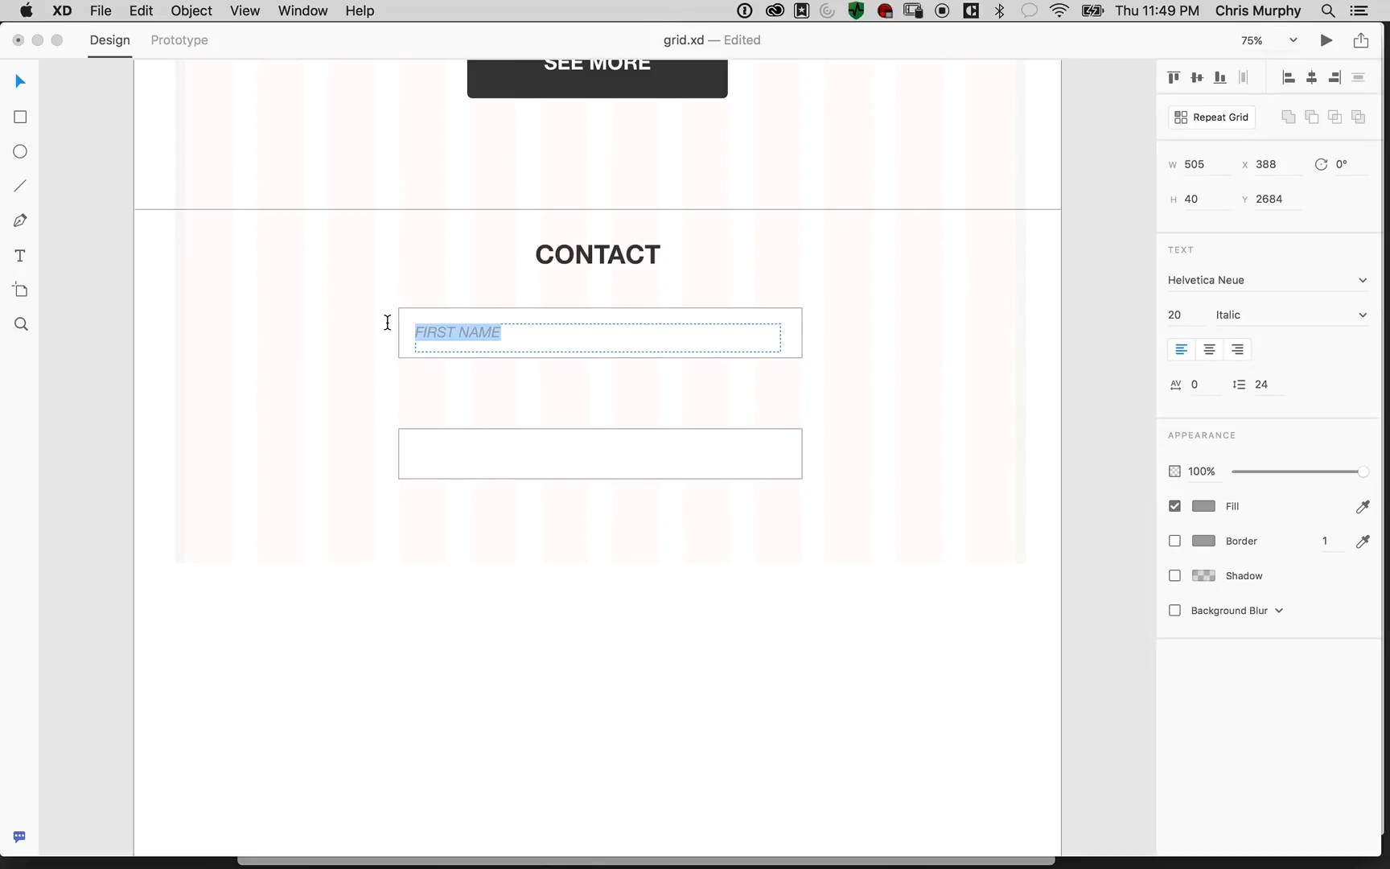
{"action": "type", "text": "First"}
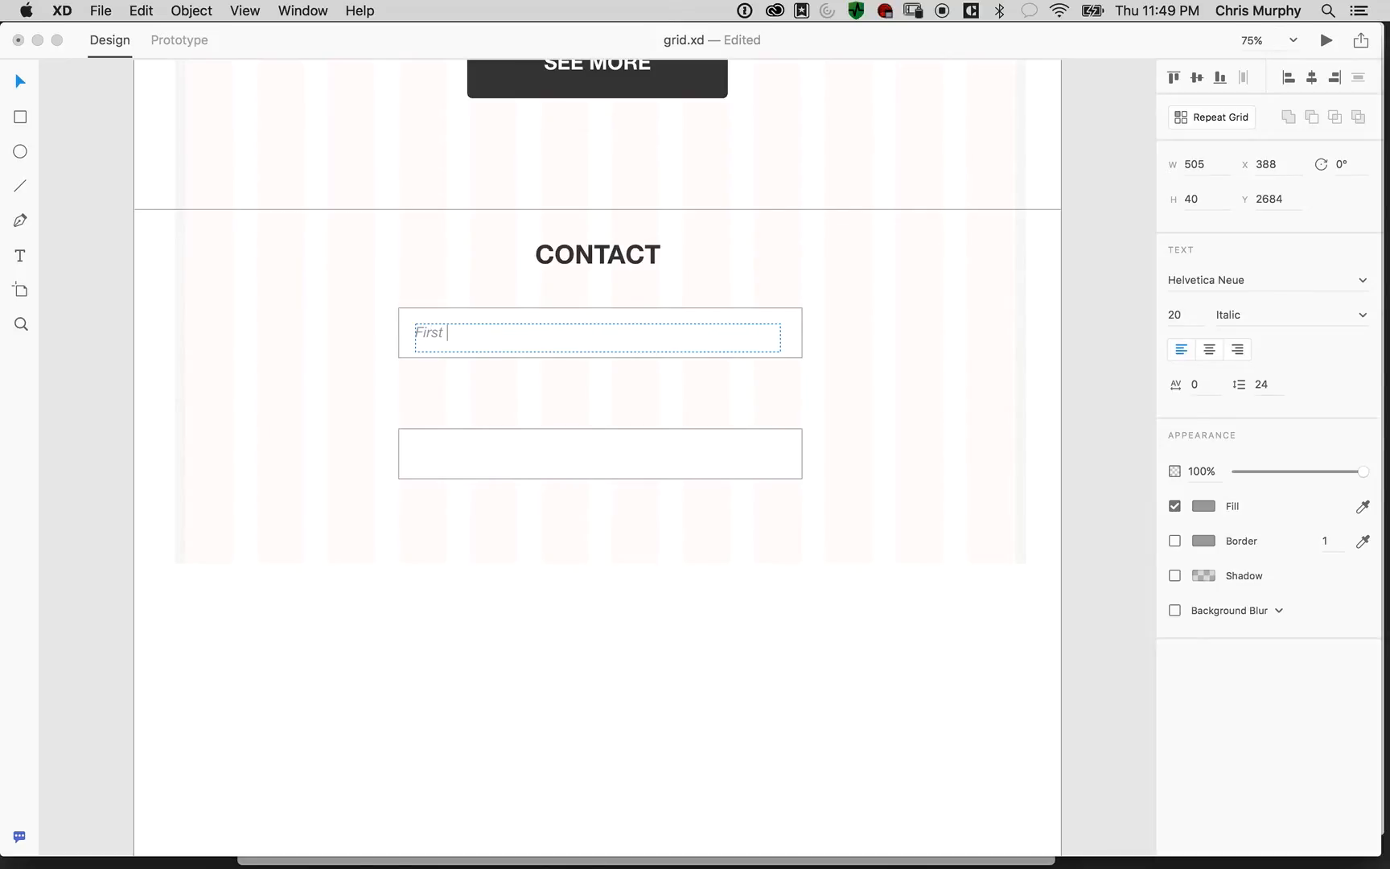
{"action": "type", "text": " Name"}
{"action": "key", "text": "BackSpace"}
{"action": "key", "text": "BackSpace"}
{"action": "type", "text": "am"}
Change the First Name placeholder's fill colour to the grey swatch #999999
{"action": "key", "text": "super+a"}
{"action": "left_click", "coordinate": [1199, 507]}
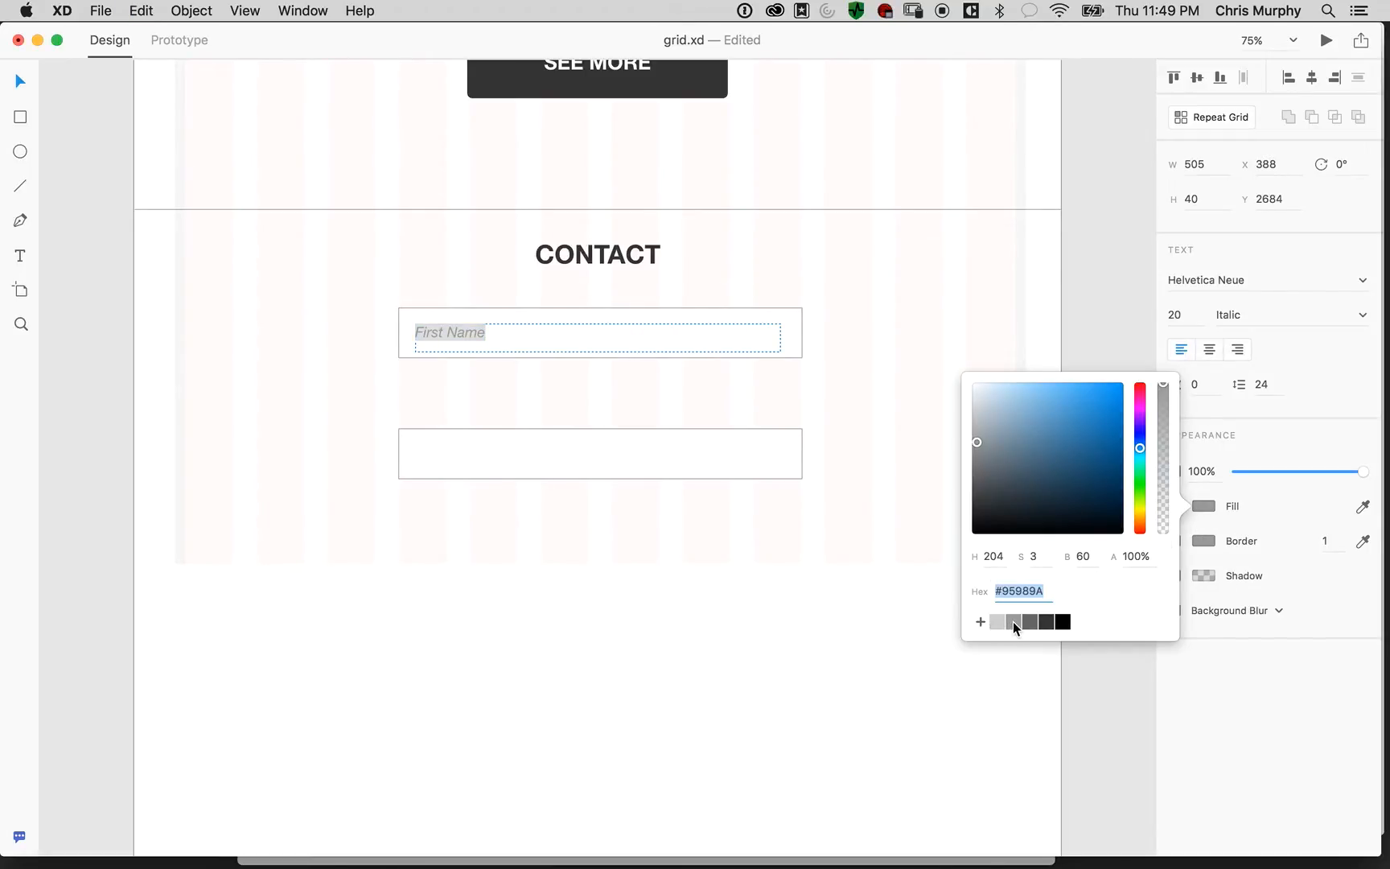
{"action": "left_click", "coordinate": [1013, 621]}
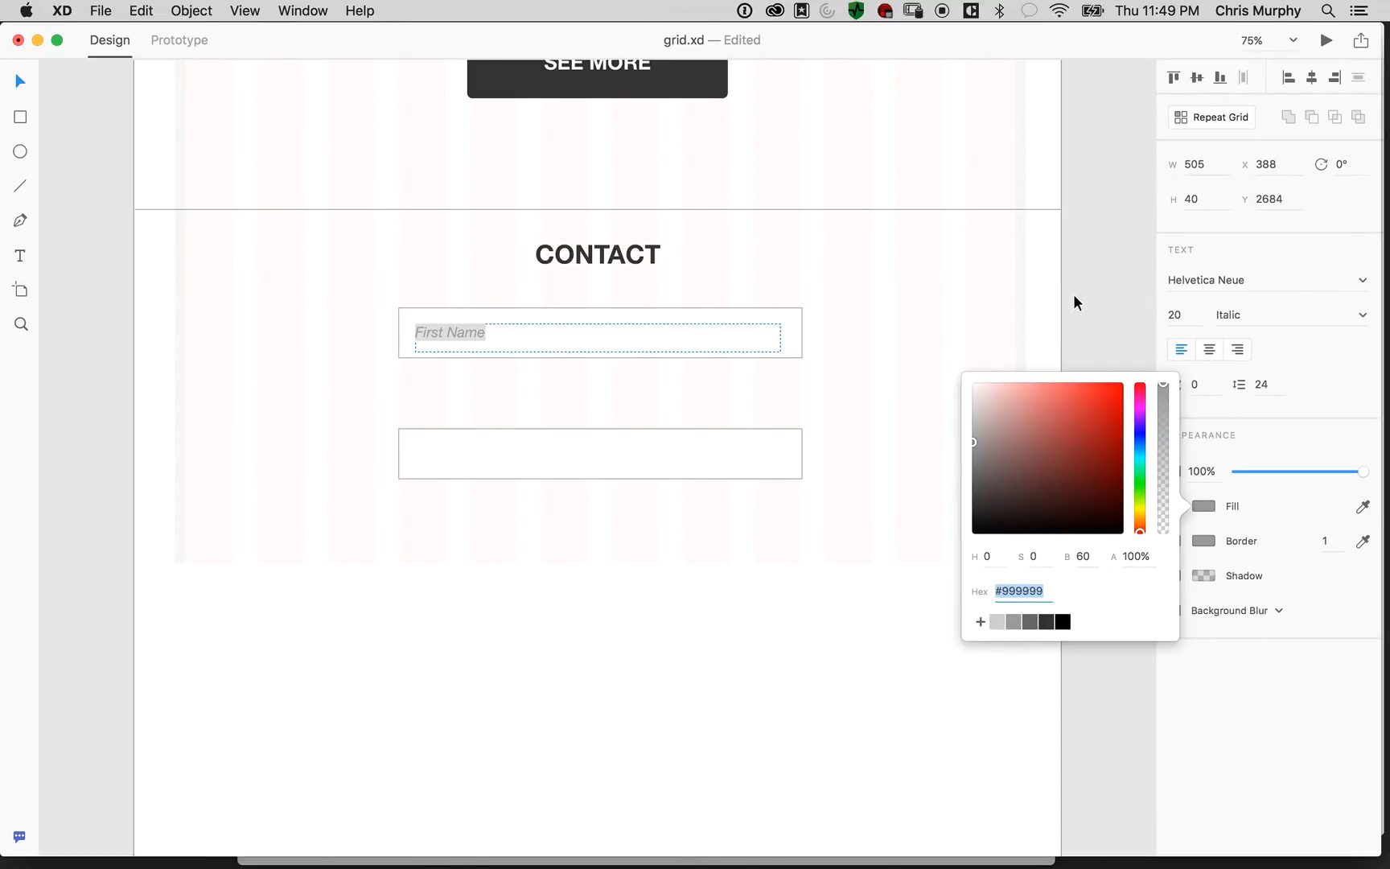
{"action": "key", "text": "Escape"}
Toggle the first field's border off and on again, and delete the empty second form field
{"action": "left_click", "coordinate": [800, 313]}
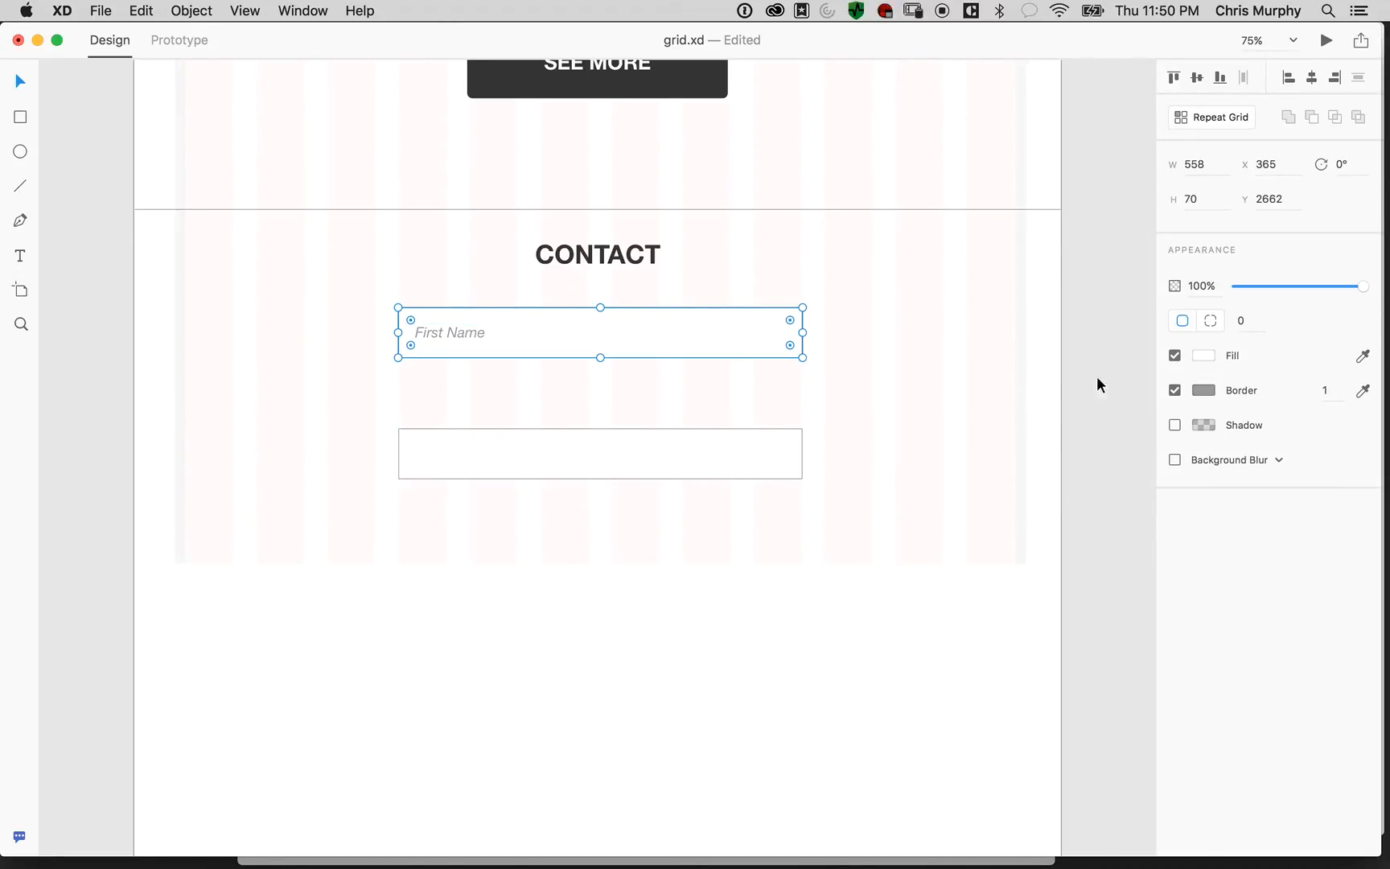
{"action": "left_click", "coordinate": [1174, 391]}
{"action": "left_click", "coordinate": [1174, 391]}
{"action": "left_click", "coordinate": [475, 456]}
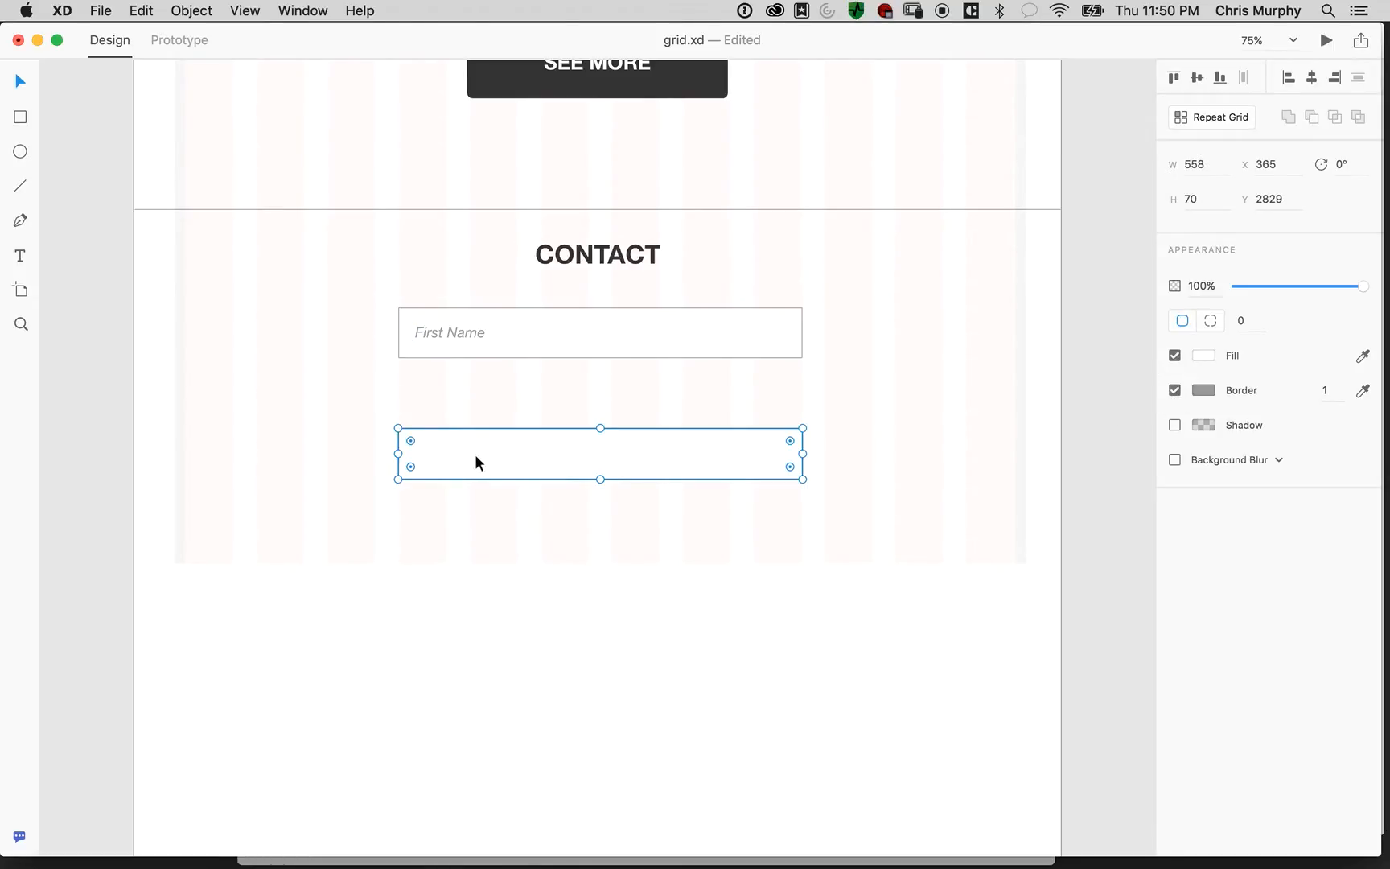
{"action": "key", "text": "Delete"}
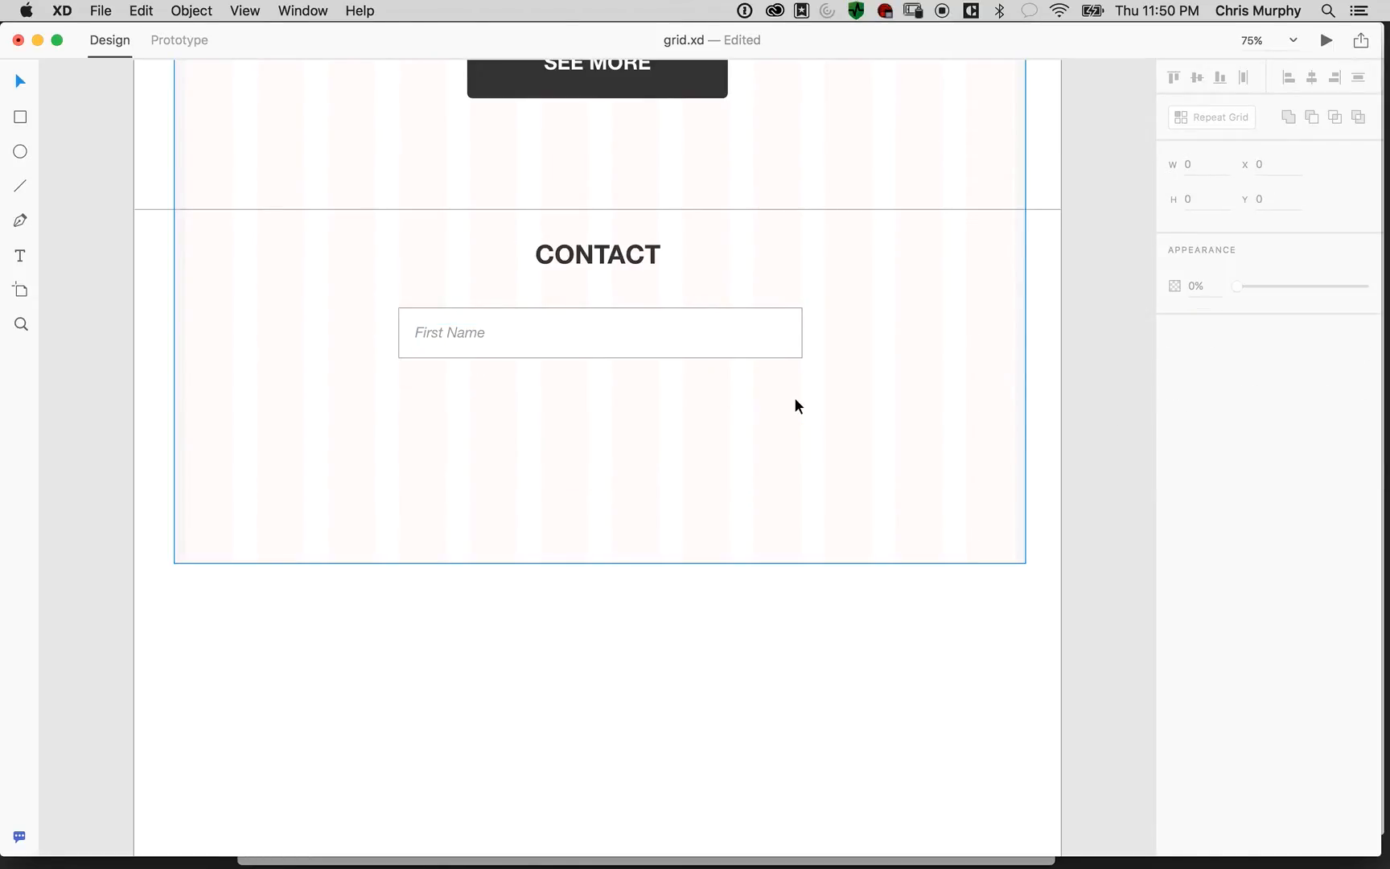
Duplicate the First Name box together with its placeholder text straight below at Y 2764
{"action": "left_click", "coordinate": [626, 316]}
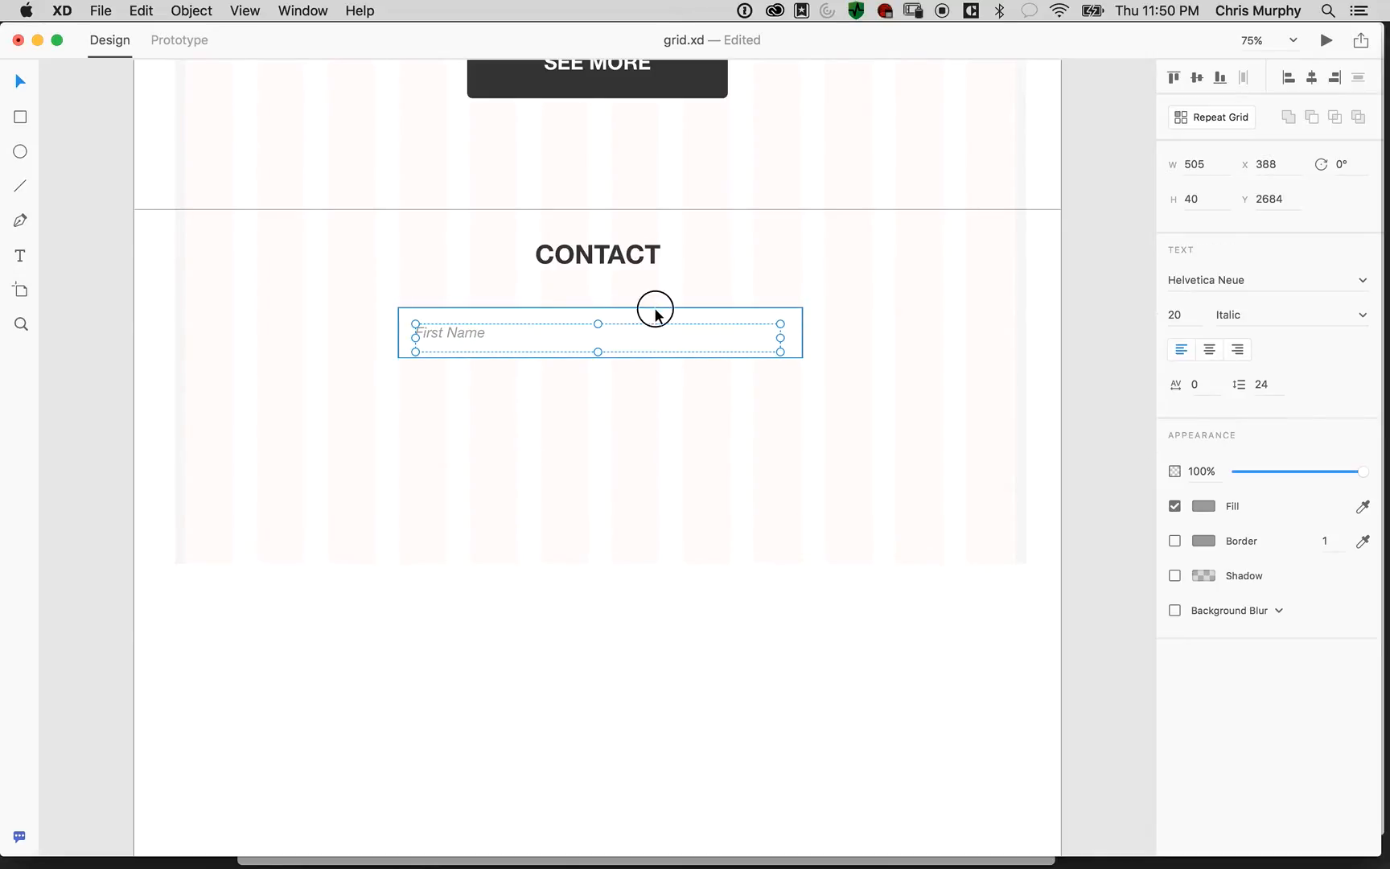
{"action": "key", "text": "alt"}
{"action": "left_click_drag", "start_coordinate": [468, 333], "coordinate": [471, 410]}
{"action": "key", "text": "super+z"}
{"action": "key", "text": "alt"}
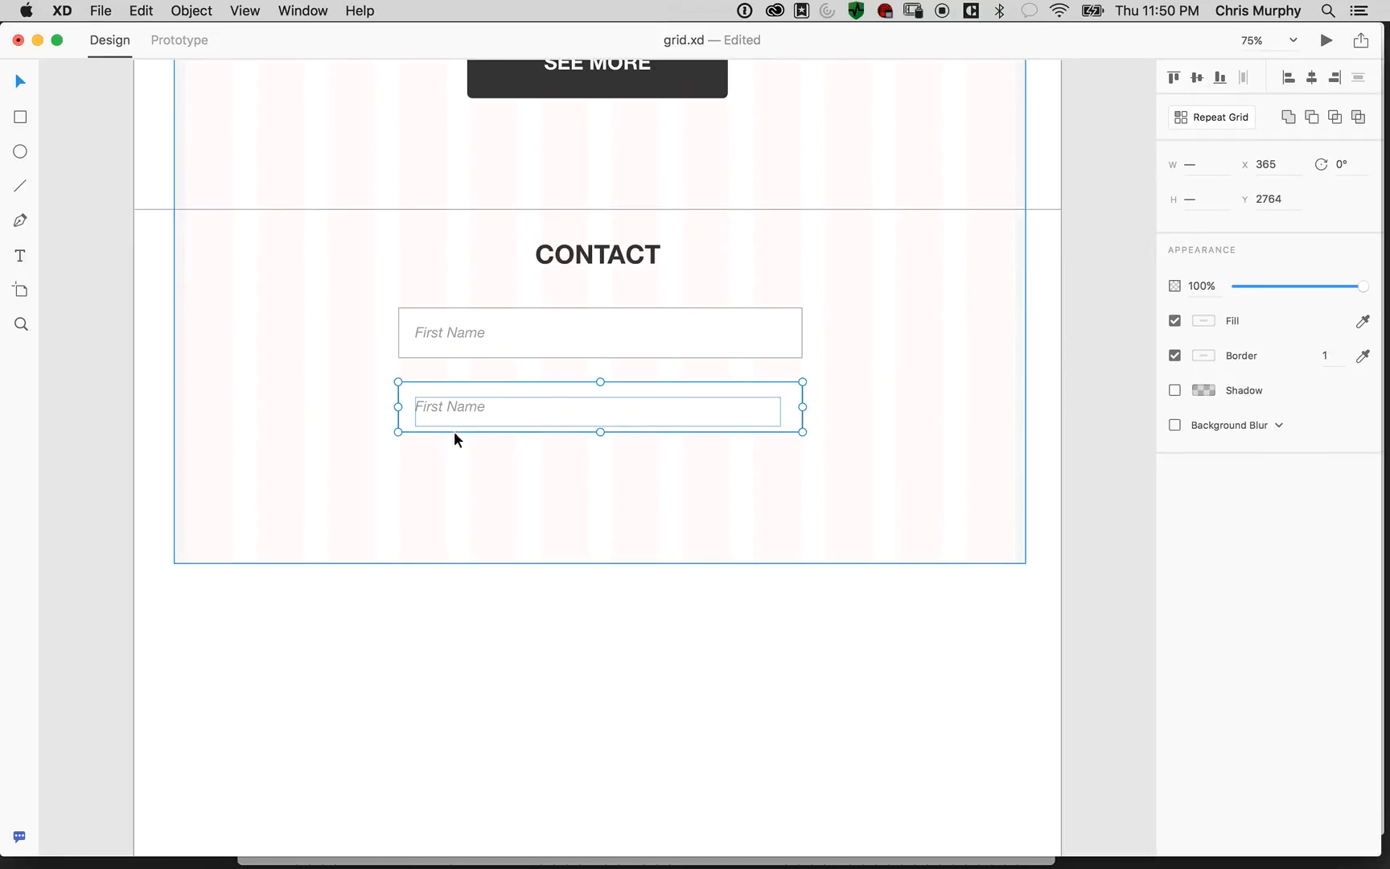
Change the second form field's placeholder text to Last Name
{"action": "double_click", "coordinate": [462, 410]}
{"action": "left_click", "coordinate": [436, 405]}
{"action": "double_click", "coordinate": [435, 405]}
{"action": "type", "text": "Last"}
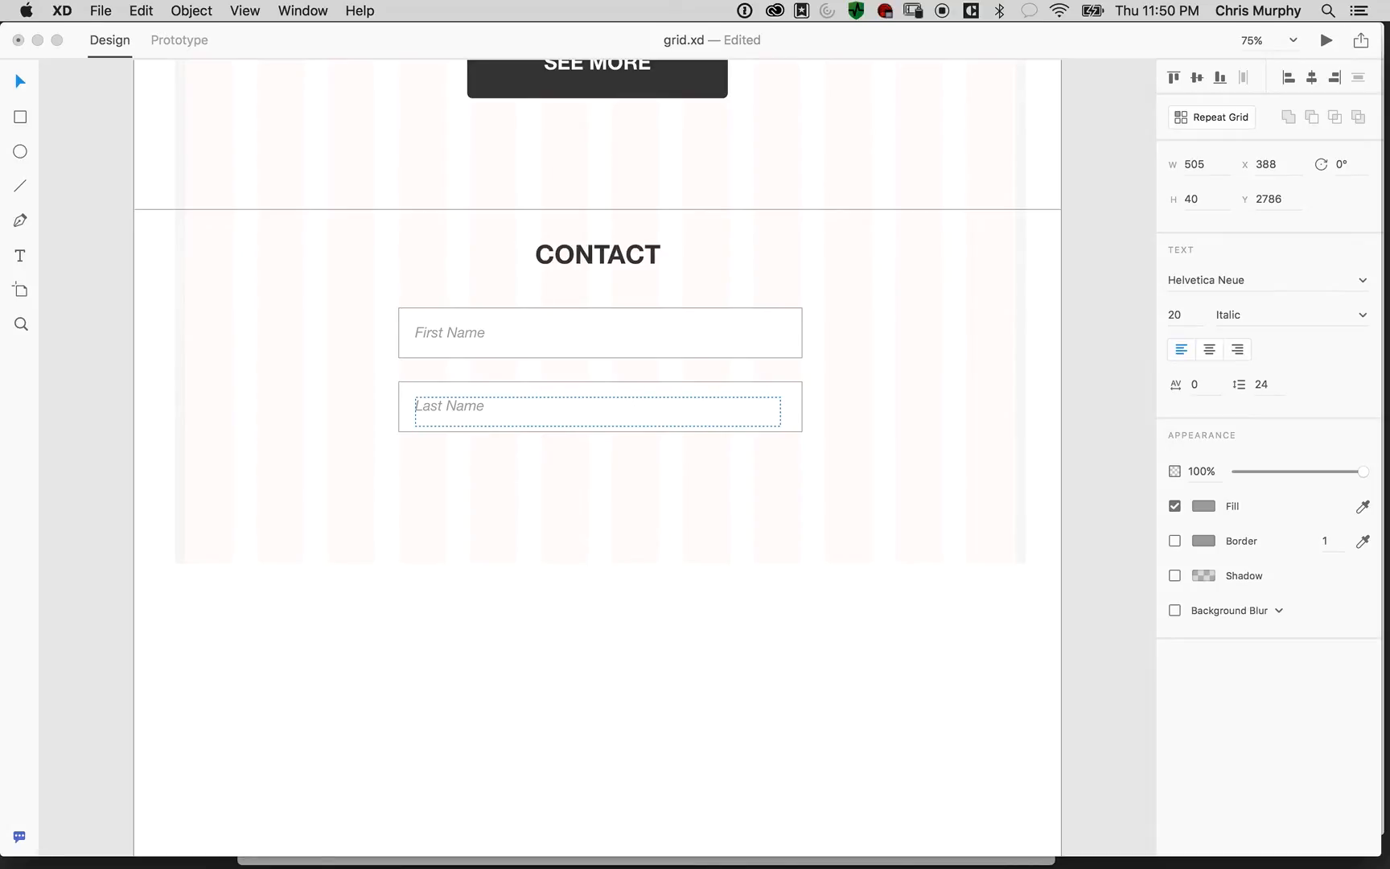
{"action": "left_click", "coordinate": [1097, 356]}
{"action": "key", "text": "Escape"}
{"action": "left_click", "coordinate": [434, 393], "text": "shift"}
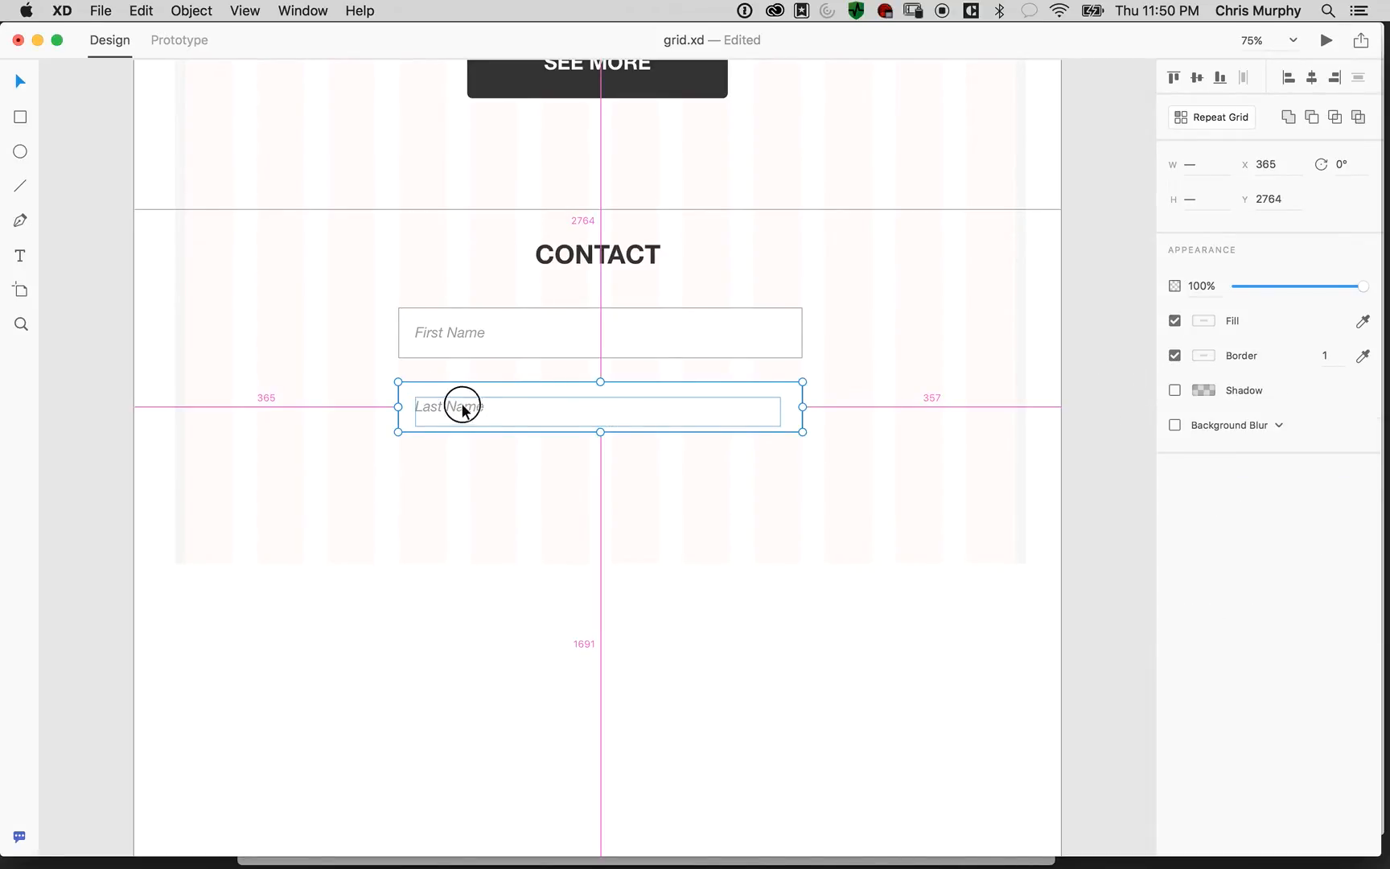
{"action": "left_click", "coordinate": [378, 617]}
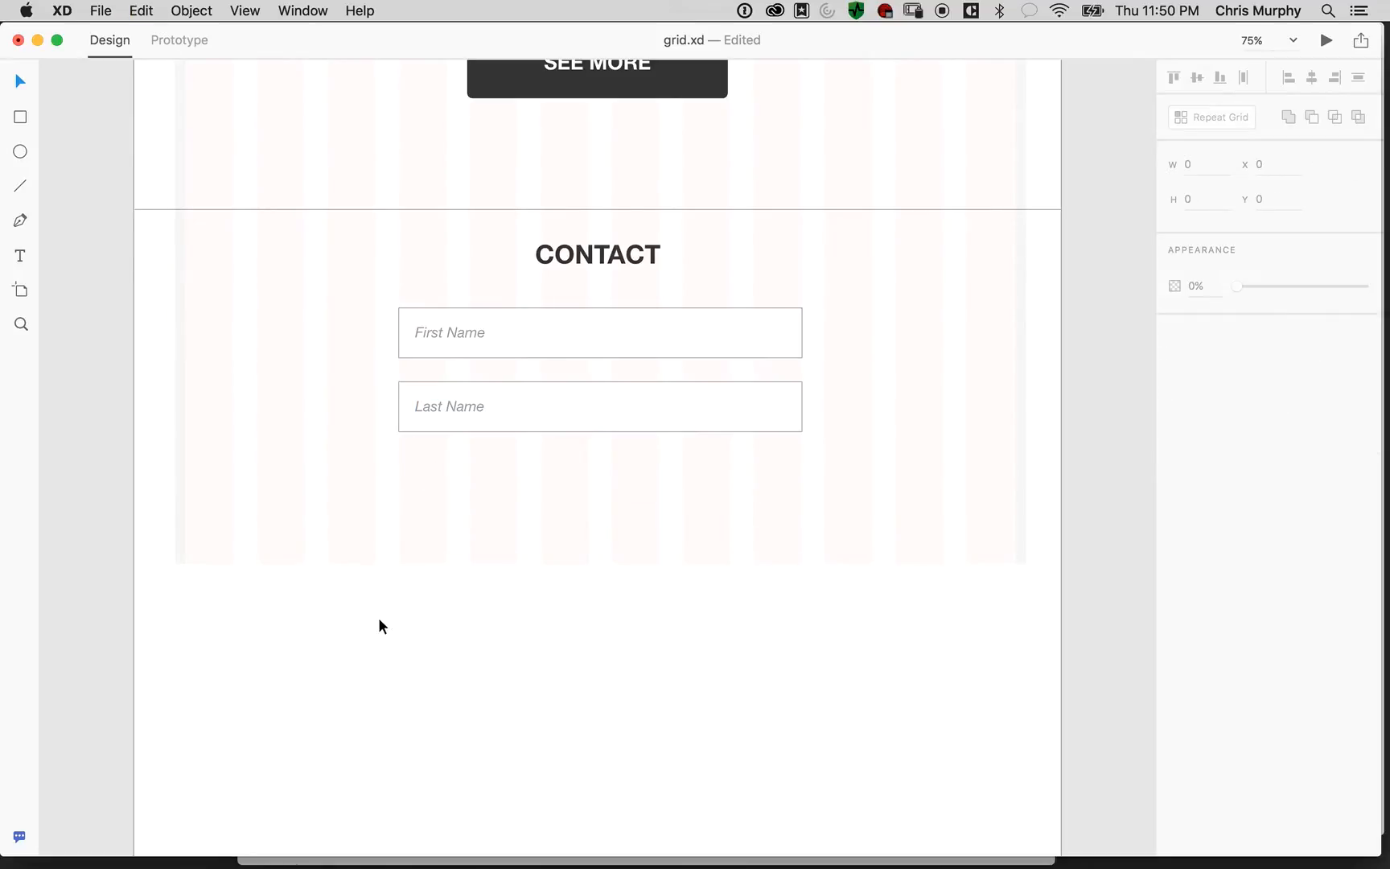
{"action": "left_click", "coordinate": [431, 411]}
{"action": "left_click", "coordinate": [476, 389]}
{"action": "left_click_drag", "start_coordinate": [446, 411], "coordinate": [449, 469]}
{"action": "key", "text": "super+z"}
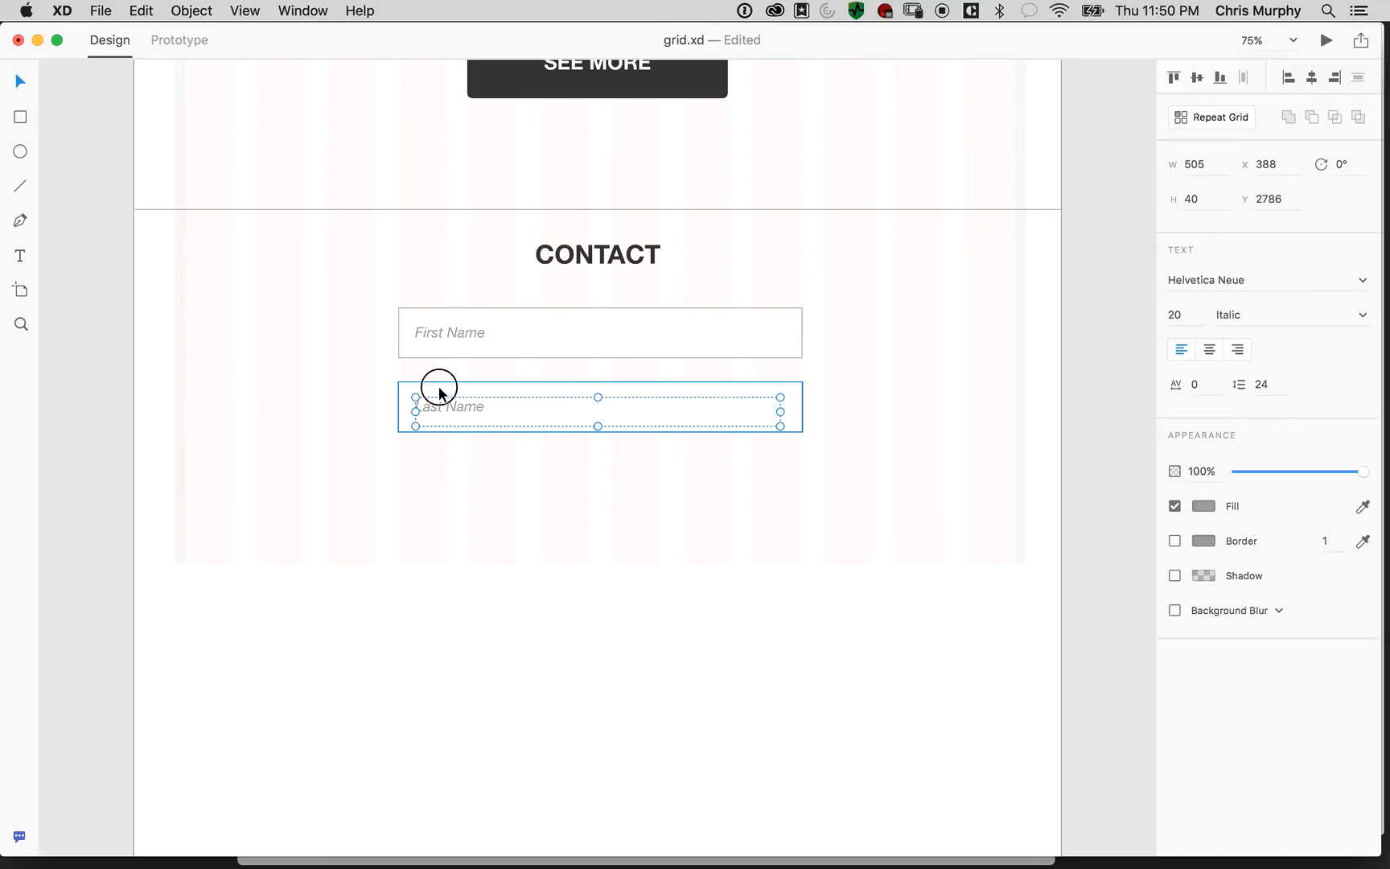
Group the Last Name text with its box and duplicate the group straight below at Y 2874
{"action": "left_click", "coordinate": [437, 387], "text": "shift"}
{"action": "key", "text": "super+g"}
{"action": "left_click_drag", "start_coordinate": [453, 409], "coordinate": [460, 471]}
{"action": "key", "text": "super+z"}
{"action": "left_click_drag", "start_coordinate": [456, 413], "coordinate": [459, 489]}
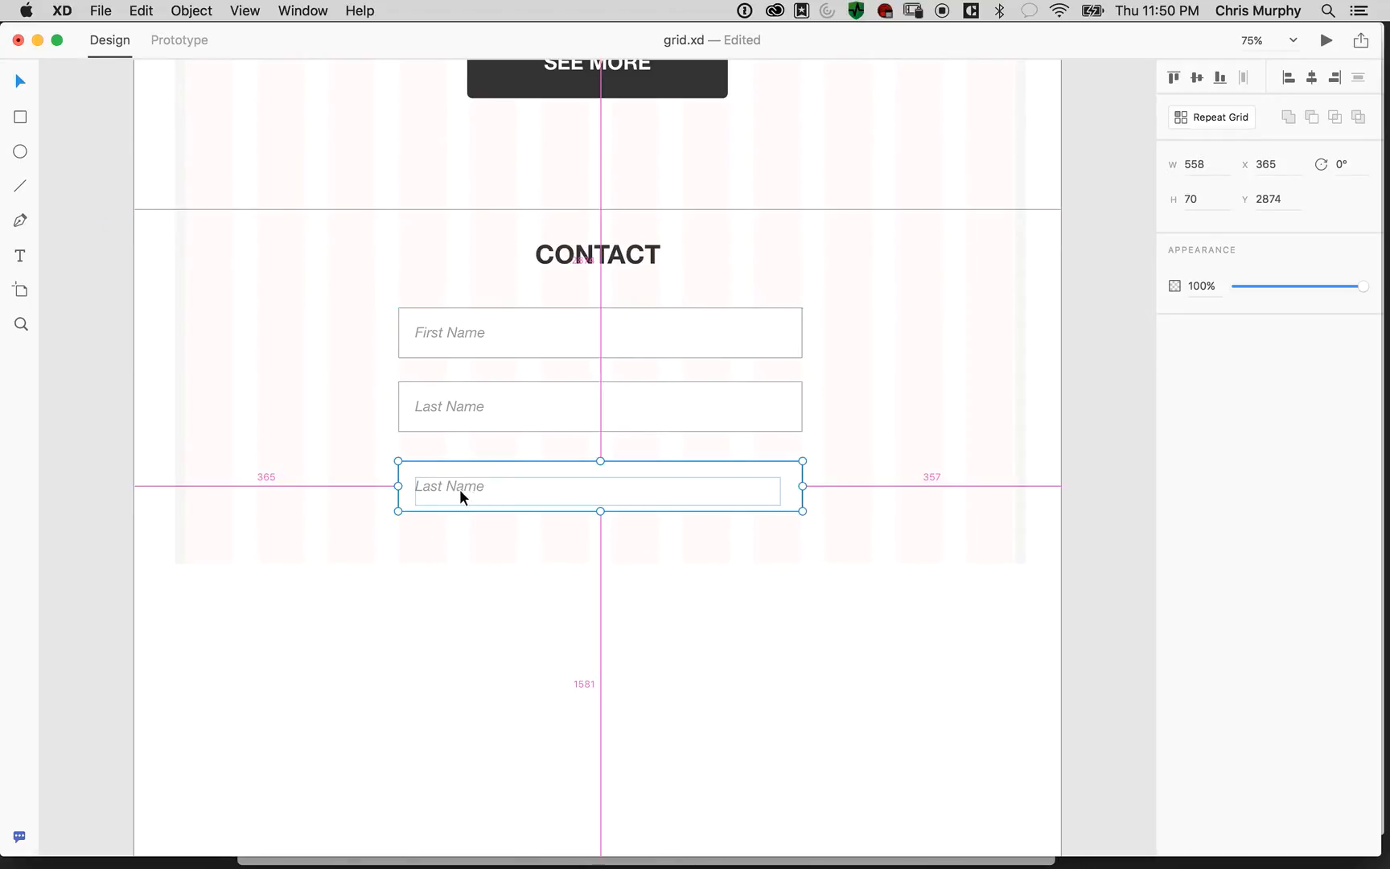
Change the third form field's placeholder text to Email Address
{"action": "double_click", "coordinate": [434, 487]}
{"action": "double_click", "coordinate": [431, 487]}
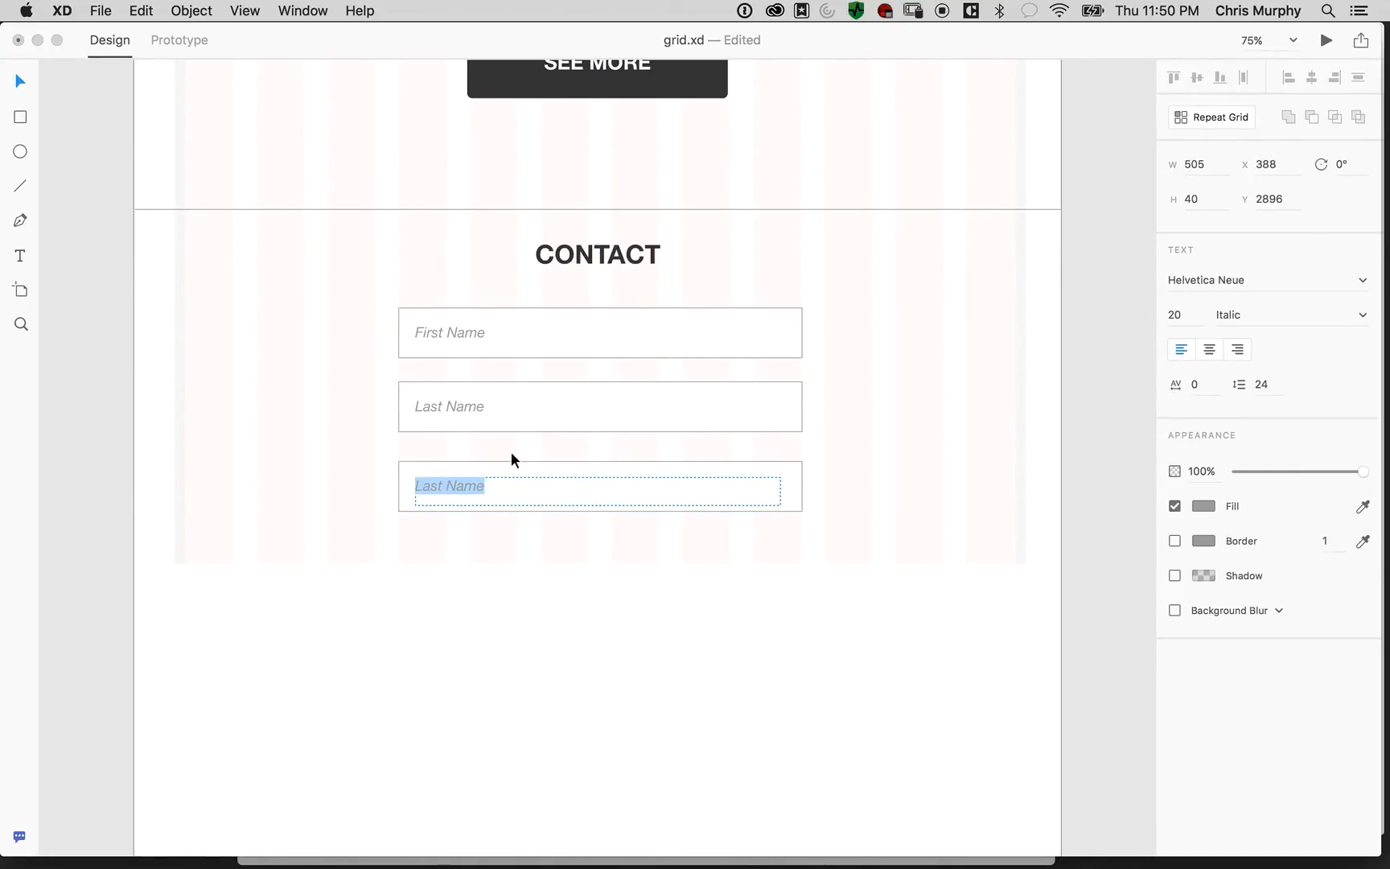
{"action": "type", "text": "Email"}
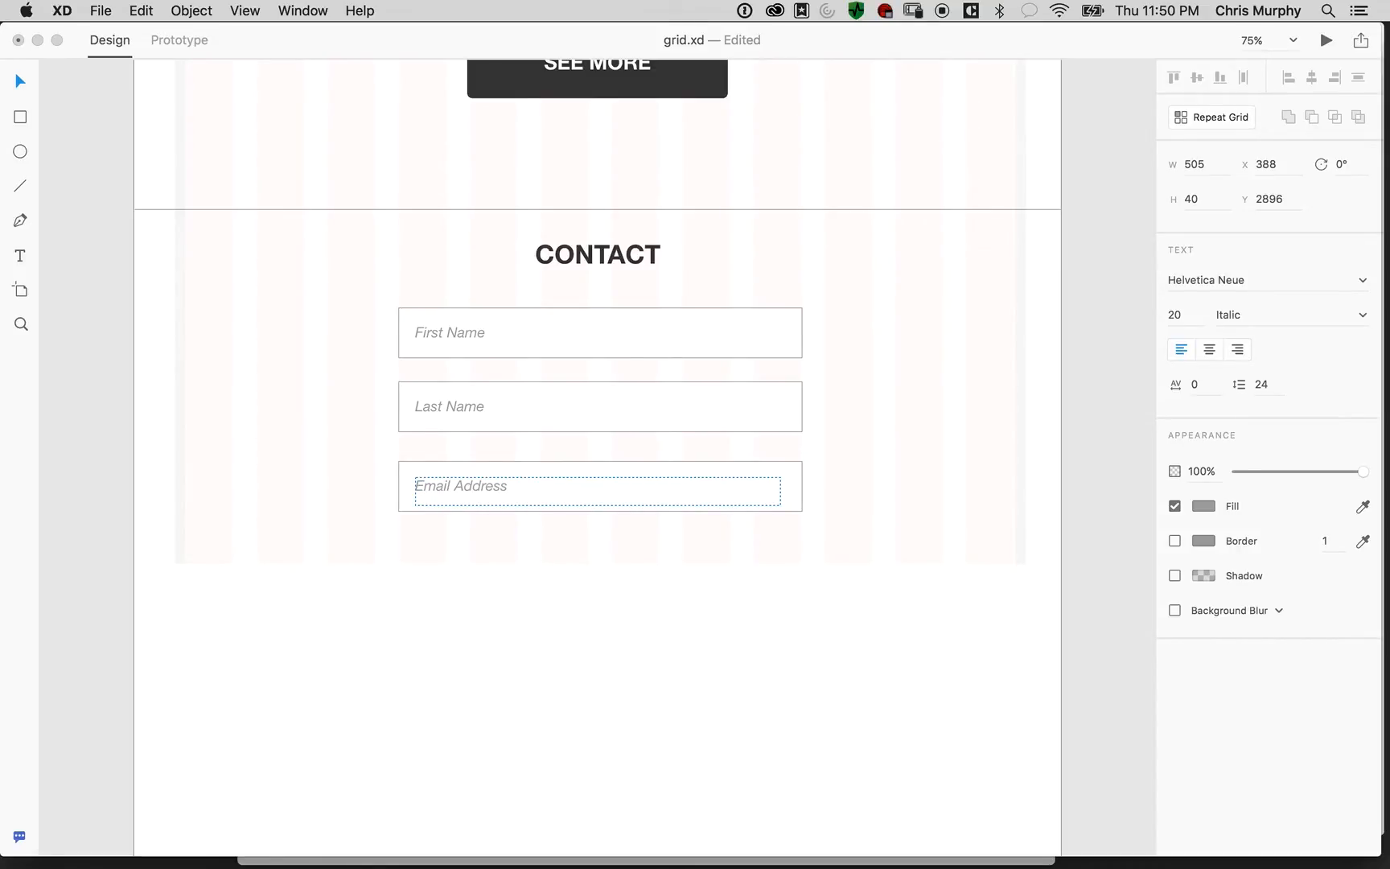
{"action": "type", "text": " Address"}
{"action": "key", "text": "Escape"}
{"action": "left_click", "coordinate": [619, 608]}
Duplicate the Email Address field straight below at Y 2984
{"action": "left_click", "coordinate": [487, 485]}
{"action": "left_click_drag", "start_coordinate": [487, 485], "coordinate": [475, 567]}
{"action": "left_click", "coordinate": [639, 639]}
{"action": "left_click", "coordinate": [622, 582]}
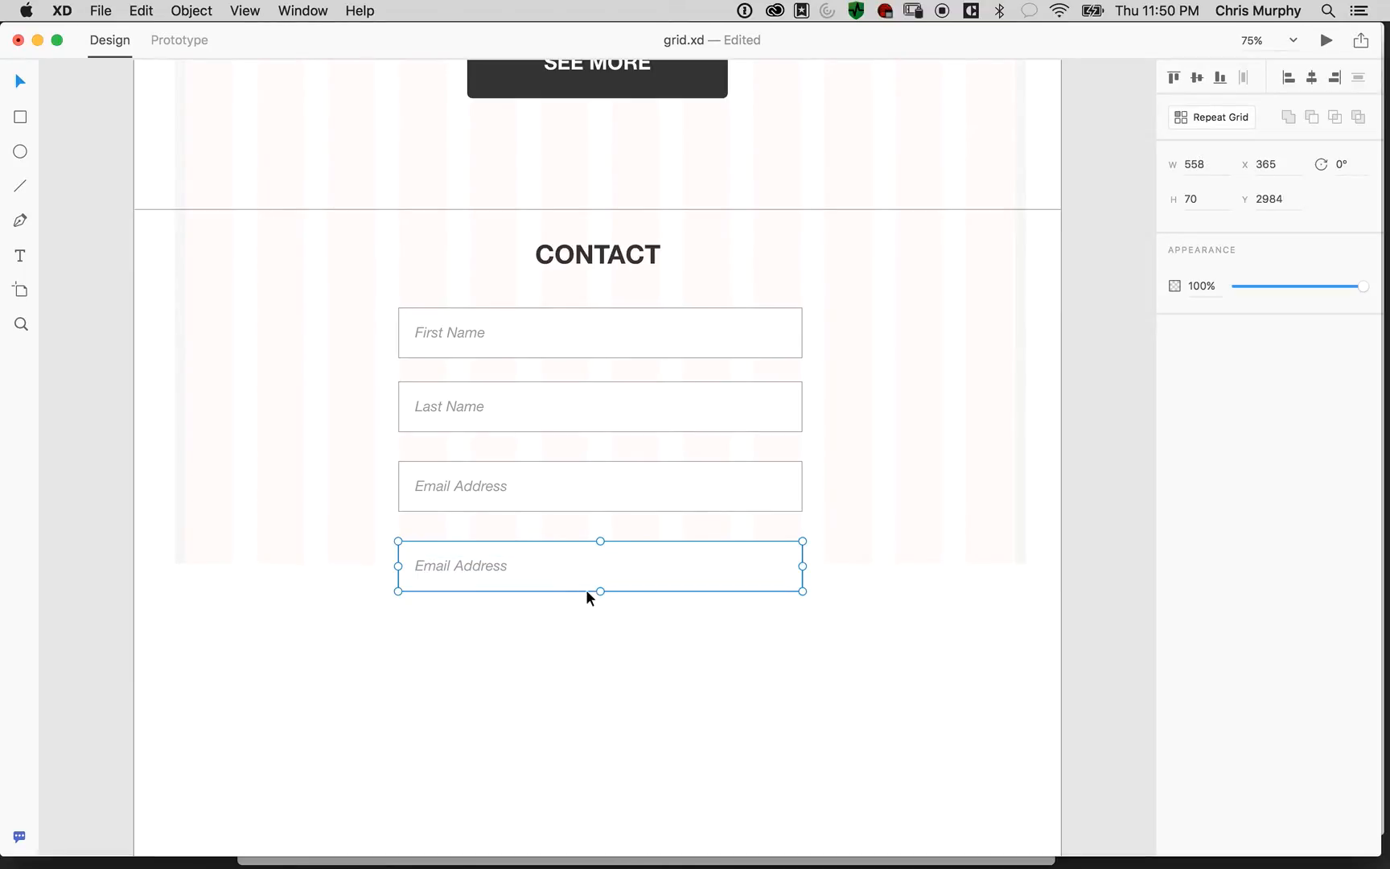
Stretch only the fourth field's box downward to over three times its height, making a message area
{"action": "left_click_drag", "start_coordinate": [600, 592], "coordinate": [592, 671]}
{"action": "key", "text": "super+z"}
{"action": "left_click", "coordinate": [698, 540]}
{"action": "left_click_drag", "start_coordinate": [599, 591], "coordinate": [588, 708]}
Change the message area's placeholder text to "Let us know what you think!"
{"action": "double_click", "coordinate": [472, 565]}
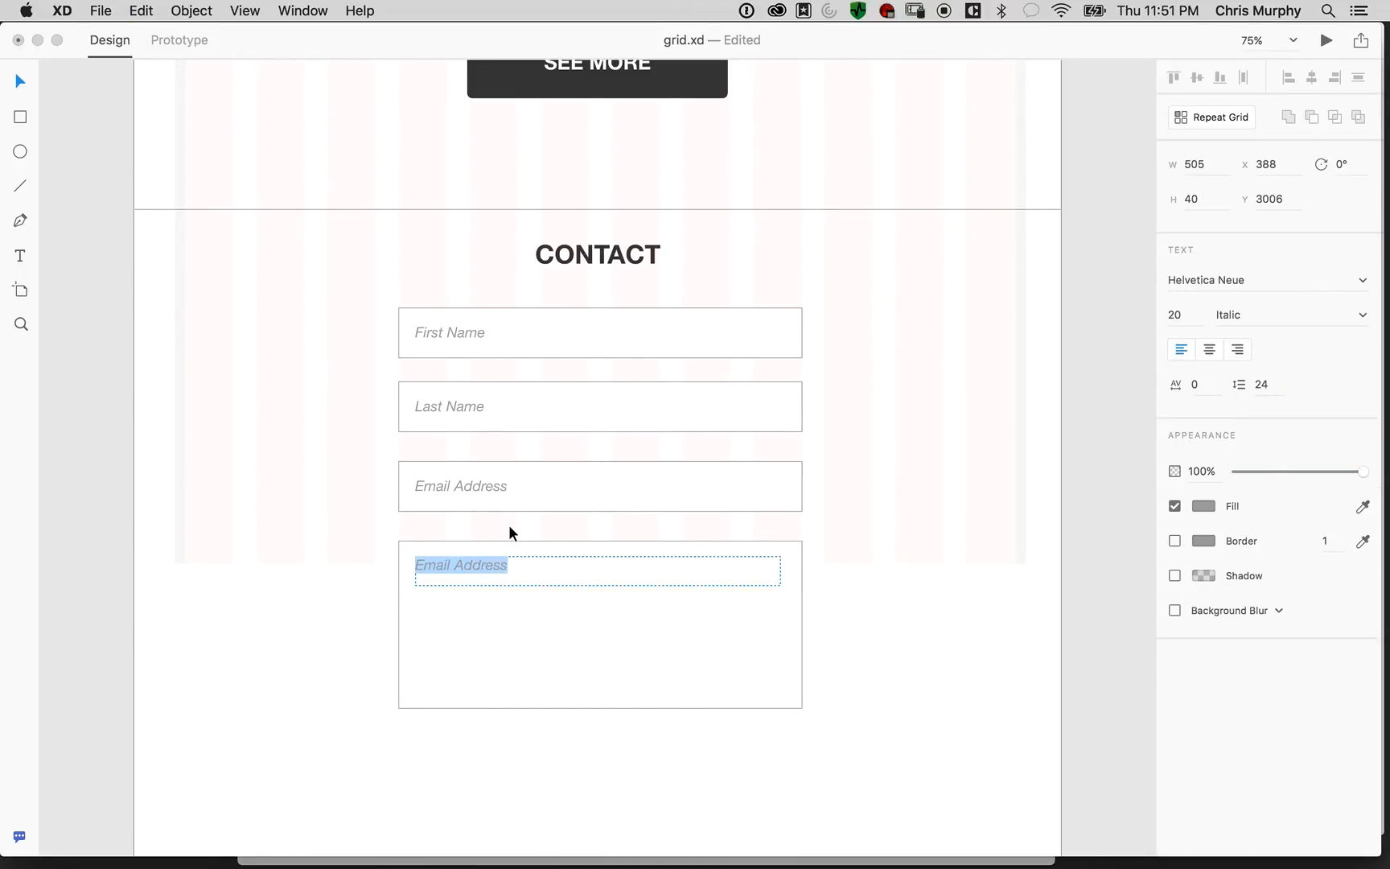
{"action": "type", "text": "Let us know what you think!"}
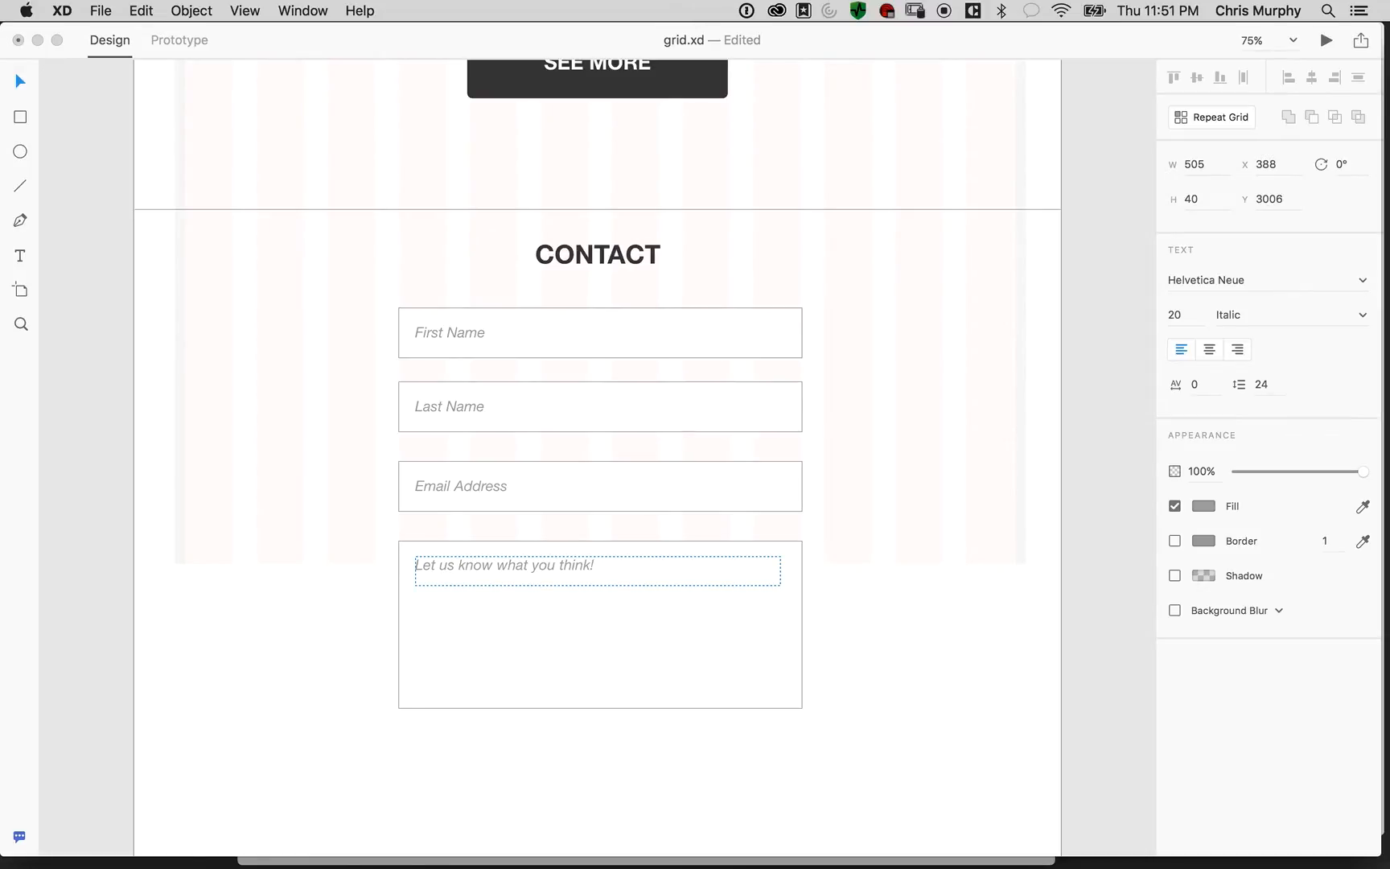
{"action": "key", "text": "Escape"}
{"action": "left_click", "coordinate": [925, 678]}
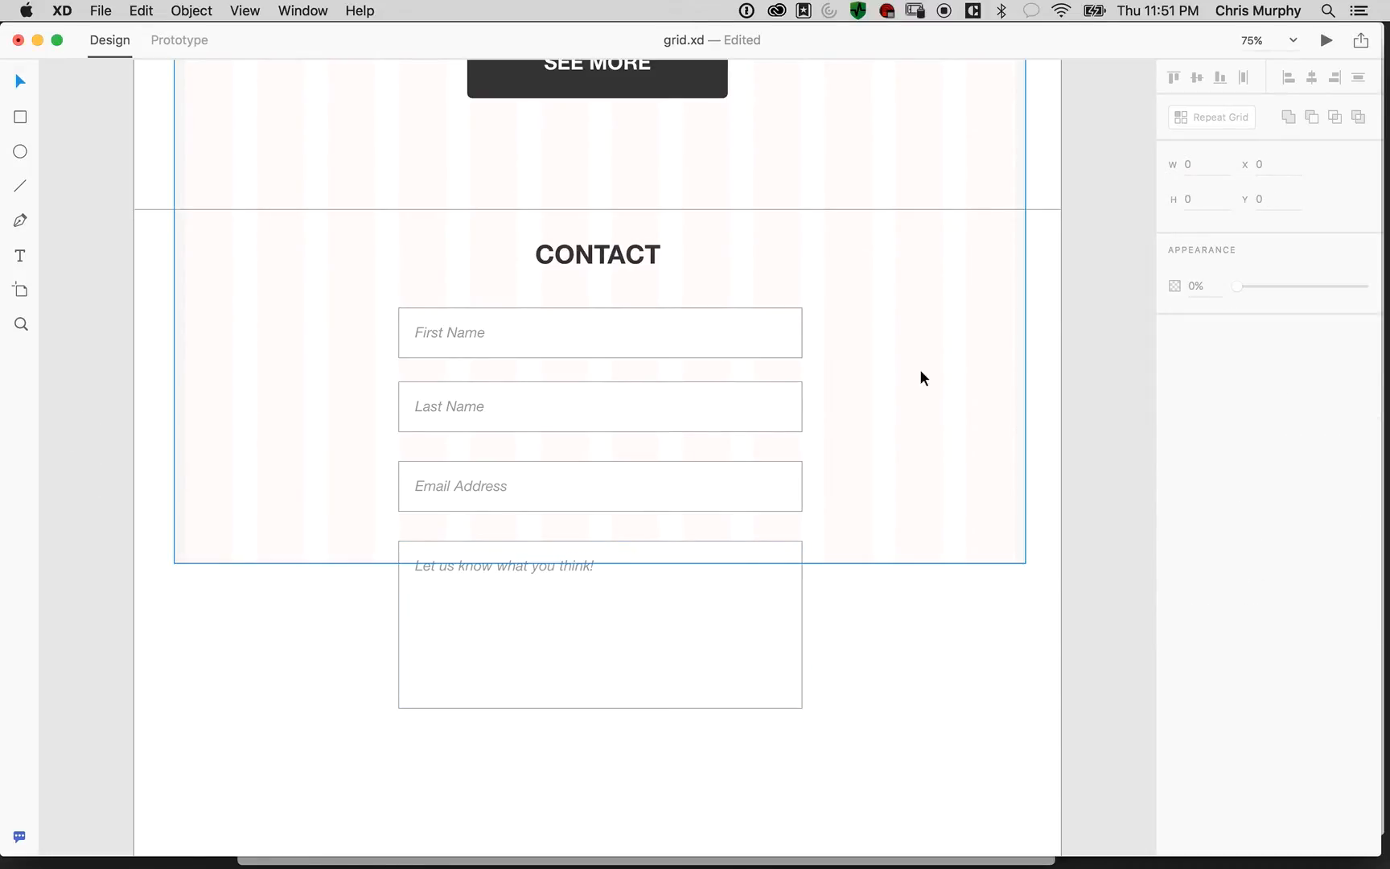
Duplicate the 360 by 90 SEE MORE button and place the copy just below the message area
{"action": "scroll", "coordinate": [1011, 576], "scroll_direction": "down", "scroll_amount": 5}
{"action": "scroll", "coordinate": [878, 208], "scroll_direction": "up", "scroll_amount": 6}
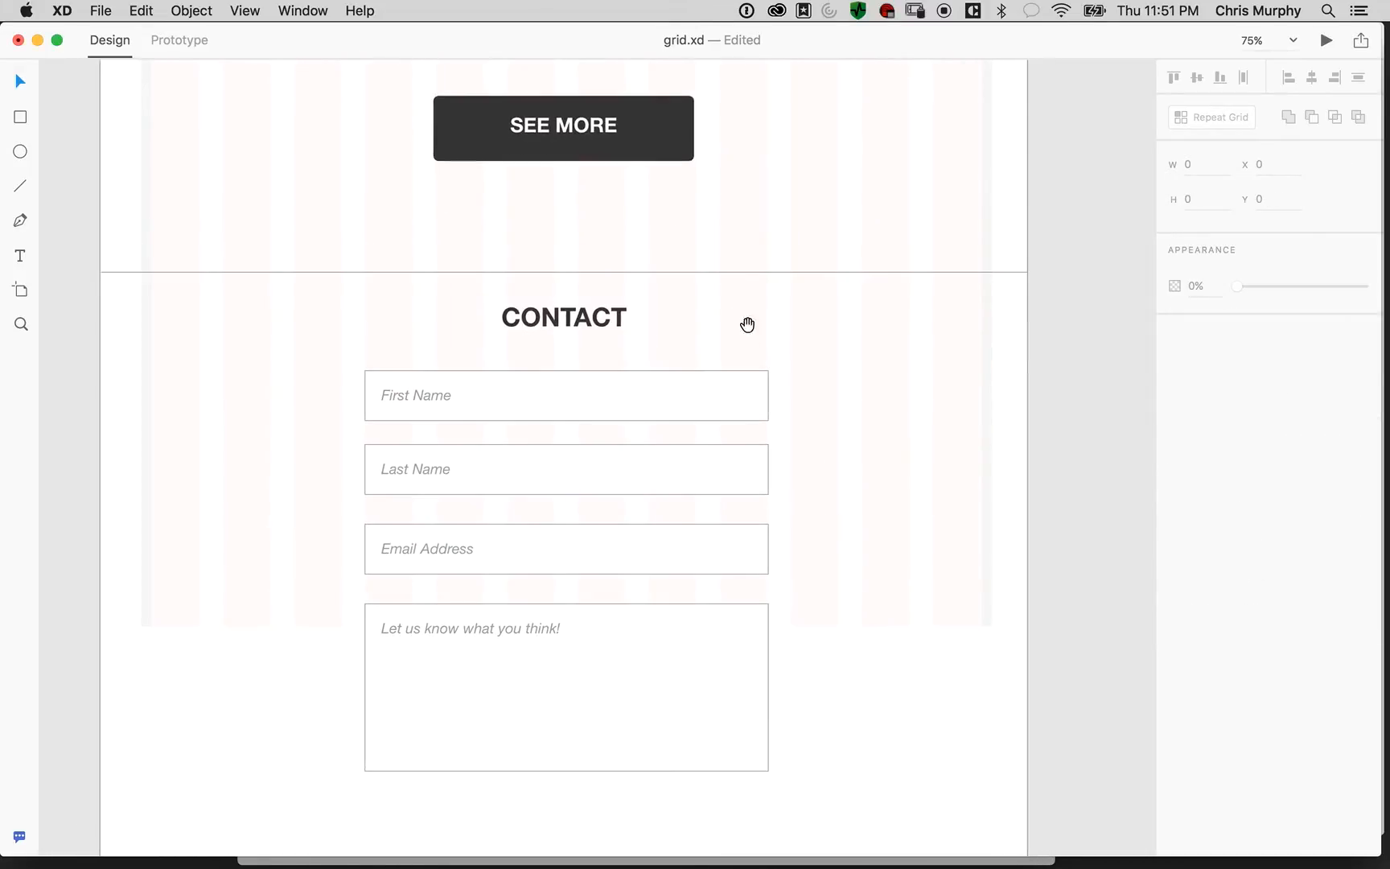
{"action": "left_click", "coordinate": [630, 146]}
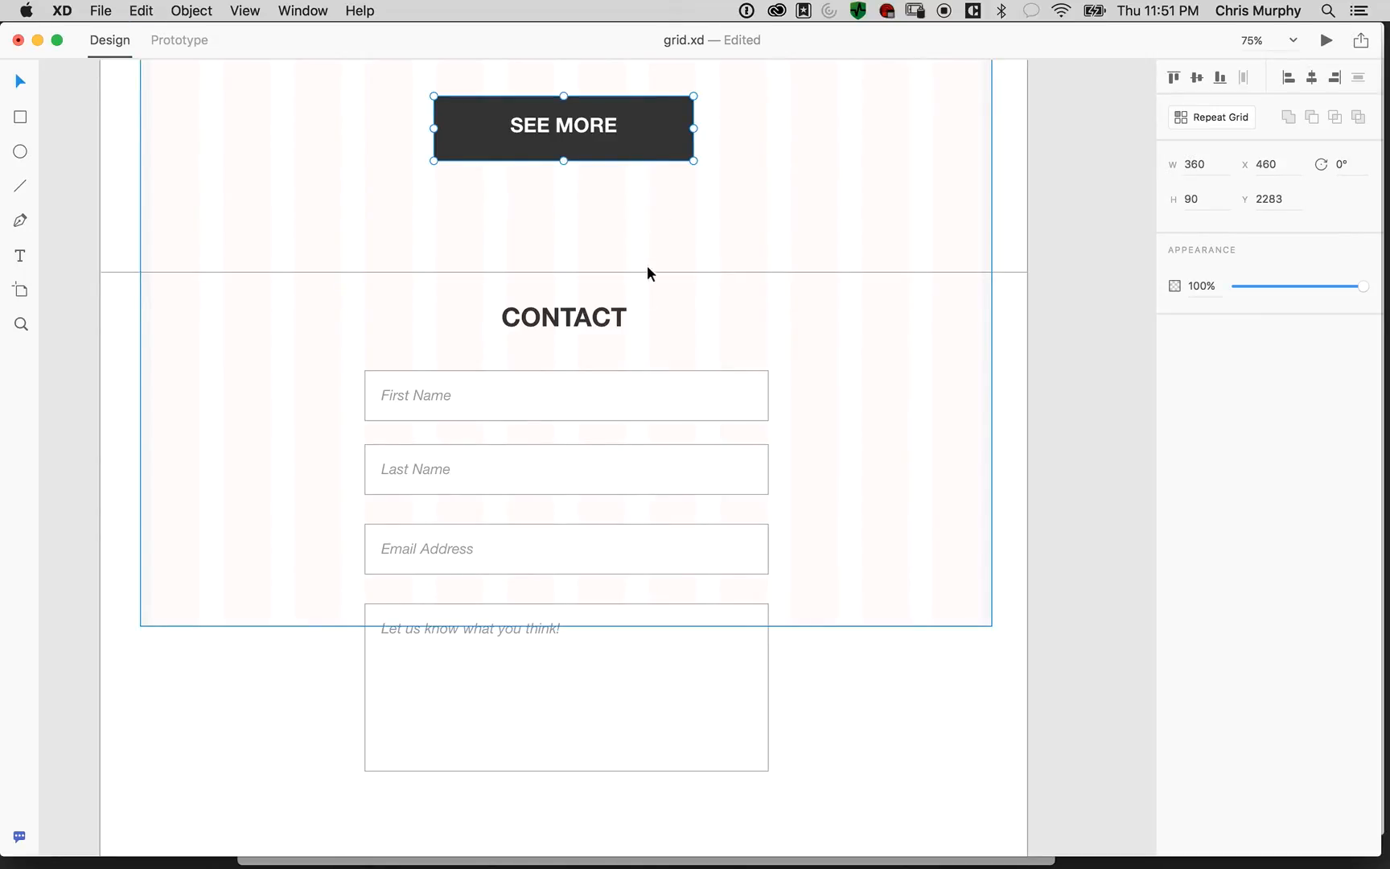
{"action": "scroll", "coordinate": [590, 559], "scroll_direction": "down", "scroll_amount": 10}
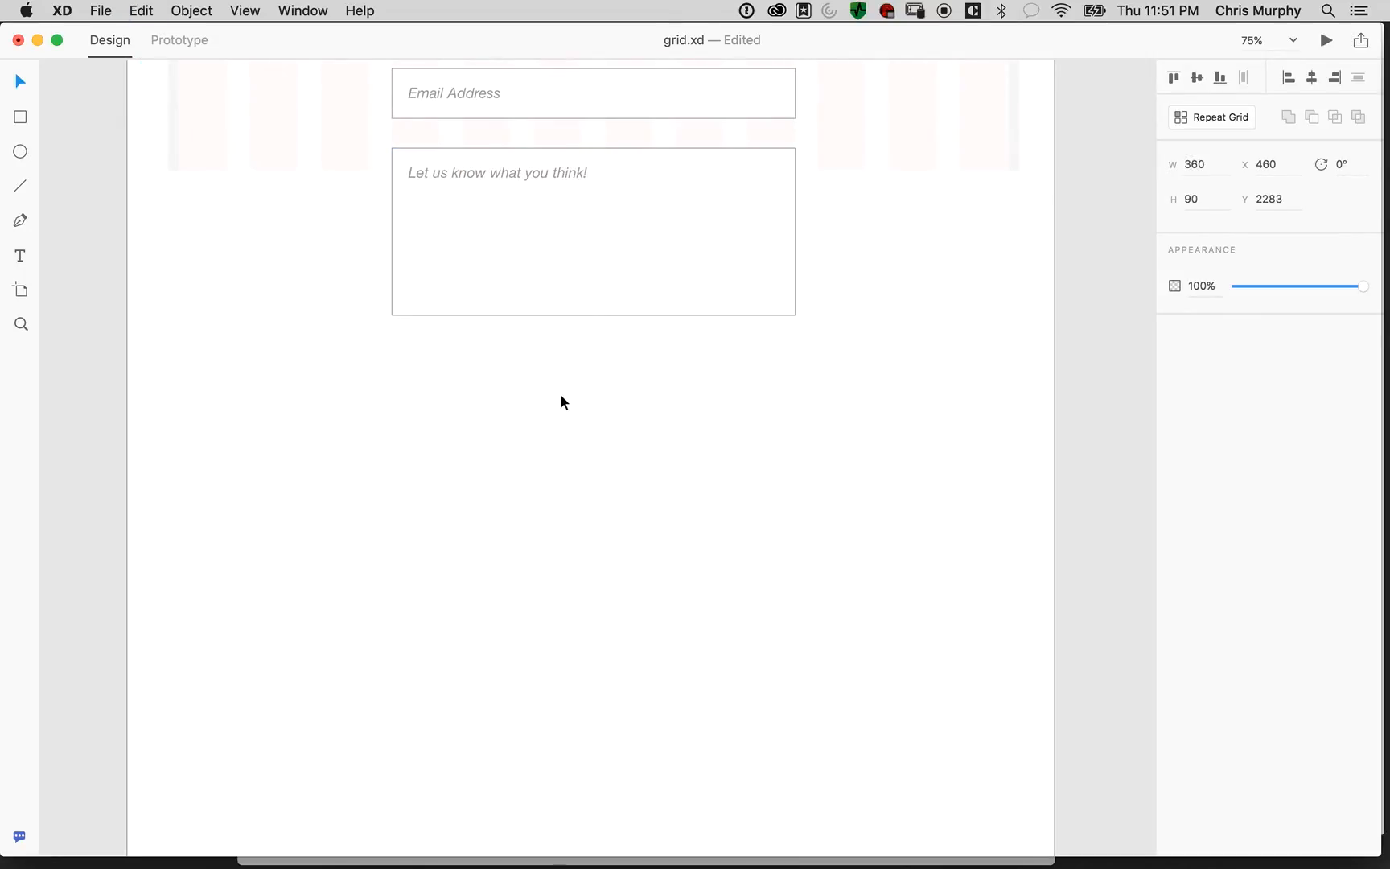
{"action": "left_click_drag", "start_coordinate": [674, 239], "coordinate": [695, 673]}
{"action": "left_click_drag", "start_coordinate": [690, 117], "coordinate": [673, 320]}
Change the copied button's label to SUBMIT and nudge it down to centre it vertically in the button
{"action": "double_click", "coordinate": [646, 314]}
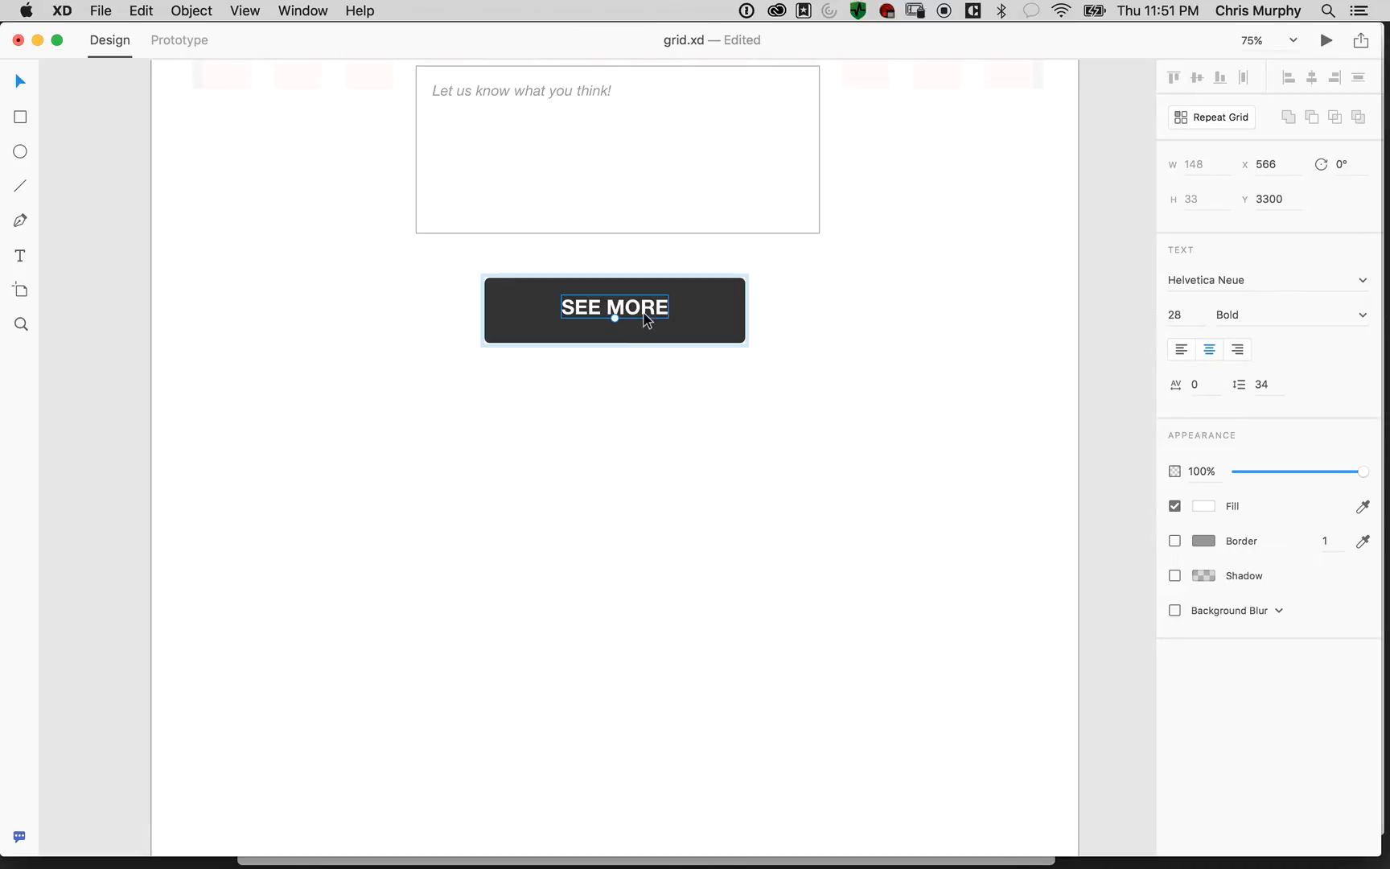
{"action": "double_click", "coordinate": [646, 319]}
{"action": "type", "text": "SUBMIT"}
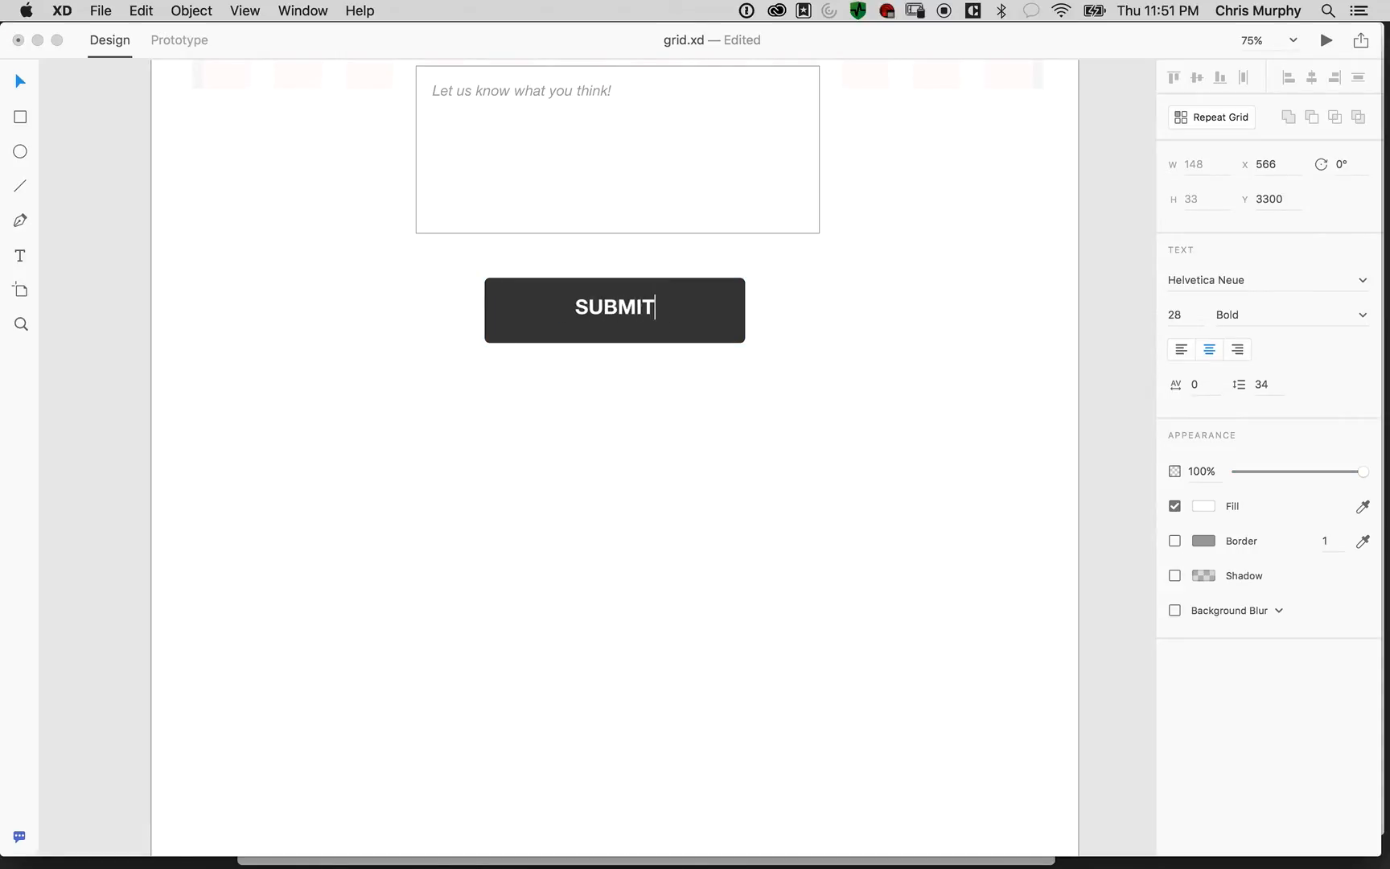
{"action": "key", "text": "Escape"}
{"action": "left_click_drag", "start_coordinate": [631, 316], "coordinate": [631, 319]}
{"action": "left_click", "coordinate": [810, 338]}
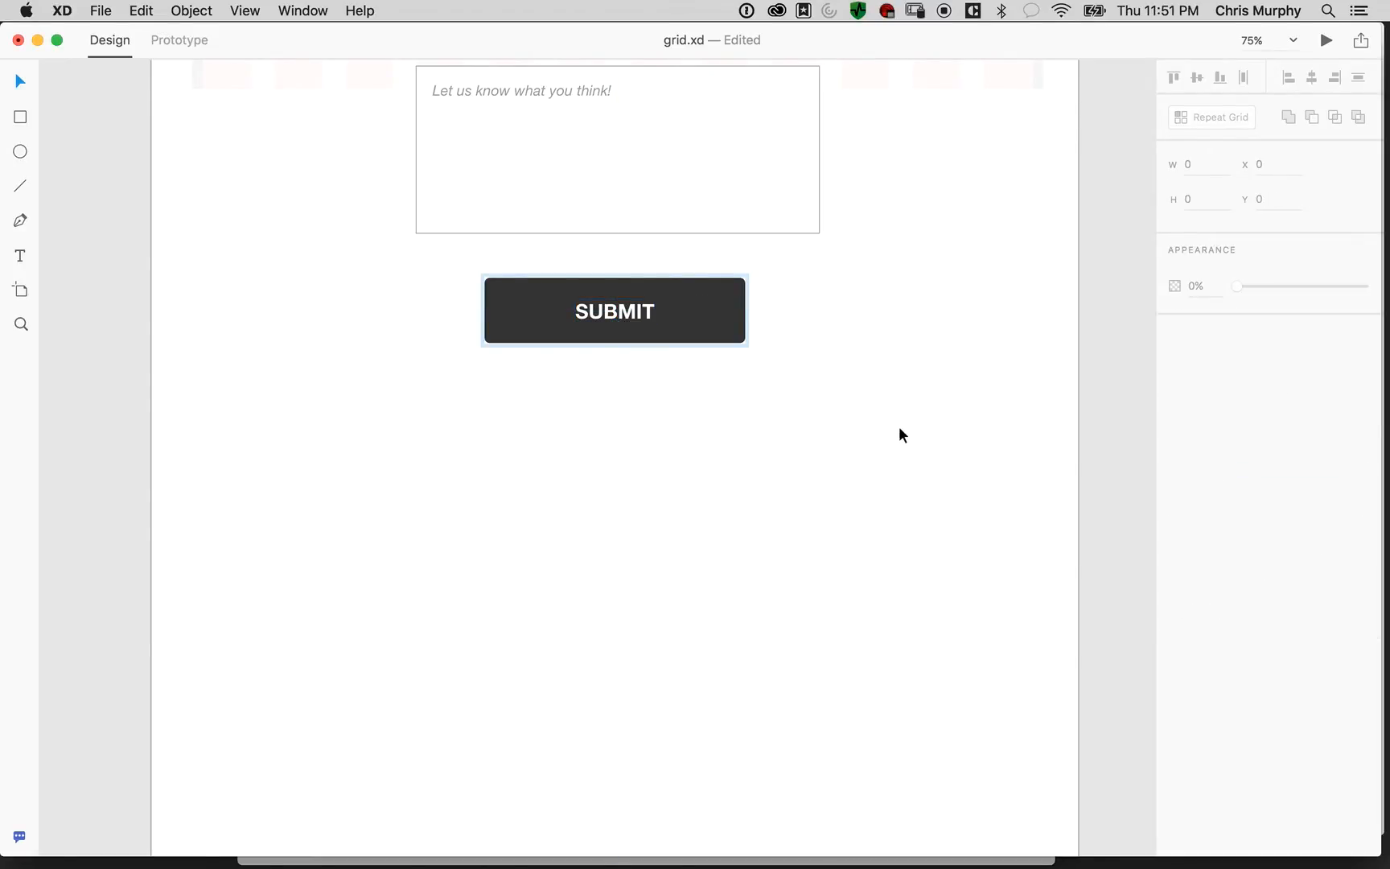
Adjust the label inside the SEE MORE button above the Contact section so it sits vertically centred
{"action": "scroll", "coordinate": [899, 434], "scroll_direction": "up", "scroll_amount": 10}
{"action": "left_click_drag", "start_coordinate": [609, 188], "coordinate": [701, 558]}
{"action": "left_click", "coordinate": [630, 322]}
{"action": "left_click", "coordinate": [632, 325]}
{"action": "left_click_drag", "start_coordinate": [632, 322], "coordinate": [638, 313]}
Select the locked column grid behind the contact form and unlock it
{"action": "left_click", "coordinate": [1045, 489]}
{"action": "left_click_drag", "start_coordinate": [1046, 514], "coordinate": [1055, 75]}
{"action": "left_click_drag", "start_coordinate": [1014, 455], "coordinate": [1024, 311]}
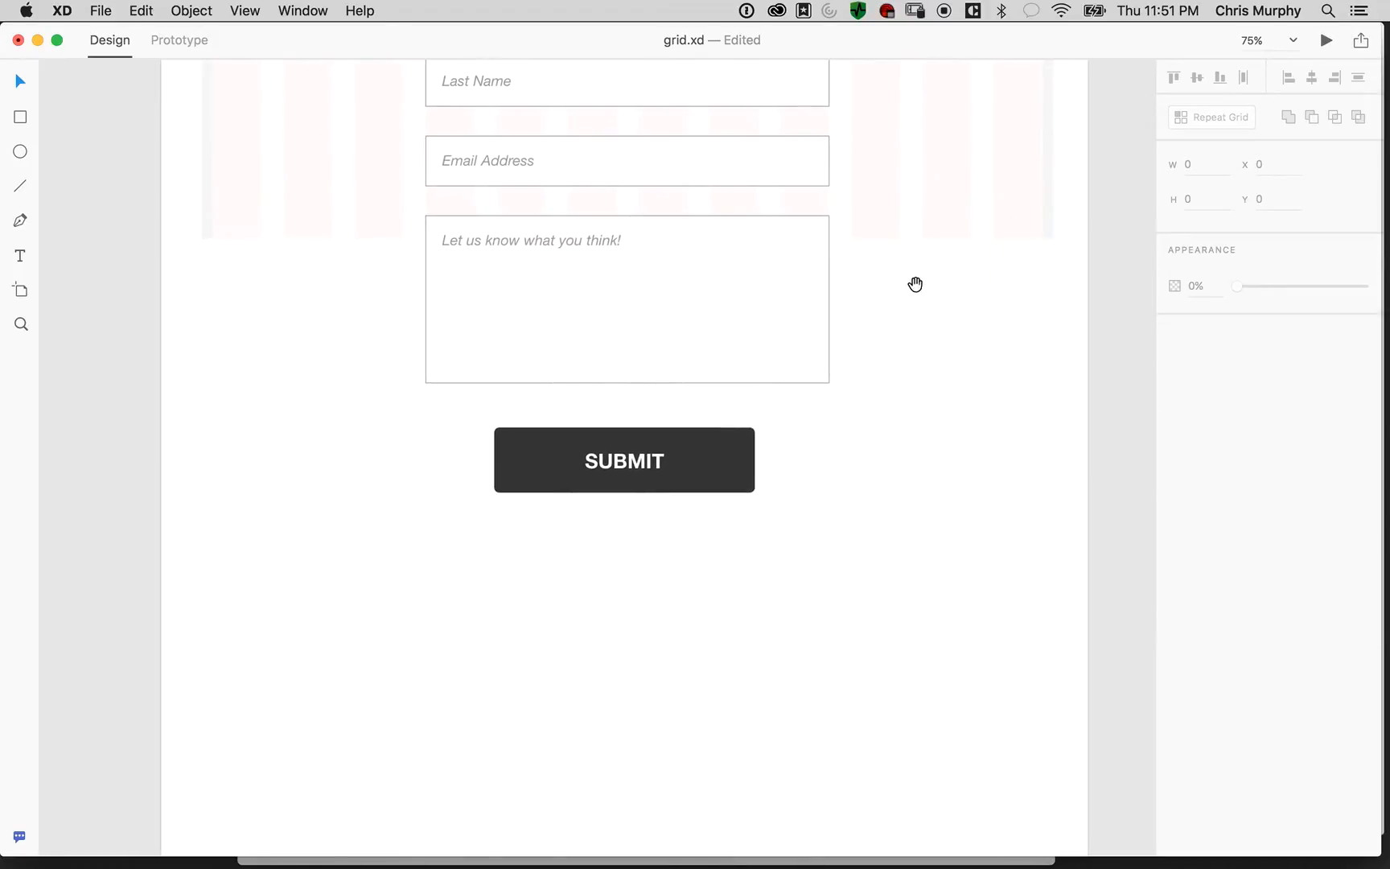
{"action": "left_click_drag", "start_coordinate": [934, 200], "coordinate": [950, 502]}
{"action": "left_click_drag", "start_coordinate": [983, 632], "coordinate": [965, 105]}
{"action": "left_click_drag", "start_coordinate": [744, 222], "coordinate": [590, 388]}
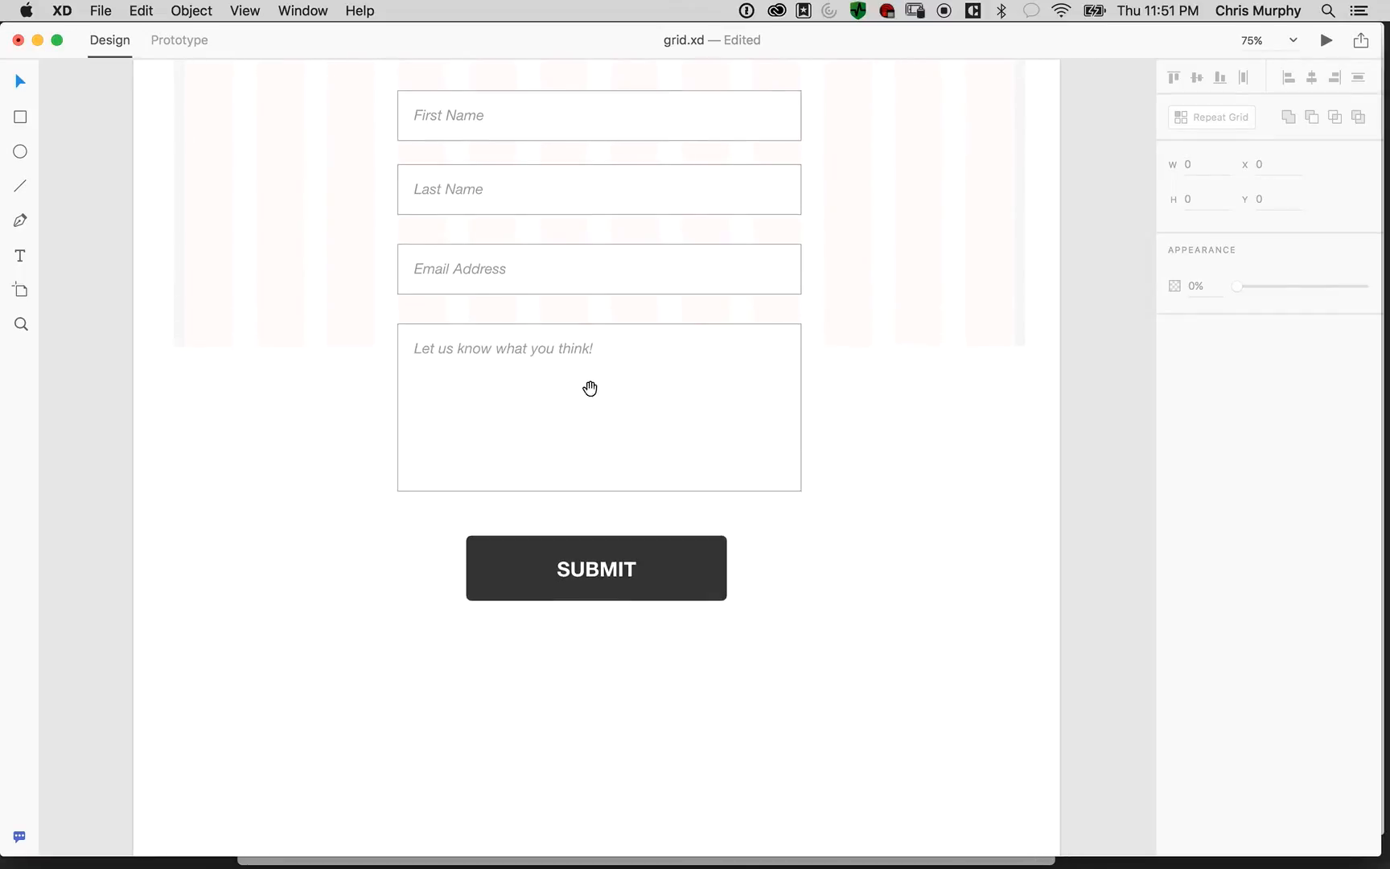
{"action": "left_click", "coordinate": [193, 10]}
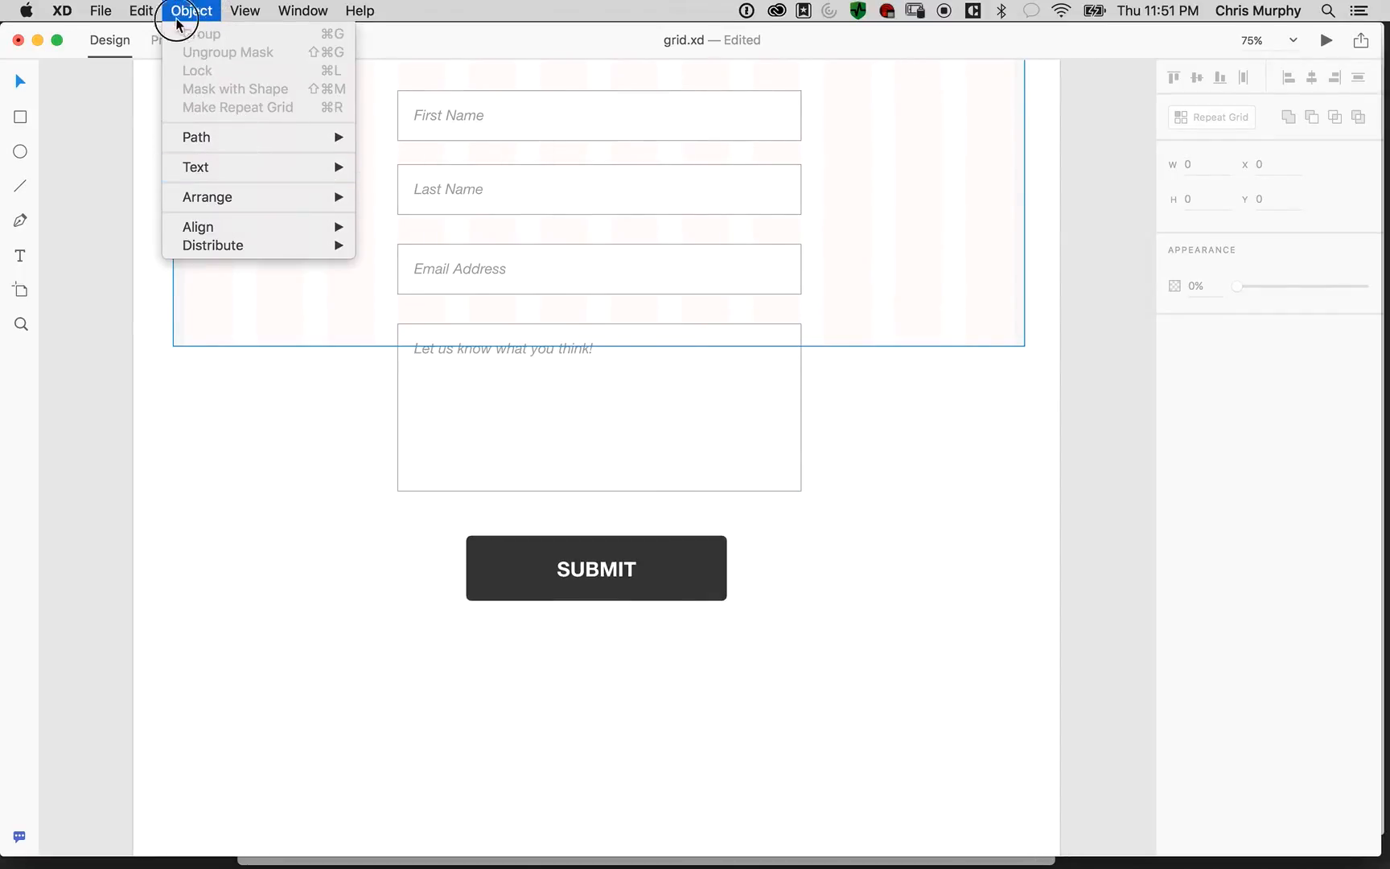
{"action": "left_click", "coordinate": [122, 255]}
{"action": "left_click", "coordinate": [180, 322]}
{"action": "left_click", "coordinate": [193, 10]}
{"action": "left_click", "coordinate": [199, 71]}
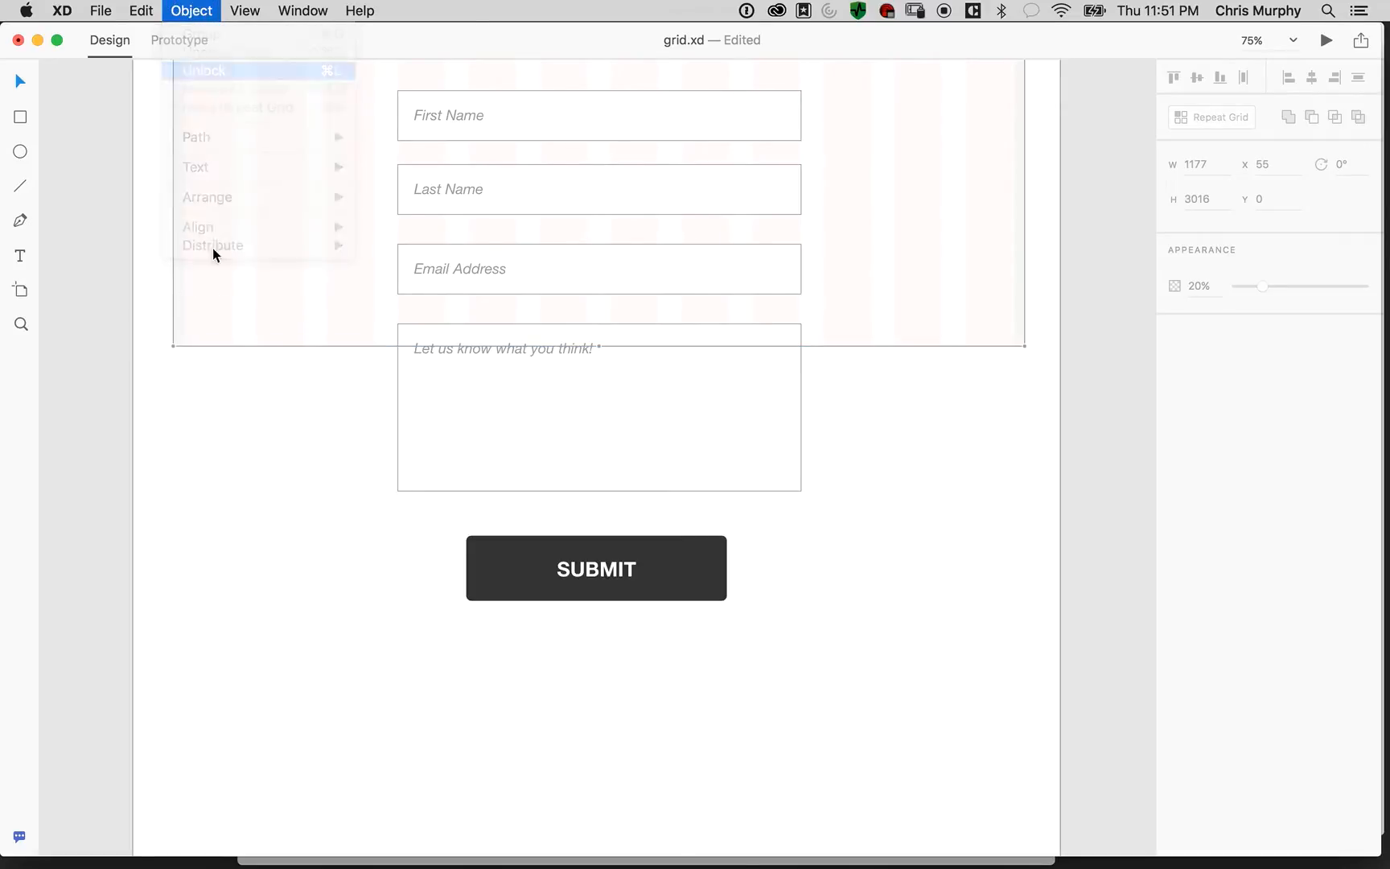
Extend the column grid downward past the SUBMIT button to a height of 4092.9
{"action": "left_click_drag", "start_coordinate": [602, 346], "coordinate": [608, 757]}
{"action": "scroll", "coordinate": [579, 322], "scroll_direction": "down", "scroll_amount": 5}
{"action": "left_click_drag", "start_coordinate": [600, 282], "coordinate": [594, 590]}
{"action": "scroll", "coordinate": [518, 365], "scroll_direction": "up", "scroll_amount": 5}
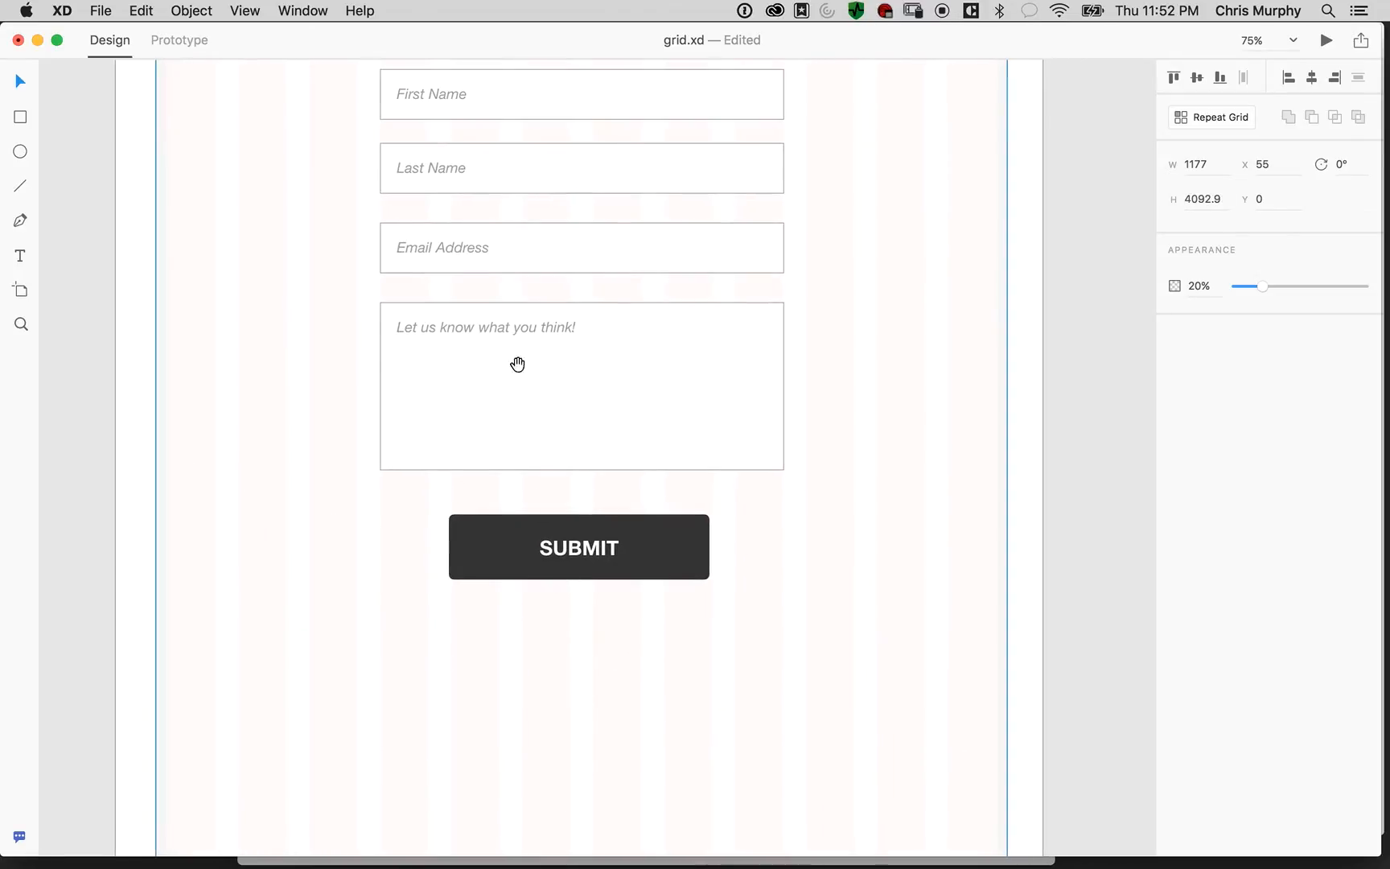
{"action": "left_click", "coordinate": [203, 15]}
{"action": "left_click", "coordinate": [202, 14]}
Shorten the artboard from its lower edge to a height of 3882
{"action": "left_click_drag", "start_coordinate": [151, 624], "coordinate": [216, 62]}
{"action": "left_click_drag", "start_coordinate": [473, 662], "coordinate": [423, 333]}
{"action": "double_click", "coordinate": [629, 509]}
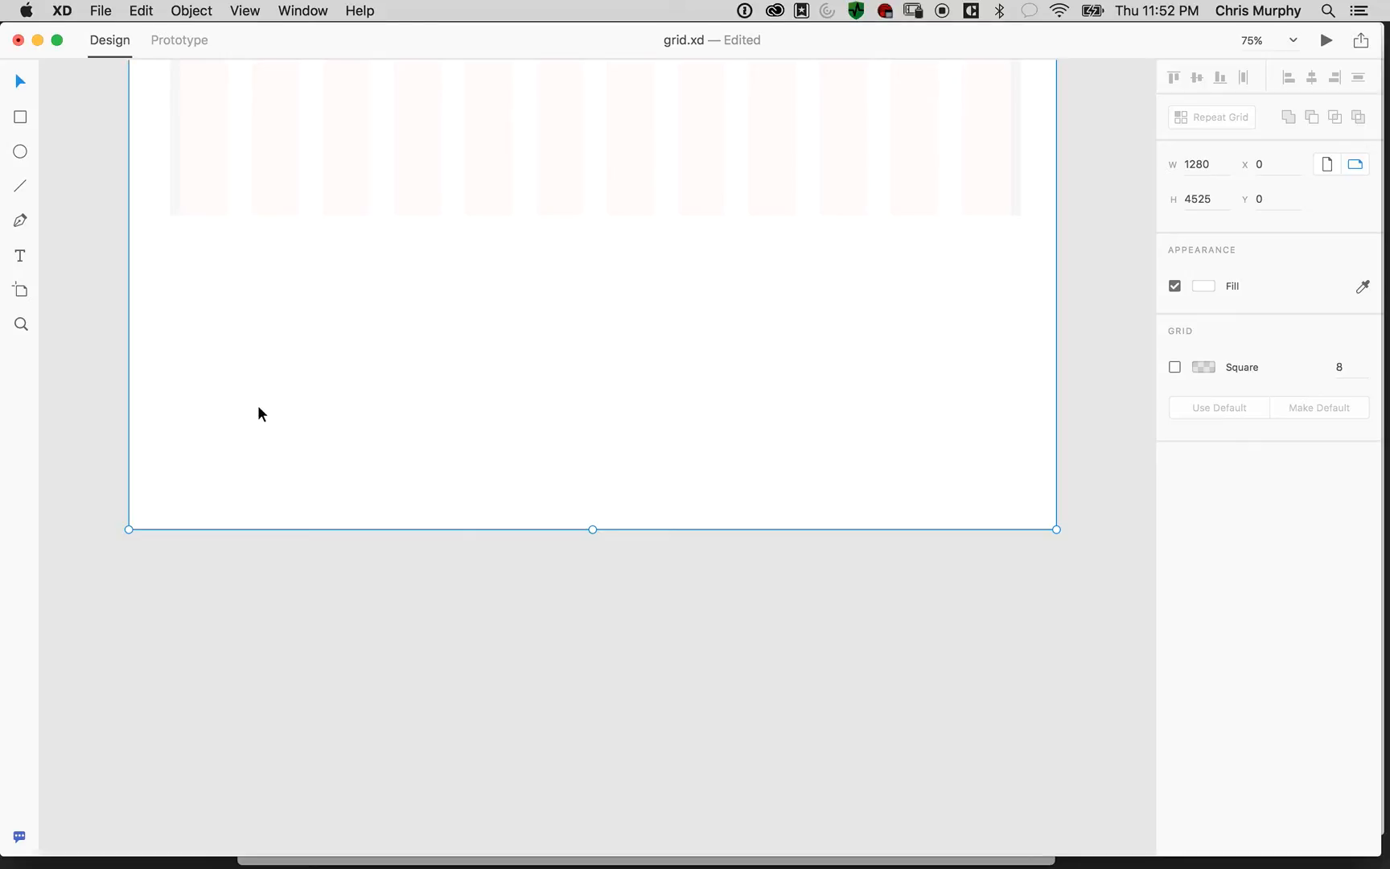
{"action": "mouse_move", "coordinate": [594, 527]}
{"action": "left_mouse_down"}
{"action": "mouse_move", "coordinate": [574, 211]}
{"action": "mouse_move", "coordinate": [565, 684]}
{"action": "mouse_move", "coordinate": [575, 515]}
{"action": "mouse_move", "coordinate": [567, 531]}
{"action": "left_mouse_up"}
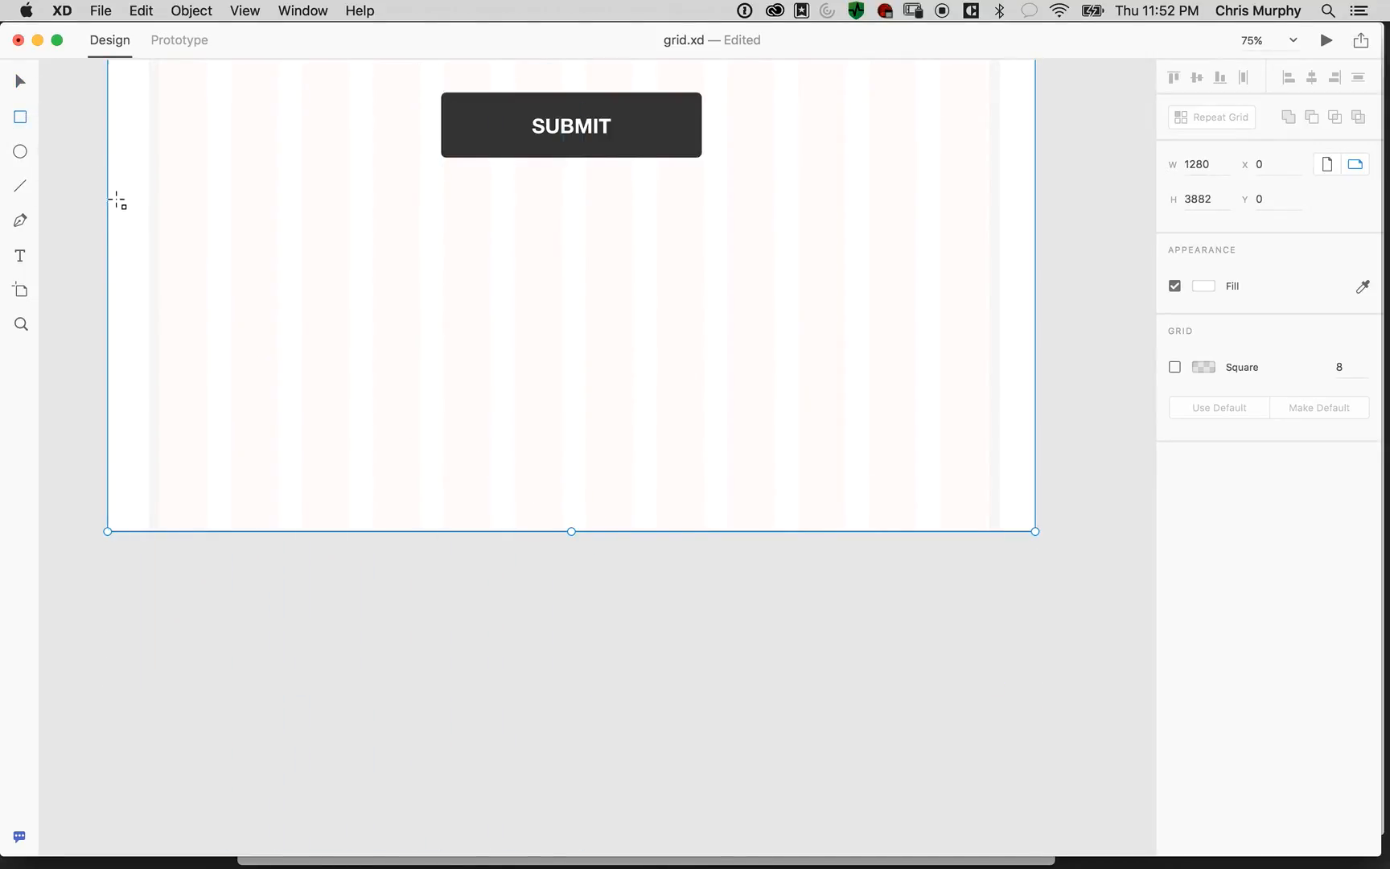
Draw a borderless mid-grey footer rectangle, 1280 wide and 356 high, across the artboard's lower edge below the SUBMIT button
{"action": "mouse_move", "coordinate": [108, 232]}
{"action": "left_mouse_down"}
{"action": "mouse_move", "coordinate": [540, 487]}
{"action": "mouse_move", "coordinate": [992, 486]}
{"action": "mouse_move", "coordinate": [1033, 531]}
{"action": "left_mouse_up"}
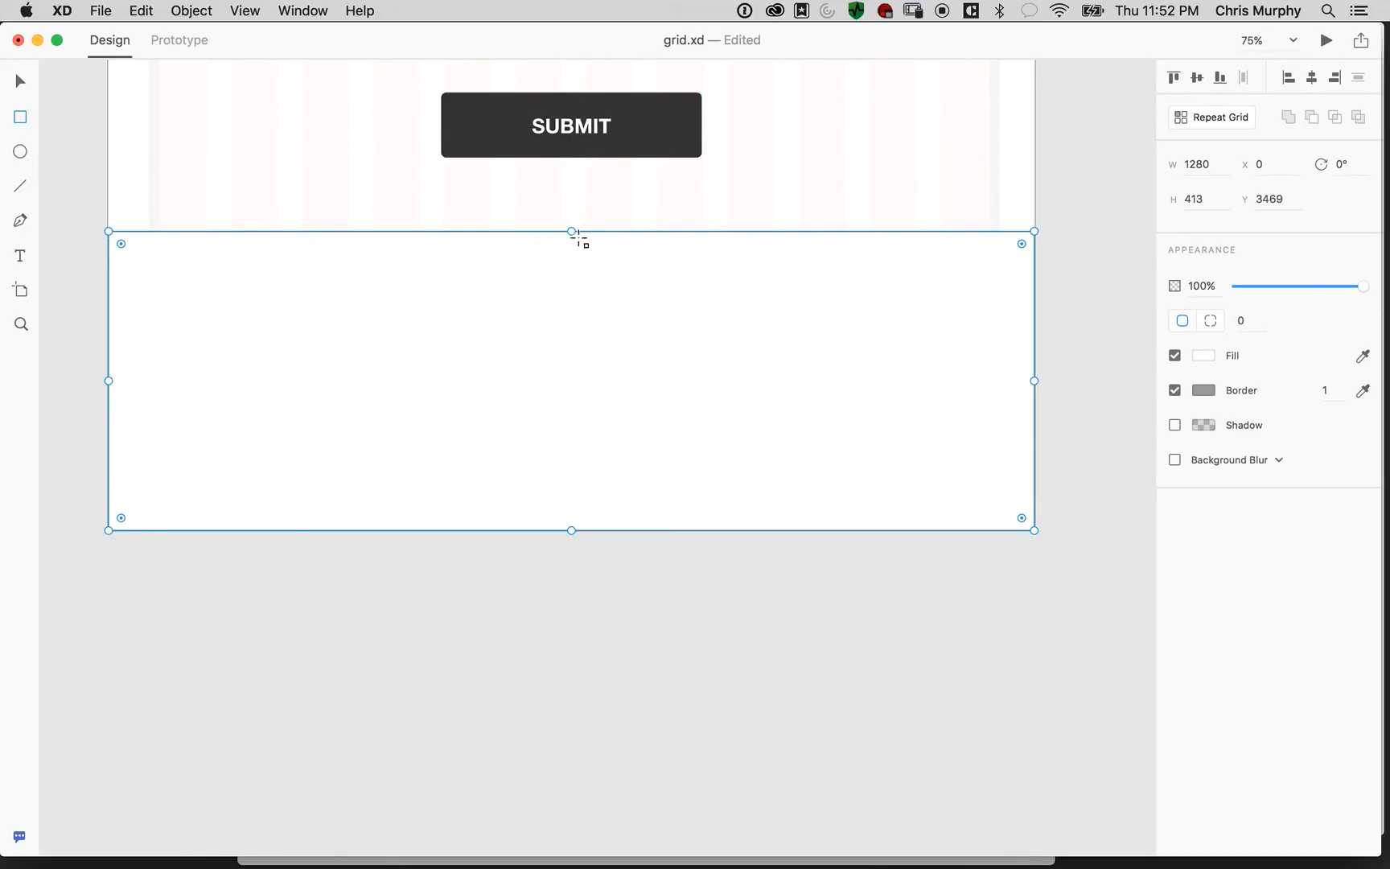
{"action": "left_click_drag", "start_coordinate": [578, 238], "coordinate": [575, 273]}
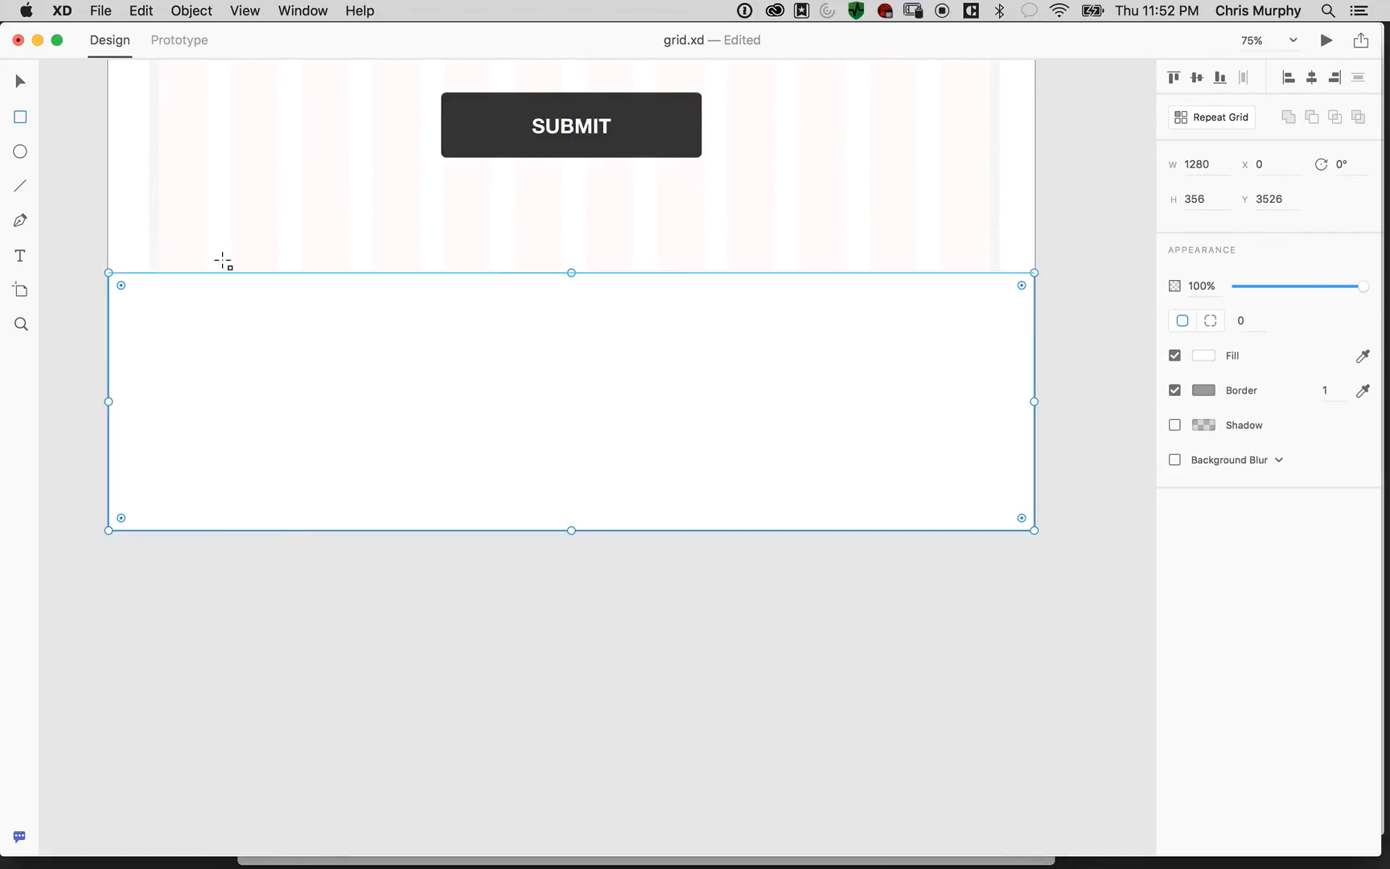
{"action": "left_click", "coordinate": [1175, 391]}
{"action": "left_click", "coordinate": [1202, 355]}
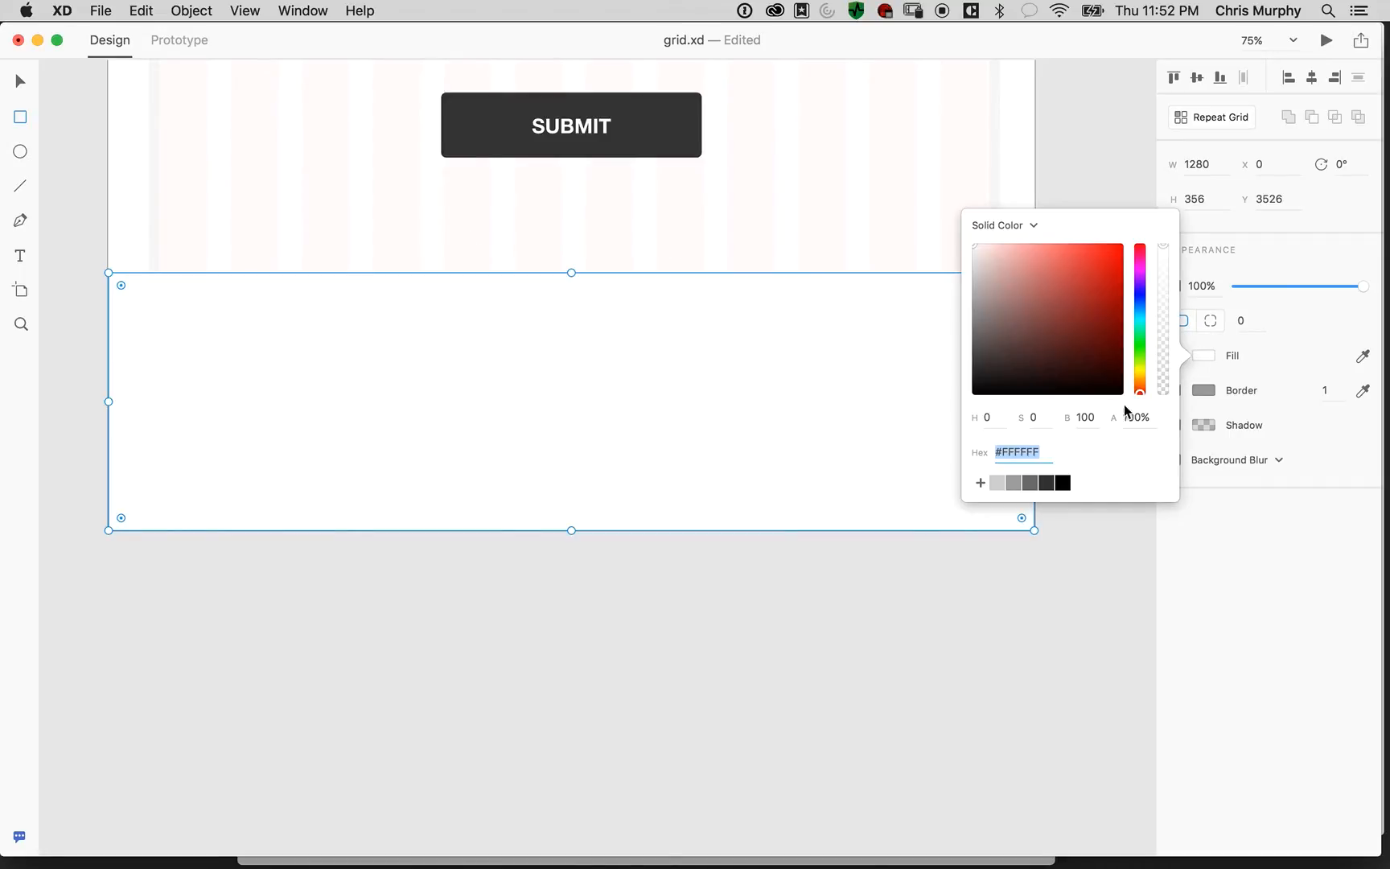
{"action": "left_click", "coordinate": [1012, 482]}
Copy the LOGO text from the page header and paste it for use in the footer
{"action": "left_click", "coordinate": [20, 82]}
{"action": "left_click", "coordinate": [83, 152]}
{"action": "key", "text": "space"}
{"action": "left_click_drag", "start_coordinate": [571, 385], "coordinate": [575, 679]}
{"action": "left_click_drag", "start_coordinate": [617, 186], "coordinate": [605, 608]}
{"action": "left_click_drag", "start_coordinate": [645, 235], "coordinate": [613, 749]}
{"action": "left_click_drag", "start_coordinate": [529, 272], "coordinate": [644, 783]}
{"action": "left_click_drag", "start_coordinate": [477, 499], "coordinate": [482, 629]}
{"action": "scroll", "coordinate": [415, 235], "scroll_direction": "up", "scroll_amount": 10}
{"action": "scroll", "coordinate": [362, 422], "scroll_direction": "down", "scroll_amount": 3}
{"action": "left_click", "coordinate": [326, 306]}
{"action": "key", "text": "super+shift+a"}
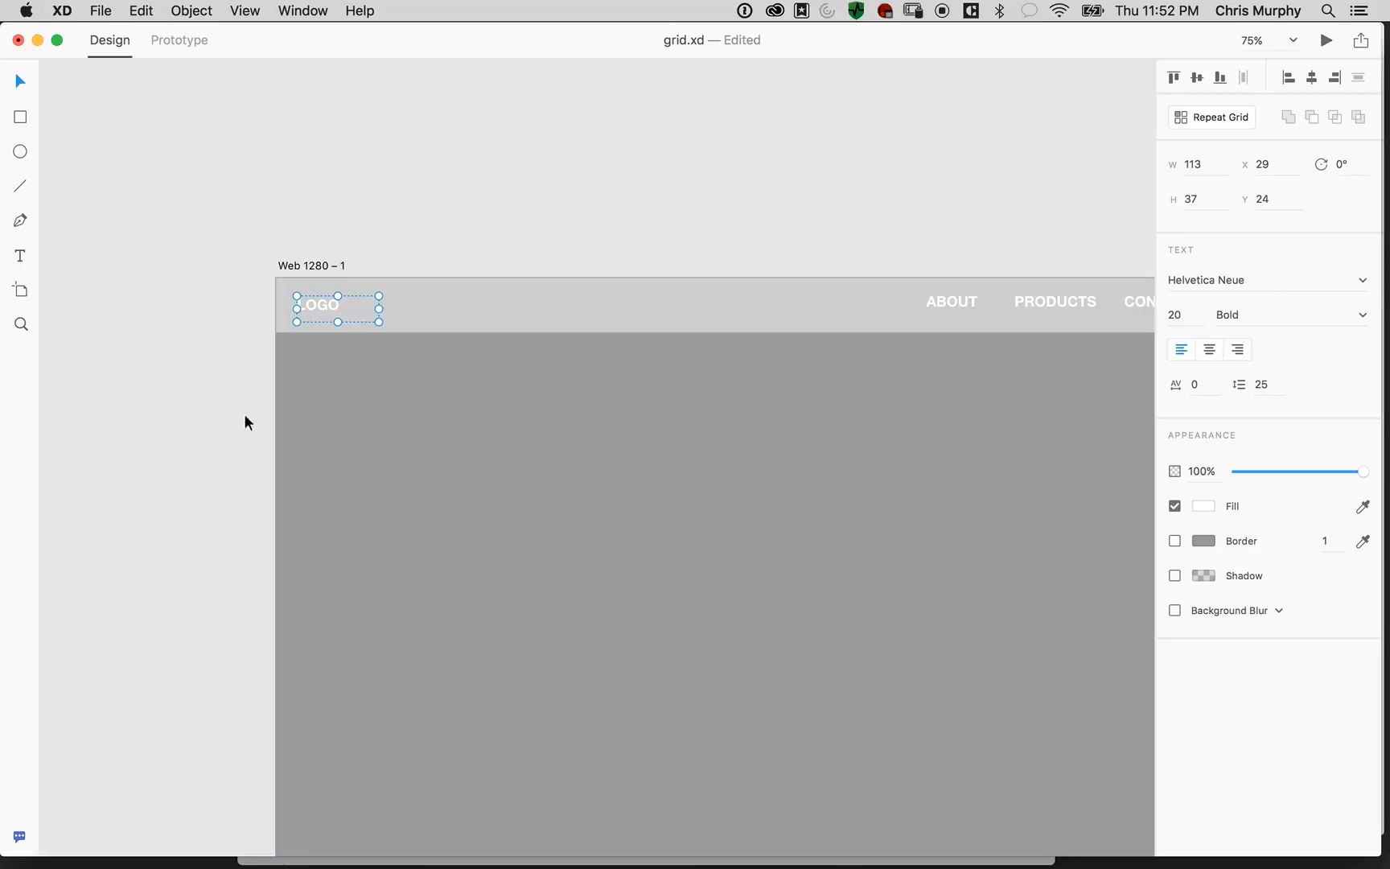
{"action": "scroll", "coordinate": [189, 651], "scroll_direction": "down", "scroll_amount": 10}
{"action": "scroll", "coordinate": [179, 611], "scroll_direction": "down", "scroll_amount": 15}
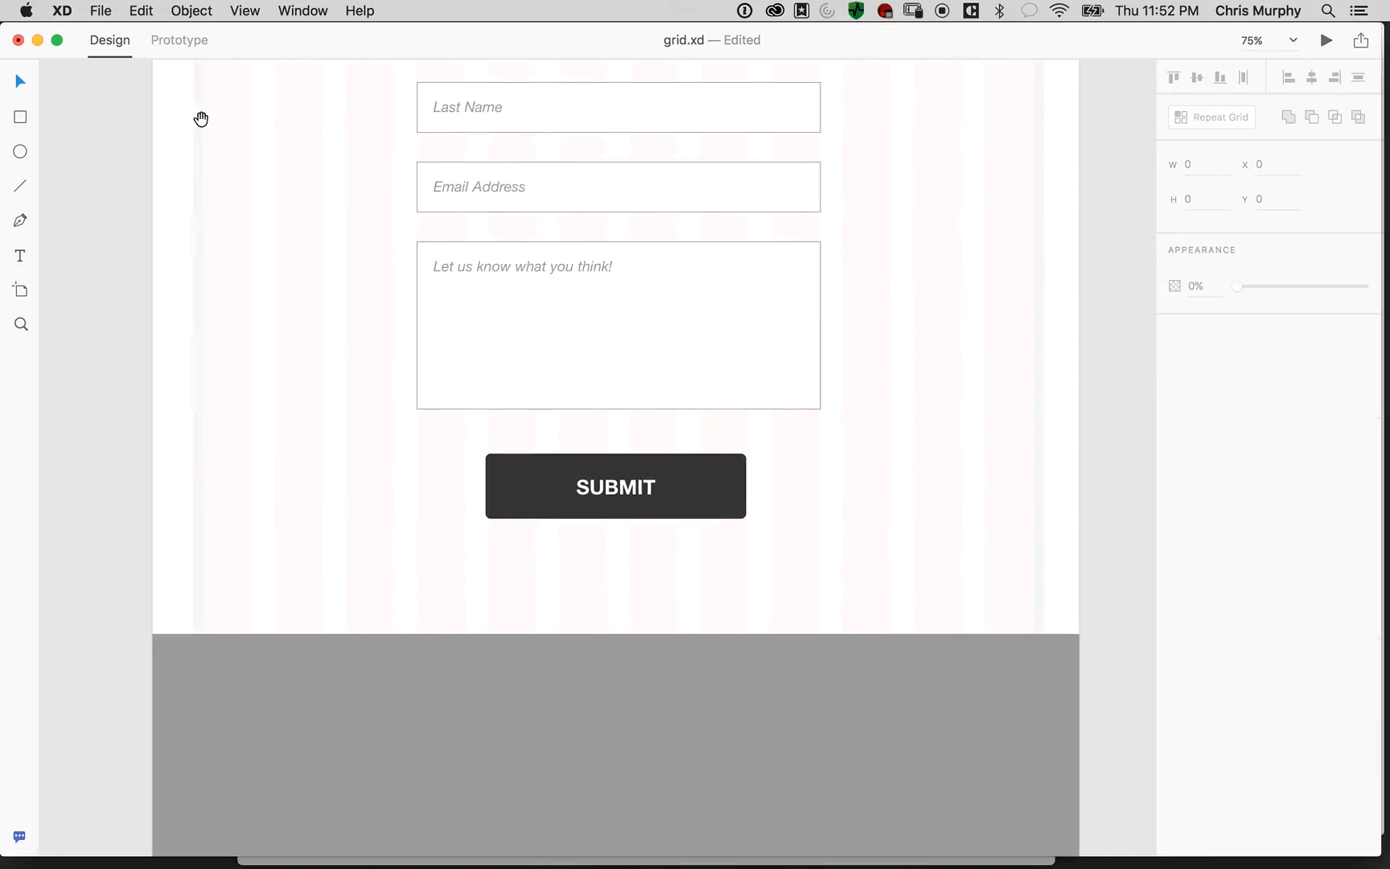
{"action": "left_click", "coordinate": [494, 416]}
{"action": "key", "text": "super+v"}
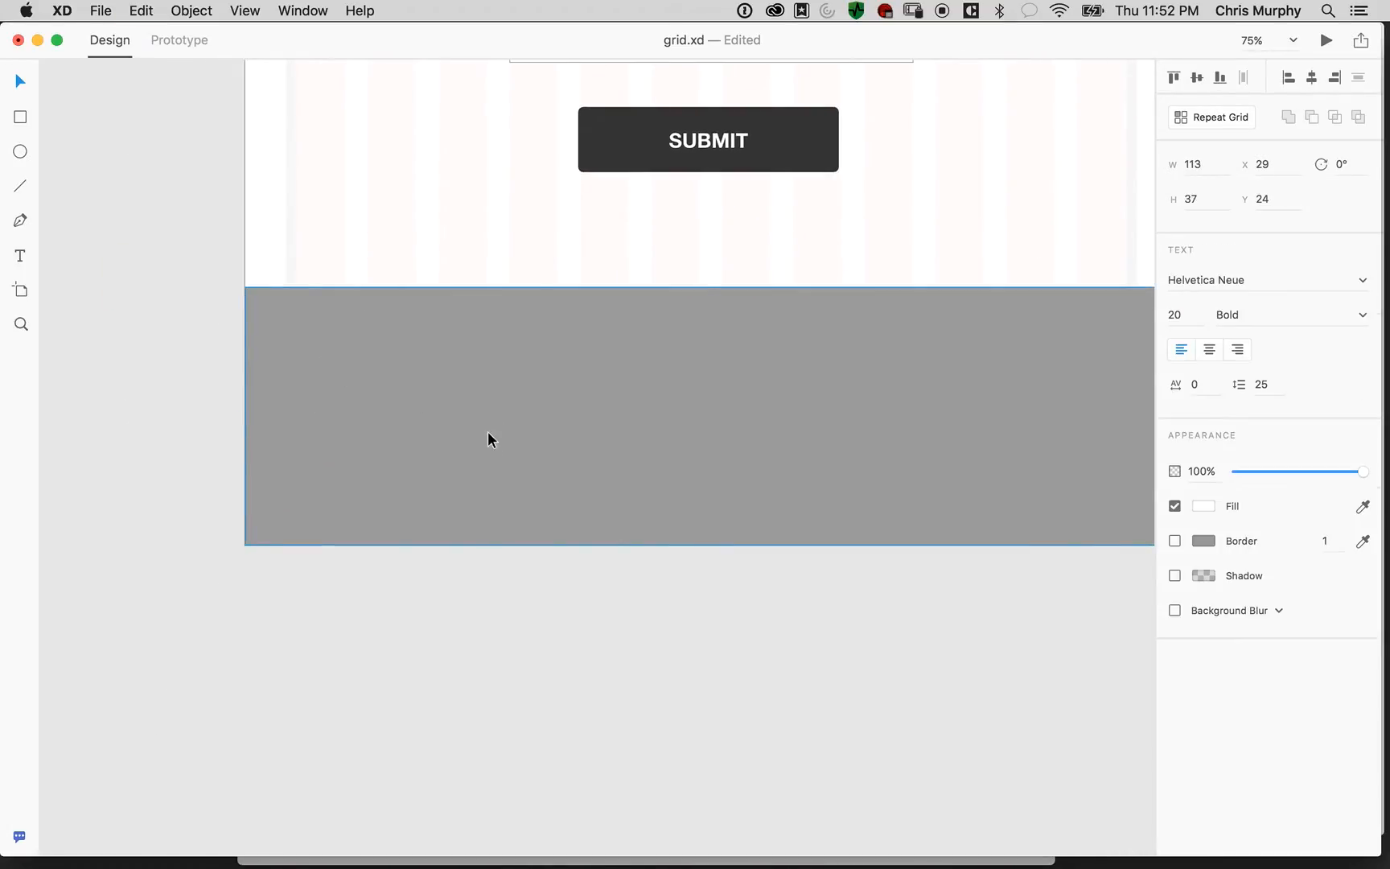
Move the pasted LOGO text down the page into the footer's upper left area, at the first grid column
{"action": "scroll", "coordinate": [745, 310], "scroll_direction": "up", "scroll_amount": 15}
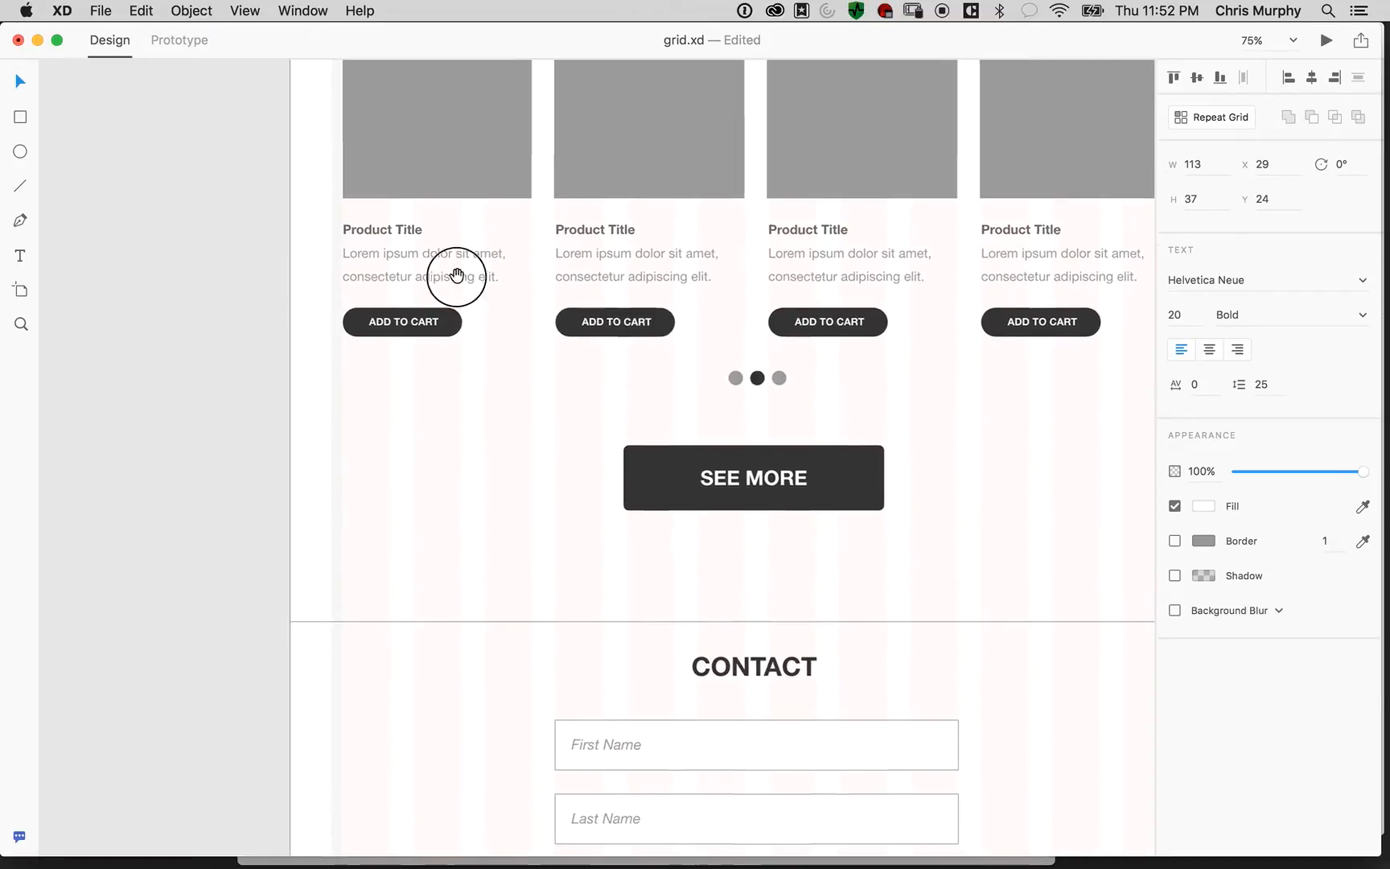
{"action": "left_click_drag", "start_coordinate": [392, 577], "coordinate": [400, 698]}
{"action": "left_click_drag", "start_coordinate": [438, 269], "coordinate": [415, 690]}
{"action": "left_click_drag", "start_coordinate": [403, 293], "coordinate": [435, 62]}
{"action": "left_click_drag", "start_coordinate": [456, 129], "coordinate": [476, 761]}
{"action": "left_click", "coordinate": [141, 11]}
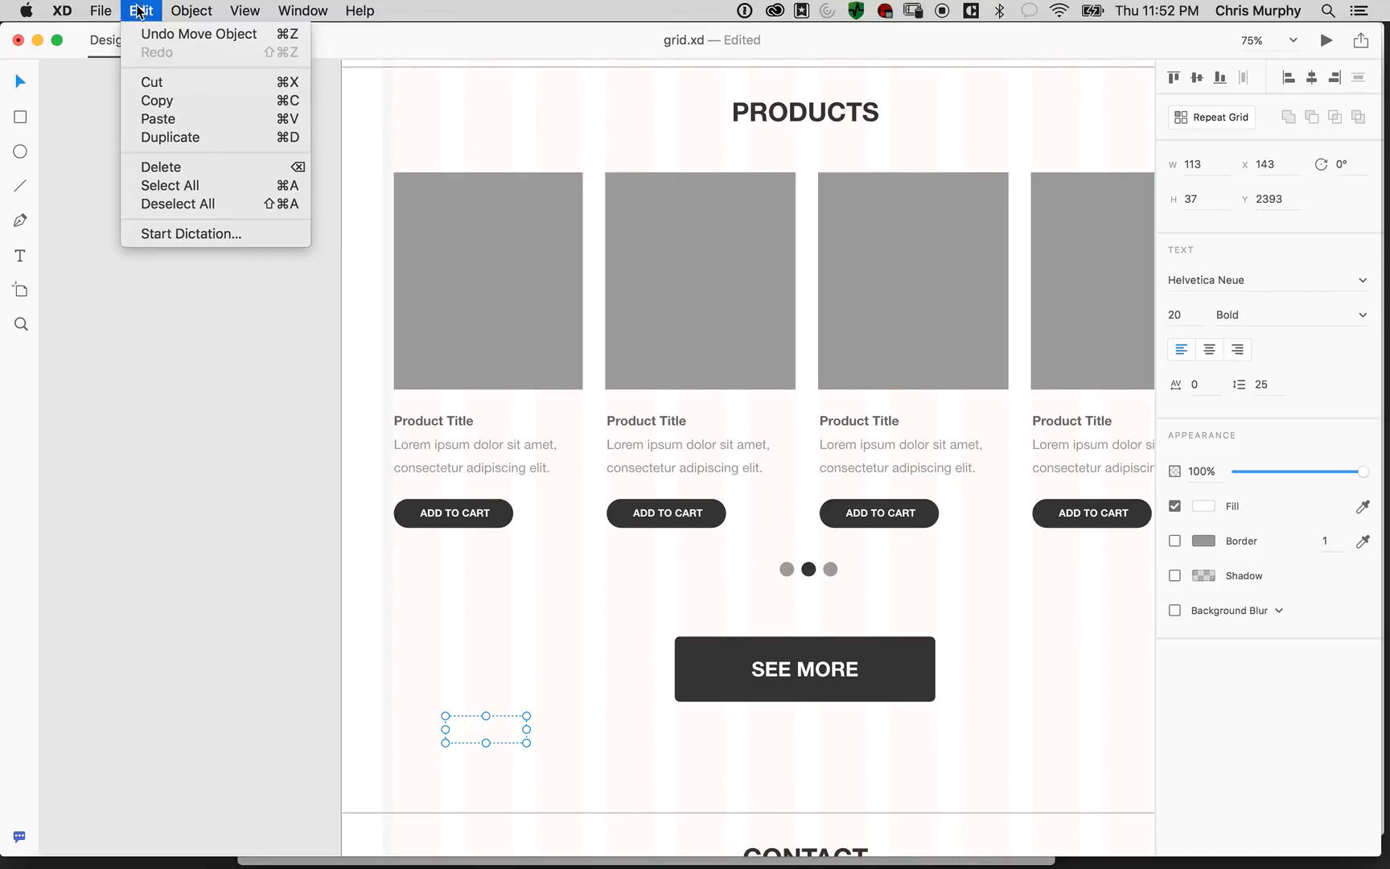
{"action": "left_click", "coordinate": [142, 10]}
{"action": "left_click_drag", "start_coordinate": [446, 695], "coordinate": [438, 102]}
{"action": "left_click_drag", "start_coordinate": [476, 151], "coordinate": [385, 460]}
{"action": "left_click_drag", "start_coordinate": [824, 525], "coordinate": [583, 473]}
Duplicate the footer's LOGO text near the footer's right end and change the copy to "©2016 The shop site"
{"action": "left_click_drag", "start_coordinate": [102, 398], "coordinate": [861, 404]}
{"action": "double_click", "coordinate": [849, 408]}
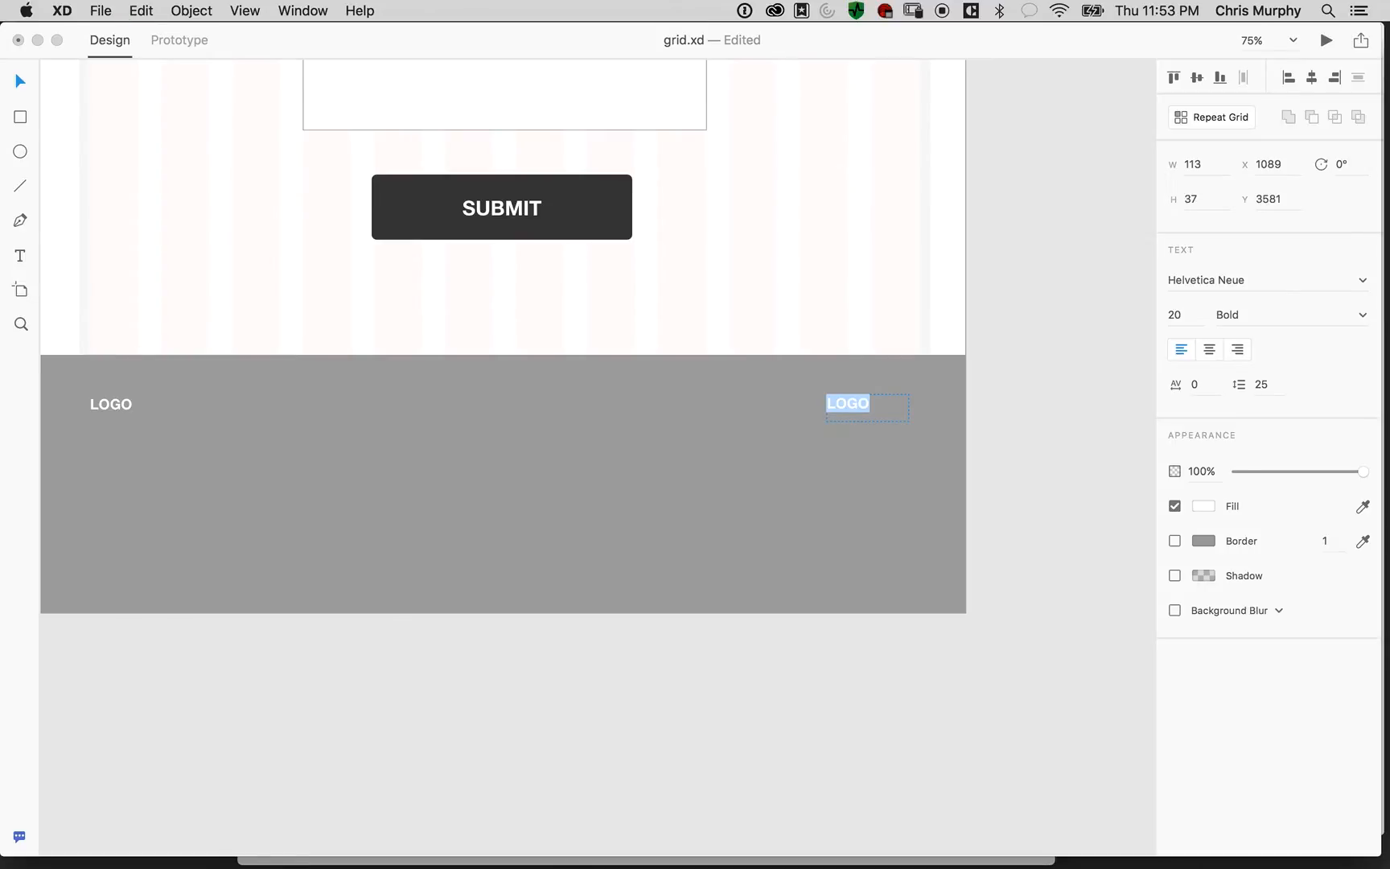
{"action": "left_click", "coordinate": [868, 402]}
{"action": "type", "text": "©"}
{"action": "key", "text": "shift+super+Right"}
{"action": "type", "text": "2016 The shop site"}
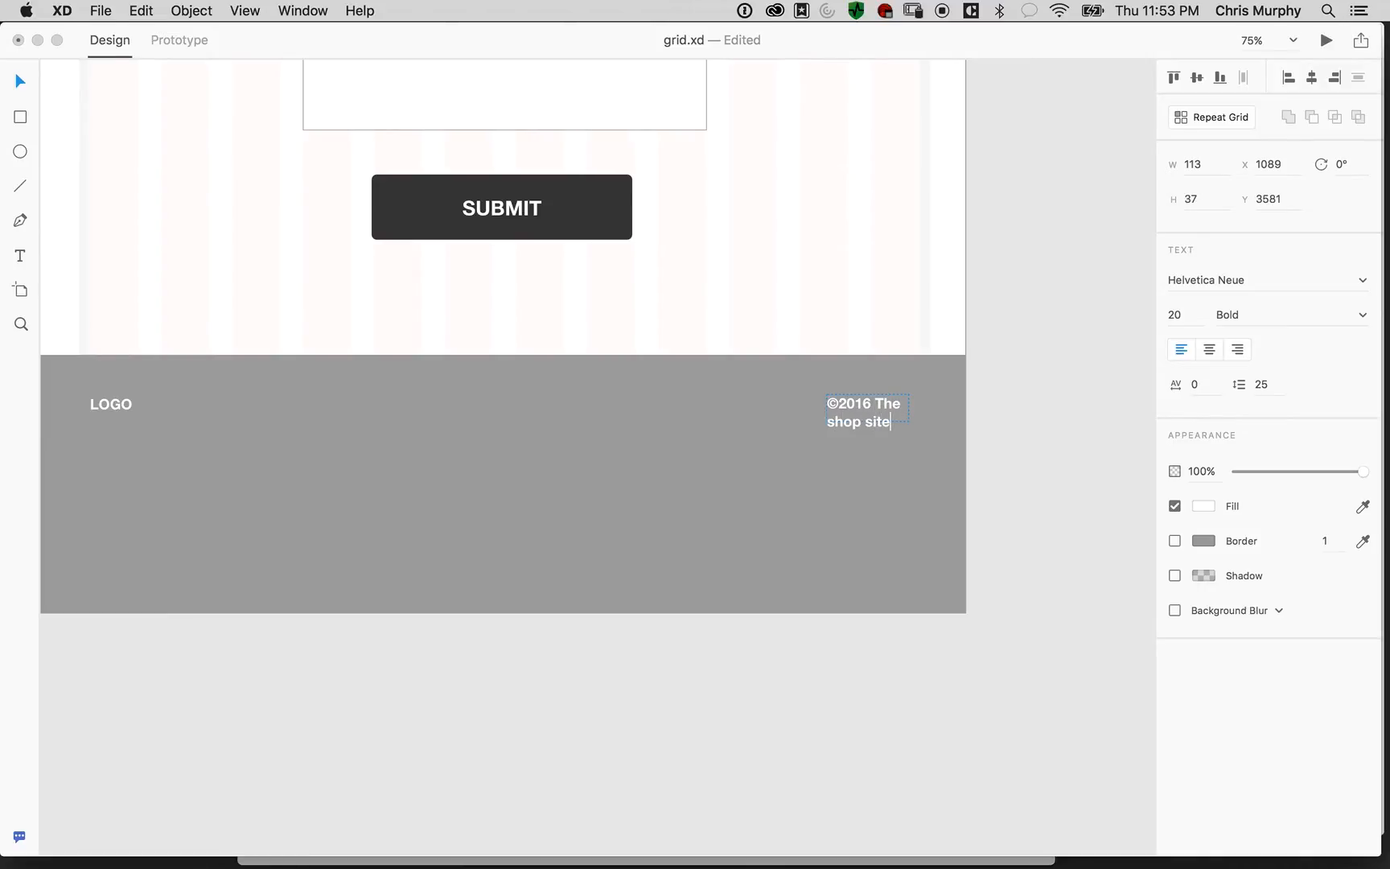
Set the footer copyright text's font size to 12
{"action": "key", "text": "super+a"}
{"action": "left_click", "coordinate": [1179, 317]}
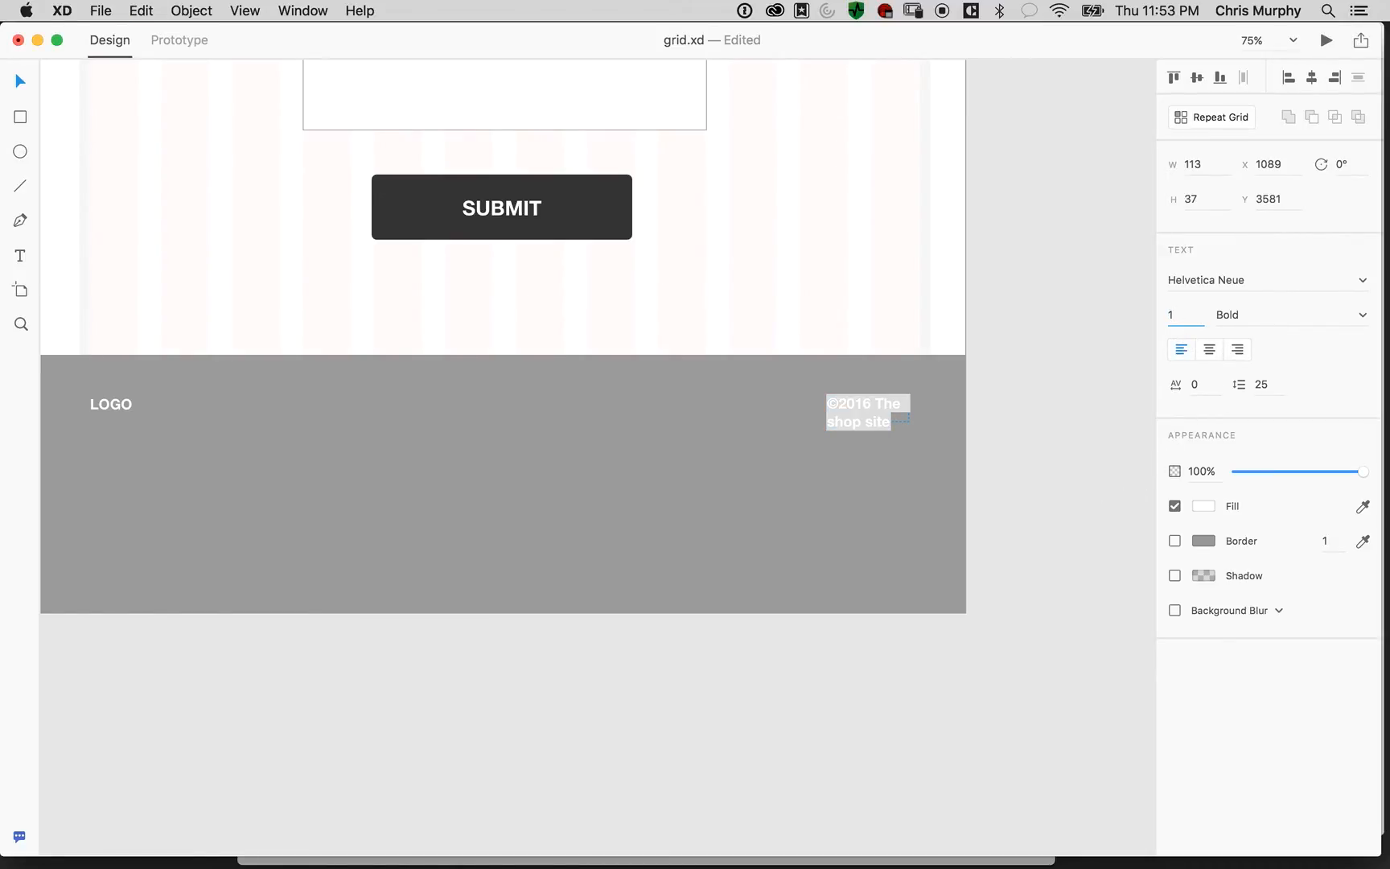
{"action": "key", "text": "Tab"}
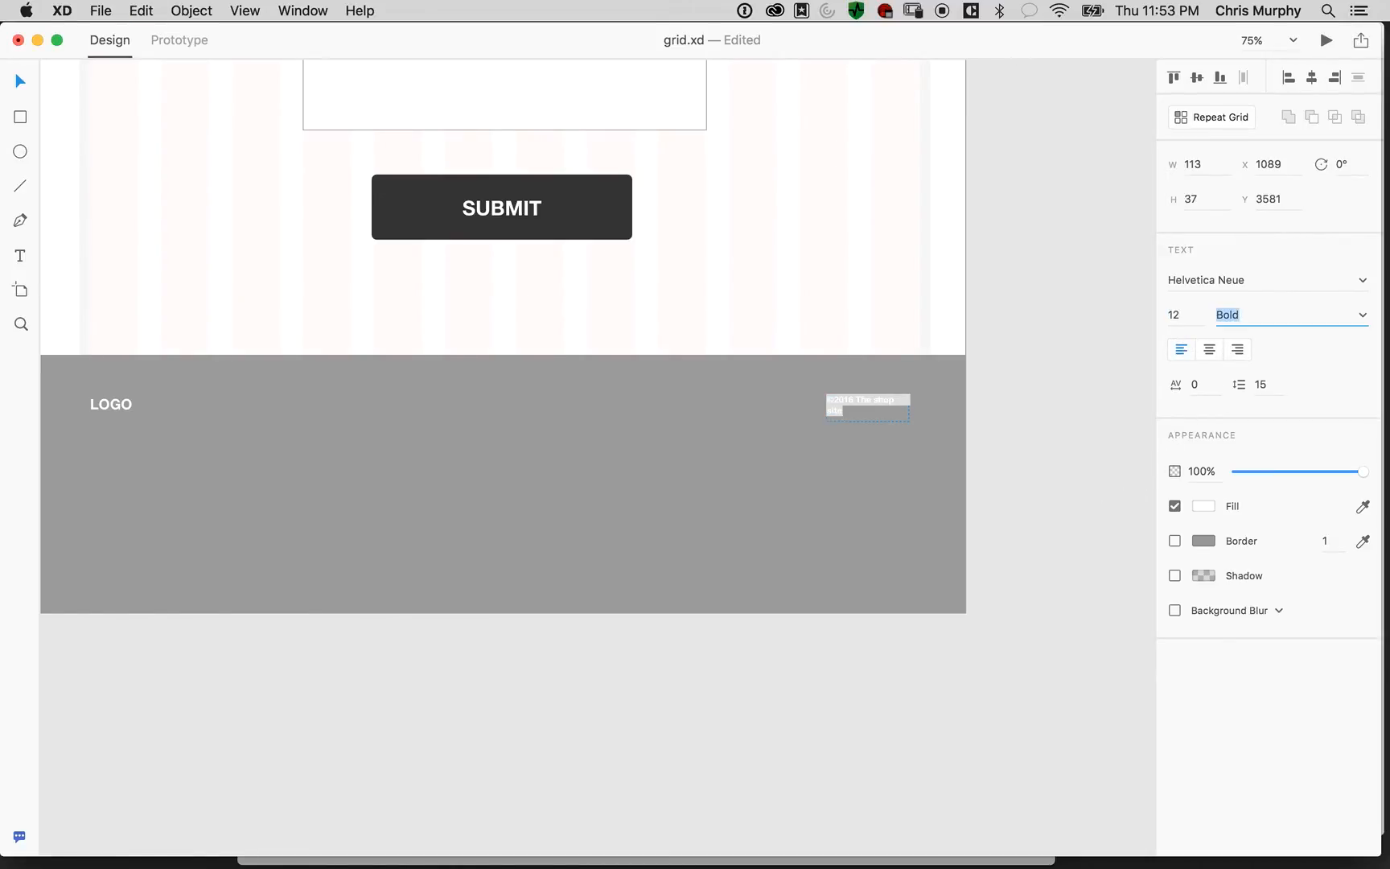
{"action": "key", "text": "Escape"}
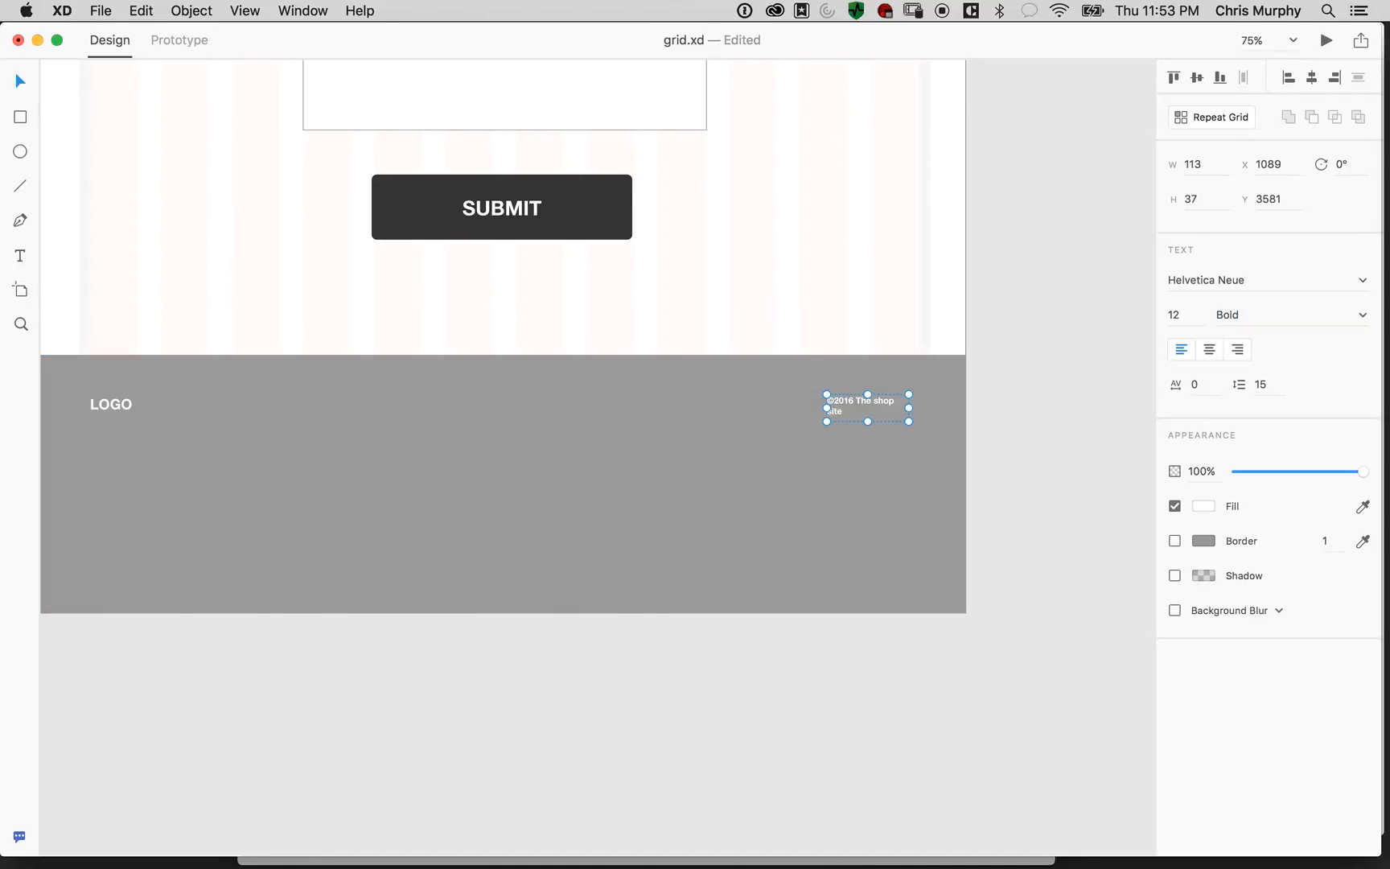
Resize the copyright text box so the text fits on one line, and right-align the text
{"action": "left_click_drag", "start_coordinate": [827, 408], "coordinate": [879, 401]}
{"action": "left_click", "coordinate": [1237, 349]}
{"action": "left_click", "coordinate": [1015, 418]}
Move the copyright text directly below the footer's LOGO and left-align it
{"action": "scroll", "coordinate": [925, 450], "scroll_direction": "left", "scroll_amount": 6}
{"action": "scroll", "coordinate": [925, 451], "scroll_direction": "up", "scroll_amount": 4}
{"action": "scroll", "coordinate": [925, 450], "scroll_direction": "right", "scroll_amount": 5}
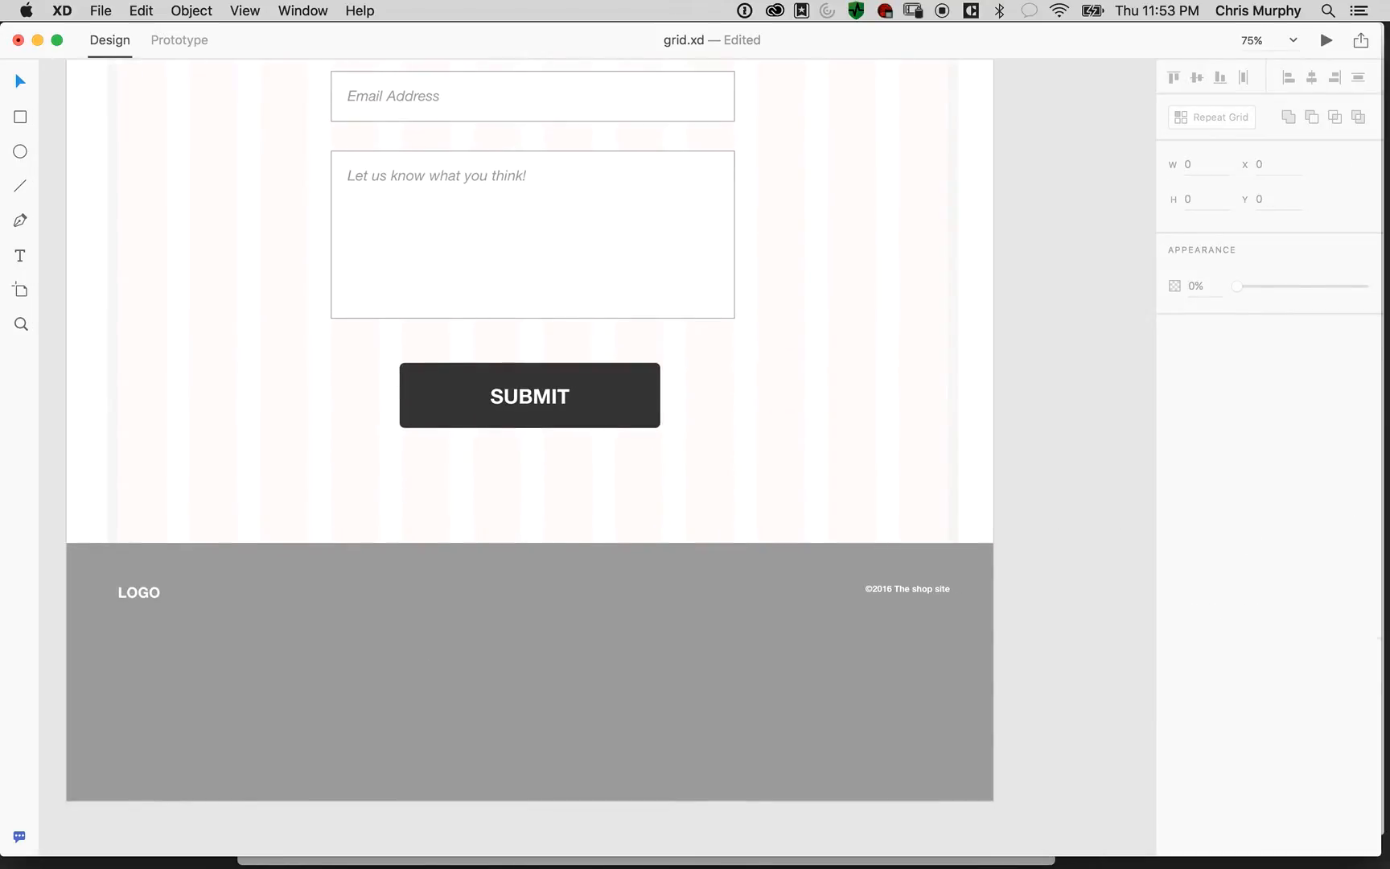
{"action": "left_click_drag", "start_coordinate": [907, 590], "coordinate": [170, 616]}
{"action": "left_click", "coordinate": [1181, 349]}
{"action": "left_click", "coordinate": [185, 825]}
Move the contact form fields, SUBMIT button and footer down to leave space below the CONTACT heading
{"action": "scroll", "coordinate": [528, 458], "scroll_direction": "up", "scroll_amount": 5}
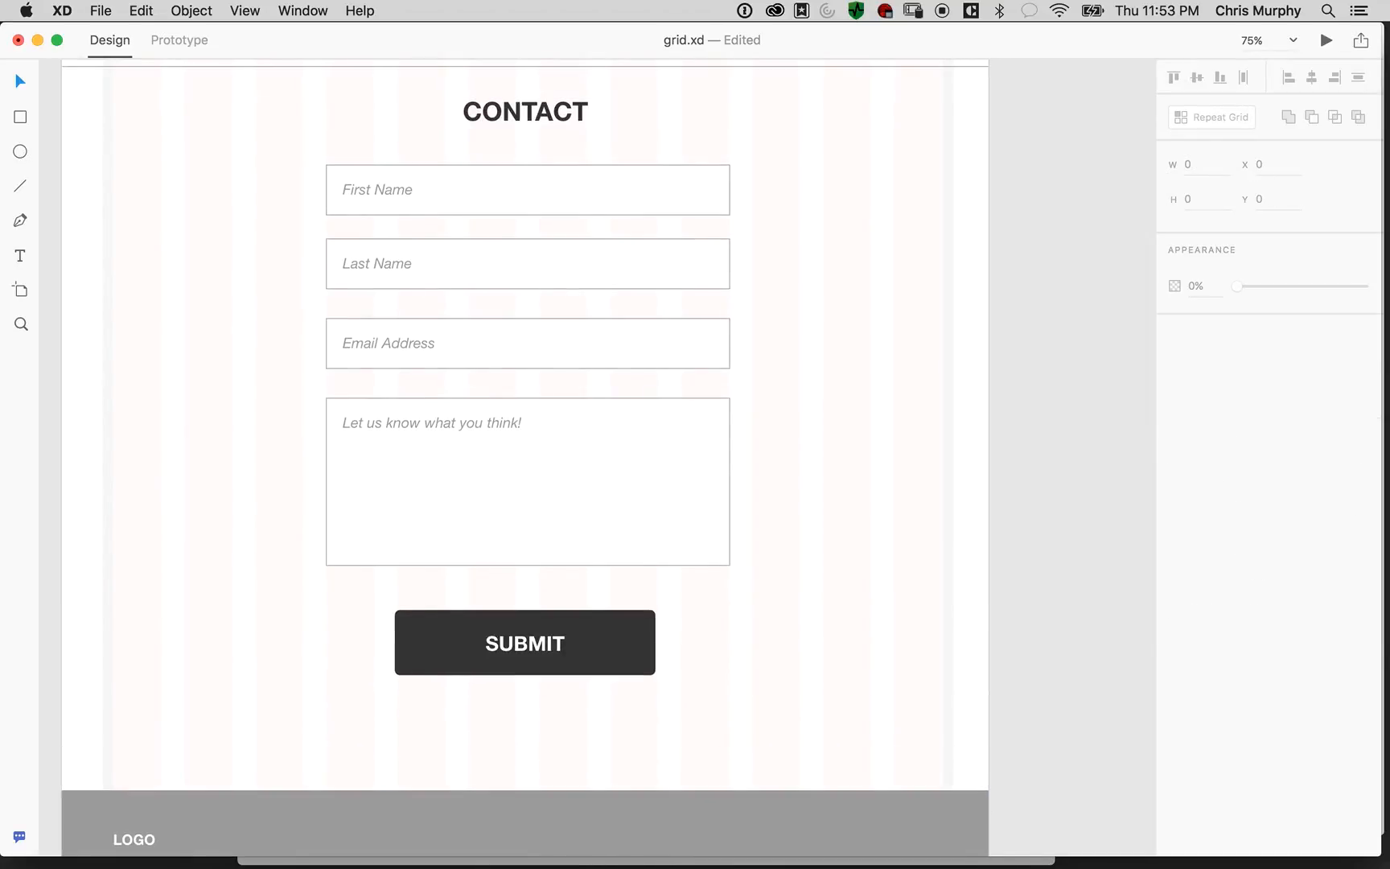
{"action": "key", "text": "super+minus"}
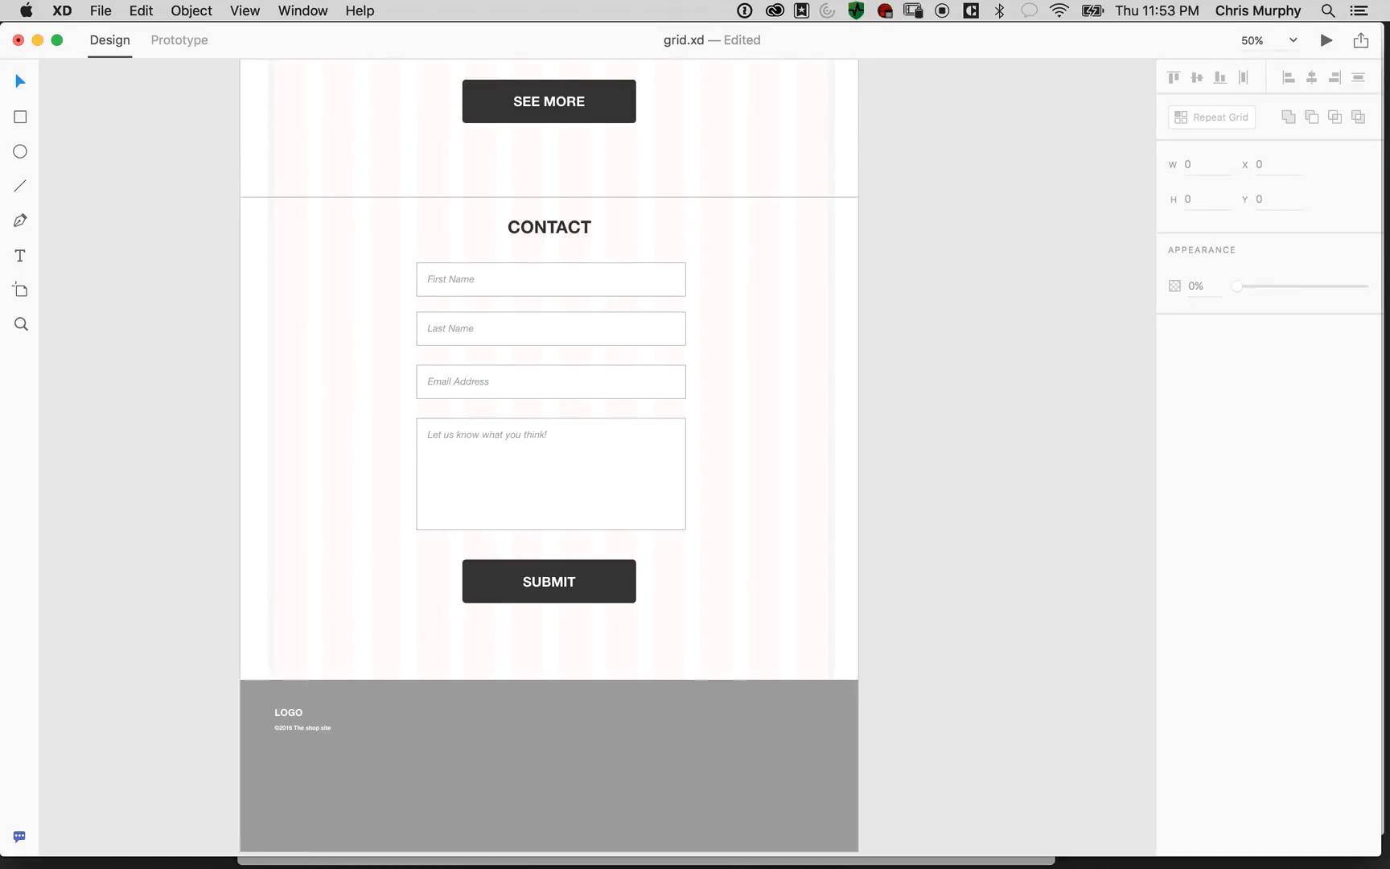
{"action": "scroll", "coordinate": [596, 451], "scroll_direction": "down", "scroll_amount": 10}
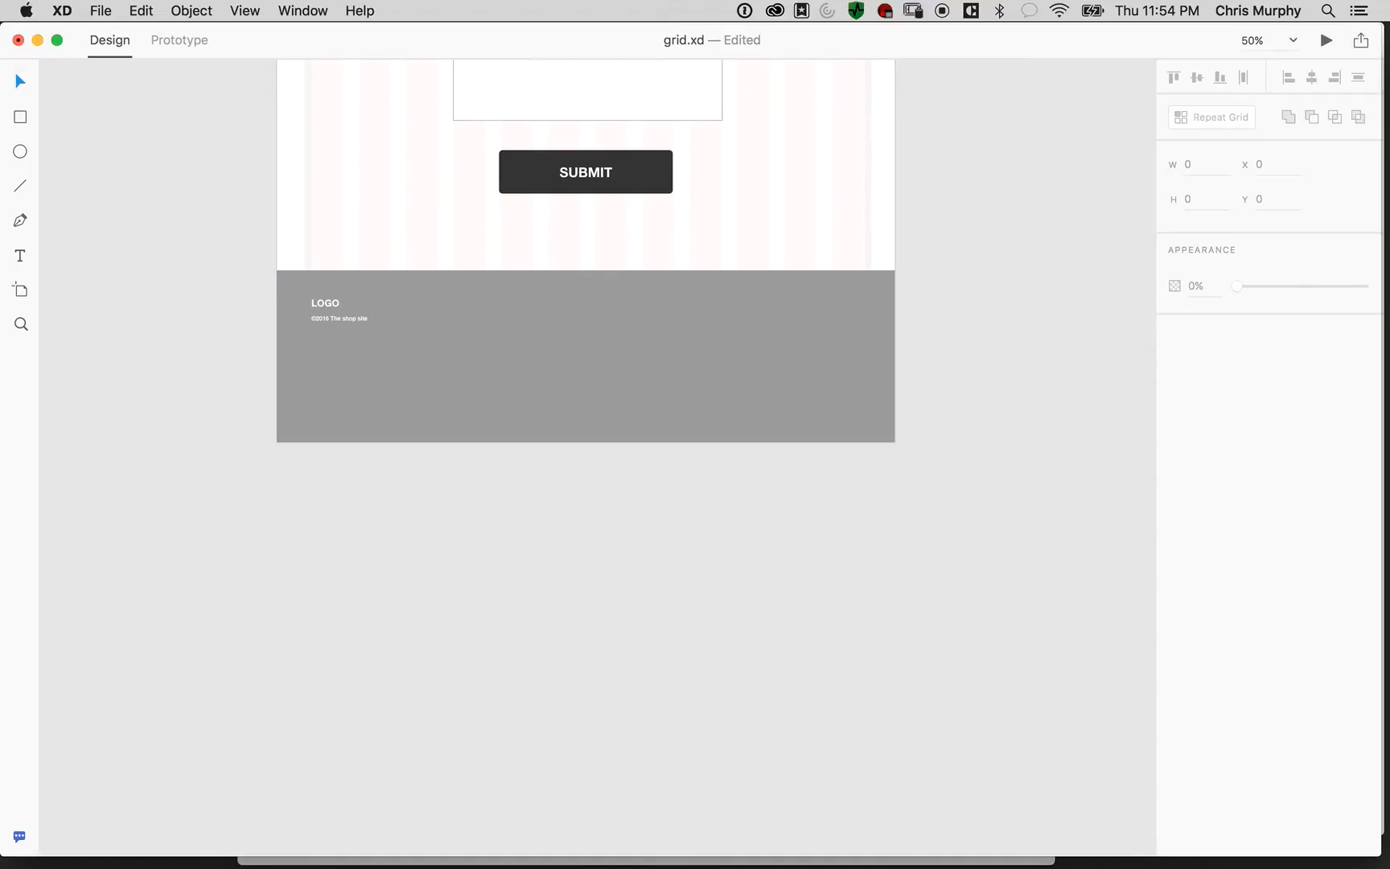
{"action": "scroll", "coordinate": [586, 450], "scroll_direction": "up", "scroll_amount": 11}
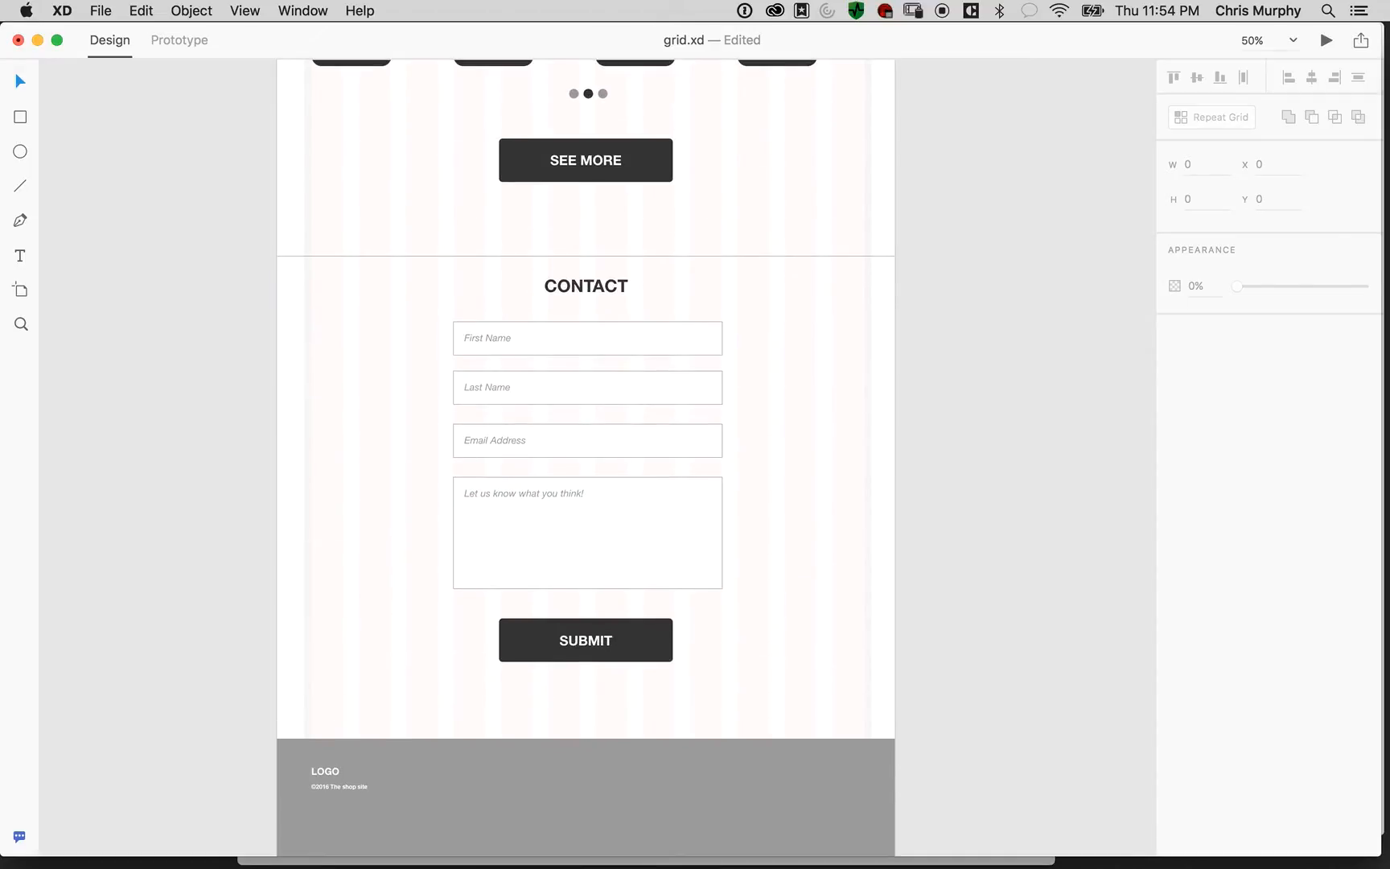
{"action": "left_click_drag", "start_coordinate": [970, 318], "coordinate": [425, 690]}
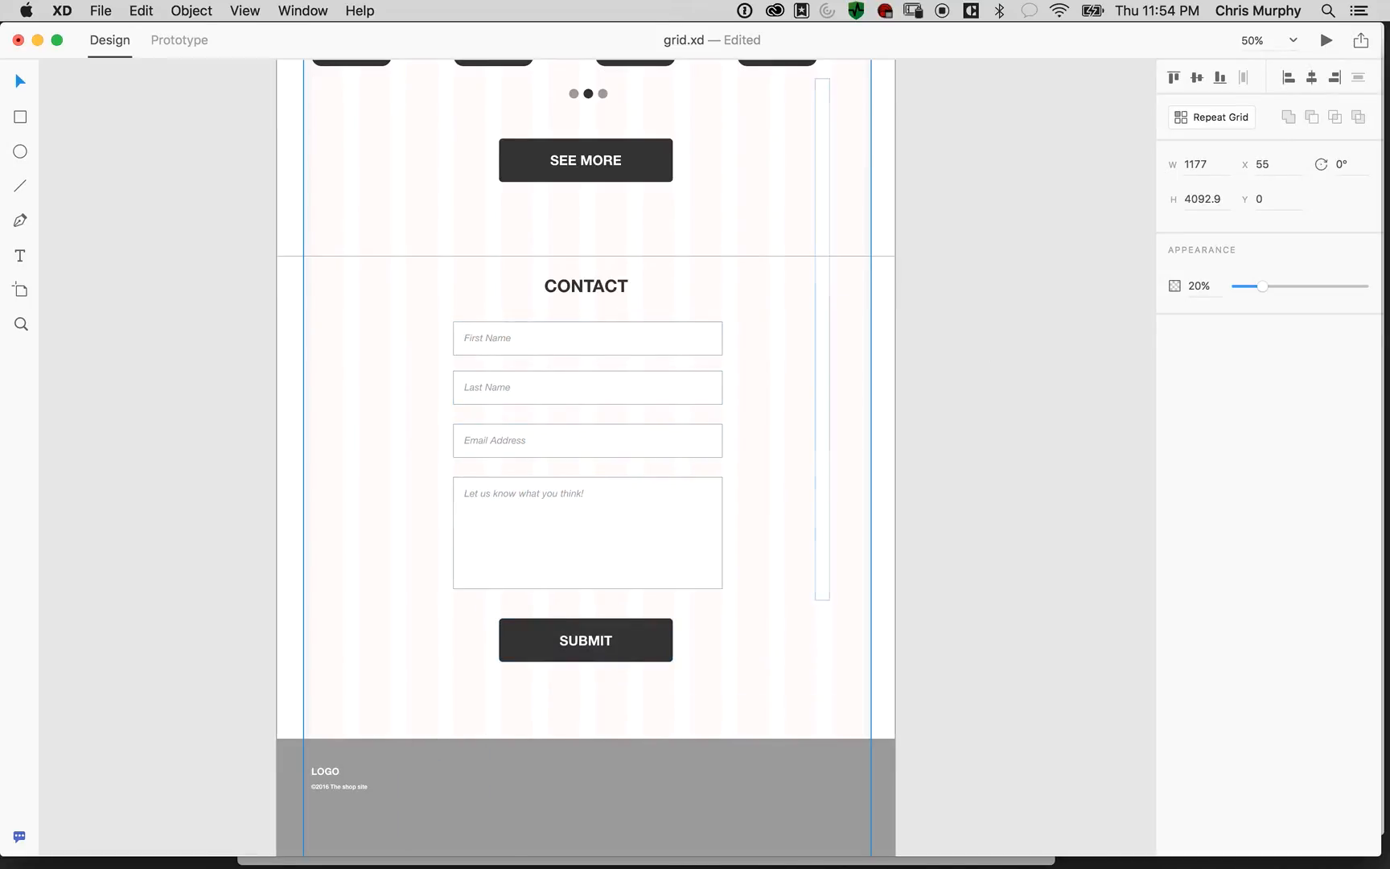
{"action": "left_click_drag", "start_coordinate": [951, 341], "coordinate": [547, 688]}
{"action": "scroll", "coordinate": [547, 689], "scroll_direction": "down", "scroll_amount": 6}
{"action": "left_click_drag", "start_coordinate": [254, 459], "coordinate": [459, 628]}
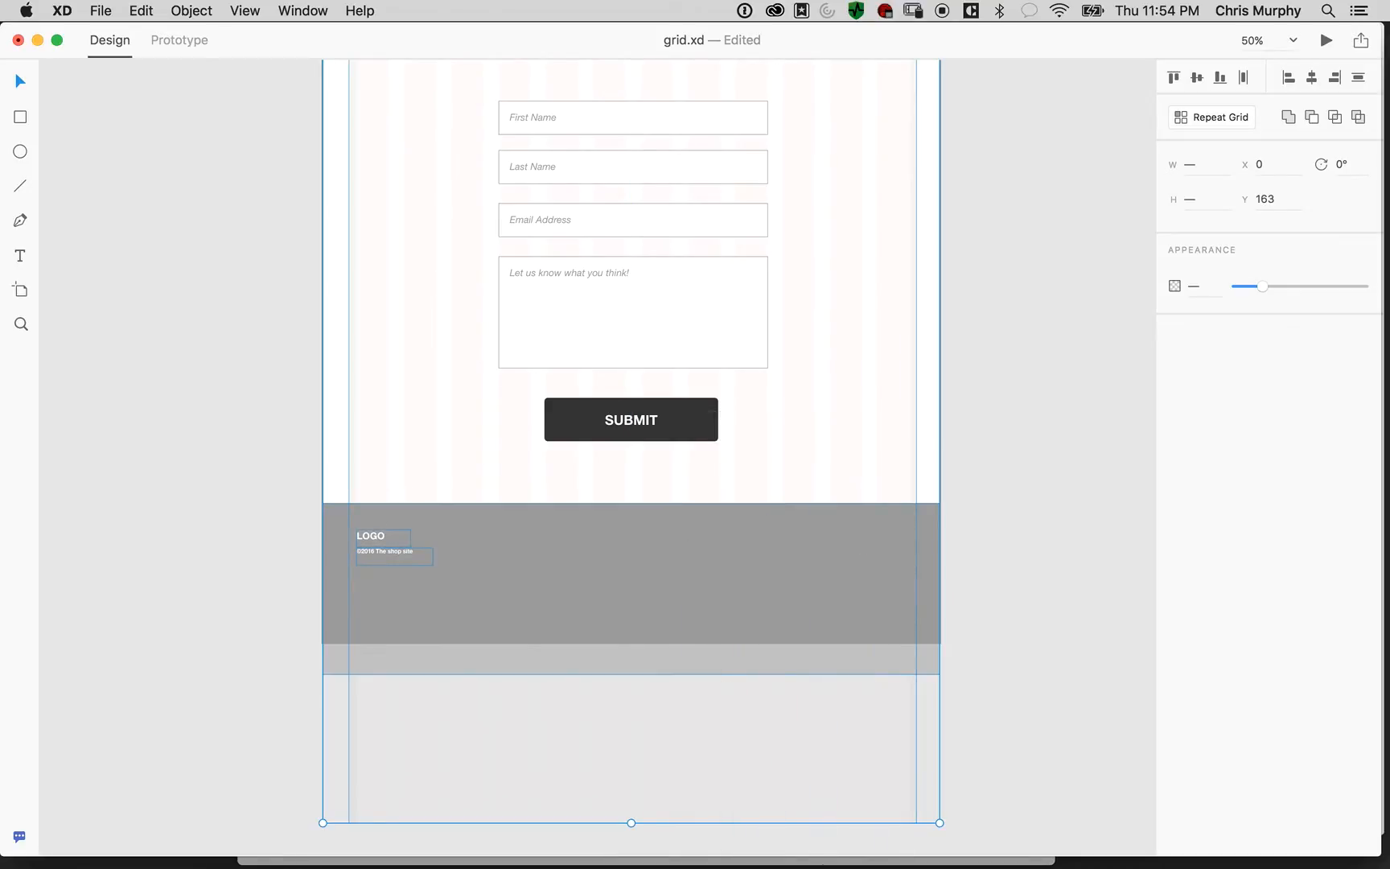
Duplicate the ABOUT section's body paragraph and place the copy directly below the CONTACT heading at X 267, Y 2639
{"action": "scroll", "coordinate": [619, 443], "scroll_direction": "up", "scroll_amount": 5}
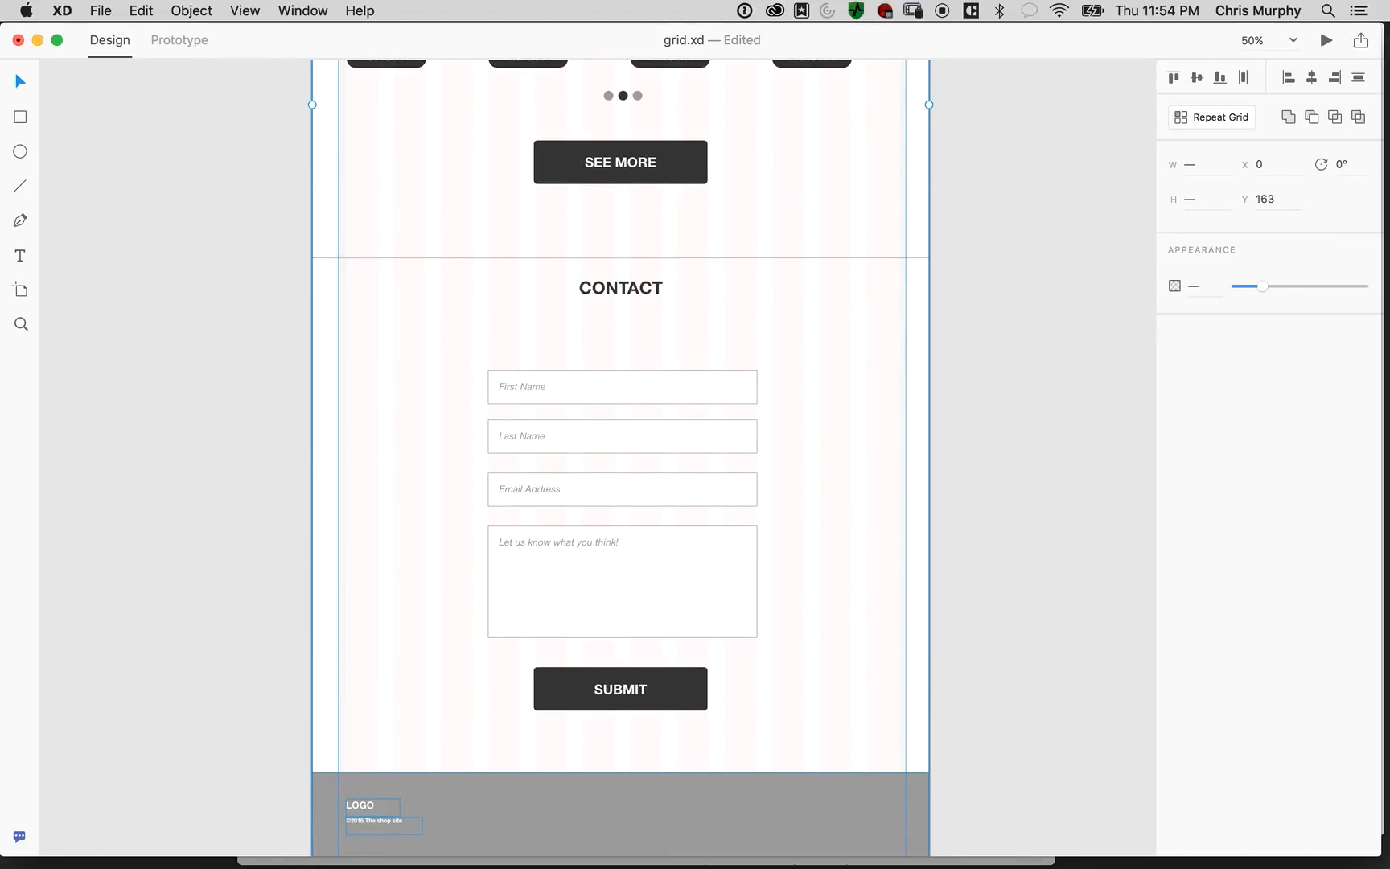
{"action": "scroll", "coordinate": [620, 442], "scroll_direction": "up", "scroll_amount": 10}
{"action": "left_click_drag", "start_coordinate": [619, 362], "coordinate": [748, 642]}
{"action": "scroll", "coordinate": [748, 642], "scroll_direction": "down", "scroll_amount": 6}
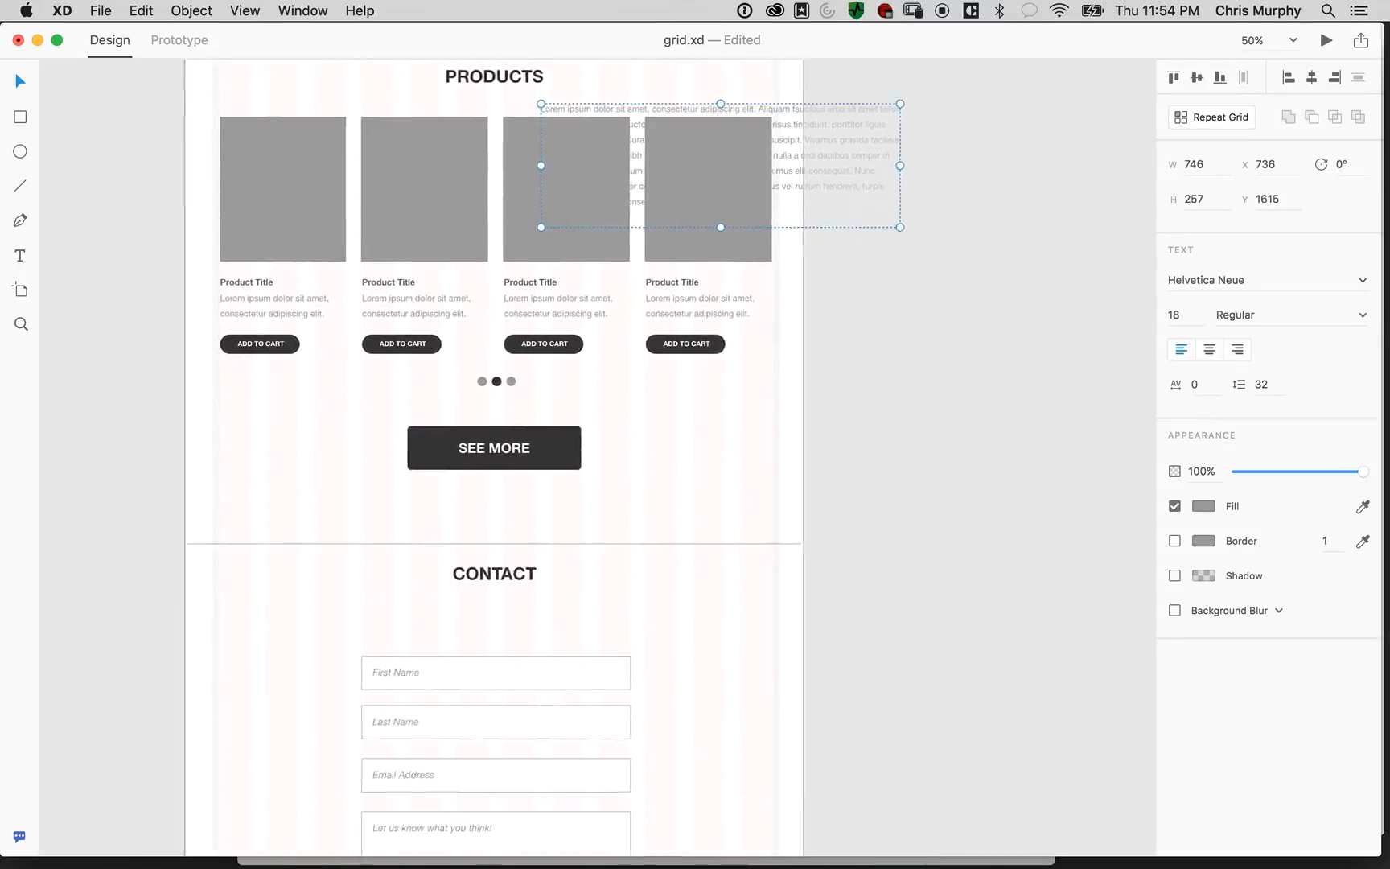
{"action": "scroll", "coordinate": [748, 145], "scroll_direction": "down", "scroll_amount": 1}
{"action": "left_click_drag", "start_coordinate": [756, 117], "coordinate": [528, 612]}
Trim the paragraph below CONTACT to its first two sentences, ending with "sit amet auctor felis posuere."
{"action": "double_click", "coordinate": [527, 590]}
{"action": "left_click", "coordinate": [707, 566]}
{"action": "left_click_drag", "start_coordinate": [523, 566], "coordinate": [559, 643]}
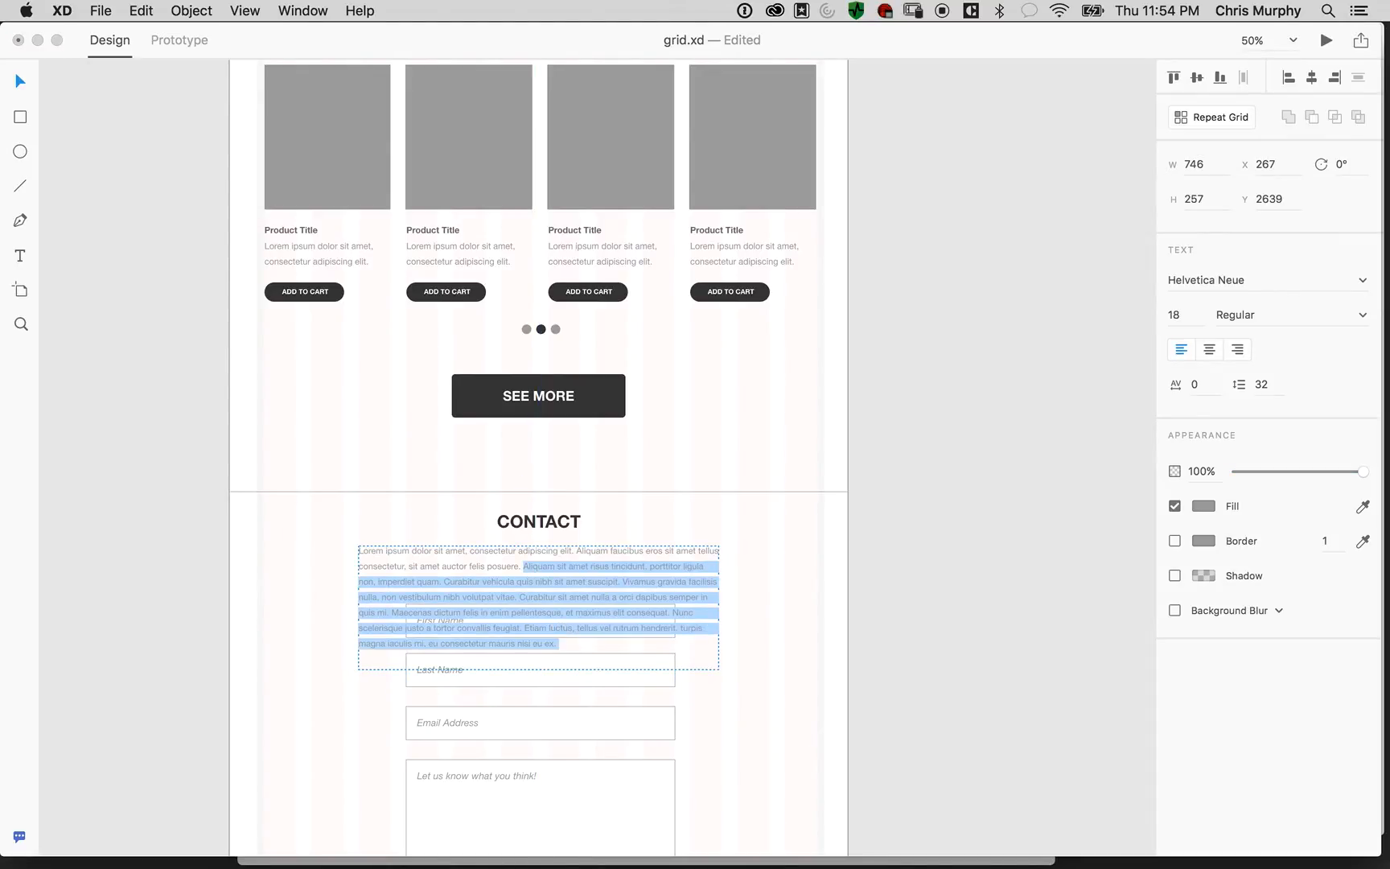
{"action": "key", "text": "BackSpace"}
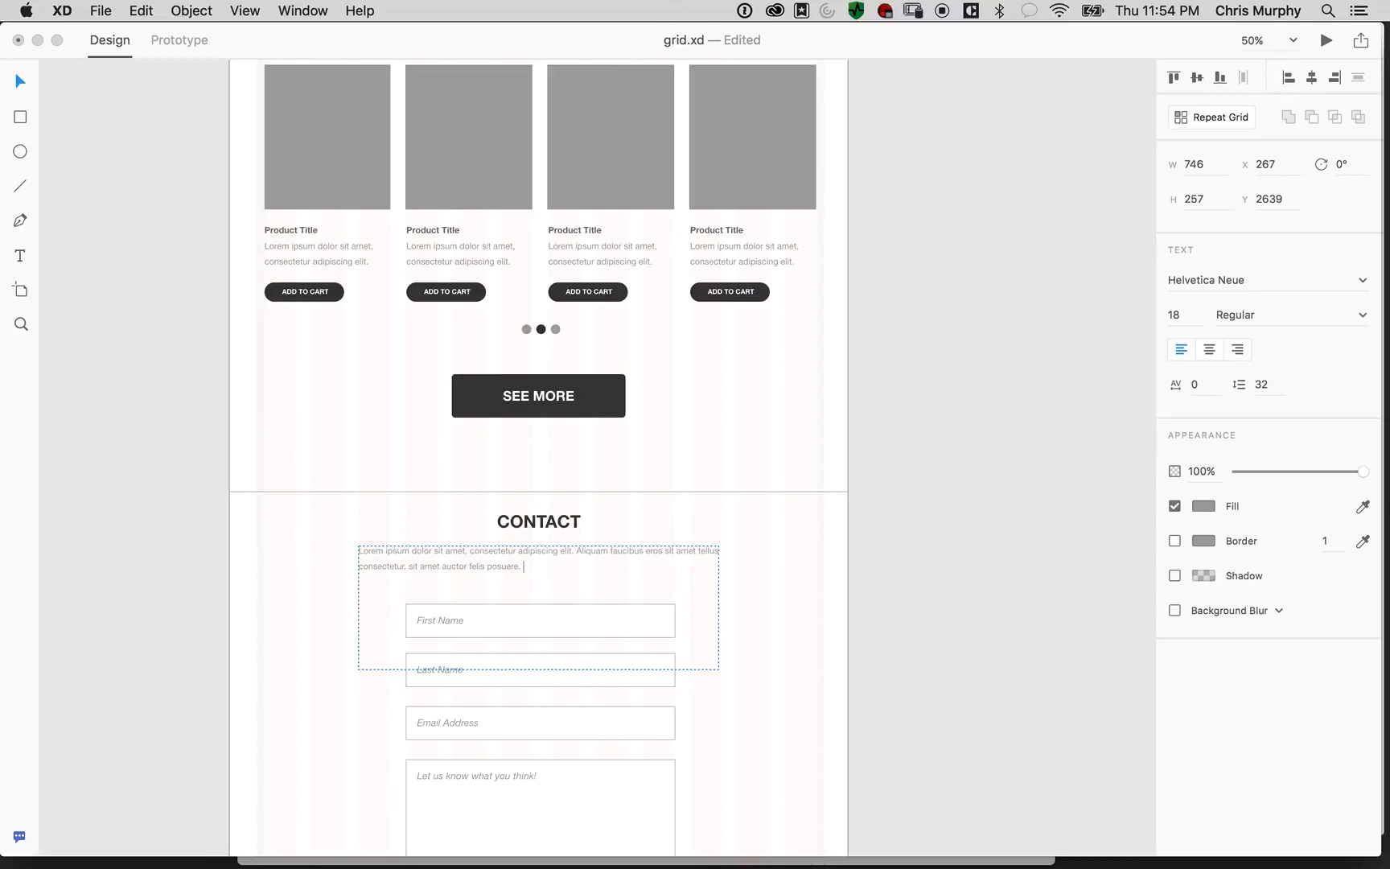
Shorten the CONTACT paragraph's text box to a height of 101 so it ends above the First Name field
{"action": "left_click", "coordinate": [20, 82]}
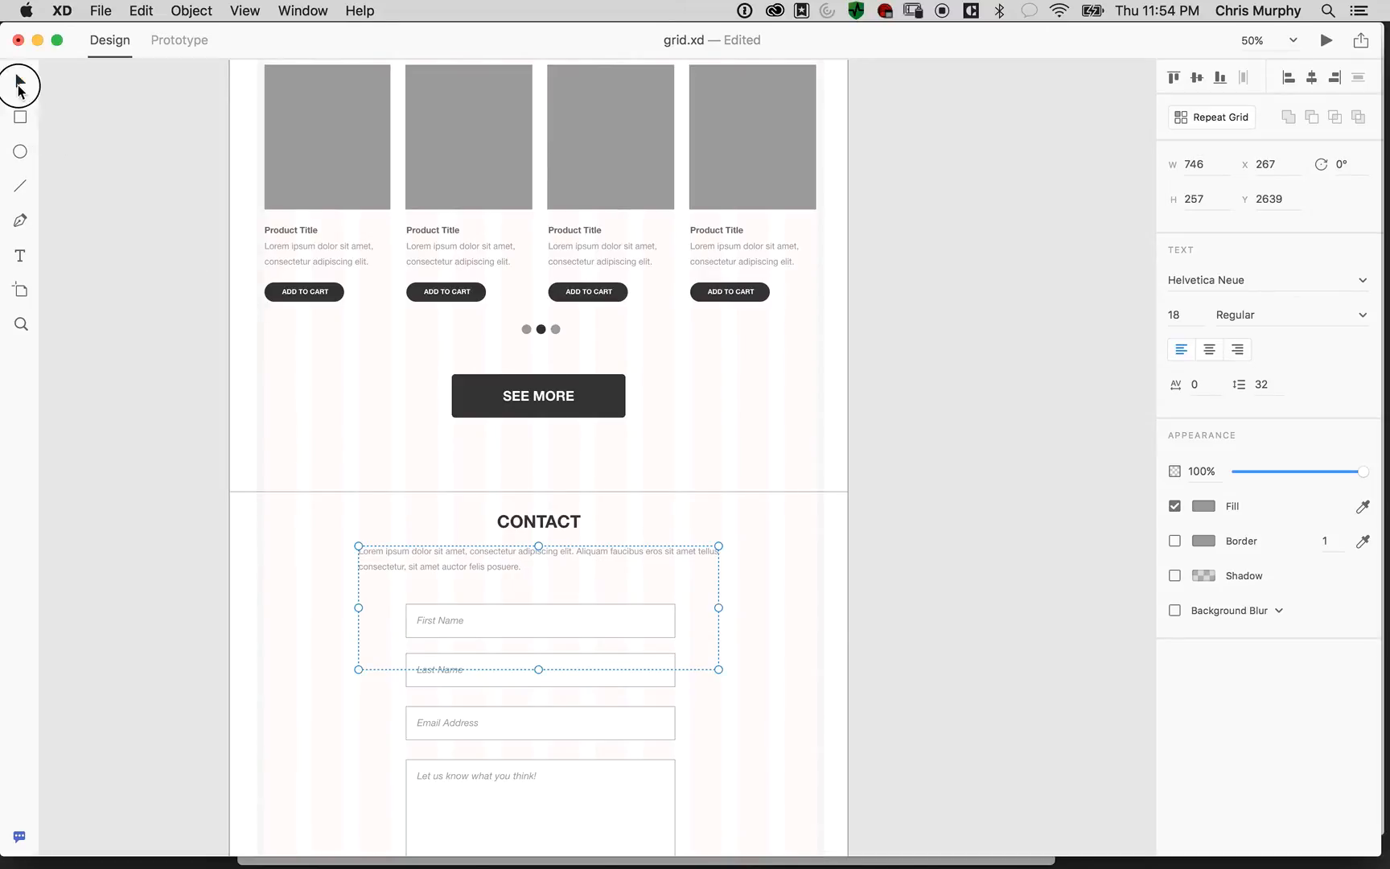
{"action": "left_click_drag", "start_coordinate": [538, 669], "coordinate": [525, 593]}
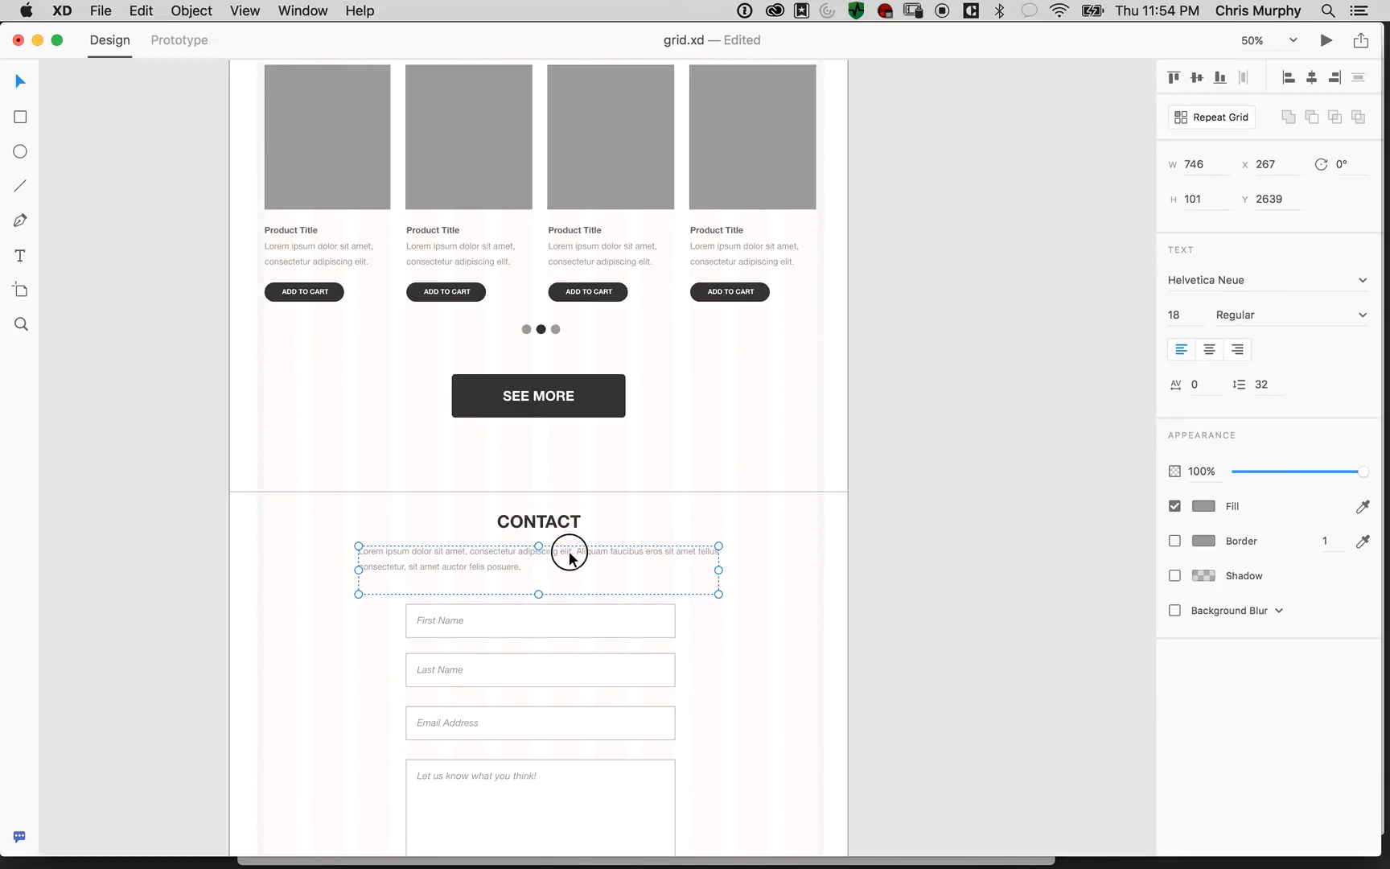
{"action": "left_click", "coordinate": [899, 511]}
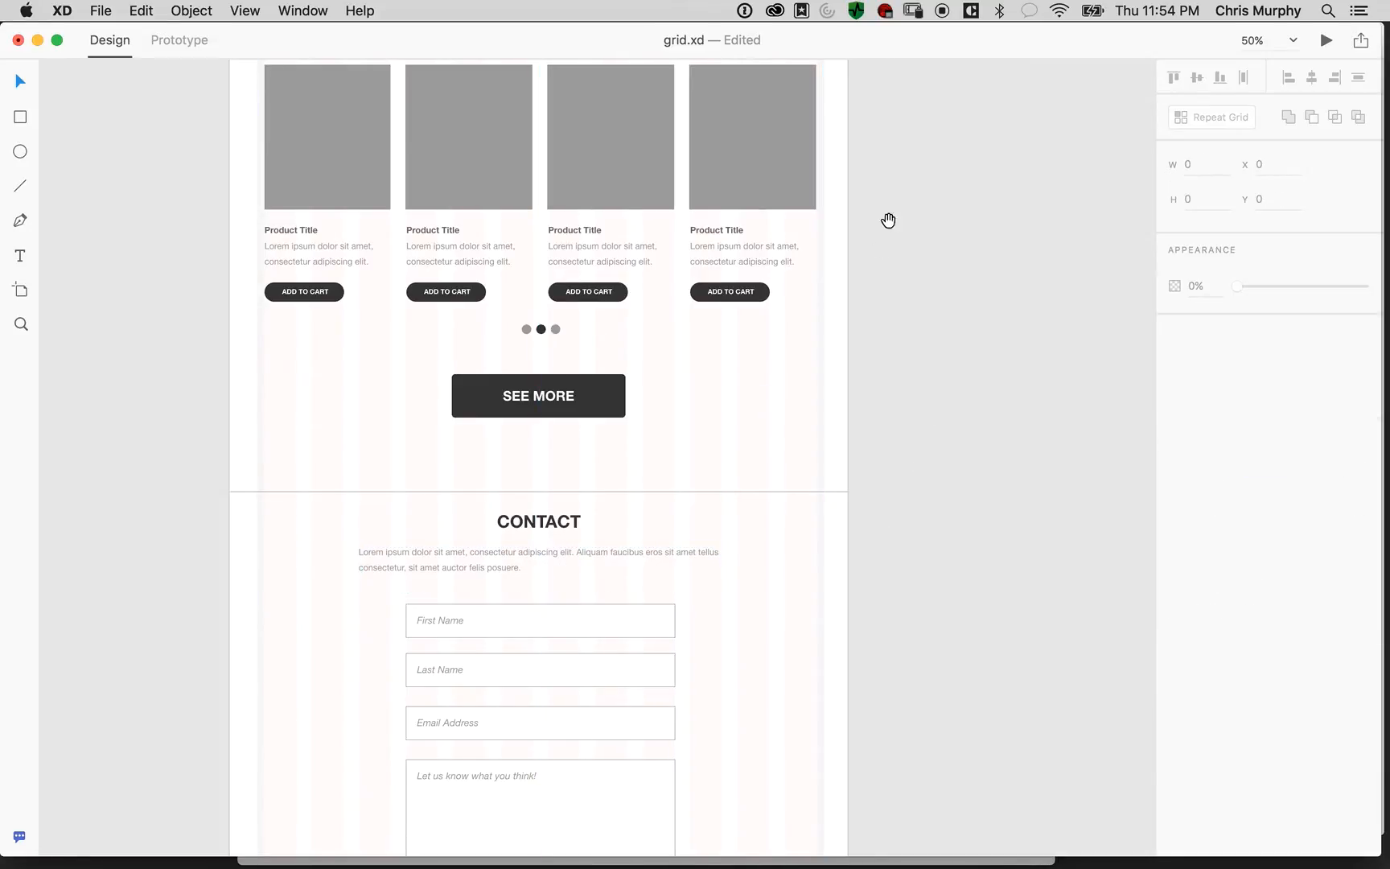
{"action": "scroll", "coordinate": [822, 506], "scroll_direction": "up", "scroll_amount": 10}
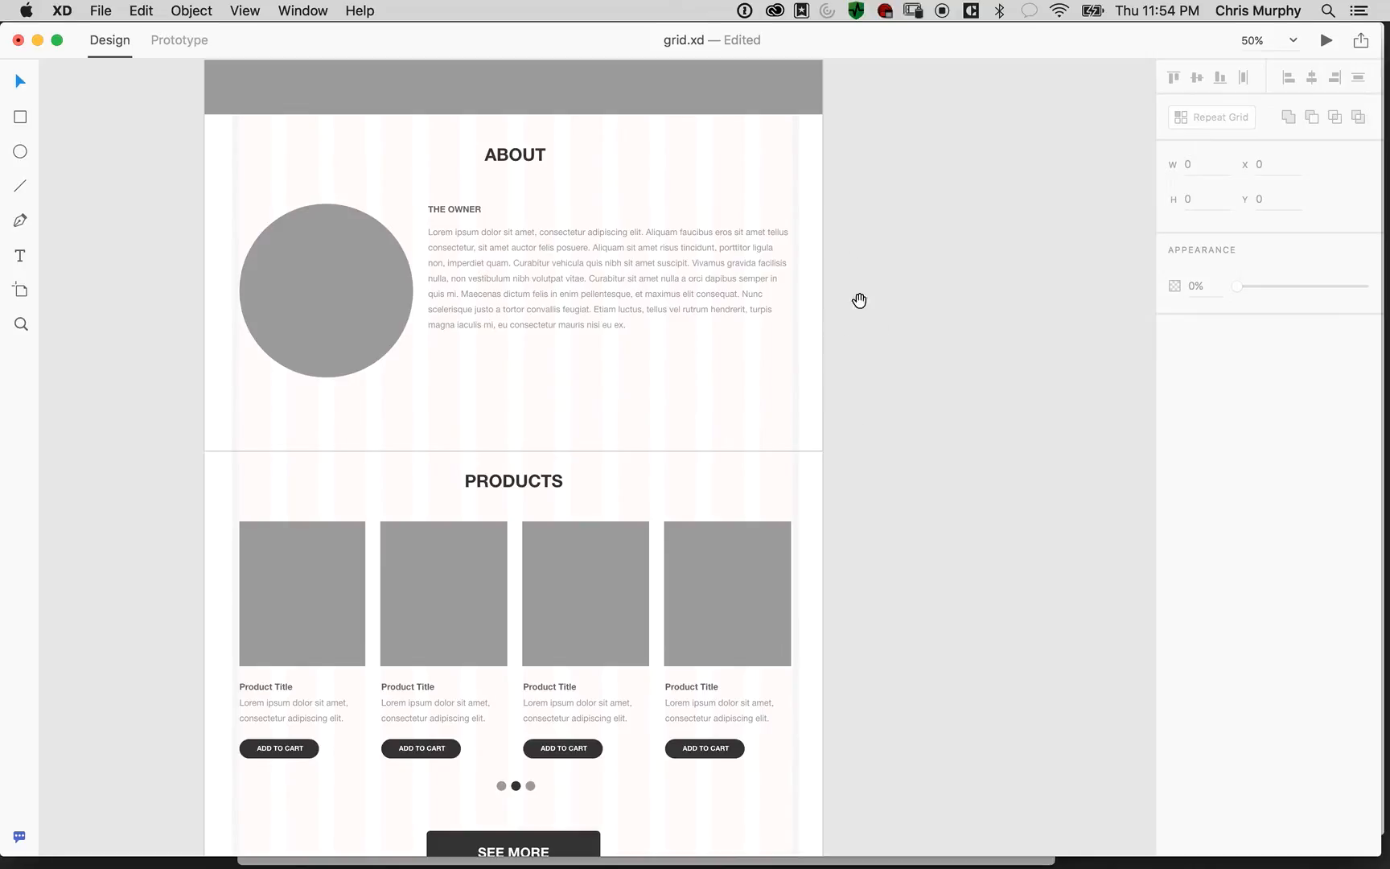
{"action": "scroll", "coordinate": [860, 254], "scroll_direction": "up", "scroll_amount": 10}
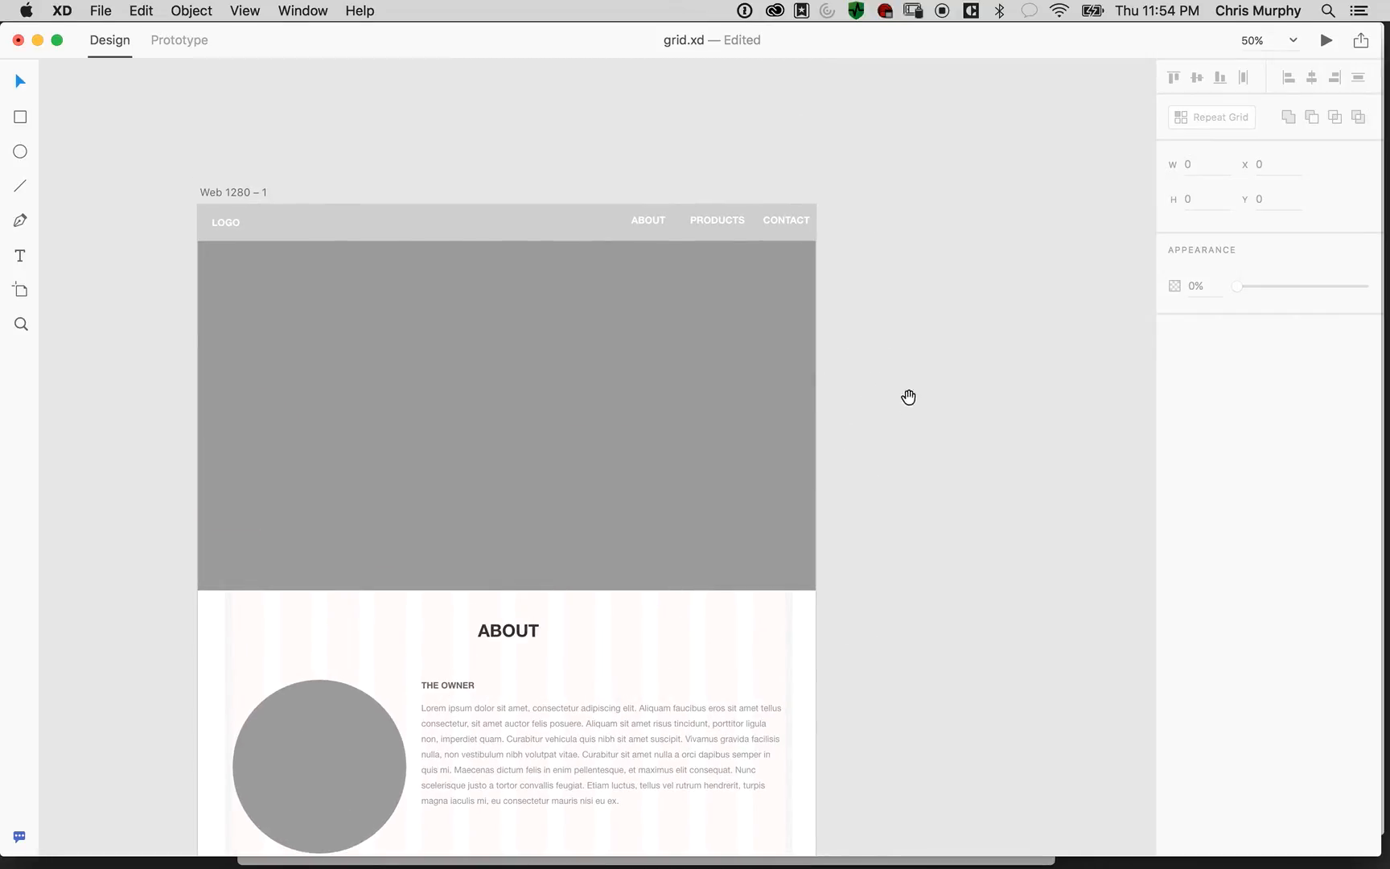
Review the full web page wireframe from the header through About, Products and Contact to the footer
{"action": "scroll", "coordinate": [903, 462], "scroll_direction": "down", "scroll_amount": 3}
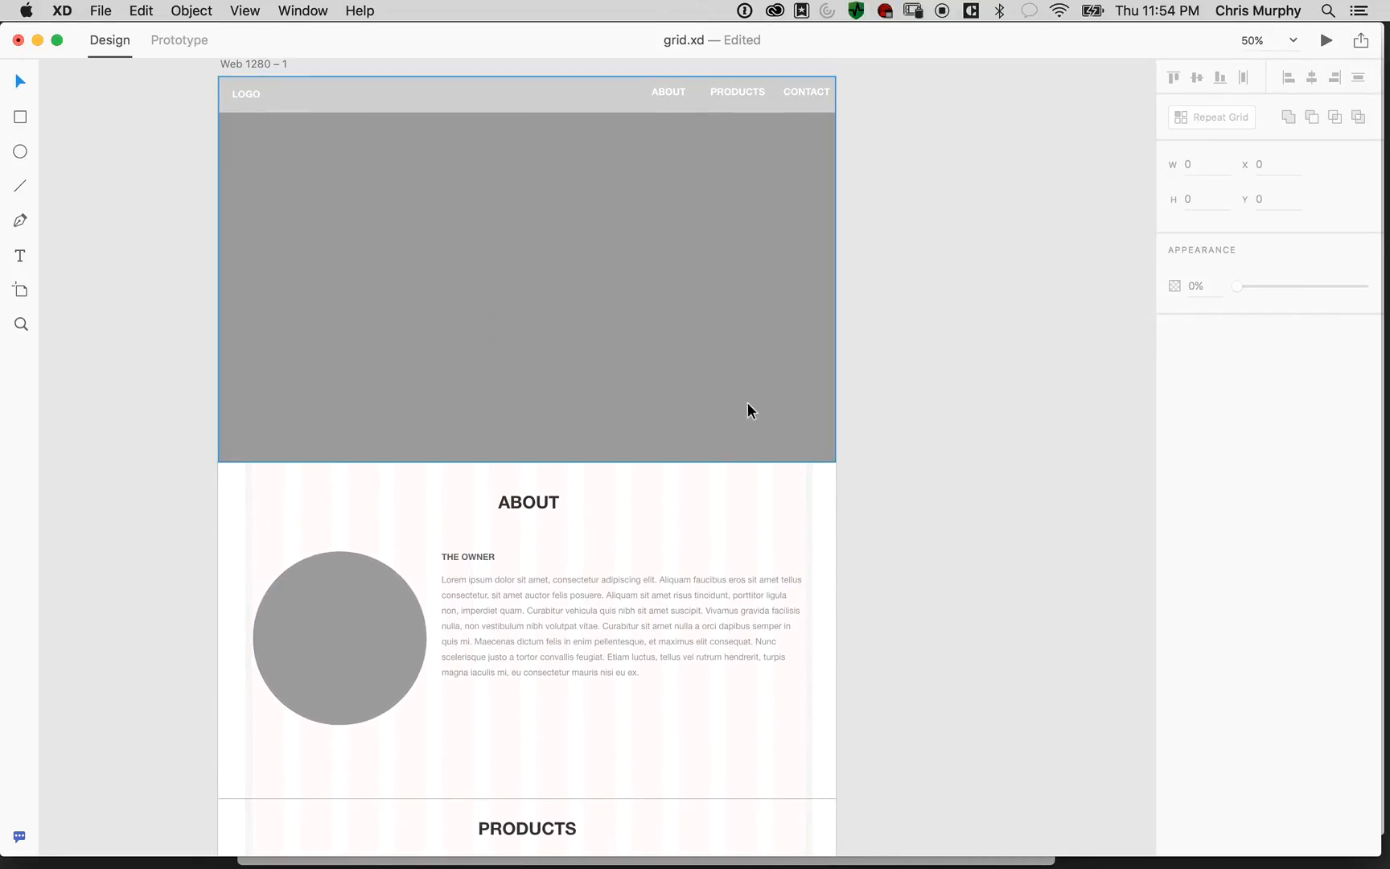
{"action": "scroll", "coordinate": [865, 444], "scroll_direction": "down", "scroll_amount": 8}
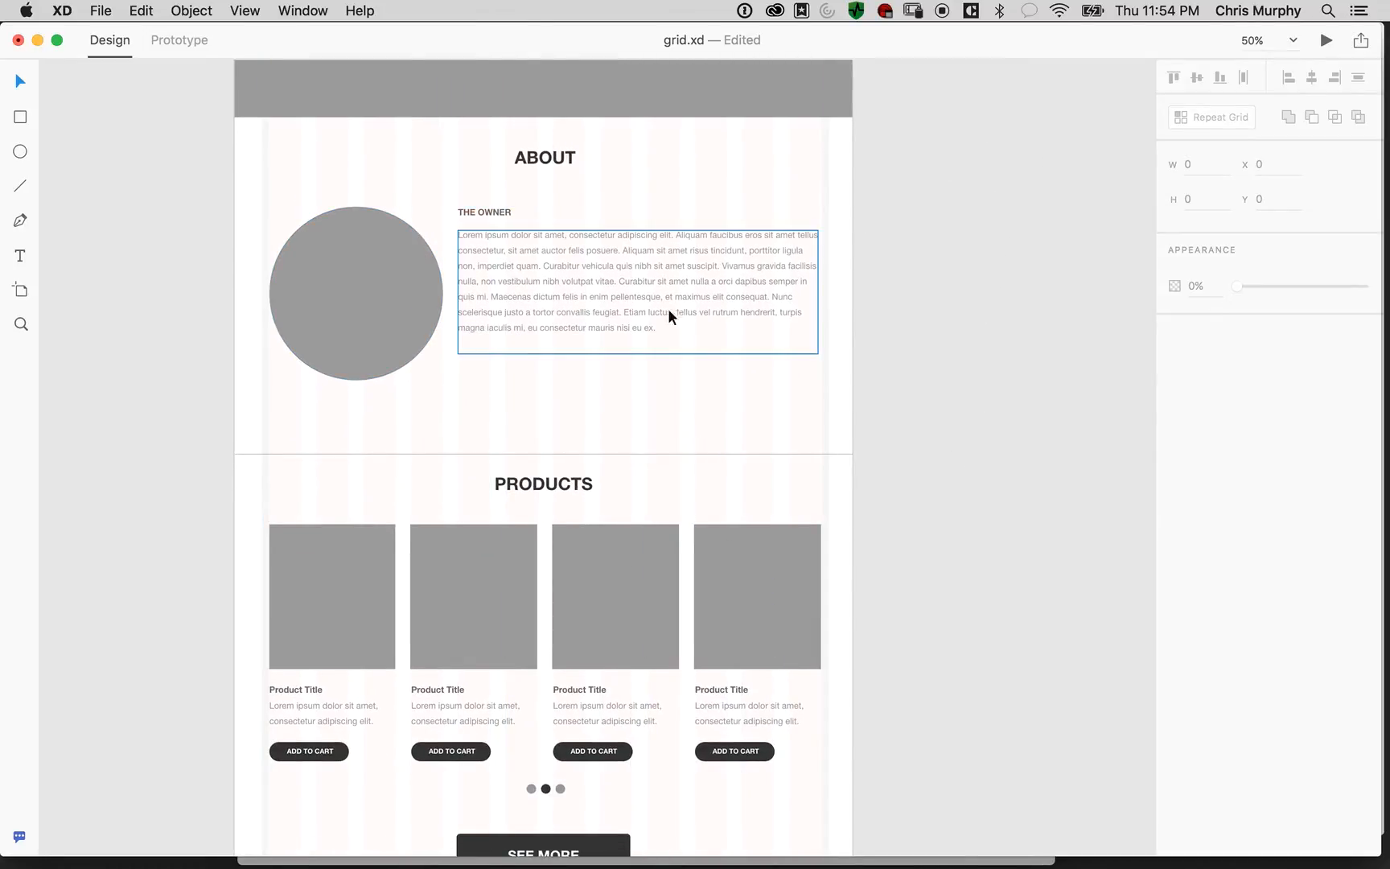
{"action": "scroll", "coordinate": [894, 490], "scroll_direction": "down", "scroll_amount": 5}
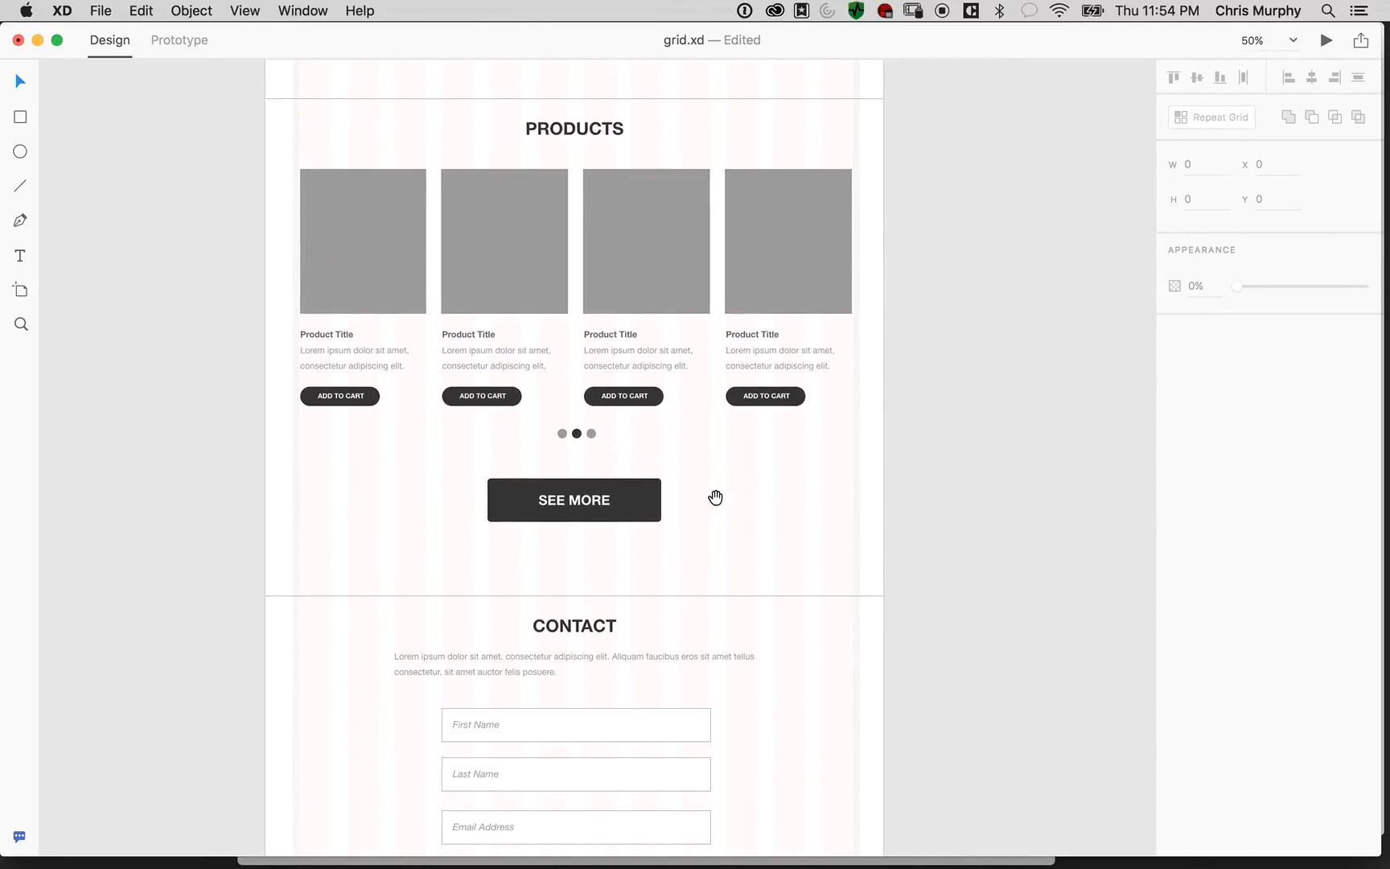
{"action": "scroll", "coordinate": [715, 498], "scroll_direction": "down", "scroll_amount": 10}
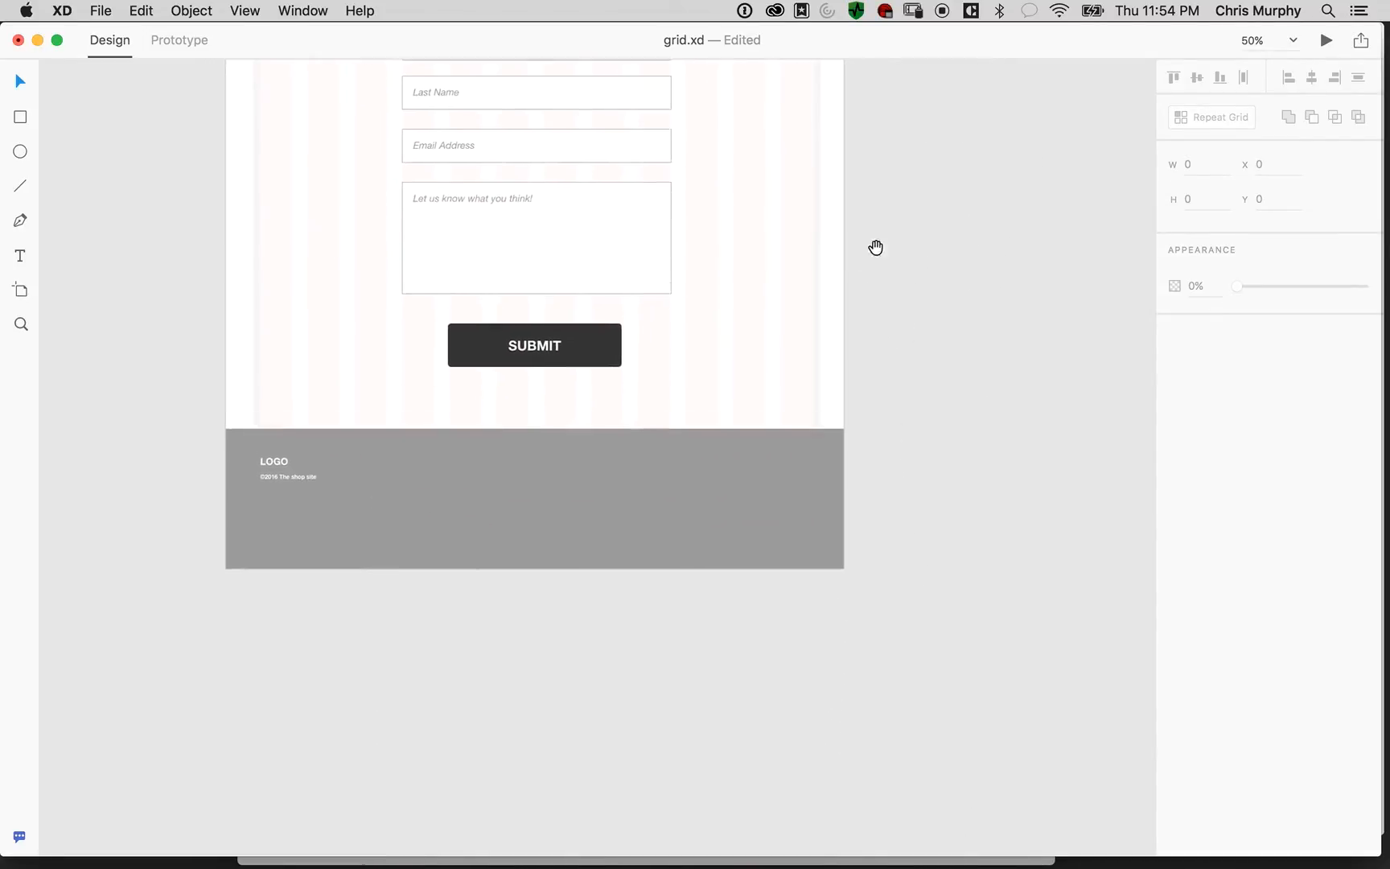
{"action": "scroll", "coordinate": [999, 611], "scroll_direction": "up", "scroll_amount": 8}
{"action": "scroll", "coordinate": [946, 370], "scroll_direction": "up", "scroll_amount": 10}
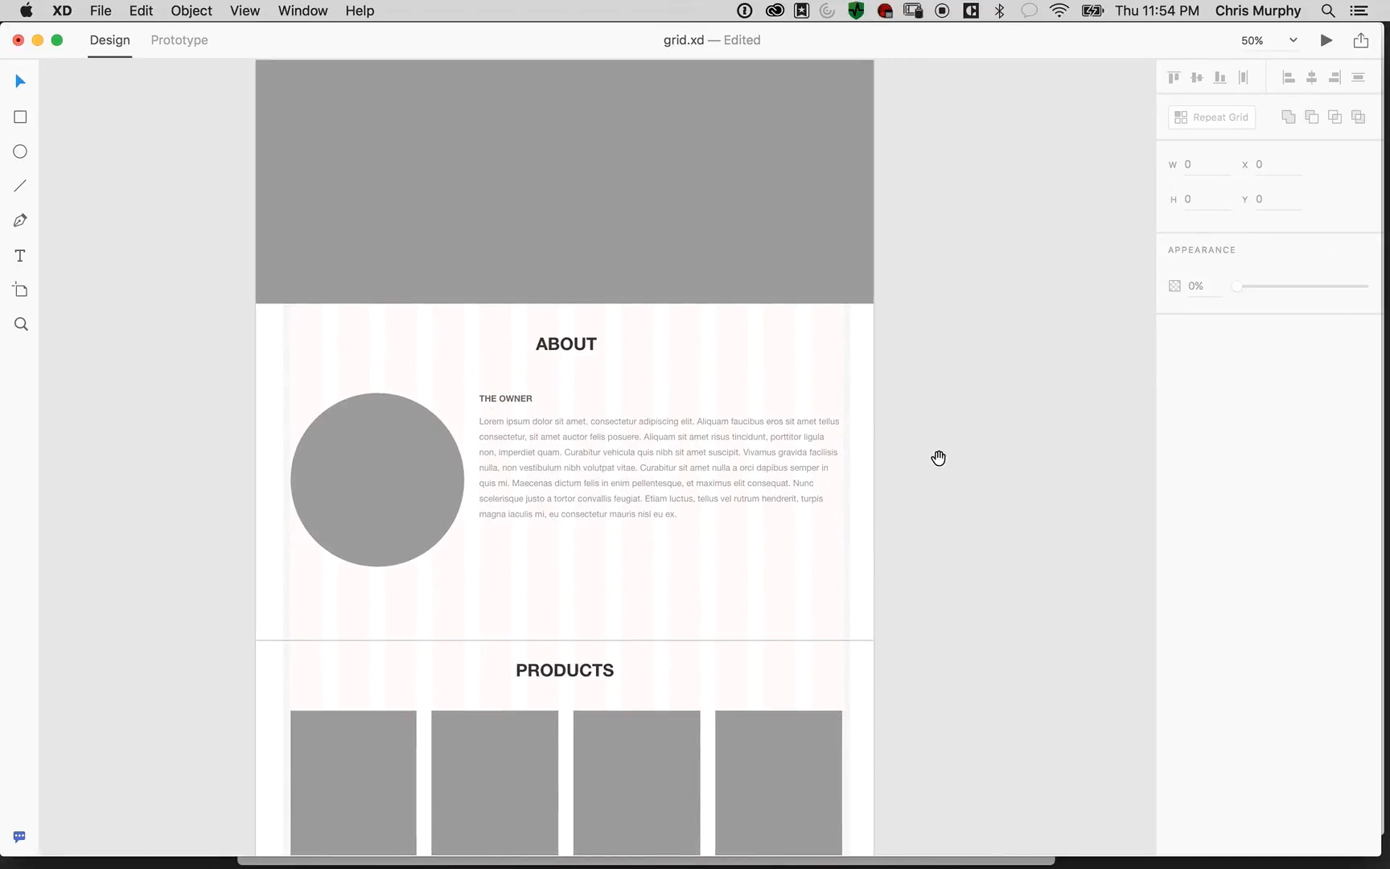
{"action": "key", "text": "super+minus"}
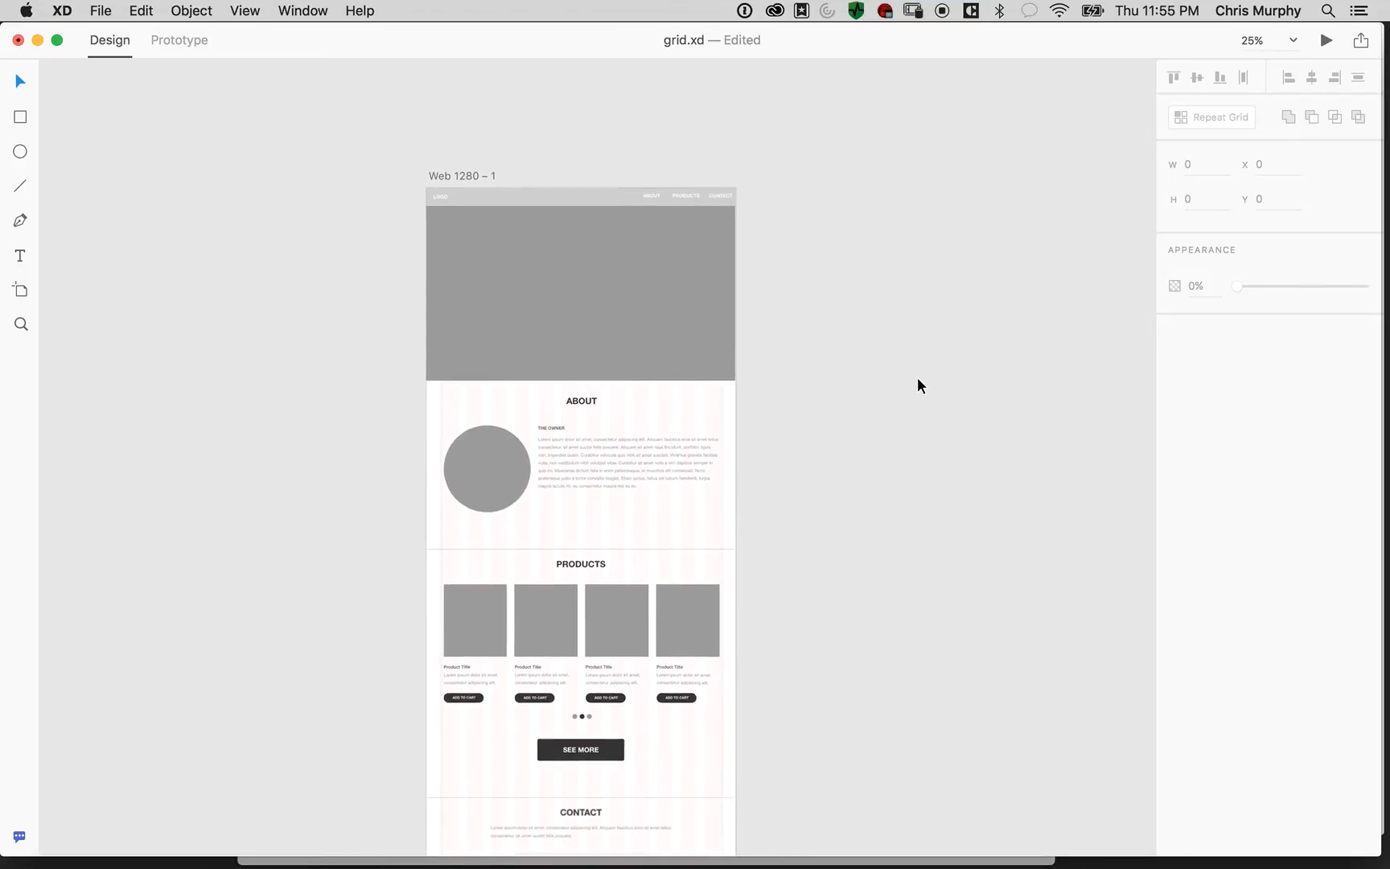
{"action": "left_click_drag", "start_coordinate": [807, 571], "coordinate": [540, 239]}
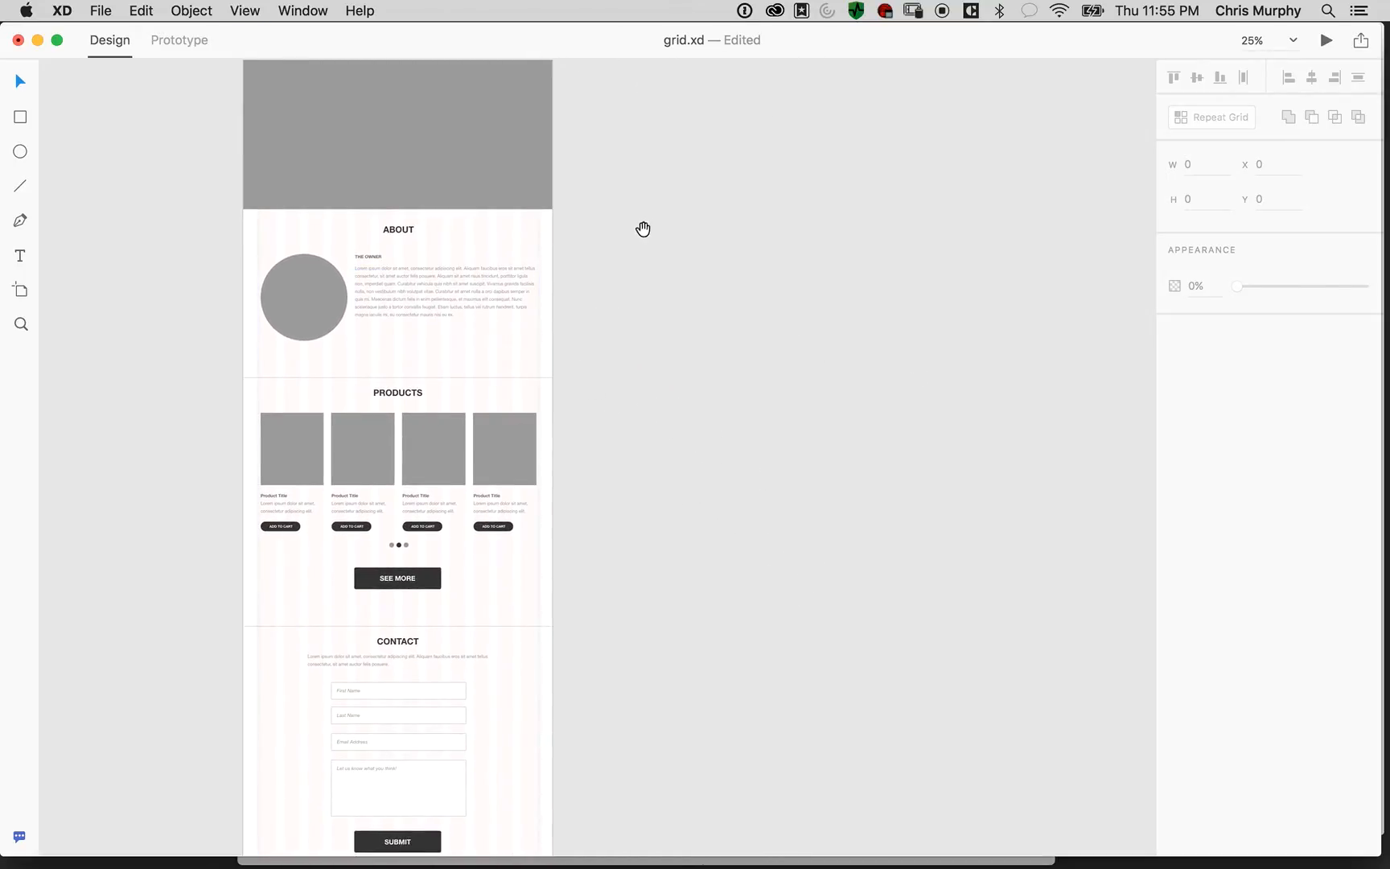
{"action": "left_click_drag", "start_coordinate": [643, 238], "coordinate": [537, 450]}
Rename the Web 1280 – 1 artboard as Home Page
{"action": "left_click", "coordinate": [196, 215]}
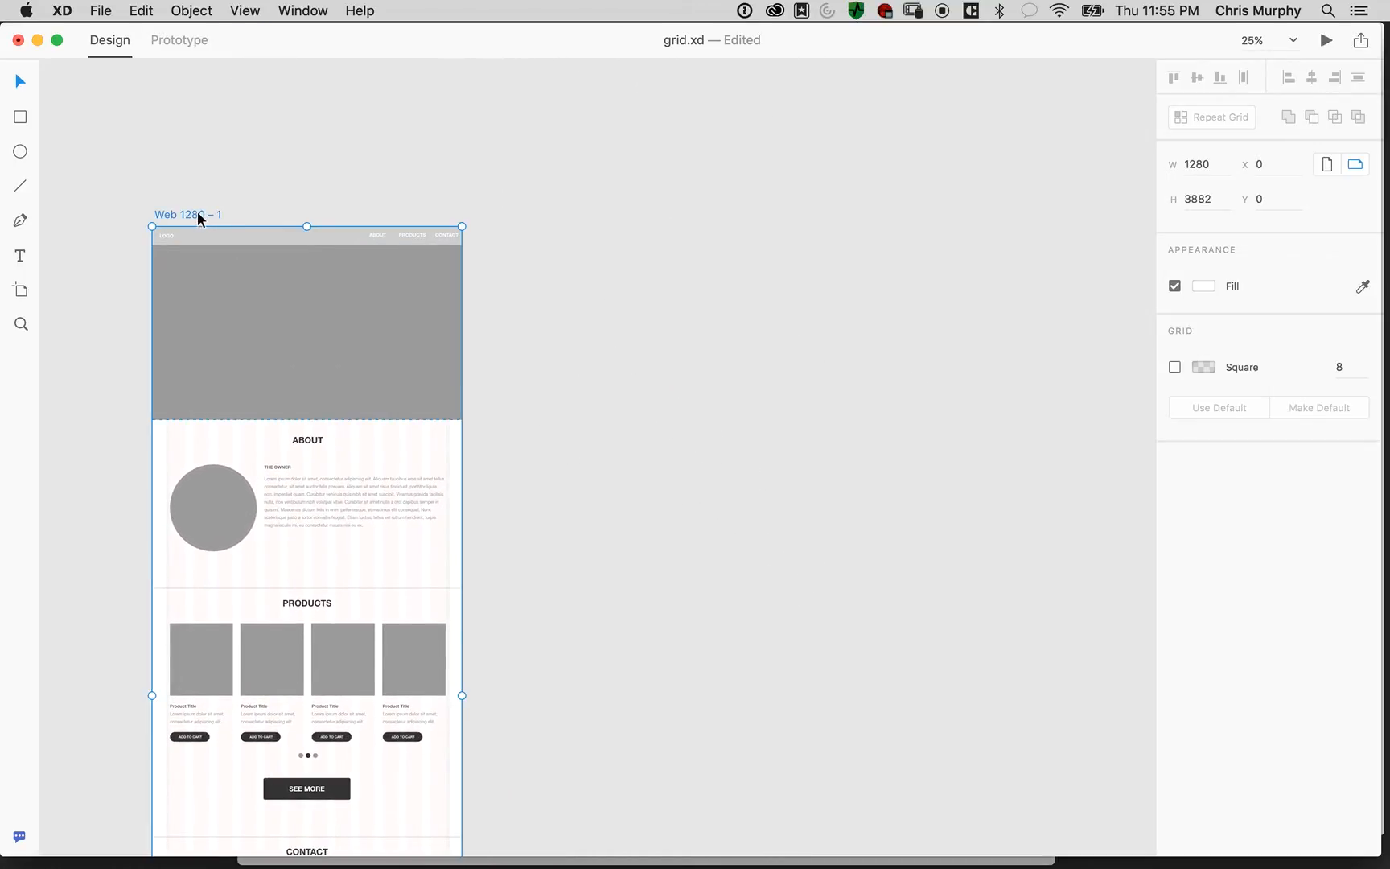
{"action": "double_click", "coordinate": [194, 214]}
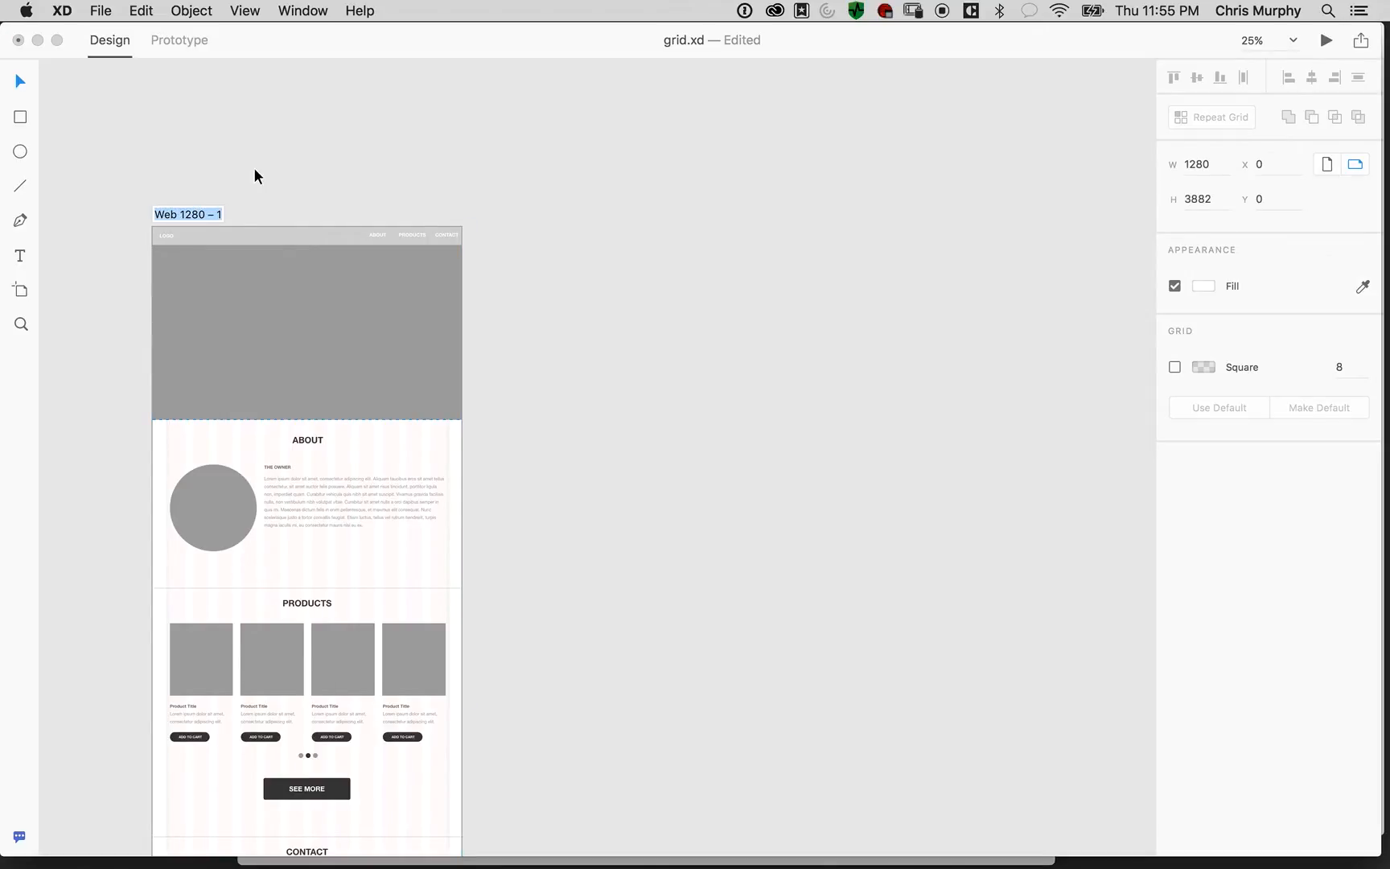
{"action": "type", "text": "Home Page"}
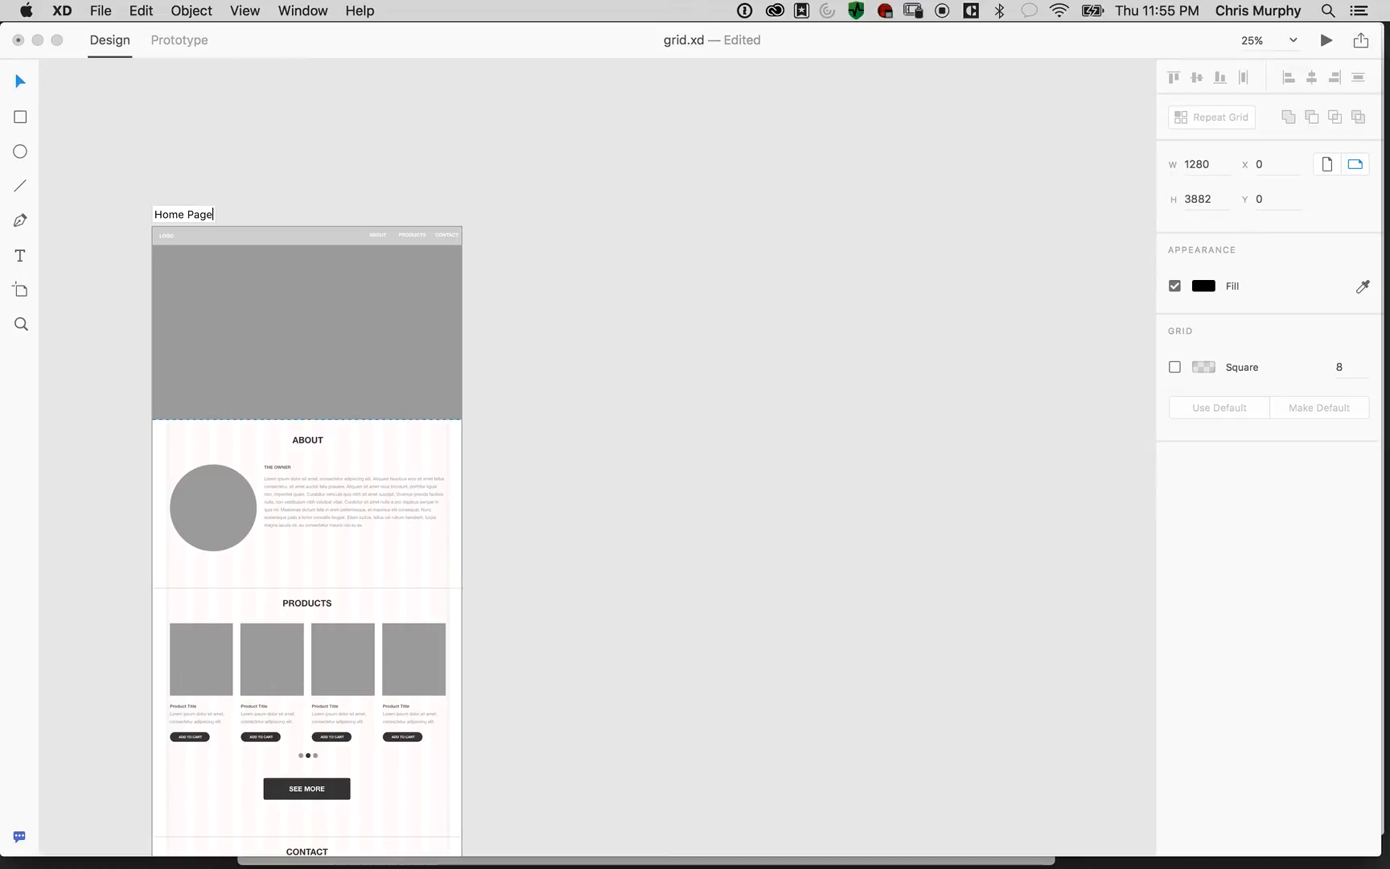
{"action": "key", "text": "Return"}
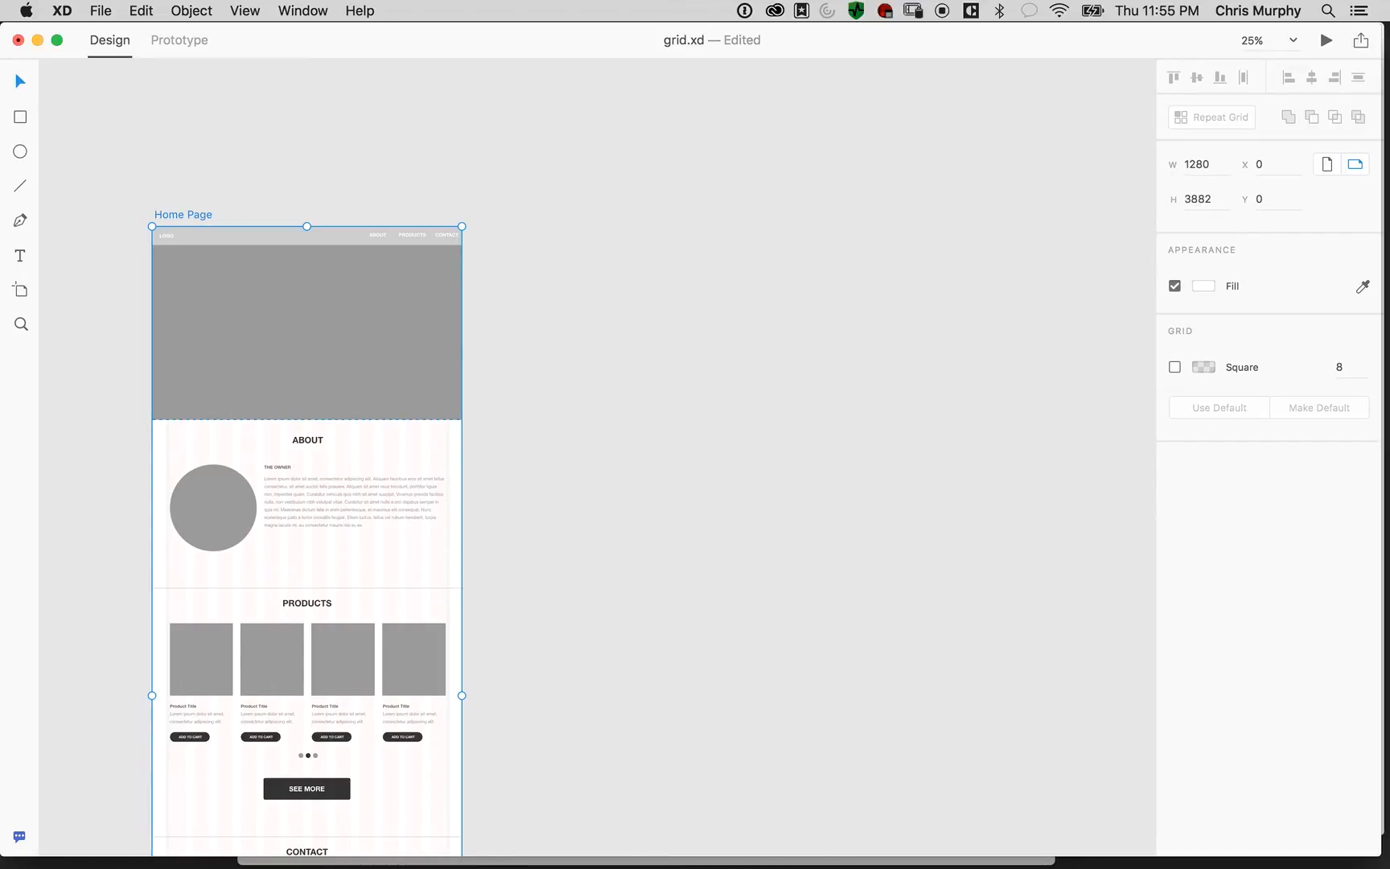
Duplicate the Home Page artboard and place the copy beside the original at X 1480, Y 0
{"action": "left_click_drag", "start_coordinate": [680, 546], "coordinate": [733, 273]}
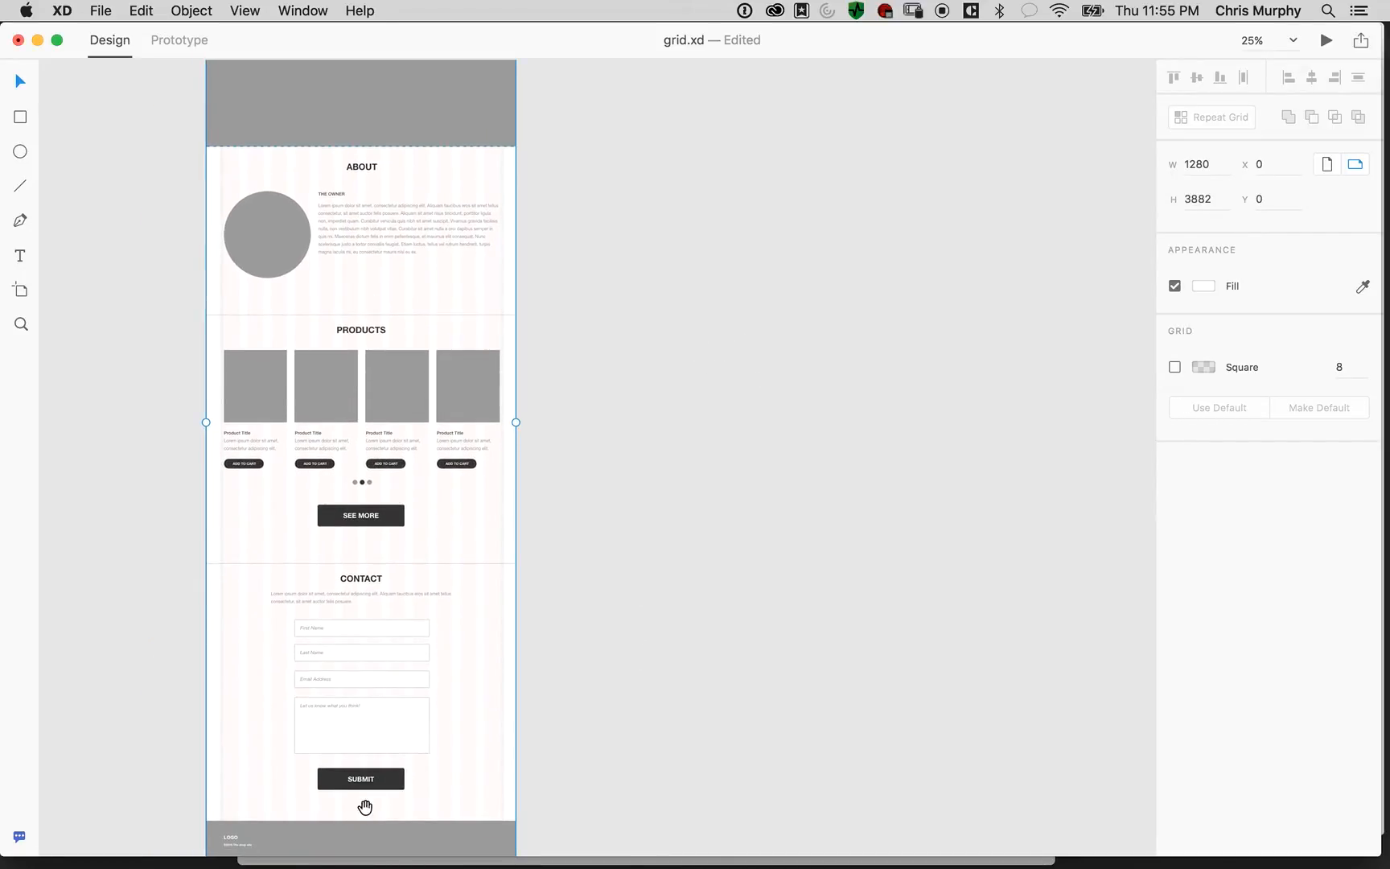
{"action": "left_click_drag", "start_coordinate": [588, 247], "coordinate": [580, 419]}
{"action": "left_click_drag", "start_coordinate": [686, 493], "coordinate": [674, 688]}
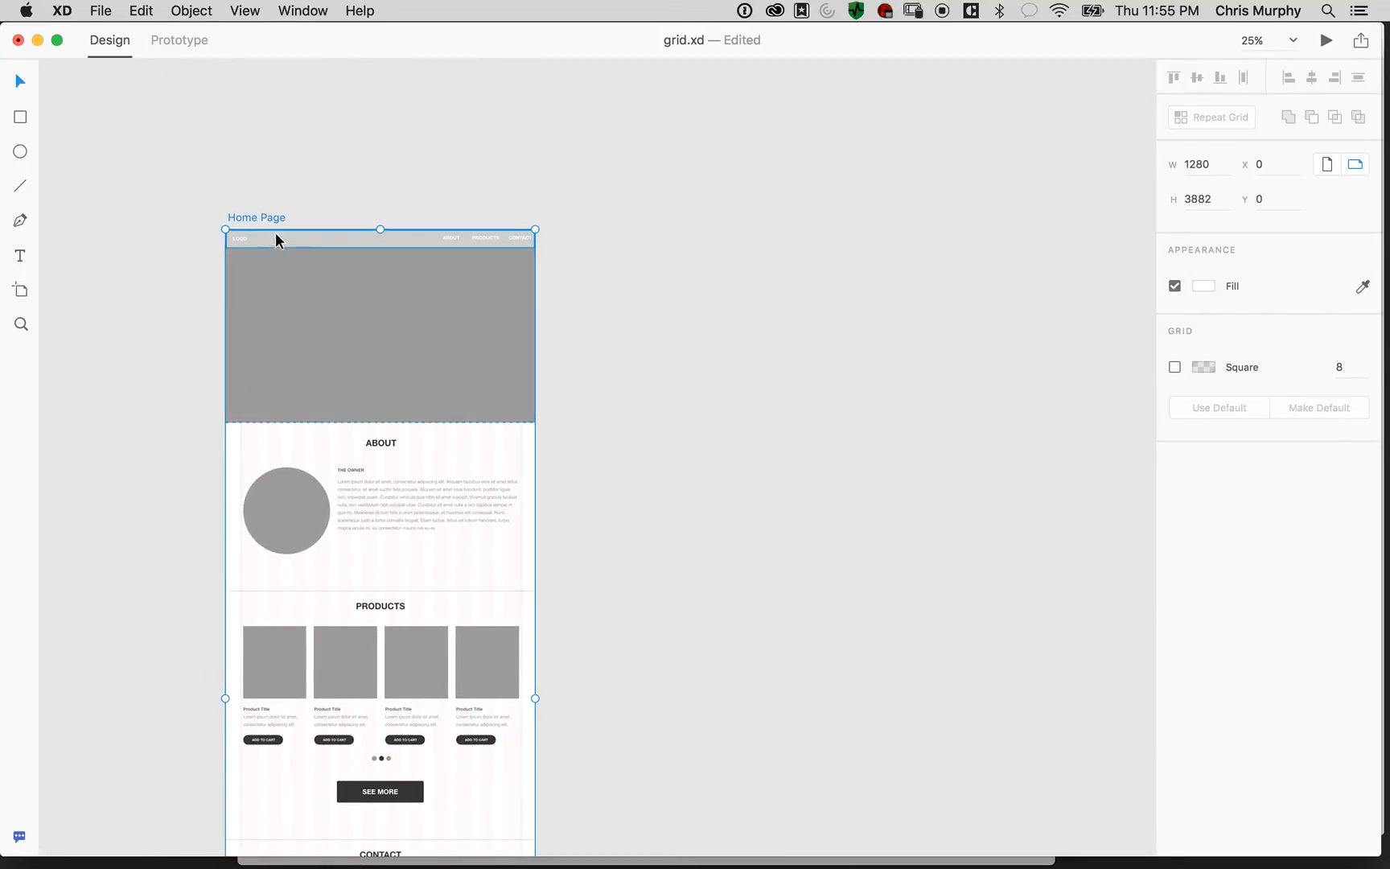
{"action": "left_click_drag", "start_coordinate": [265, 219], "coordinate": [631, 223]}
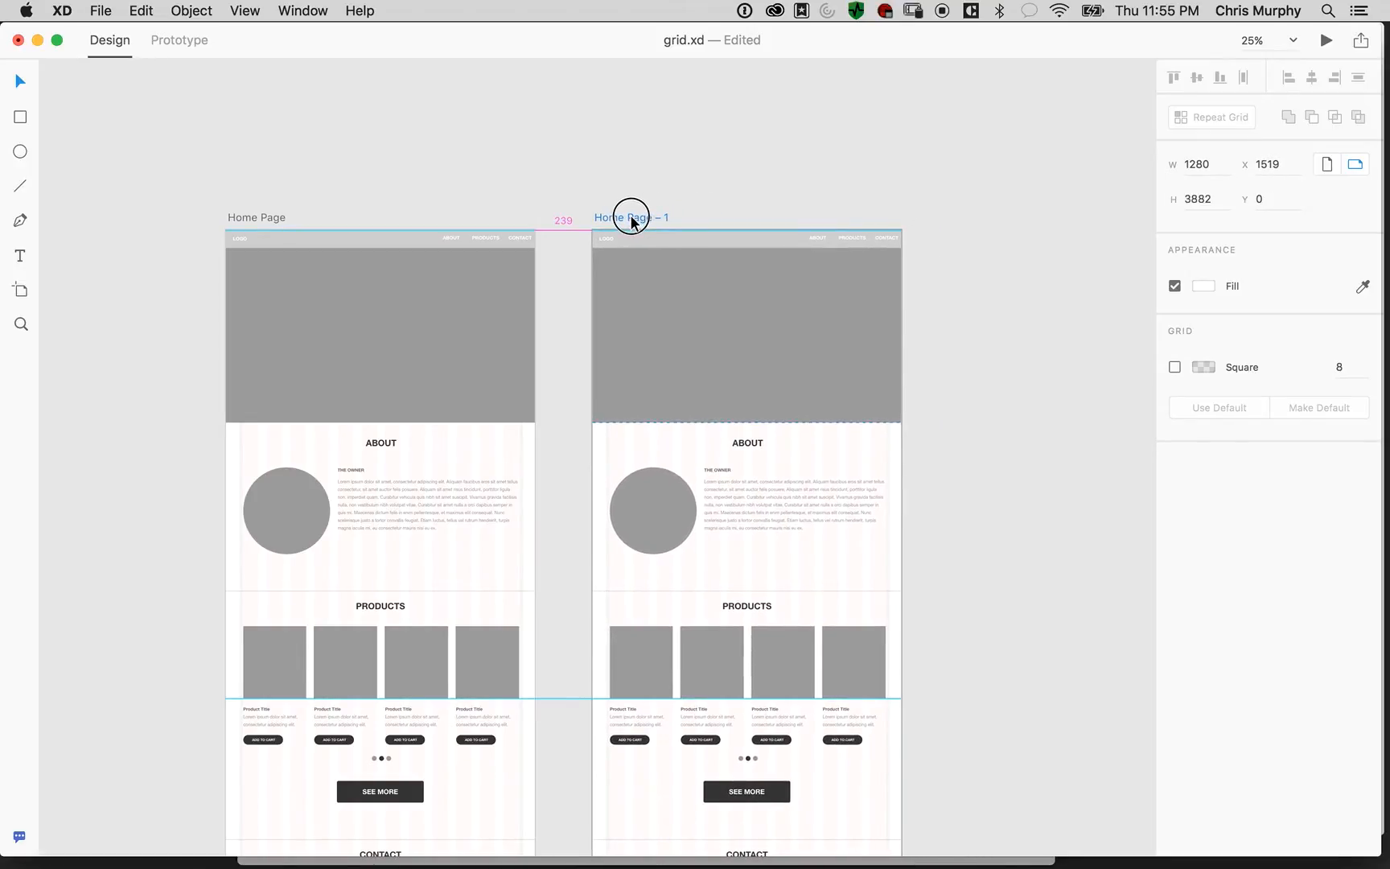
{"action": "left_click_drag", "start_coordinate": [632, 223], "coordinate": [607, 223]}
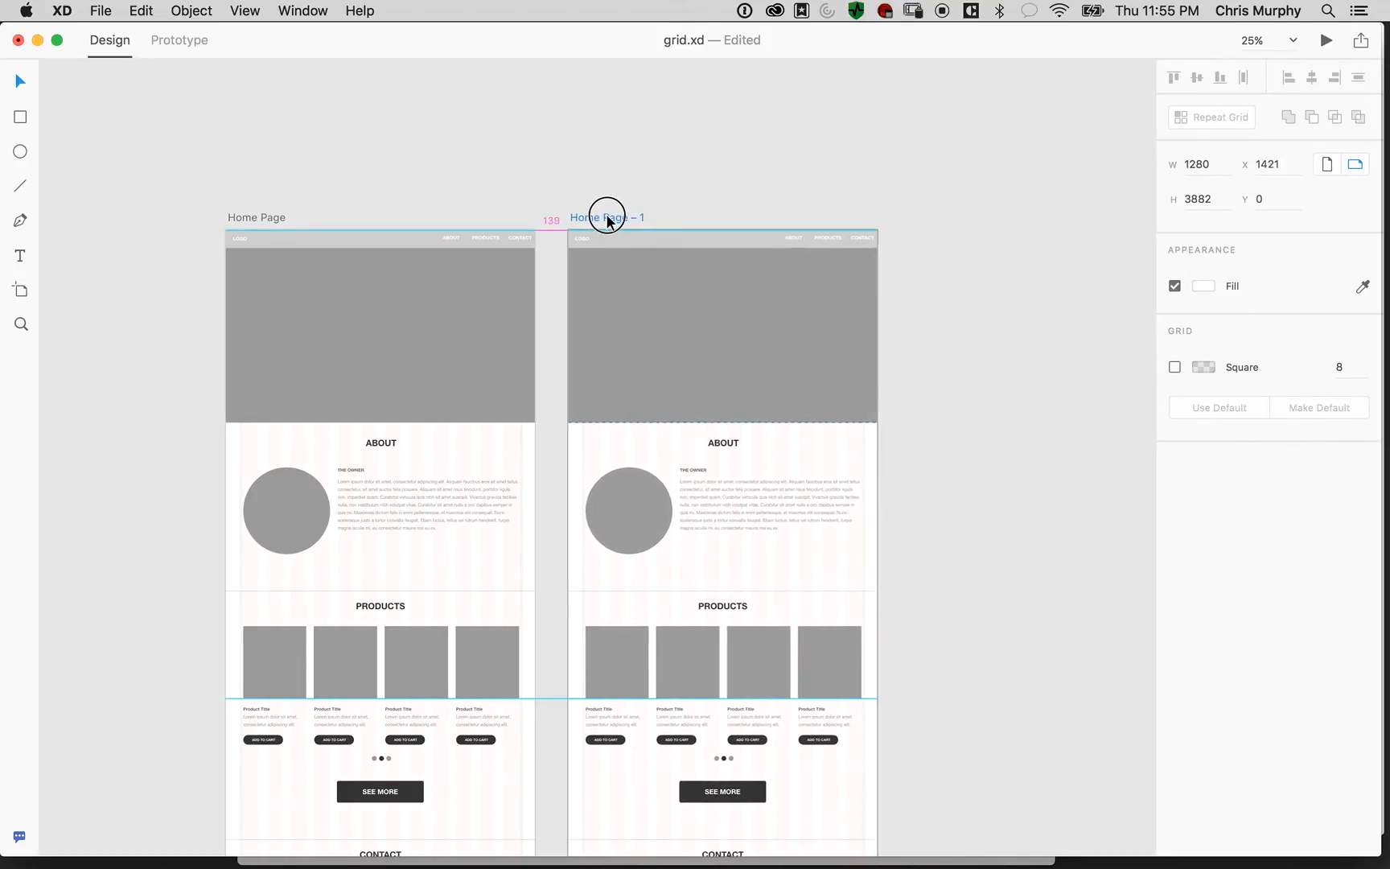
{"action": "mouse_move", "coordinate": [609, 218]}
{"action": "left_mouse_down"}
{"action": "mouse_move", "coordinate": [622, 219]}
{"action": "mouse_move", "coordinate": [592, 219]}
{"action": "mouse_move", "coordinate": [645, 220]}
{"action": "mouse_move", "coordinate": [636, 239]}
{"action": "mouse_move", "coordinate": [618, 221]}
{"action": "mouse_move", "coordinate": [648, 206]}
{"action": "mouse_move", "coordinate": [626, 224]}
{"action": "mouse_move", "coordinate": [645, 193]}
{"action": "mouse_move", "coordinate": [642, 229]}
{"action": "mouse_move", "coordinate": [642, 214]}
{"action": "mouse_move", "coordinate": [624, 221]}
{"action": "left_mouse_up"}
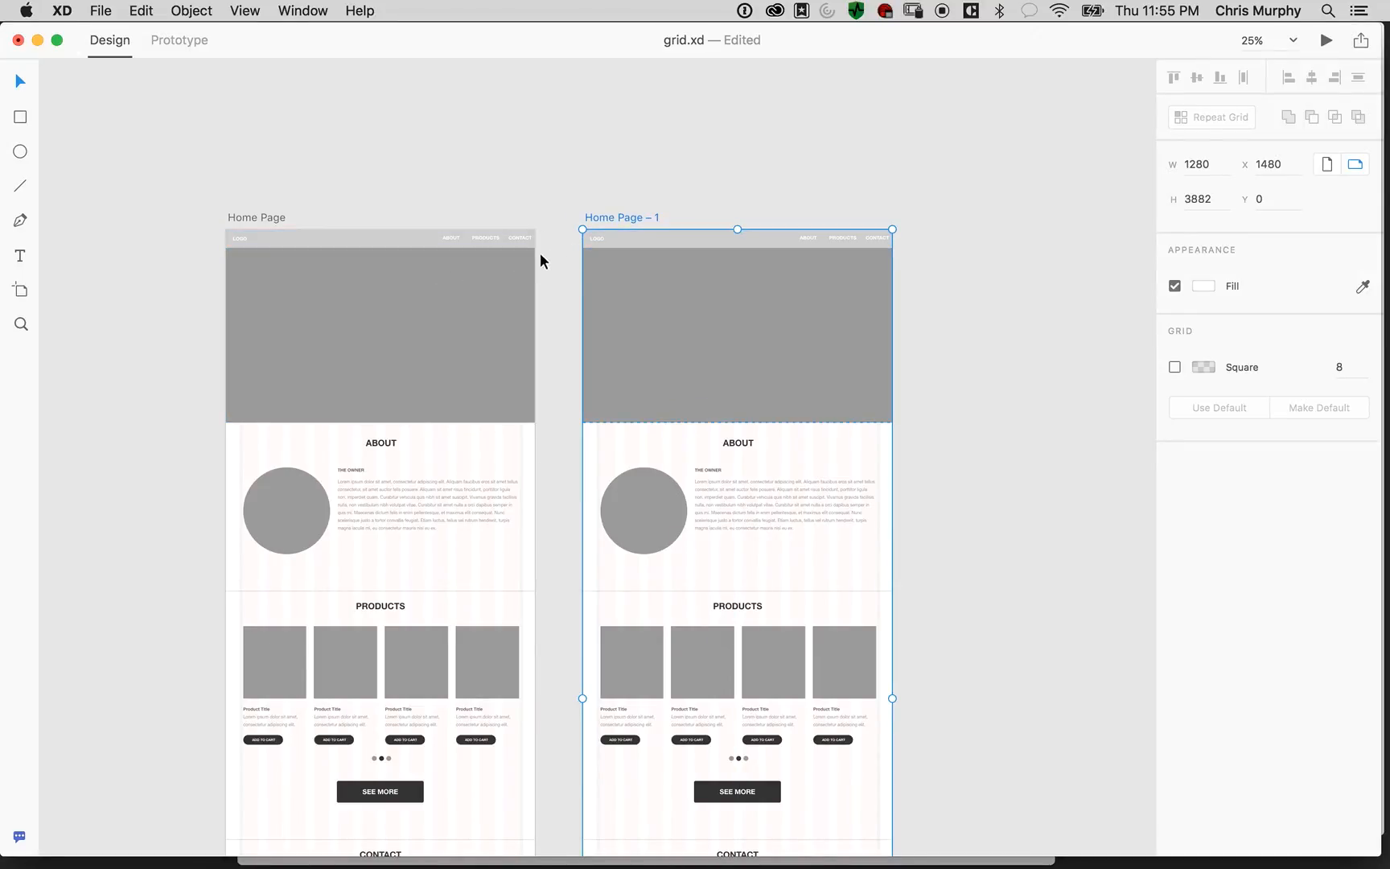
{"action": "left_click_drag", "start_coordinate": [941, 570], "coordinate": [849, 413]}
{"action": "left_click_drag", "start_coordinate": [882, 295], "coordinate": [877, 355]}
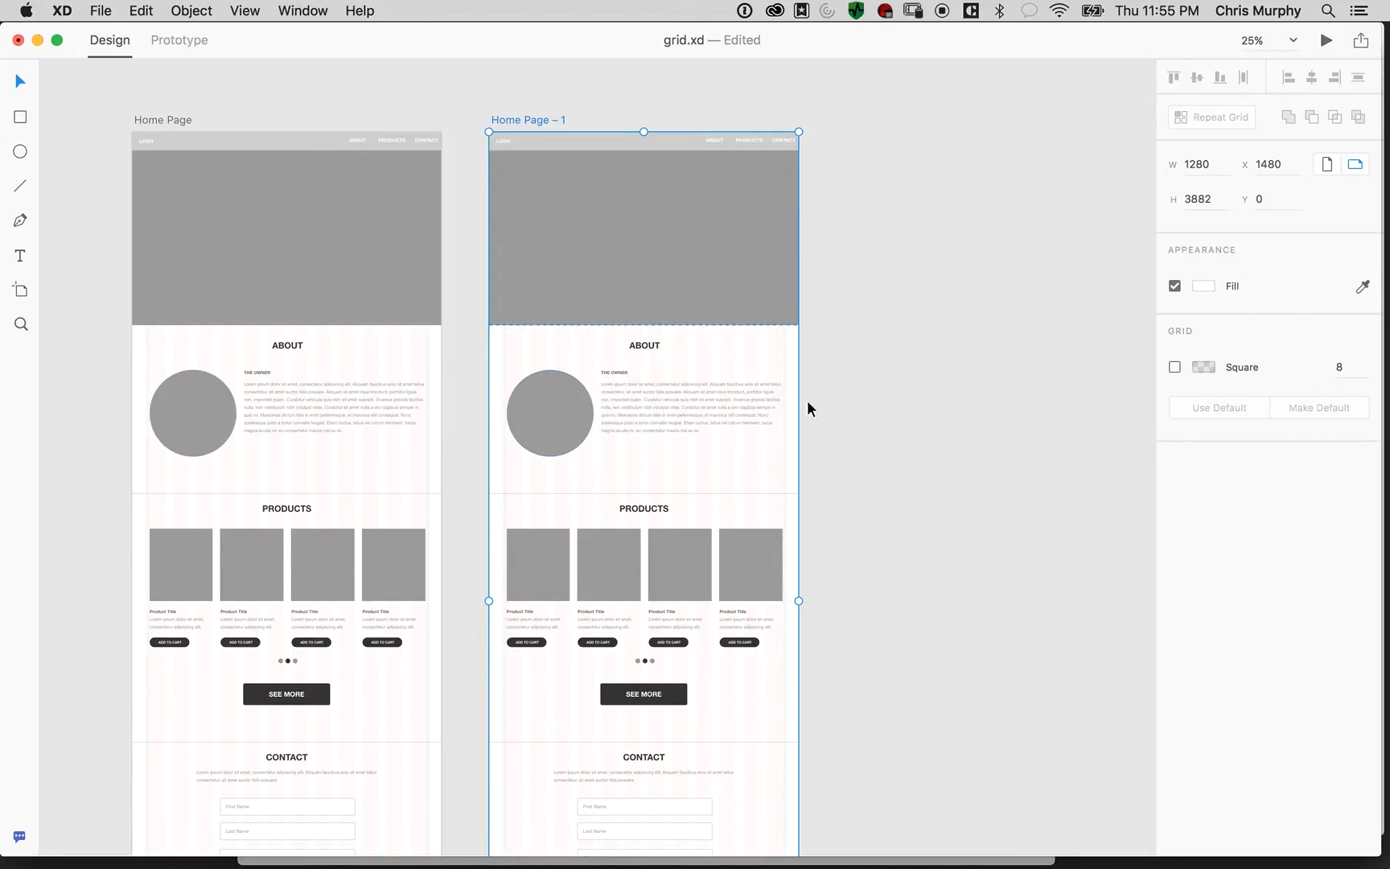
{"action": "left_click", "coordinate": [878, 233]}
{"action": "left_click_drag", "start_coordinate": [909, 314], "coordinate": [529, 461]}
{"action": "left_click", "coordinate": [837, 235]}
{"action": "left_click_drag", "start_coordinate": [836, 235], "coordinate": [521, 471]}
{"action": "key", "text": "Delete"}
{"action": "key", "text": "super+z"}
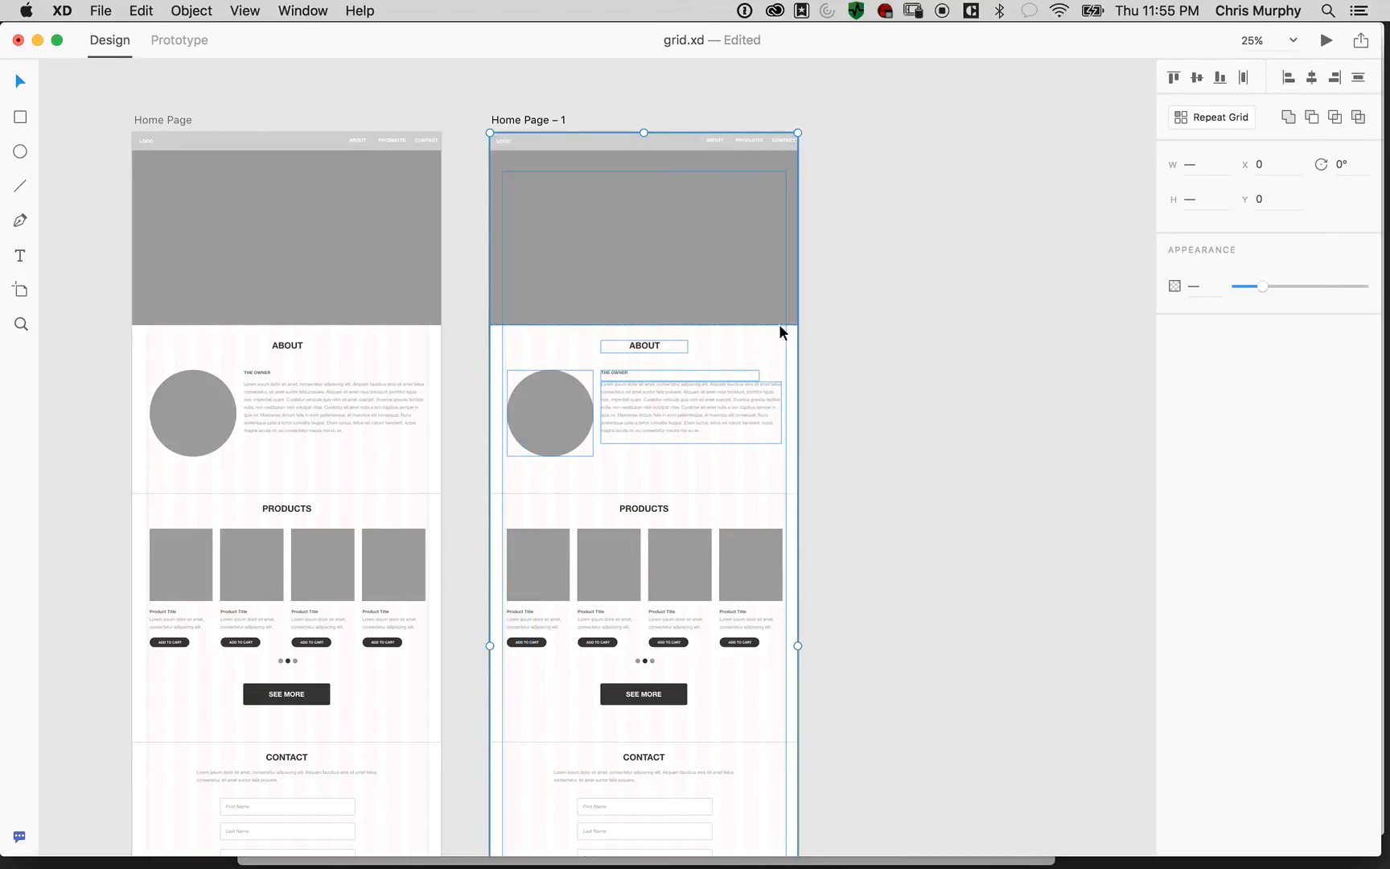
{"action": "left_click", "coordinate": [739, 486]}
{"action": "key", "text": "Delete"}
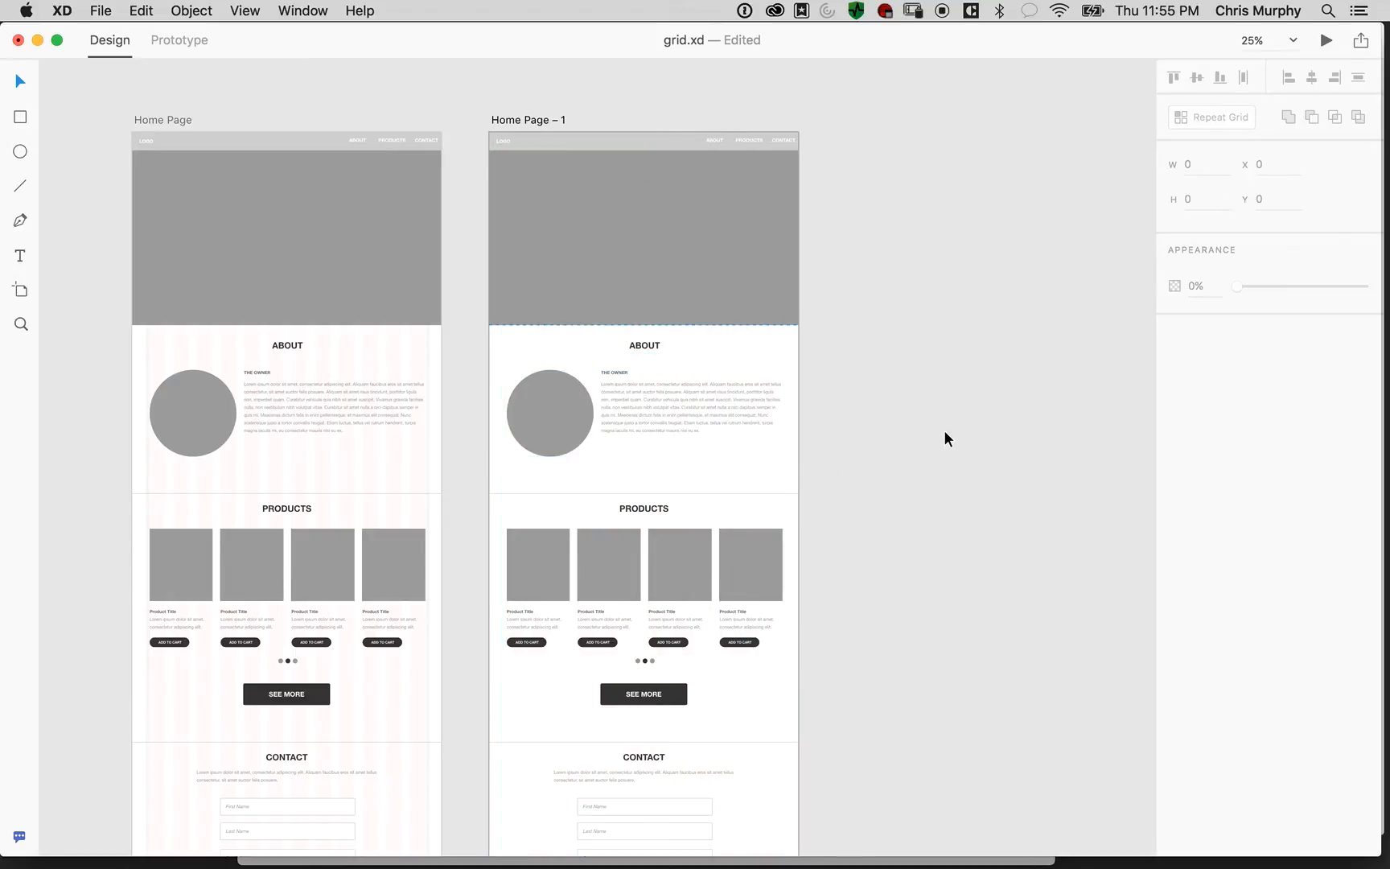
{"action": "key", "text": "super+z"}
Lock the column grid on the copied artboard and delete that artboard's hero block and About section
{"action": "left_click", "coordinate": [772, 471]}
{"action": "left_click_drag", "start_coordinate": [772, 473], "coordinate": [471, 492]}
{"action": "key", "text": "super+l"}
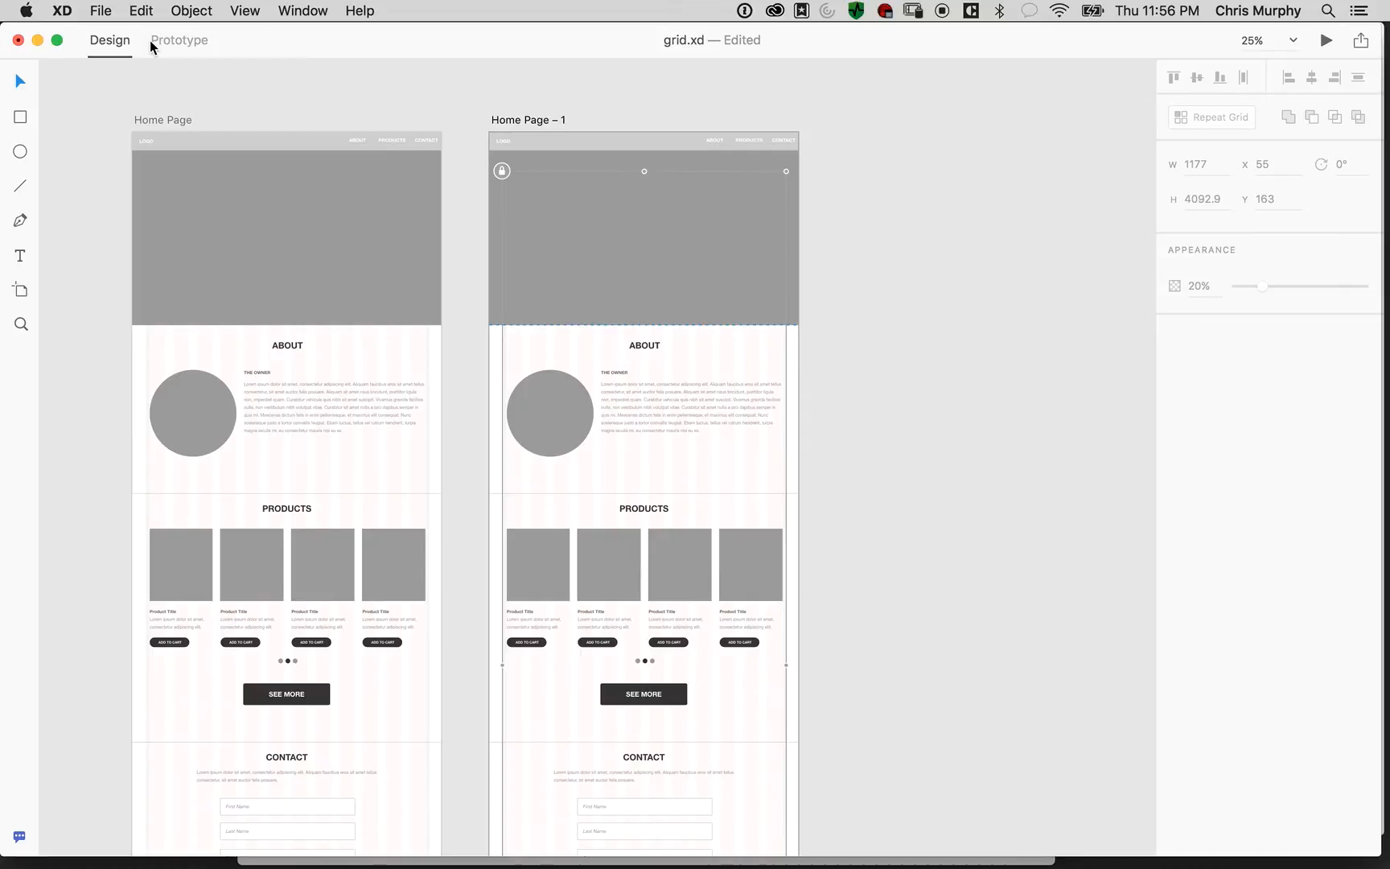
{"action": "left_click_drag", "start_coordinate": [880, 219], "coordinate": [475, 489]}
{"action": "key", "text": "Delete"}
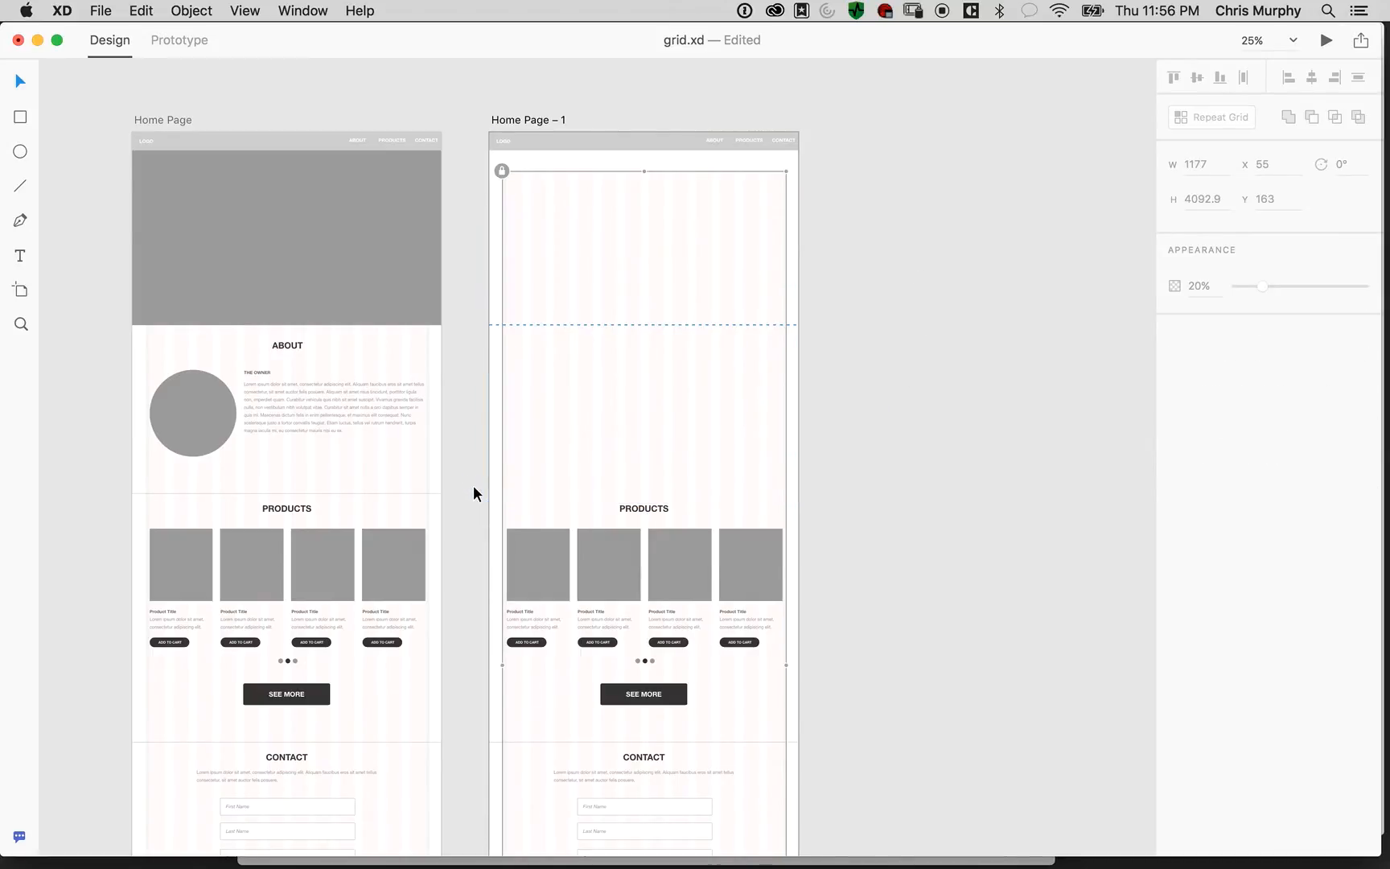
Move the Products heading, product cards, pagination dots and See More button up together to Y 587 on the copied artboard
{"action": "left_click_drag", "start_coordinate": [920, 449], "coordinate": [521, 714]}
{"action": "left_click_drag", "start_coordinate": [633, 583], "coordinate": [633, 356]}
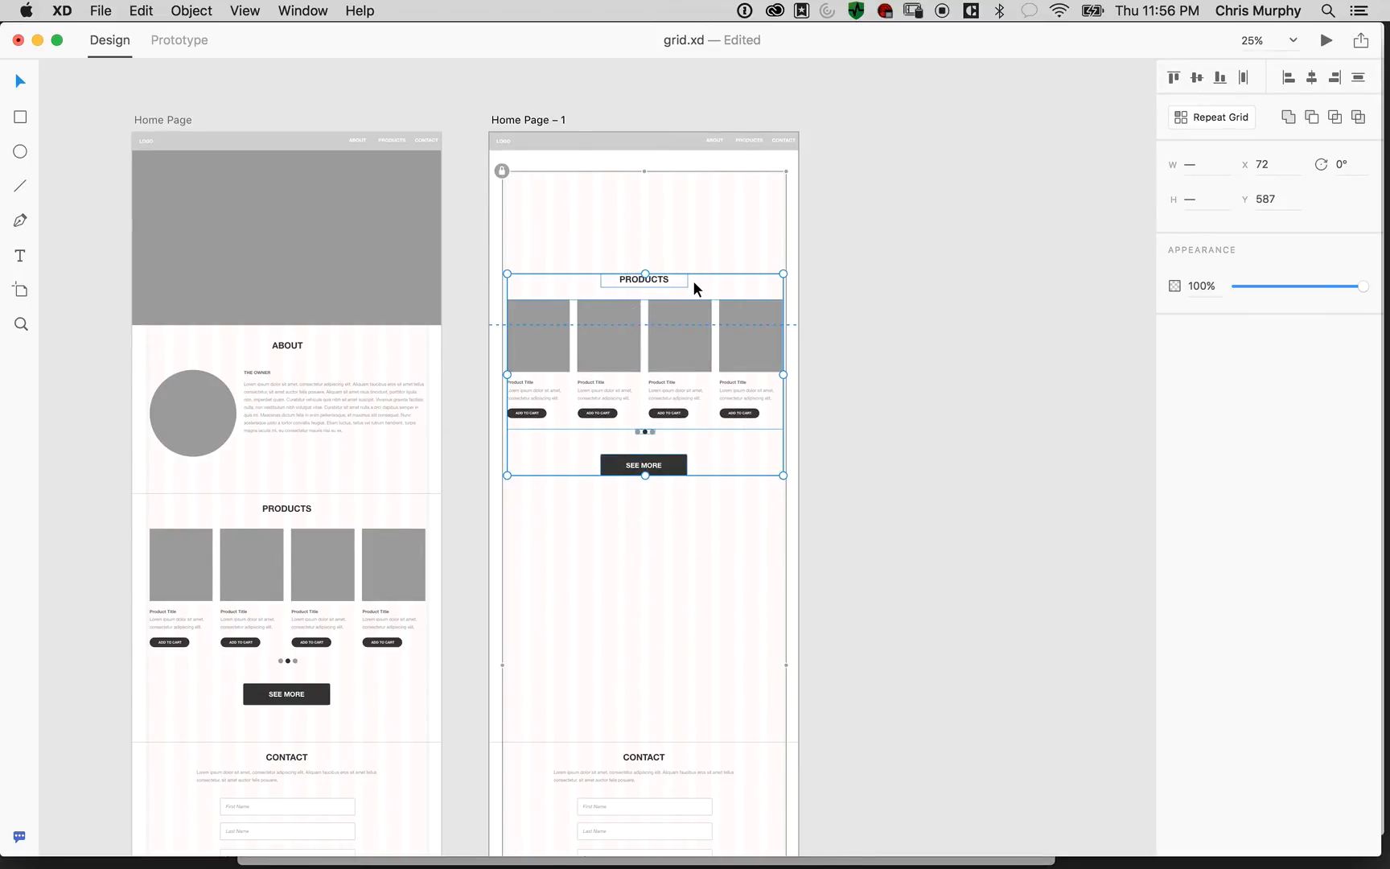
{"action": "key", "text": "super+plus"}
{"action": "key", "text": "super+plus"}
{"action": "key", "text": "space"}
{"action": "left_click_drag", "start_coordinate": [726, 336], "coordinate": [543, 408]}
{"action": "left_click_drag", "start_coordinate": [942, 299], "coordinate": [890, 308]}
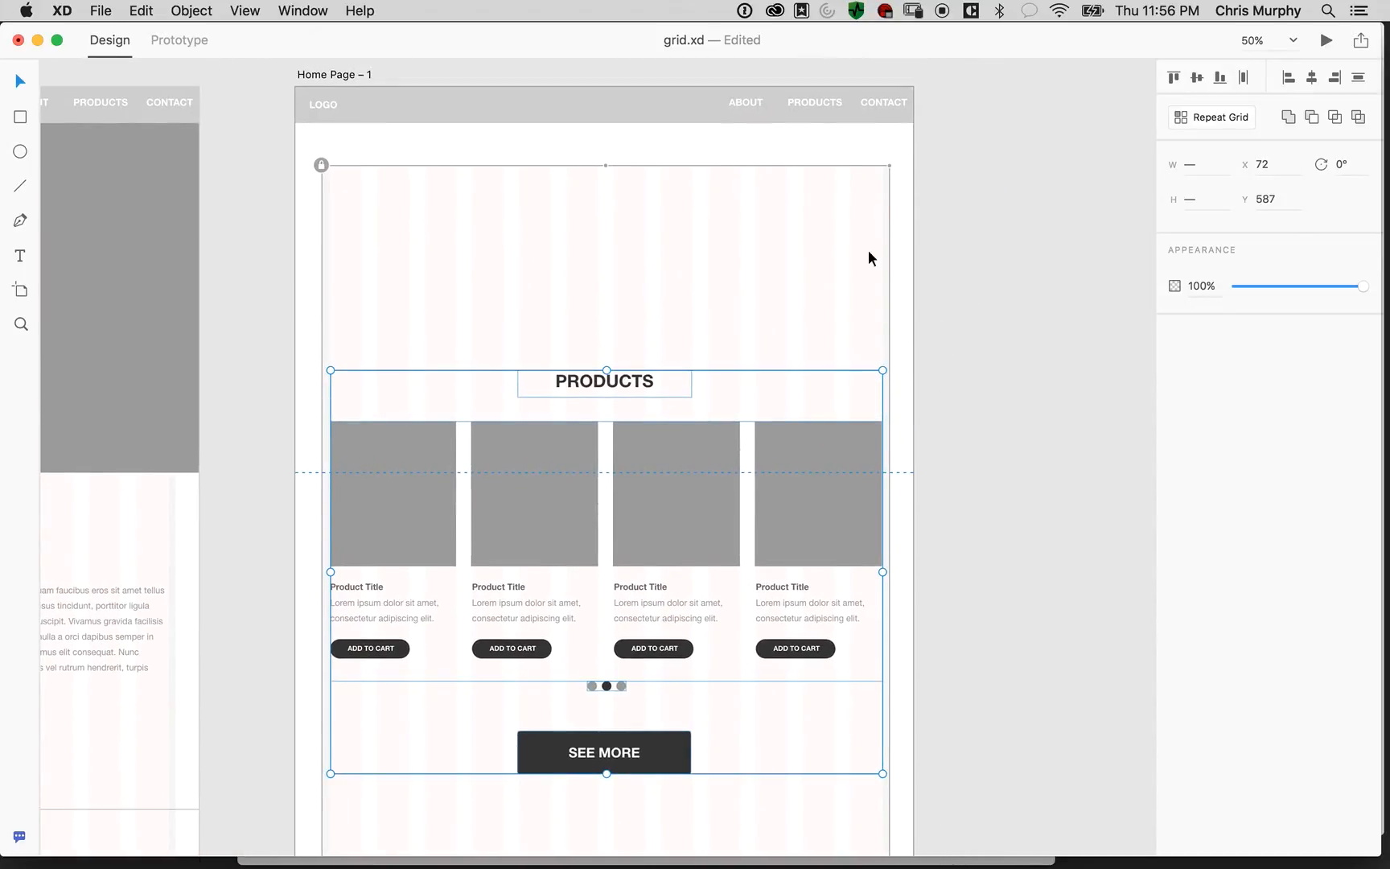
{"action": "left_click", "coordinate": [905, 329]}
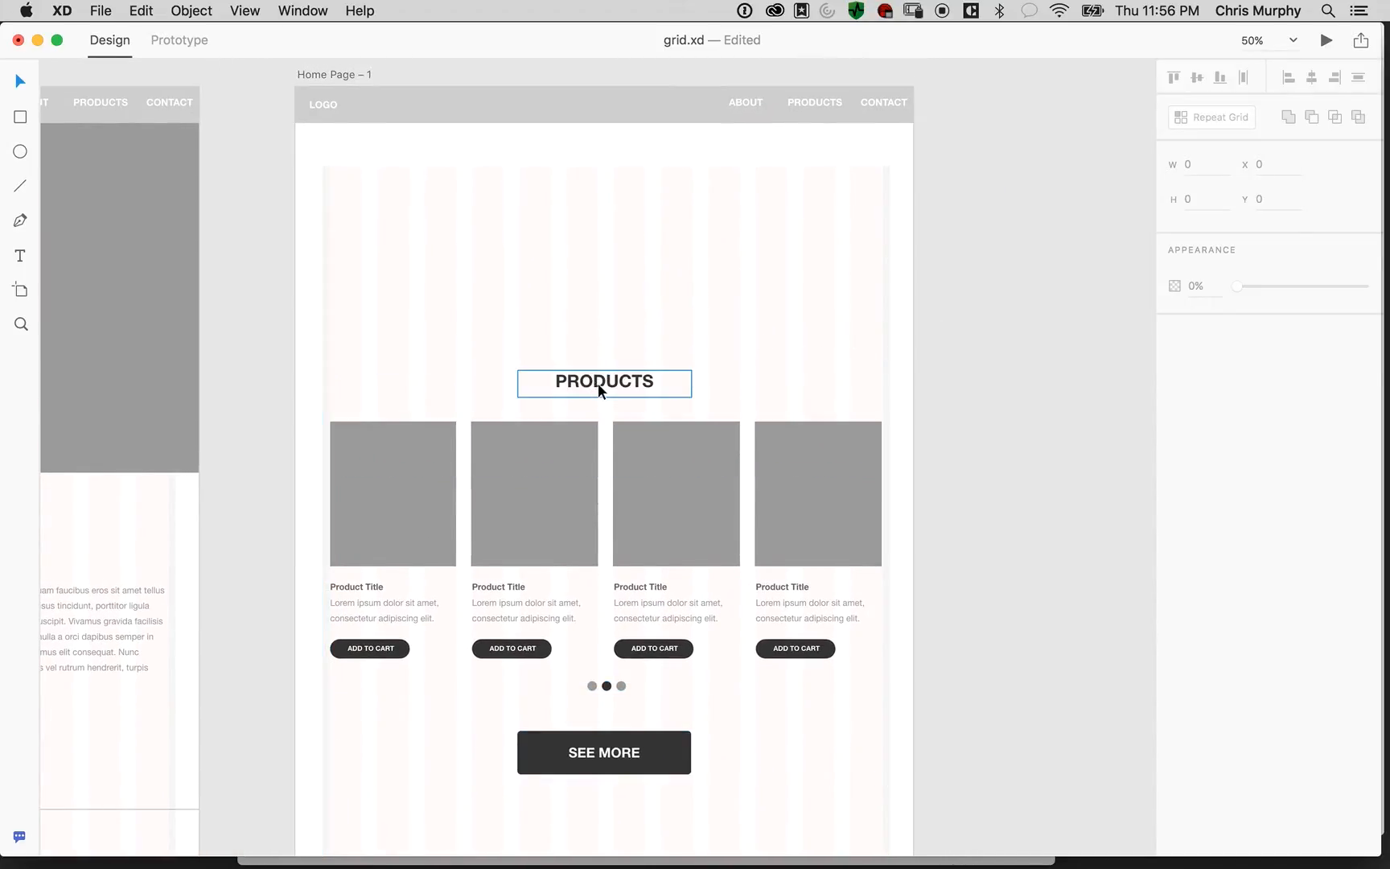
Move the PRODUCTS heading into the empty area above the two rightmost product cards, at about X 761, Y 206
{"action": "left_click", "coordinate": [648, 393]}
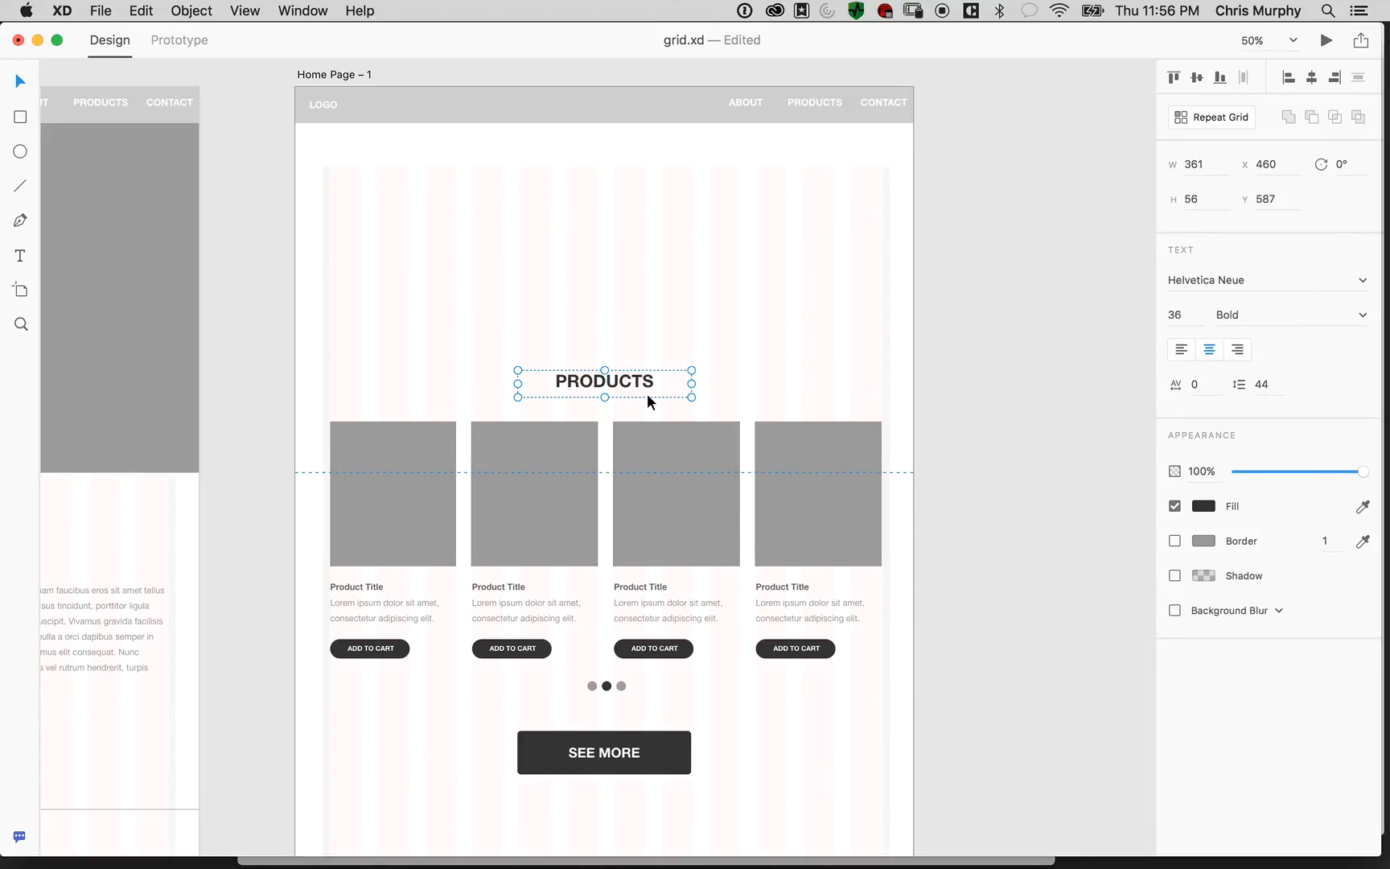
{"action": "left_click_drag", "start_coordinate": [630, 383], "coordinate": [740, 198]}
{"action": "left_click_drag", "start_coordinate": [749, 261], "coordinate": [692, 394]}
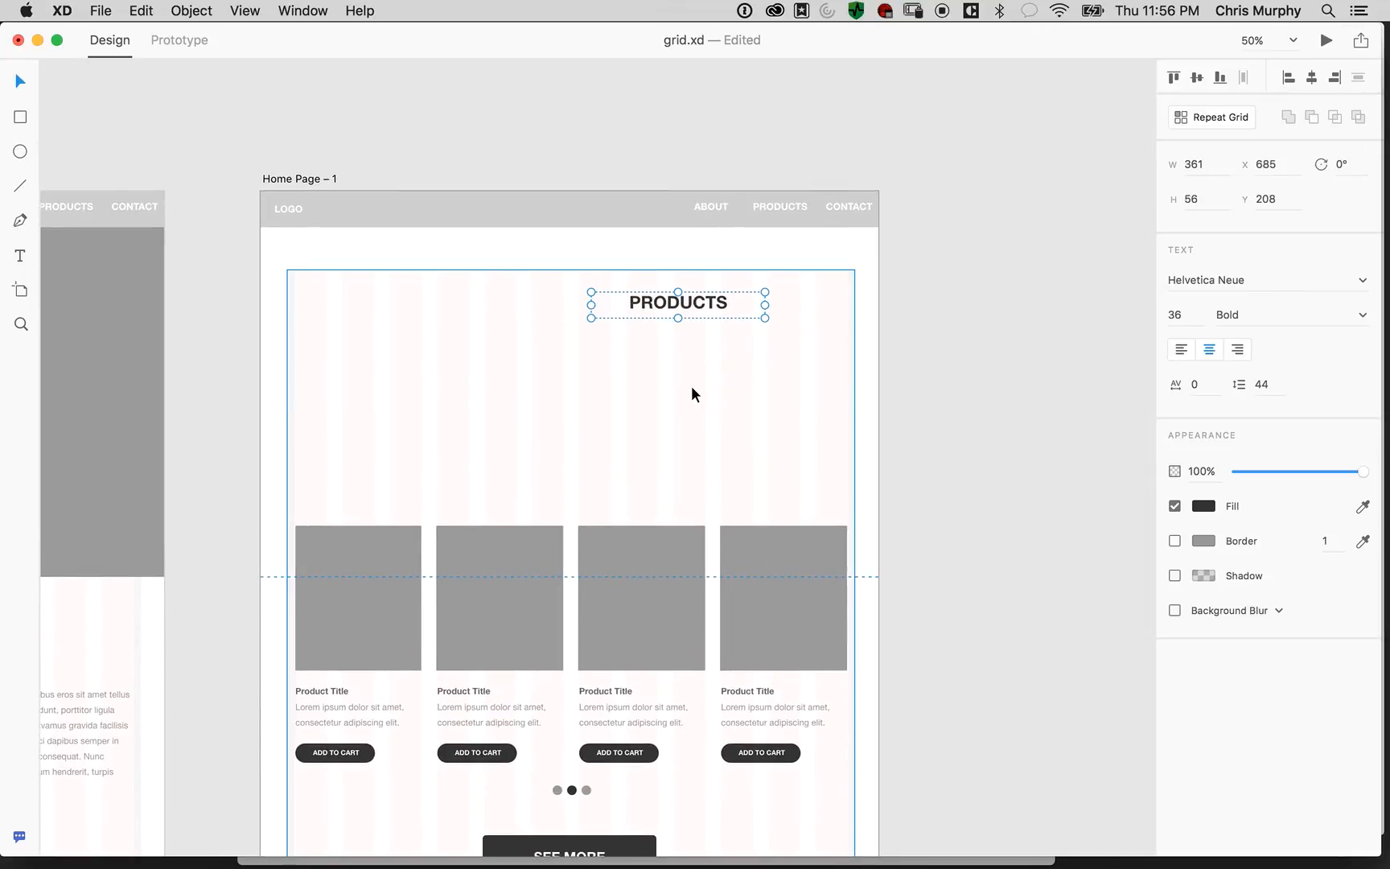
{"action": "key", "text": "super+equal"}
{"action": "left_click_drag", "start_coordinate": [844, 426], "coordinate": [819, 467]}
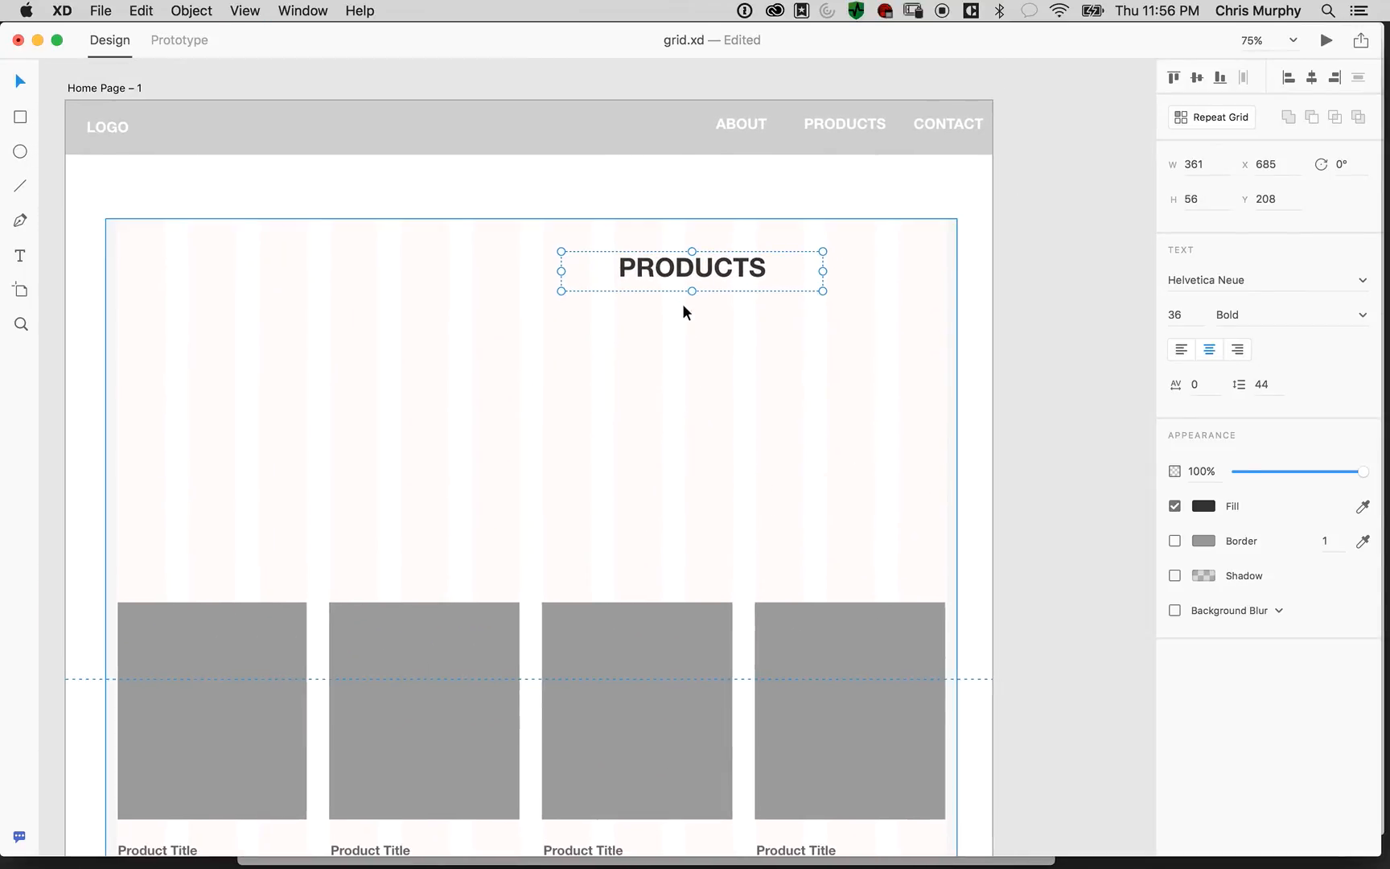
{"action": "mouse_move", "coordinate": [720, 279]}
{"action": "left_mouse_down"}
{"action": "mouse_move", "coordinate": [763, 257]}
{"action": "mouse_move", "coordinate": [791, 271]}
{"action": "mouse_move", "coordinate": [716, 268]}
{"action": "left_mouse_up"}
Left-align the heading and change its text to PRODUCT TITLE
{"action": "left_click", "coordinate": [1181, 349]}
{"action": "double_click", "coordinate": [716, 268]}
{"action": "left_click", "coordinate": [782, 265]}
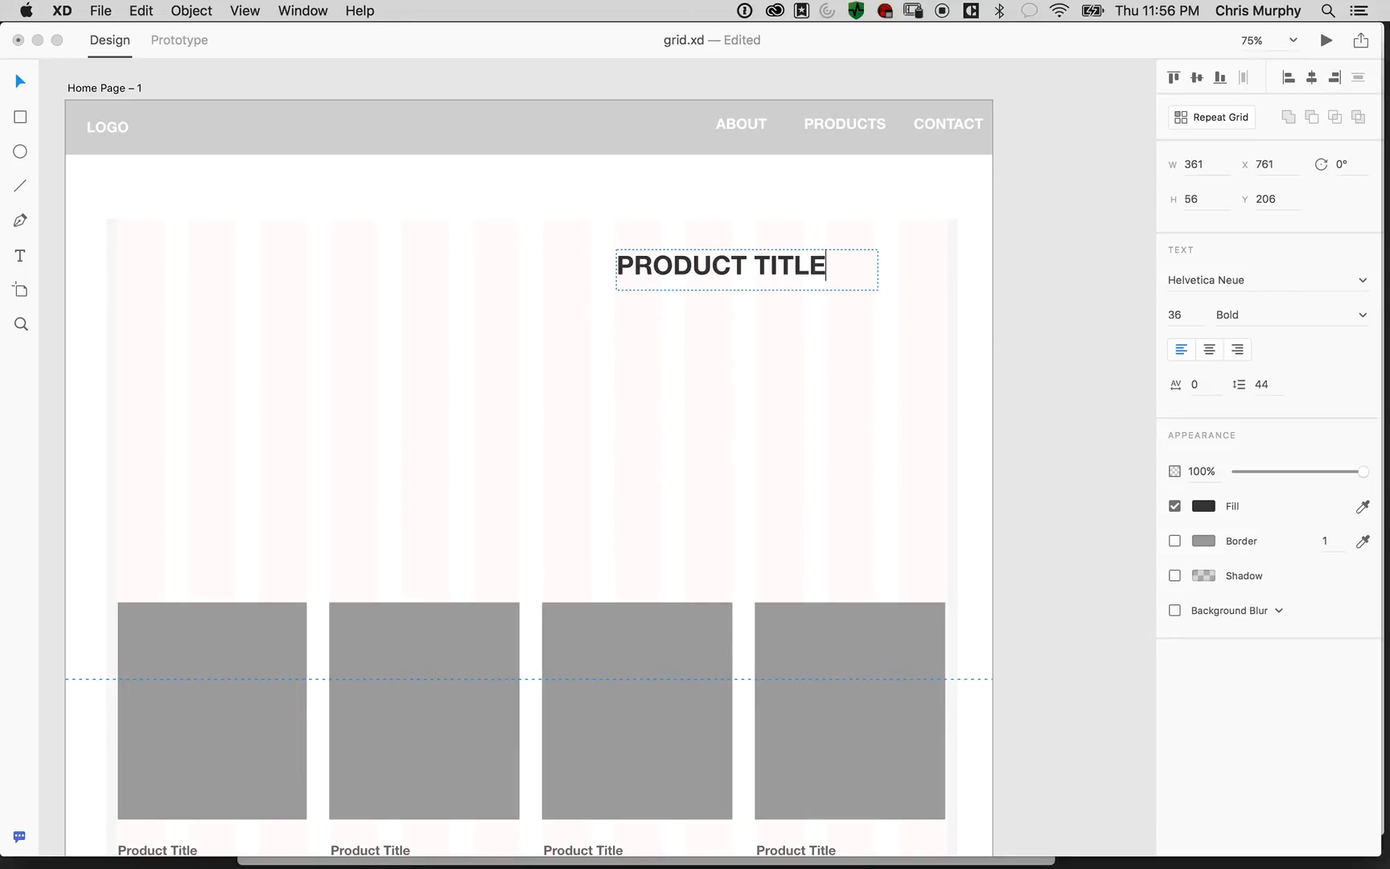
Copy the third product card's description text, paste it and move the copy up beneath the PRODUCT TITLE heading
{"action": "scroll", "coordinate": [1082, 433], "scroll_direction": "down", "scroll_amount": 5}
{"action": "double_click", "coordinate": [627, 633]}
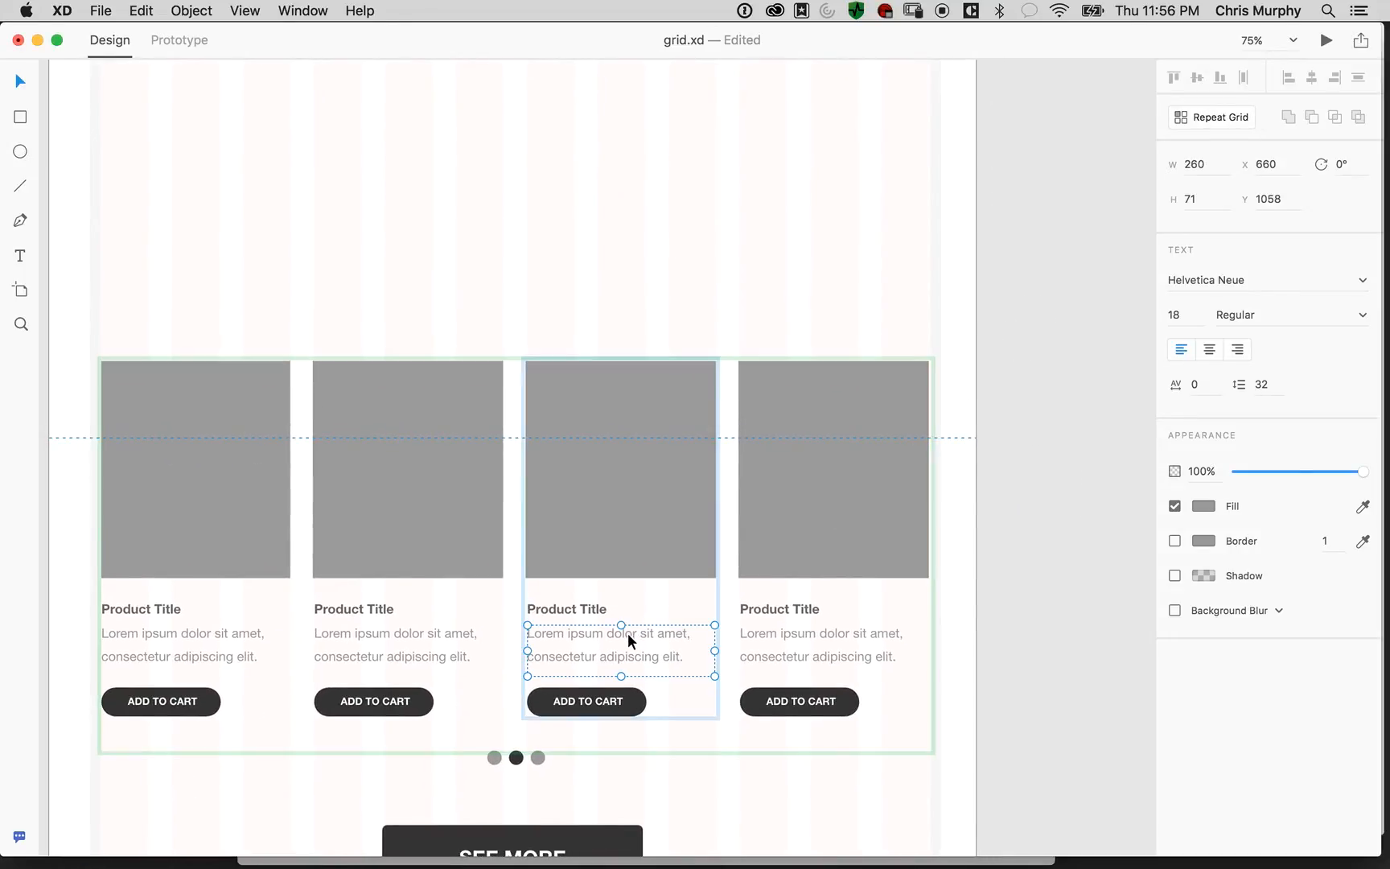
{"action": "key", "text": "space"}
{"action": "left_click_drag", "start_coordinate": [1006, 219], "coordinate": [991, 531]}
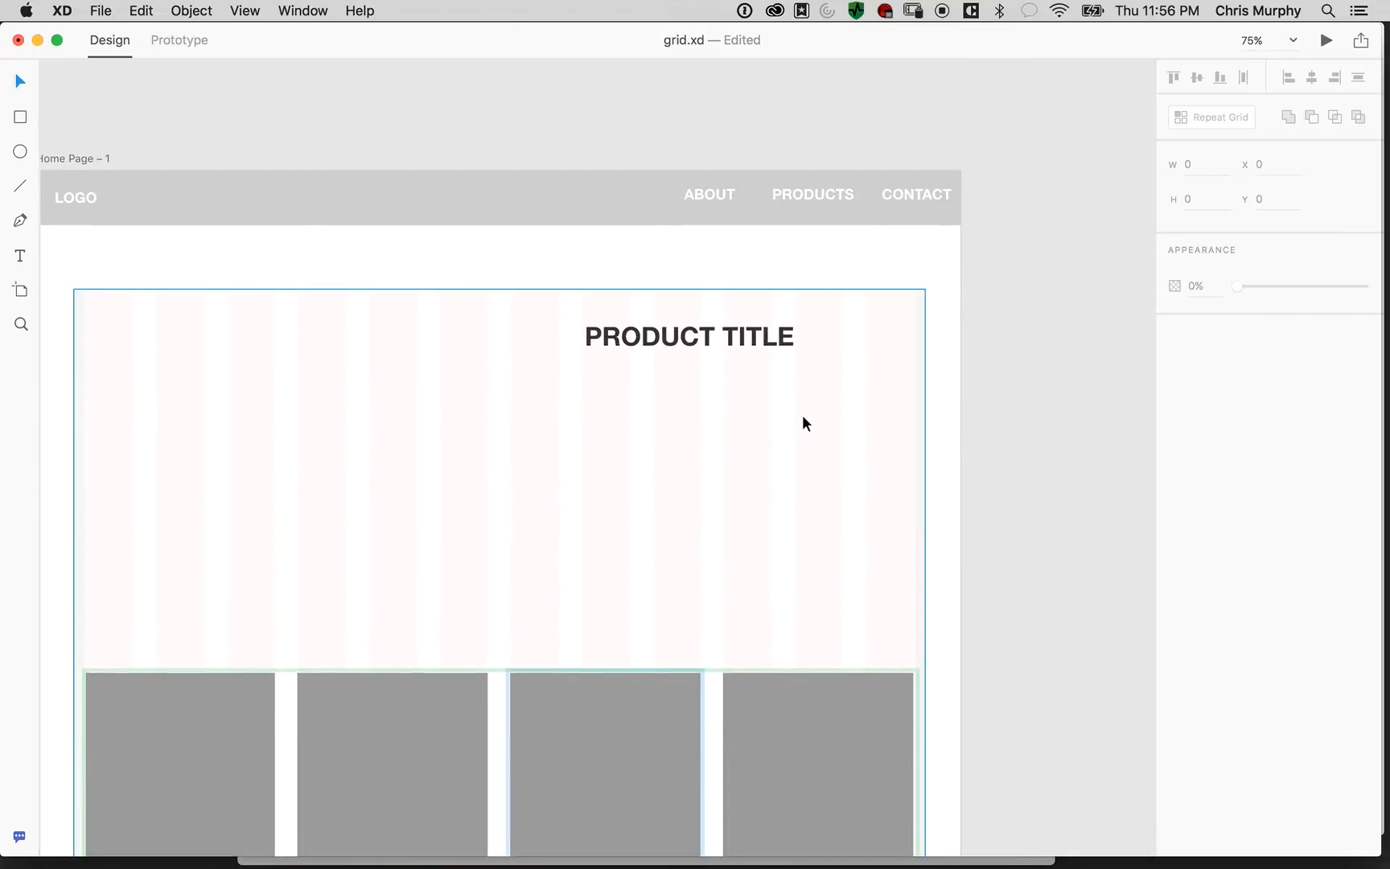
{"action": "key", "text": "super+v"}
{"action": "scroll", "coordinate": [620, 683], "scroll_direction": "down", "scroll_amount": 4}
{"action": "left_click_drag", "start_coordinate": [611, 623], "coordinate": [713, 256]}
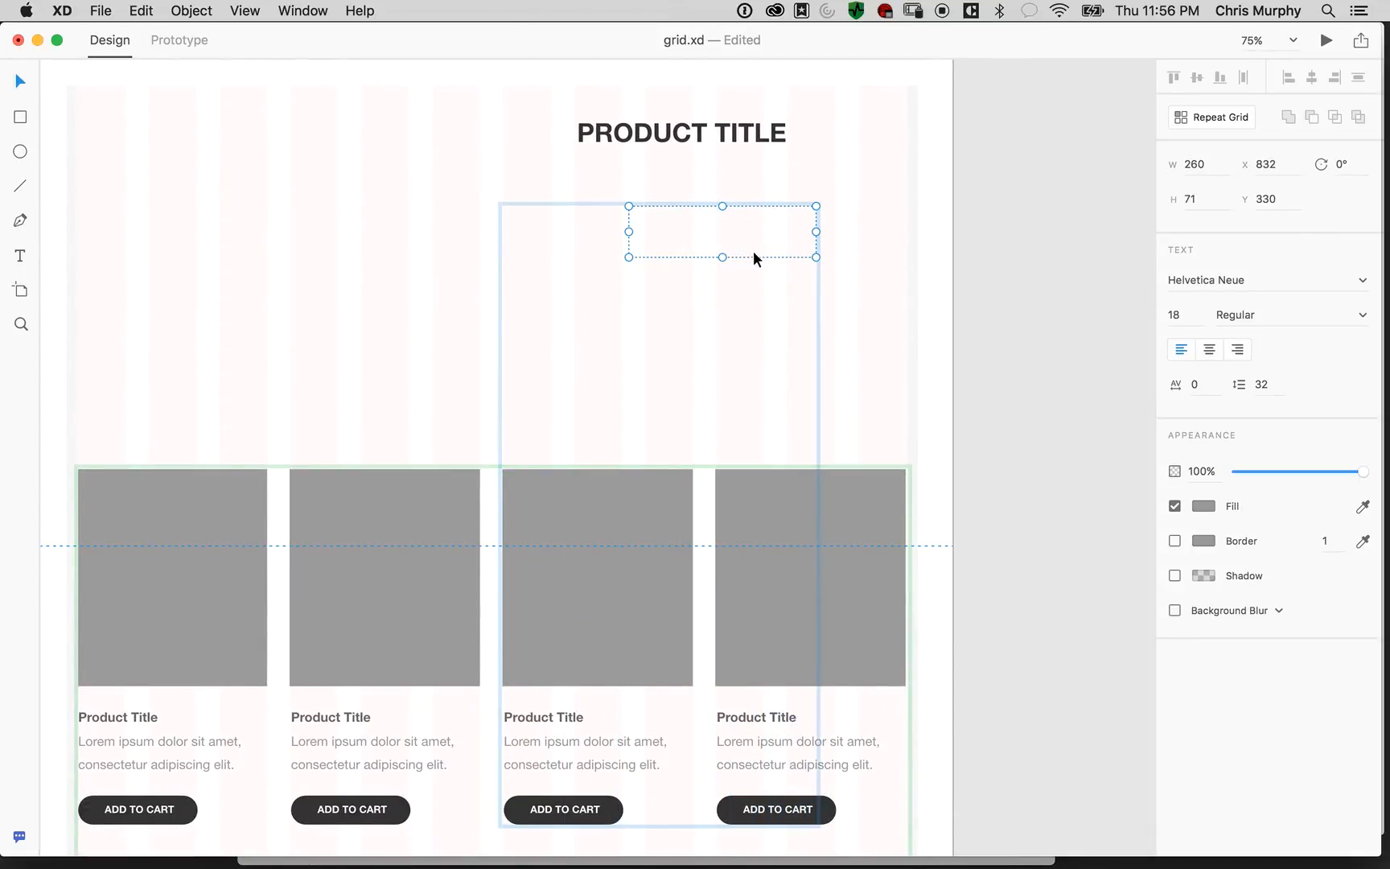
Cut the description copy out of the repeat grid and paste it outside the grid
{"action": "key", "text": "super+x"}
{"action": "left_click", "coordinate": [963, 279]}
{"action": "key", "text": "super+v"}
Position the pasted description directly under the PRODUCT TITLE heading at X 756, Y 271, with a width of 358
{"action": "left_click_drag", "start_coordinate": [736, 233], "coordinate": [836, 185]}
{"action": "double_click", "coordinate": [684, 204]}
{"action": "left_click_drag", "start_coordinate": [677, 199], "coordinate": [569, 161]}
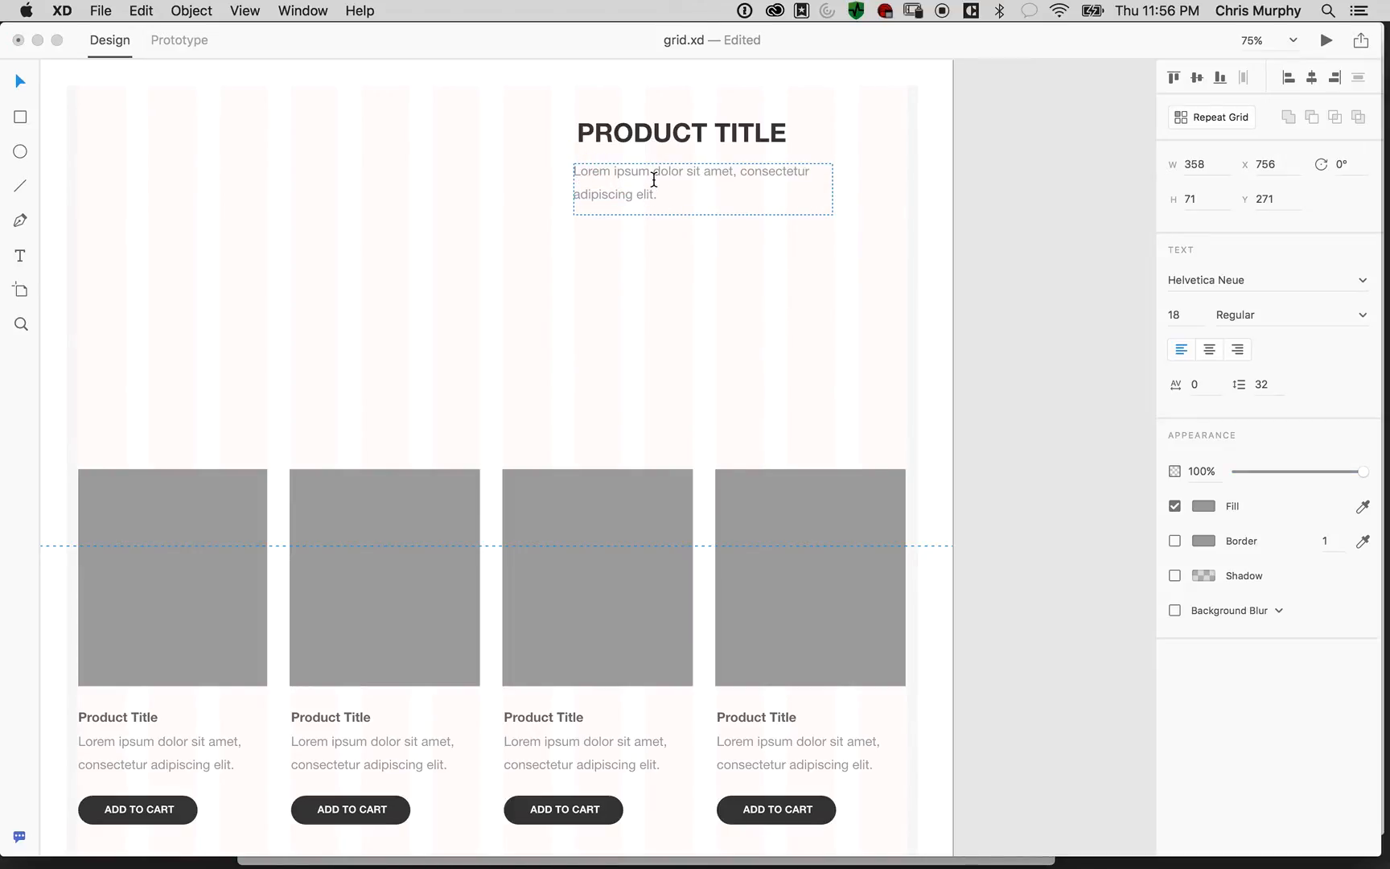
Append the Lorem ipsum sentence twice more to the description and extend its text box to a height of 139
{"action": "key", "text": "super+a"}
{"action": "key", "text": "Right"}
{"action": "key", "text": "super+v"}
{"action": "key", "text": "super+v"}
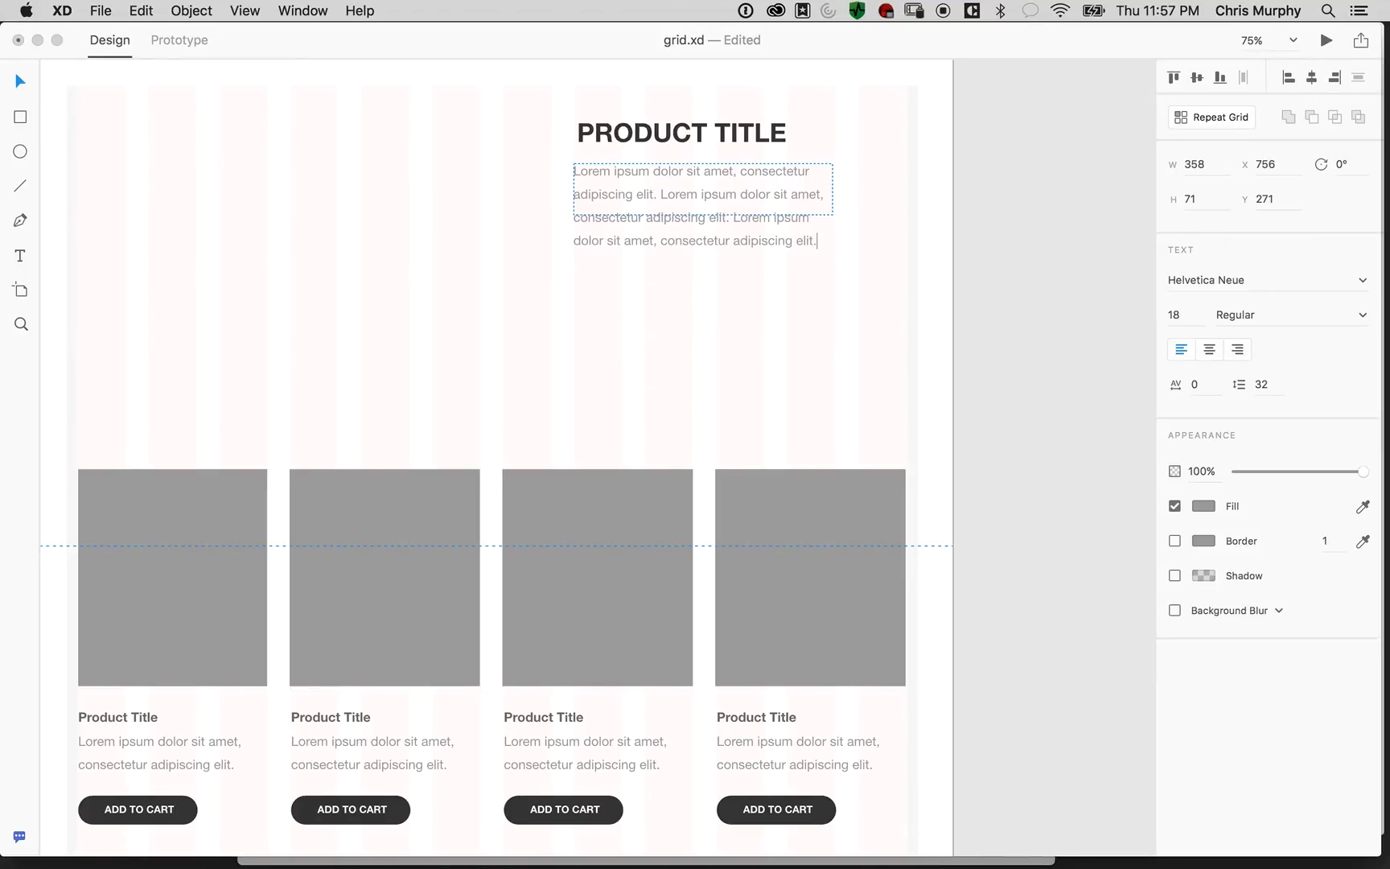
{"action": "key", "text": "Escape"}
{"action": "left_click_drag", "start_coordinate": [703, 214], "coordinate": [703, 264]}
Select the PRODUCT TITLE heading and its description together and move them down and slightly left to X 751, Y 249
{"action": "scroll", "coordinate": [703, 264], "scroll_direction": "up", "scroll_amount": 1}
{"action": "scroll", "coordinate": [703, 264], "scroll_direction": "left", "scroll_amount": 1}
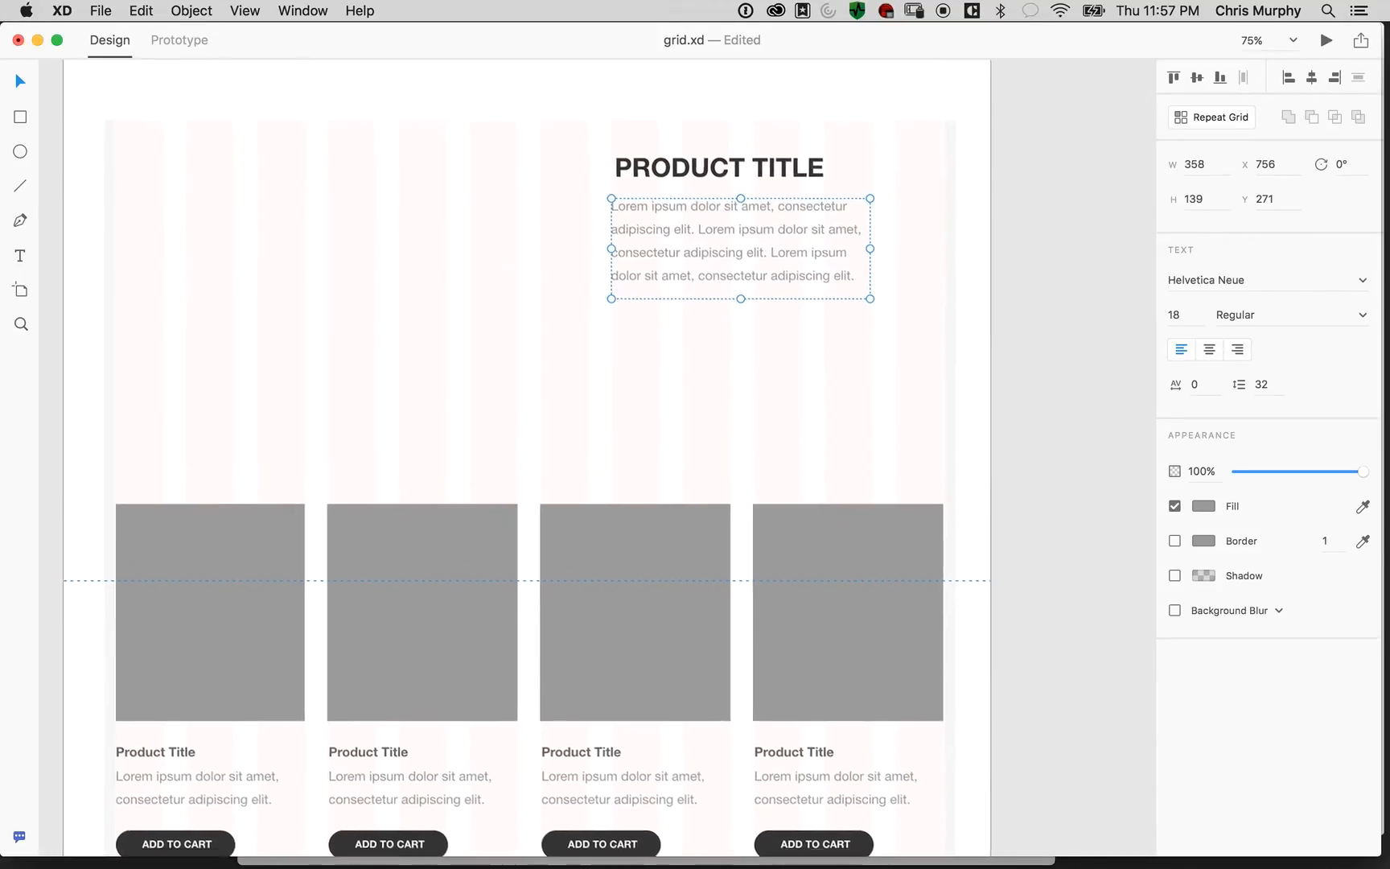
{"action": "scroll", "coordinate": [703, 264], "scroll_direction": "up", "scroll_amount": 1}
{"action": "scroll", "coordinate": [703, 264], "scroll_direction": "left", "scroll_amount": 1}
{"action": "left_click", "coordinate": [743, 187]}
{"action": "left_click", "coordinate": [745, 249]}
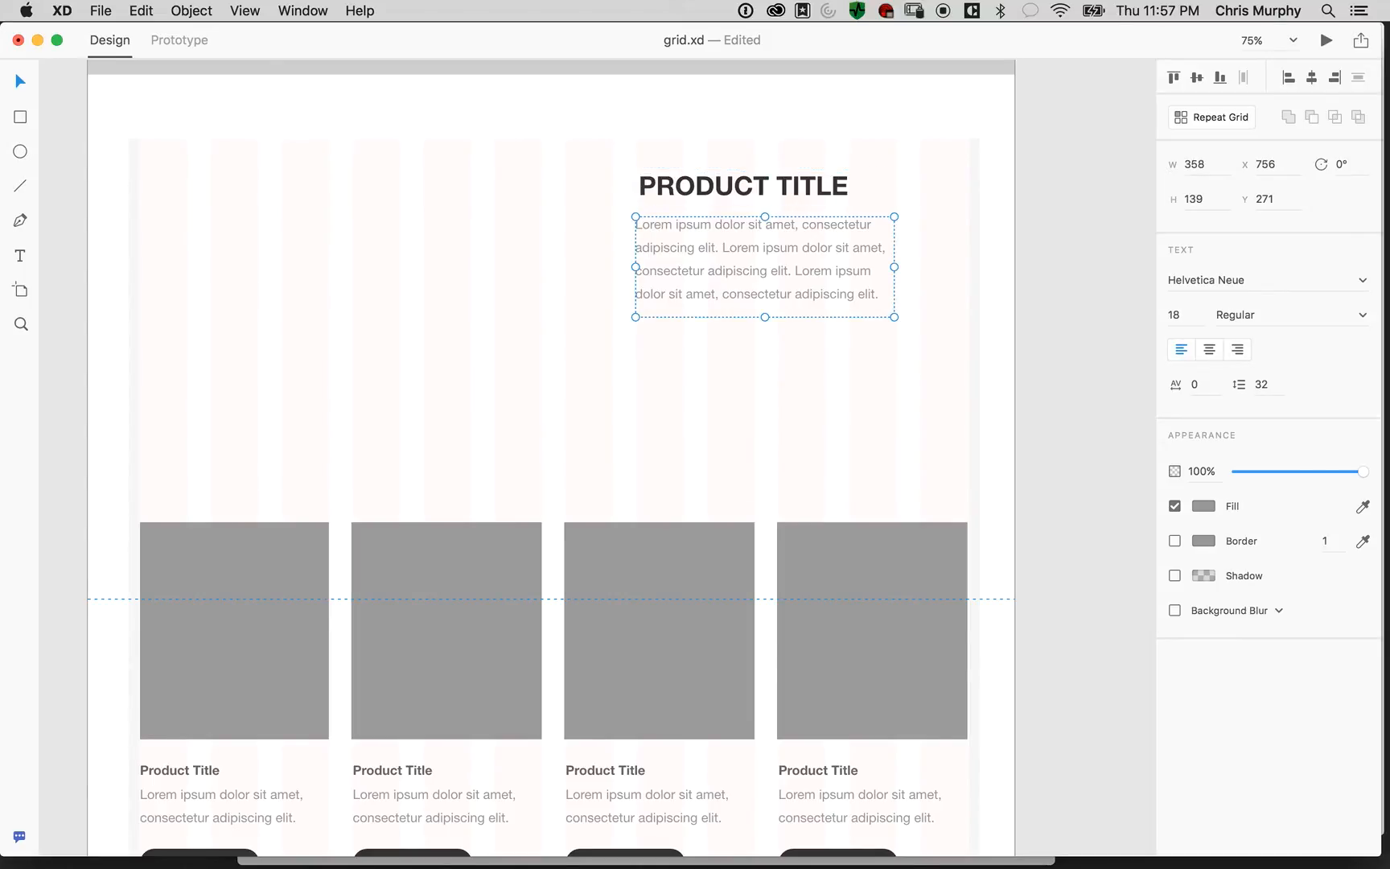
{"action": "left_click", "coordinate": [744, 189], "text": "shift"}
{"action": "left_click_drag", "start_coordinate": [744, 188], "coordinate": [744, 220]}
{"action": "left_click", "coordinate": [744, 219], "text": "shift"}
{"action": "left_click", "coordinate": [744, 244], "text": "shift"}
{"action": "left_click", "coordinate": [744, 219], "text": "shift"}
{"action": "left_click_drag", "start_coordinate": [744, 219], "coordinate": [740, 219]}
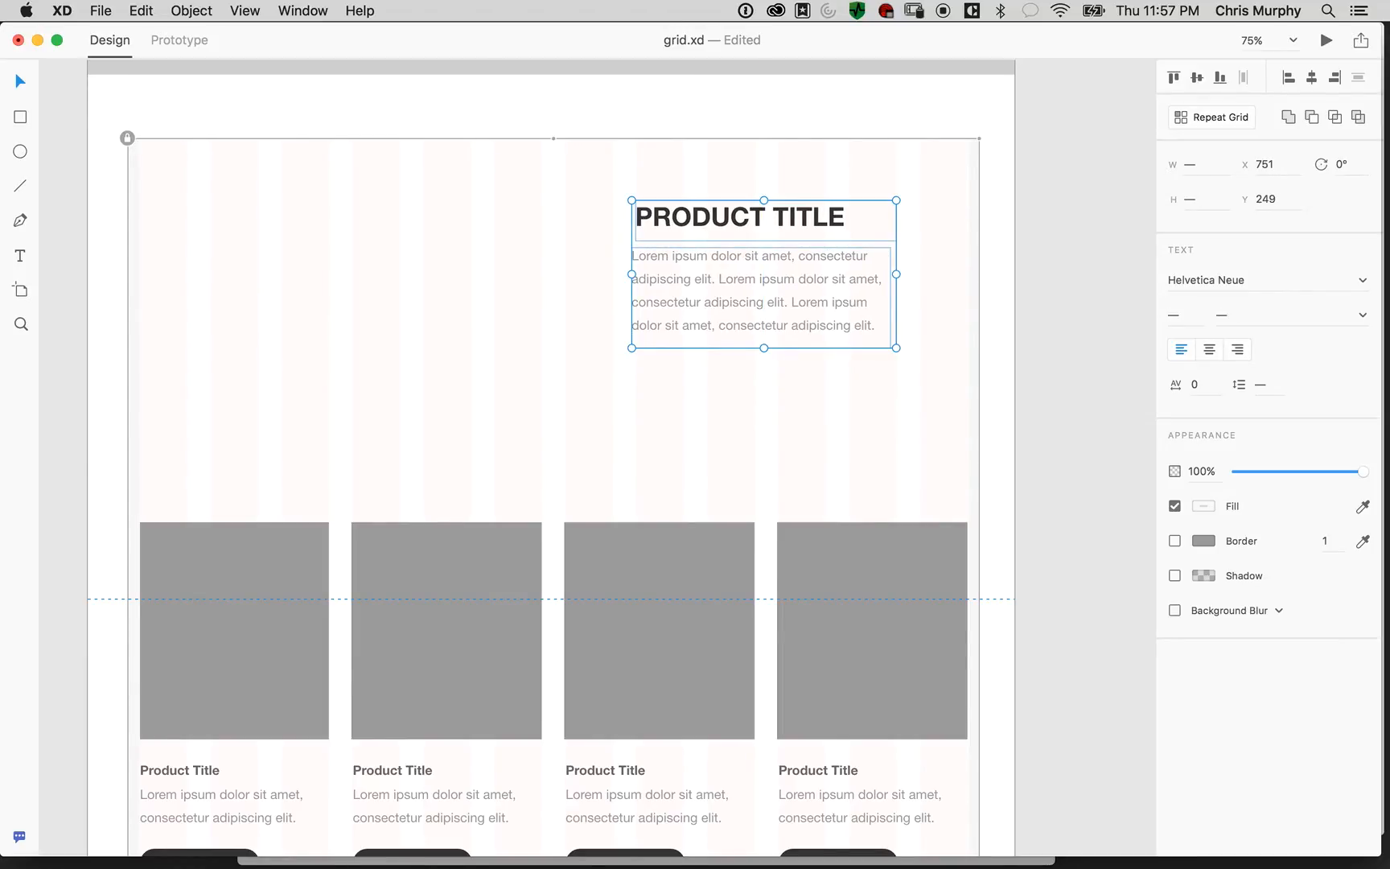
Shift the description right to X 757, Y 314 so that it aligns with the left edge of the PRODUCT TITLE heading
{"action": "left_click", "coordinate": [828, 591], "text": "shift"}
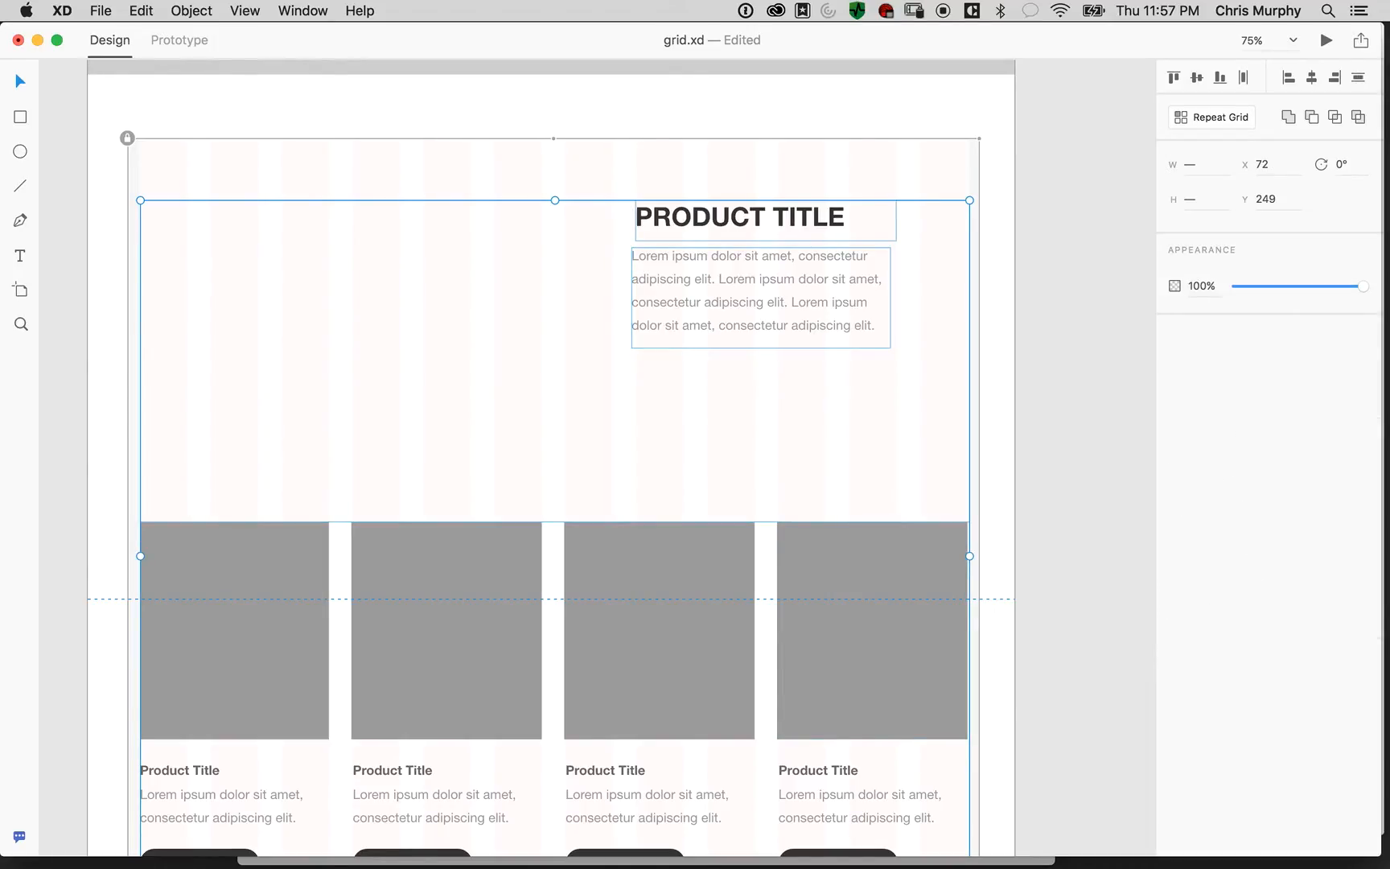
{"action": "scroll", "coordinate": [611, 145], "scroll_direction": "up", "scroll_amount": 3}
{"action": "scroll", "coordinate": [611, 144], "scroll_direction": "right", "scroll_amount": 1}
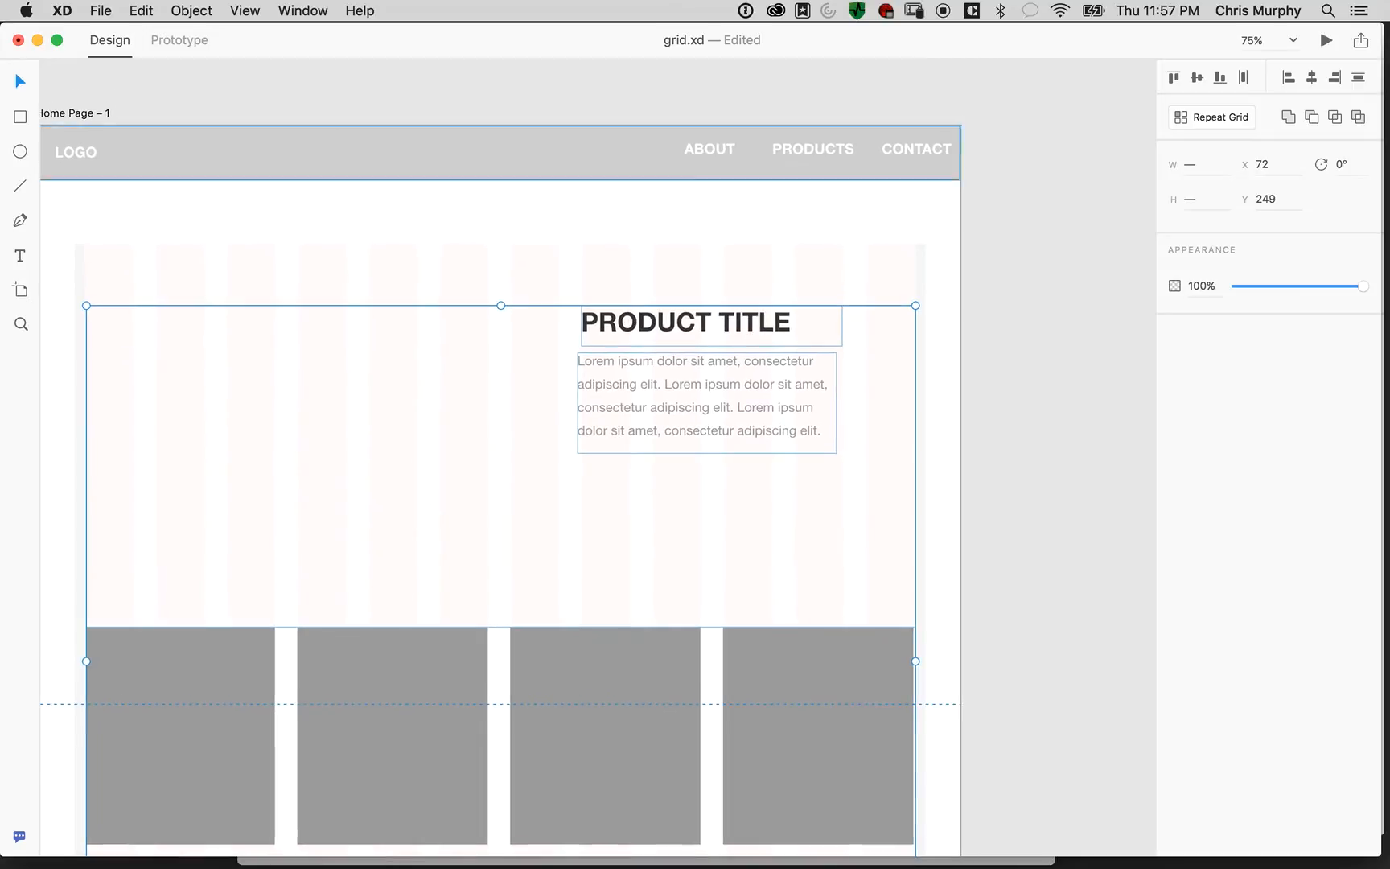
{"action": "left_click", "coordinate": [611, 149]}
{"action": "left_click_drag", "start_coordinate": [707, 402], "coordinate": [710, 403]}
{"action": "key", "text": "Right"}
{"action": "key", "text": "Right"}
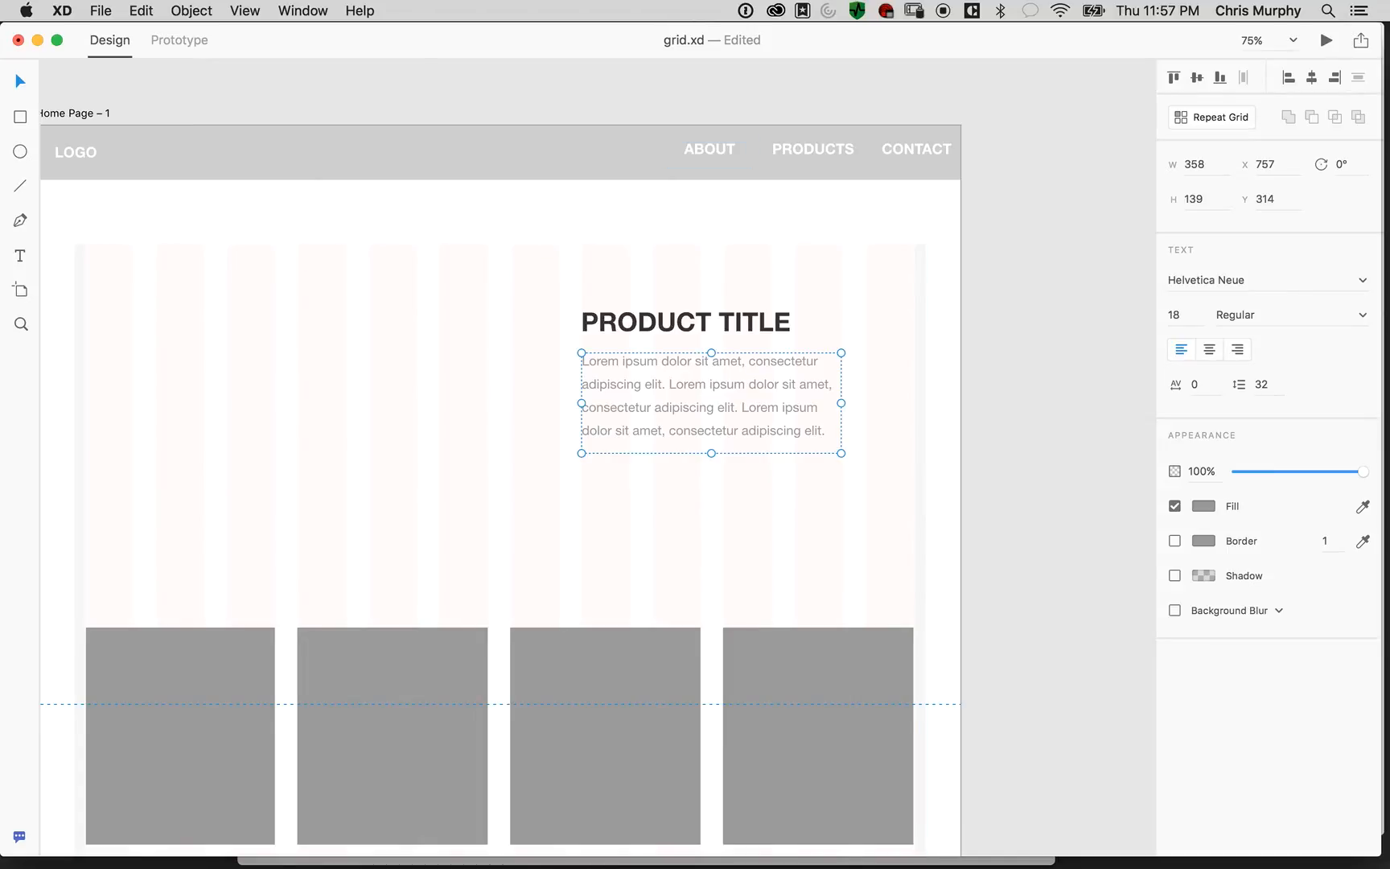
Copy the first product card's grey image rectangle and paste it outside the repeat grid
{"action": "key", "text": "Escape"}
{"action": "scroll", "coordinate": [598, 457], "scroll_direction": "down", "scroll_amount": 4}
{"action": "scroll", "coordinate": [597, 457], "scroll_direction": "left", "scroll_amount": 3}
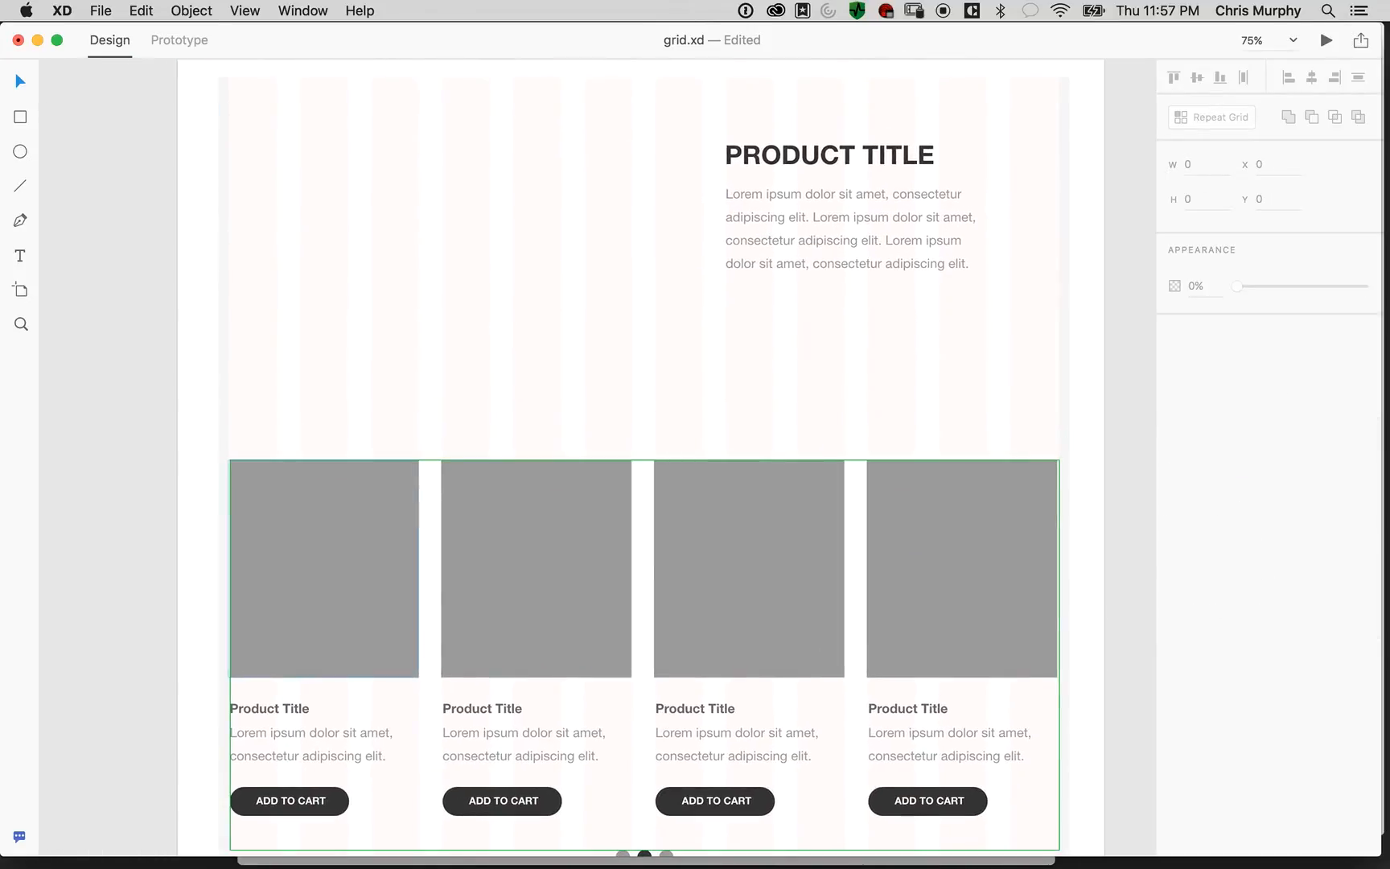
{"action": "double_click", "coordinate": [323, 568]}
{"action": "double_click", "coordinate": [323, 569]}
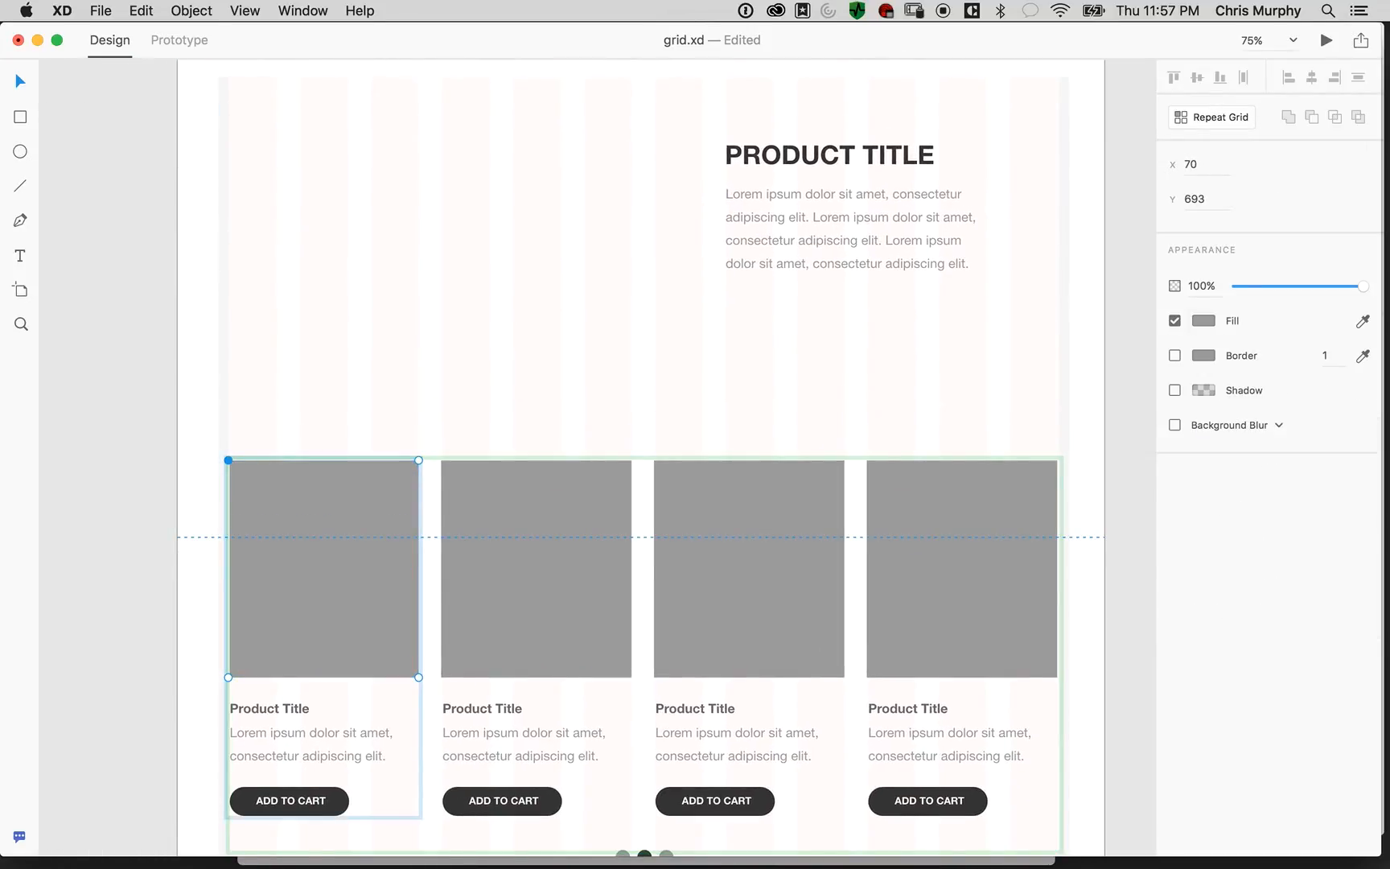
{"action": "key", "text": "super+z"}
{"action": "key", "text": "super+shift+a"}
{"action": "key", "text": "super+v"}
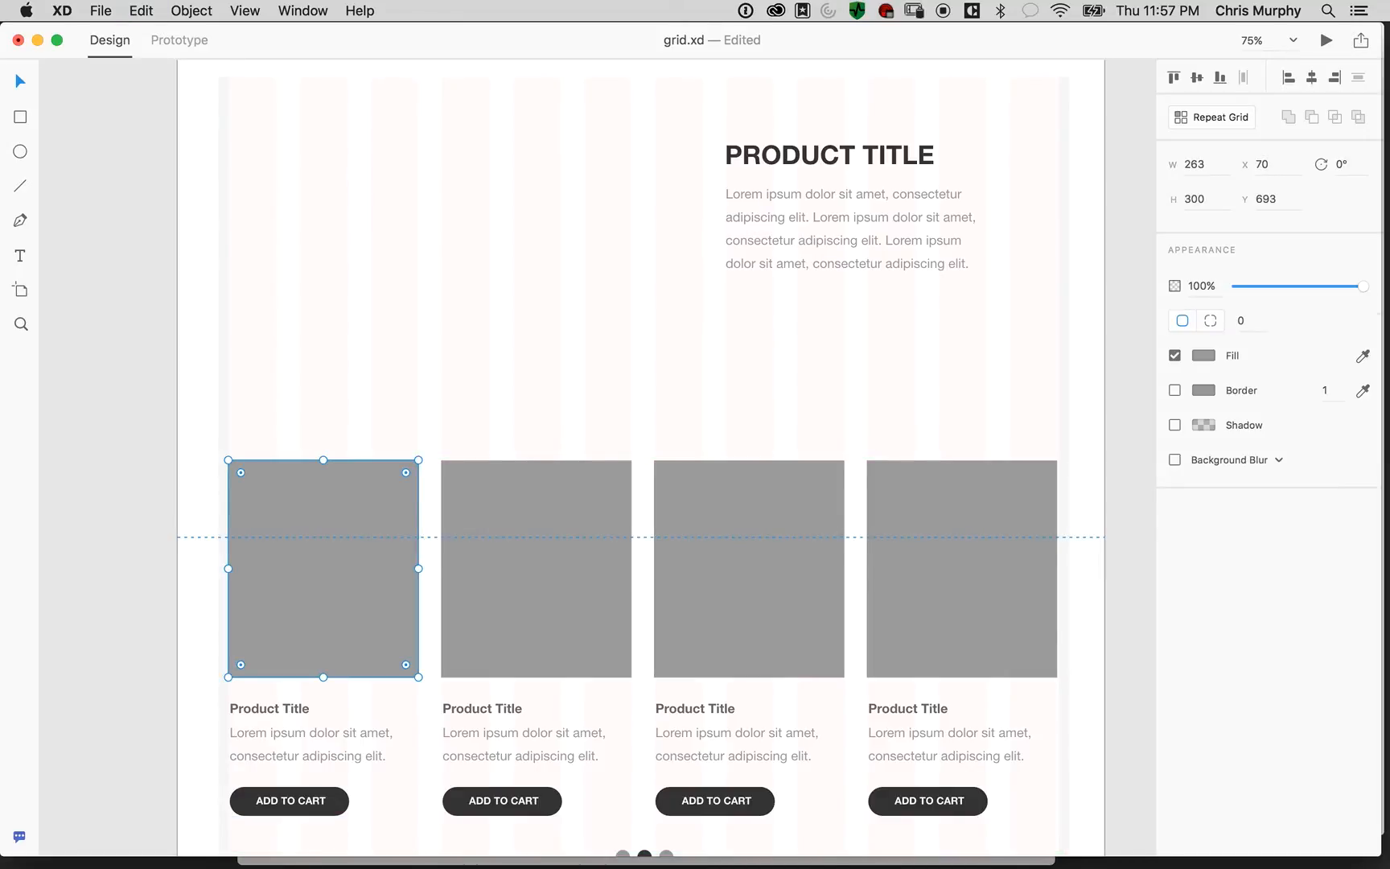
Place the pasted rectangle beside the product title at X 171, Y 164 and enlarge it to 548 by 441
{"action": "left_click_drag", "start_coordinate": [323, 569], "coordinate": [460, 237]}
{"action": "scroll", "coordinate": [460, 237], "scroll_direction": "up", "scroll_amount": 4}
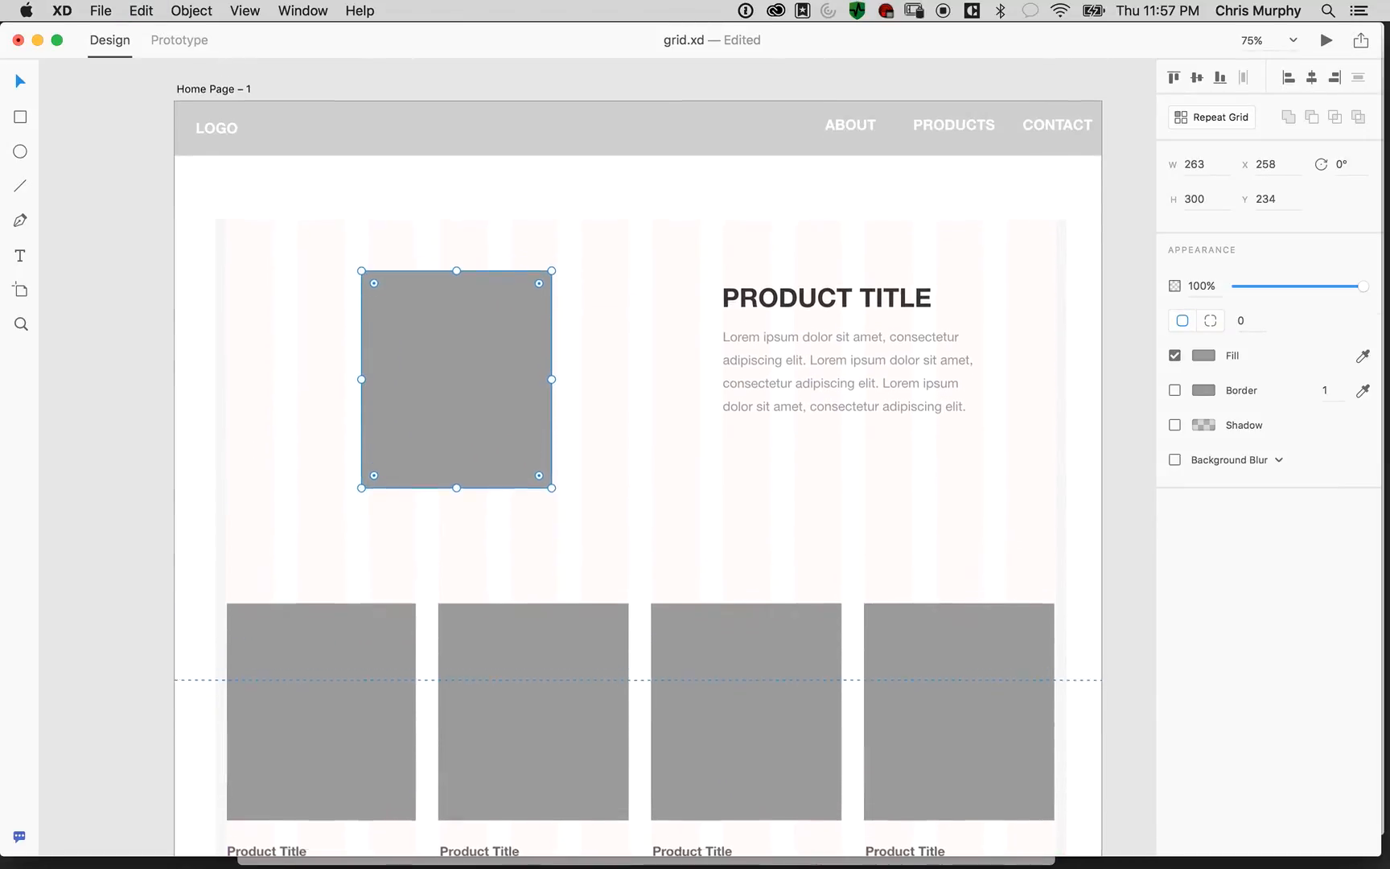
{"action": "left_click_drag", "start_coordinate": [458, 394], "coordinate": [400, 343]}
{"action": "left_click_drag", "start_coordinate": [488, 450], "coordinate": [695, 552]}
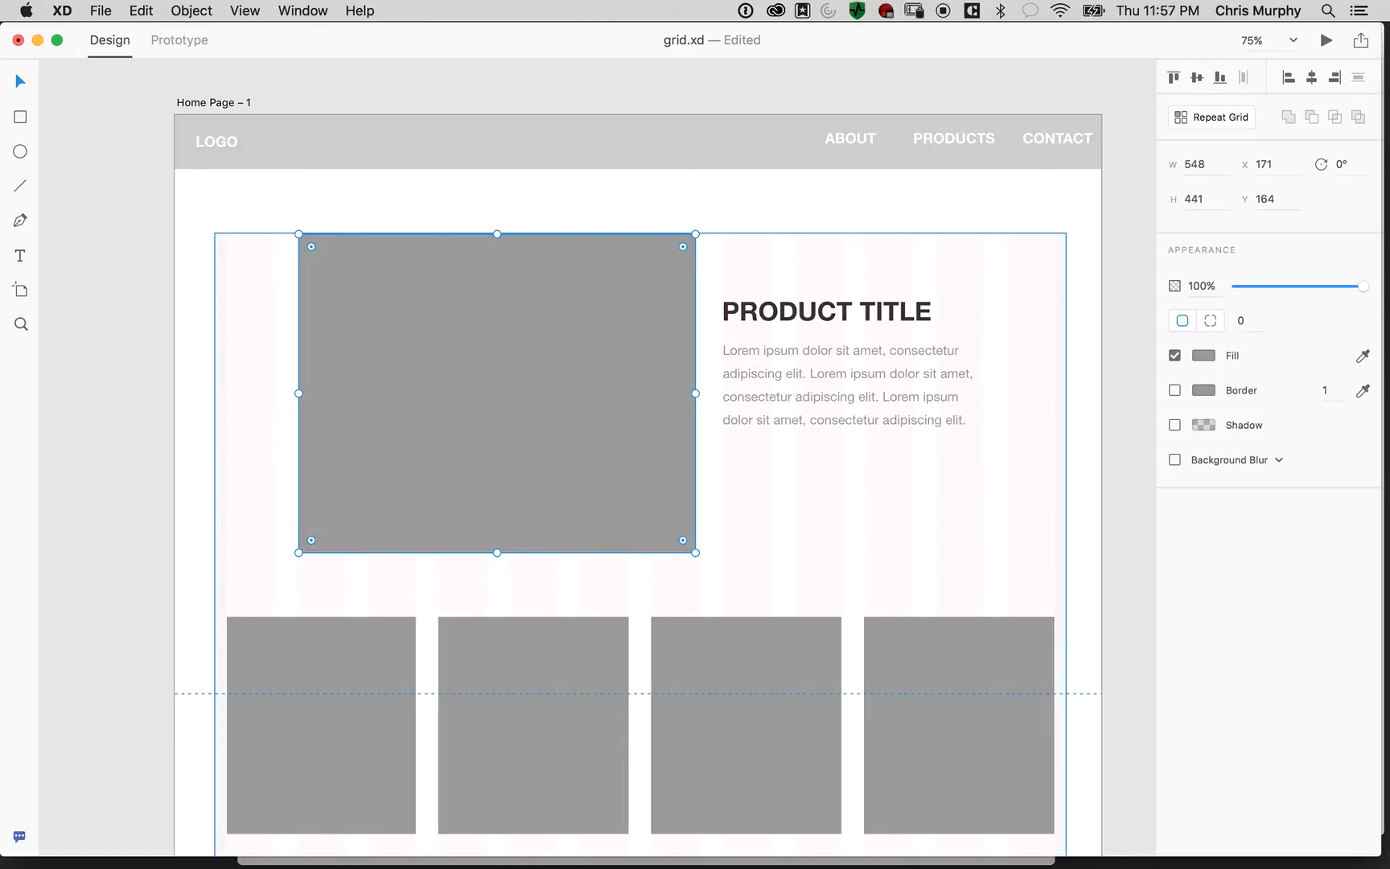
Move the product row, its carousel dots and the SEE MORE button down together to Y 742
{"action": "key", "text": "super+minus"}
{"action": "scroll", "coordinate": [619, 450], "scroll_direction": "down", "scroll_amount": 5}
{"action": "left_click_drag", "start_coordinate": [1019, 372], "coordinate": [397, 769]}
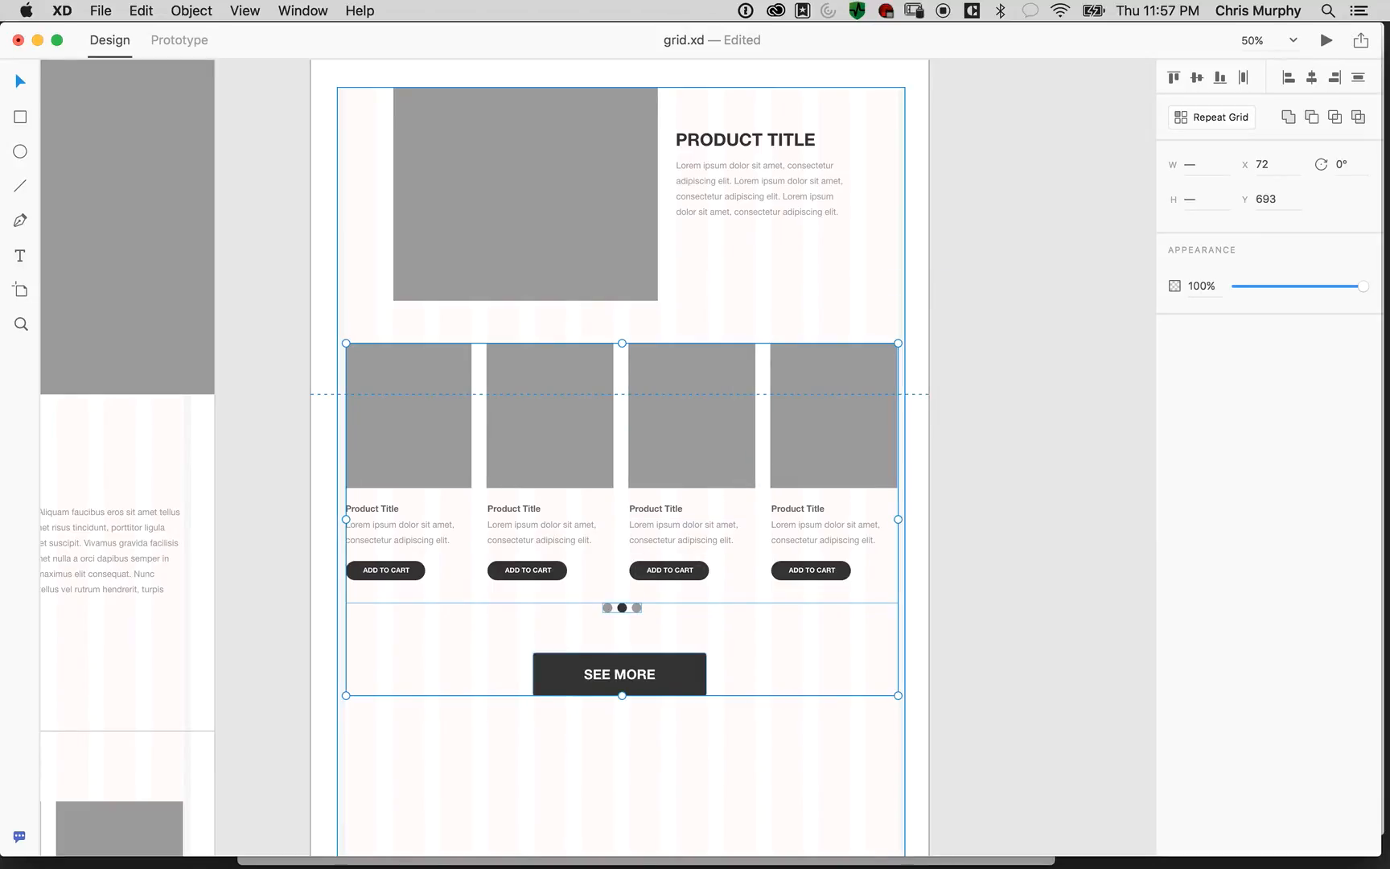
{"action": "mouse_move", "coordinate": [555, 431]}
{"action": "left_mouse_down"}
{"action": "mouse_move", "coordinate": [555, 476]}
{"action": "mouse_move", "coordinate": [555, 454]}
{"action": "left_mouse_up"}
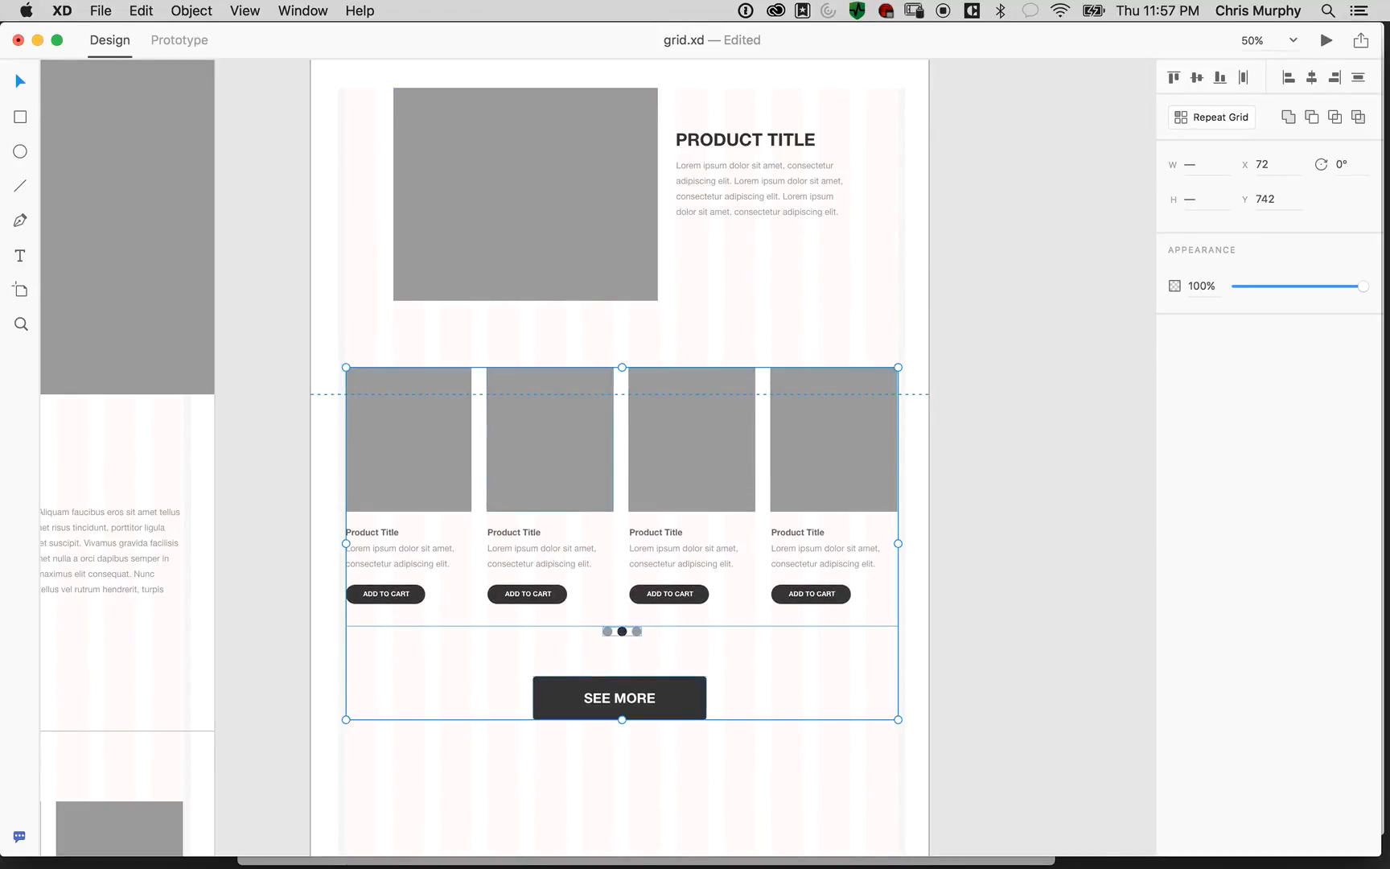
Copy the three carousel dots from the original Home Page artboard and paste them into the duplicated artboard
{"action": "scroll", "coordinate": [620, 459], "scroll_direction": "down", "scroll_amount": 10}
{"action": "scroll", "coordinate": [619, 458], "scroll_direction": "left", "scroll_amount": 10}
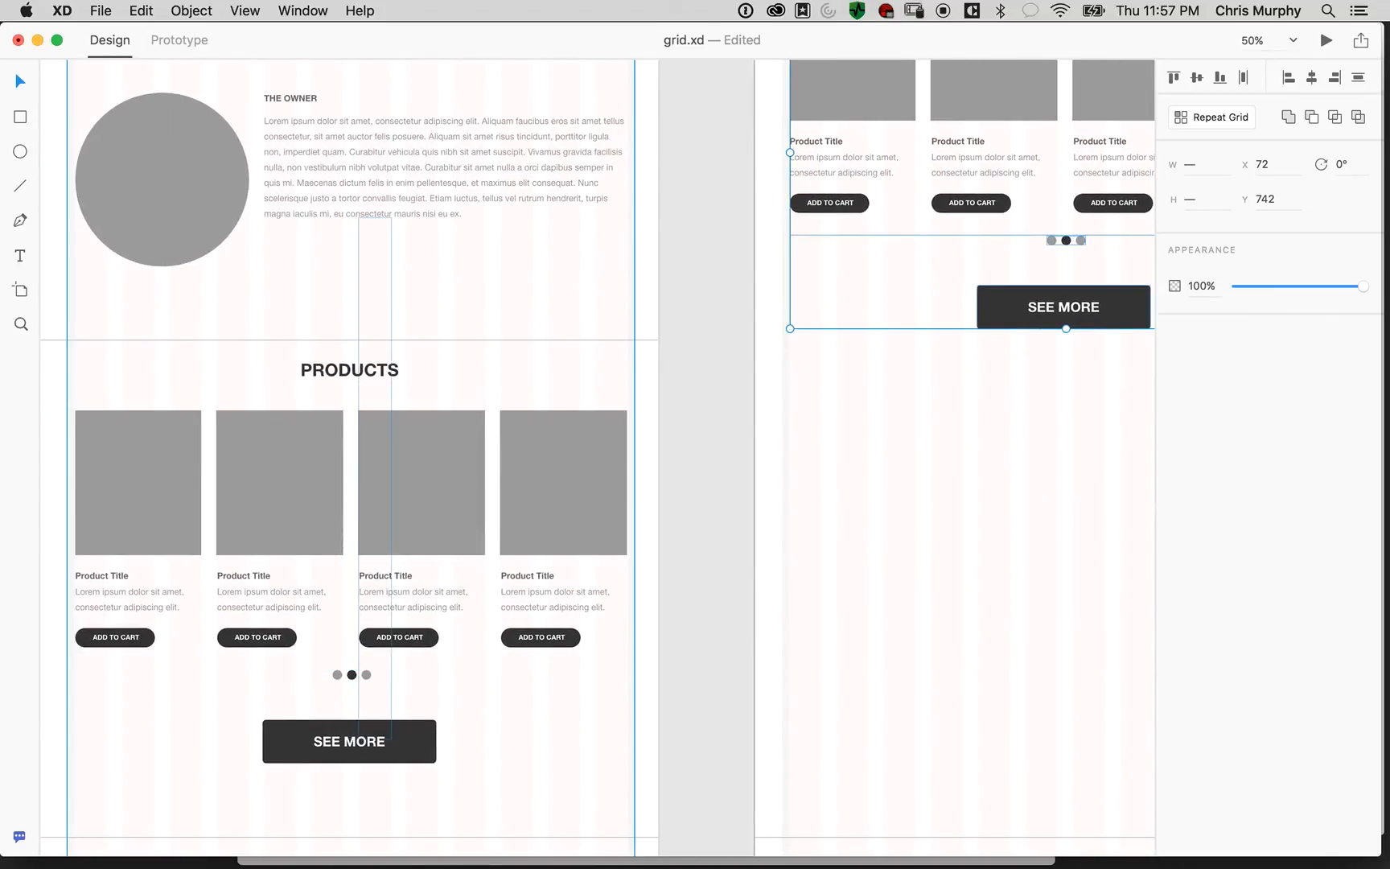
{"action": "left_click", "coordinate": [351, 675]}
{"action": "key", "text": "super+c"}
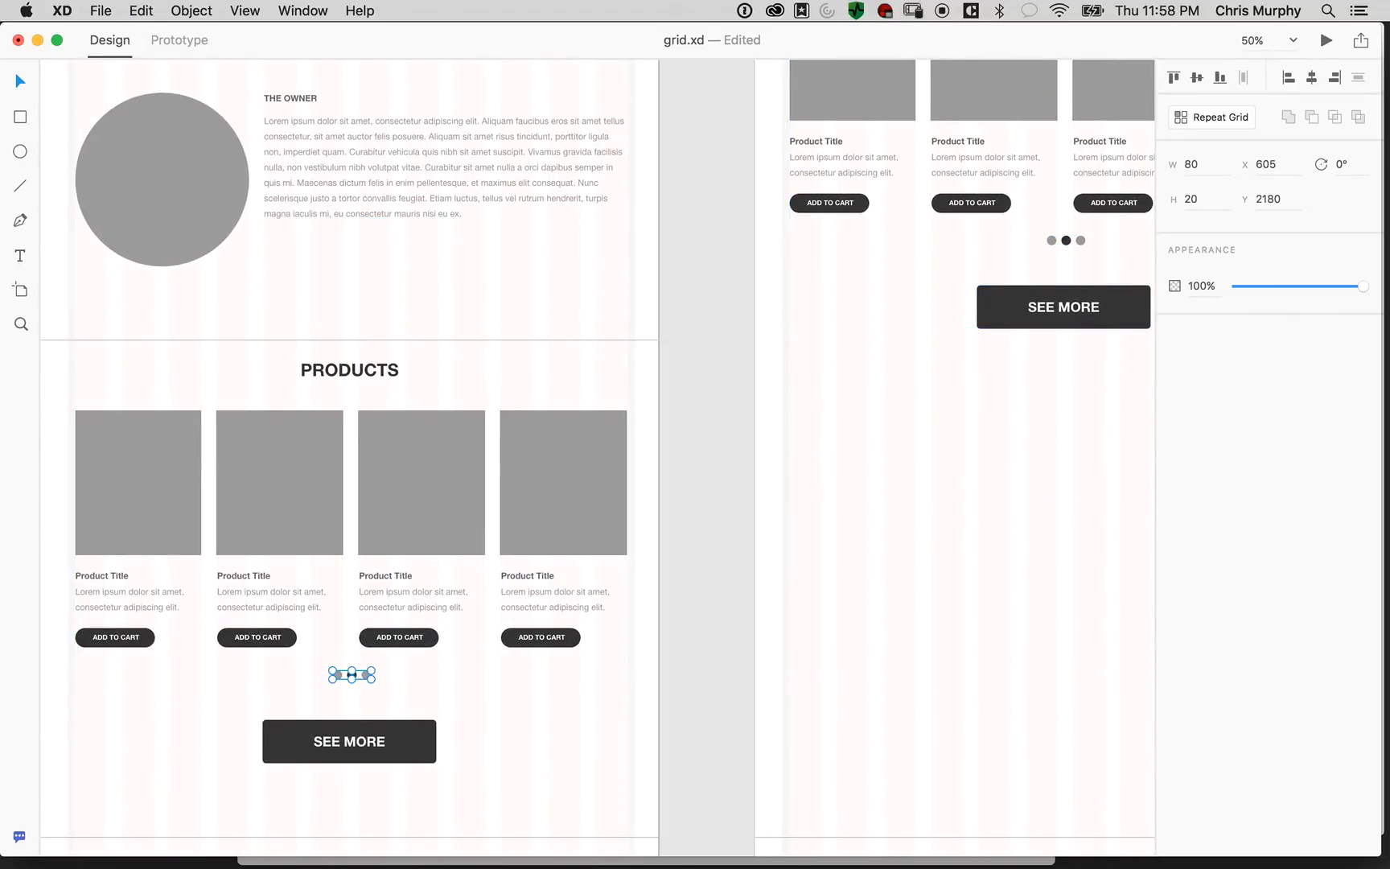
{"action": "scroll", "coordinate": [845, 515], "scroll_direction": "right", "scroll_amount": 10}
{"action": "scroll", "coordinate": [845, 515], "scroll_direction": "up", "scroll_amount": 8}
{"action": "scroll", "coordinate": [482, 386], "scroll_direction": "up", "scroll_amount": 8}
{"action": "left_click", "coordinate": [482, 386]}
{"action": "key", "text": "super+v"}
{"action": "scroll", "coordinate": [498, 619], "scroll_direction": "down", "scroll_amount": 10}
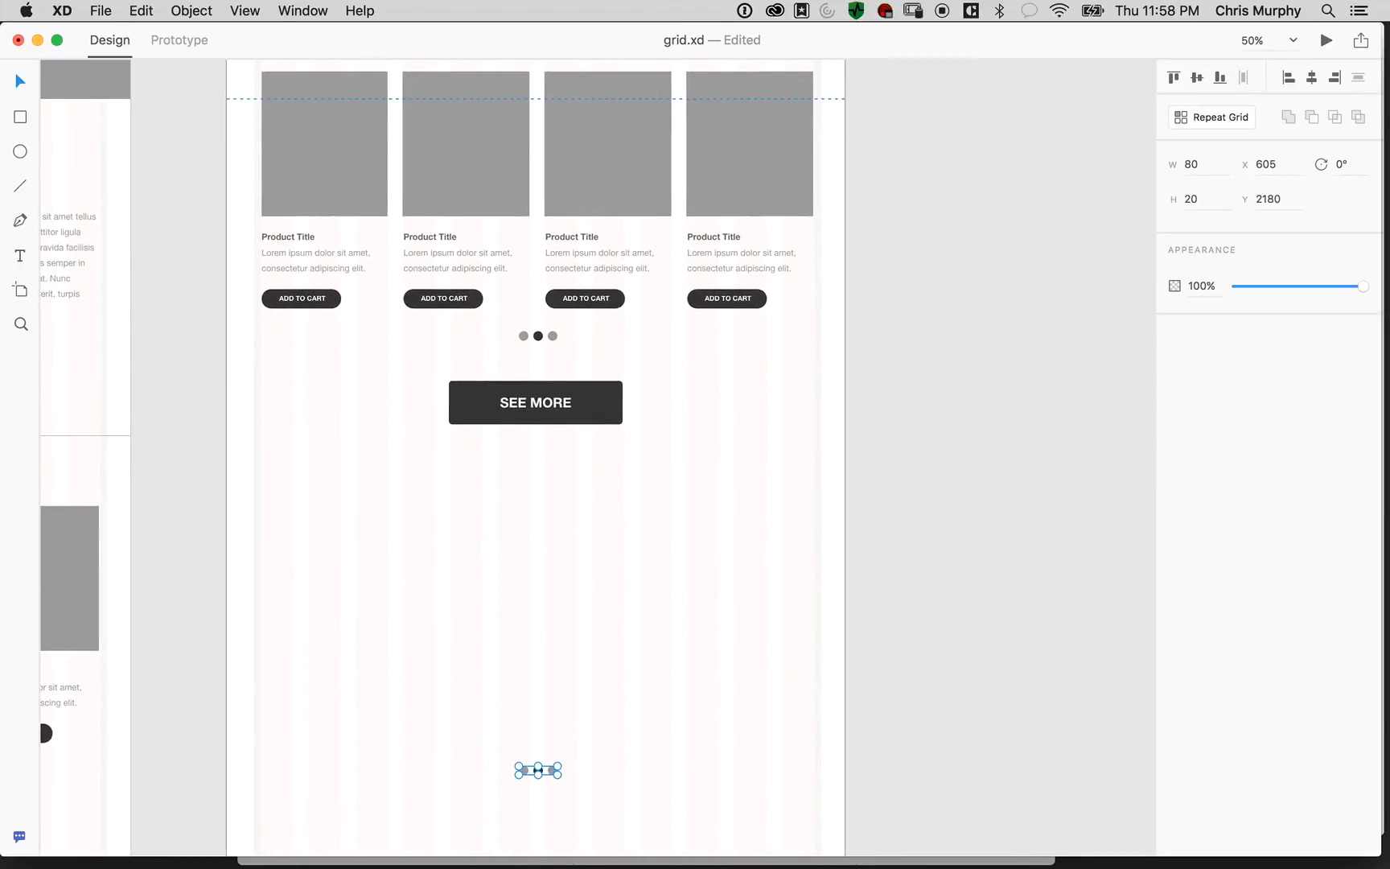
Move the pasted carousel dots up into the gap between the large product image and the product row
{"action": "left_click_drag", "start_coordinate": [538, 770], "coordinate": [536, 101]}
{"action": "scroll", "coordinate": [536, 101], "scroll_direction": "up", "scroll_amount": 10}
{"action": "left_click_drag", "start_coordinate": [569, 550], "coordinate": [569, 489]}
{"action": "key", "text": "Escape"}
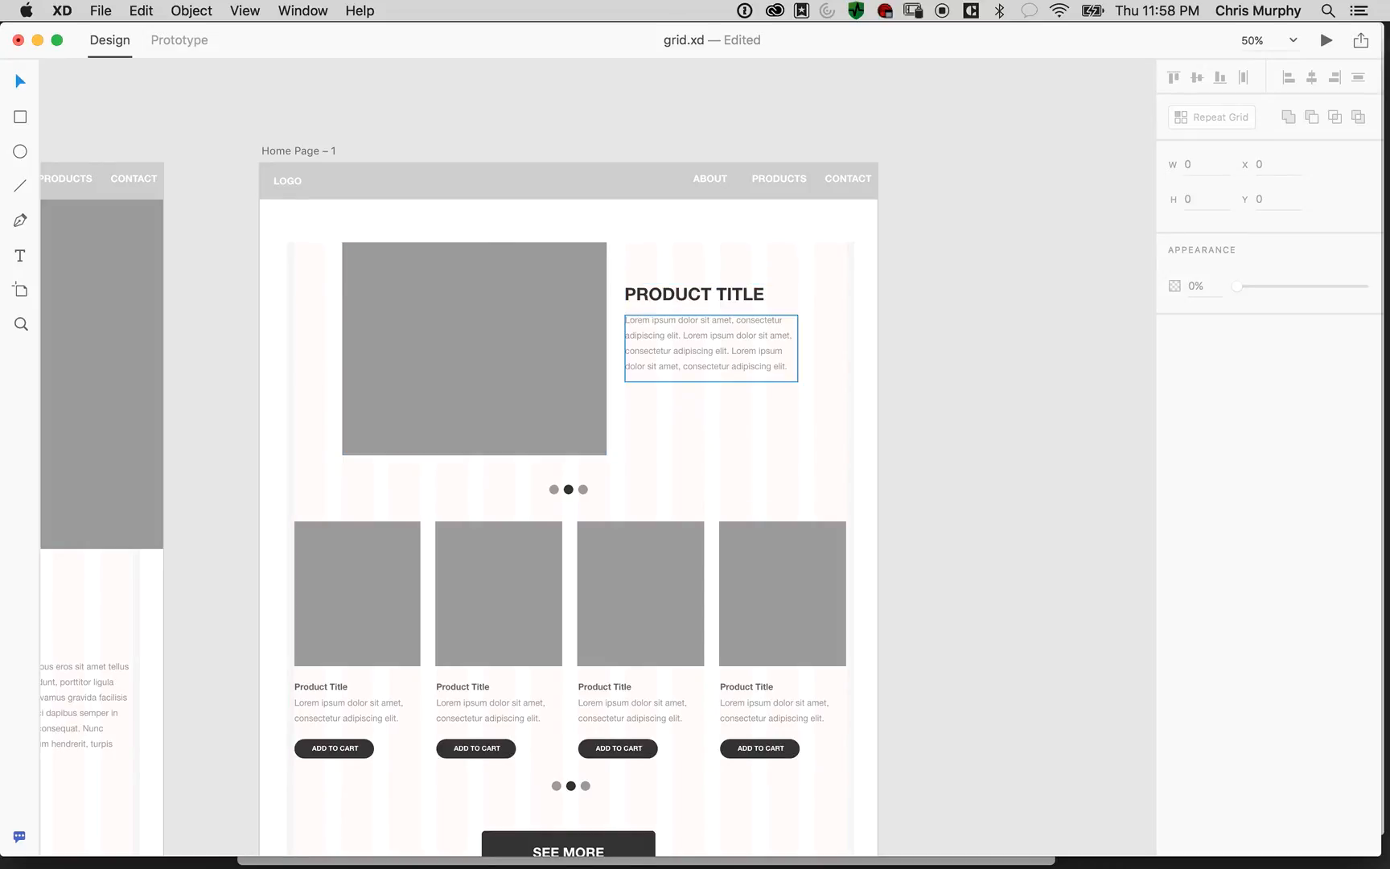
{"action": "key", "text": "super+equal"}
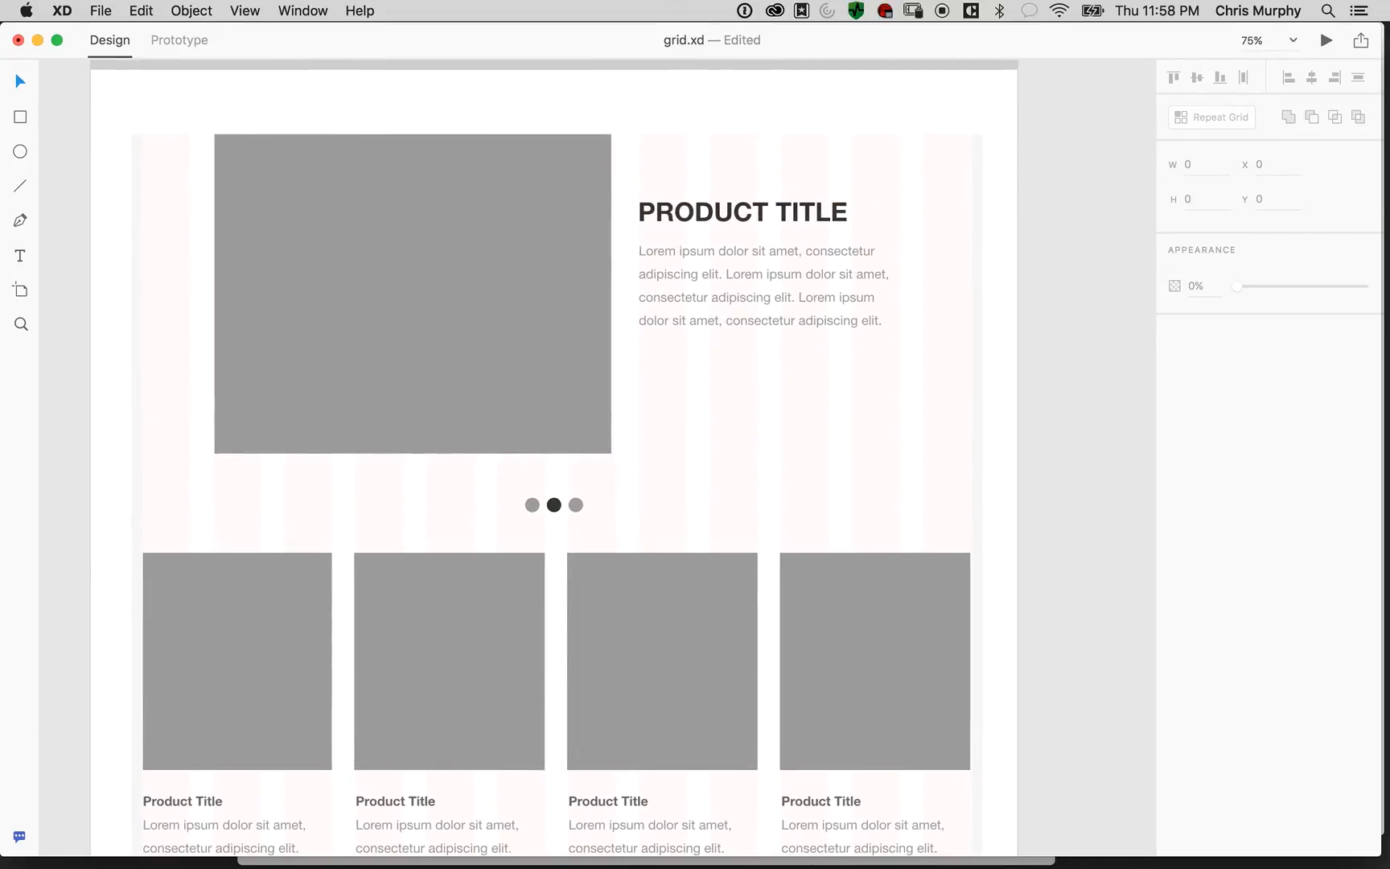
{"action": "scroll", "coordinate": [579, 458], "scroll_direction": "left", "scroll_amount": 3}
{"action": "key", "text": "l"}
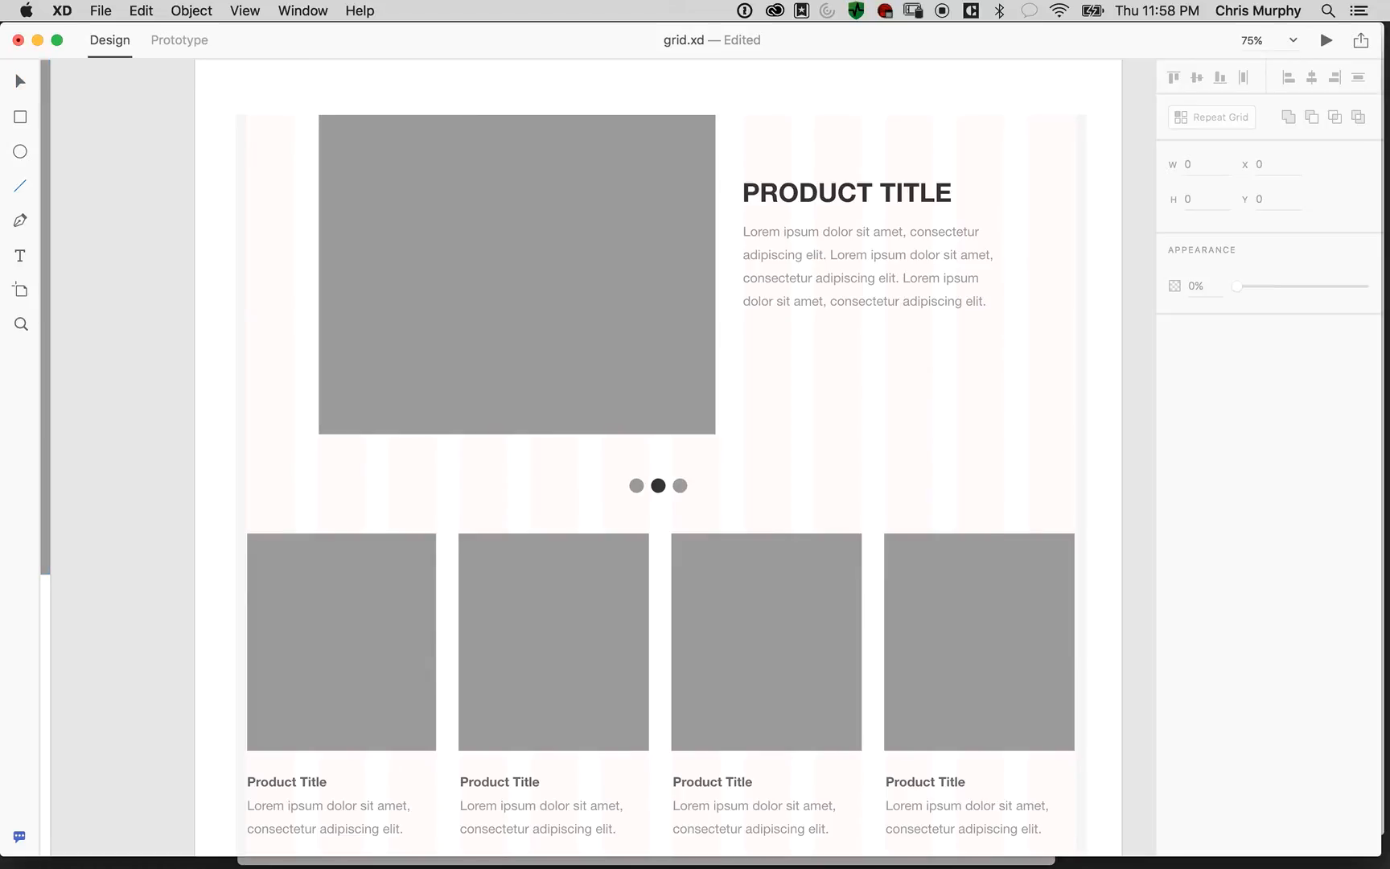
{"action": "scroll", "coordinate": [456, 457], "scroll_direction": "right", "scroll_amount": 5}
{"action": "mouse_move", "coordinate": [756, 157]}
{"action": "left_mouse_down"}
{"action": "mouse_move", "coordinate": [754, 261]}
{"action": "mouse_move", "coordinate": [760, 219]}
{"action": "left_mouse_up"}
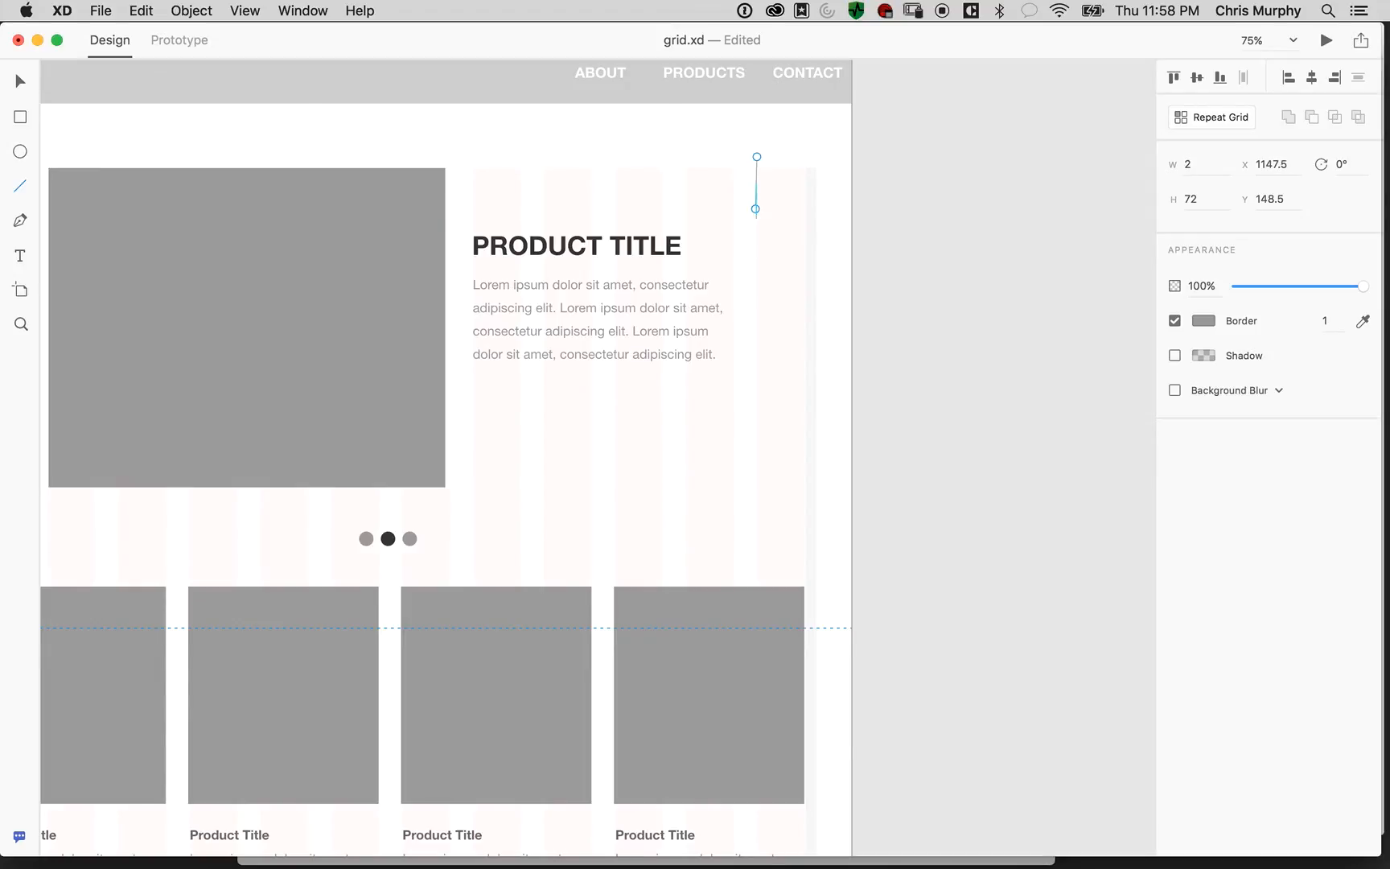
{"action": "key", "text": "BackSpace"}
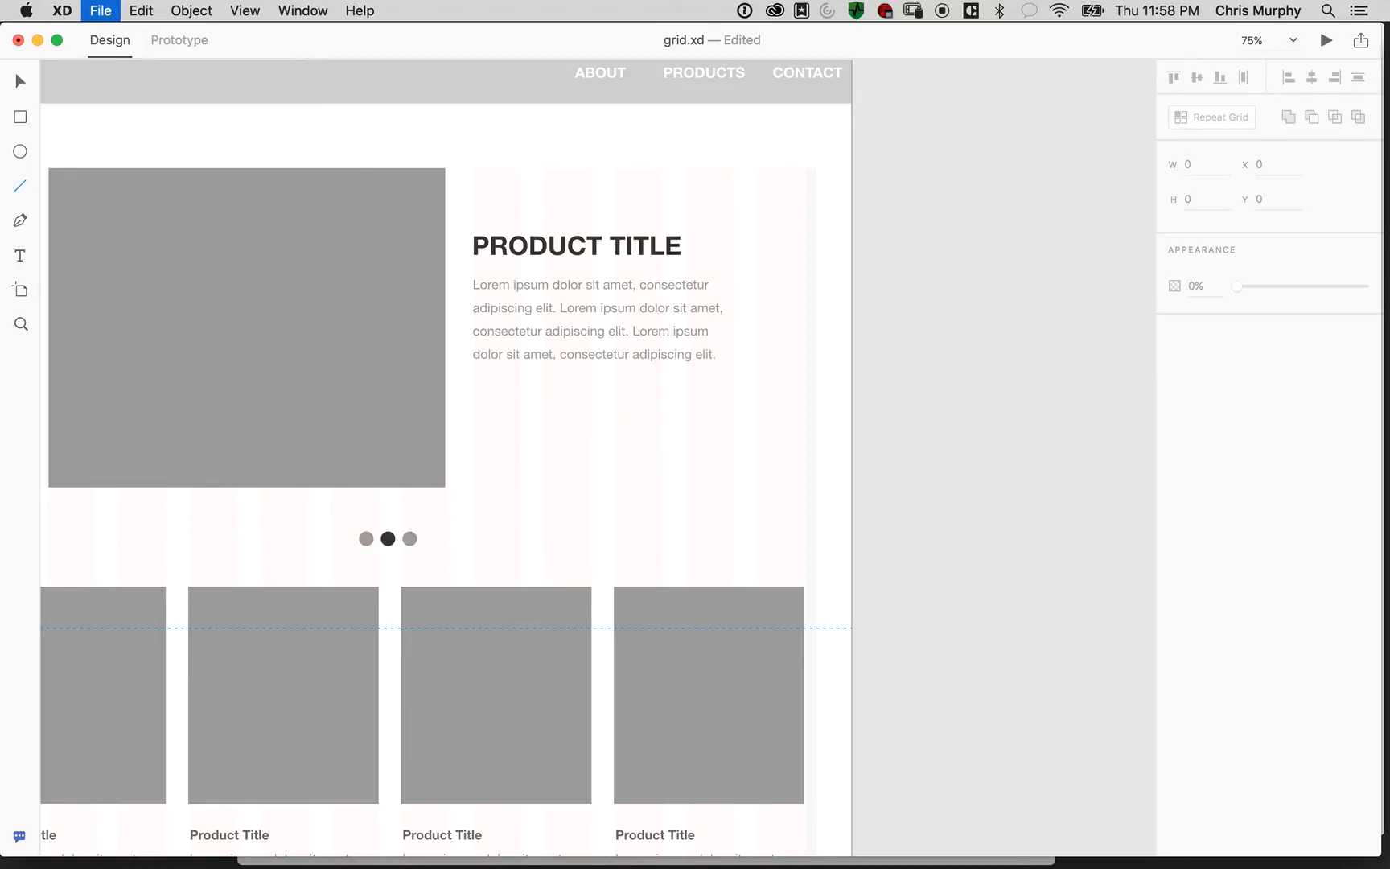
Save grid.xd and quit the program, discarding the changes to the Untitled document
{"action": "key", "text": "super+s"}
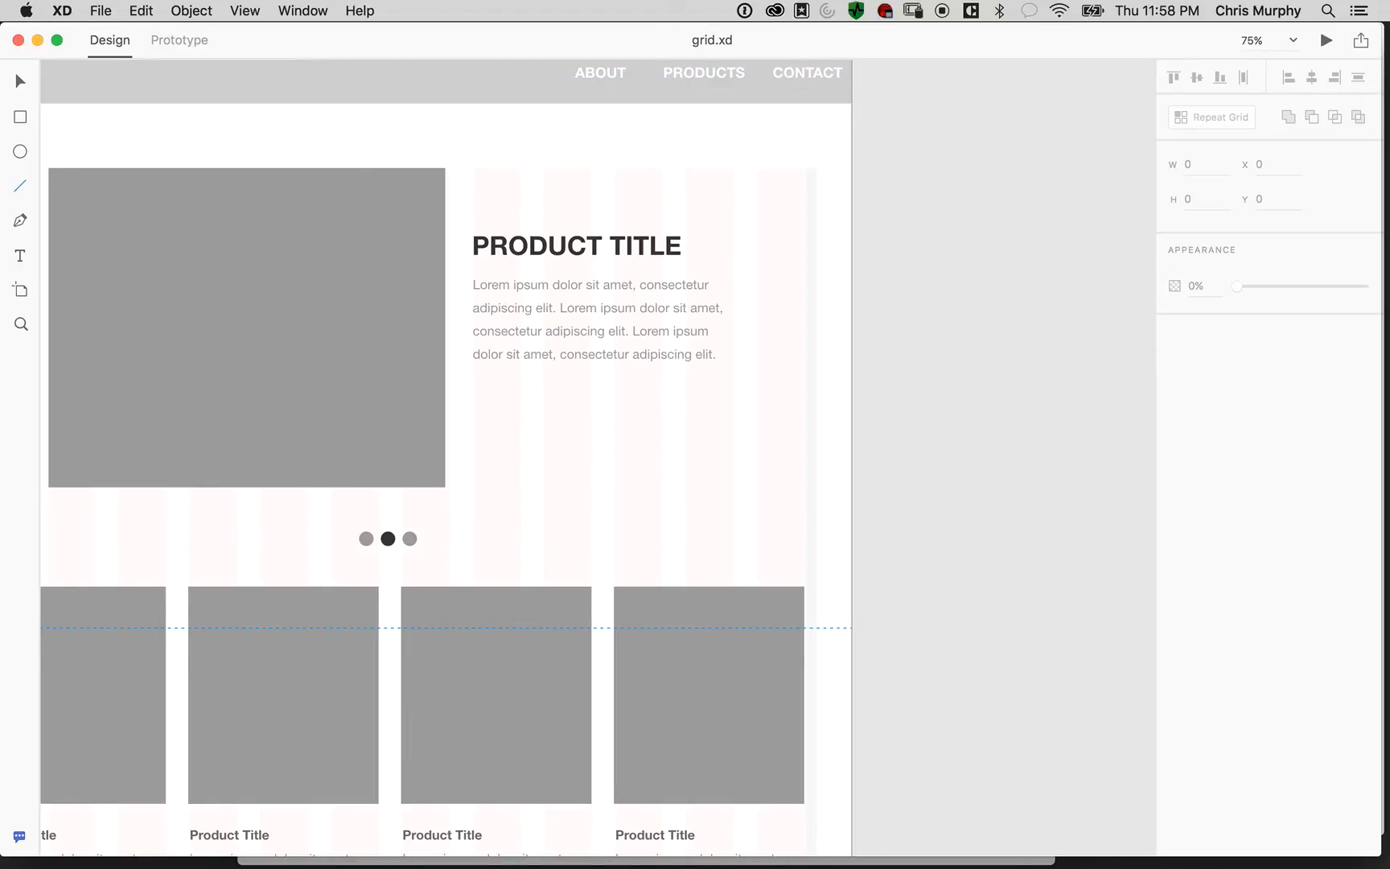
{"action": "key", "text": "super+q"}
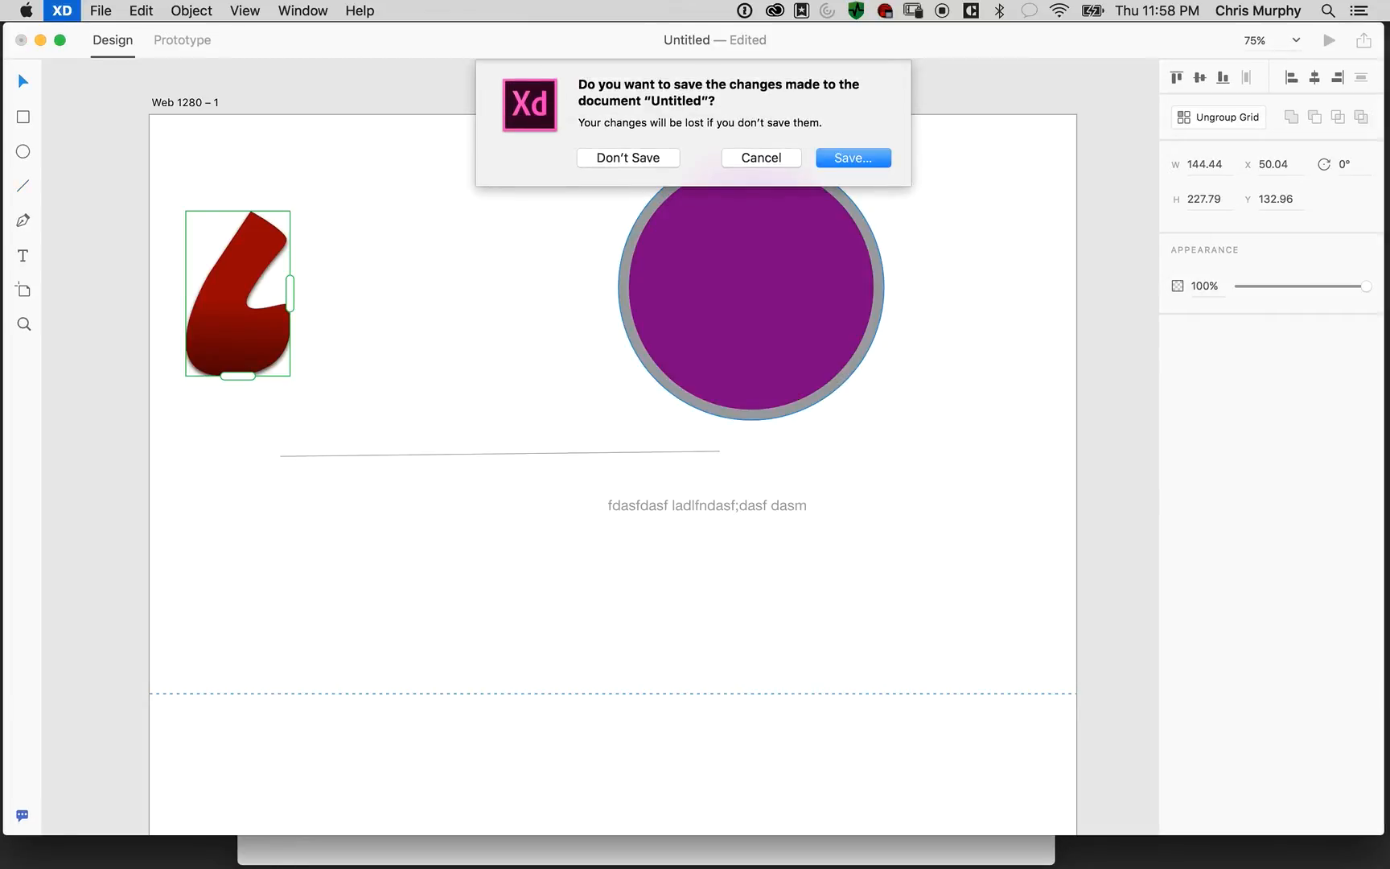
{"action": "key", "text": "super+d"}
Switch to Finder and reopen grid.xd from the demo folder in Adobe XD
{"action": "left_click", "coordinate": [1144, 230]}
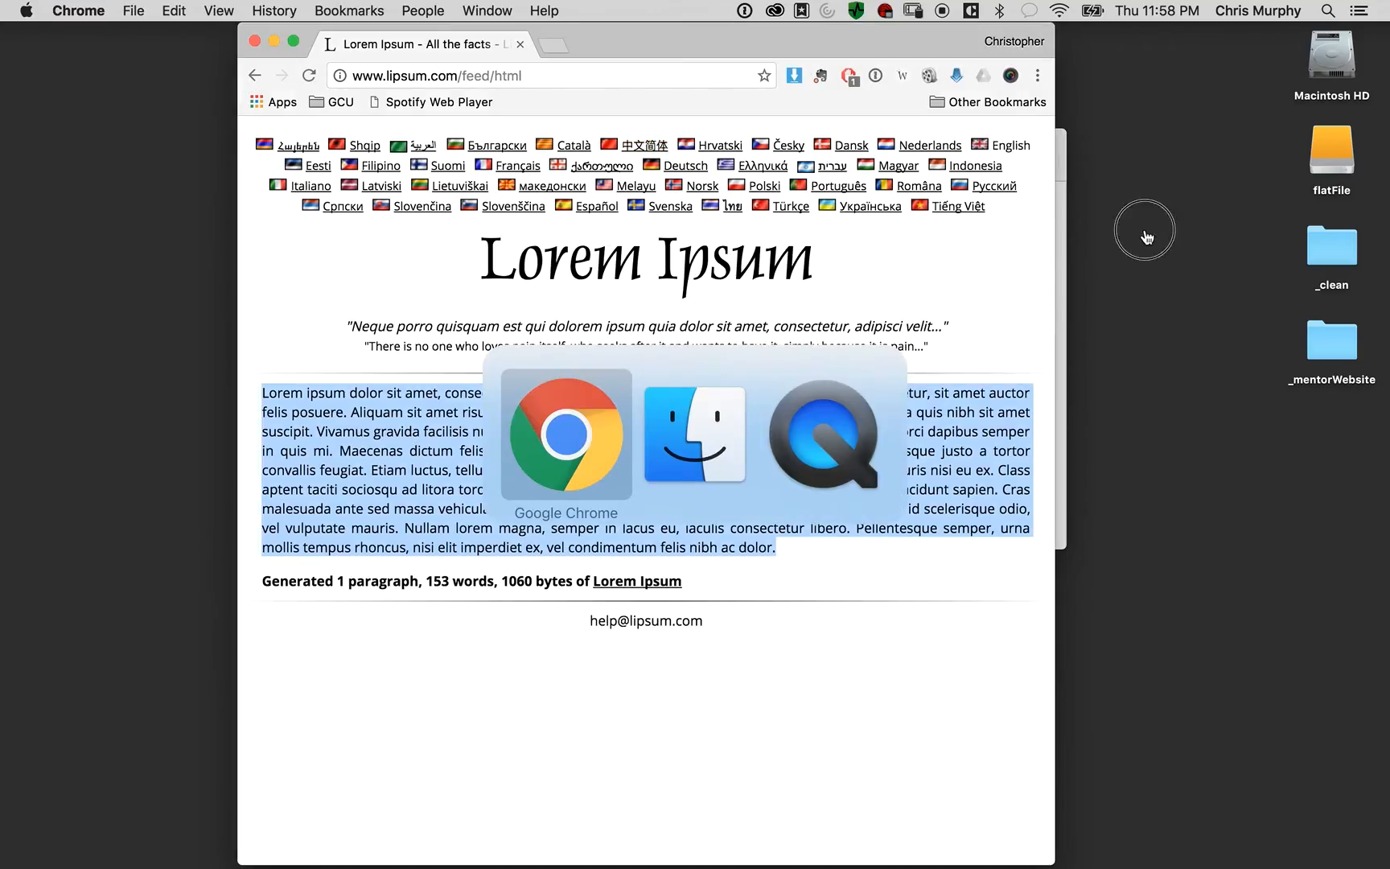
{"action": "left_click_drag", "start_coordinate": [841, 44], "coordinate": [697, 439]}
{"action": "left_click", "coordinate": [791, 289]}
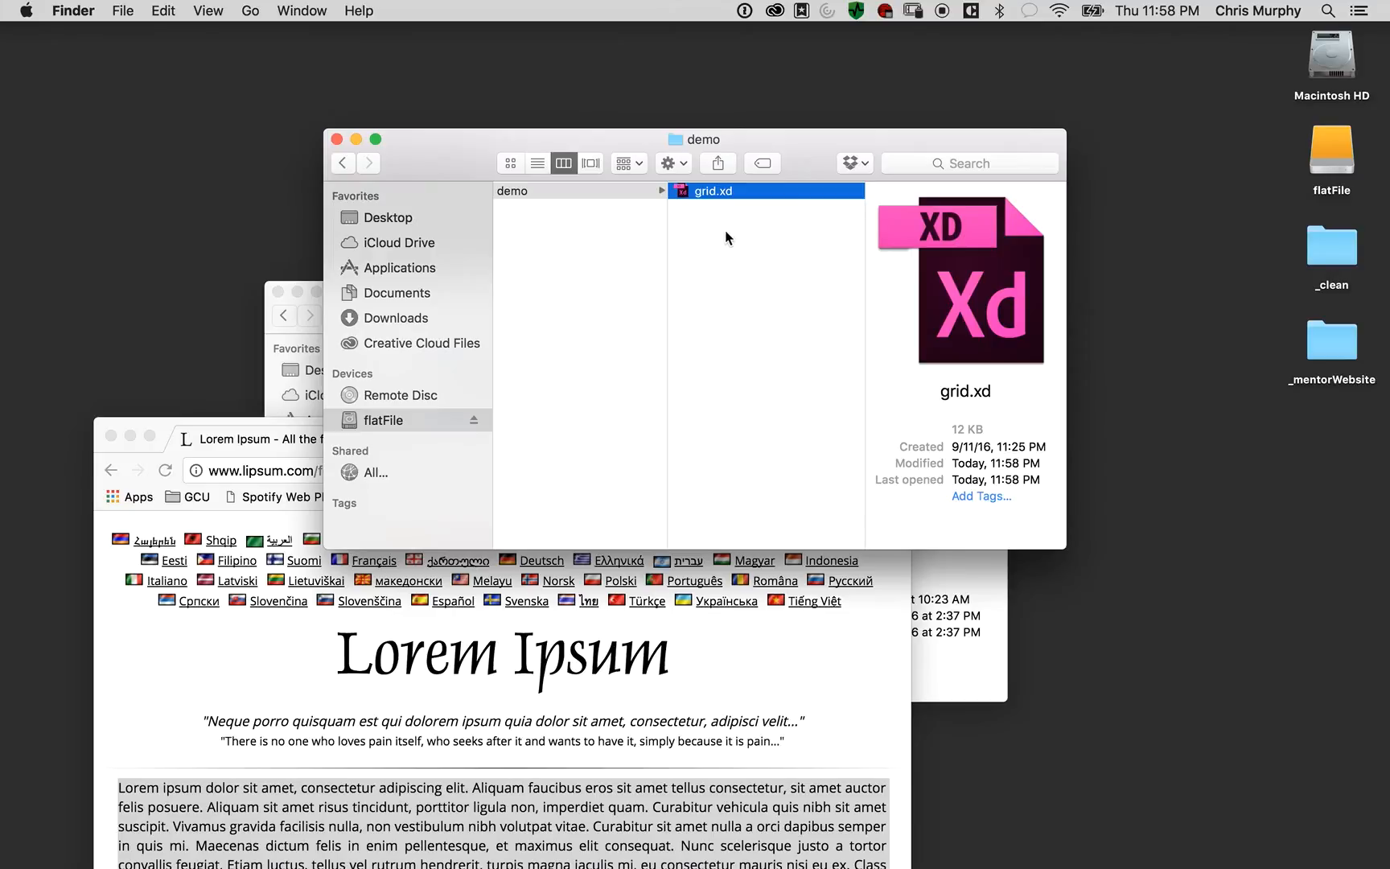
{"action": "left_click", "coordinate": [724, 230]}
{"action": "double_click", "coordinate": [714, 195]}
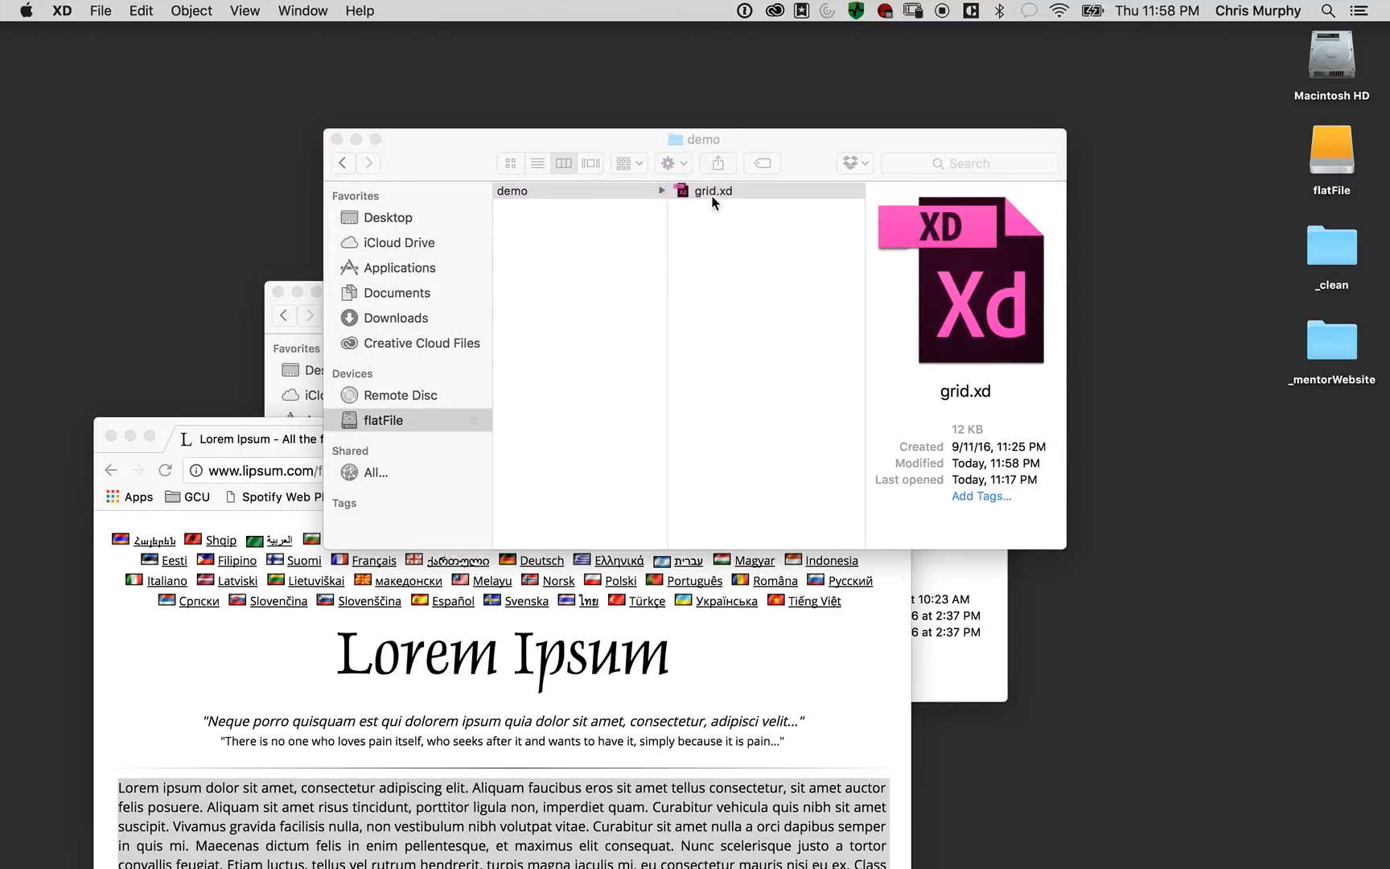
Draw a vertical line about 150 long at the right edge of the product detail area, starting at about X 1224.5, Y 164.5
{"action": "key", "text": "super+plus"}
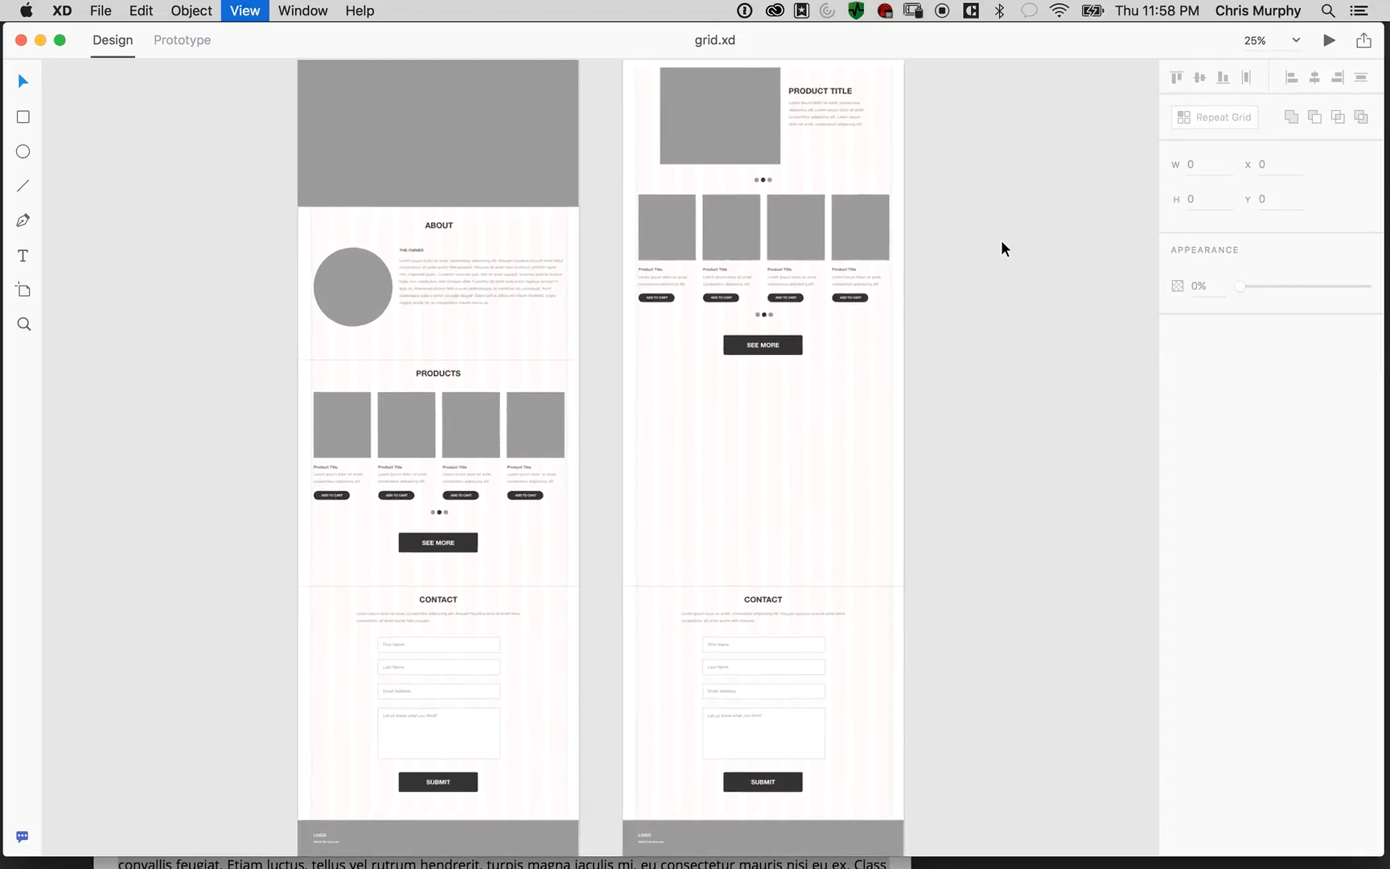
{"action": "key", "text": "super+plus"}
{"action": "key", "text": "super+plus"}
{"action": "left_click_drag", "start_coordinate": [909, 390], "coordinate": [459, 665]}
{"action": "left_click_drag", "start_coordinate": [977, 368], "coordinate": [673, 750]}
{"action": "left_click_drag", "start_coordinate": [872, 372], "coordinate": [748, 779]}
{"action": "left_click_drag", "start_coordinate": [866, 305], "coordinate": [859, 585]}
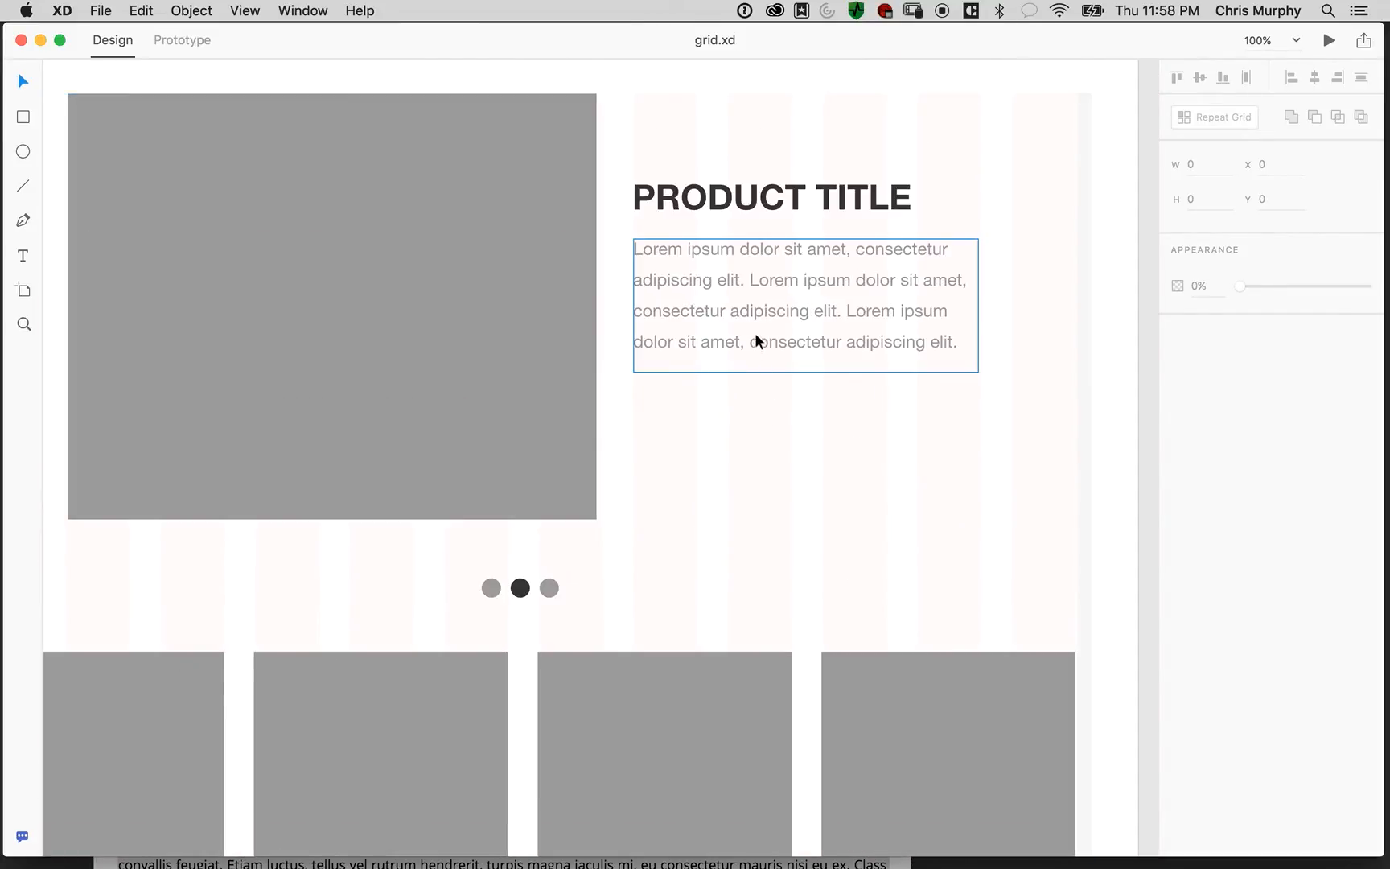
{"action": "left_click", "coordinate": [752, 341]}
{"action": "left_click_drag", "start_coordinate": [878, 419], "coordinate": [447, 449]}
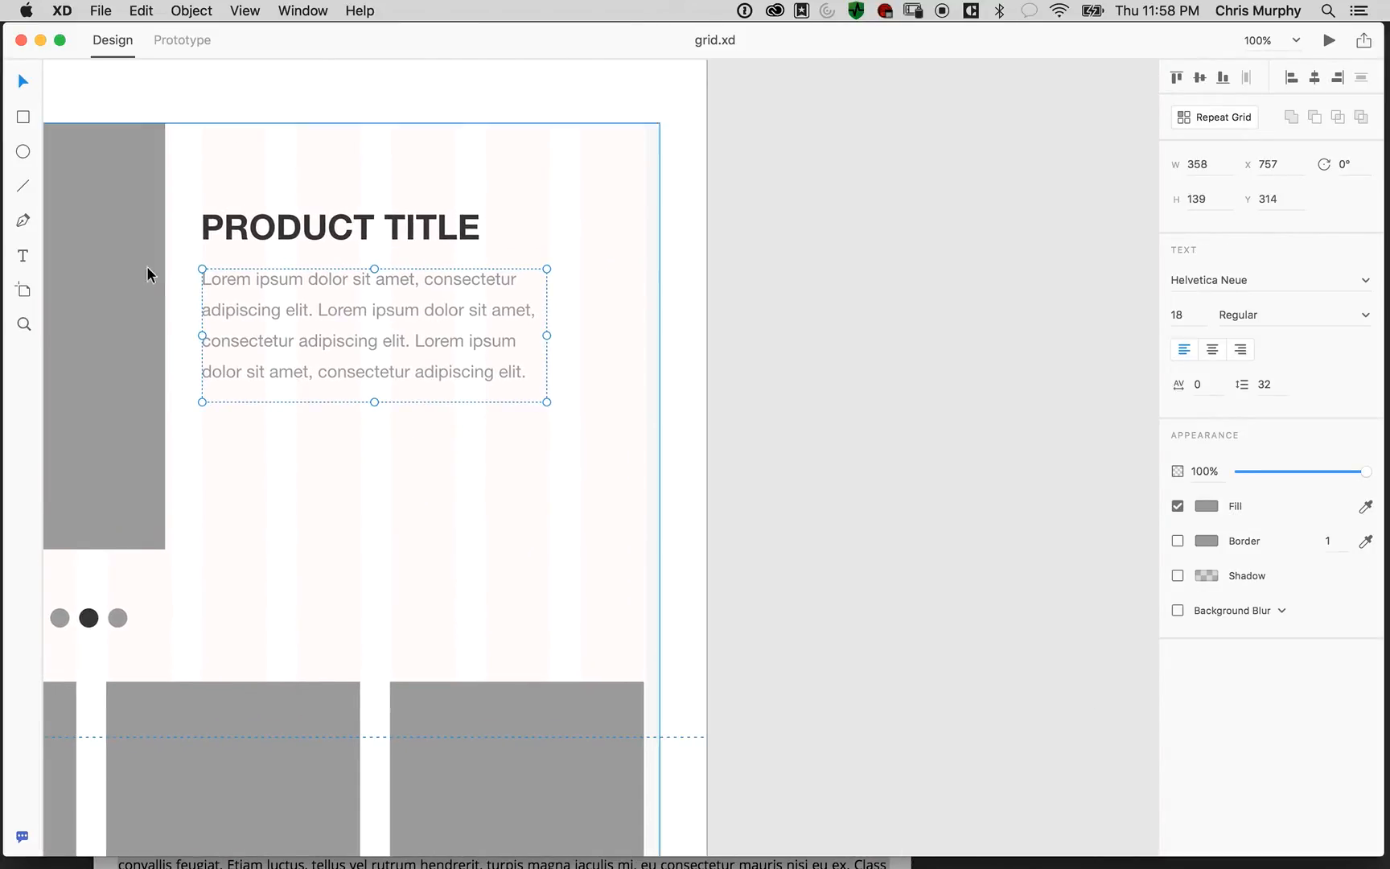
{"action": "left_click", "coordinate": [22, 185]}
{"action": "left_click_drag", "start_coordinate": [653, 125], "coordinate": [639, 271]}
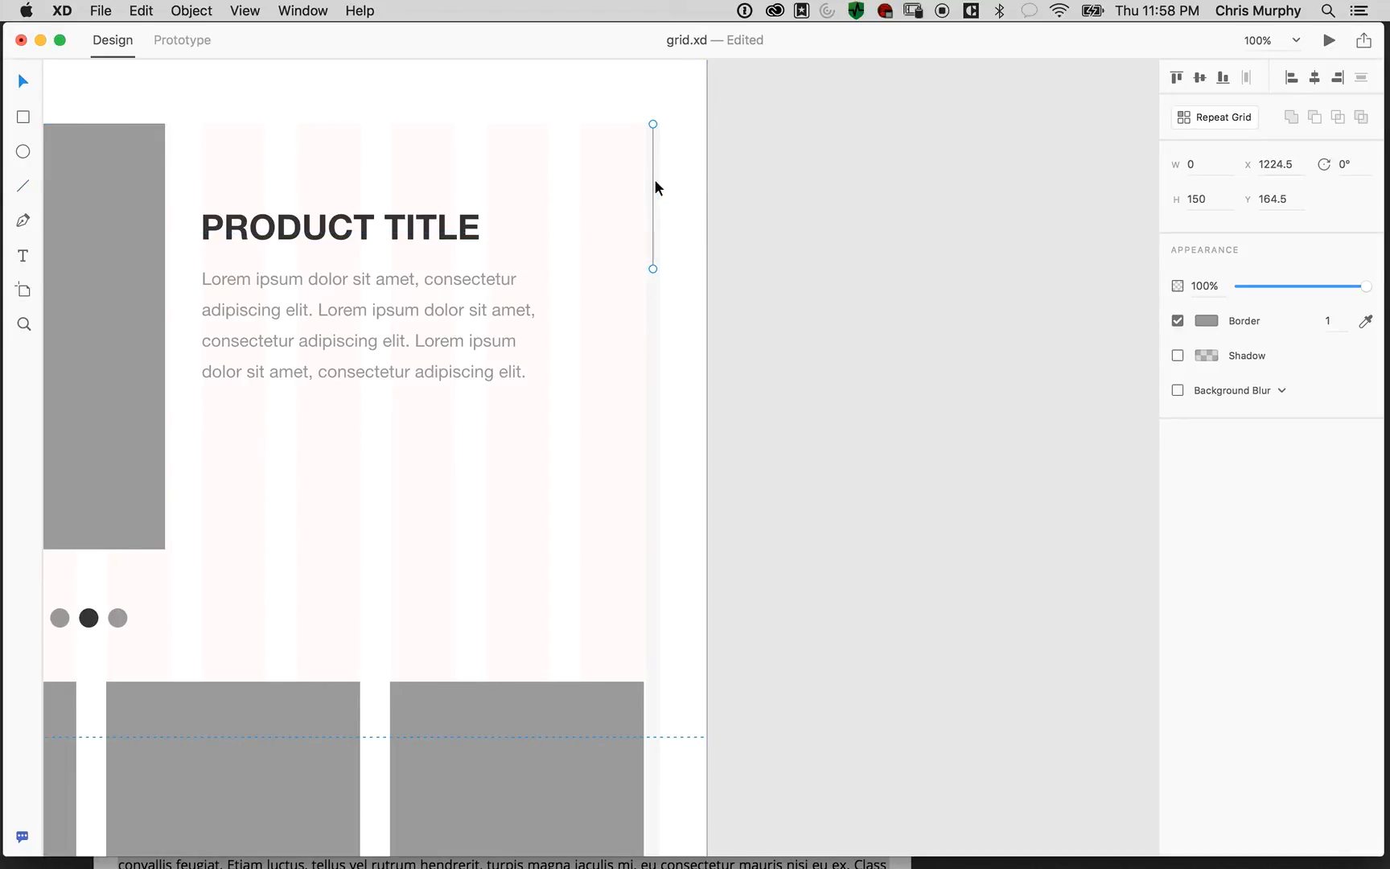
Move the line down beside the product description and place a parallel duplicate at X 1240.5, Y 239.5
{"action": "left_click_drag", "start_coordinate": [652, 186], "coordinate": [667, 248]}
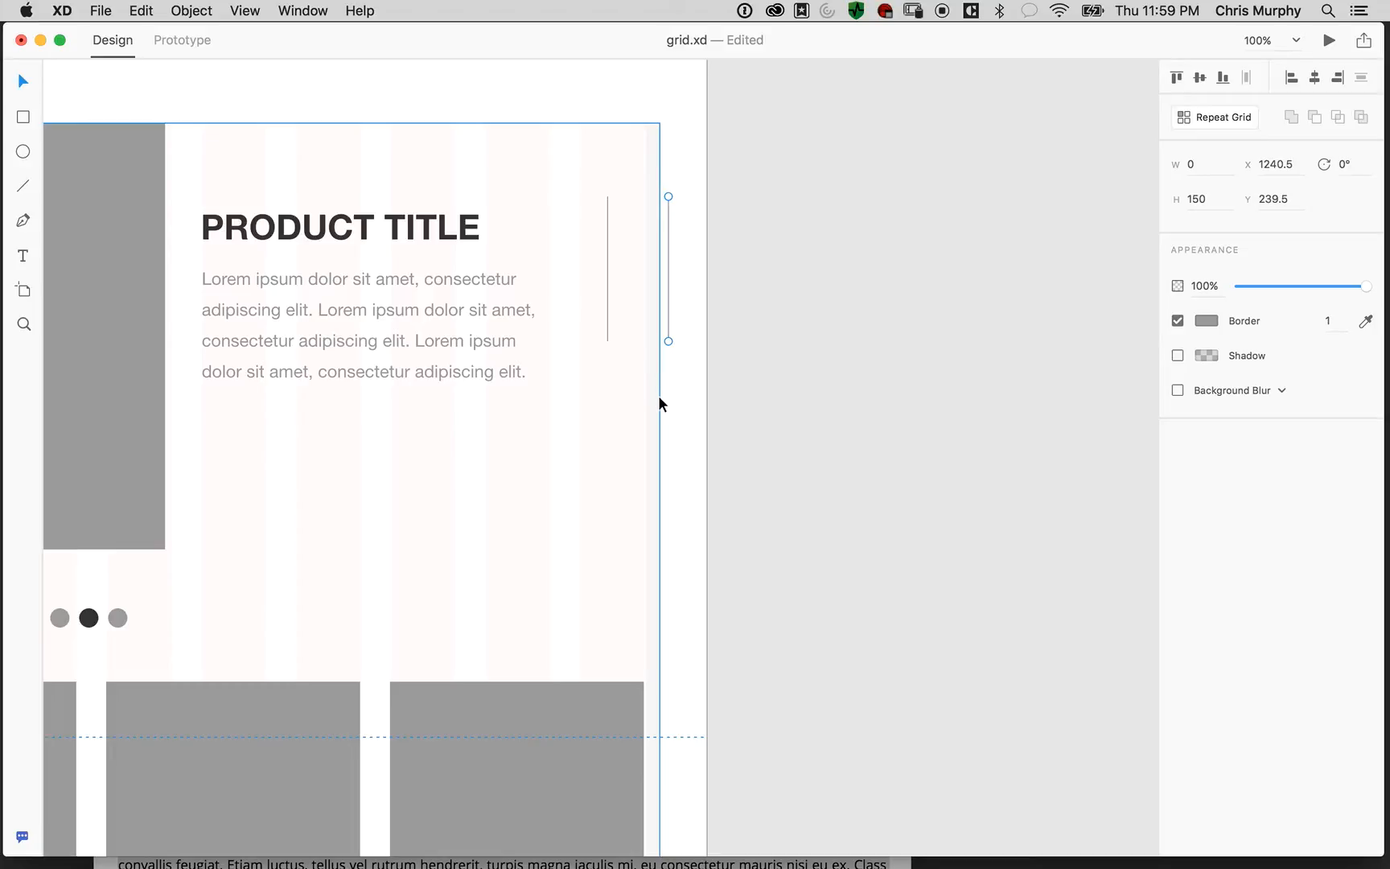
{"action": "left_click", "coordinate": [667, 252]}
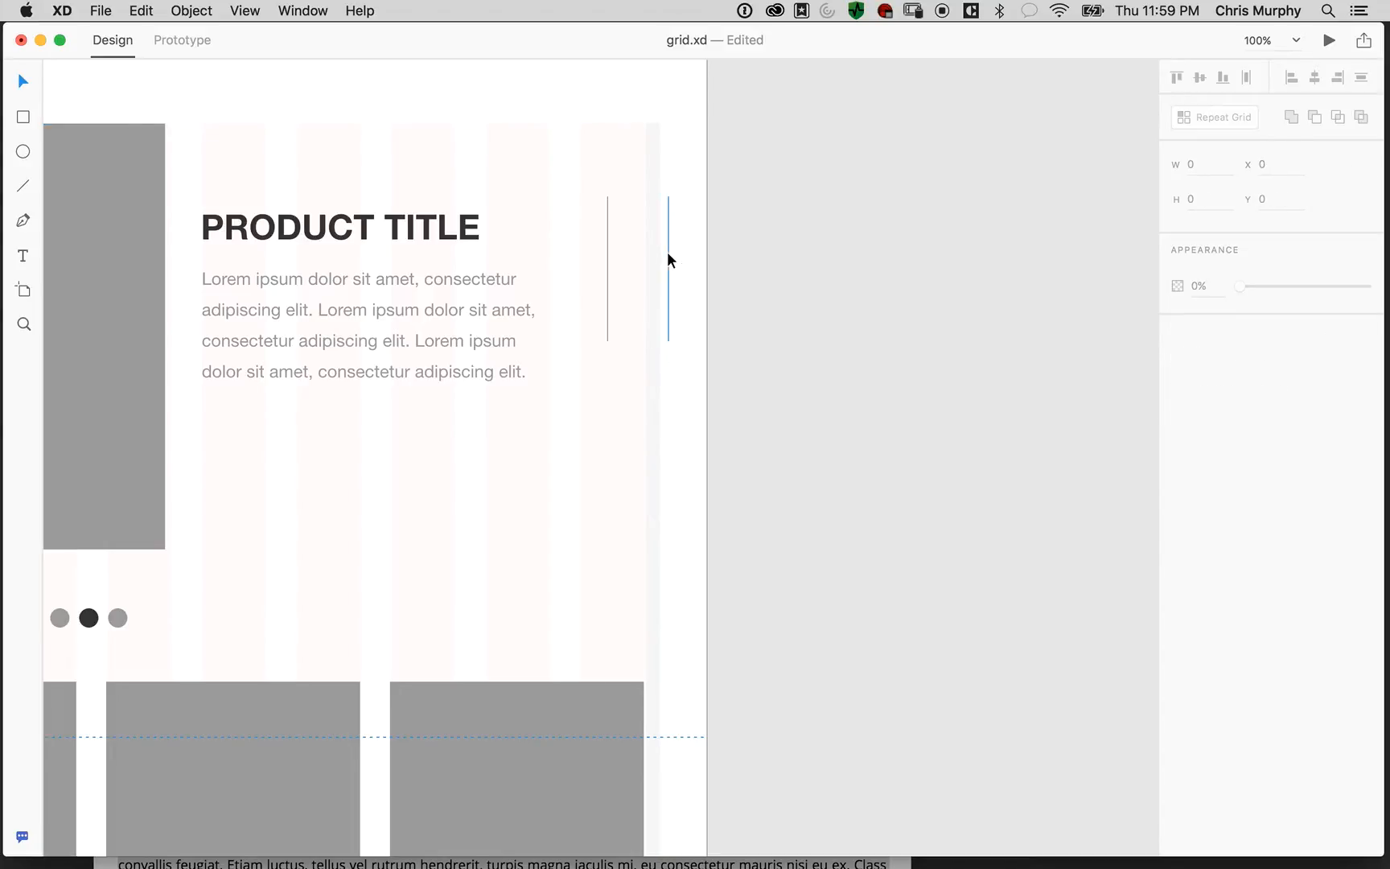
Try a 45° rotation on the rightmost vertical line and set its final rotation to 90°
{"action": "left_click", "coordinate": [668, 269]}
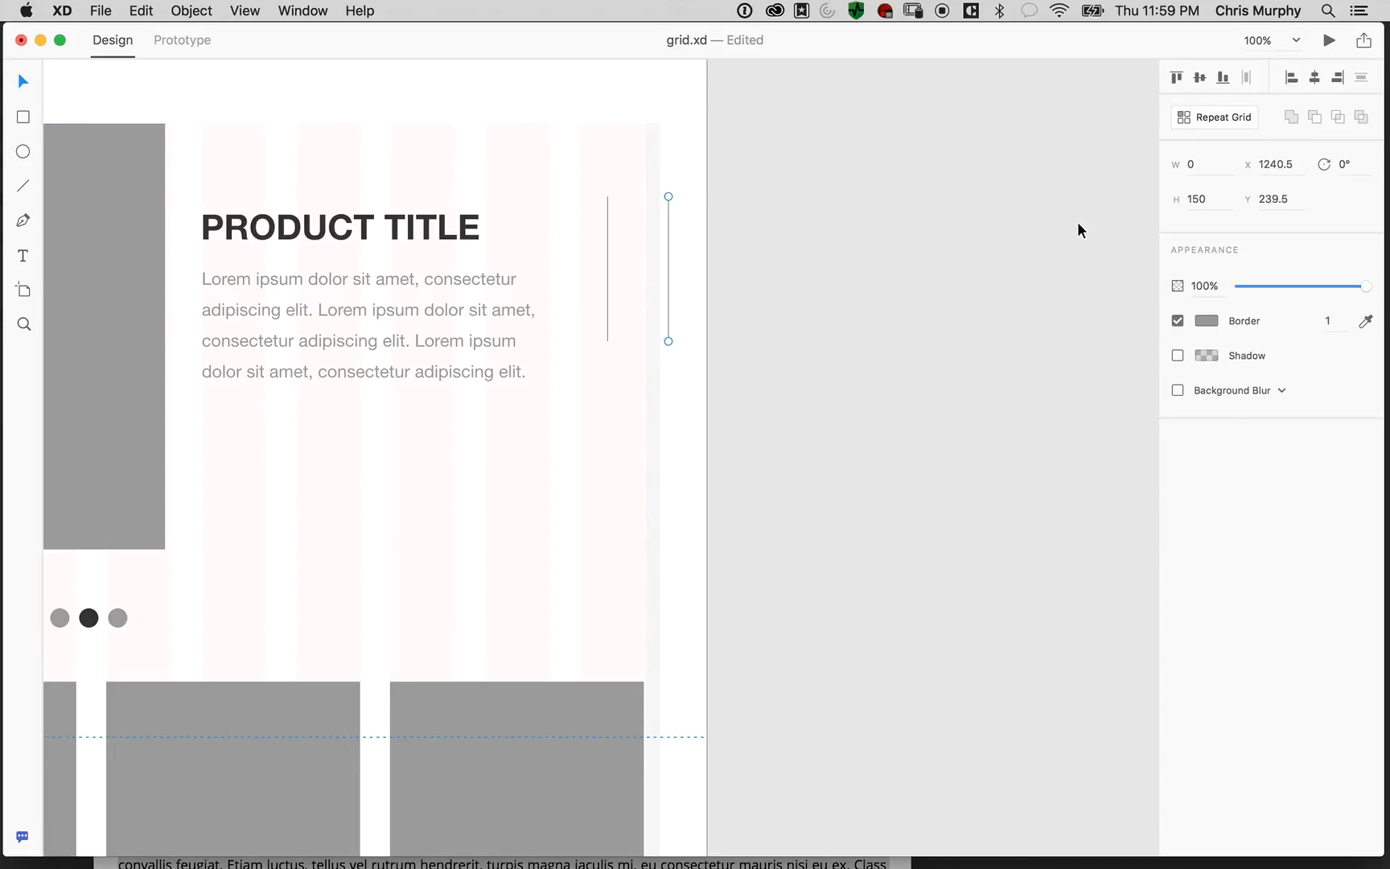
{"action": "type", "text": "45"}
{"action": "key", "text": "Tab"}
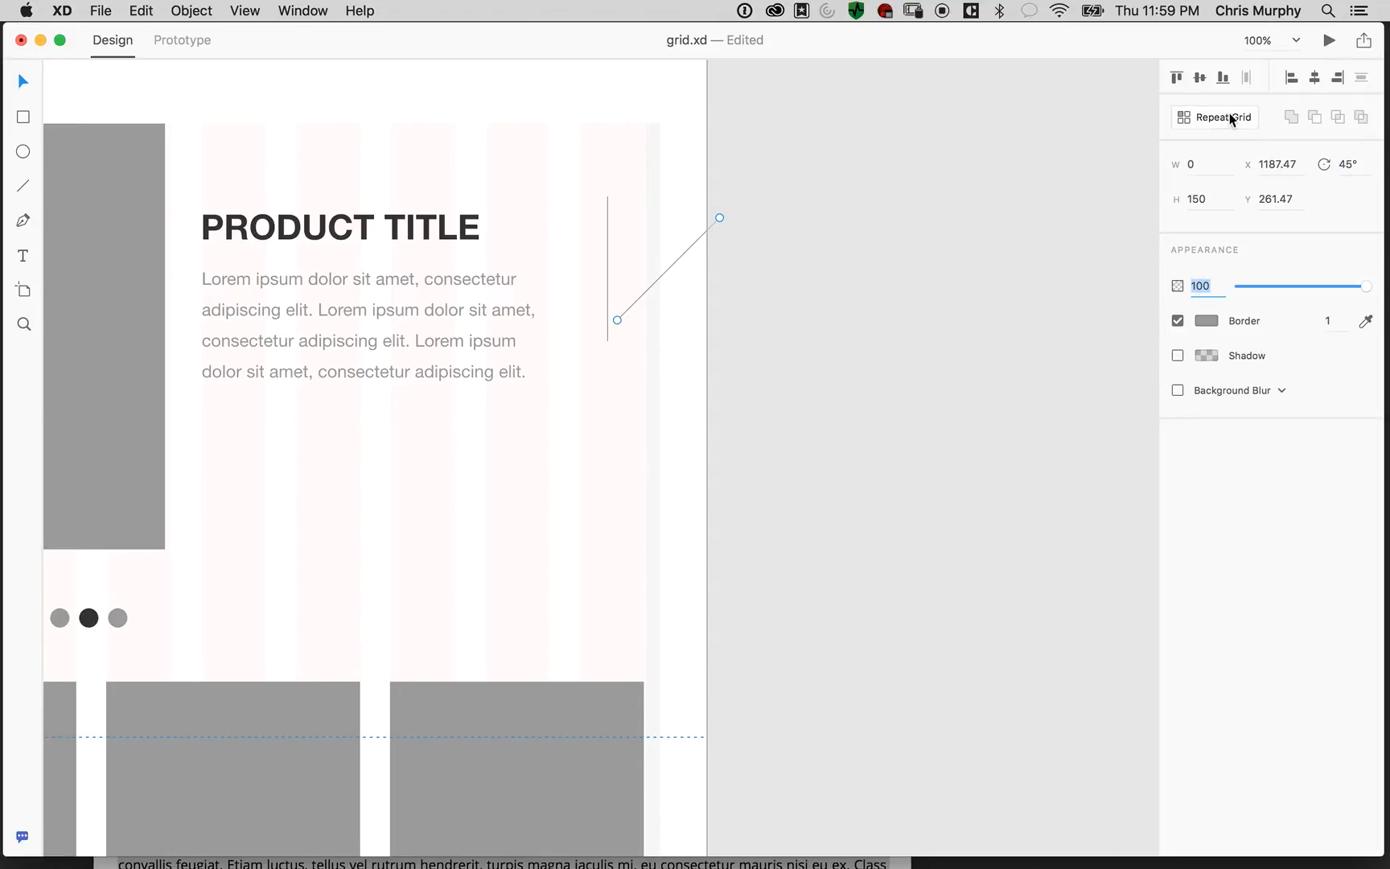
{"action": "left_click", "coordinate": [1341, 164]}
{"action": "type", "text": "90"}
{"action": "key", "text": "Tab"}
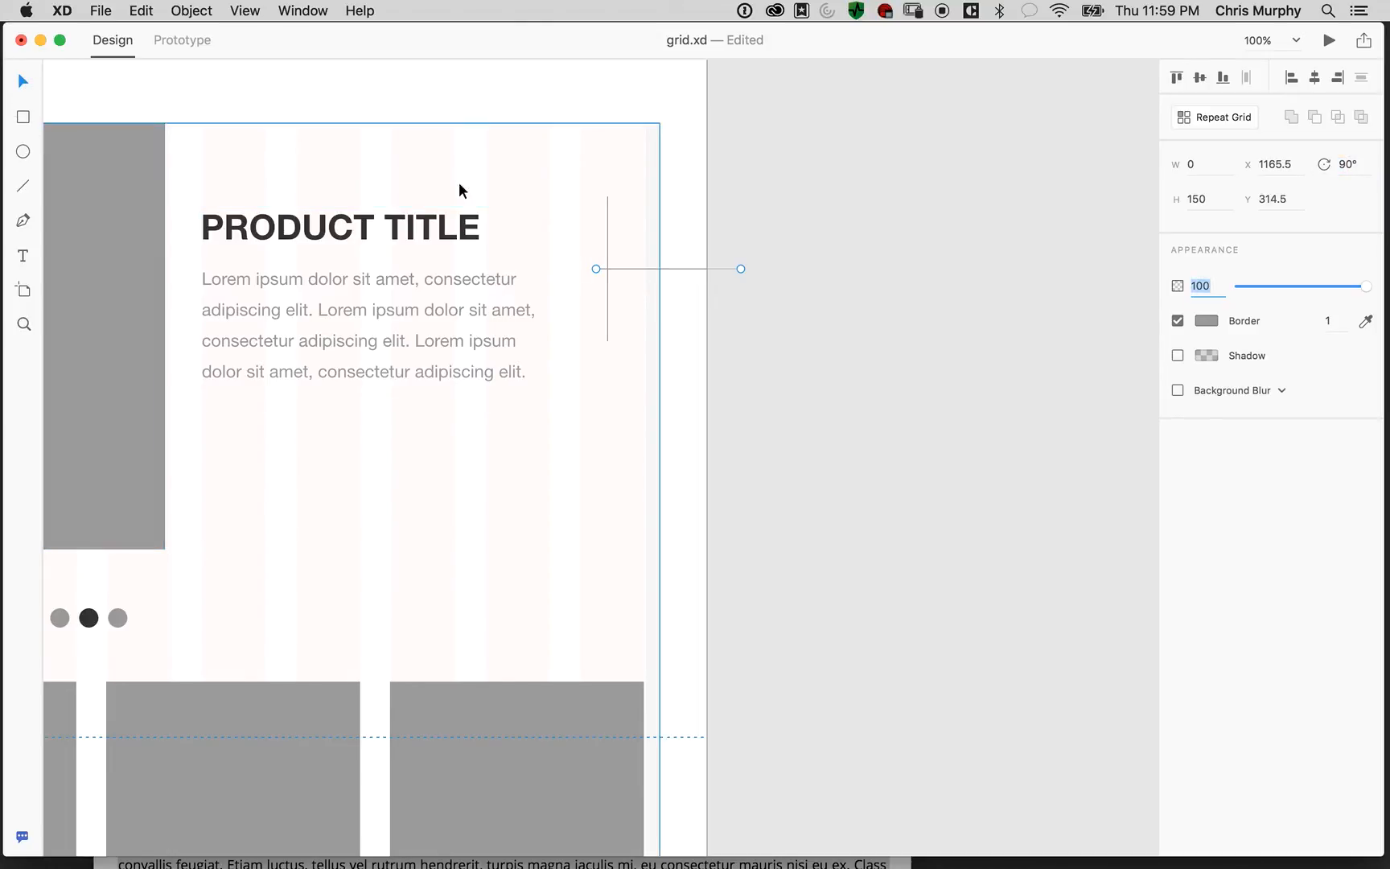
Move the horizontal line to X 1177.5, Y 389.5 so it meets the vertical line's lower end, and select both lines
{"action": "left_click", "coordinate": [740, 283]}
{"action": "left_click_drag", "start_coordinate": [688, 268], "coordinate": [702, 341]}
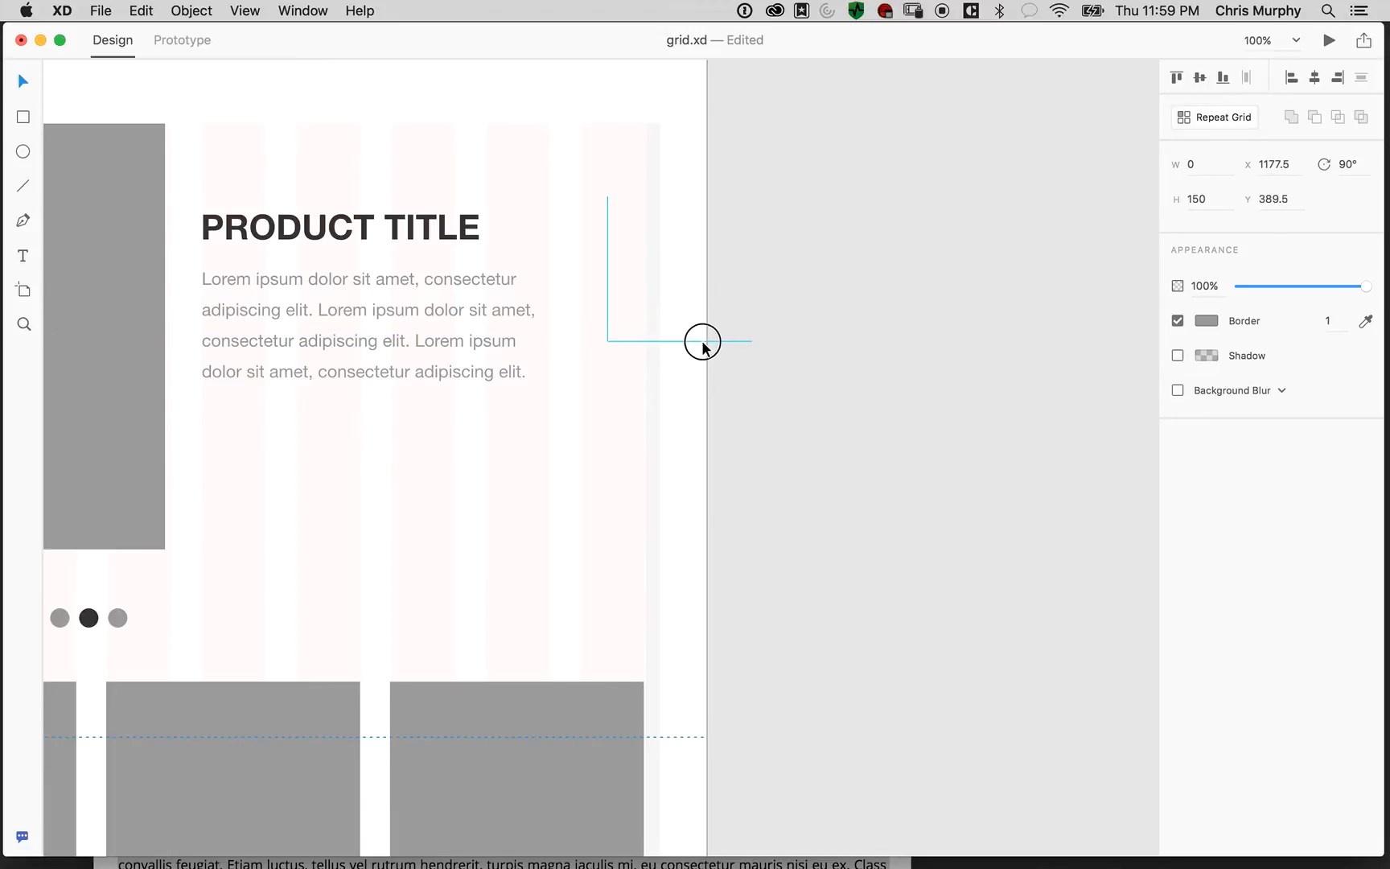
{"action": "left_click", "coordinate": [609, 263], "text": "shift"}
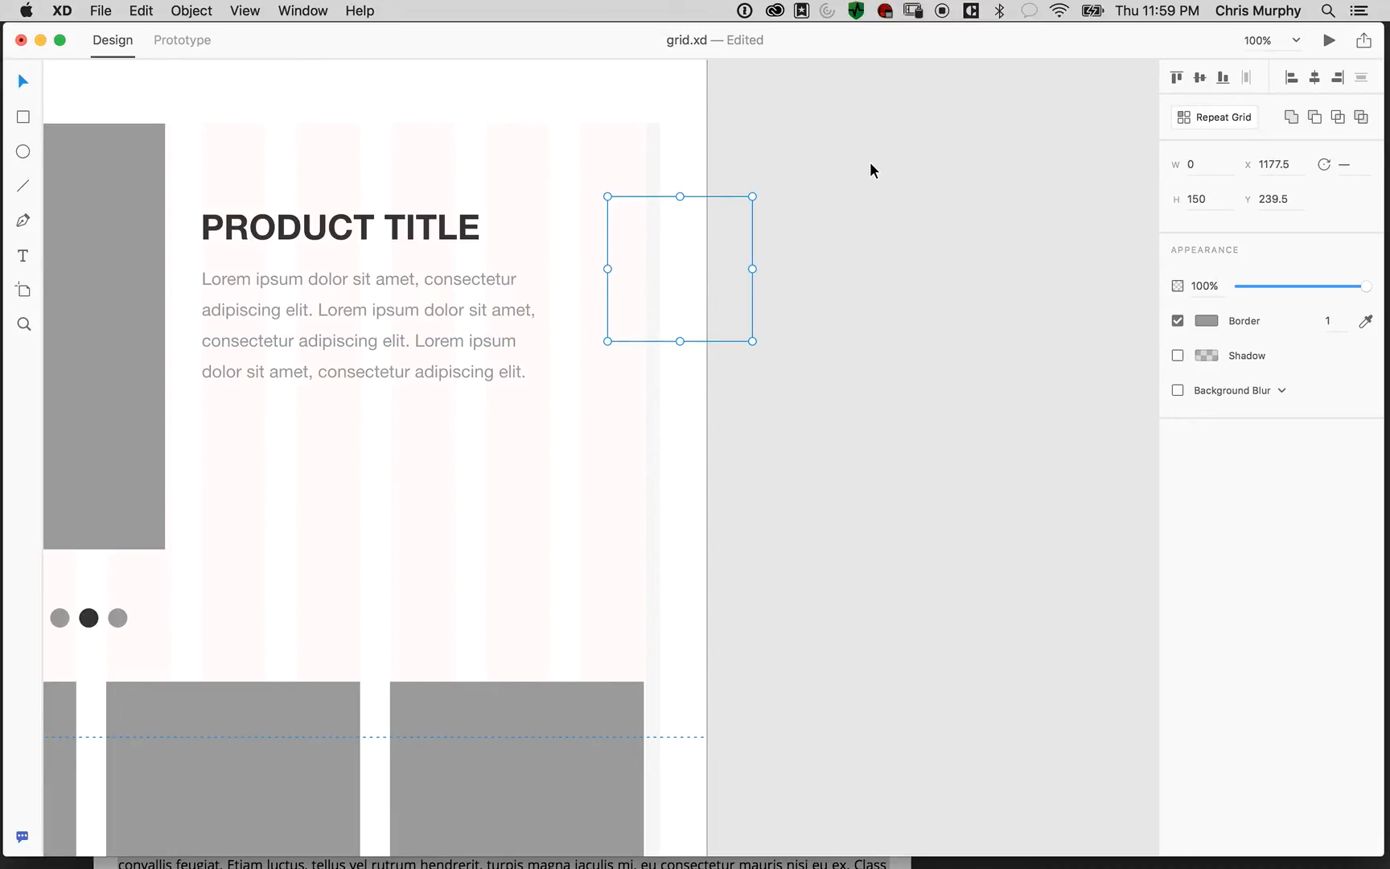
Group the two lines, then rotate and shrink them into a right-pointing arrow at the right edge of the product detail area
{"action": "key", "text": "super+g"}
{"action": "left_click_drag", "start_coordinate": [751, 191], "coordinate": [537, 313]}
{"action": "left_click", "coordinate": [725, 321]}
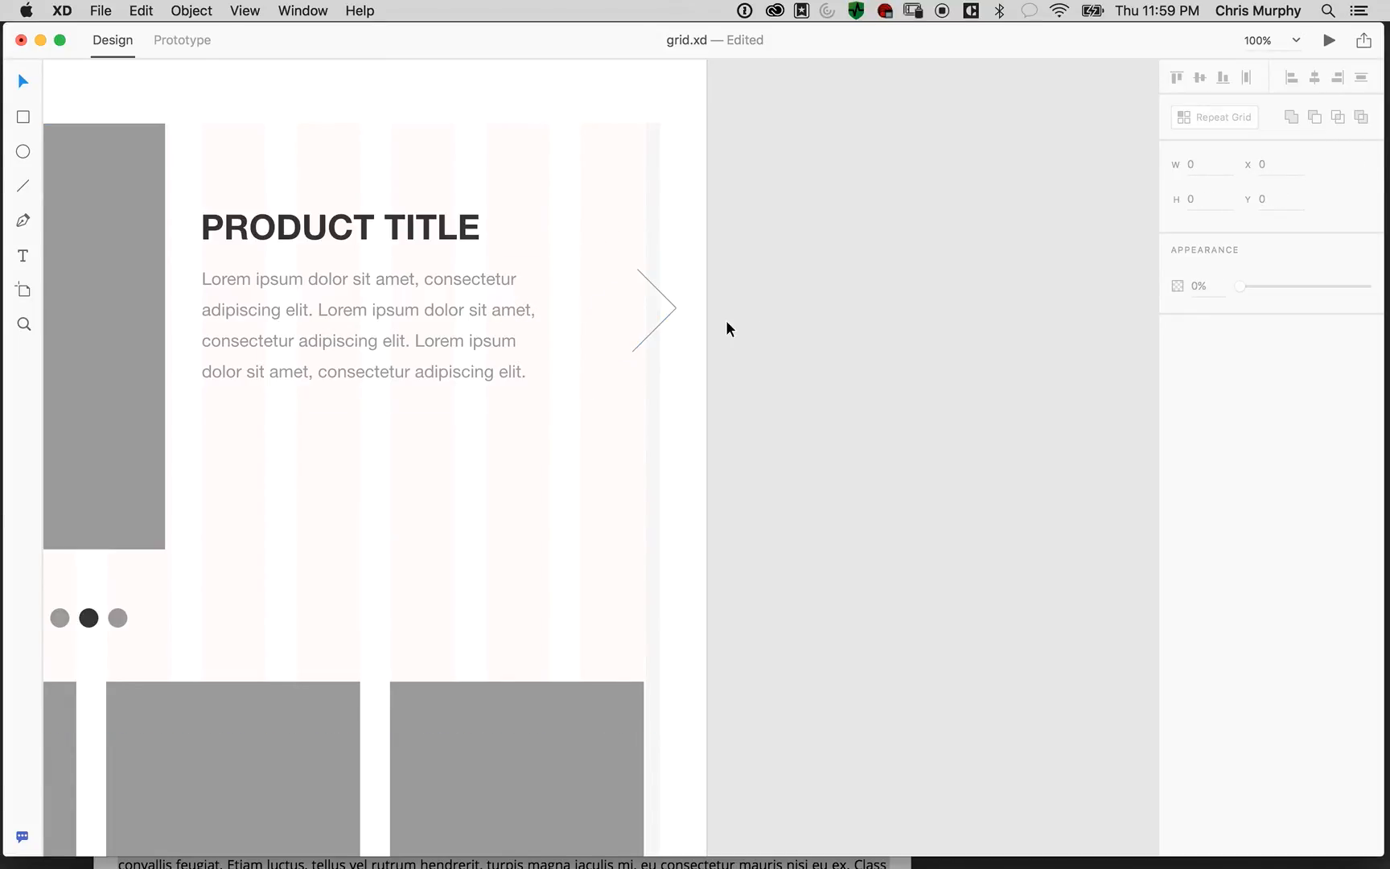
Delete the upper diagonal line of the right-pointing arrow, keeping only the lower diagonal
{"action": "left_click", "coordinate": [644, 277]}
{"action": "key", "text": "super+equal"}
{"action": "key", "text": "super+equal"}
{"action": "key", "text": "super+equal"}
{"action": "left_click_drag", "start_coordinate": [774, 324], "coordinate": [652, 699]}
{"action": "left_click_drag", "start_coordinate": [844, 317], "coordinate": [812, 440]}
{"action": "left_click", "coordinate": [855, 285]}
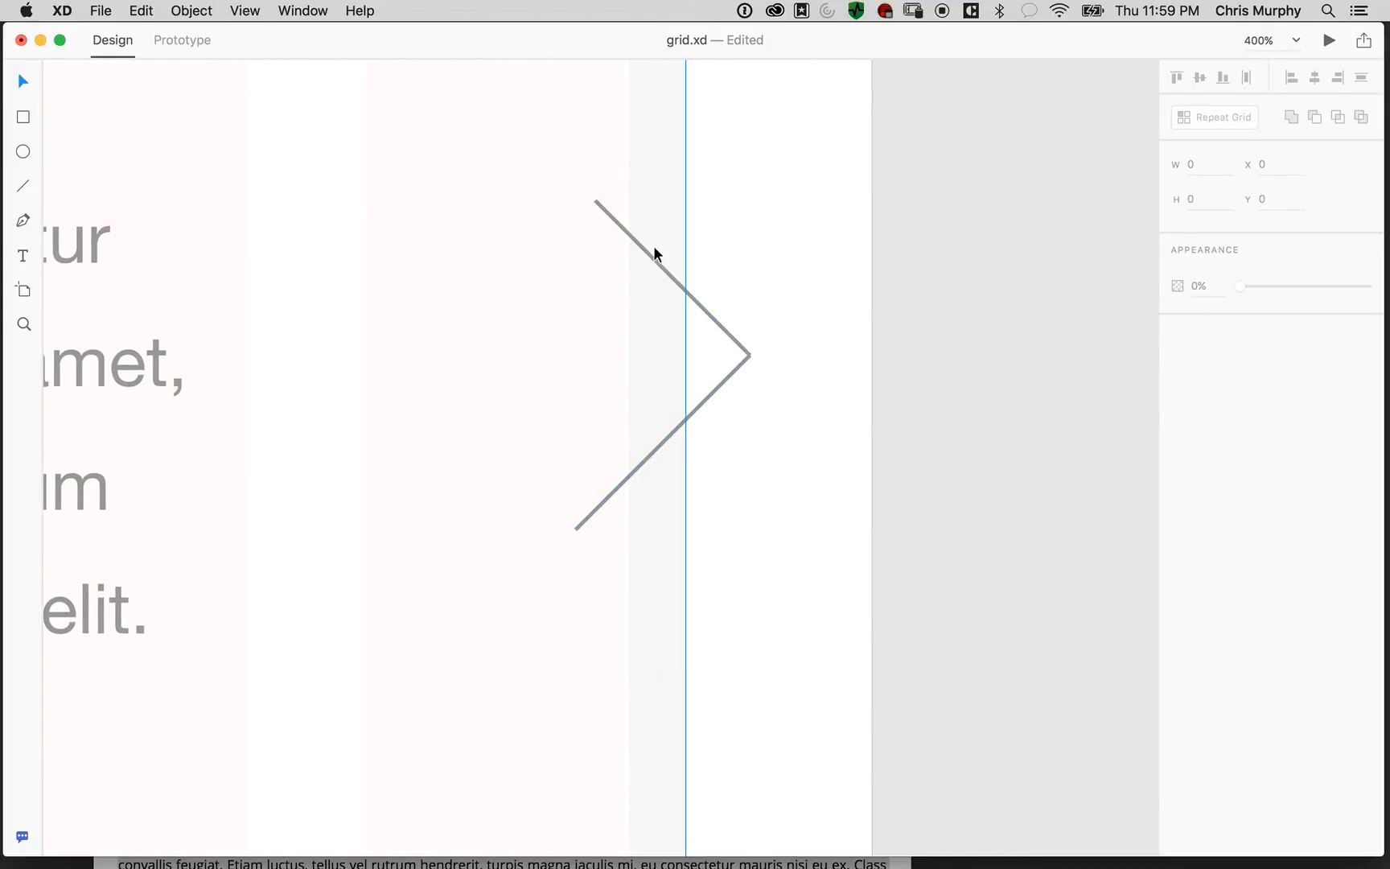
{"action": "left_click", "coordinate": [625, 231]}
{"action": "left_click", "coordinate": [748, 334]}
{"action": "left_click", "coordinate": [728, 333]}
{"action": "left_click", "coordinate": [711, 337]}
{"action": "double_click", "coordinate": [719, 326]}
{"action": "double_click", "coordinate": [720, 326]}
{"action": "key", "text": "Delete"}
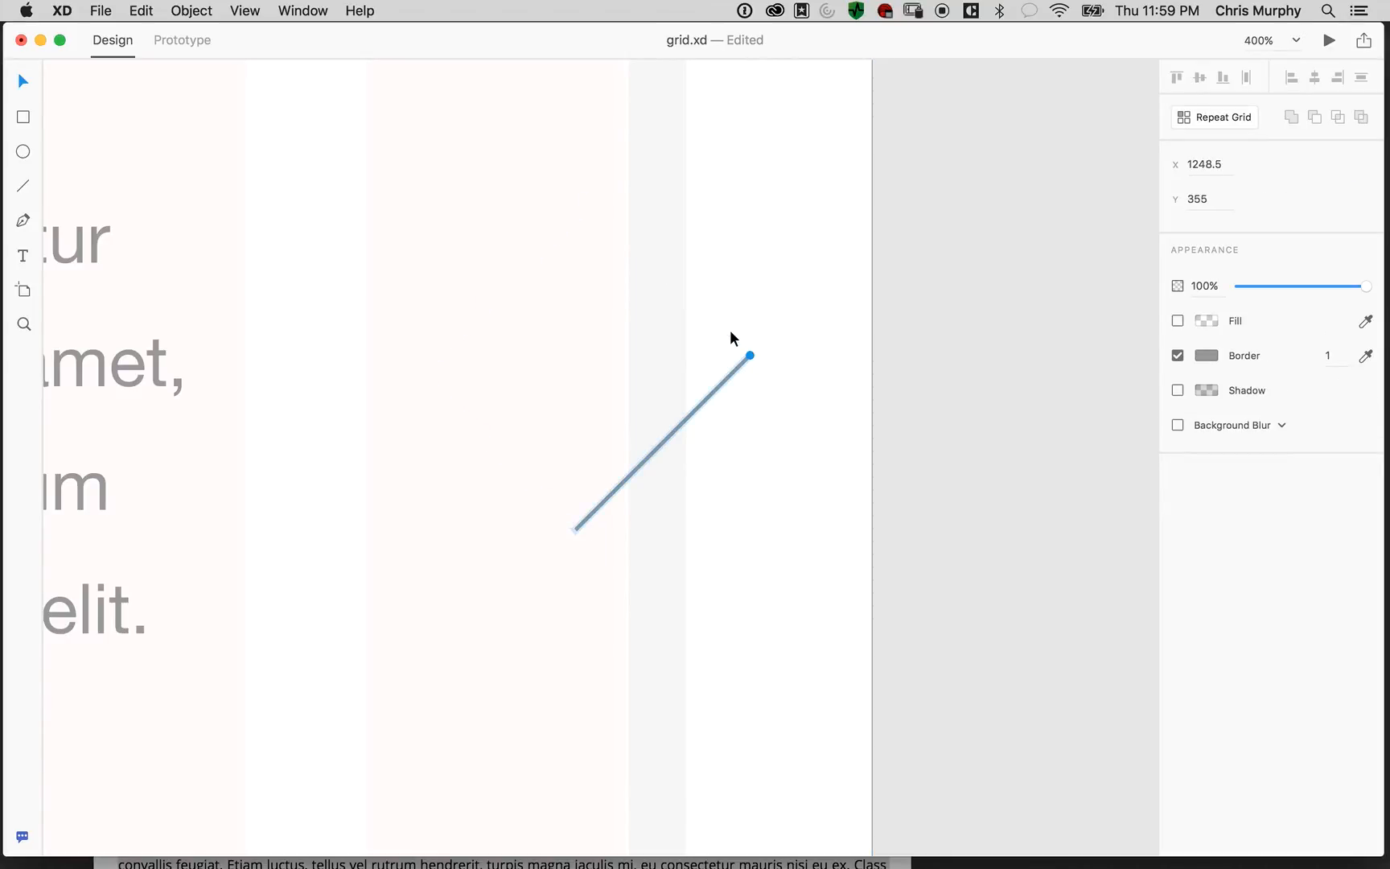
Duplicate the remaining diagonal line straight above it at Y 317 and set the copy's rotation to 135°
{"action": "left_click_drag", "start_coordinate": [737, 367], "coordinate": [730, 278]}
{"action": "left_click", "coordinate": [666, 486]}
{"action": "left_click", "coordinate": [666, 440]}
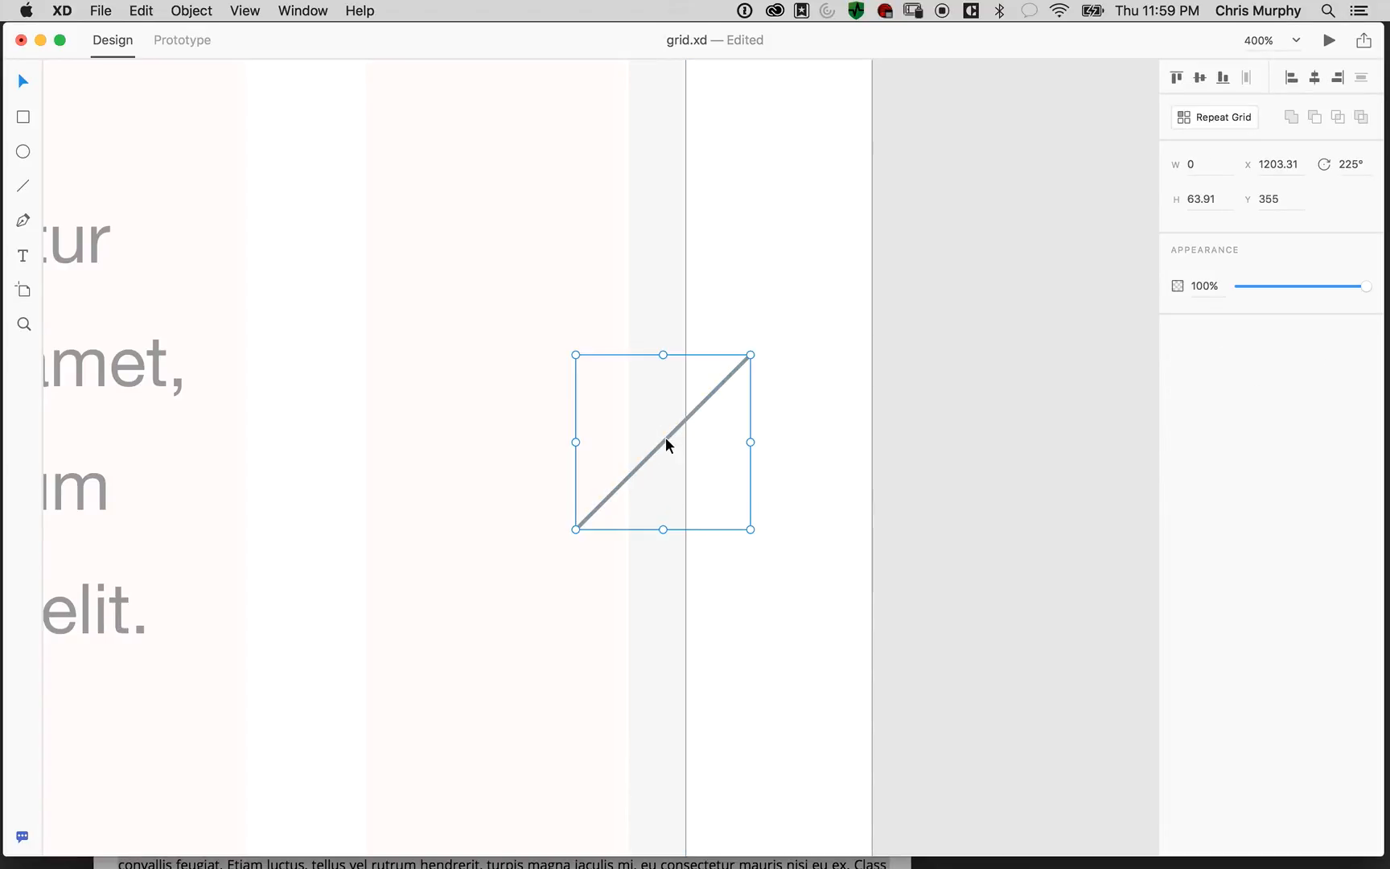
{"action": "left_click_drag", "start_coordinate": [673, 431], "coordinate": [672, 282]}
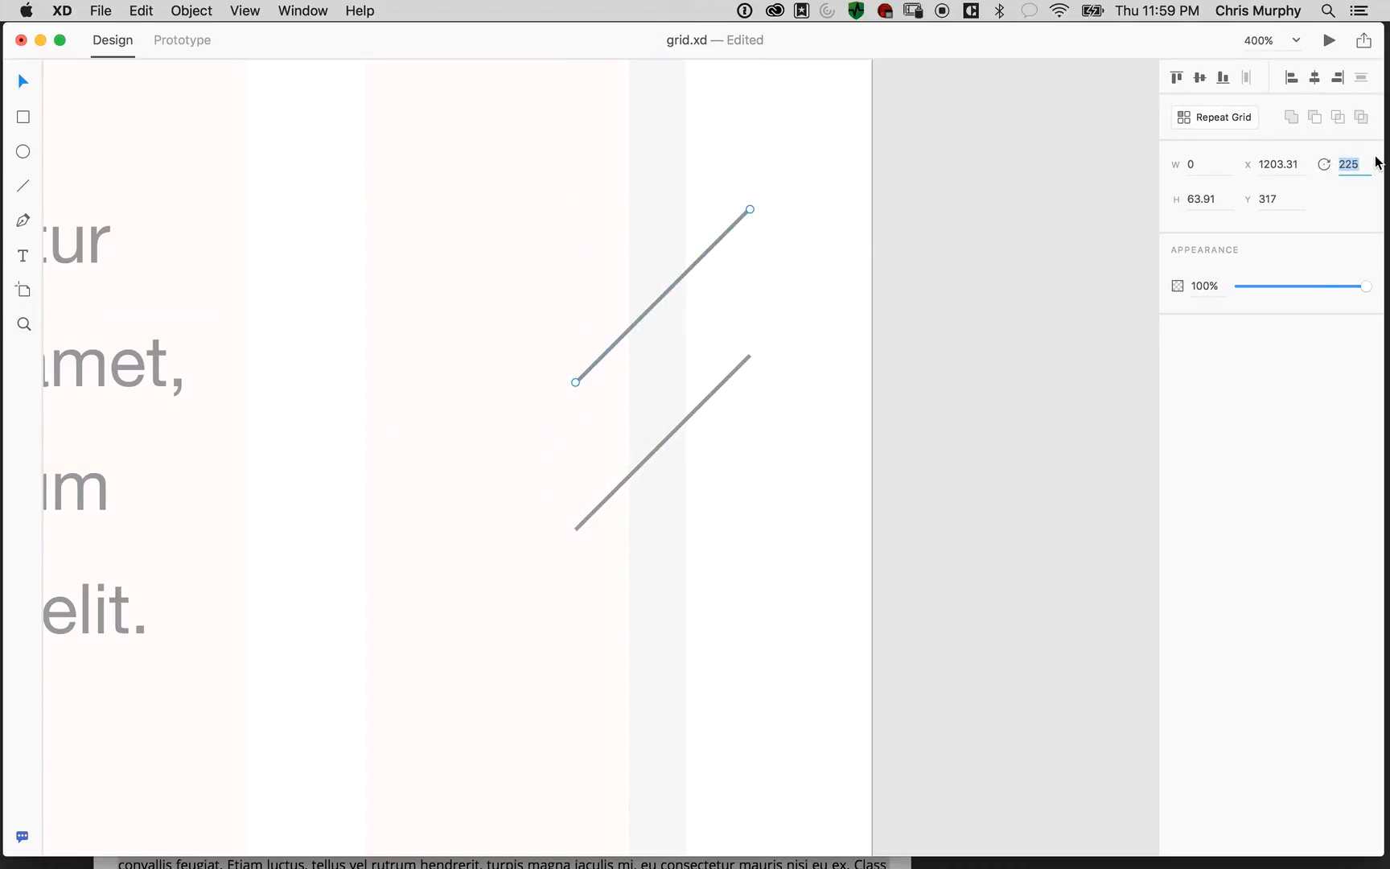
{"action": "key", "text": "Tab"}
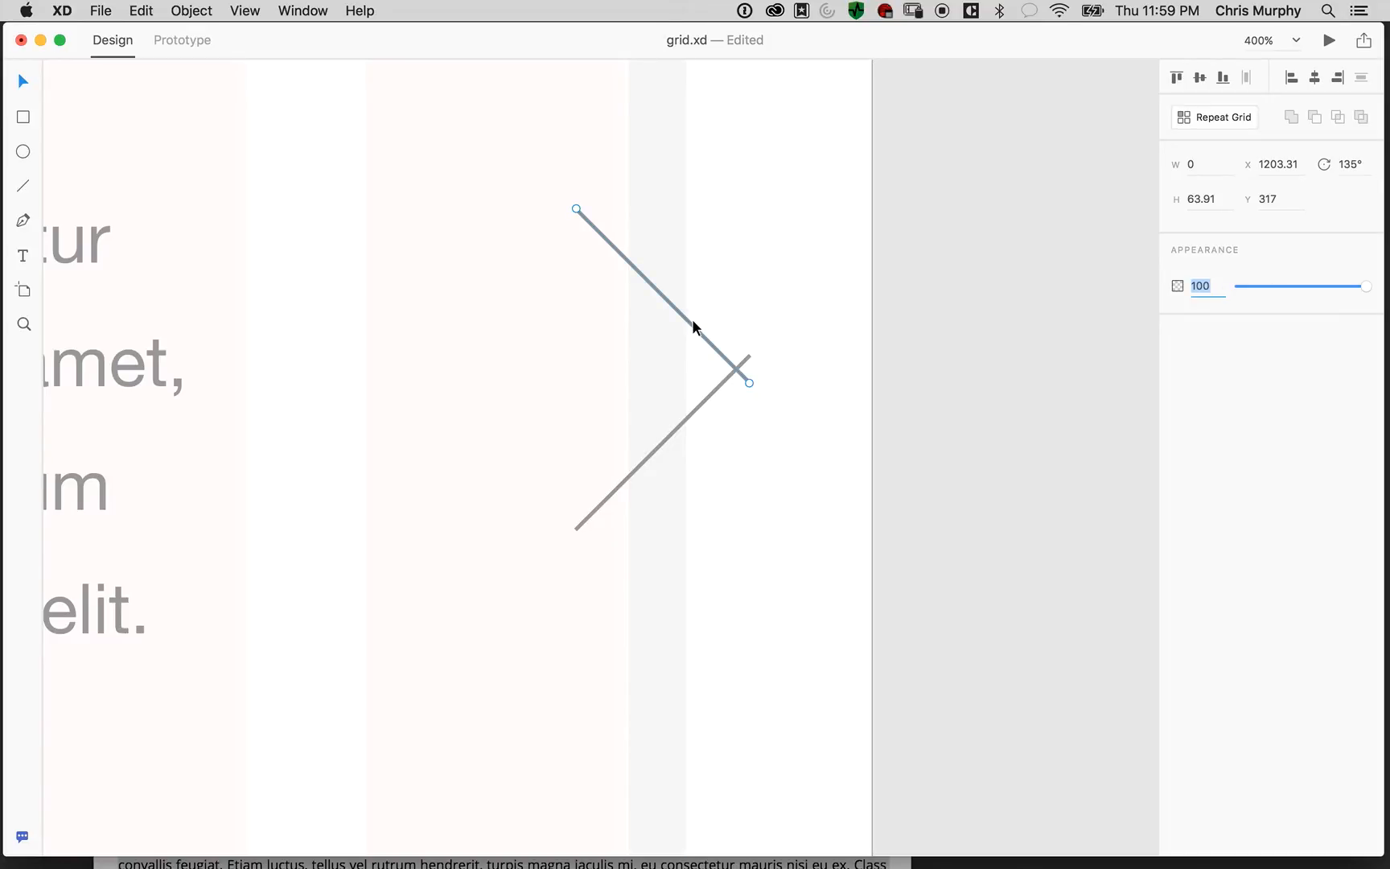
Move the upper diagonal line to Y 310 so its end meets the tip of the lower line
{"action": "left_click", "coordinate": [747, 297]}
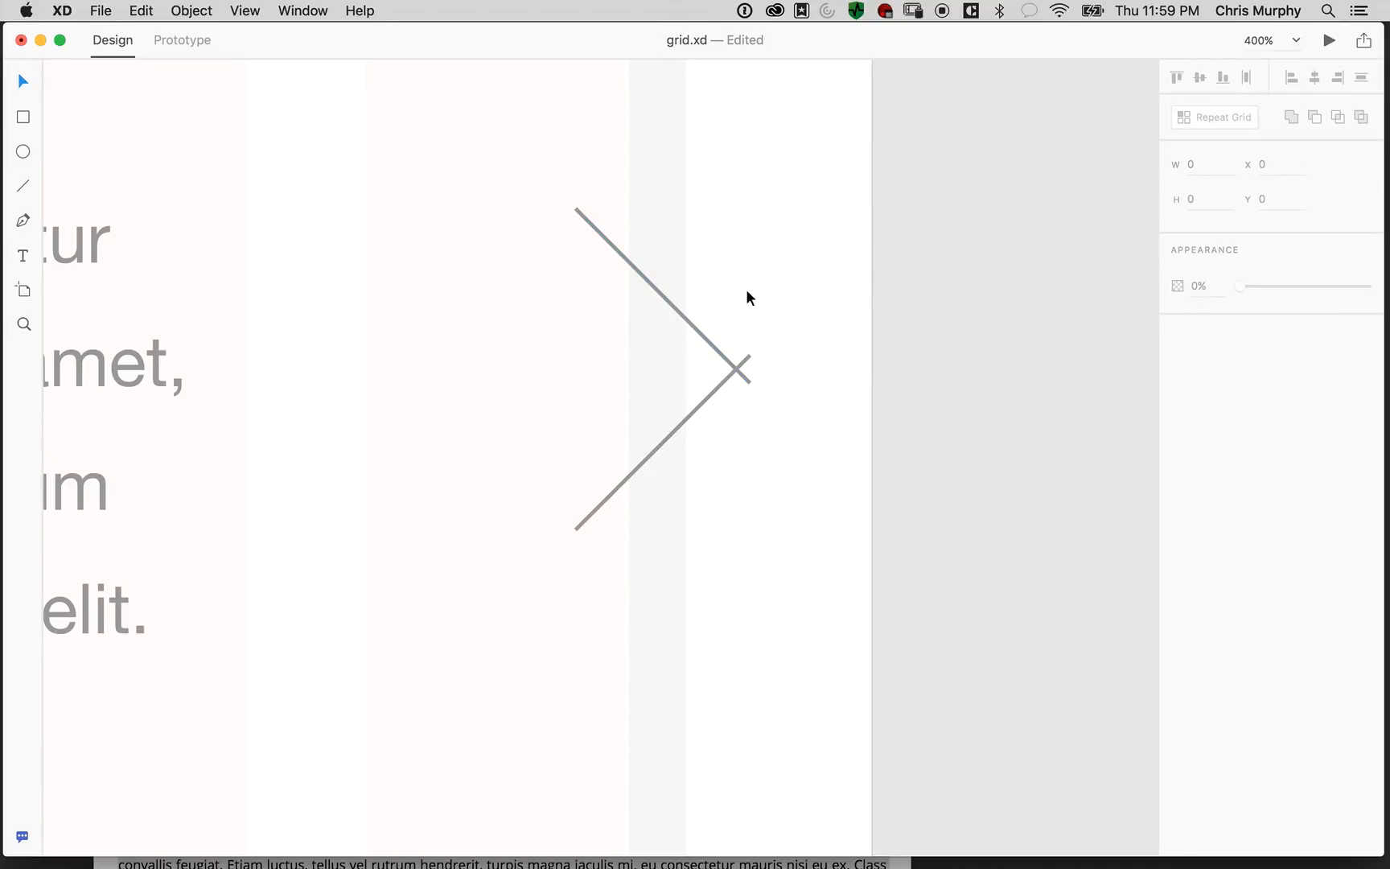
{"action": "left_click", "coordinate": [713, 344]}
{"action": "left_click_drag", "start_coordinate": [712, 343], "coordinate": [710, 322]}
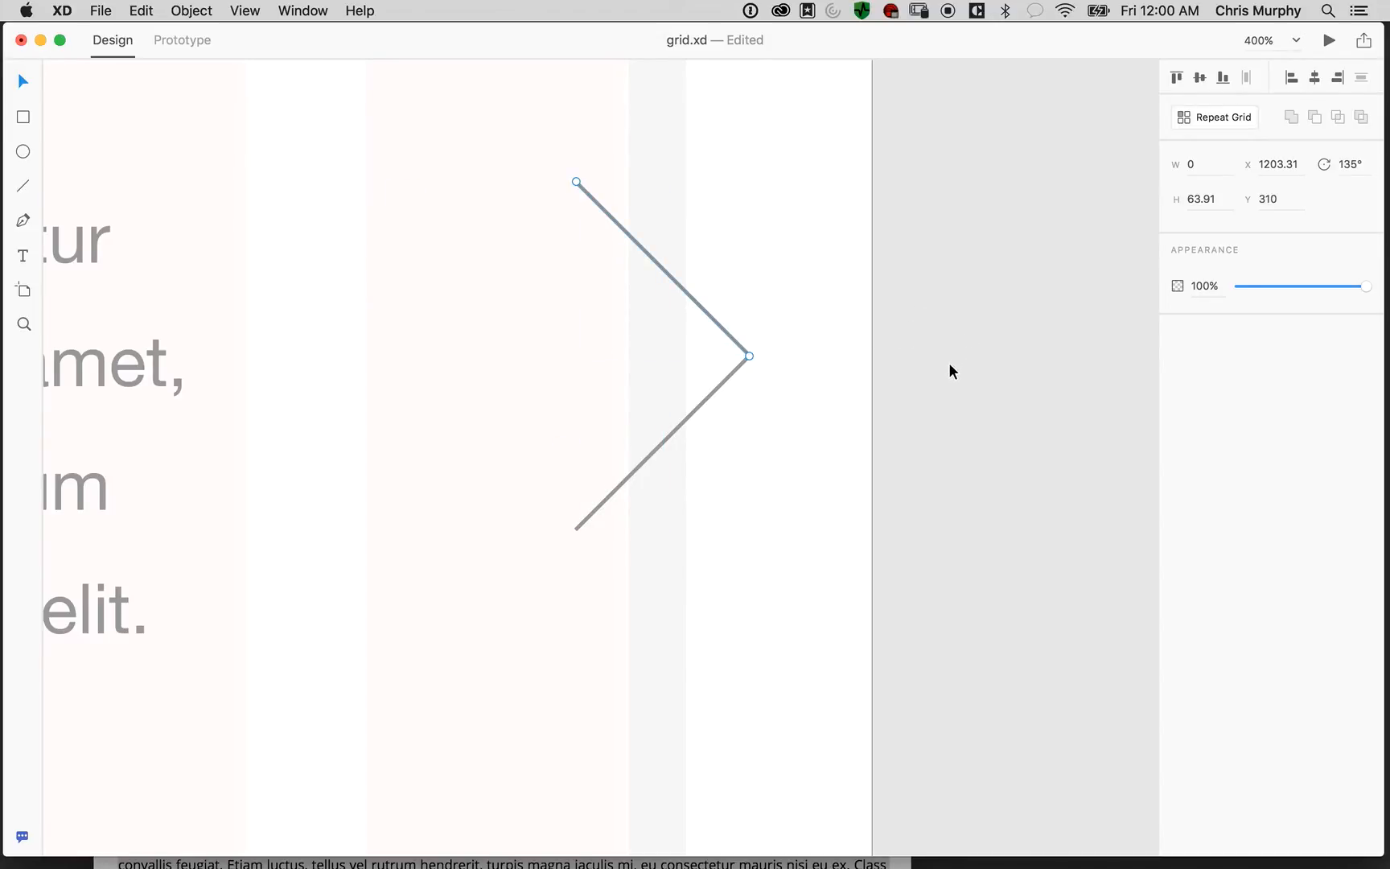
Group the two diagonal lines beside the product description into a single arrow
{"action": "key", "text": "super+0"}
{"action": "key", "text": "super+q"}
{"action": "left_click", "coordinate": [761, 157]}
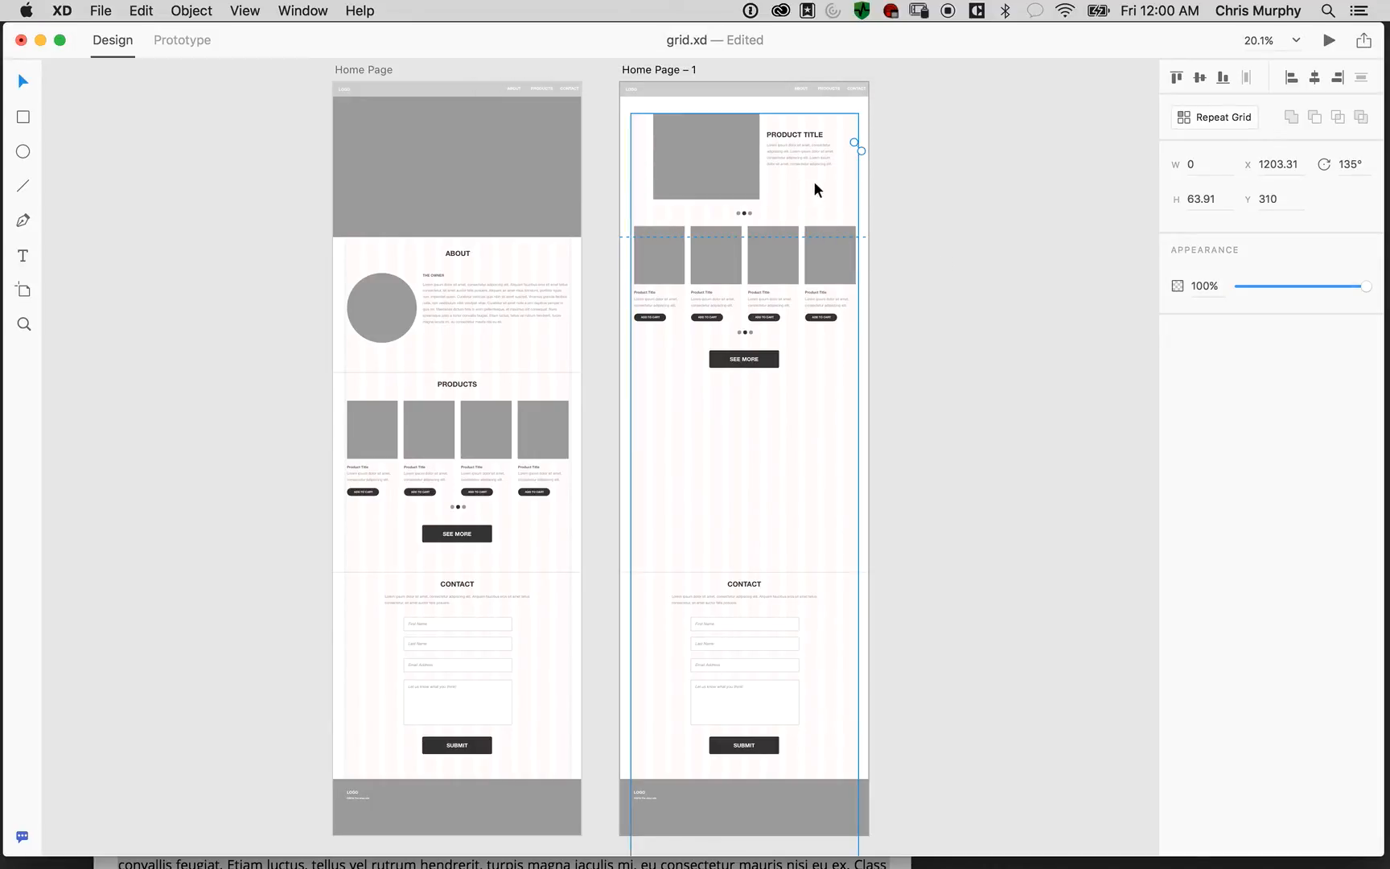
{"action": "key", "text": "super+1"}
{"action": "left_click_drag", "start_coordinate": [968, 158], "coordinate": [545, 669]}
{"action": "left_click_drag", "start_coordinate": [916, 274], "coordinate": [356, 722]}
{"action": "left_click_drag", "start_coordinate": [1052, 241], "coordinate": [985, 581]}
{"action": "left_click", "coordinate": [1022, 191]}
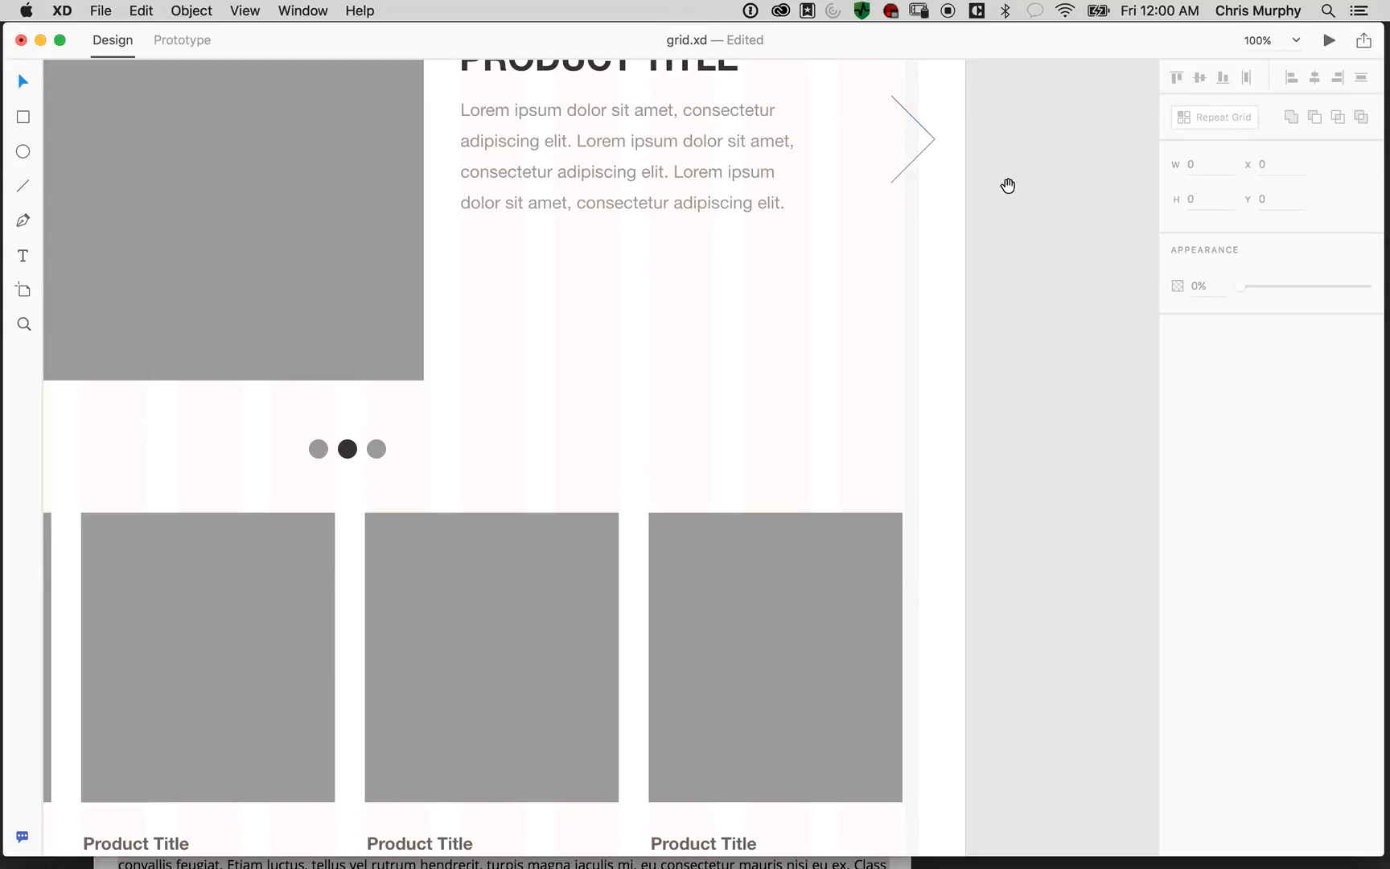
{"action": "left_click_drag", "start_coordinate": [1008, 186], "coordinate": [940, 481]}
{"action": "left_click", "coordinate": [885, 434]}
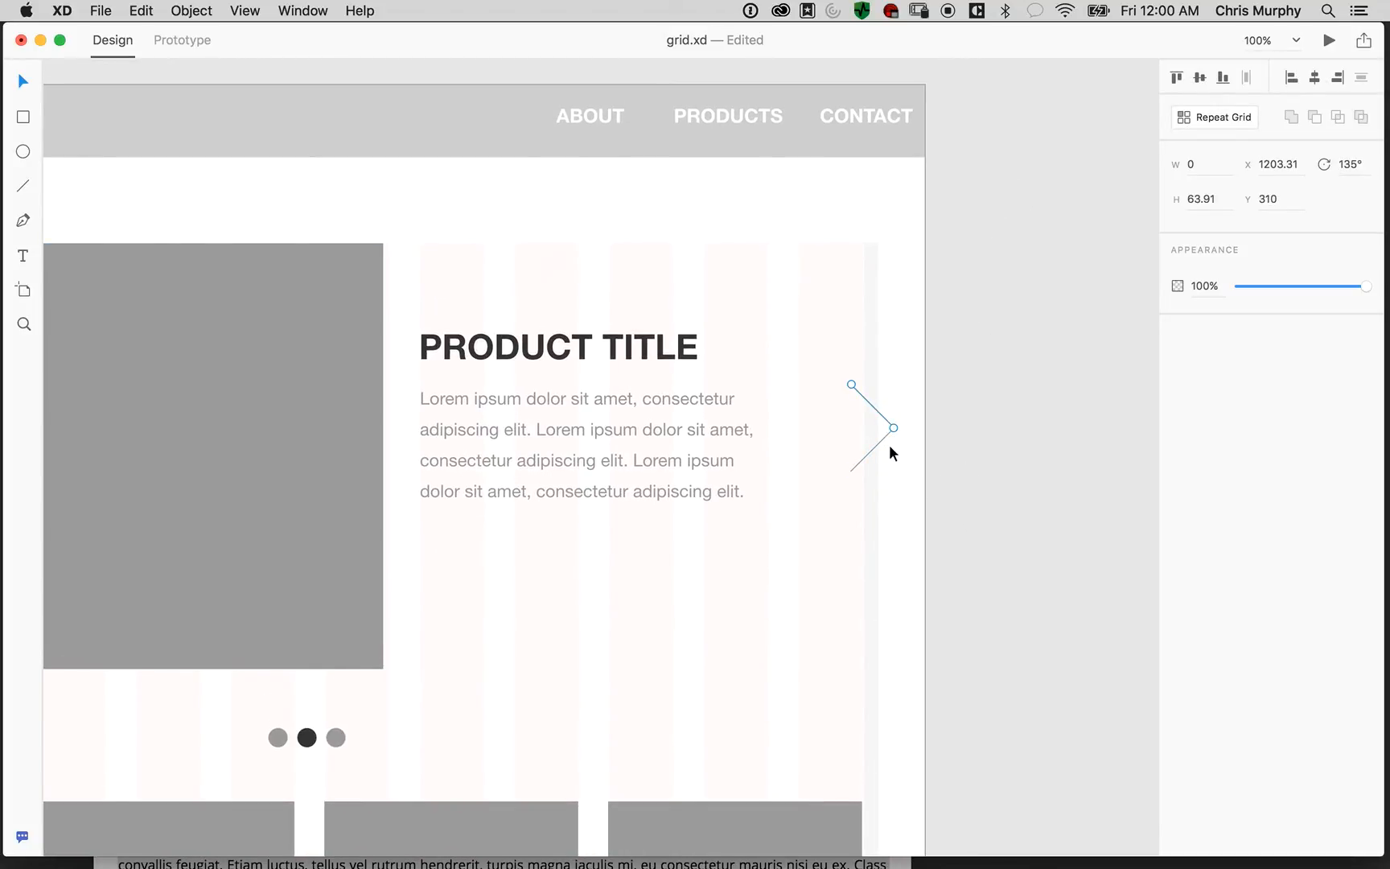
{"action": "left_click", "coordinate": [882, 440]}
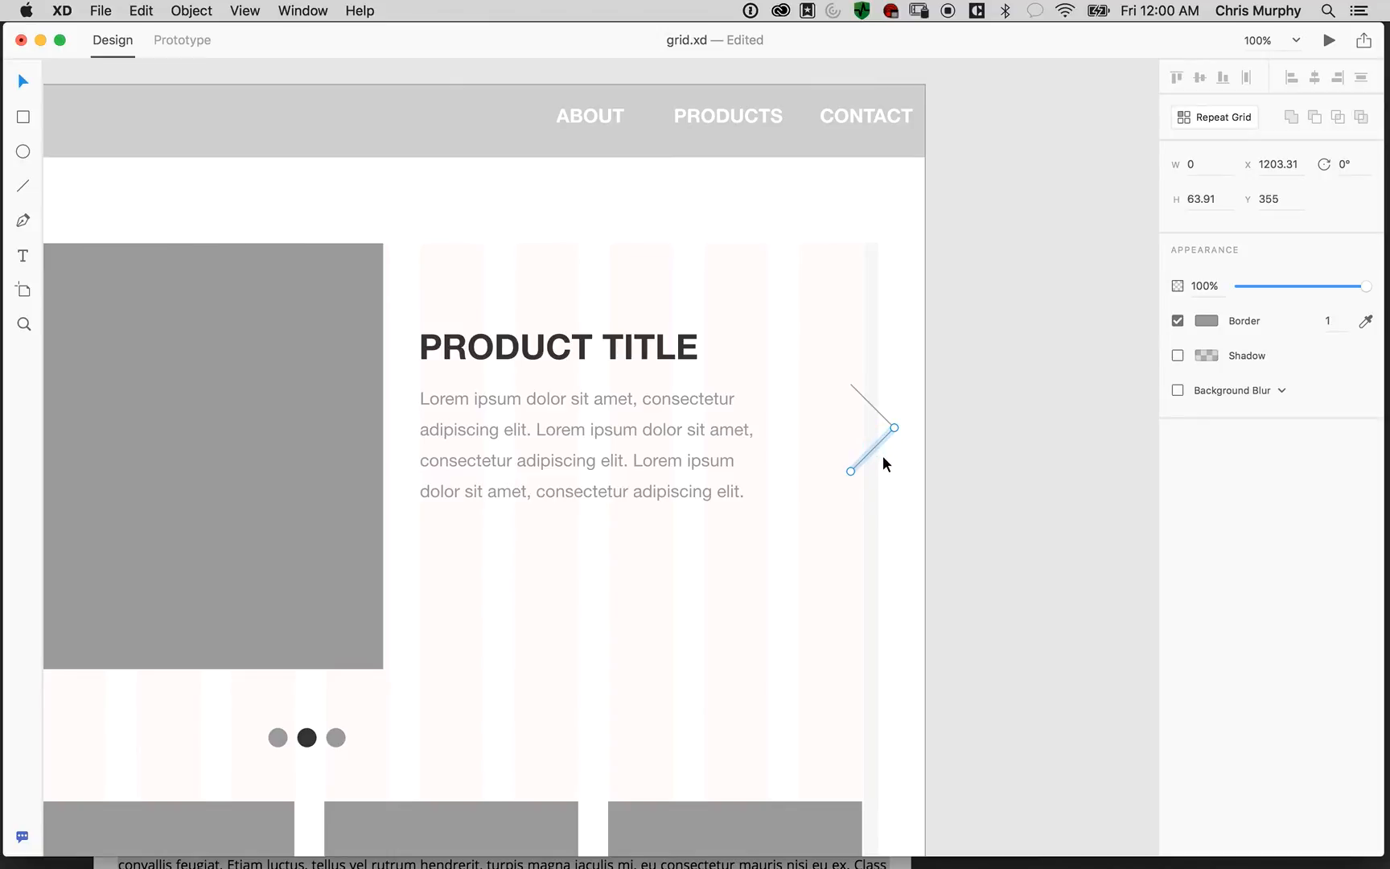
{"action": "left_click", "coordinate": [869, 402]}
{"action": "left_click", "coordinate": [953, 422]}
{"action": "left_click_drag", "start_coordinate": [954, 422], "coordinate": [890, 465]}
{"action": "key", "text": "super+g"}
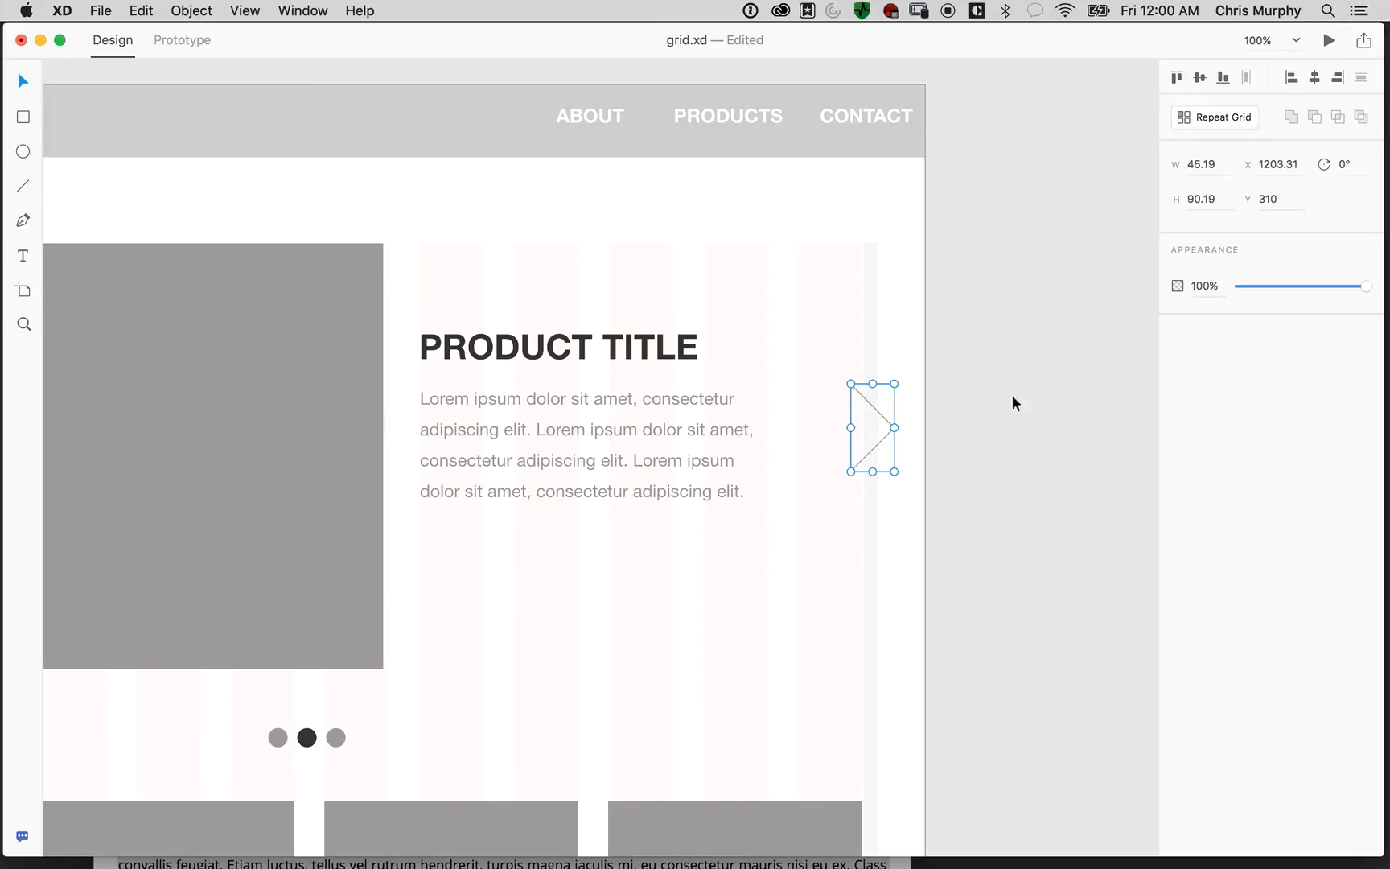
Lower the right arrow slightly and place a duplicate of it beyond the large image's left side at X 32.31, Y 339
{"action": "left_click_drag", "start_coordinate": [878, 438], "coordinate": [900, 472]}
{"action": "left_click_drag", "start_coordinate": [1015, 413], "coordinate": [1242, 272]}
{"action": "left_click_drag", "start_coordinate": [1114, 336], "coordinate": [56, 349]}
{"action": "left_click_drag", "start_coordinate": [186, 345], "coordinate": [656, 356]}
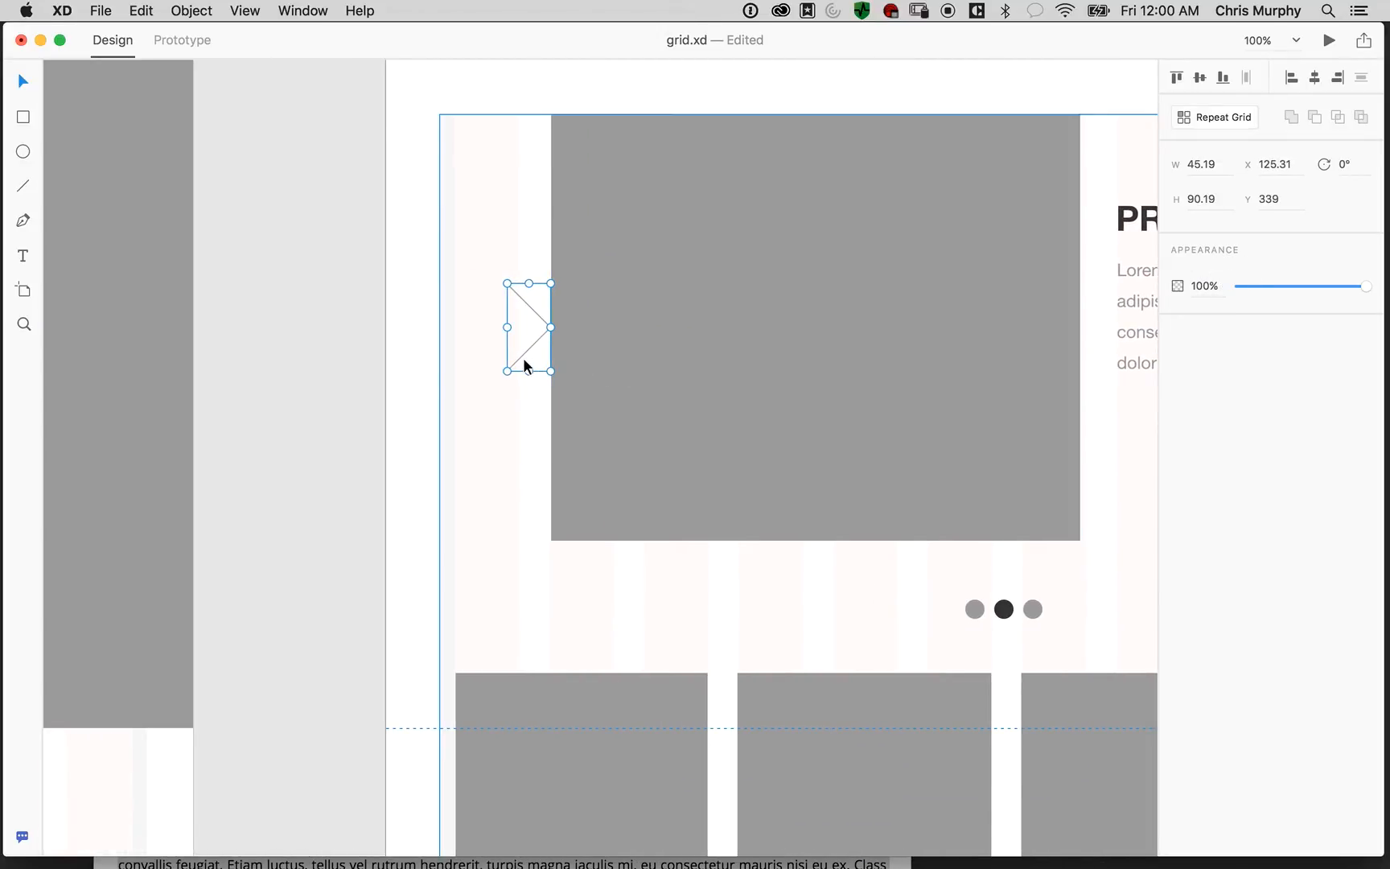
{"action": "left_click_drag", "start_coordinate": [528, 357], "coordinate": [438, 351]}
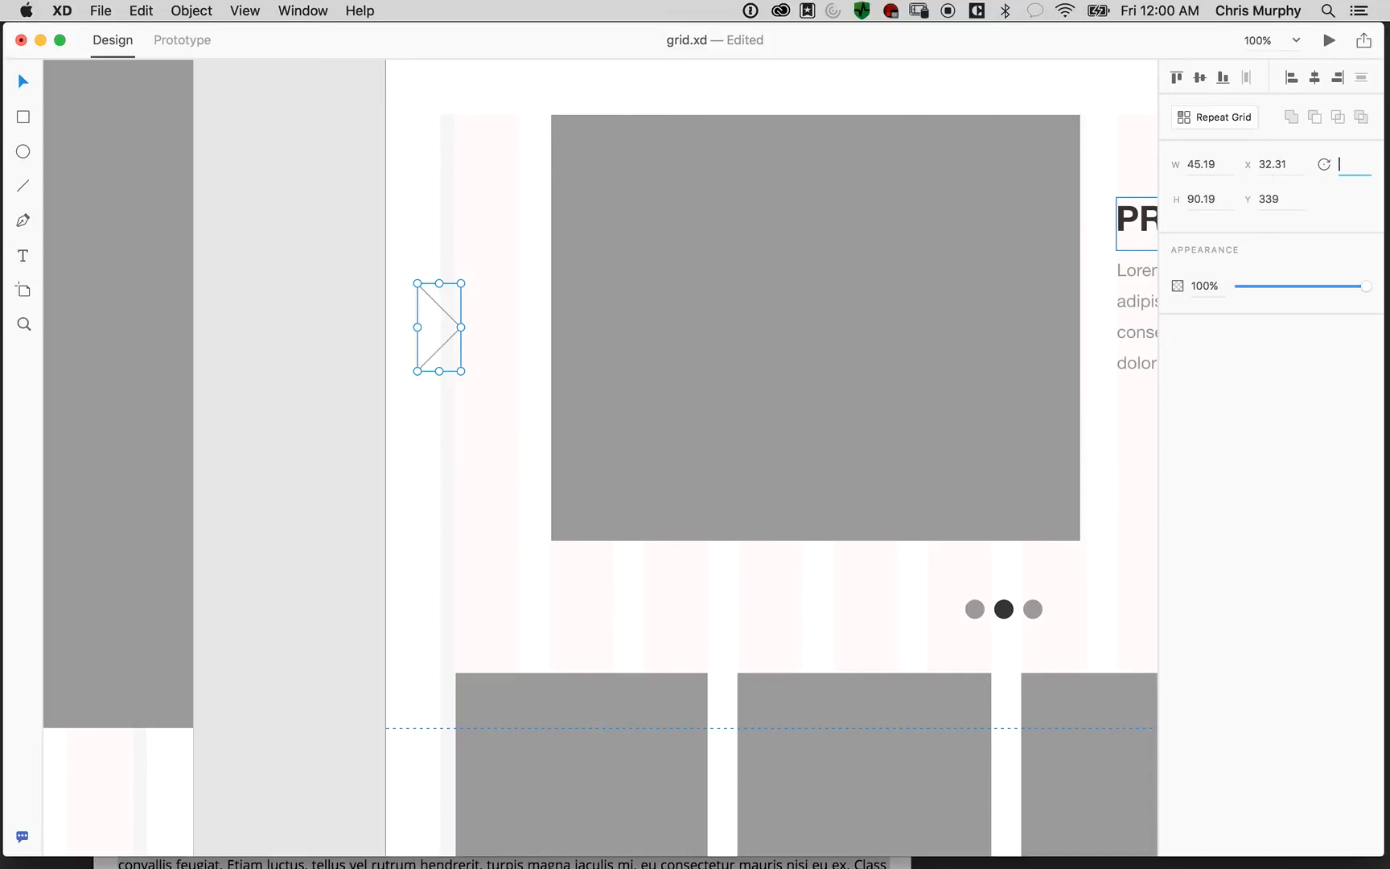
Set the left arrow's rotation to 180° and move it to X 26.31, Y 338
{"action": "key", "text": "Tab"}
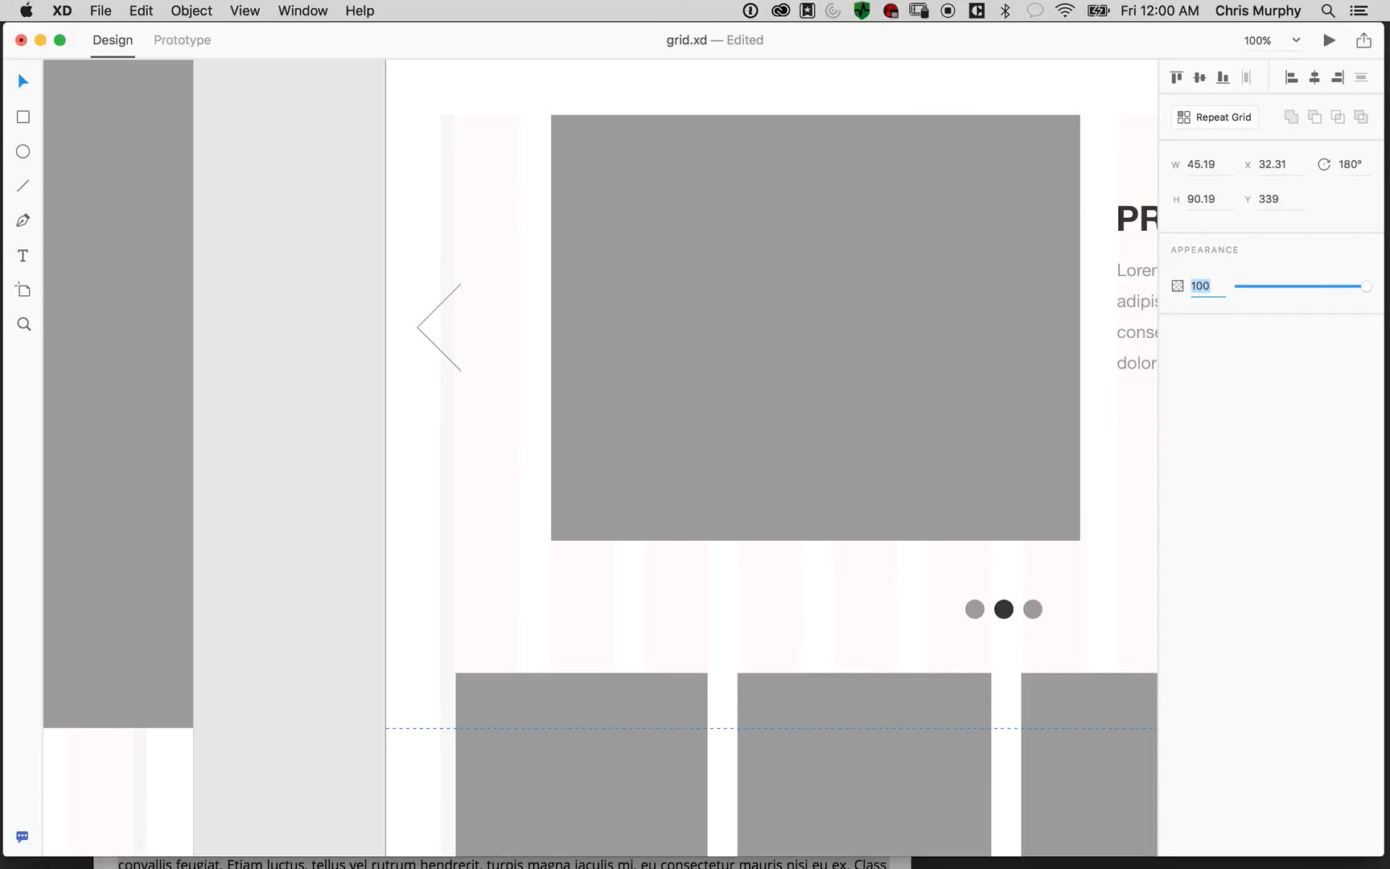
{"action": "left_click", "coordinate": [336, 397]}
{"action": "left_click_drag", "start_coordinate": [866, 525], "coordinate": [337, 577]}
{"action": "left_click_drag", "start_coordinate": [736, 548], "coordinate": [670, 549]}
{"action": "left_click_drag", "start_coordinate": [393, 548], "coordinate": [998, 521]}
{"action": "left_click_drag", "start_coordinate": [449, 376], "coordinate": [444, 359]}
Copy the third product's ADD TO CART button and place the copy below the main product description at X 757, Y 476
{"action": "scroll", "coordinate": [676, 583], "scroll_direction": "right", "scroll_amount": 10}
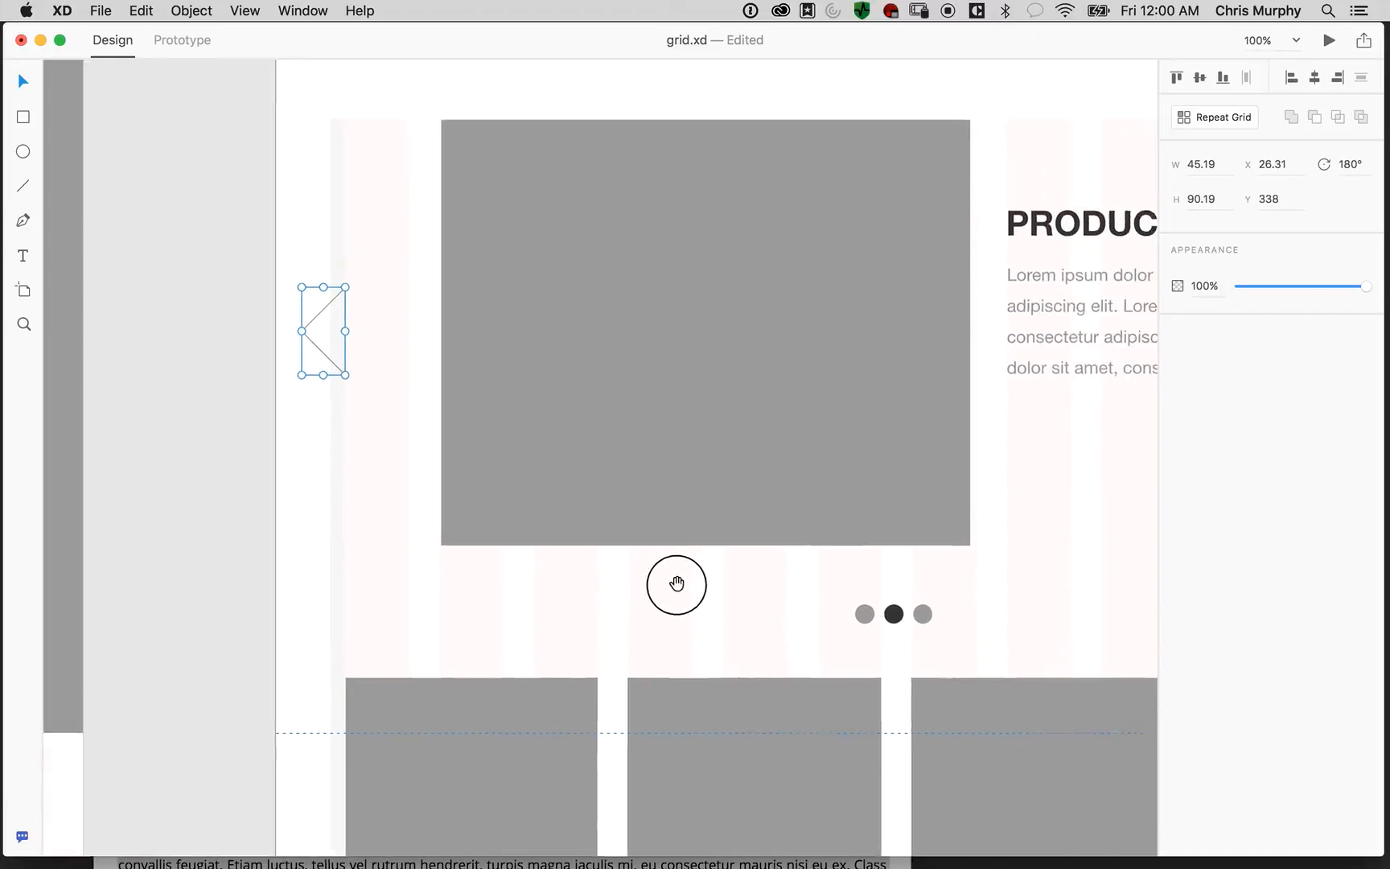
{"action": "key", "text": "super+minus"}
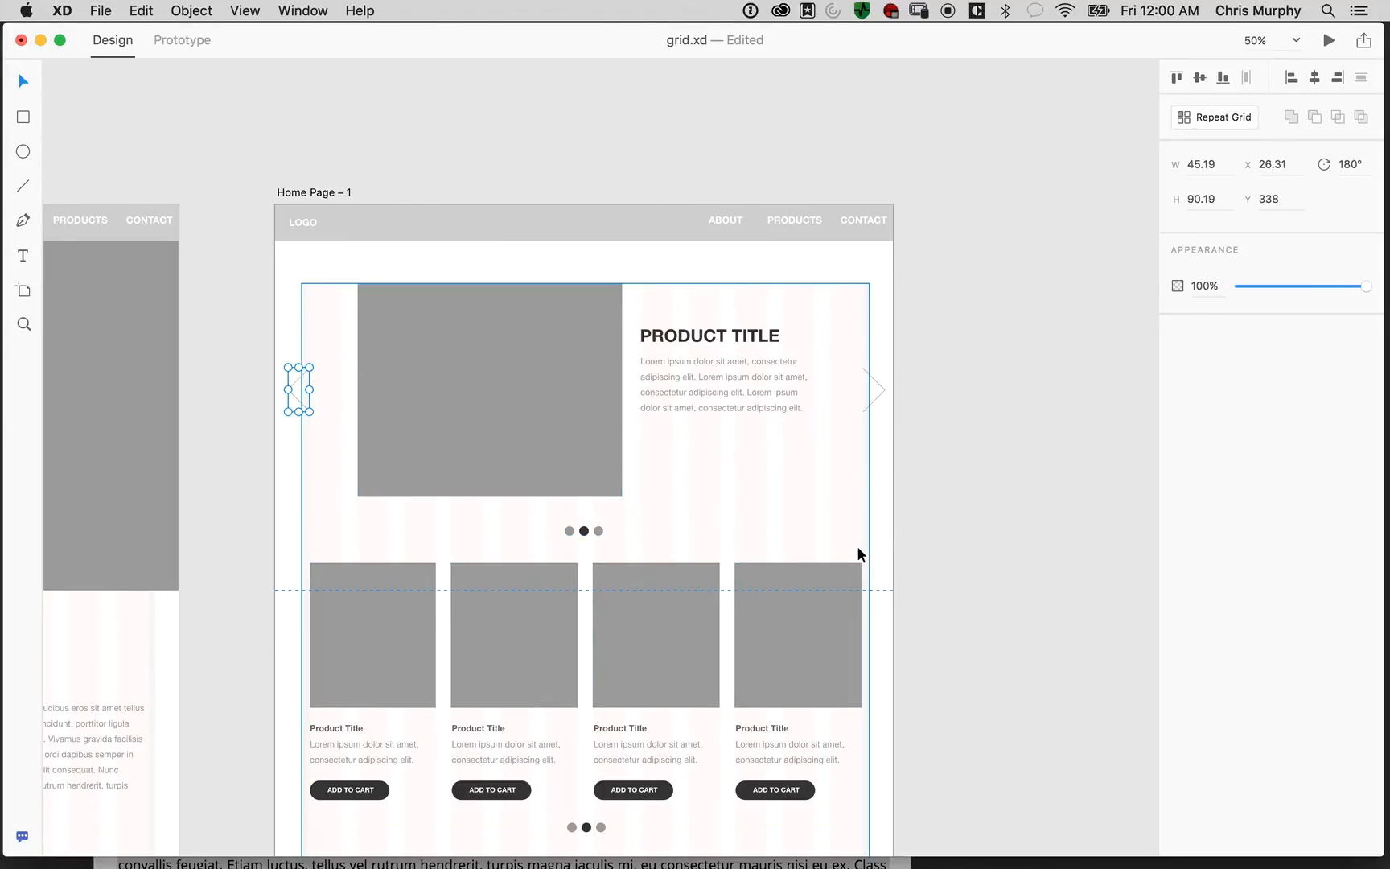
{"action": "scroll", "coordinate": [921, 482], "scroll_direction": "down", "scroll_amount": 5}
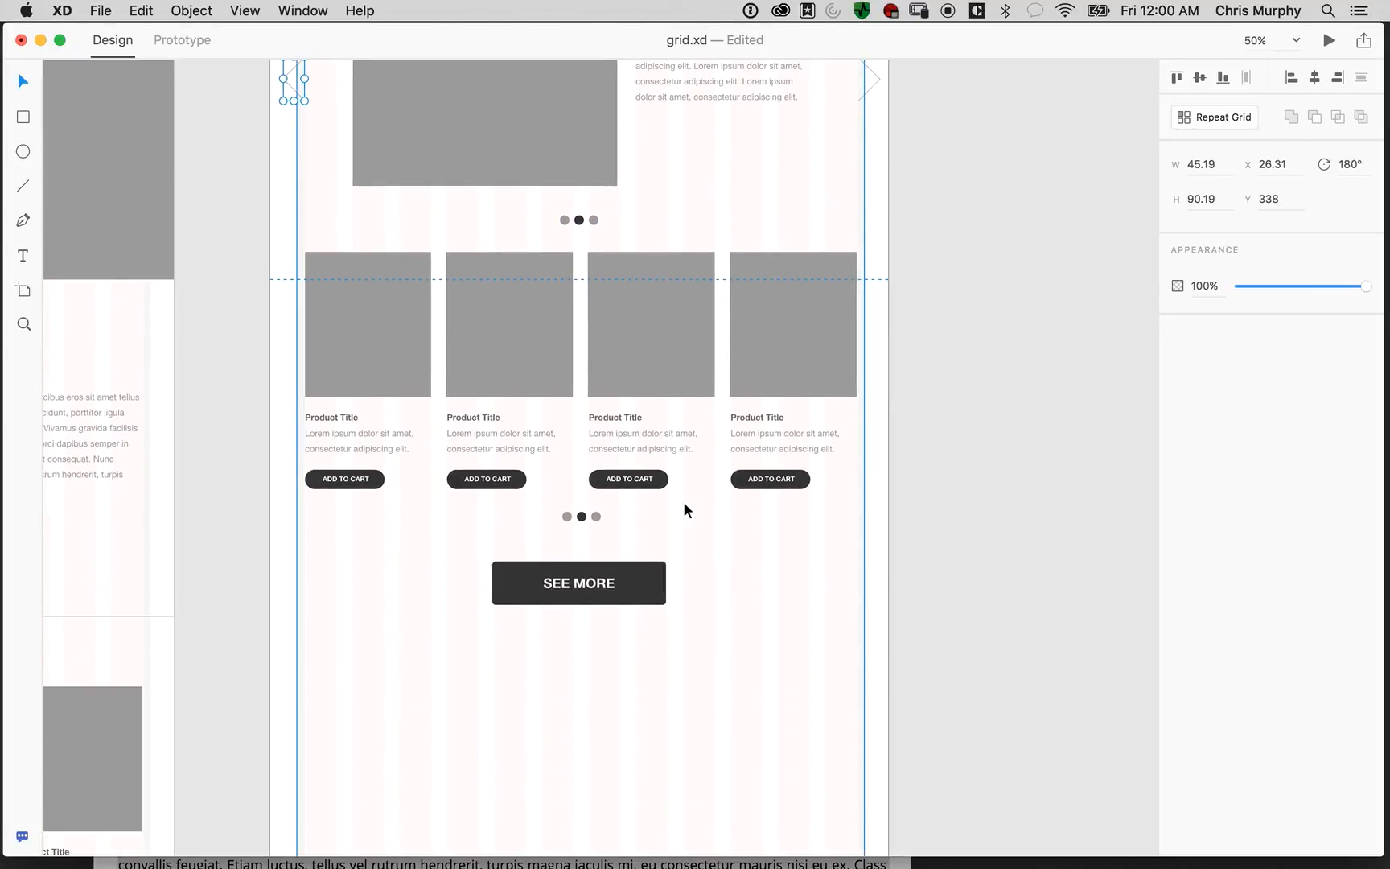
{"action": "left_click", "coordinate": [659, 481]}
{"action": "double_click", "coordinate": [646, 480]}
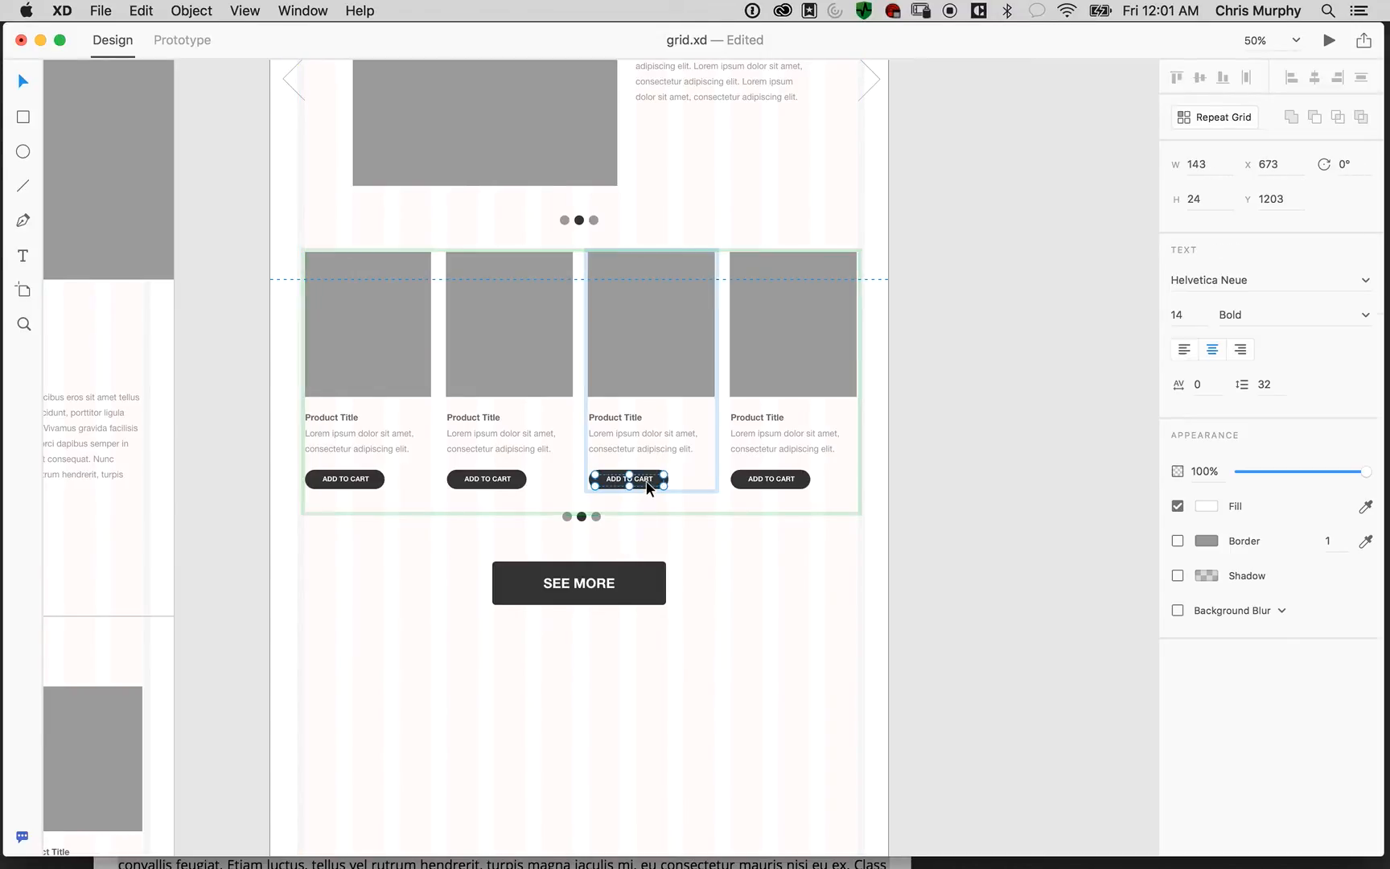
{"action": "double_click", "coordinate": [647, 480]}
{"action": "left_click", "coordinate": [895, 478]}
{"action": "key", "text": "Escape"}
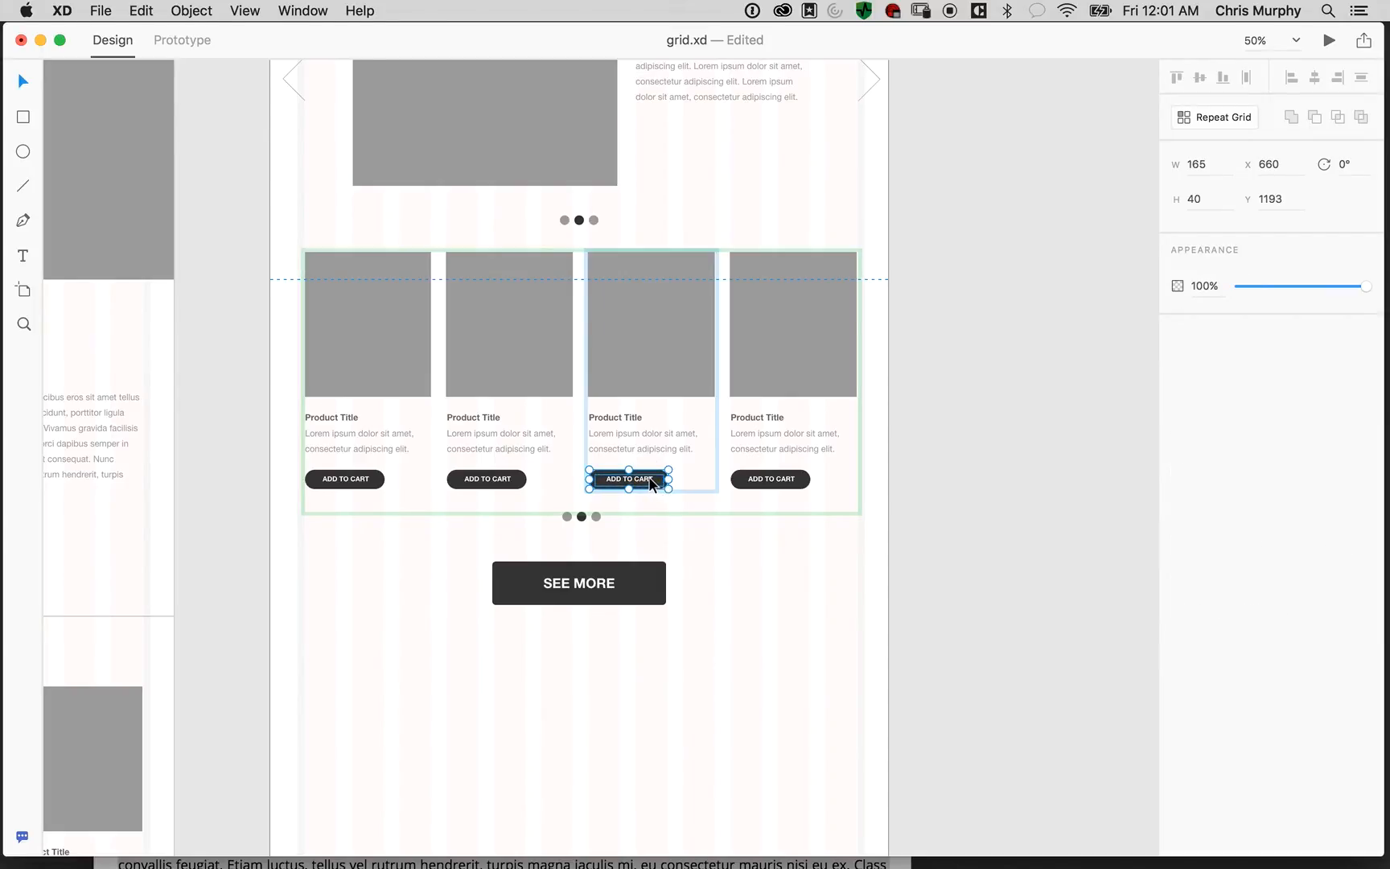
{"action": "double_click", "coordinate": [650, 483]}
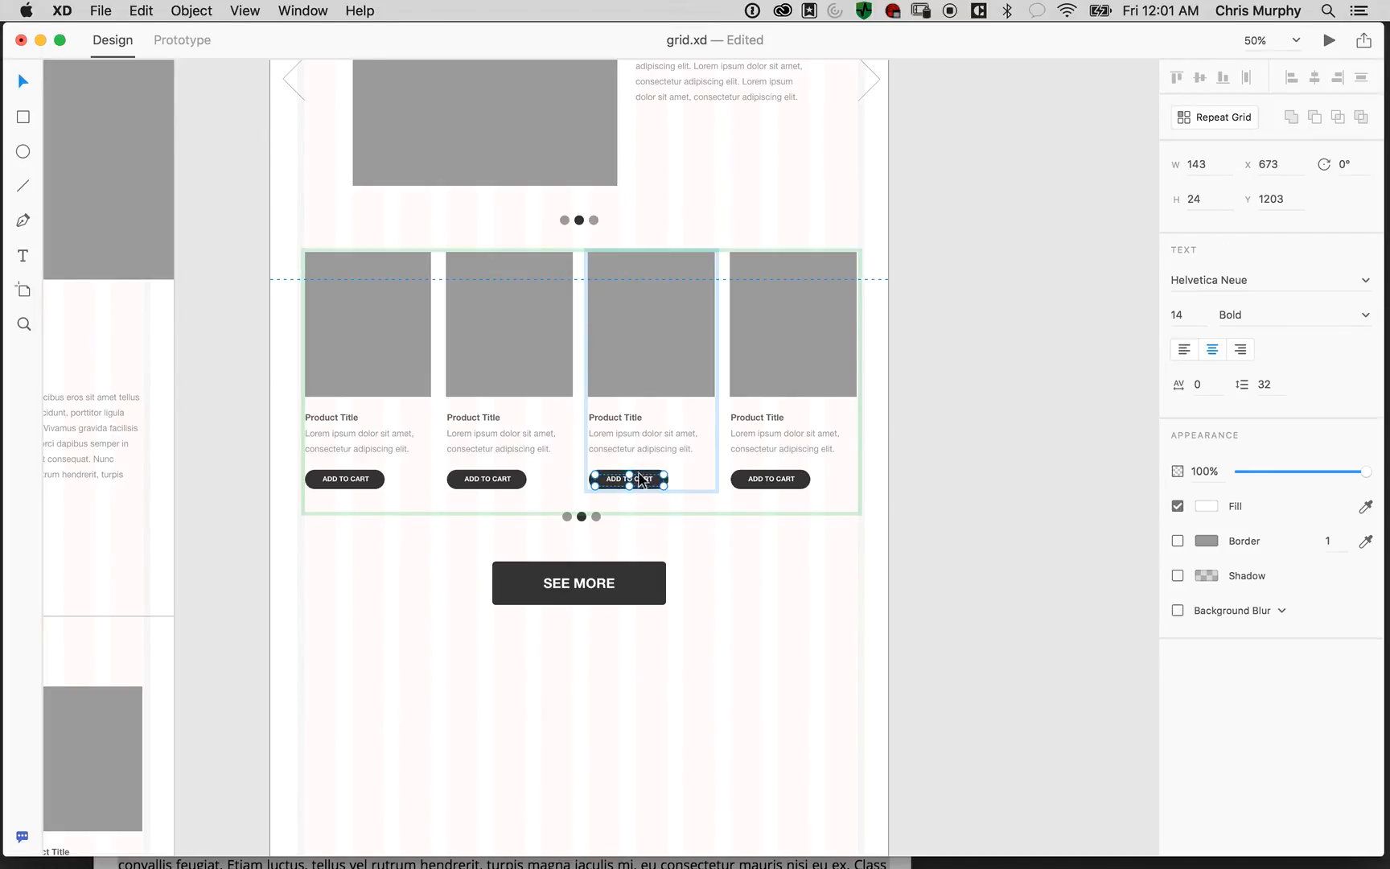
{"action": "key", "text": "Escape"}
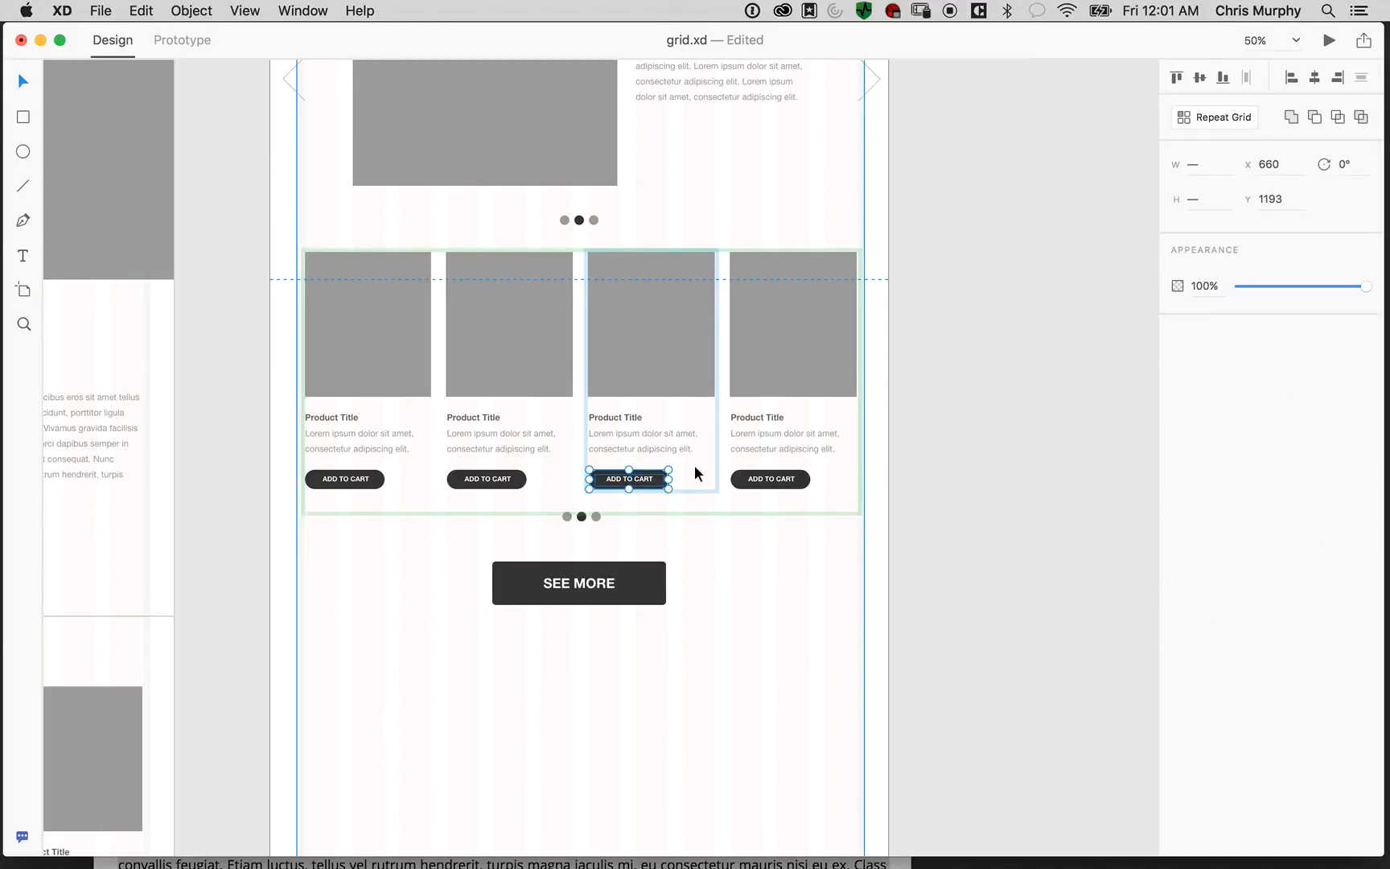
{"action": "left_click", "coordinate": [957, 380]}
{"action": "left_click", "coordinate": [629, 479]}
{"action": "left_click_drag", "start_coordinate": [659, 480], "coordinate": [698, 133]}
{"action": "scroll", "coordinate": [745, 205], "scroll_direction": "up", "scroll_amount": 5}
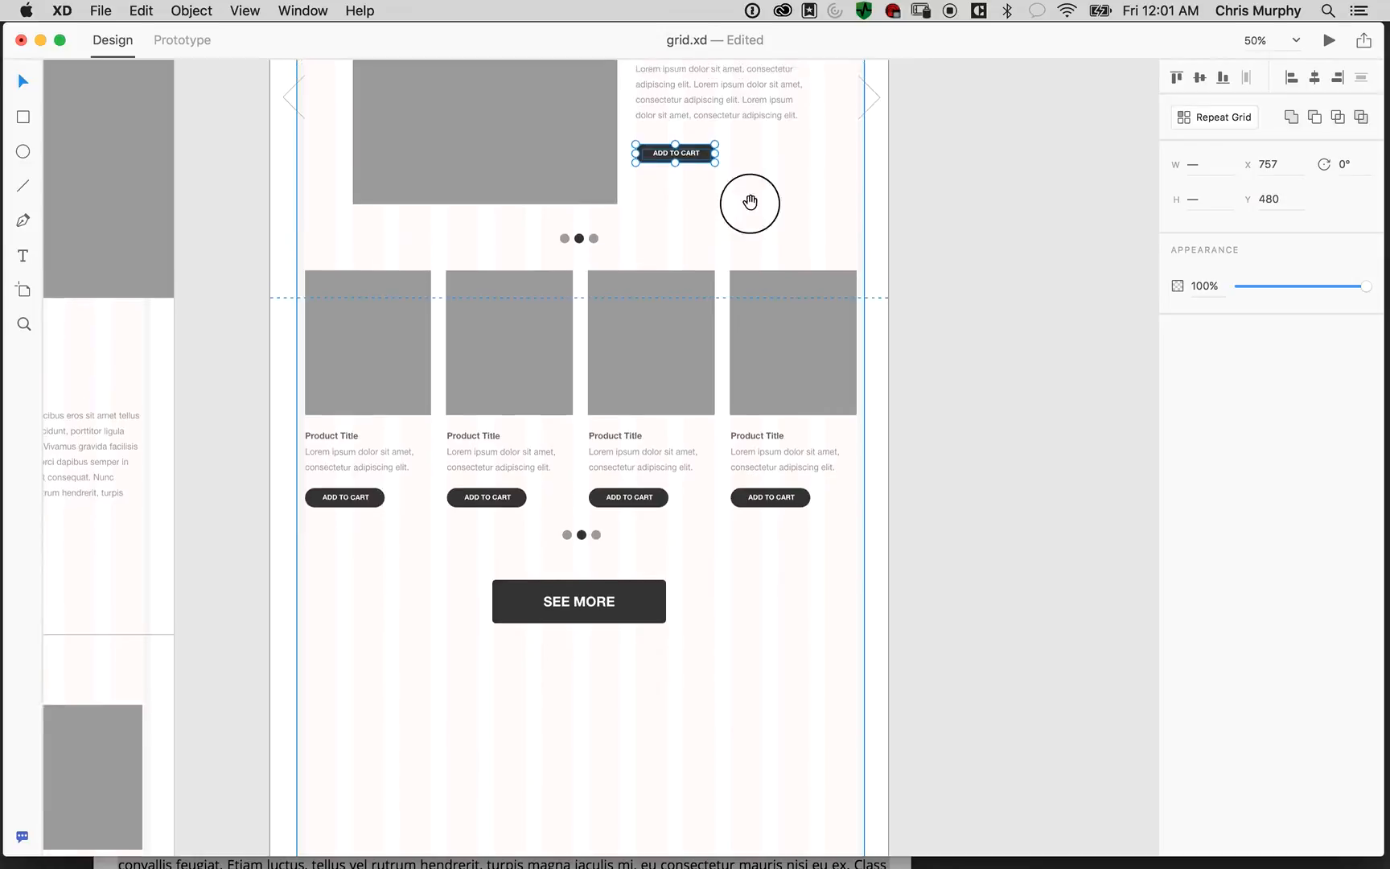
{"action": "left_click_drag", "start_coordinate": [711, 434], "coordinate": [710, 425]}
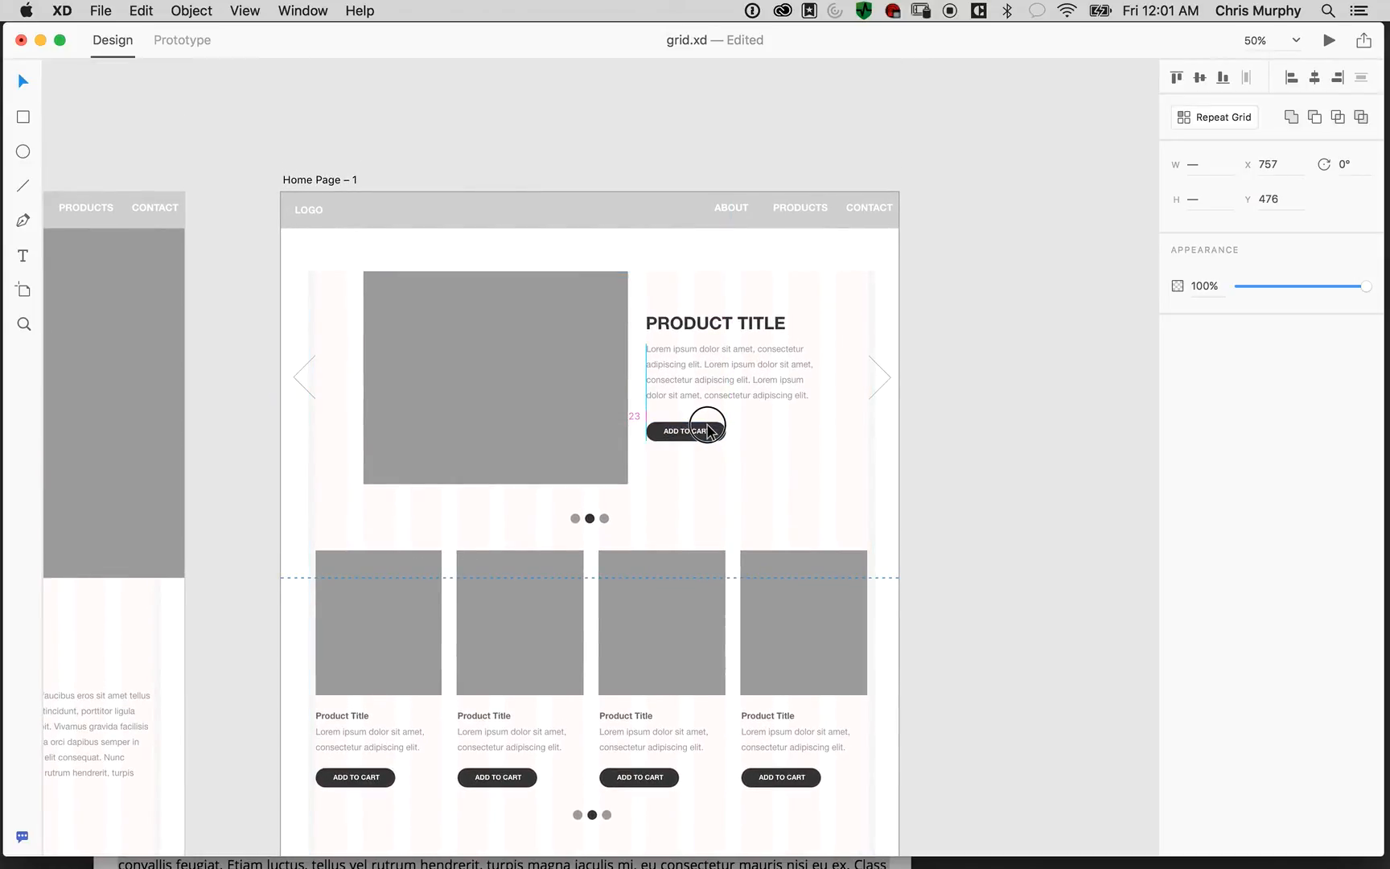
Select the main product title, description and button together and center them vertically against the large image at X 756, Y 251
{"action": "left_click", "coordinate": [701, 387], "text": "shift"}
{"action": "left_click", "coordinate": [698, 323], "text": "shift"}
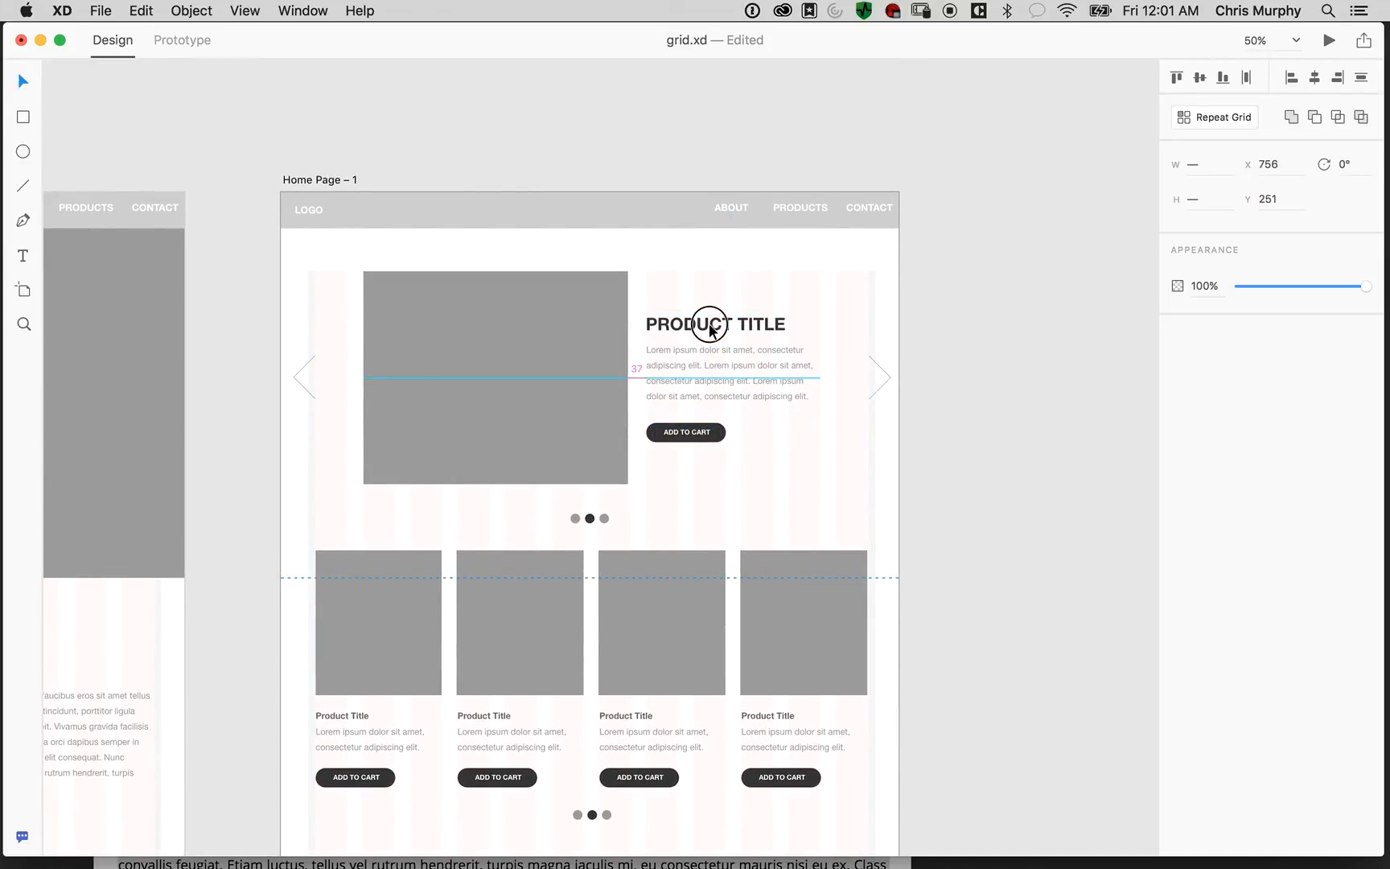
{"action": "scroll", "coordinate": [954, 496], "scroll_direction": "down", "scroll_amount": 10}
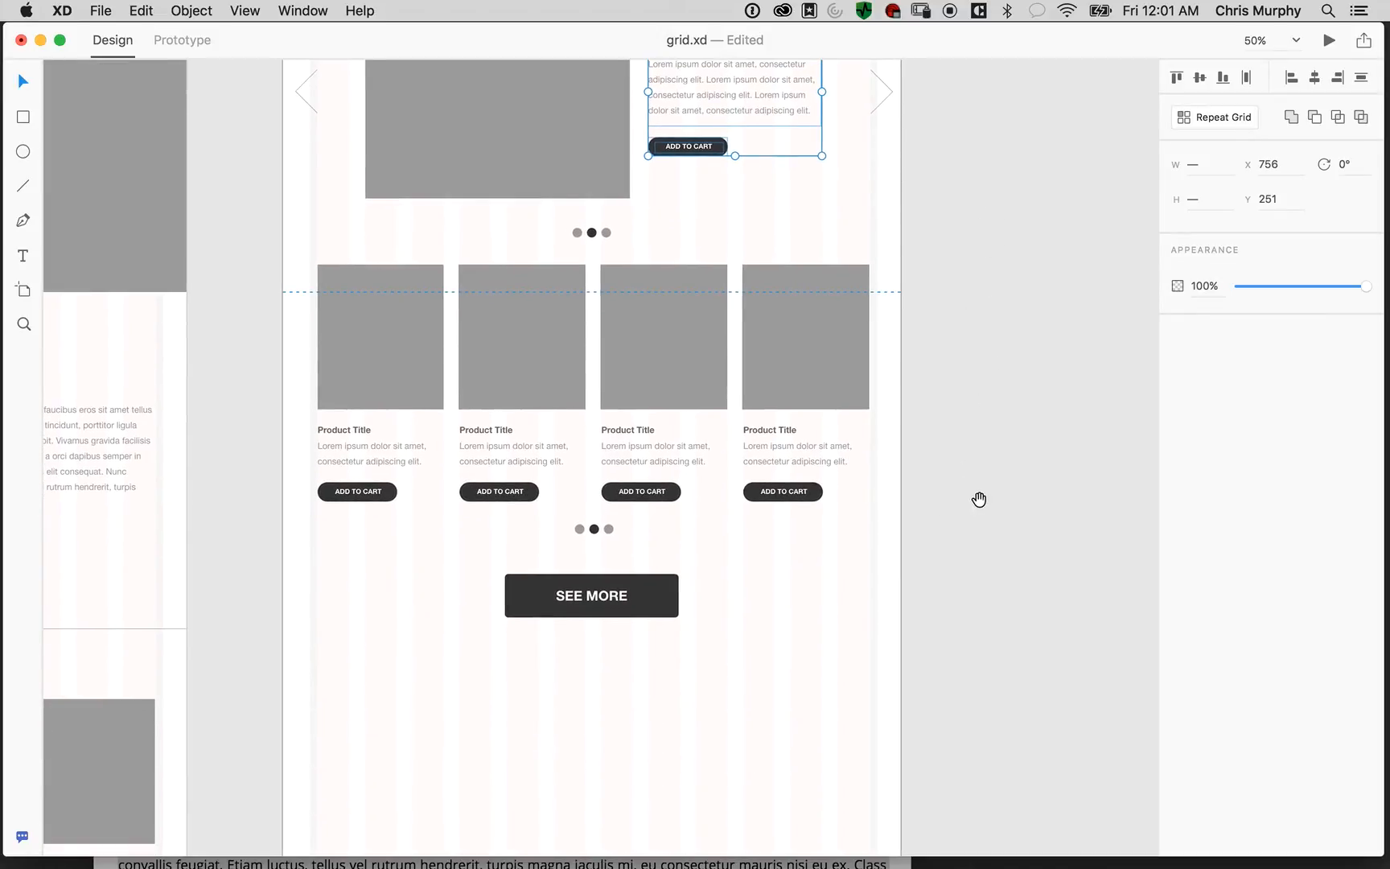
{"action": "left_click_drag", "start_coordinate": [965, 209], "coordinate": [997, 493]}
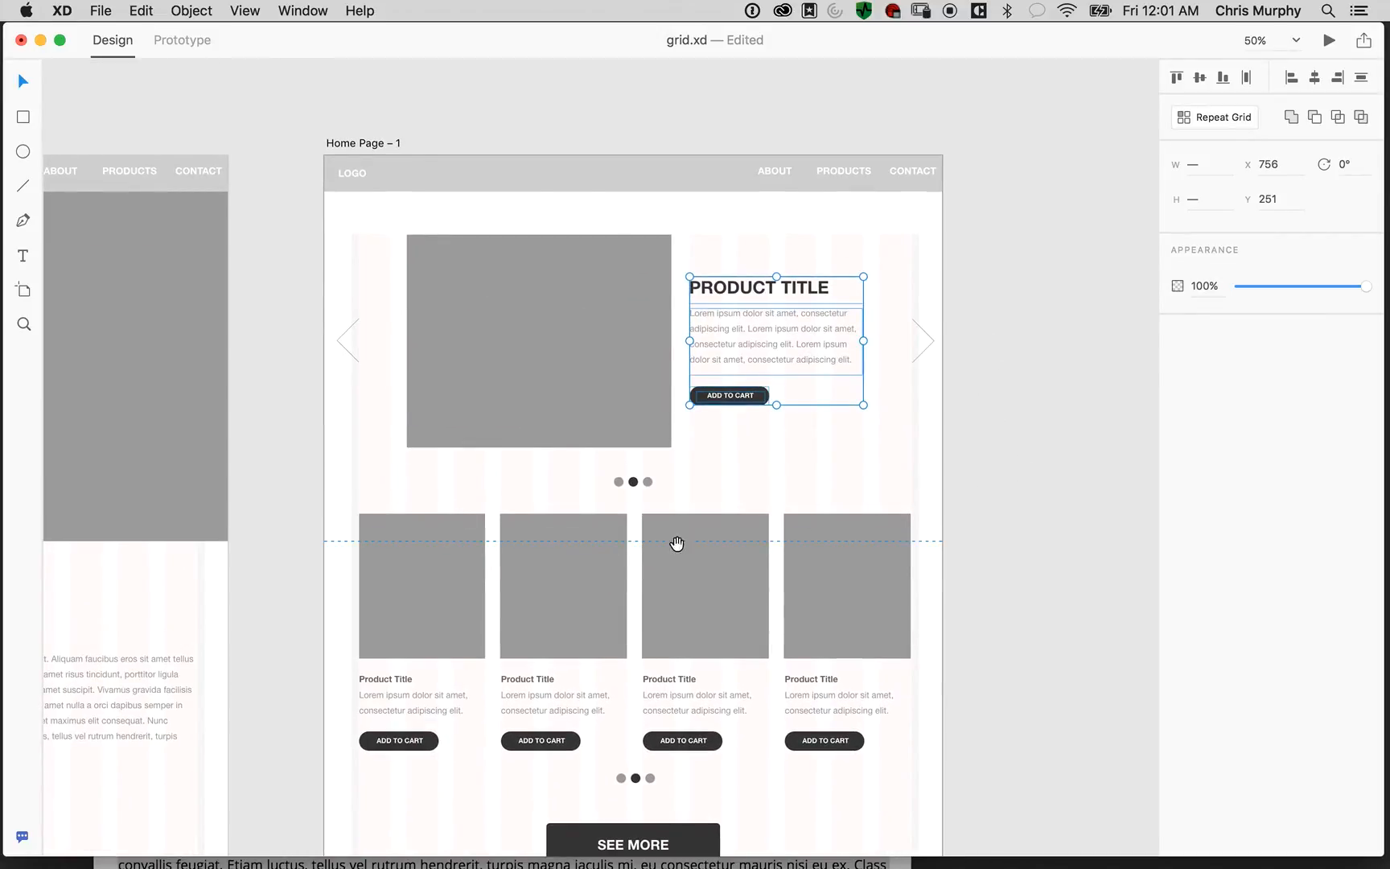
Delete the SEE MORE button and the carousel dots below the four product cards
{"action": "left_click_drag", "start_coordinate": [1048, 589], "coordinate": [990, 328]}
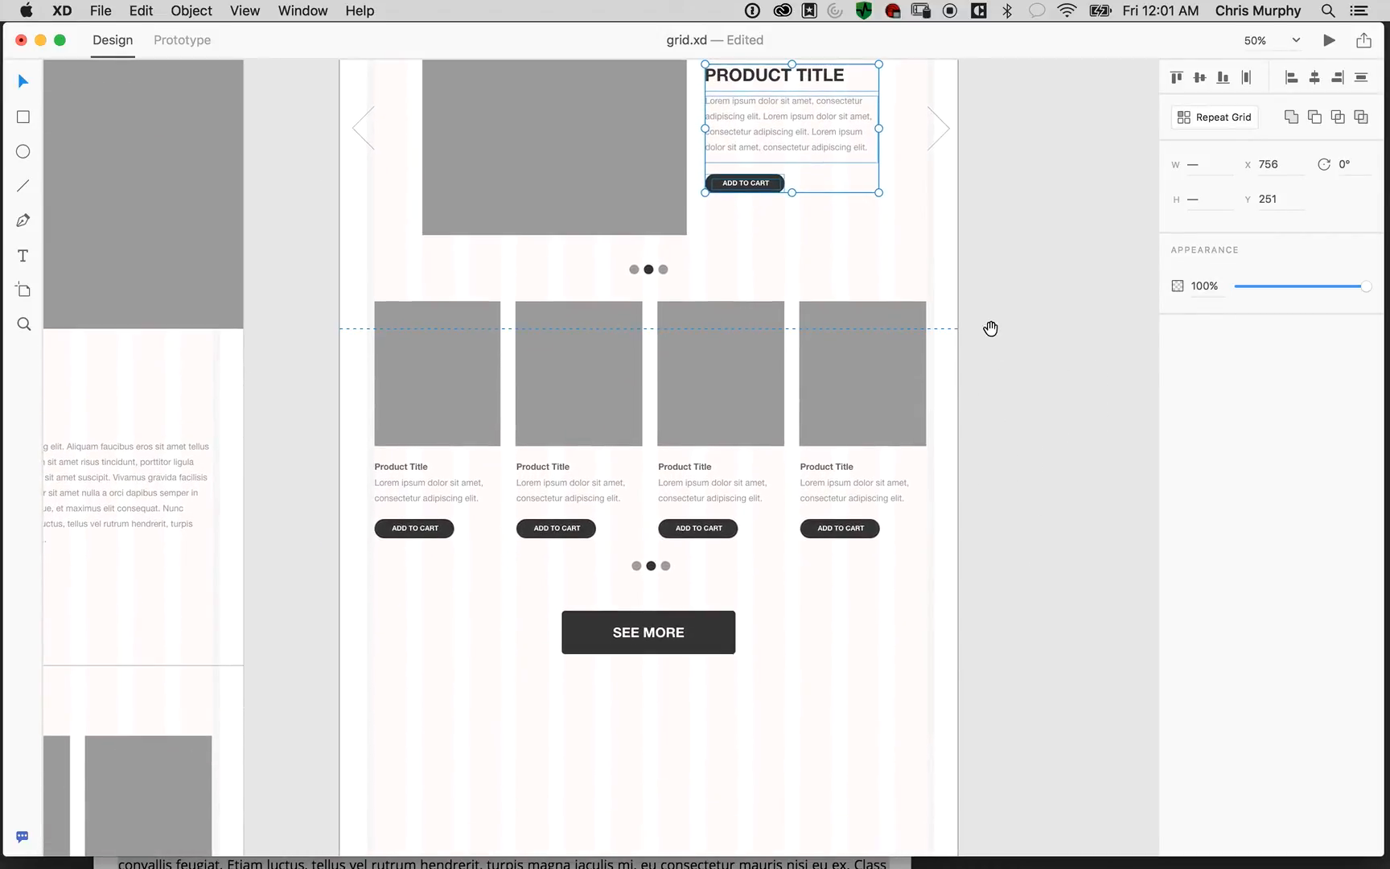
{"action": "left_click", "coordinate": [690, 640]}
{"action": "key", "text": "BackSpace"}
{"action": "left_click", "coordinate": [637, 563]}
{"action": "key", "text": "BackSpace"}
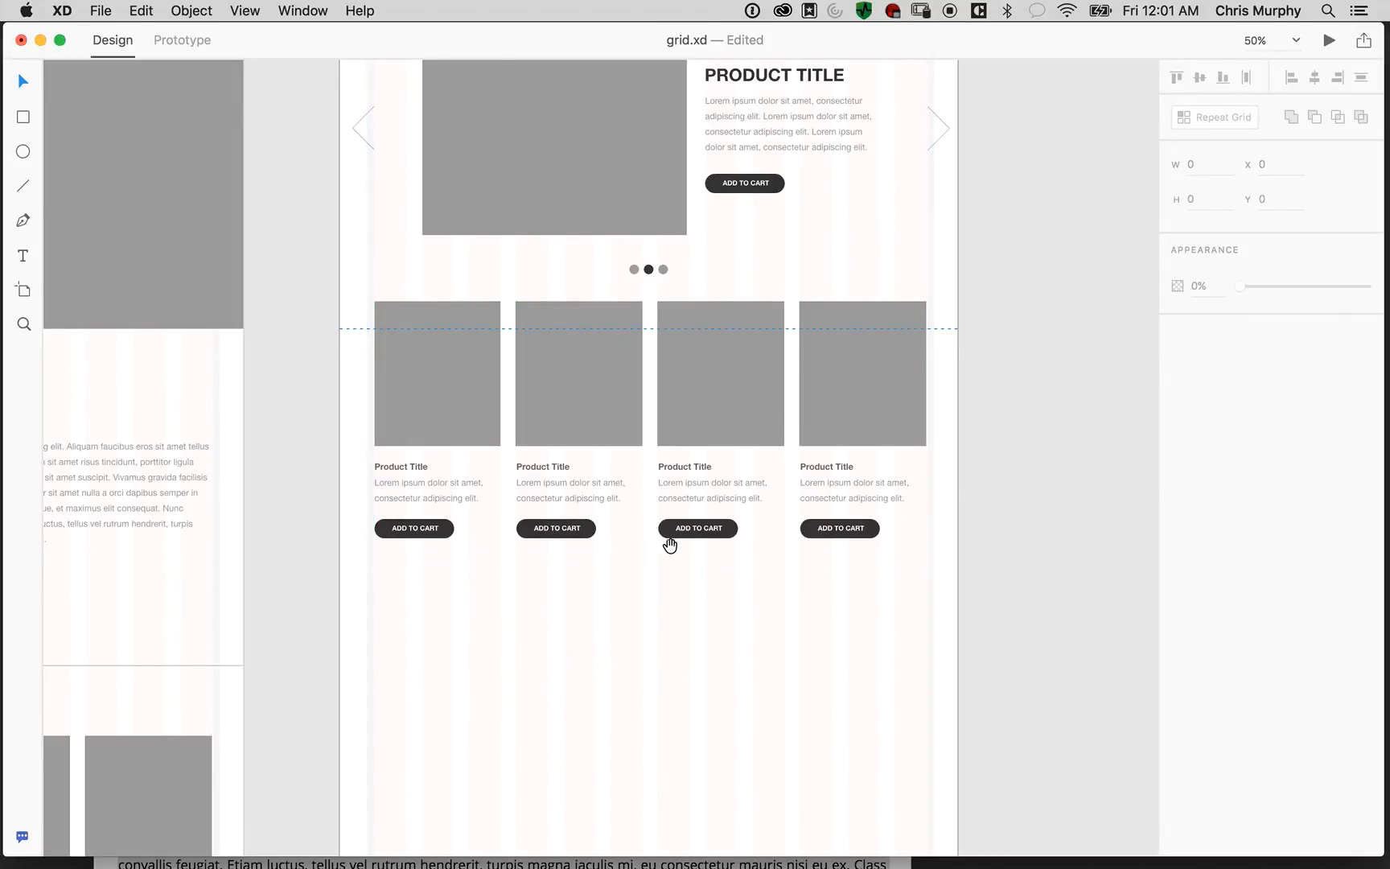
Delete the contact section from the Home Page – 1 artboard
{"action": "left_click_drag", "start_coordinate": [1020, 622], "coordinate": [1015, 750]}
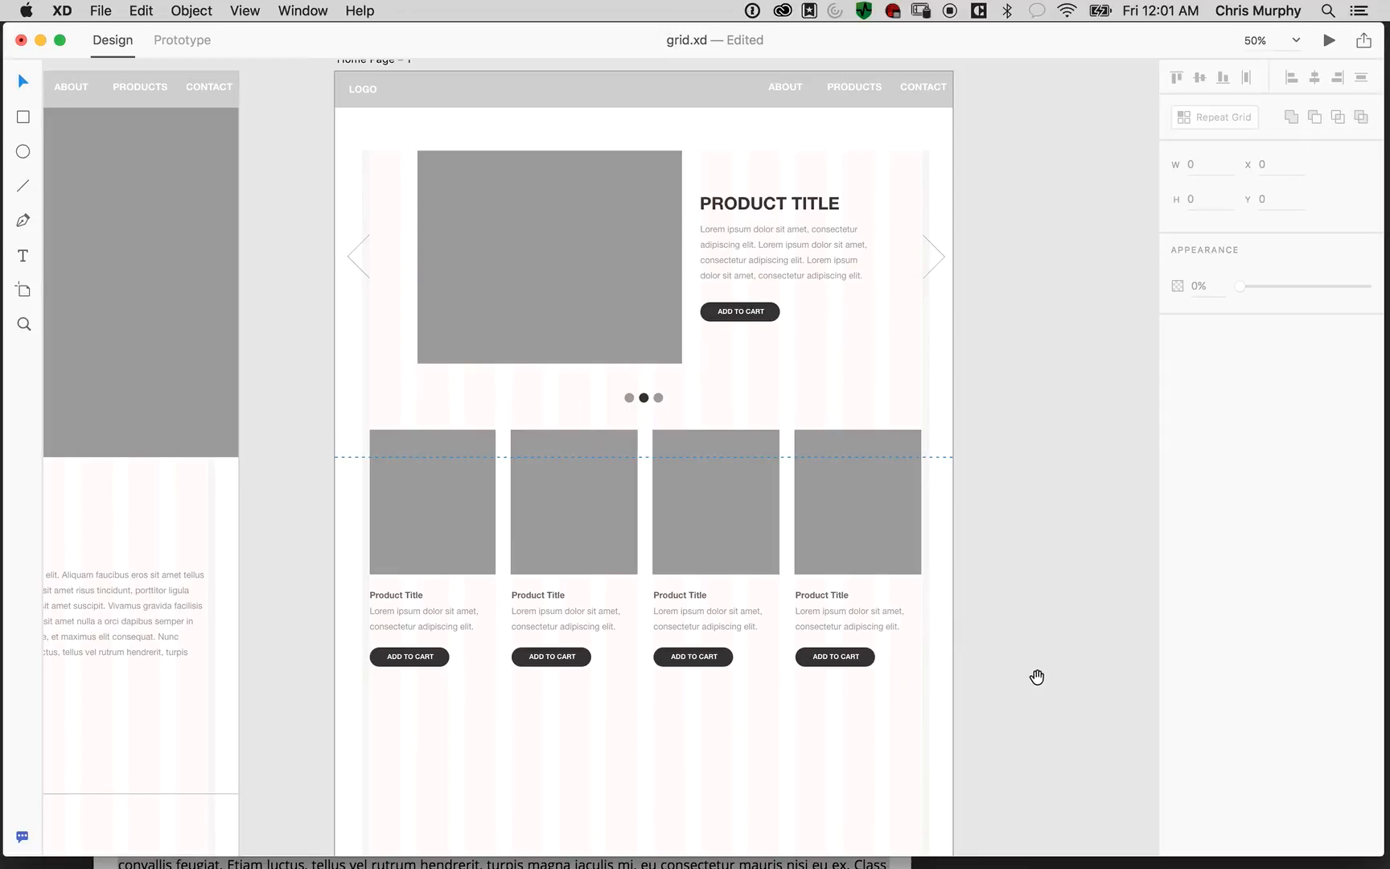
{"action": "left_click_drag", "start_coordinate": [1037, 677], "coordinate": [927, 159]}
{"action": "left_click_drag", "start_coordinate": [950, 680], "coordinate": [323, 601]}
{"action": "key", "text": "Delete"}
Extend the product cards' repeat grid downward to a height of 2778 so its rows fill the space above the footer
{"action": "left_click_drag", "start_coordinate": [875, 267], "coordinate": [865, 652]}
{"action": "left_click_drag", "start_coordinate": [876, 348], "coordinate": [887, 410]}
{"action": "left_click", "coordinate": [612, 257]}
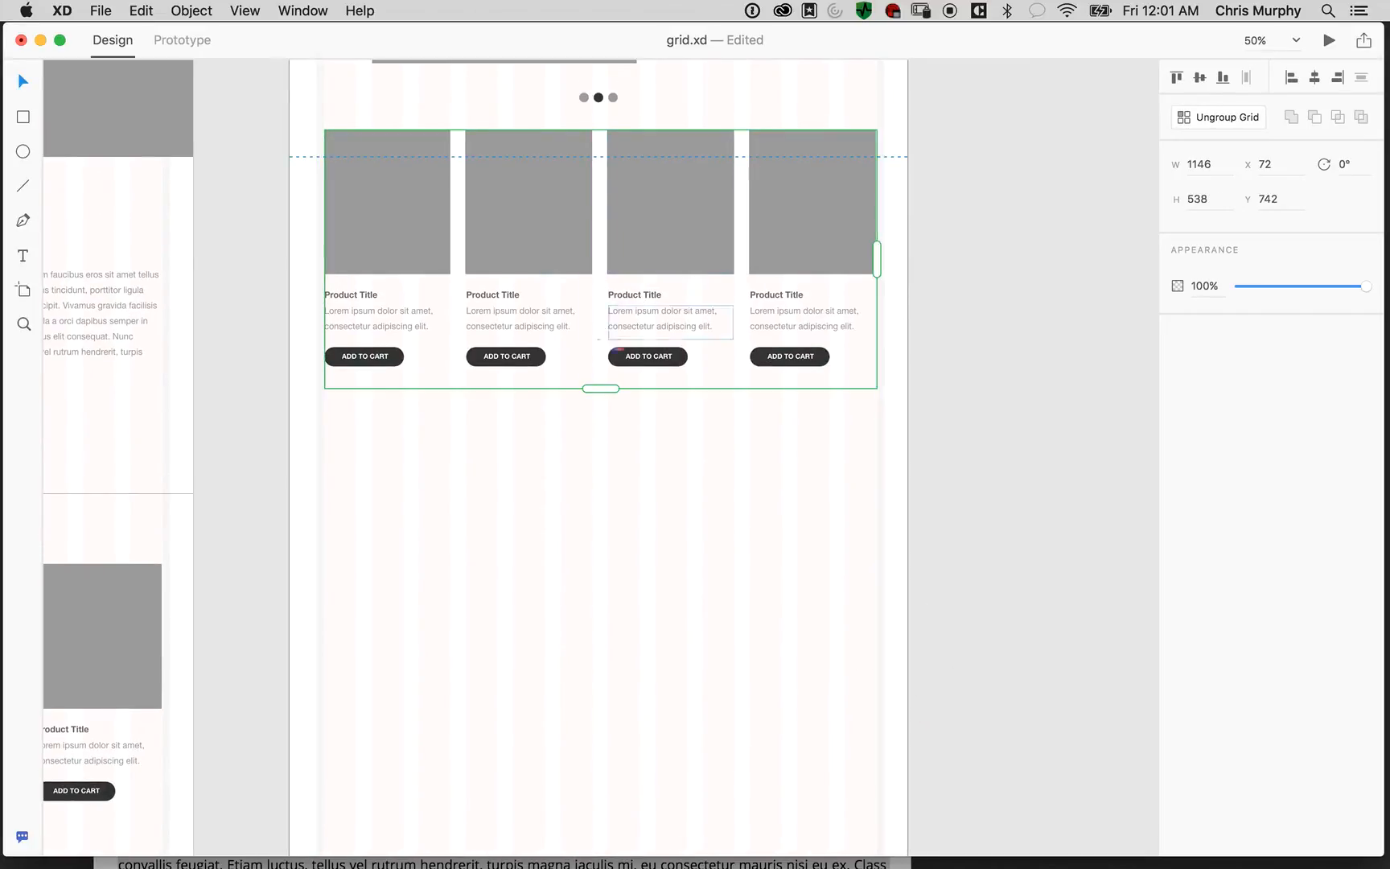
{"action": "left_click_drag", "start_coordinate": [600, 388], "coordinate": [556, 804]}
{"action": "left_click_drag", "start_coordinate": [569, 711], "coordinate": [598, 134]}
{"action": "left_click_drag", "start_coordinate": [627, 228], "coordinate": [628, 320]}
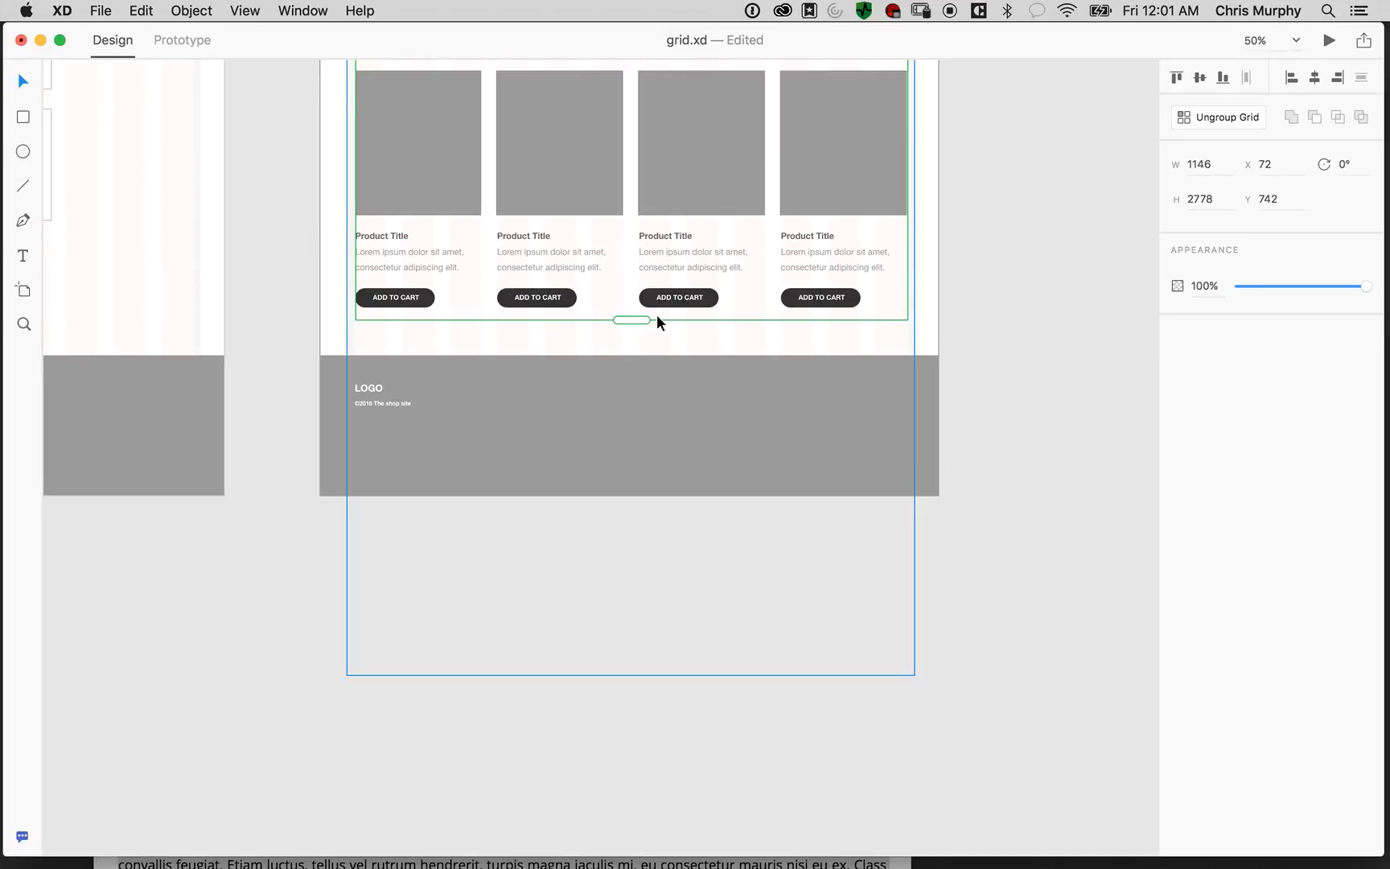
Shift the footer background down slightly below the product grid, then lower its LOGO and copyright text together to match
{"action": "left_click", "coordinate": [1034, 413]}
{"action": "left_click_drag", "start_coordinate": [658, 443], "coordinate": [658, 464]}
{"action": "double_click", "coordinate": [392, 404]}
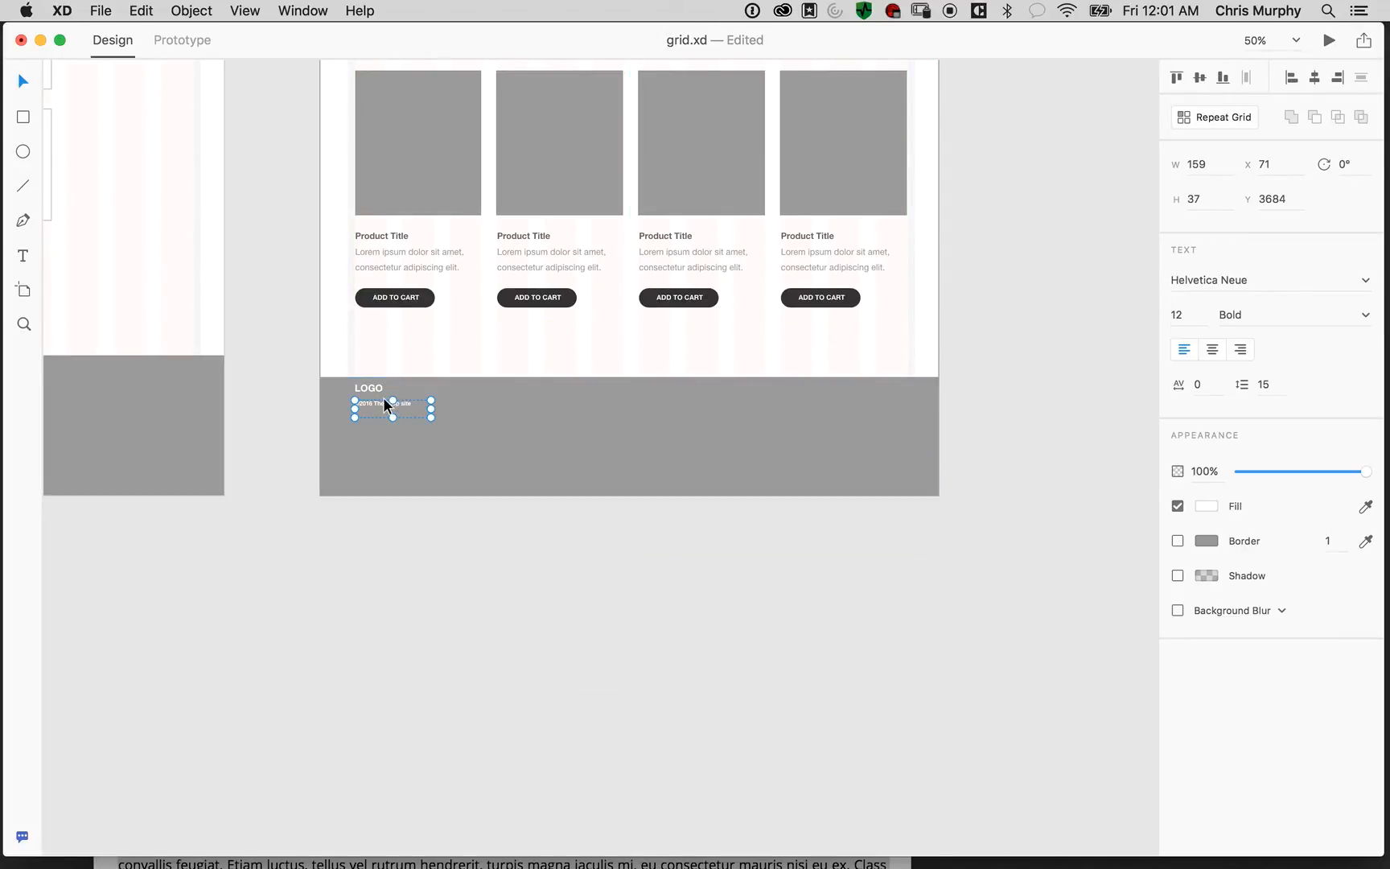
{"action": "left_click", "coordinate": [369, 387], "text": "shift"}
{"action": "left_click_drag", "start_coordinate": [371, 389], "coordinate": [374, 407]}
{"action": "left_click", "coordinate": [986, 327]}
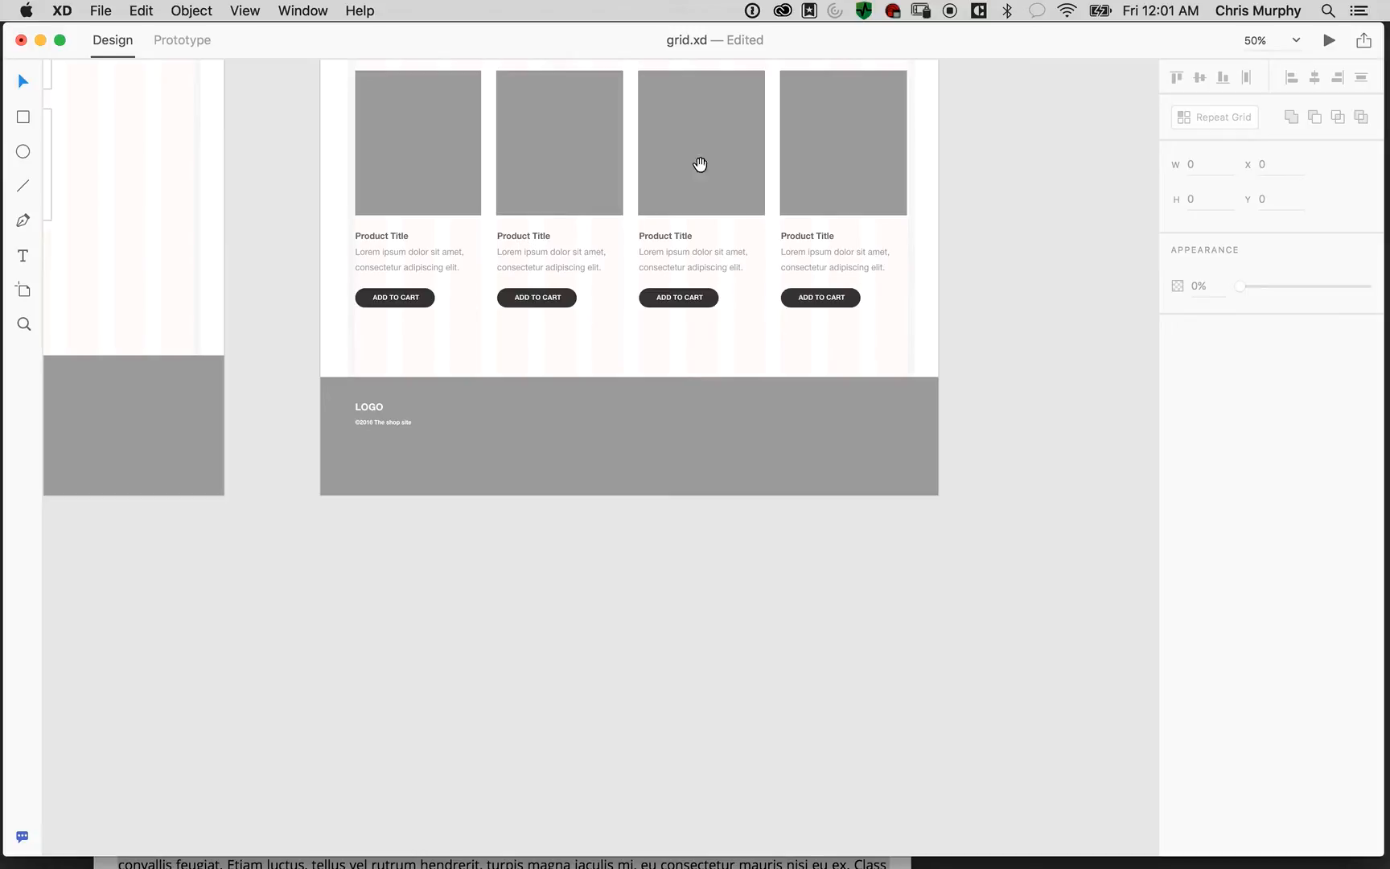
Examine the reworked artboard from its footer up to the product carousel and compare it with the Home Page artboard
{"action": "scroll", "coordinate": [978, 249], "scroll_direction": "down", "scroll_amount": 2}
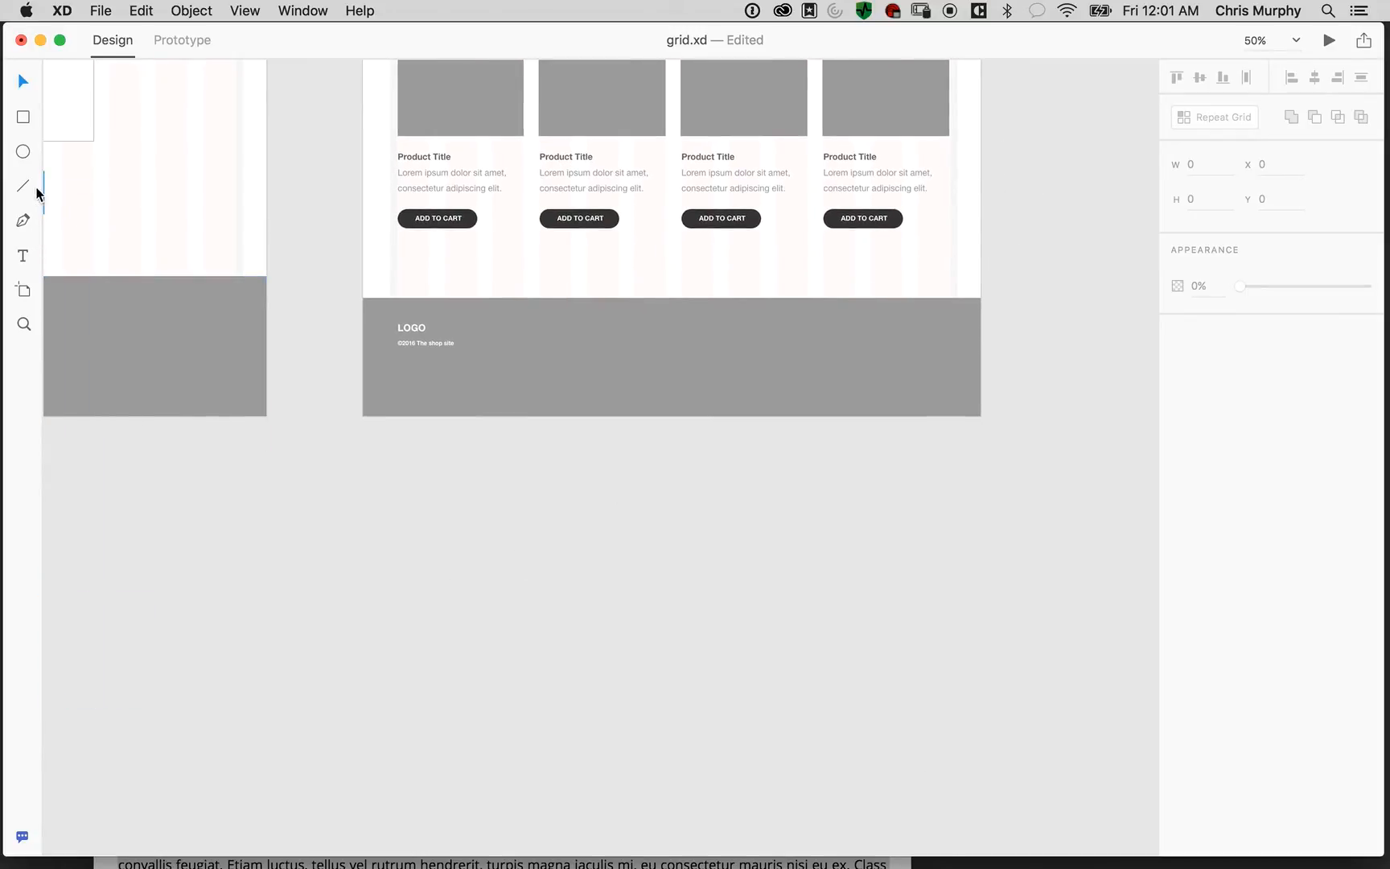
{"action": "scroll", "coordinate": [859, 215], "scroll_direction": "up", "scroll_amount": 10}
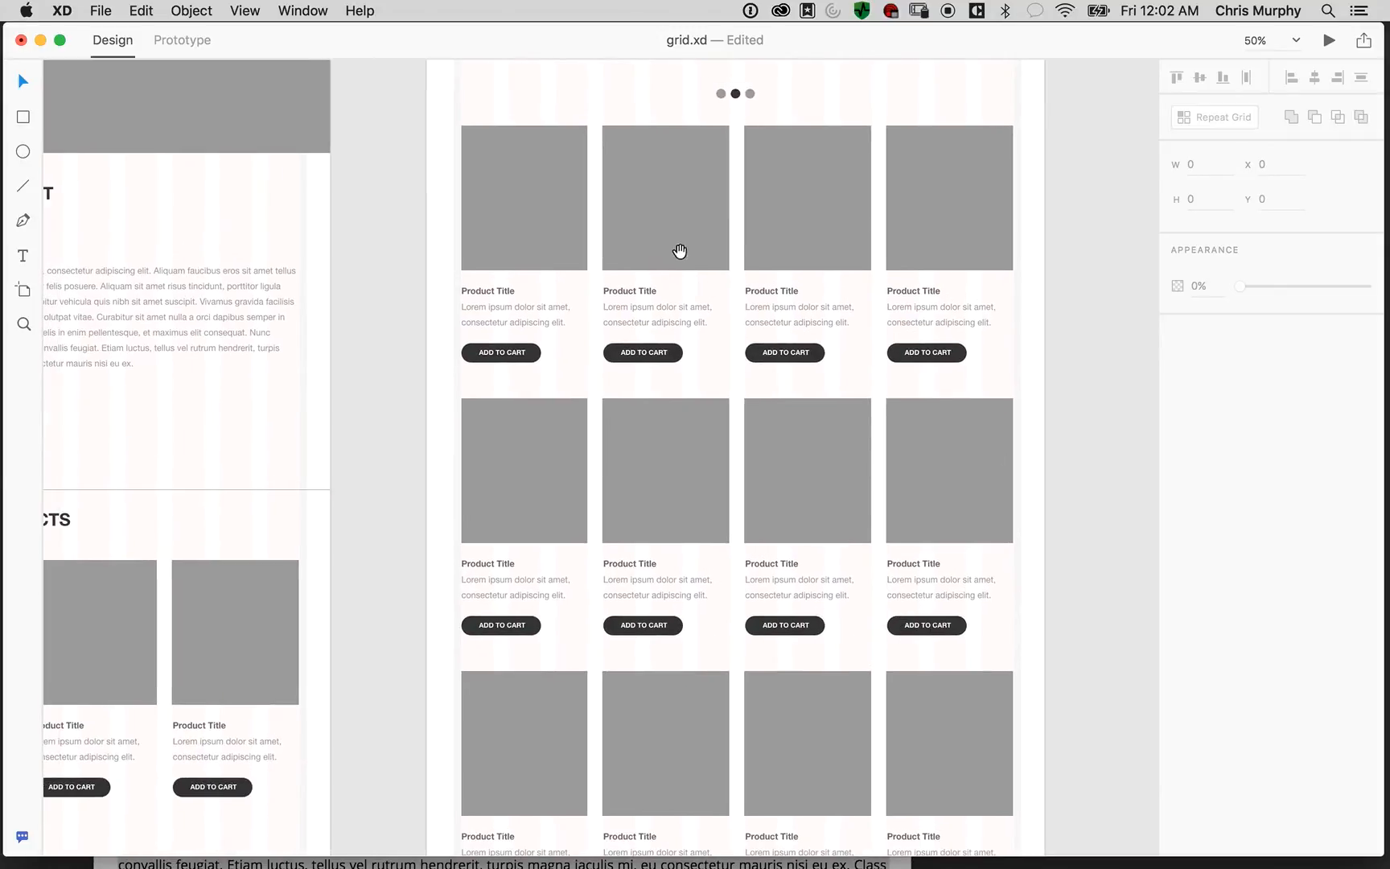
{"action": "left_click_drag", "start_coordinate": [683, 261], "coordinate": [702, 582]}
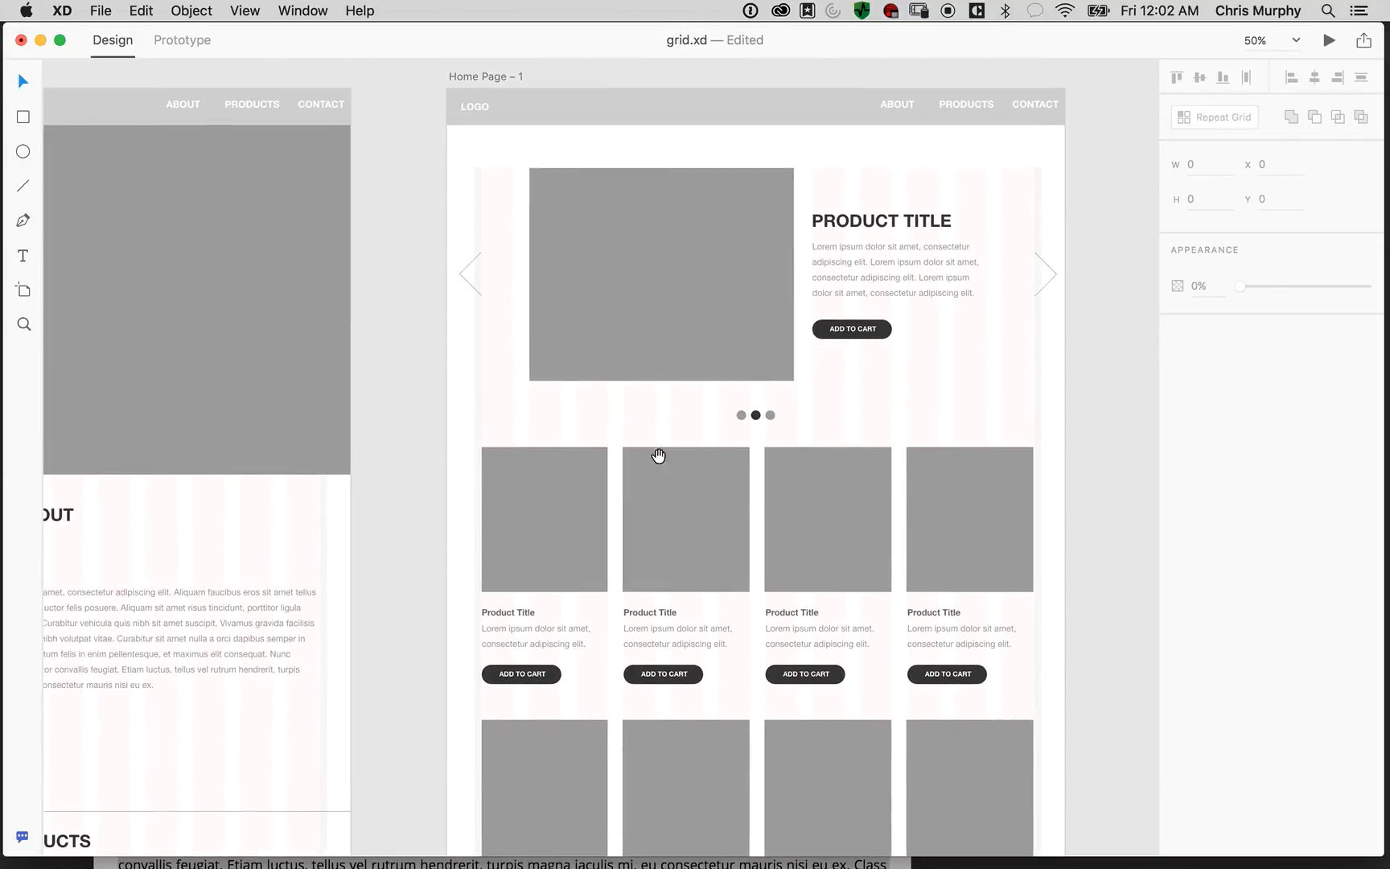
{"action": "left_click_drag", "start_coordinate": [557, 357], "coordinate": [972, 369]}
{"action": "left_click_drag", "start_coordinate": [770, 382], "coordinate": [717, 366]}
{"action": "left_click_drag", "start_coordinate": [873, 657], "coordinate": [793, 627]}
{"action": "scroll", "coordinate": [793, 627], "scroll_direction": "down", "scroll_amount": 10}
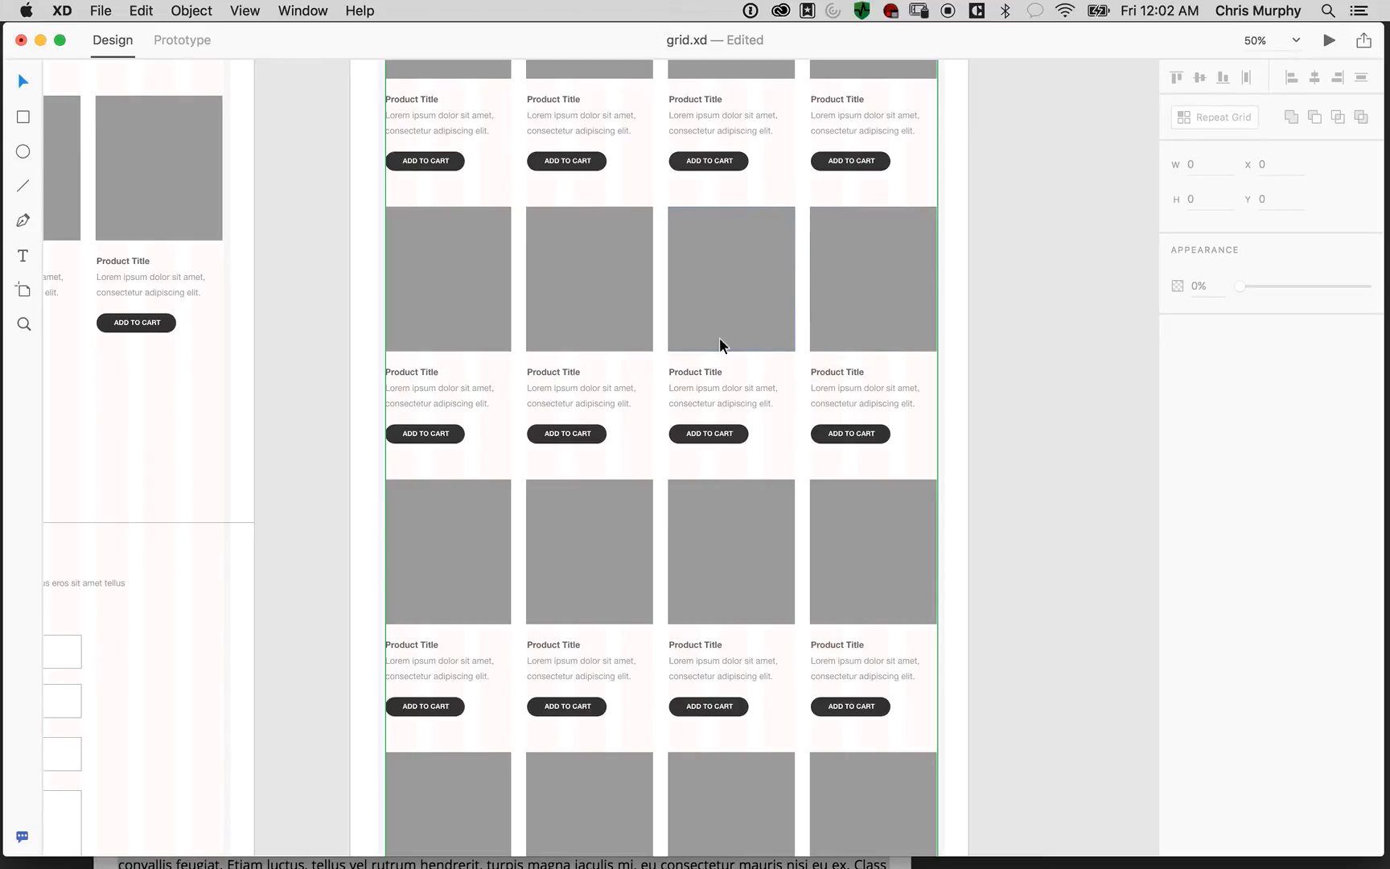
{"action": "scroll", "coordinate": [489, 369], "scroll_direction": "down", "scroll_amount": 3}
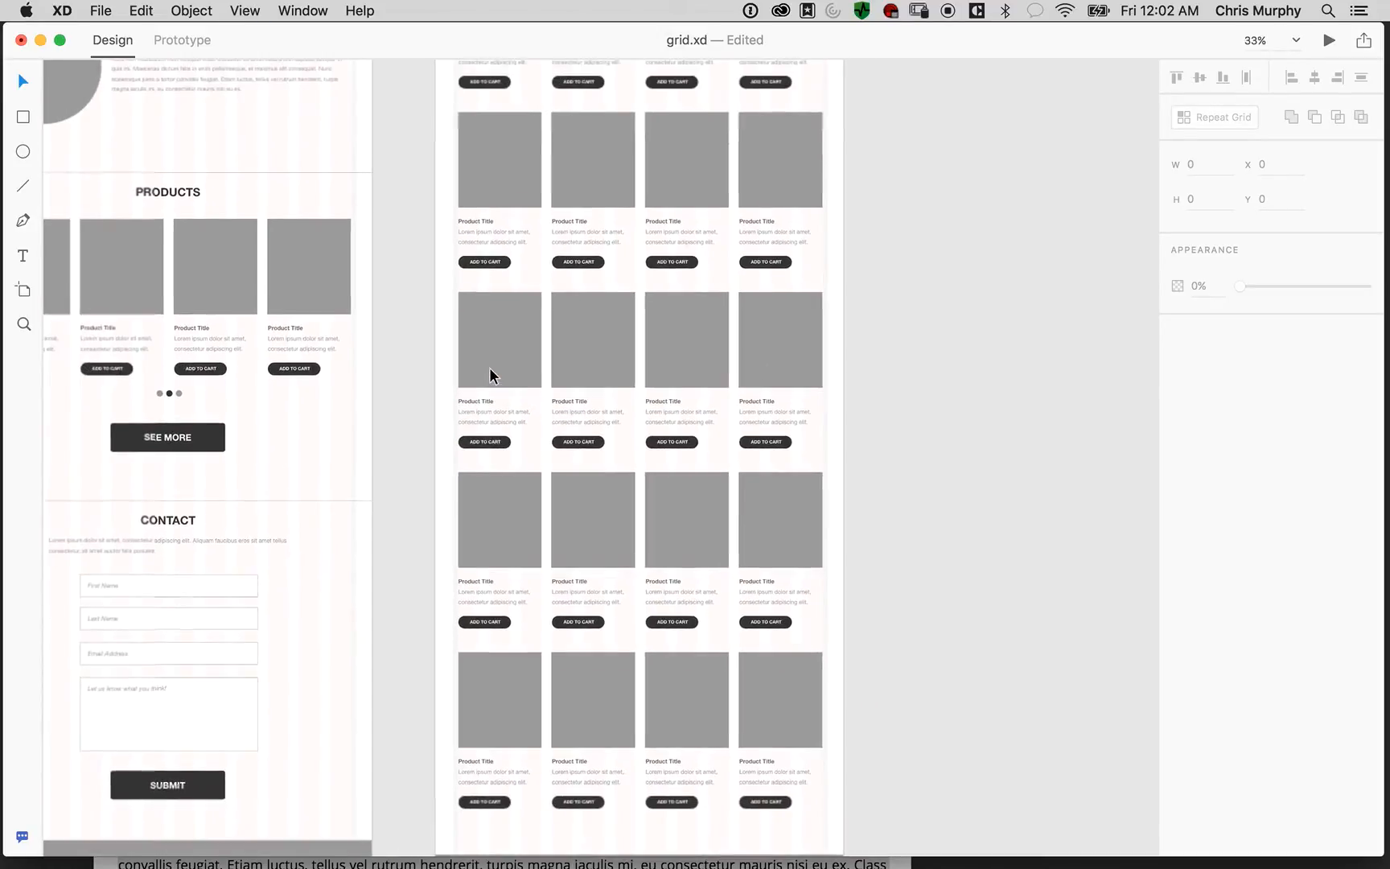
{"action": "key", "text": "super+minus"}
{"action": "scroll", "coordinate": [489, 369], "scroll_direction": "left", "scroll_amount": 3}
{"action": "scroll", "coordinate": [489, 369], "scroll_direction": "up", "scroll_amount": 4}
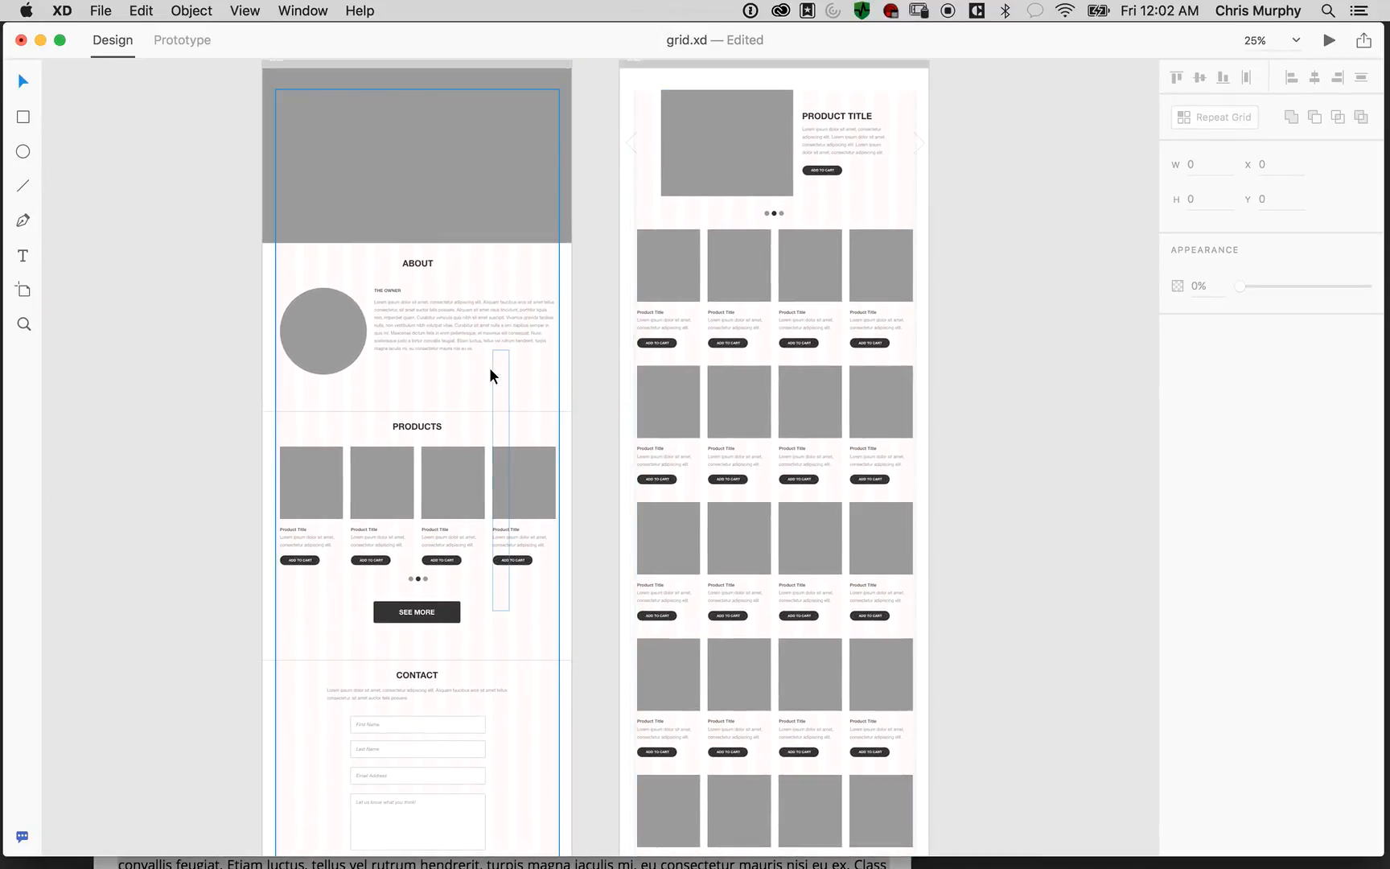
Rename the Home Page – 1 artboard as Product
{"action": "scroll", "coordinate": [489, 366], "scroll_direction": "up", "scroll_amount": 3}
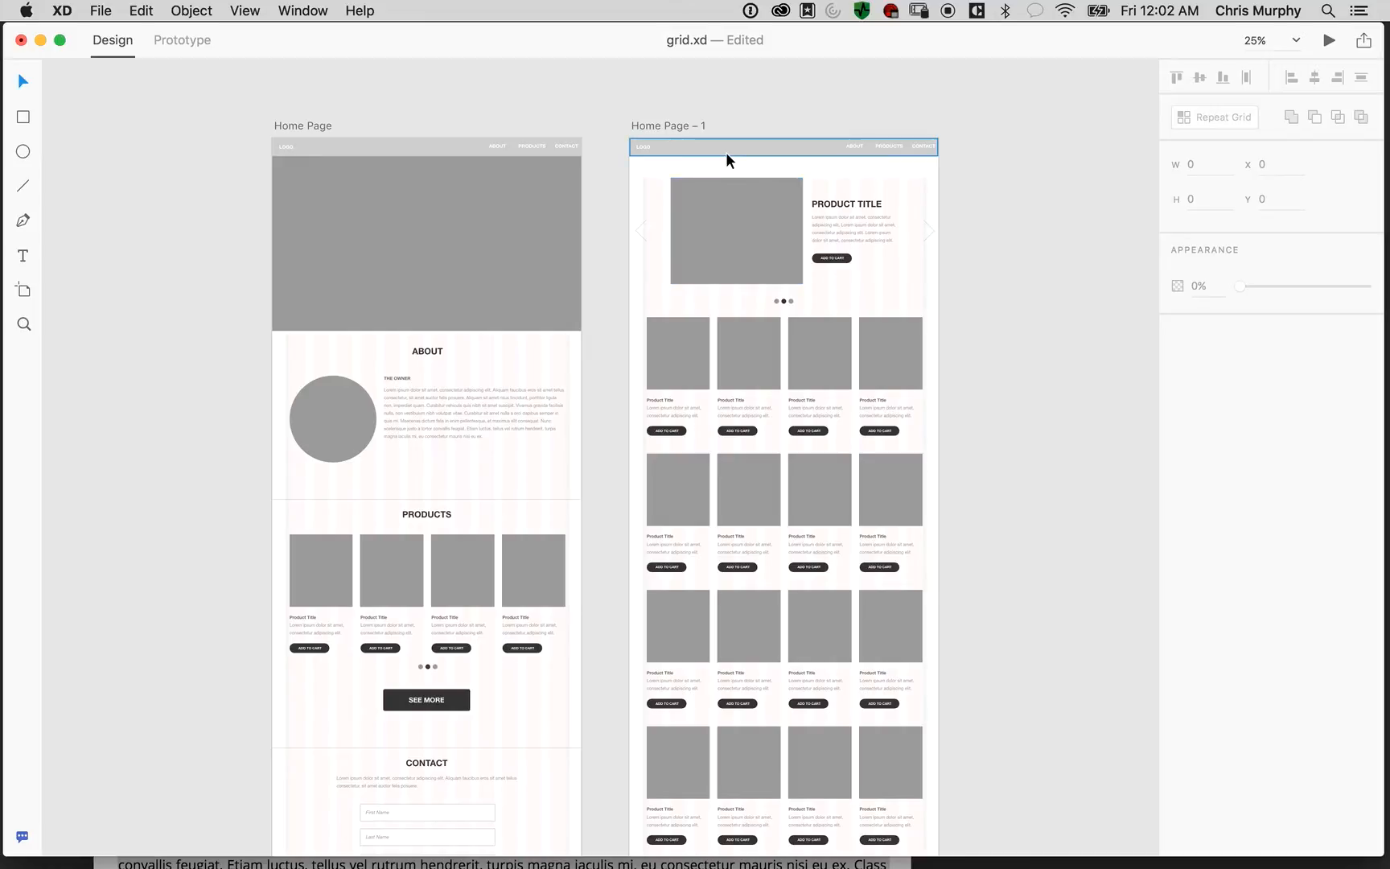
{"action": "double_click", "coordinate": [663, 125]}
{"action": "type", "text": "P"}
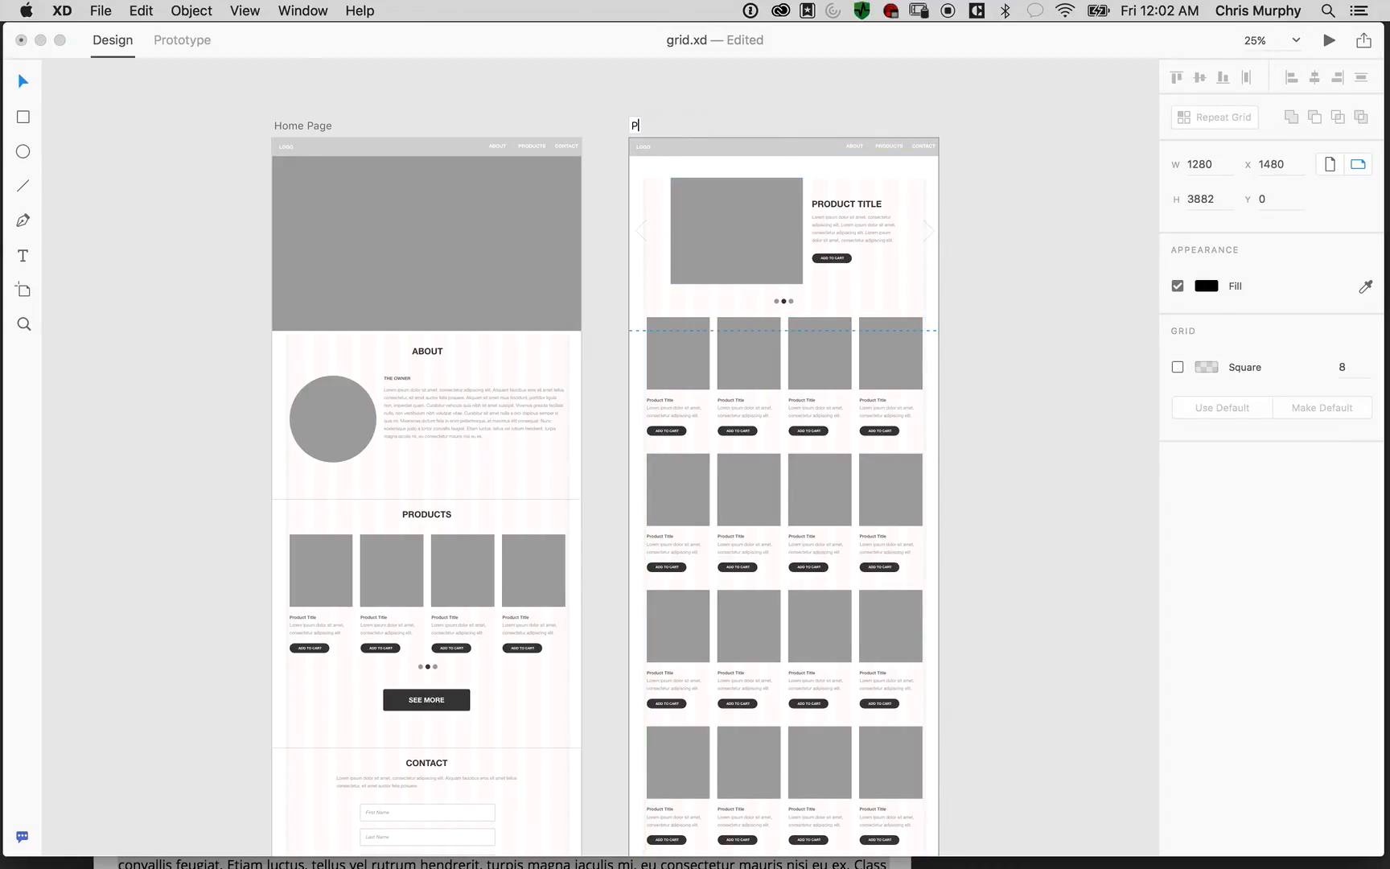
{"action": "type", "text": "ro"}
{"action": "key", "text": "BackSpace"}
{"action": "key", "text": "BackSpace"}
{"action": "key", "text": "Return"}
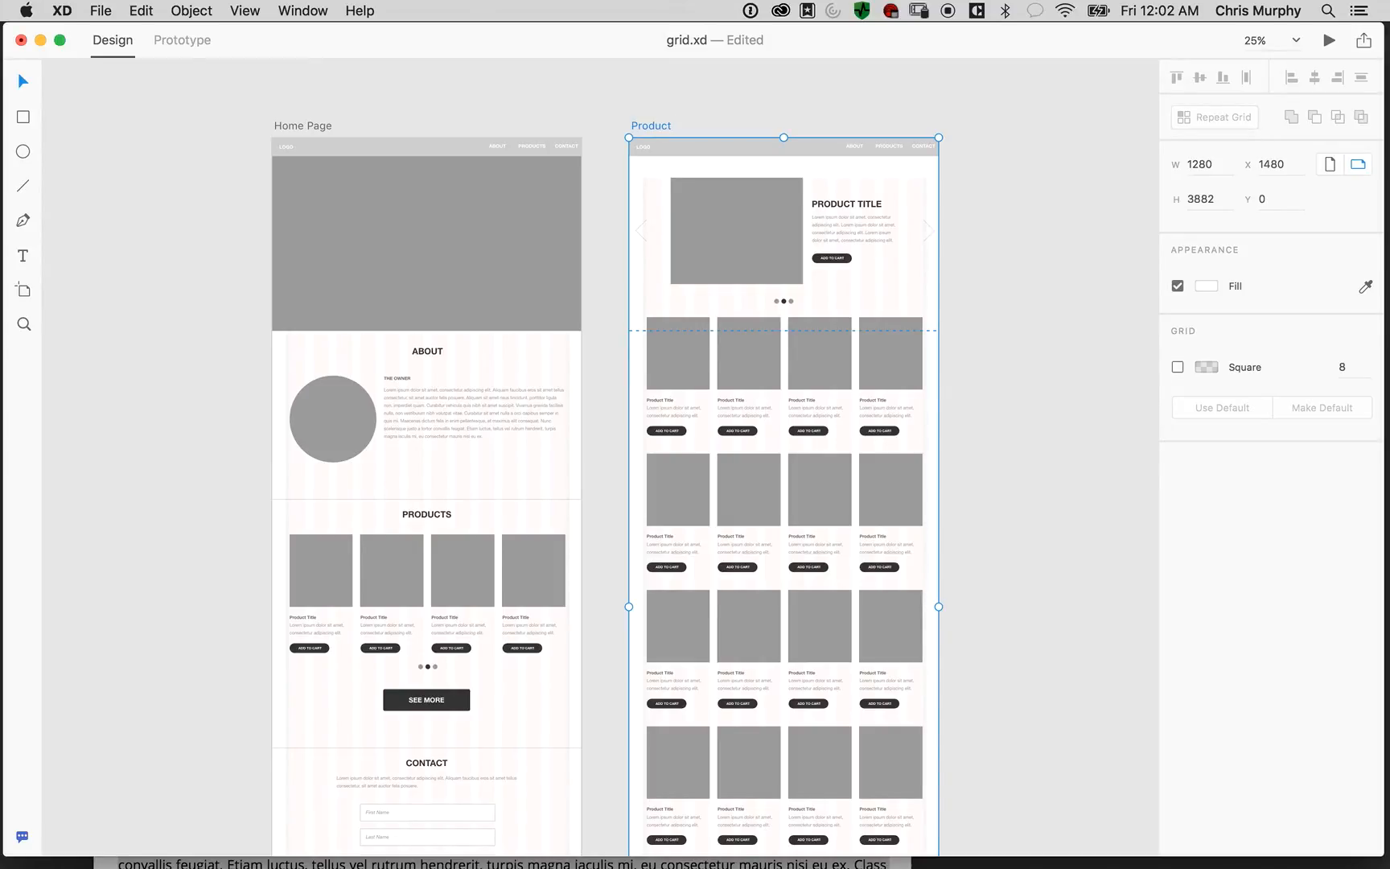
Preview the Home Page artboard, looking through its About, Products and Contact sections, and close the preview
{"action": "left_click", "coordinate": [317, 126]}
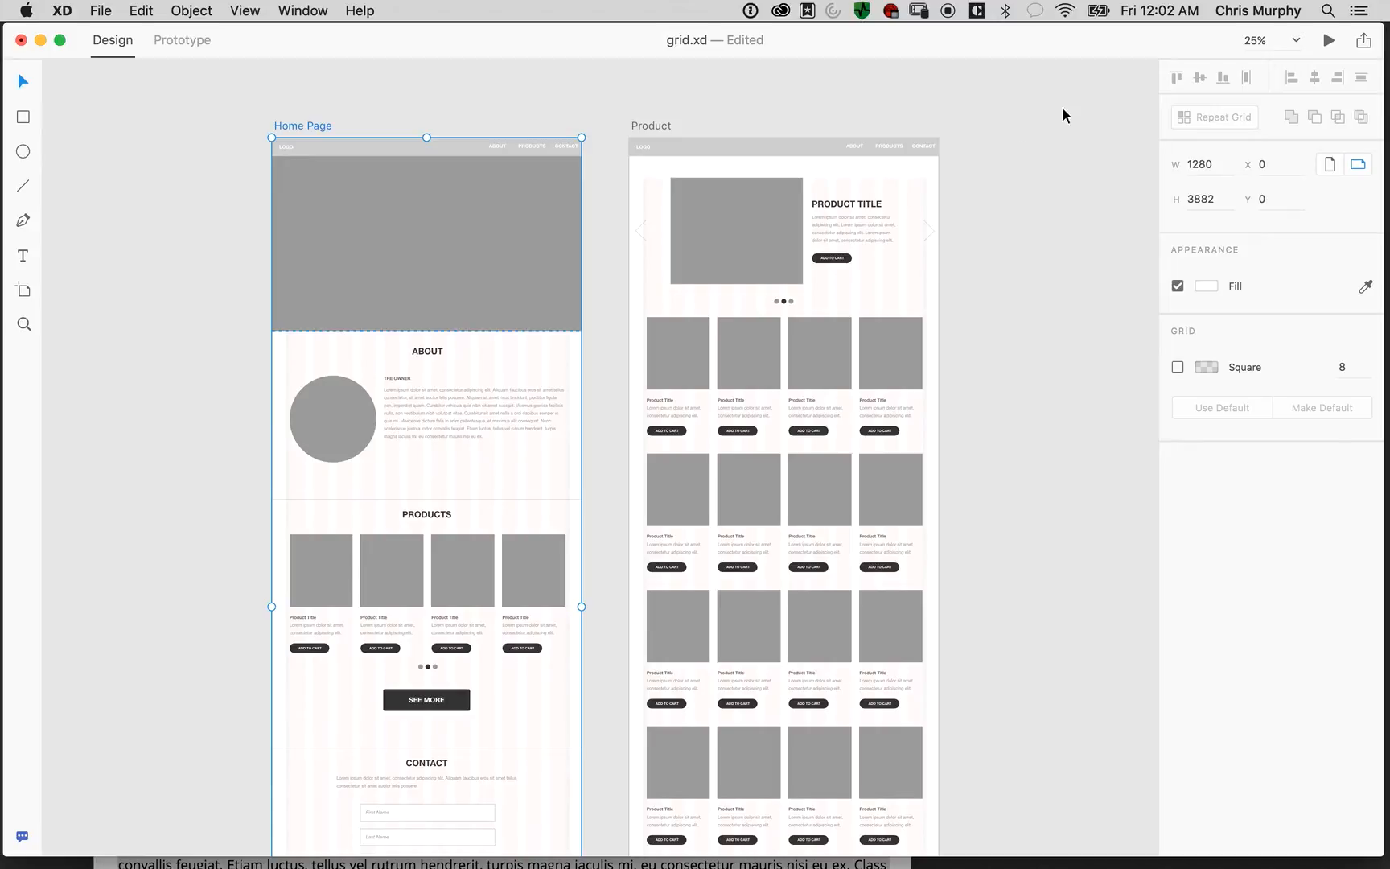
{"action": "left_click", "coordinate": [1329, 41]}
{"action": "left_click_drag", "start_coordinate": [1329, 40], "coordinate": [1167, 32]}
{"action": "scroll", "coordinate": [941, 394], "scroll_direction": "down", "scroll_amount": 15}
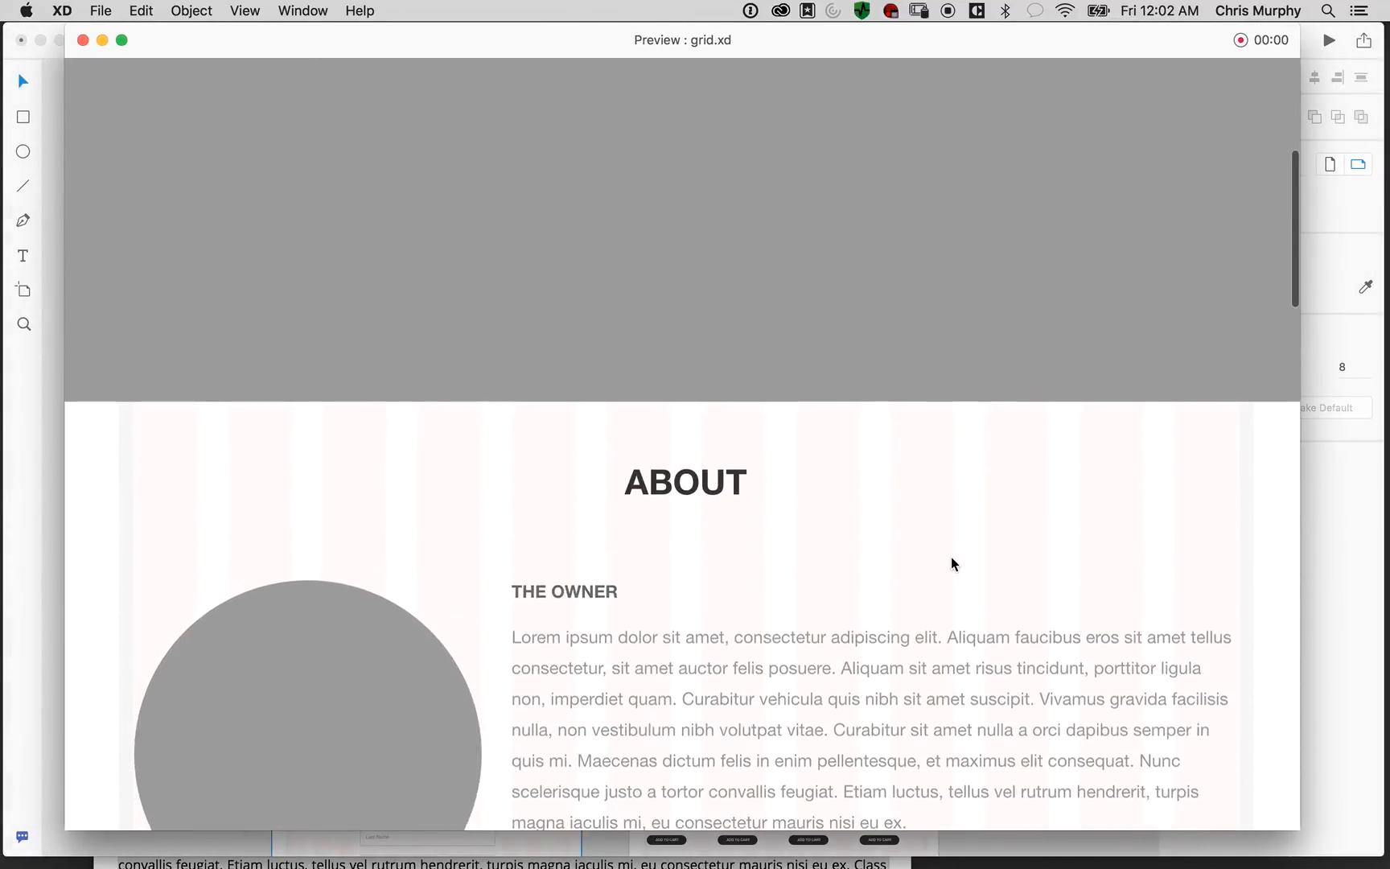
{"action": "scroll", "coordinate": [925, 297], "scroll_direction": "down", "scroll_amount": 20}
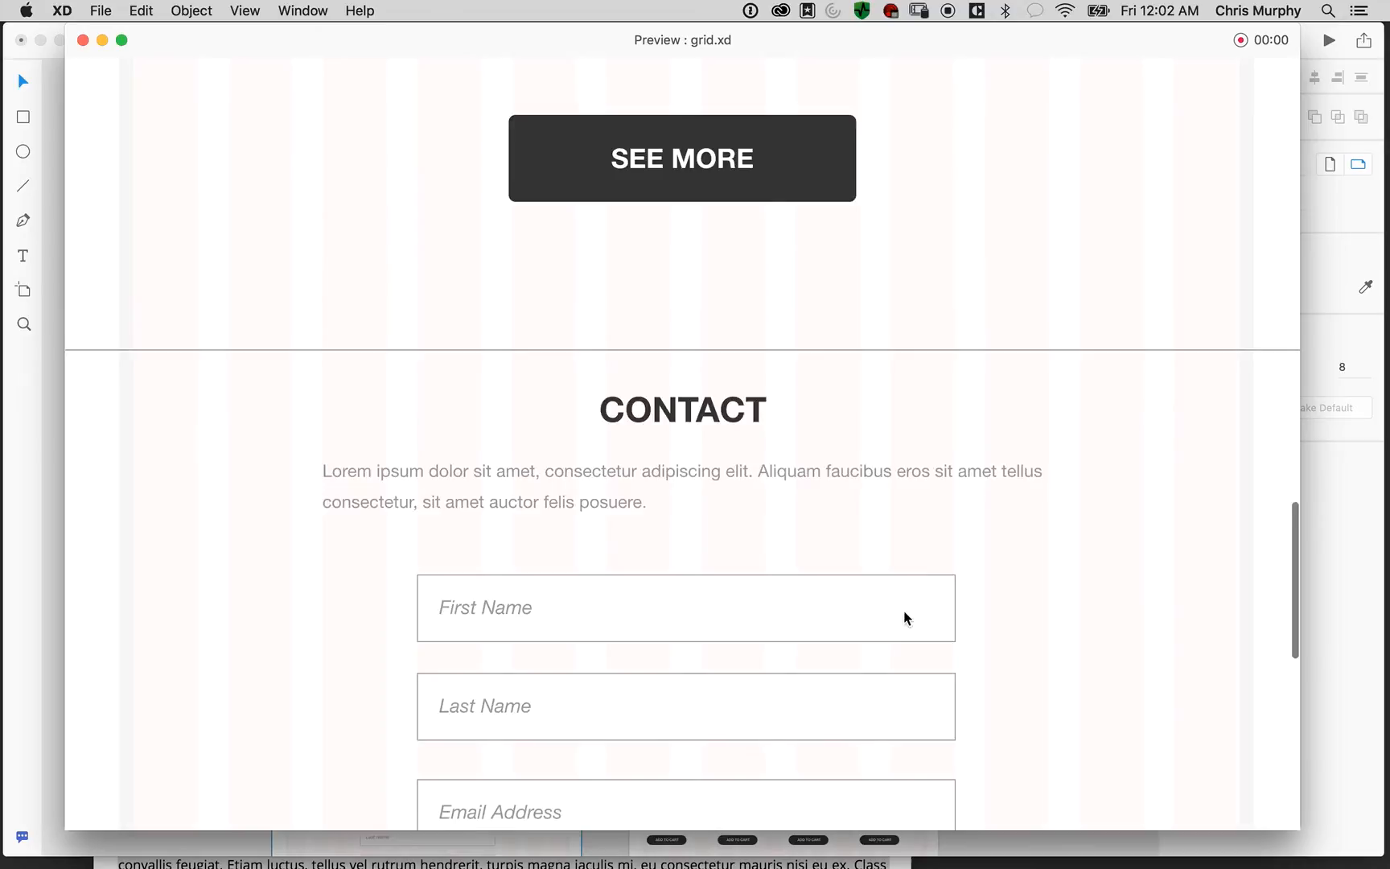
{"action": "scroll", "coordinate": [999, 170], "scroll_direction": "up", "scroll_amount": 20}
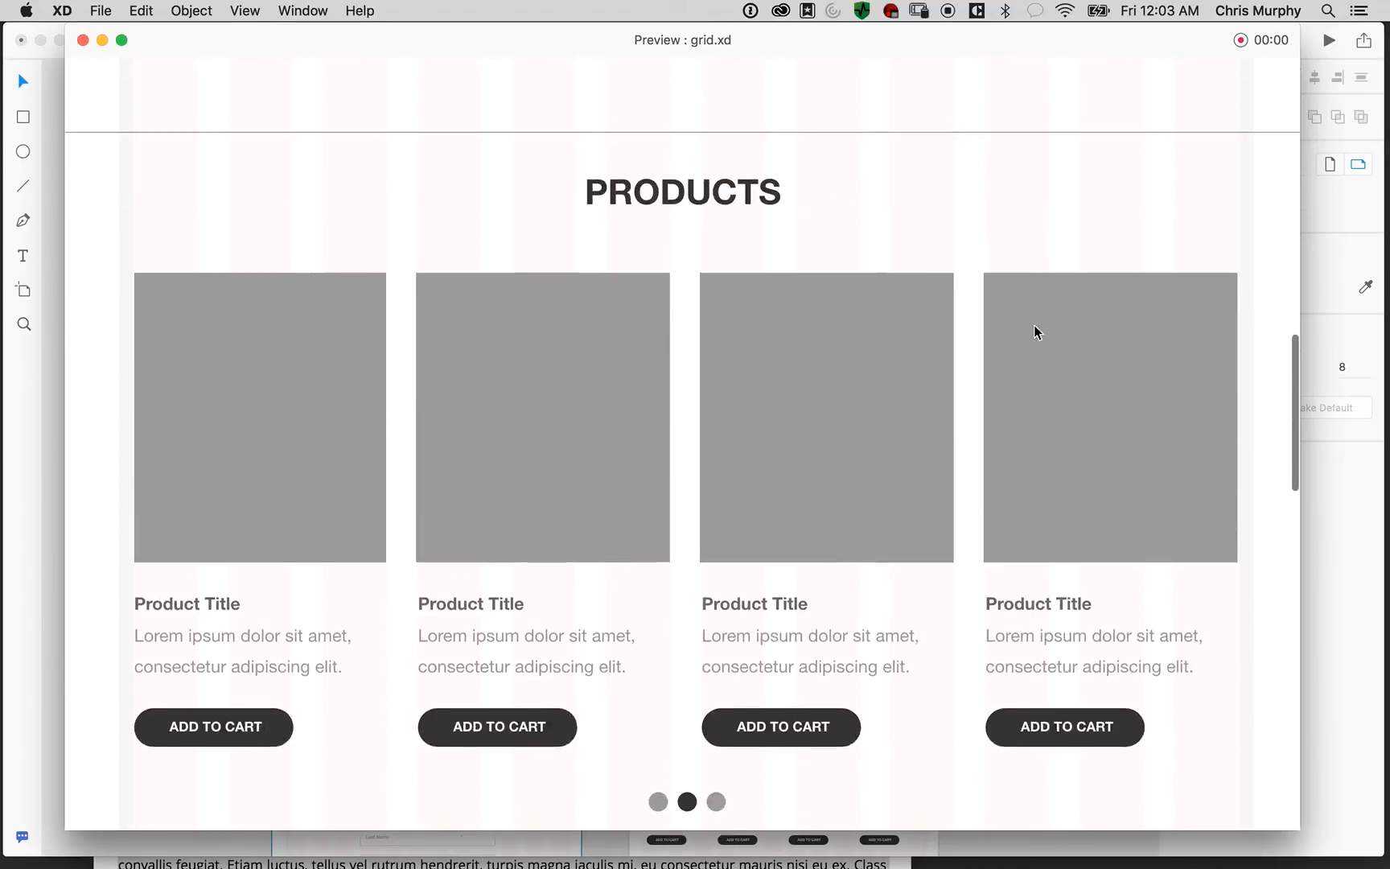
{"action": "scroll", "coordinate": [1023, 520], "scroll_direction": "up", "scroll_amount": 10}
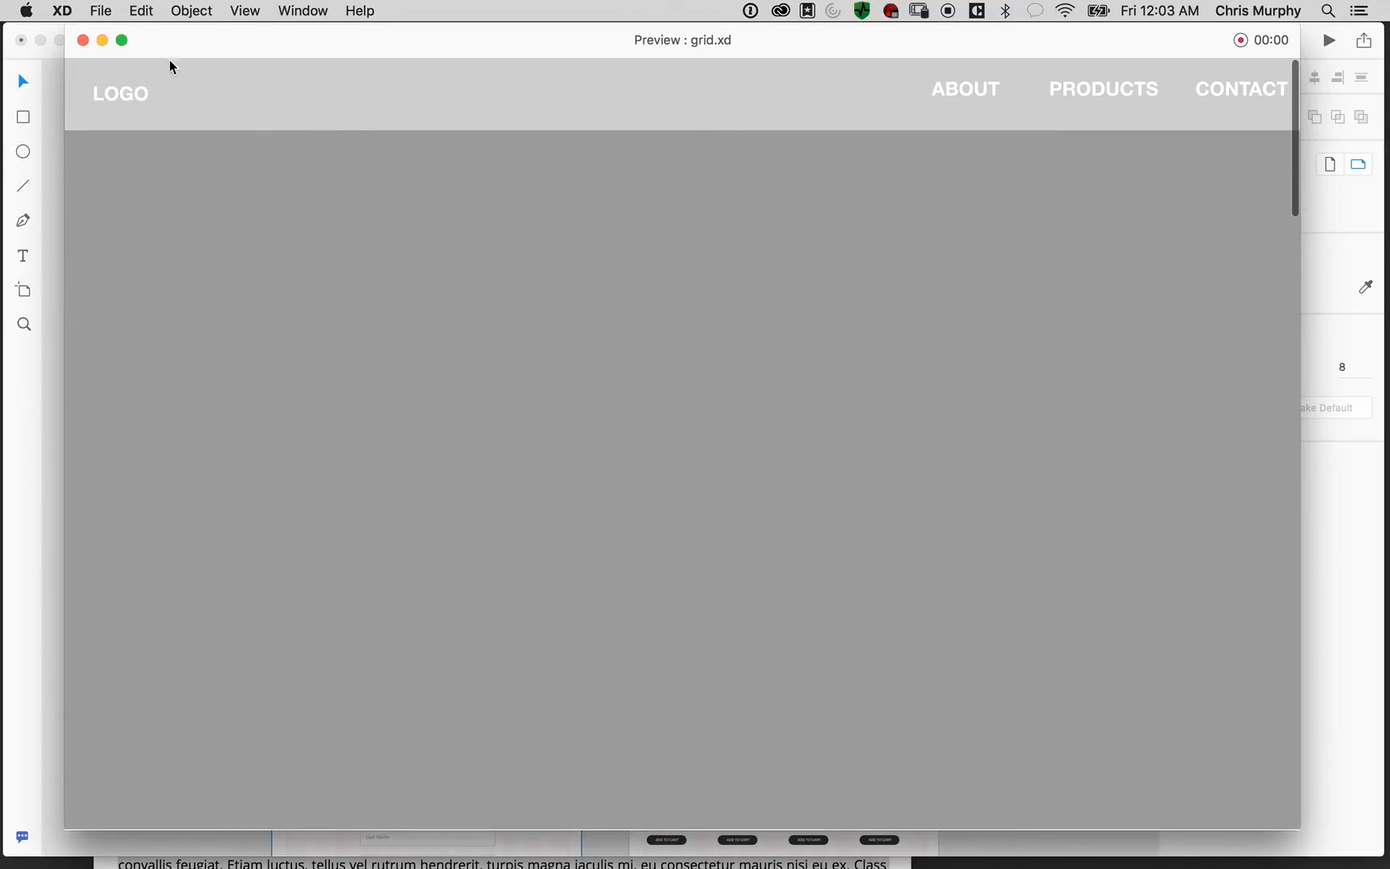
{"action": "left_click", "coordinate": [83, 41]}
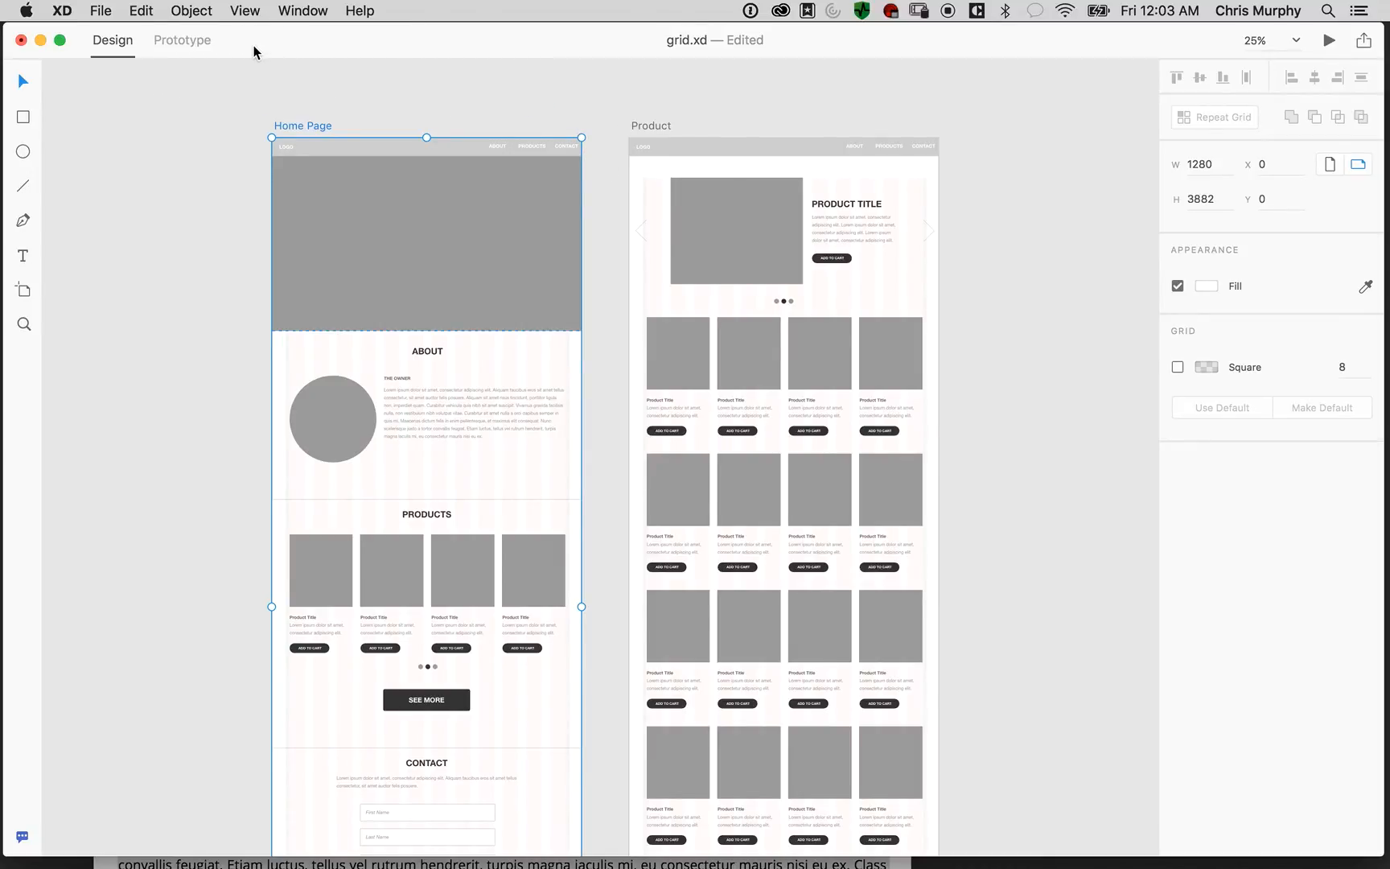
Switch to prototyping and link the PRODUCTS item in the Home Page header to the Product artboard
{"action": "left_click", "coordinate": [182, 50]}
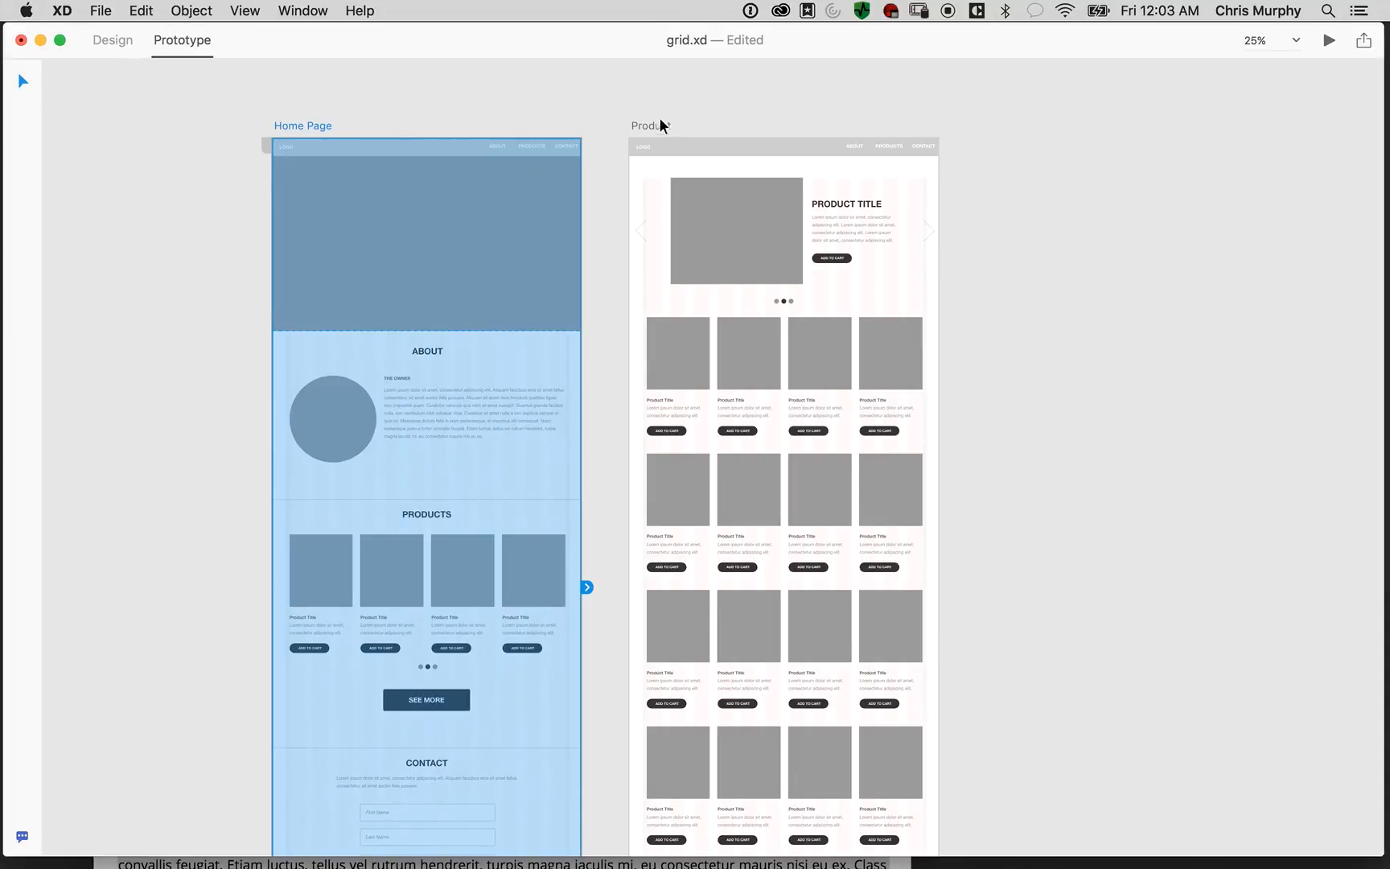
{"action": "left_click", "coordinate": [593, 98]}
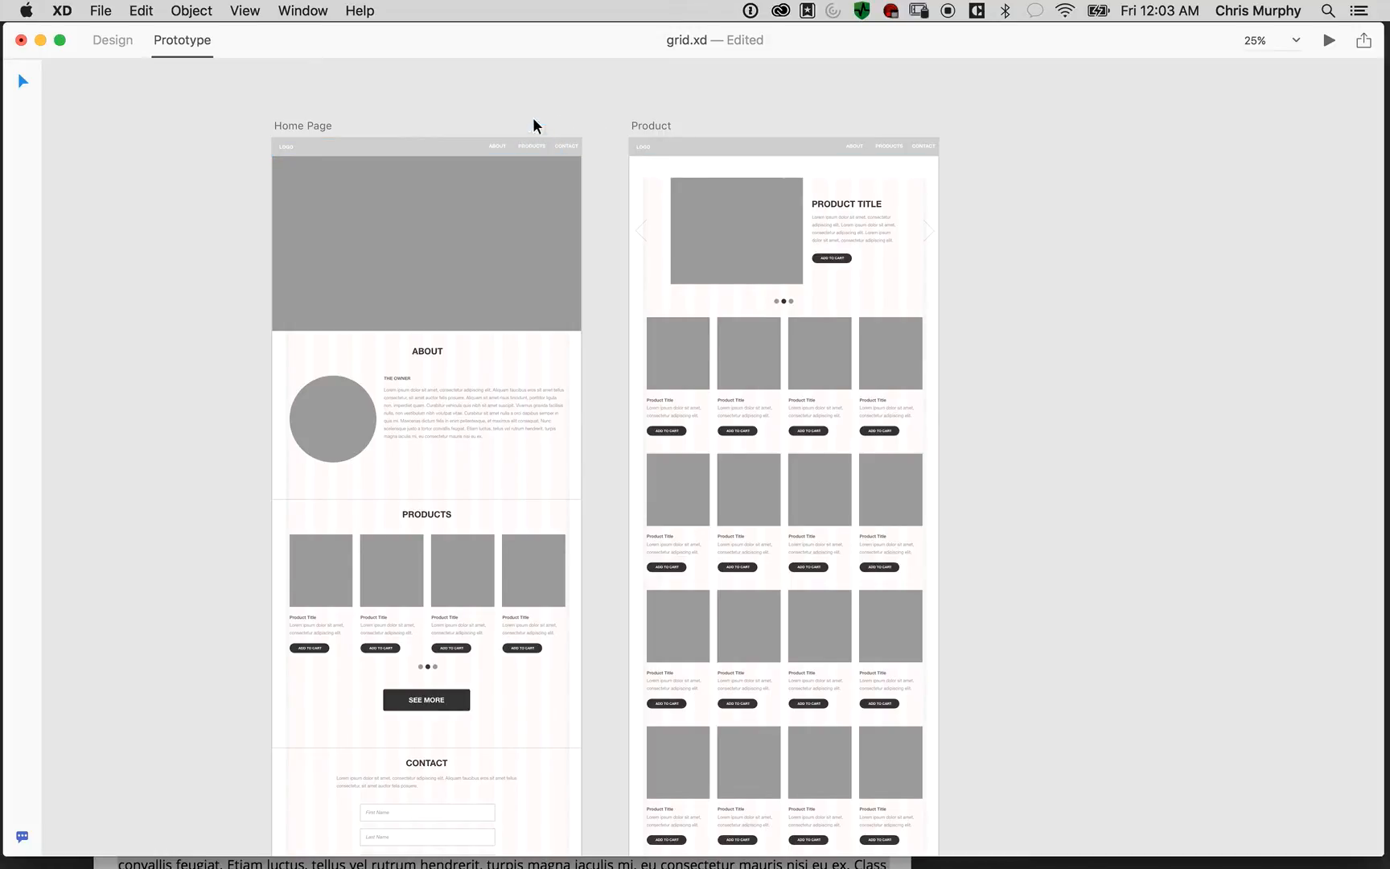
{"action": "left_click", "coordinate": [533, 146]}
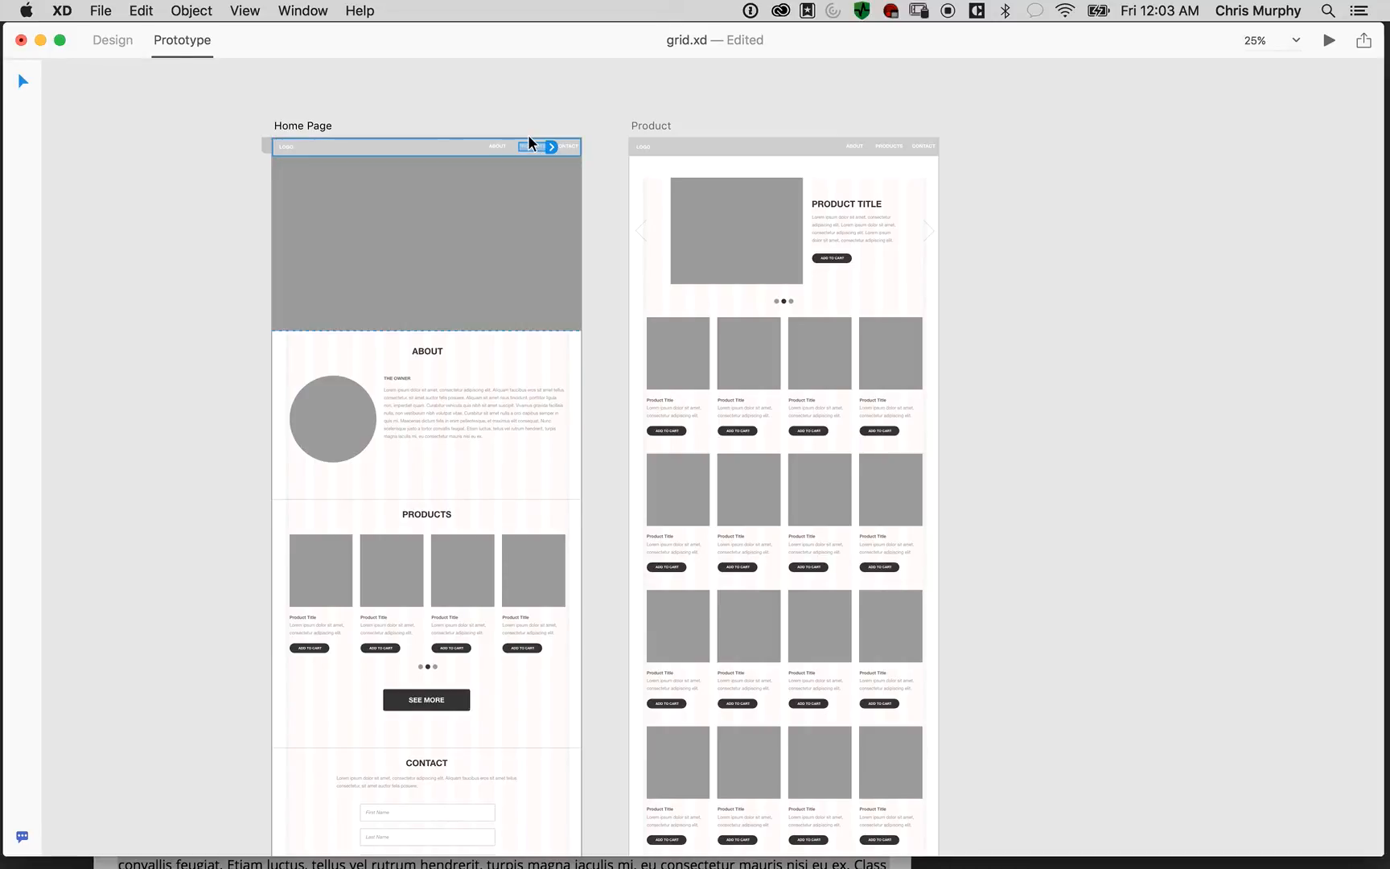
{"action": "key", "text": "super+equal"}
{"action": "key", "text": "super+equal"}
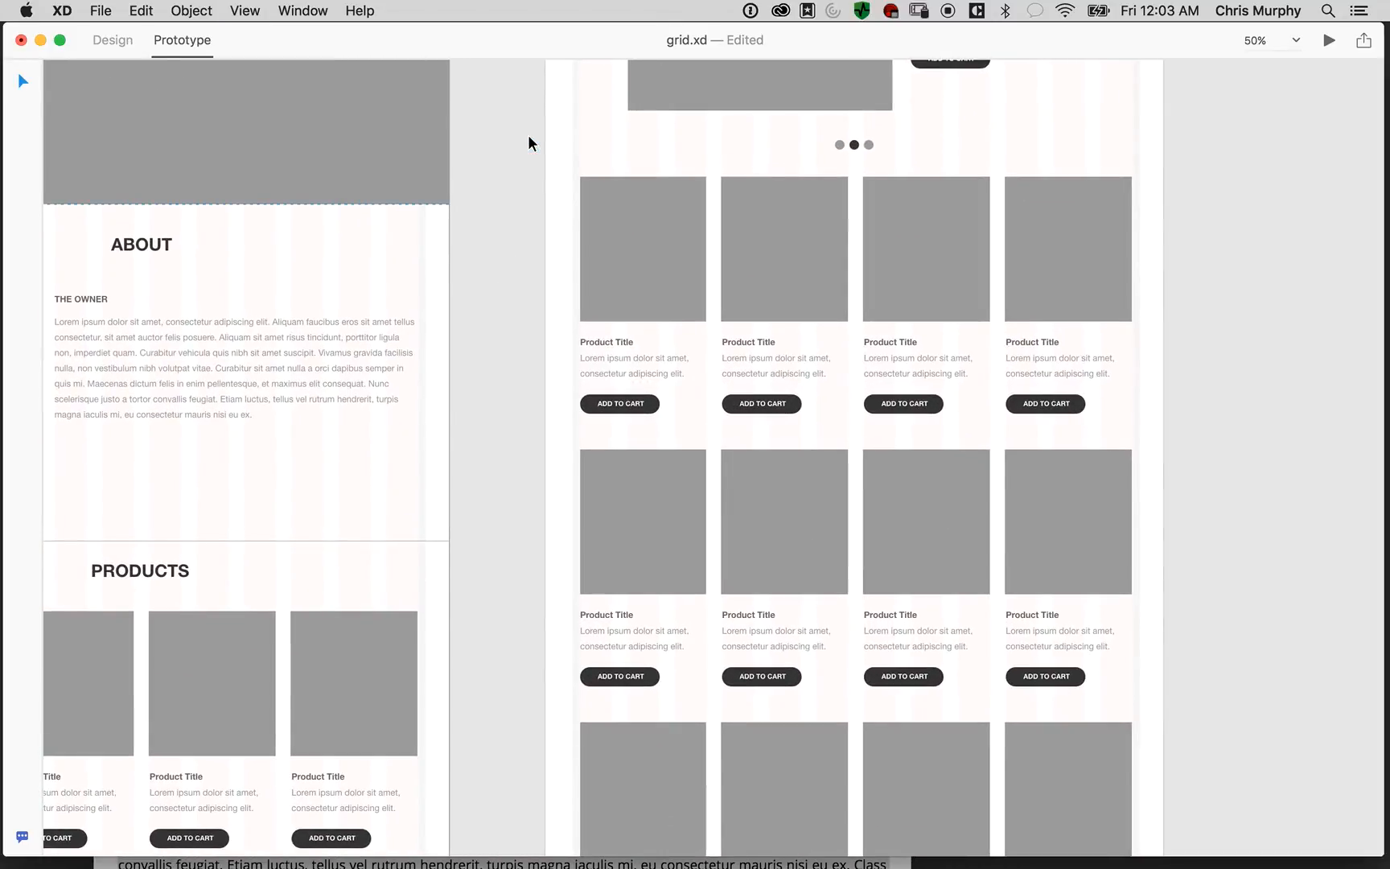
{"action": "left_click_drag", "start_coordinate": [434, 352], "coordinate": [662, 777]}
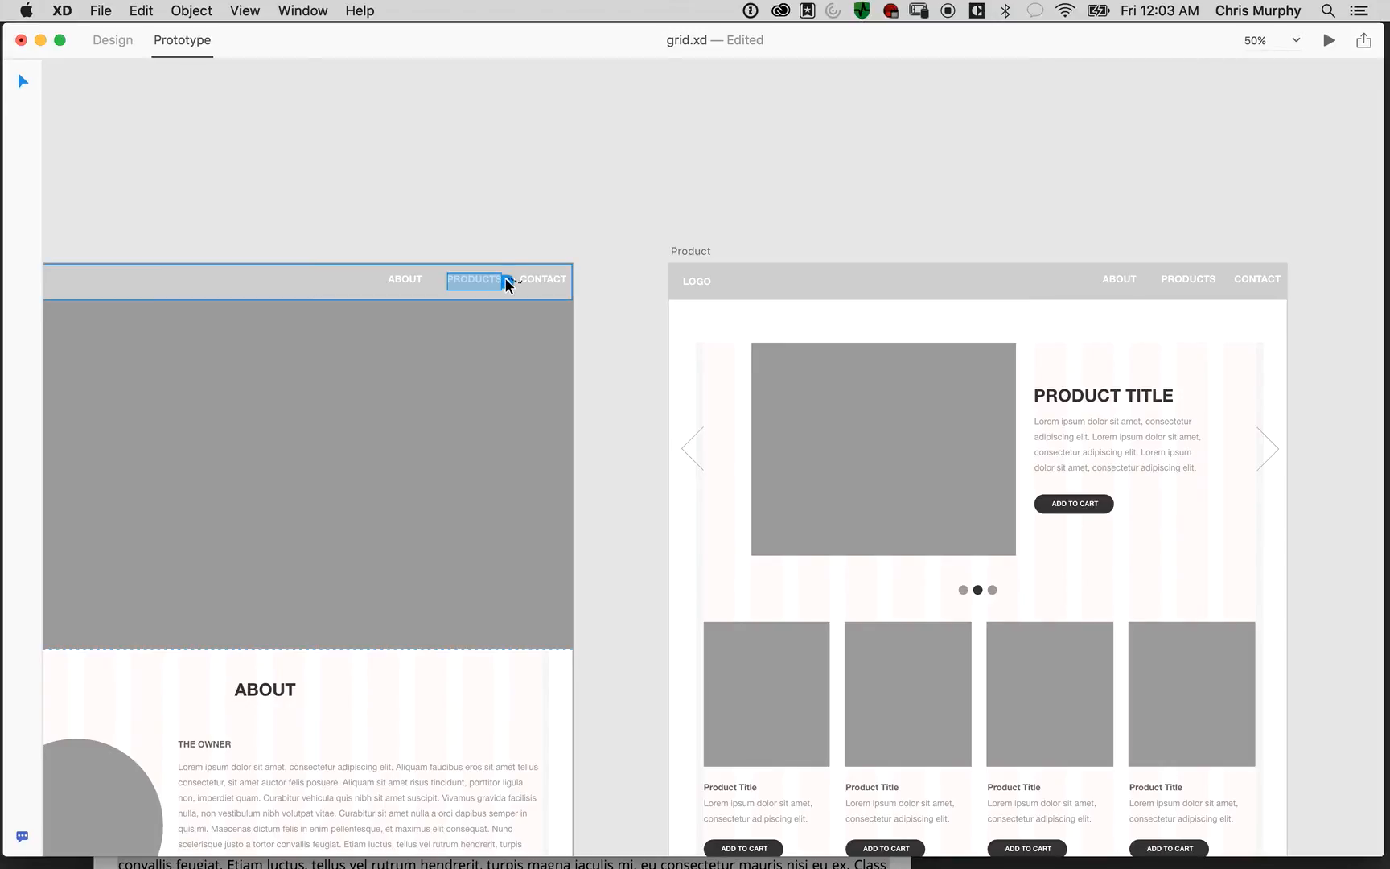
{"action": "key", "text": "super+minus"}
{"action": "key", "text": "super+minus"}
{"action": "left_click_drag", "start_coordinate": [682, 685], "coordinate": [602, 466]}
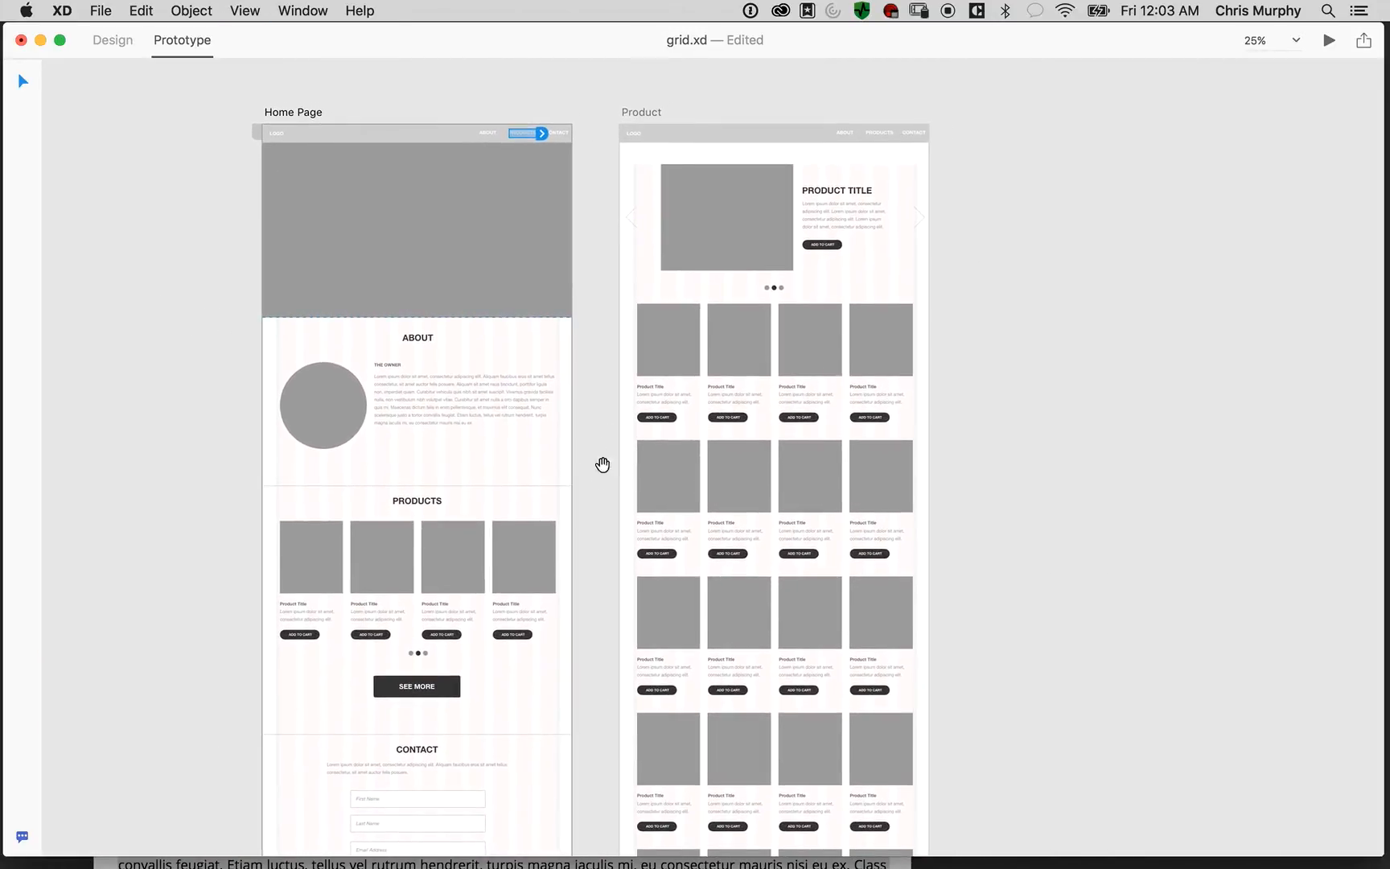
{"action": "left_click", "coordinate": [542, 134]}
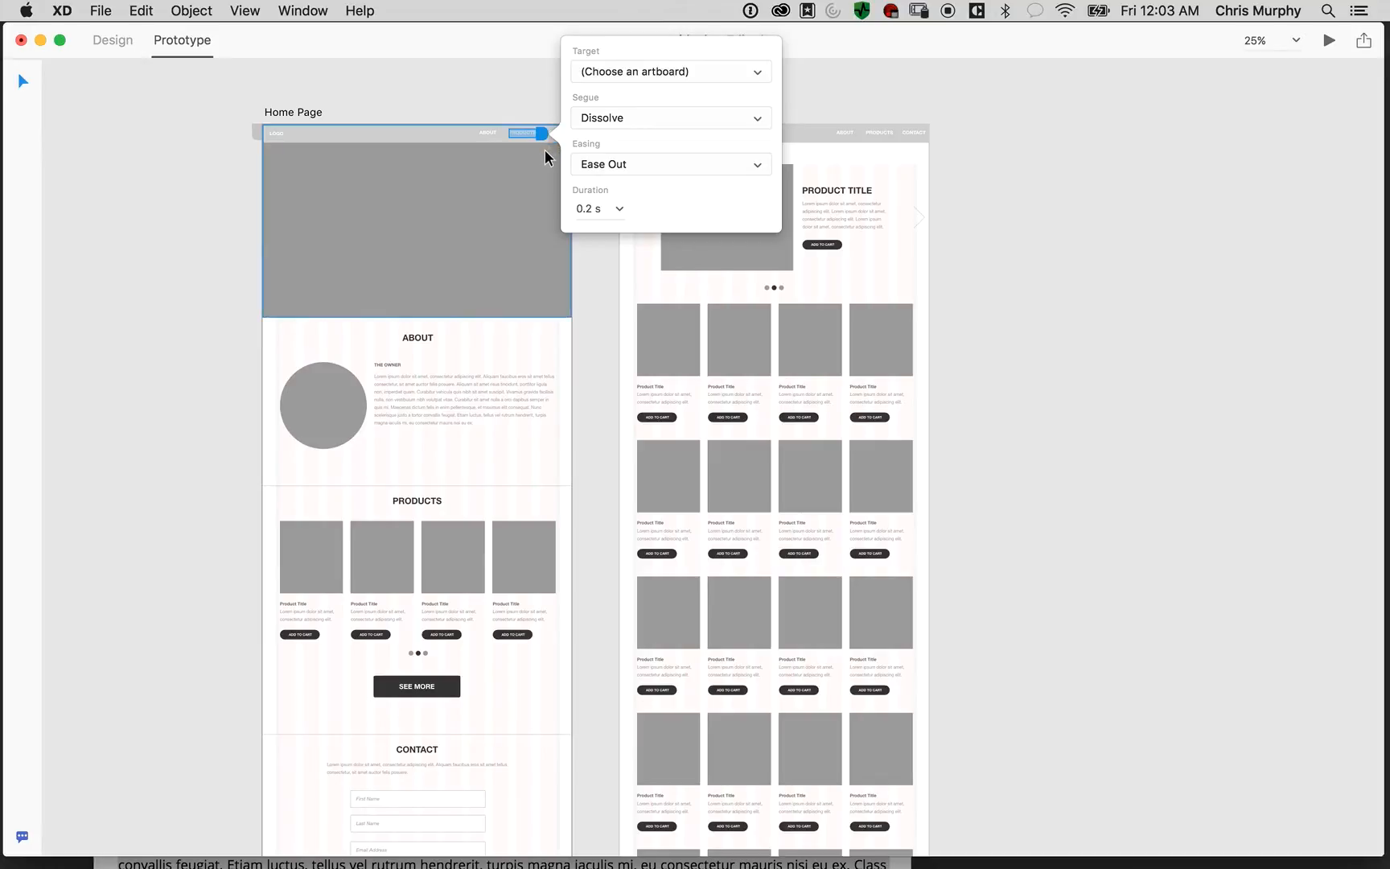
{"action": "left_click", "coordinate": [664, 71]}
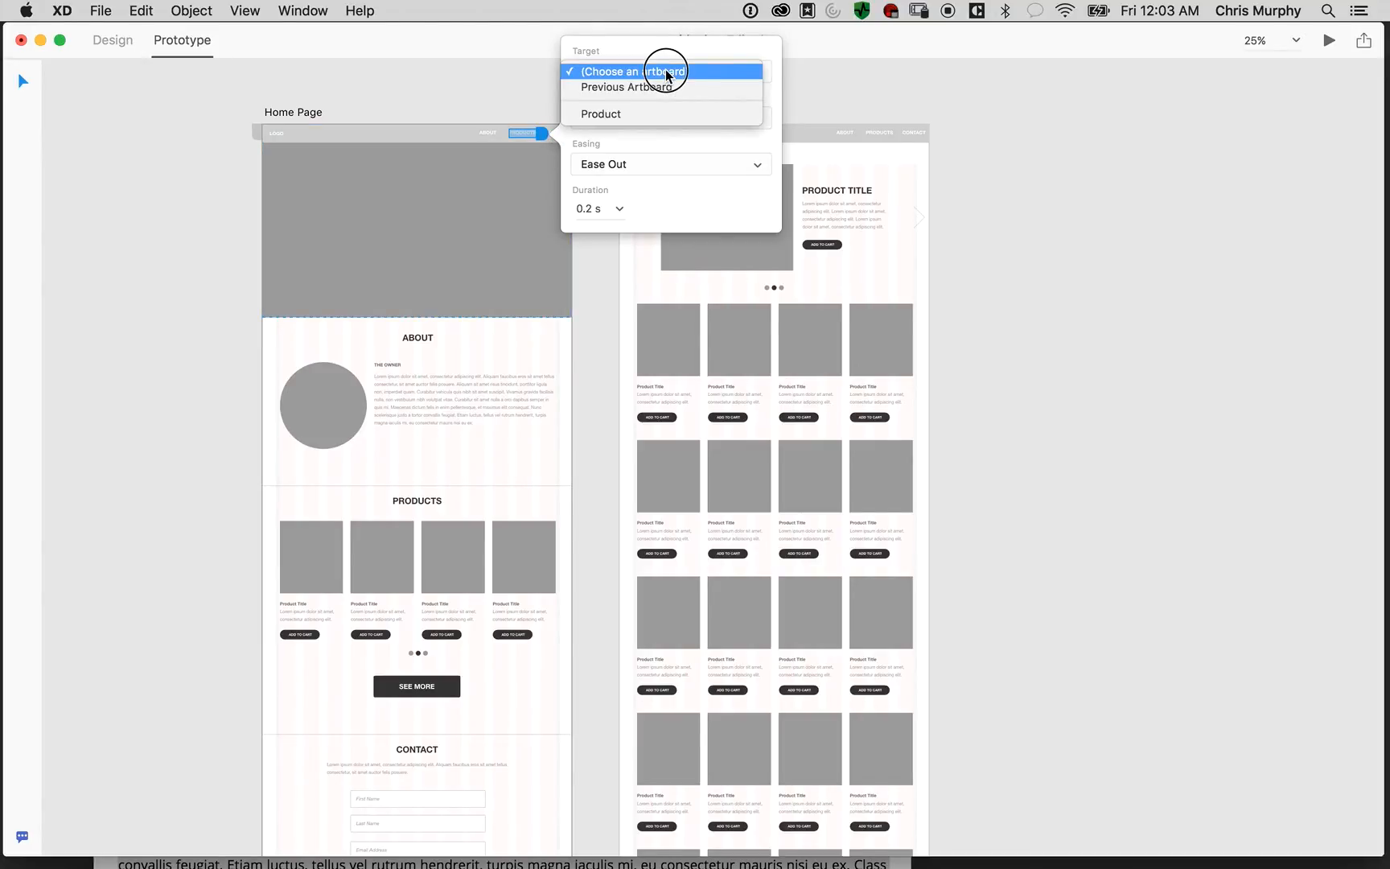
{"action": "left_click", "coordinate": [657, 113]}
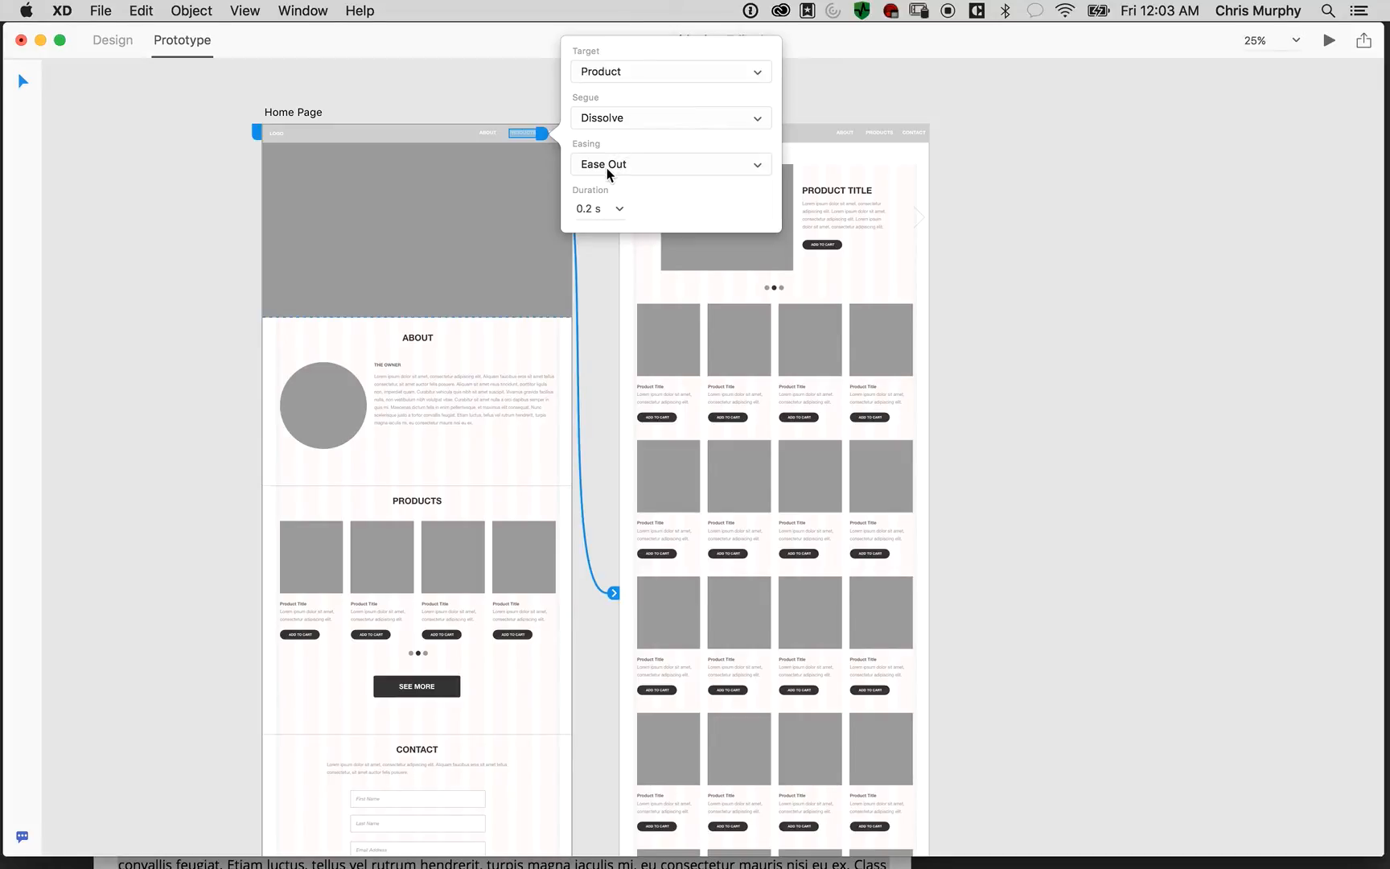
Keep Ease Out easing and the Dissolve segue for the PRODUCTS link, and set its transition duration to 0
{"action": "left_click", "coordinate": [651, 166]}
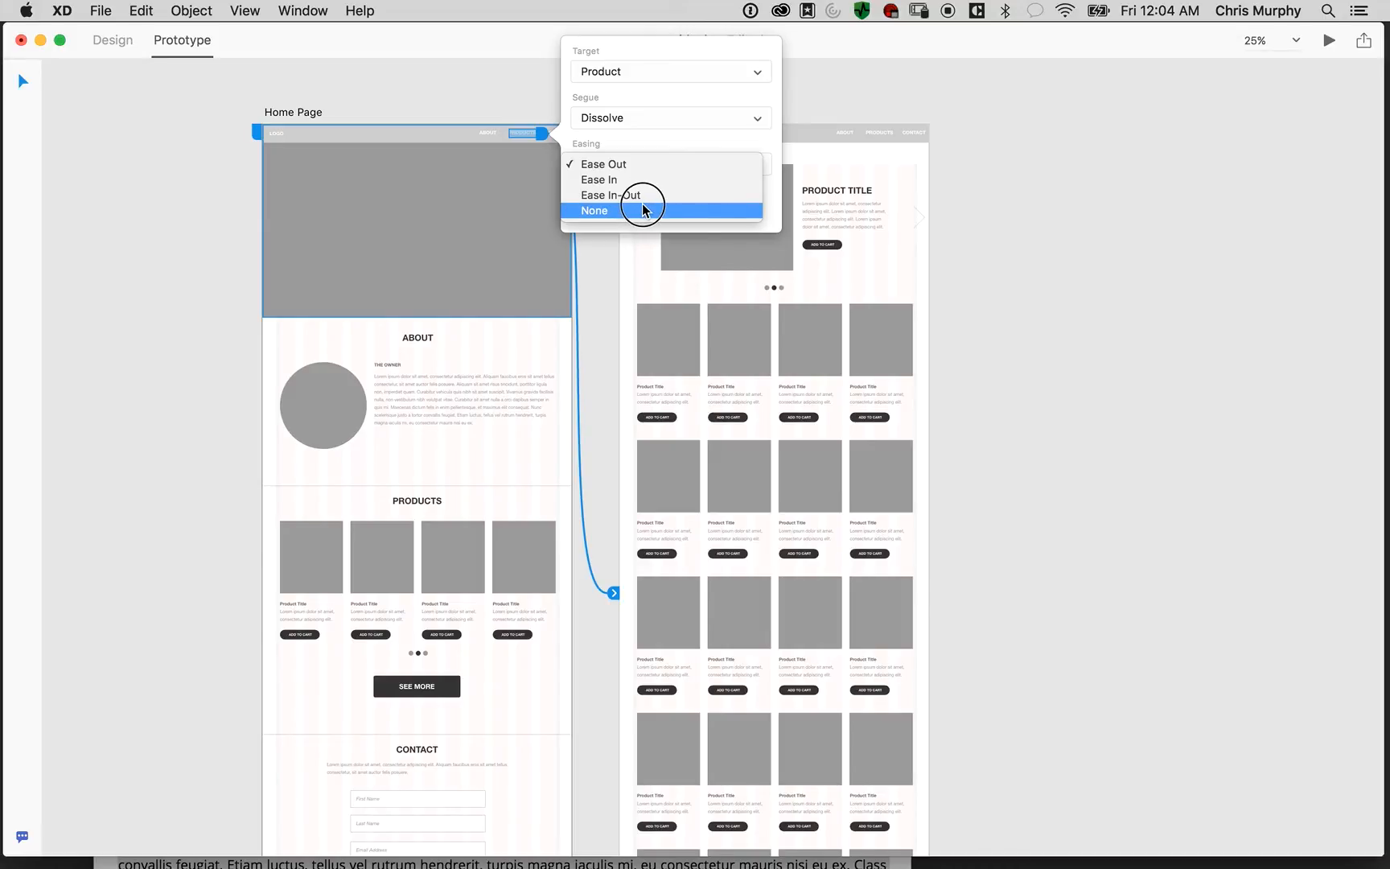
{"action": "left_click", "coordinate": [664, 138]}
{"action": "left_click", "coordinate": [655, 119]}
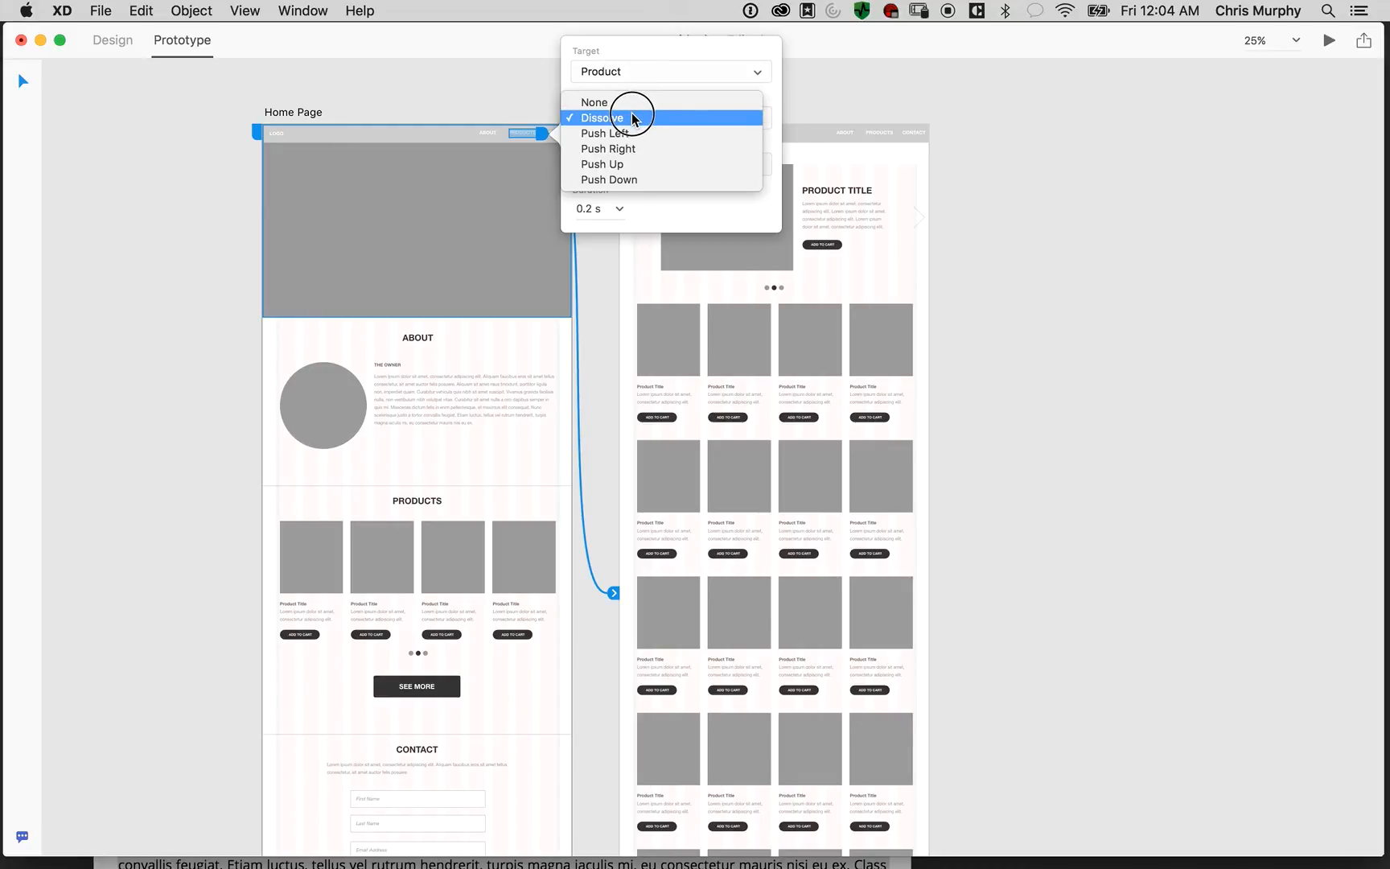
{"action": "left_click", "coordinate": [632, 119]}
{"action": "left_click", "coordinate": [590, 208]}
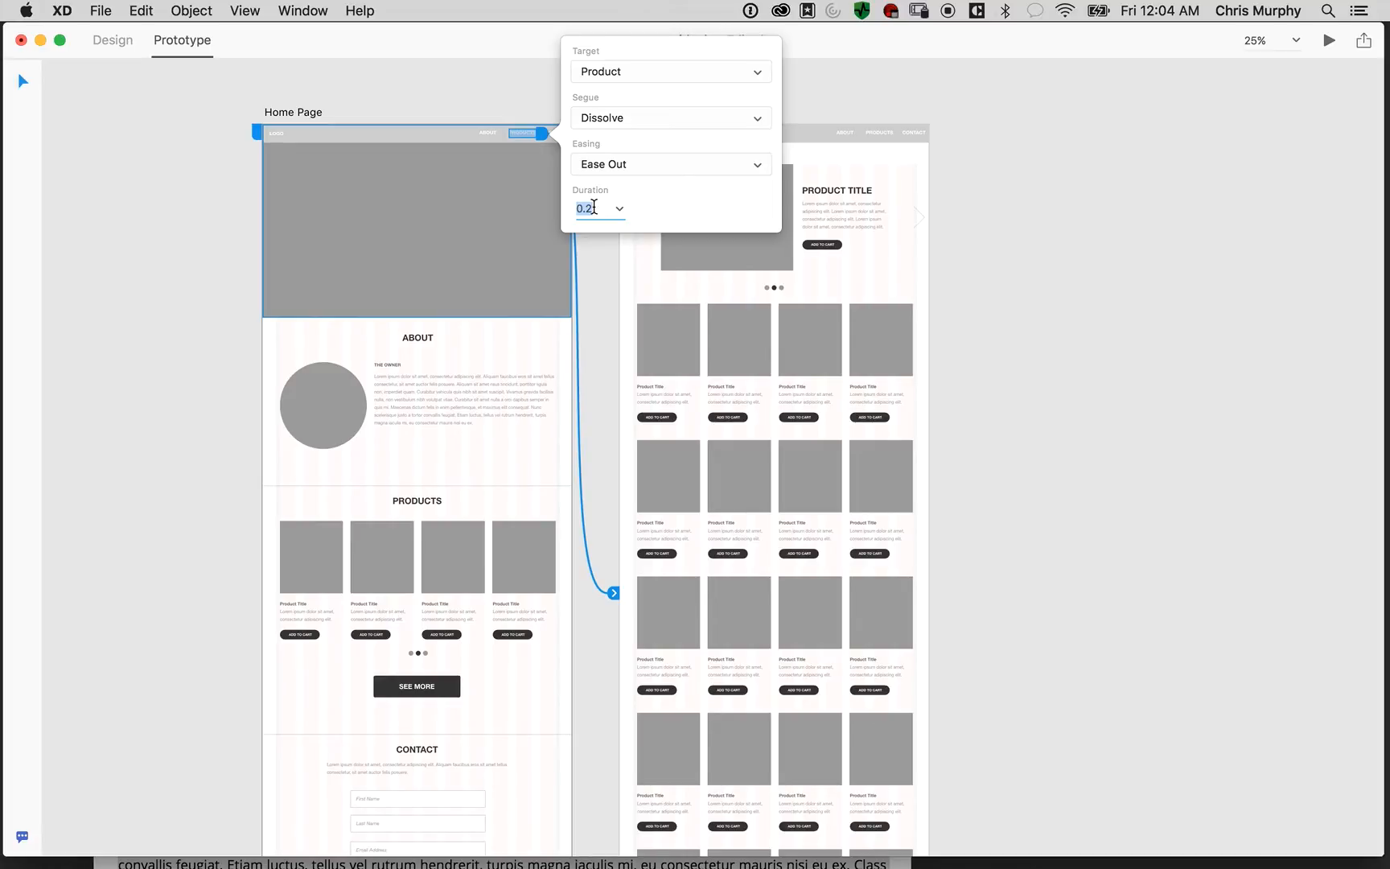
{"action": "type", "text": "00"}
{"action": "key", "text": "Return"}
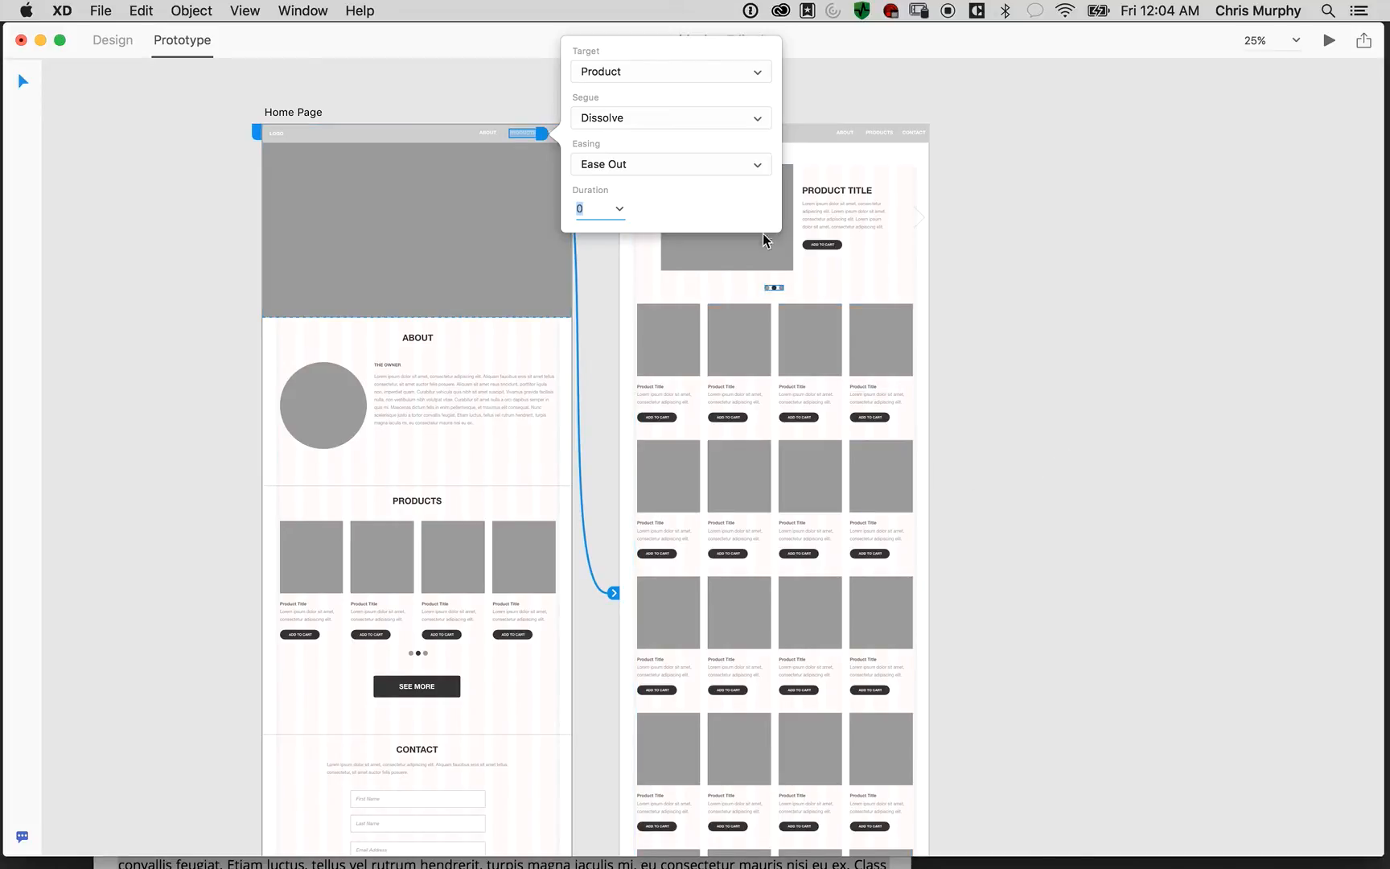
{"action": "left_click", "coordinate": [824, 89]}
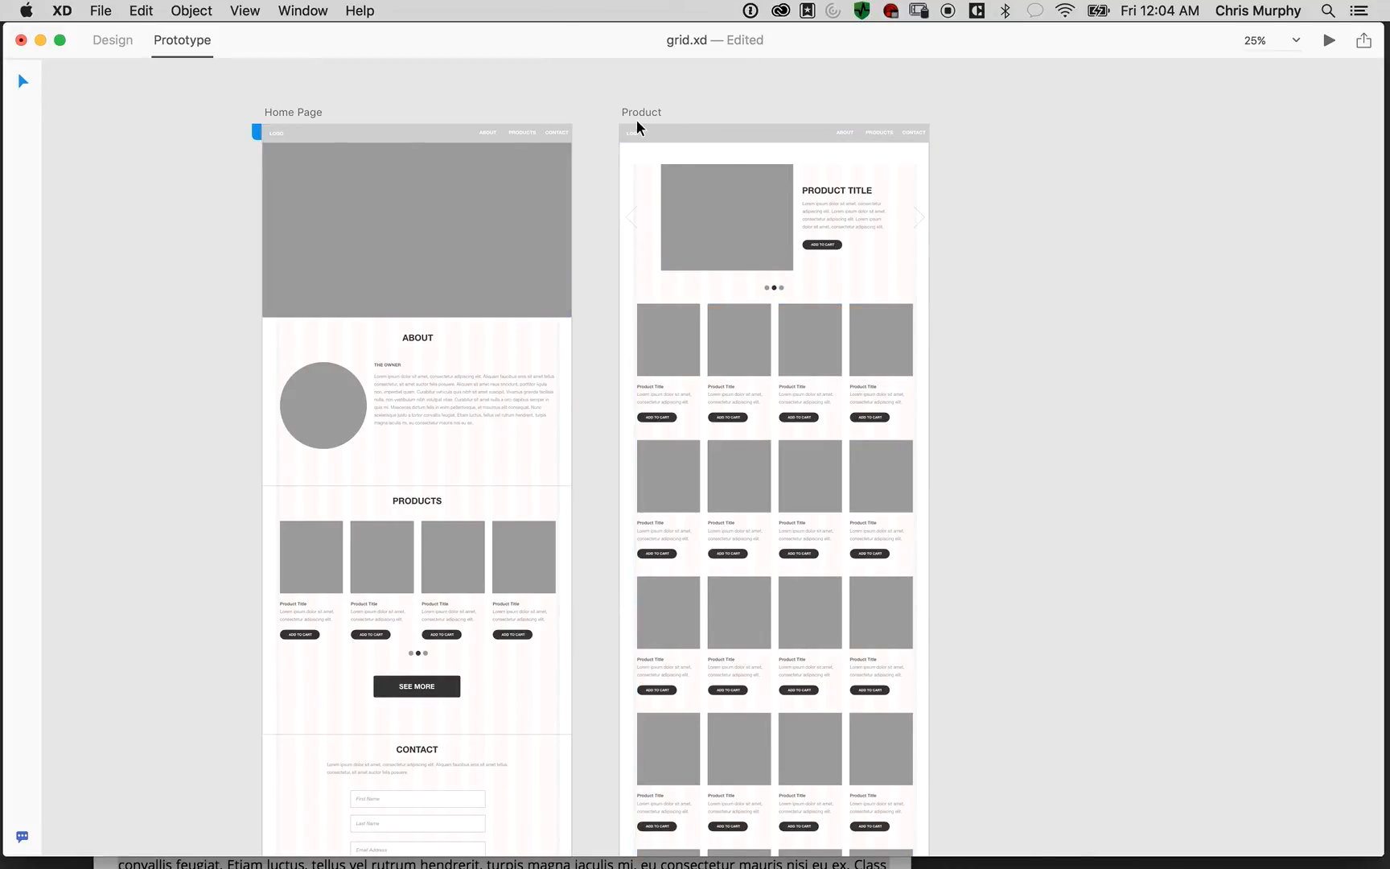
Preview the prototype, test the PRODUCTS link from the Home Page header, and close the preview
{"action": "left_click", "coordinate": [1329, 40]}
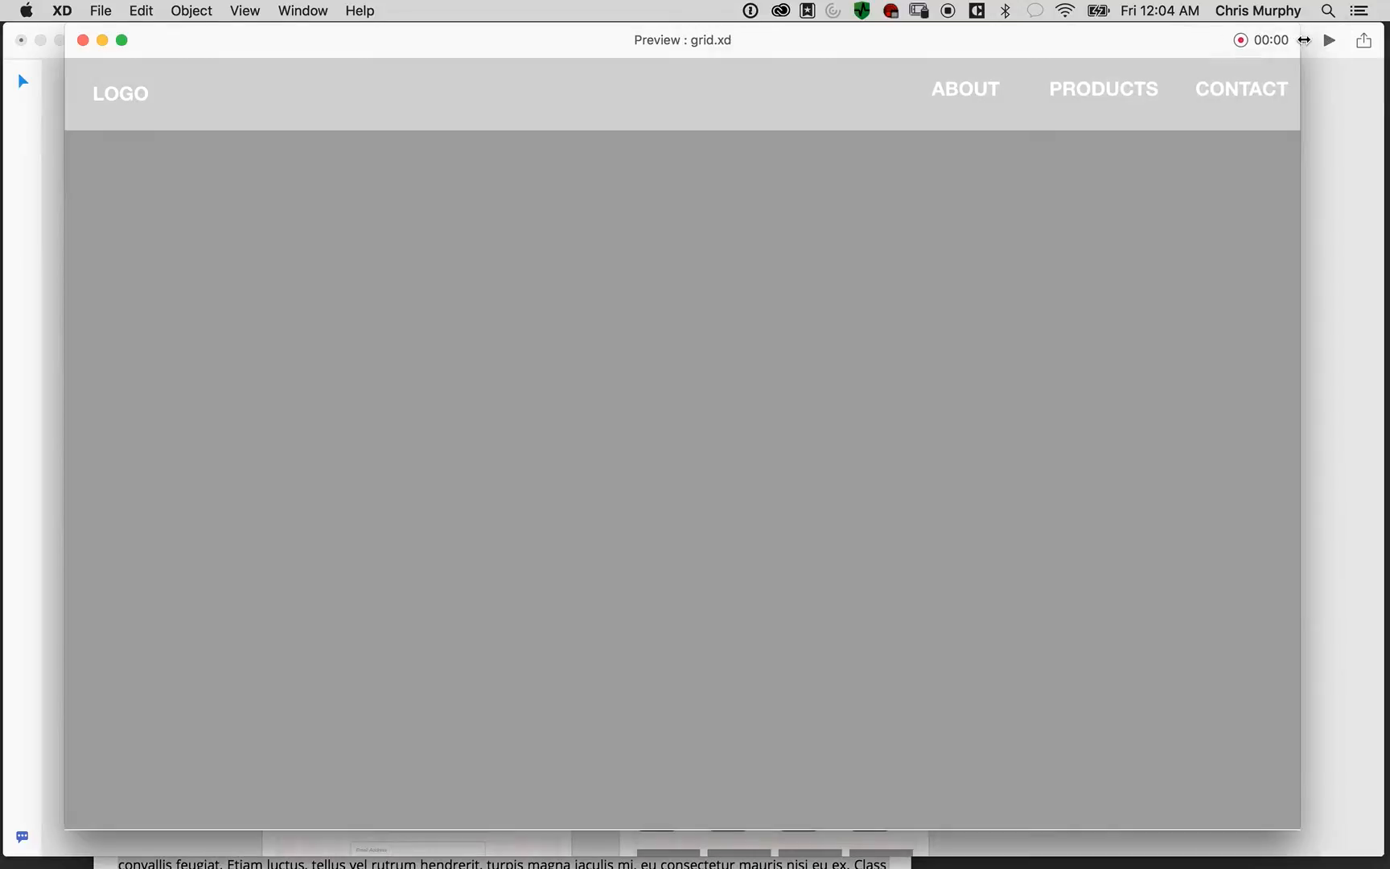
{"action": "left_click", "coordinate": [1081, 88]}
{"action": "left_click", "coordinate": [1074, 87]}
{"action": "scroll", "coordinate": [1053, 87], "scroll_direction": "down", "scroll_amount": 2}
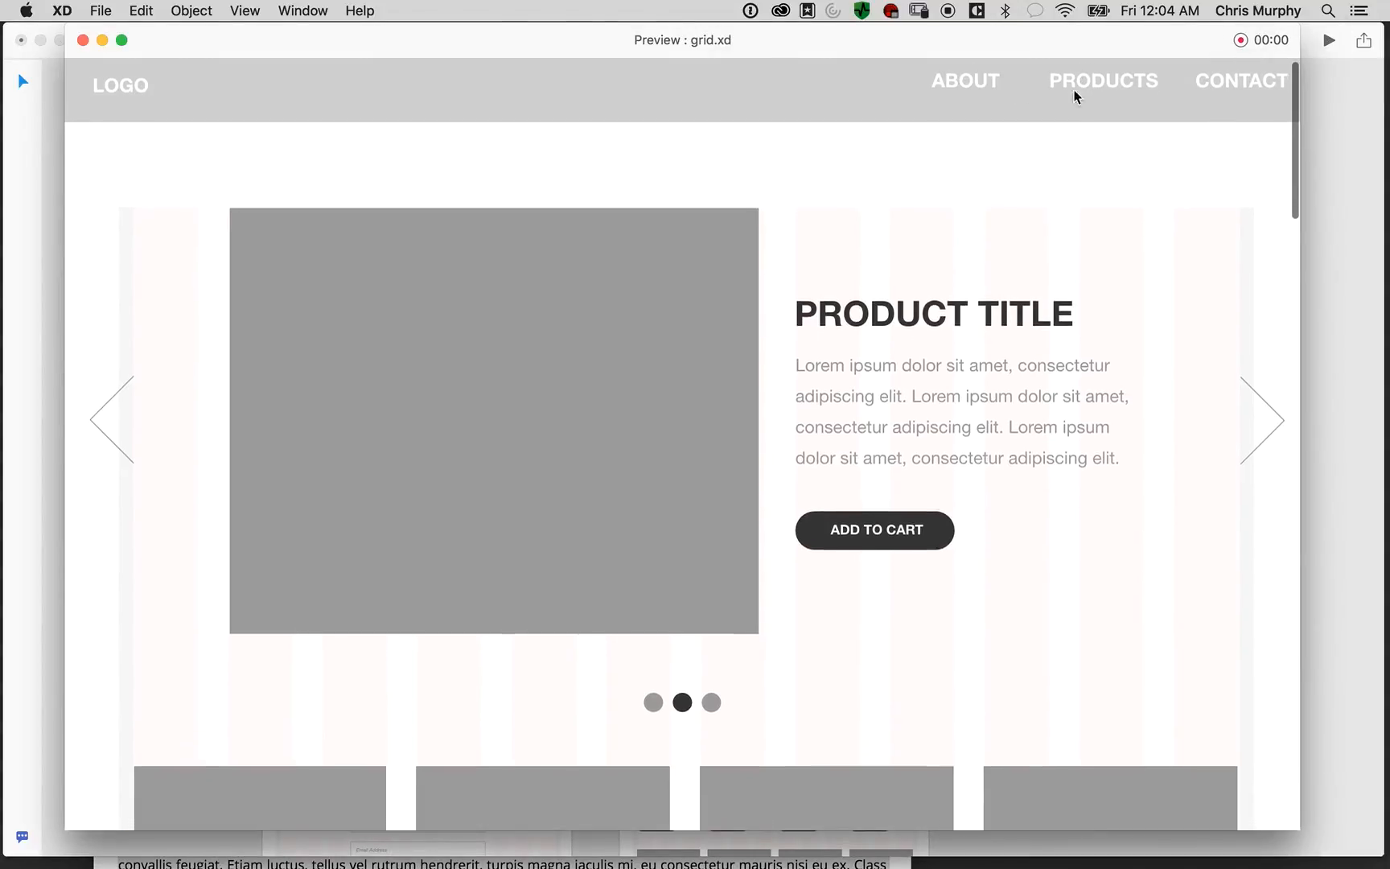
{"action": "left_click", "coordinate": [81, 41]}
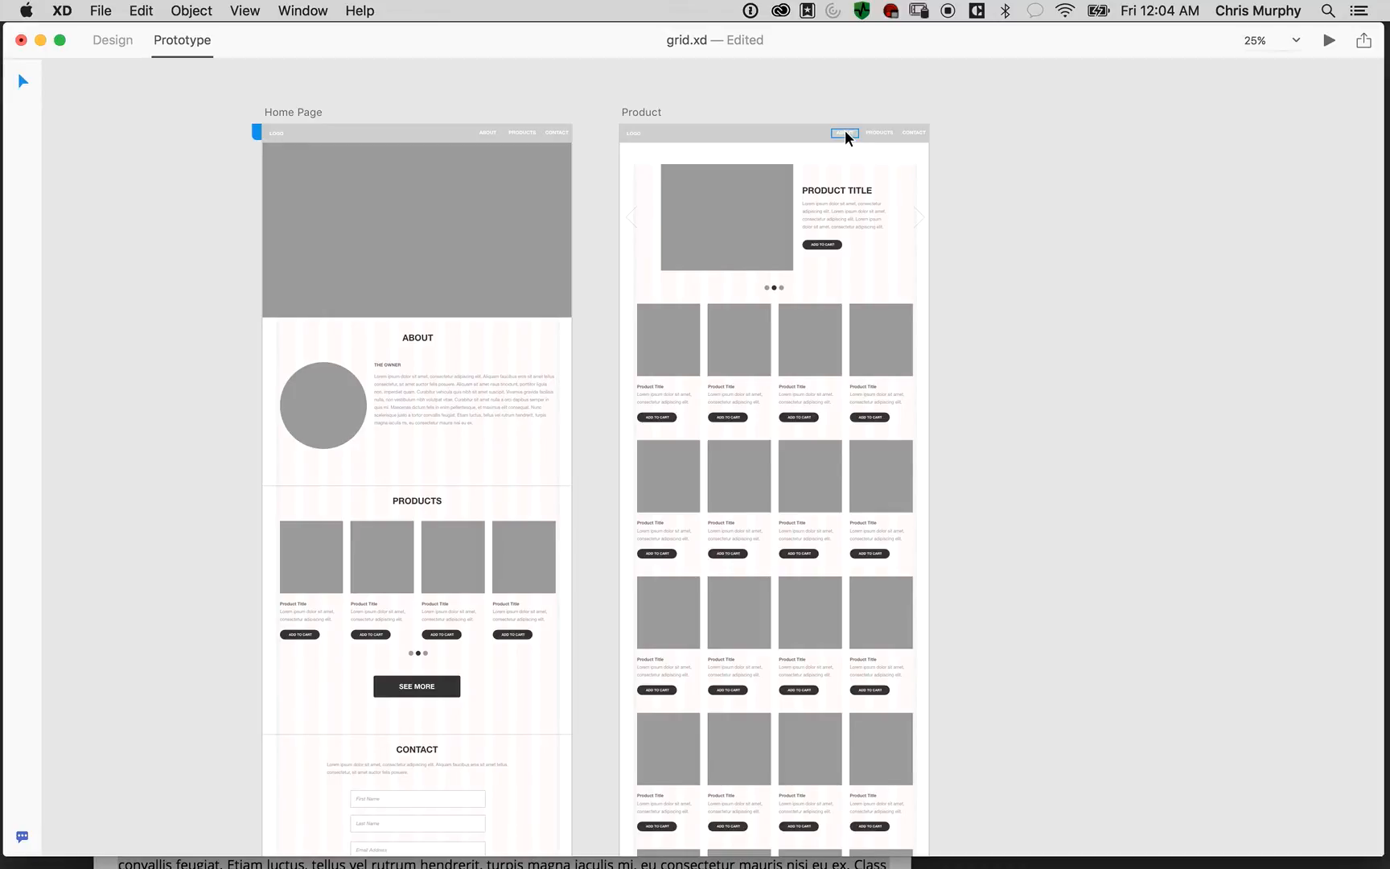
Link the LOGO in the Product artboard's header to the Home Page artboard, keeping the Dissolve segue and 0 s duration
{"action": "left_click", "coordinate": [632, 133]}
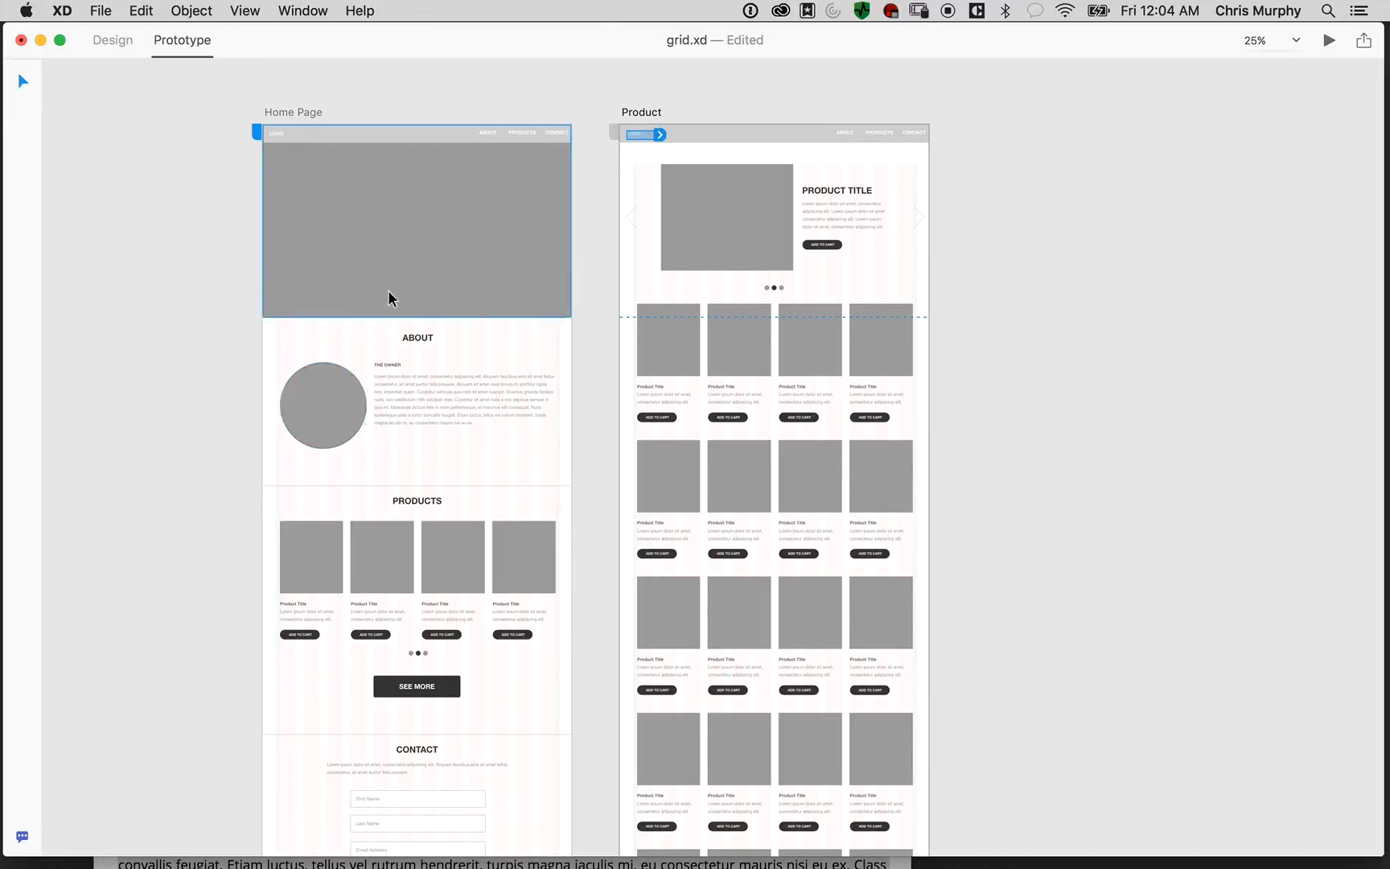
{"action": "left_click", "coordinate": [659, 134]}
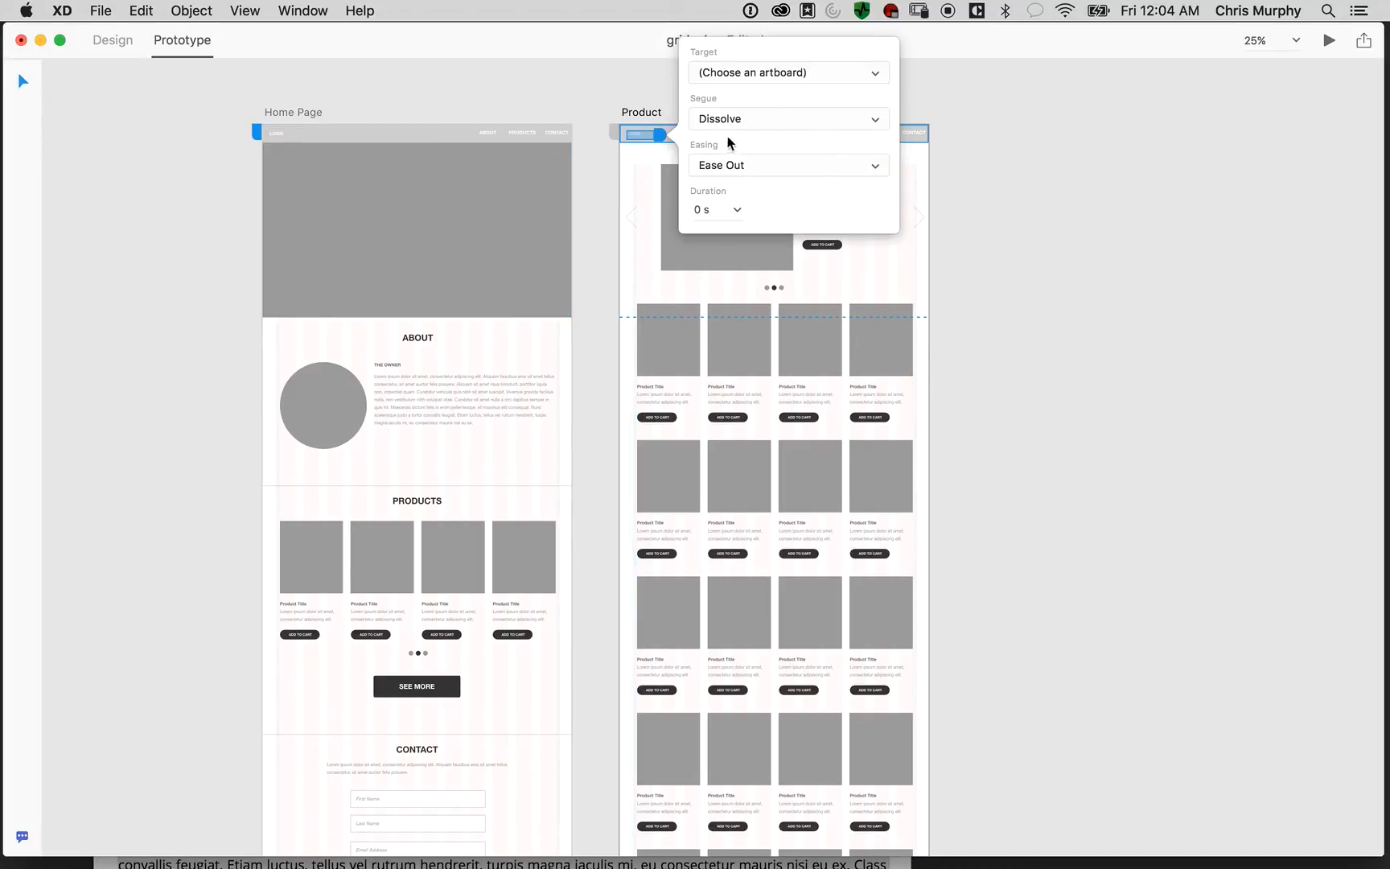
{"action": "left_click", "coordinate": [799, 74]}
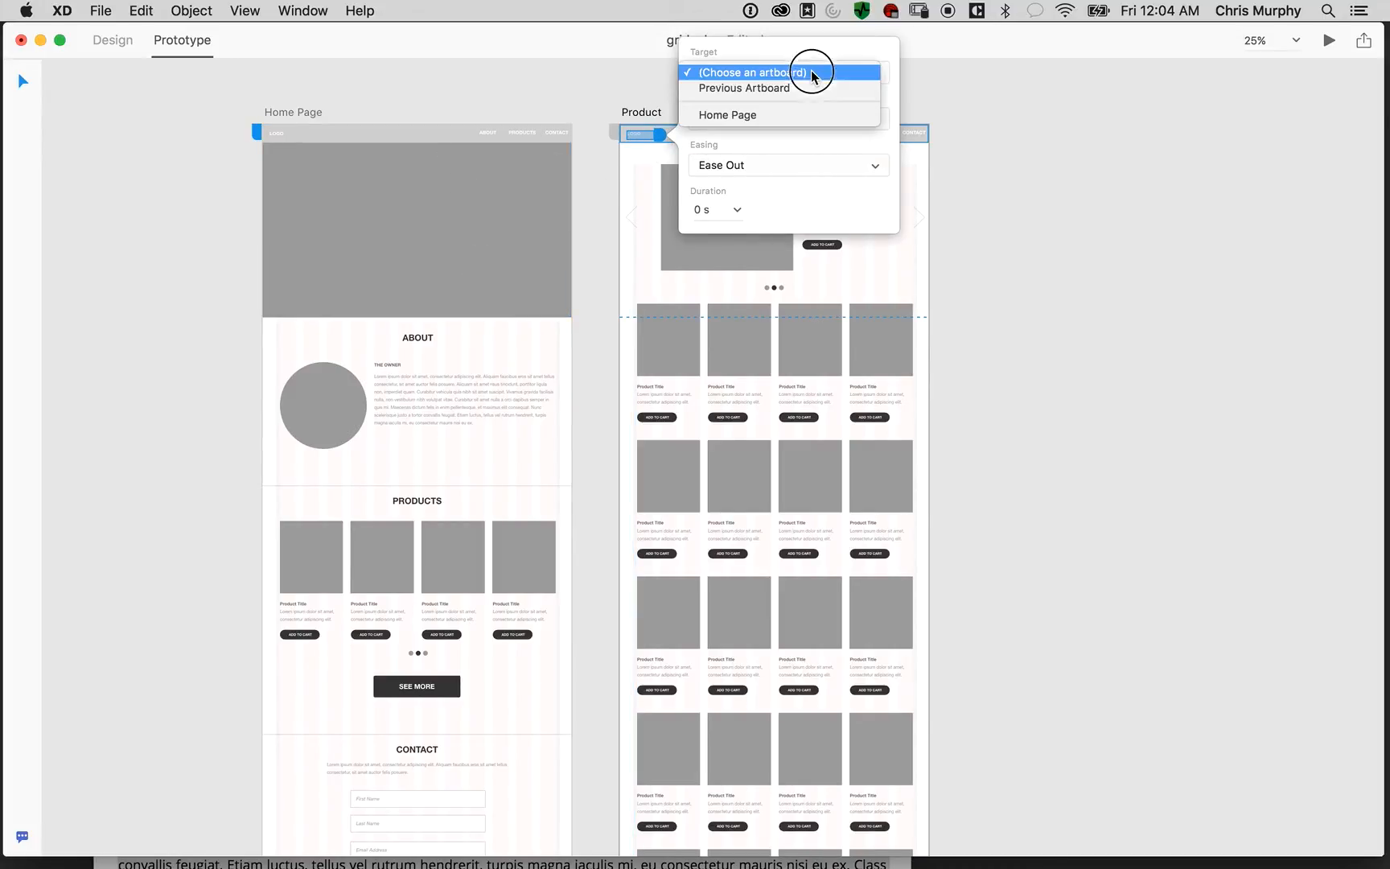
{"action": "left_click", "coordinate": [772, 113]}
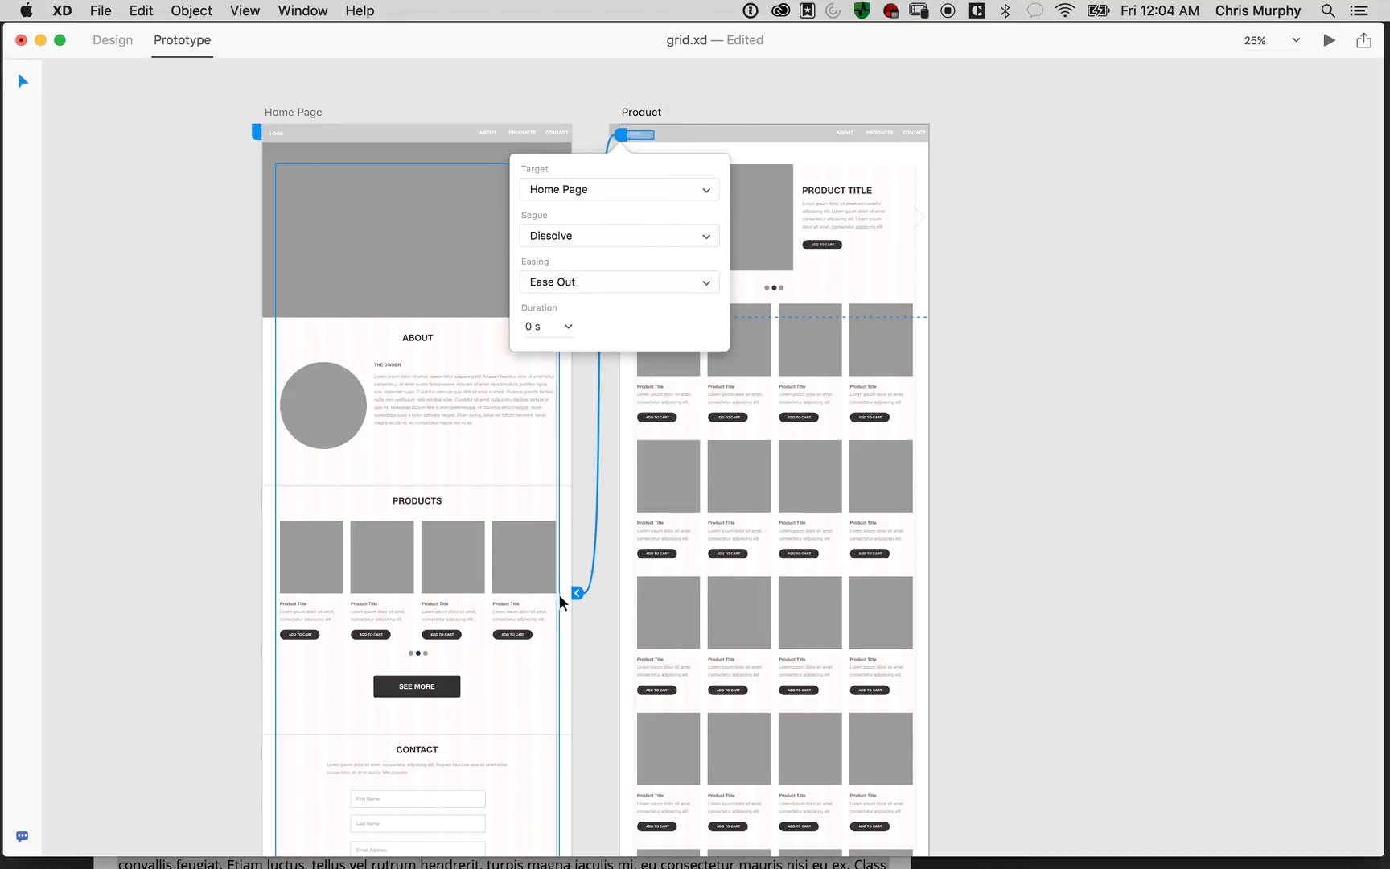
{"action": "left_click", "coordinate": [500, 87]}
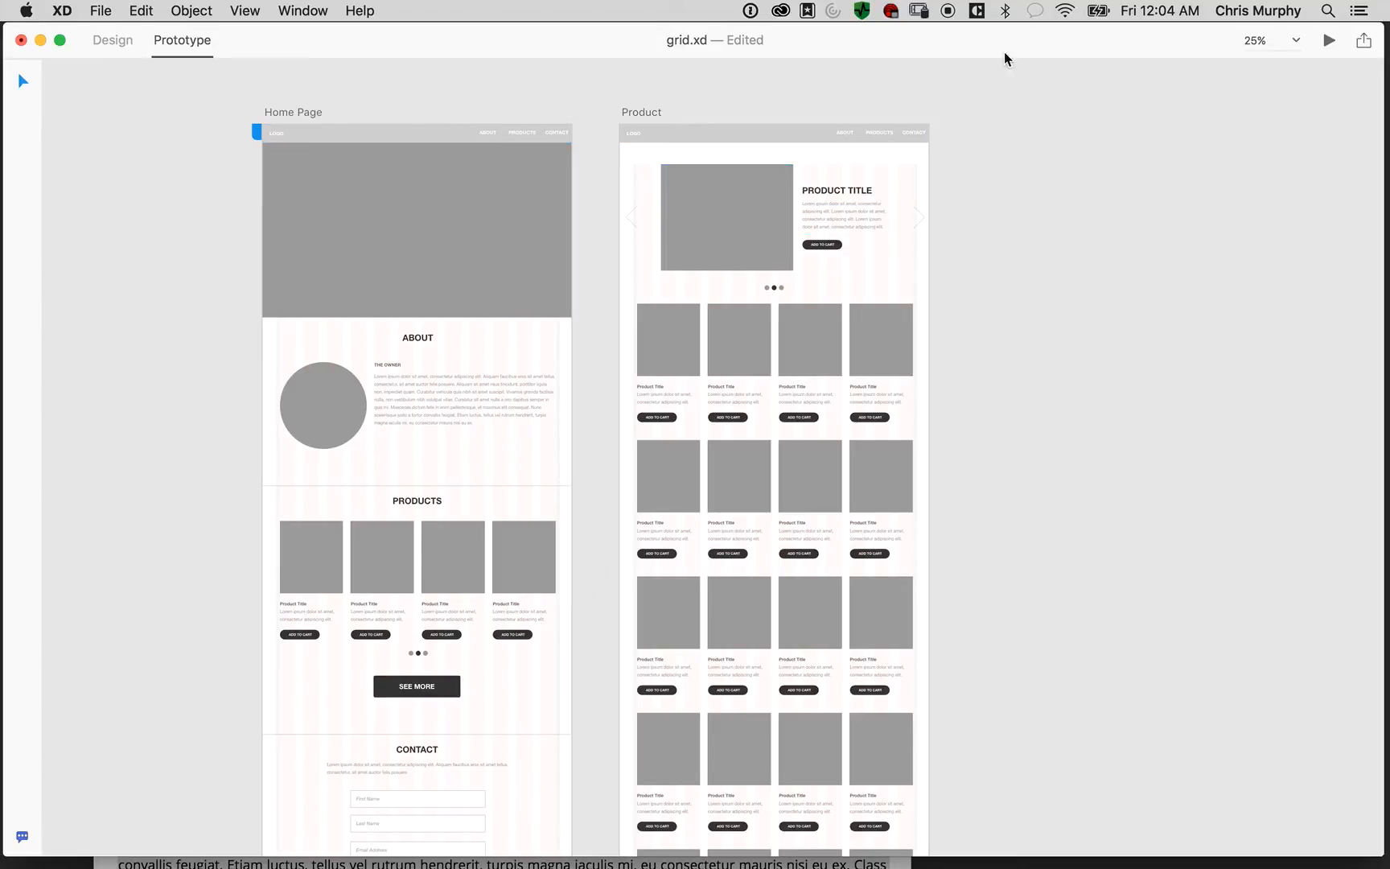
Preview the prototype, follow the PRODUCTS link to the Product page and the LOGO link back, and close the preview
{"action": "left_click", "coordinate": [1329, 40]}
{"action": "left_click", "coordinate": [1107, 89]}
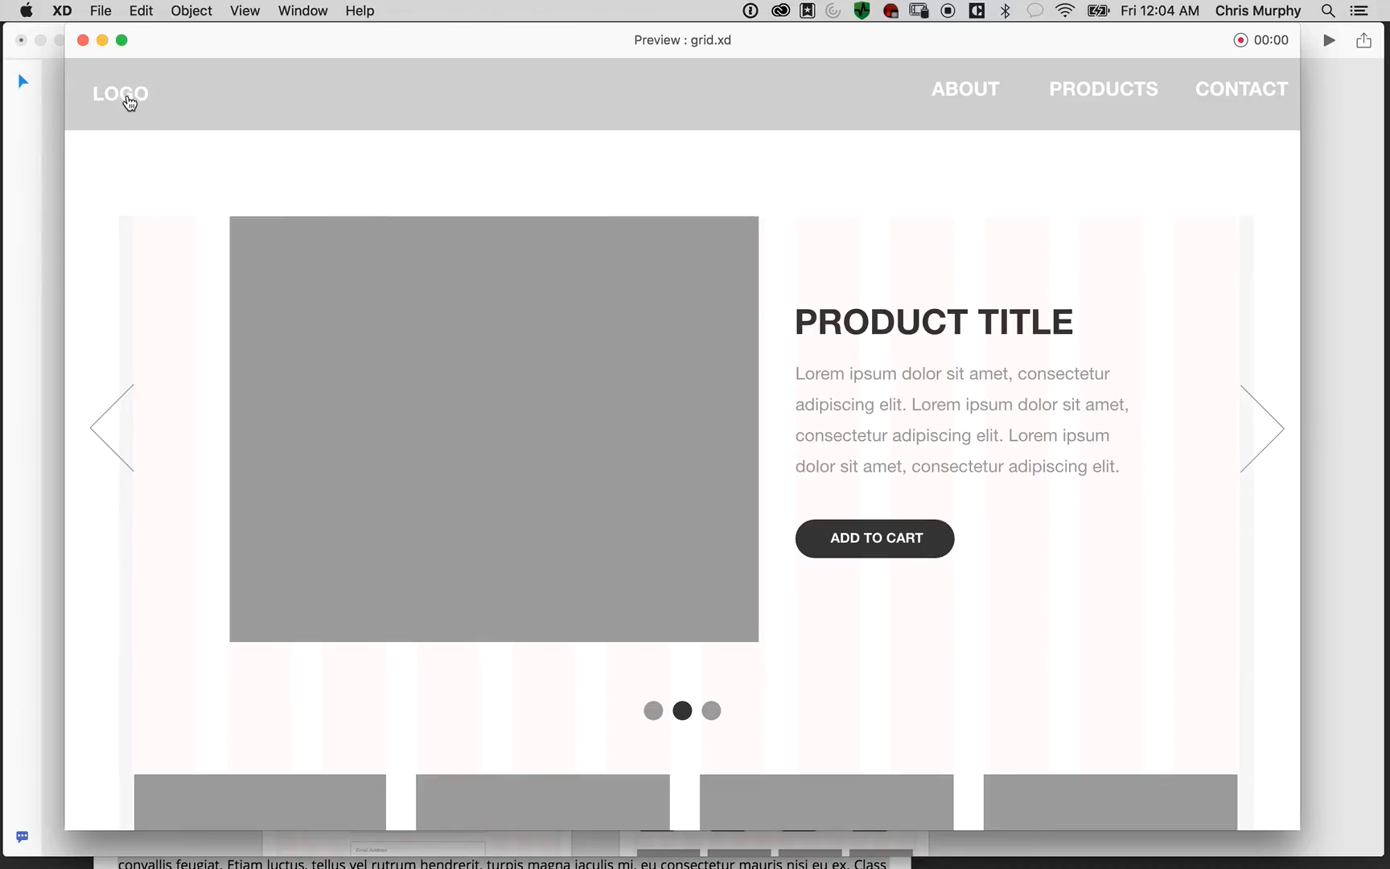
{"action": "left_click", "coordinate": [125, 98]}
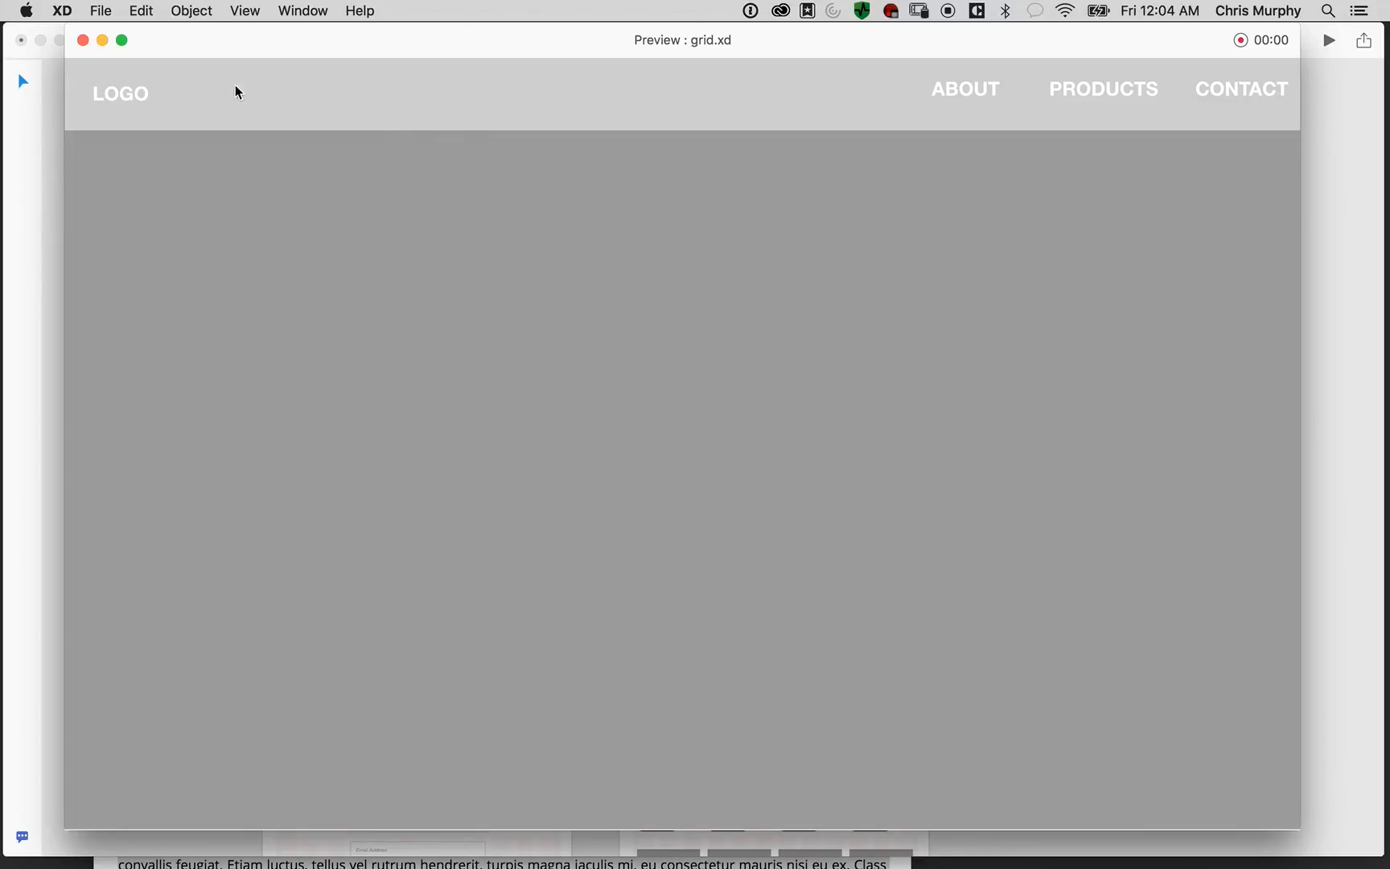
{"action": "left_click", "coordinate": [83, 39]}
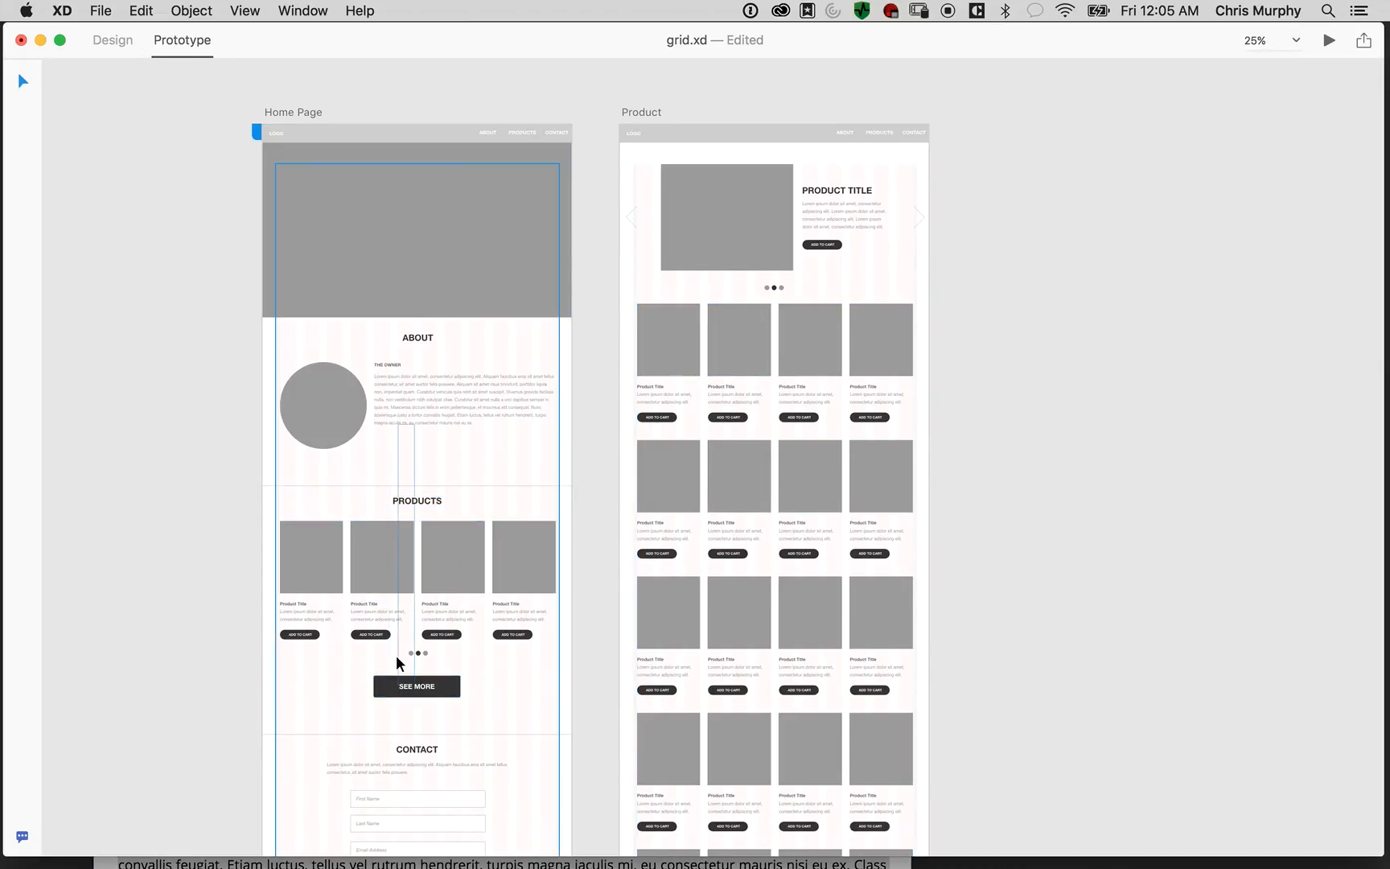
Link the SEE MORE button in the Home Page's Products section to the Product artboard, keeping Dissolve, Ease Out and 0 s
{"action": "scroll", "coordinate": [395, 655], "scroll_direction": "down", "scroll_amount": 5}
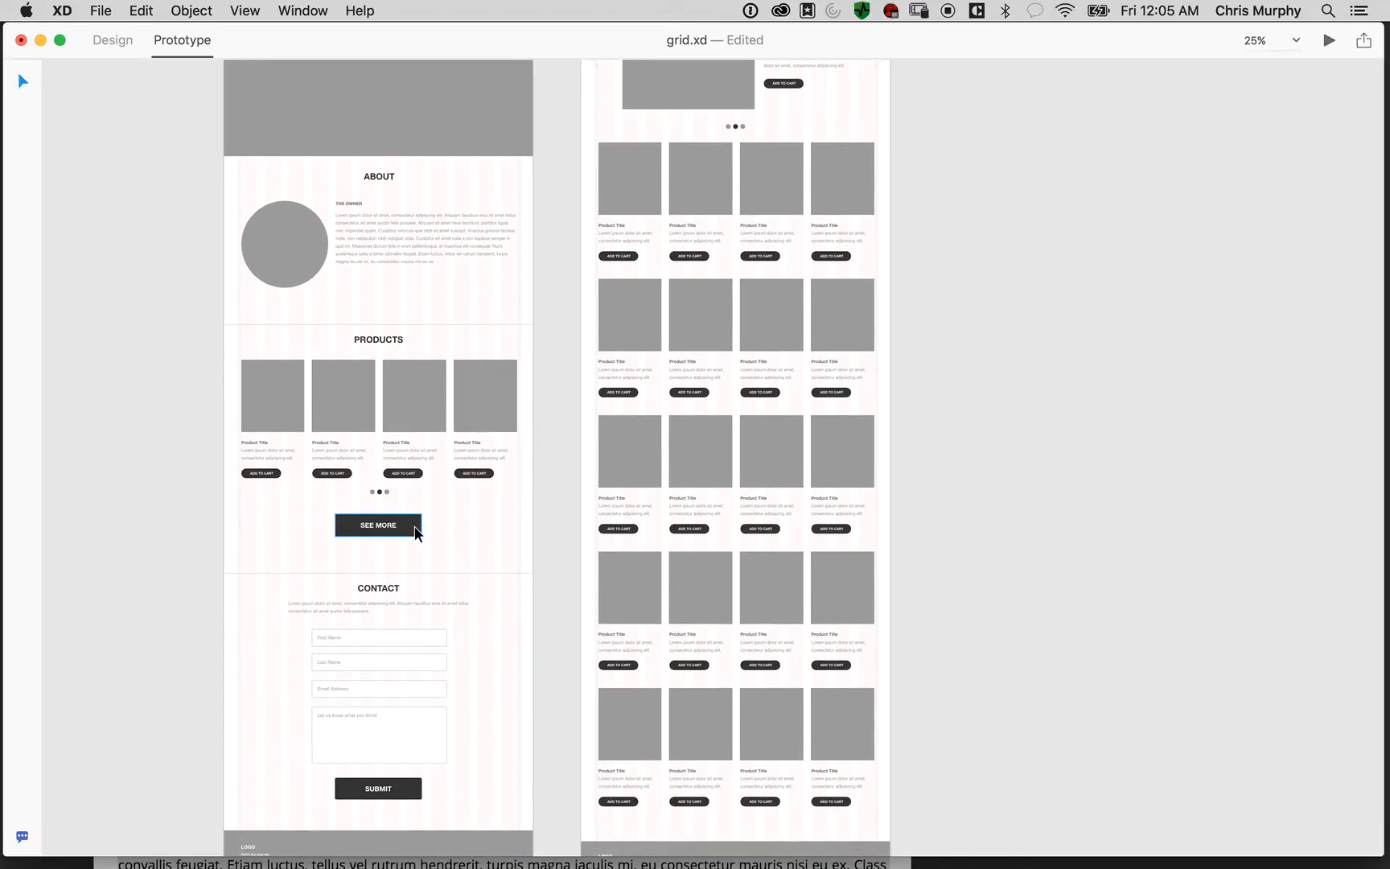
{"action": "left_click", "coordinate": [412, 527]}
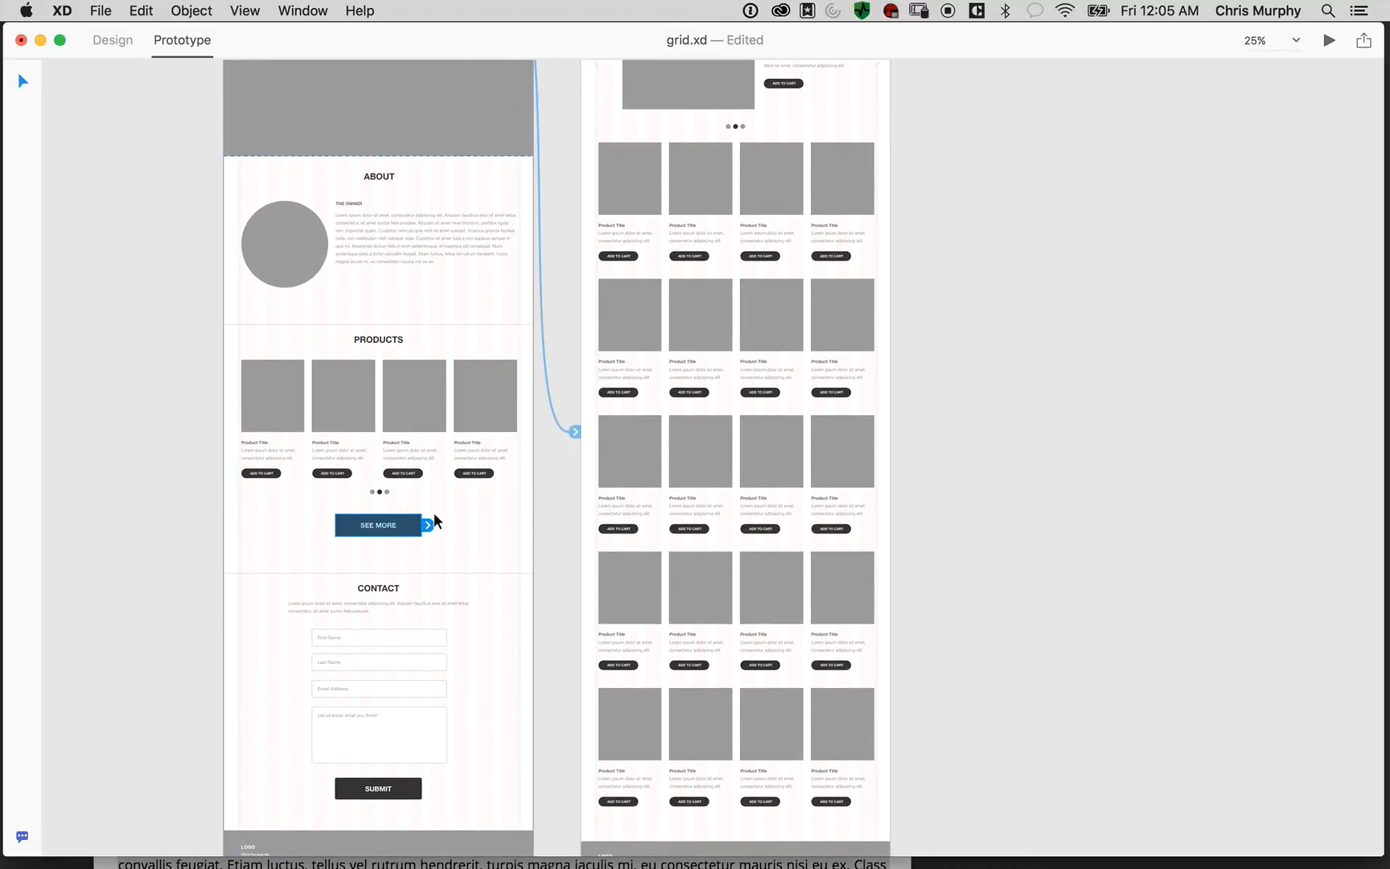
{"action": "left_click", "coordinate": [432, 529]}
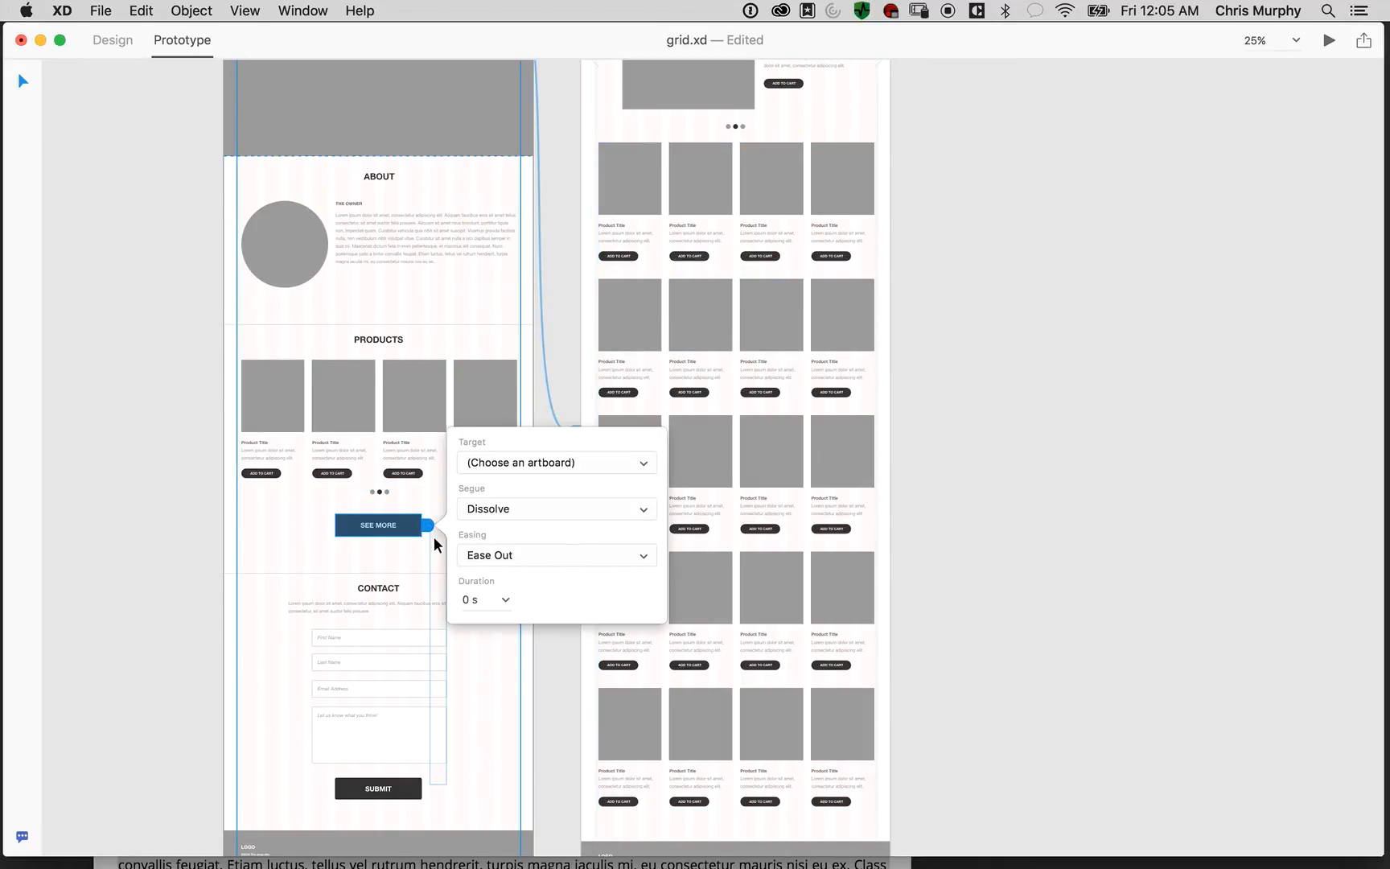
{"action": "left_click", "coordinate": [561, 458]}
{"action": "left_click", "coordinate": [575, 503]}
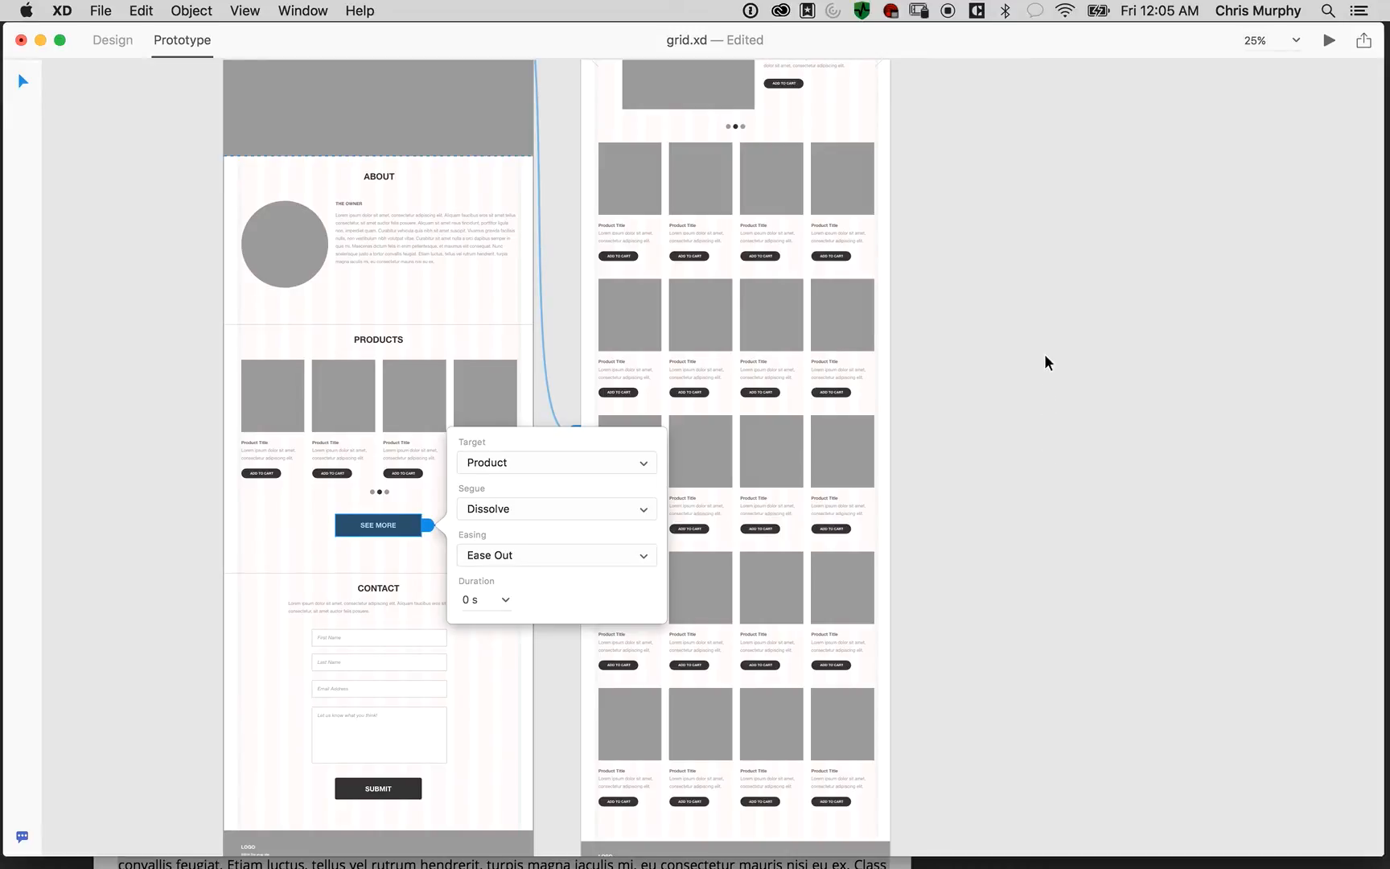
{"action": "left_click", "coordinate": [1044, 355]}
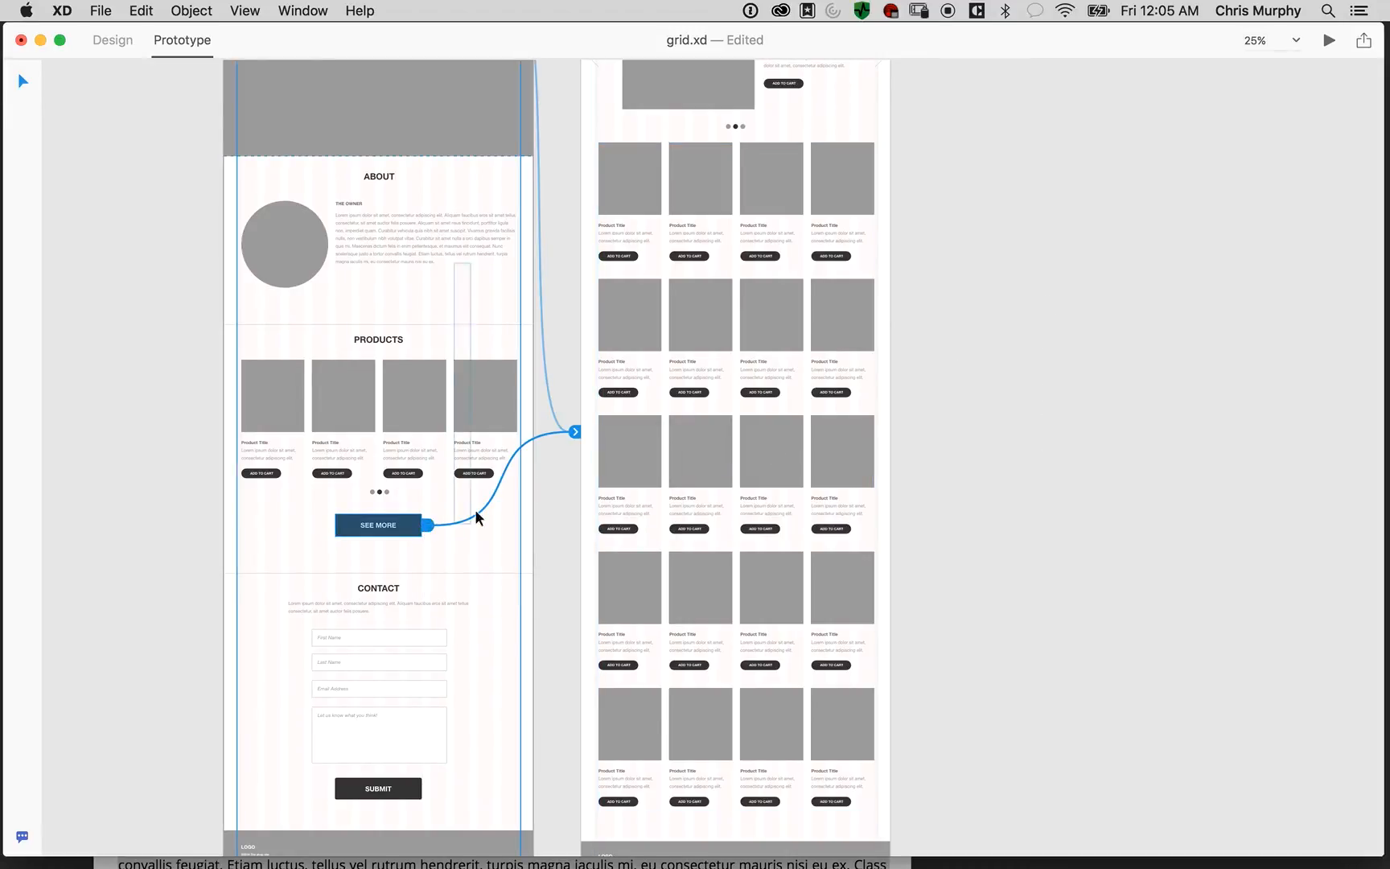
Preview the prototype, test the SEE MORE button and the LOGO link, look through the Home Page, and close the preview
{"action": "left_click", "coordinate": [1328, 42]}
{"action": "left_click_drag", "start_coordinate": [708, 493], "coordinate": [644, 141]}
{"action": "scroll", "coordinate": [725, 538], "scroll_direction": "down", "scroll_amount": 12}
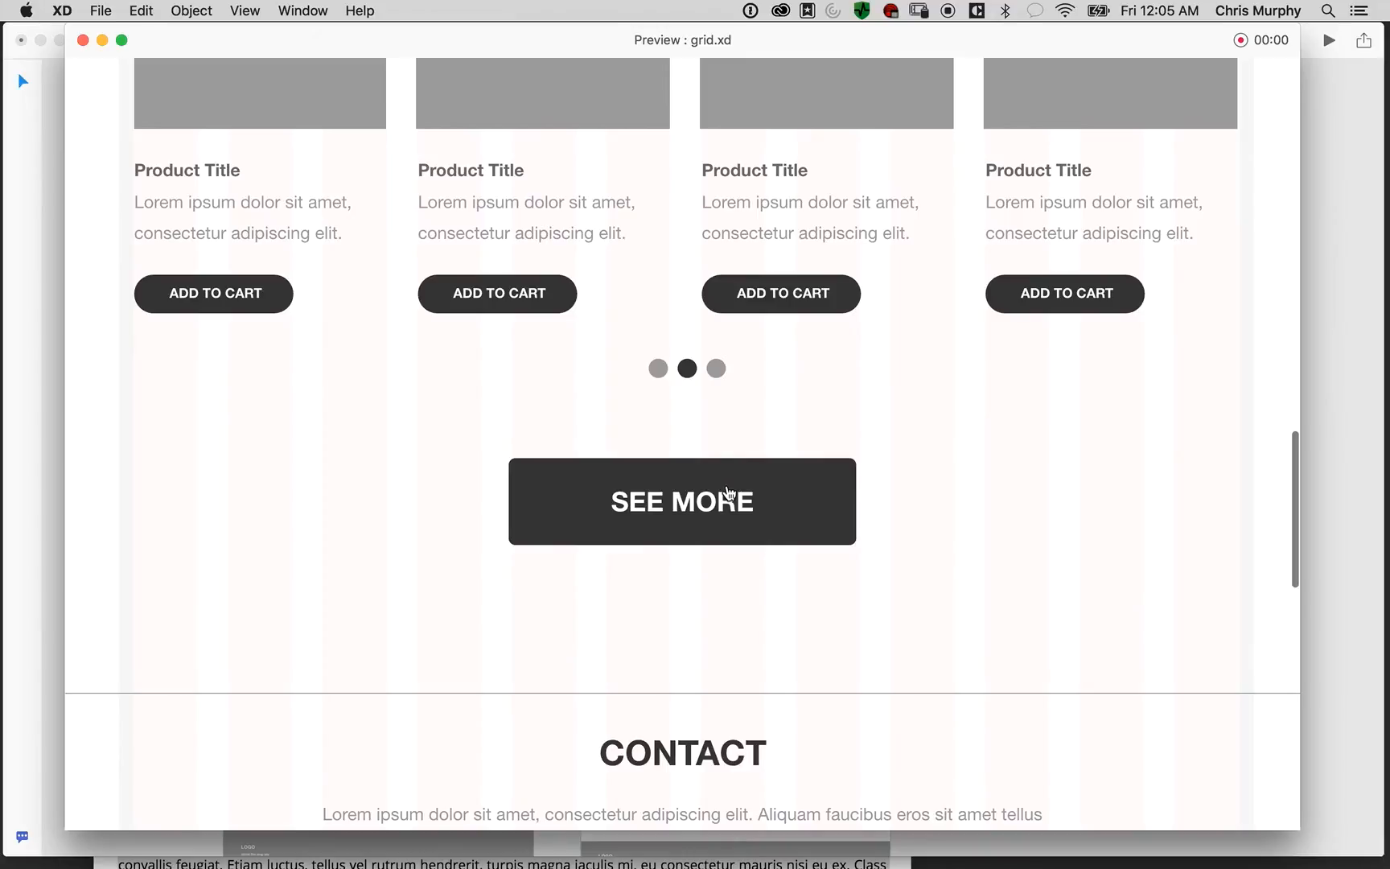
{"action": "left_click", "coordinate": [724, 491]}
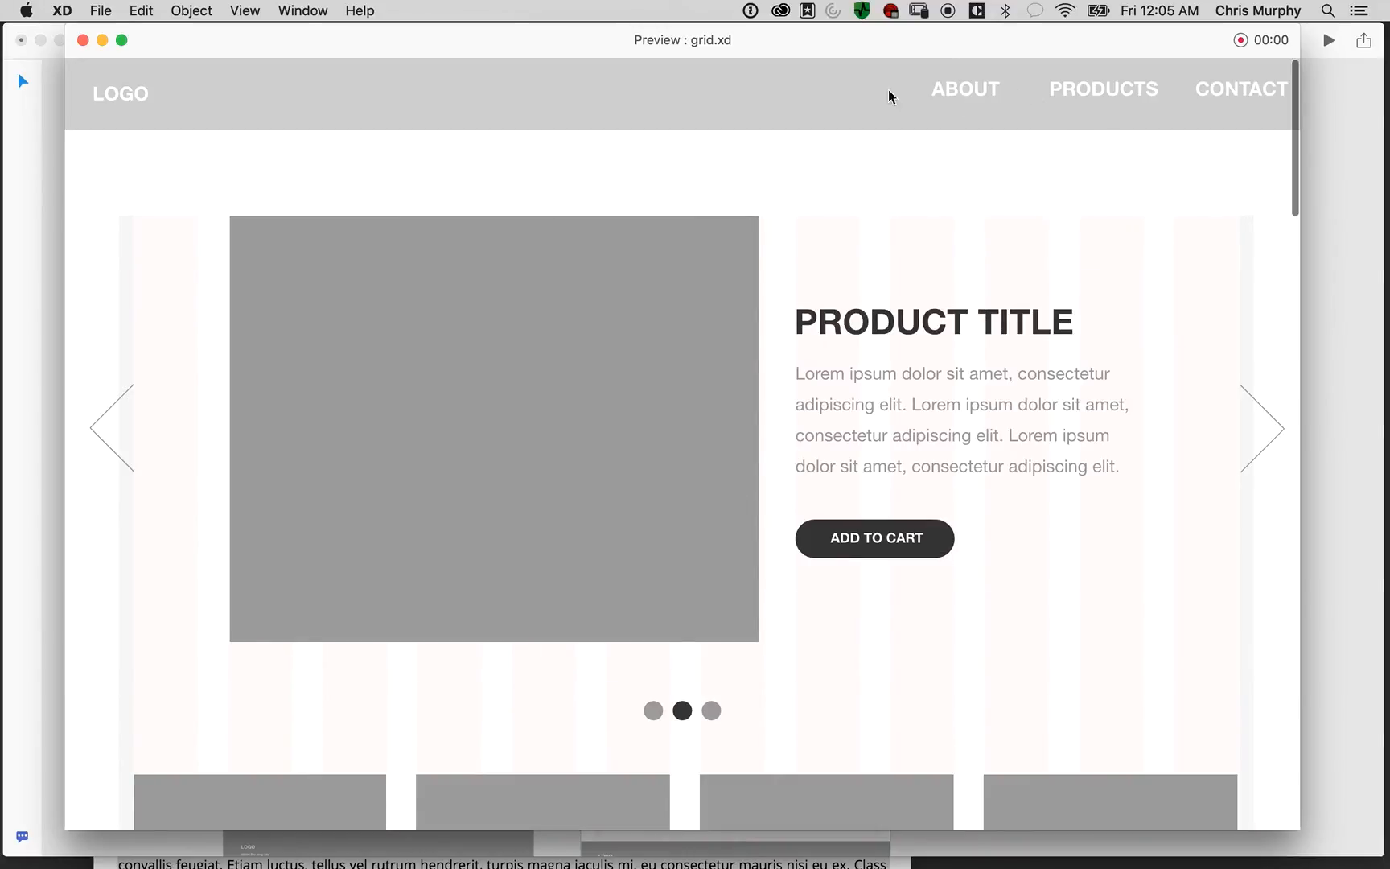
{"action": "left_click", "coordinate": [133, 103]}
{"action": "scroll", "coordinate": [692, 587], "scroll_direction": "down", "scroll_amount": 20}
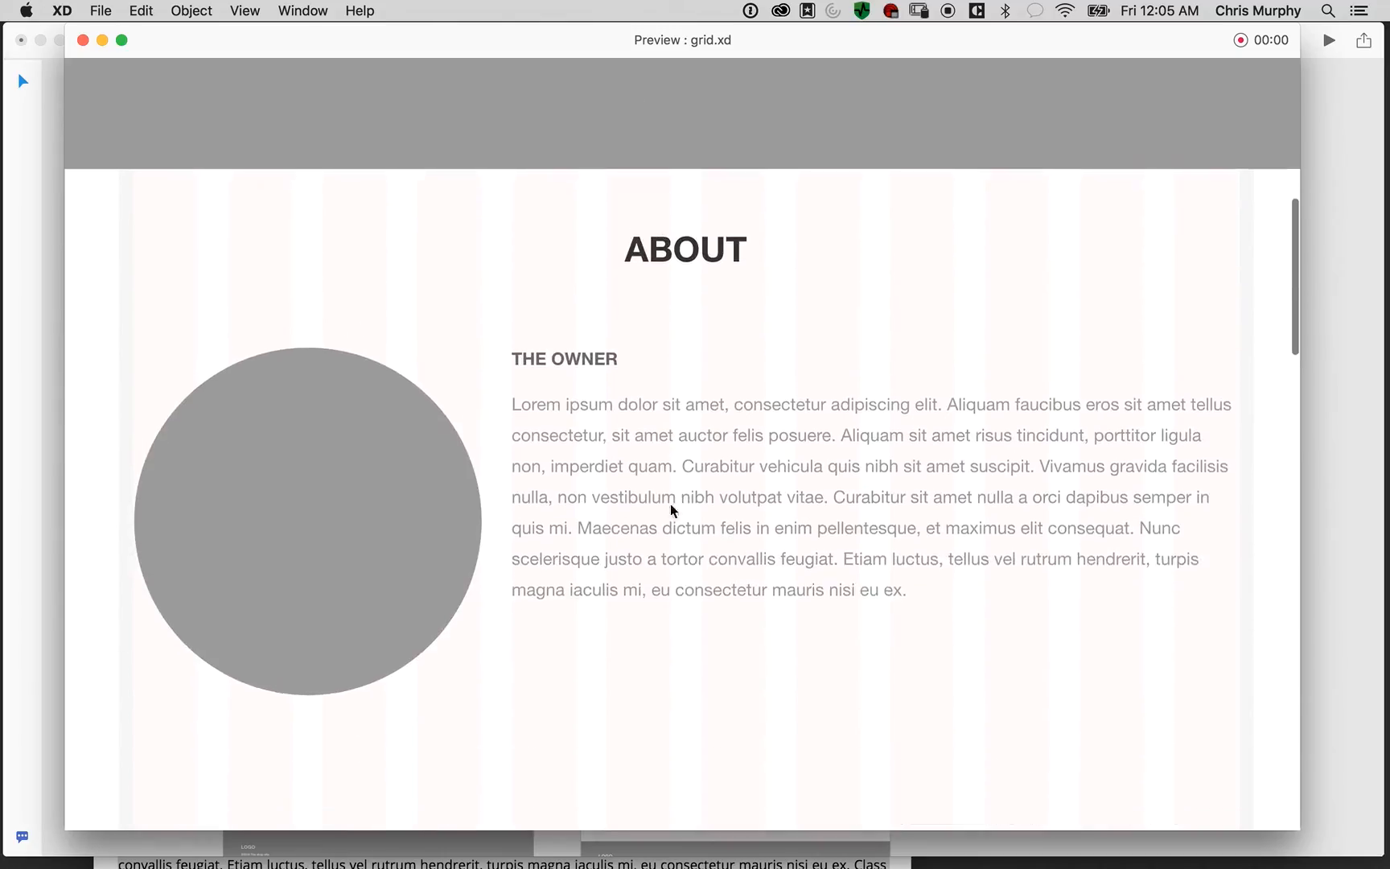
{"action": "scroll", "coordinate": [735, 211], "scroll_direction": "up", "scroll_amount": 20}
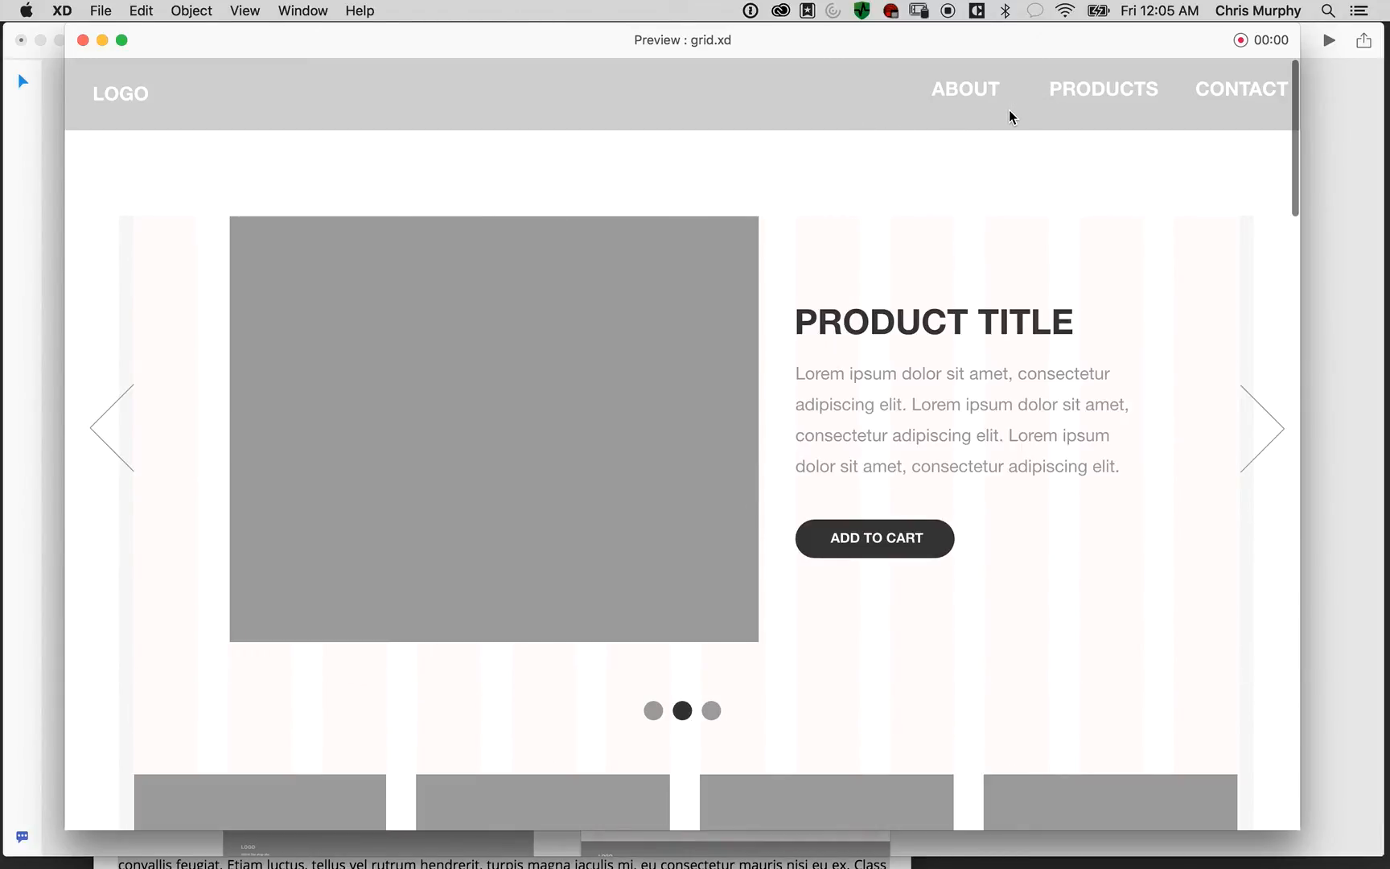
{"action": "left_click", "coordinate": [81, 41]}
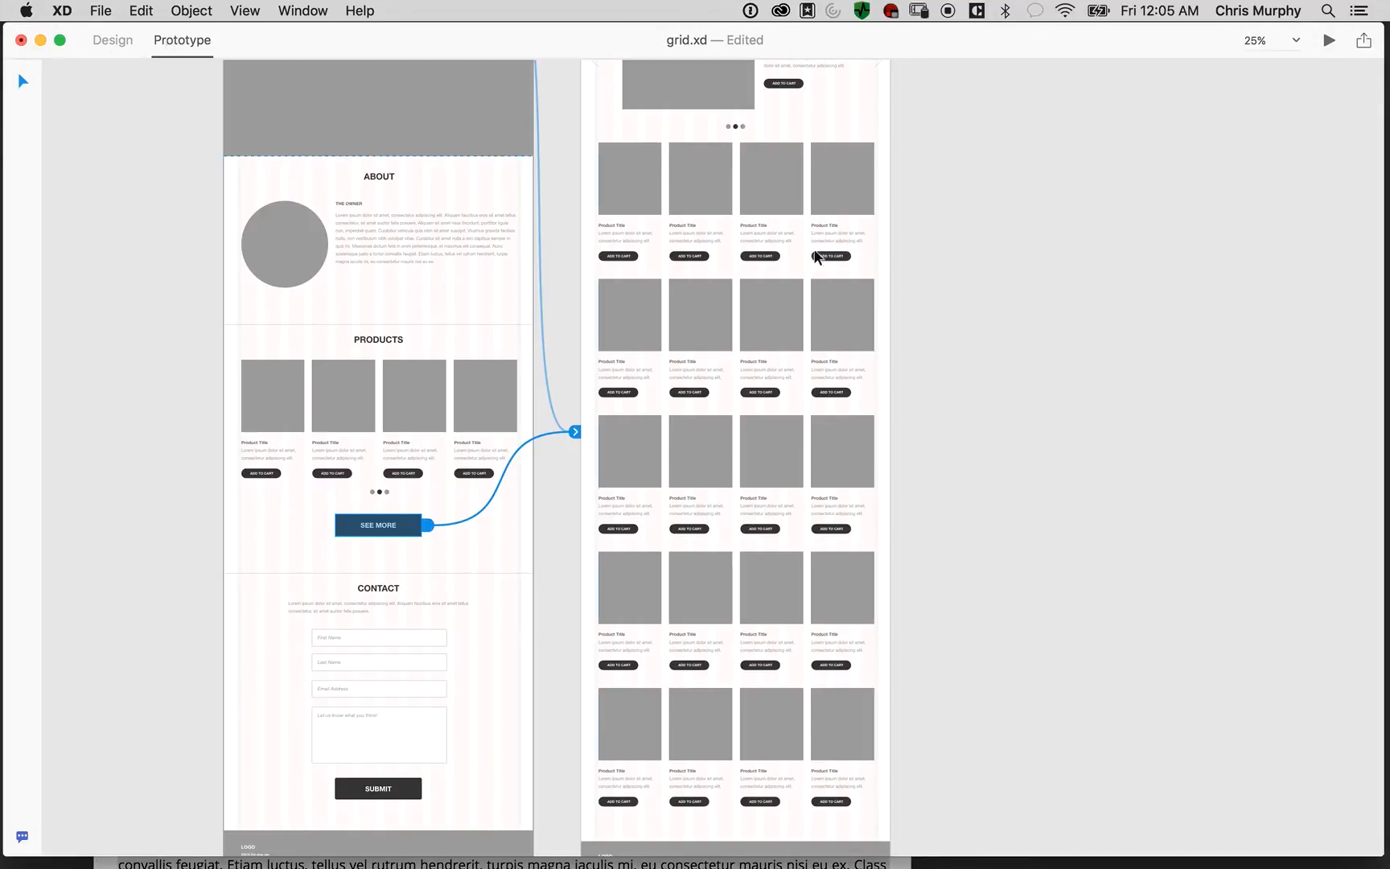
Examine the header navigation items and the overall layout of the Home Page and Product artboards
{"action": "left_click_drag", "start_coordinate": [505, 224], "coordinate": [627, 552]}
{"action": "key", "text": "super+equal"}
{"action": "key", "text": "super+equal"}
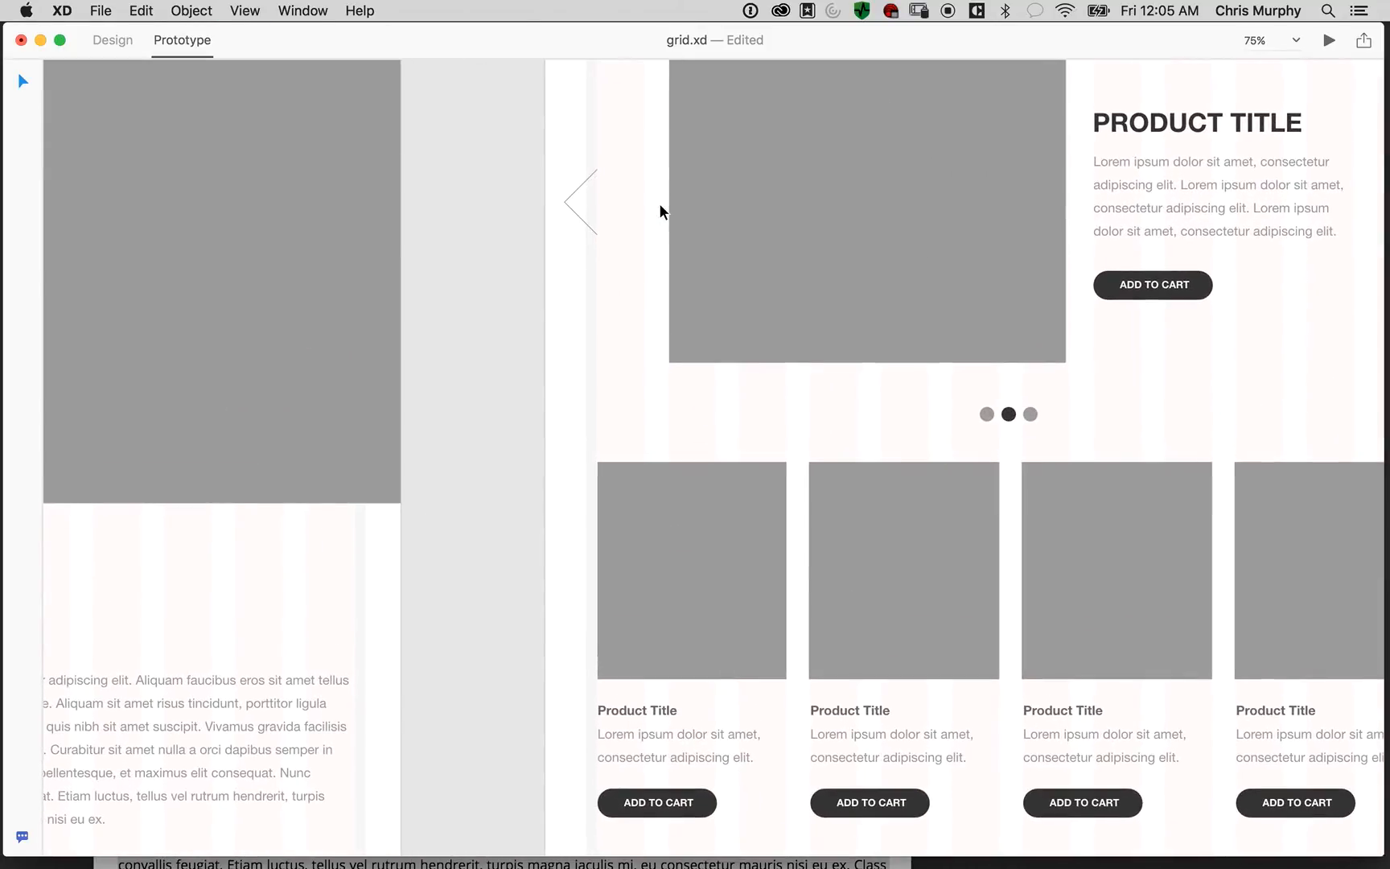
{"action": "left_click_drag", "start_coordinate": [579, 399], "coordinate": [905, 770]}
{"action": "left_click_drag", "start_coordinate": [700, 406], "coordinate": [1012, 402]}
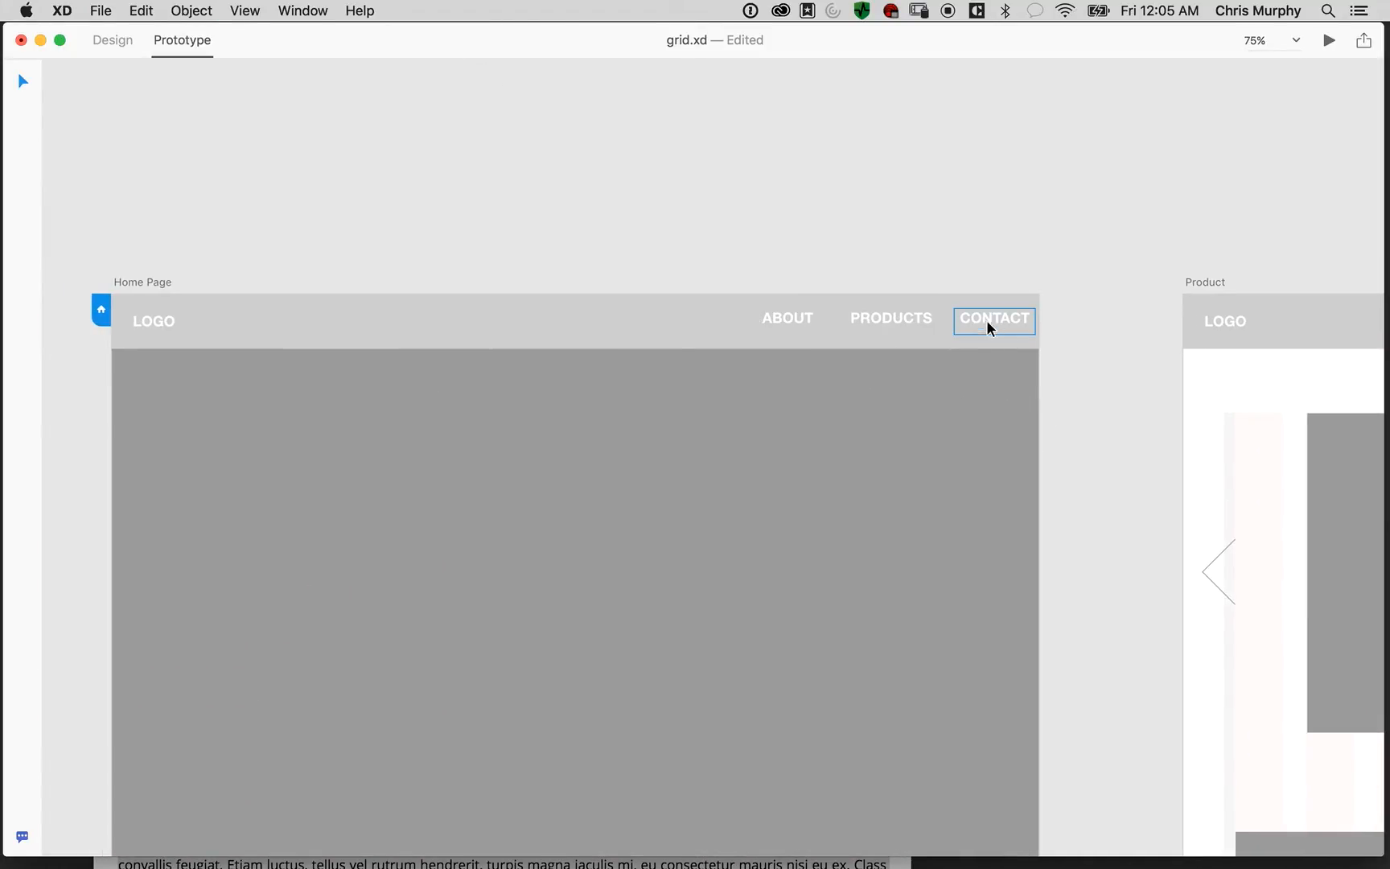
{"action": "left_click_drag", "start_coordinate": [1050, 499], "coordinate": [460, 423]}
{"action": "key", "text": "super+minus"}
{"action": "key", "text": "super+minus"}
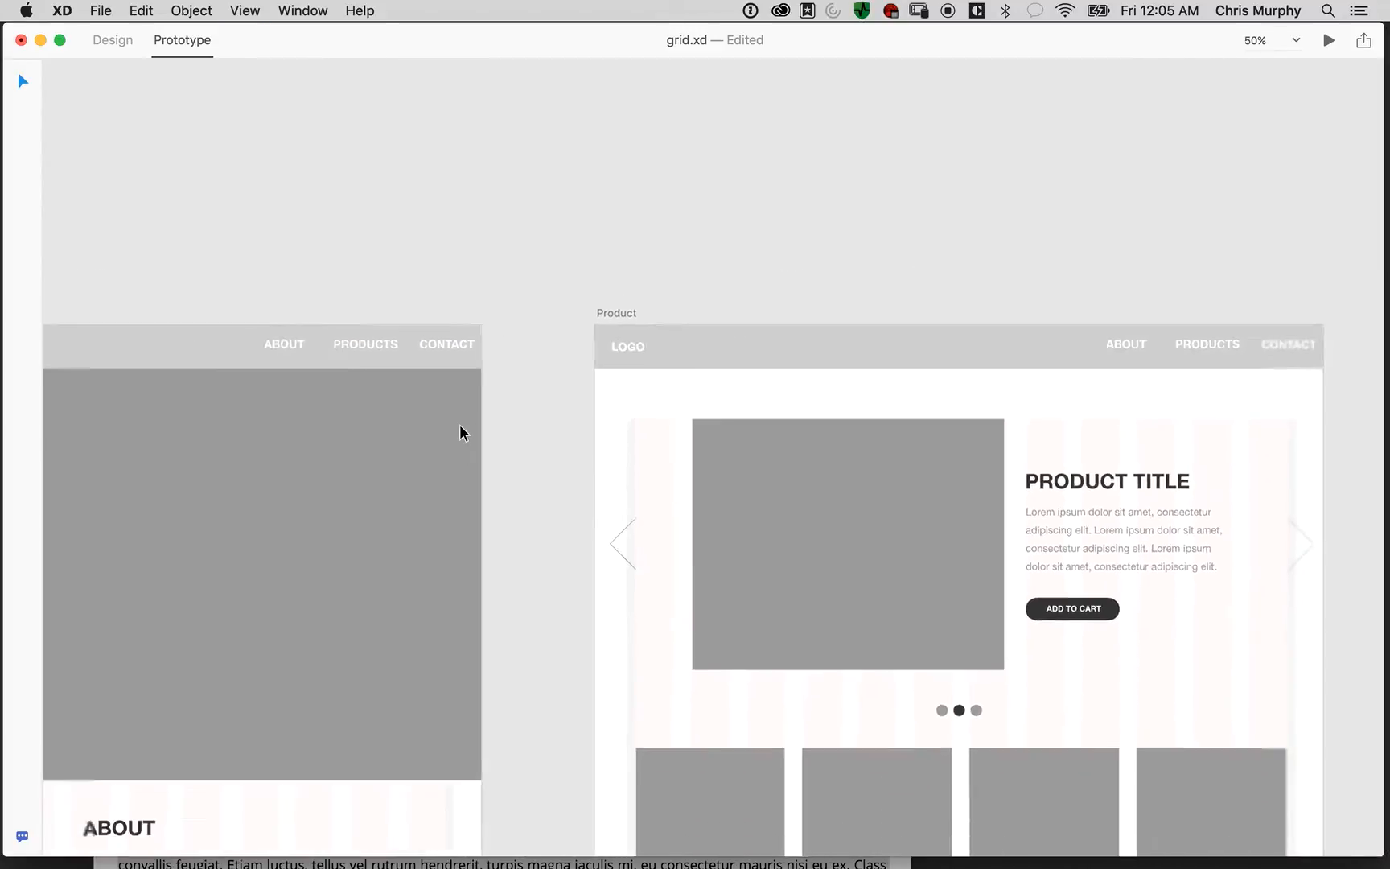
{"action": "left_click_drag", "start_coordinate": [1035, 645], "coordinate": [931, 310]}
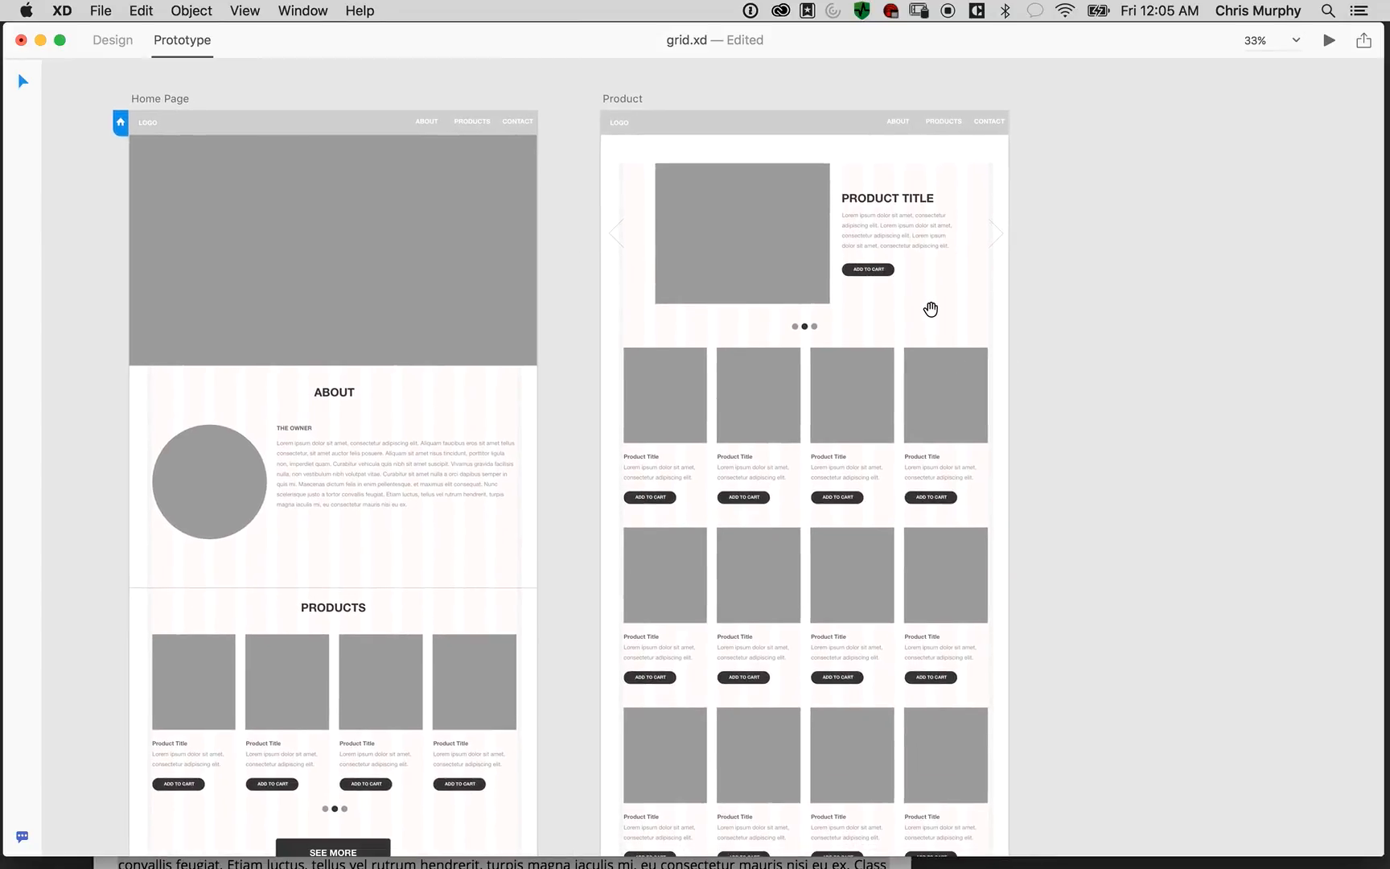
{"action": "left_click_drag", "start_coordinate": [1143, 407], "coordinate": [1044, 444]}
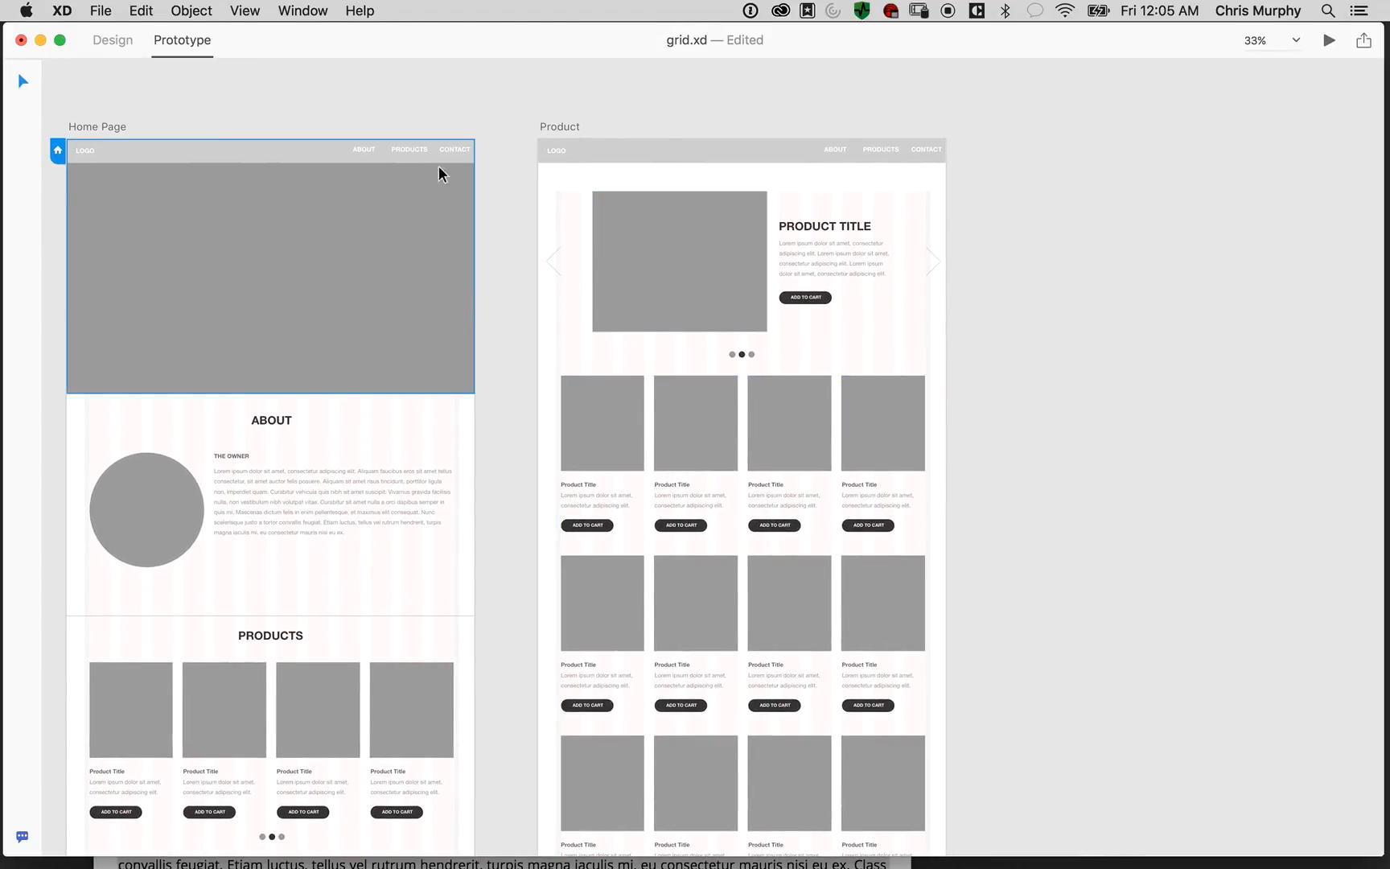
Duplicate the Home Page artboard, place the copy beside the Product artboard, and switch back to design mode
{"action": "left_click", "coordinate": [92, 122]}
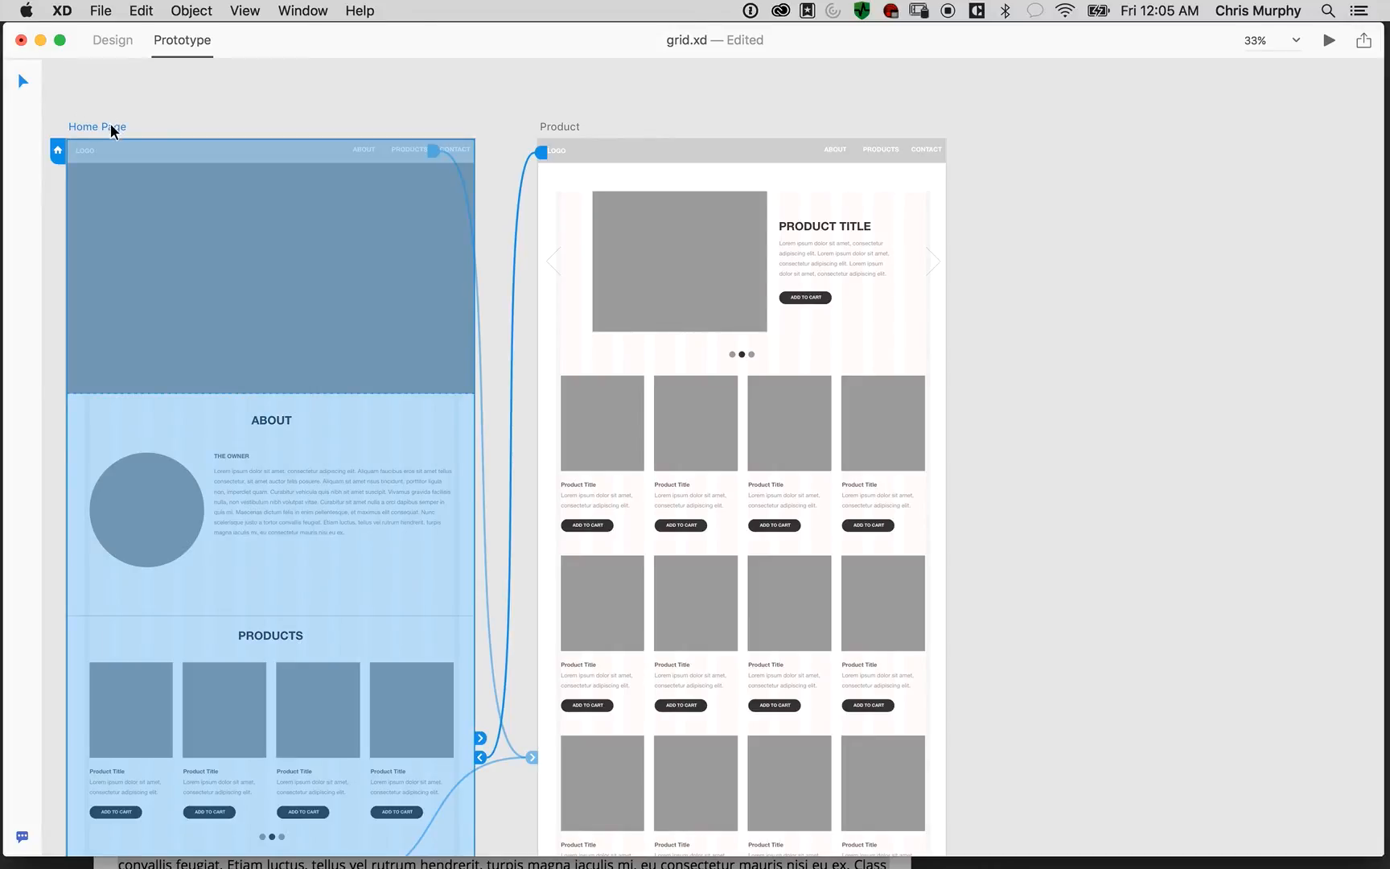
{"action": "left_click_drag", "start_coordinate": [105, 127], "coordinate": [1039, 130]}
{"action": "scroll", "coordinate": [381, 347], "scroll_direction": "right", "scroll_amount": 5}
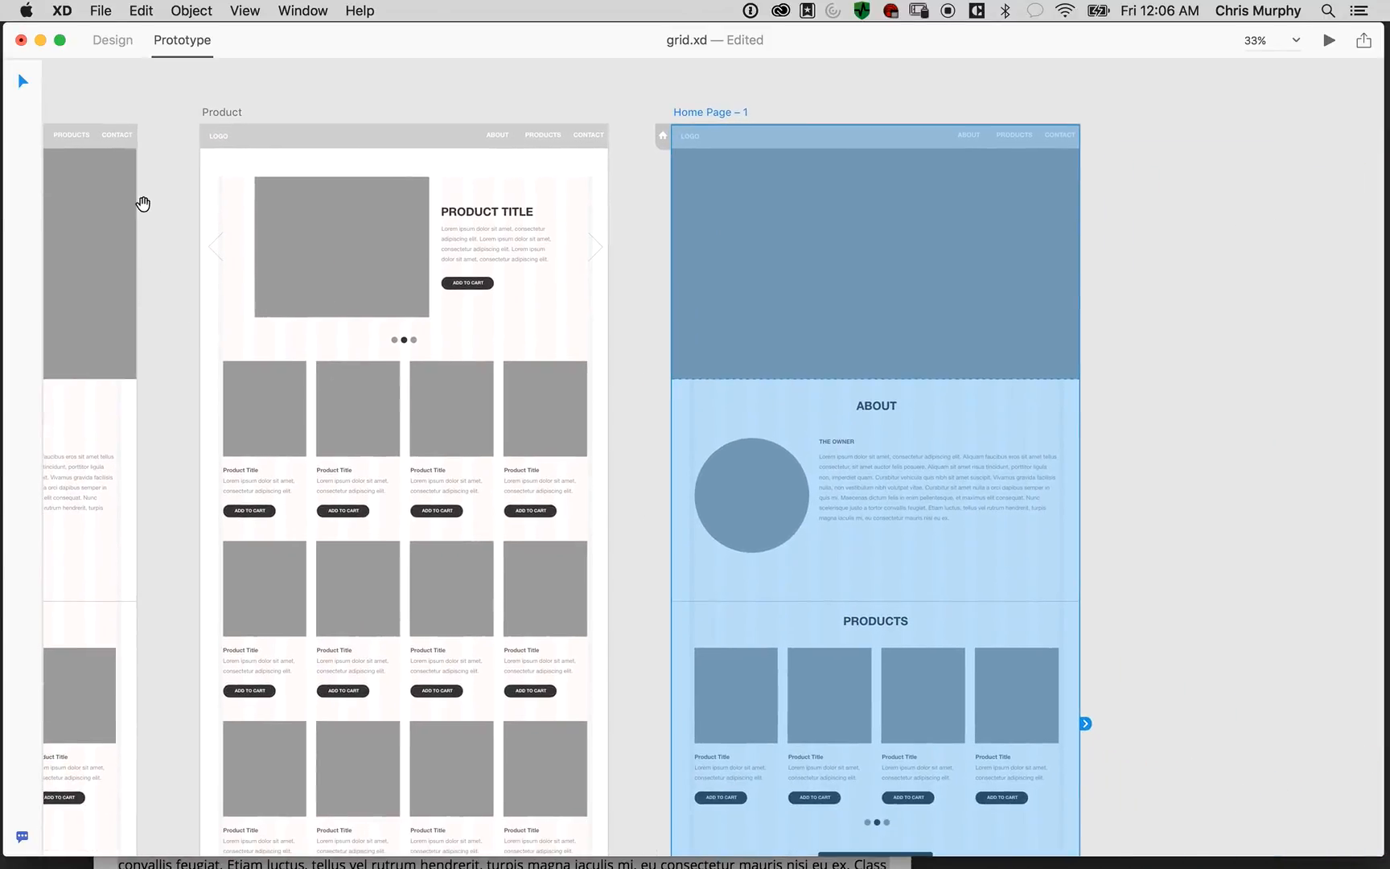
{"action": "left_click", "coordinate": [119, 41]}
{"action": "scroll", "coordinate": [996, 314], "scroll_direction": "down", "scroll_amount": 5}
{"action": "scroll", "coordinate": [995, 314], "scroll_direction": "right", "scroll_amount": 5}
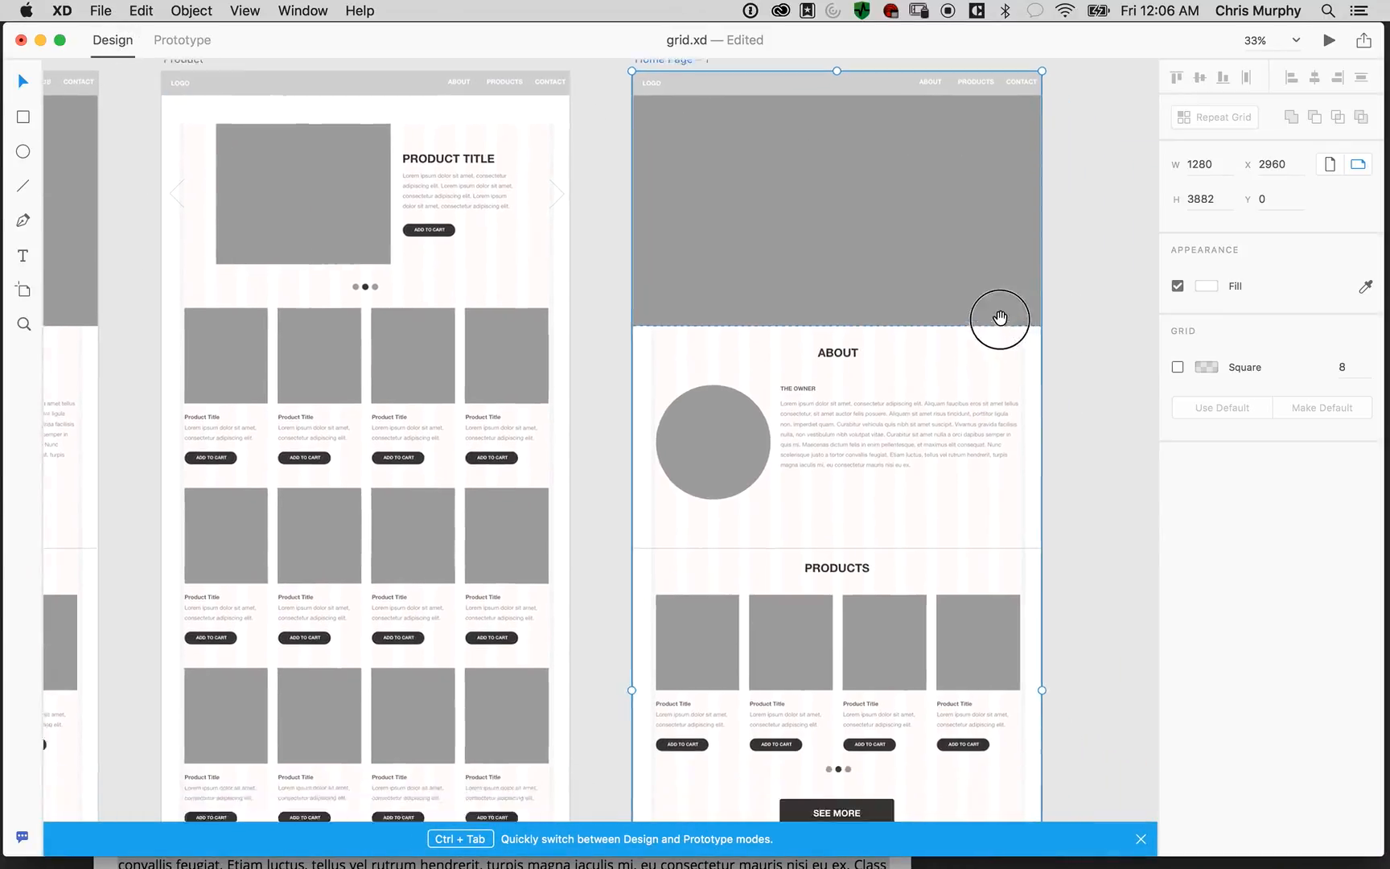
{"action": "scroll", "coordinate": [958, 485], "scroll_direction": "up", "scroll_amount": 5}
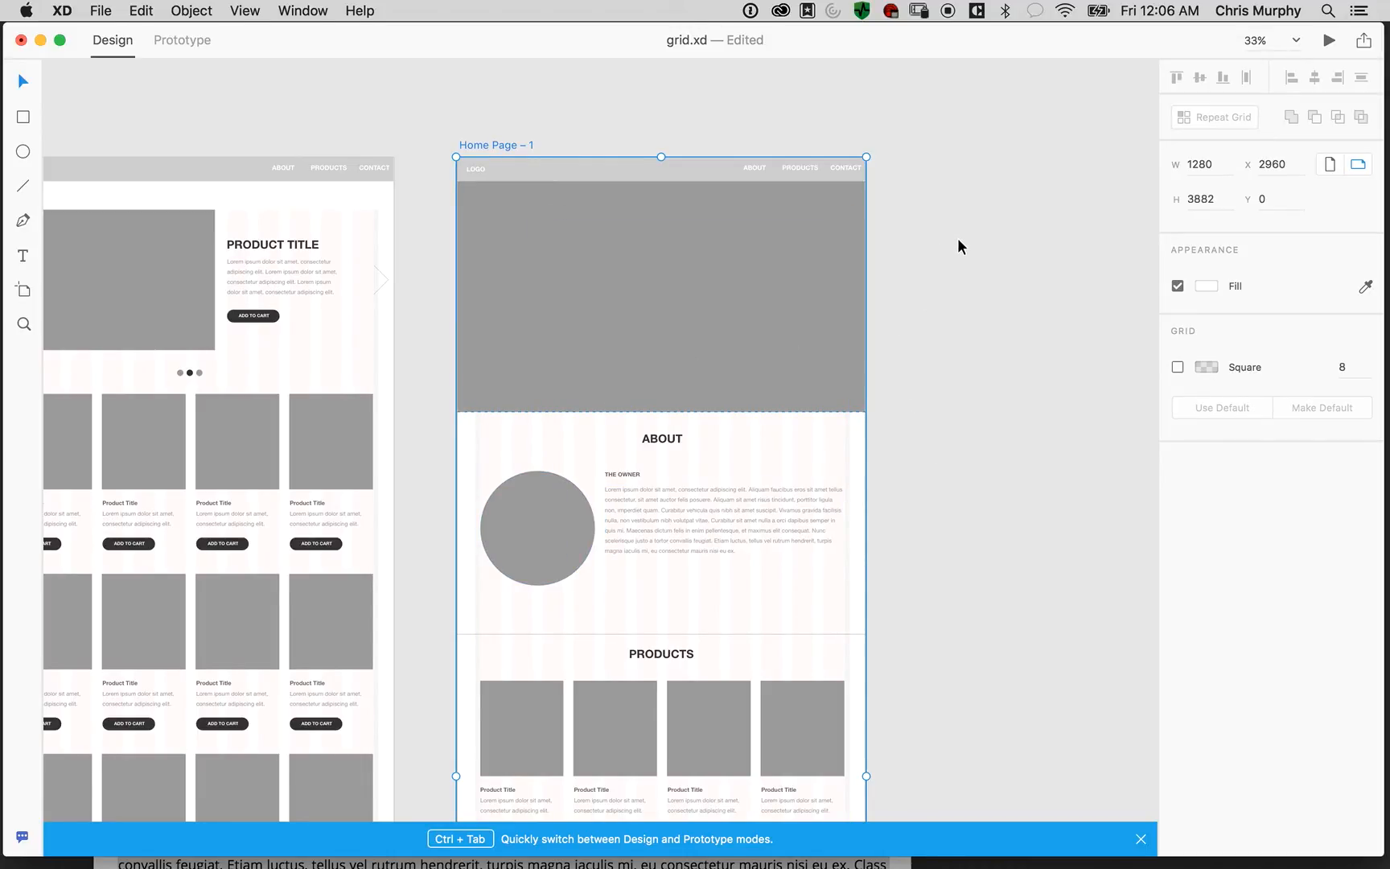
{"action": "left_click", "coordinate": [949, 357]}
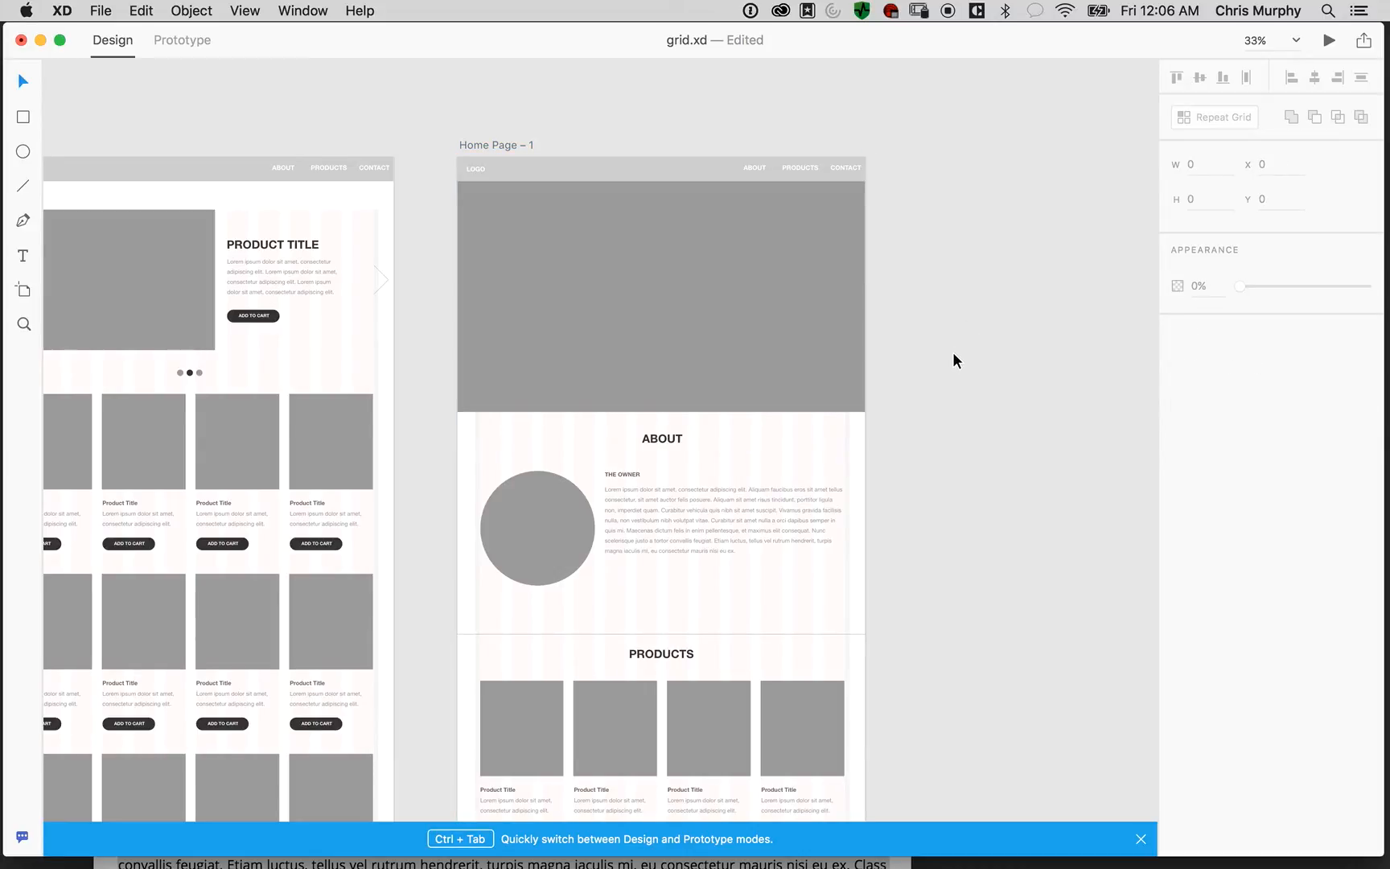
Try to delete the About and Products sections together from the Home Page copy, and undo the deletion
{"action": "key", "text": "super+minus"}
{"action": "left_click_drag", "start_coordinate": [978, 699], "coordinate": [907, 290]}
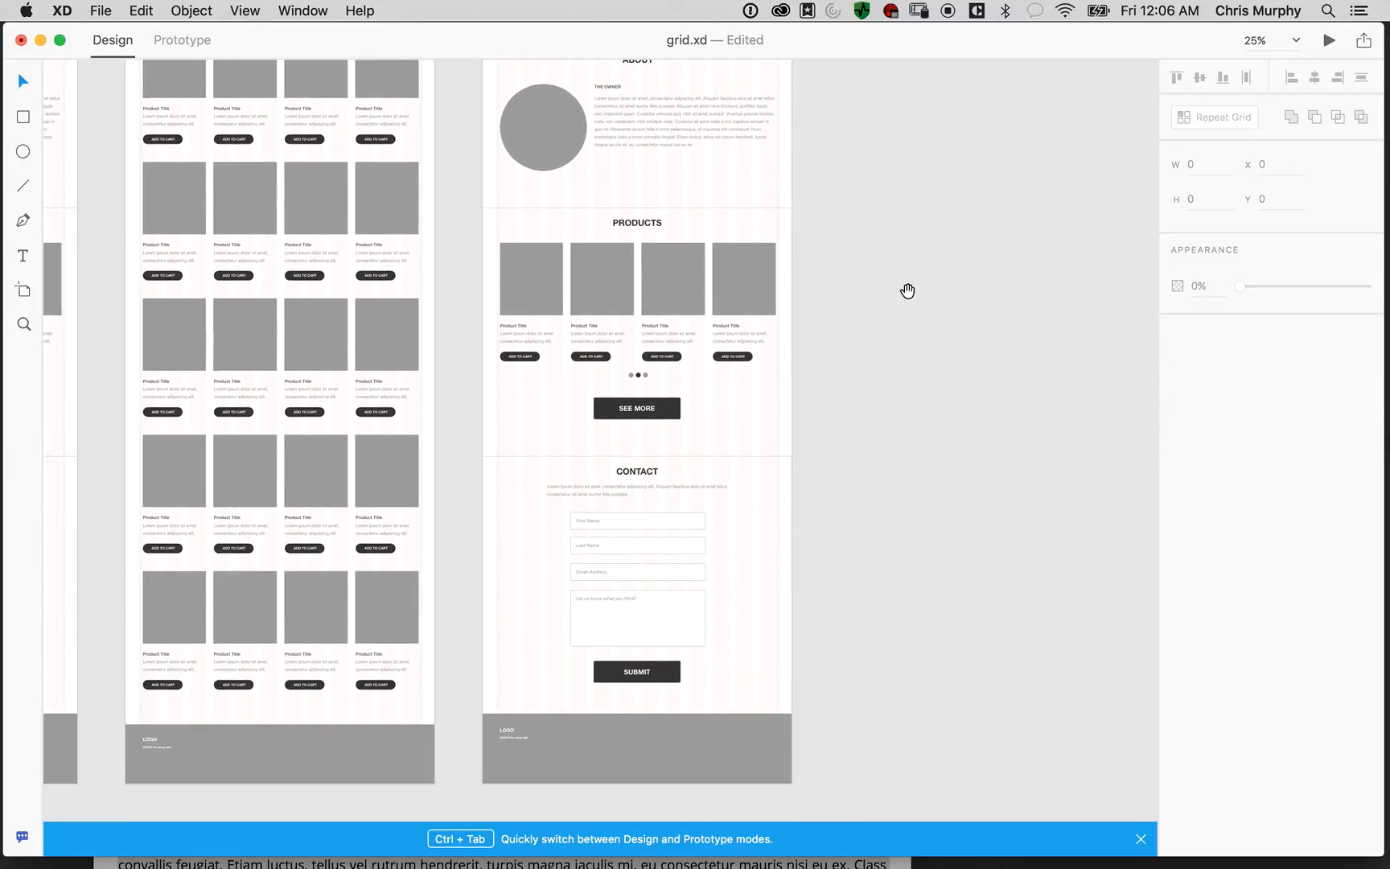
{"action": "left_click_drag", "start_coordinate": [899, 165], "coordinate": [776, 487]}
{"action": "left_click_drag", "start_coordinate": [799, 257], "coordinate": [378, 754]}
{"action": "key", "text": "Delete"}
{"action": "left_click_drag", "start_coordinate": [849, 608], "coordinate": [812, 499]}
{"action": "left_click_drag", "start_coordinate": [786, 377], "coordinate": [523, 683]}
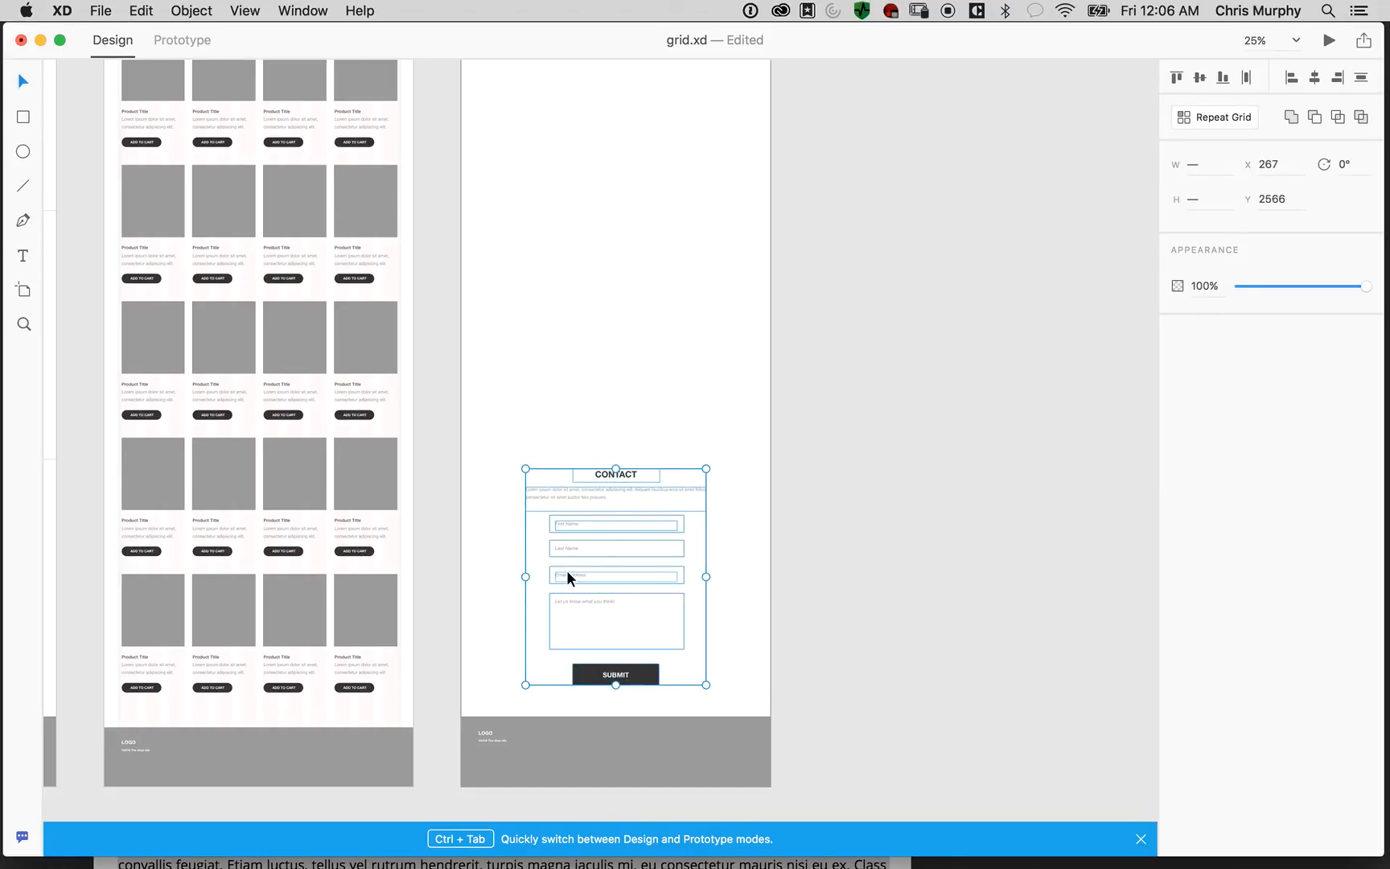
{"action": "left_click", "coordinate": [757, 452]}
{"action": "key", "text": "super+z"}
Delete the grey footer block and its logo text from the Home Page – 1 artboard
{"action": "left_click_drag", "start_coordinate": [793, 496], "coordinate": [726, 529]}
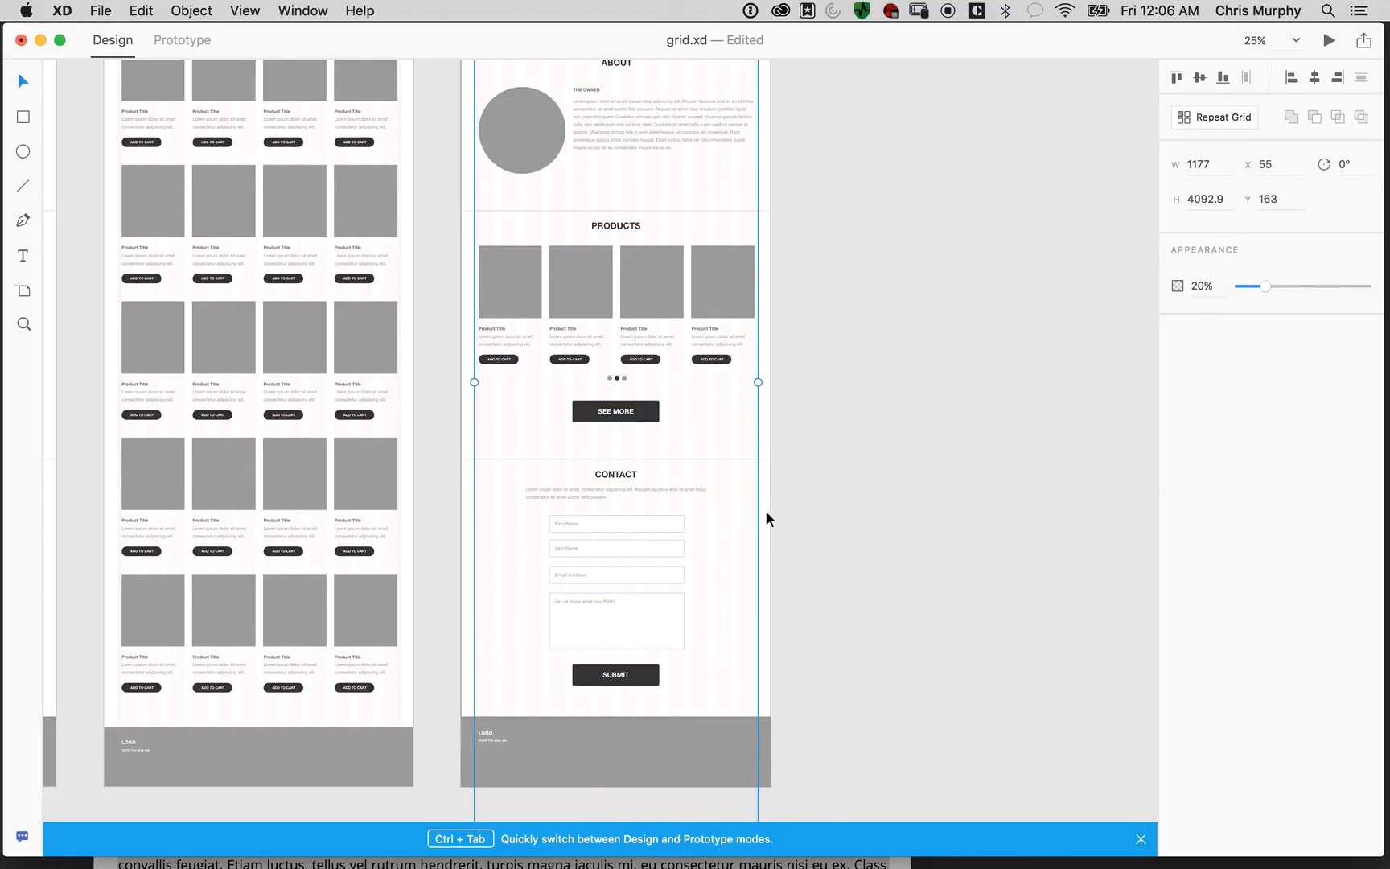
{"action": "left_click", "coordinate": [688, 768]}
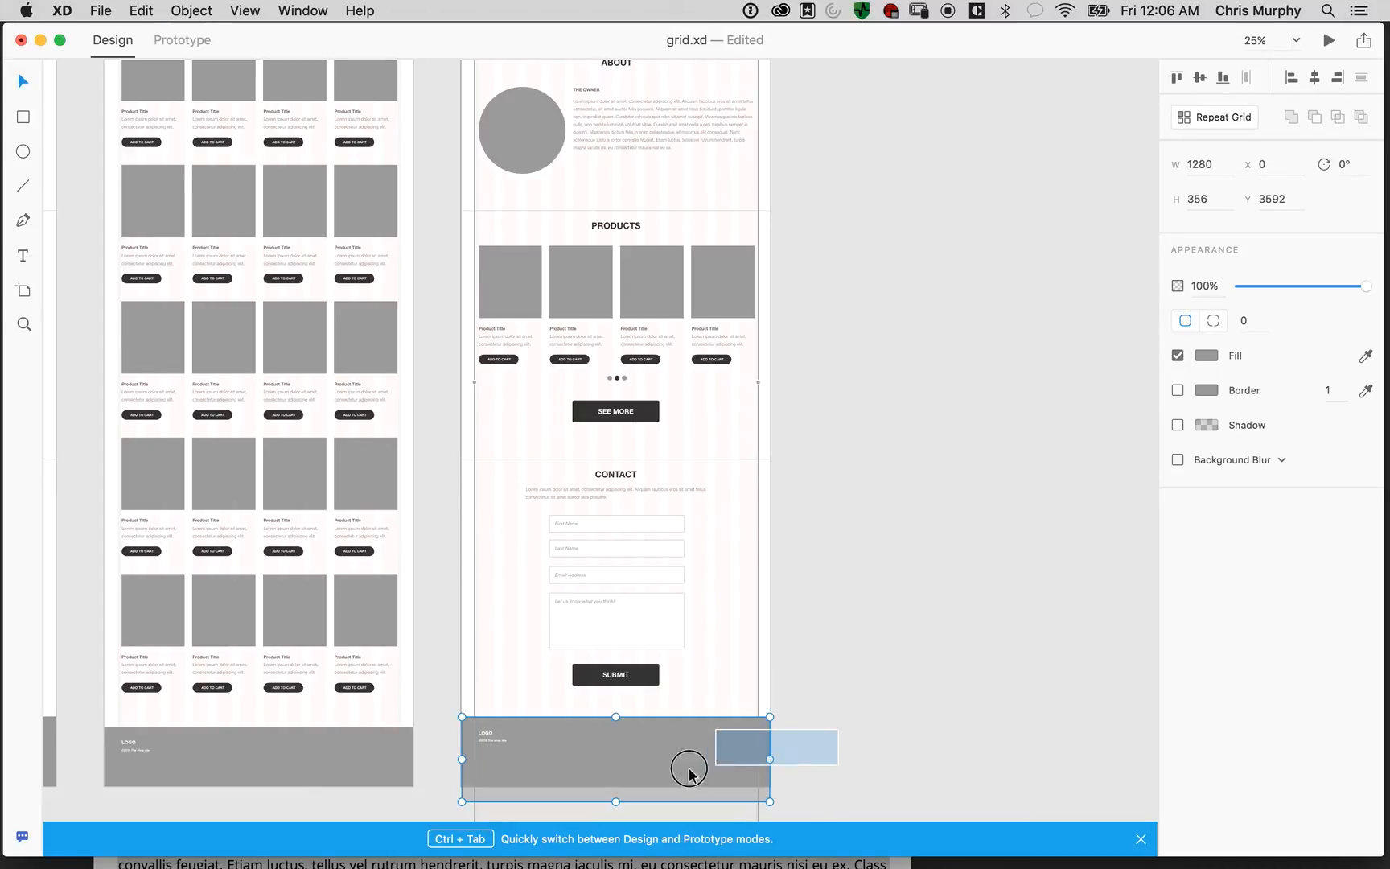
{"action": "key", "text": "BackSpace"}
{"action": "left_click", "coordinate": [461, 793]}
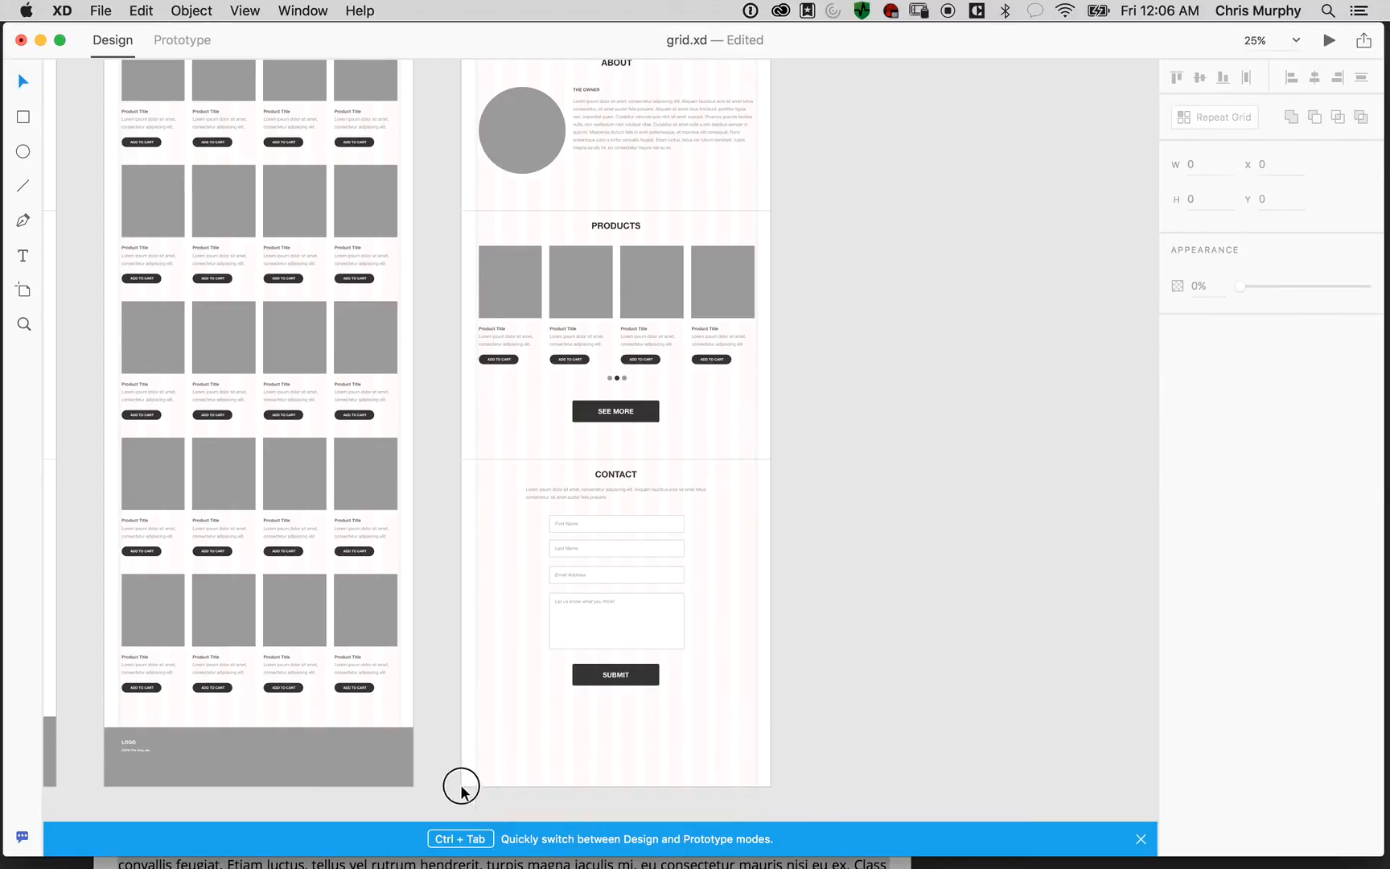
{"action": "left_click_drag", "start_coordinate": [461, 793], "coordinate": [567, 702]}
{"action": "key", "text": "BackSpace"}
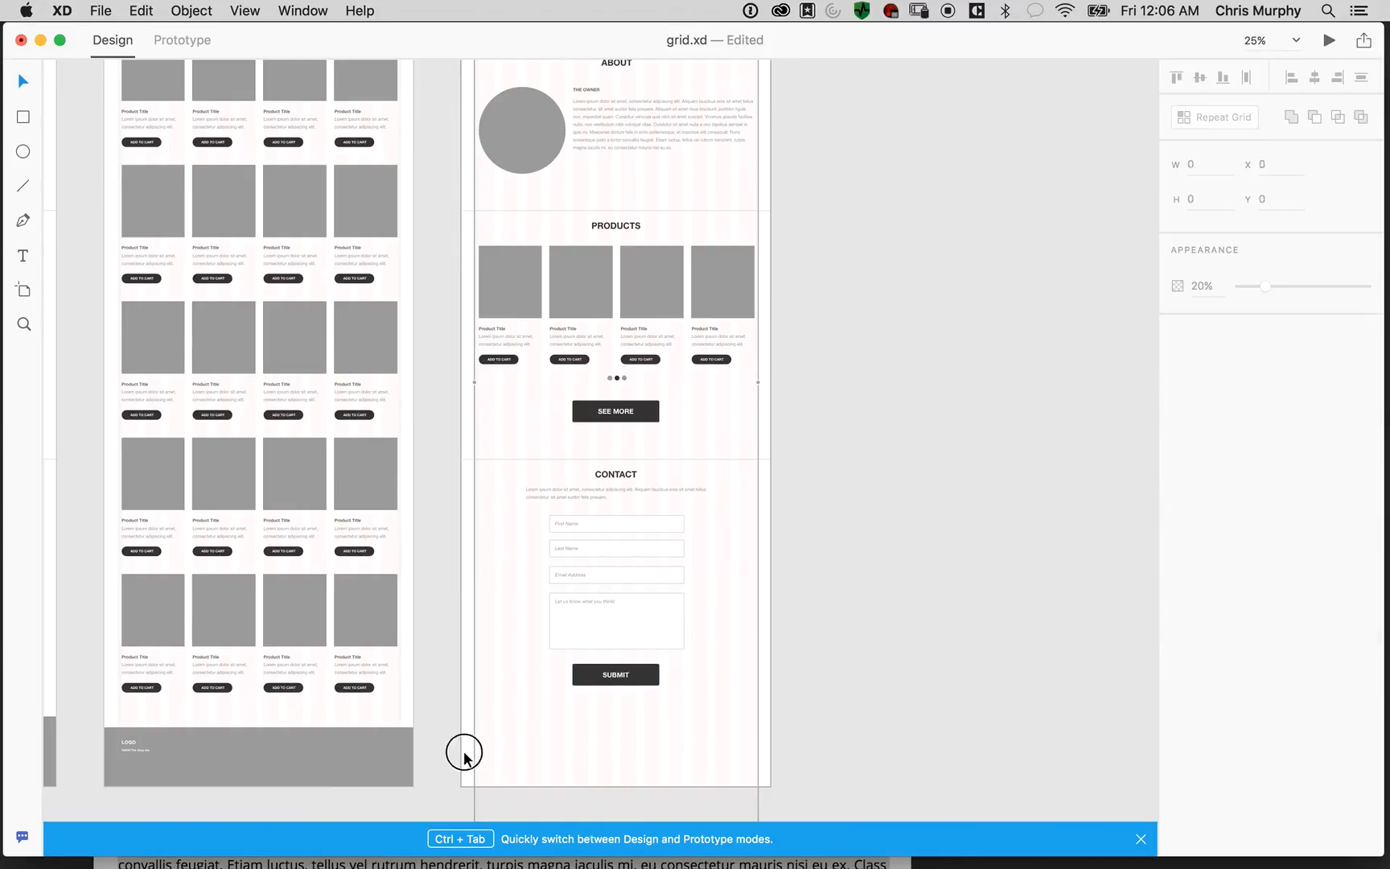
Delete the About, Products and Contact sections and the hero image from Home Page – 1, keeping the navigation bar and column grid
{"action": "left_click_drag", "start_coordinate": [466, 751], "coordinate": [797, 99]}
{"action": "key", "text": "BackSpace"}
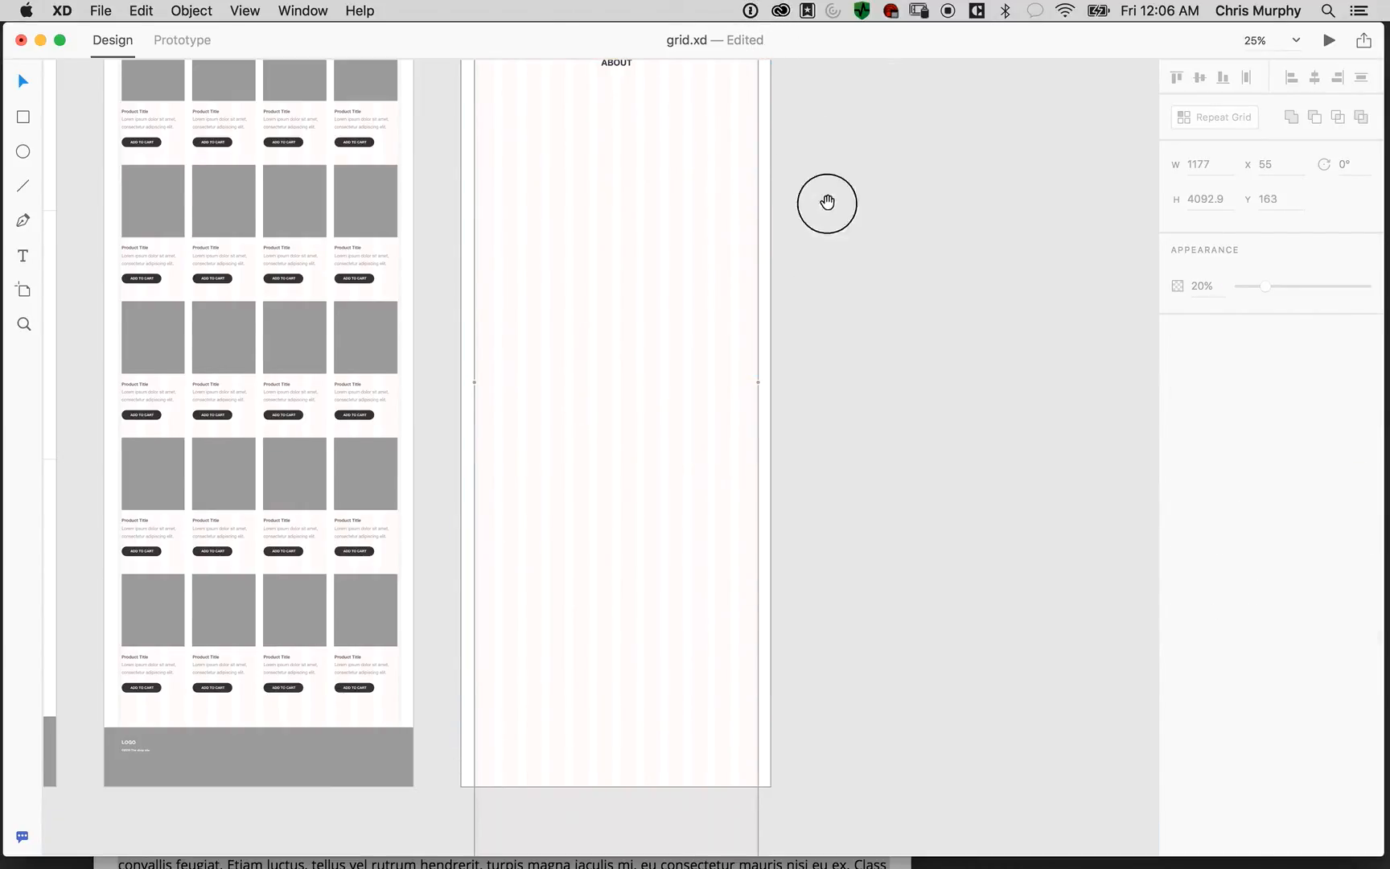
{"action": "scroll", "coordinate": [828, 189], "scroll_direction": "up", "scroll_amount": 5}
{"action": "left_click_drag", "start_coordinate": [817, 545], "coordinate": [450, 299]}
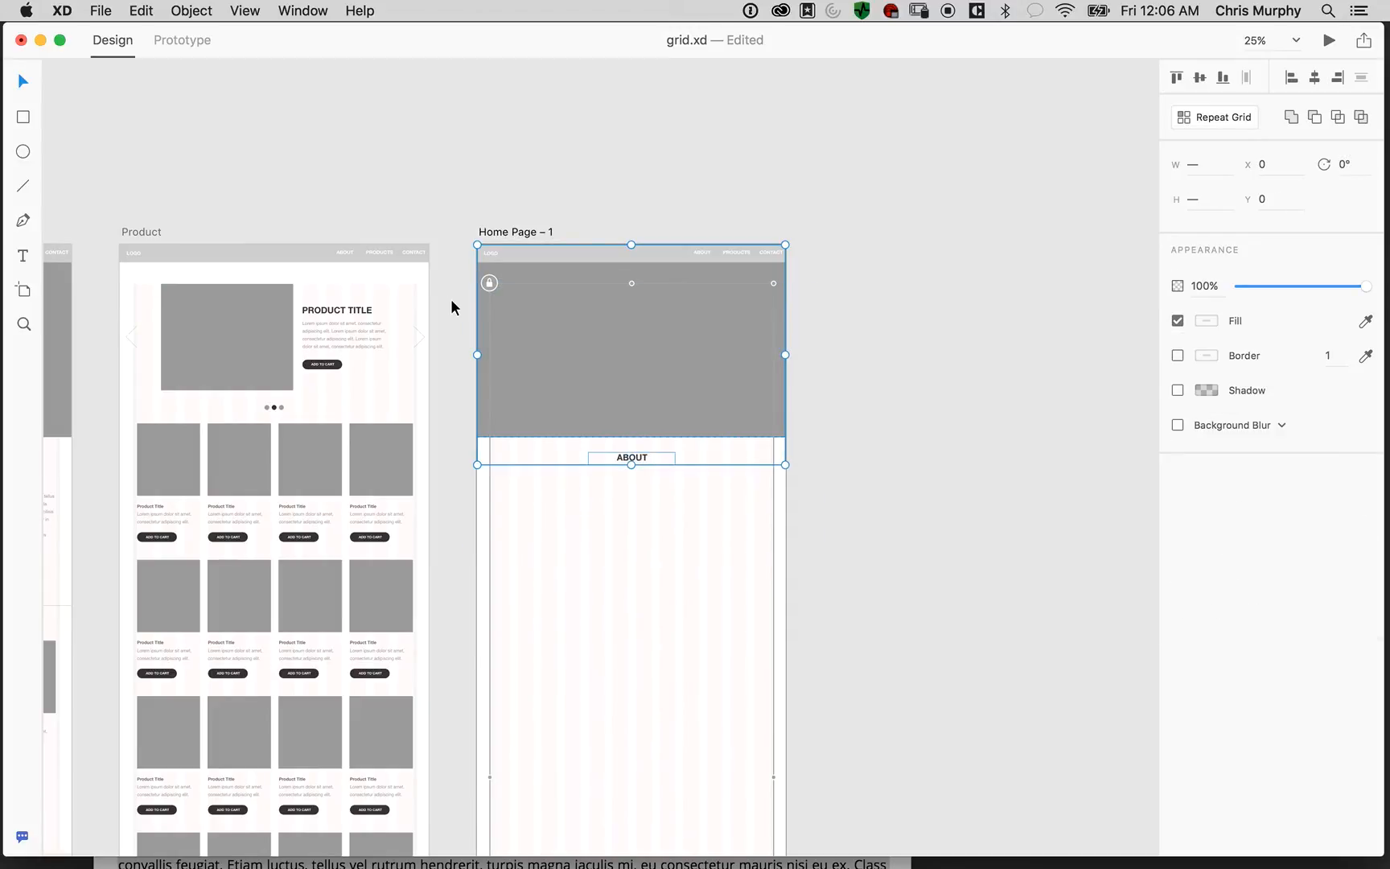
{"action": "key", "text": "BackSpace"}
Move the navigation bar down to Y 721 and paste the copied contact section above it on Home Page – 1
{"action": "left_click_drag", "start_coordinate": [817, 230], "coordinate": [533, 431]}
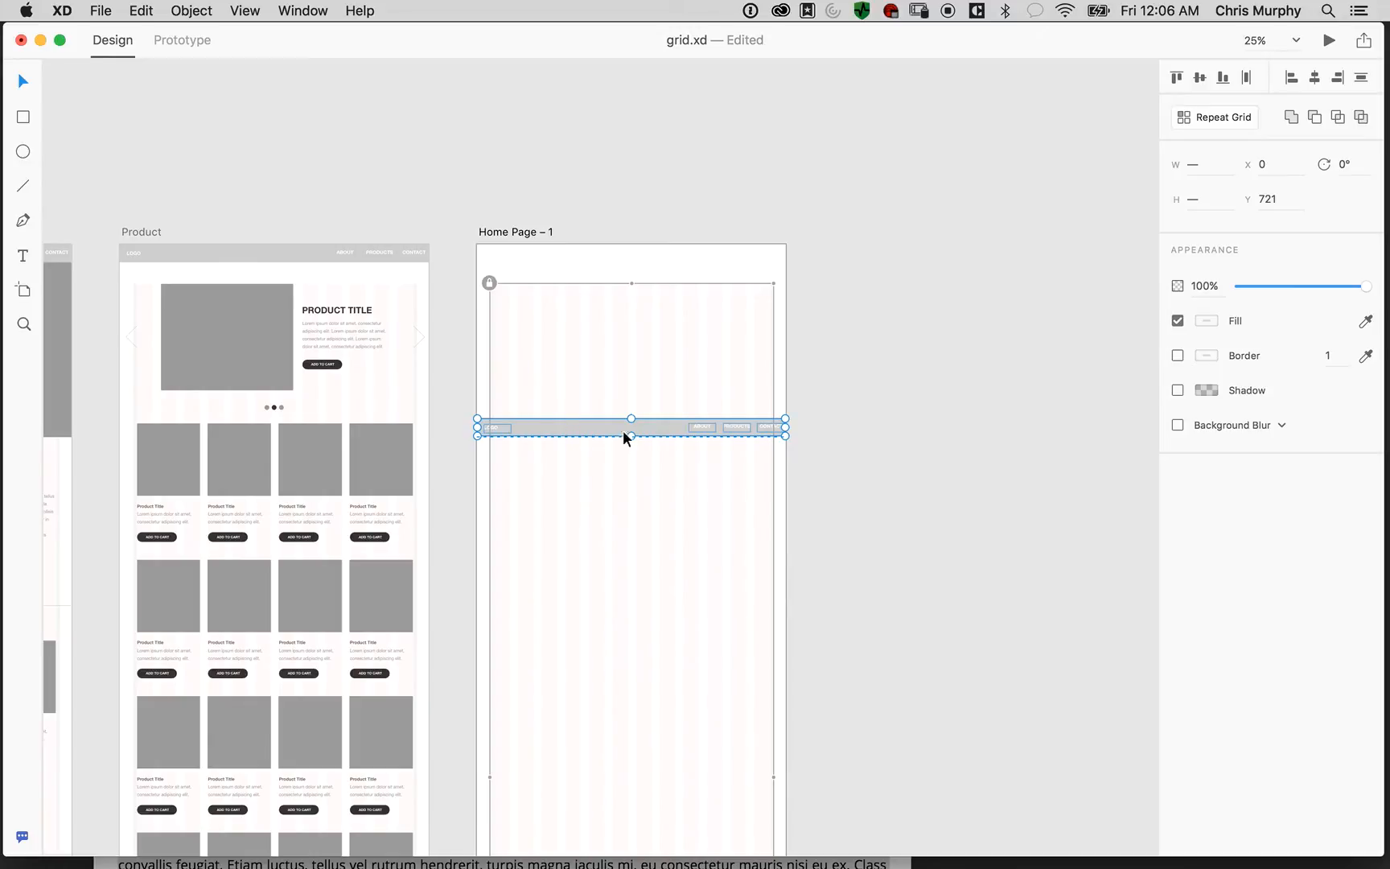
{"action": "left_click", "coordinate": [814, 295]}
{"action": "key", "text": "super+v"}
{"action": "left_click_drag", "start_coordinate": [620, 485], "coordinate": [675, 337]}
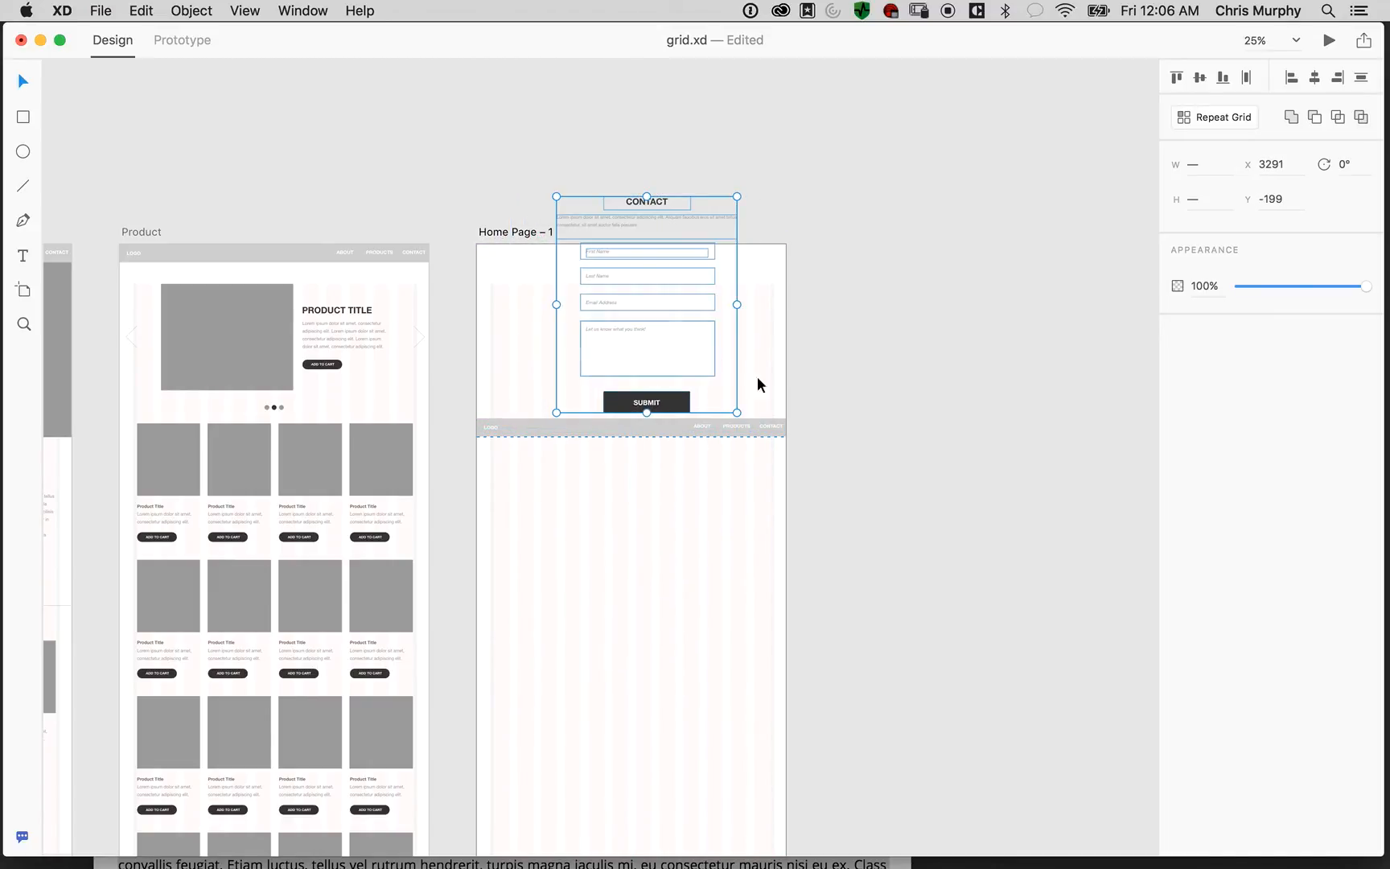
Shorten the Home Page – 1 artboard to a height of 799 so it ends just below the navigation bar
{"action": "left_click", "coordinate": [850, 507]}
{"action": "left_click_drag", "start_coordinate": [850, 515], "coordinate": [842, 274]}
{"action": "left_click", "coordinate": [737, 581]}
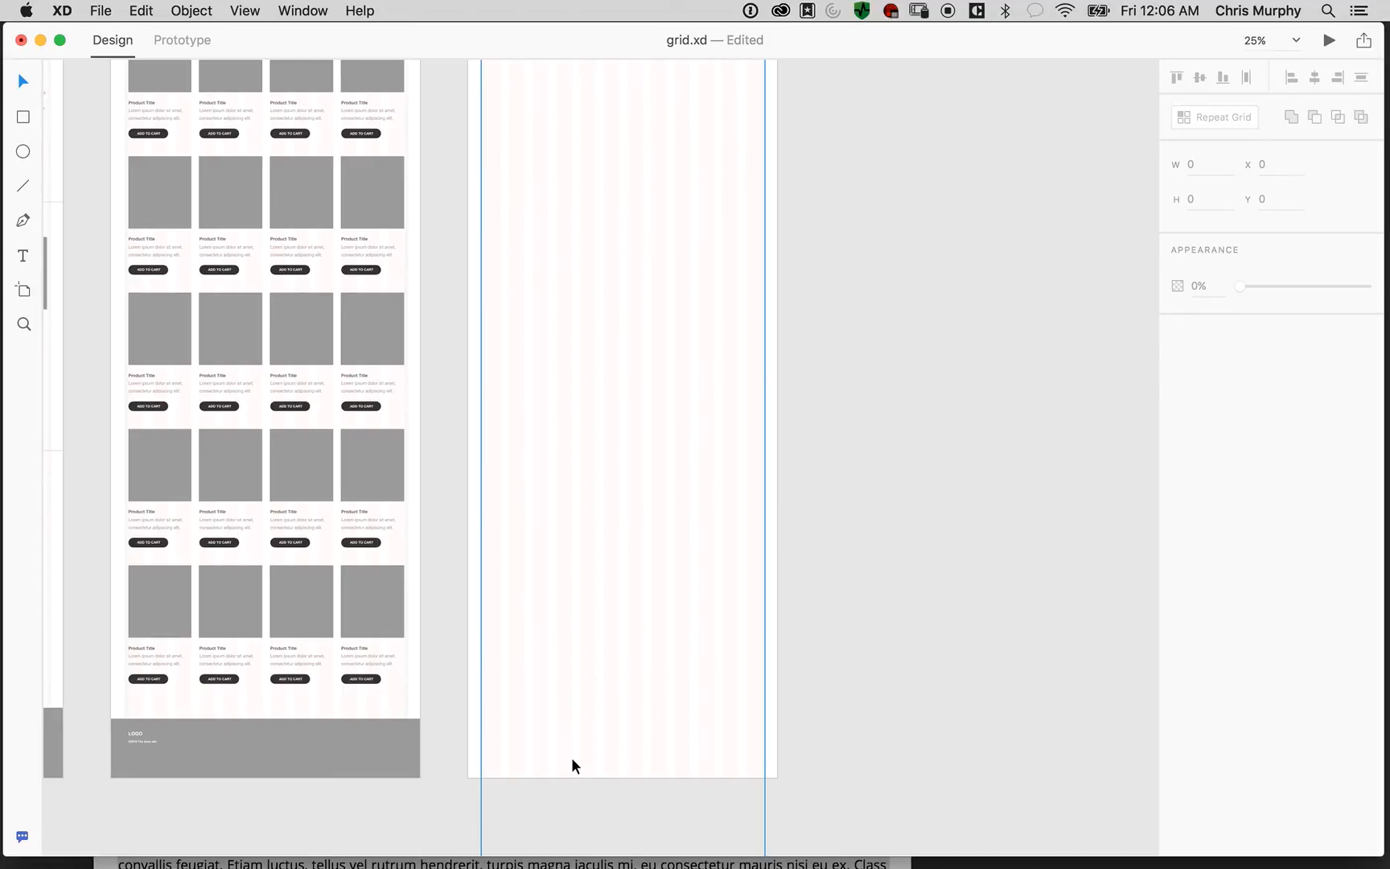
{"action": "left_click", "coordinate": [475, 774]}
{"action": "left_click_drag", "start_coordinate": [620, 777], "coordinate": [629, 732]}
{"action": "left_click", "coordinate": [624, 734]}
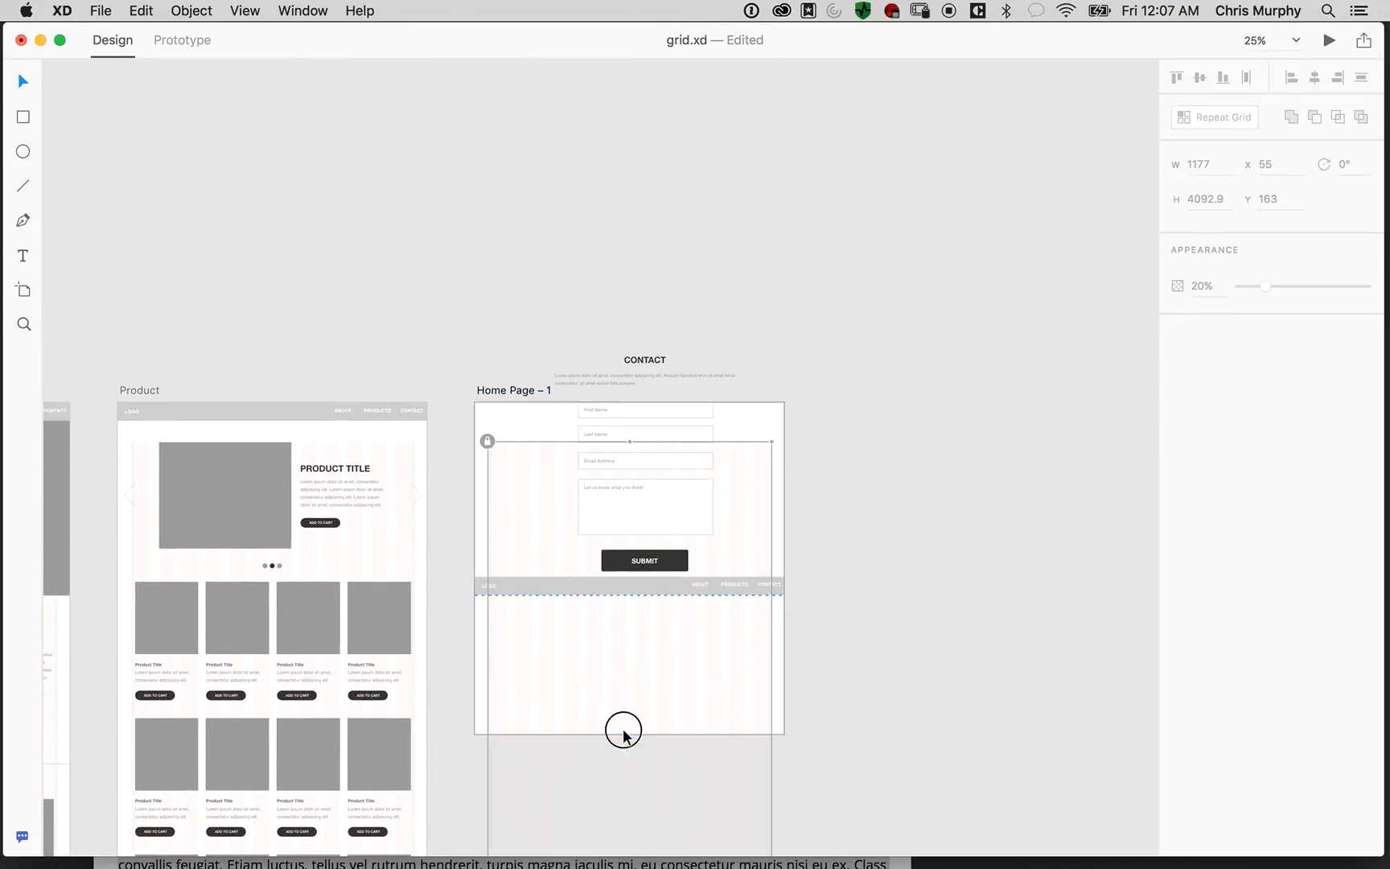
{"action": "left_click", "coordinate": [483, 726]}
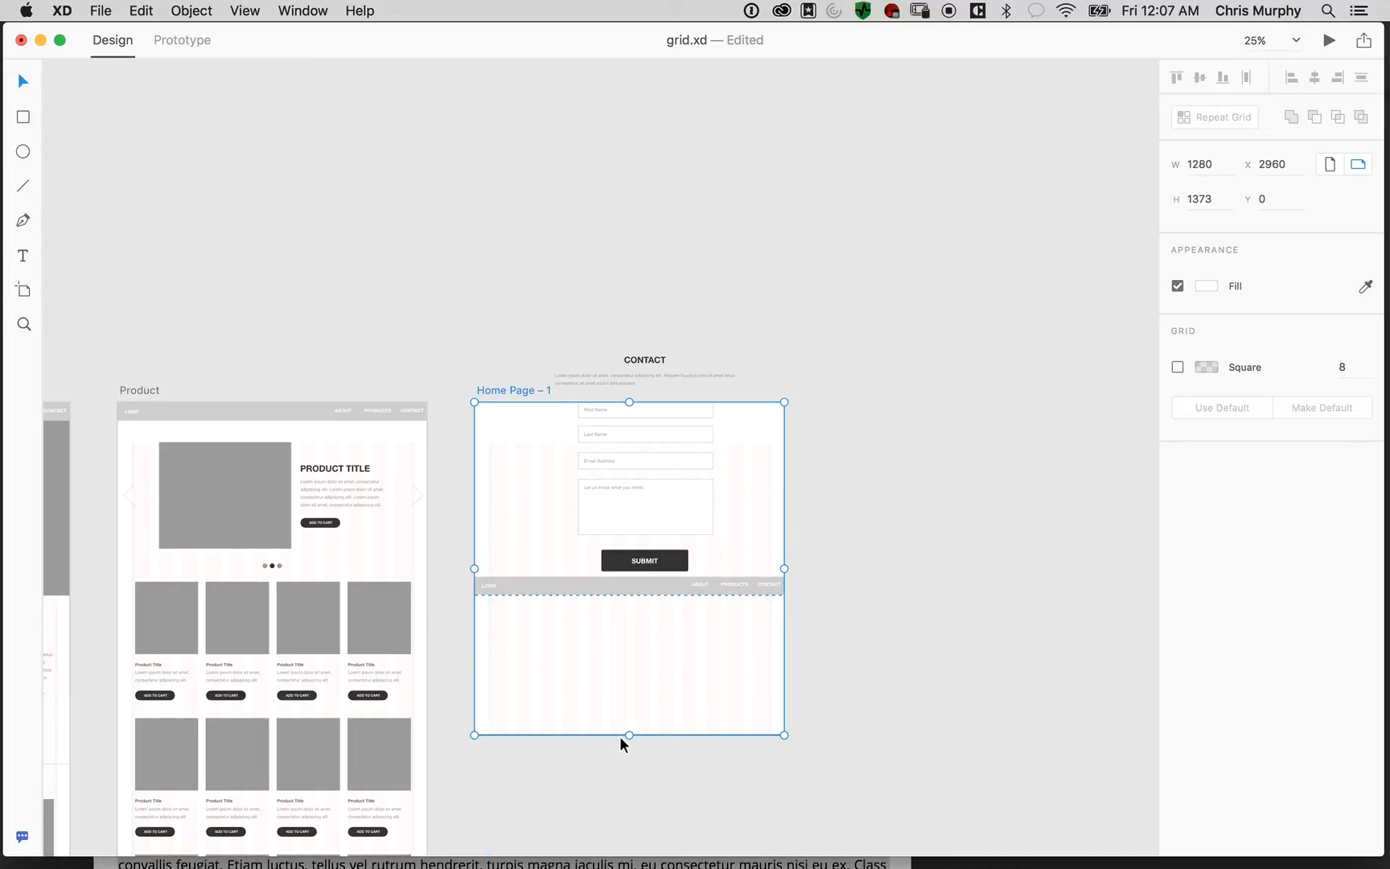
{"action": "left_click_drag", "start_coordinate": [629, 735], "coordinate": [609, 595]}
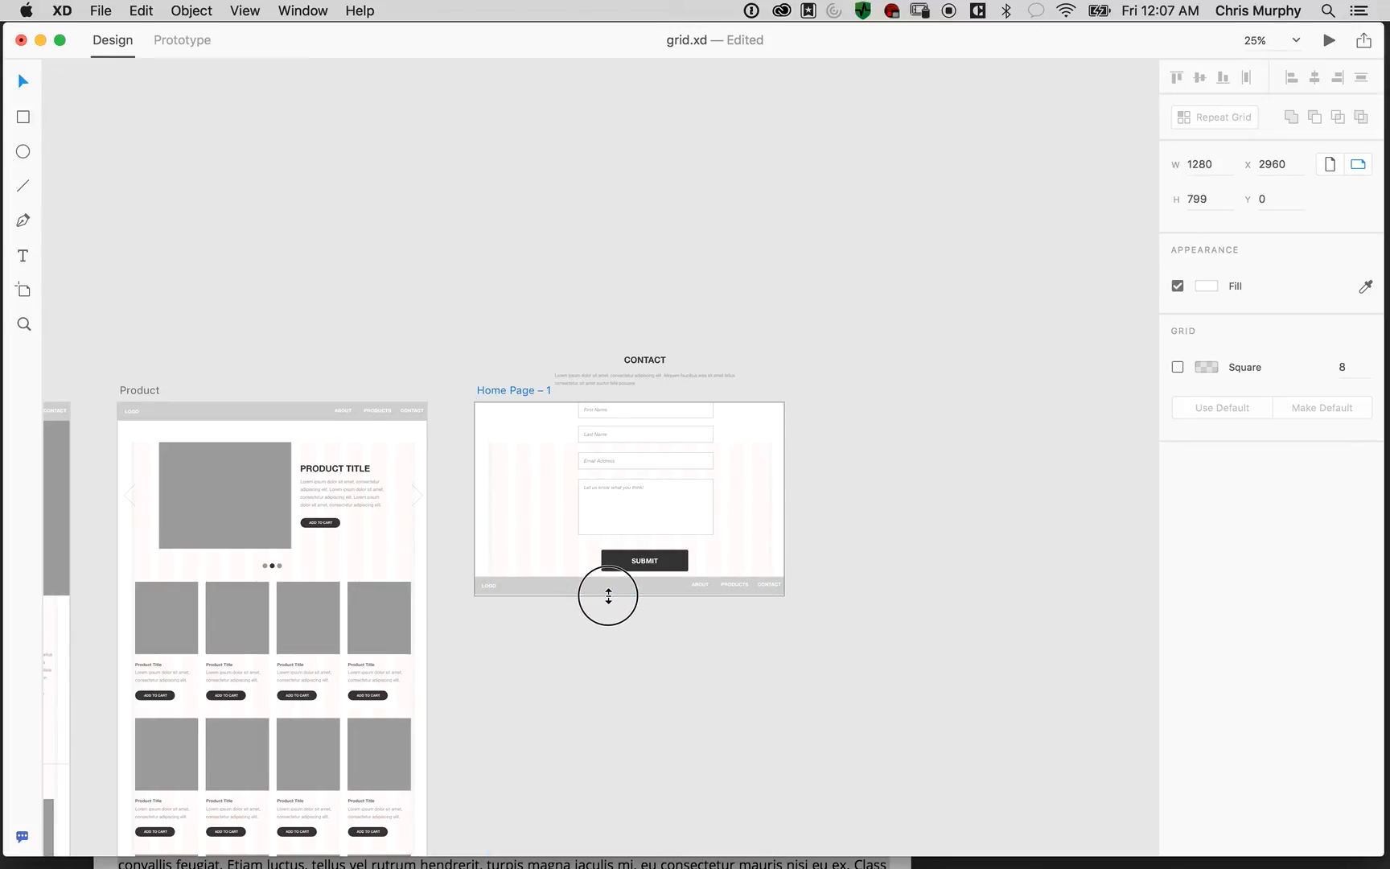
{"action": "left_click", "coordinate": [829, 550]}
Examine closely how the navigation bar's lower edge meets the lower edge of the Home Page – 1 artboard
{"action": "key", "text": "super+equal"}
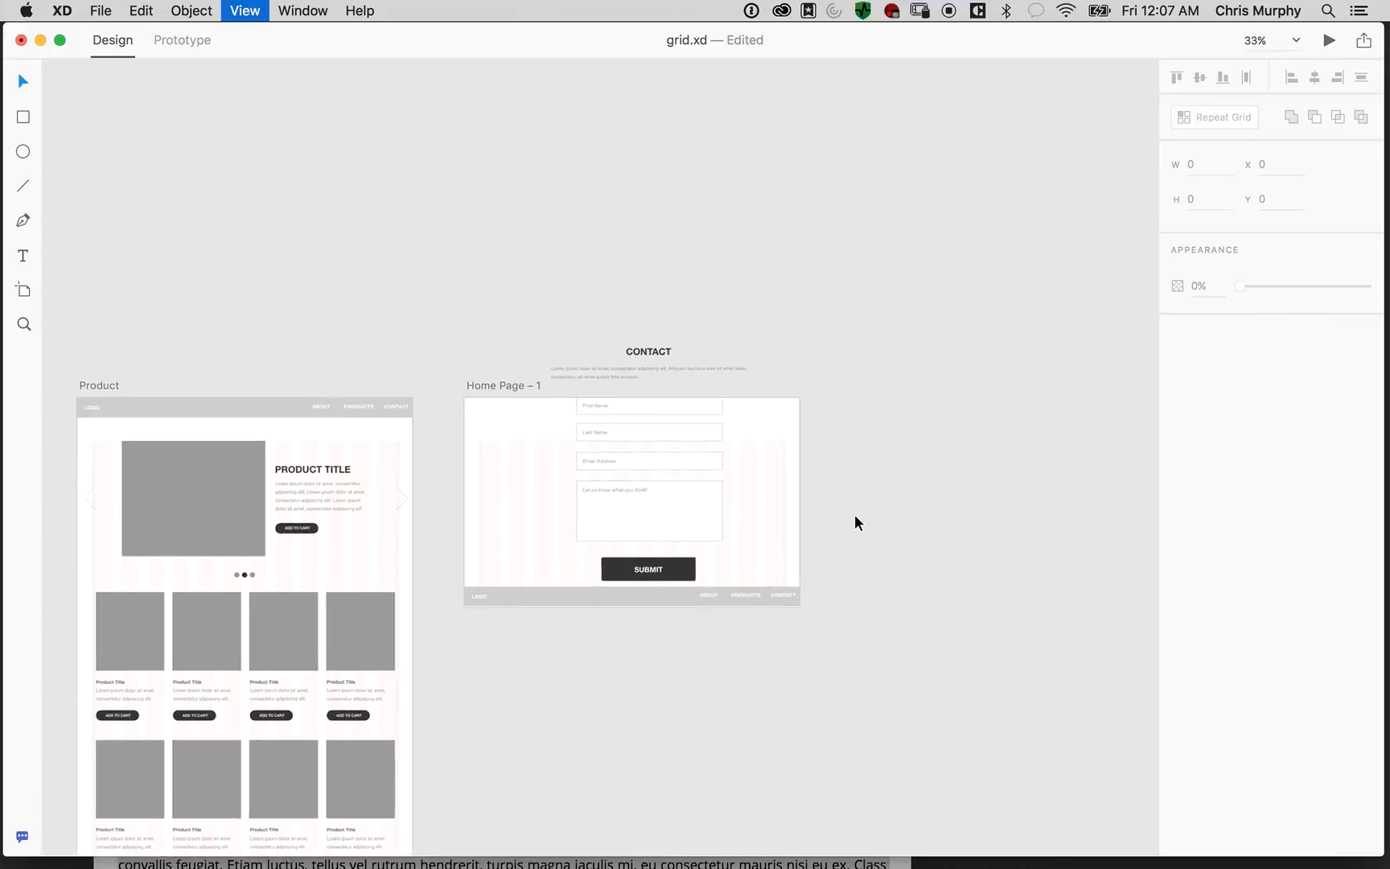
{"action": "key", "text": "super+equal"}
{"action": "key", "text": "super+equal"}
{"action": "key", "text": "super+equal"}
{"action": "key", "text": "super+equal"}
{"action": "key", "text": "super+equal"}
{"action": "key", "text": "space"}
{"action": "left_click_drag", "start_coordinate": [861, 756], "coordinate": [822, 158]}
{"action": "left_click_drag", "start_coordinate": [483, 651], "coordinate": [834, 118]}
{"action": "left_click_drag", "start_coordinate": [447, 410], "coordinate": [918, 338]}
{"action": "left_click_drag", "start_coordinate": [845, 423], "coordinate": [255, 437]}
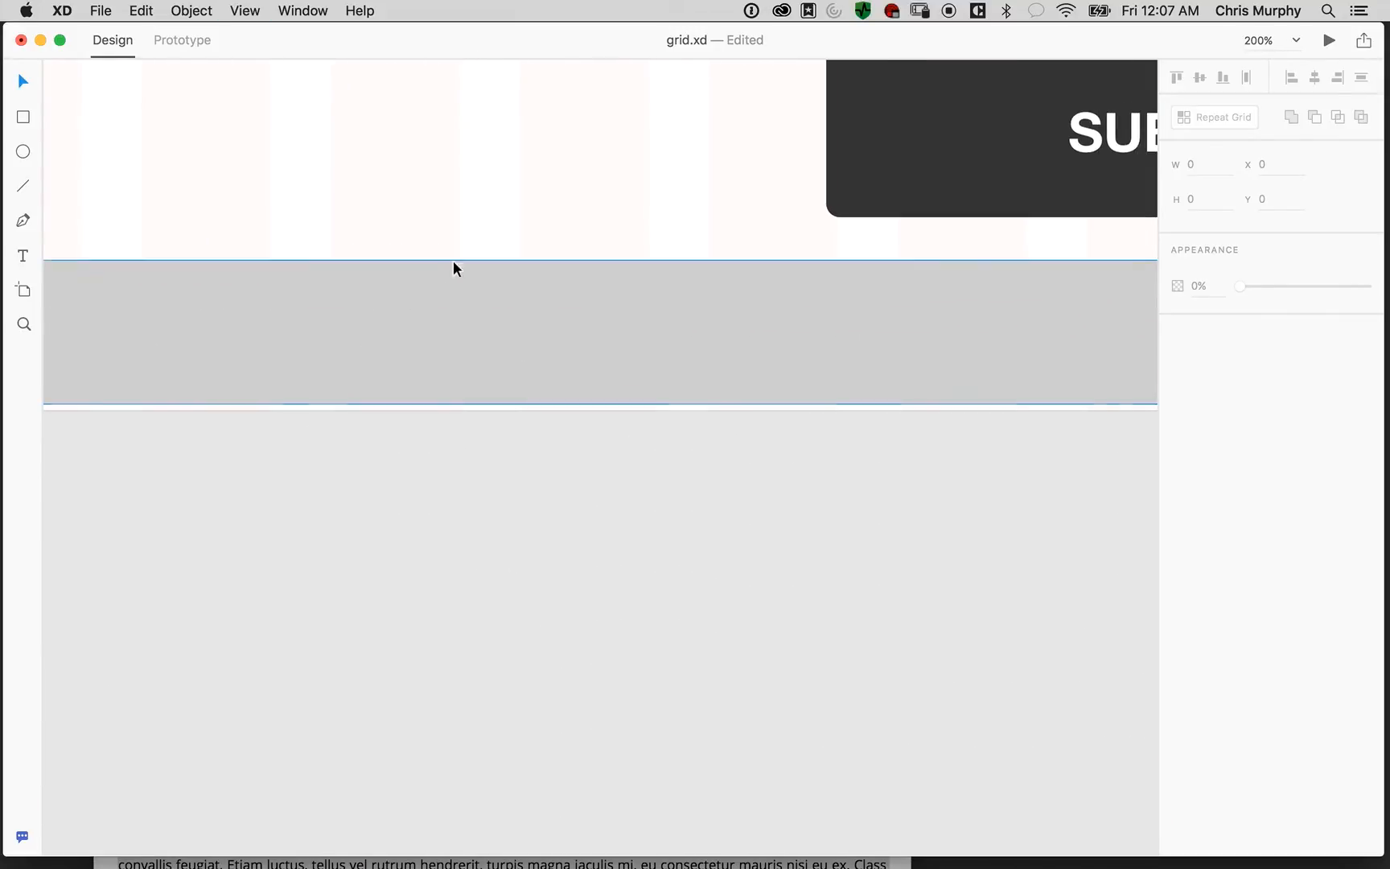
{"action": "left_click", "coordinate": [480, 232]}
{"action": "key", "text": "space"}
{"action": "left_click_drag", "start_coordinate": [940, 540], "coordinate": [332, 578]}
{"action": "left_click_drag", "start_coordinate": [686, 506], "coordinate": [534, 510]}
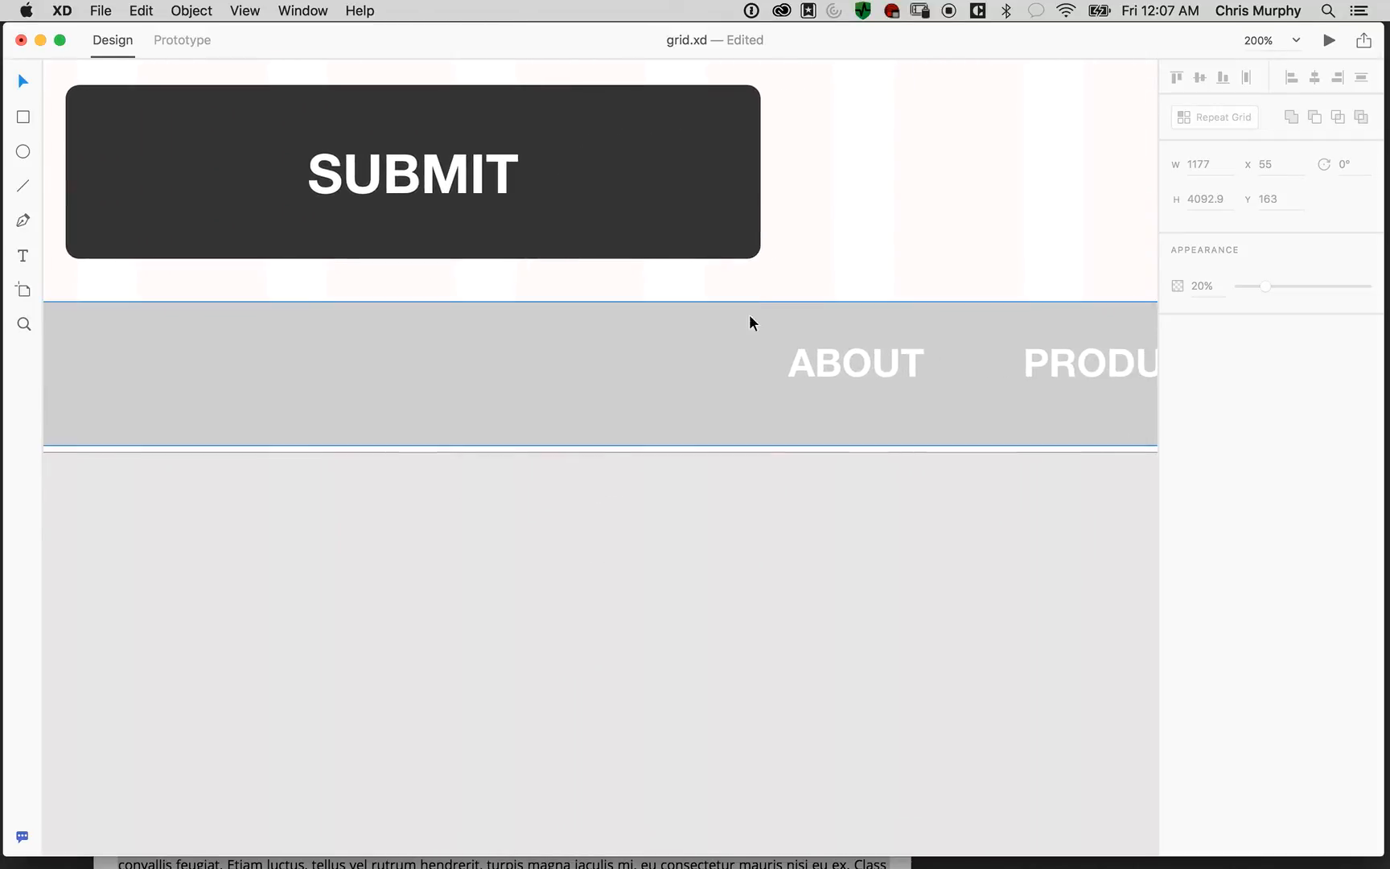
{"action": "key", "text": "space"}
{"action": "left_click_drag", "start_coordinate": [1033, 498], "coordinate": [446, 547]}
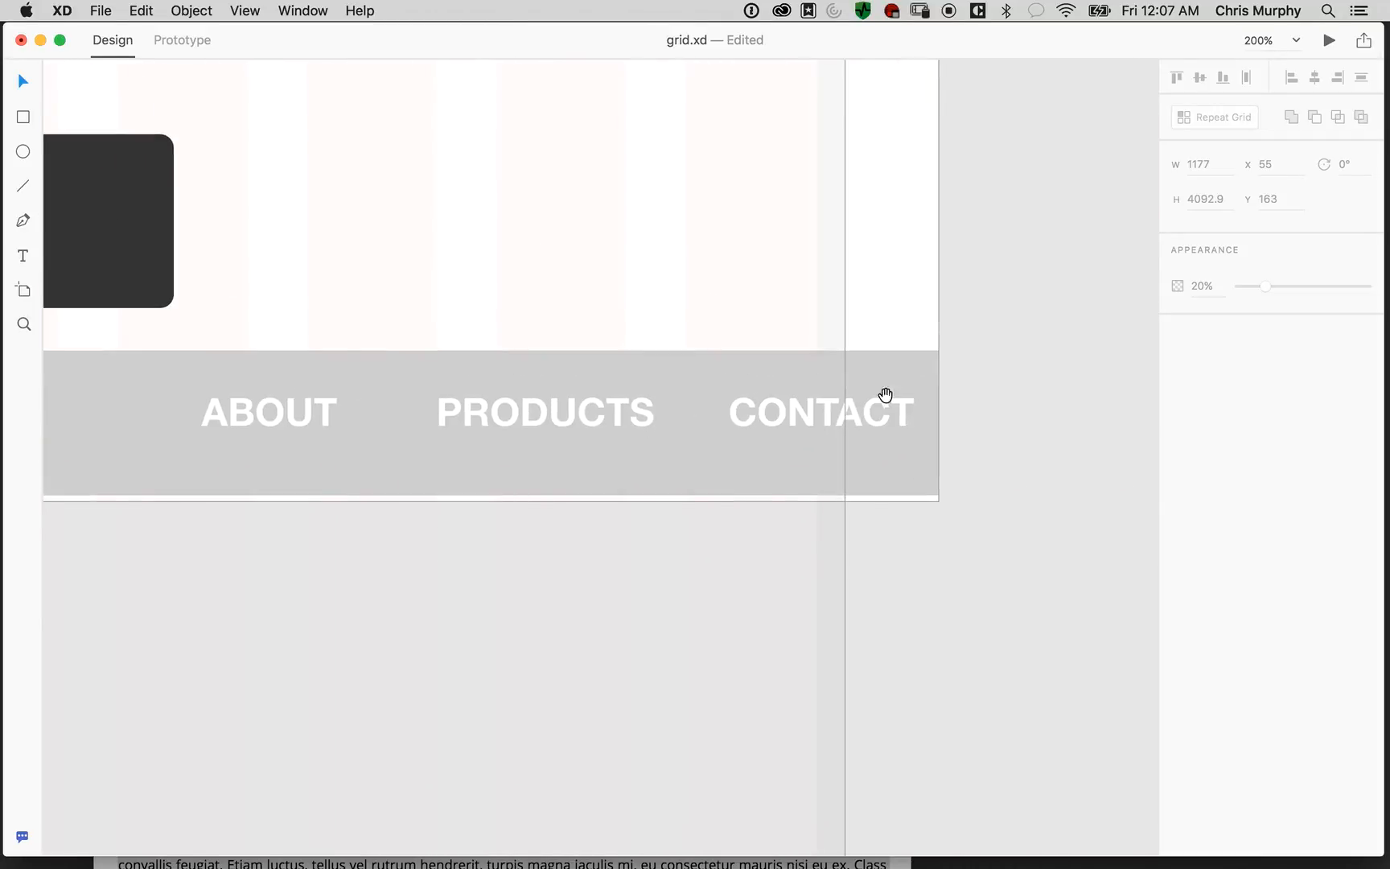
Align the navigation bar and its LOGO, ABOUT, PRODUCTS and CONTACT labels flush with the artboard's lower edge at Y 725
{"action": "left_click", "coordinate": [906, 314]}
{"action": "key", "text": "space"}
{"action": "left_click_drag", "start_coordinate": [243, 587], "coordinate": [1129, 558]}
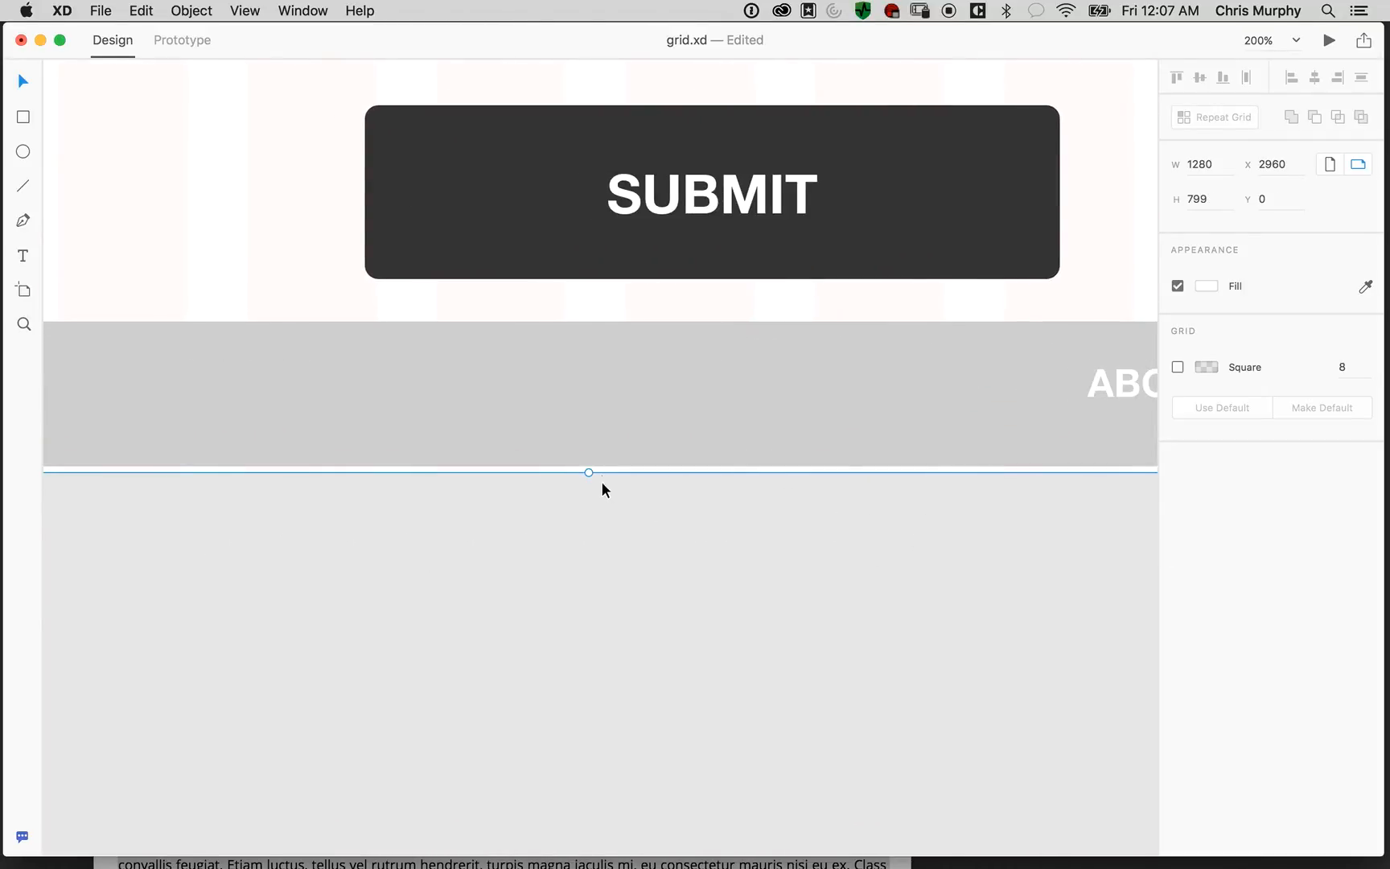
{"action": "mouse_move", "coordinate": [588, 475]}
{"action": "left_mouse_down"}
{"action": "mouse_move", "coordinate": [589, 509]}
{"action": "mouse_move", "coordinate": [588, 473]}
{"action": "left_mouse_up"}
{"action": "left_click", "coordinate": [647, 428]}
{"action": "key", "text": "space"}
{"action": "left_click_drag", "start_coordinate": [869, 397], "coordinate": [446, 405]}
{"action": "left_click_drag", "start_coordinate": [935, 408], "coordinate": [608, 425]}
{"action": "left_click", "coordinate": [648, 404], "text": "shift"}
{"action": "left_click", "coordinate": [394, 409], "text": "shift"}
{"action": "left_click", "coordinate": [947, 390], "text": "shift"}
{"action": "left_click_drag", "start_coordinate": [363, 405], "coordinate": [933, 409]}
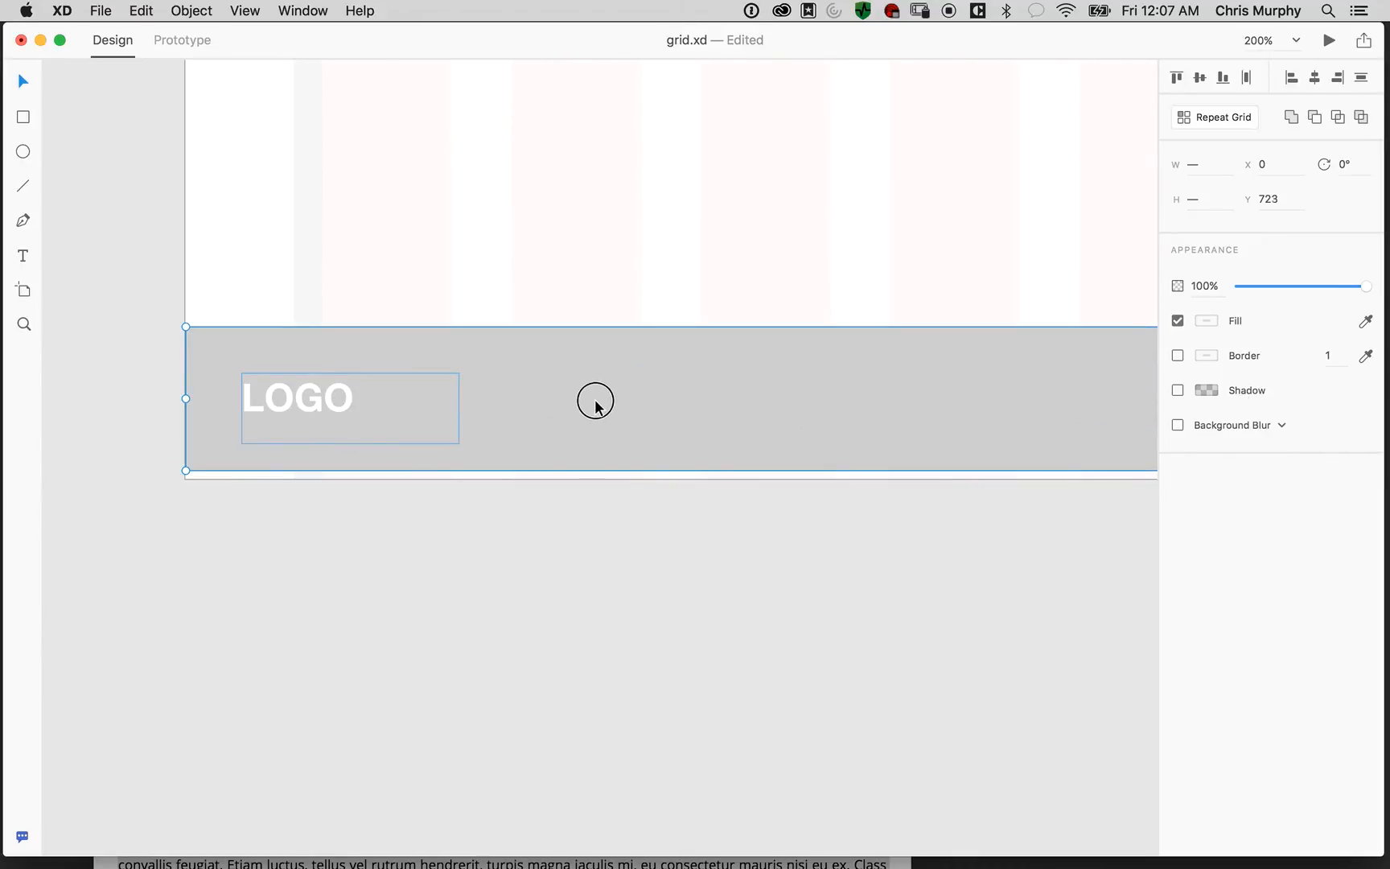
{"action": "key", "text": "Down"}
{"action": "key", "text": "Down"}
{"action": "key", "text": "Down"}
{"action": "key", "text": "Down"}
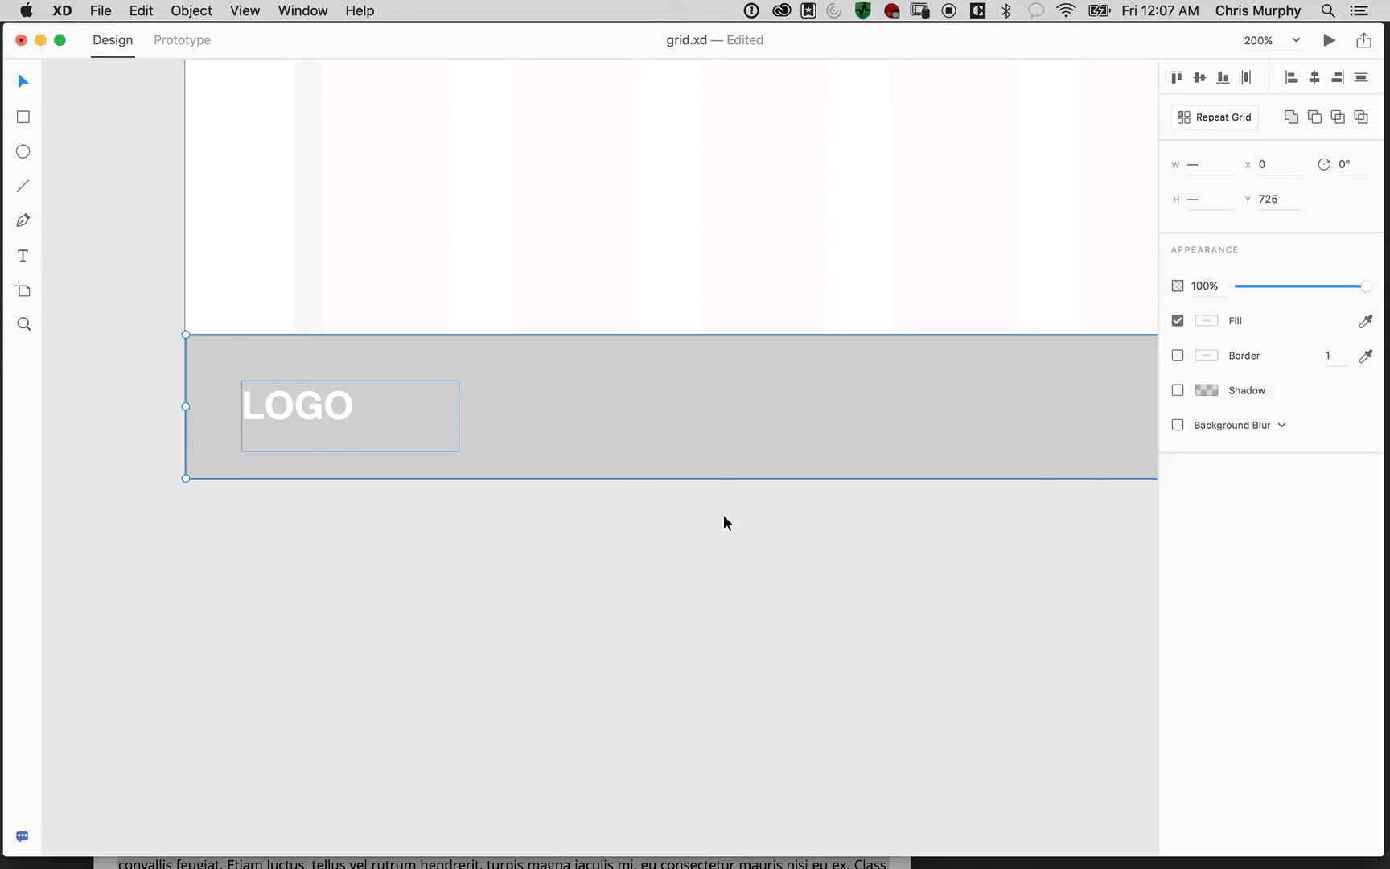
Move the CONTACT heading and its paragraph to the left part of the artboard at X 73 and left-align the text
{"action": "key", "text": "super+minus"}
{"action": "key", "text": "super+minus"}
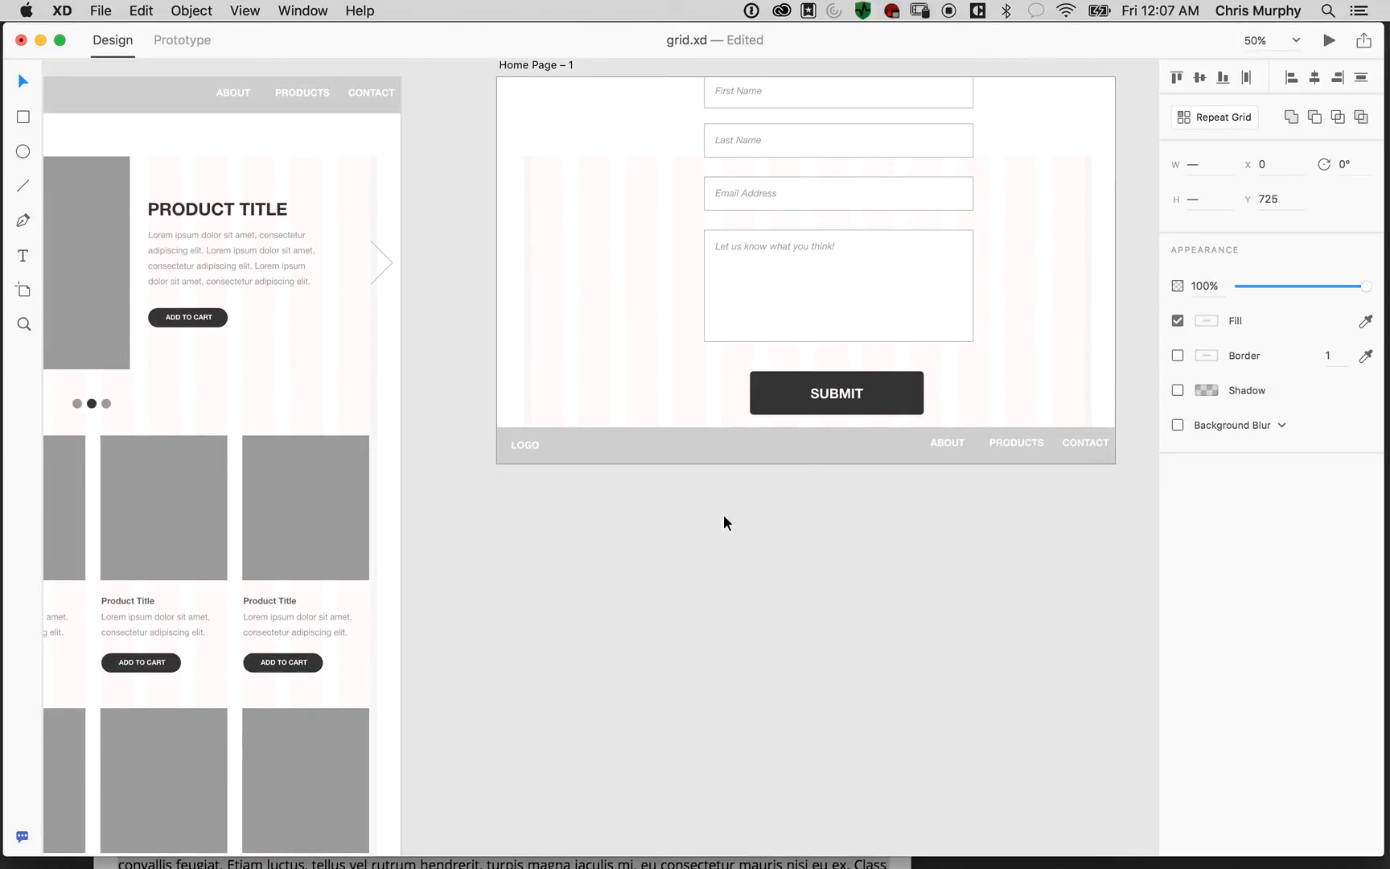
{"action": "left_click_drag", "start_coordinate": [929, 498], "coordinate": [730, 636]}
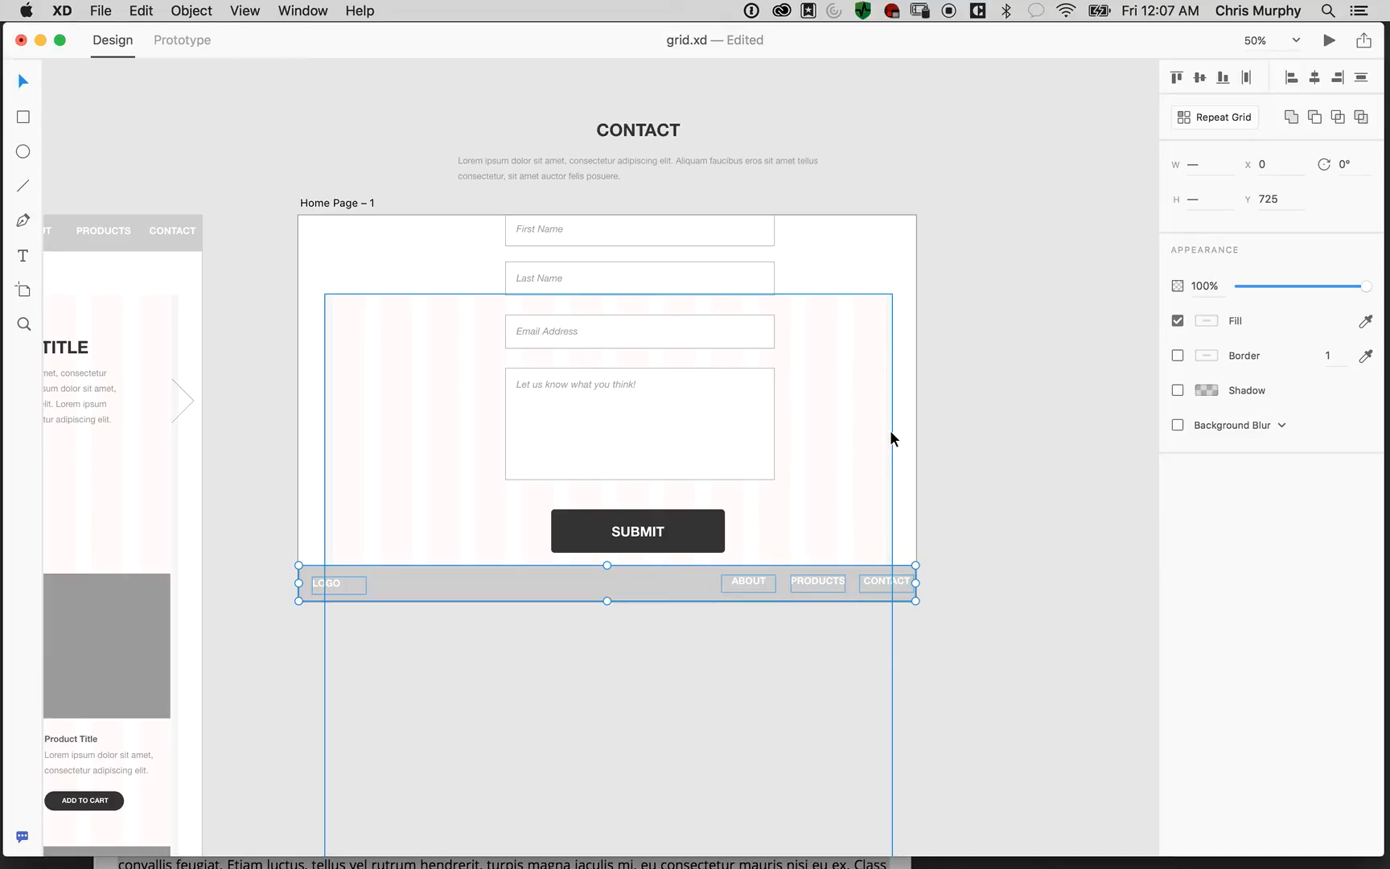
{"action": "left_click", "coordinate": [964, 496]}
{"action": "key", "text": "super+plus"}
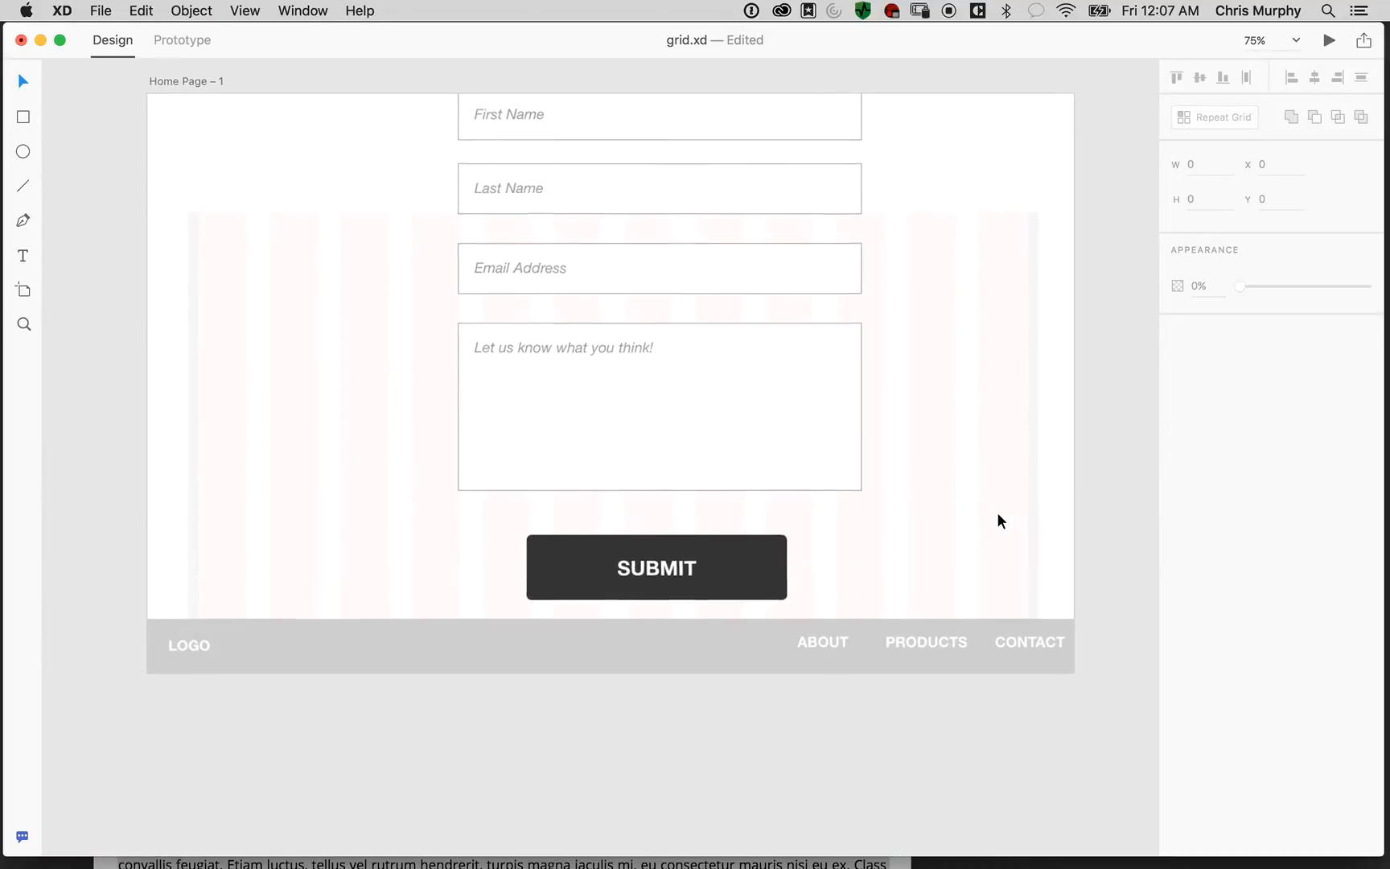
{"action": "left_click_drag", "start_coordinate": [1011, 425], "coordinate": [1003, 504]}
{"action": "left_click_drag", "start_coordinate": [737, 94], "coordinate": [670, 311]}
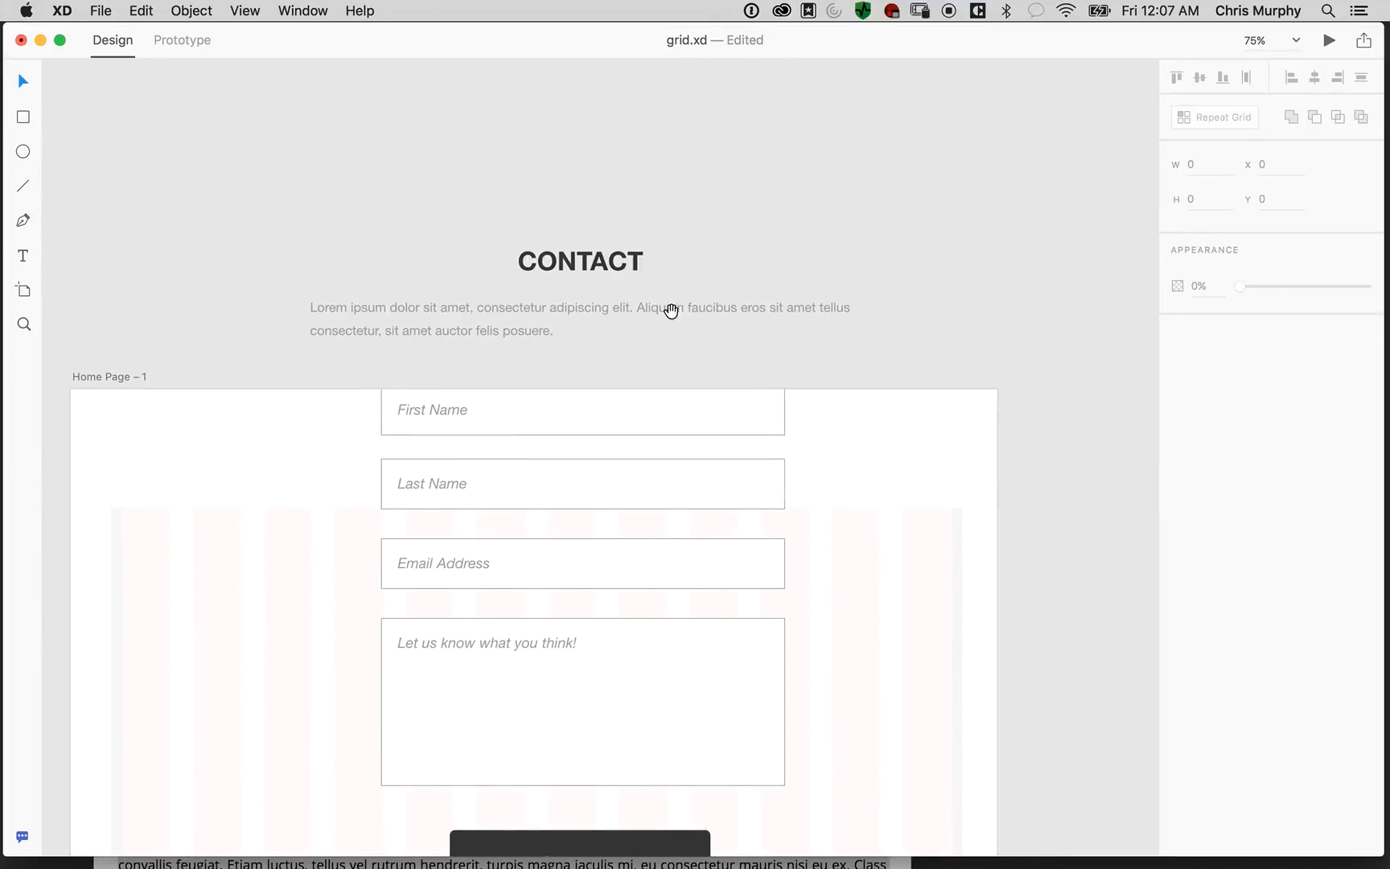
{"action": "left_click_drag", "start_coordinate": [477, 206], "coordinate": [695, 329]}
{"action": "left_click_drag", "start_coordinate": [574, 363], "coordinate": [590, 406]}
{"action": "left_click", "coordinate": [635, 156]}
{"action": "left_click_drag", "start_coordinate": [698, 347], "coordinate": [558, 363]}
{"action": "left_click", "coordinate": [1184, 349]}
Resize the contact paragraph's text box to about 356 wide and 273 high so it wraps beneath the CONTACT heading
{"action": "left_click", "coordinate": [789, 411]}
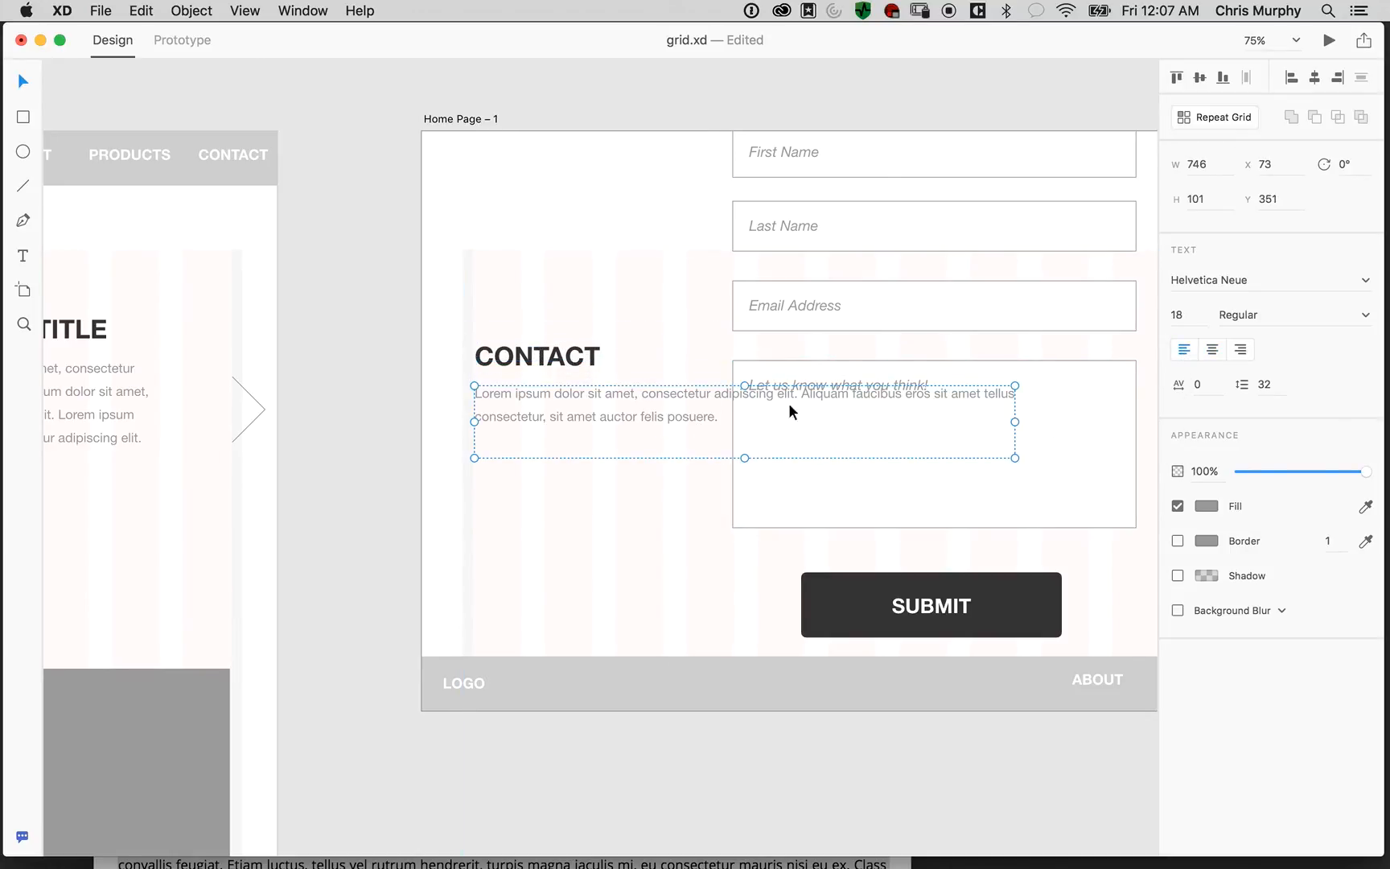
{"action": "left_click_drag", "start_coordinate": [1015, 460], "coordinate": [717, 283]}
{"action": "key", "text": "space"}
{"action": "double_click", "coordinate": [397, 277]}
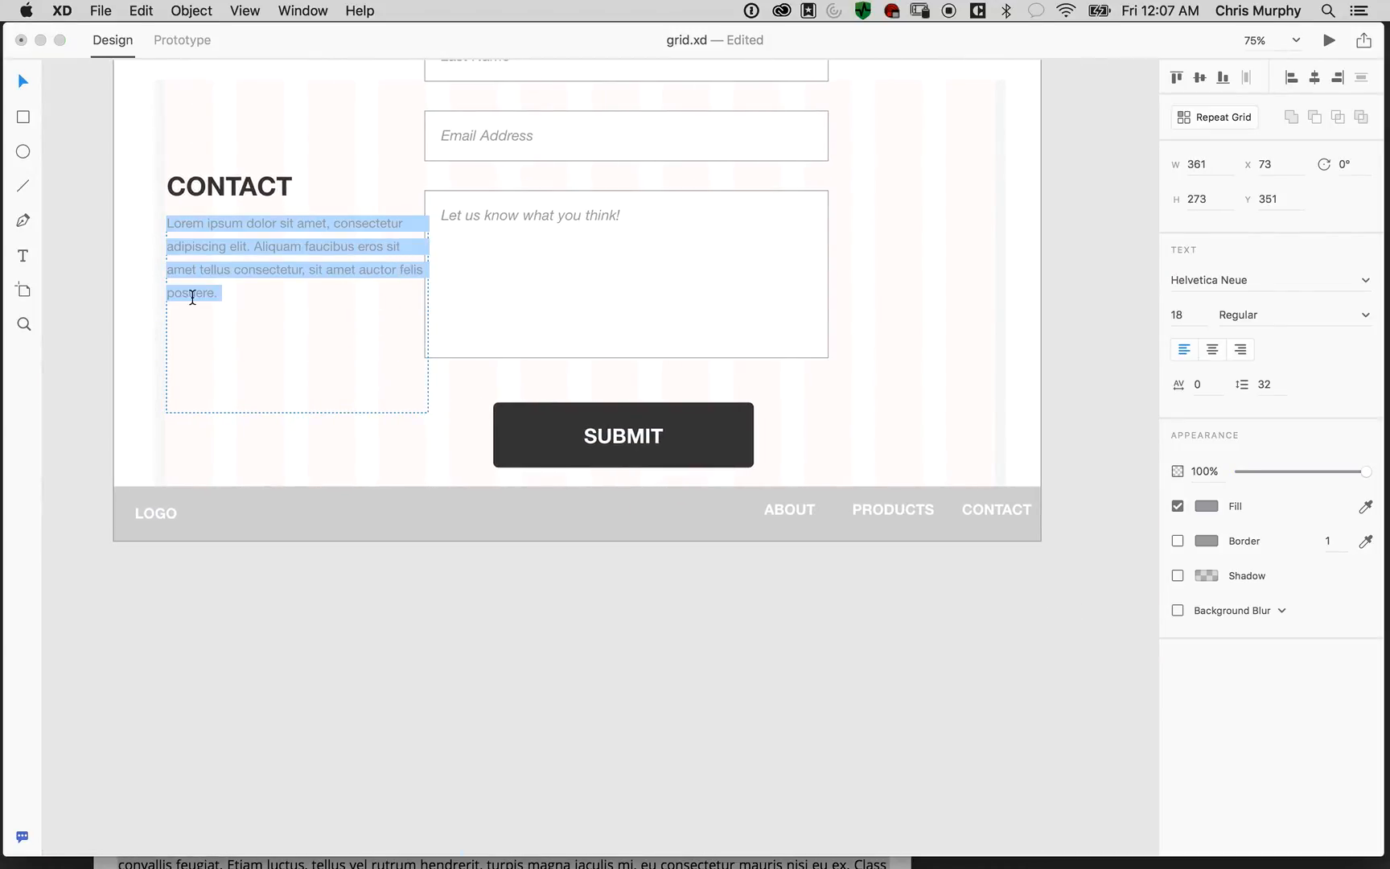
{"action": "left_click", "coordinate": [22, 80]}
{"action": "left_click", "coordinate": [128, 193]}
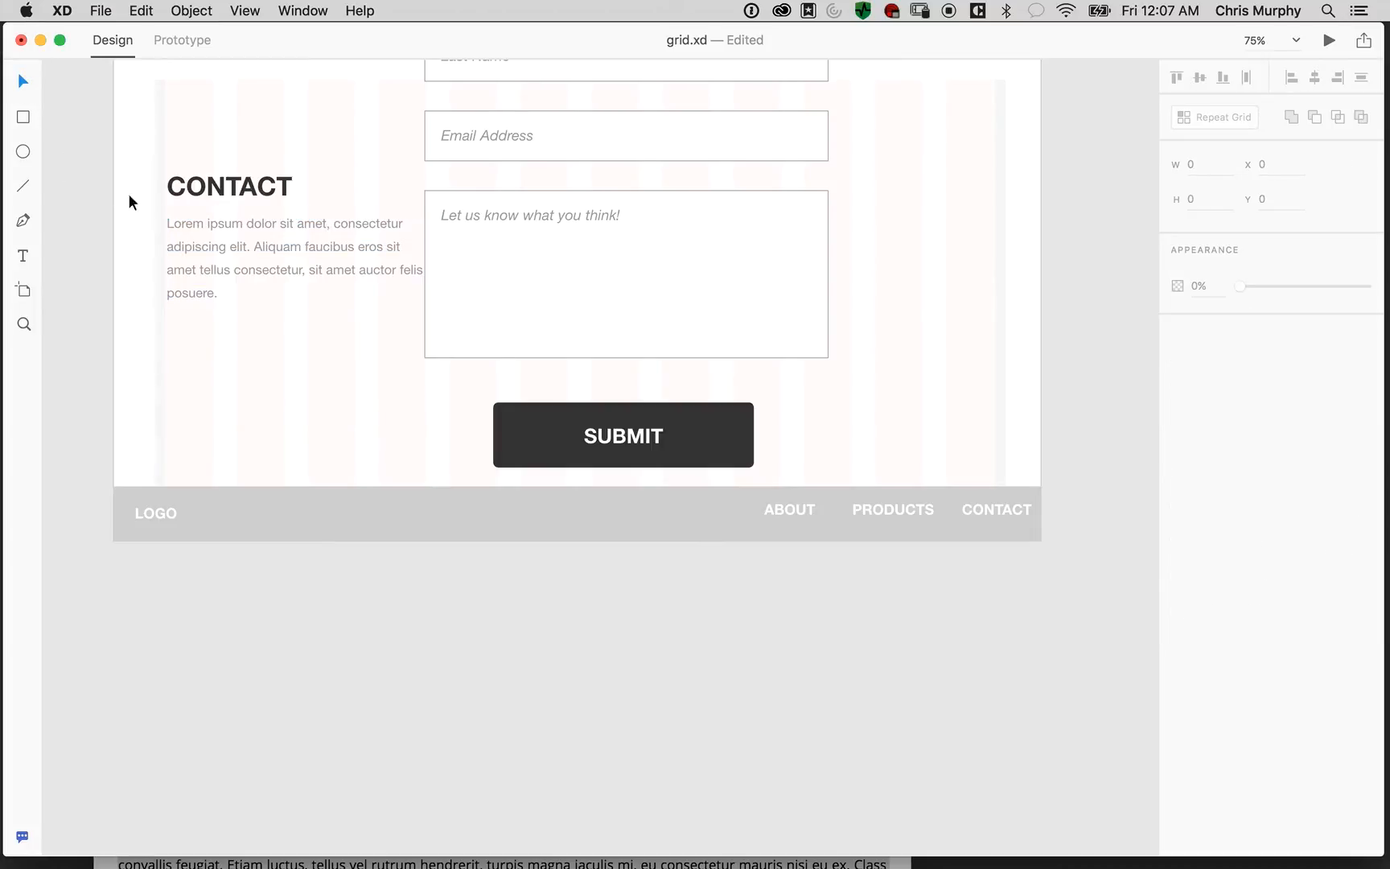
{"action": "left_click", "coordinate": [415, 387]}
{"action": "left_click_drag", "start_coordinate": [428, 315], "coordinate": [424, 314]}
Move the four contact form fields together to the right half of the artboard, to about X 662, Y 47
{"action": "scroll", "coordinate": [1008, 235], "scroll_direction": "up", "scroll_amount": 5}
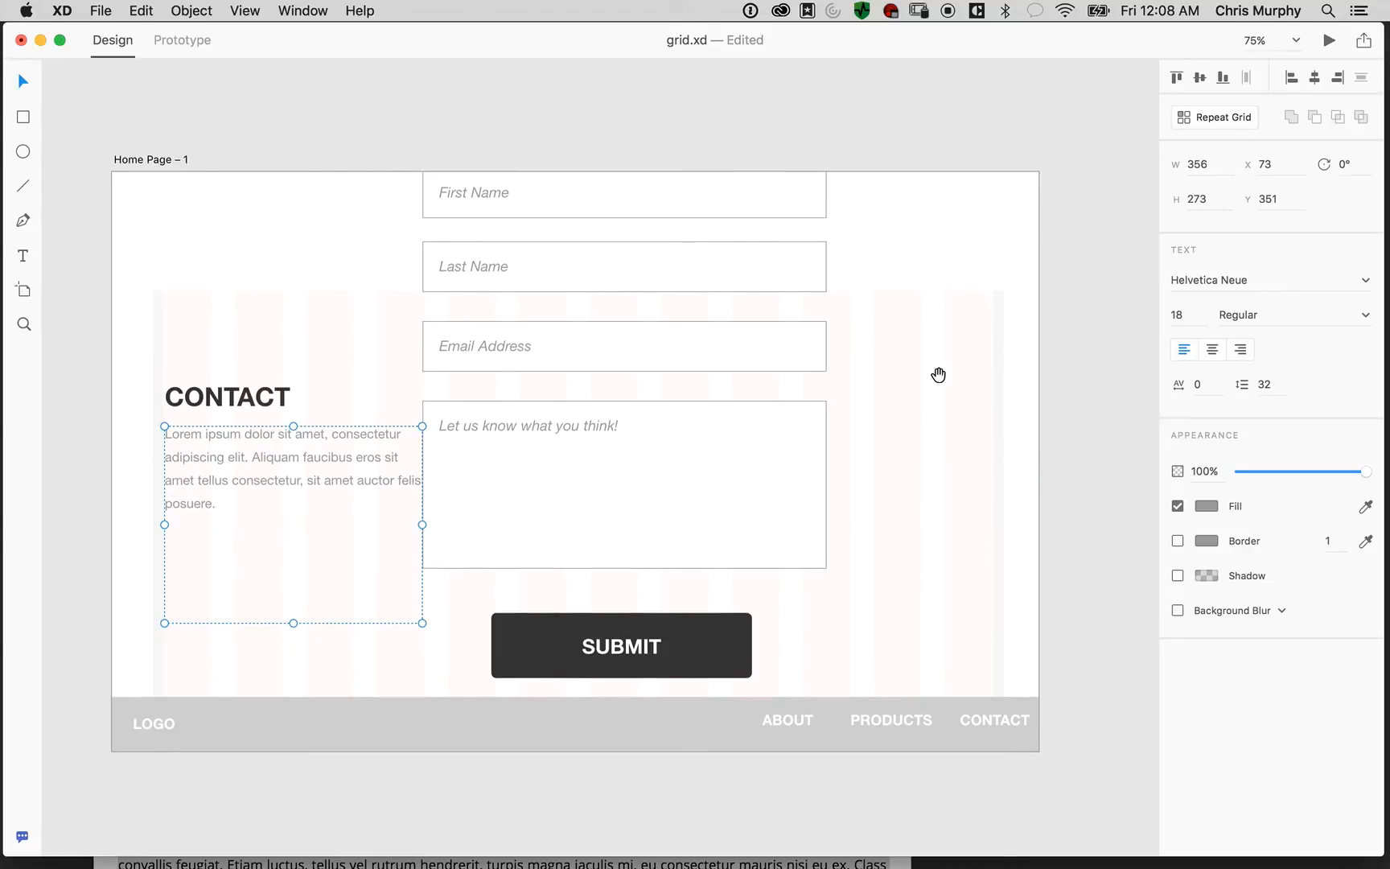
{"action": "left_click", "coordinate": [1024, 239]}
{"action": "left_click", "coordinate": [560, 124]}
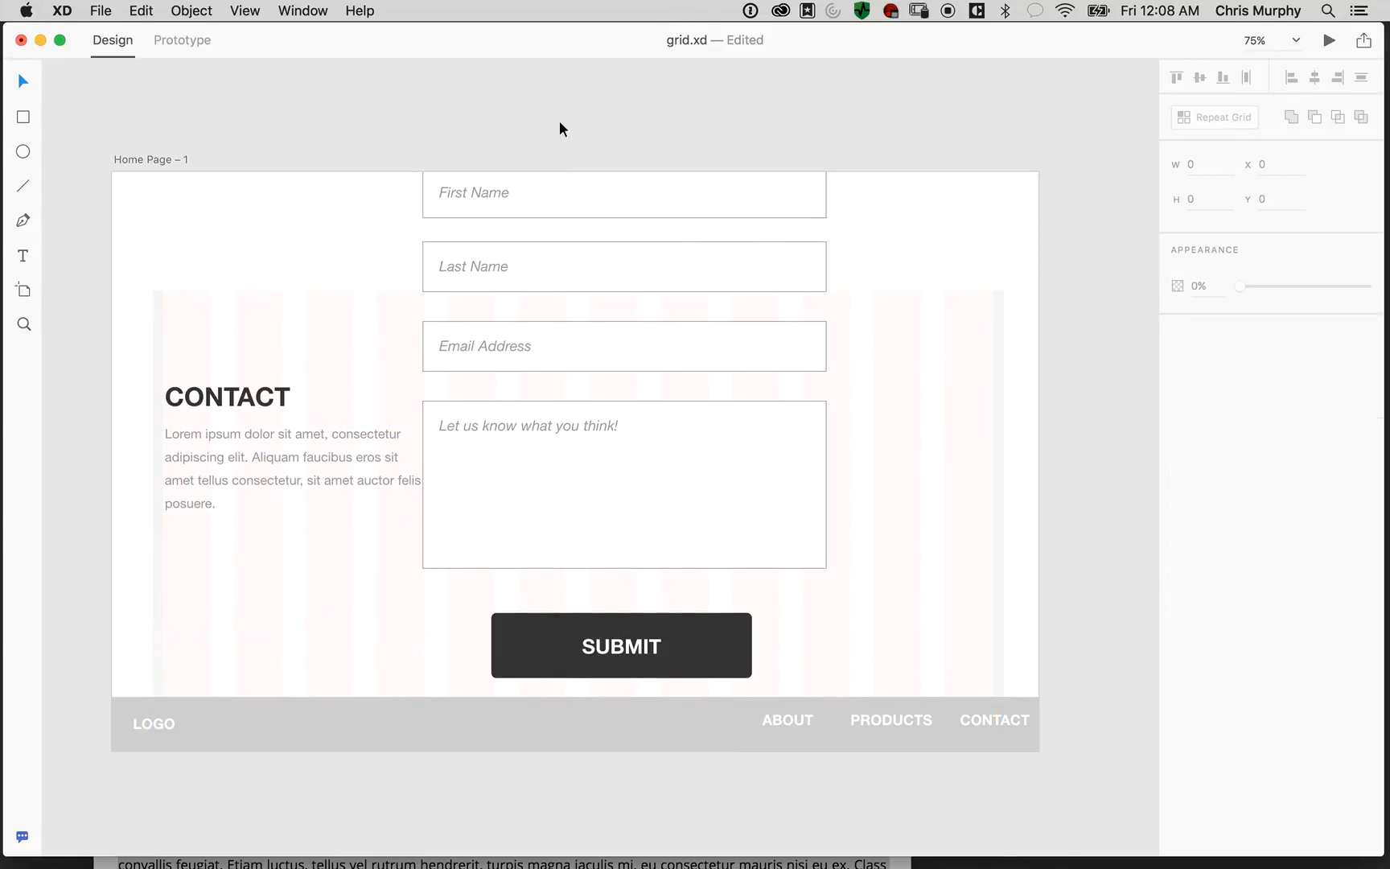
{"action": "left_click_drag", "start_coordinate": [441, 155], "coordinate": [872, 230]}
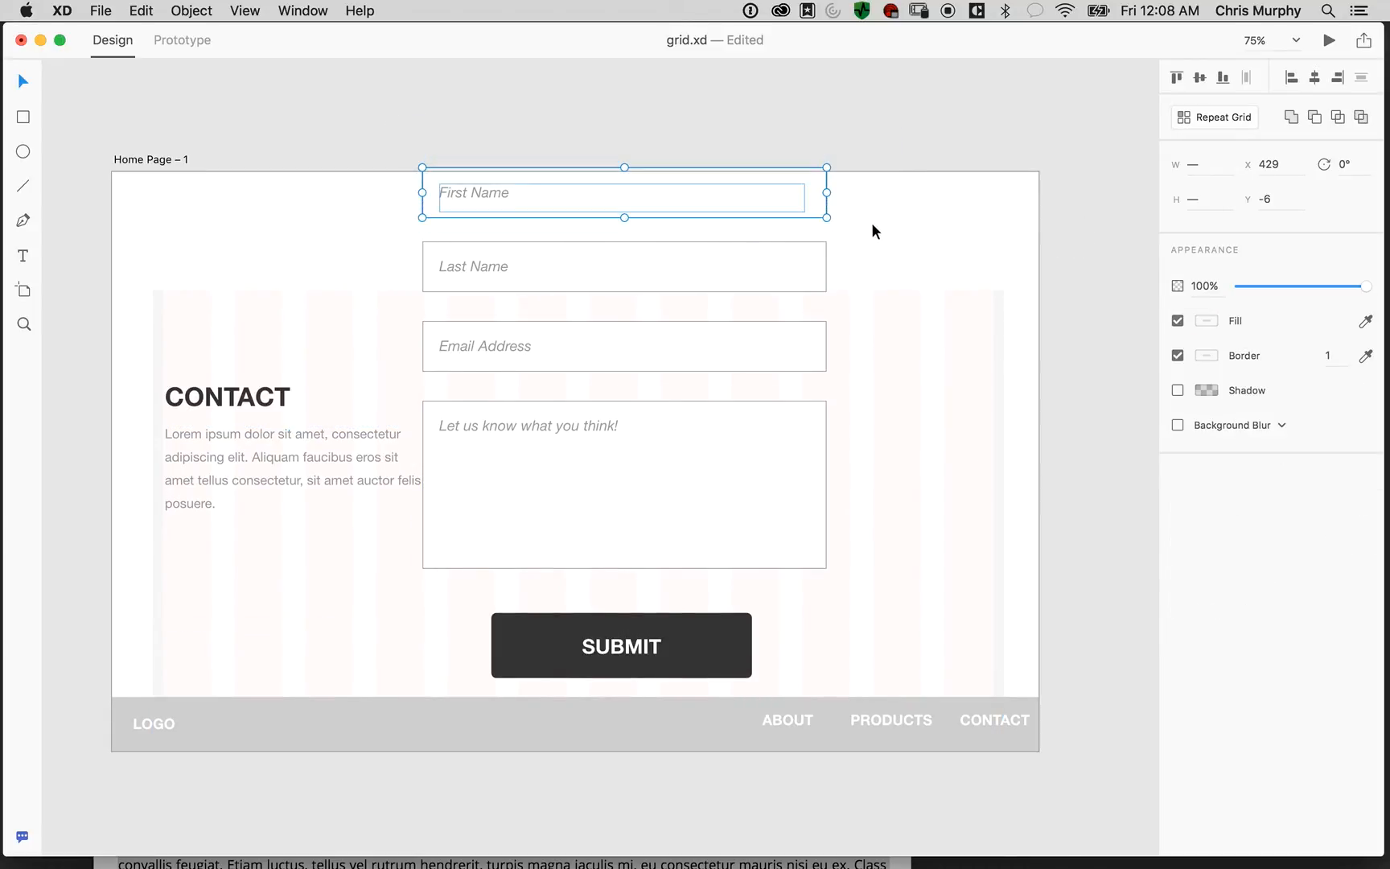
{"action": "left_click_drag", "start_coordinate": [391, 118], "coordinate": [873, 456]}
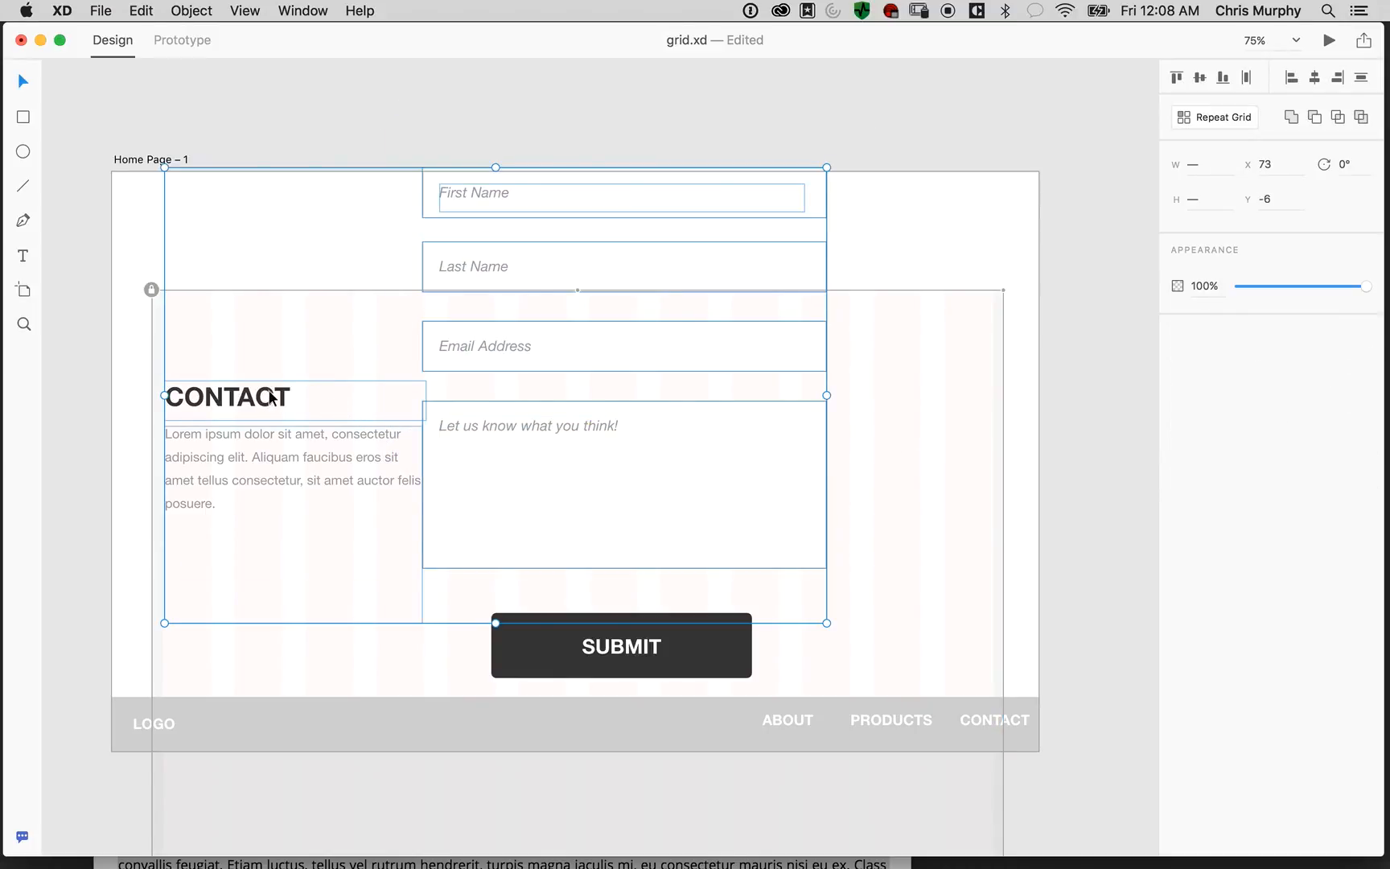
{"action": "left_click", "coordinate": [109, 409]}
{"action": "left_click", "coordinate": [278, 522]}
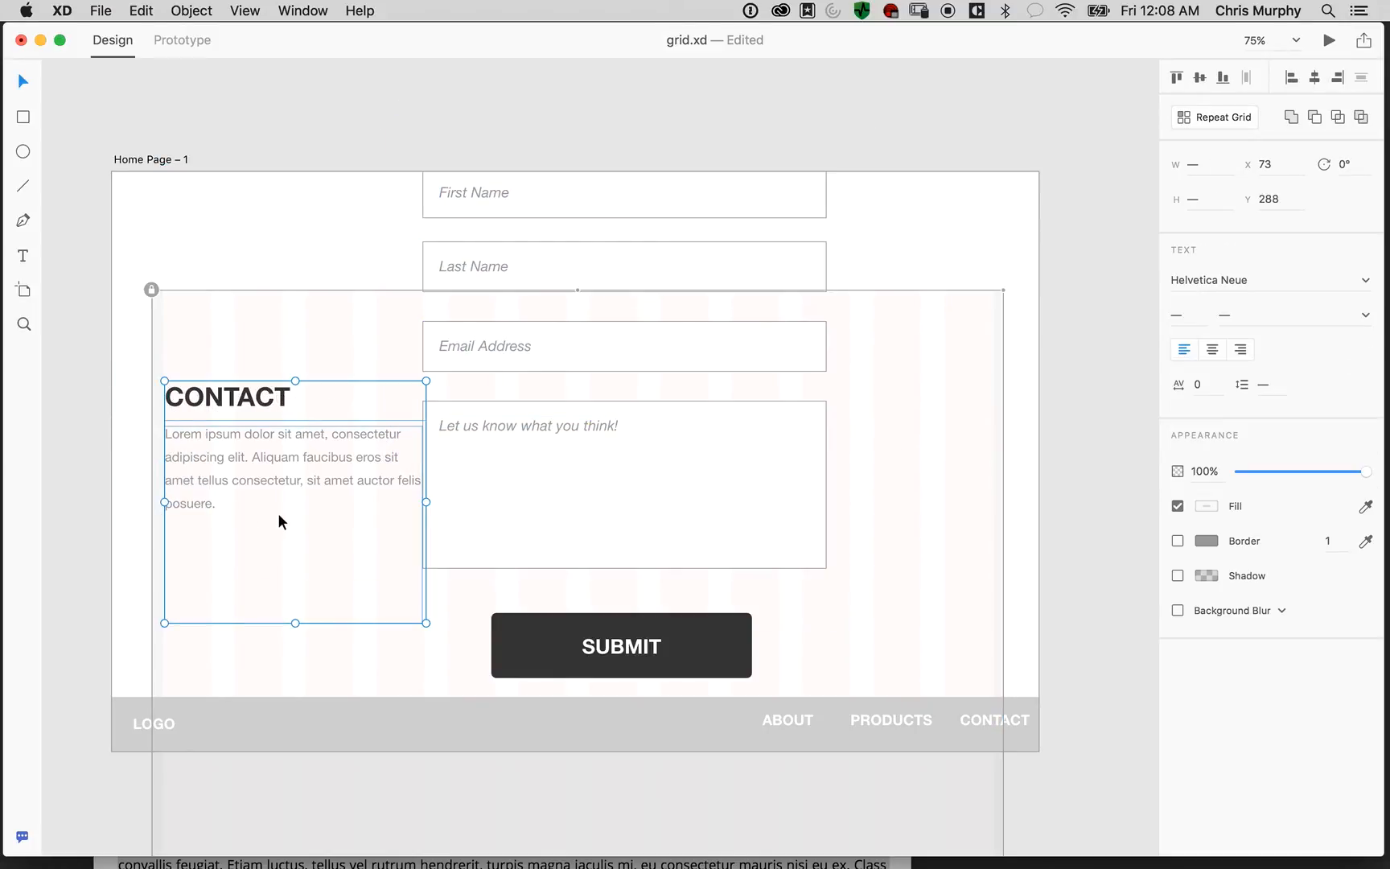
{"action": "left_click_drag", "start_coordinate": [864, 135], "coordinate": [475, 527]}
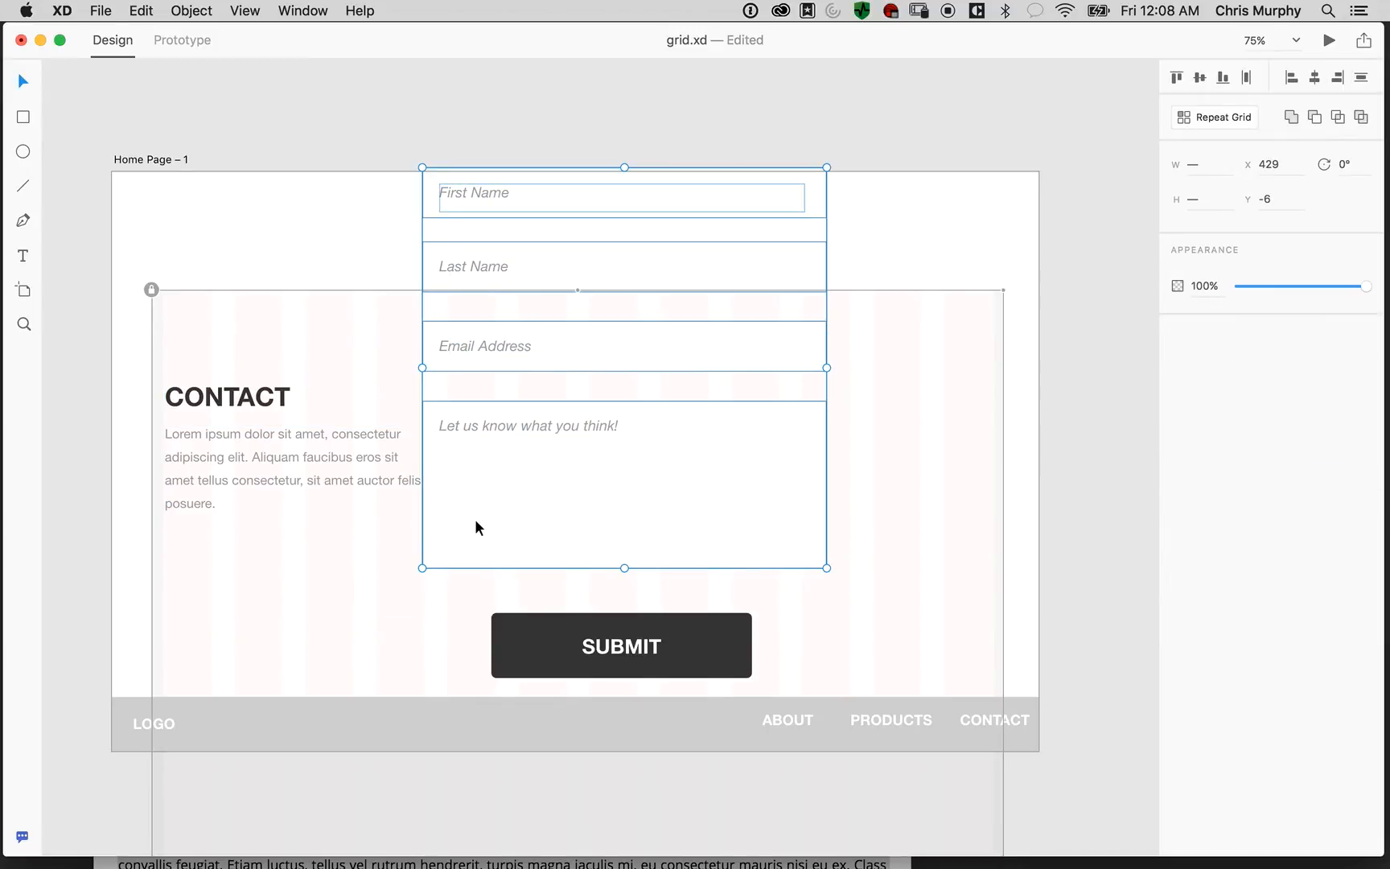
{"action": "left_click_drag", "start_coordinate": [465, 341], "coordinate": [637, 378]}
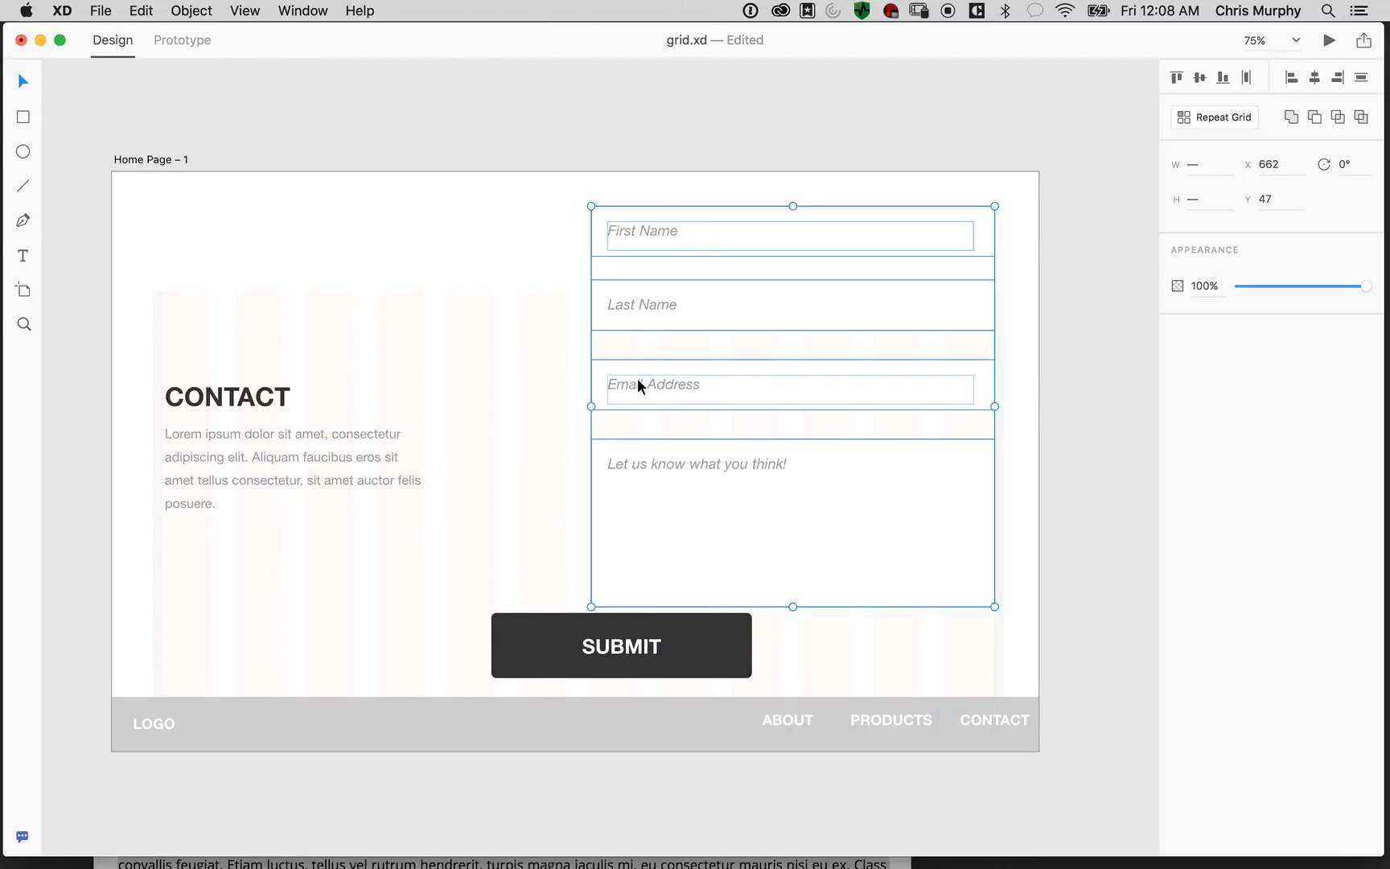
Move the Last Name, Email Address and message fields upward one by one to tighten the spacing between them
{"action": "left_click", "coordinate": [1085, 296]}
{"action": "left_click_drag", "start_coordinate": [1085, 295], "coordinate": [535, 348]}
{"action": "left_click_drag", "start_coordinate": [640, 305], "coordinate": [641, 299]}
{"action": "left_click", "coordinate": [1089, 333]}
{"action": "left_click_drag", "start_coordinate": [1088, 336], "coordinate": [555, 417]}
{"action": "left_click_drag", "start_coordinate": [658, 388], "coordinate": [655, 354]}
{"action": "left_click", "coordinate": [1031, 426]}
{"action": "left_click_drag", "start_coordinate": [1032, 426], "coordinate": [591, 563]}
{"action": "left_click_drag", "start_coordinate": [692, 486], "coordinate": [688, 439]}
Shorten the "Let us know what you think!" message box by raising its lower edge
{"action": "left_click", "coordinate": [1042, 464]}
{"action": "left_click", "coordinate": [785, 537]}
{"action": "left_click_drag", "start_coordinate": [793, 561], "coordinate": [790, 516]}
{"action": "key", "text": "super+z"}
{"action": "double_click", "coordinate": [828, 499]}
{"action": "left_click", "coordinate": [946, 543]}
Group the SUBMIT button with its label and place it below the message box, lined up with the fields' left edge
{"action": "left_click", "coordinate": [672, 656]}
{"action": "left_click_drag", "start_coordinate": [699, 628], "coordinate": [778, 573]}
{"action": "key", "text": "super+z"}
{"action": "left_click", "coordinate": [641, 648], "text": "shift"}
{"action": "key", "text": "super+g"}
{"action": "left_click_drag", "start_coordinate": [701, 639], "coordinate": [801, 570]}
Move all the form fields and the SUBMIT button down together to about X 659, Y 76
{"action": "left_click_drag", "start_coordinate": [1067, 156], "coordinate": [596, 638]}
{"action": "left_click_drag", "start_coordinate": [662, 582], "coordinate": [660, 601]}
{"action": "key", "text": "super+z"}
{"action": "left_click", "coordinate": [640, 234]}
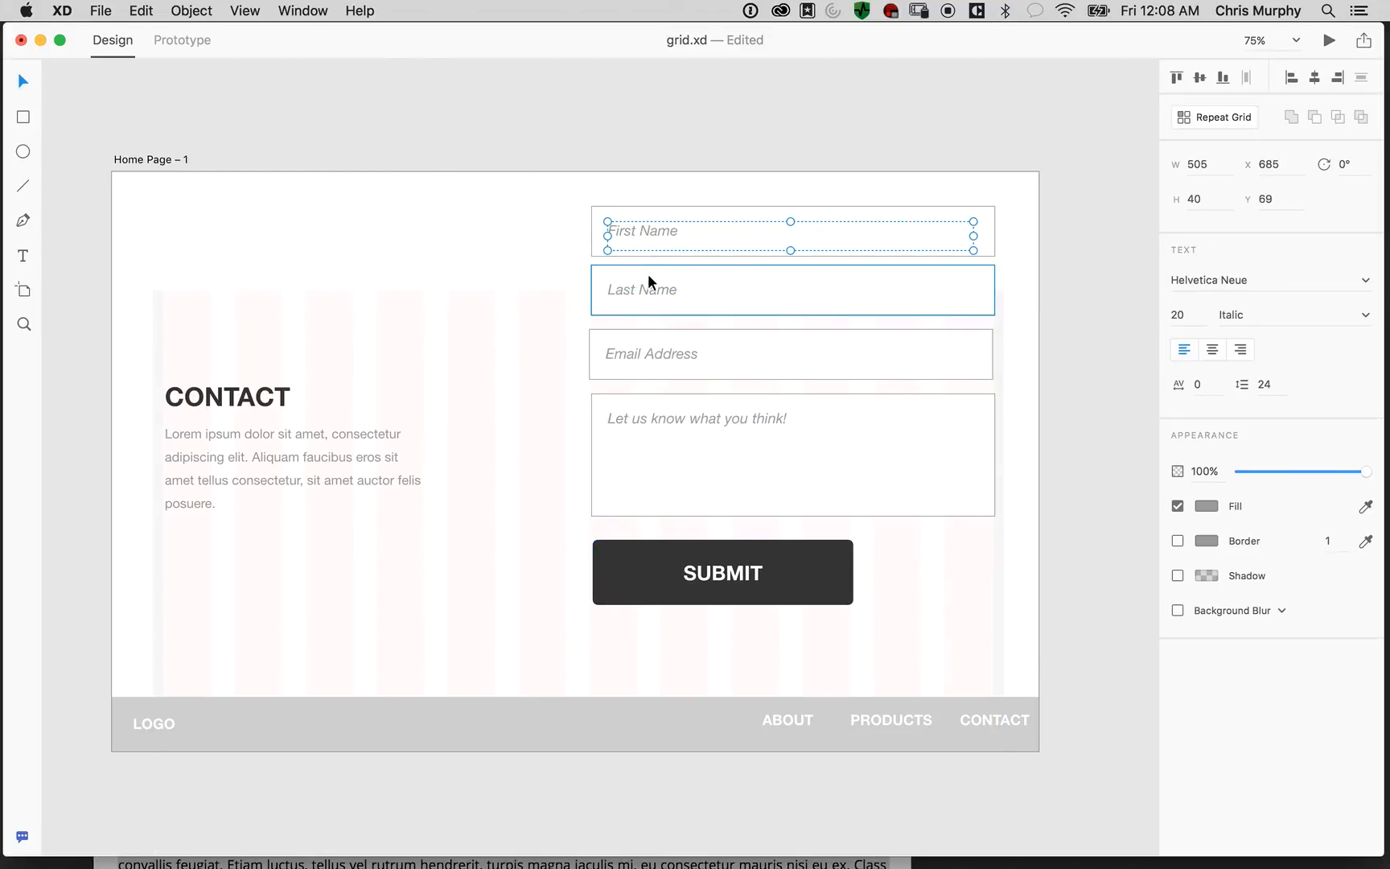
{"action": "left_click_drag", "start_coordinate": [558, 139], "coordinate": [1059, 616]}
{"action": "left_click_drag", "start_coordinate": [640, 564], "coordinate": [639, 579]}
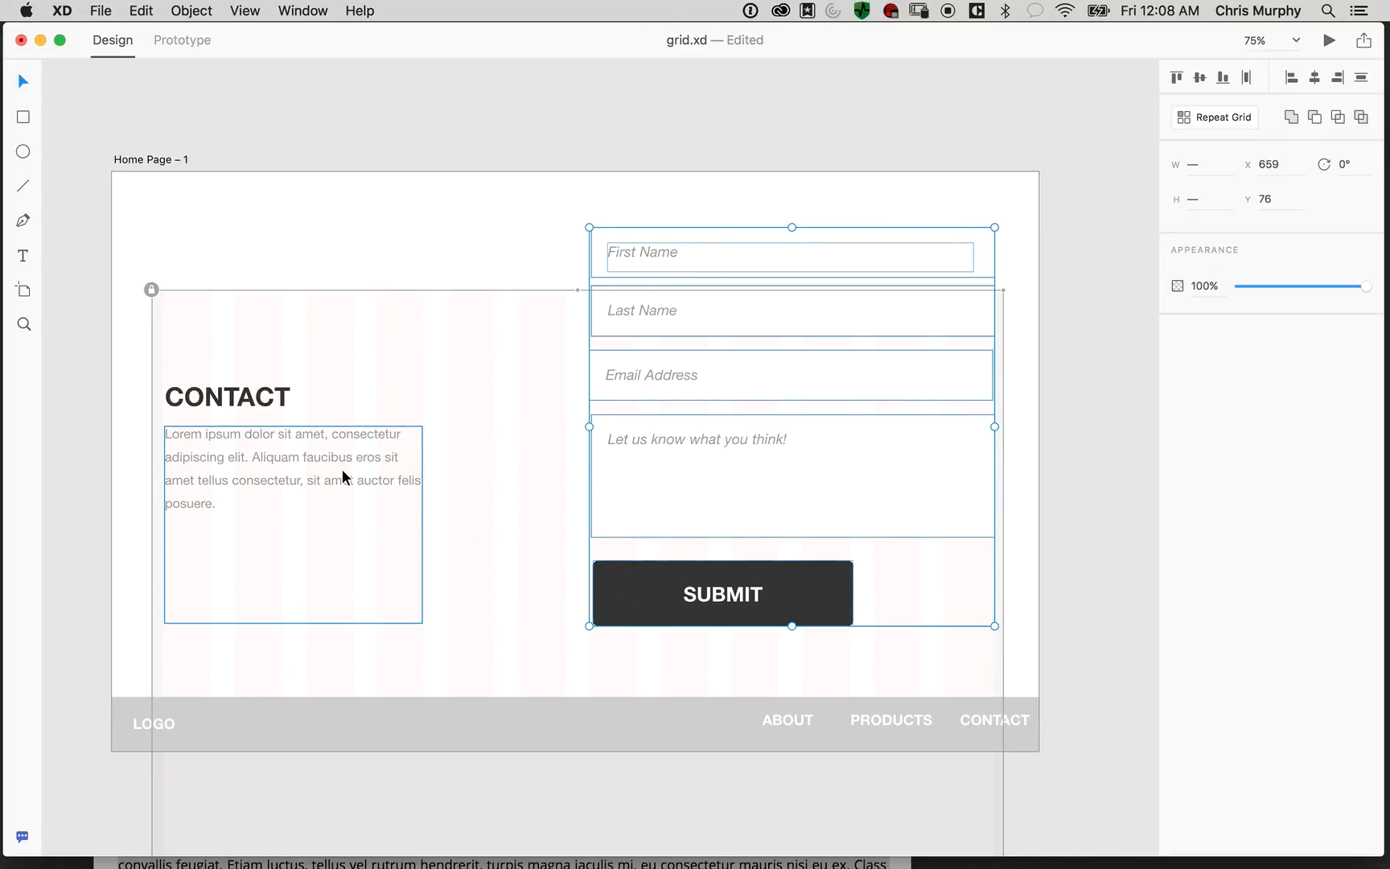
Shift the form slightly toward the page's centre, and move the CONTACT heading with its paragraph to about X 167, Y 258
{"action": "left_click_drag", "start_coordinate": [632, 491], "coordinate": [563, 488]}
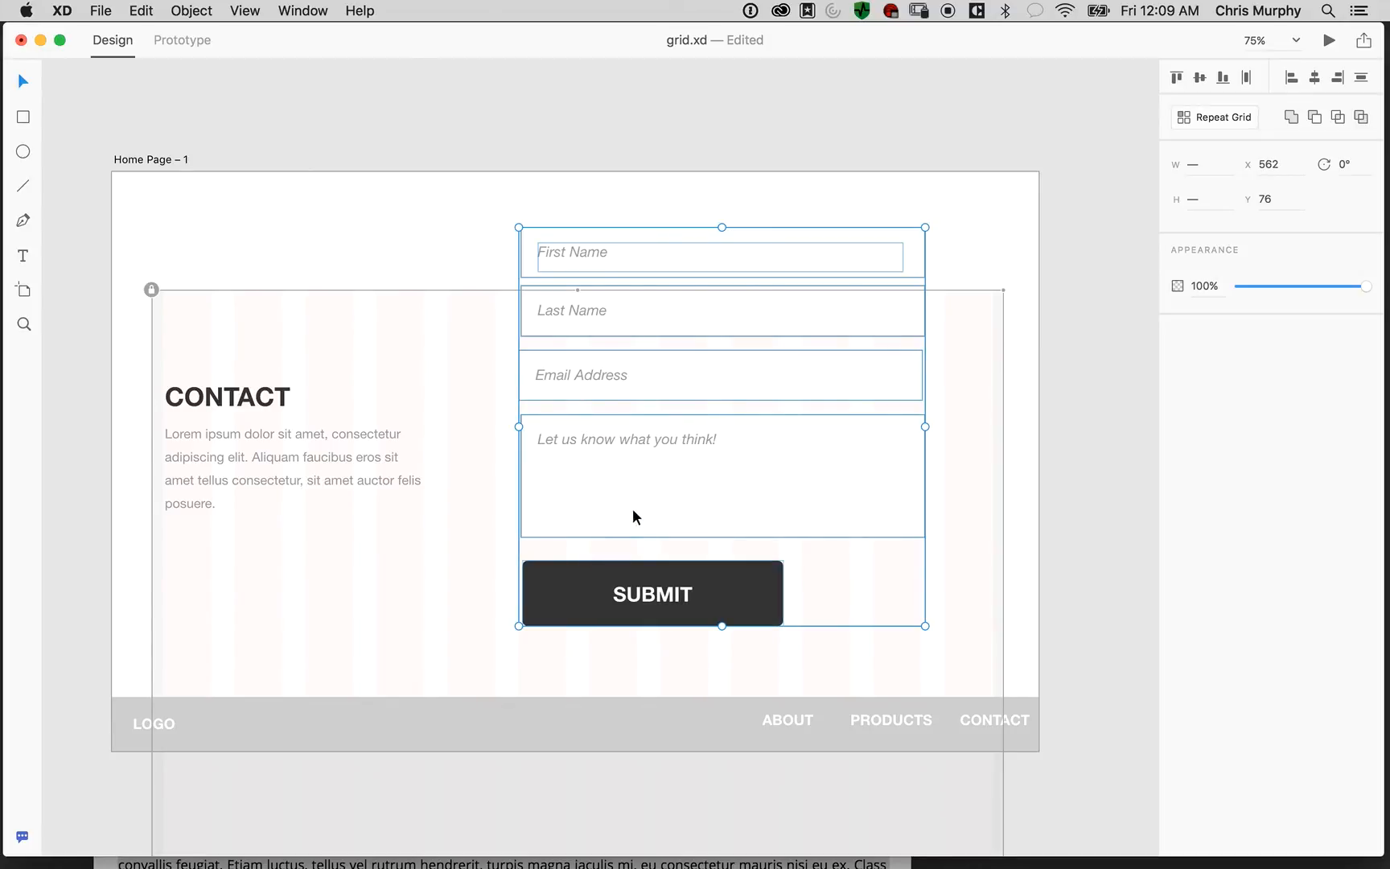
{"action": "left_click_drag", "start_coordinate": [573, 492], "coordinate": [622, 493]}
{"action": "left_click", "coordinate": [336, 480]}
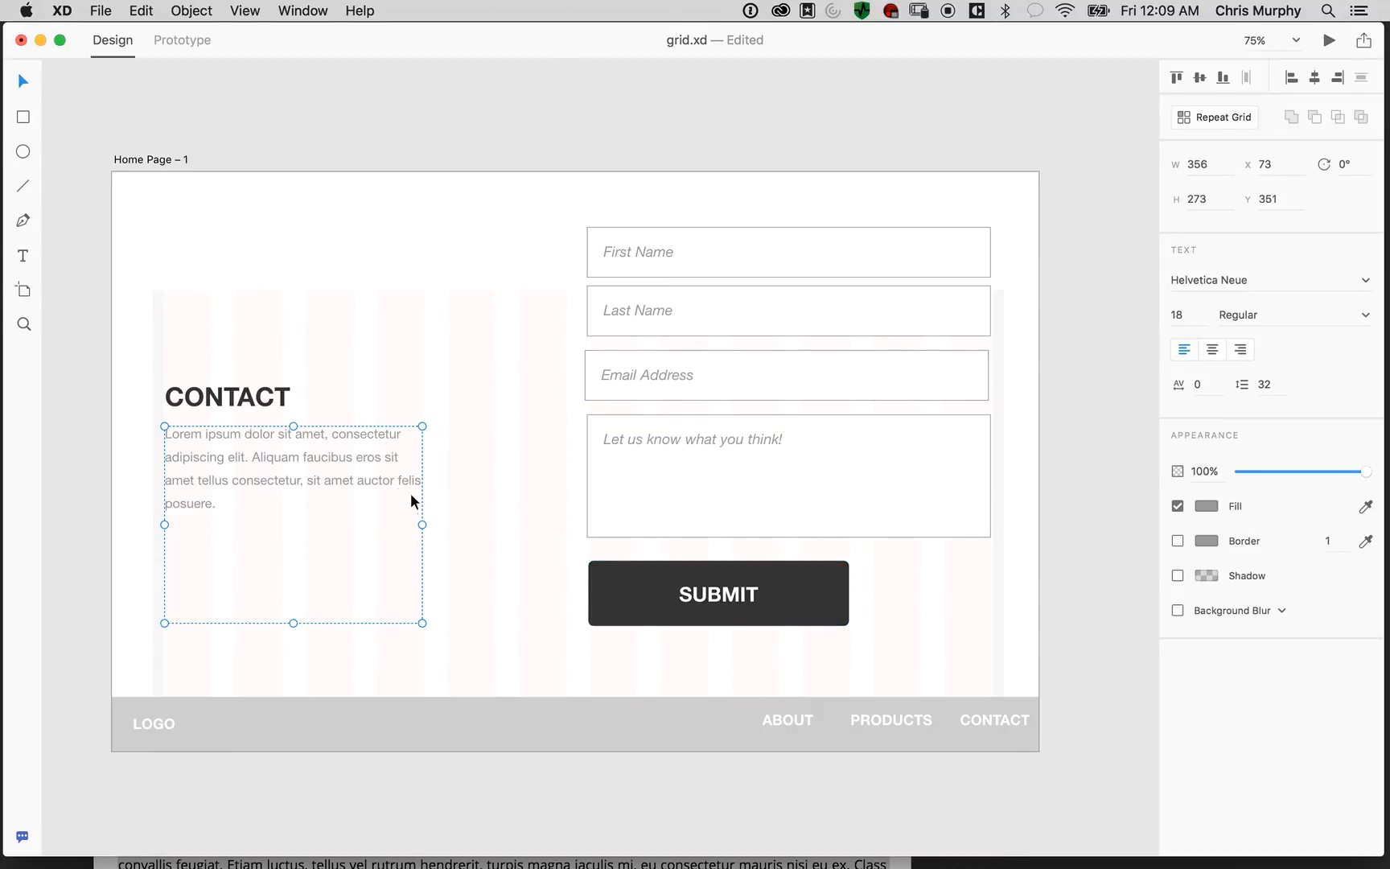
{"action": "left_click", "coordinate": [233, 397]}
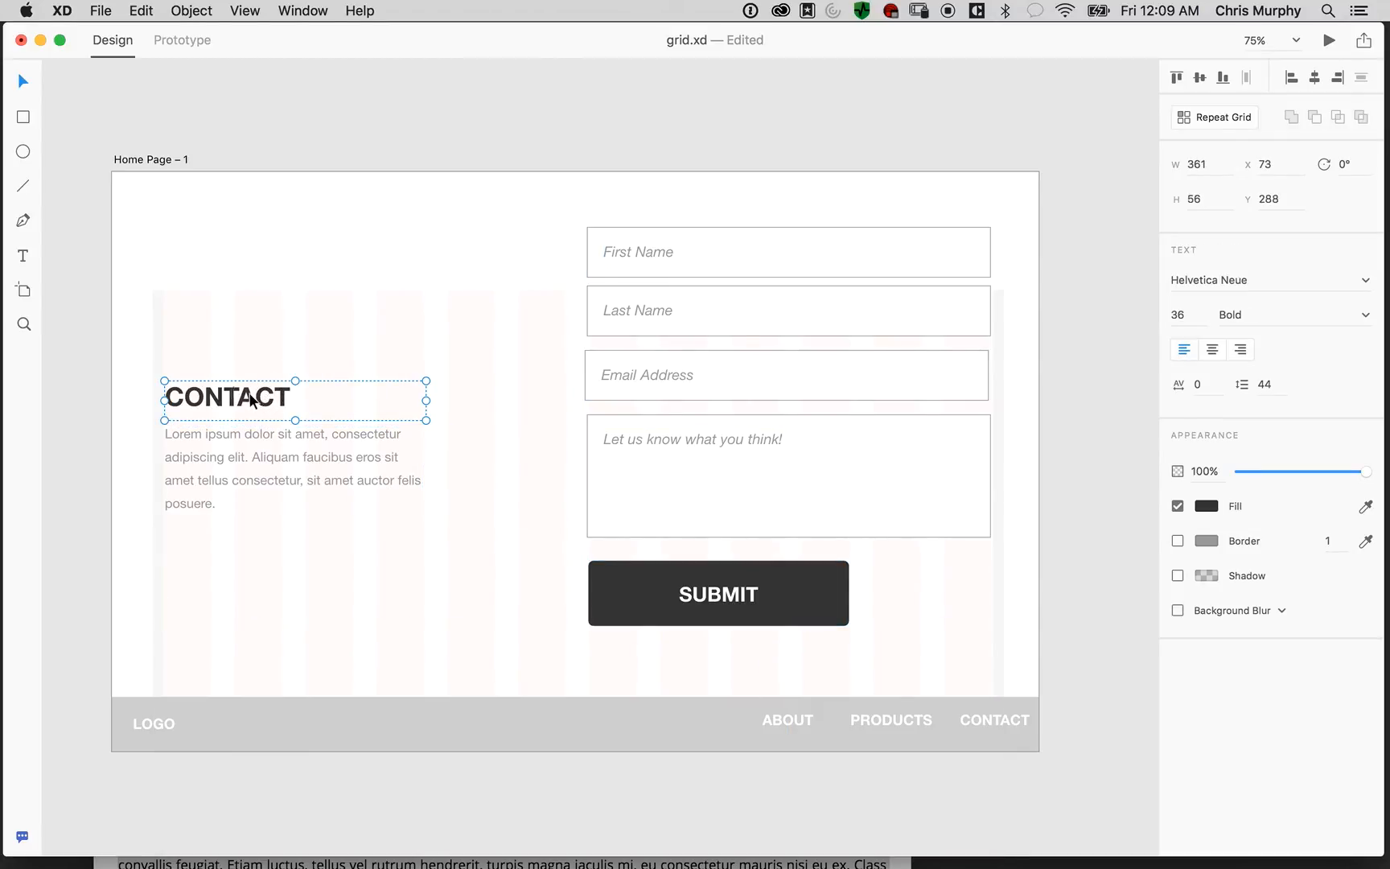
{"action": "left_click", "coordinate": [219, 458], "text": "shift"}
{"action": "left_click_drag", "start_coordinate": [217, 461], "coordinate": [287, 459]}
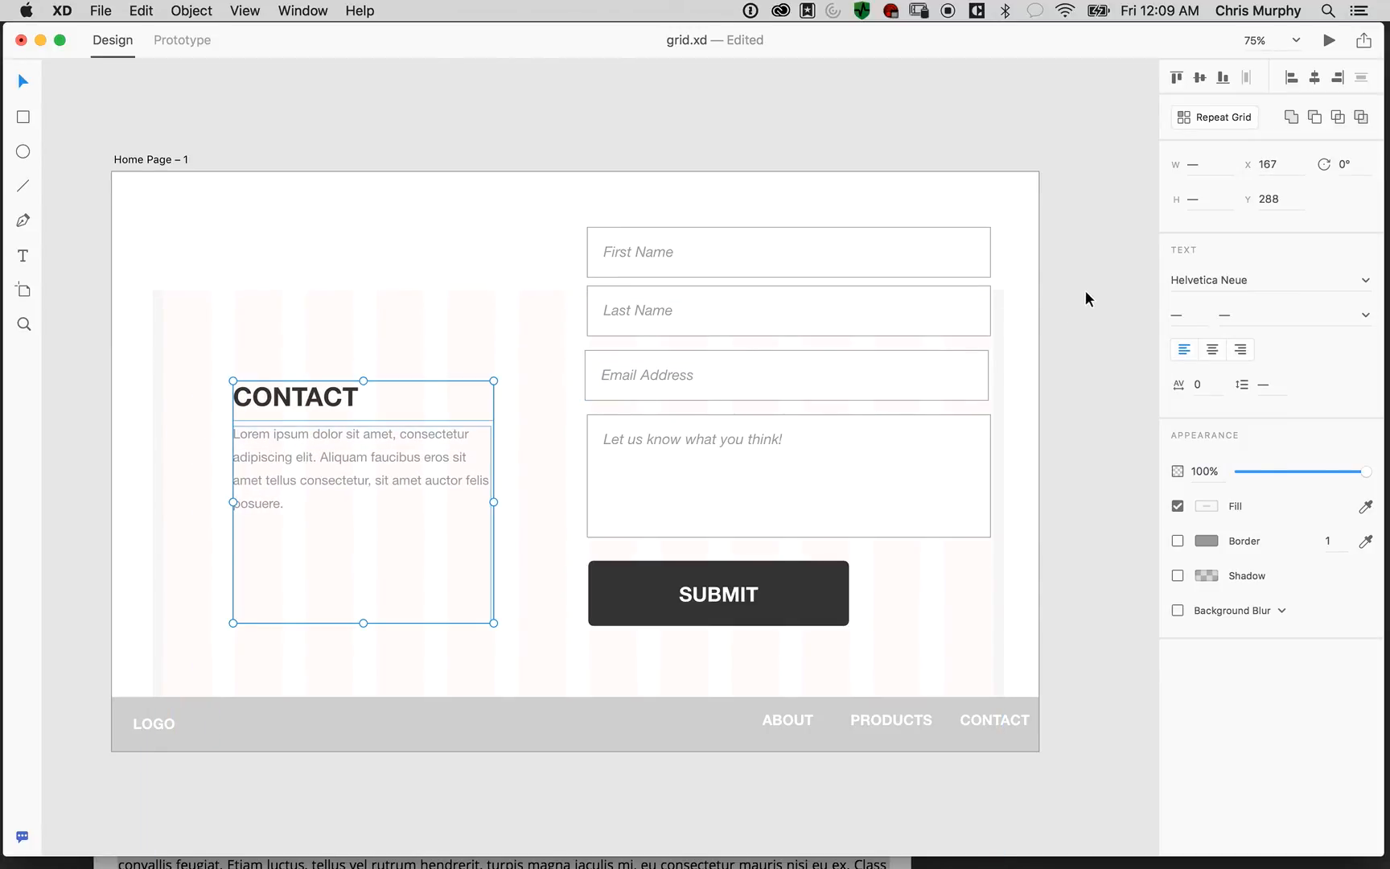
{"action": "left_click_drag", "start_coordinate": [456, 459], "coordinate": [438, 434]}
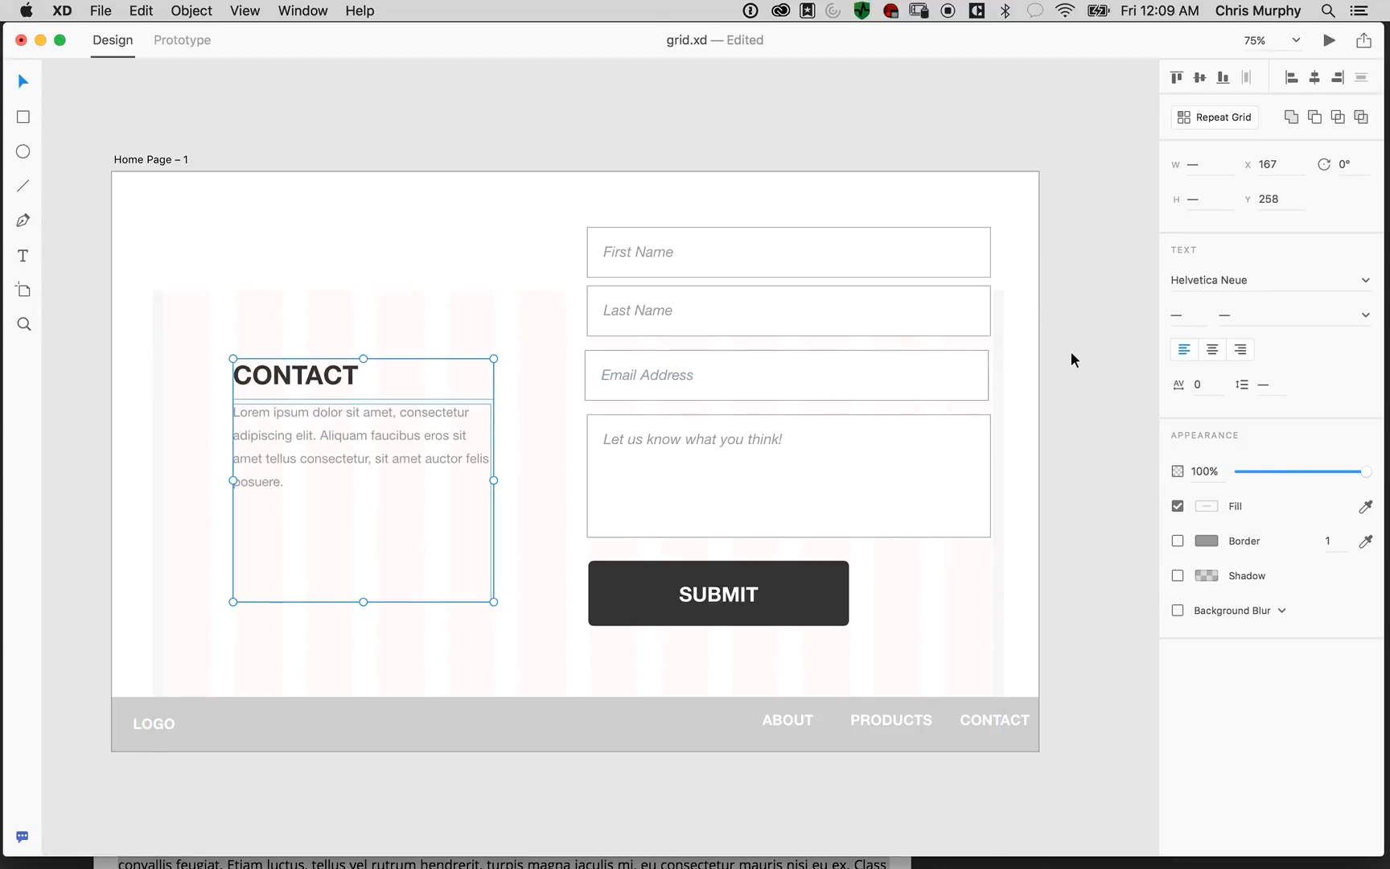
Rename the "Home Page – 1" artboard as "Contact" and save the file
{"action": "left_click_drag", "start_coordinate": [1060, 522], "coordinate": [1061, 606]}
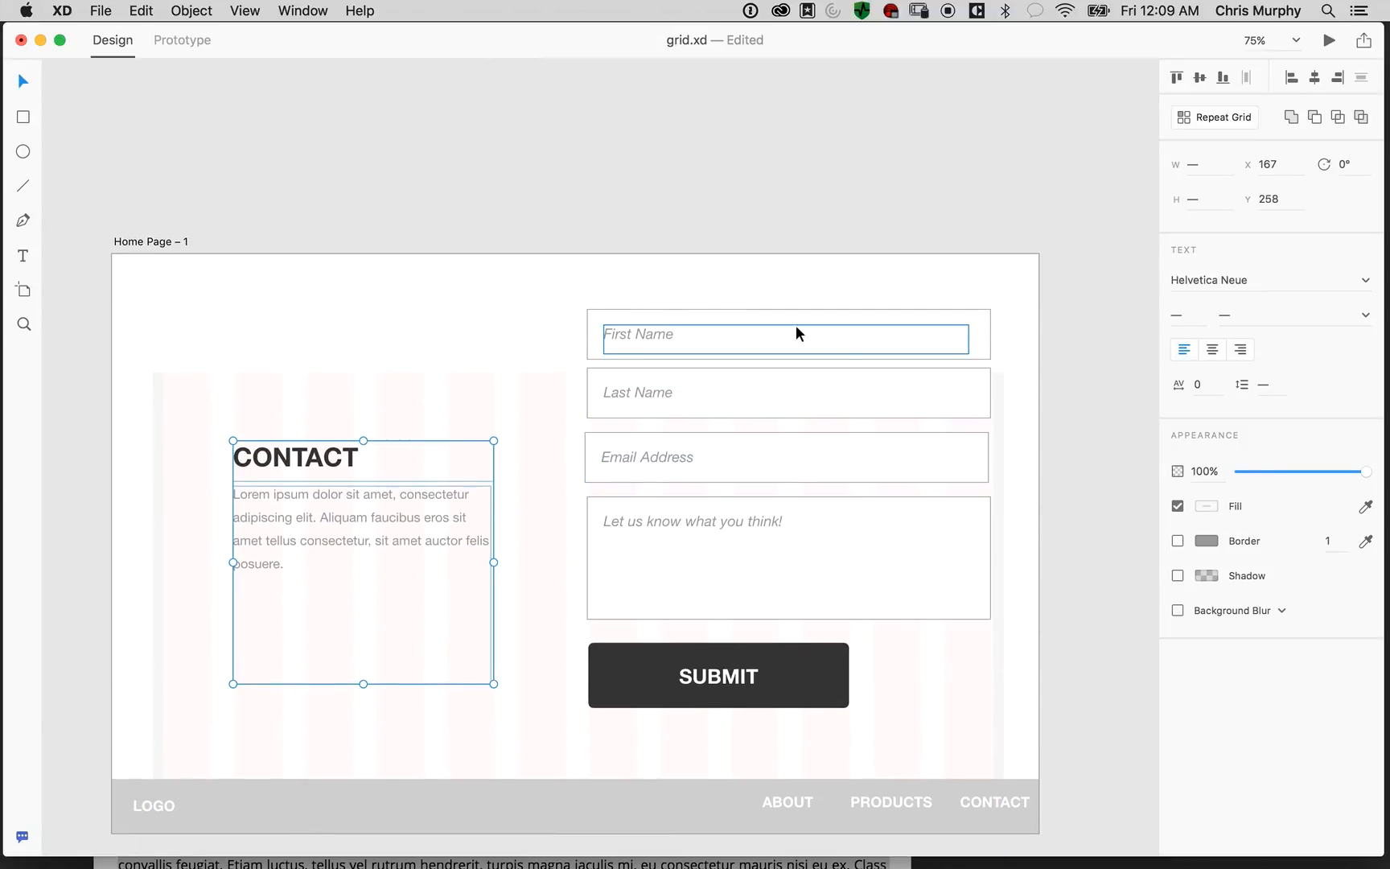
{"action": "left_click_drag", "start_coordinate": [1058, 662], "coordinate": [1060, 567]}
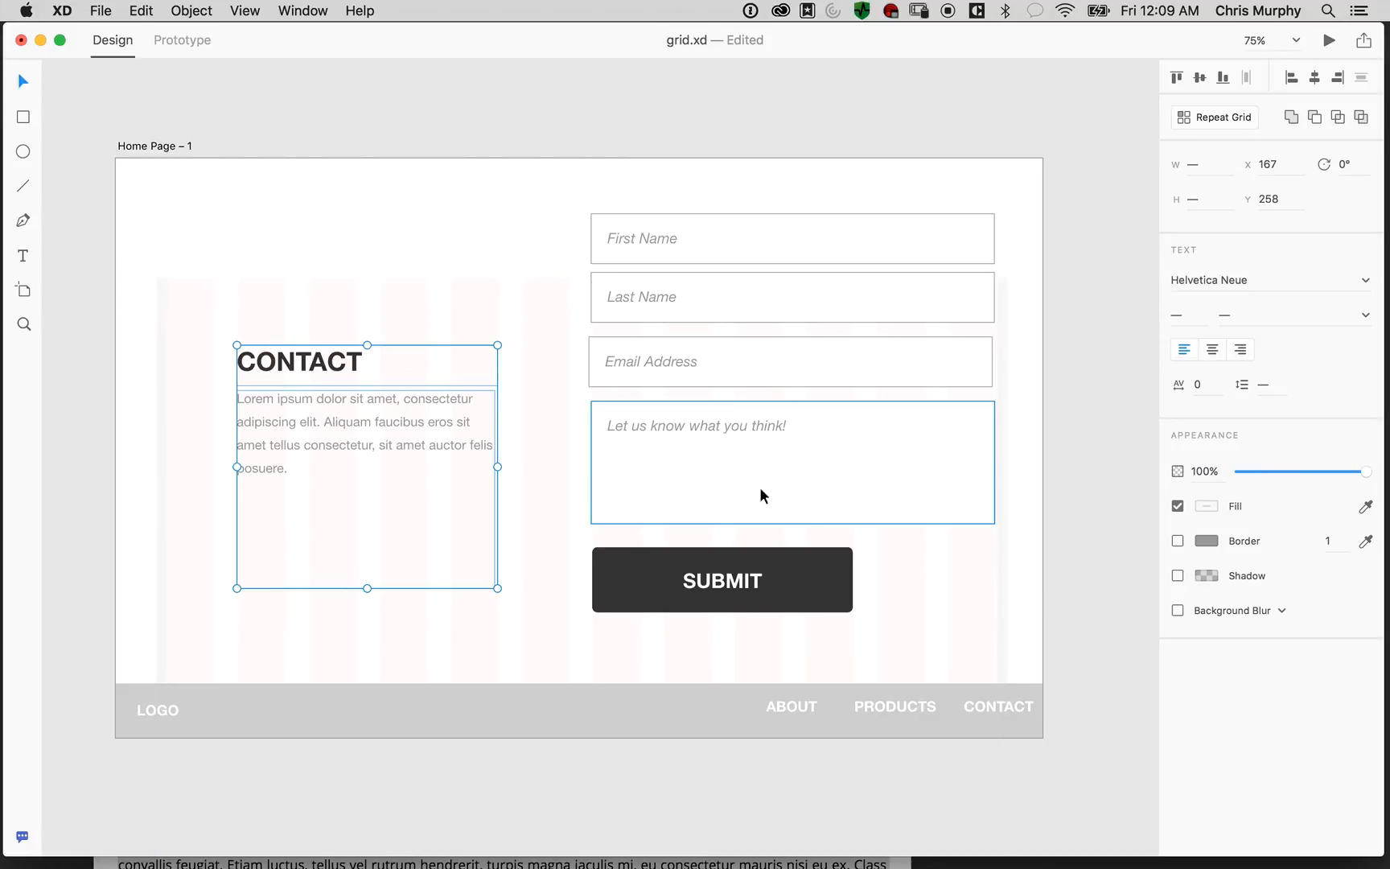
{"action": "double_click", "coordinate": [167, 145]}
{"action": "type", "text": "q"}
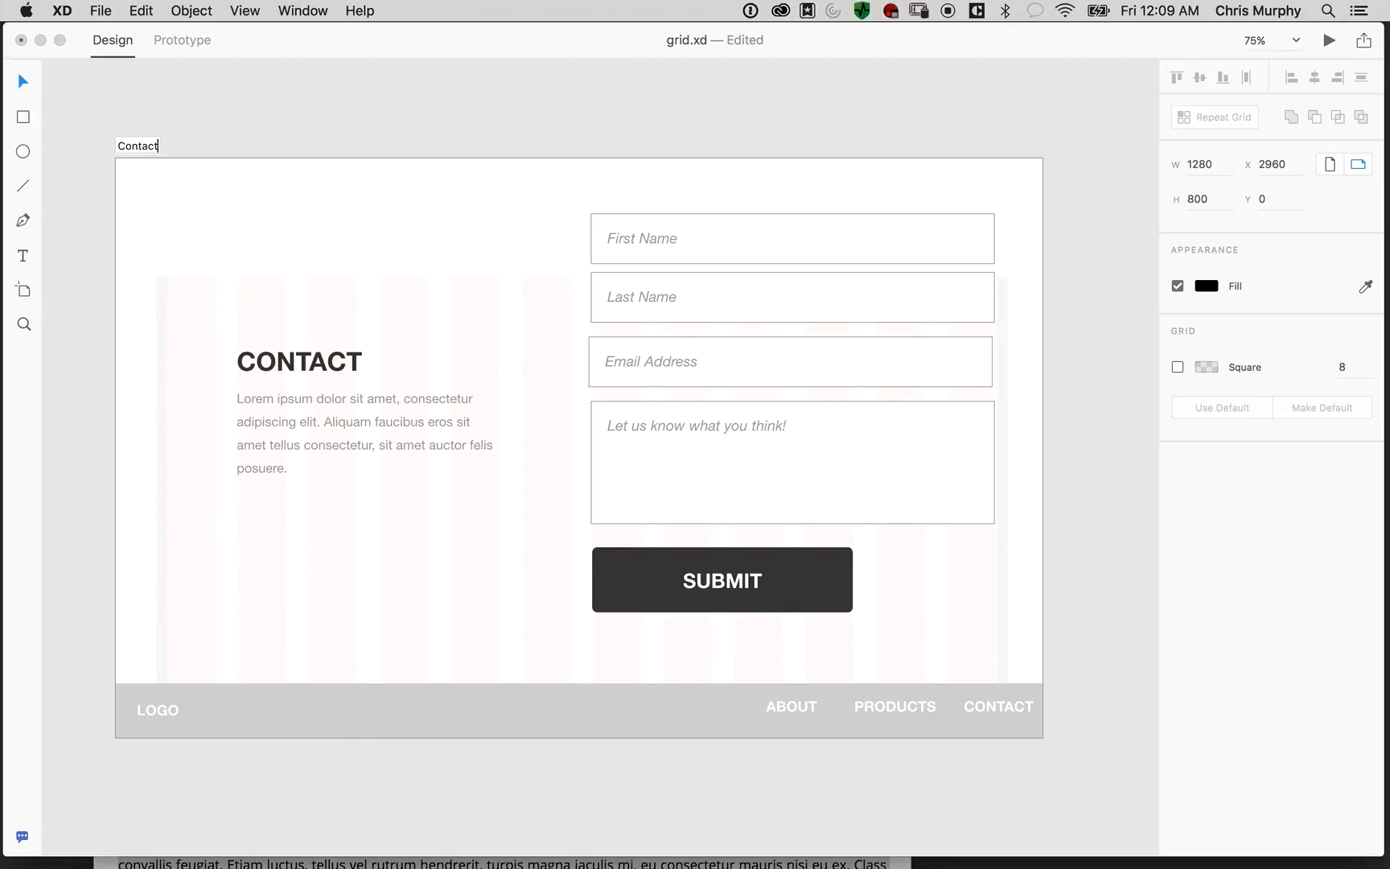
{"action": "key", "text": "Return"}
{"action": "key", "text": "super+s"}
Switch the document to Prototype mode
{"action": "key", "text": "space"}
{"action": "left_click_drag", "start_coordinate": [191, 104], "coordinate": [901, 167]}
{"action": "left_click_drag", "start_coordinate": [503, 128], "coordinate": [255, 154]}
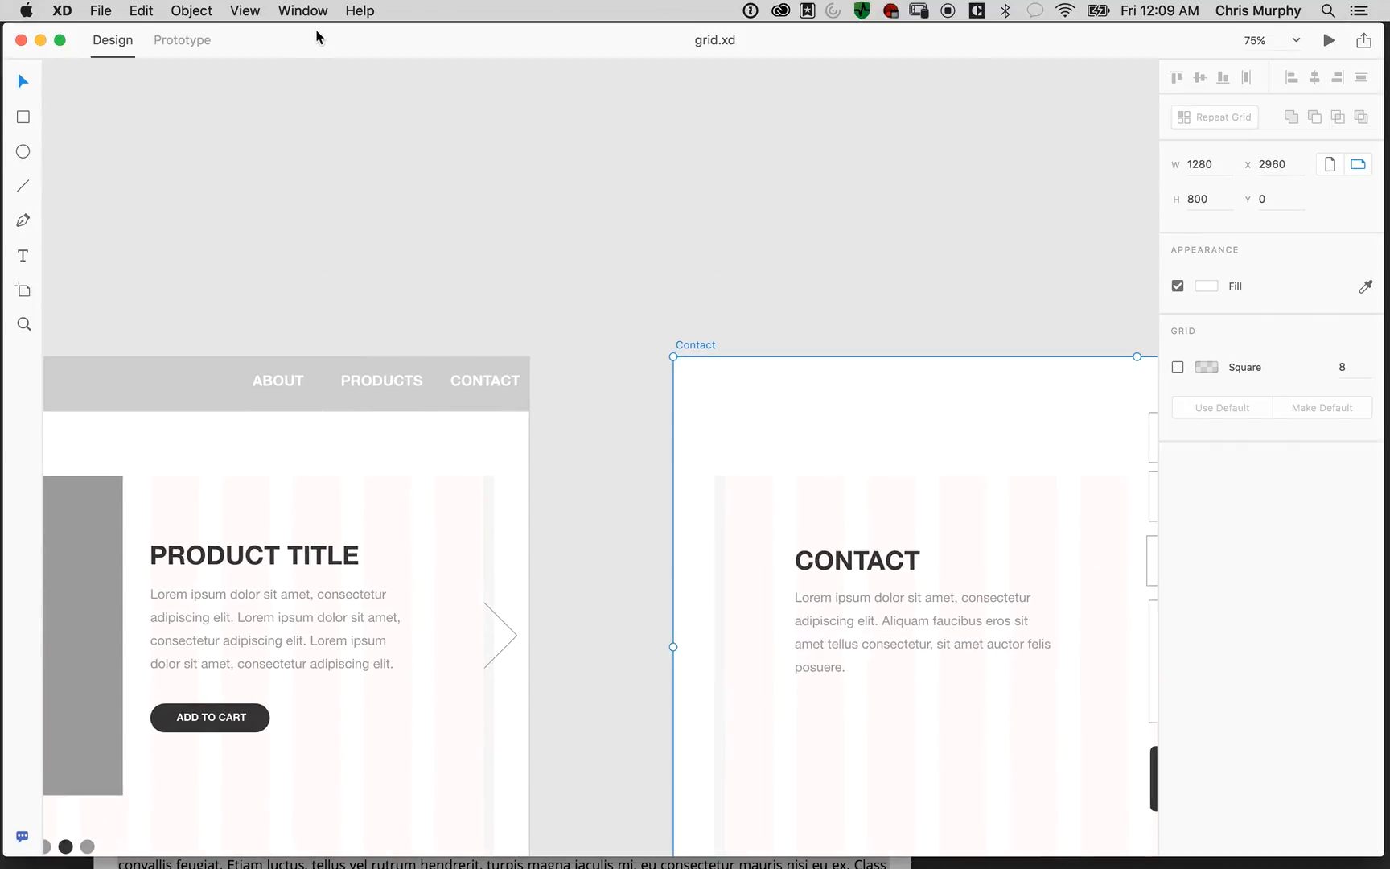
{"action": "left_click", "coordinate": [164, 42]}
{"action": "key", "text": "space"}
{"action": "left_click_drag", "start_coordinate": [767, 203], "coordinate": [1101, 115]}
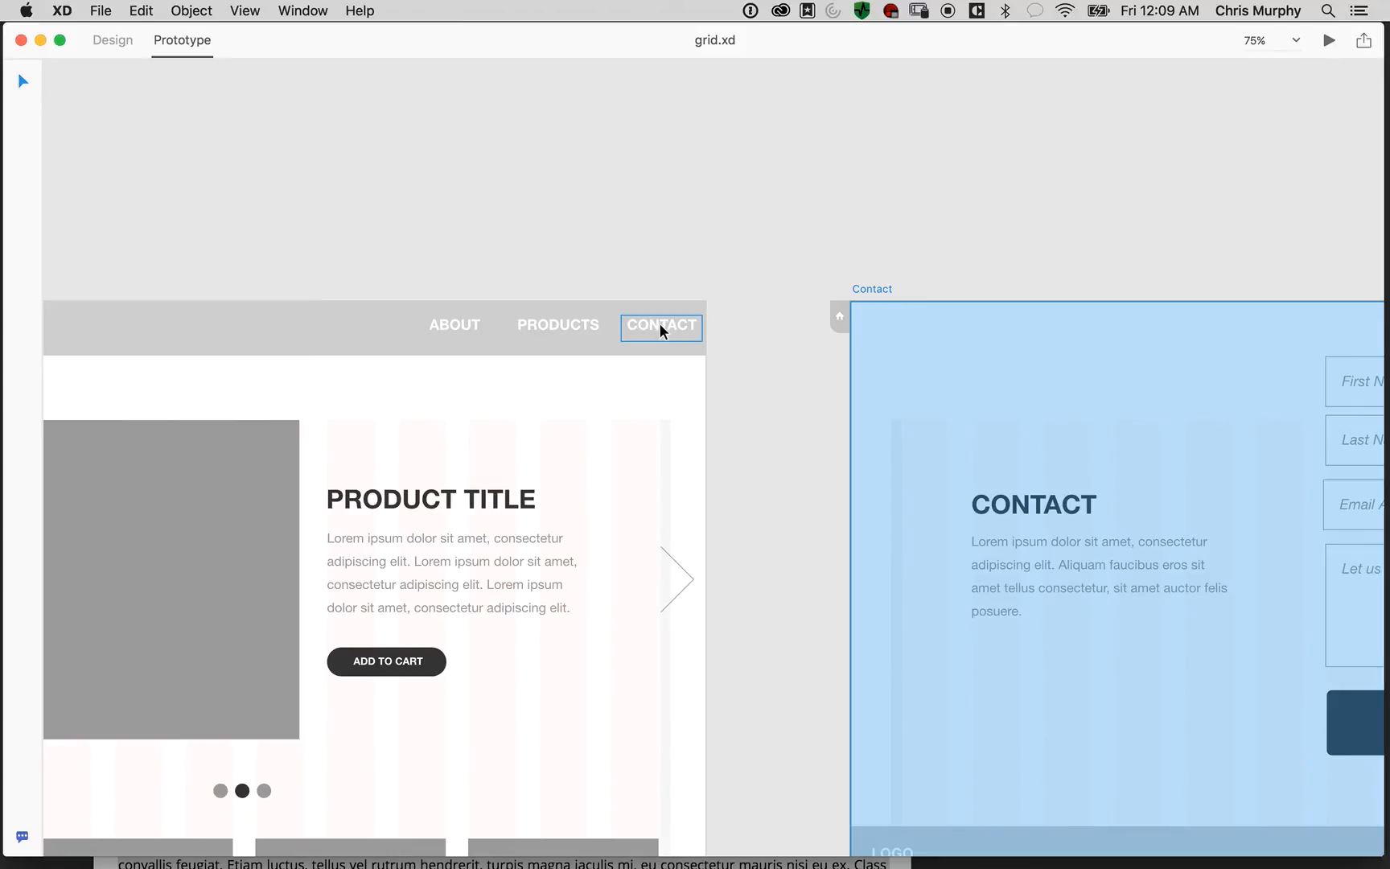
Link the CONTACT item in the Home Page's navigation bar to the Contact artboard
{"action": "key", "text": "super+minus"}
{"action": "key", "text": "space"}
{"action": "left_click_drag", "start_coordinate": [431, 316], "coordinate": [1117, 265]}
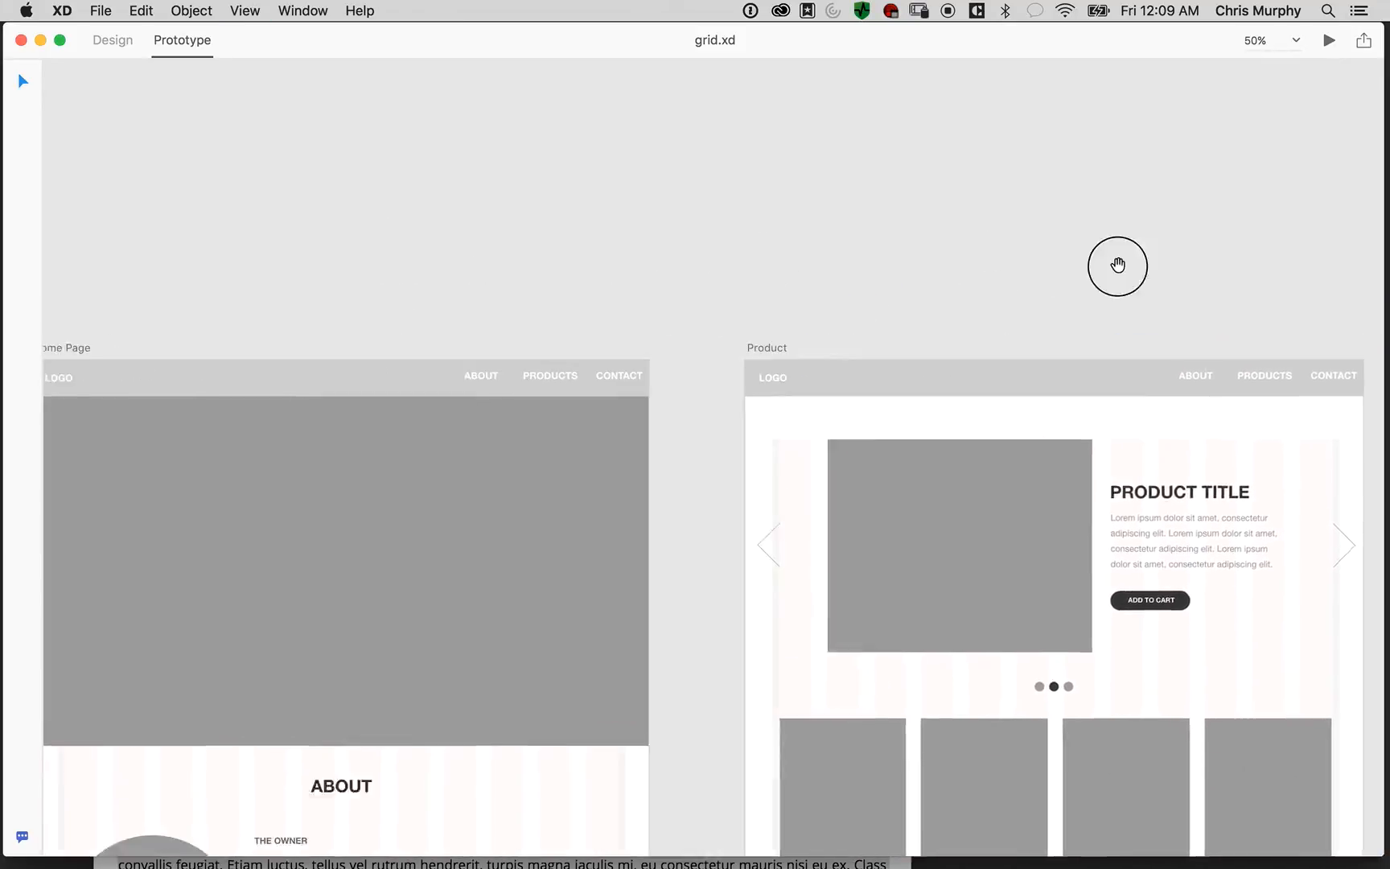
{"action": "left_click_drag", "start_coordinate": [850, 304], "coordinate": [441, 238]}
{"action": "left_click", "coordinate": [439, 320]}
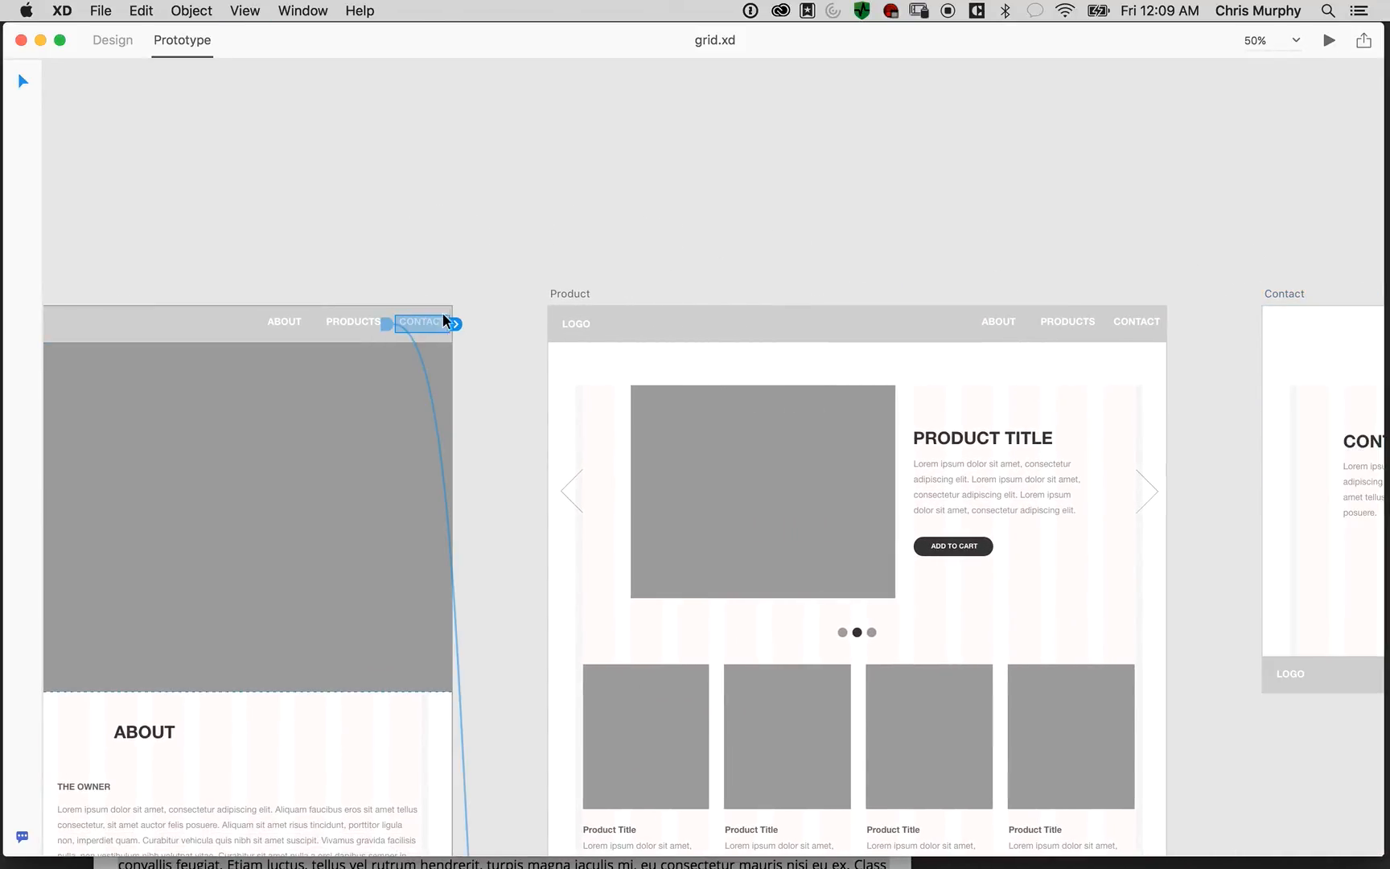
{"action": "left_click", "coordinate": [457, 324]}
{"action": "key", "text": "space"}
{"action": "left_click_drag", "start_coordinate": [944, 251], "coordinate": [557, 219]}
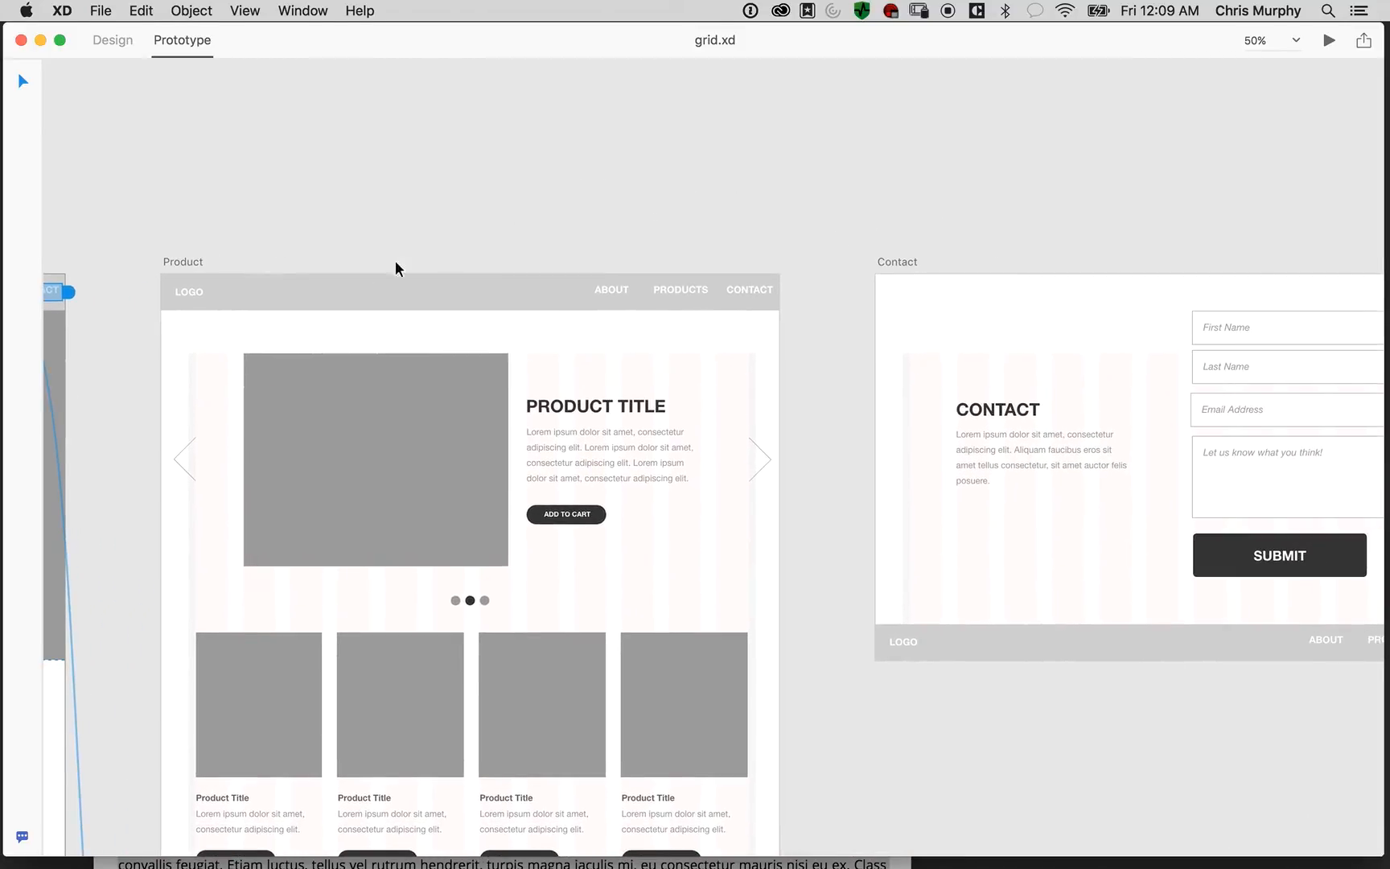
{"action": "left_click", "coordinate": [69, 292]}
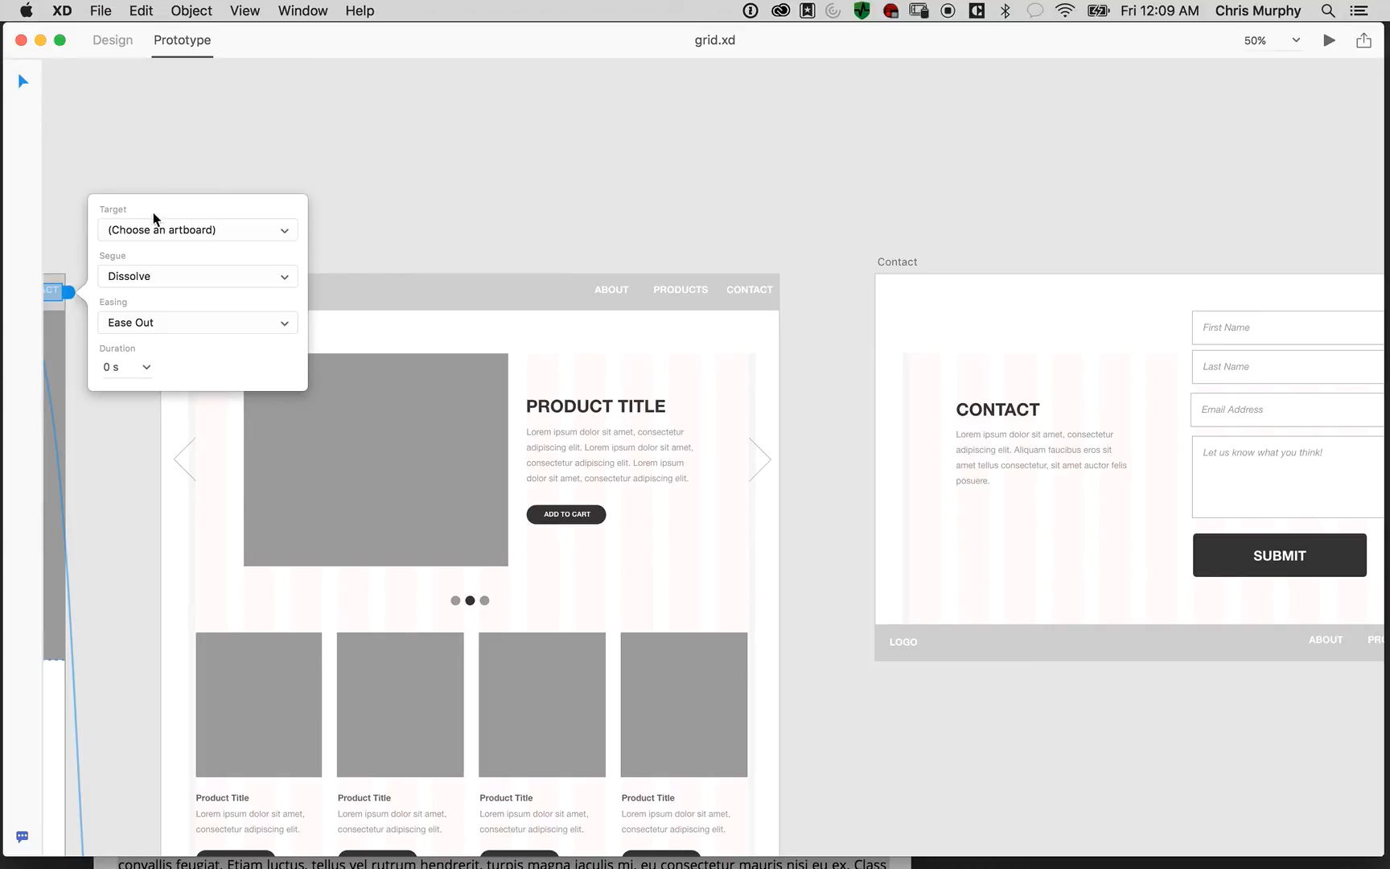
{"action": "left_click", "coordinate": [241, 231]}
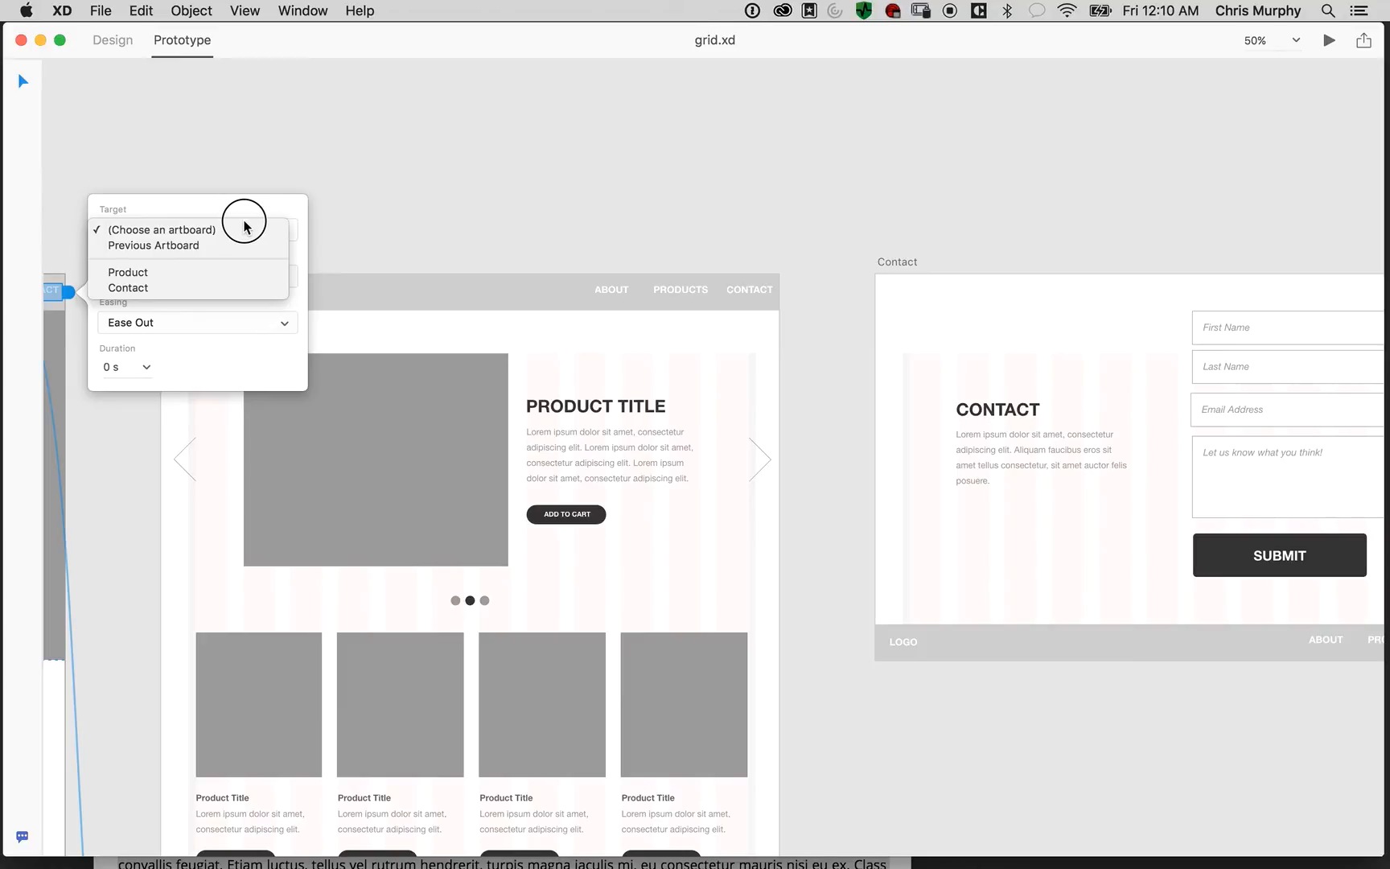
{"action": "left_click", "coordinate": [202, 287]}
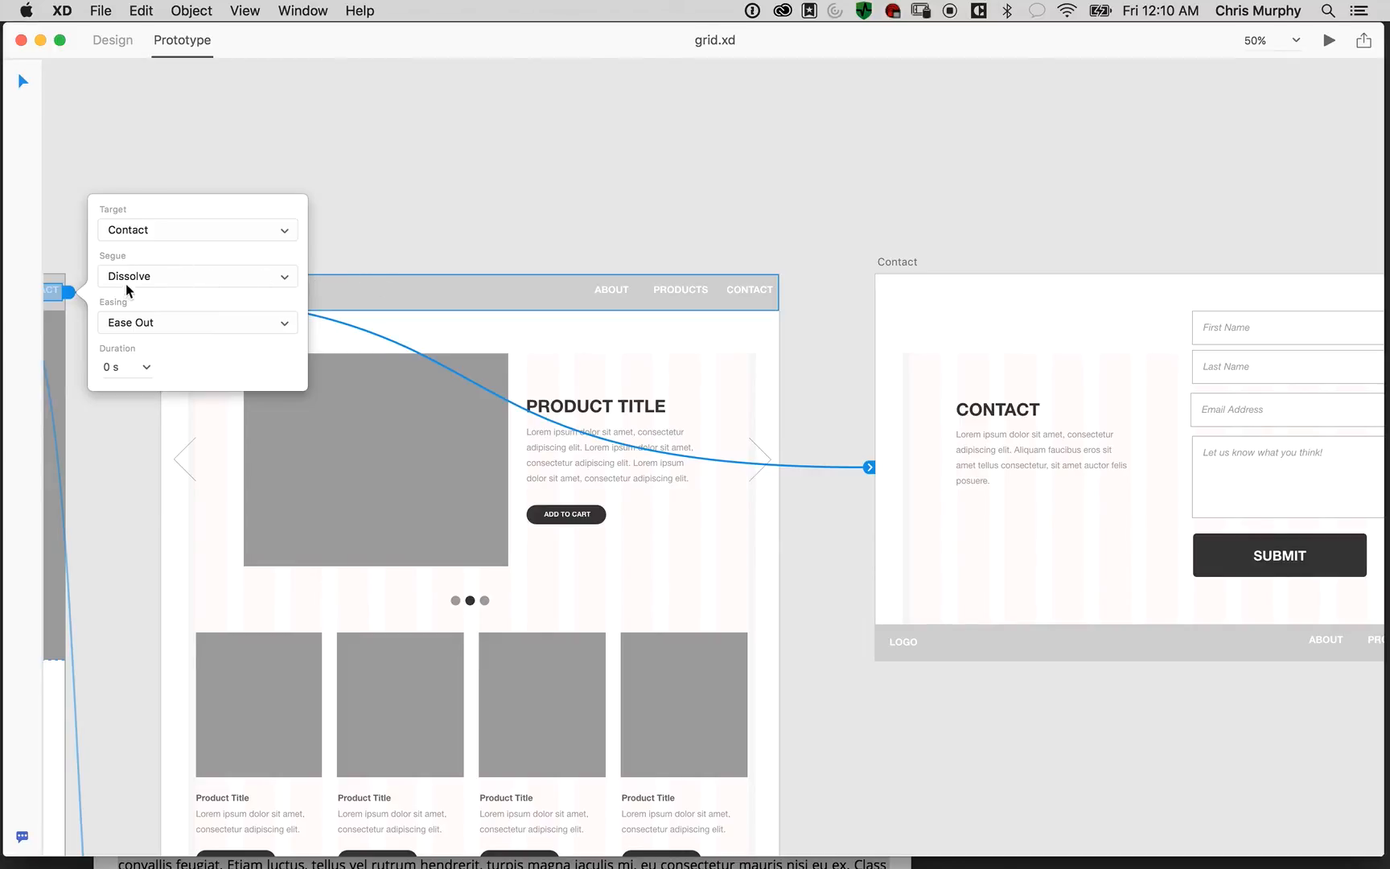
Set the CONTACT link's segue to Push Down with a duration of 0.2 s
{"action": "left_click", "coordinate": [178, 278]}
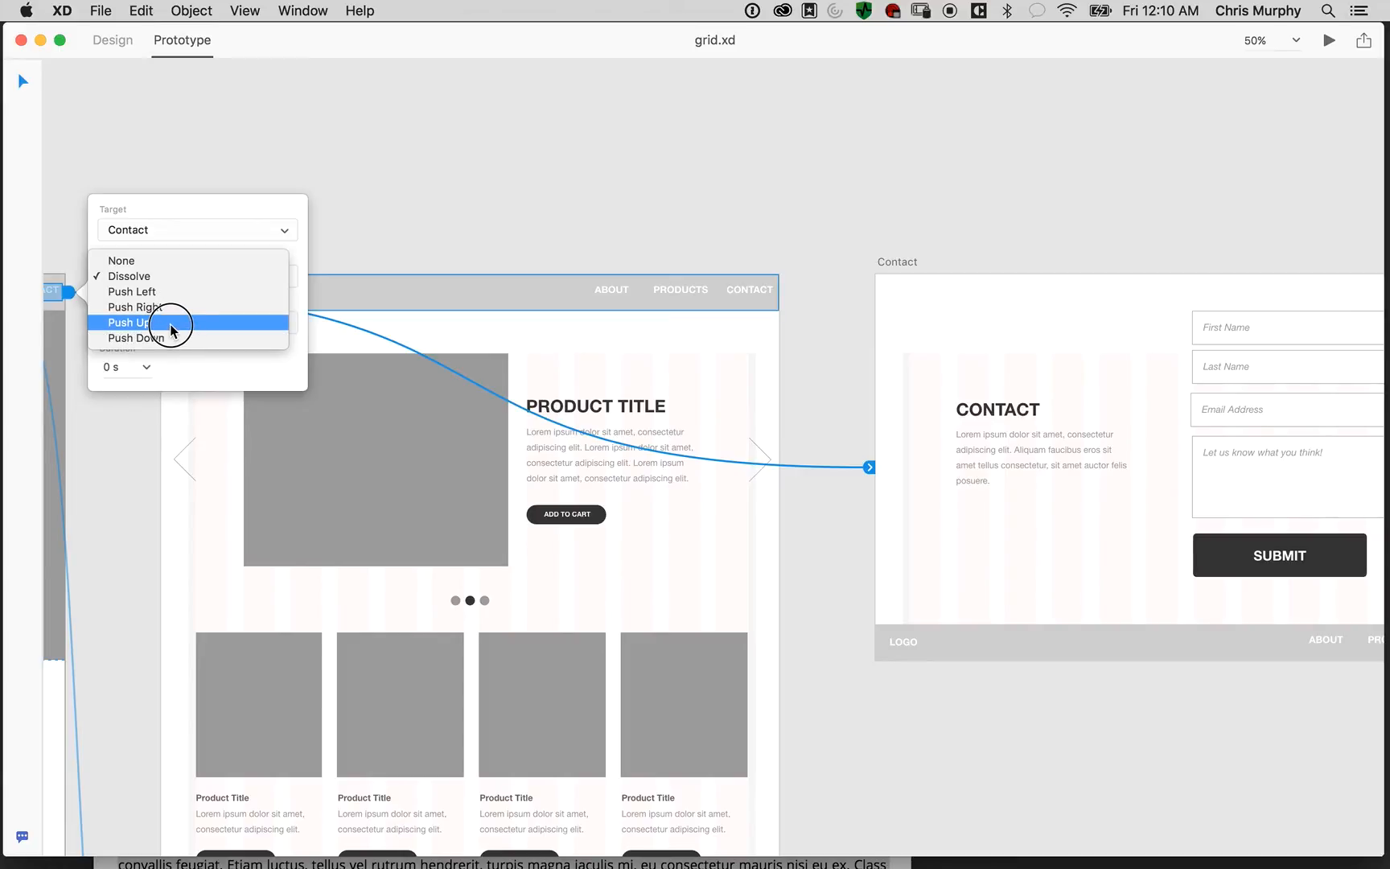
{"action": "left_click", "coordinate": [165, 338]}
{"action": "left_click", "coordinate": [107, 369]}
{"action": "key", "text": "BackSpace"}
{"action": "type", "text": "."}
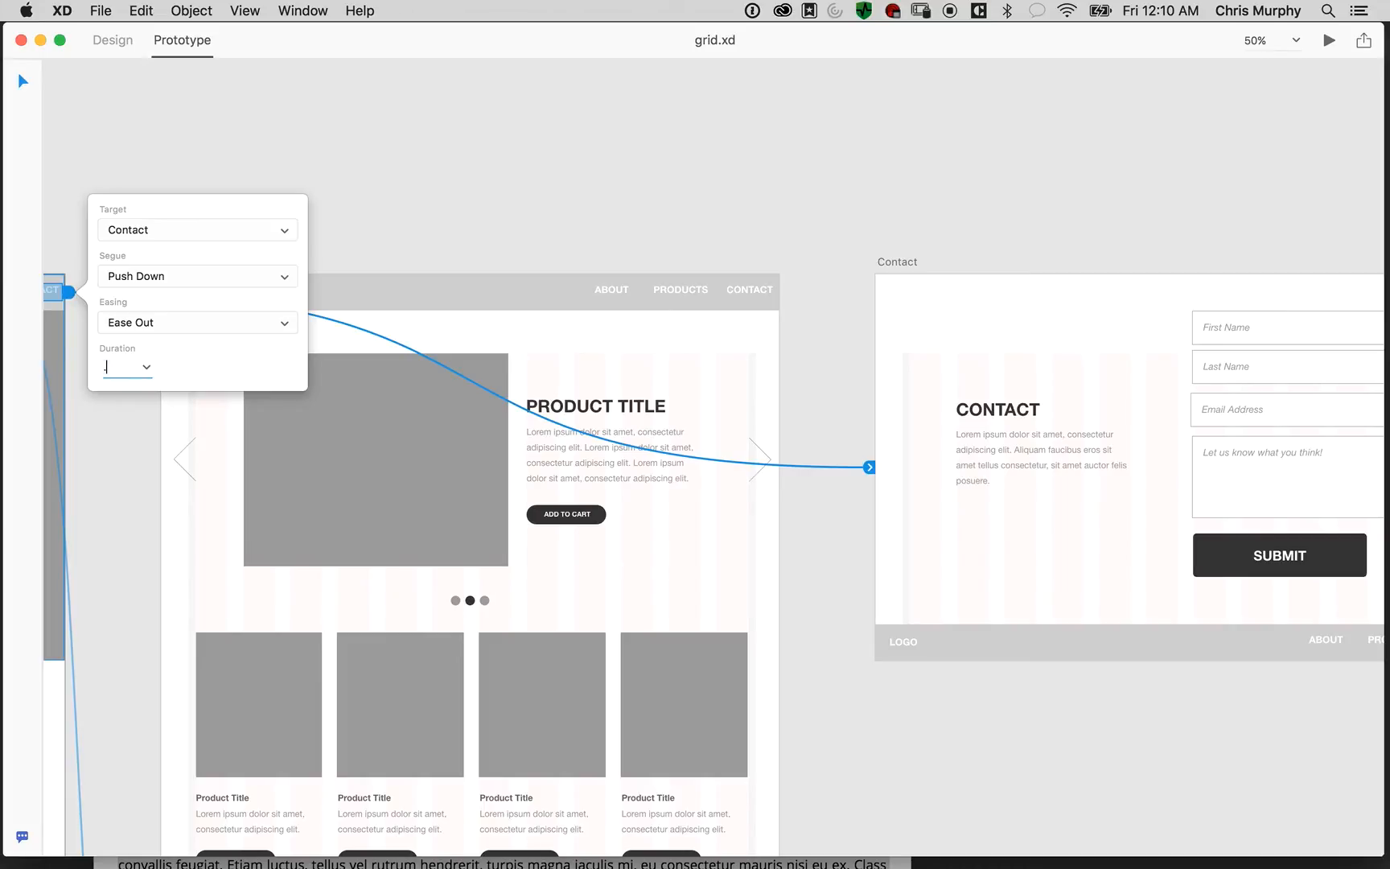
{"action": "type", "text": "2"}
{"action": "key", "text": "Return"}
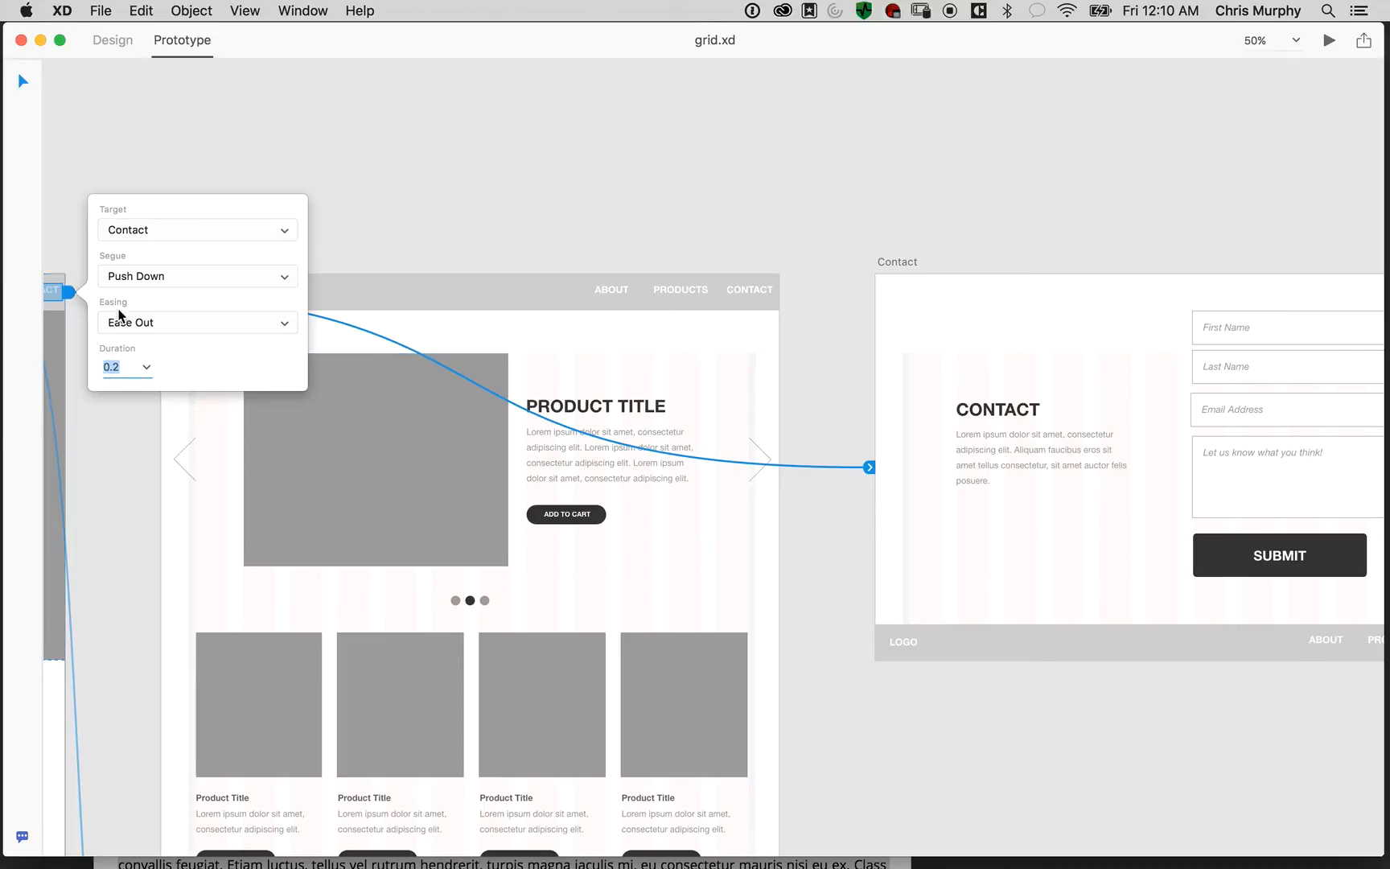
{"action": "left_click", "coordinate": [1002, 156]}
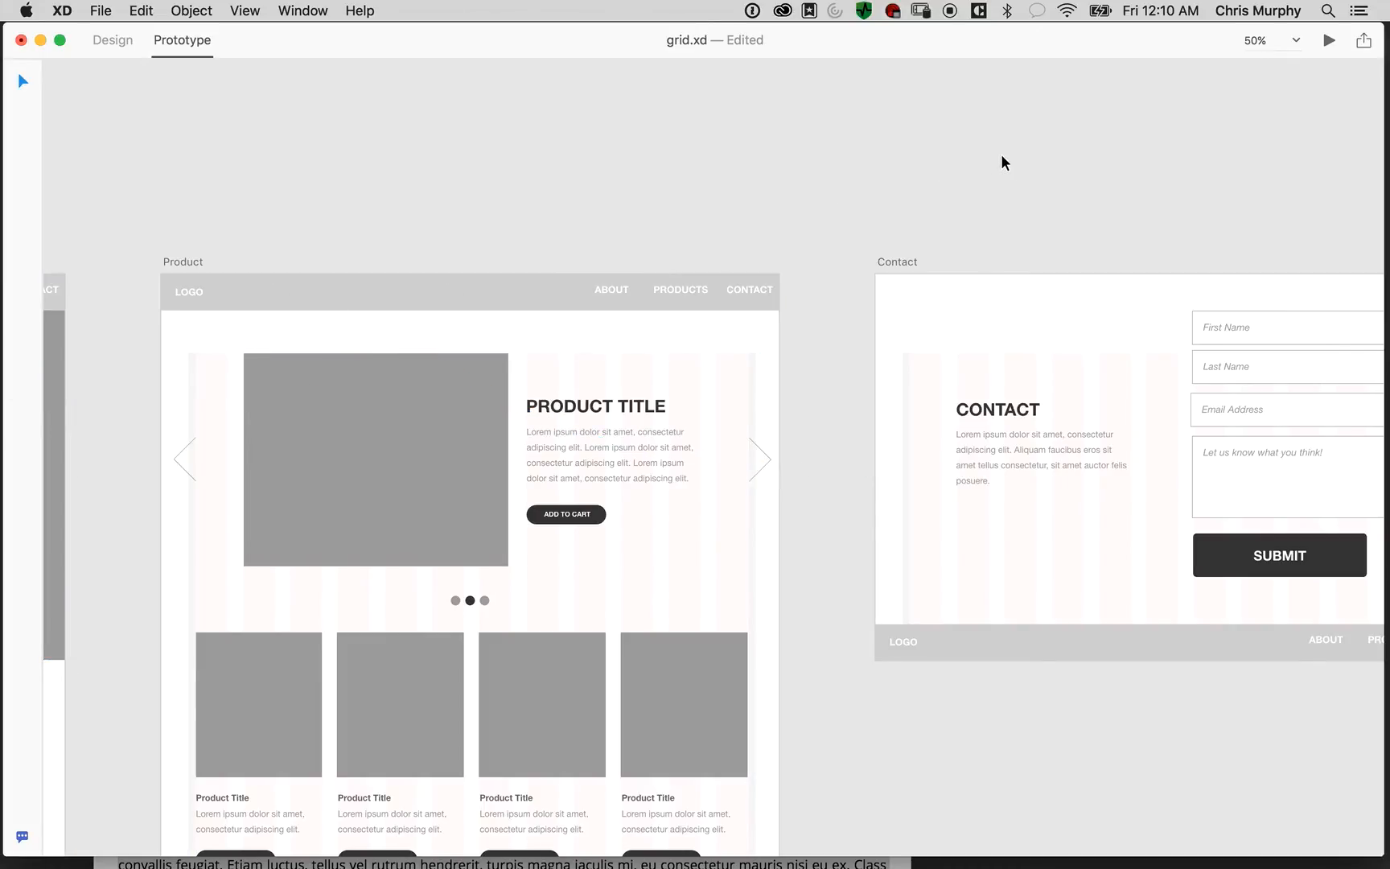
Preview the prototype and test the CONTACT link from the Home Page, closing the preview when done
{"action": "left_click", "coordinate": [1325, 40]}
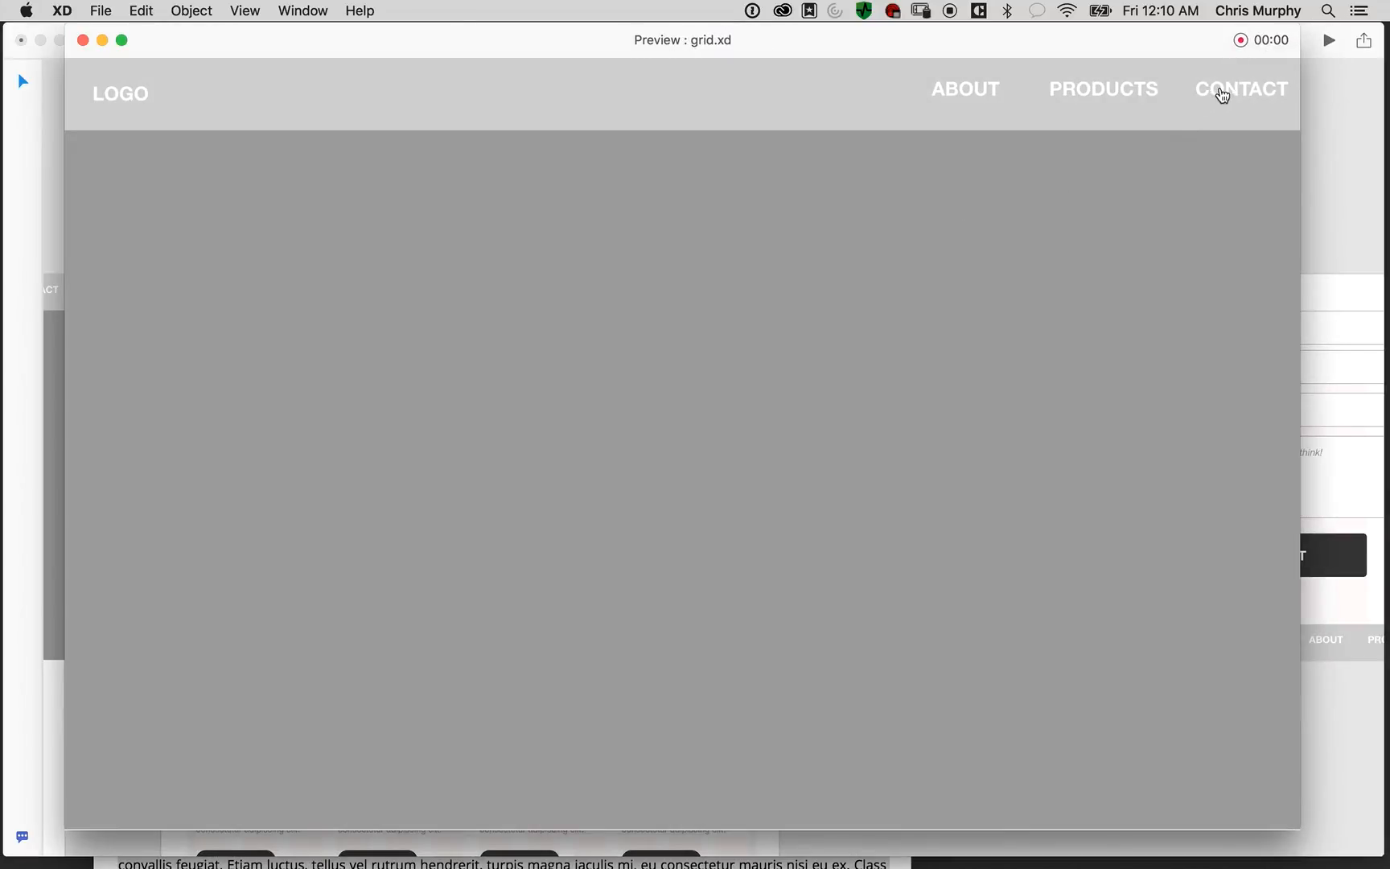
{"action": "left_click", "coordinate": [1223, 90]}
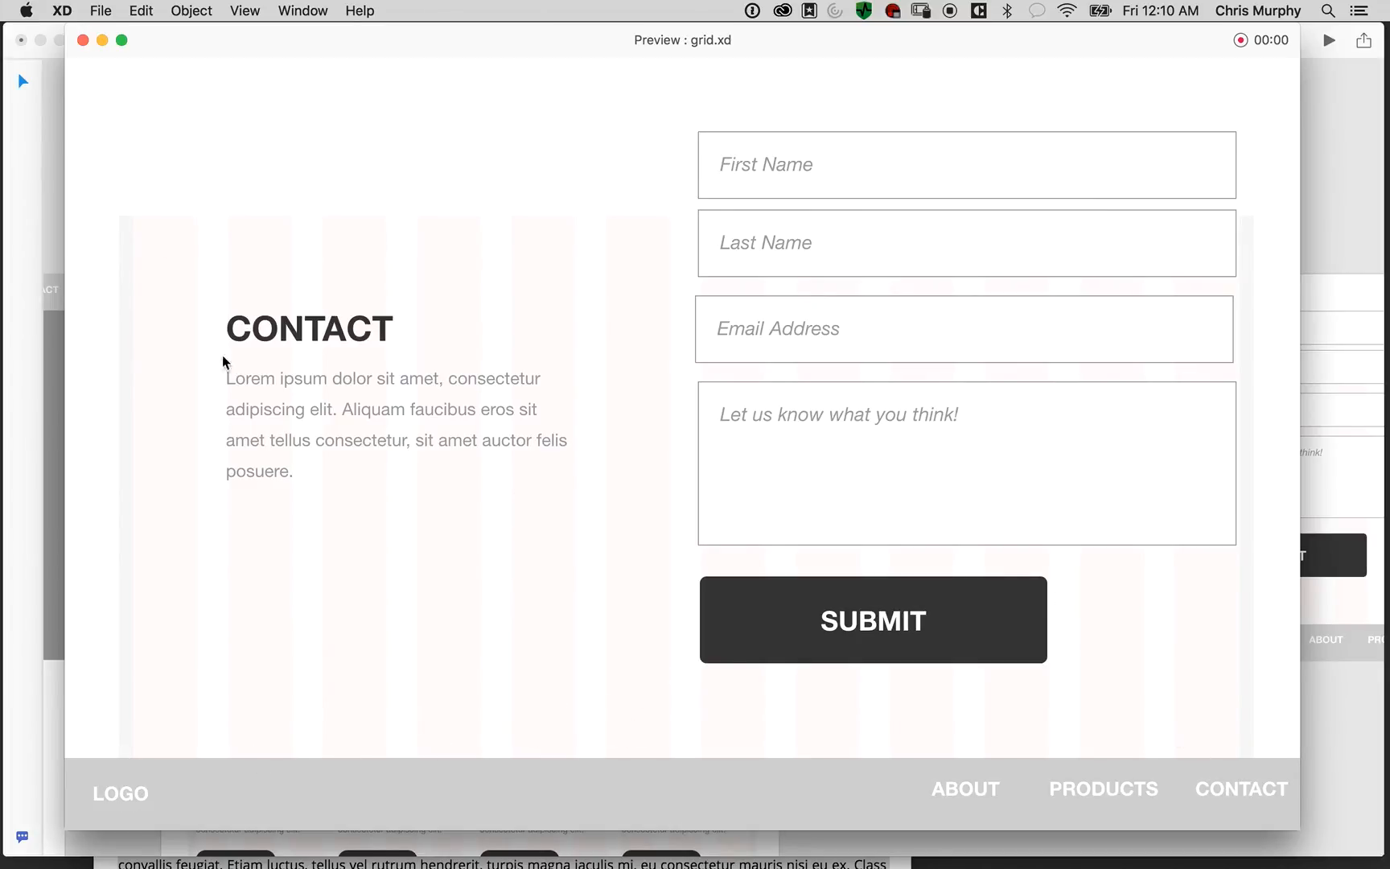
{"action": "key", "text": "super+w"}
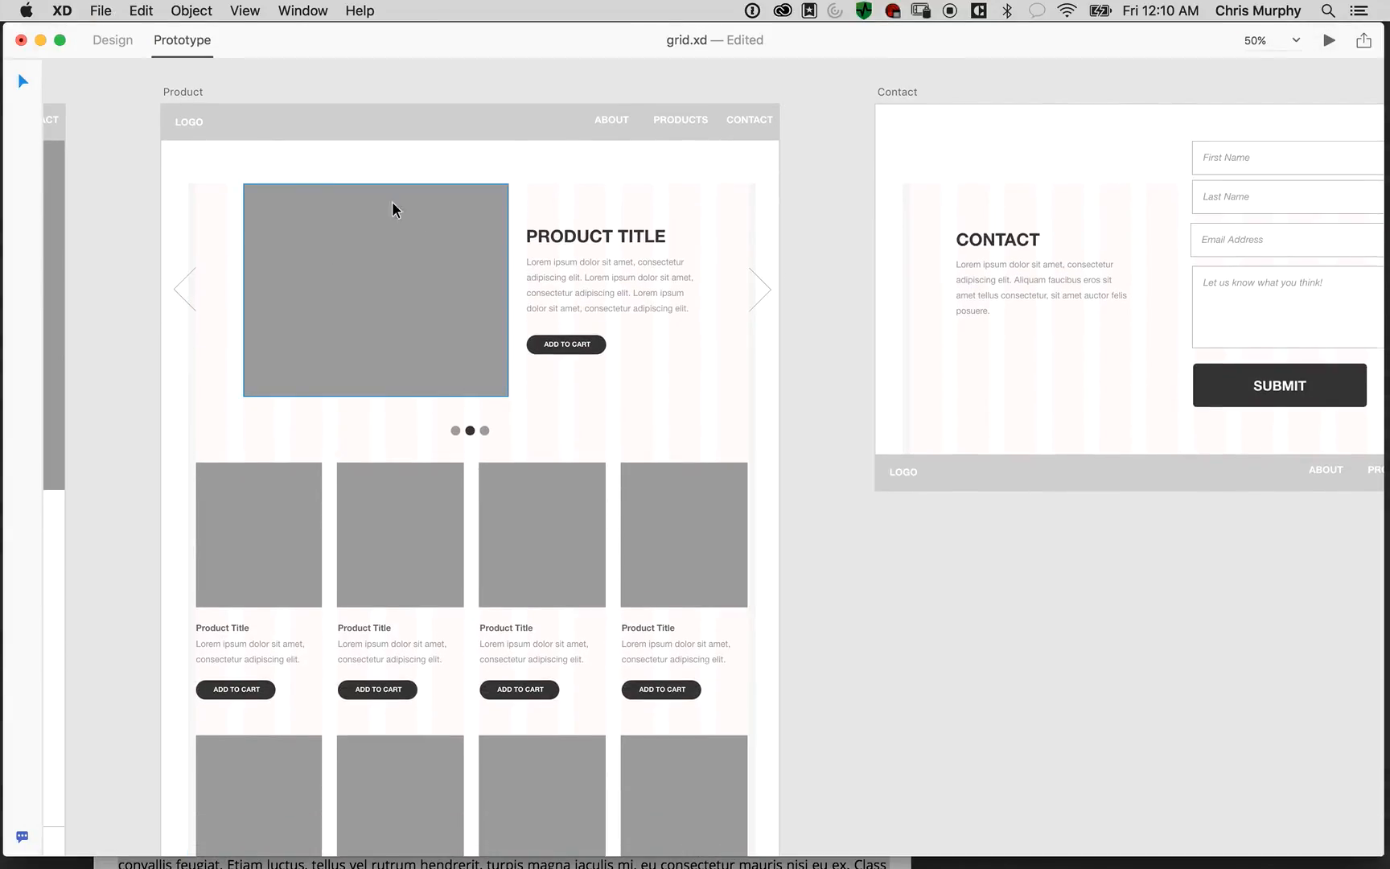
Link the LOGO in the Contact artboard's footer bar to the Home Page artboard
{"action": "left_click_drag", "start_coordinate": [102, 221], "coordinate": [727, 316]}
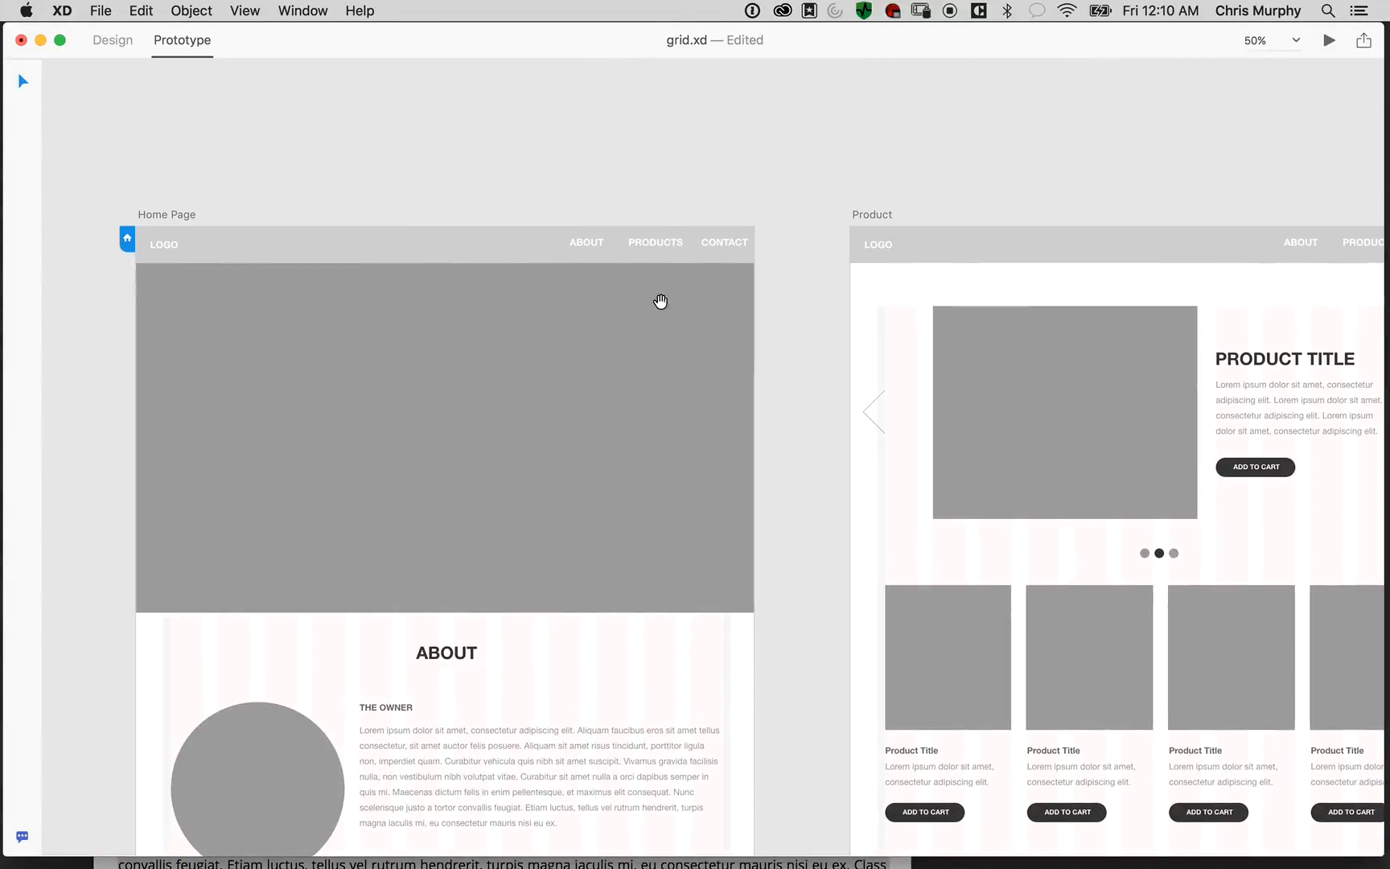
{"action": "left_click", "coordinate": [179, 250]}
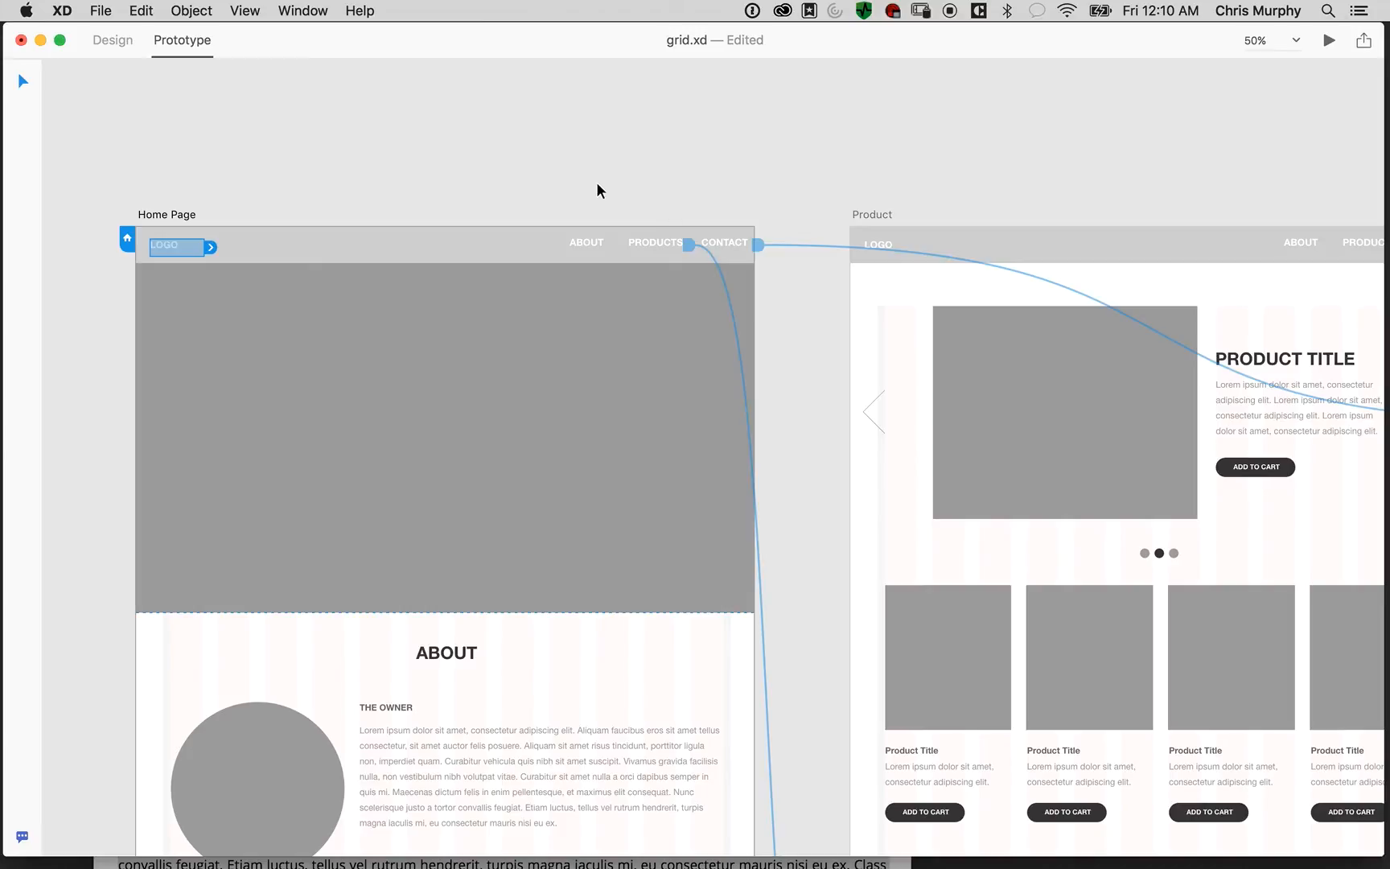
{"action": "left_click", "coordinate": [599, 194]}
{"action": "left_click", "coordinate": [170, 249]}
{"action": "left_click_drag", "start_coordinate": [1132, 182], "coordinate": [89, 227]}
{"action": "left_click_drag", "start_coordinate": [592, 630], "coordinate": [541, 513]}
{"action": "left_click", "coordinate": [499, 523]}
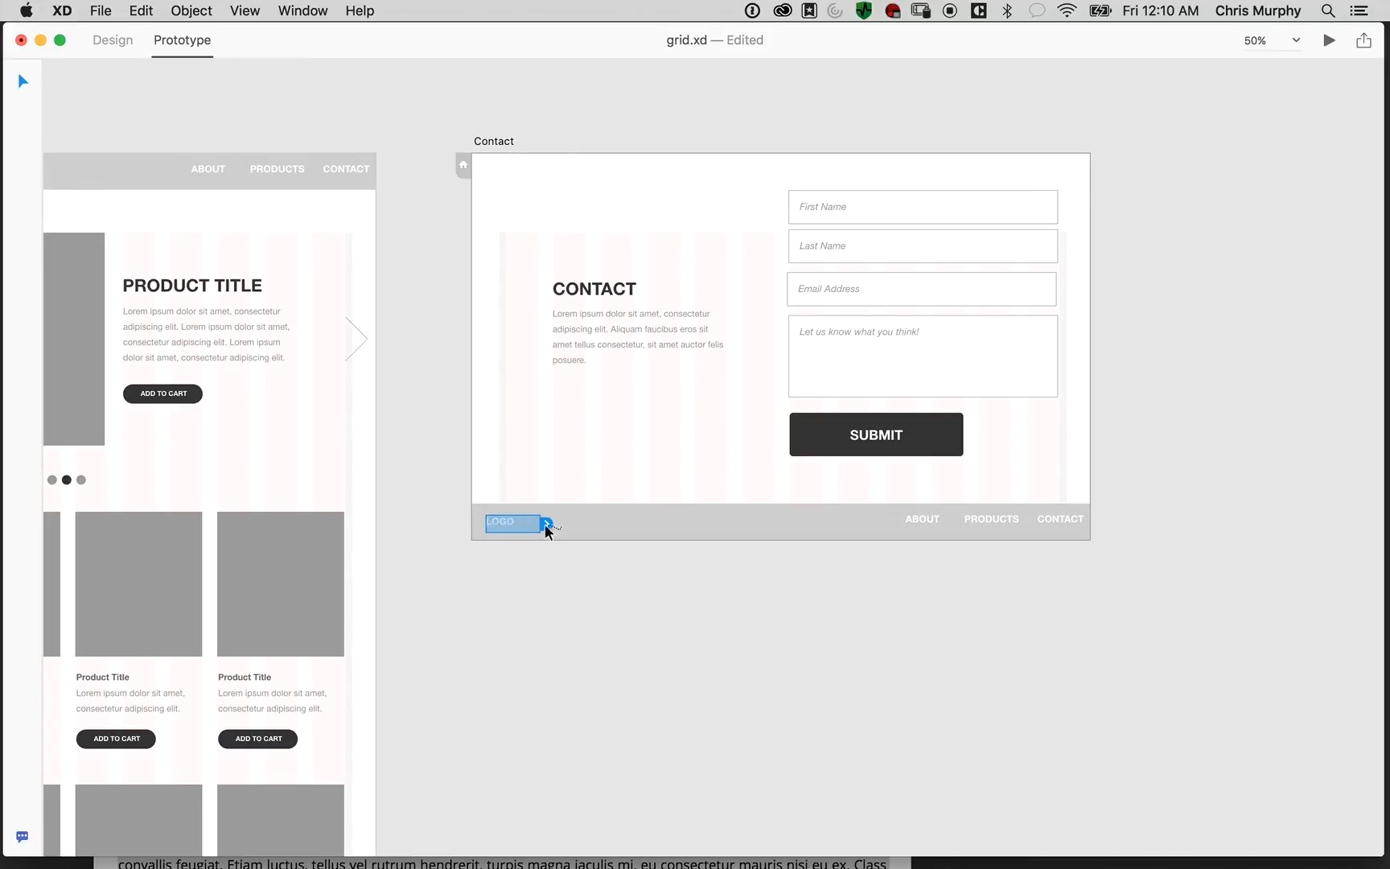
{"action": "left_click", "coordinate": [549, 527]}
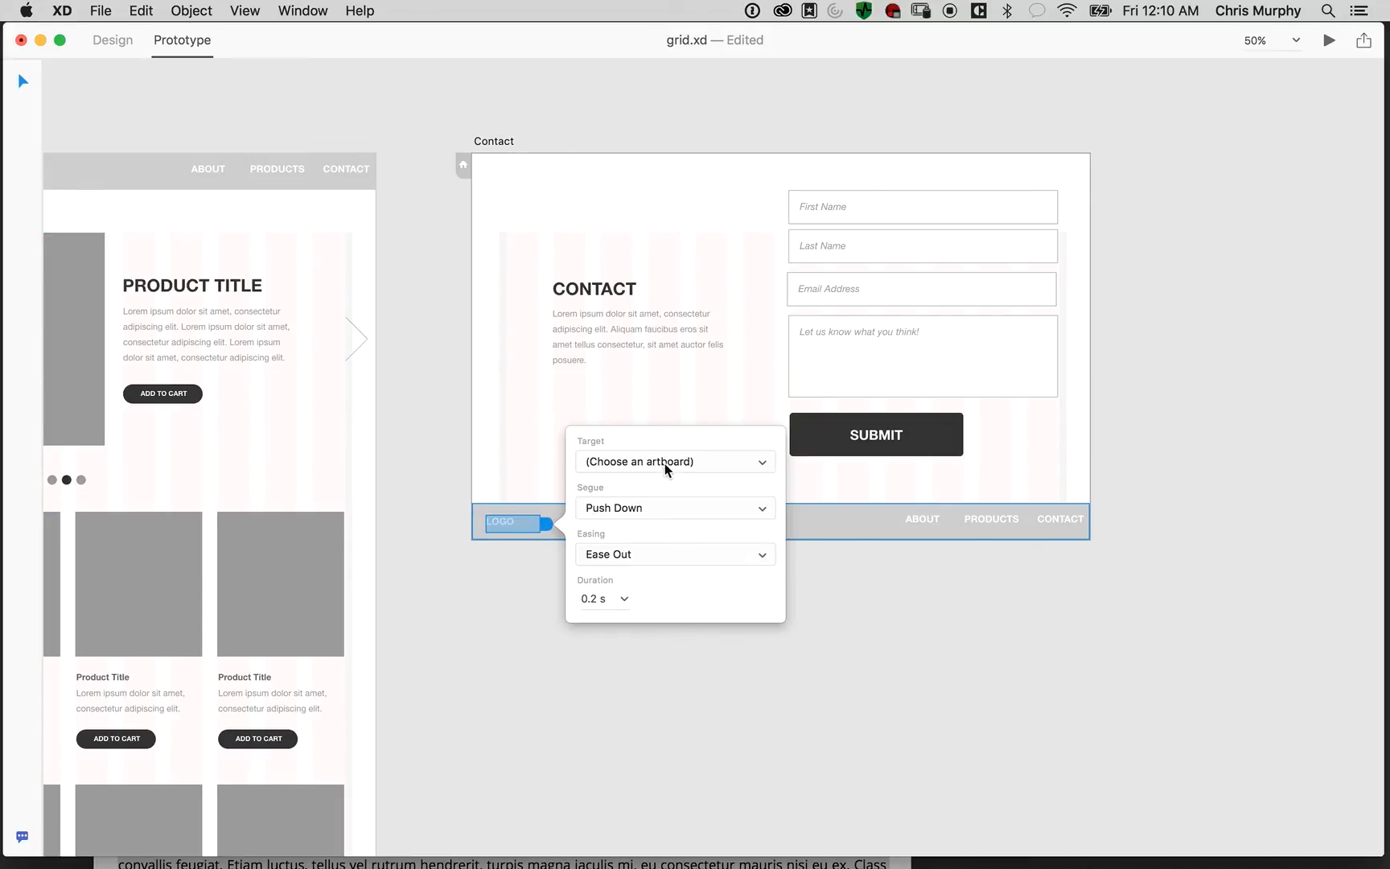
{"action": "left_click", "coordinate": [668, 461]}
{"action": "left_click", "coordinate": [667, 503]}
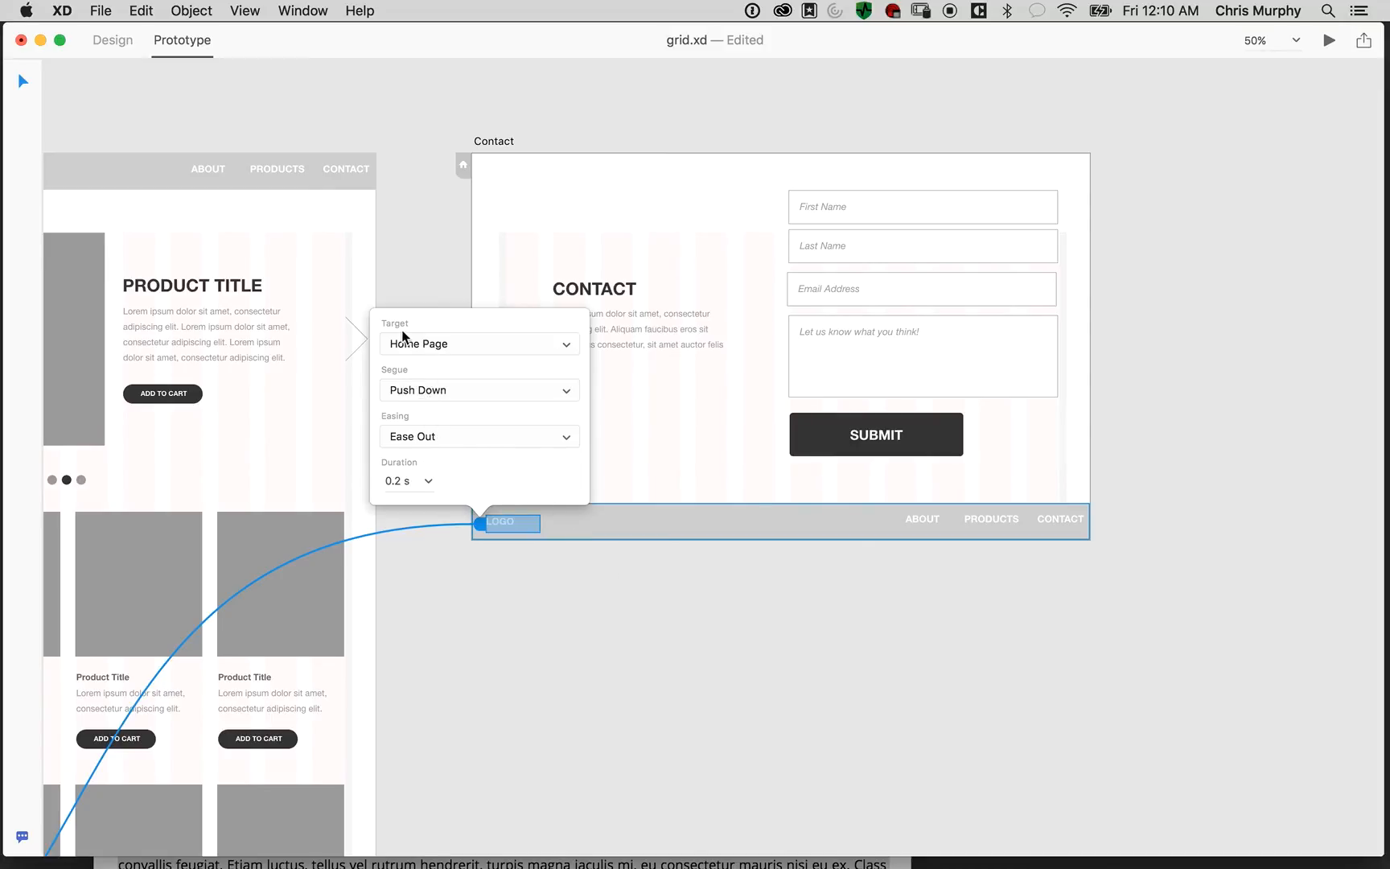
{"action": "left_click", "coordinate": [948, 111]}
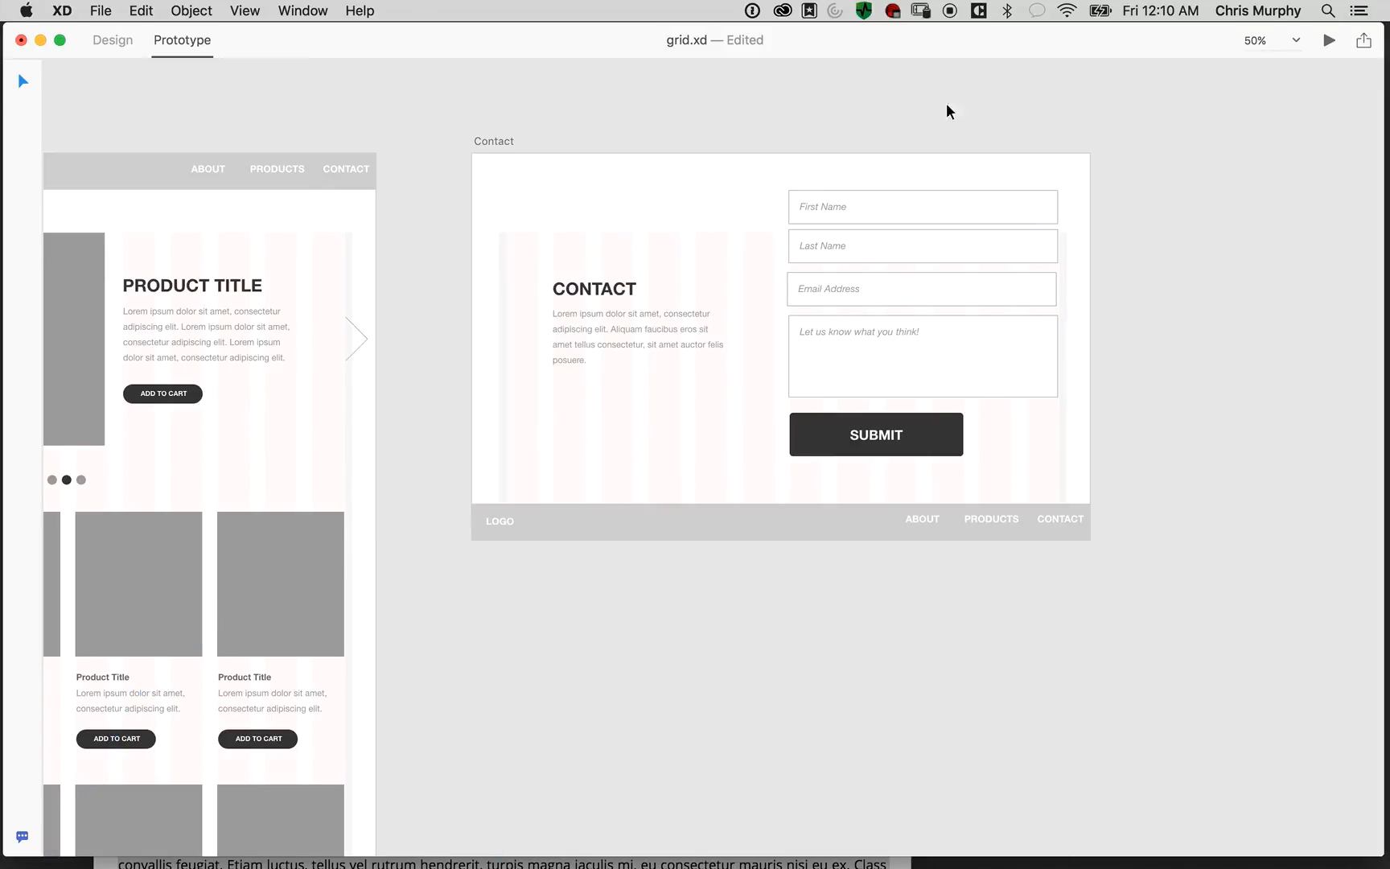
Preview the prototype to test the CONTACT link and the return to the Home Page through the LOGO, closing the preview when done
{"action": "left_click", "coordinate": [1329, 40]}
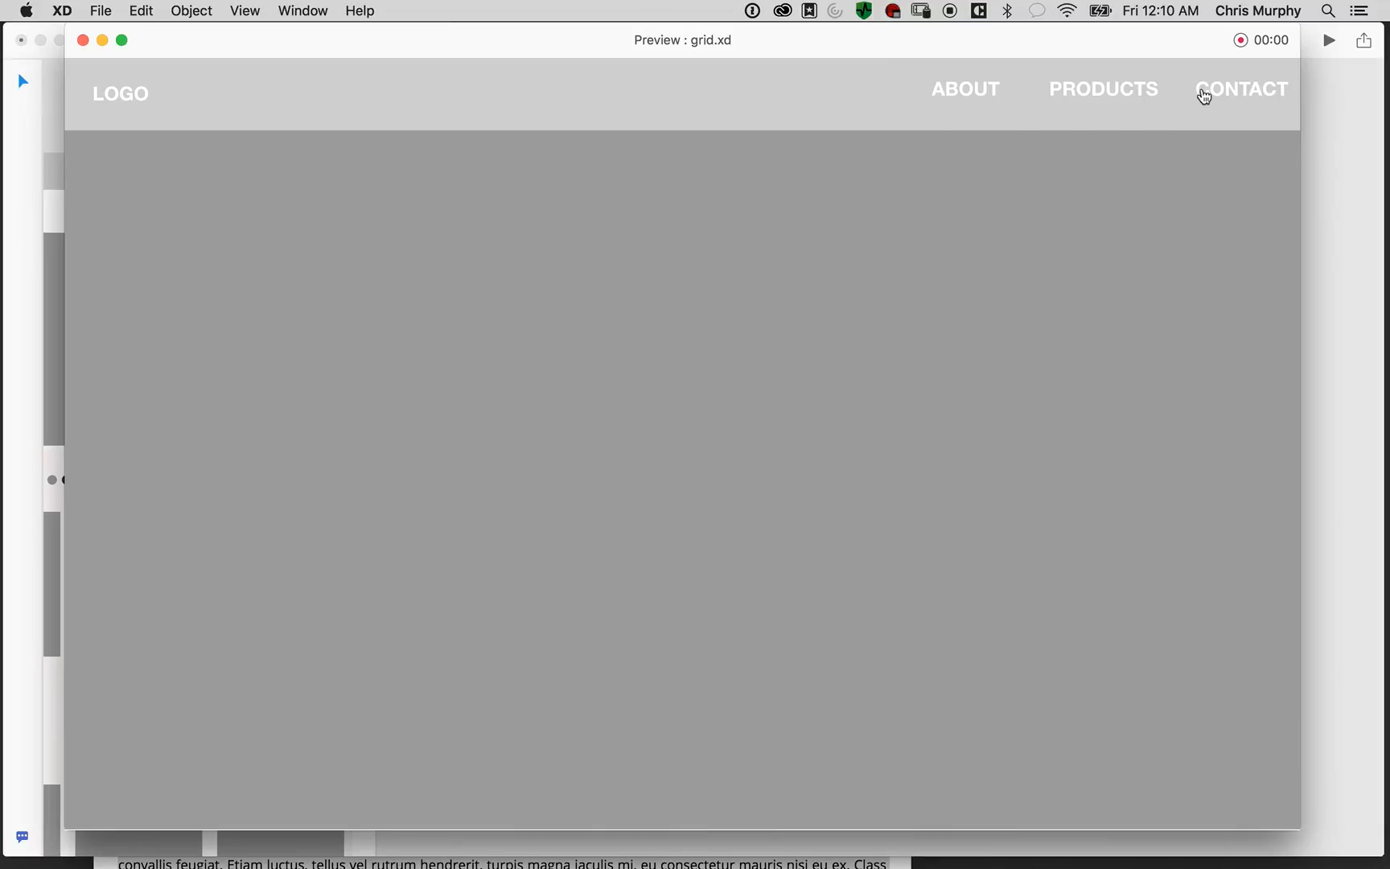
{"action": "left_click", "coordinate": [1204, 95]}
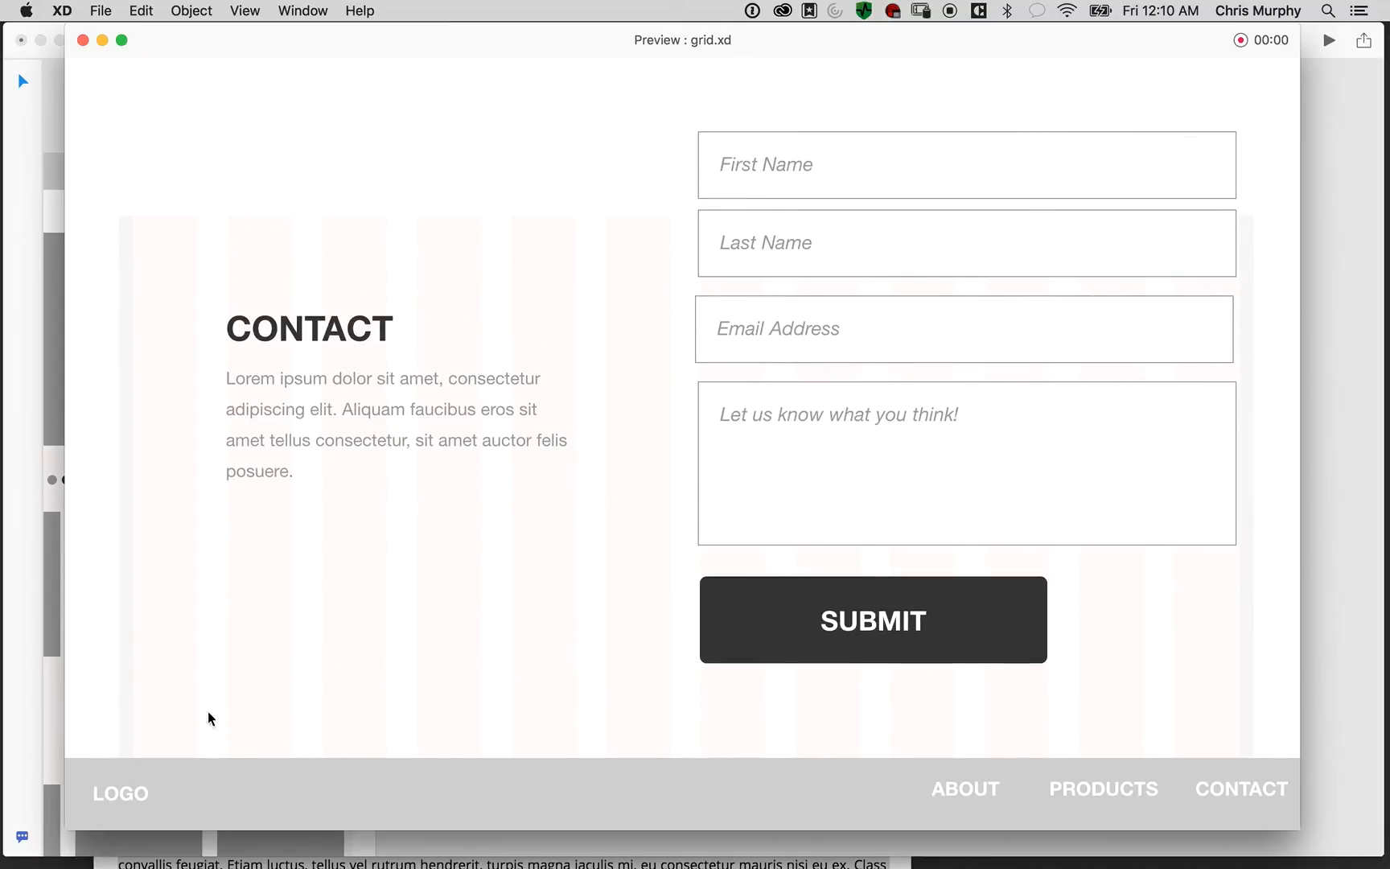
{"action": "left_click", "coordinate": [116, 796]}
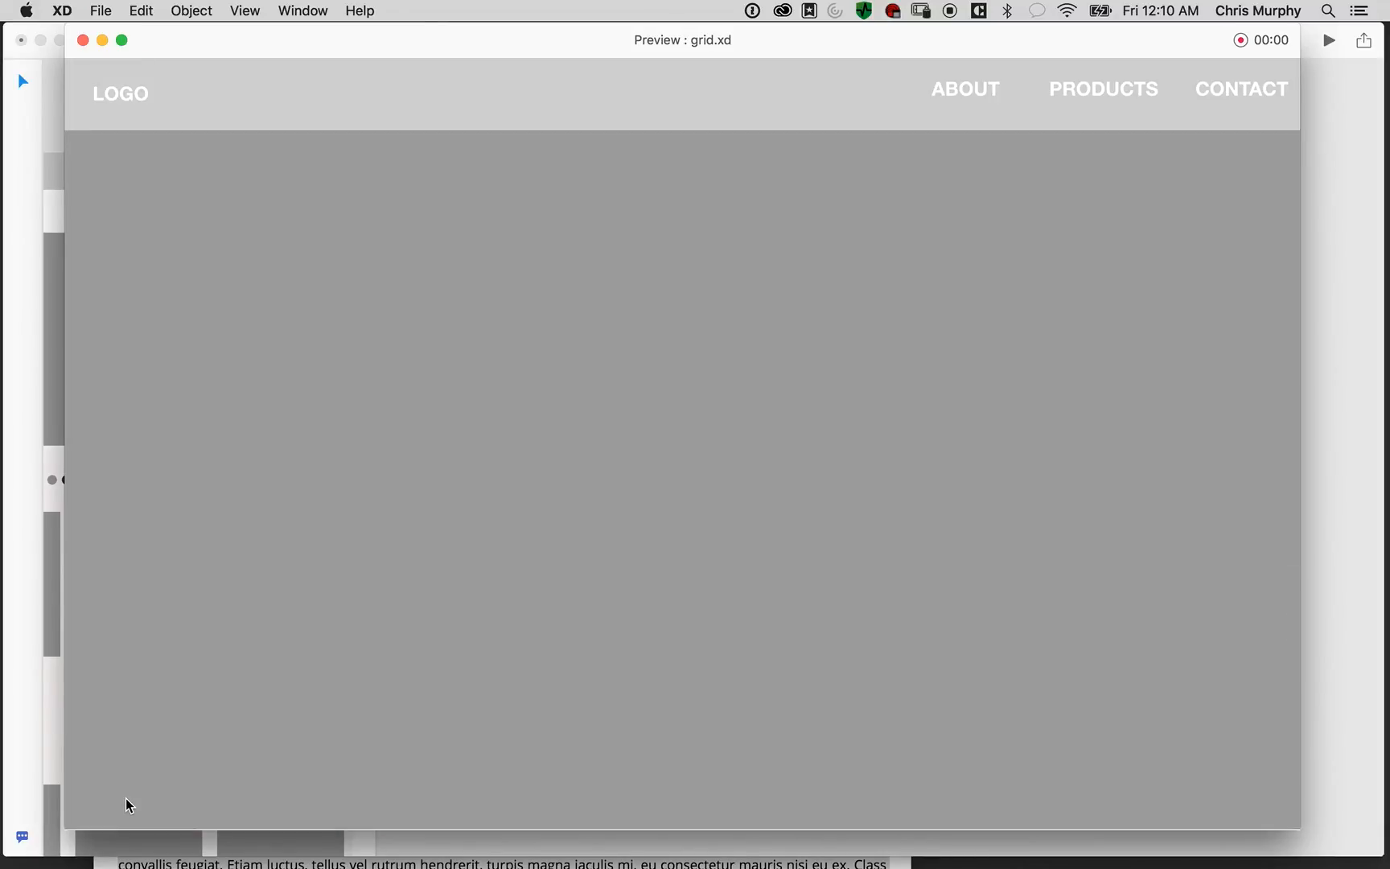
{"action": "left_click", "coordinate": [82, 40]}
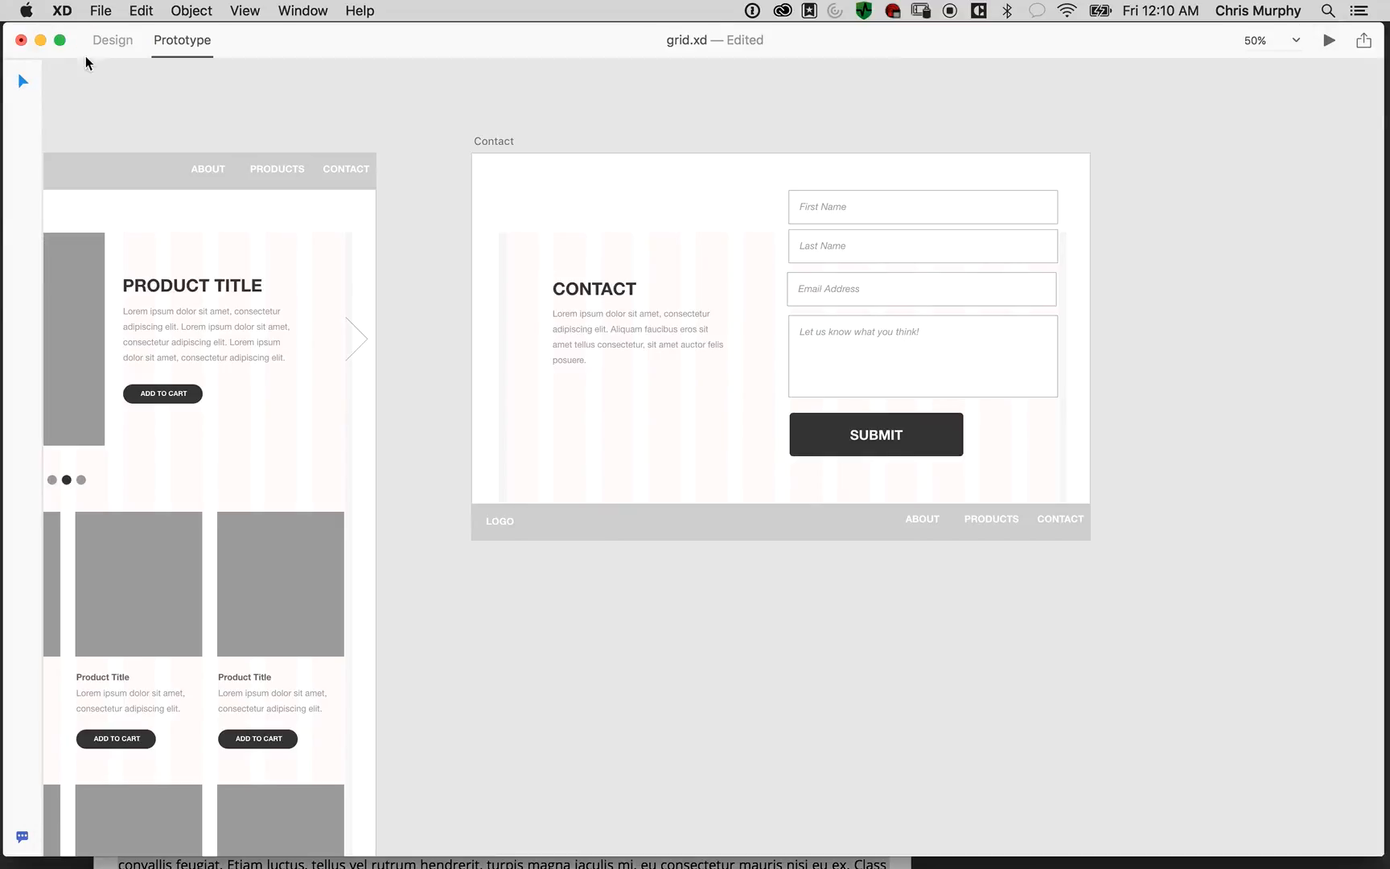
Set the segue of the LOGO link in the Contact artboard's footer bar to Push Up
{"action": "left_click", "coordinate": [512, 524]}
{"action": "left_click", "coordinate": [481, 525]}
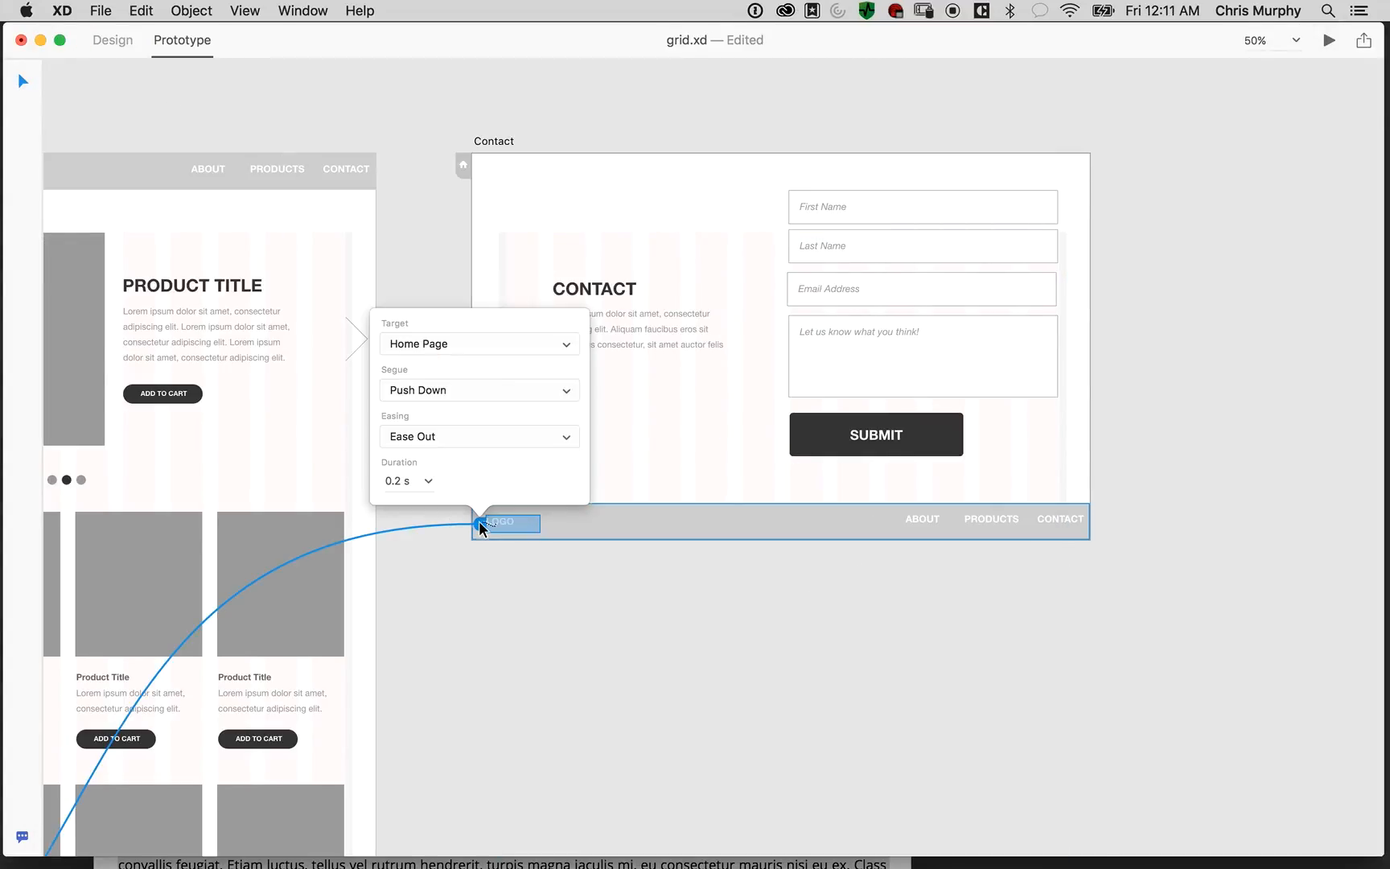
{"action": "left_click", "coordinate": [450, 389]}
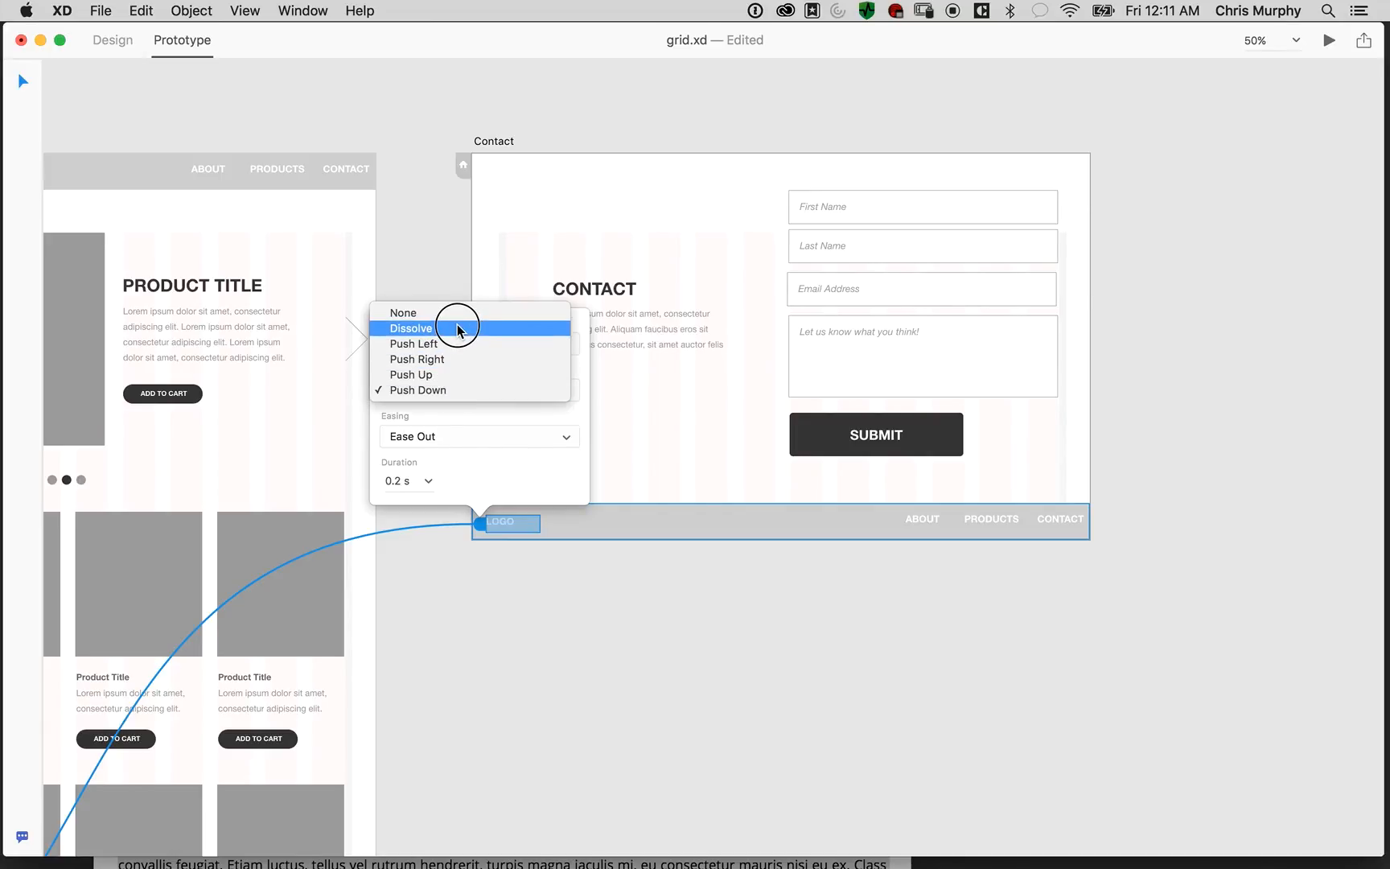
{"action": "left_click", "coordinate": [456, 375]}
{"action": "left_click", "coordinate": [575, 586]}
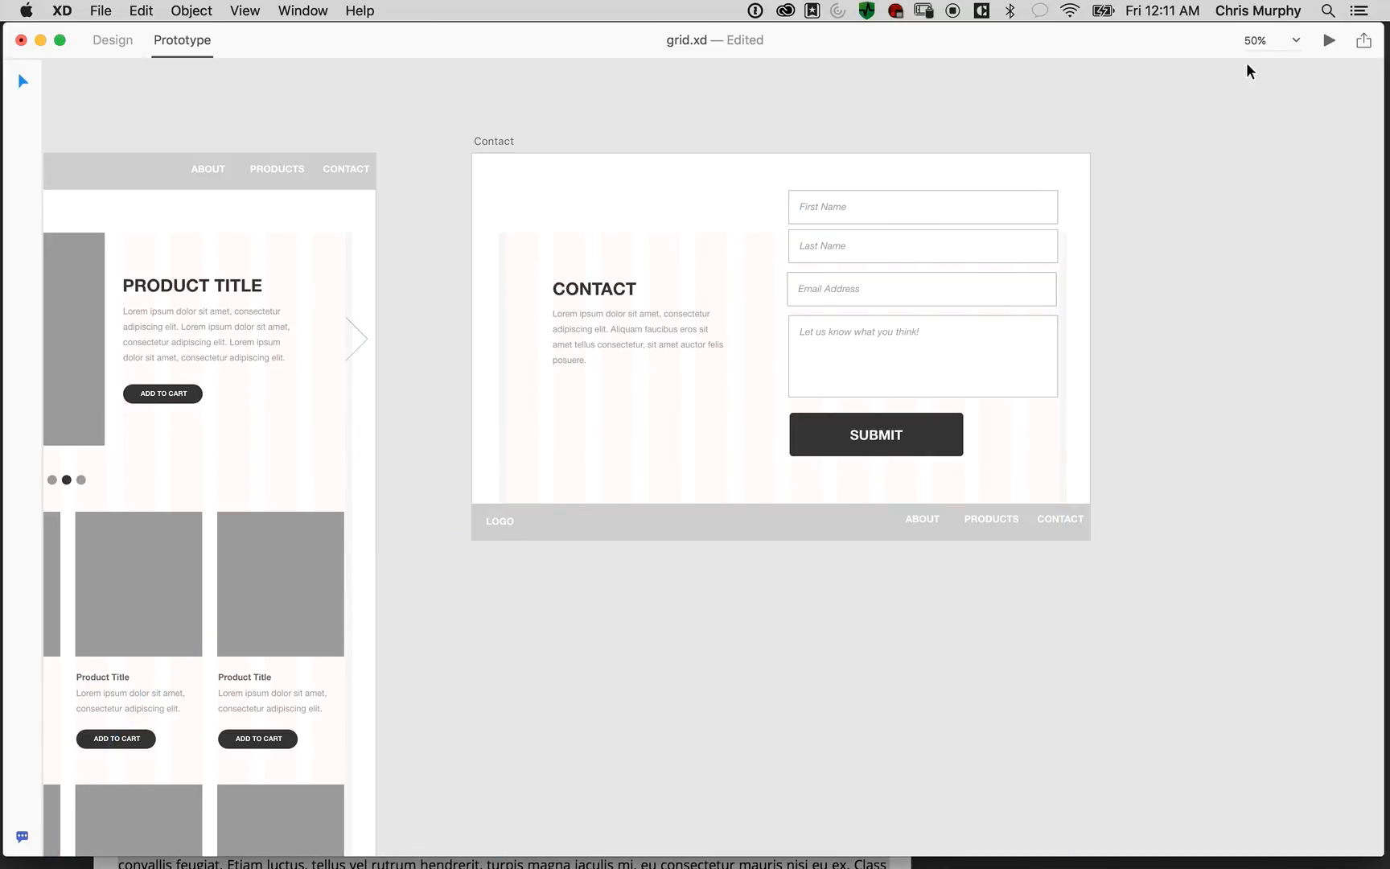
Preview the prototype and repeatedly test the CONTACT link from the Home Page and the LOGO return from the Contact page
{"action": "left_click", "coordinate": [1329, 40]}
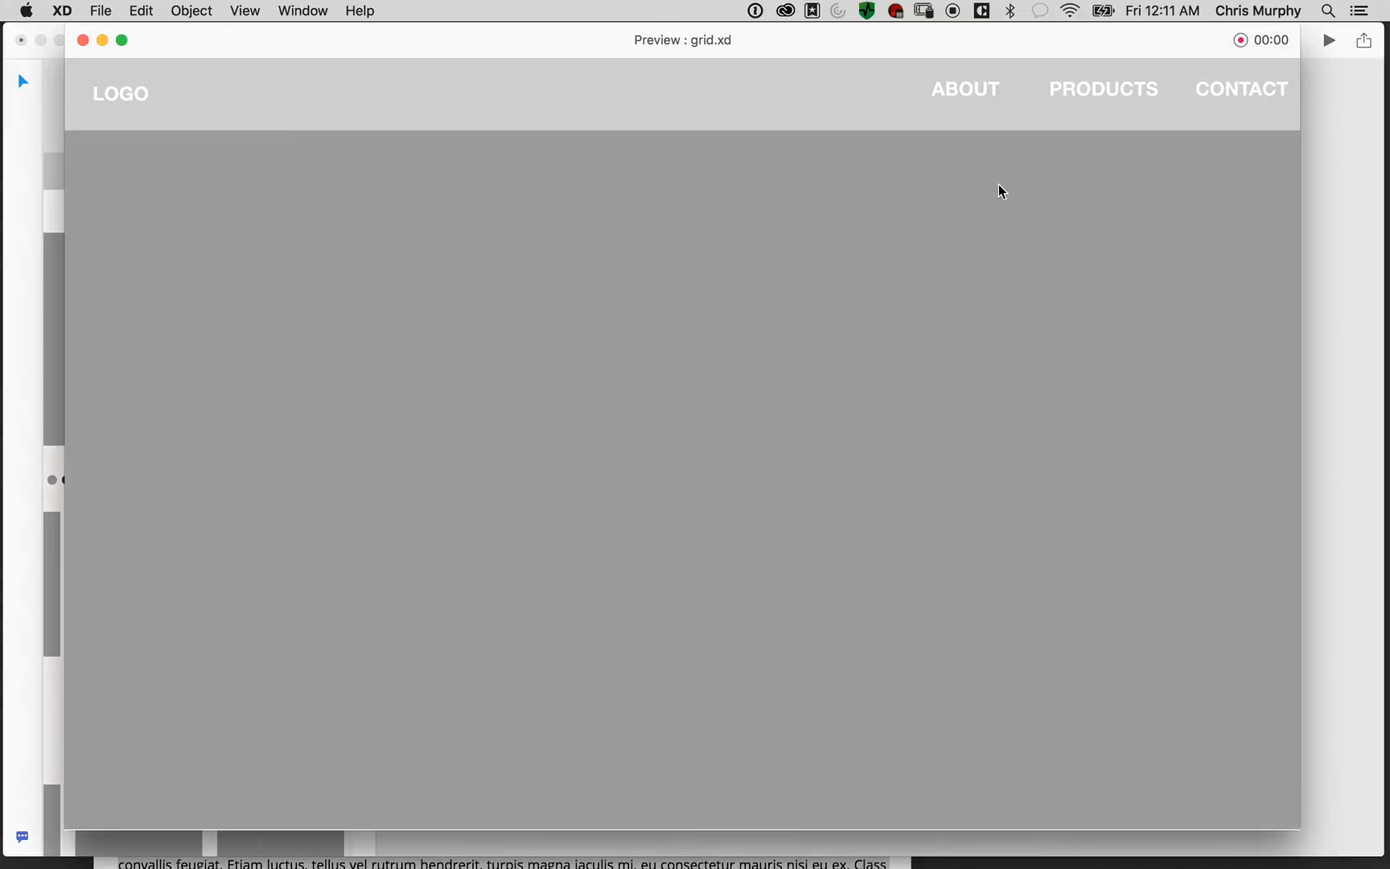
{"action": "left_click", "coordinate": [1218, 89]}
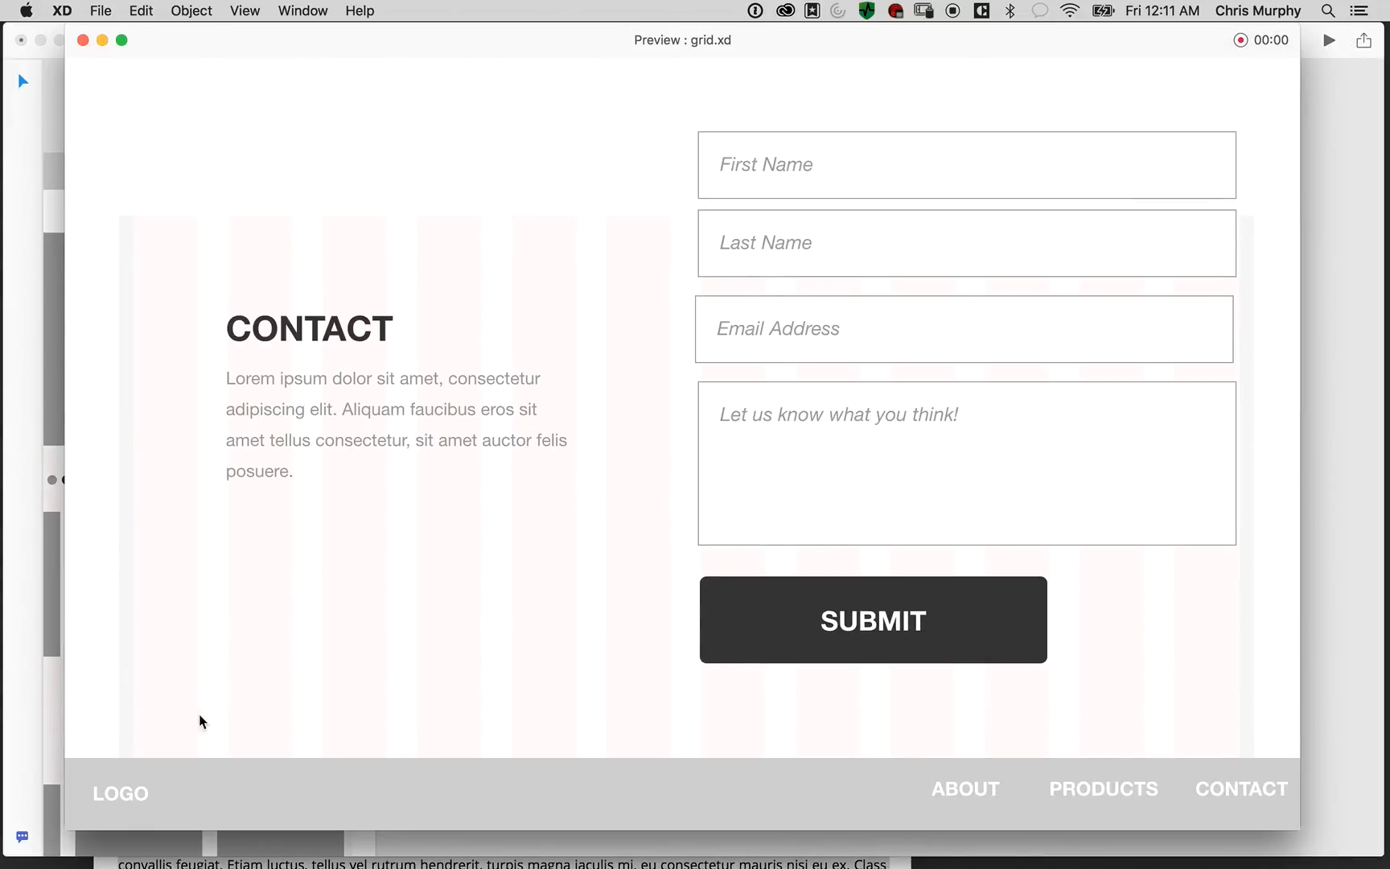
{"action": "left_click", "coordinate": [125, 809]}
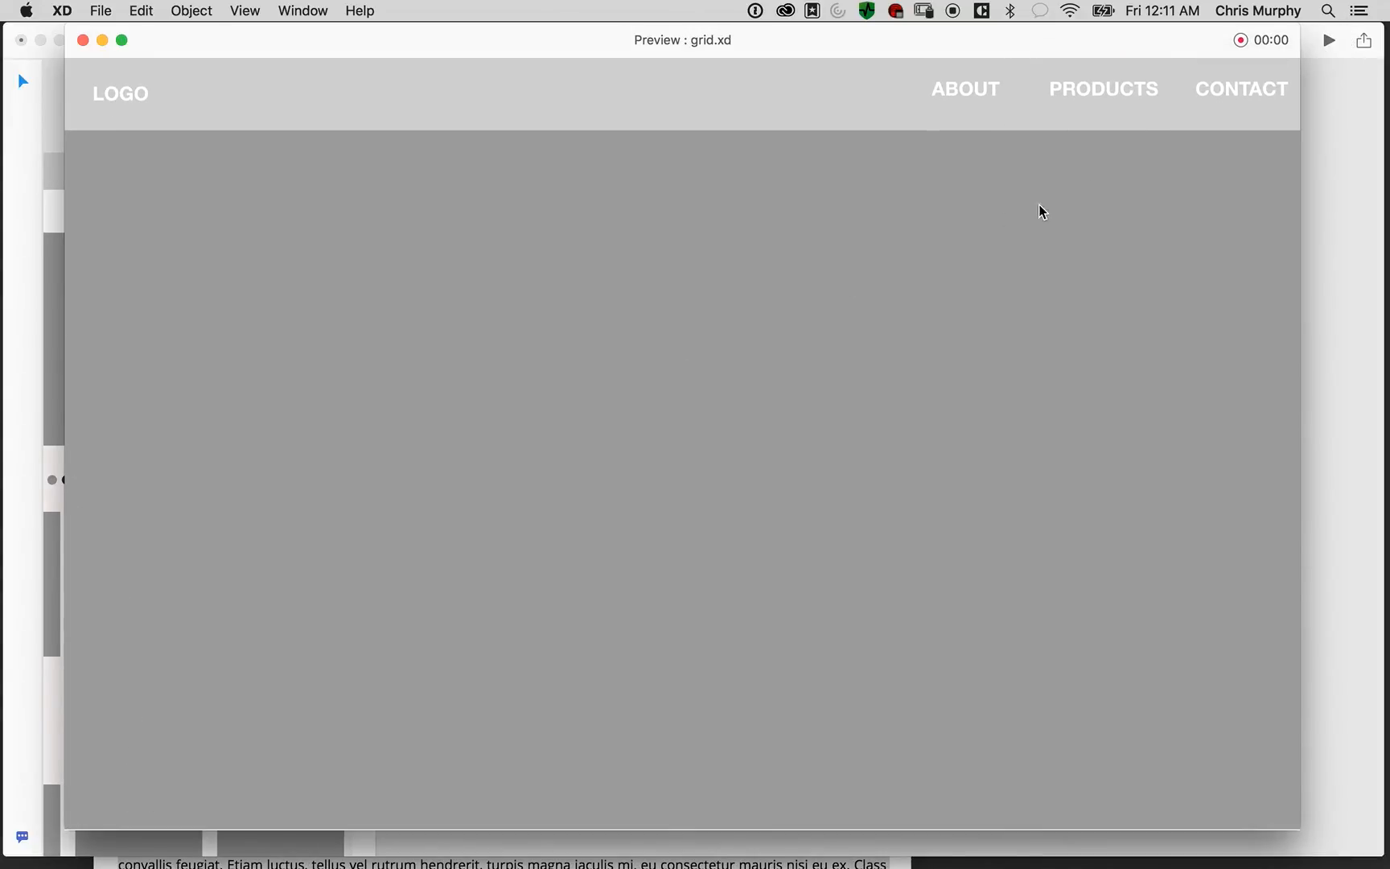
{"action": "left_click", "coordinate": [1237, 87]}
{"action": "left_click", "coordinate": [110, 796]}
{"action": "left_click", "coordinate": [1235, 98]}
{"action": "left_click", "coordinate": [146, 795]}
{"action": "left_click", "coordinate": [1246, 115]}
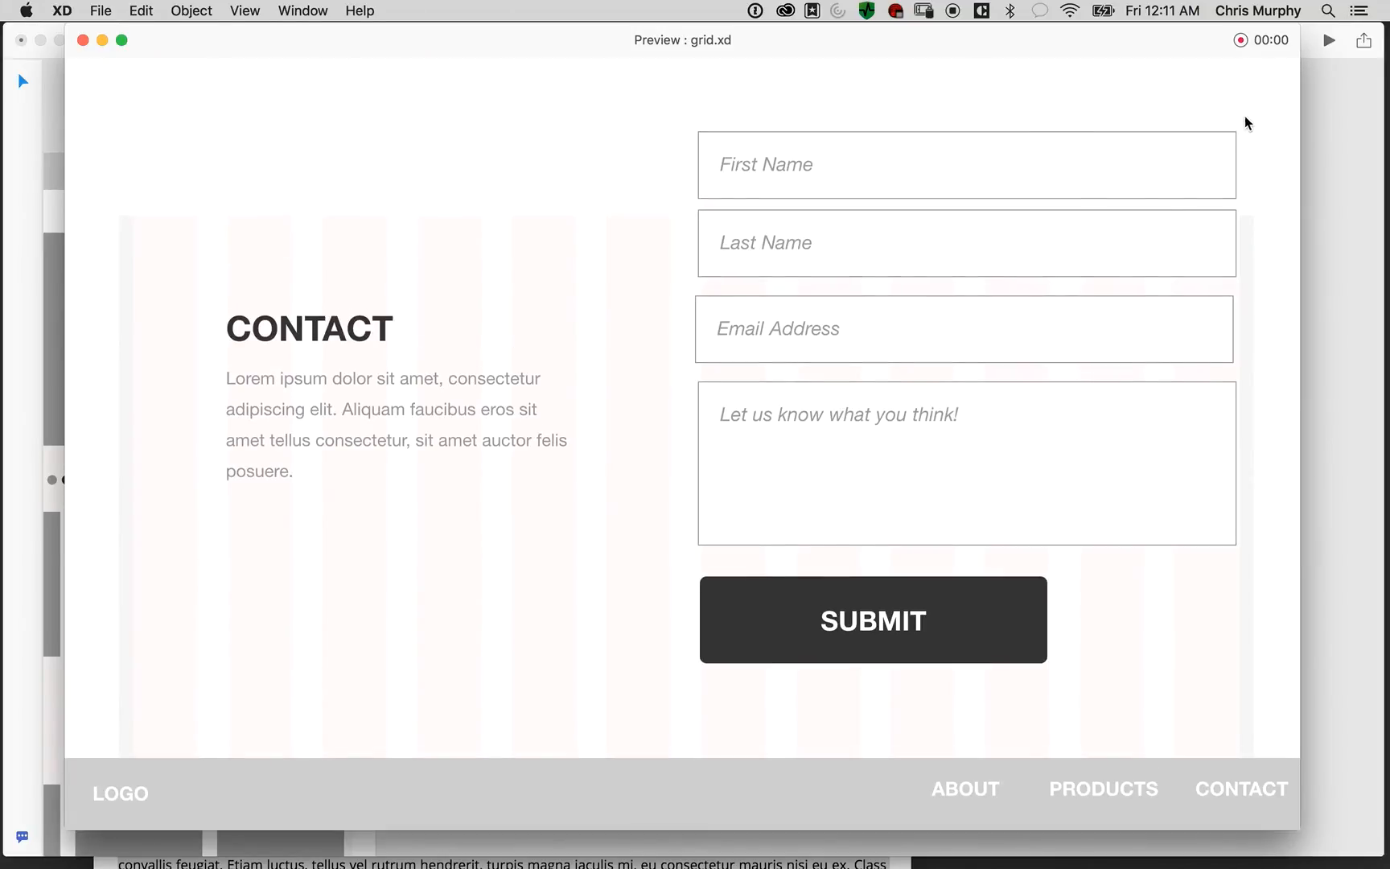
{"action": "left_click", "coordinate": [146, 791]}
{"action": "left_click", "coordinate": [1216, 84]}
{"action": "left_click", "coordinate": [102, 794]}
{"action": "left_click", "coordinate": [1214, 85]}
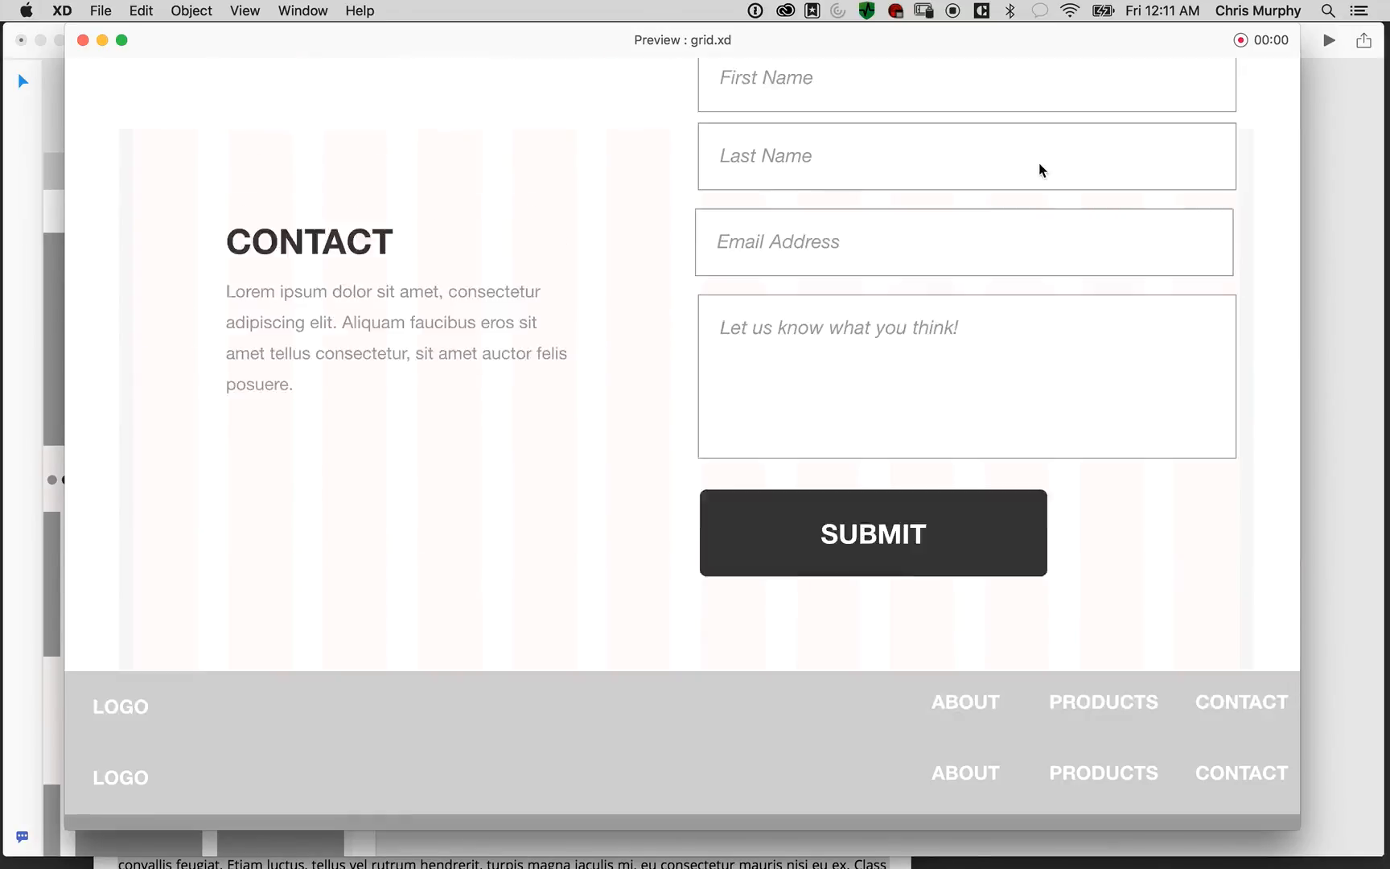
{"action": "left_click", "coordinate": [105, 793]}
{"action": "left_click", "coordinate": [1212, 102]}
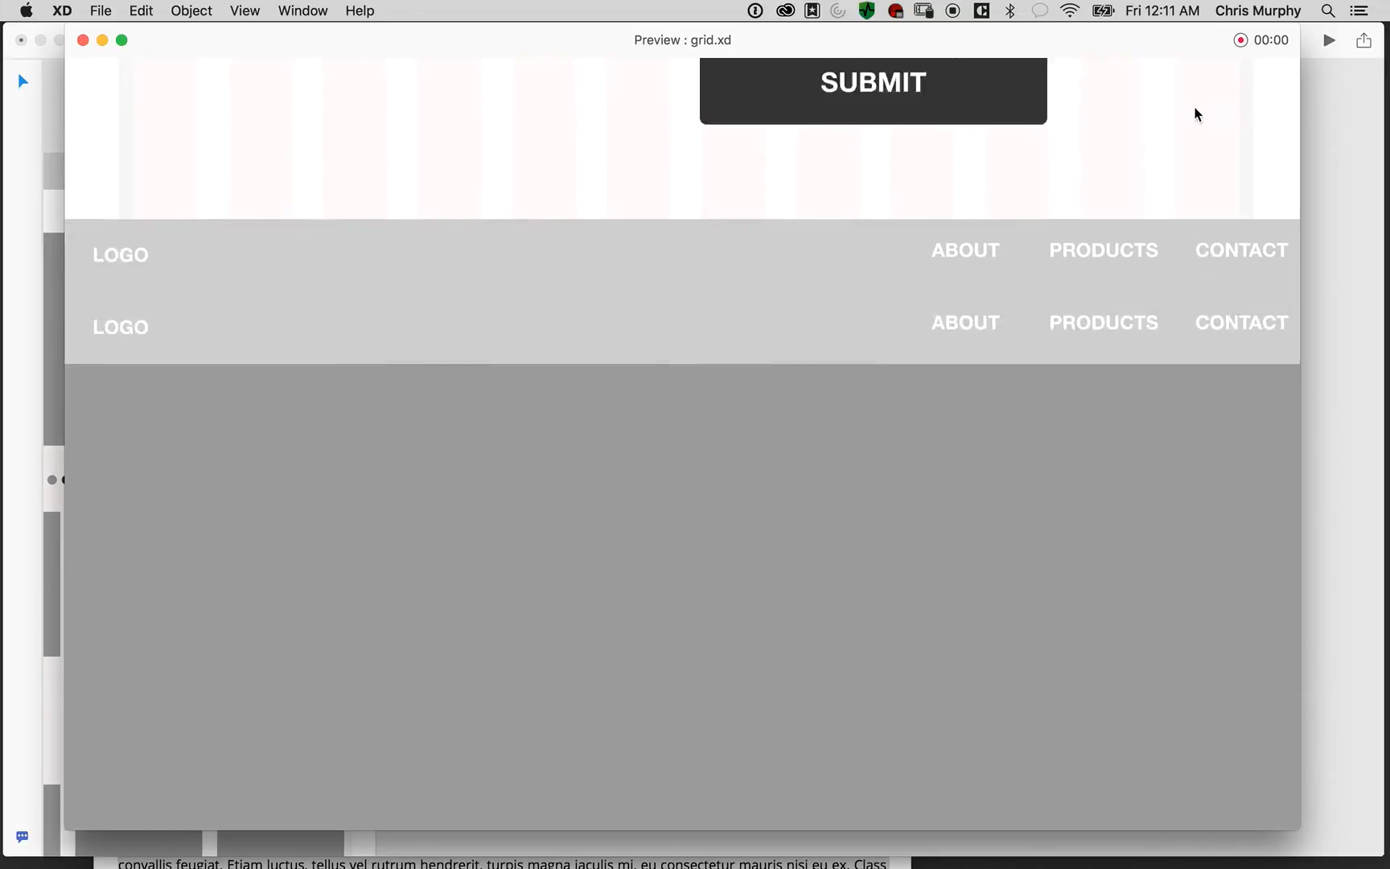
{"action": "left_click", "coordinate": [105, 797]}
{"action": "left_click", "coordinate": [1216, 103]}
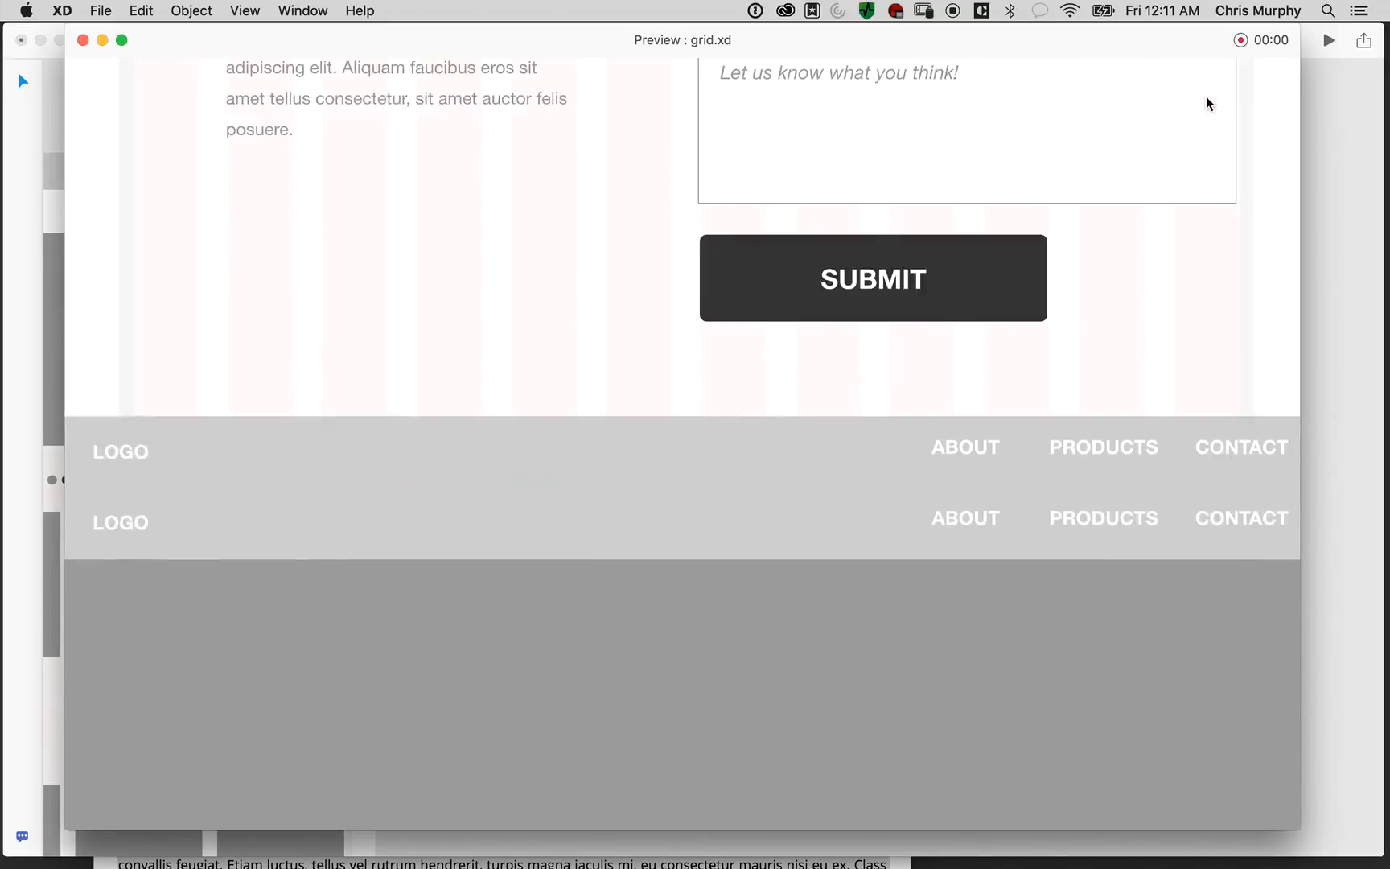
{"action": "left_click", "coordinate": [99, 807]}
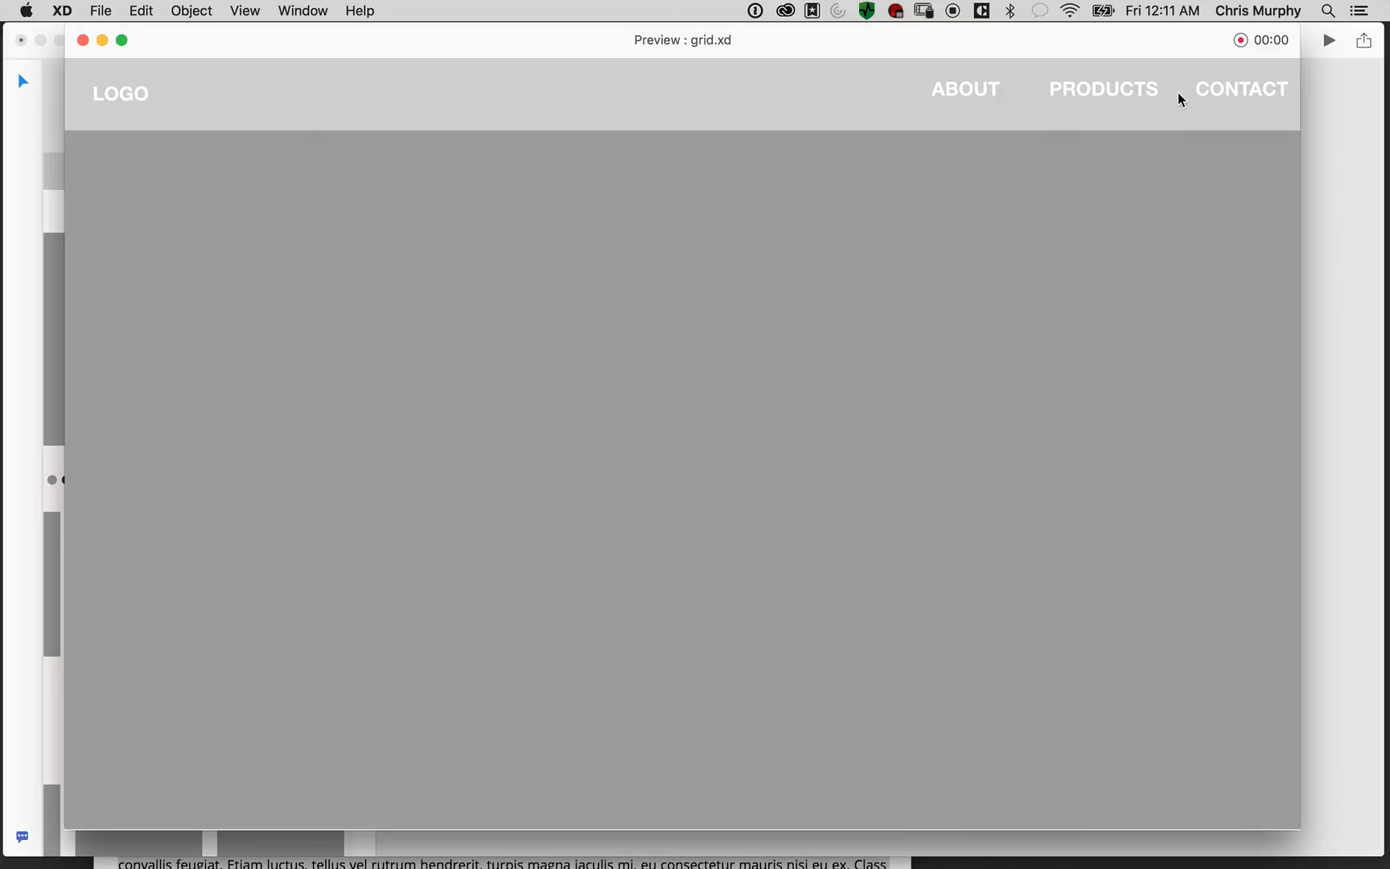
{"action": "left_click", "coordinate": [1219, 100]}
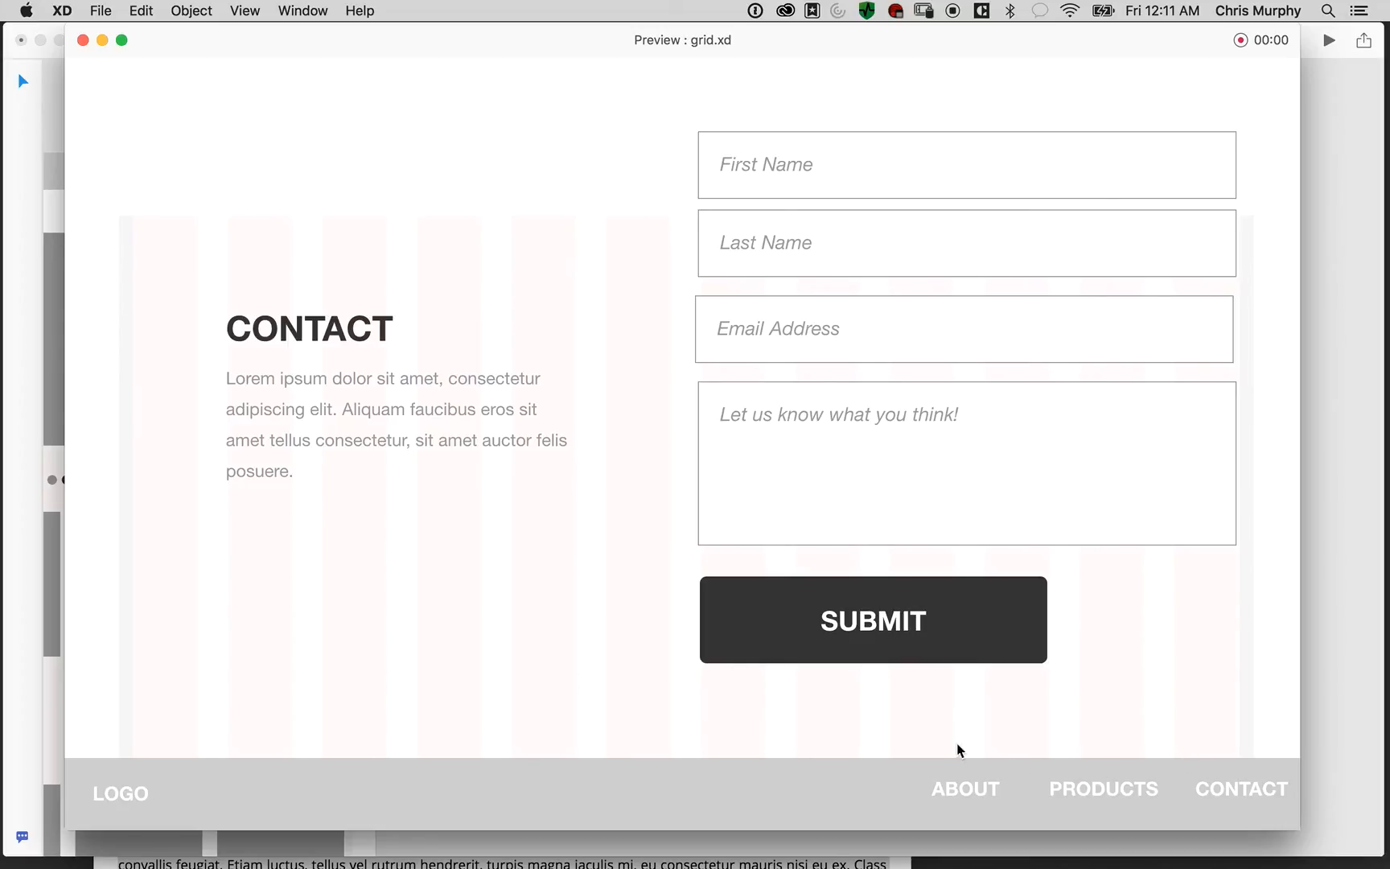
{"action": "left_click", "coordinate": [116, 796]}
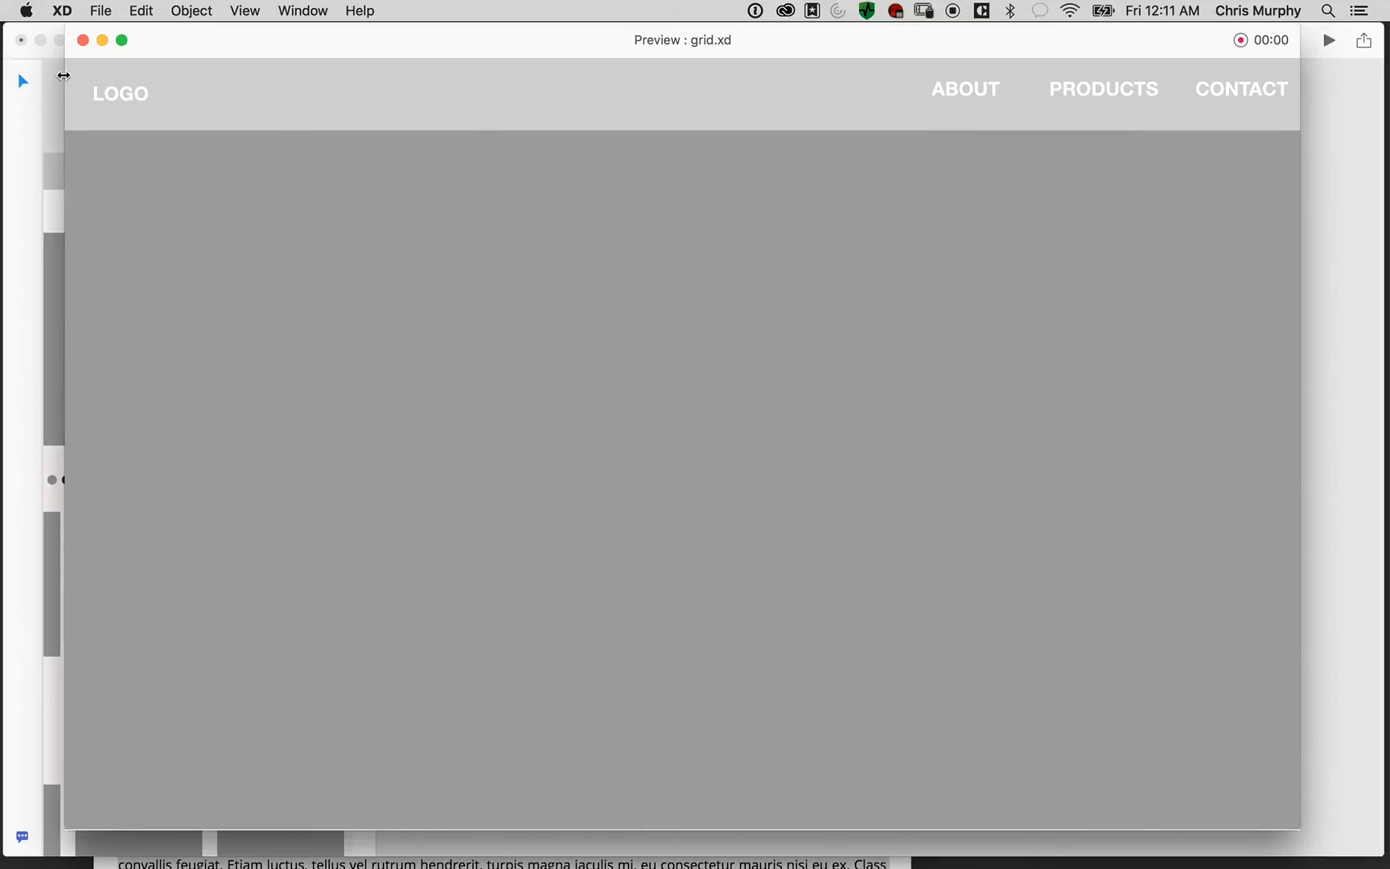
Test the PRODUCTS link from the Home Page, look through the Product page, and close the preview
{"action": "left_click", "coordinate": [1079, 90]}
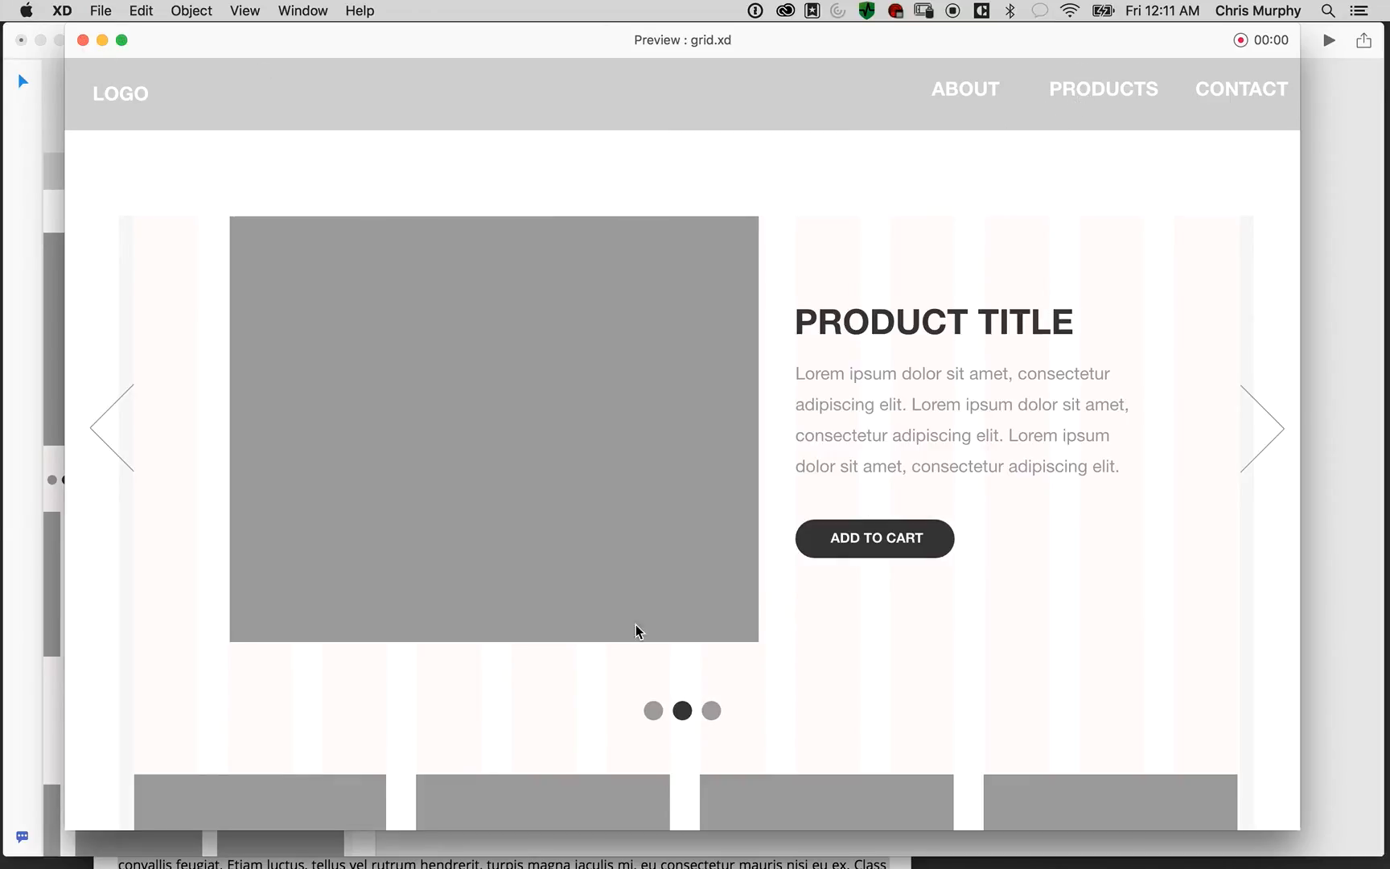
{"action": "scroll", "coordinate": [1179, 87], "scroll_direction": "down", "scroll_amount": 3}
{"action": "scroll", "coordinate": [1209, 118], "scroll_direction": "up", "scroll_amount": 3}
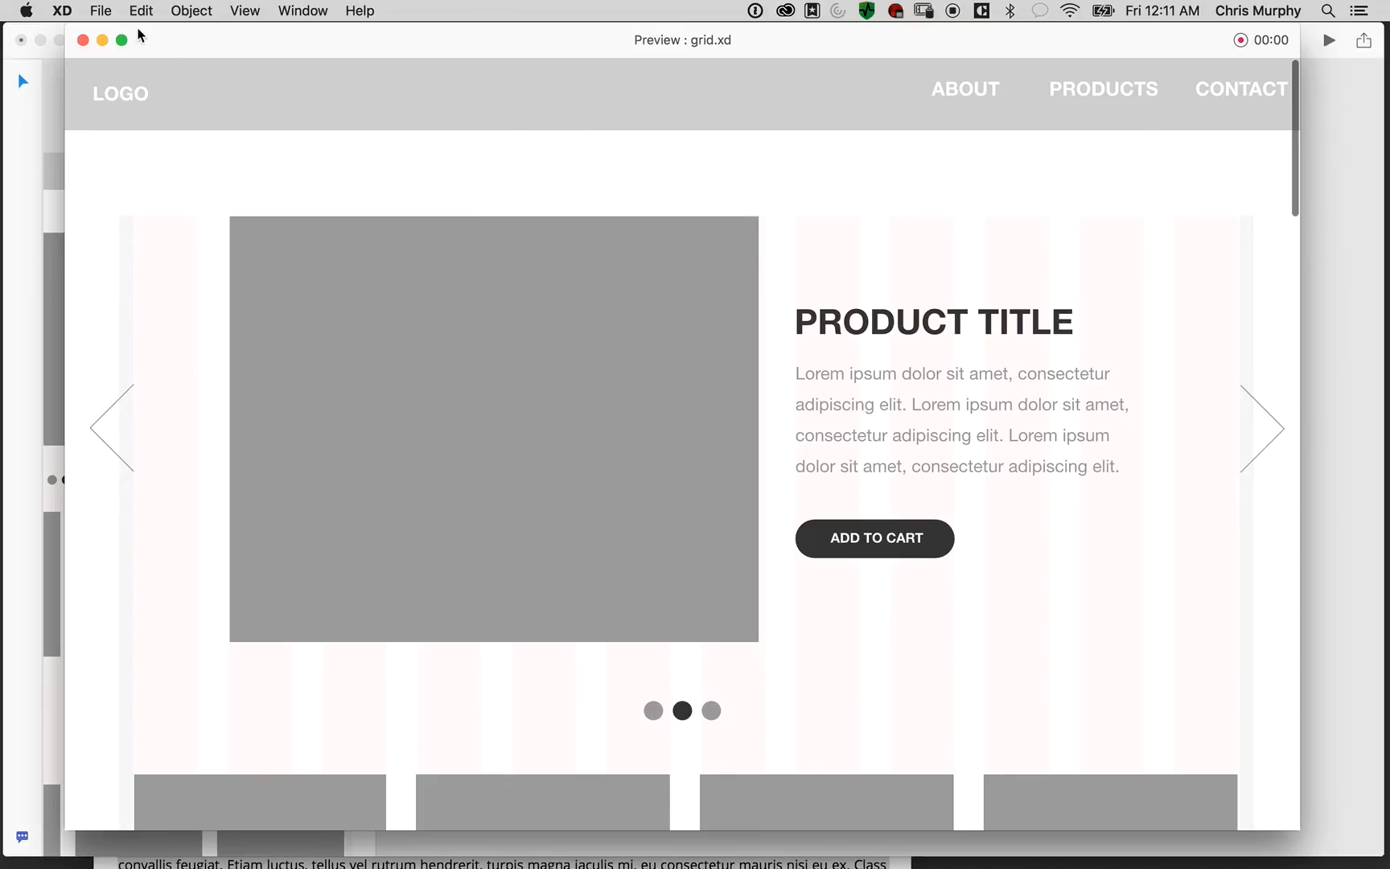
{"action": "left_click", "coordinate": [83, 40]}
Link CONTACT in the Product artboard's navigation bar to the Contact artboard with a Push Down segue
{"action": "left_click_drag", "start_coordinate": [392, 137], "coordinate": [677, 391]}
{"action": "left_click", "coordinate": [790, 397]}
{"action": "left_click", "coordinate": [645, 343]}
{"action": "left_click", "coordinate": [748, 279]}
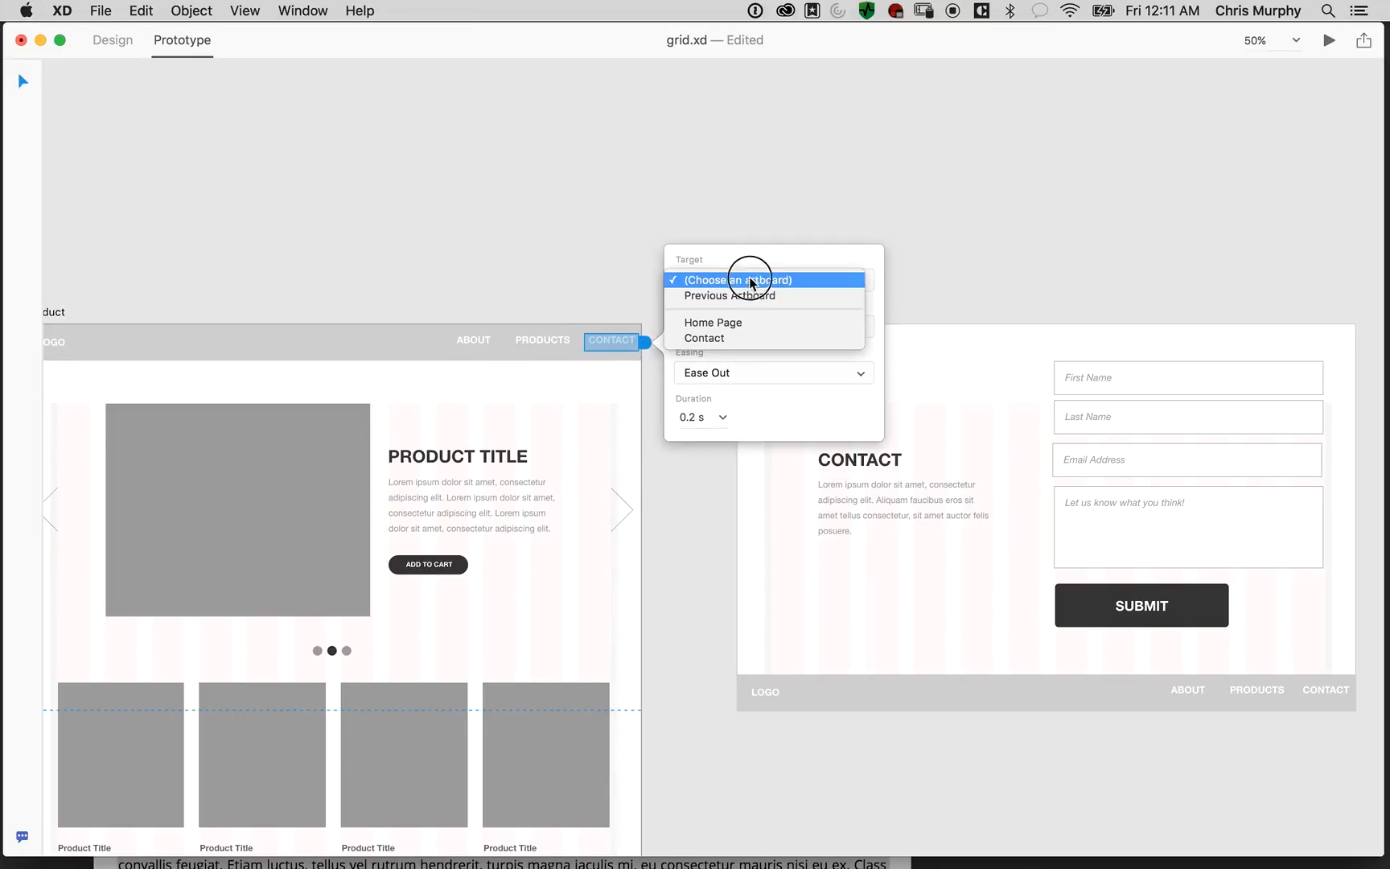
{"action": "left_click", "coordinate": [734, 336]}
{"action": "left_click", "coordinate": [711, 329]}
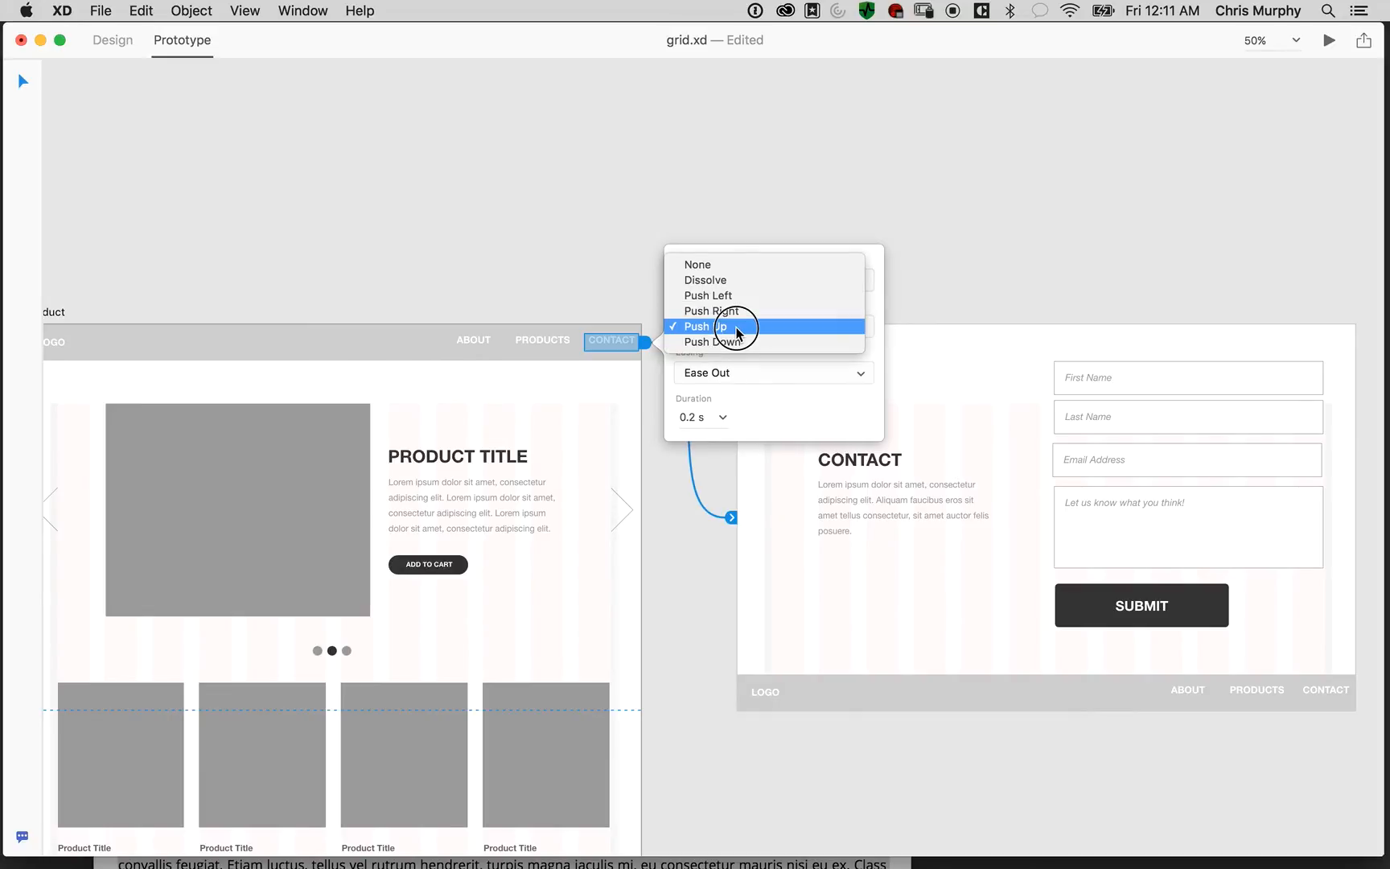
{"action": "left_click", "coordinate": [734, 341]}
{"action": "left_click", "coordinate": [921, 164]}
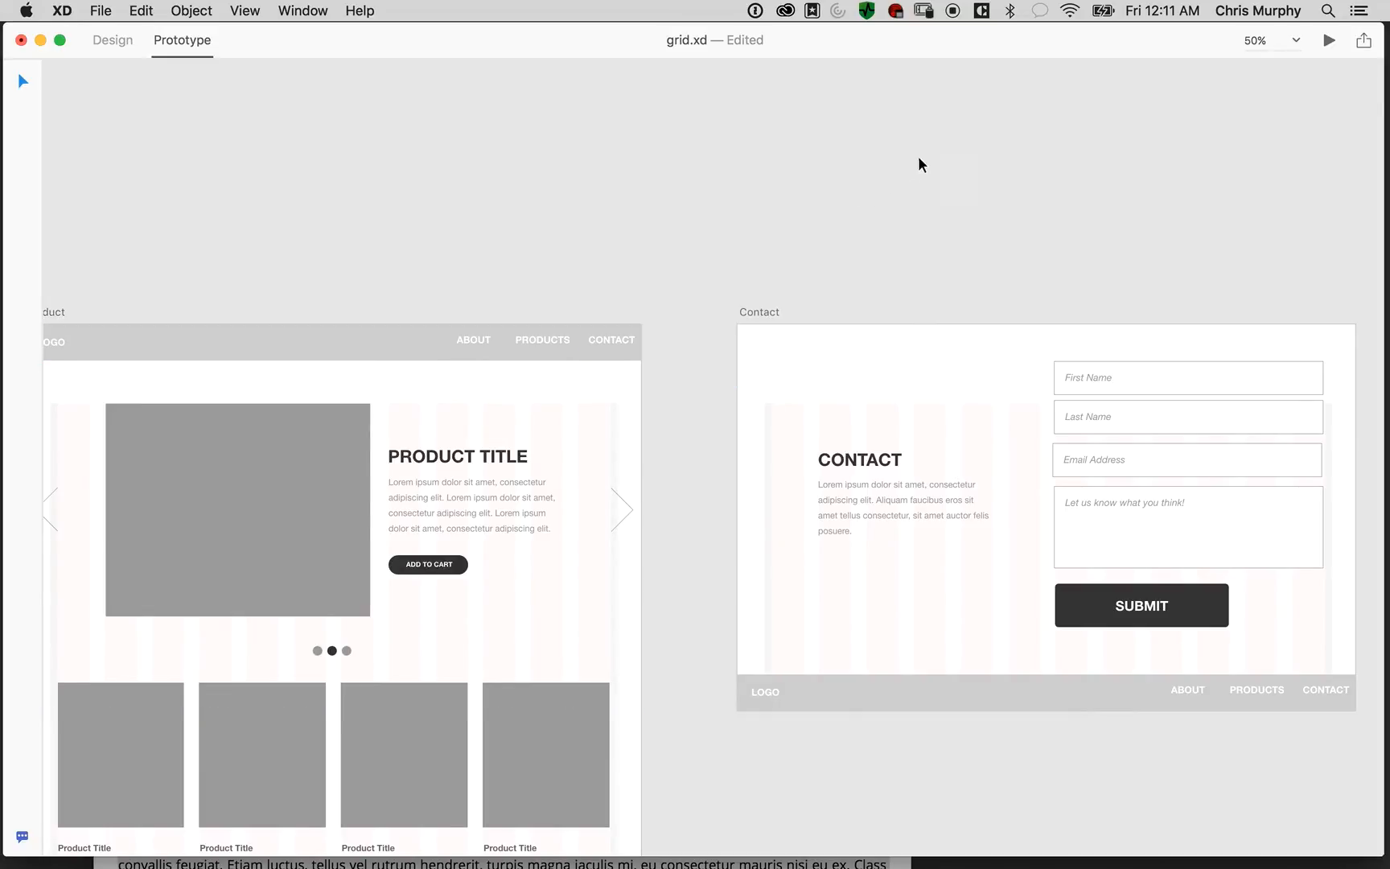
Preview the prototype from the Product page to test its CONTACT link, closing the preview when done
{"action": "left_click", "coordinate": [1329, 41]}
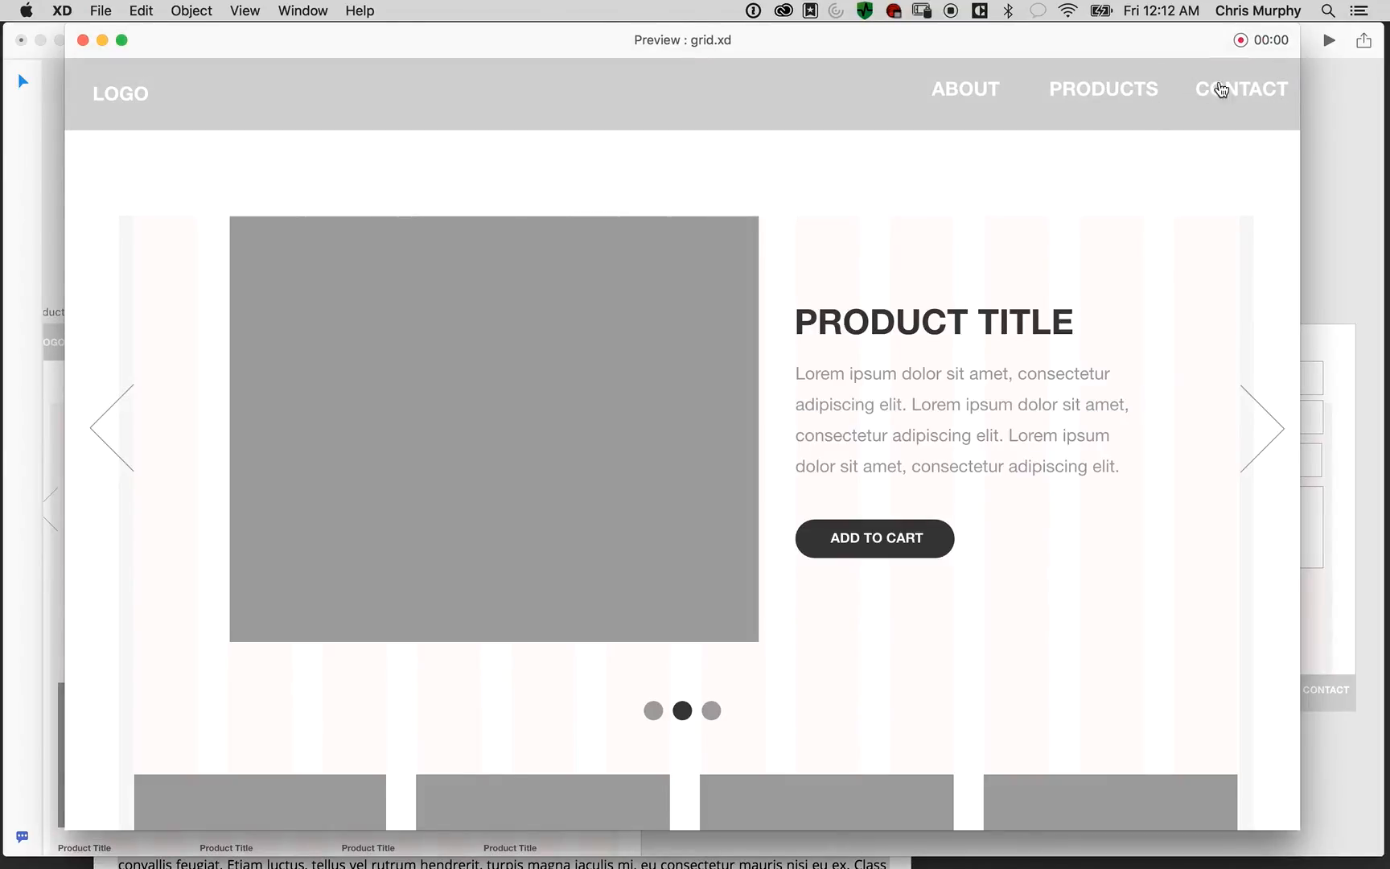
{"action": "left_click", "coordinate": [1221, 89]}
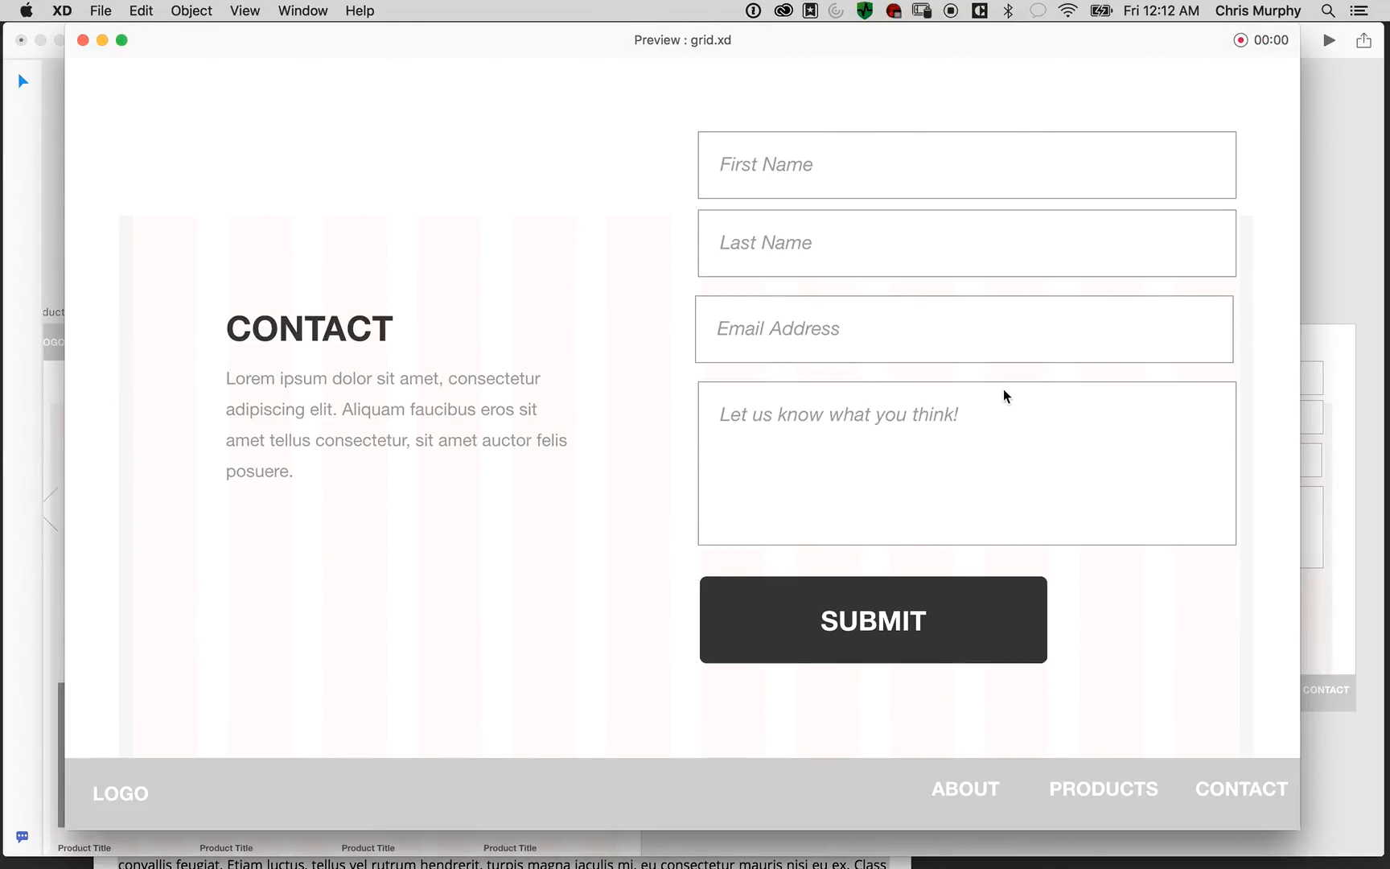
{"action": "left_click", "coordinate": [903, 797]}
{"action": "left_click", "coordinate": [84, 39]}
{"action": "scroll", "coordinate": [834, 241], "scroll_direction": "right", "scroll_amount": 10}
{"action": "scroll", "coordinate": [834, 241], "scroll_direction": "down", "scroll_amount": 3}
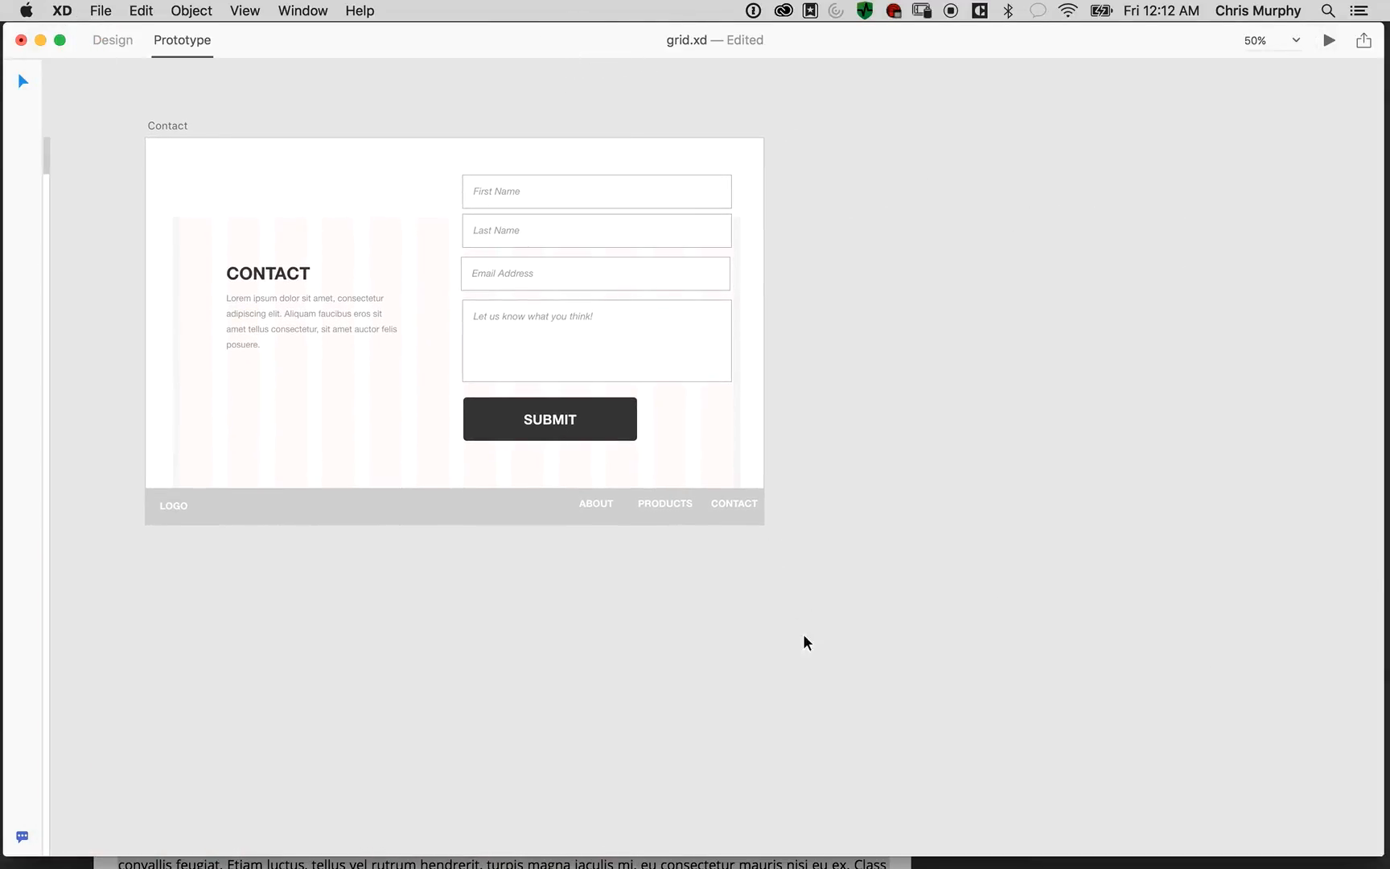
{"action": "left_click_drag", "start_coordinate": [578, 523], "coordinate": [880, 552]}
{"action": "left_click", "coordinate": [897, 536]}
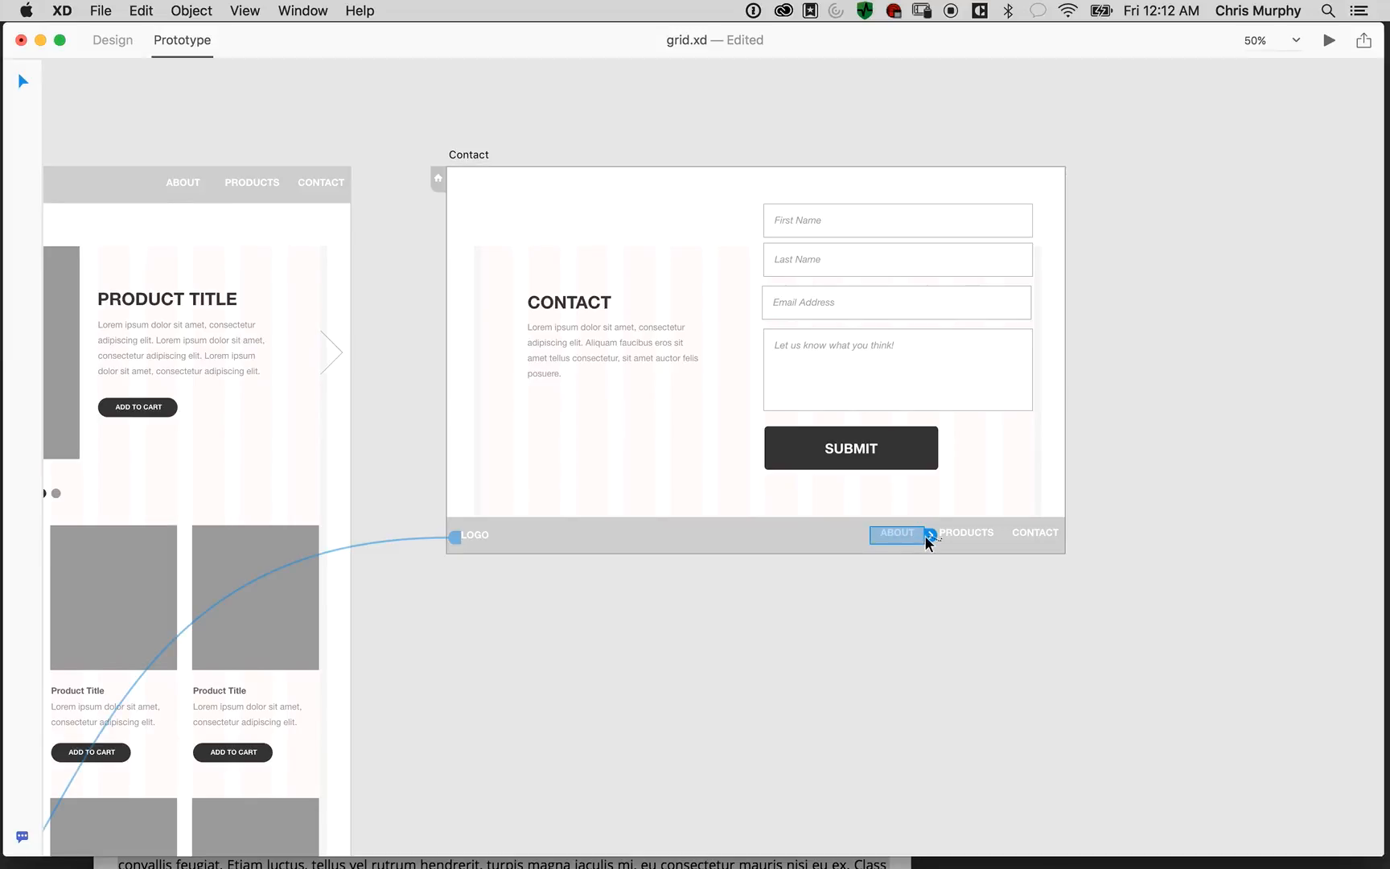
{"action": "left_click", "coordinate": [930, 538]}
{"action": "left_click", "coordinate": [1033, 520]}
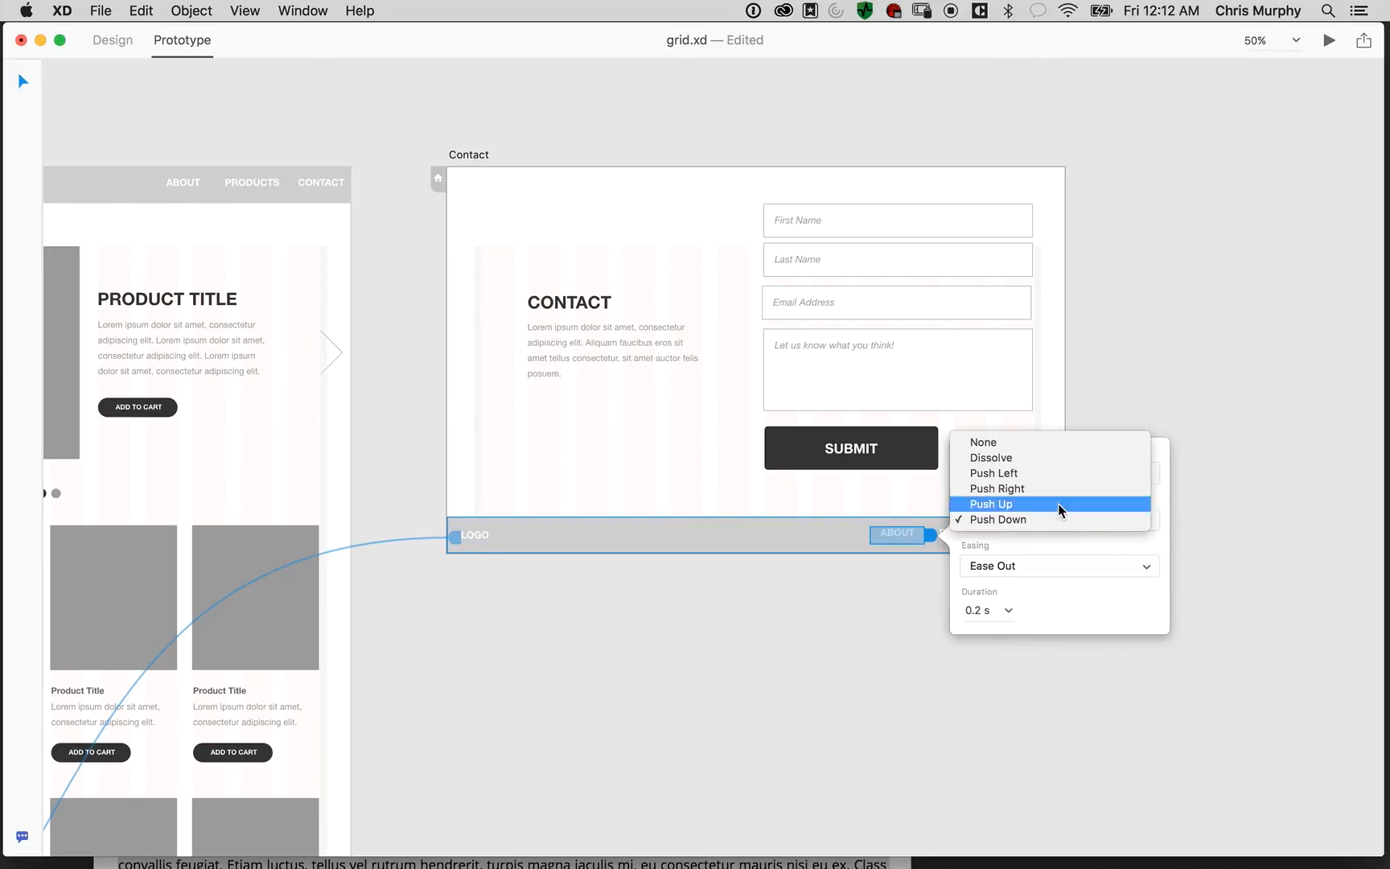
{"action": "left_click", "coordinate": [1055, 503]}
{"action": "left_click", "coordinate": [1009, 474]}
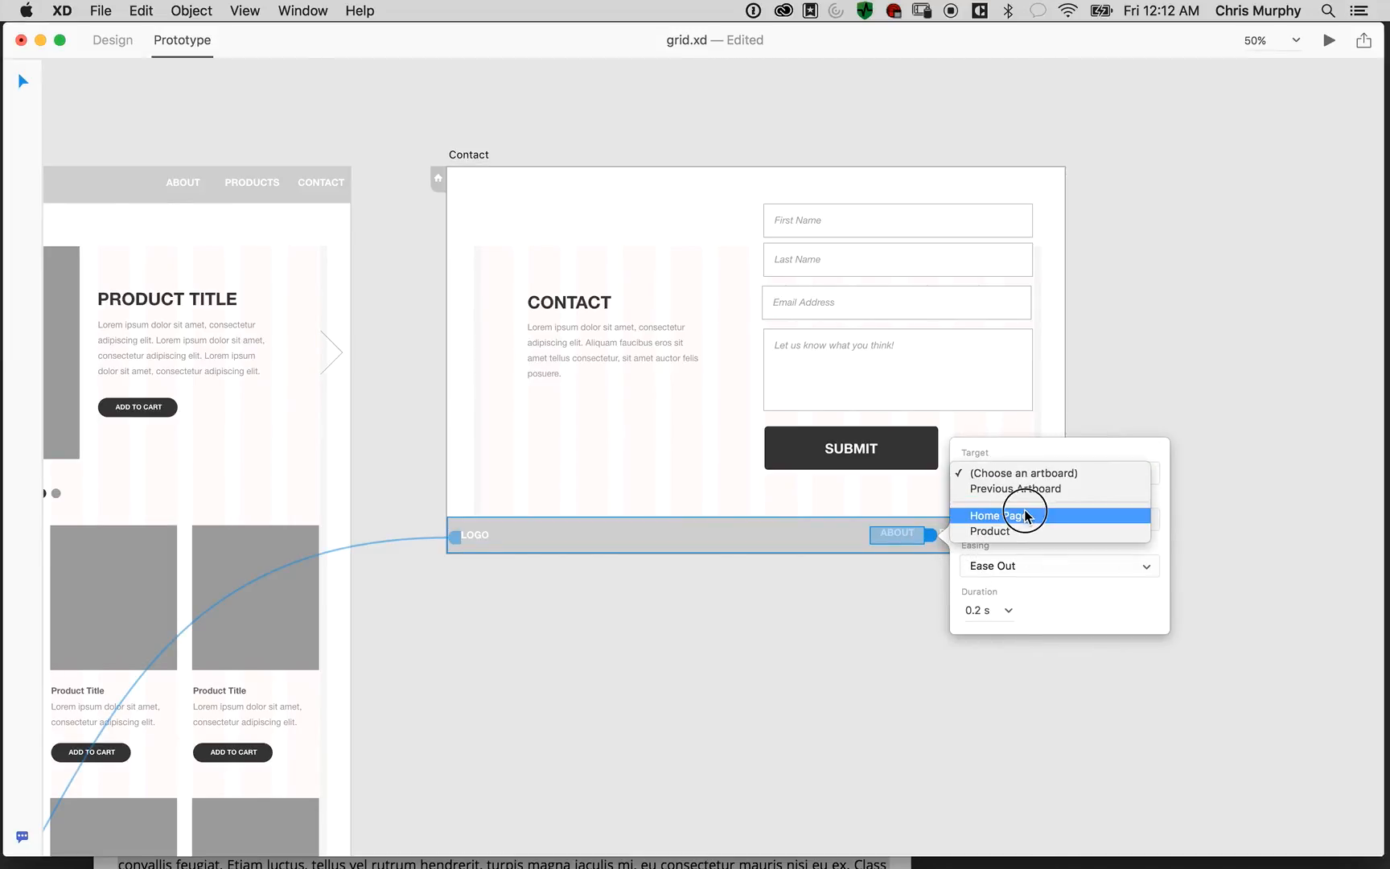
{"action": "left_click", "coordinate": [1001, 529]}
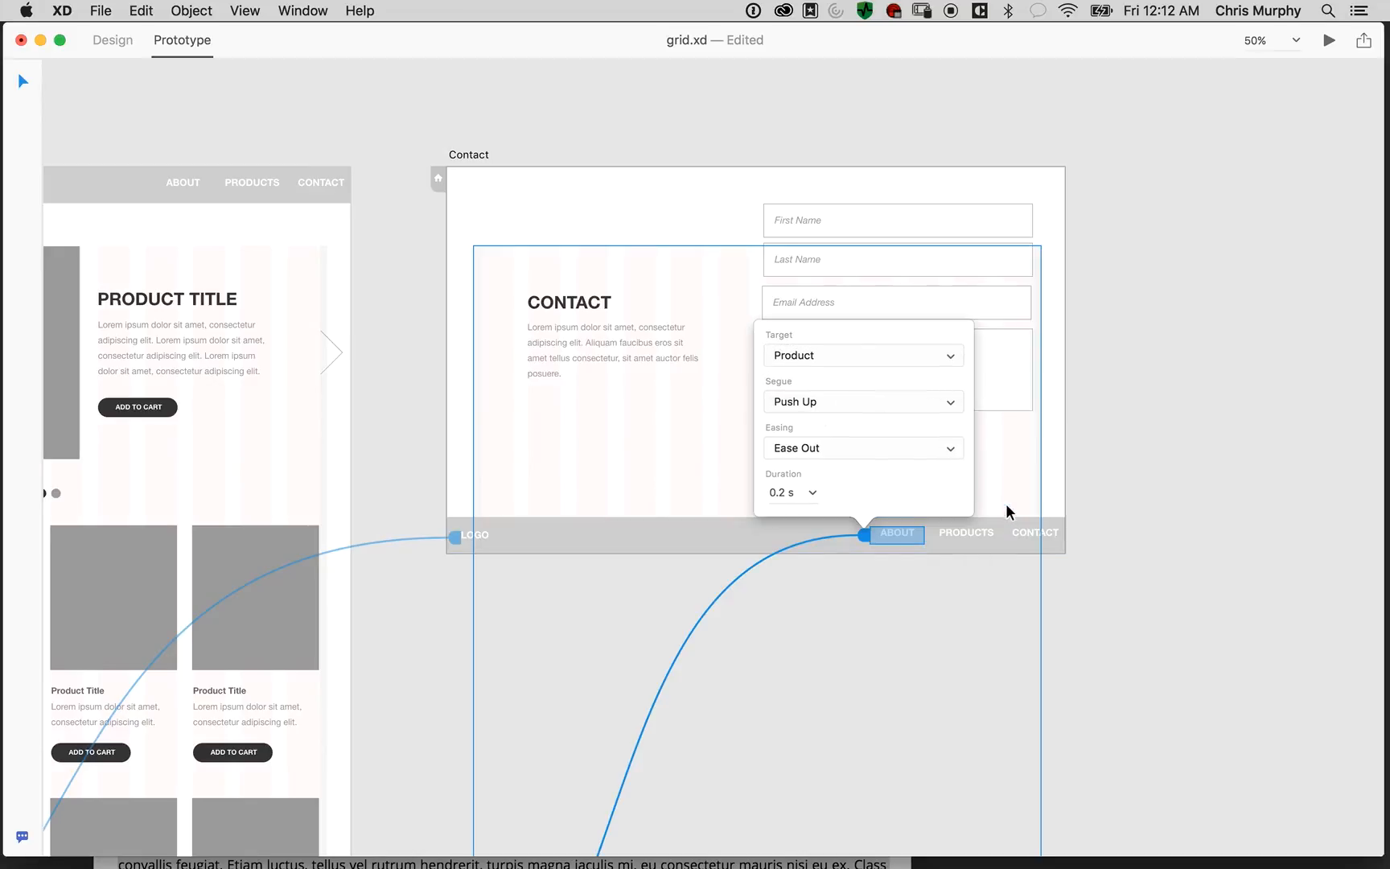
{"action": "left_click", "coordinate": [914, 359]}
{"action": "left_click", "coordinate": [890, 292]}
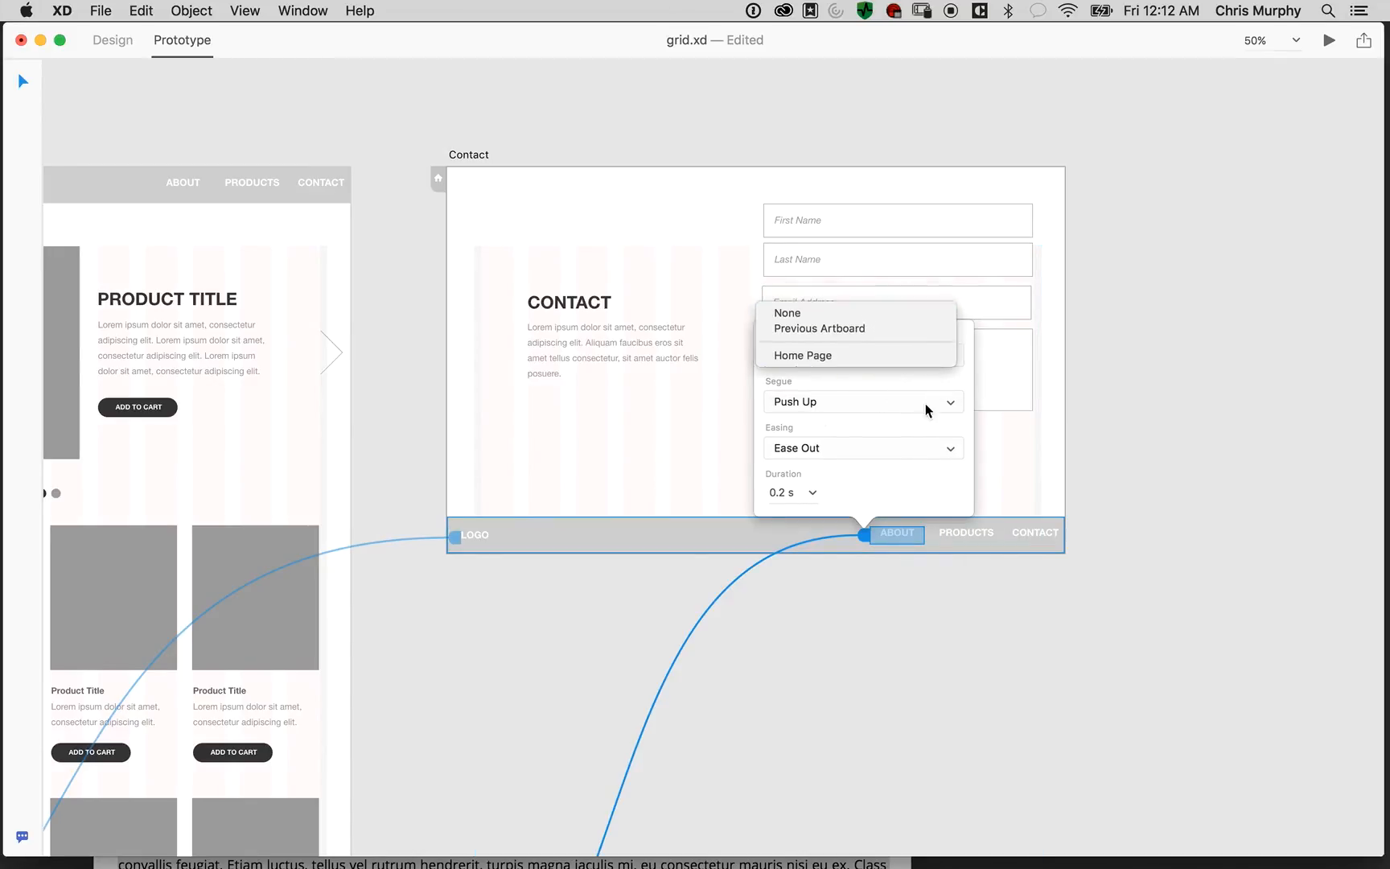
{"action": "left_click", "coordinate": [1072, 563]}
Link PRODUCTS in the Contact artboard's footer bar to the Product artboard with a Push Down segue
{"action": "left_click", "coordinate": [965, 532]}
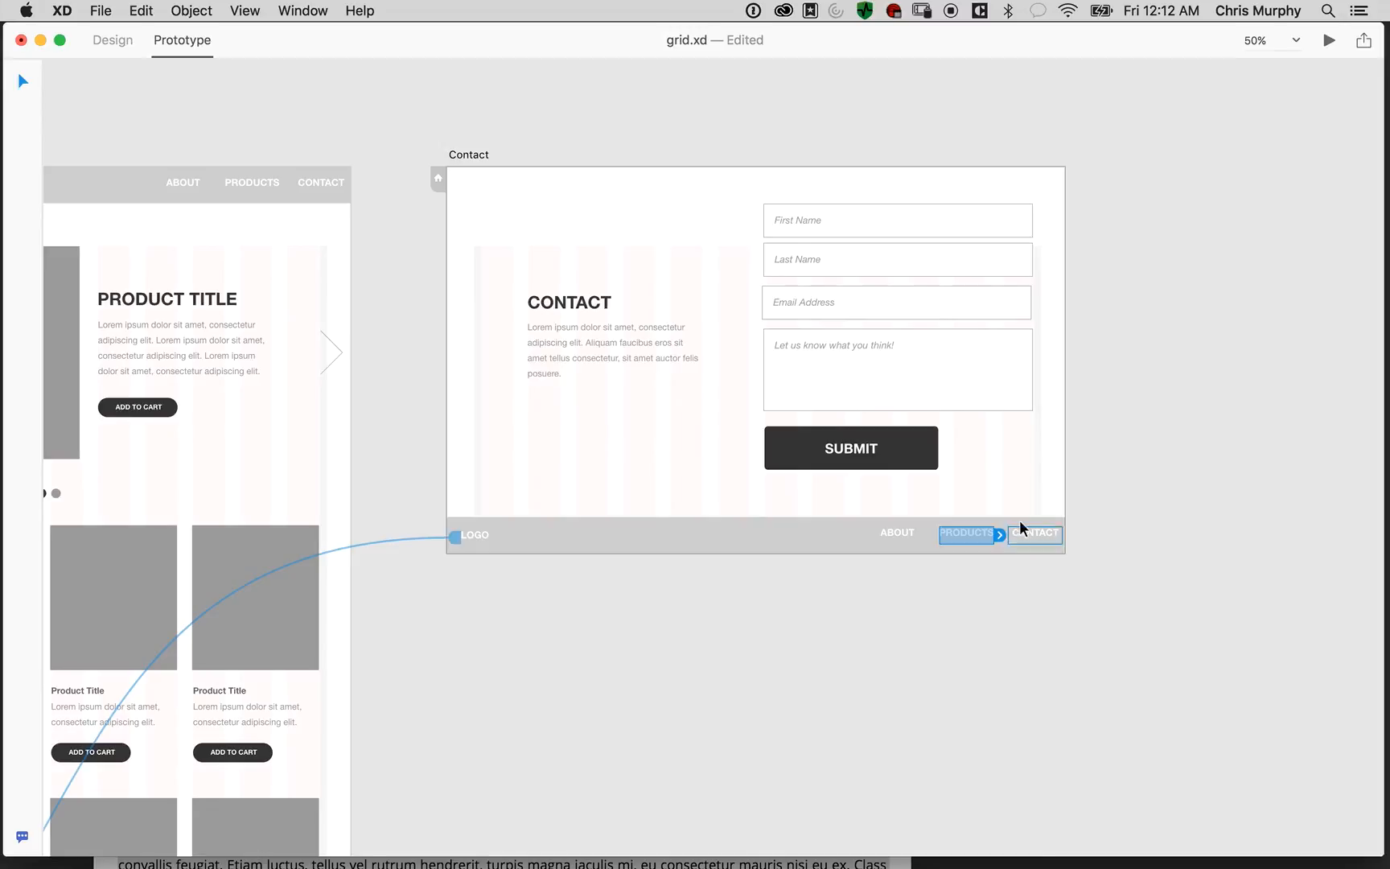
{"action": "left_click", "coordinate": [998, 534]}
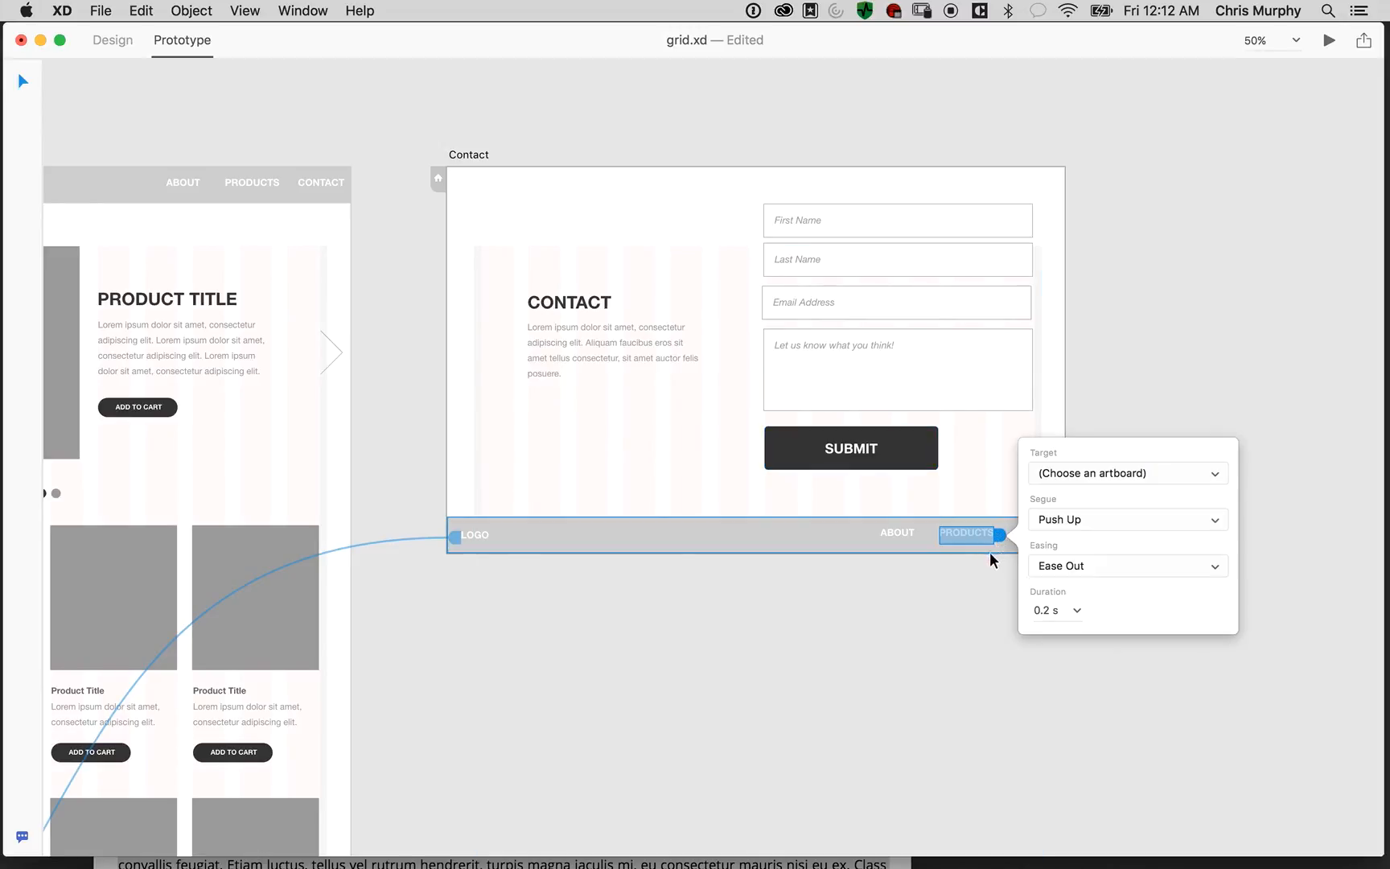
{"action": "left_click", "coordinate": [1065, 473]}
{"action": "left_click", "coordinate": [1090, 532]}
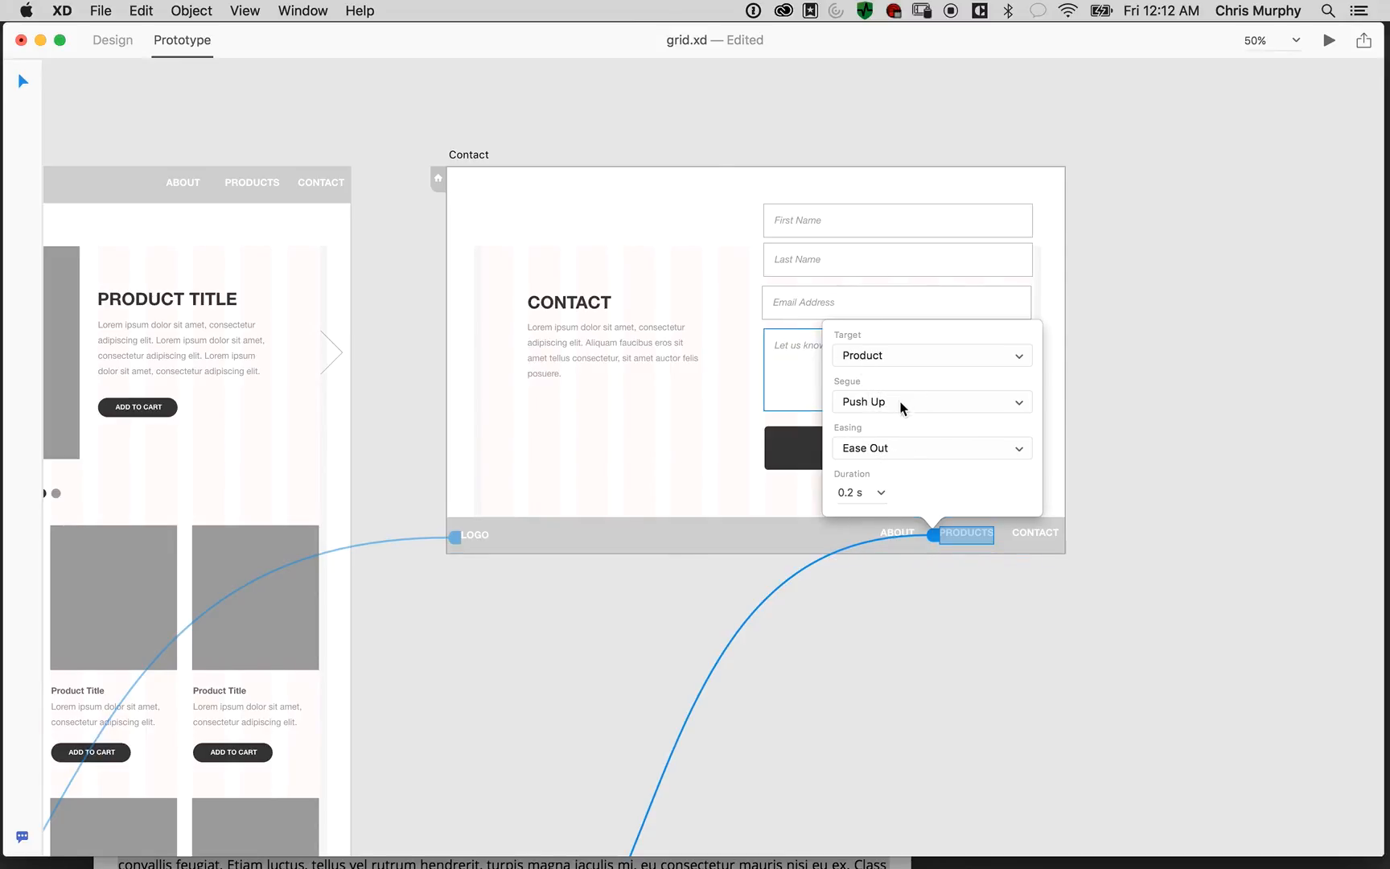
{"action": "left_click", "coordinate": [902, 407]}
{"action": "left_click", "coordinate": [894, 412]}
{"action": "left_click", "coordinate": [1108, 240]}
Preview the prototype, test going from the Home Page to Contact and on to the Product page through PRODUCTS, and close the preview
{"action": "left_click", "coordinate": [1328, 42]}
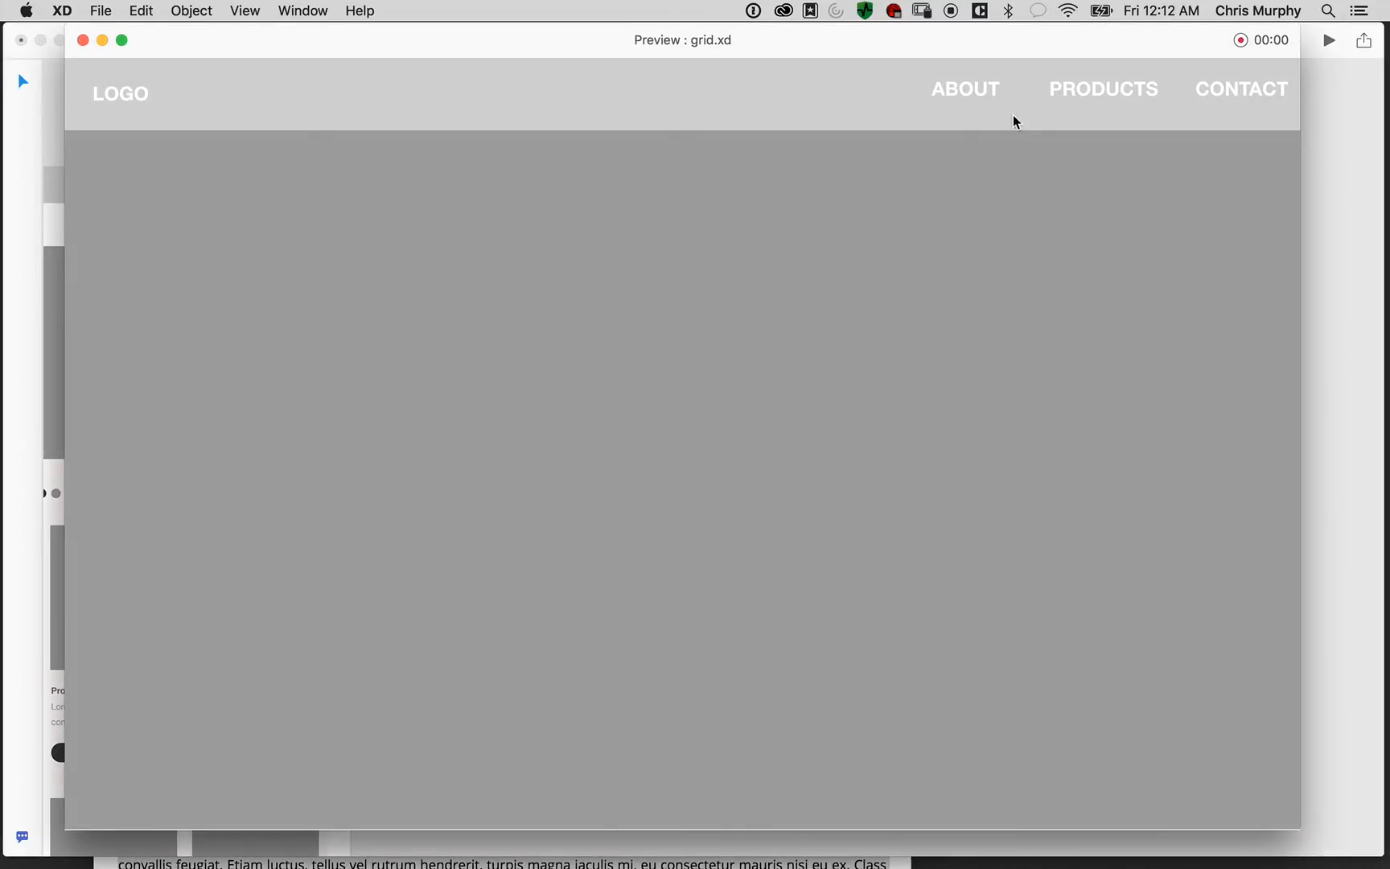
{"action": "left_click", "coordinate": [1208, 92]}
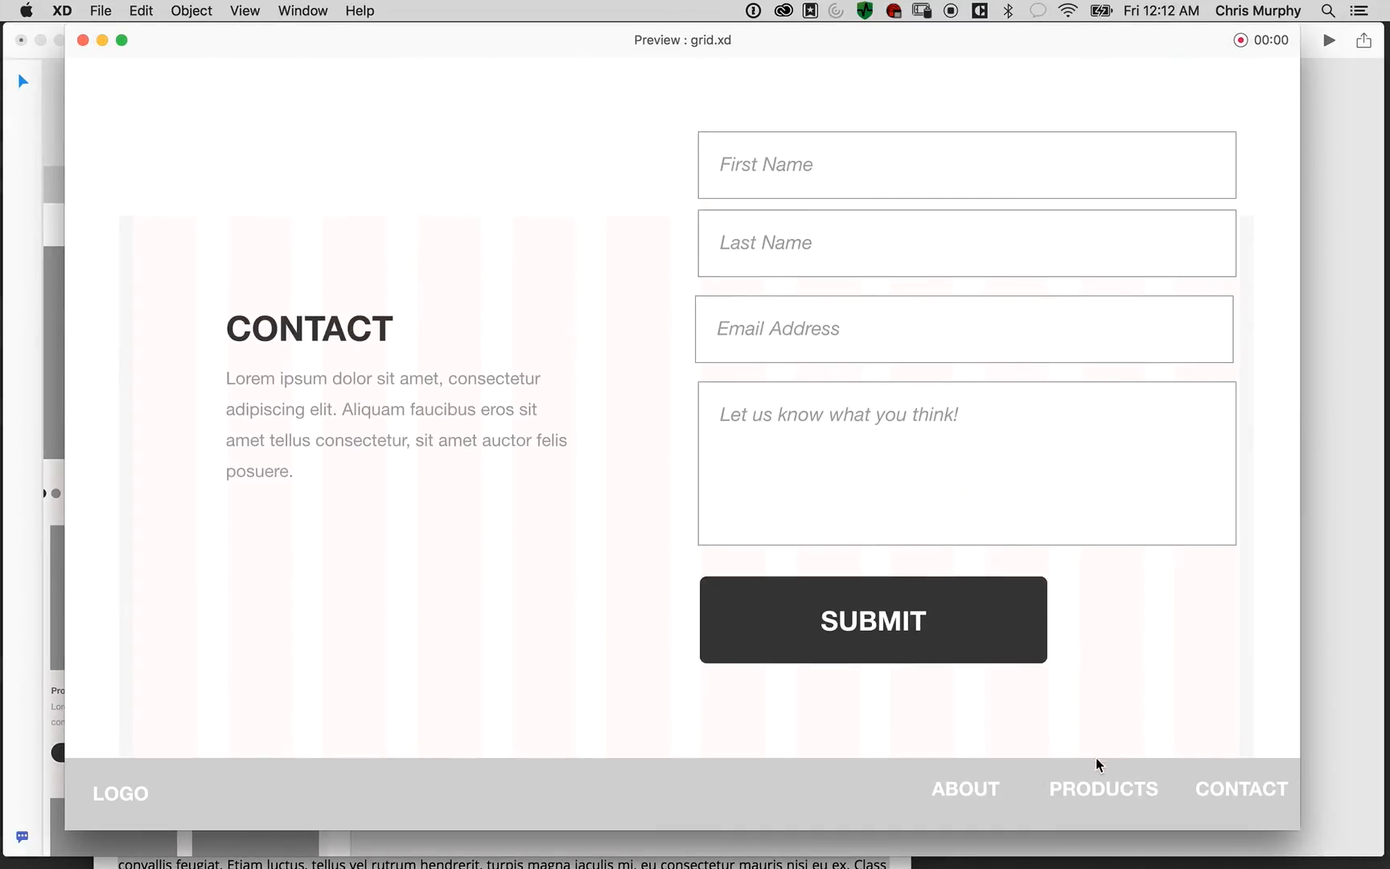
{"action": "left_click", "coordinate": [1079, 789]}
{"action": "scroll", "coordinate": [1099, 94], "scroll_direction": "down", "scroll_amount": 1}
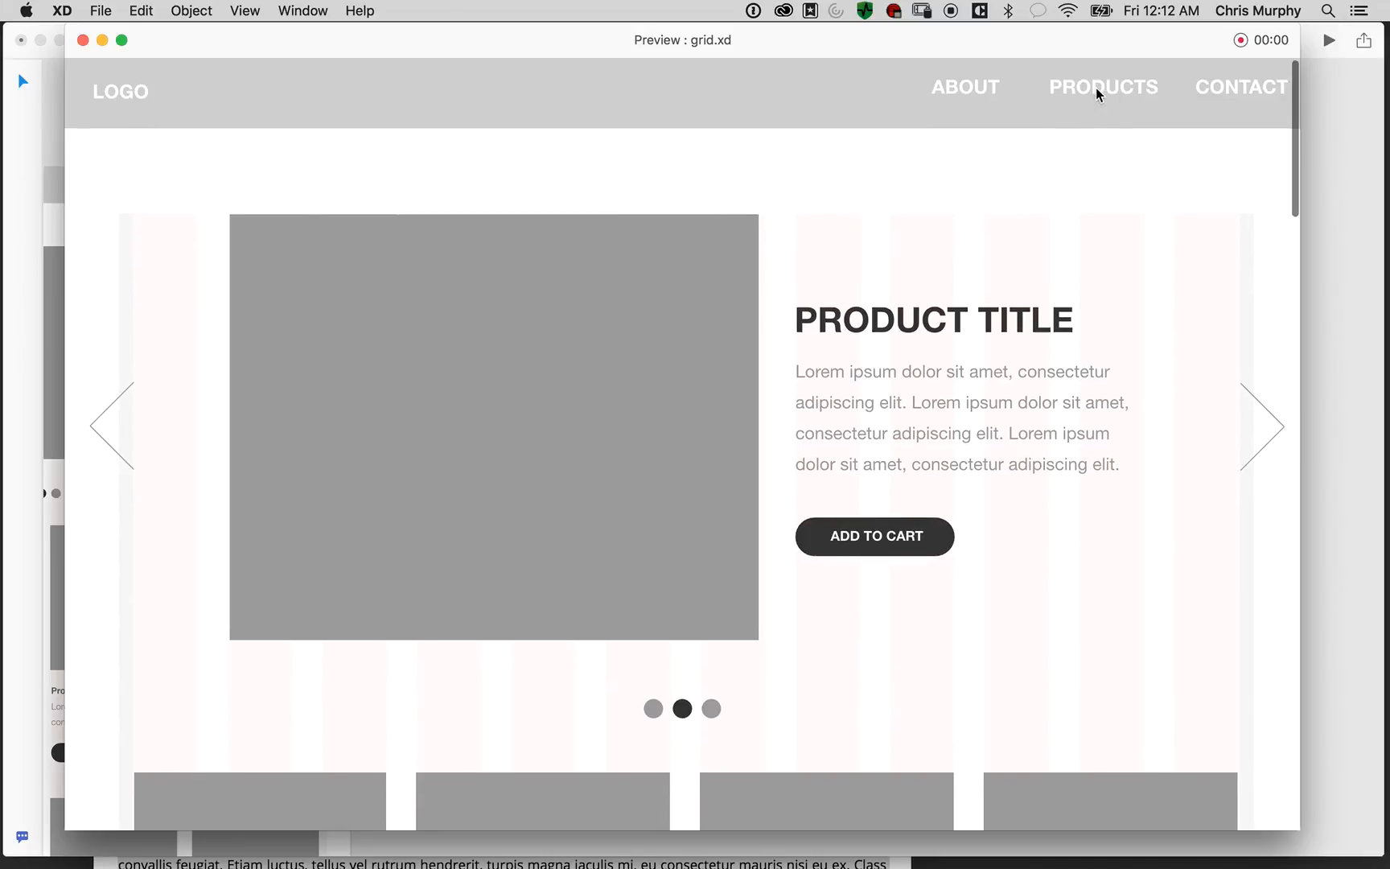
{"action": "left_click", "coordinate": [82, 40]}
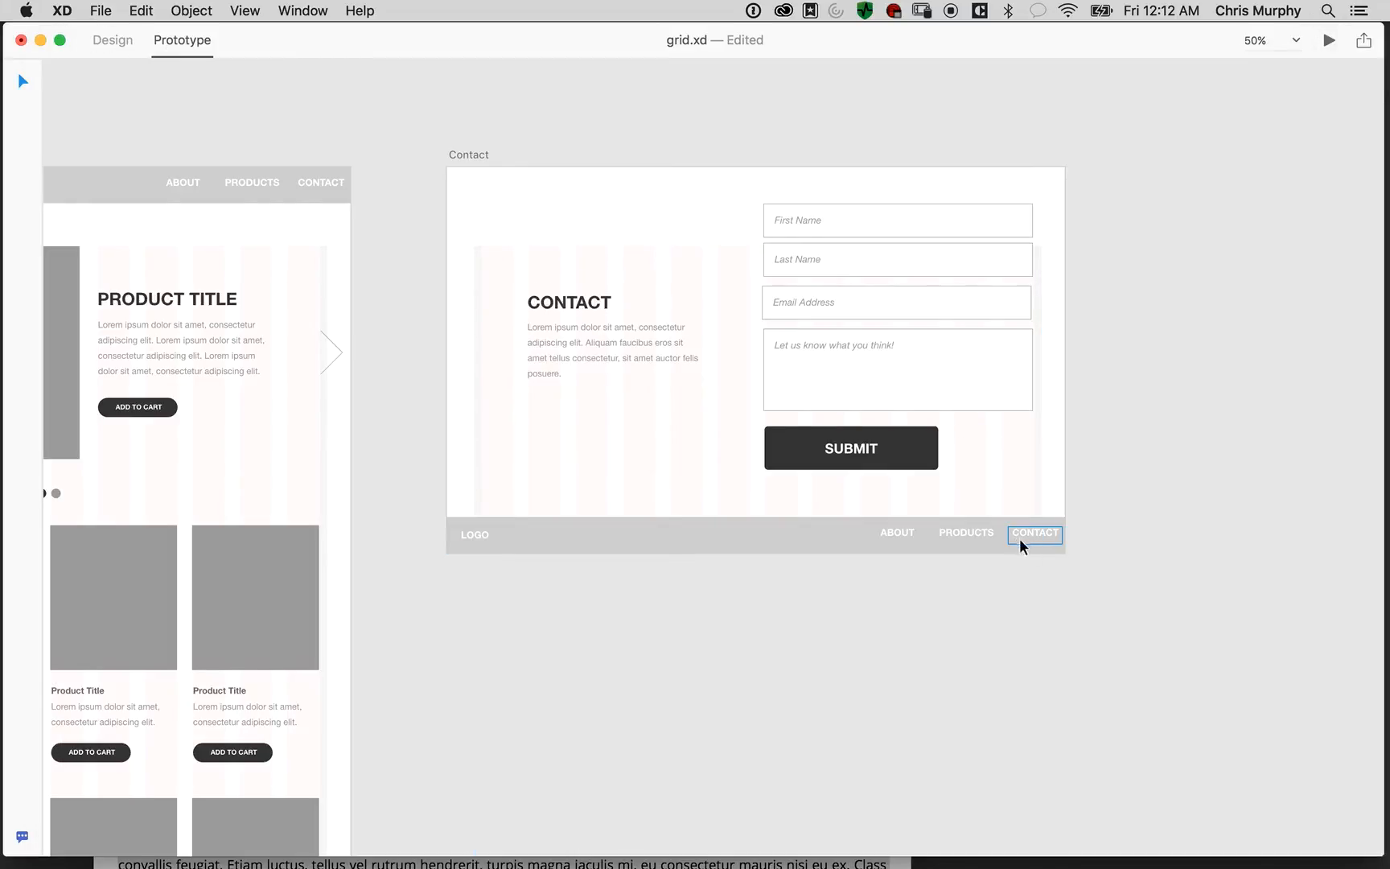
Set the segue of the PRODUCTS link in the Contact artboard's footer bar to Push Up
{"action": "left_click", "coordinate": [982, 535]}
{"action": "left_click", "coordinate": [930, 535]}
{"action": "left_click", "coordinate": [882, 401]}
{"action": "left_click", "coordinate": [883, 388]}
{"action": "left_click", "coordinate": [1192, 225]}
Preview the prototype and test the CONTACT and PRODUCTS links back and forth between the Product and Contact pages
{"action": "left_click", "coordinate": [1327, 42]}
{"action": "left_click", "coordinate": [1087, 95]}
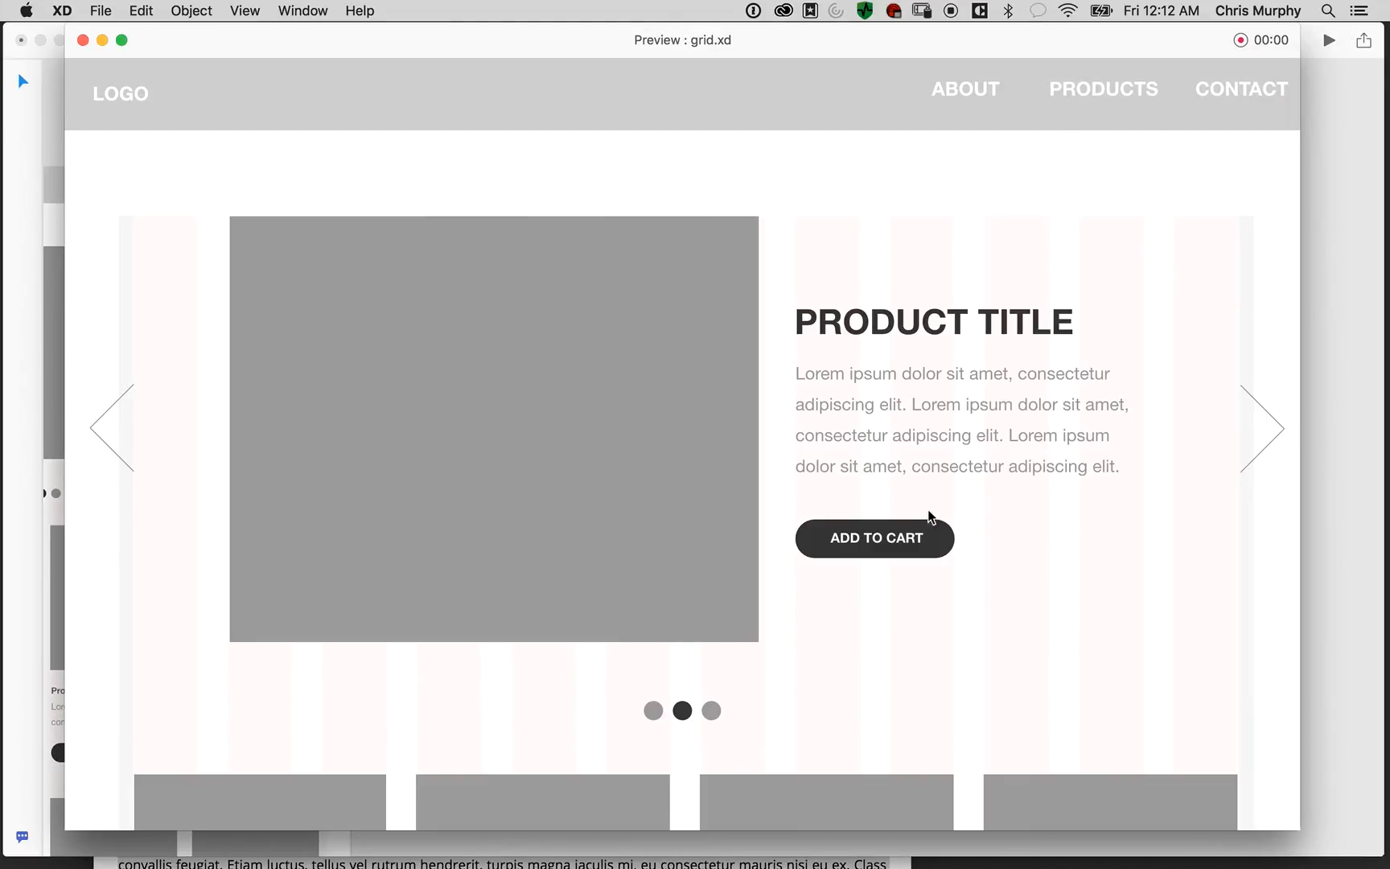
{"action": "left_click", "coordinate": [1213, 100]}
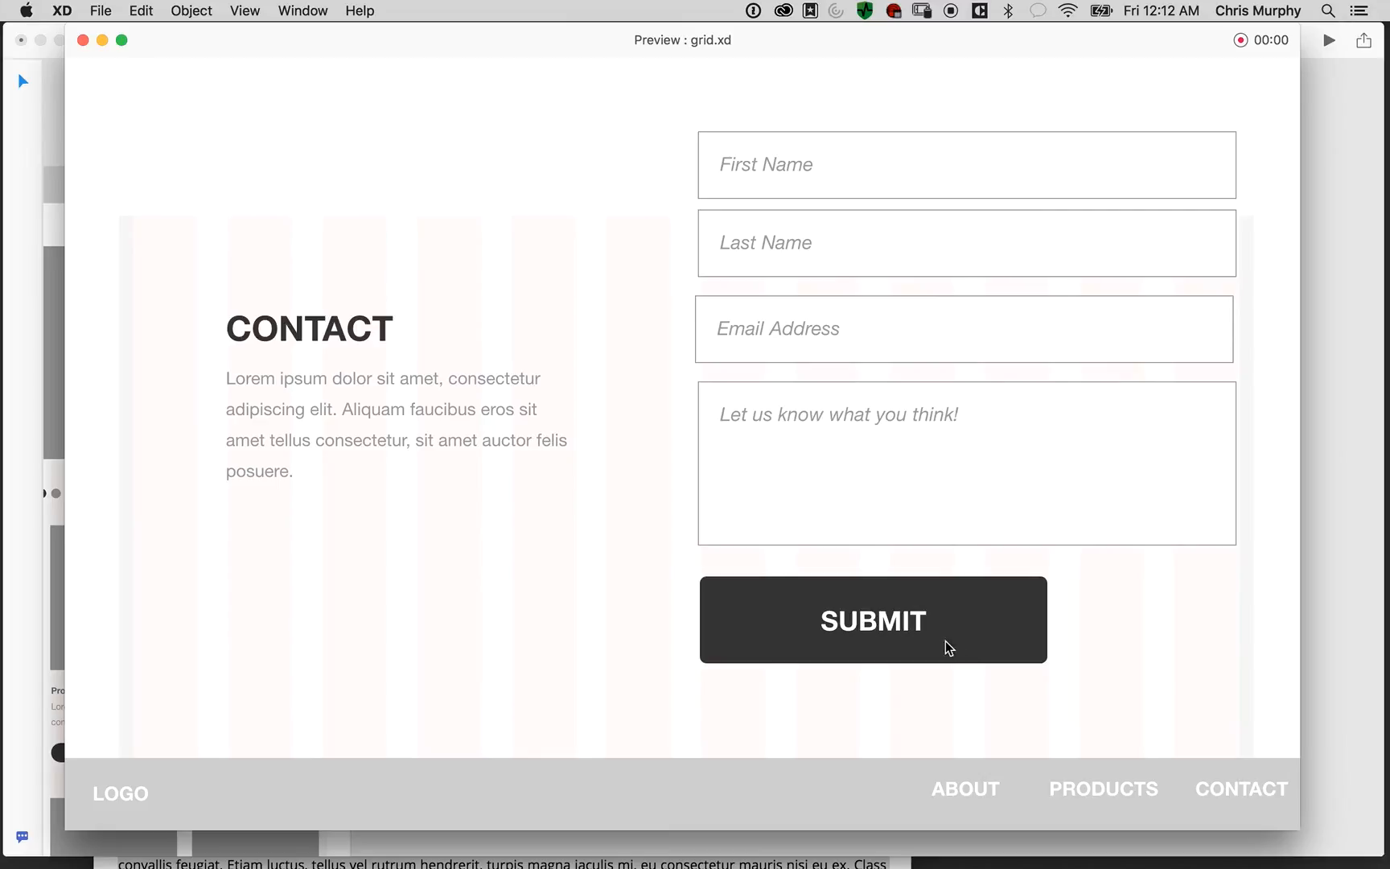
{"action": "left_click", "coordinate": [1086, 791]}
{"action": "scroll", "coordinate": [1118, 88], "scroll_direction": "down", "scroll_amount": 1}
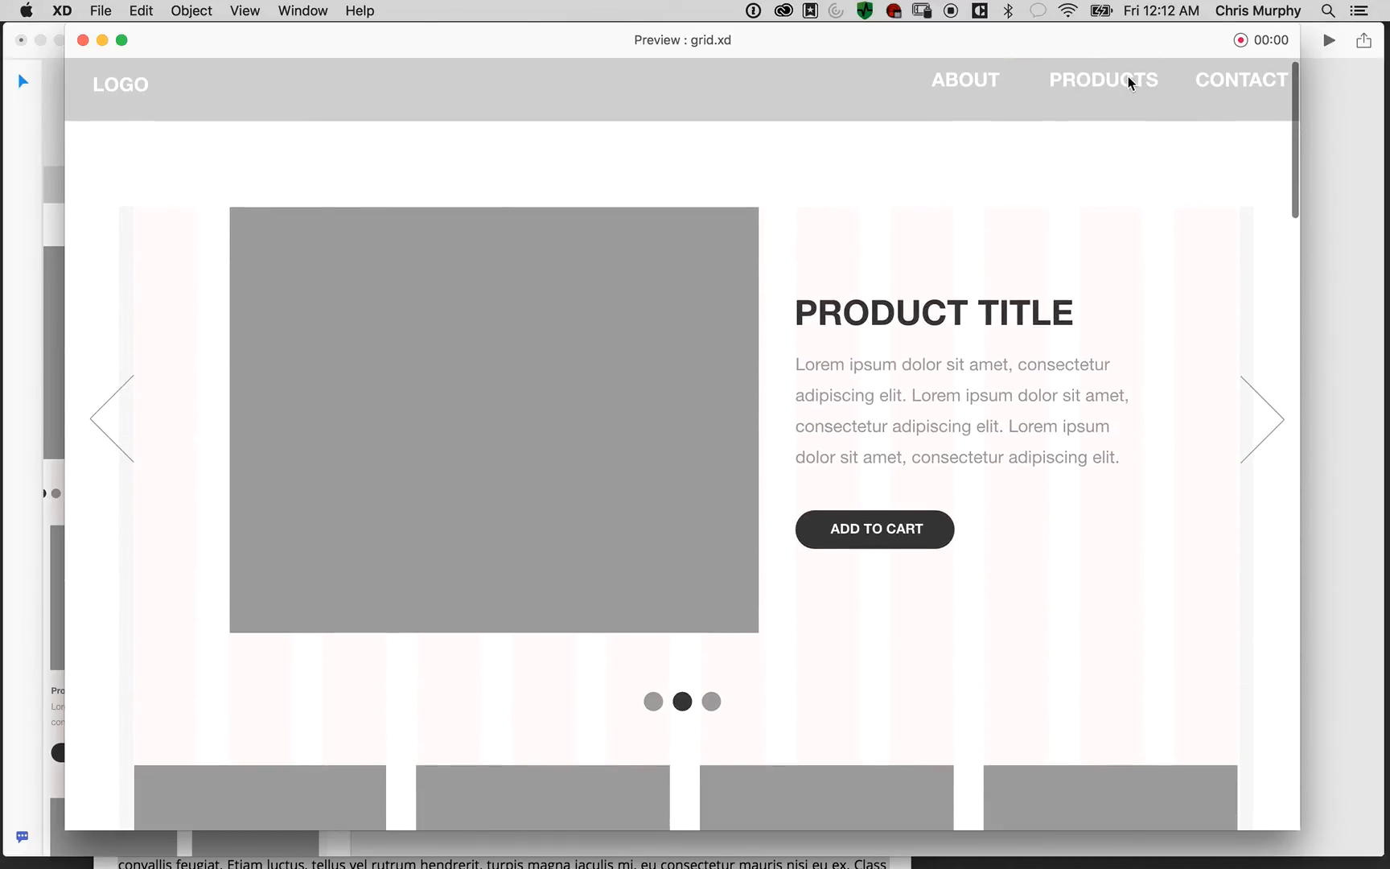
{"action": "left_click", "coordinate": [1214, 95]}
{"action": "left_click", "coordinate": [1076, 792]}
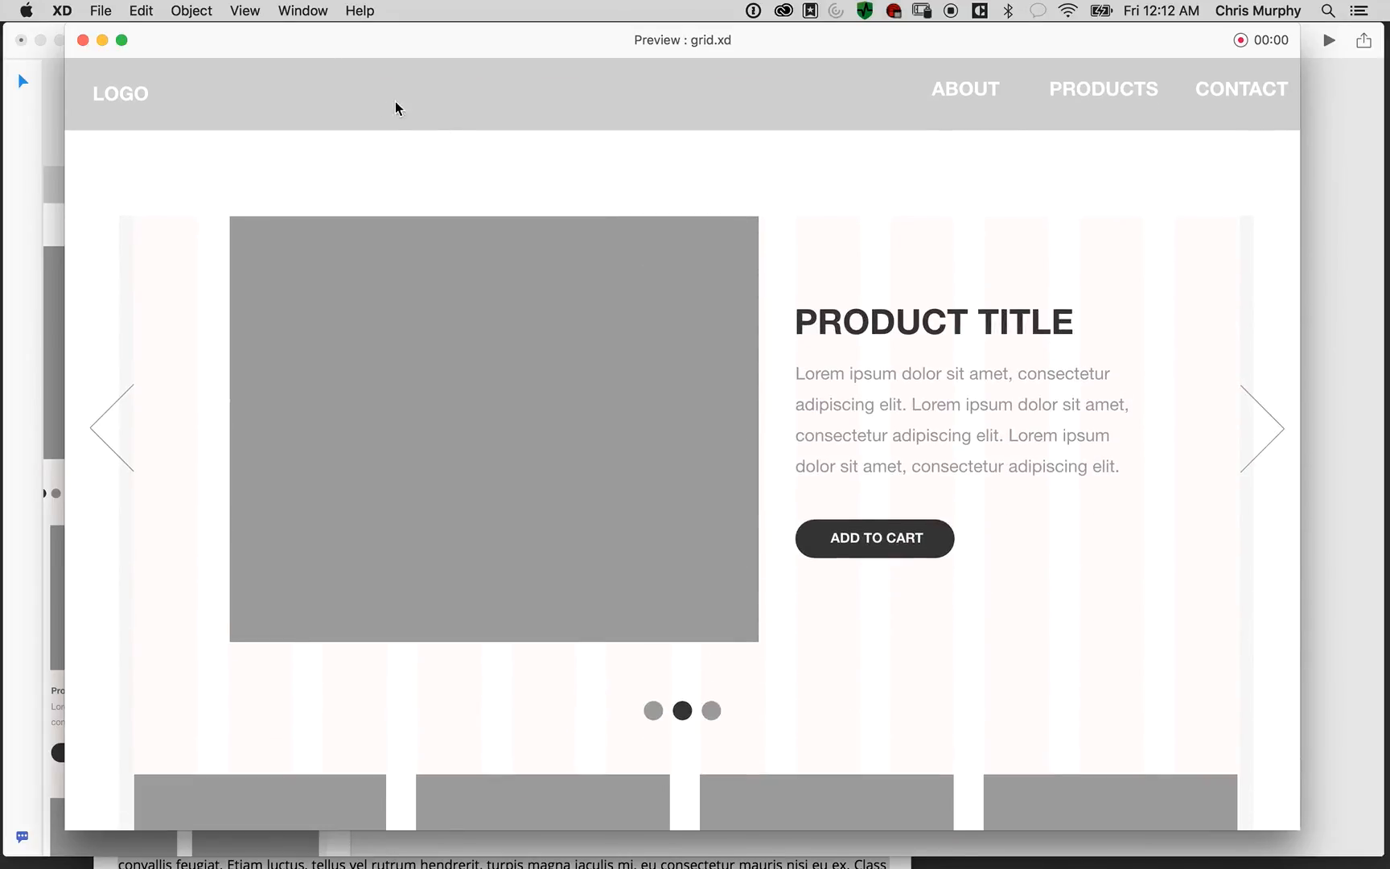
Test the LOGO link back to the Home Page from both the Product and Contact pages, reviewing the Home Page and Product page content between
{"action": "left_click", "coordinate": [138, 100]}
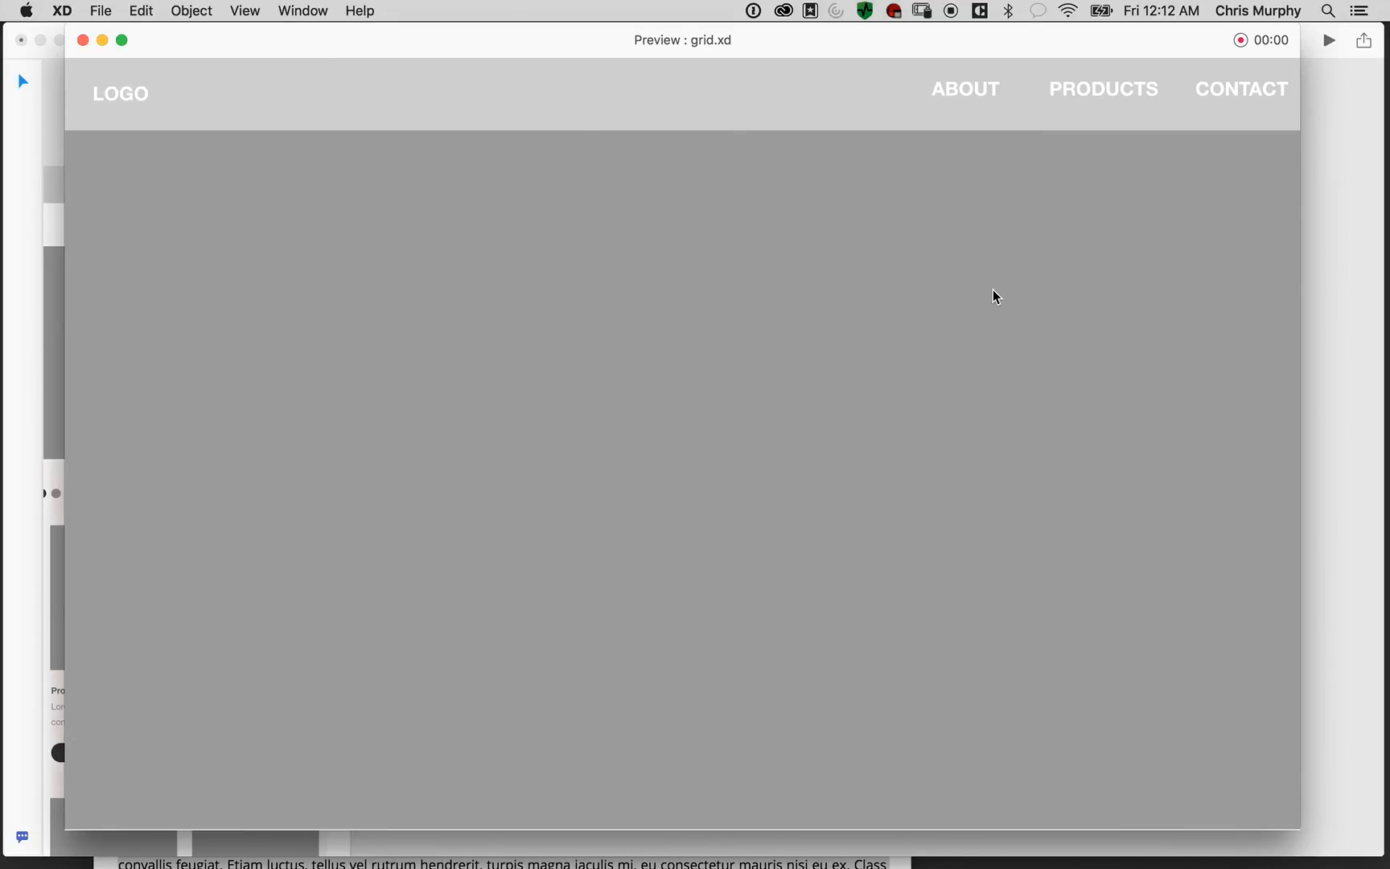
{"action": "scroll", "coordinate": [992, 289], "scroll_direction": "down", "scroll_amount": 10}
{"action": "scroll", "coordinate": [994, 294], "scroll_direction": "up", "scroll_amount": 10}
{"action": "left_click", "coordinate": [1113, 98]}
{"action": "scroll", "coordinate": [1031, 258], "scroll_direction": "down", "scroll_amount": 10}
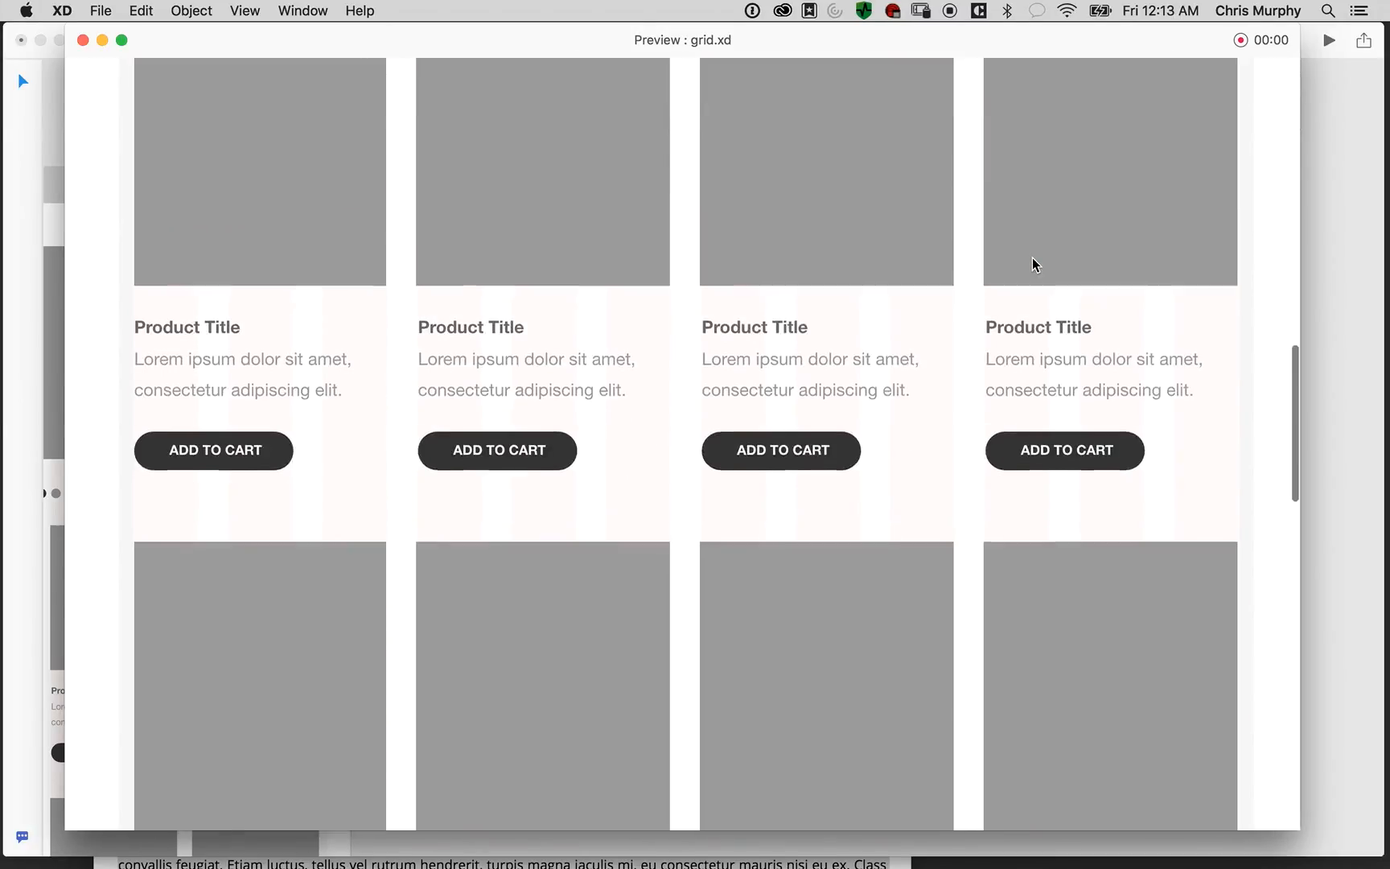
{"action": "scroll", "coordinate": [1031, 258], "scroll_direction": "down", "scroll_amount": 5}
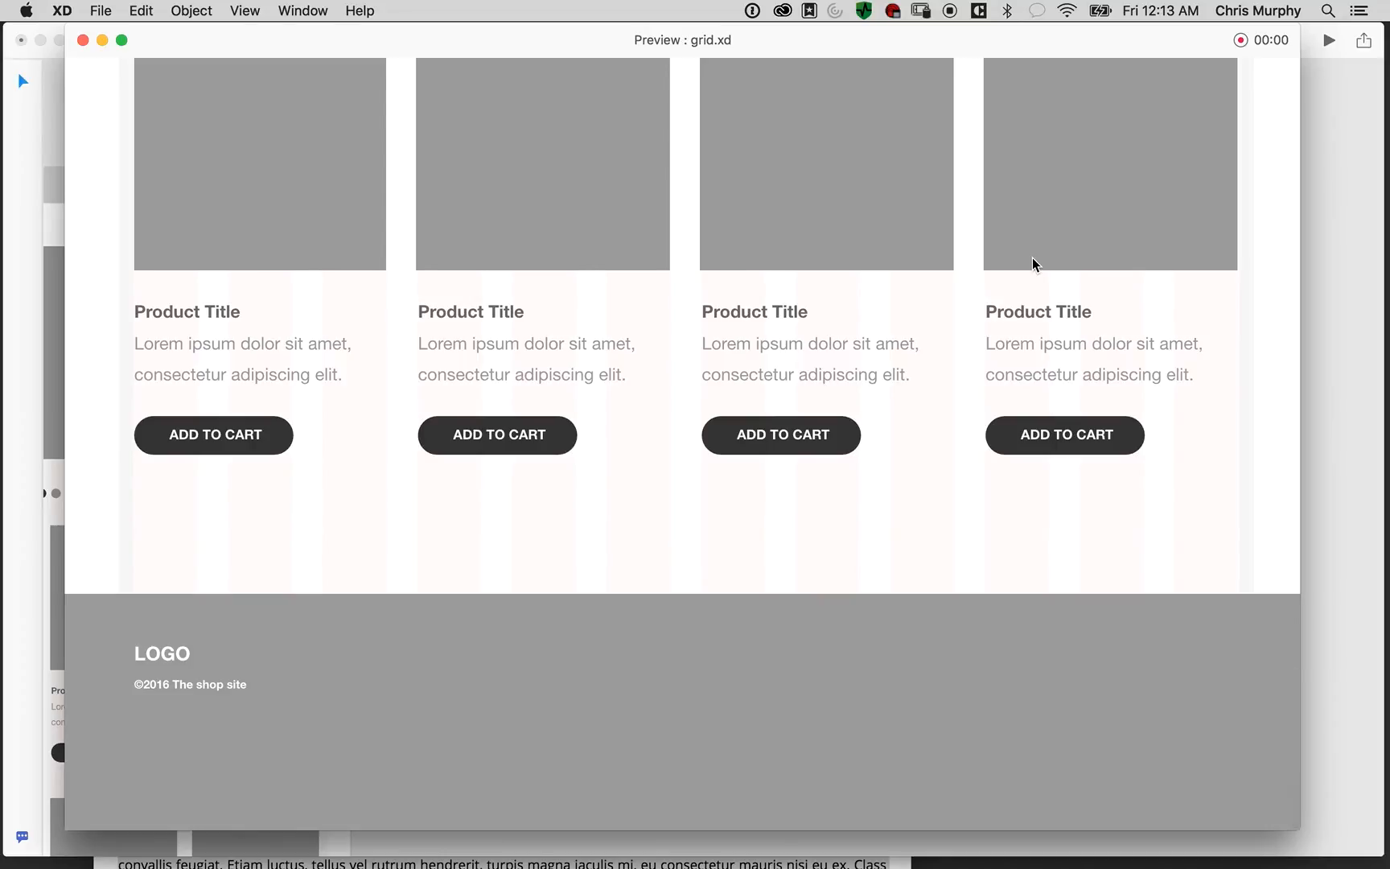
{"action": "scroll", "coordinate": [1031, 258], "scroll_direction": "up", "scroll_amount": 15}
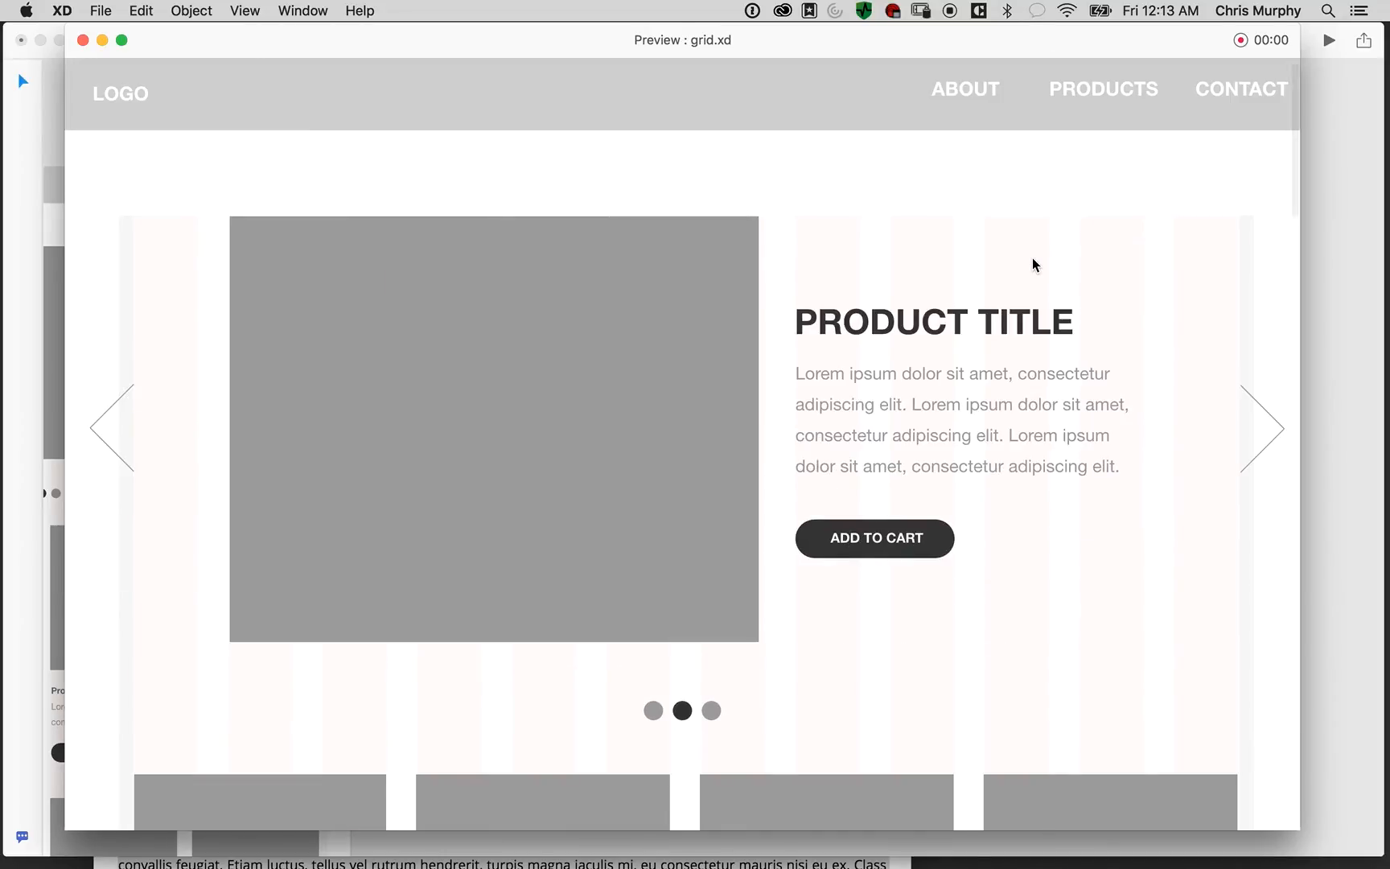
{"action": "left_click", "coordinate": [1212, 105]}
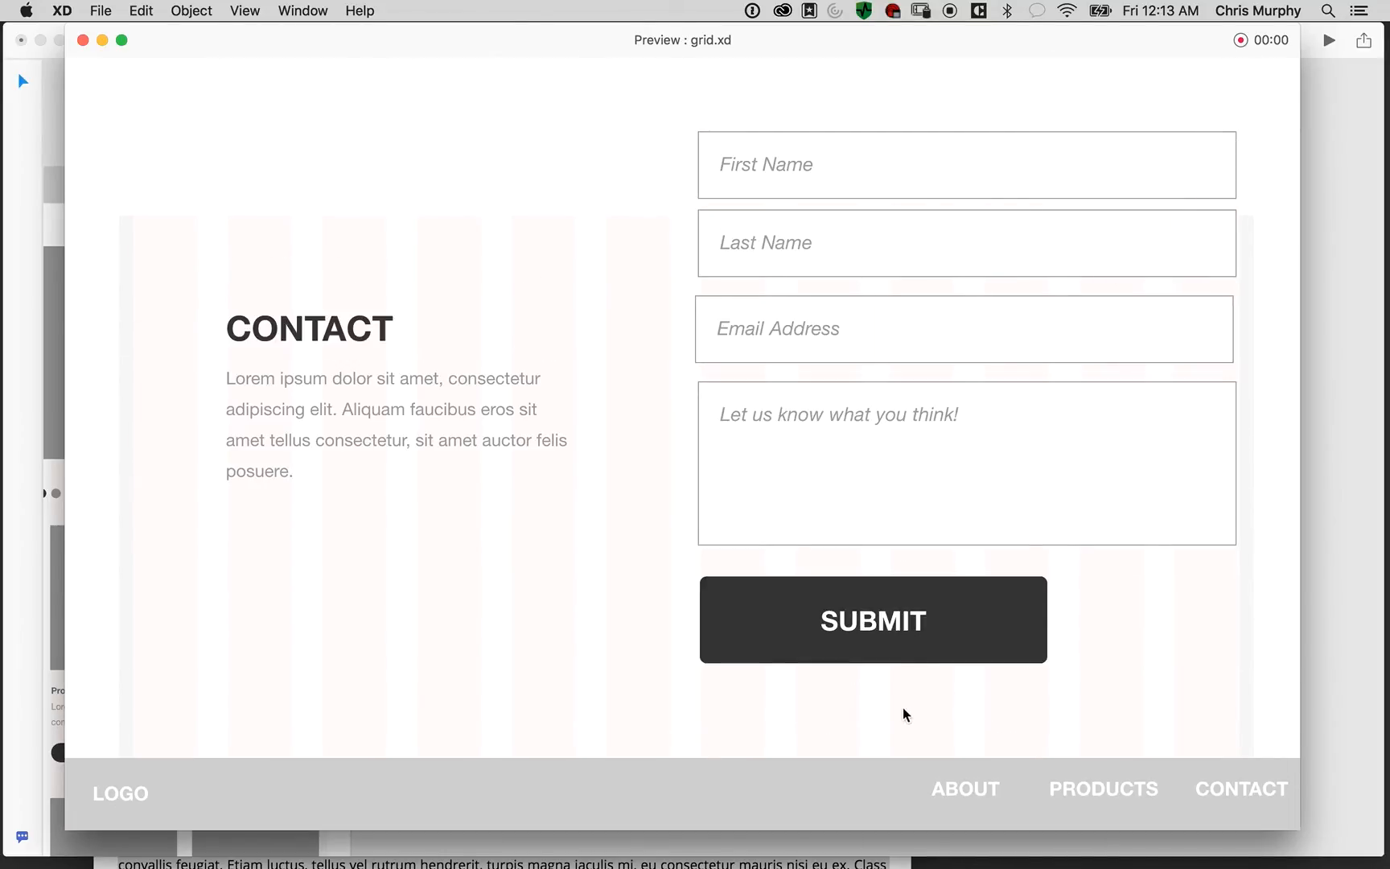
{"action": "left_click", "coordinate": [121, 785]}
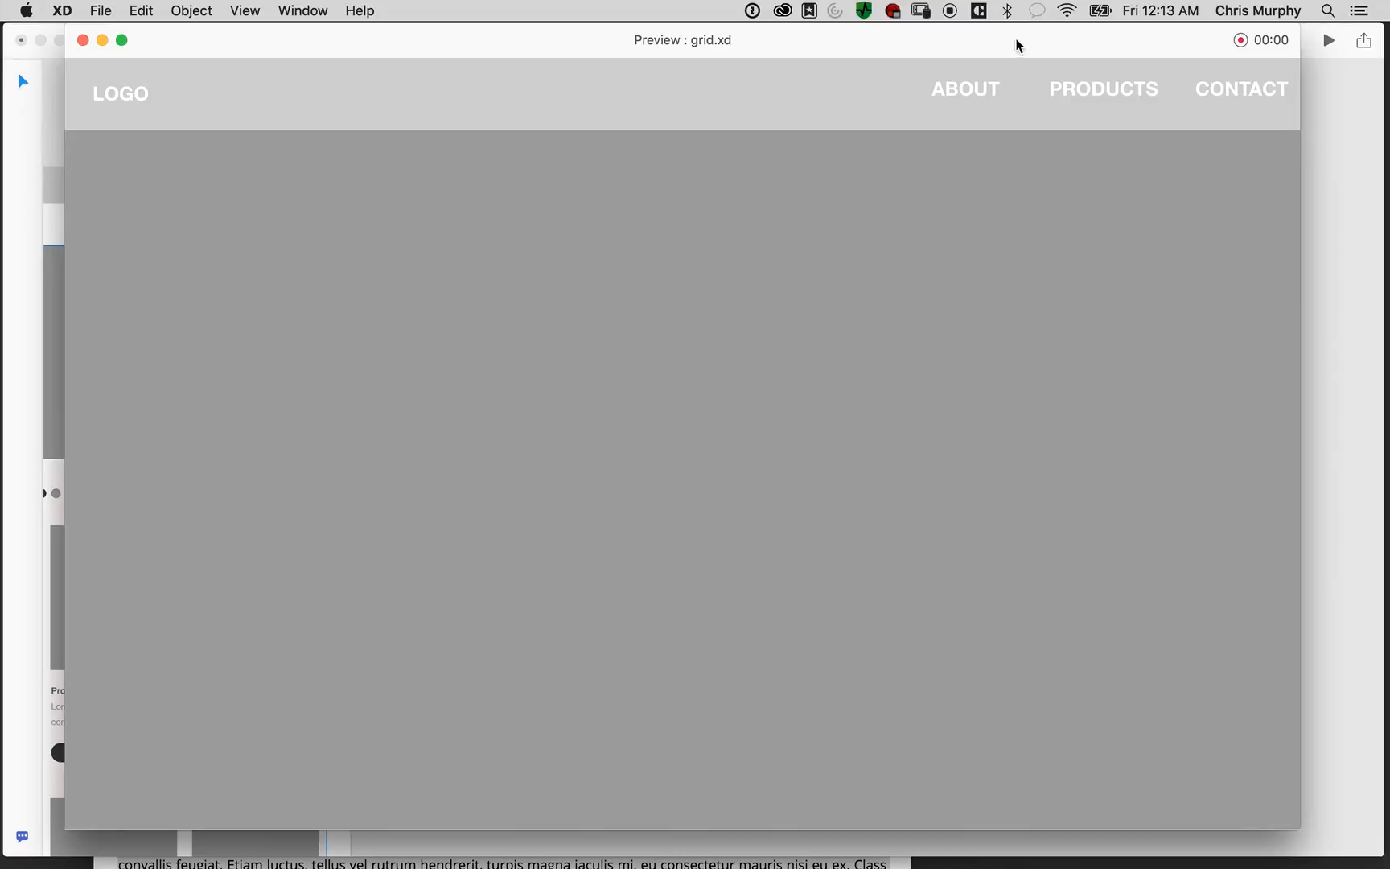
Start recording the preview and capture a full scroll down the Home Page and back up to its header
{"action": "mouse_move", "coordinate": [1122, 50]}
{"action": "left_mouse_down"}
{"action": "mouse_move", "coordinate": [1132, 109]}
{"action": "mouse_move", "coordinate": [1131, 30]}
{"action": "left_mouse_up"}
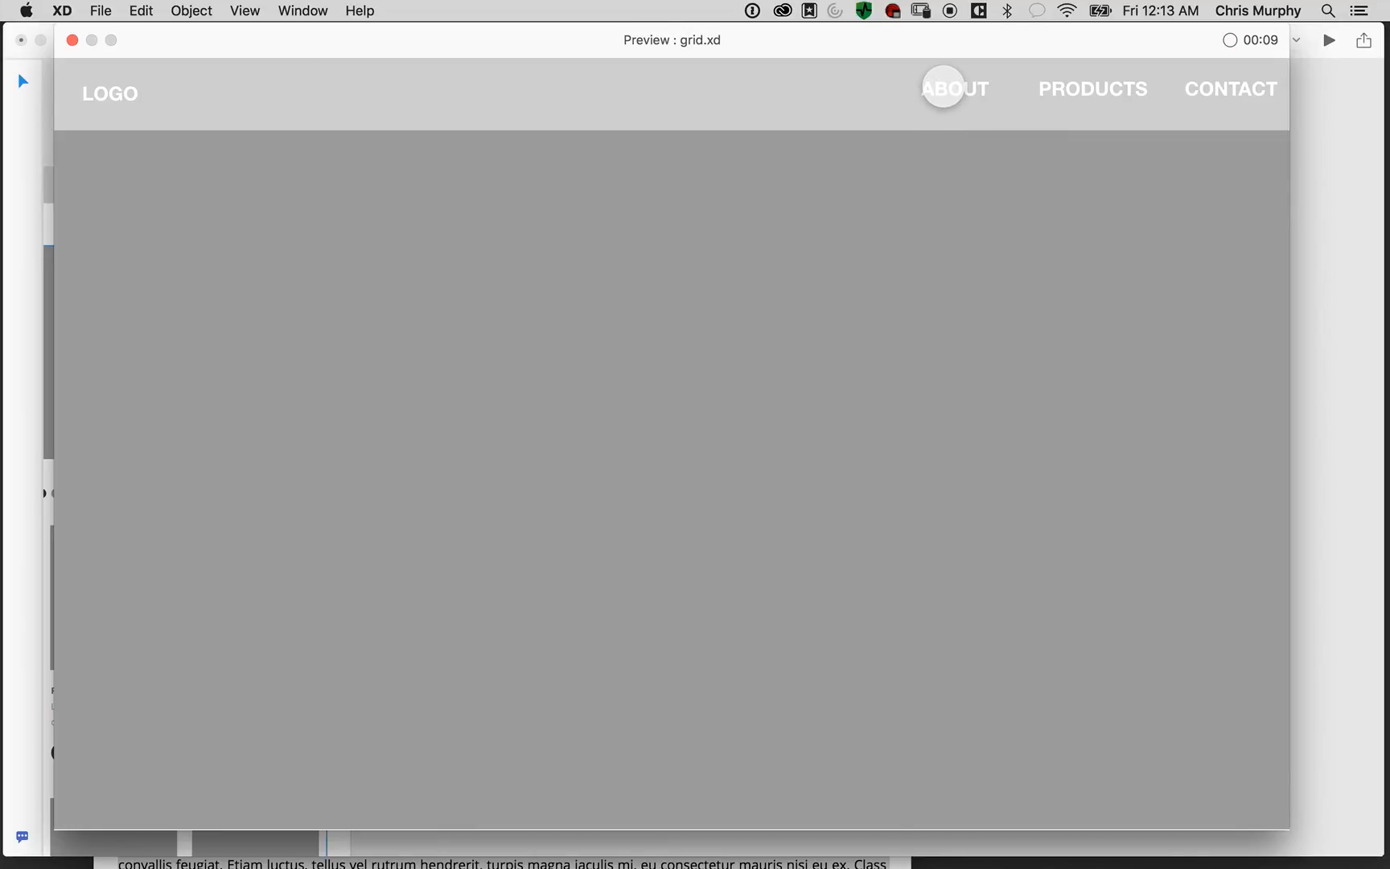
{"action": "scroll", "coordinate": [575, 366], "scroll_direction": "down", "scroll_amount": 10}
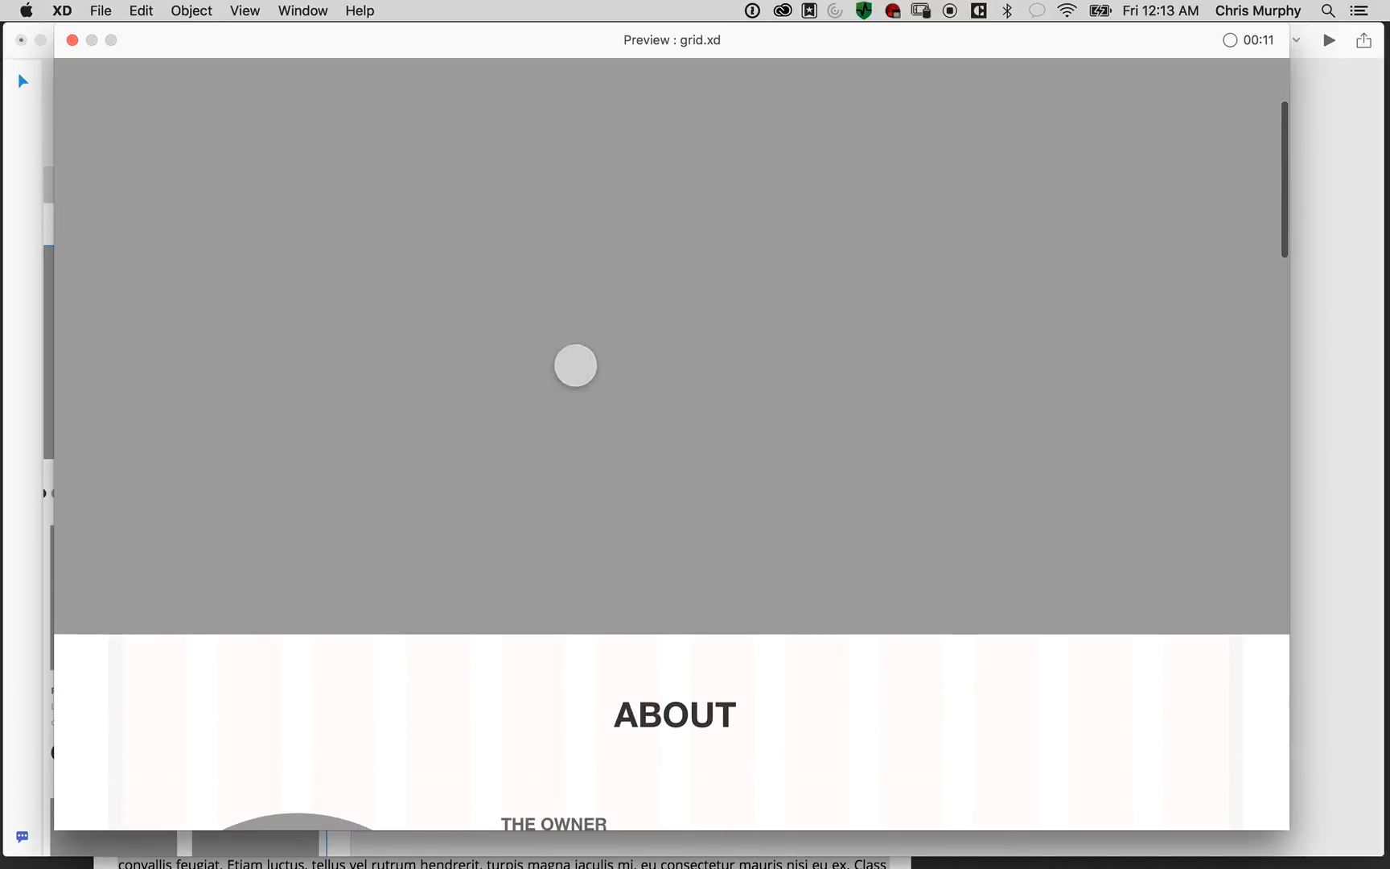
{"action": "left_click_drag", "start_coordinate": [968, 629], "coordinate": [968, 159]}
{"action": "left_click_drag", "start_coordinate": [1011, 645], "coordinate": [1021, 210]}
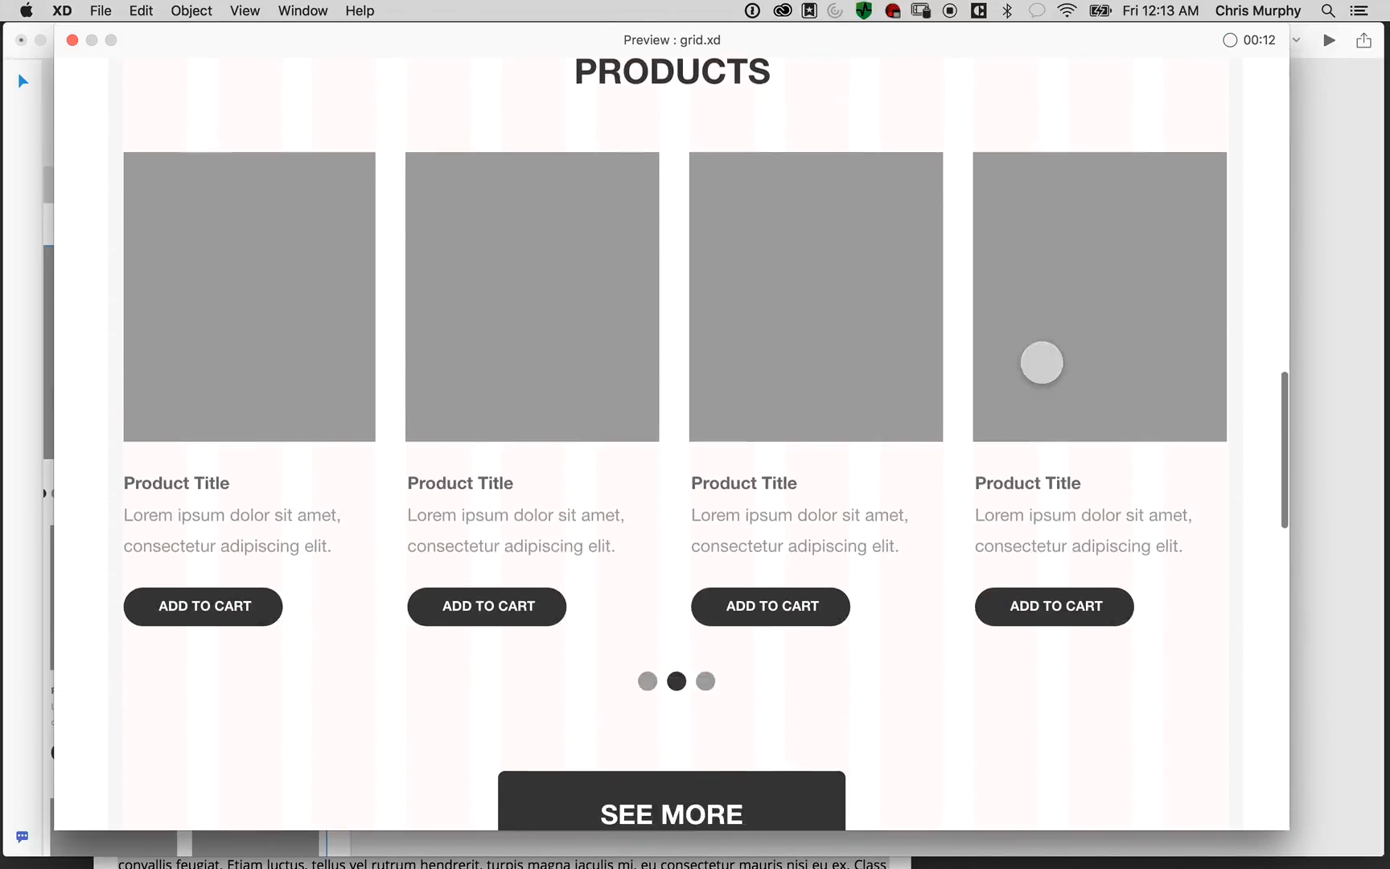
{"action": "left_click_drag", "start_coordinate": [1046, 526], "coordinate": [1052, 177]}
{"action": "left_click_drag", "start_coordinate": [1064, 571], "coordinate": [1052, 143]}
{"action": "left_click_drag", "start_coordinate": [1093, 325], "coordinate": [1082, 684]}
{"action": "left_click_drag", "start_coordinate": [1101, 262], "coordinate": [1089, 740]}
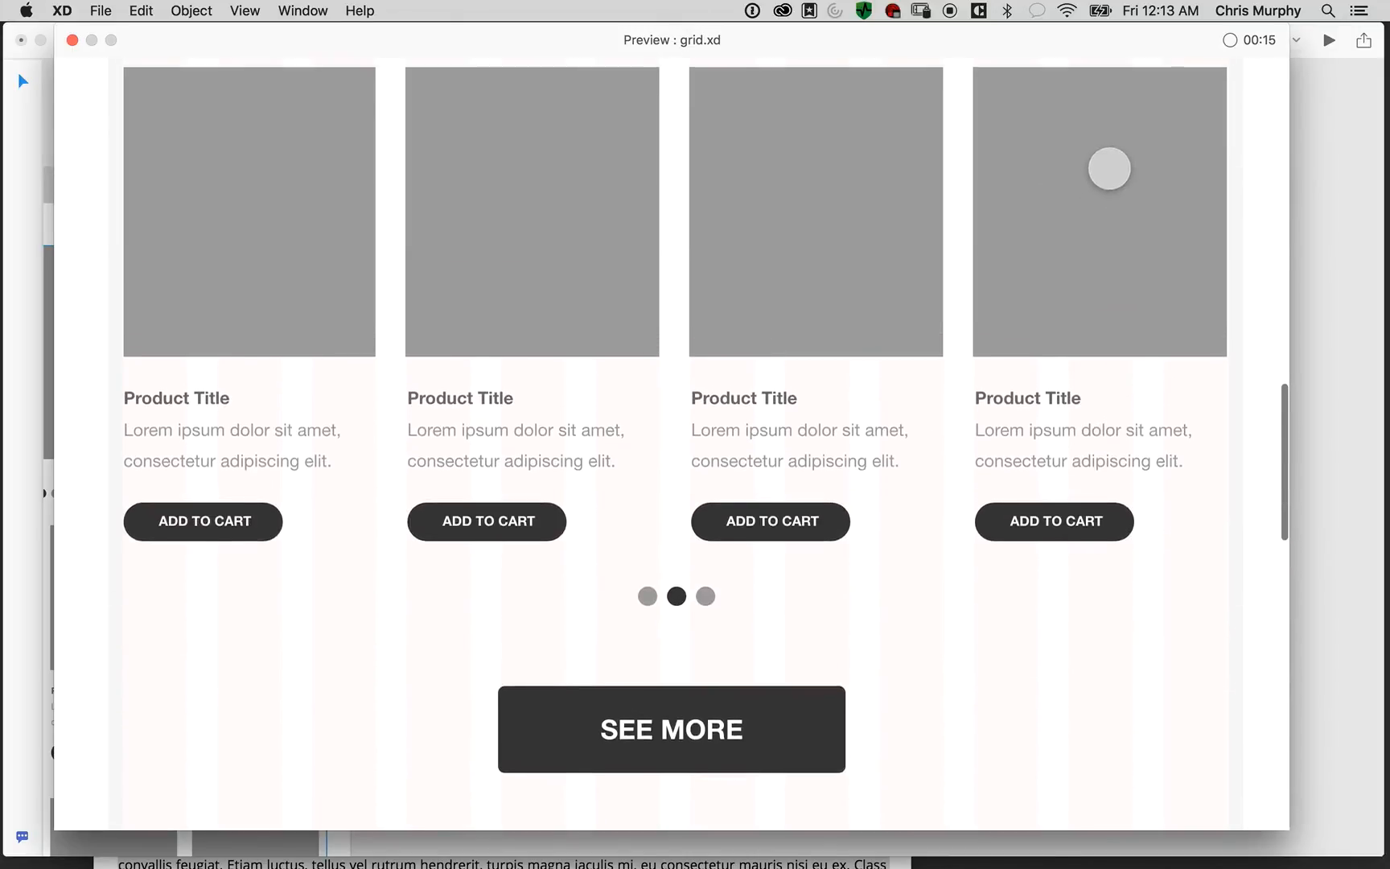
{"action": "left_click_drag", "start_coordinate": [1109, 181], "coordinate": [1087, 695]}
{"action": "left_click_drag", "start_coordinate": [1075, 318], "coordinate": [1066, 740]}
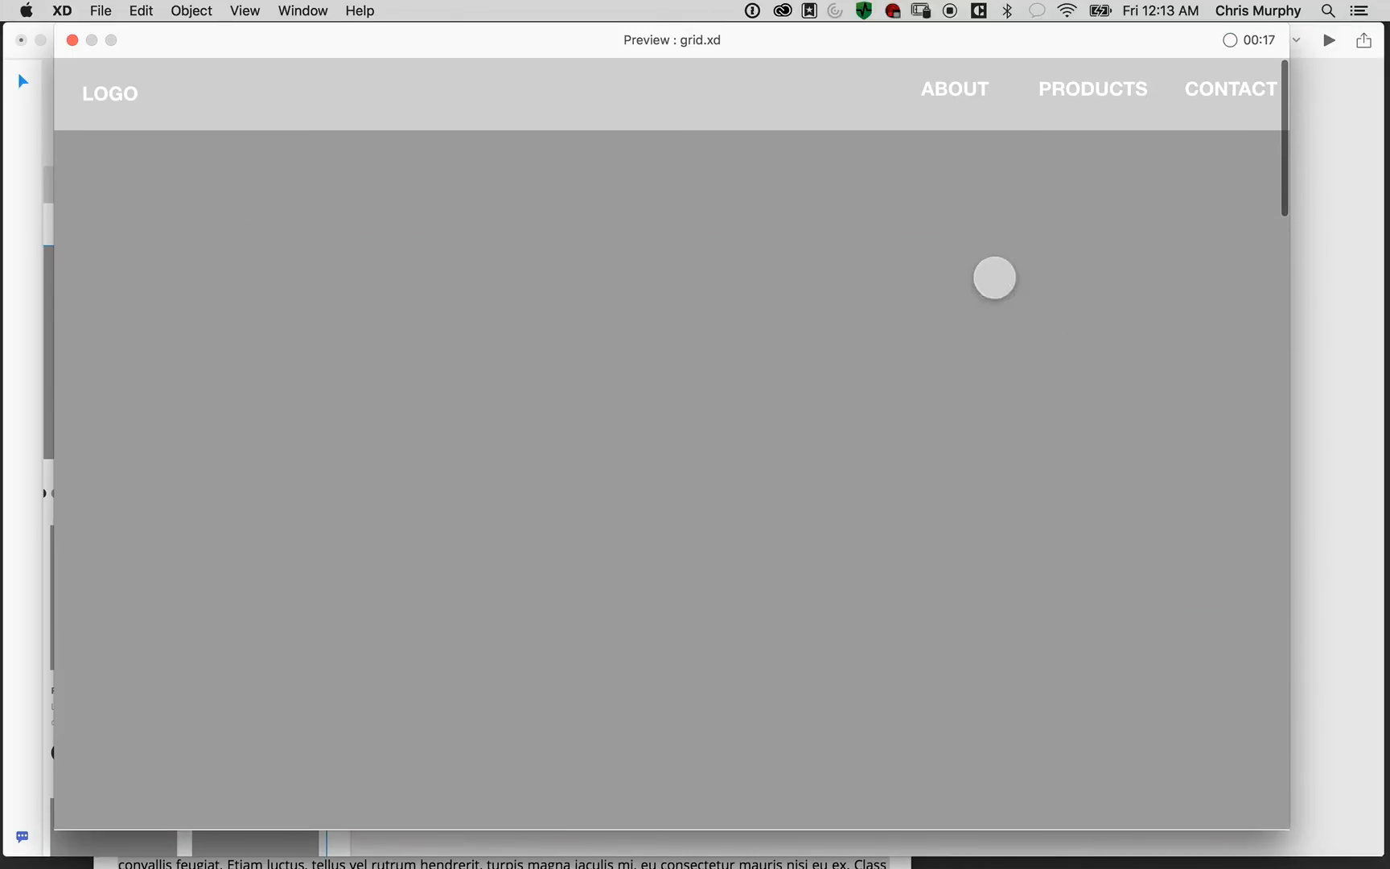
Record the navigation from the Home Page through PRODUCTS to CONTACT and back home through the footer bar's LOGO
{"action": "left_click", "coordinate": [1089, 92]}
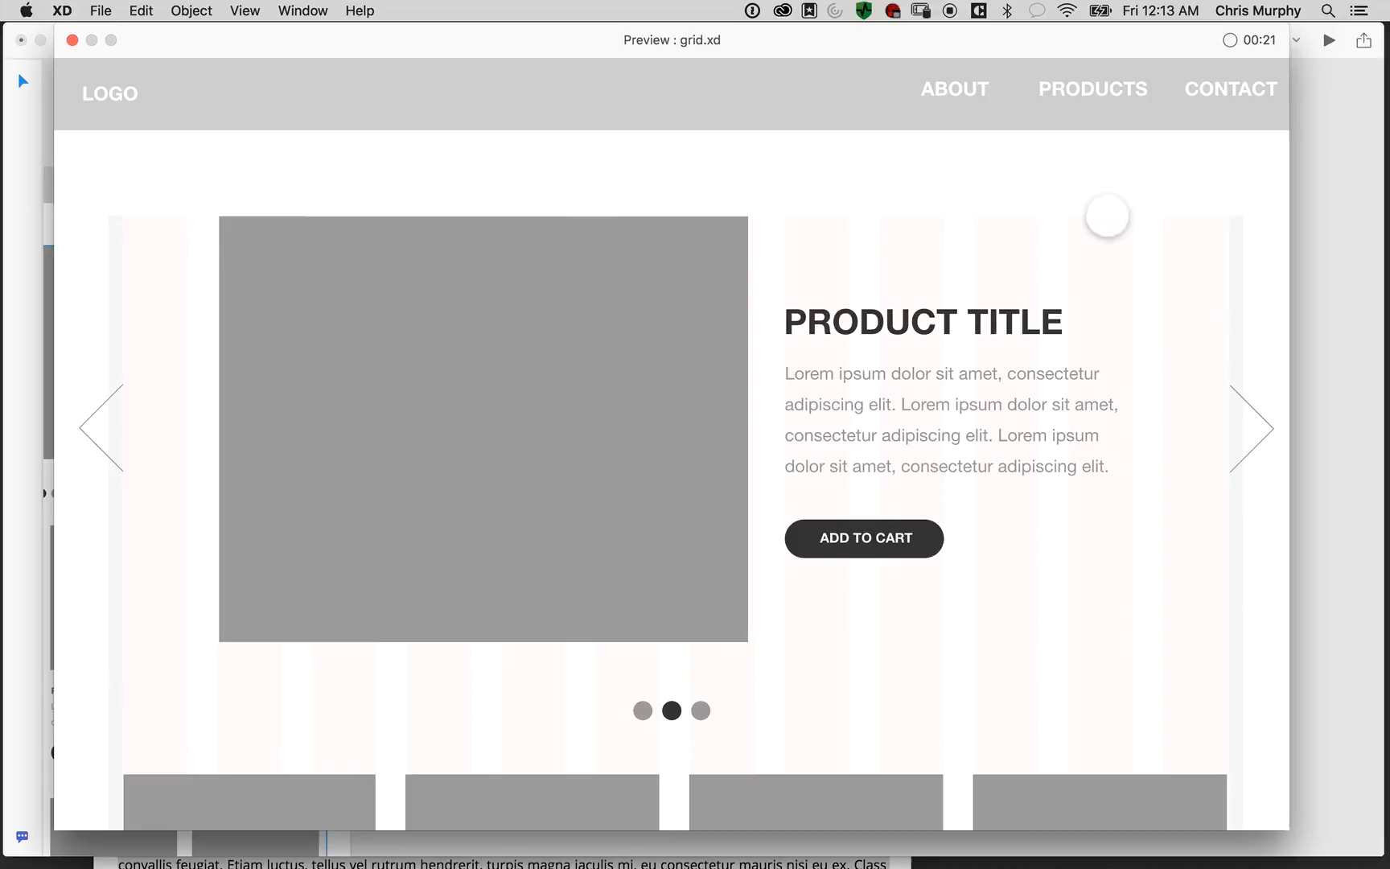
{"action": "mouse_move", "coordinate": [1151, 630]}
{"action": "left_mouse_down"}
{"action": "mouse_move", "coordinate": [1200, 120]}
{"action": "mouse_move", "coordinate": [1169, 630]}
{"action": "left_mouse_up"}
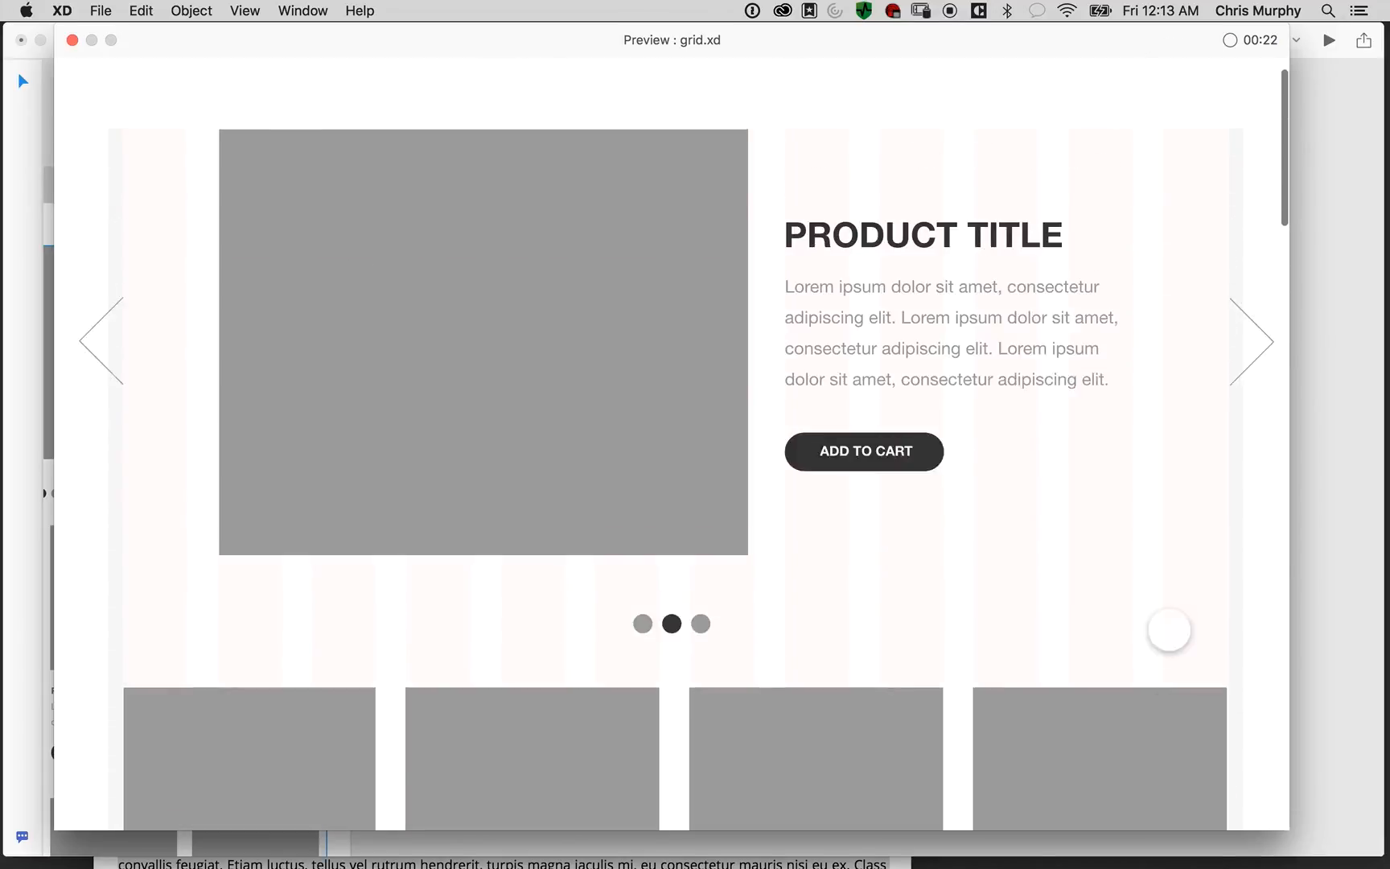
{"action": "left_click", "coordinate": [1230, 90]}
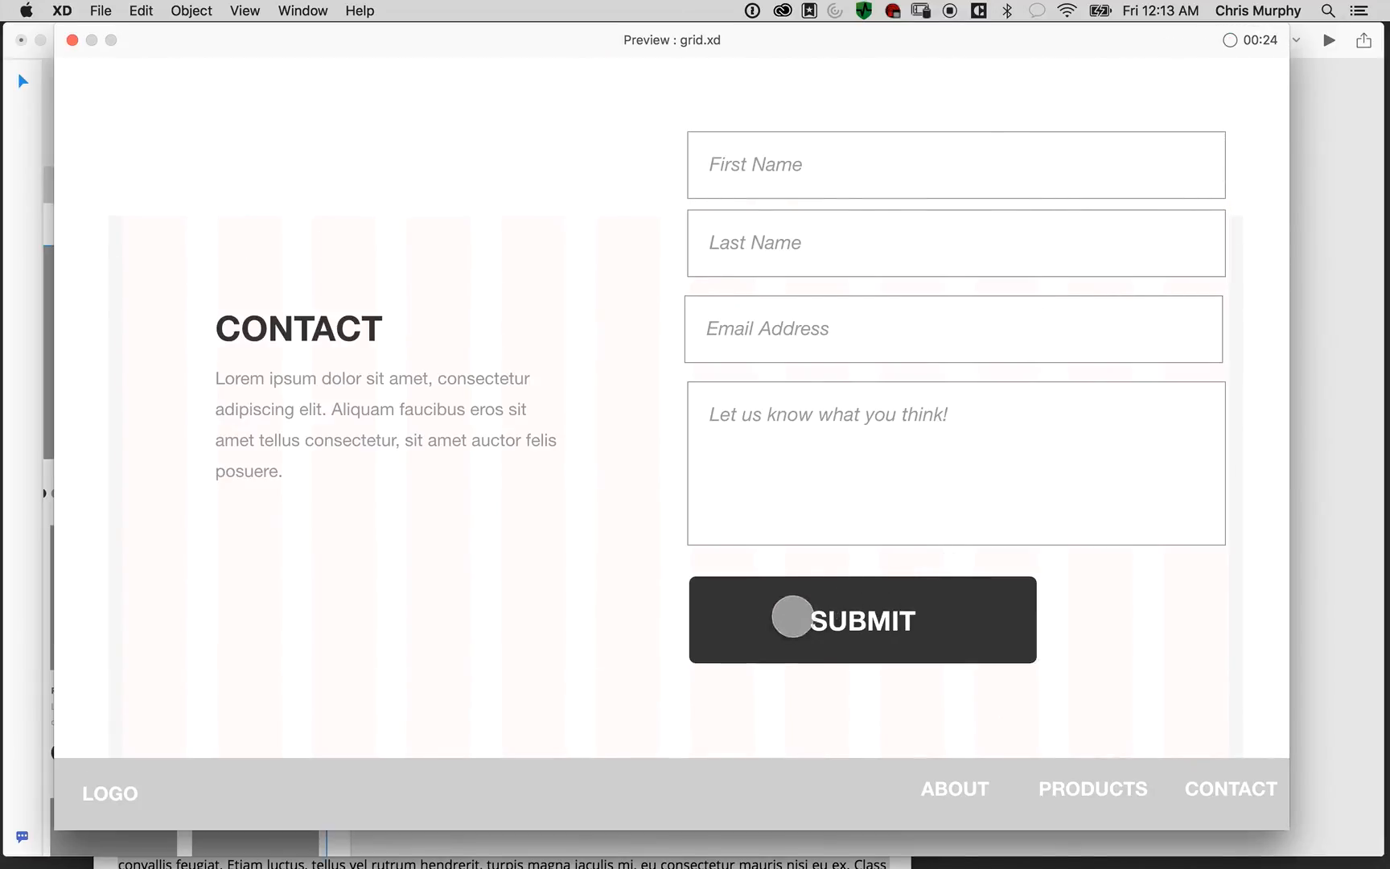
{"action": "left_click", "coordinate": [112, 786]}
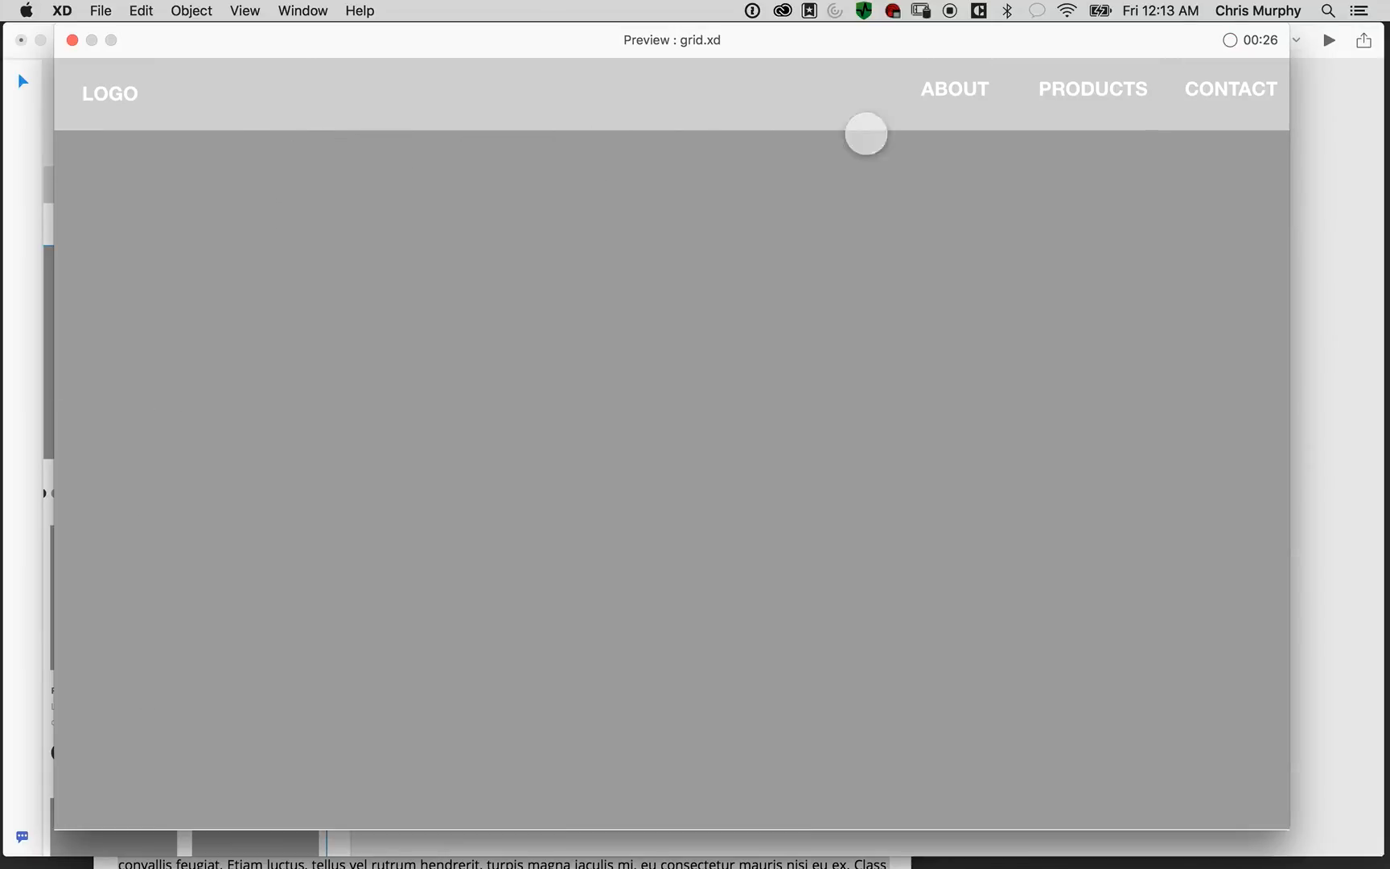
Record scrolling the Home Page and following SEE MORE to the Product page, CONTACT to the Contact page, and LOGO back home
{"action": "left_click_drag", "start_coordinate": [870, 538], "coordinate": [785, 185]}
{"action": "left_click_drag", "start_coordinate": [739, 663], "coordinate": [790, 512]}
{"action": "left_click_drag", "start_coordinate": [837, 304], "coordinate": [853, 571]}
{"action": "left_click_drag", "start_coordinate": [903, 204], "coordinate": [887, 564]}
{"action": "left_click_drag", "start_coordinate": [907, 430], "coordinate": [899, 347]}
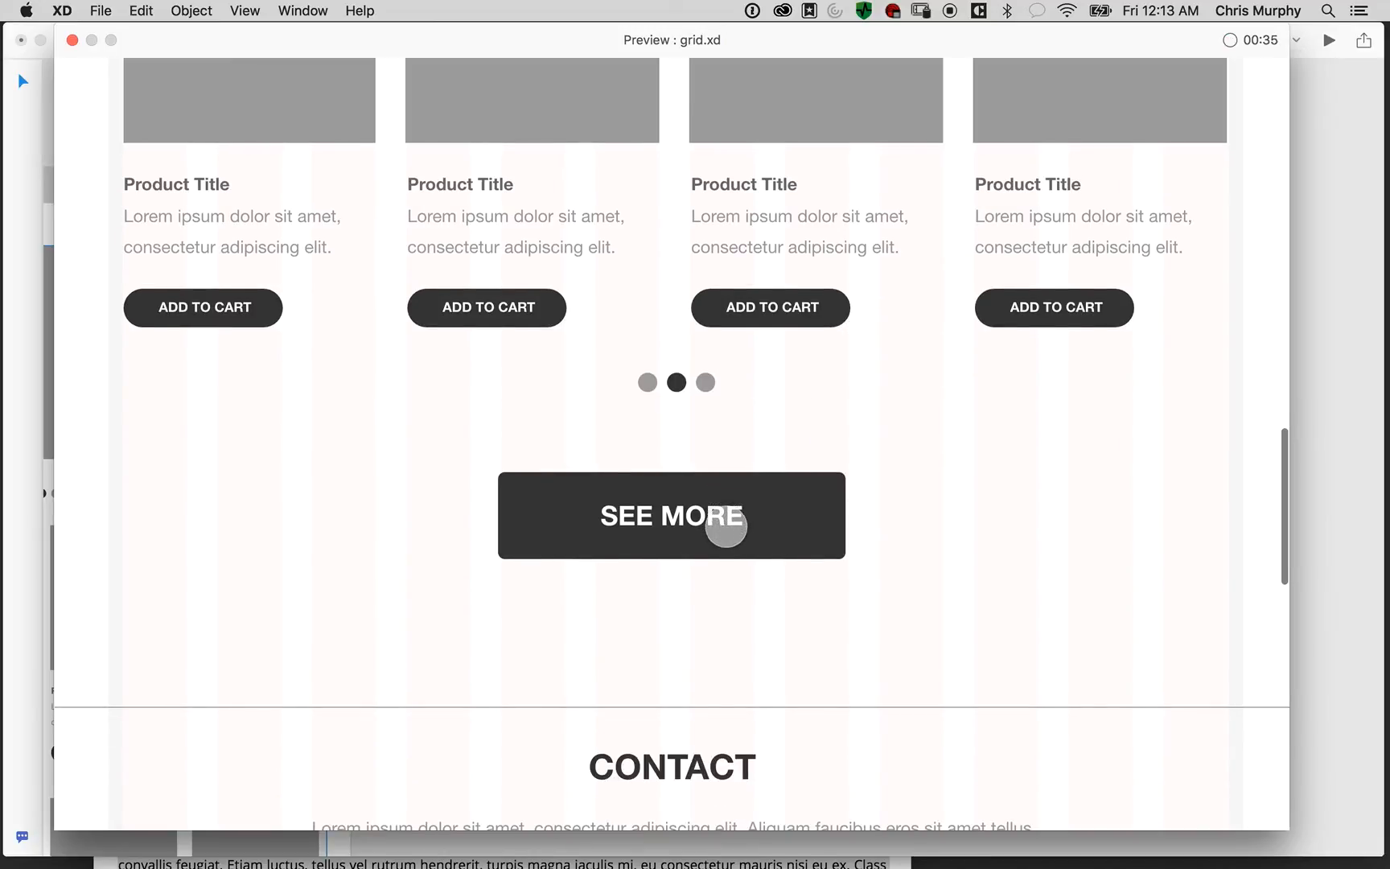
{"action": "left_click", "coordinate": [735, 520]}
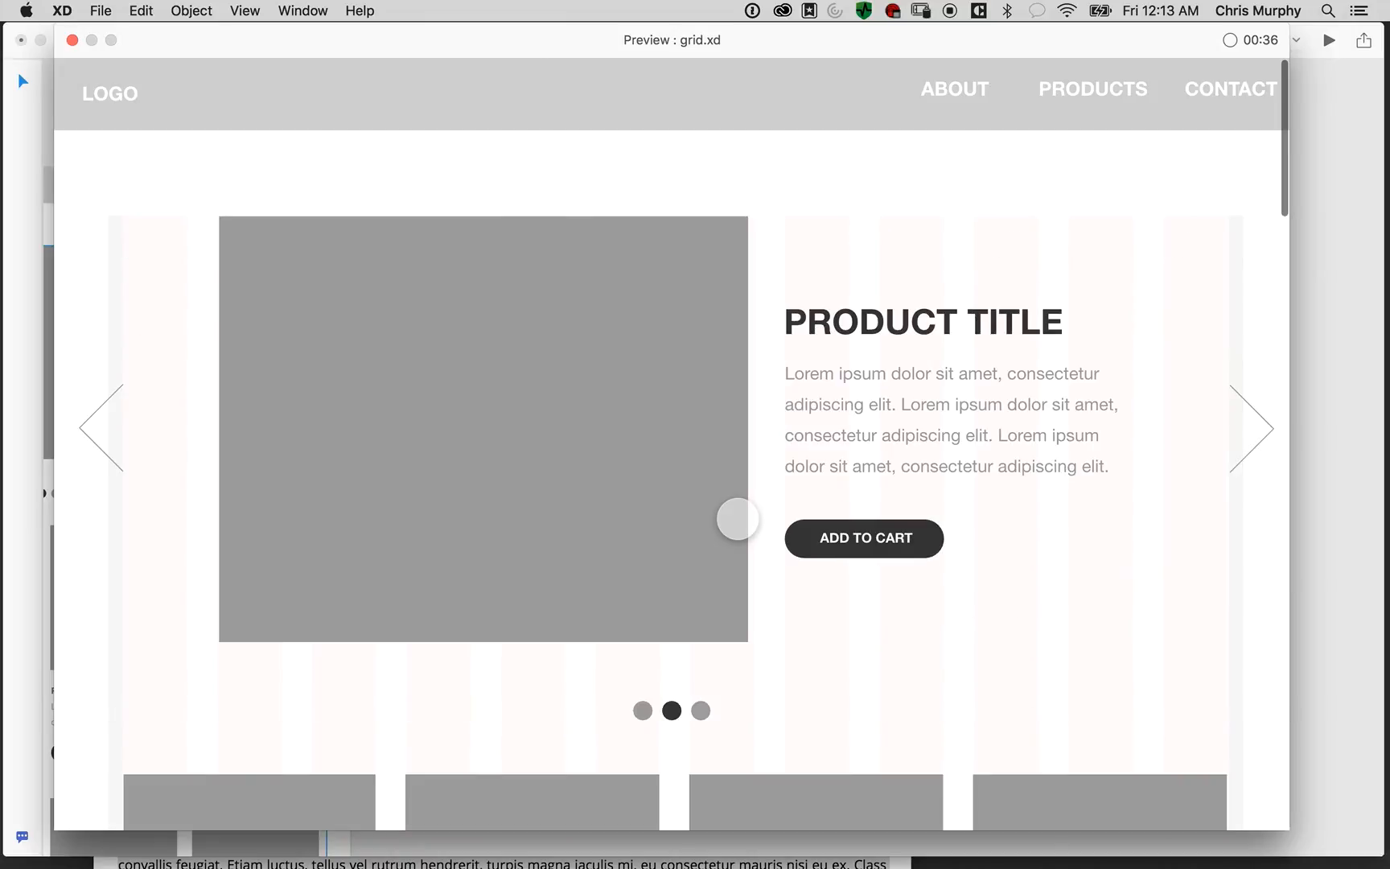
{"action": "left_click", "coordinate": [1208, 93]}
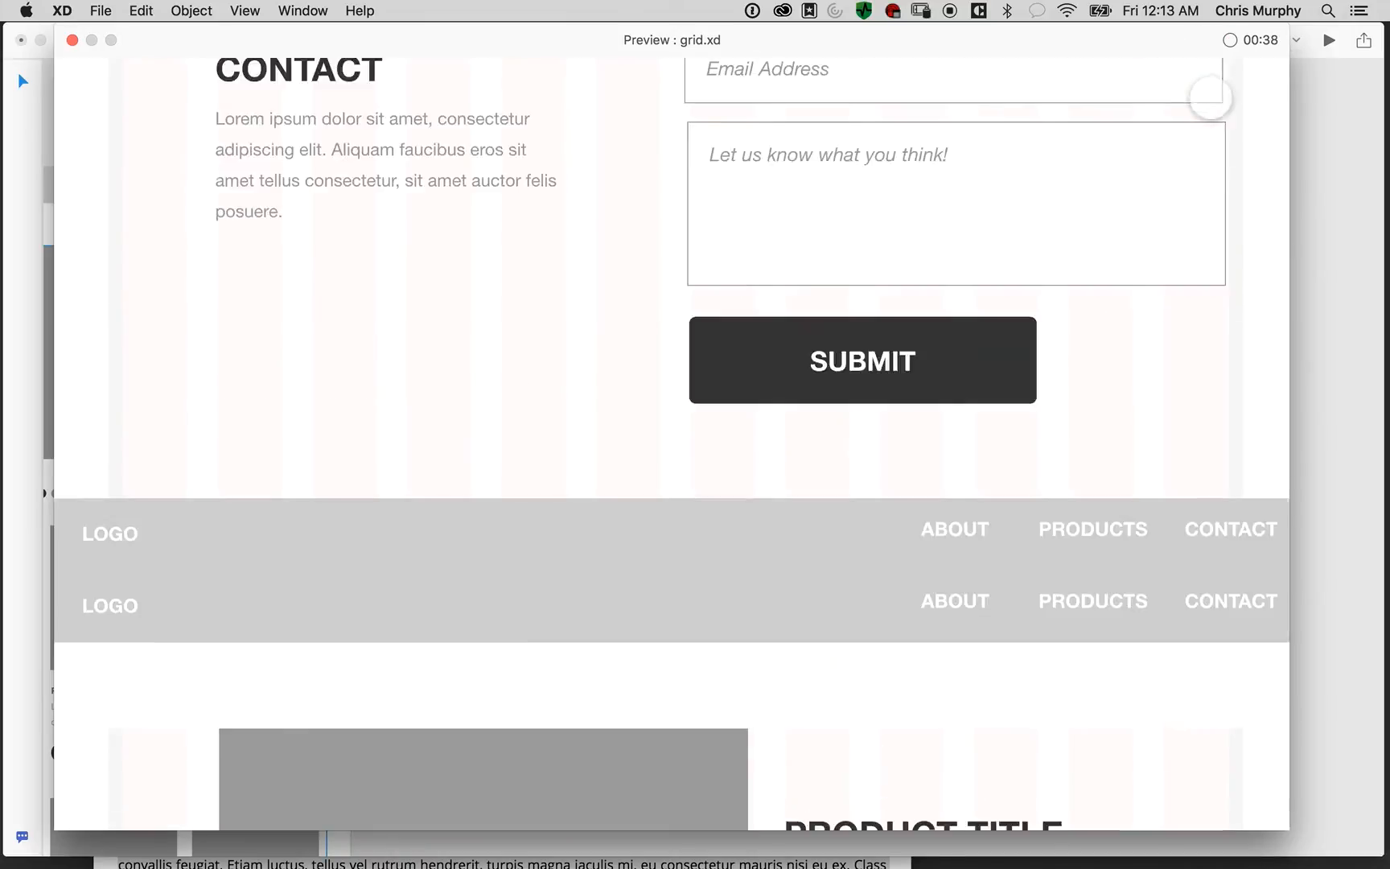
{"action": "left_click", "coordinate": [119, 793]}
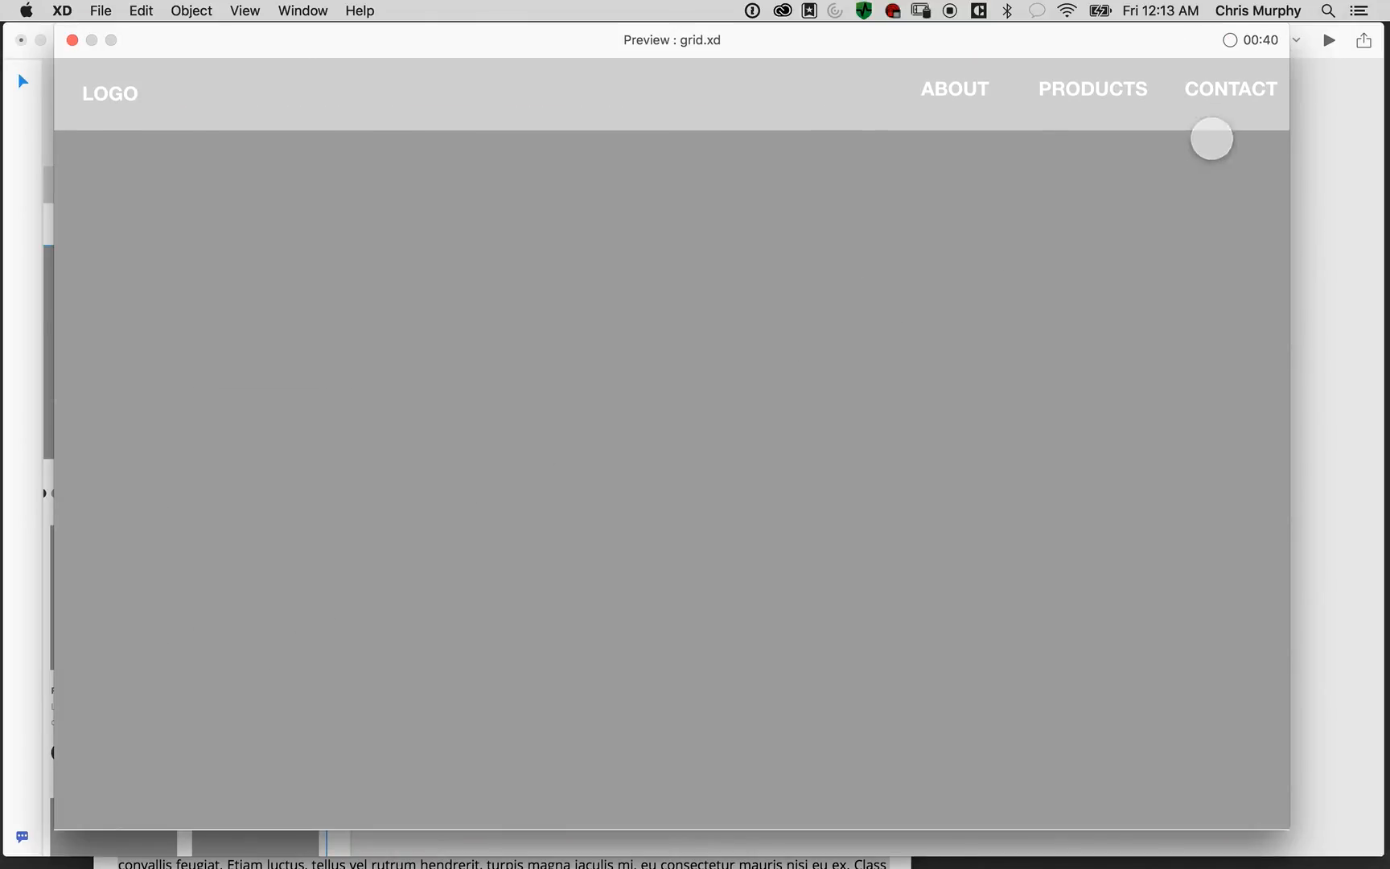
Stop the preview recording, save it as grid.mov in the demo folder, and close the preview
{"action": "left_click", "coordinate": [1232, 42]}
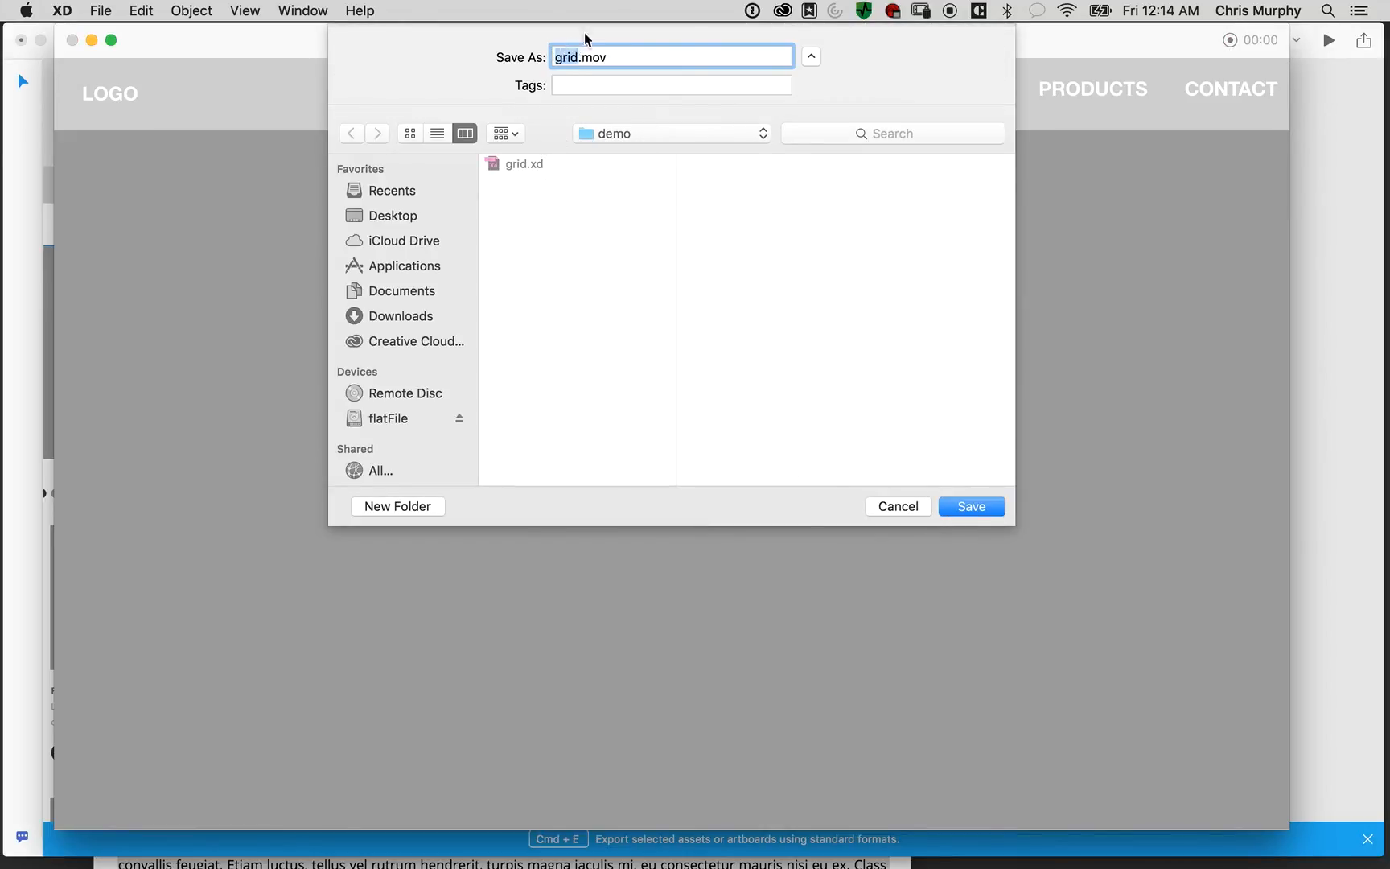
{"action": "left_click", "coordinate": [985, 508]}
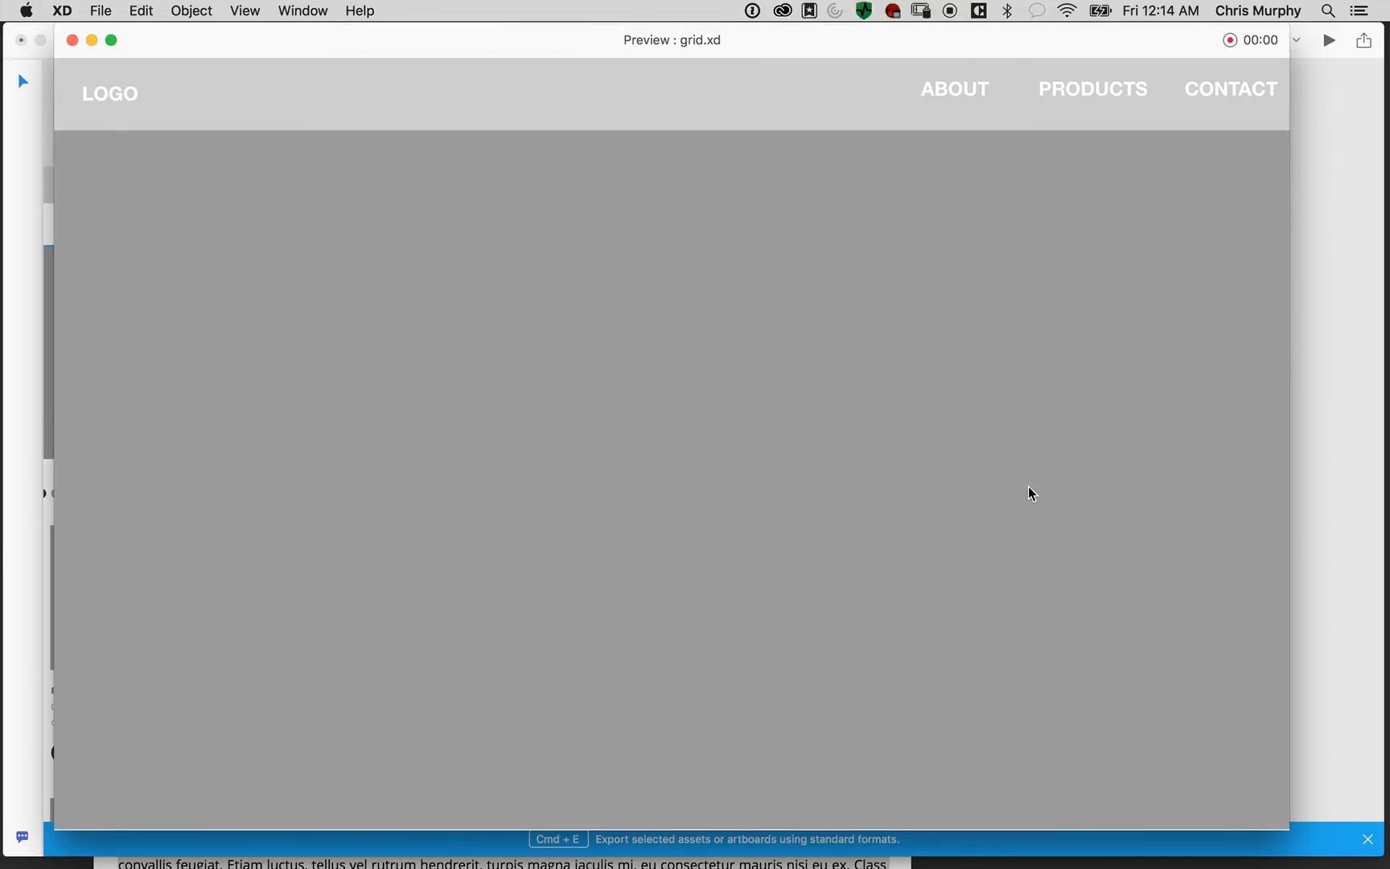
{"action": "left_click", "coordinate": [71, 41]}
Switch to Finder, open grid.mov from the demo folder in QuickTime Player, and play it, skipping ahead through the recording
{"action": "key", "text": "super+Tab"}
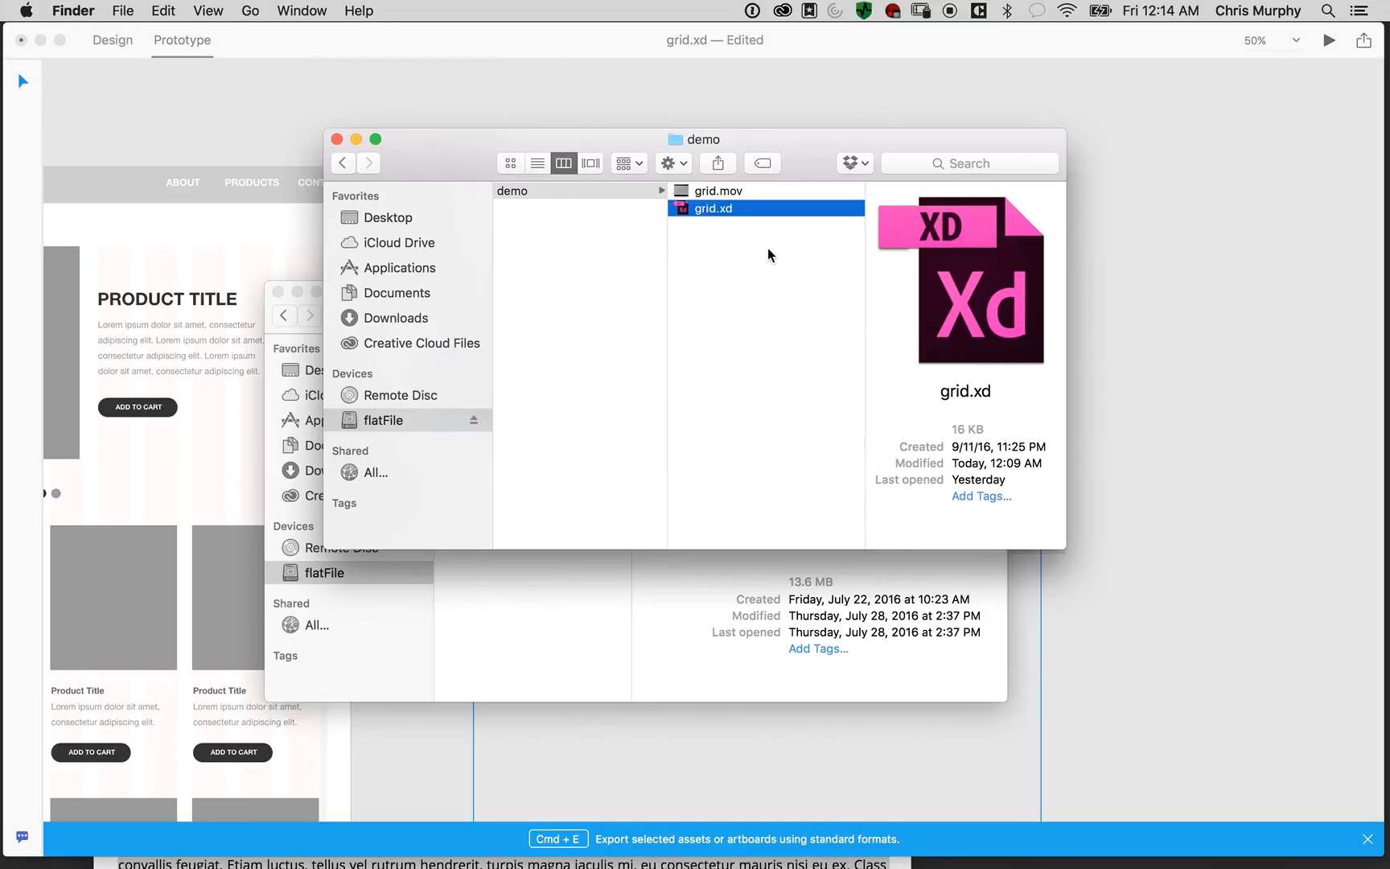
{"action": "left_click", "coordinate": [767, 255]}
{"action": "left_click", "coordinate": [740, 192]}
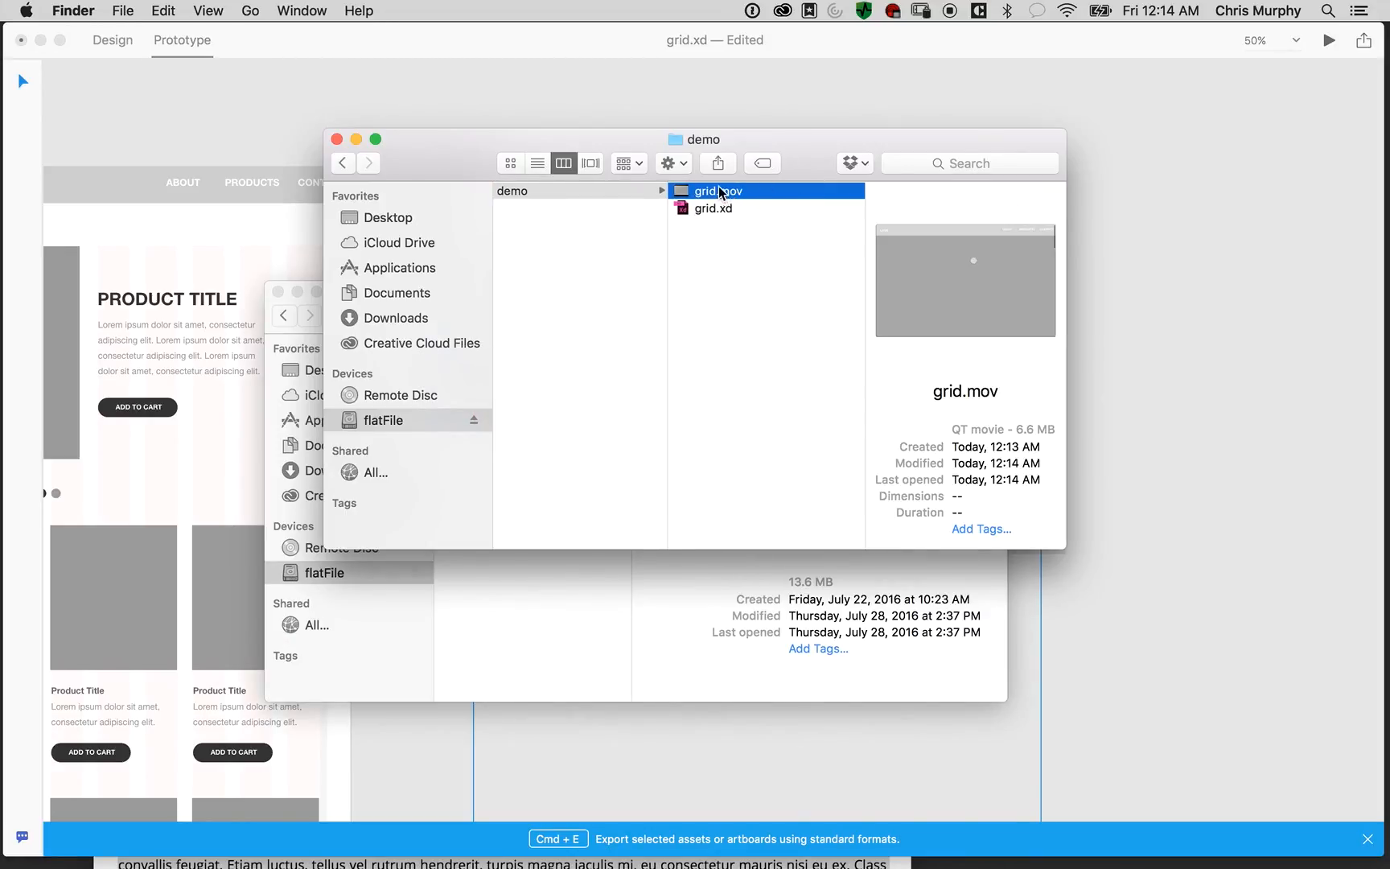
{"action": "double_click", "coordinate": [718, 190]}
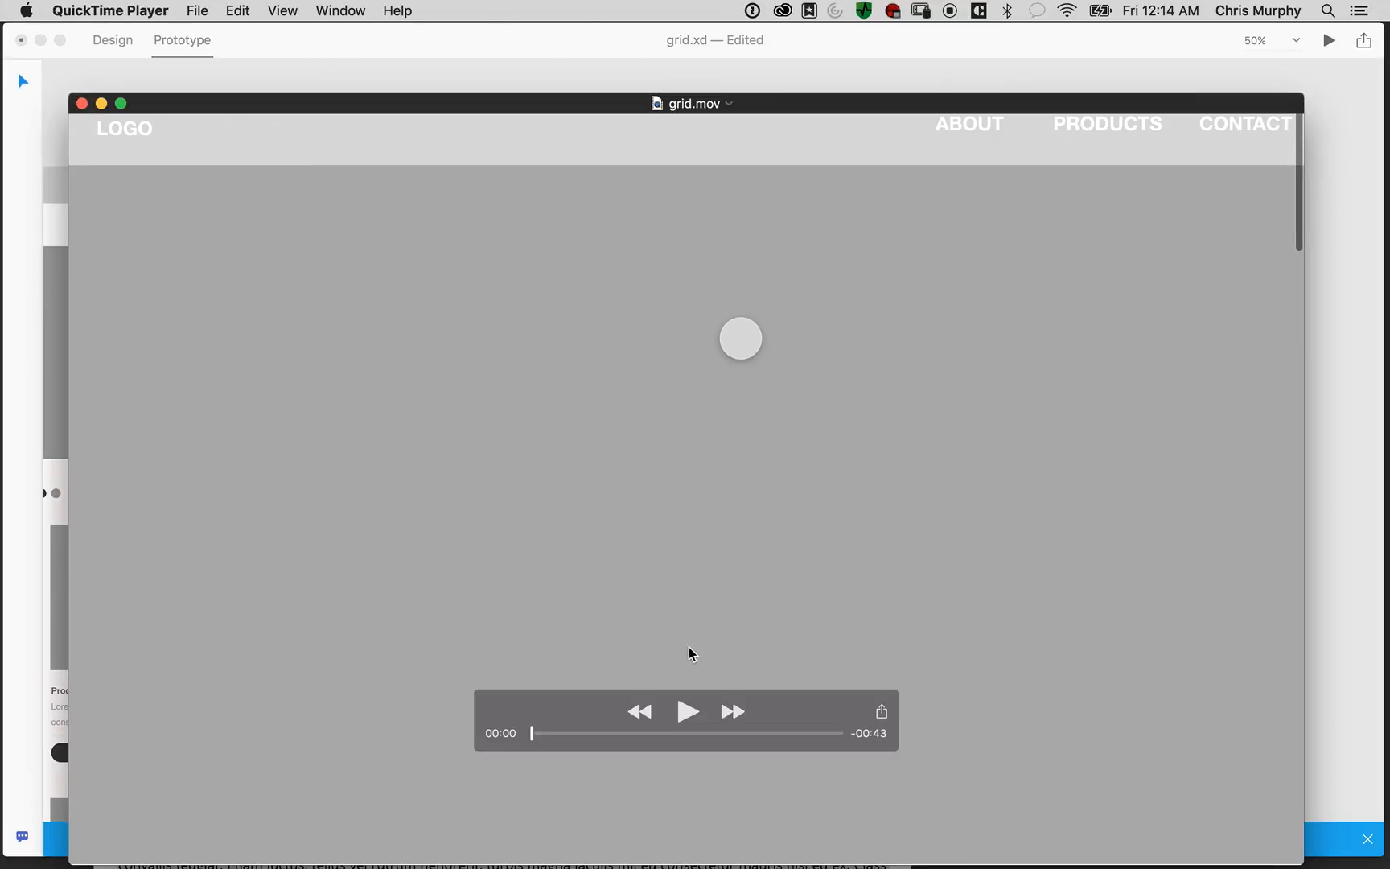
{"action": "left_click", "coordinate": [688, 712]}
{"action": "left_click_drag", "start_coordinate": [785, 101], "coordinate": [787, 43]}
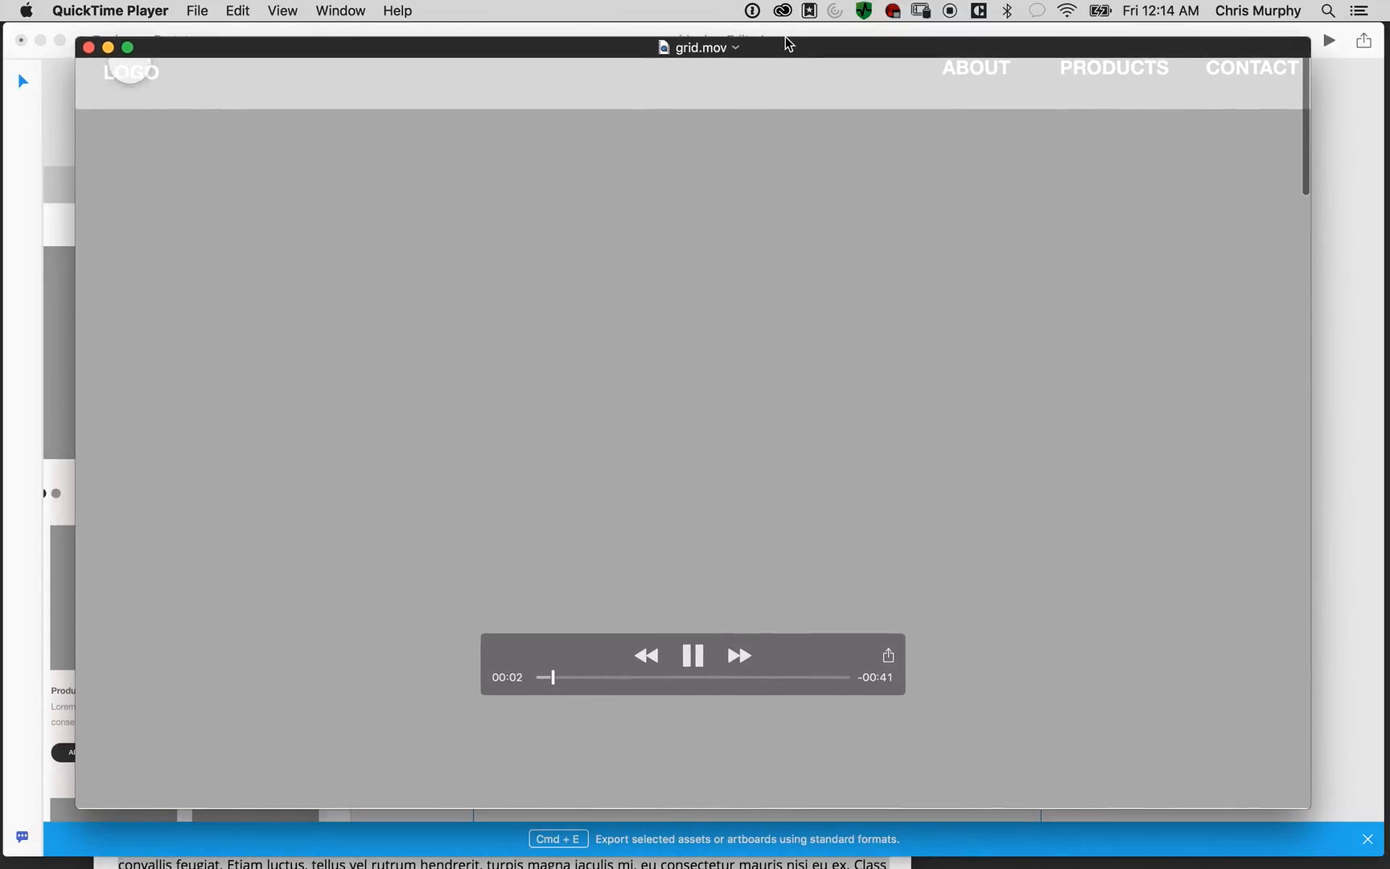
{"action": "left_click", "coordinate": [604, 677]}
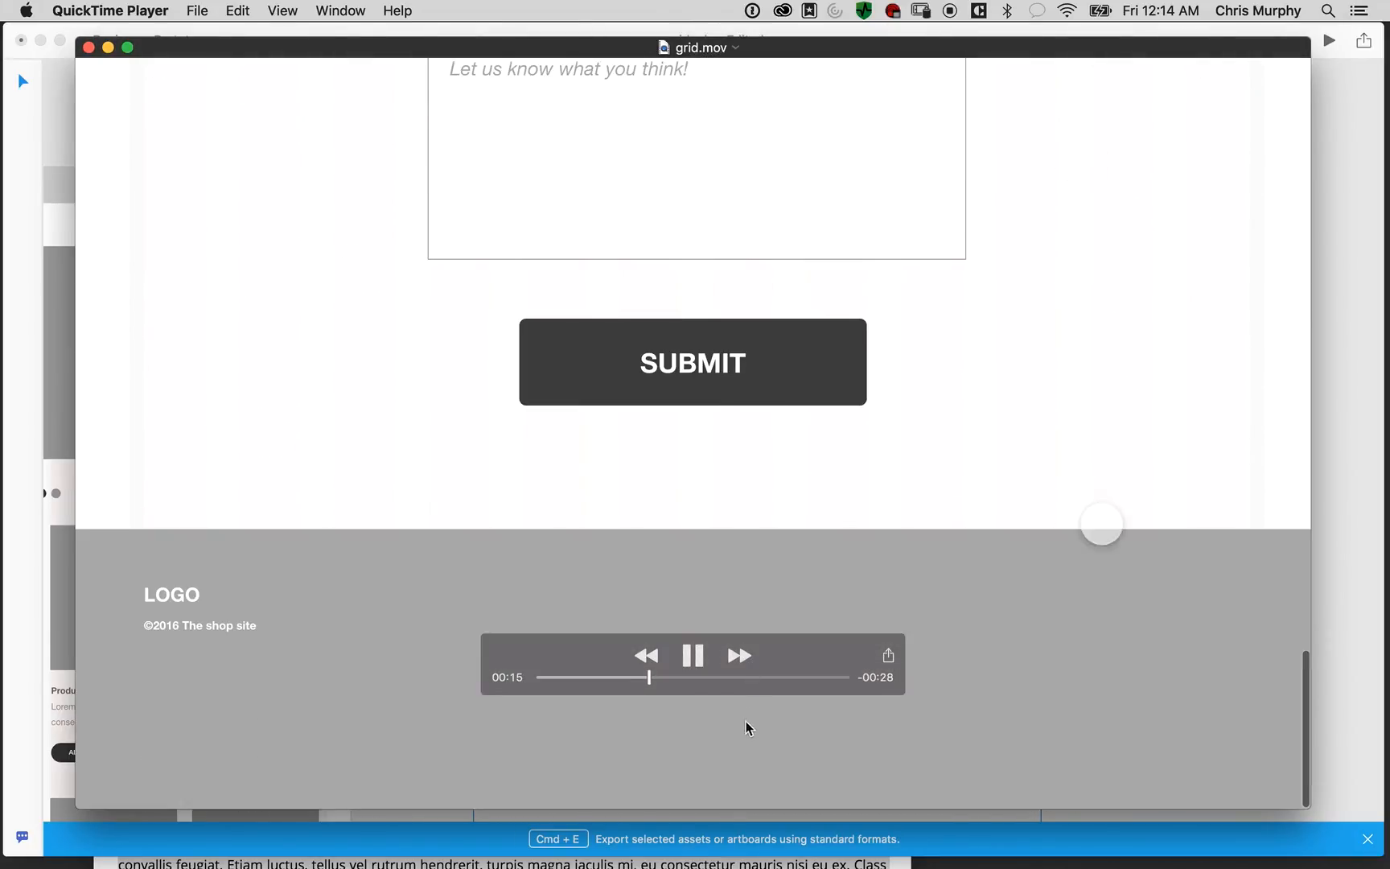
{"action": "left_click_drag", "start_coordinate": [732, 678], "coordinate": [809, 676]}
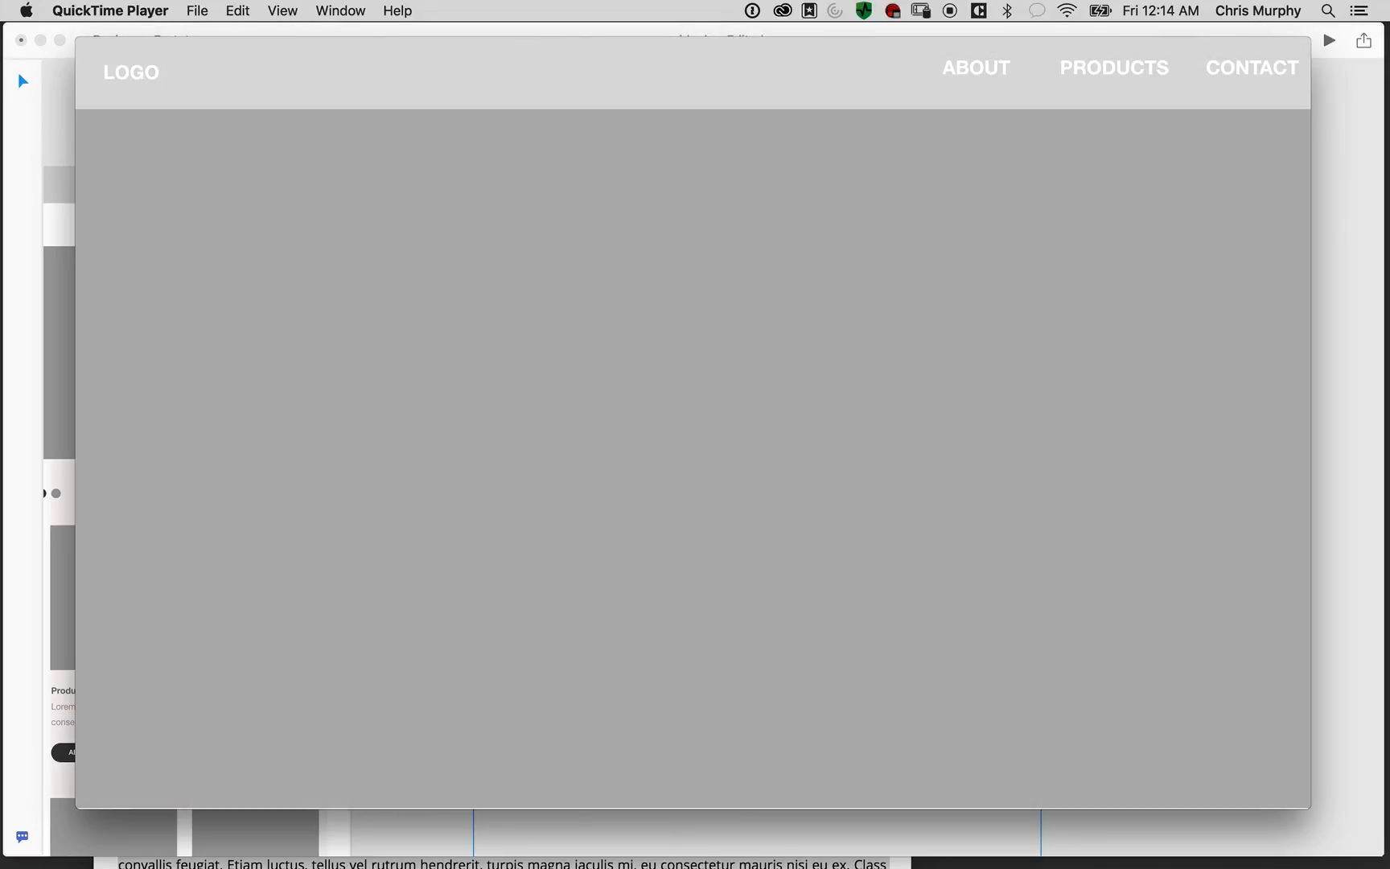
Close the grid.mov movie and the demo folder window, and switch back to Adobe XD
{"action": "mouse_move", "coordinate": [254, 137]}
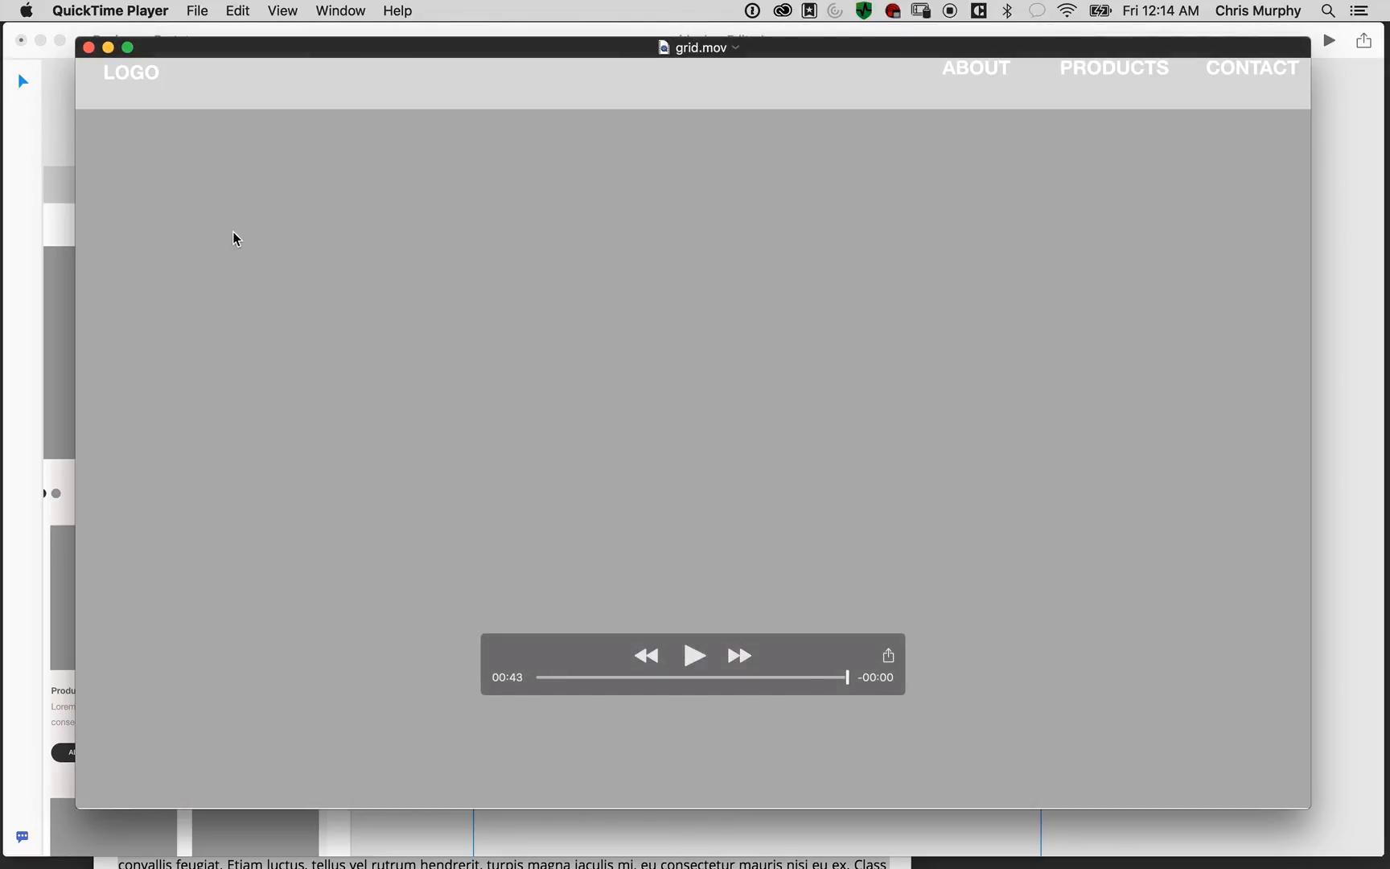
{"action": "key", "text": "super+w"}
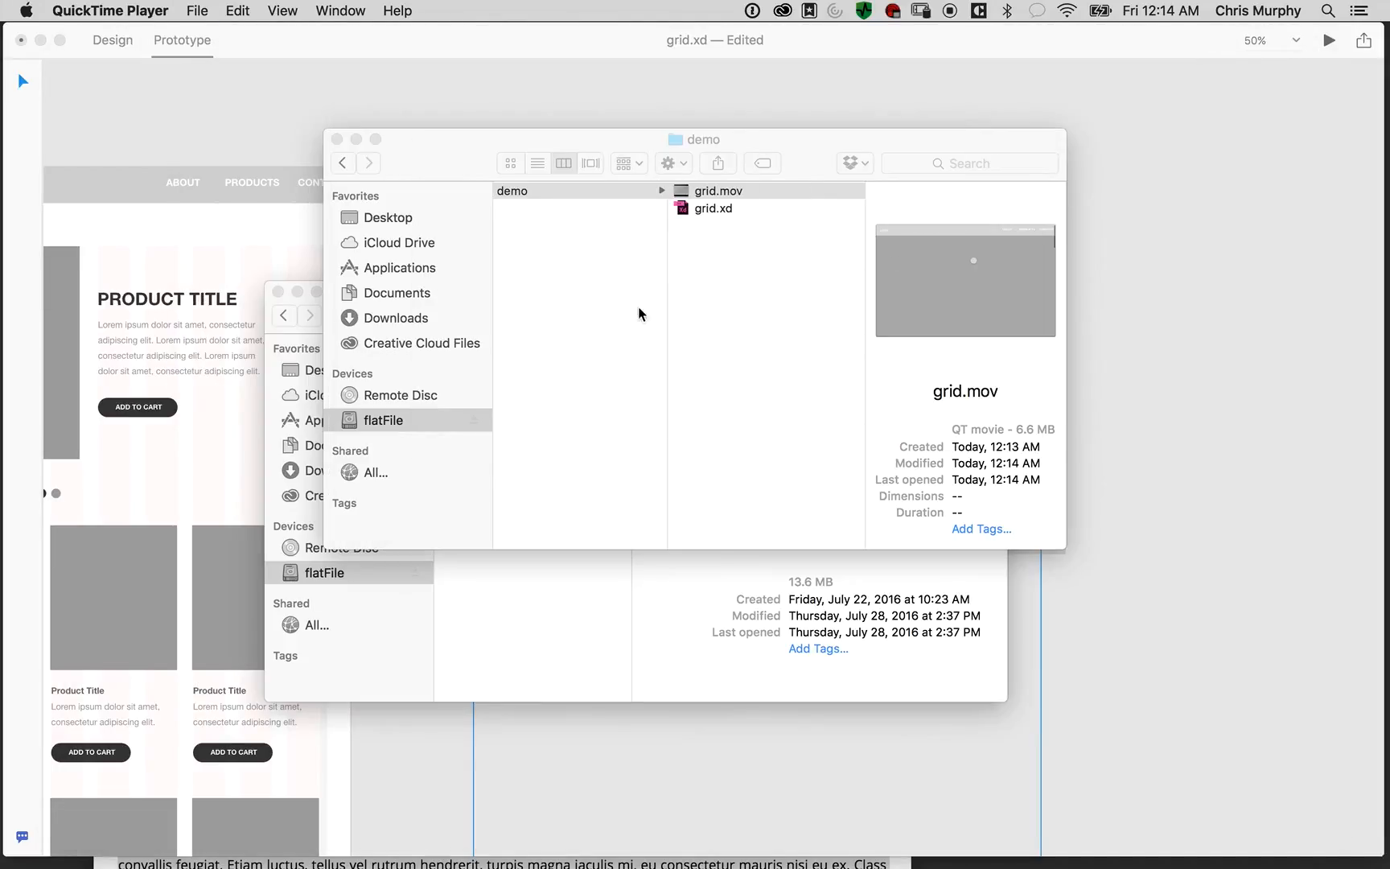
{"action": "left_click", "coordinate": [337, 140]}
{"action": "key", "text": "super+Tab"}
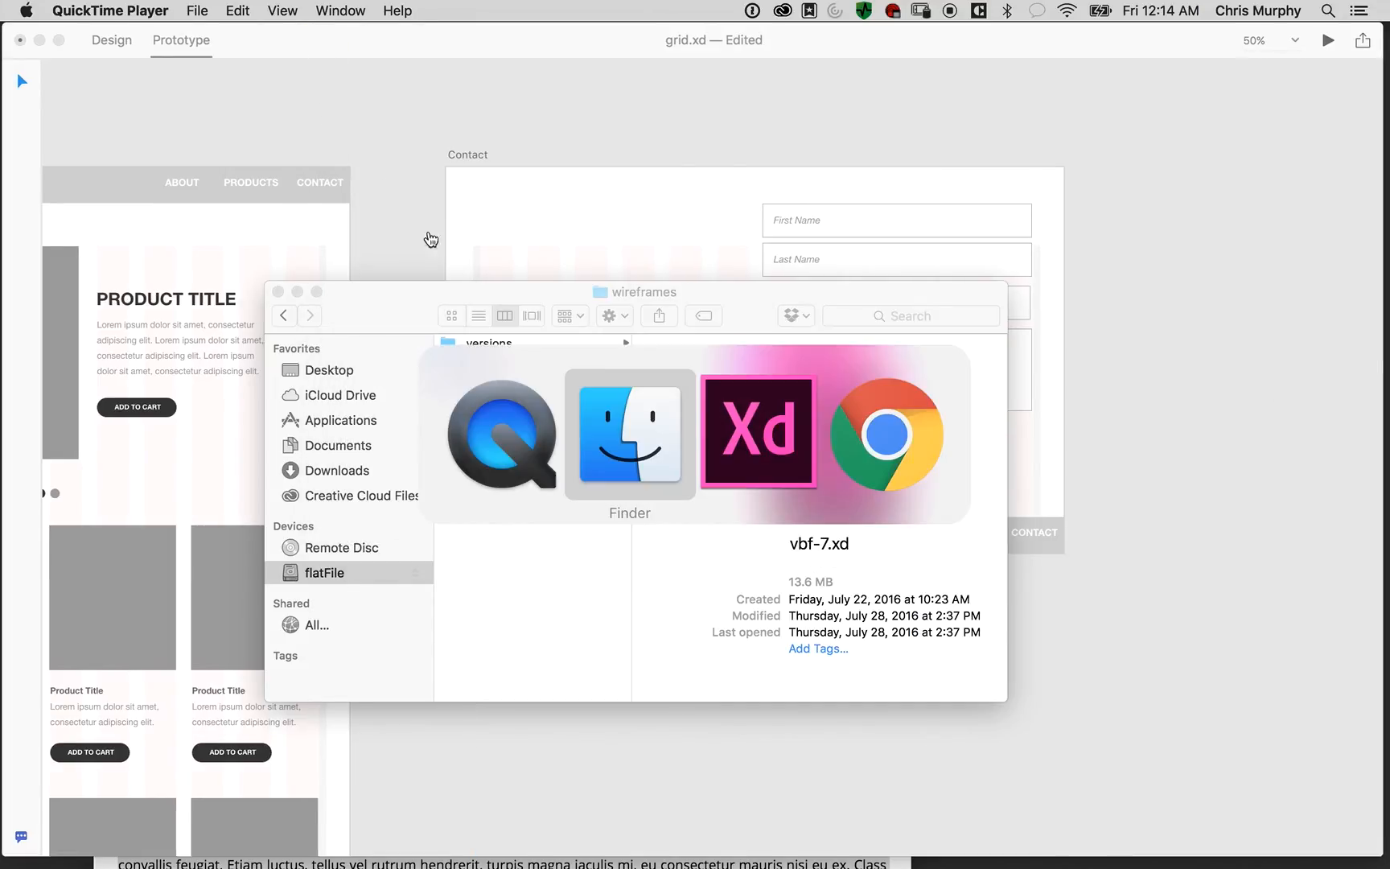
{"action": "left_click", "coordinate": [754, 432]}
{"action": "left_click_drag", "start_coordinate": [510, 43], "coordinate": [515, 44]}
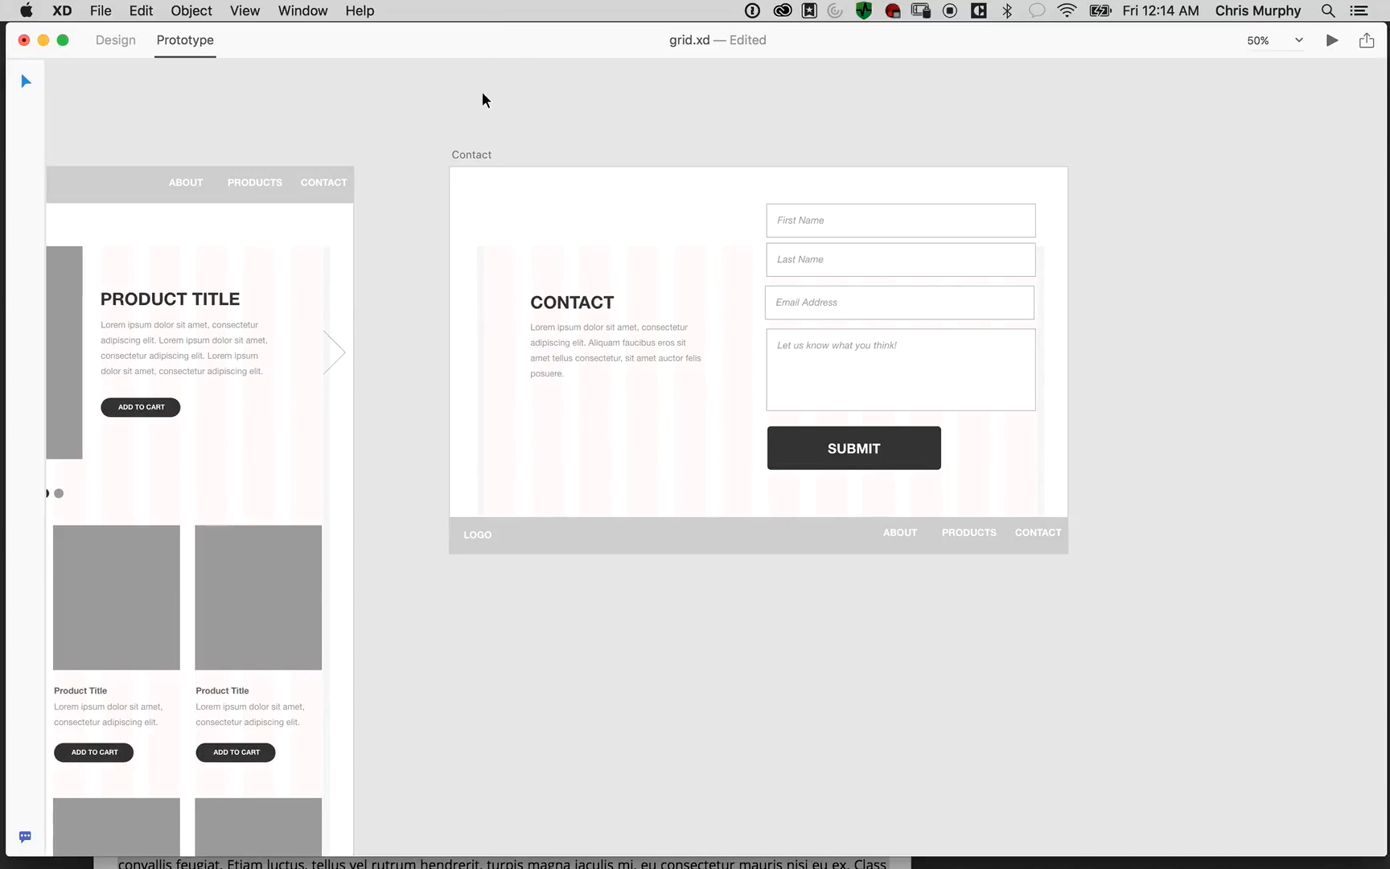
Save the changes to the grid.xd prototype file
{"action": "left_click_drag", "start_coordinate": [317, 130], "coordinate": [993, 254]}
{"action": "key", "text": "super+s"}
{"action": "left_click_drag", "start_coordinate": [346, 201], "coordinate": [644, 118]}
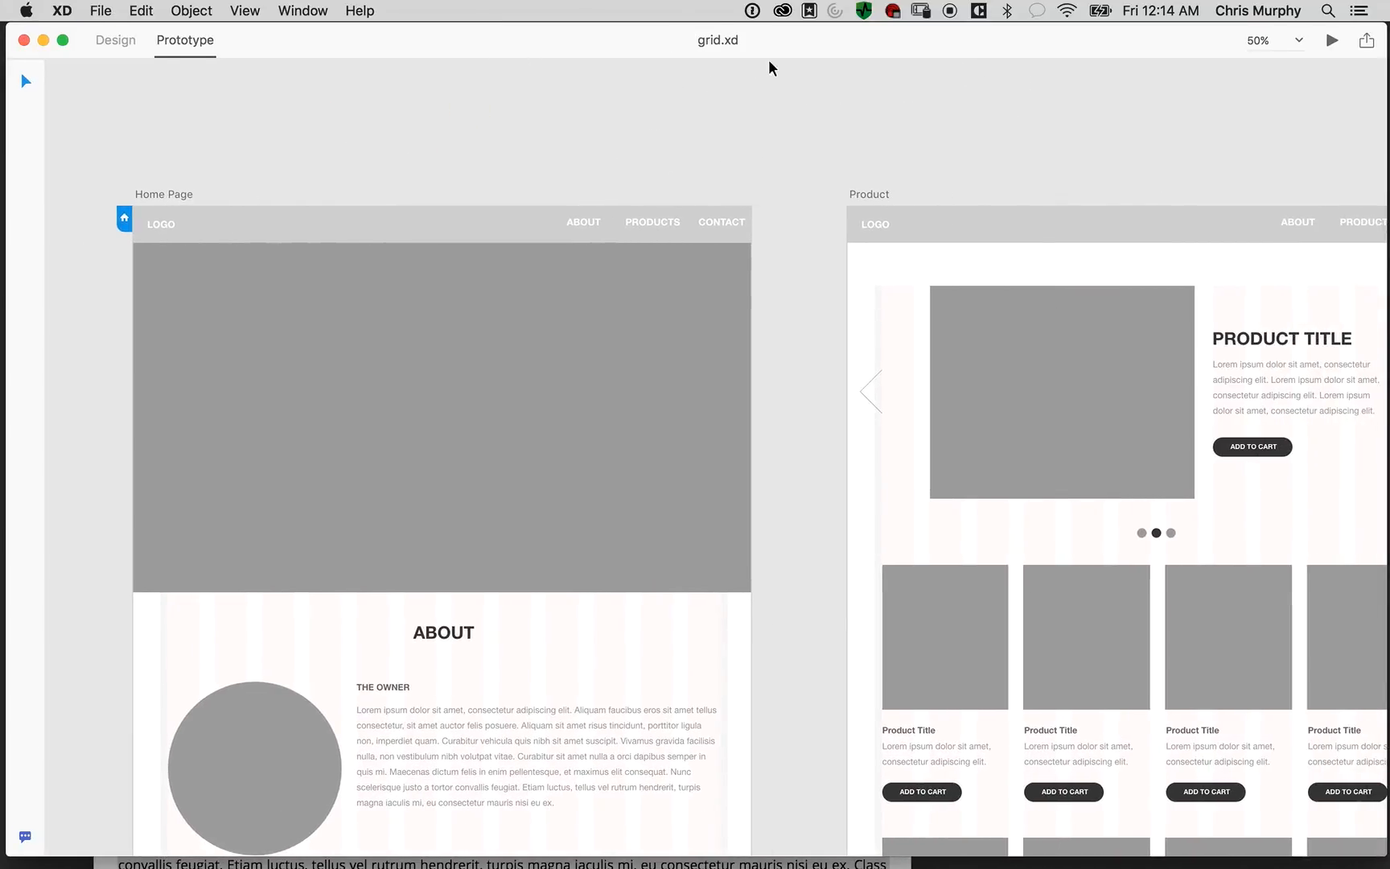
Switch grid.xd to Design mode and leave nothing selected on the canvas
{"action": "left_click", "coordinate": [114, 42]}
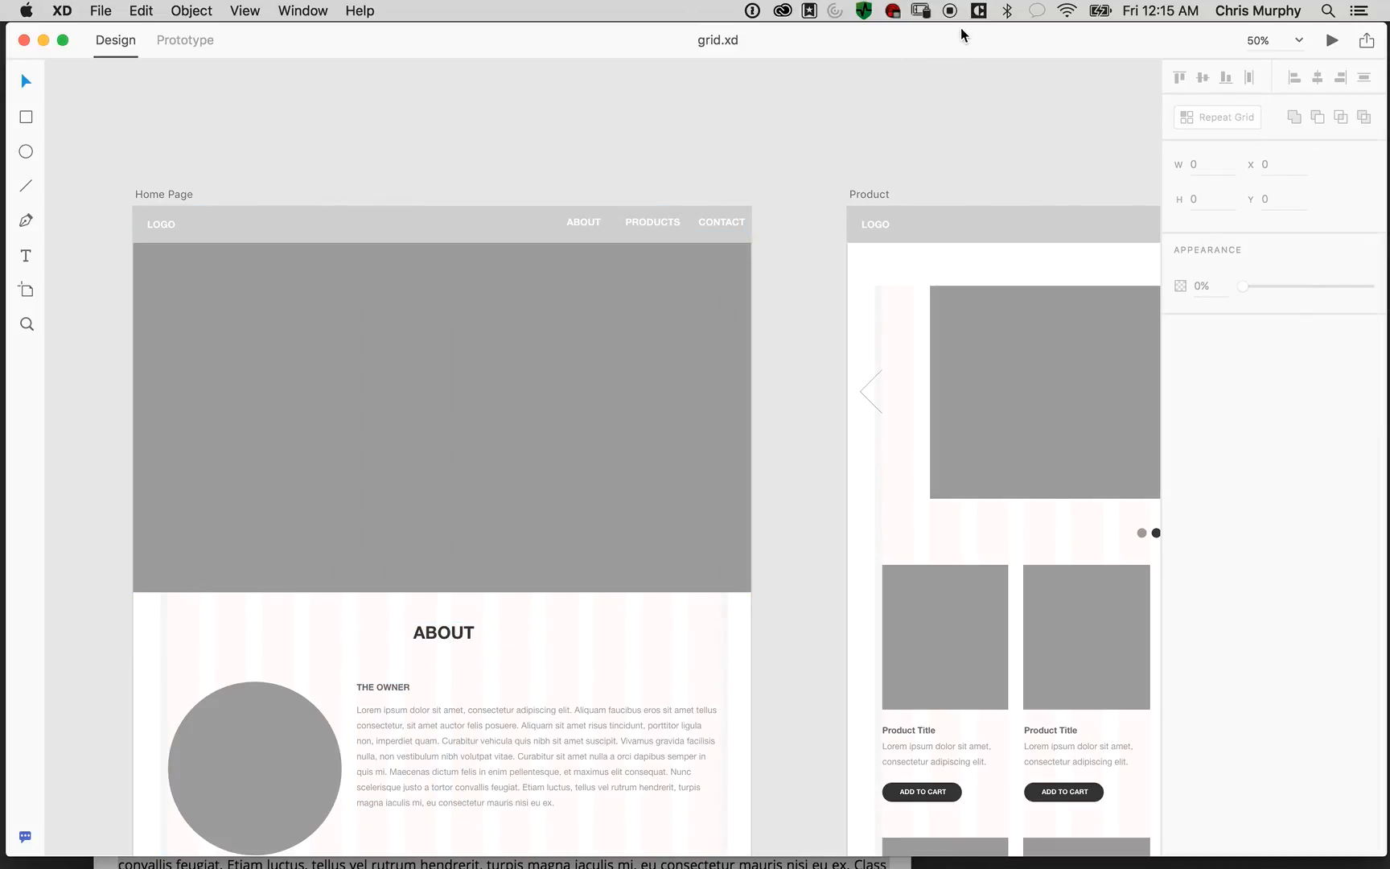
{"action": "left_click", "coordinate": [741, 227]}
{"action": "left_click", "coordinate": [672, 146]}
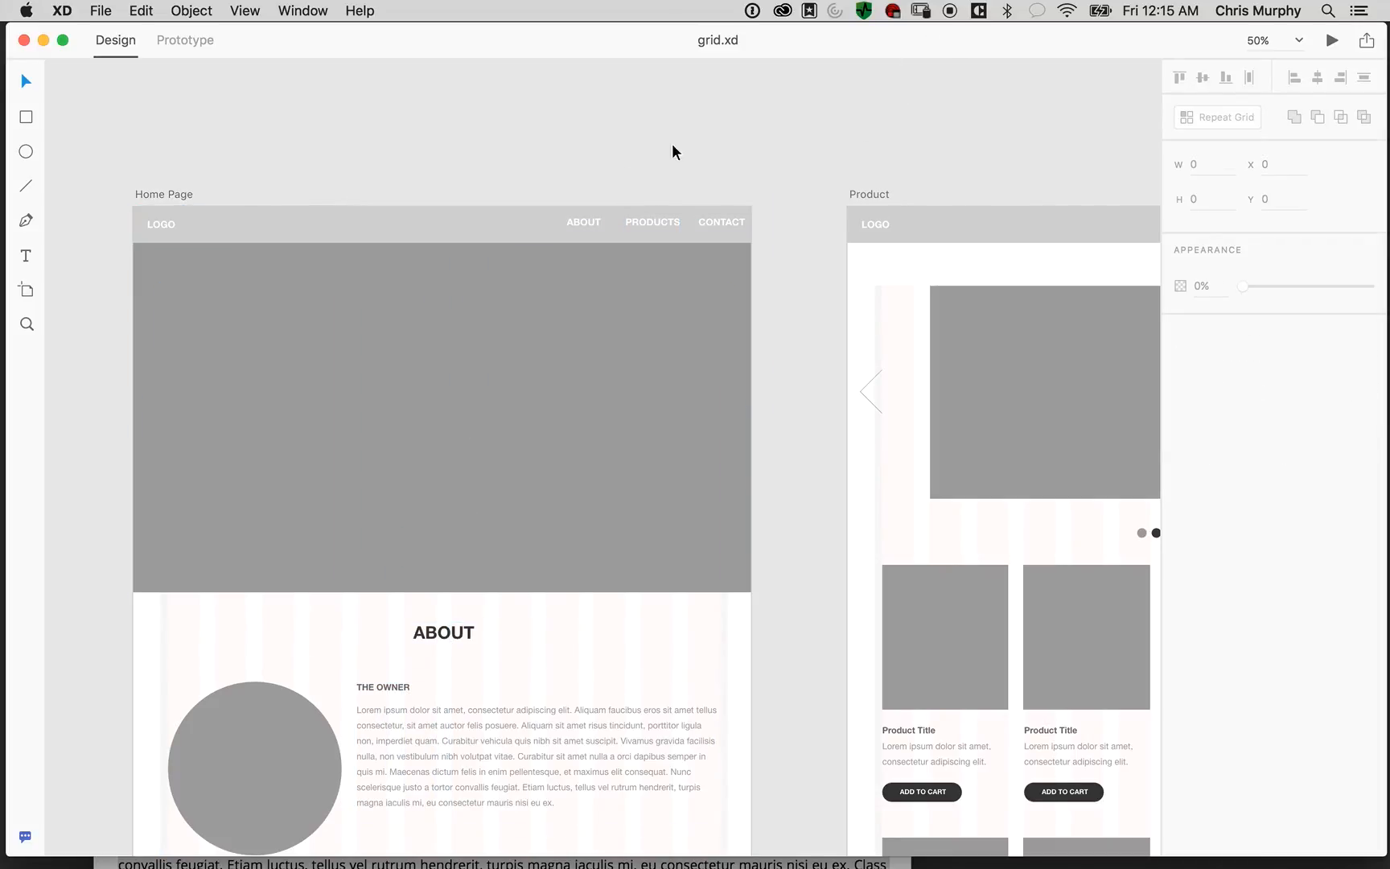